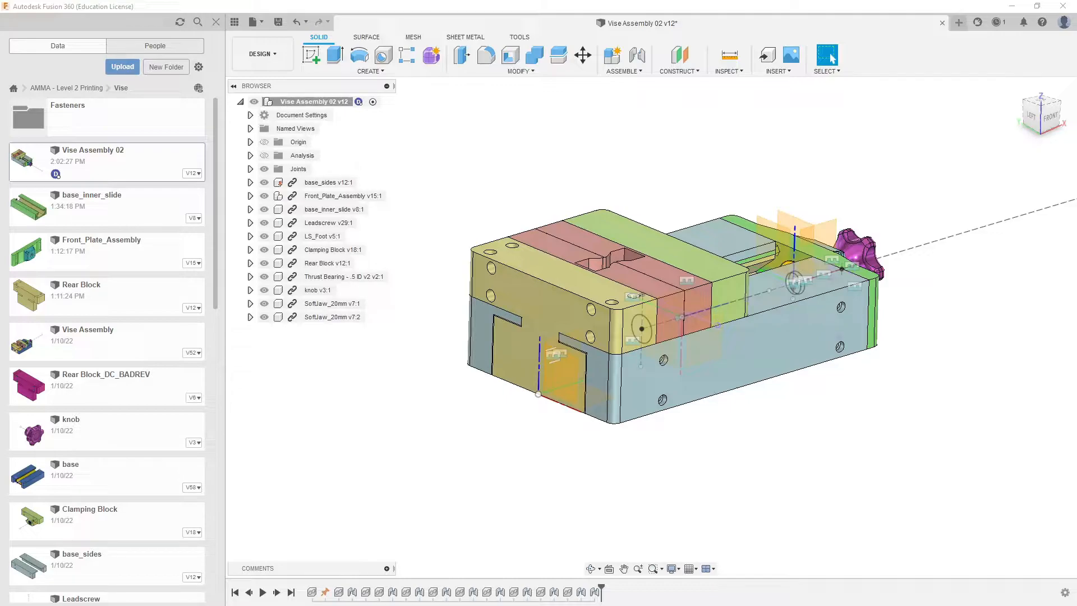
Step: Hide the Rear Block component to expose the leadscrew end and the inner slide
{"action": "middle_click_drag", "start_coordinate": [651, 464], "coordinate": [676, 432], "text": "shift"}
{"action": "key", "text": "Escape"}
{"action": "key", "text": "Escape"}
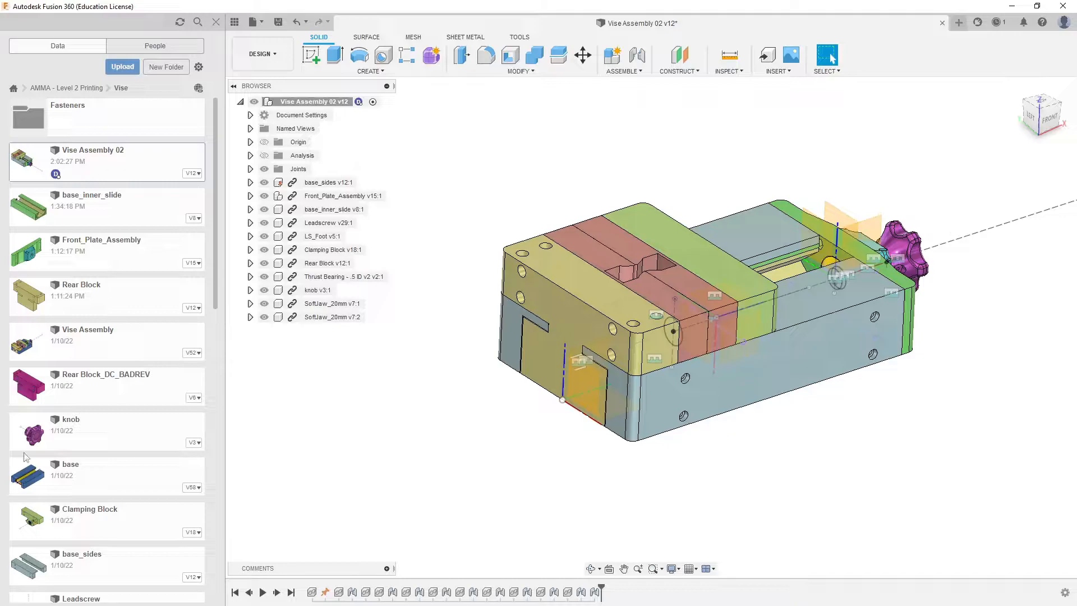
{"action": "left_click", "coordinate": [577, 281]}
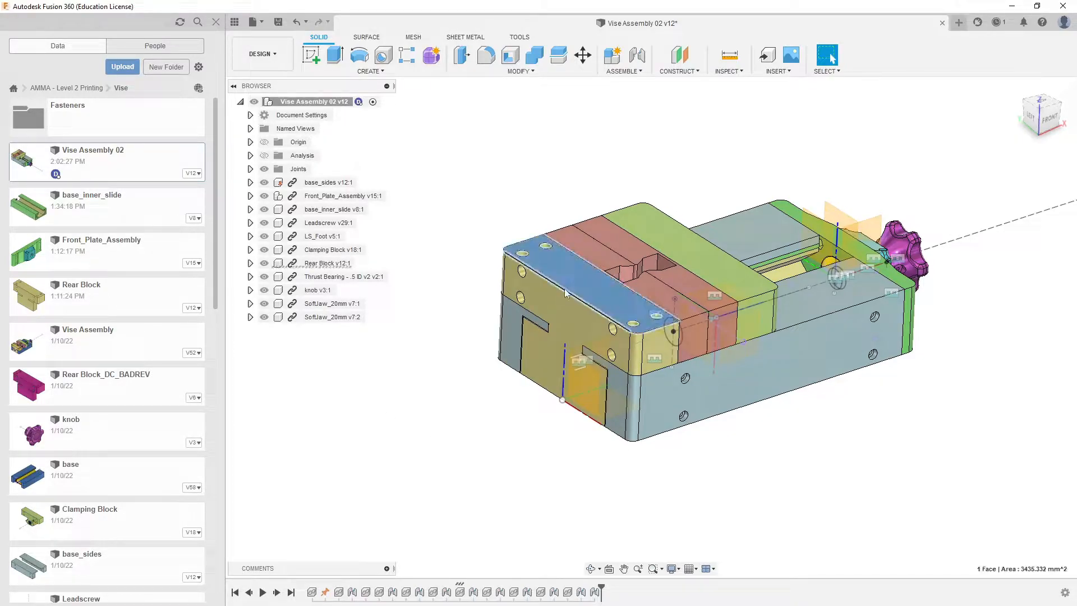
{"action": "left_click", "coordinate": [264, 263]}
{"action": "middle_click_drag", "start_coordinate": [433, 372], "coordinate": [457, 353], "text": "shift"}
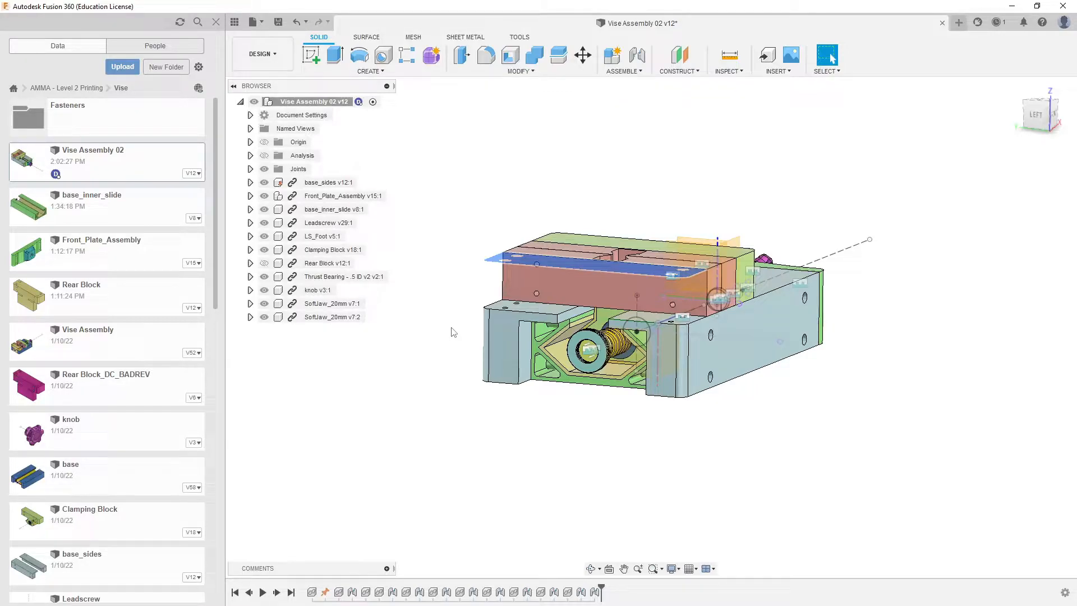
{"action": "left_click", "coordinate": [428, 476]}
{"action": "middle_click_drag", "start_coordinate": [429, 476], "coordinate": [765, 439], "text": "shift"}
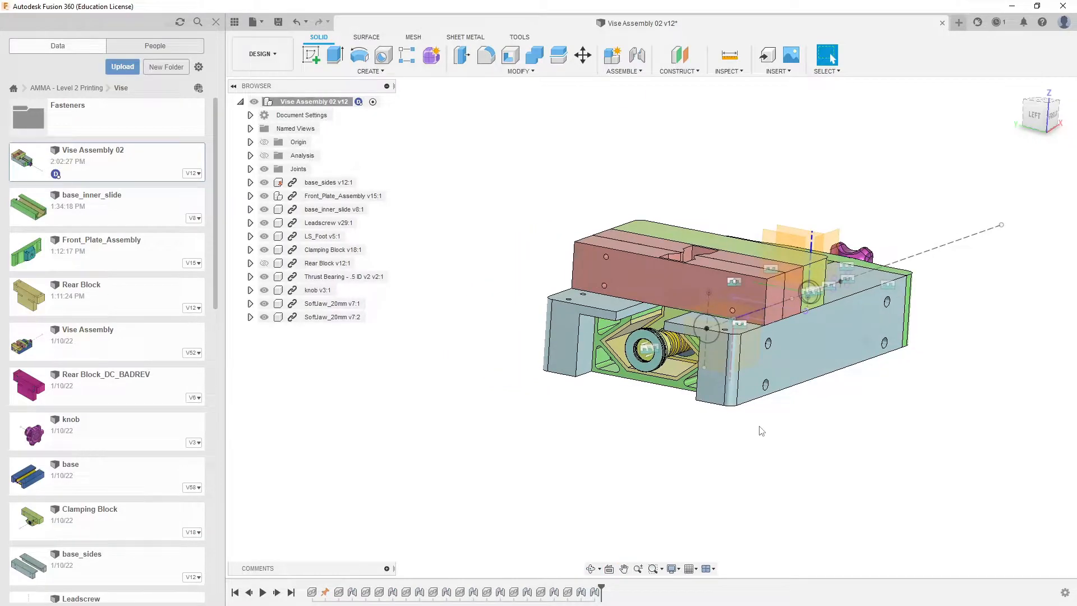
Step: Examine how the inner slide and thrust bearing sit between the two base sides at the open rear end
{"action": "middle_click_drag", "start_coordinate": [758, 421], "coordinate": [721, 433]}
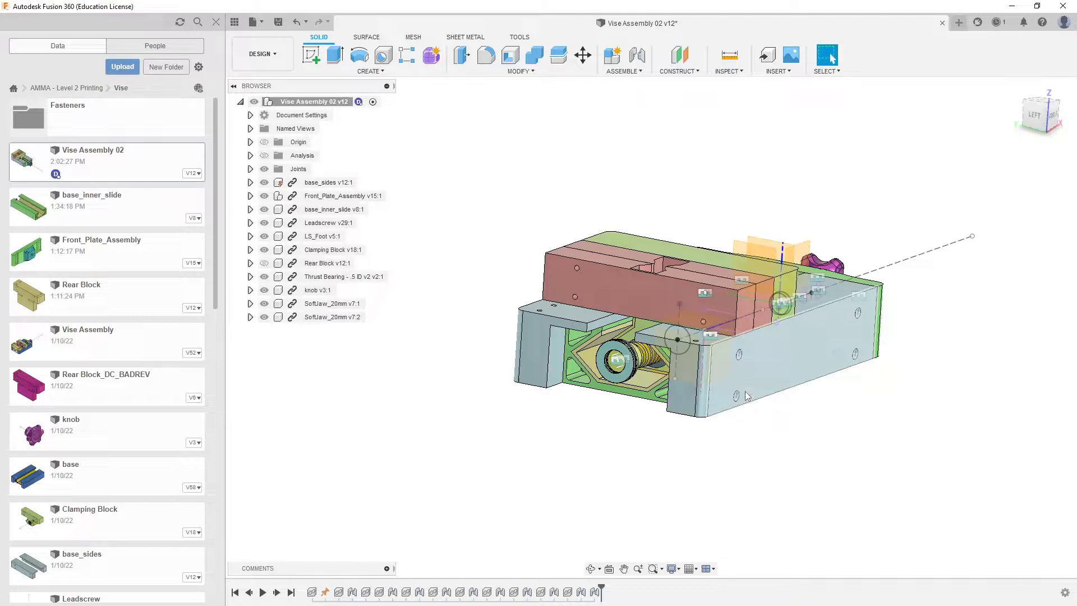
{"action": "middle_click_drag", "start_coordinate": [635, 420], "coordinate": [642, 420]}
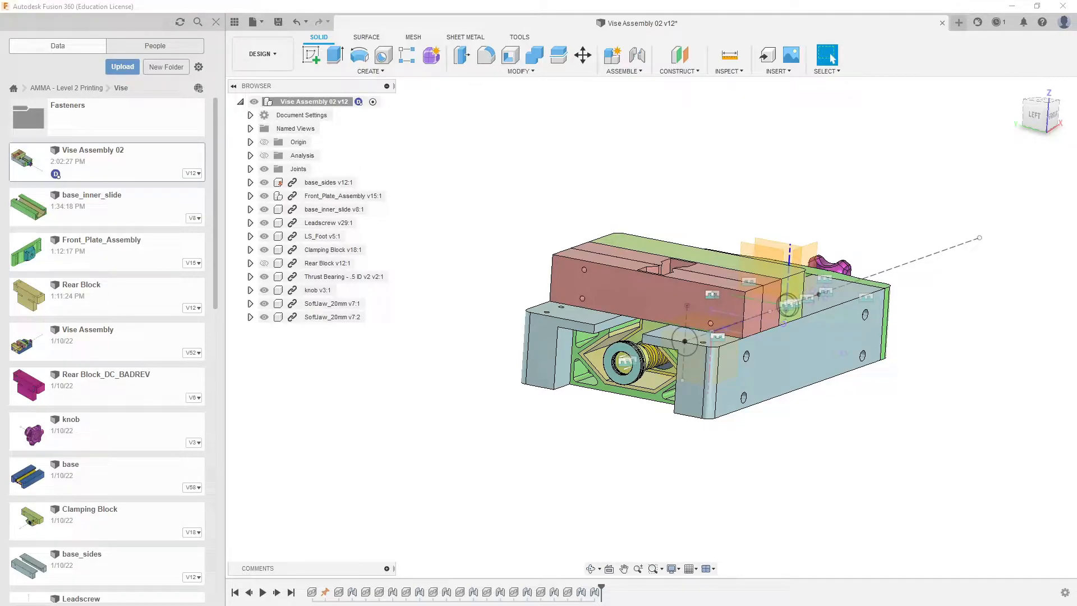
{"action": "middle_click_drag", "start_coordinate": [791, 274], "coordinate": [766, 243], "text": "shift"}
{"action": "key", "text": "Escape"}
{"action": "scroll", "coordinate": [632, 324], "scroll_direction": "up", "scroll_amount": 4}
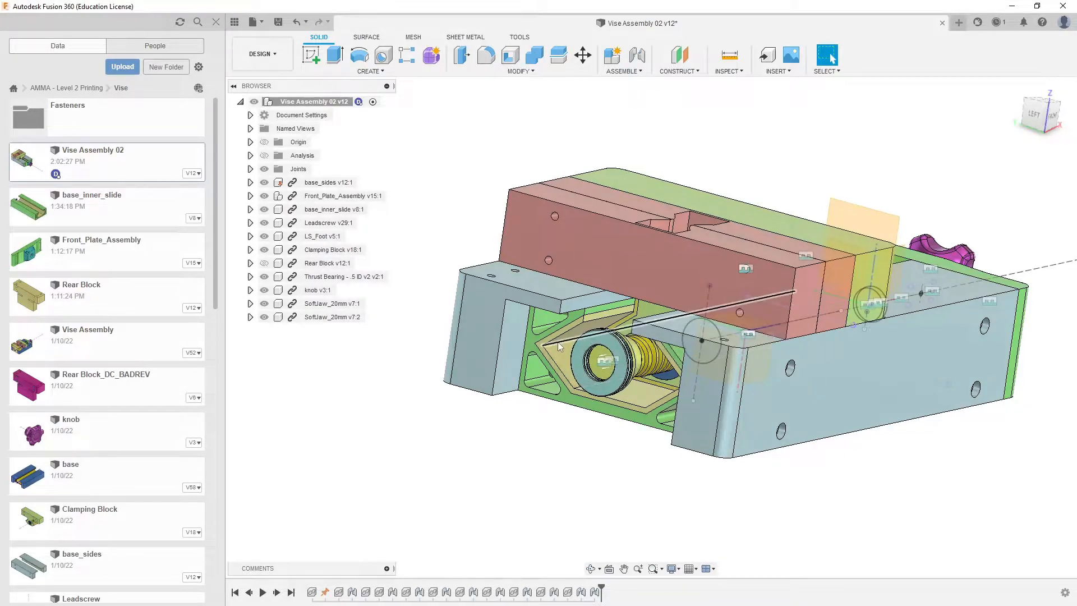
{"action": "middle_click_drag", "start_coordinate": [675, 284], "coordinate": [678, 278]}
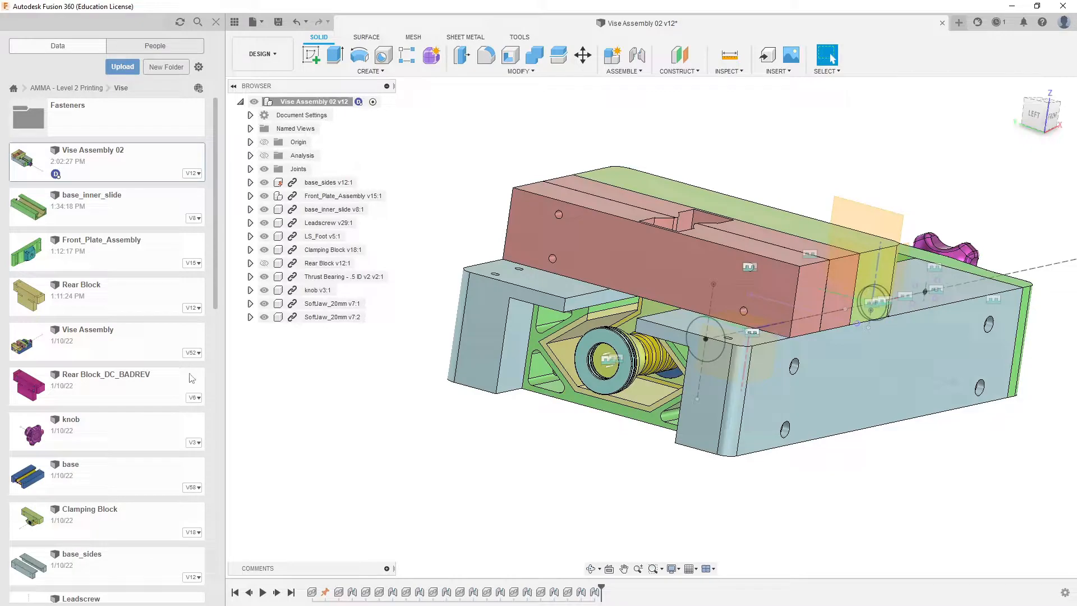
{"action": "middle_click_drag", "start_coordinate": [604, 432], "coordinate": [587, 414]}
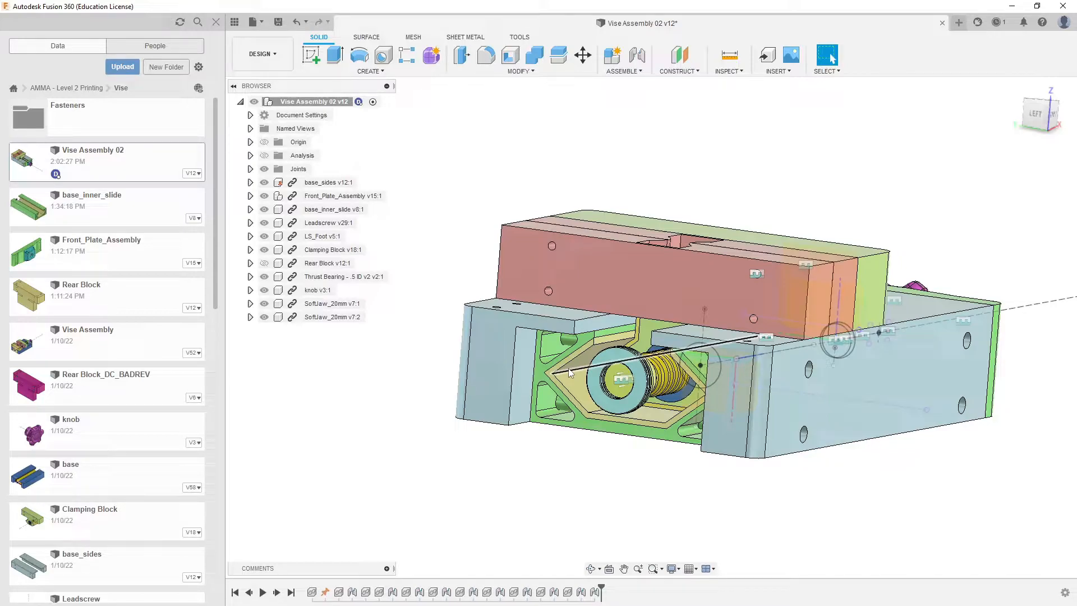
Step: Inspect the rear counterbored holes in the base side and the ribbed end profile of the inner slide
{"action": "middle_click_drag", "start_coordinate": [592, 375], "coordinate": [680, 352], "text": "shift"}
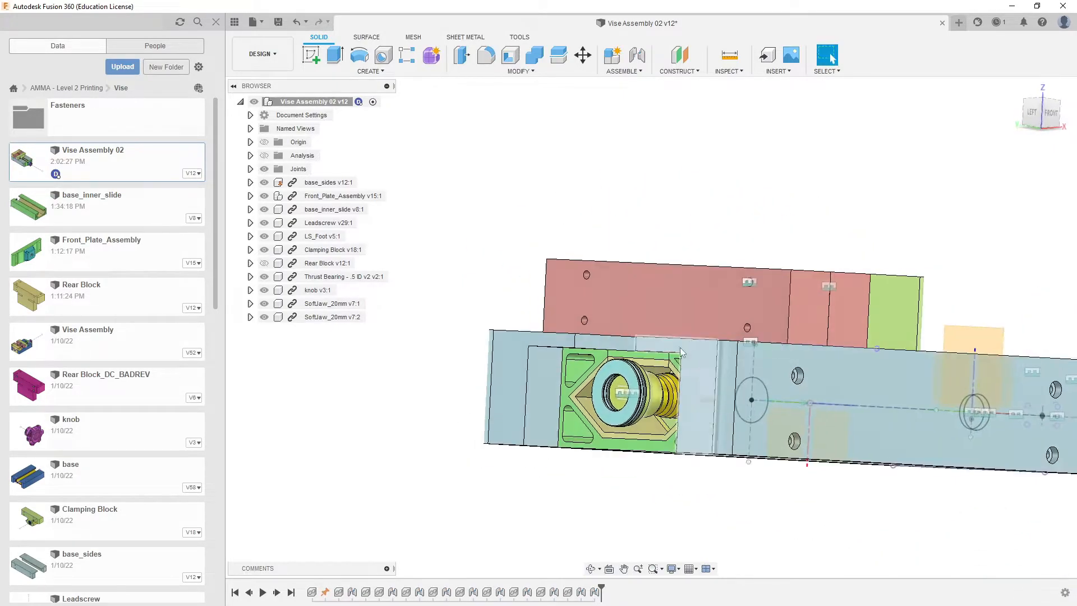
{"action": "middle_click_drag", "start_coordinate": [792, 376], "coordinate": [668, 331]}
{"action": "scroll", "coordinate": [669, 331], "scroll_direction": "down", "scroll_amount": 2}
{"action": "scroll", "coordinate": [668, 331], "scroll_direction": "up", "scroll_amount": 6}
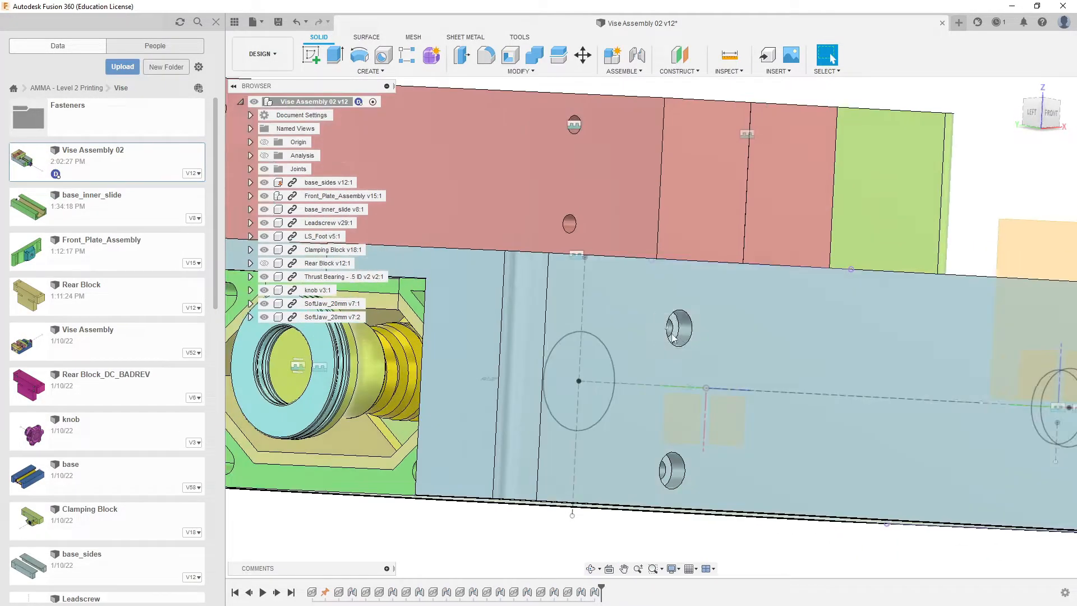
{"action": "middle_click_drag", "start_coordinate": [668, 329], "coordinate": [764, 351]}
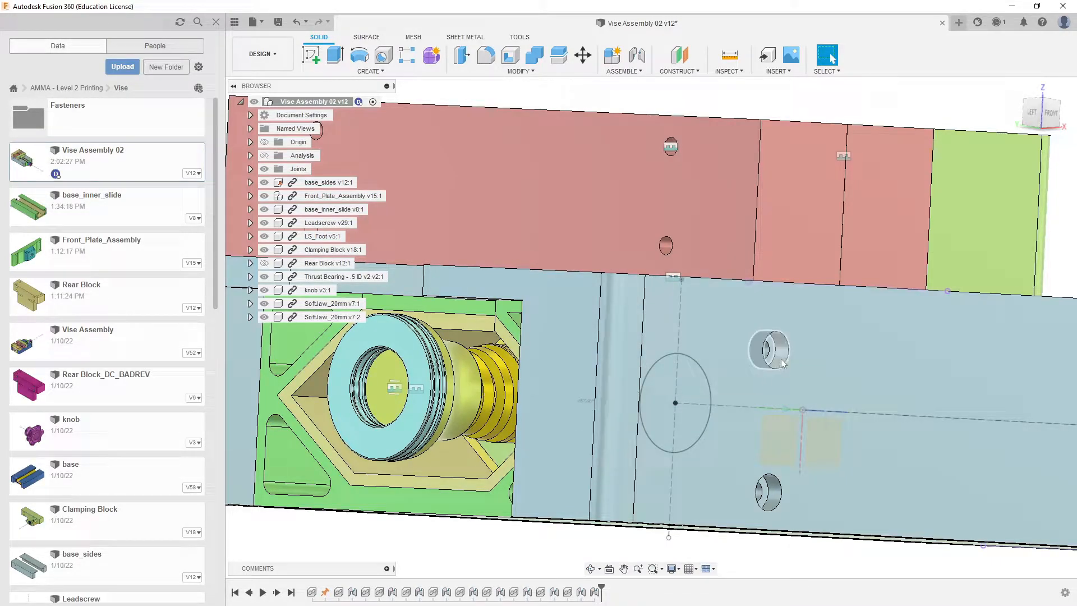
{"action": "middle_click_drag", "start_coordinate": [548, 440], "coordinate": [582, 439]}
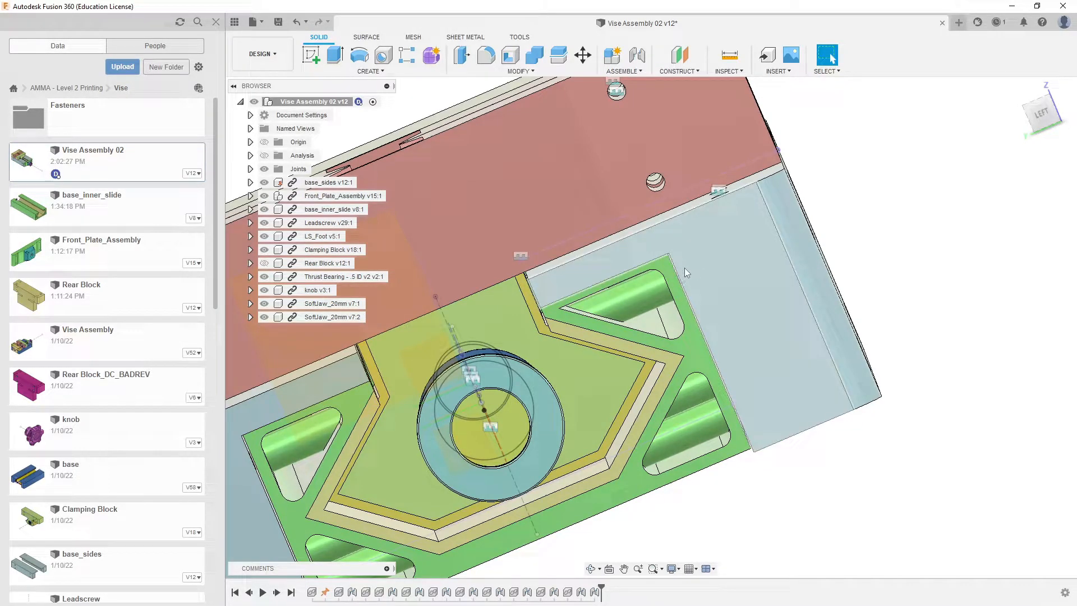
{"action": "middle_click_drag", "start_coordinate": [685, 291], "coordinate": [685, 325]}
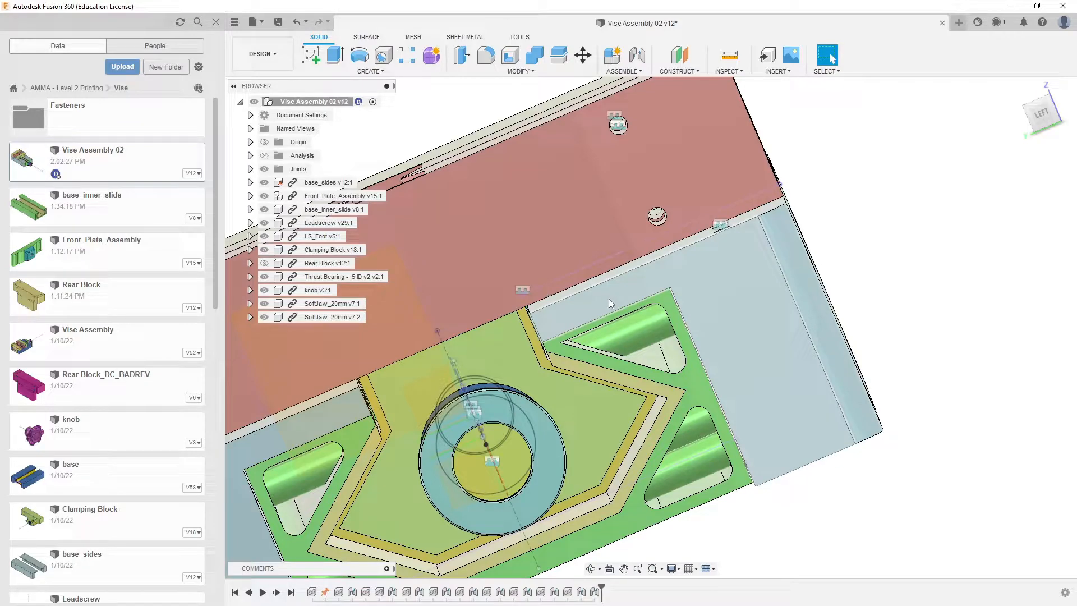
{"action": "middle_click_drag", "start_coordinate": [765, 335], "coordinate": [780, 241], "text": "shift"}
{"action": "middle_click_drag", "start_coordinate": [728, 337], "coordinate": [822, 314]}
{"action": "mouse_move", "coordinate": [690, 398]}
{"action": "middle_mouse_down", "text": "shift"}
{"action": "mouse_move", "coordinate": [690, 416]}
{"action": "mouse_move", "coordinate": [701, 402]}
{"action": "middle_mouse_up", "text": "shift"}
{"action": "mouse_move", "coordinate": [609, 426]}
{"action": "middle_mouse_down", "text": "shift"}
{"action": "mouse_move", "coordinate": [630, 435]}
{"action": "mouse_move", "coordinate": [615, 424]}
{"action": "middle_mouse_up", "text": "shift"}
{"action": "middle_click_drag", "start_coordinate": [616, 425], "coordinate": [717, 430]}
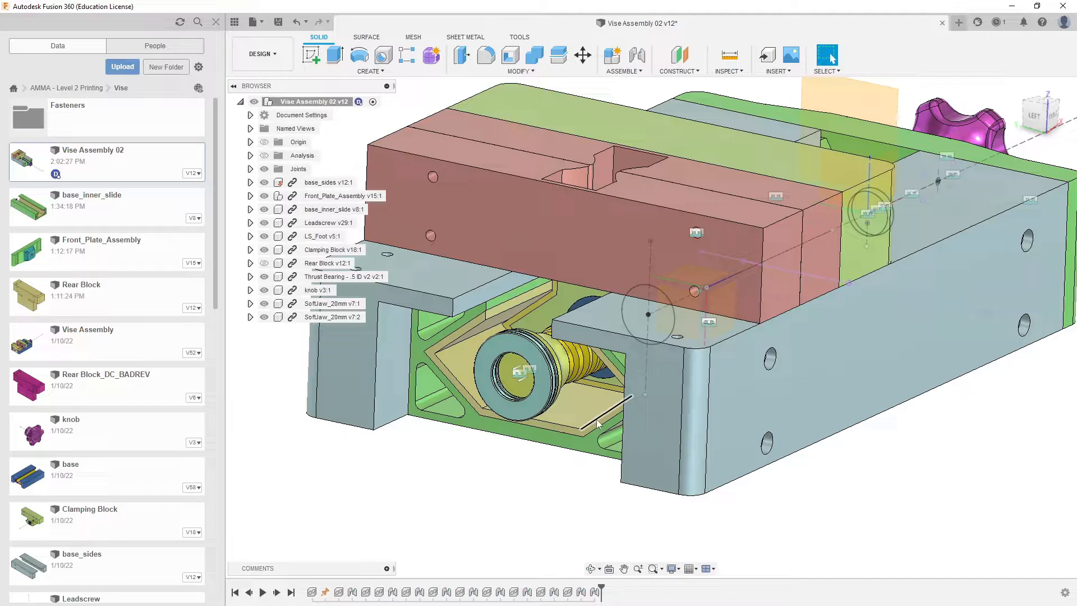
Step: Inspect the front and rear pairs of counterbored holes along the outer face of the base side
{"action": "middle_click_drag", "start_coordinate": [602, 426], "coordinate": [630, 311], "text": "shift"}
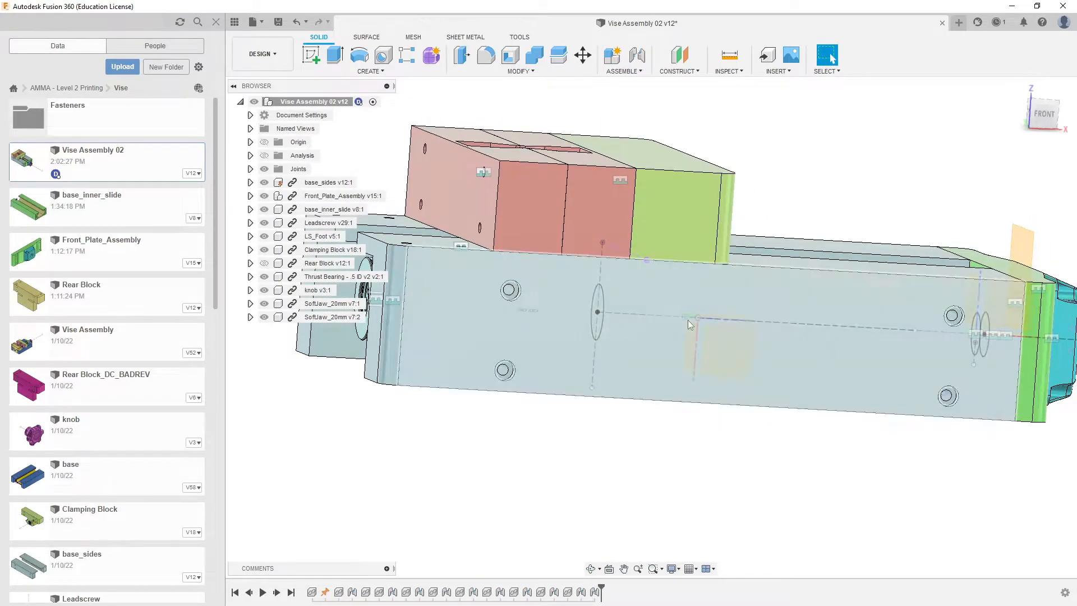
{"action": "middle_click_drag", "start_coordinate": [521, 361], "coordinate": [627, 389]}
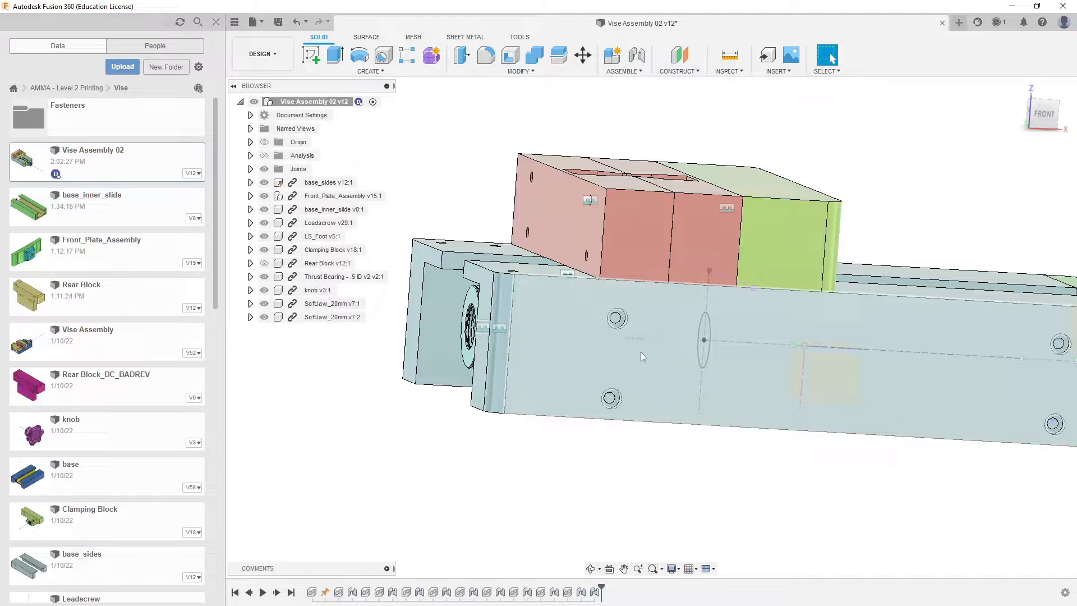
{"action": "middle_click_drag", "start_coordinate": [652, 311], "coordinate": [531, 299]}
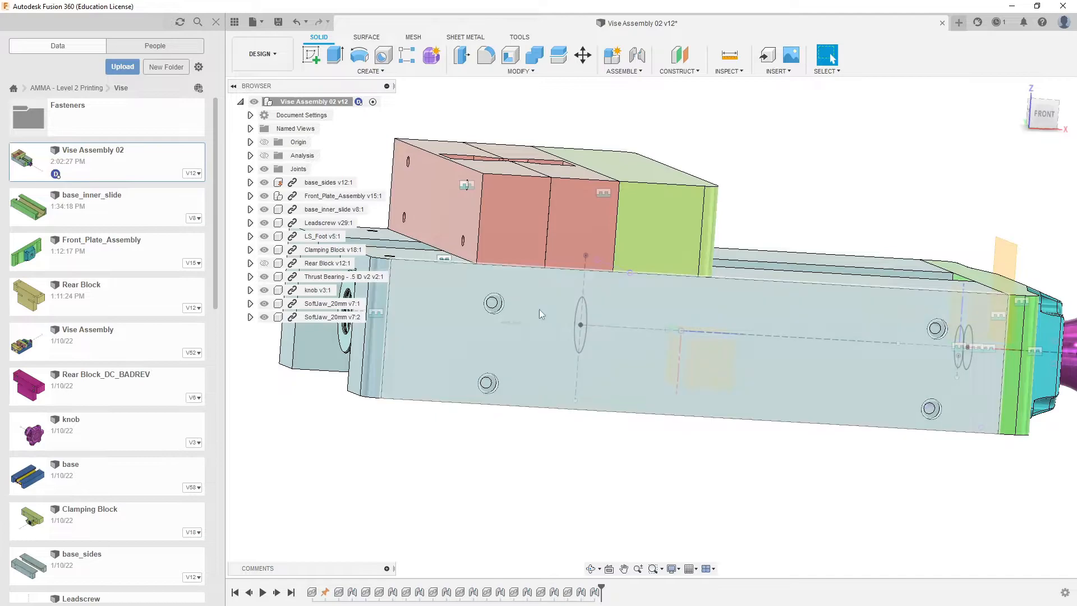
{"action": "middle_click_drag", "start_coordinate": [453, 368], "coordinate": [601, 368]}
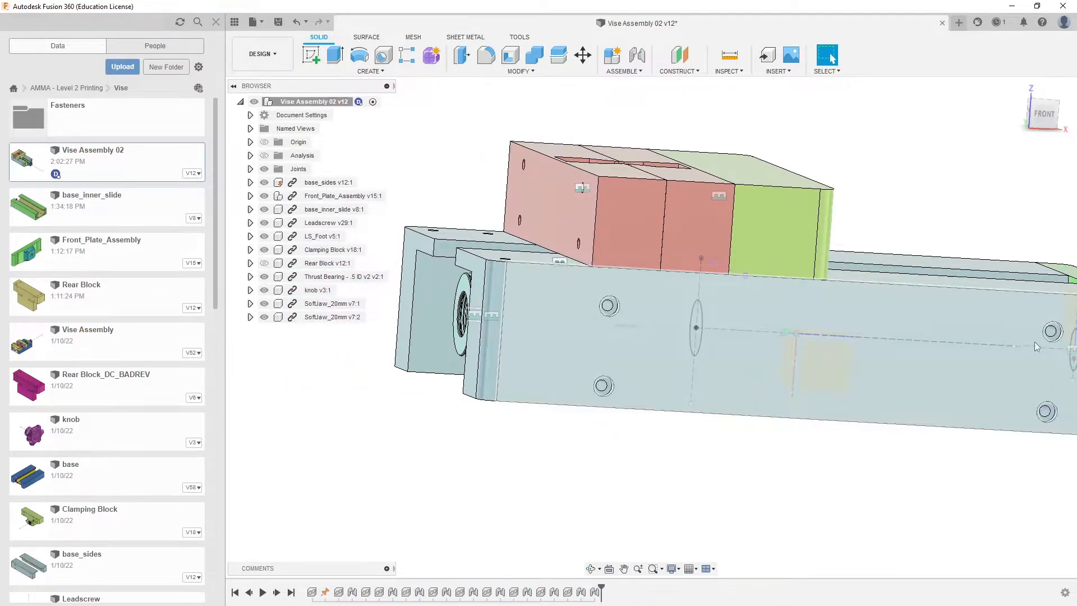
{"action": "middle_click_drag", "start_coordinate": [1037, 346], "coordinate": [834, 341]}
Step: Isolate the base_inner_slide component and inspect the four screw holes in its side face
{"action": "middle_click_drag", "start_coordinate": [661, 376], "coordinate": [597, 374], "text": "shift"}
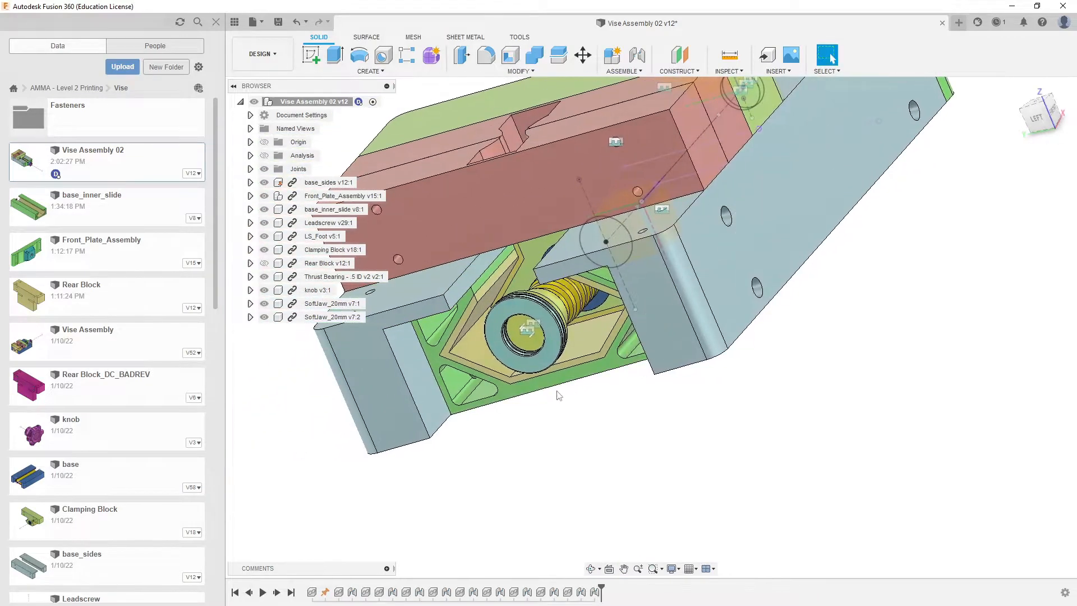
{"action": "left_click", "coordinate": [596, 374]}
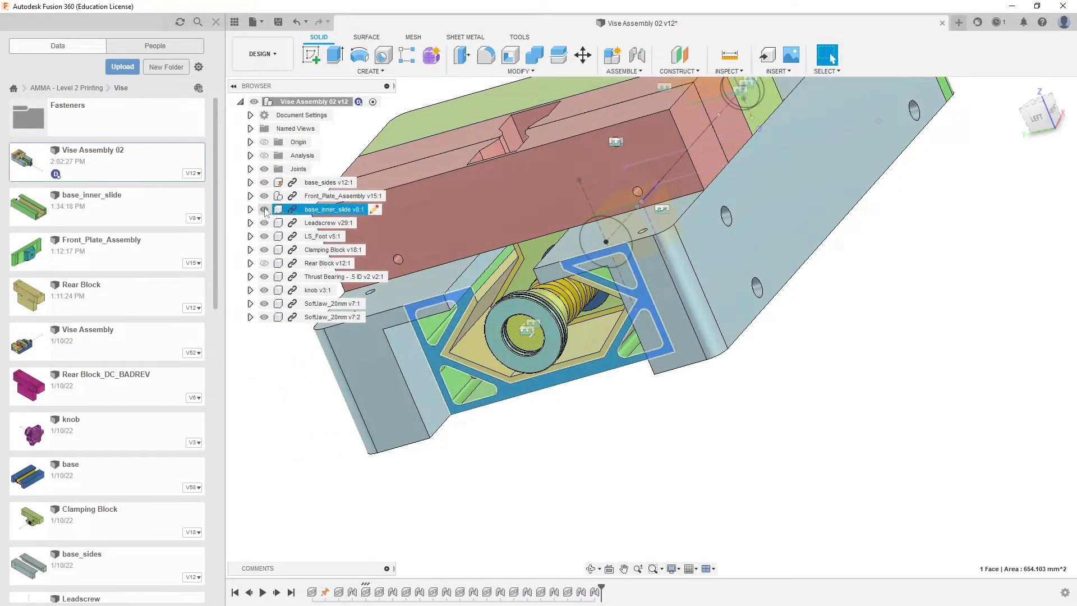
{"action": "right_click", "coordinate": [307, 209]}
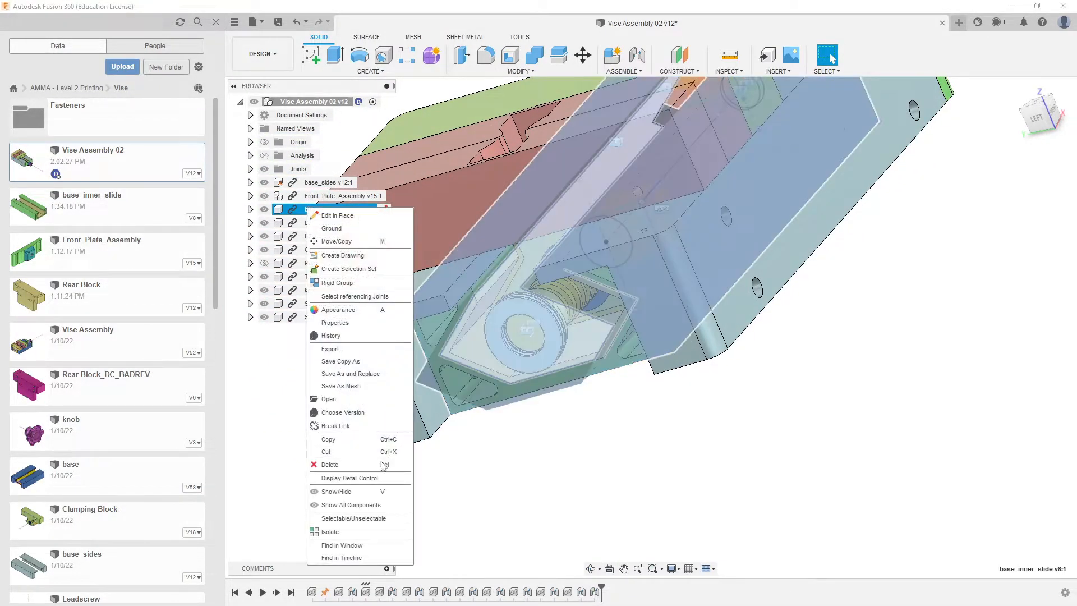
{"action": "left_click", "coordinate": [338, 536]}
{"action": "middle_click_drag", "start_coordinate": [724, 433], "coordinate": [592, 314], "text": "shift"}
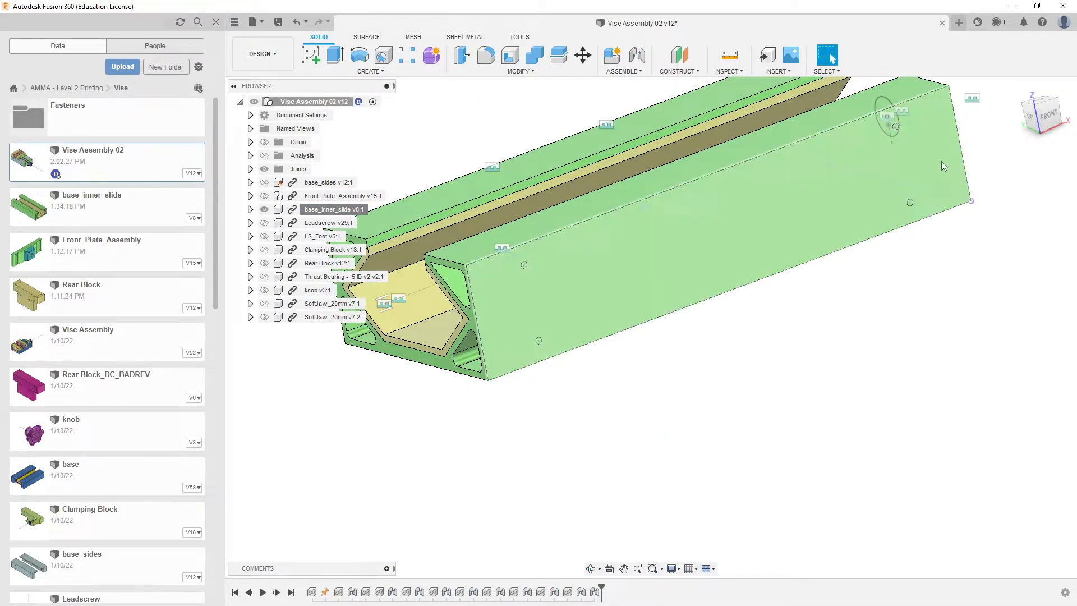
{"action": "middle_click_drag", "start_coordinate": [901, 282], "coordinate": [908, 339], "text": "shift"}
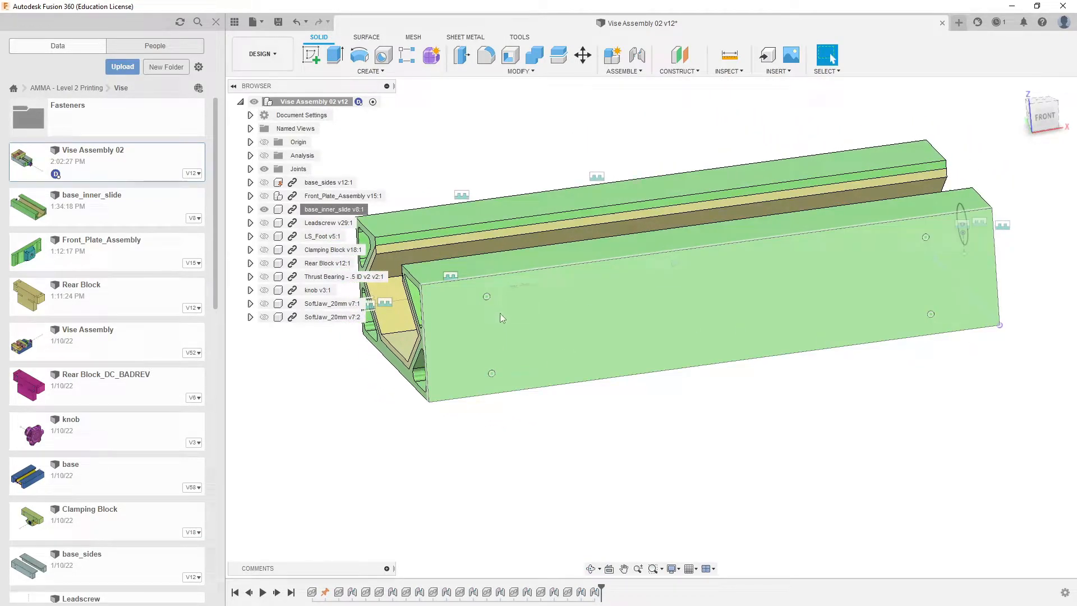
{"action": "middle_click_drag", "start_coordinate": [528, 312], "coordinate": [483, 330]}
{"action": "scroll", "coordinate": [483, 330], "scroll_direction": "down", "scroll_amount": 1}
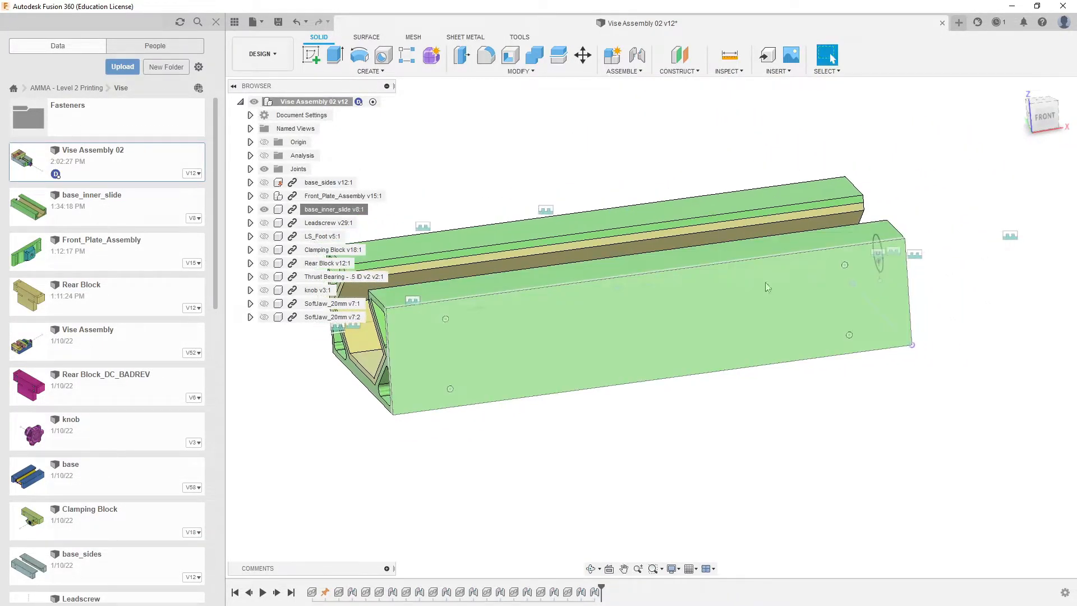
Step: Unisolate base_inner_slide to bring back the rest of the vise assembly, and clear the selection
{"action": "right_click", "coordinate": [336, 210]}
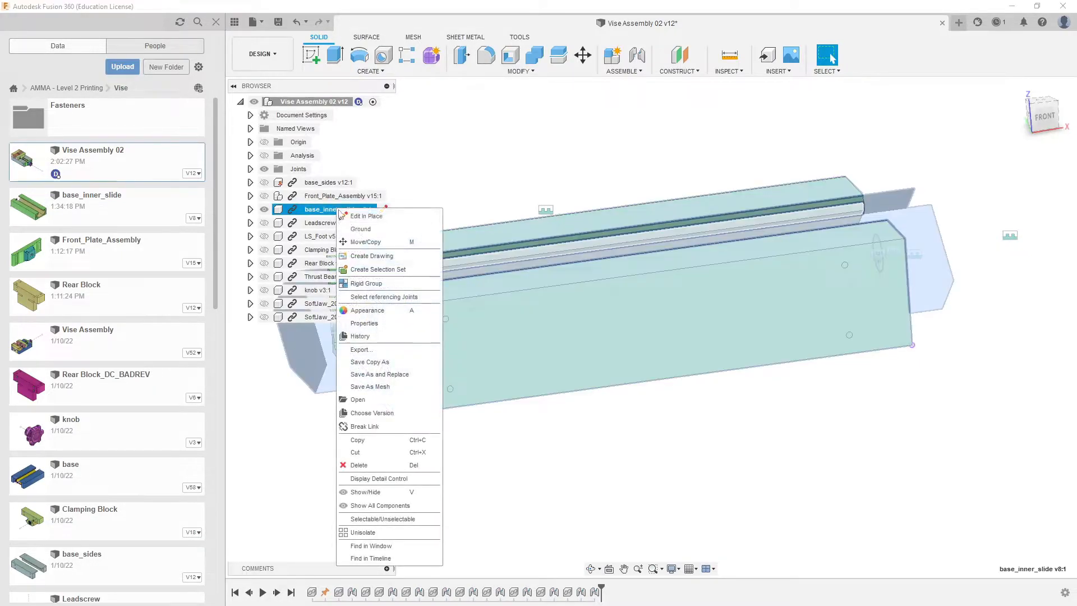
{"action": "left_click", "coordinate": [377, 533]}
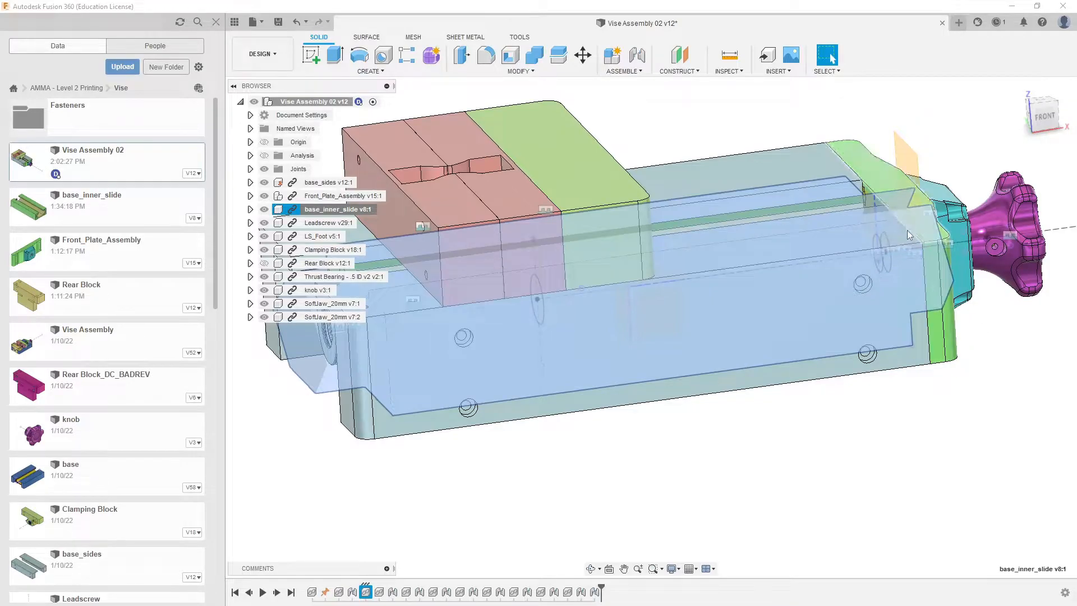
{"action": "scroll", "coordinate": [864, 298], "scroll_direction": "down", "scroll_amount": 1}
{"action": "middle_click_drag", "start_coordinate": [865, 298], "coordinate": [734, 316]}
{"action": "left_click", "coordinate": [819, 472]}
{"action": "middle_click_drag", "start_coordinate": [820, 472], "coordinate": [822, 437], "text": "shift"}
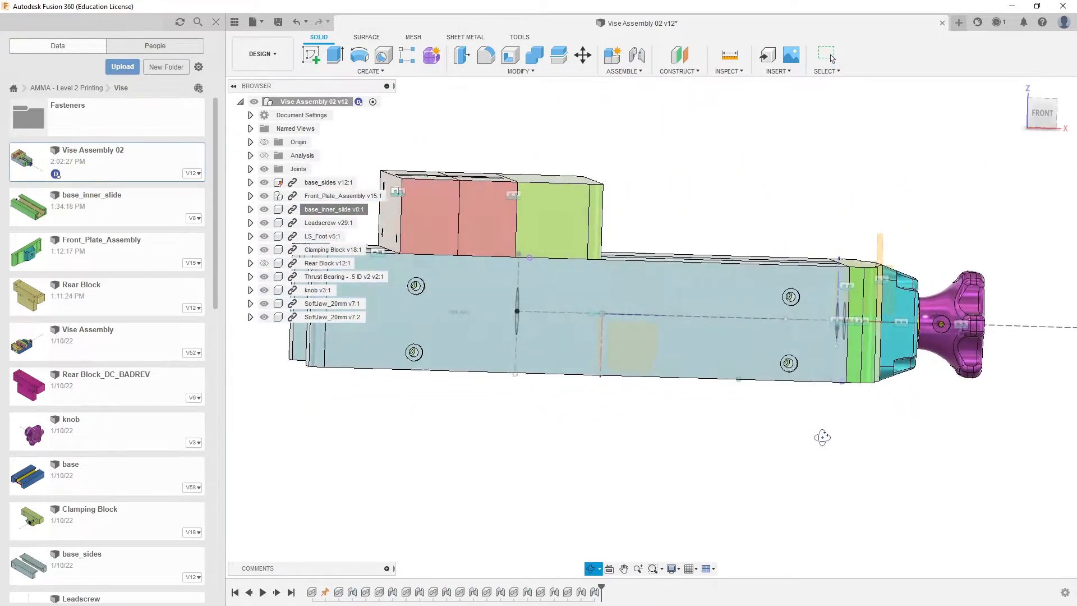
Step: Inspect how the base side's front pair of holes aligns with the inner slide's holes near the front plate
{"action": "scroll", "coordinate": [830, 424], "scroll_direction": "up", "scroll_amount": 5}
{"action": "middle_click_drag", "start_coordinate": [798, 312], "coordinate": [791, 240], "text": "shift"}
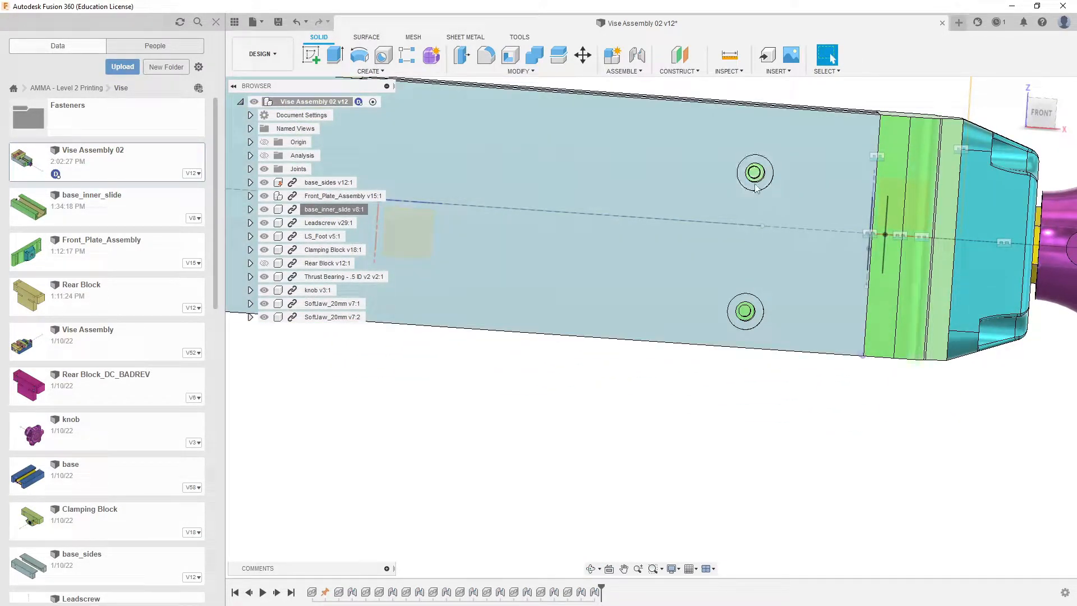
{"action": "scroll", "coordinate": [813, 440], "scroll_direction": "down", "scroll_amount": 6}
{"action": "middle_click_drag", "start_coordinate": [811, 428], "coordinate": [743, 424], "text": "shift"}
{"action": "key", "text": "Escape"}
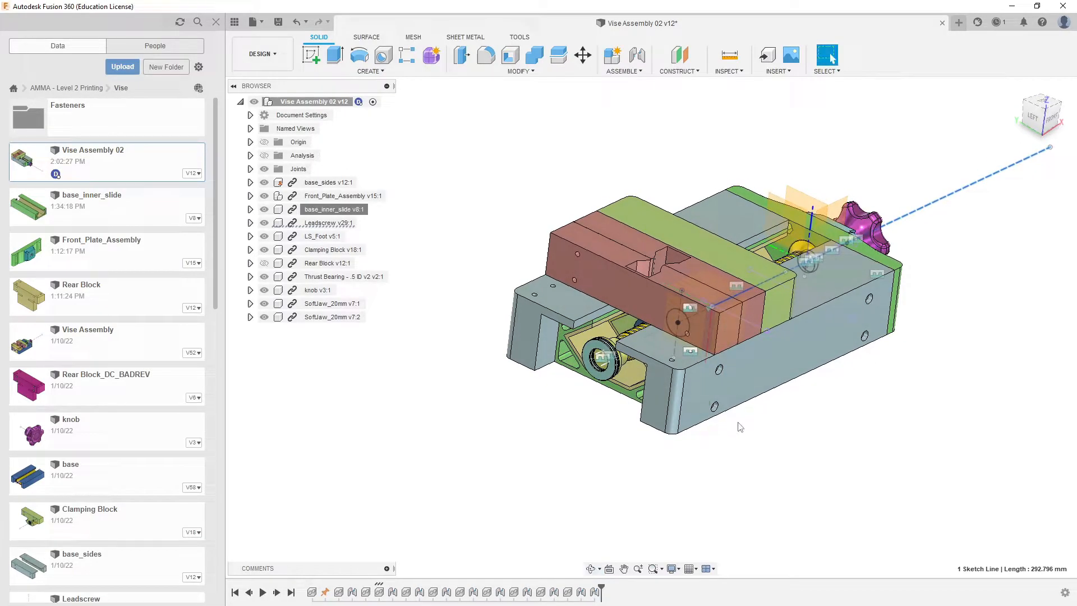
Step: Show the Rear Block component again and inspect the underside of the base at the rear corner nut pockets
{"action": "scroll", "coordinate": [575, 404], "scroll_direction": "up", "scroll_amount": 5}
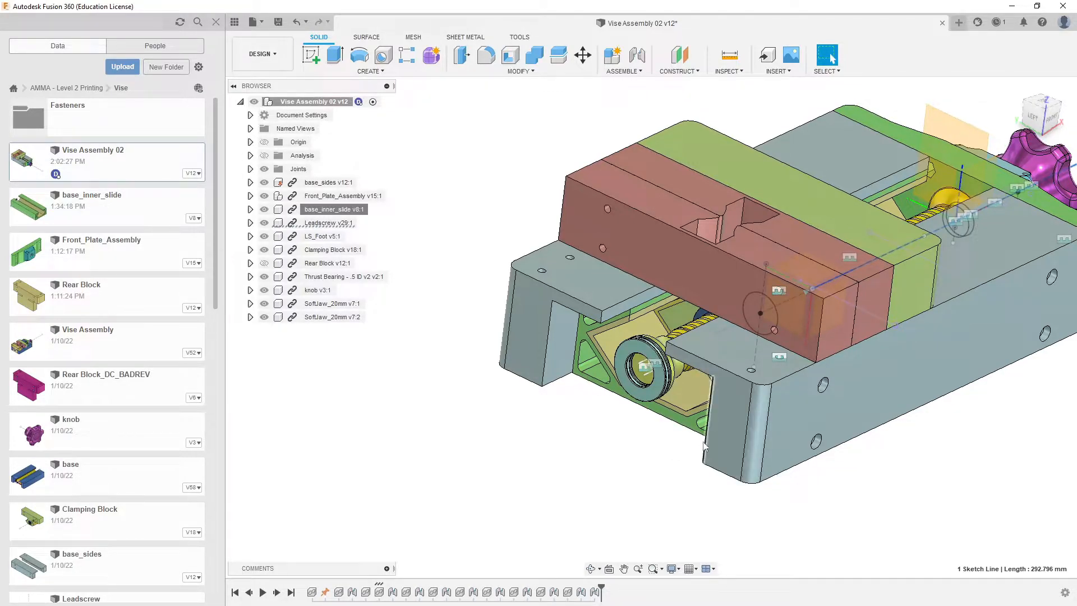
{"action": "mouse_move", "coordinate": [672, 417]}
{"action": "middle_mouse_down"}
{"action": "mouse_move", "coordinate": [646, 448]}
{"action": "mouse_move", "coordinate": [730, 381]}
{"action": "mouse_move", "coordinate": [645, 431]}
{"action": "mouse_move", "coordinate": [671, 395]}
{"action": "middle_mouse_up"}
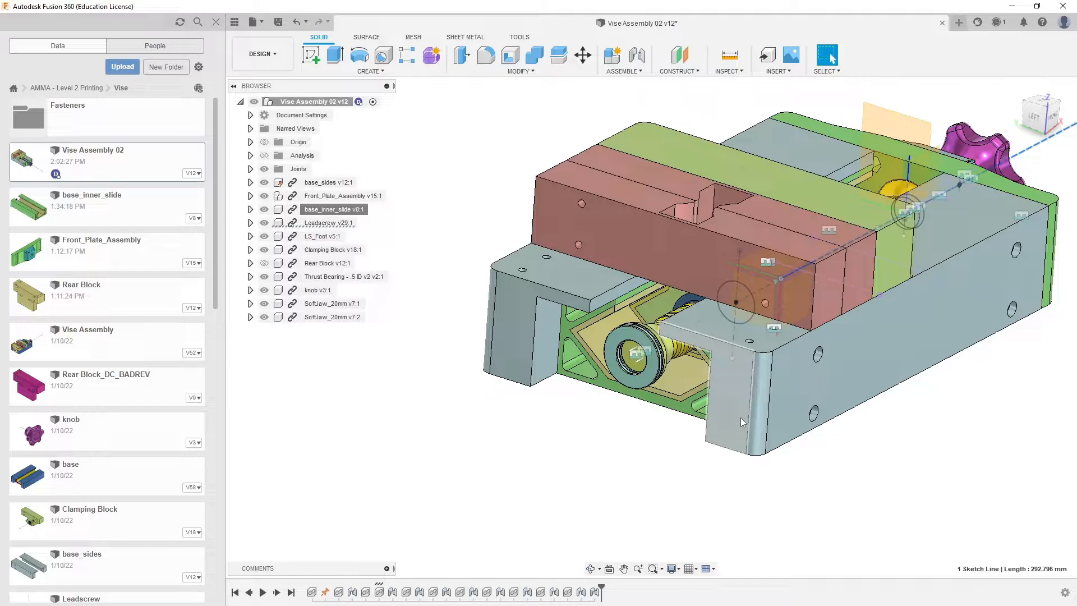
{"action": "left_click", "coordinate": [327, 263]}
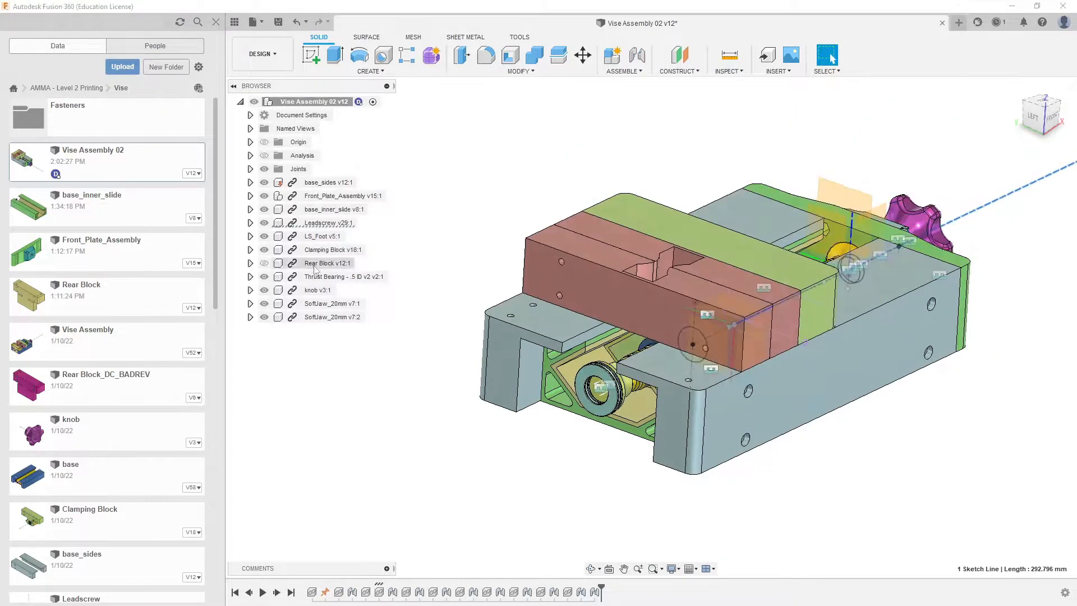
{"action": "left_click", "coordinate": [266, 264]}
{"action": "middle_click_drag", "start_coordinate": [788, 401], "coordinate": [727, 264], "text": "shift"}
{"action": "scroll", "coordinate": [544, 391], "scroll_direction": "up", "scroll_amount": 5}
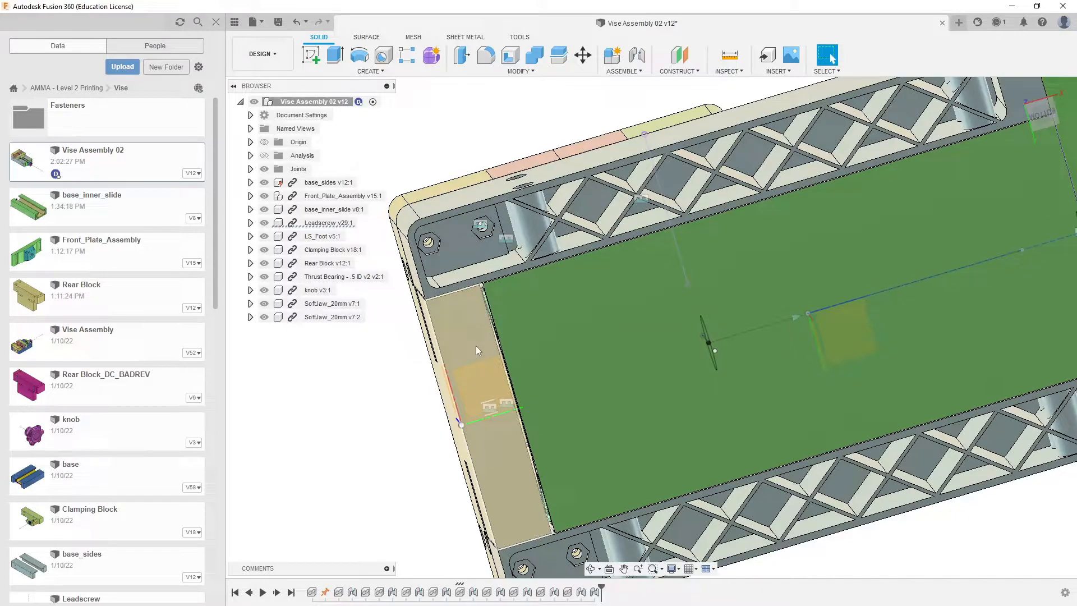
{"action": "middle_click_drag", "start_coordinate": [478, 335], "coordinate": [584, 281]}
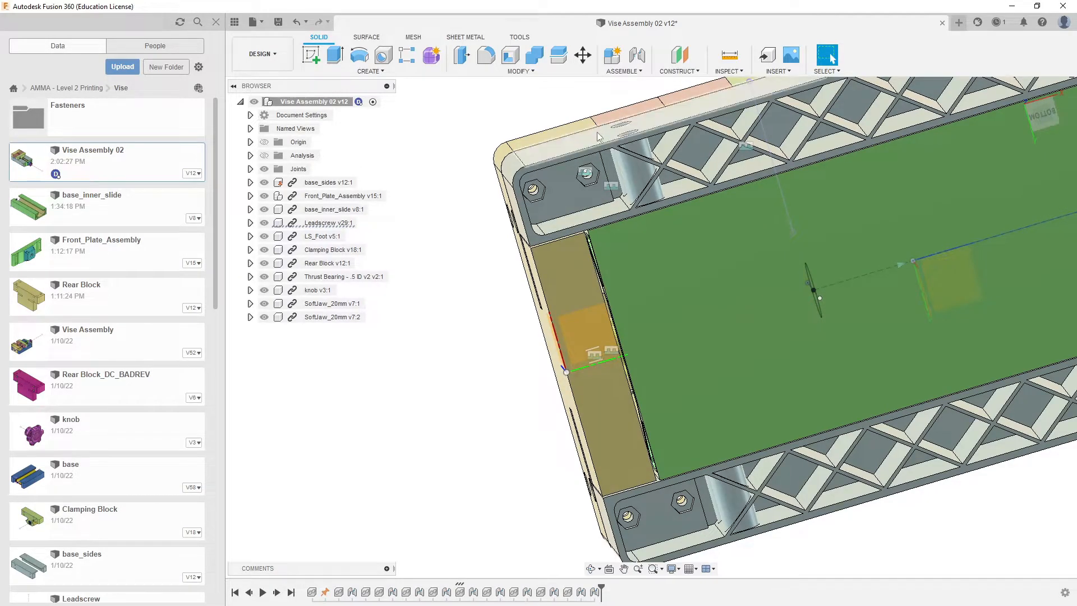
Step: Inspect the rear corner nut pockets under the base side and the screw holes in its outer side face
{"action": "middle_click_drag", "start_coordinate": [552, 127], "coordinate": [543, 203]}
{"action": "middle_click_drag", "start_coordinate": [565, 380], "coordinate": [540, 402]}
{"action": "middle_click_drag", "start_coordinate": [639, 440], "coordinate": [630, 262], "text": "shift"}
{"action": "middle_click_drag", "start_coordinate": [627, 341], "coordinate": [643, 197]}
{"action": "middle_click_drag", "start_coordinate": [660, 233], "coordinate": [647, 249], "text": "shift"}
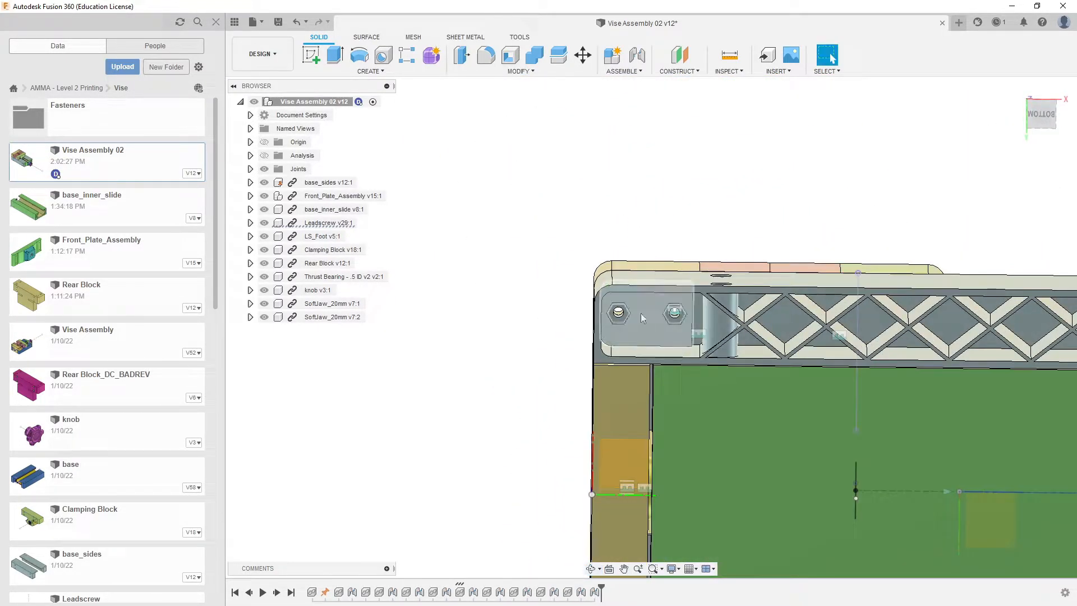
{"action": "mouse_move", "coordinate": [641, 308]}
{"action": "middle_mouse_down", "text": "shift"}
{"action": "mouse_move", "coordinate": [637, 233]}
{"action": "mouse_move", "coordinate": [645, 296]}
{"action": "middle_mouse_up", "text": "shift"}
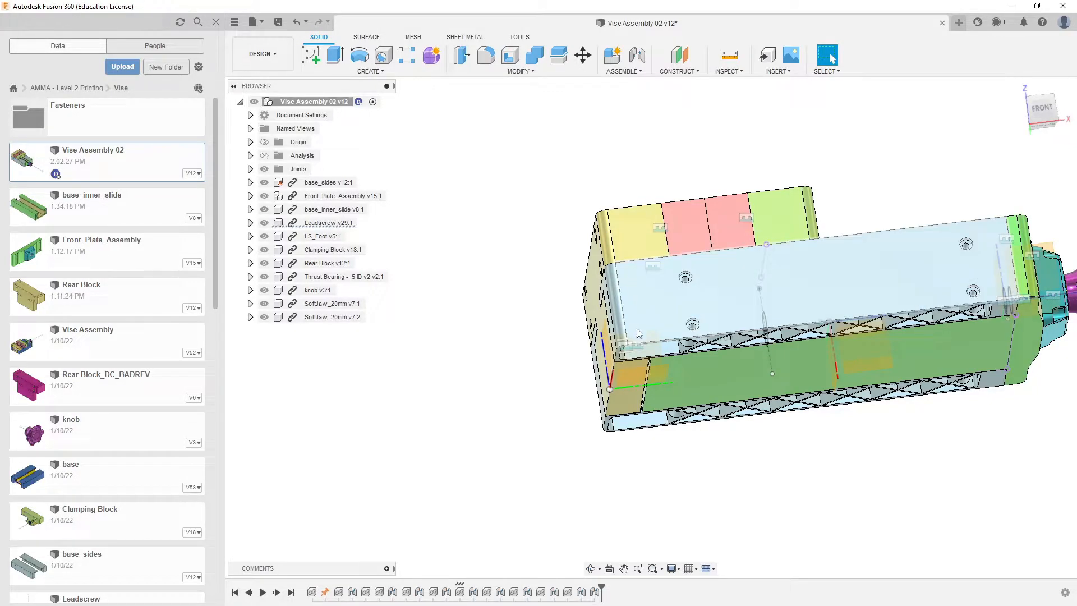
{"action": "middle_click_drag", "start_coordinate": [656, 287], "coordinate": [619, 323], "text": "shift"}
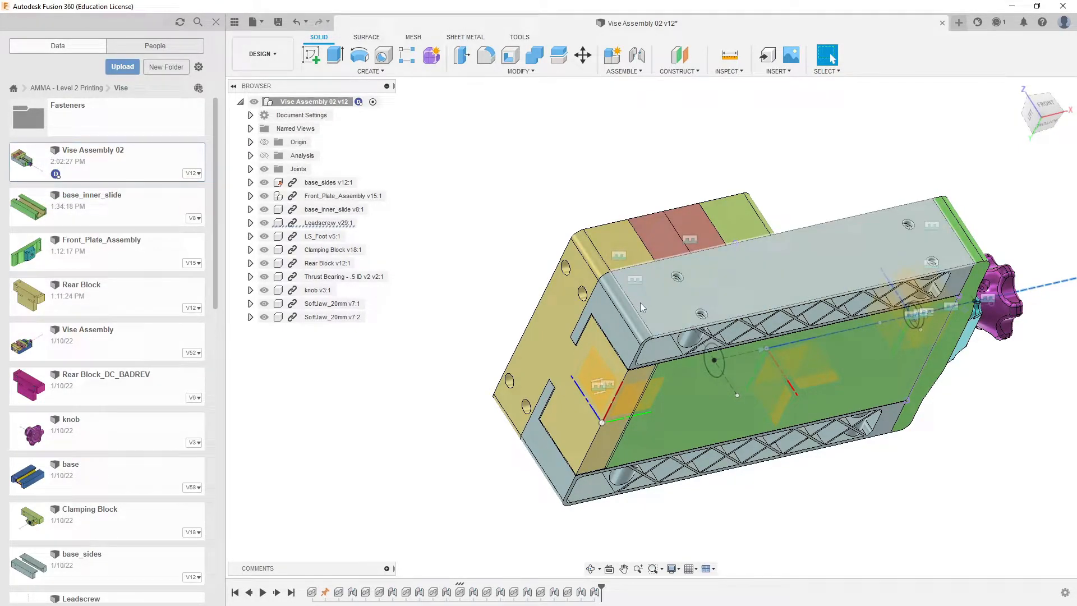
{"action": "scroll", "coordinate": [650, 314], "scroll_direction": "down", "scroll_amount": 2}
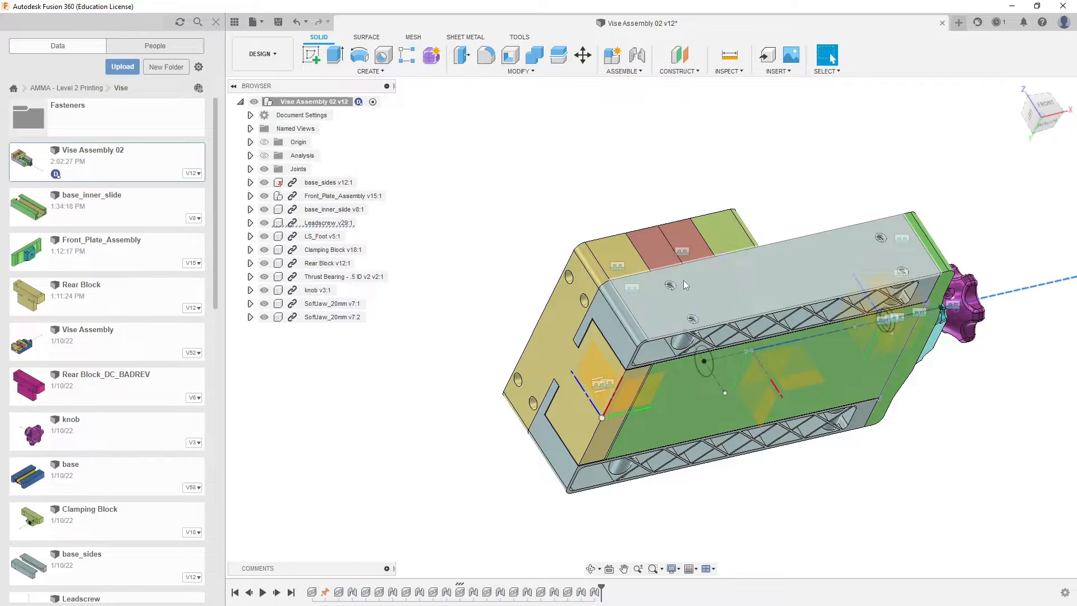
{"action": "middle_click_drag", "start_coordinate": [758, 270], "coordinate": [716, 233]}
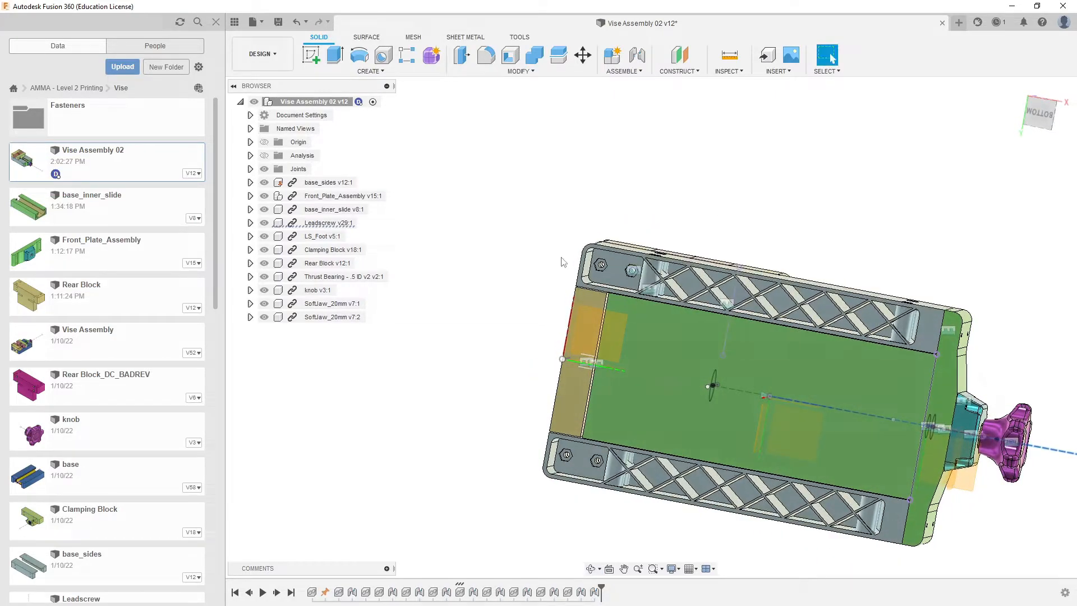
Step: Examine the underside of the vise along the seam between the inner slide and base side, up to the front plate
{"action": "middle_click_drag", "start_coordinate": [641, 297], "coordinate": [652, 296], "text": "shift"}
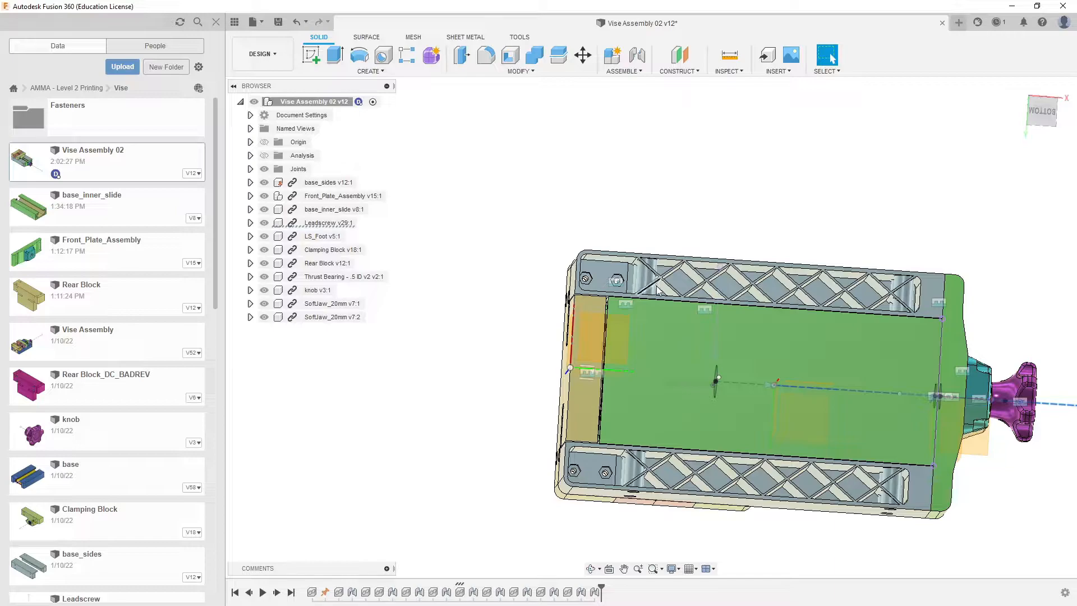
{"action": "middle_click_drag", "start_coordinate": [655, 288], "coordinate": [583, 297]}
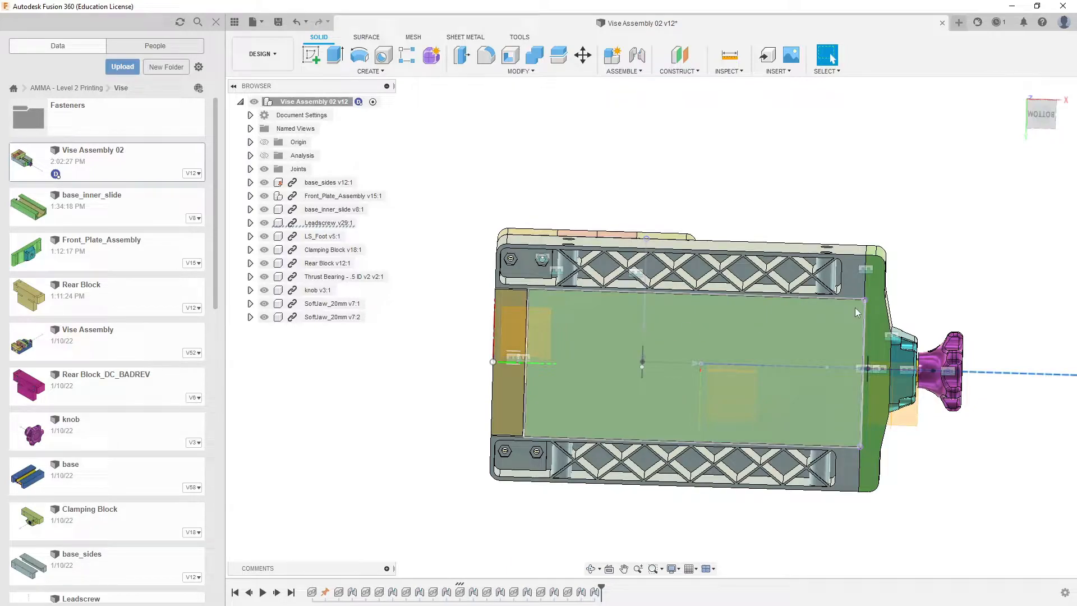
{"action": "middle_click_drag", "start_coordinate": [834, 316], "coordinate": [814, 297]}
{"action": "middle_click_drag", "start_coordinate": [815, 317], "coordinate": [815, 318], "text": "shift"}
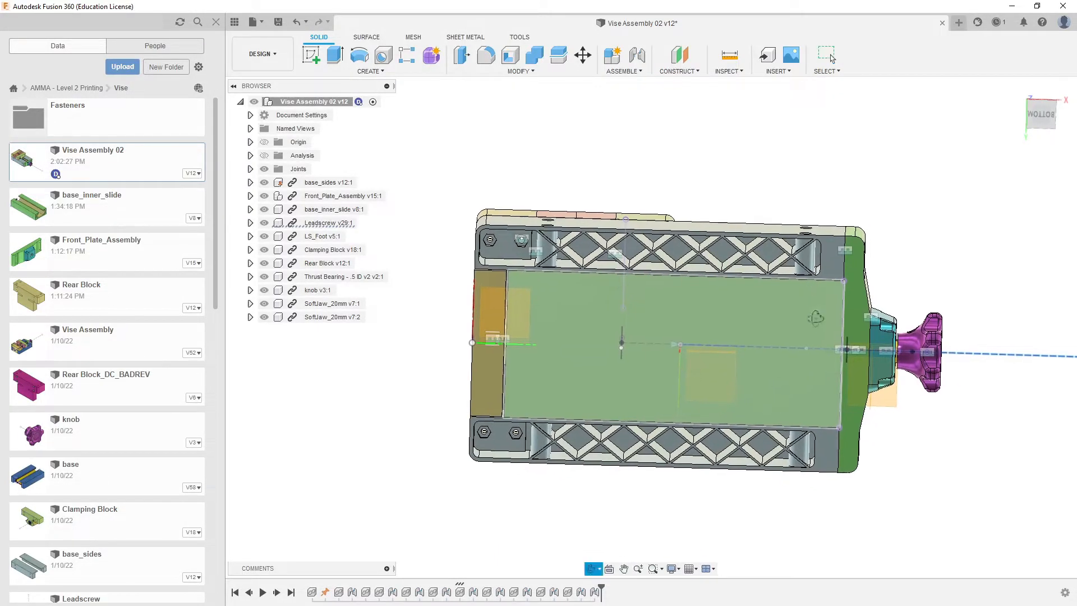
{"action": "left_click_drag", "start_coordinate": [815, 319], "coordinate": [824, 300]}
{"action": "key", "text": "Escape"}
{"action": "middle_click_drag", "start_coordinate": [824, 300], "coordinate": [784, 186], "text": "shift"}
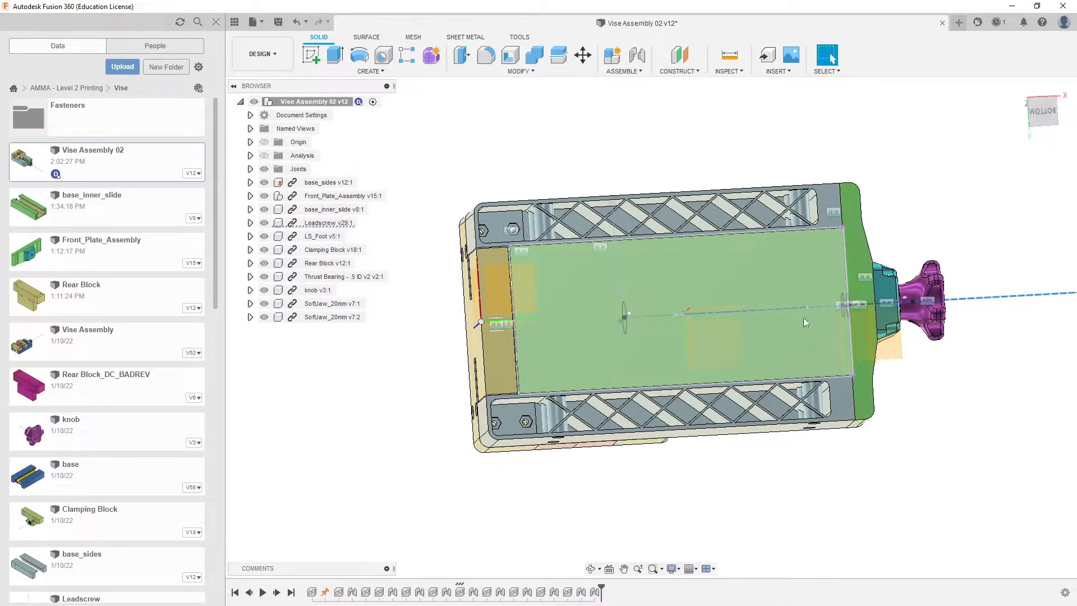
{"action": "scroll", "coordinate": [820, 258], "scroll_direction": "up", "scroll_amount": 2}
{"action": "middle_click_drag", "start_coordinate": [794, 384], "coordinate": [915, 328]}
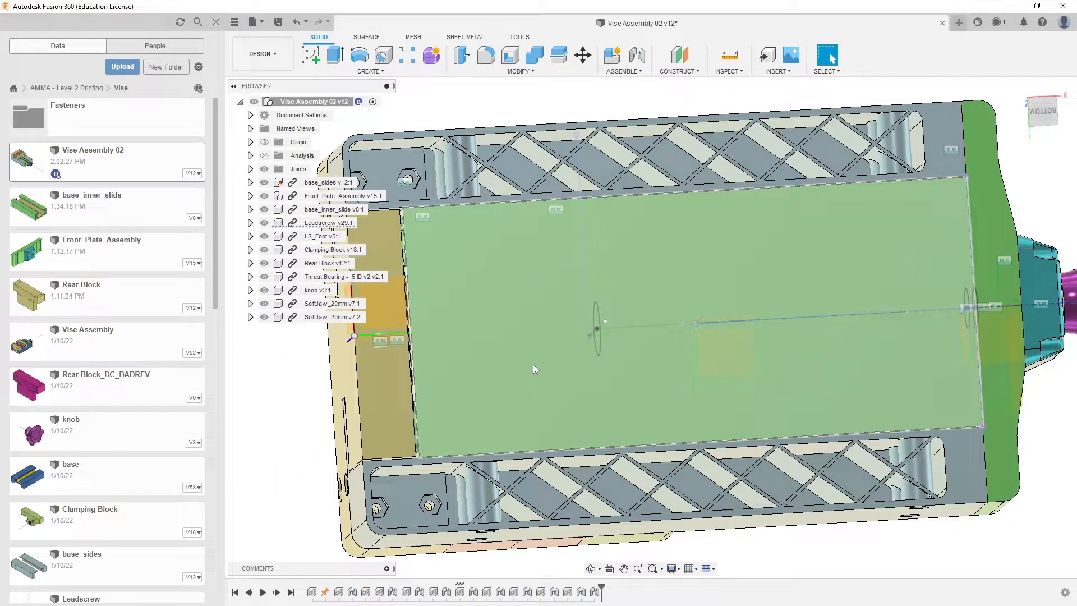
{"action": "scroll", "coordinate": [898, 242], "scroll_direction": "up", "scroll_amount": 2}
{"action": "middle_click_drag", "start_coordinate": [911, 212], "coordinate": [821, 166]}
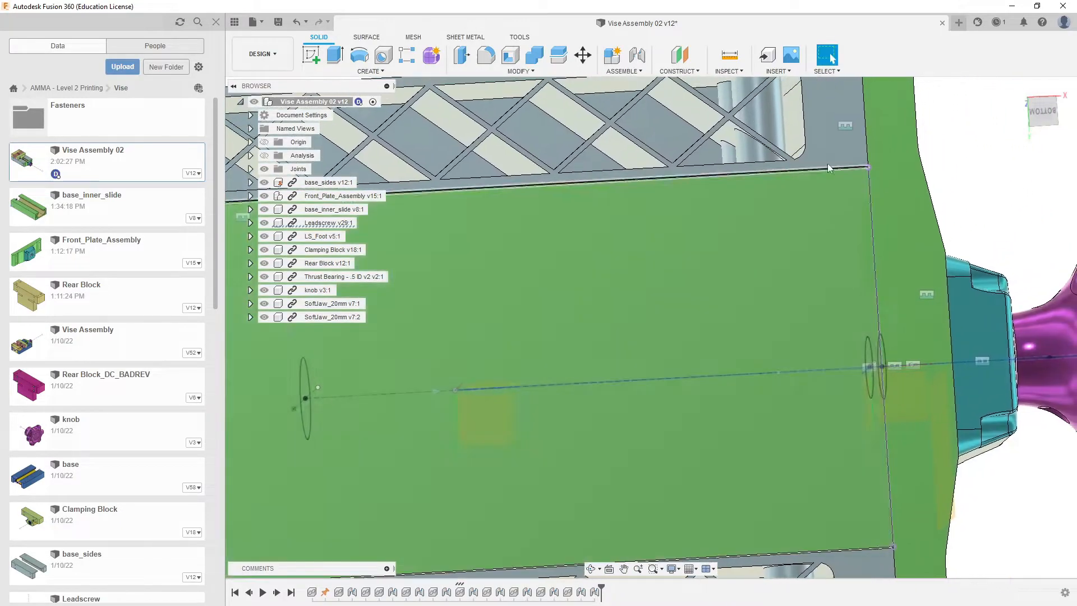
{"action": "scroll", "coordinate": [824, 231], "scroll_direction": "up", "scroll_amount": 1}
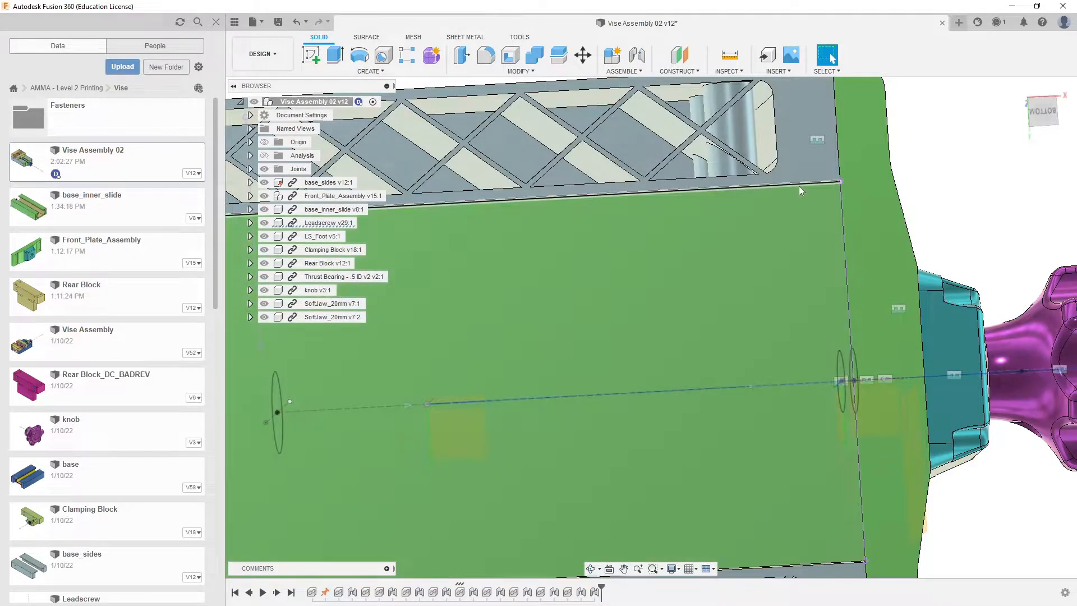
{"action": "scroll", "coordinate": [799, 186], "scroll_direction": "down", "scroll_amount": 3}
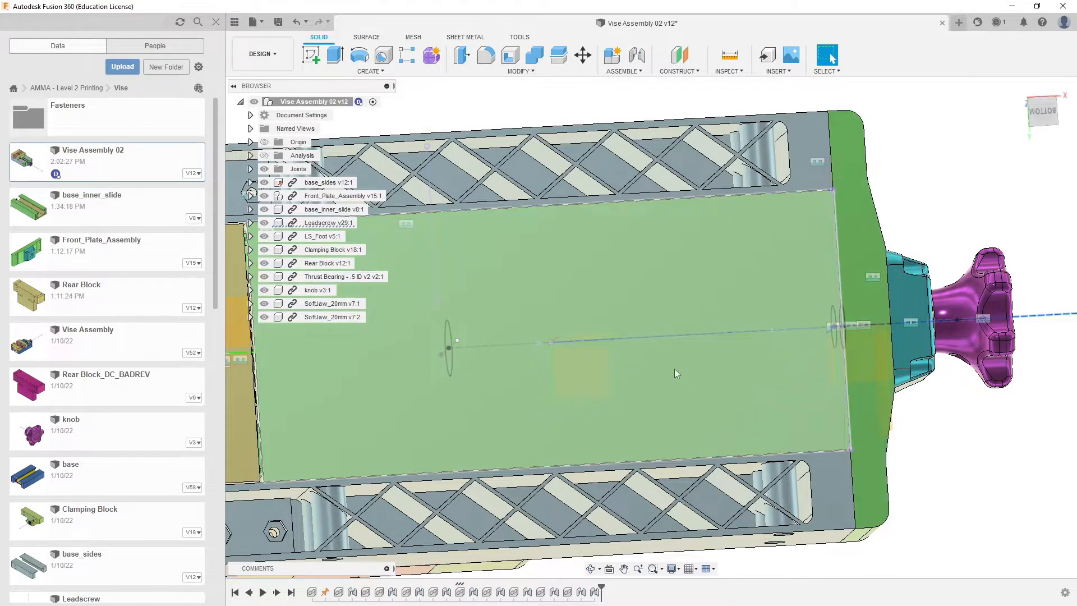
{"action": "middle_click_drag", "start_coordinate": [733, 305], "coordinate": [817, 289]}
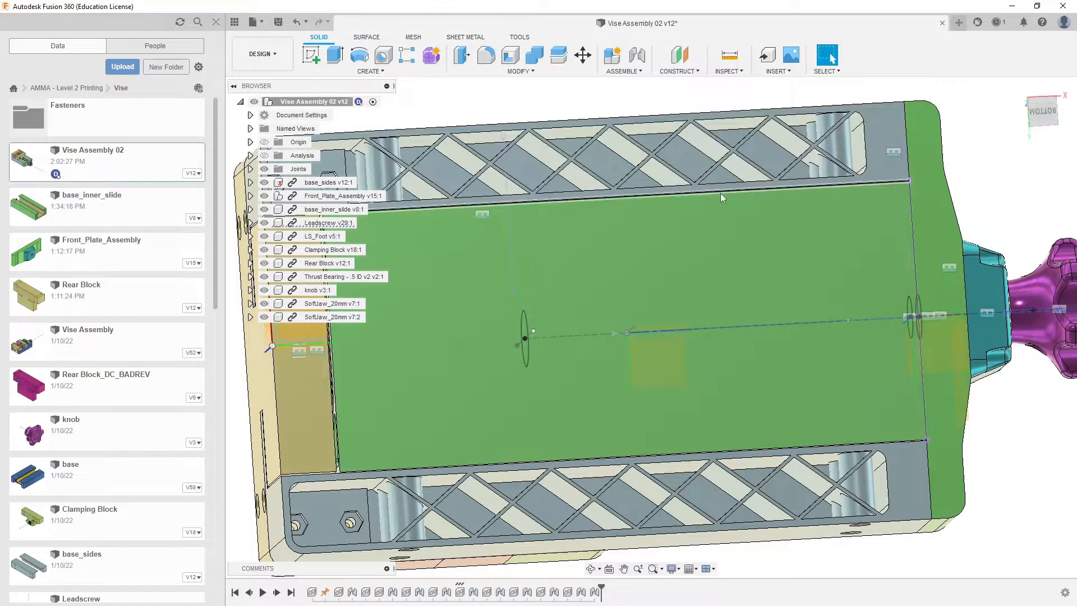
{"action": "middle_click_drag", "start_coordinate": [721, 193], "coordinate": [852, 201]}
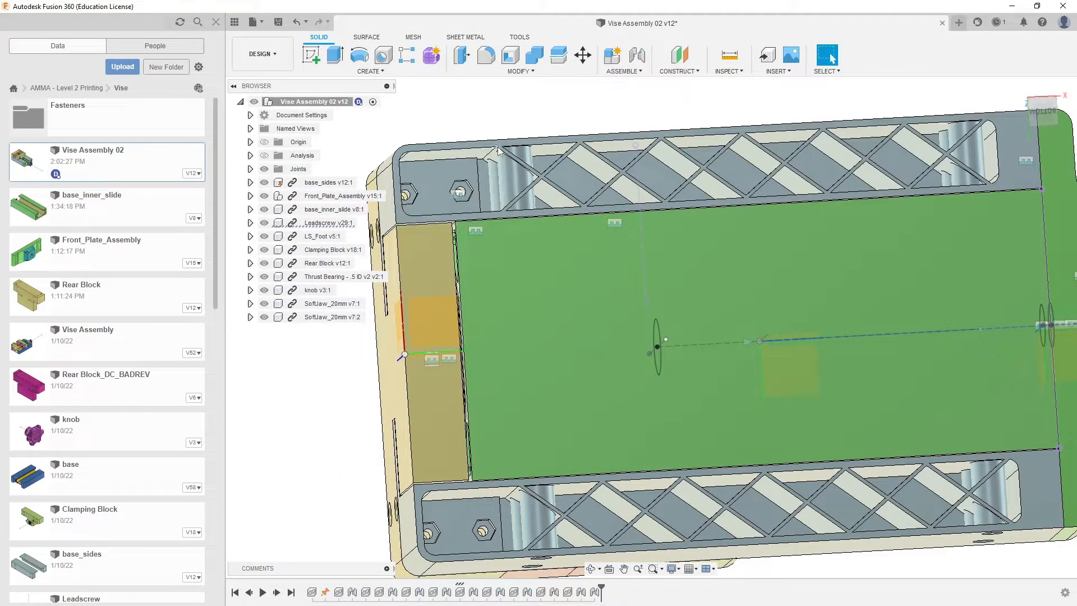
{"action": "middle_click_drag", "start_coordinate": [628, 250], "coordinate": [586, 245]}
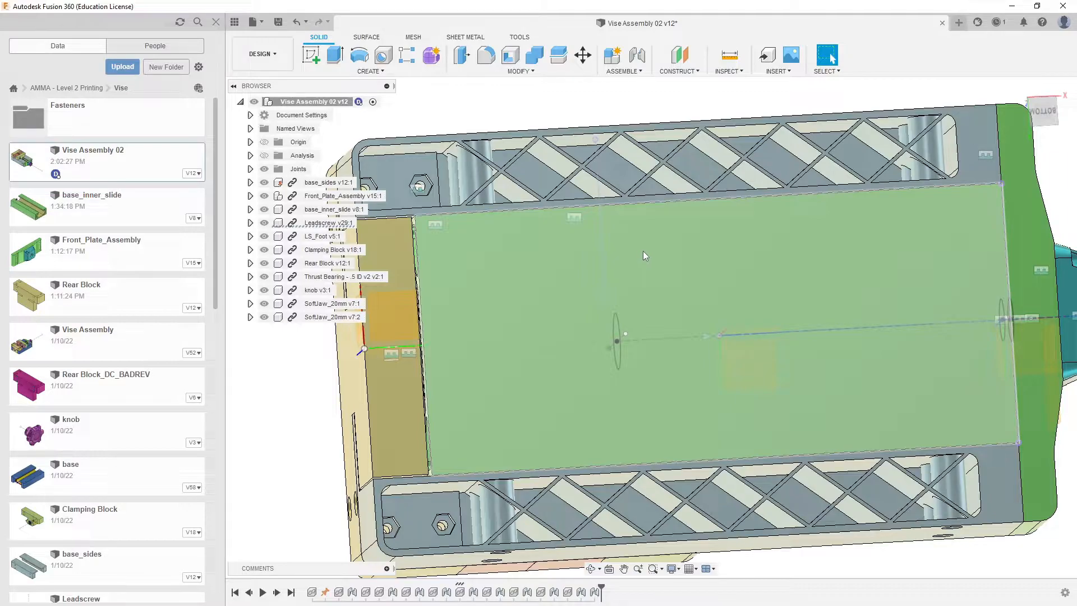
{"action": "middle_click_drag", "start_coordinate": [784, 278], "coordinate": [700, 307]}
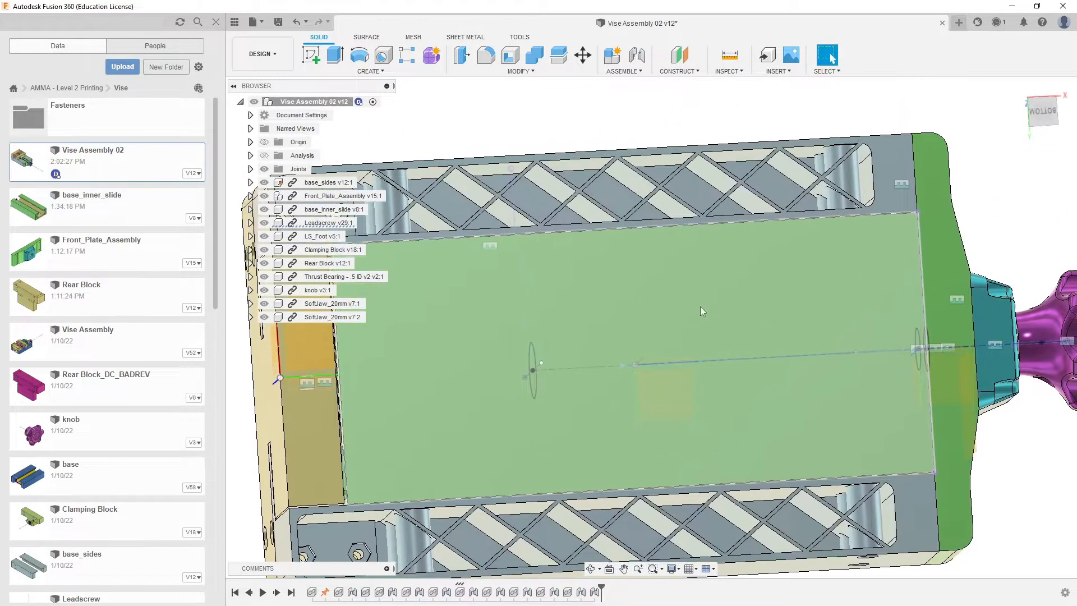
{"action": "middle_click_drag", "start_coordinate": [937, 305], "coordinate": [939, 289]}
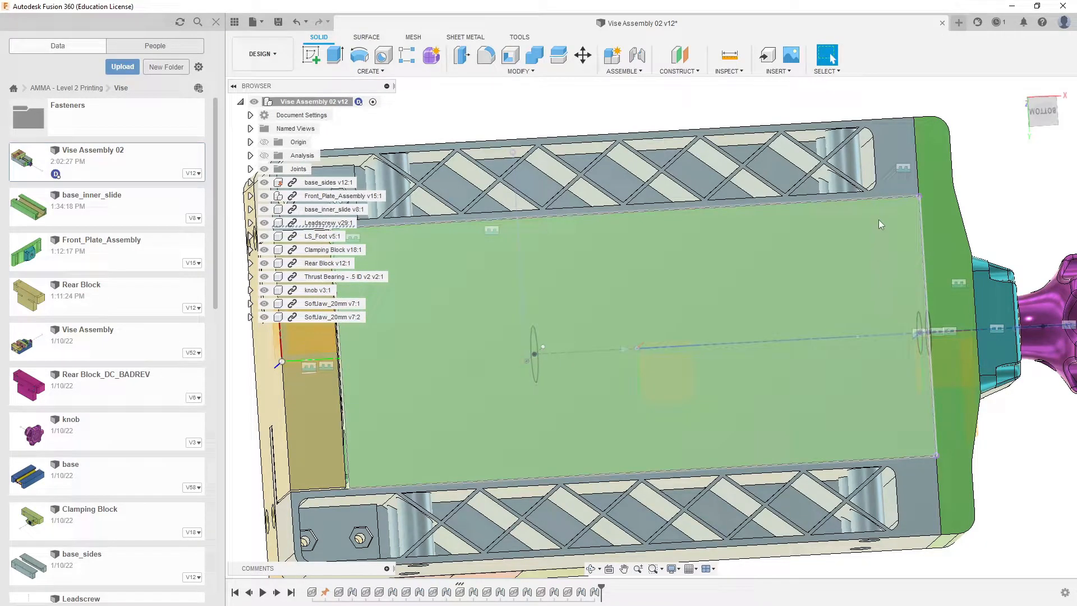
{"action": "middle_click_drag", "start_coordinate": [831, 381], "coordinate": [803, 393]}
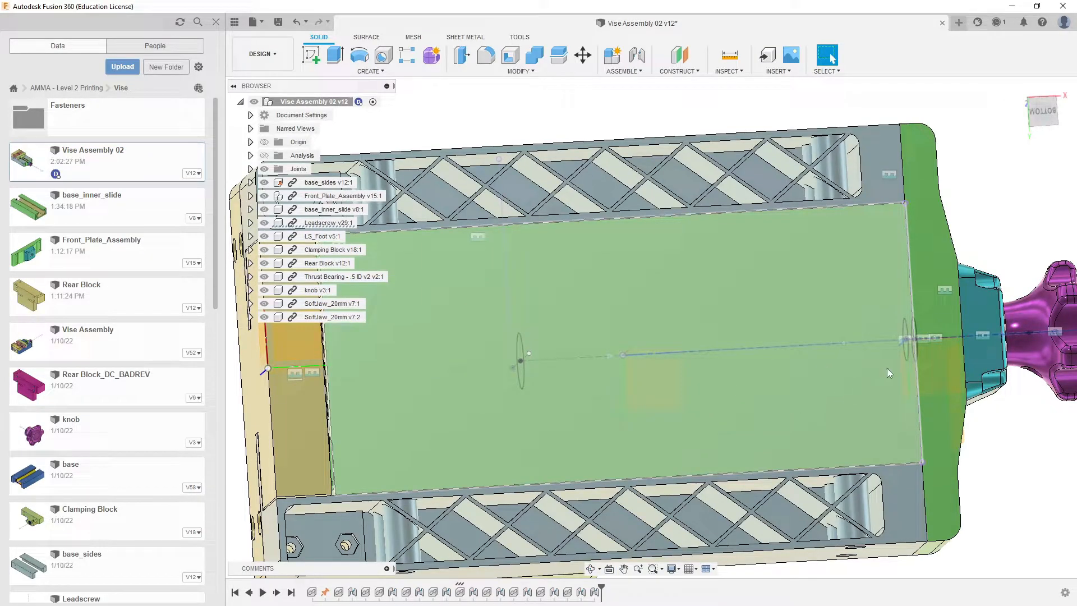
{"action": "middle_click_drag", "start_coordinate": [800, 286], "coordinate": [878, 279]}
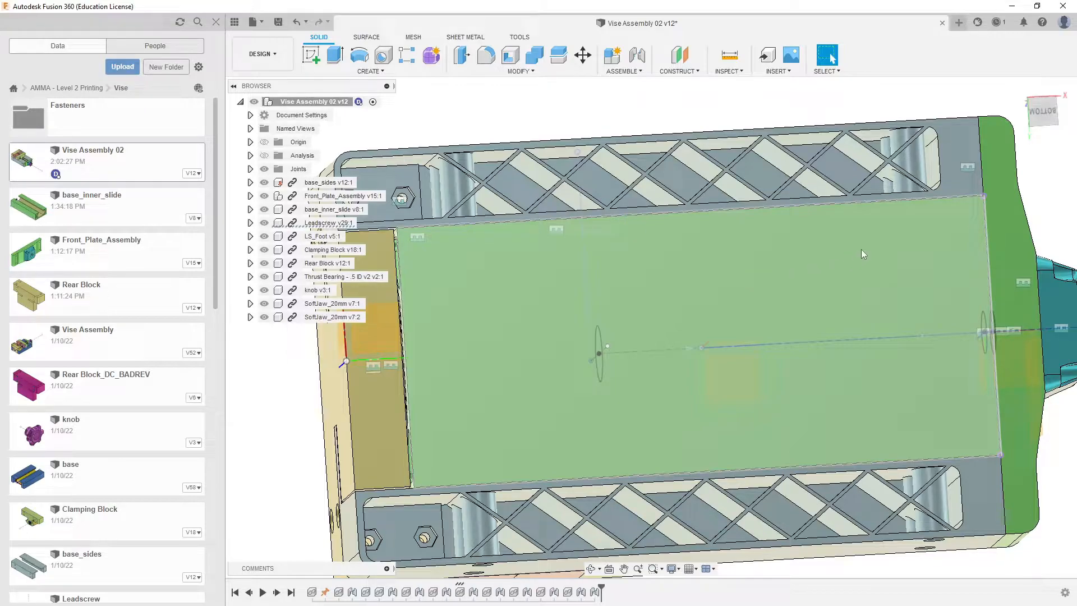
{"action": "middle_click_drag", "start_coordinate": [876, 368], "coordinate": [847, 369]}
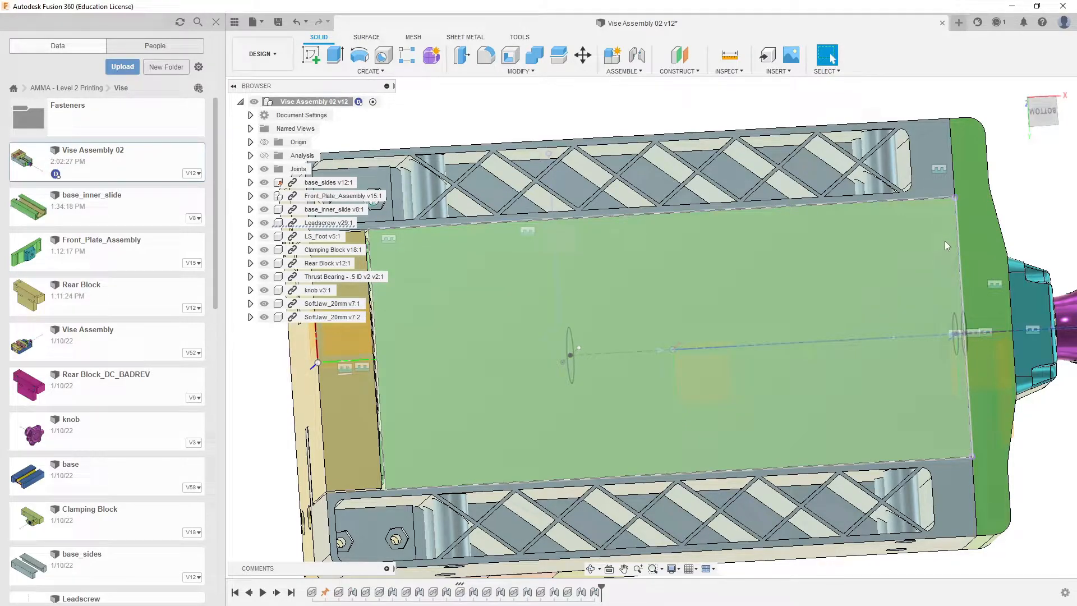
{"action": "middle_click_drag", "start_coordinate": [944, 242], "coordinate": [982, 234]}
{"action": "middle_click_drag", "start_coordinate": [889, 283], "coordinate": [947, 271]}
{"action": "middle_click_drag", "start_coordinate": [618, 320], "coordinate": [617, 319]}
Step: Inspect the joint between the Rear Block and the inner slide on the underside of the vise
{"action": "scroll", "coordinate": [692, 282], "scroll_direction": "up", "scroll_amount": 5}
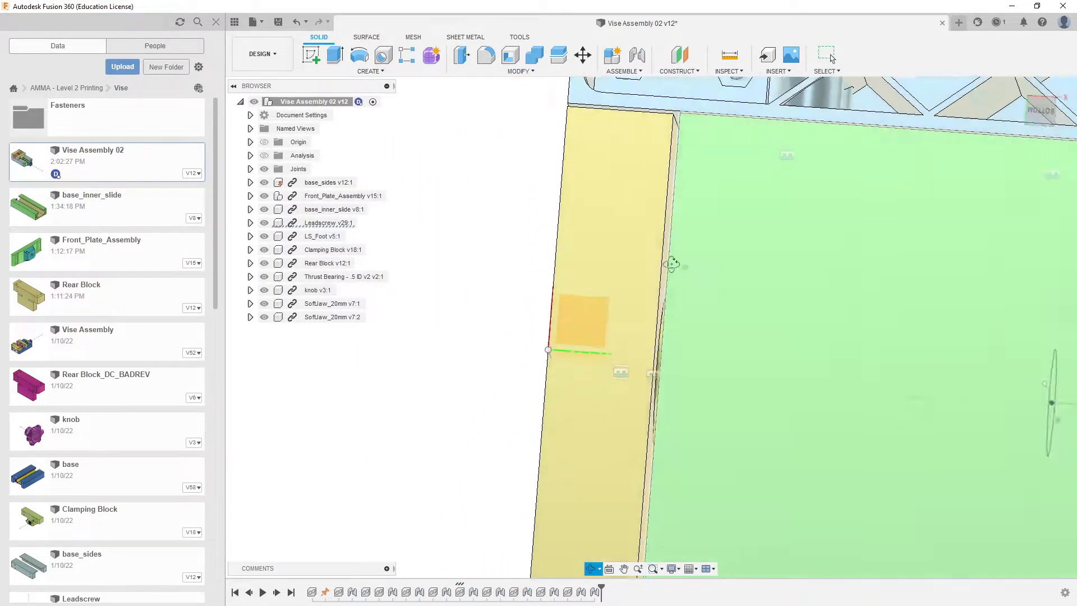
{"action": "middle_click_drag", "start_coordinate": [672, 264], "coordinate": [679, 260], "text": "shift"}
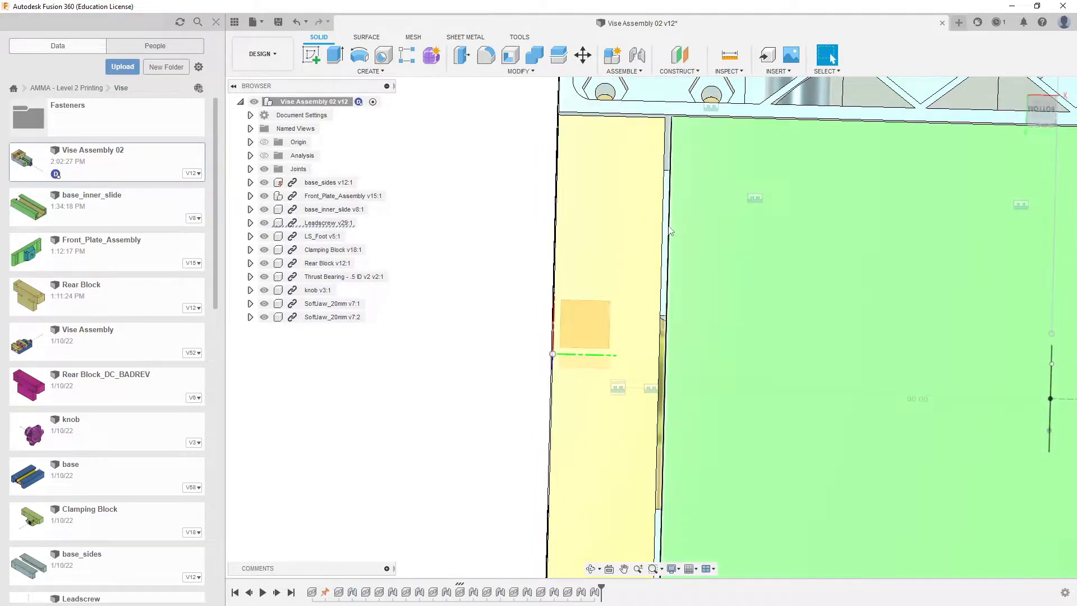
{"action": "scroll", "coordinate": [639, 204], "scroll_direction": "down", "scroll_amount": 4}
{"action": "middle_click_drag", "start_coordinate": [637, 183], "coordinate": [587, 240], "text": "shift"}
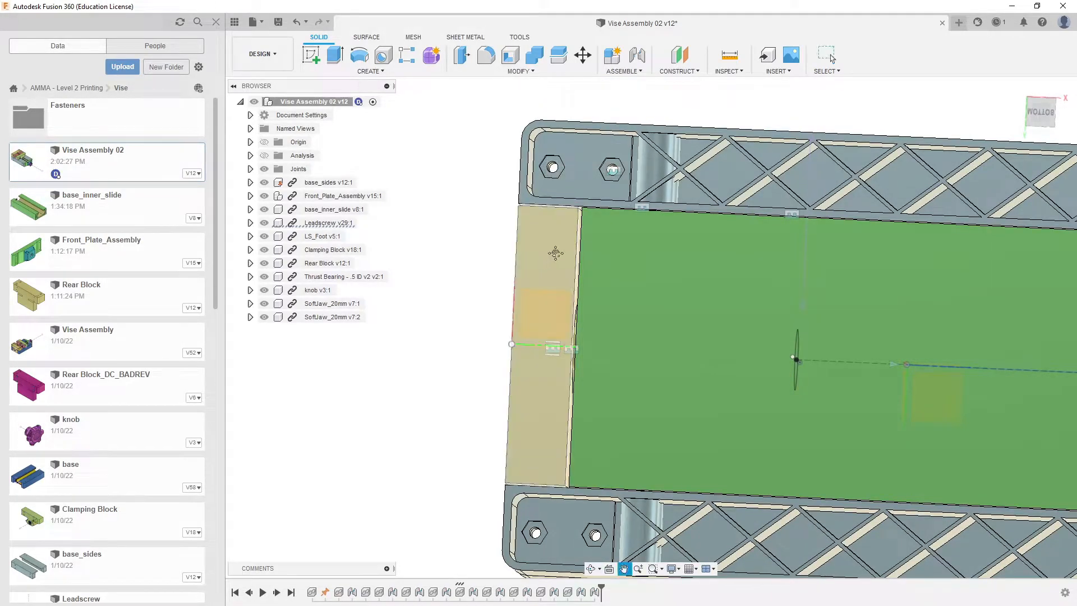
{"action": "middle_click_drag", "start_coordinate": [554, 254], "coordinate": [574, 239]}
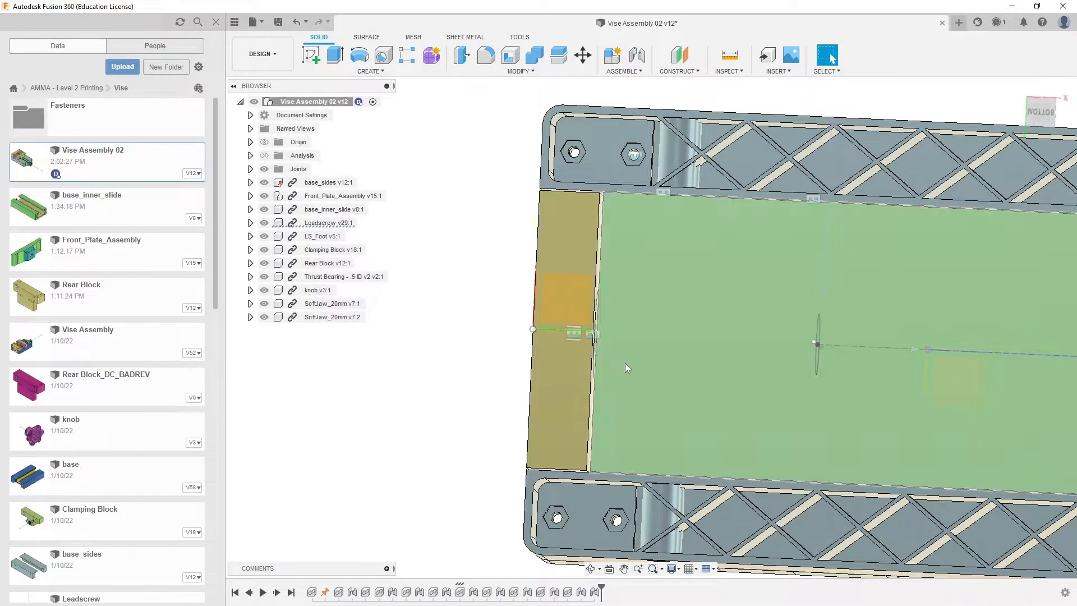
{"action": "mouse_move", "coordinate": [603, 302]}
{"action": "middle_mouse_down", "text": "shift"}
{"action": "mouse_move", "coordinate": [555, 294]}
{"action": "mouse_move", "coordinate": [567, 309]}
{"action": "mouse_move", "coordinate": [591, 295]}
{"action": "middle_mouse_up", "text": "shift"}
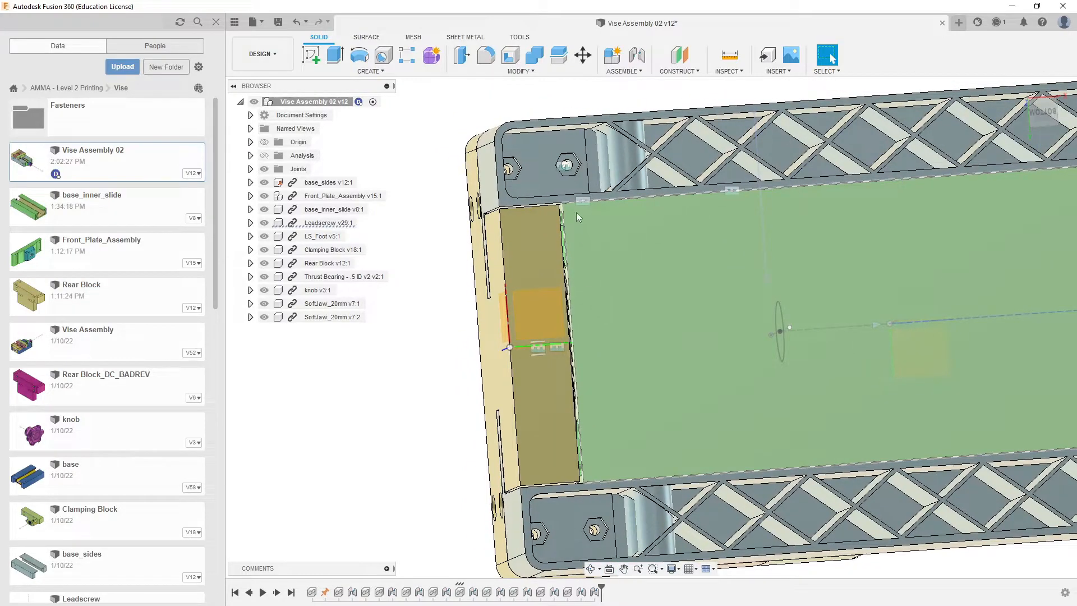
{"action": "middle_click_drag", "start_coordinate": [577, 220], "coordinate": [655, 258], "text": "shift"}
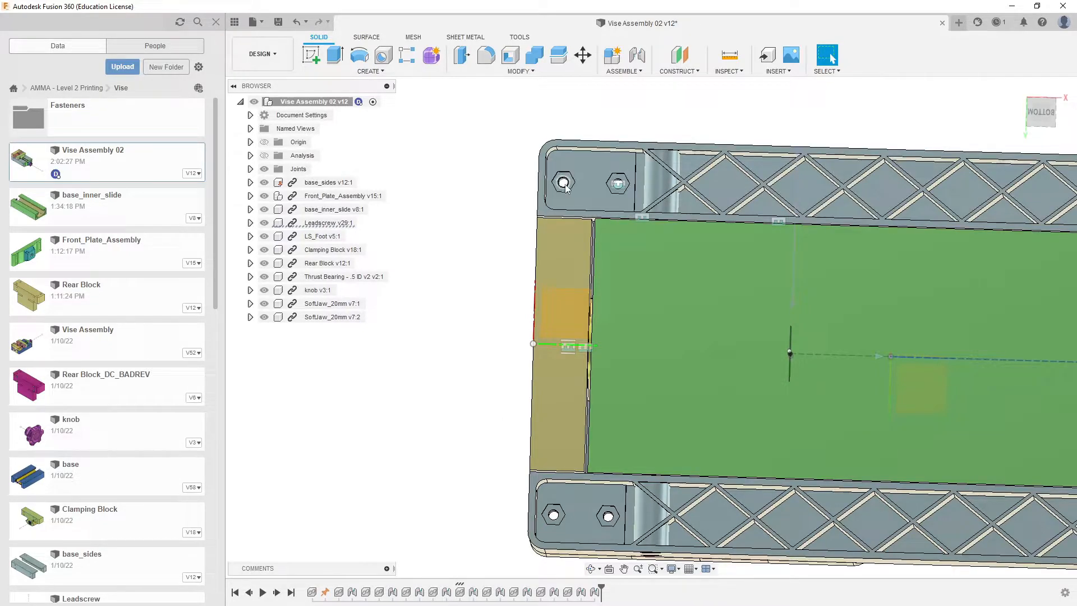
Step: Examine closely the bolt holes inside the two hex nut pockets at the base side's rear corner
{"action": "middle_click_drag", "start_coordinate": [600, 191], "coordinate": [602, 191]}
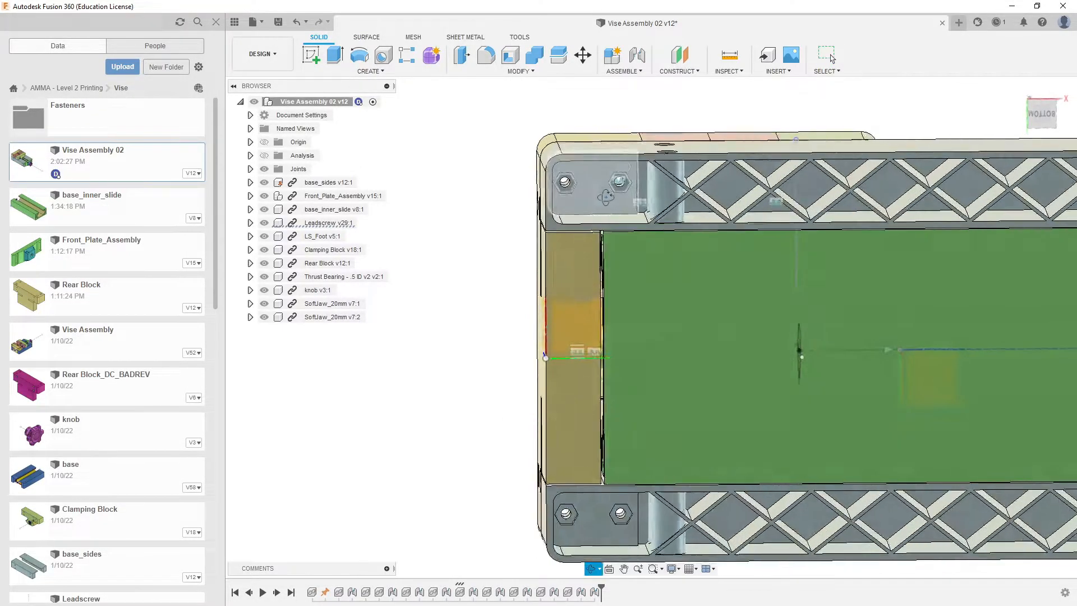
{"action": "scroll", "coordinate": [581, 185], "scroll_direction": "up", "scroll_amount": 5}
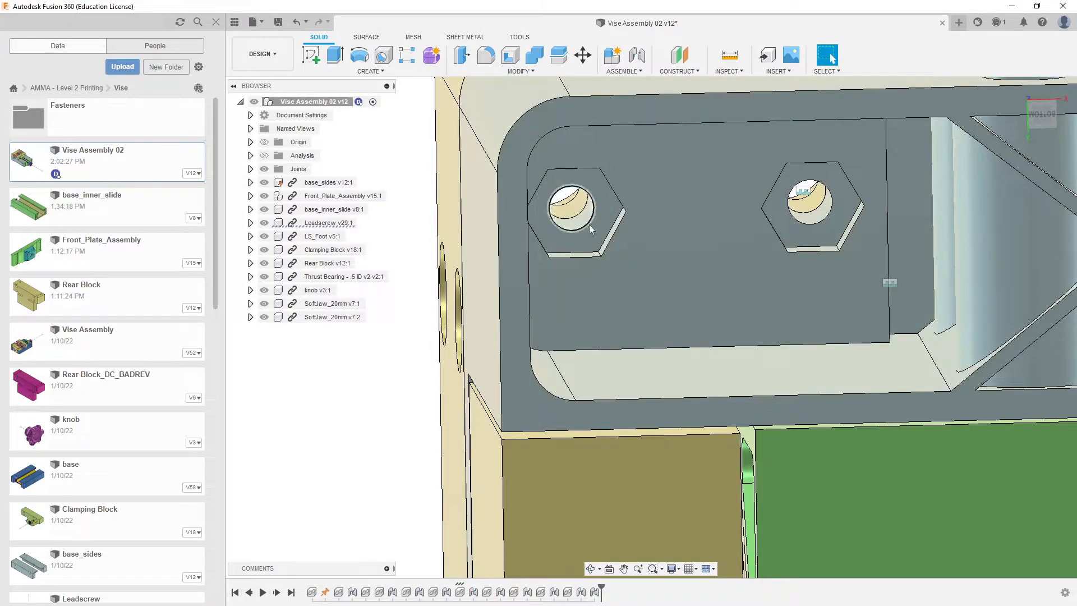
{"action": "middle_click_drag", "start_coordinate": [638, 271], "coordinate": [666, 288]}
{"action": "scroll", "coordinate": [657, 289], "scroll_direction": "down", "scroll_amount": 5}
{"action": "middle_click_drag", "start_coordinate": [644, 343], "coordinate": [490, 260]}
{"action": "scroll", "coordinate": [516, 300], "scroll_direction": "down", "scroll_amount": 2}
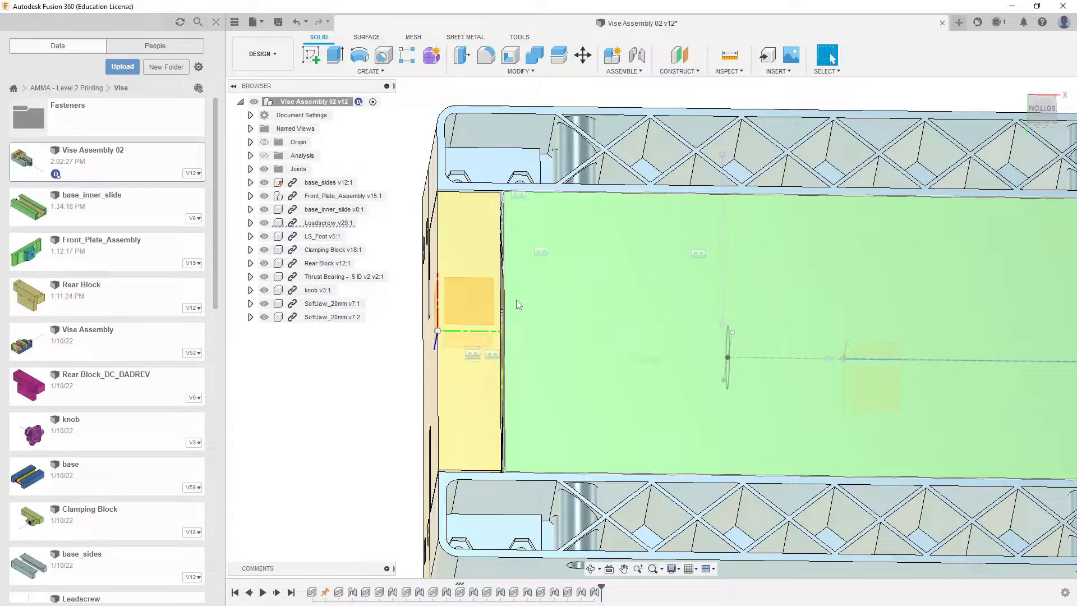
Step: Check again where the inner slide's rear end meets the Rear Block between the two base sides
{"action": "middle_click_drag", "start_coordinate": [542, 271], "coordinate": [483, 286]}
{"action": "scroll", "coordinate": [522, 315], "scroll_direction": "down", "scroll_amount": 2}
{"action": "middle_click_drag", "start_coordinate": [522, 315], "coordinate": [446, 312], "text": "shift"}
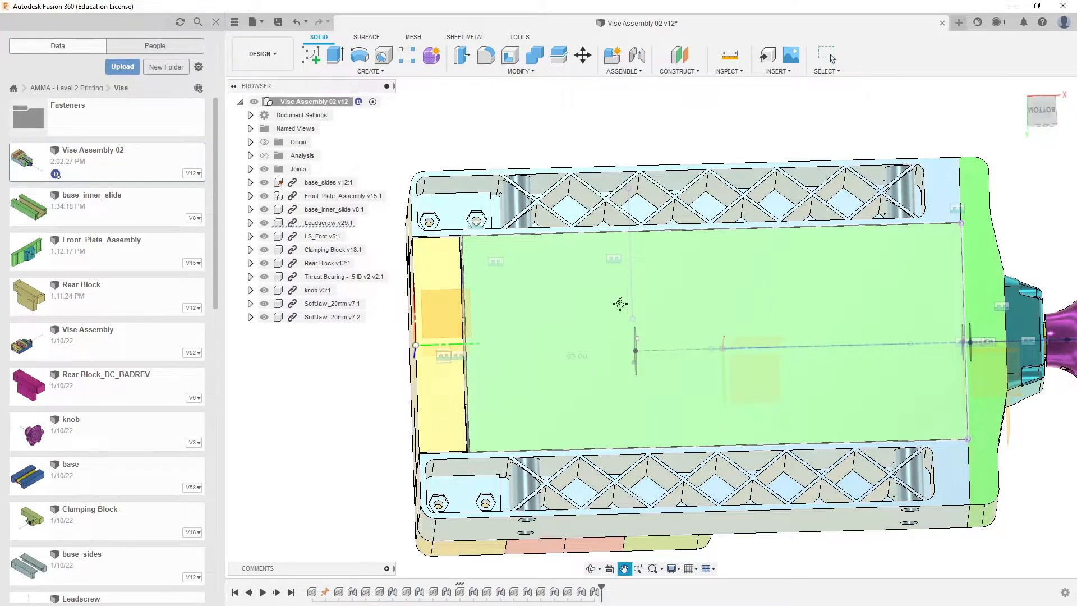
{"action": "scroll", "coordinate": [617, 305], "scroll_direction": "up", "scroll_amount": 4}
{"action": "scroll", "coordinate": [548, 341], "scroll_direction": "up", "scroll_amount": 2}
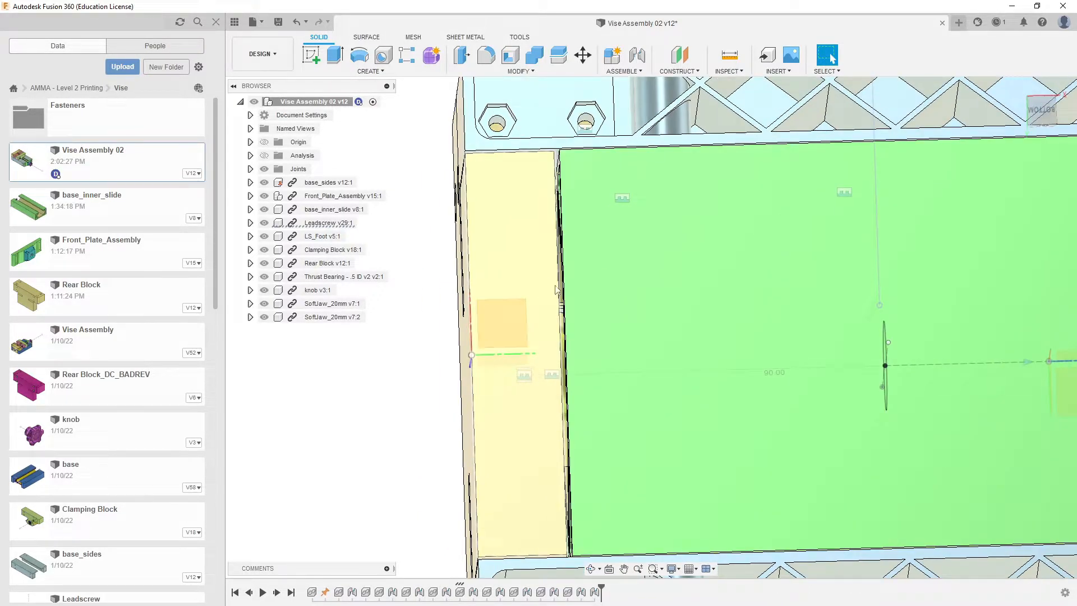
Step: Isolate the base_inner_slide component and view its channel, open end and side-face screw holes
{"action": "scroll", "coordinate": [550, 311], "scroll_direction": "down", "scroll_amount": 5}
{"action": "middle_click_drag", "start_coordinate": [606, 269], "coordinate": [605, 317], "text": "shift"}
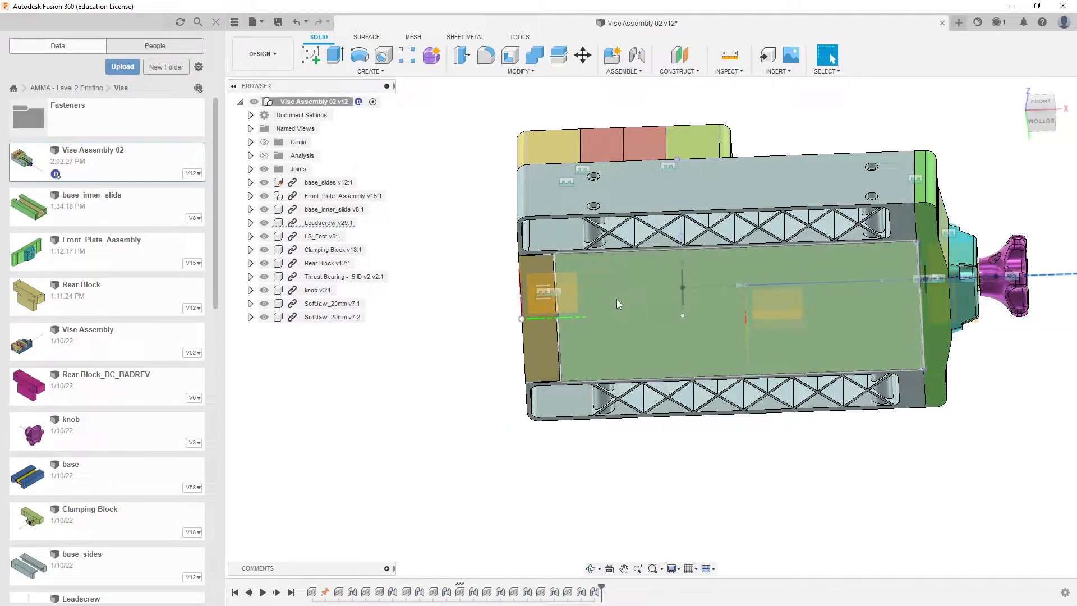
{"action": "middle_click_drag", "start_coordinate": [654, 244], "coordinate": [630, 269]}
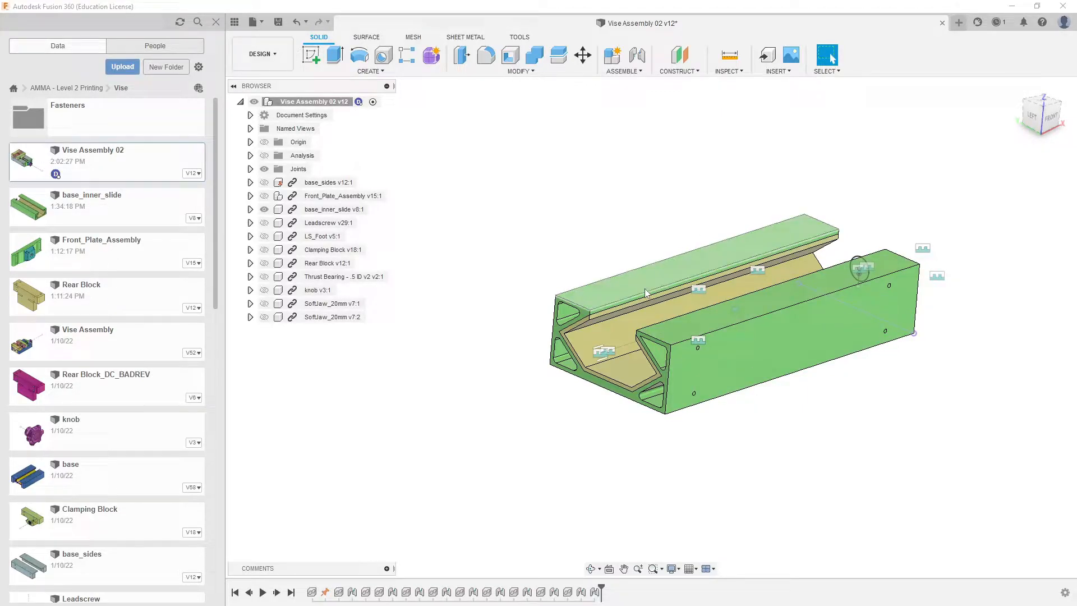
{"action": "middle_click_drag", "start_coordinate": [642, 287], "coordinate": [659, 292]}
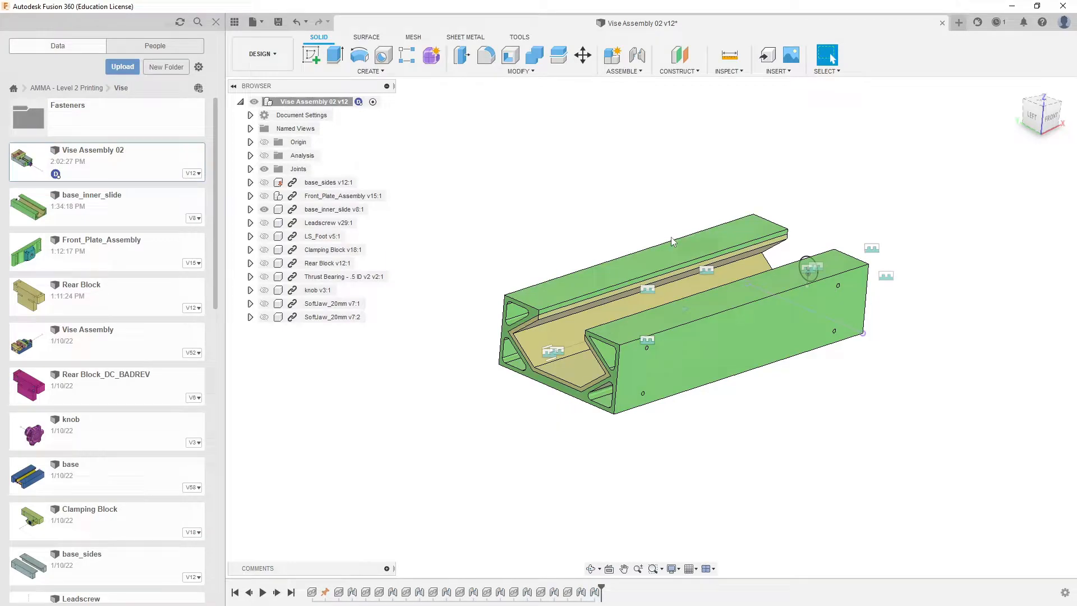
Step: Examine the isolated inner slide's channel, the hollow openings at its end and the screw holes along its side
{"action": "middle_click_drag", "start_coordinate": [728, 321], "coordinate": [738, 322]}
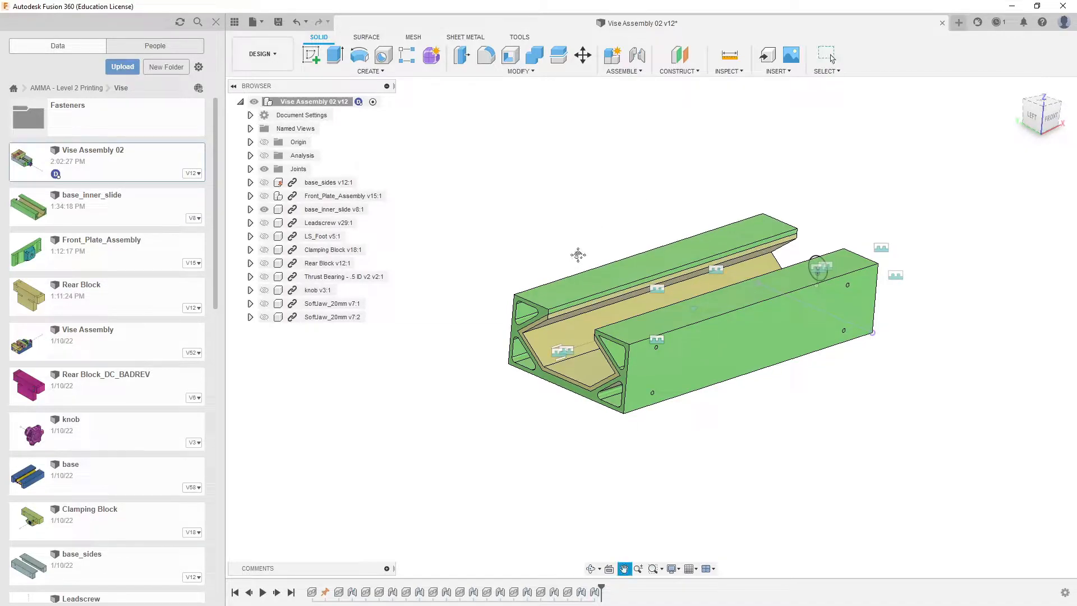
{"action": "scroll", "coordinate": [589, 252], "scroll_direction": "down", "scroll_amount": 1}
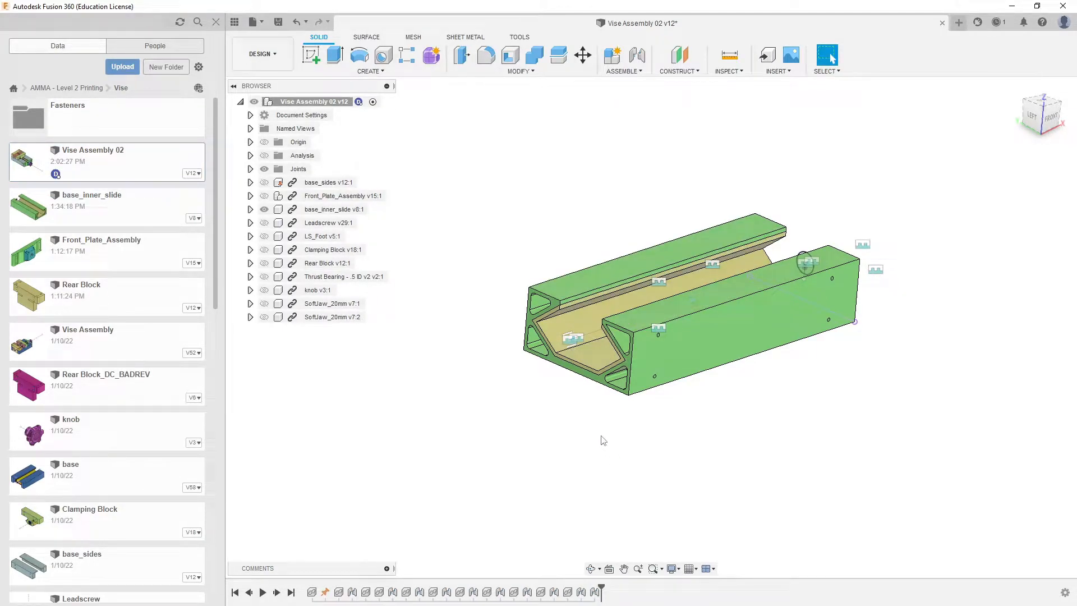
{"action": "mouse_move", "coordinate": [560, 361]}
{"action": "middle_mouse_down", "text": "shift"}
{"action": "mouse_move", "coordinate": [584, 392]}
{"action": "mouse_move", "coordinate": [599, 351]}
{"action": "mouse_move", "coordinate": [565, 361]}
{"action": "middle_mouse_up", "text": "shift"}
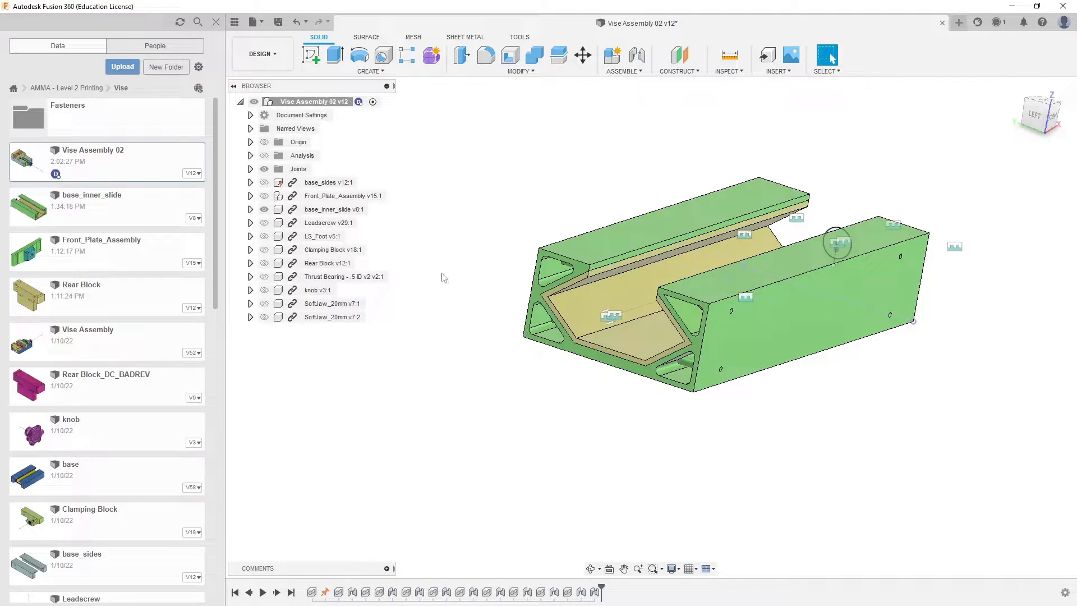
{"action": "middle_click_drag", "start_coordinate": [590, 306], "coordinate": [574, 284], "text": "shift"}
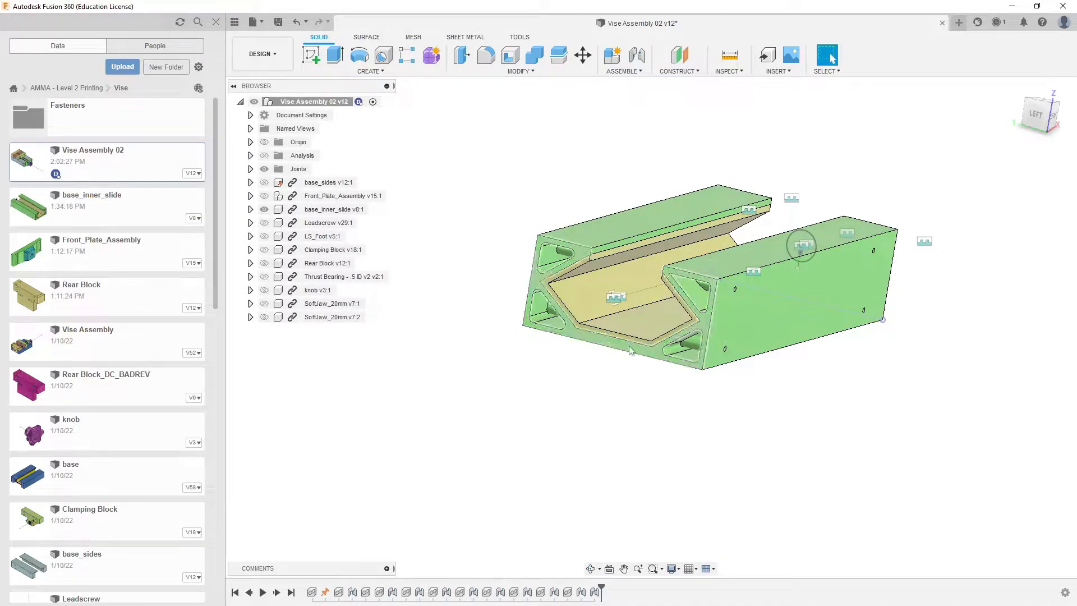
{"action": "middle_click_drag", "start_coordinate": [624, 304], "coordinate": [588, 328]}
{"action": "left_click", "coordinate": [830, 55]}
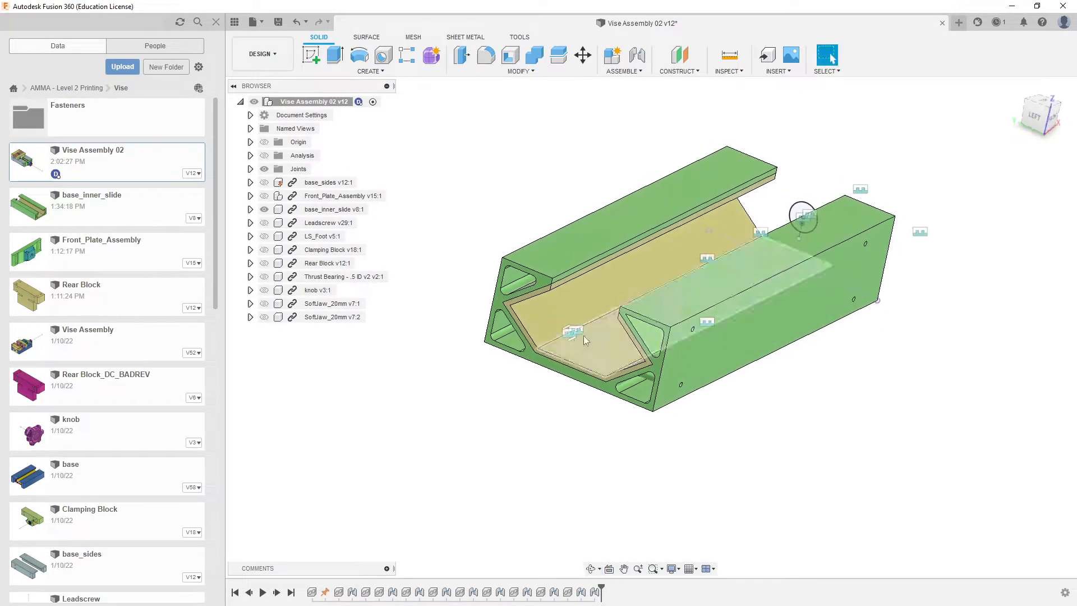
Step: Create a new design and sketch a center rectangle from the origin on the front plane
{"action": "left_click", "coordinate": [957, 25]}
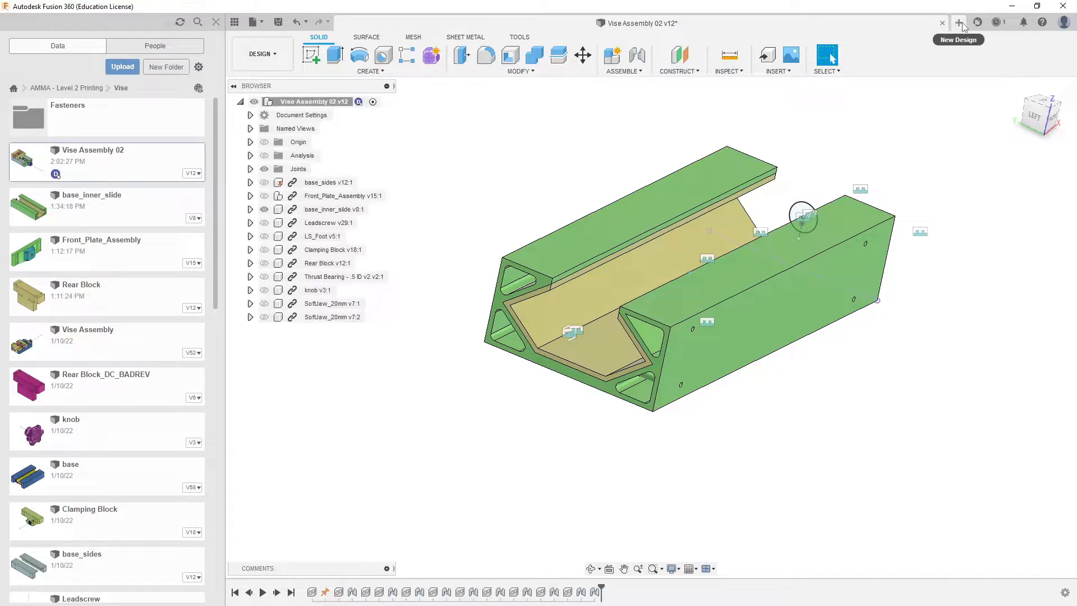
{"action": "left_click", "coordinate": [308, 56]}
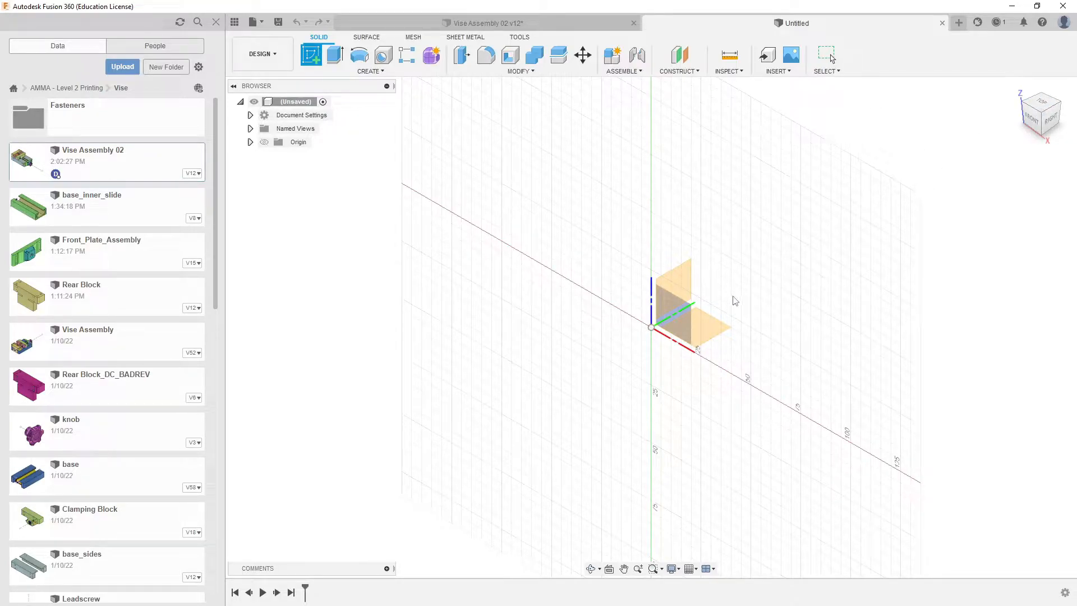
{"action": "left_click", "coordinate": [681, 321]}
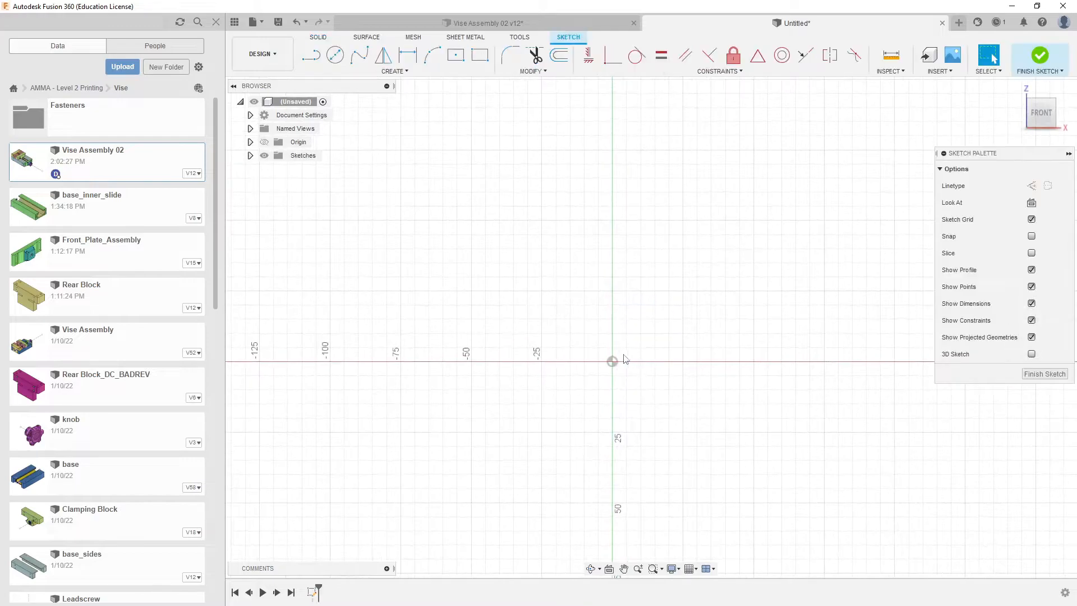
{"action": "left_click", "coordinate": [455, 56]}
{"action": "left_click", "coordinate": [612, 362]}
{"action": "left_click", "coordinate": [776, 277]}
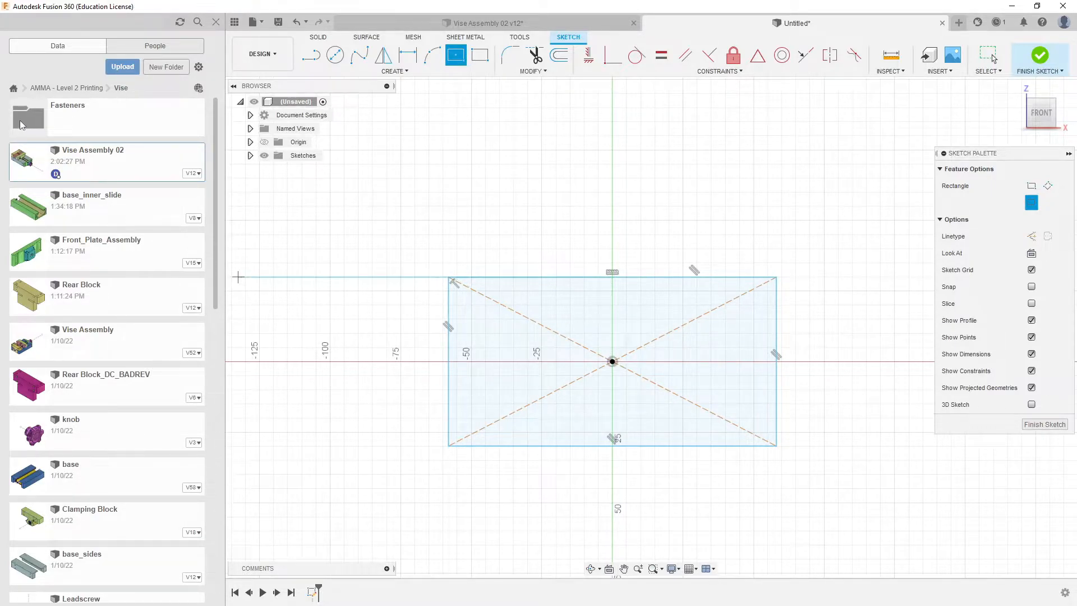
Step: Open Rear Block_Drawing from the Class Models folder of AMMA - Level 2 Printing and review its dimensioned views
{"action": "left_click", "coordinate": [87, 88]}
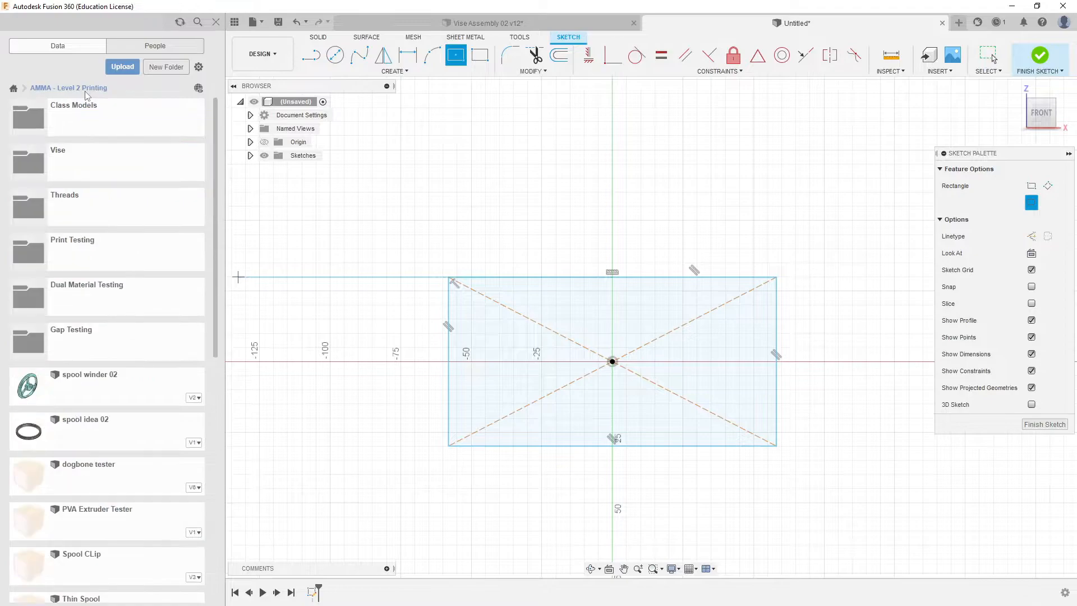
{"action": "left_click", "coordinate": [38, 121]}
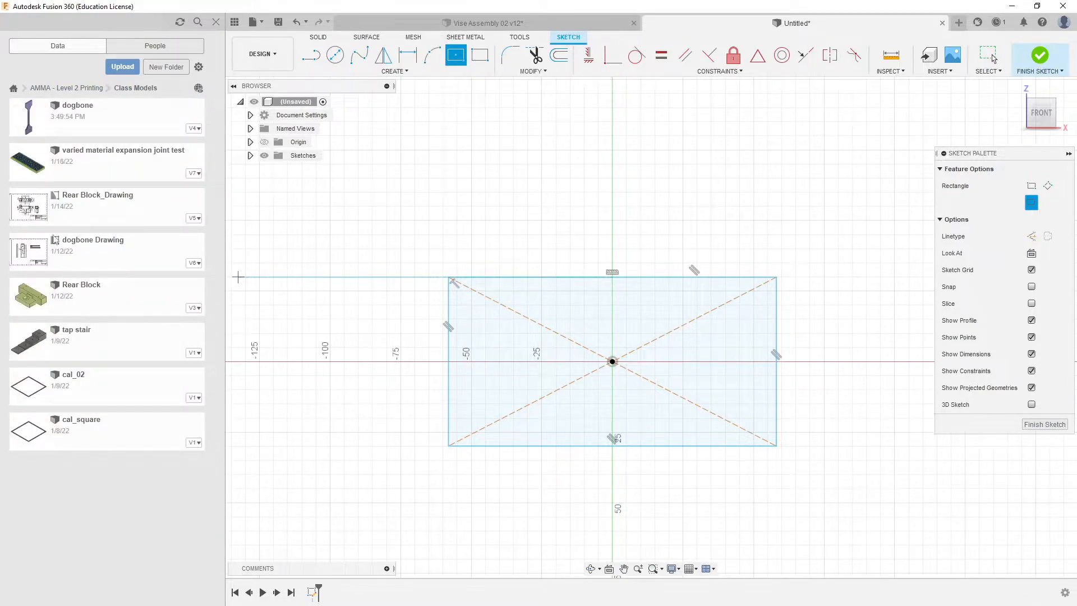
{"action": "double_click", "coordinate": [33, 202]}
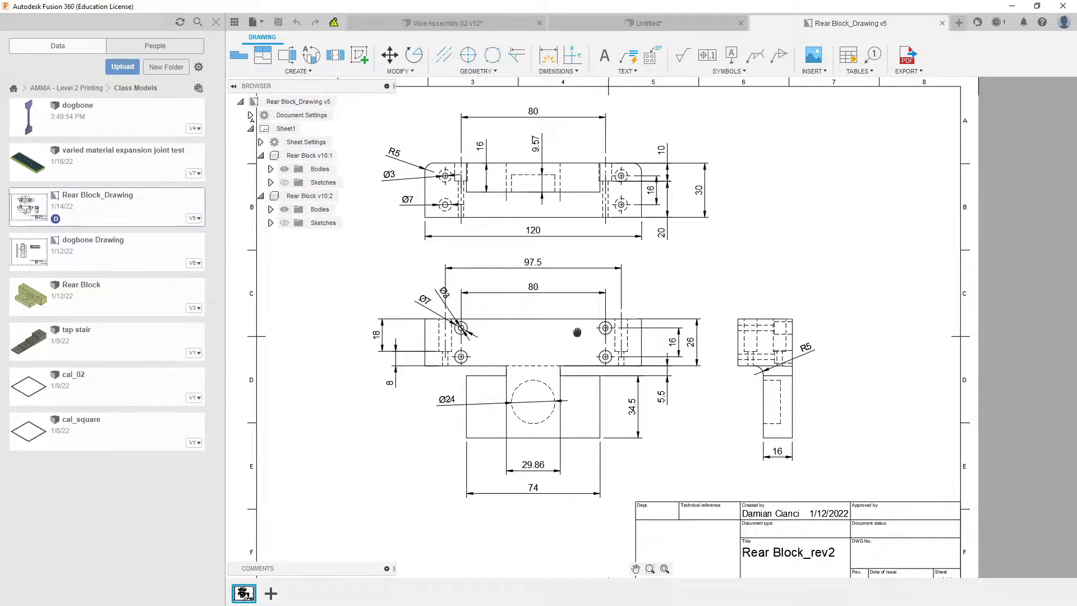
{"action": "scroll", "coordinate": [589, 353], "scroll_direction": "down", "scroll_amount": 3}
{"action": "scroll", "coordinate": [583, 350], "scroll_direction": "up", "scroll_amount": 2}
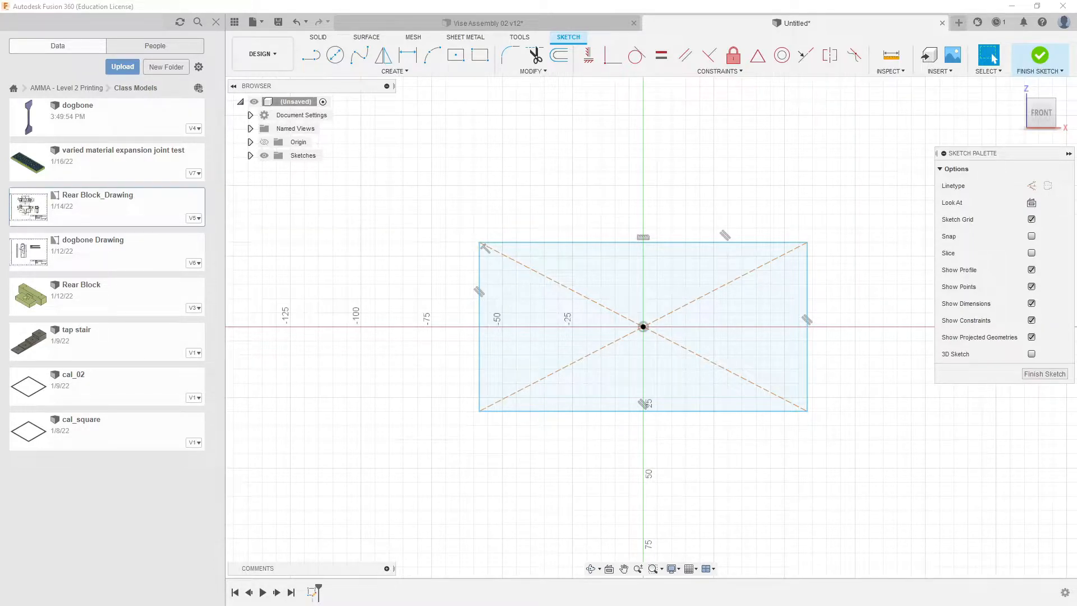
Step: Return to the Vise Assembly 02 design and measure the inner slide's overall width between its two outer side faces
{"action": "left_click", "coordinate": [505, 28]}
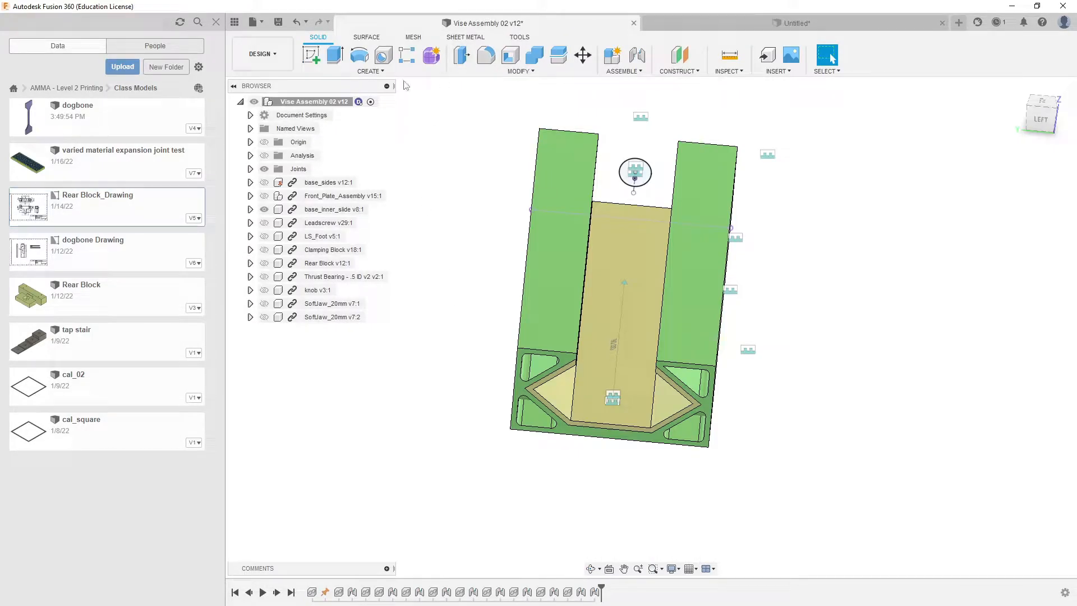
{"action": "left_click", "coordinate": [729, 56]}
{"action": "middle_click_drag", "start_coordinate": [706, 225], "coordinate": [721, 224], "text": "shift"}
{"action": "left_click", "coordinate": [581, 332]}
{"action": "middle_click_drag", "start_coordinate": [583, 336], "coordinate": [451, 351], "text": "shift"}
{"action": "left_click", "coordinate": [727, 360]}
{"action": "middle_click_drag", "start_coordinate": [728, 359], "coordinate": [654, 375], "text": "shift"}
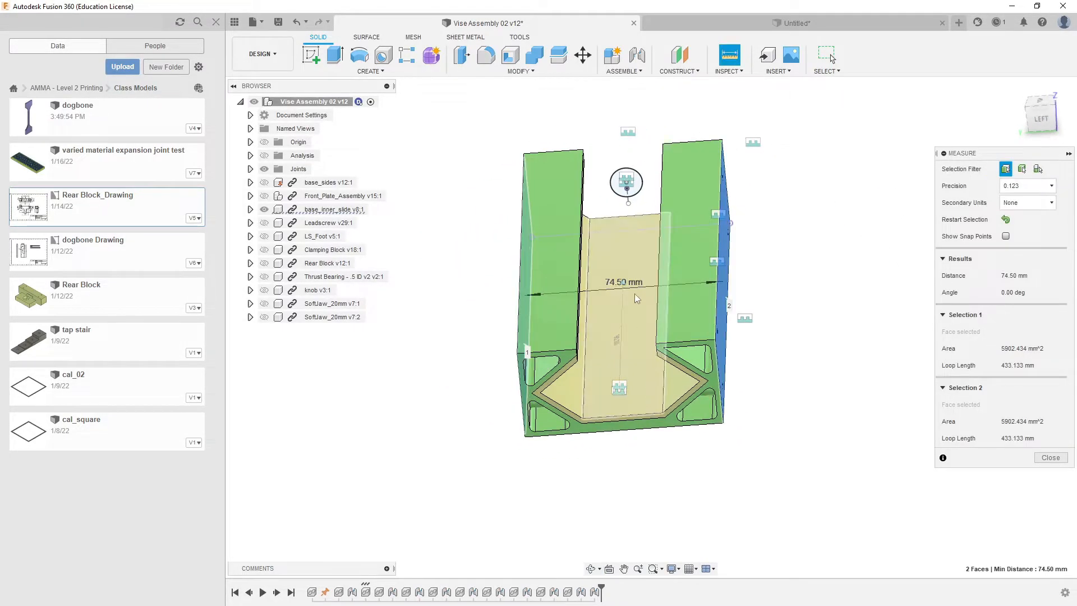
{"action": "left_click", "coordinate": [1051, 458]}
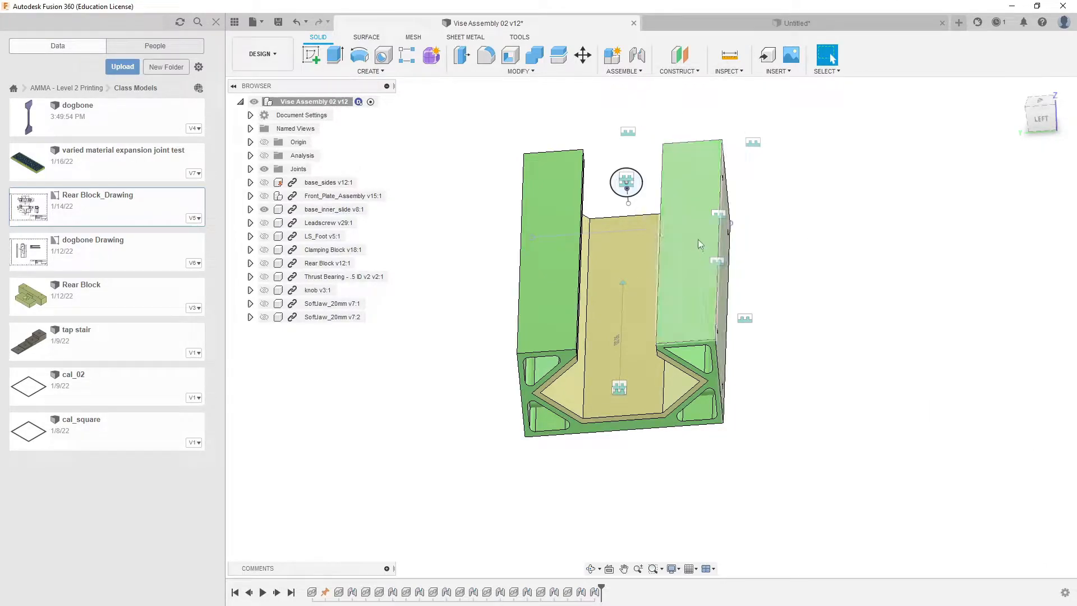
Step: Unisolate base_inner_slide to bring back the whole vise assembly, and hide the Rear Block component
{"action": "mouse_move", "coordinate": [681, 376]}
{"action": "middle_mouse_down"}
{"action": "mouse_move", "coordinate": [700, 387]}
{"action": "mouse_move", "coordinate": [675, 382]}
{"action": "middle_mouse_up"}
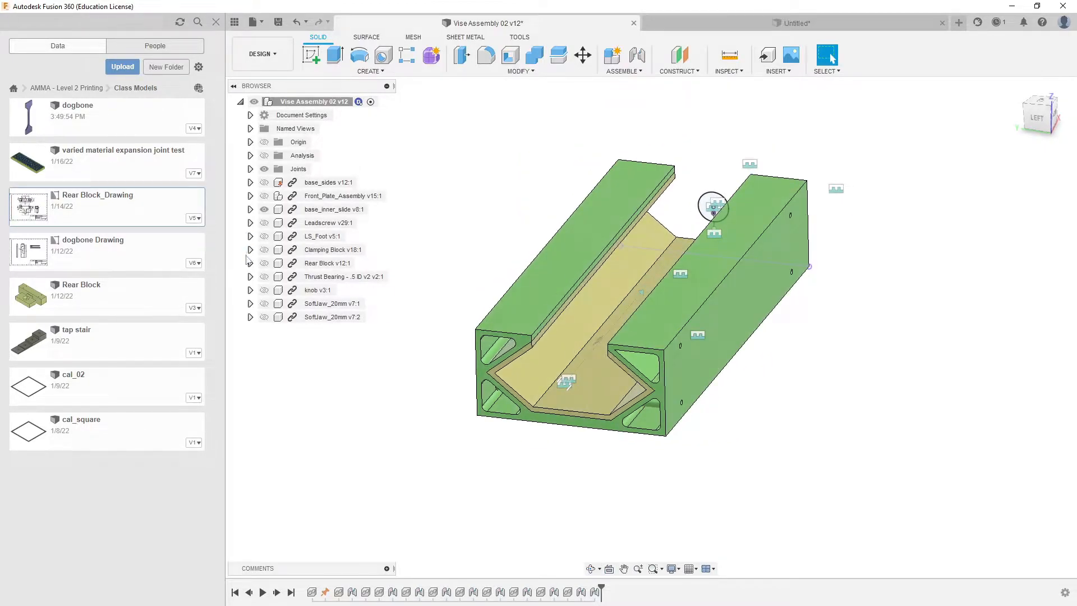
{"action": "right_click", "coordinate": [320, 210]}
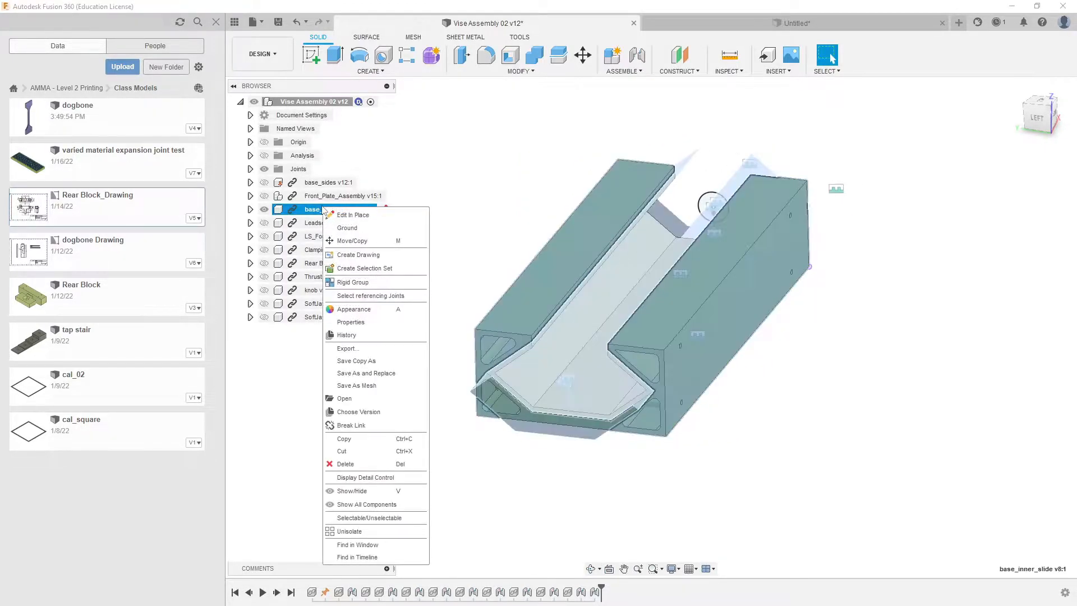
{"action": "left_click", "coordinate": [353, 540]}
{"action": "middle_click_drag", "start_coordinate": [537, 424], "coordinate": [580, 413]}
{"action": "left_click", "coordinate": [514, 466]}
{"action": "middle_click_drag", "start_coordinate": [515, 467], "coordinate": [525, 491], "text": "shift"}
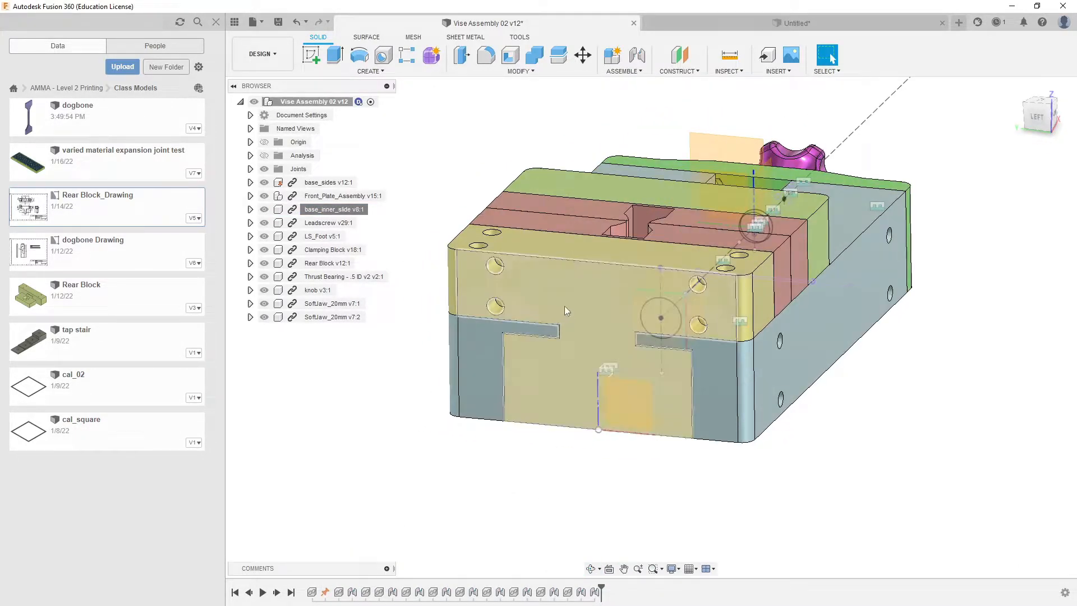
{"action": "left_click", "coordinate": [521, 368]}
{"action": "left_click", "coordinate": [265, 264]}
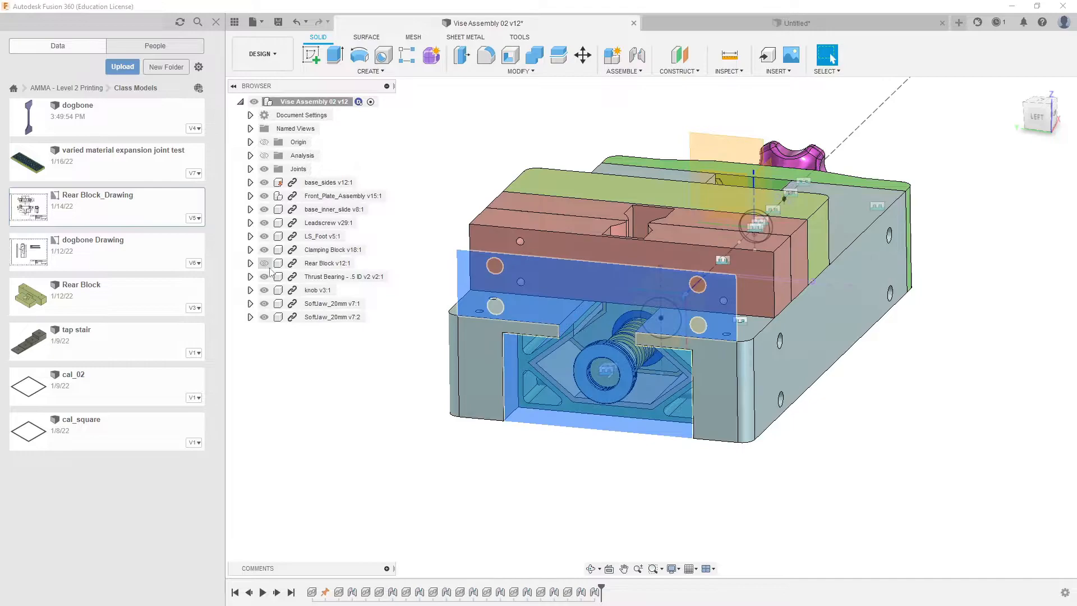
Step: Inspect the exposed rear end closely where the base sides' lower legs meet the inner slide's corner
{"action": "left_click", "coordinate": [430, 457]}
{"action": "middle_click_drag", "start_coordinate": [568, 476], "coordinate": [581, 468], "text": "shift"}
{"action": "scroll", "coordinate": [581, 468], "scroll_direction": "up", "scroll_amount": 10}
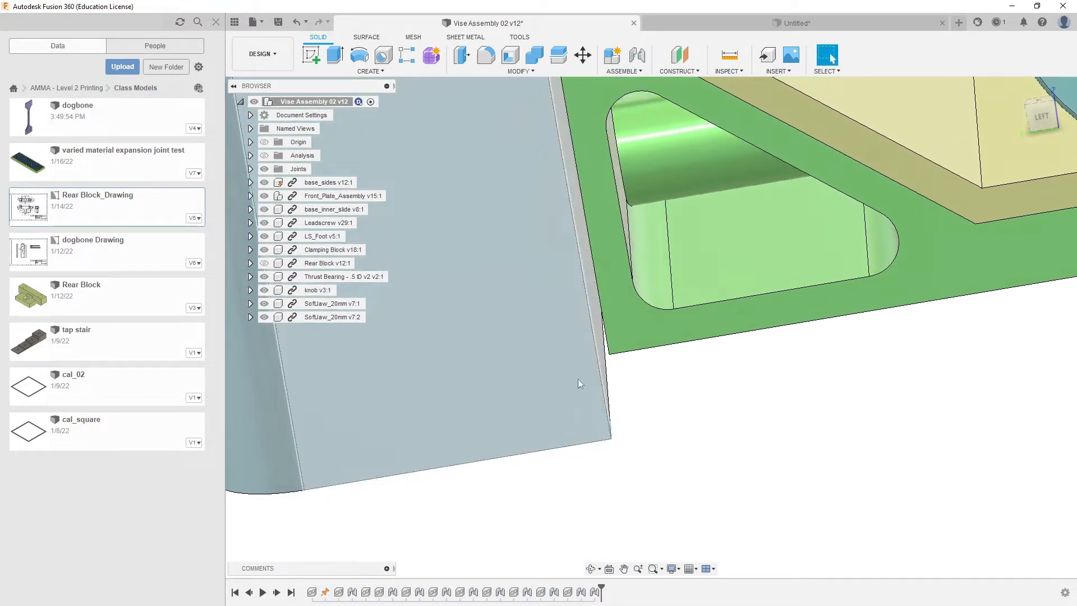
{"action": "scroll", "coordinate": [597, 396], "scroll_direction": "down", "scroll_amount": 10}
{"action": "scroll", "coordinate": [511, 471], "scroll_direction": "up", "scroll_amount": 2}
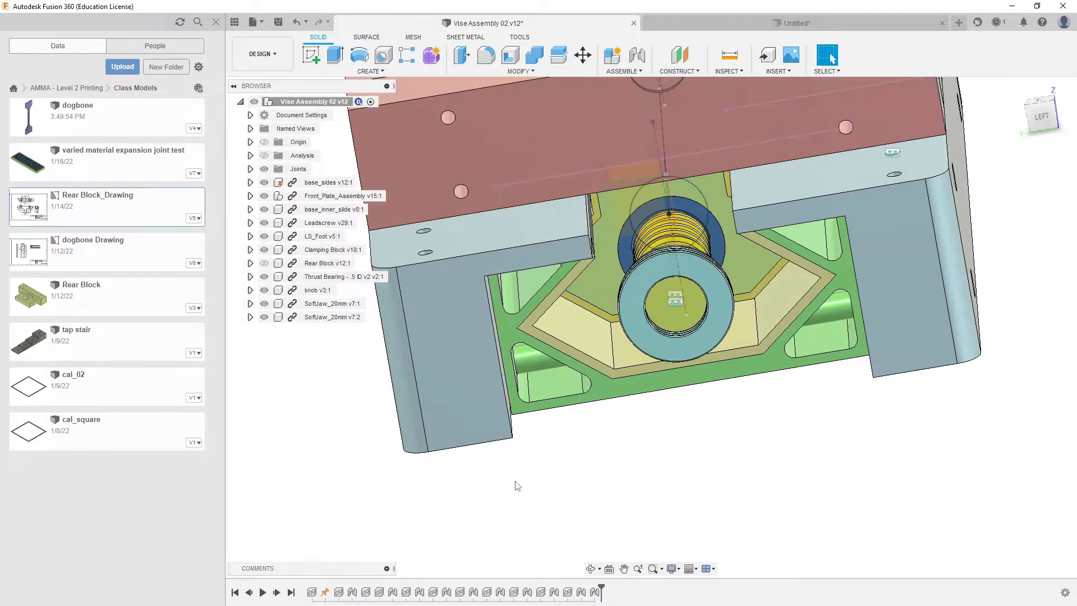
{"action": "middle_click_drag", "start_coordinate": [510, 481], "coordinate": [647, 461], "text": "shift"}
{"action": "scroll", "coordinate": [647, 461], "scroll_direction": "down", "scroll_amount": 3}
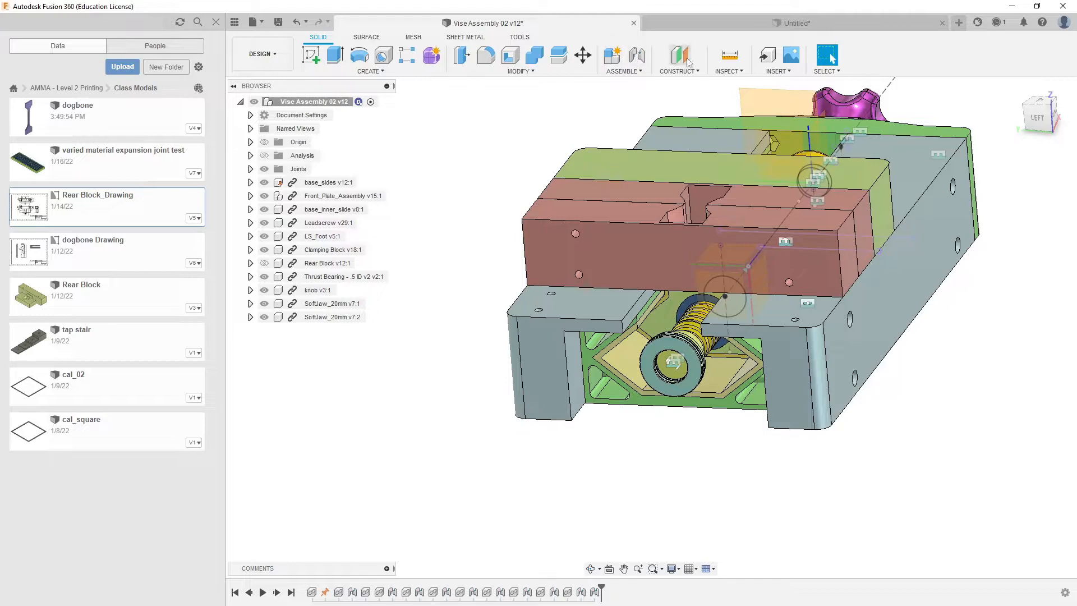
Step: Measure the distance between the facing inner faces of the two base sides at the rear opening
{"action": "left_click", "coordinate": [732, 65]}
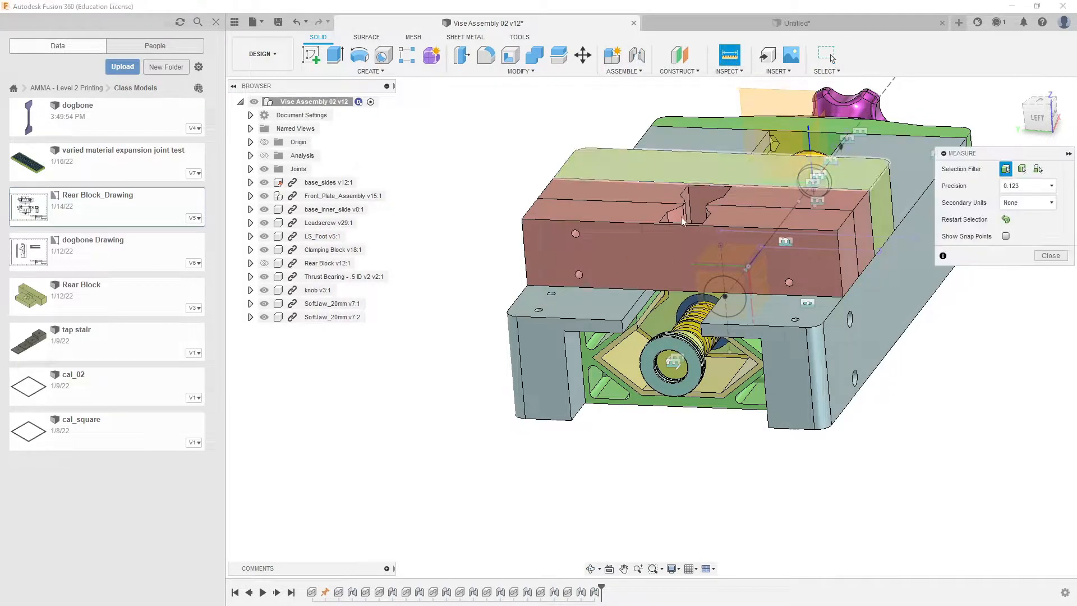
{"action": "scroll", "coordinate": [584, 399], "scroll_direction": "up", "scroll_amount": 5}
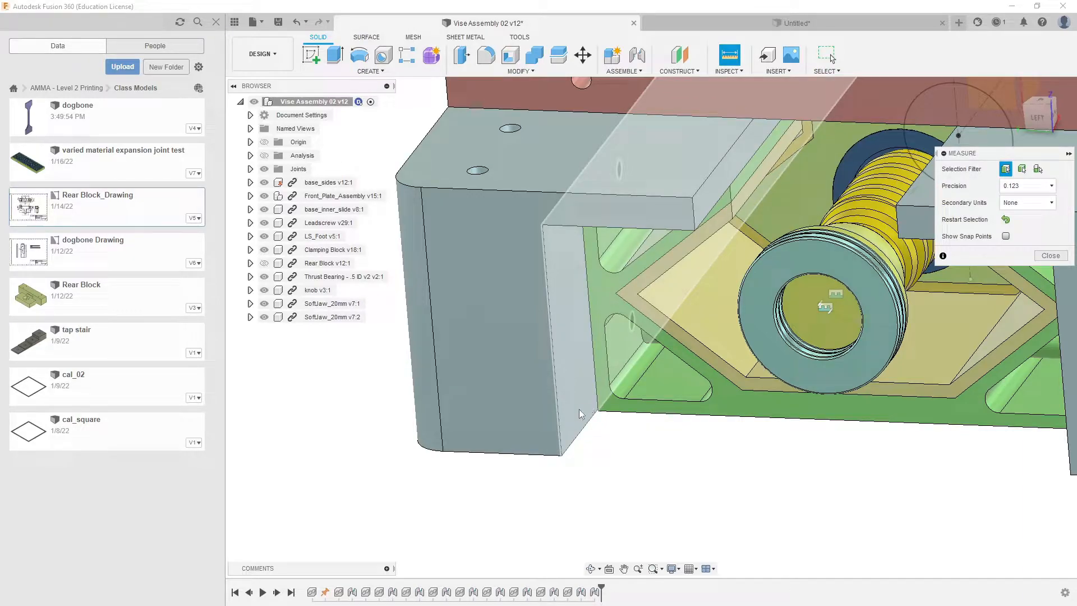
{"action": "scroll", "coordinate": [575, 400], "scroll_direction": "down", "scroll_amount": 3}
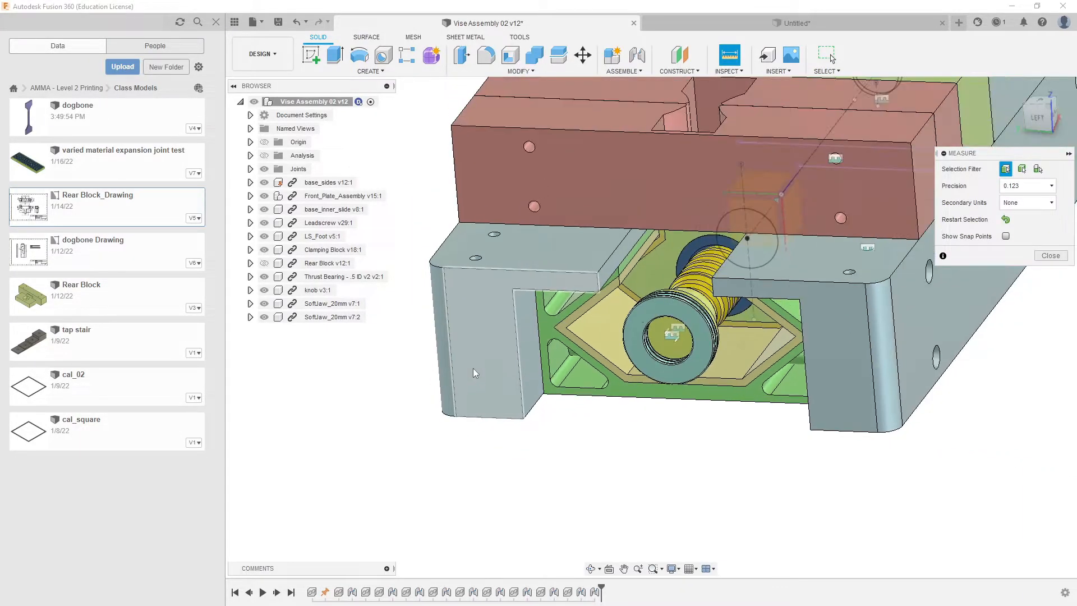
{"action": "left_click", "coordinate": [530, 383]}
{"action": "middle_click_drag", "start_coordinate": [615, 433], "coordinate": [668, 433], "text": "shift"}
{"action": "left_click", "coordinate": [779, 307]}
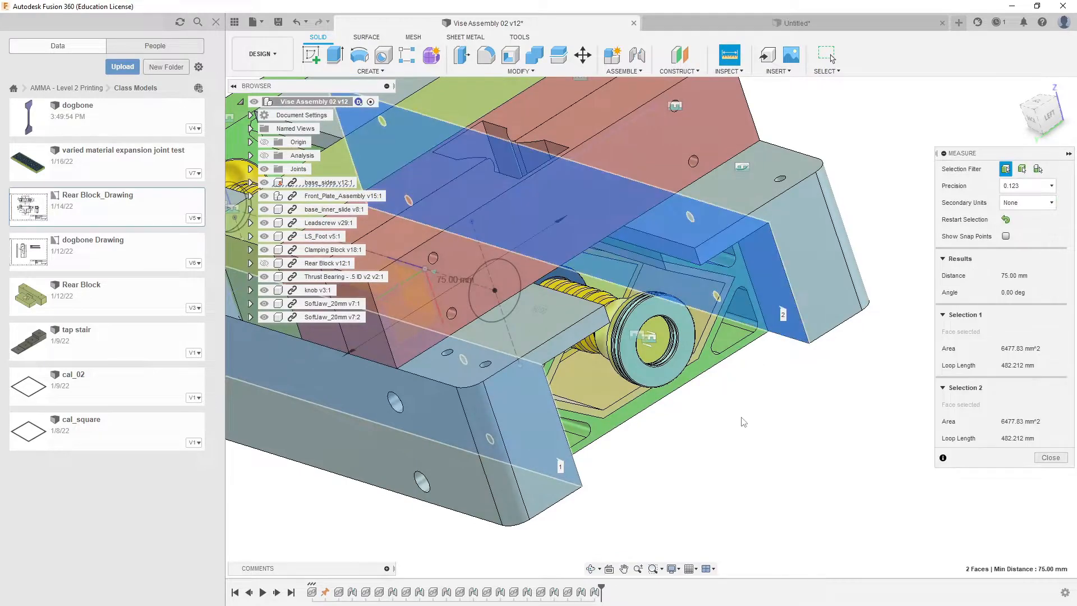
{"action": "scroll", "coordinate": [766, 459], "scroll_direction": "down", "scroll_amount": 4}
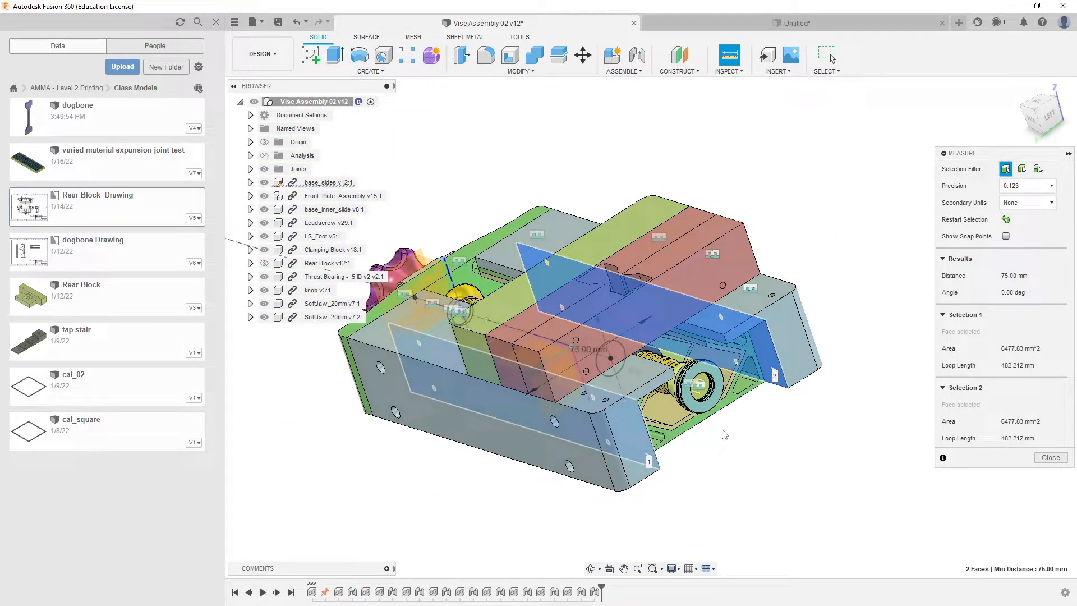
{"action": "scroll", "coordinate": [584, 367], "scroll_direction": "up", "scroll_amount": 5}
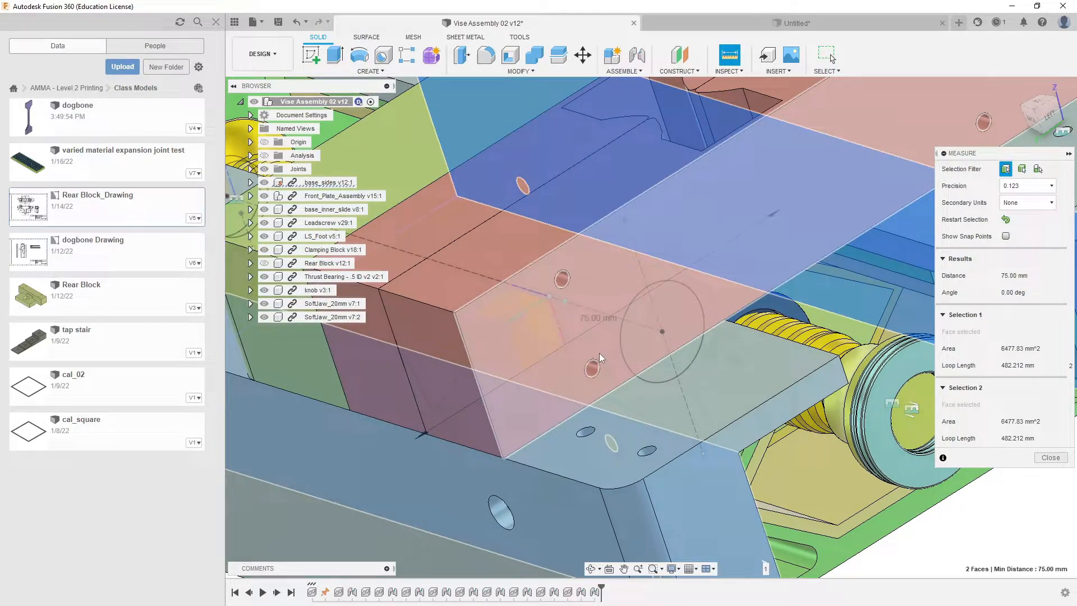
{"action": "scroll", "coordinate": [612, 342], "scroll_direction": "down", "scroll_amount": 4}
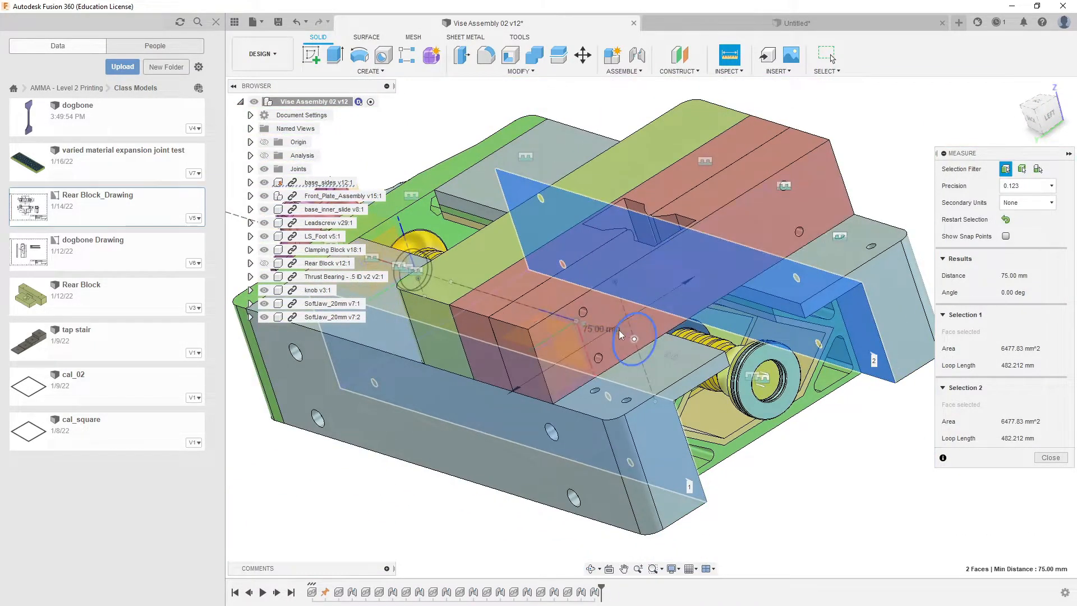
{"action": "left_click", "coordinate": [1037, 459]}
{"action": "middle_click_drag", "start_coordinate": [872, 474], "coordinate": [781, 463], "text": "shift"}
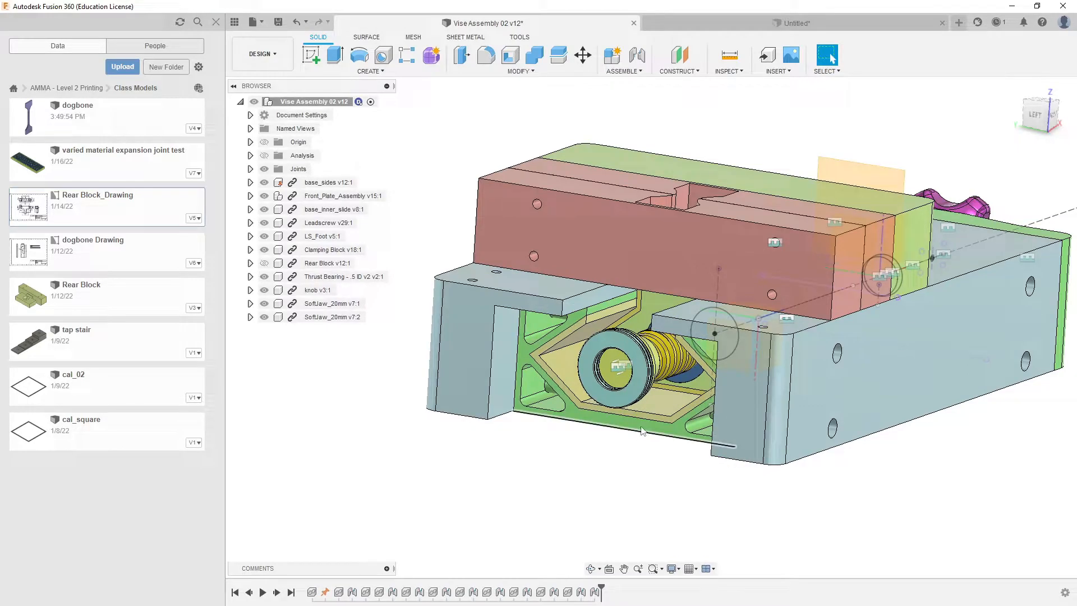
Step: Switch back to the untitled design and set the sketched rectangle's width to 75 mm
{"action": "left_click", "coordinate": [785, 23]}
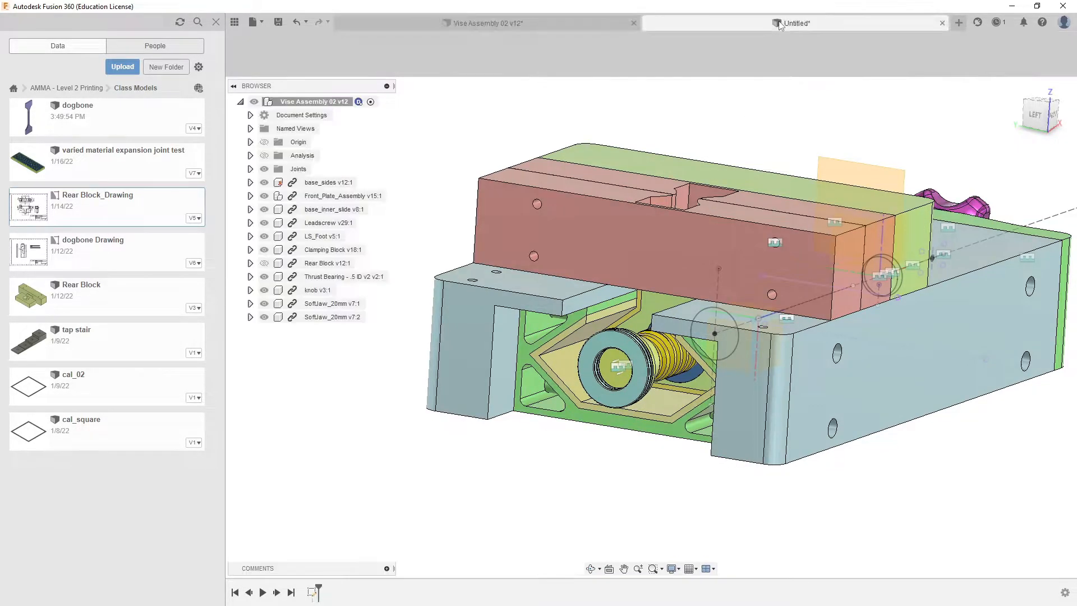
{"action": "key", "text": "d"}
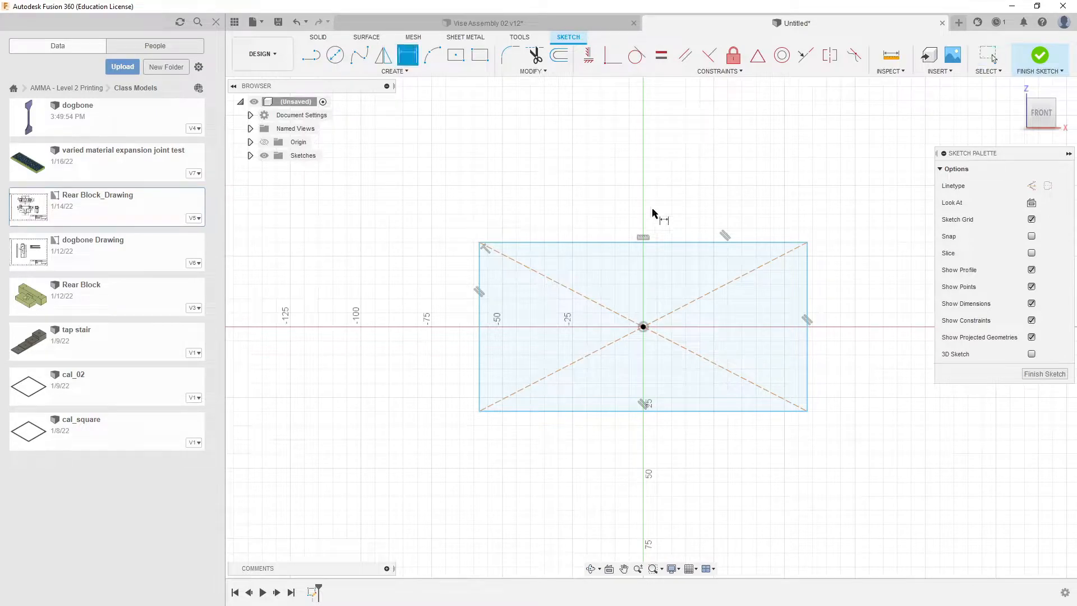
{"action": "left_click", "coordinate": [620, 243]}
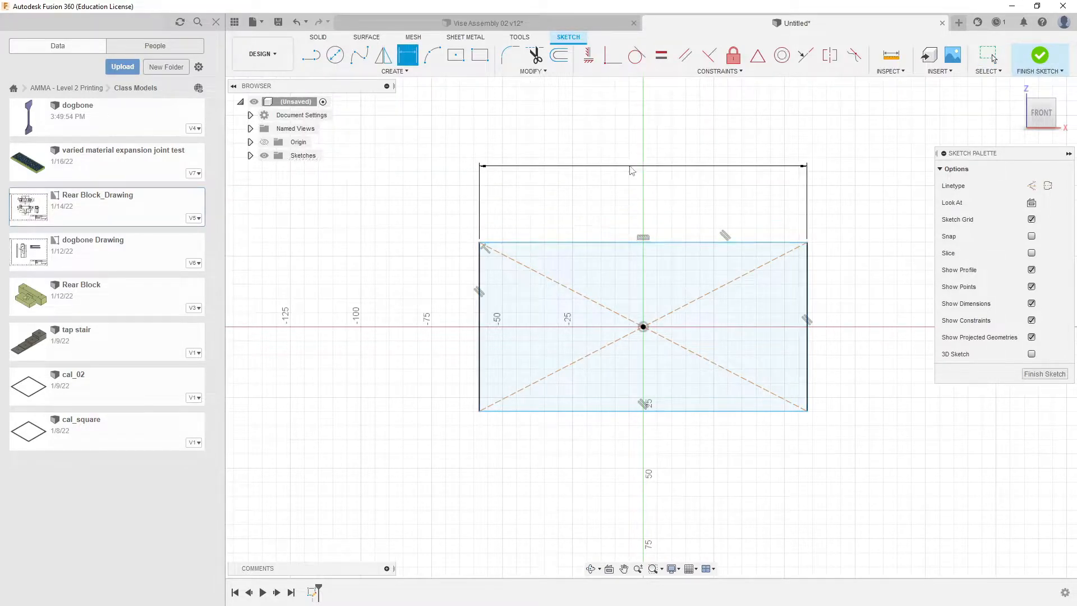
{"action": "left_click", "coordinate": [662, 191]}
{"action": "type", "text": "75"}
{"action": "key", "text": "Return"}
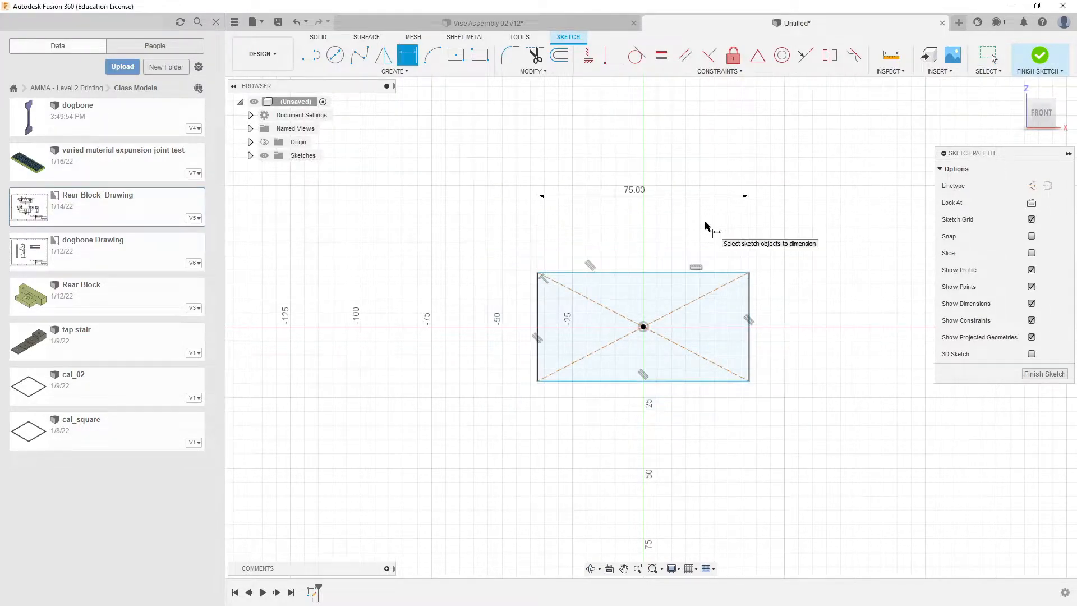
Step: Switch to the vise assembly and measure the height from the underside of a base side's upper flange to its bottom face
{"action": "left_click", "coordinate": [535, 27]}
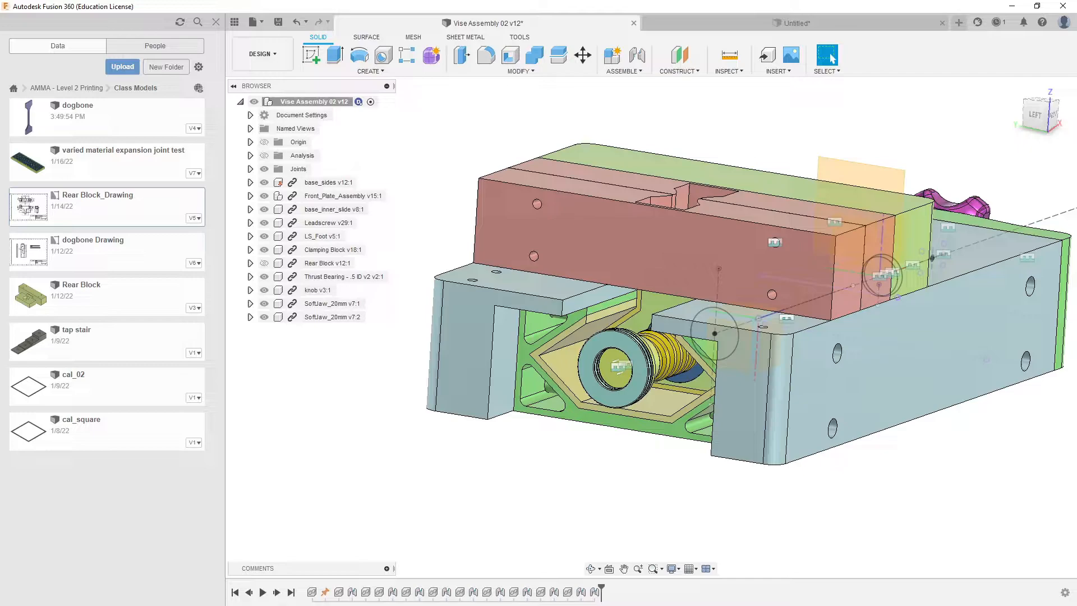
{"action": "middle_click_drag", "start_coordinate": [519, 278], "coordinate": [700, 67], "text": "shift"}
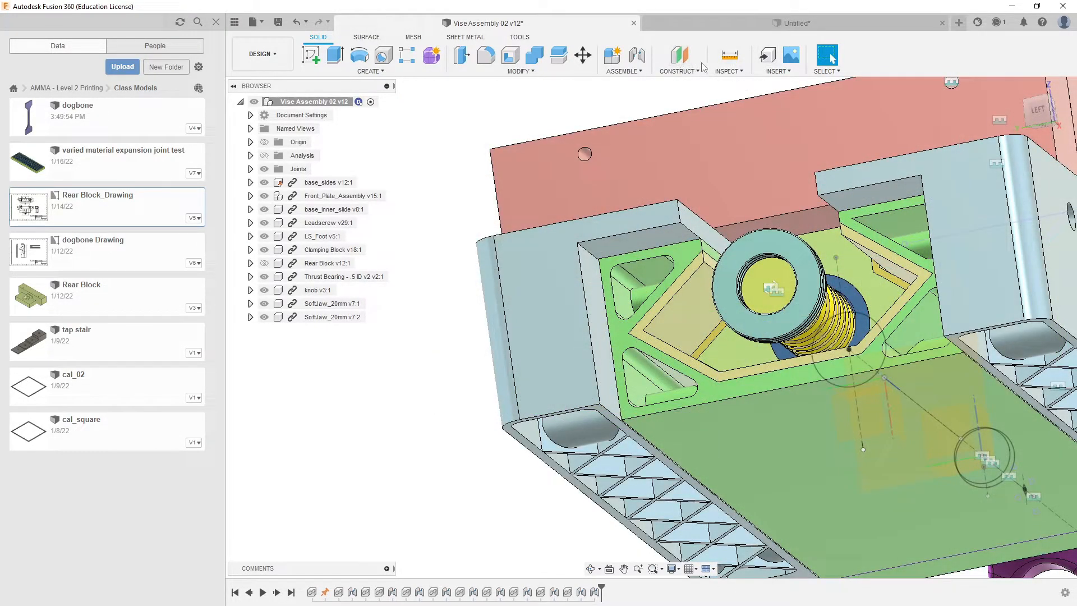
{"action": "left_click", "coordinate": [729, 55]}
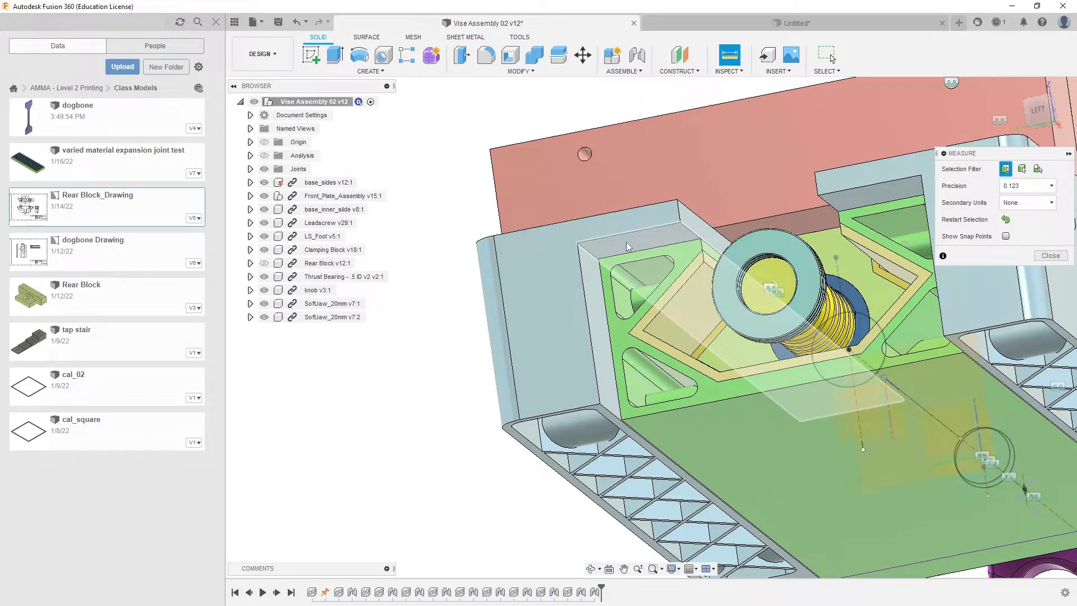
{"action": "left_click", "coordinate": [627, 247]}
{"action": "middle_click_drag", "start_coordinate": [627, 247], "coordinate": [581, 440], "text": "shift"}
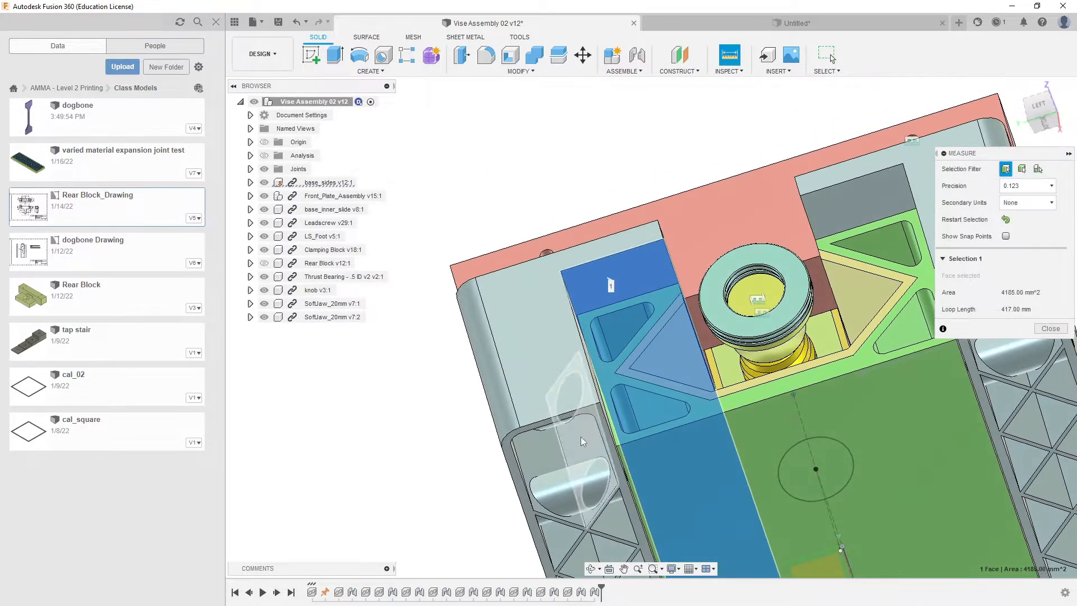
{"action": "scroll", "coordinate": [583, 432], "scroll_direction": "up", "scroll_amount": 5}
{"action": "left_click", "coordinate": [655, 441]}
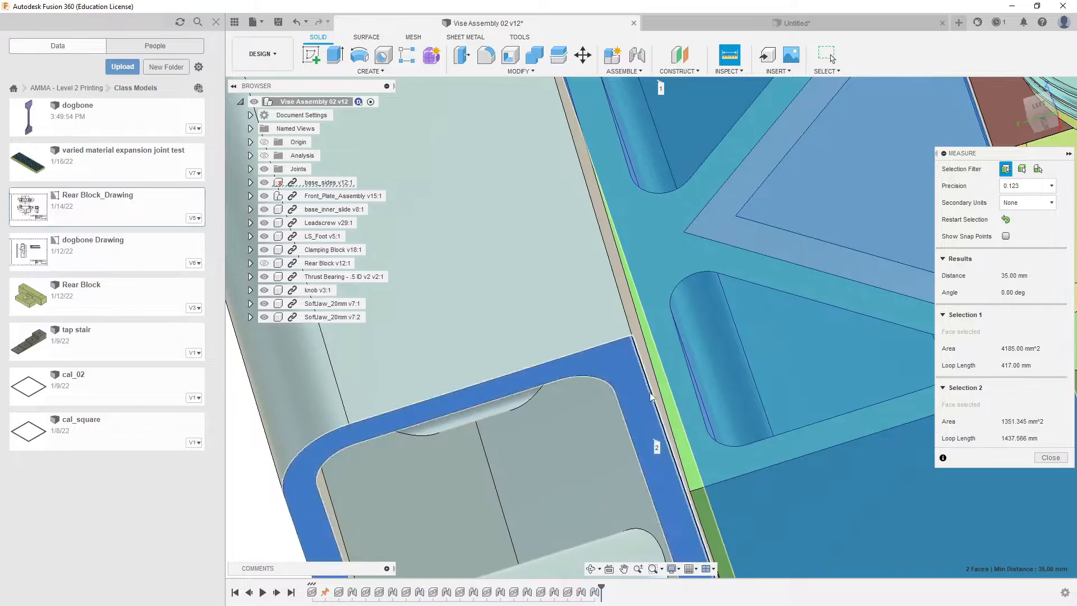
{"action": "scroll", "coordinate": [654, 406], "scroll_direction": "down", "scroll_amount": 6}
{"action": "middle_click_drag", "start_coordinate": [656, 205], "coordinate": [686, 364], "text": "shift"}
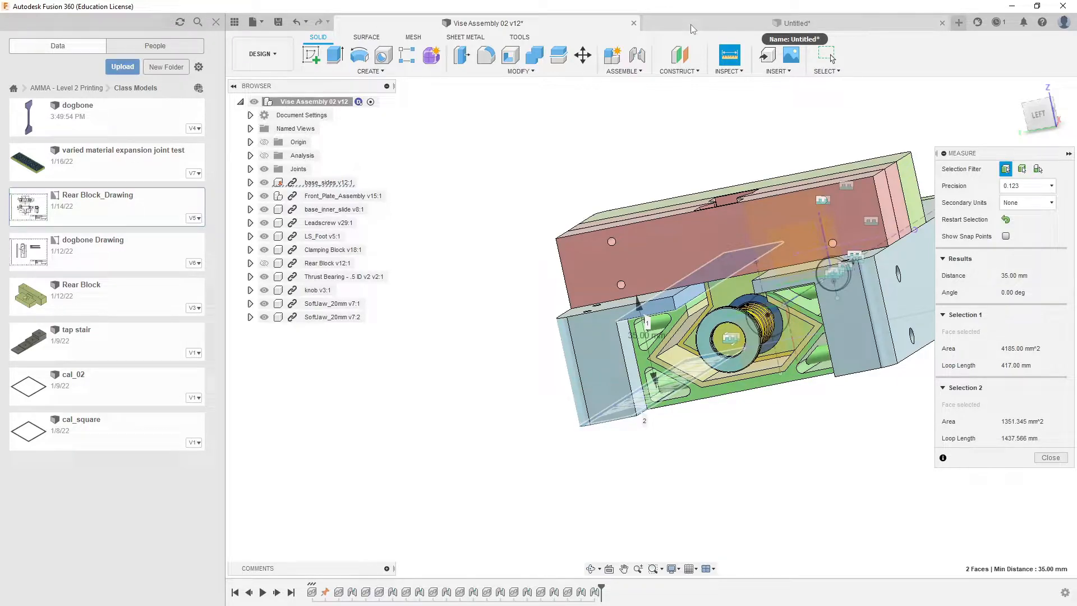
{"action": "middle_click_drag", "start_coordinate": [681, 258], "coordinate": [682, 306], "text": "shift"}
{"action": "middle_click_drag", "start_coordinate": [687, 234], "coordinate": [690, 174], "text": "shift"}
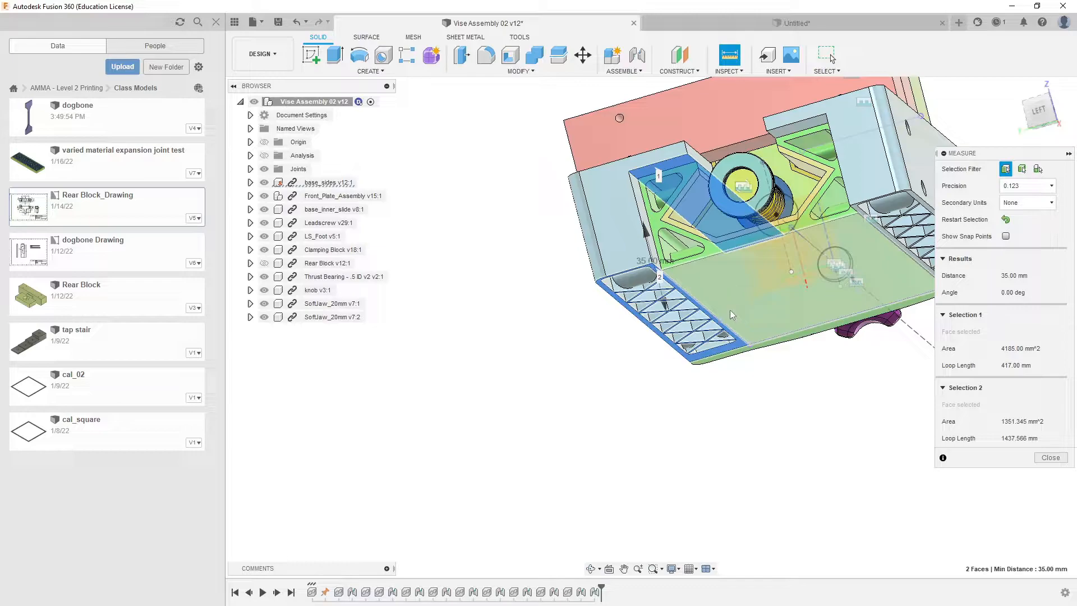
{"action": "scroll", "coordinate": [732, 305], "scroll_direction": "up", "scroll_amount": 3}
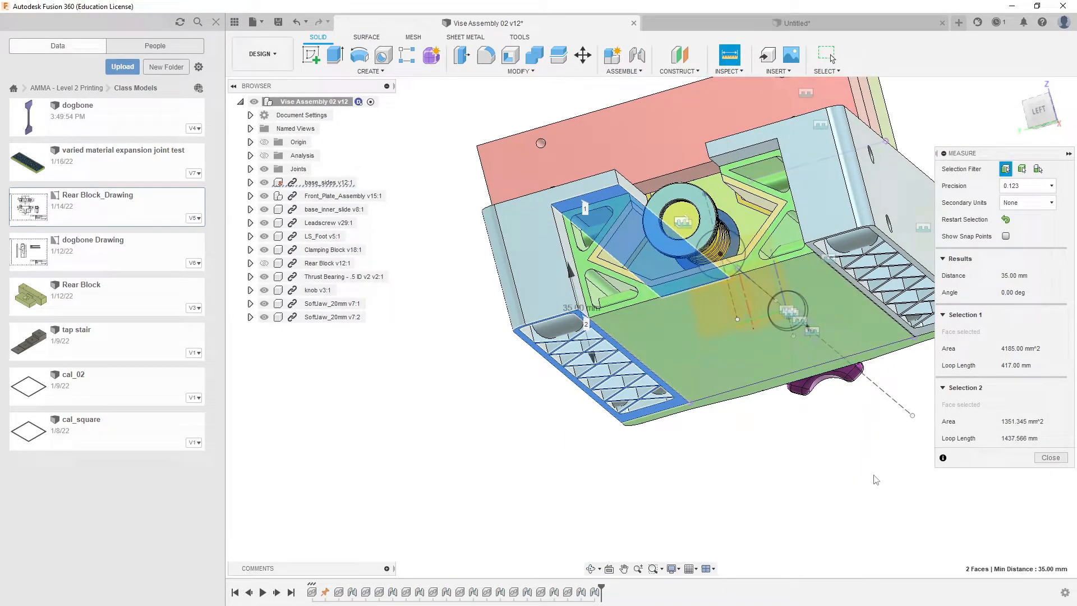
Step: Return to the untitled design and dimension the sketched rectangle's height to 35 mm
{"action": "left_click", "coordinate": [793, 23]}
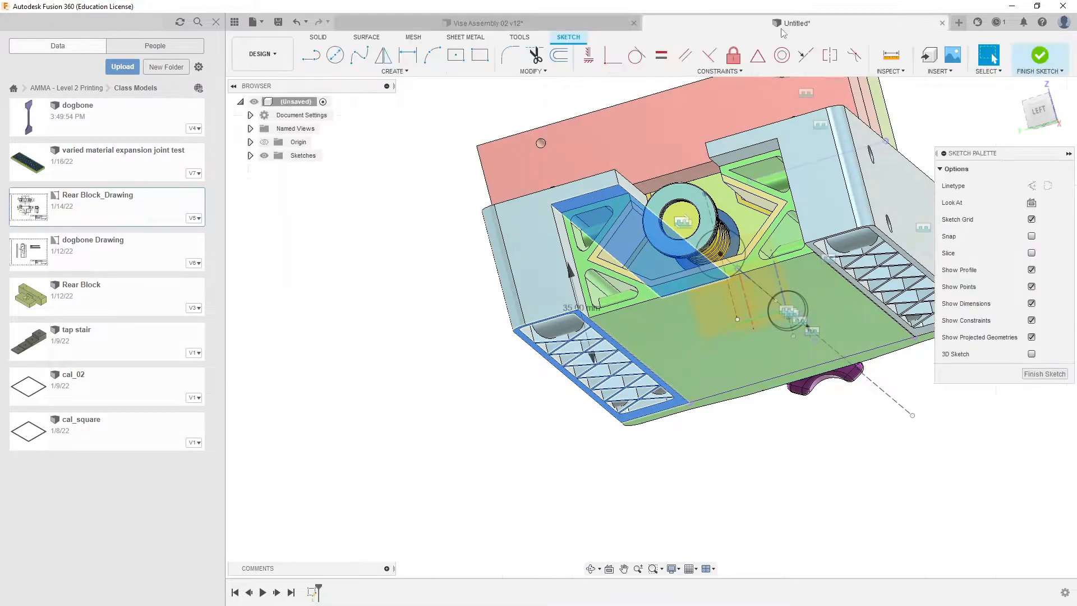
{"action": "key", "text": "d"}
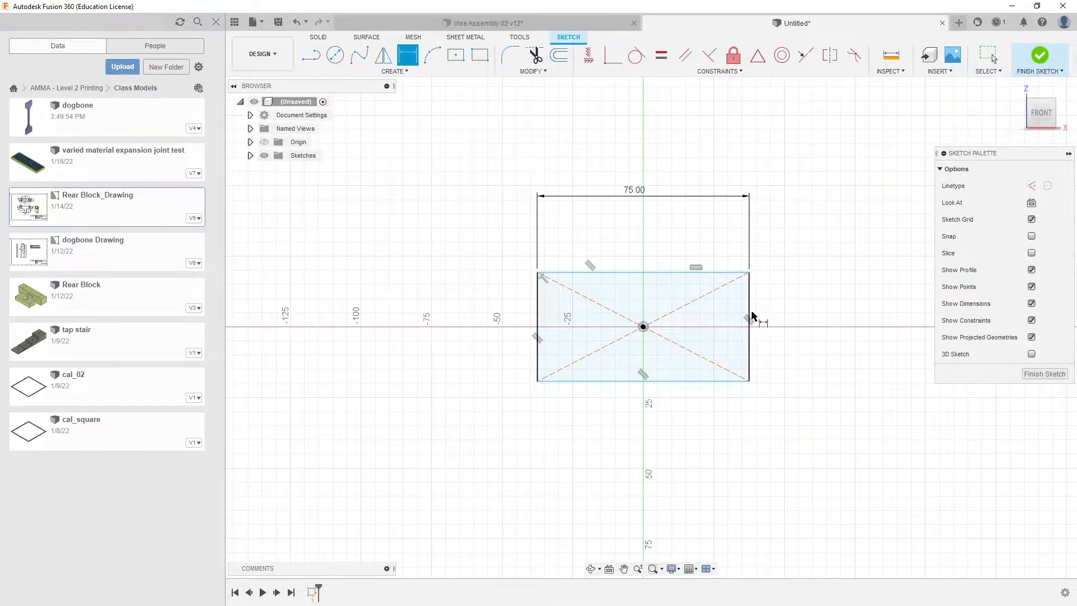
{"action": "left_click", "coordinate": [751, 311]}
{"action": "left_click", "coordinate": [790, 307]}
{"action": "type", "text": "35"}
{"action": "key", "text": "Return"}
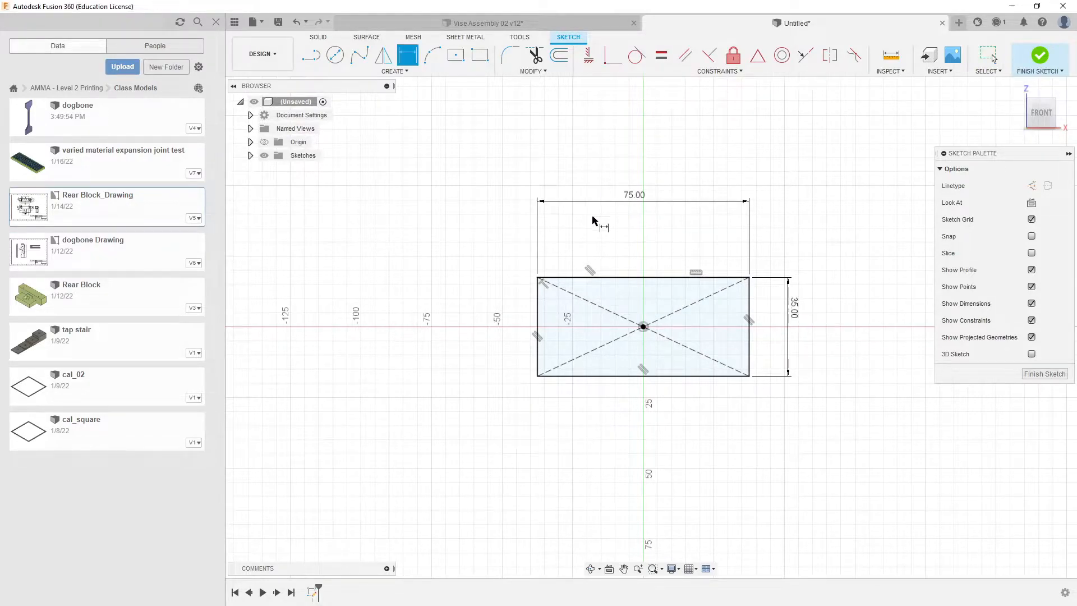
Step: Return to the vise assembly and examine the rear opening and base sides from underneath and from the side
{"action": "left_click", "coordinate": [591, 26]}
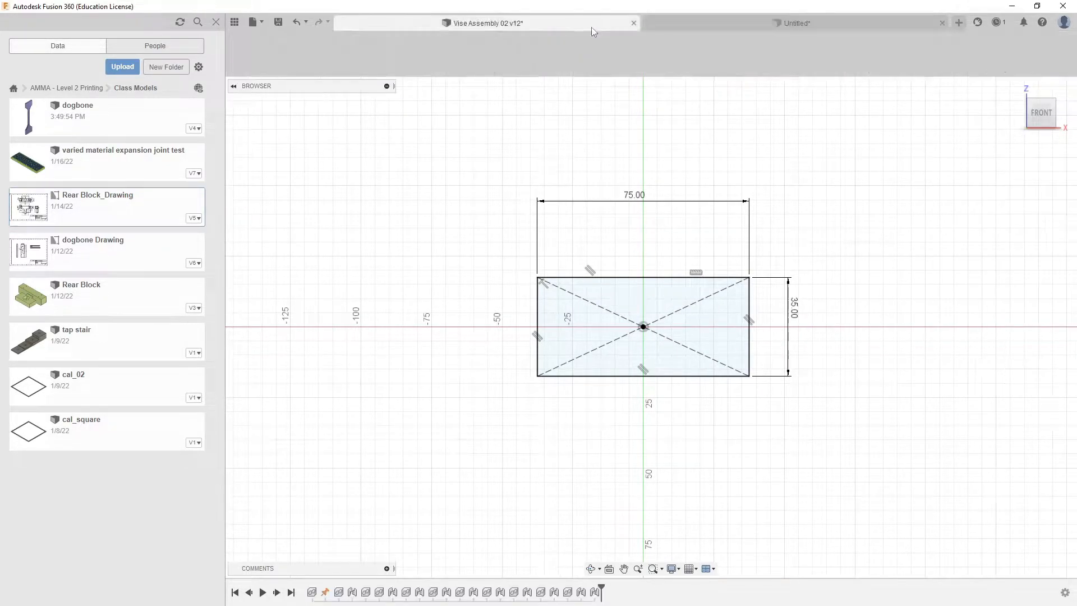
{"action": "middle_click_drag", "start_coordinate": [777, 253], "coordinate": [825, 232], "text": "shift"}
{"action": "scroll", "coordinate": [860, 310], "scroll_direction": "down", "scroll_amount": 1}
{"action": "middle_click_drag", "start_coordinate": [860, 310], "coordinate": [804, 219]}
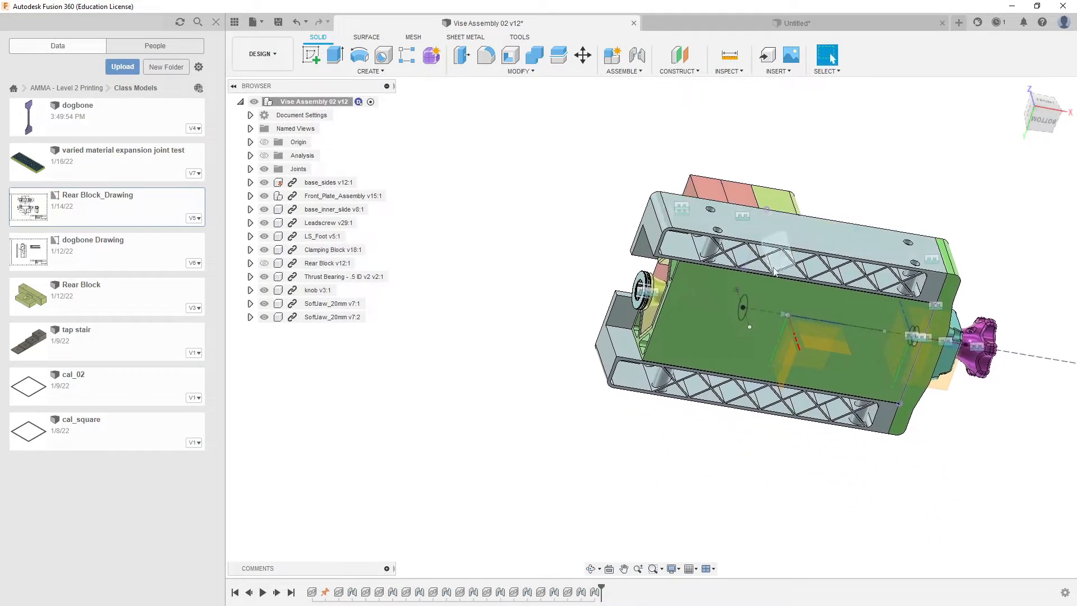
{"action": "scroll", "coordinate": [779, 296], "scroll_direction": "up", "scroll_amount": 3}
{"action": "middle_click_drag", "start_coordinate": [671, 372], "coordinate": [665, 248], "text": "shift"}
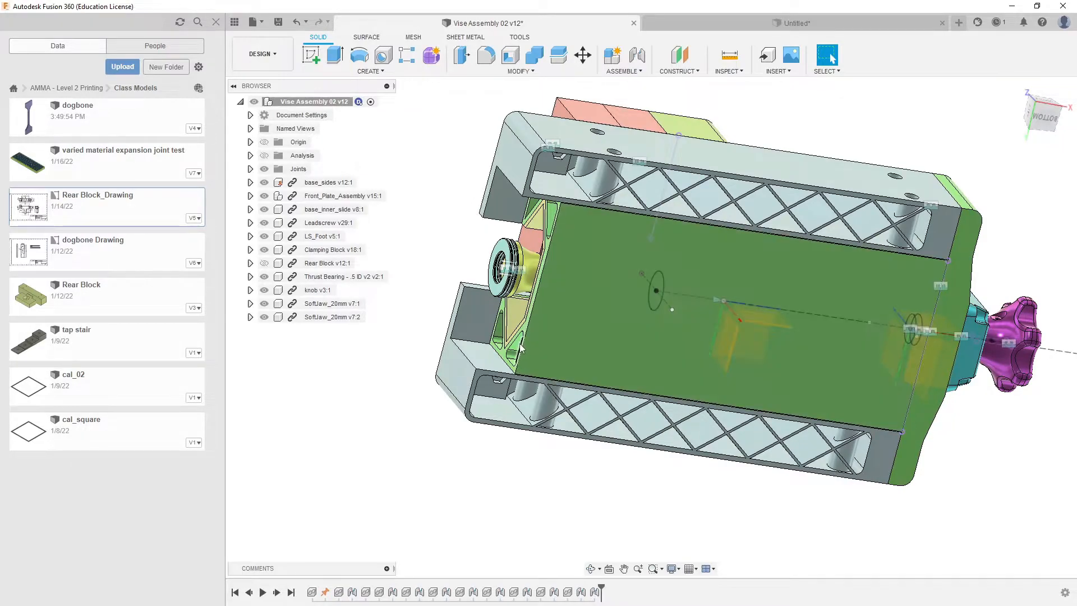
{"action": "middle_click_drag", "start_coordinate": [675, 369], "coordinate": [744, 328], "text": "shift"}
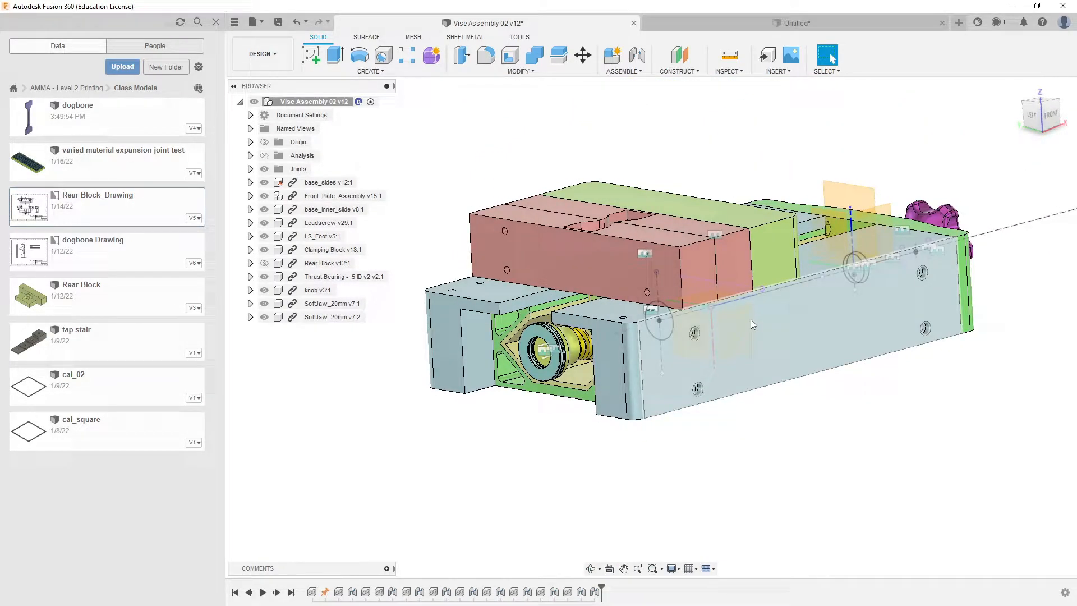
{"action": "middle_click_drag", "start_coordinate": [732, 268], "coordinate": [743, 337]}
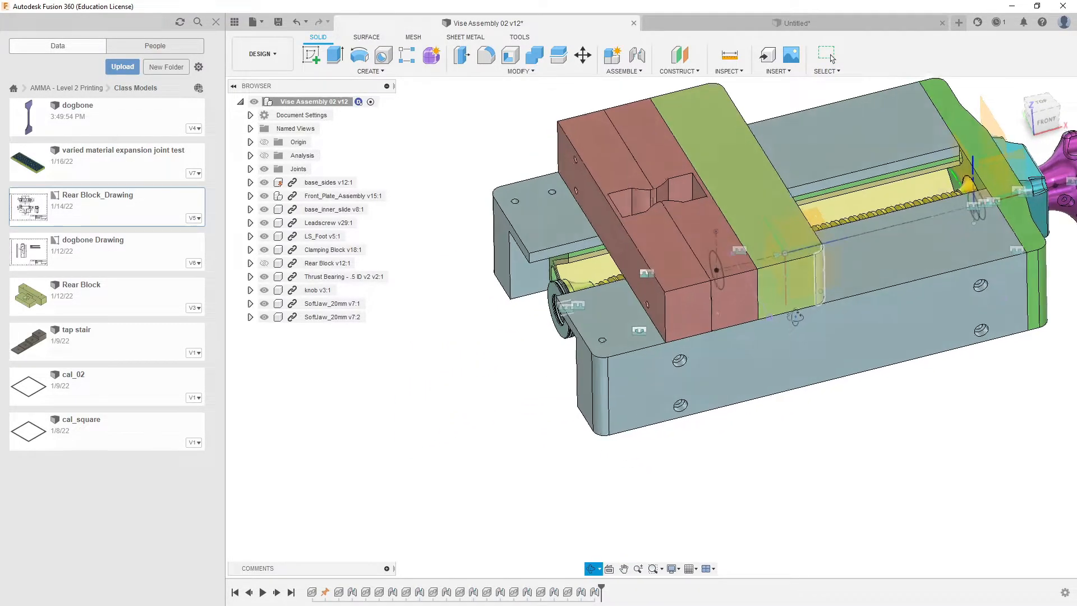
Step: Isolate the Clamping Block component and examine its upper block and lower sliding body from the side
{"action": "left_click", "coordinate": [738, 194]}
{"action": "middle_click_drag", "start_coordinate": [737, 194], "coordinate": [760, 203], "text": "shift"}
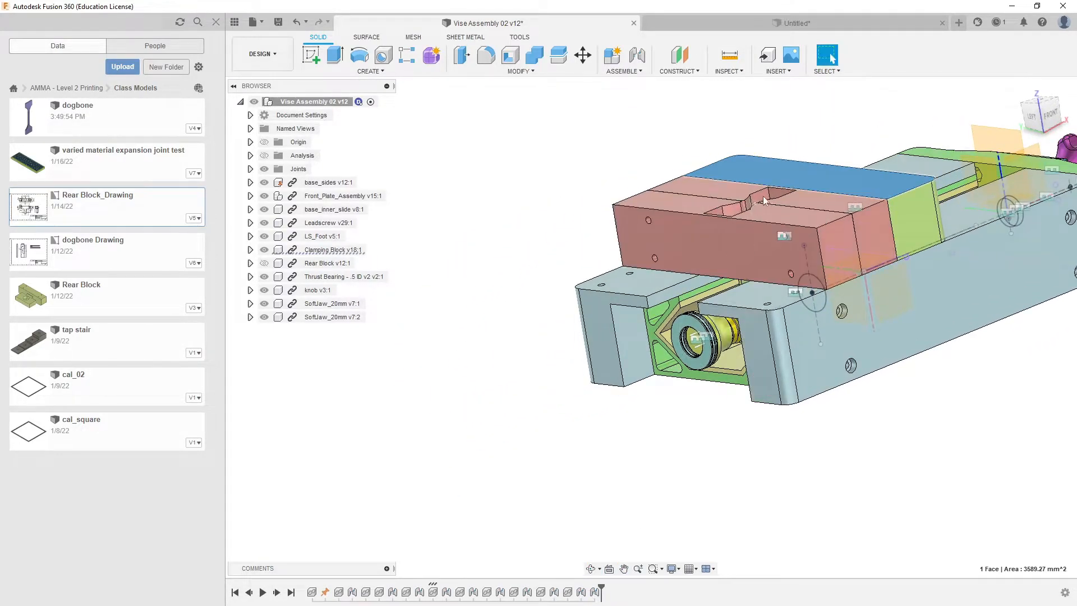
{"action": "right_click", "coordinate": [344, 259]}
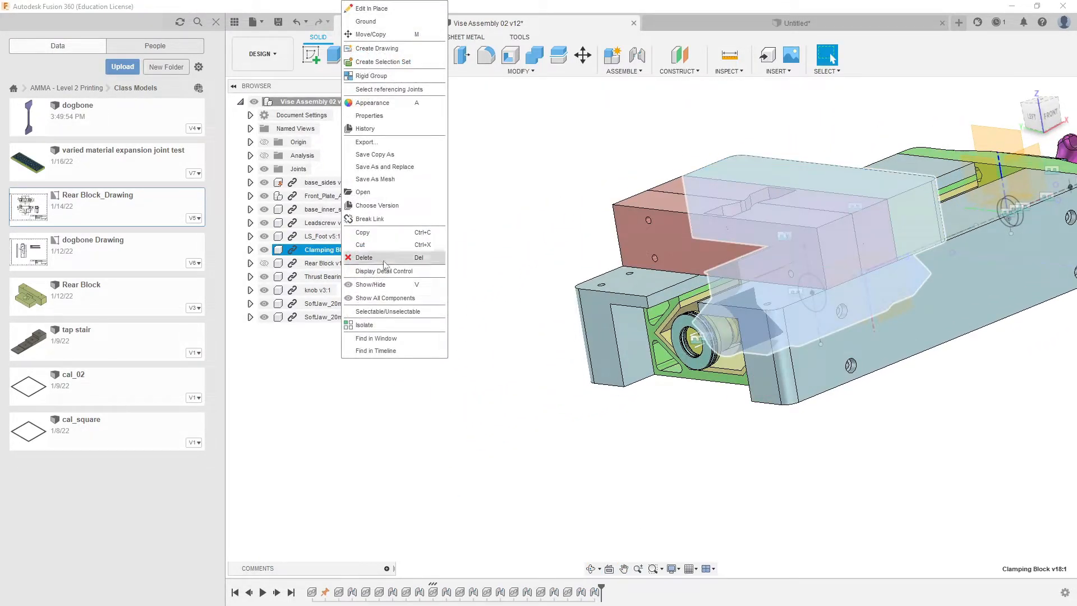
{"action": "left_click", "coordinate": [364, 325]}
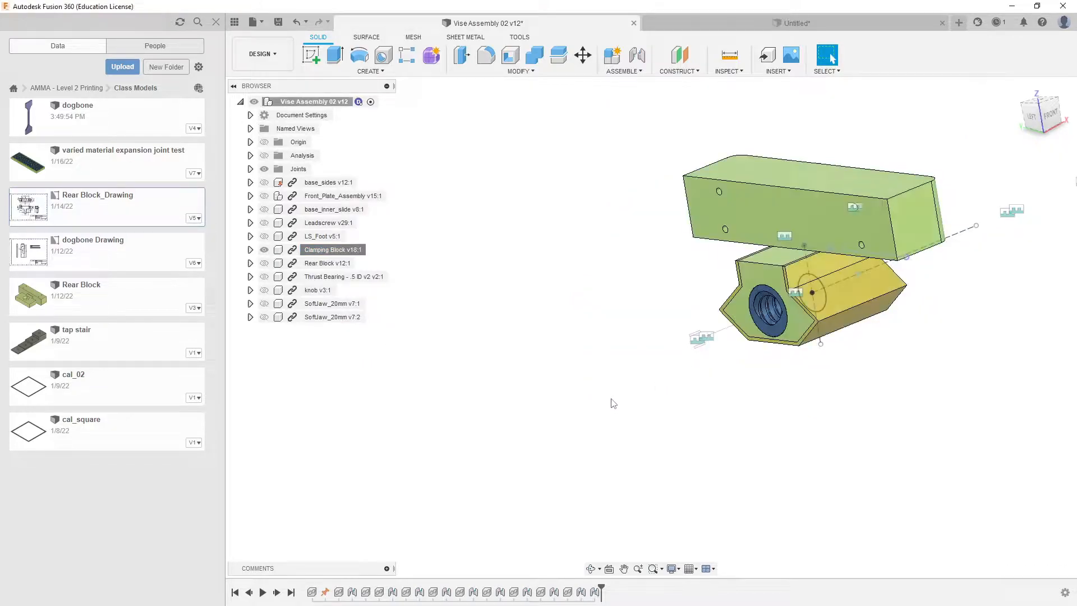
{"action": "middle_click_drag", "start_coordinate": [702, 428], "coordinate": [687, 392], "text": "shift"}
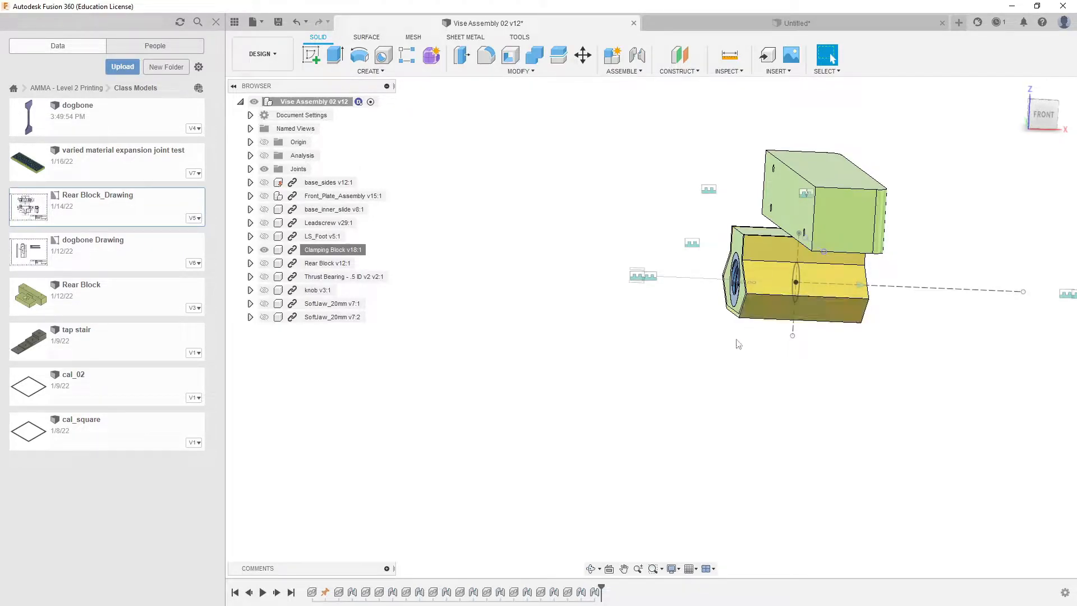
{"action": "middle_click_drag", "start_coordinate": [741, 341], "coordinate": [710, 358]}
{"action": "middle_click_drag", "start_coordinate": [637, 359], "coordinate": [661, 363]}
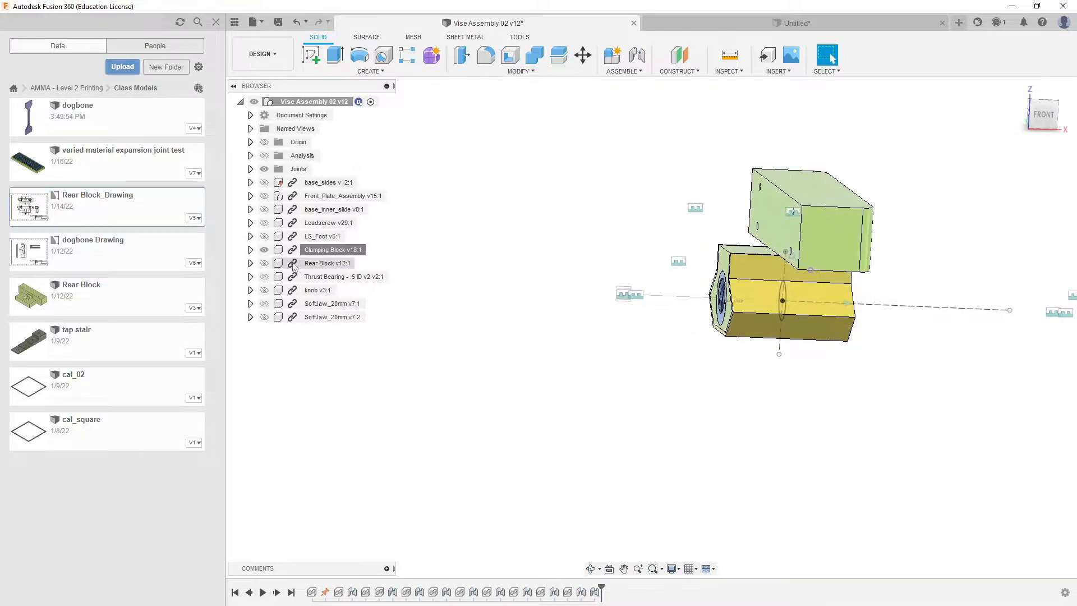
Step: Unisolate the Clamping Block to bring back the whole assembly, and examine the jaws and rear opening from above
{"action": "right_click", "coordinate": [340, 252]}
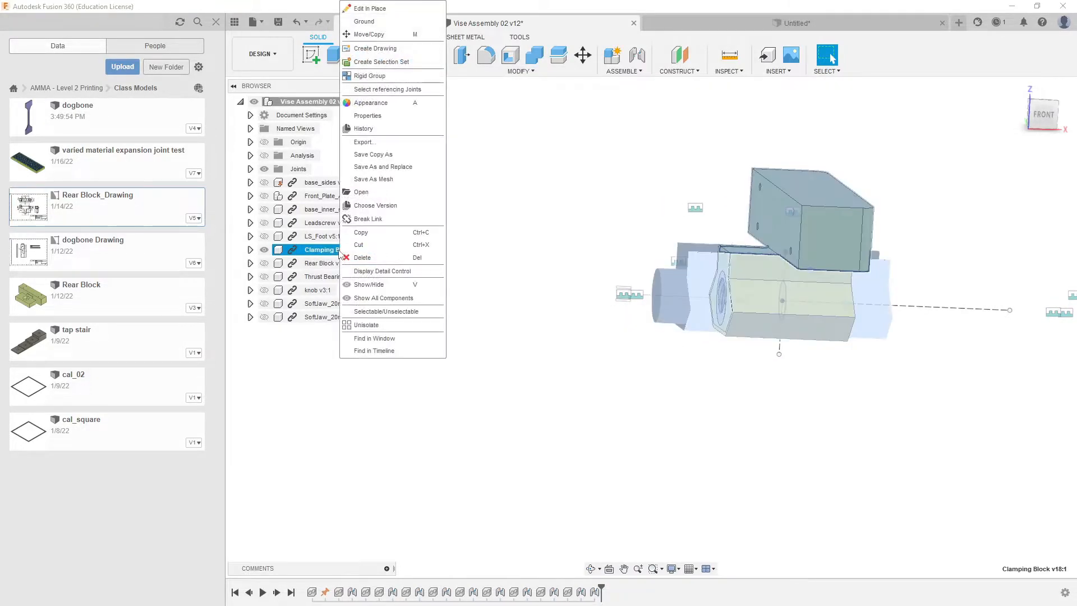
{"action": "left_click", "coordinate": [408, 336]}
{"action": "mouse_move", "coordinate": [442, 318]}
{"action": "middle_mouse_down", "text": "shift"}
{"action": "mouse_move", "coordinate": [421, 317]}
{"action": "mouse_move", "coordinate": [438, 309]}
{"action": "middle_mouse_up", "text": "shift"}
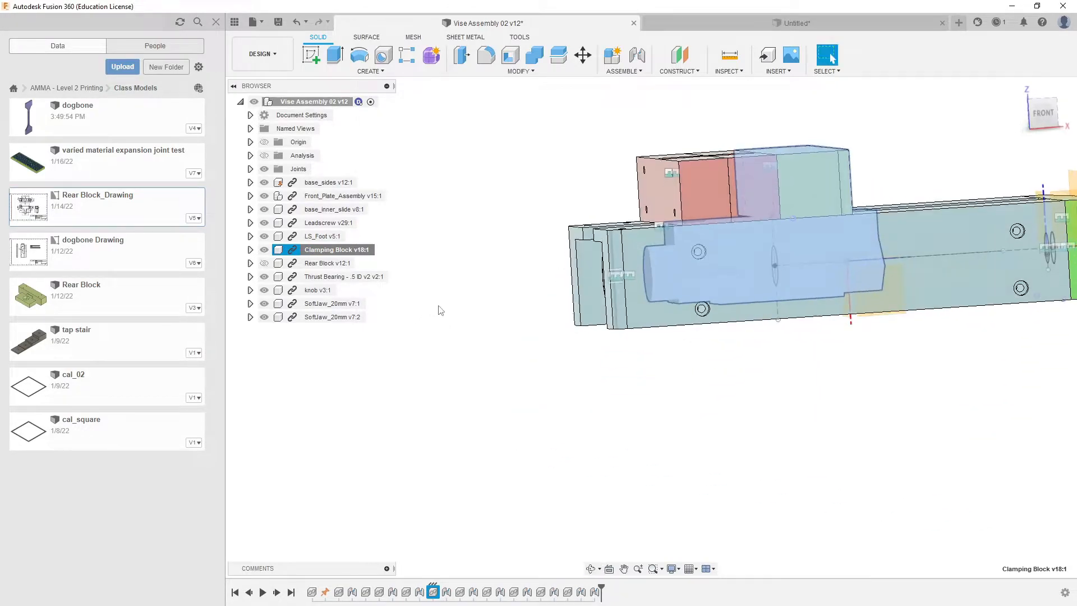
{"action": "middle_click_drag", "start_coordinate": [711, 344], "coordinate": [658, 331], "text": "shift"}
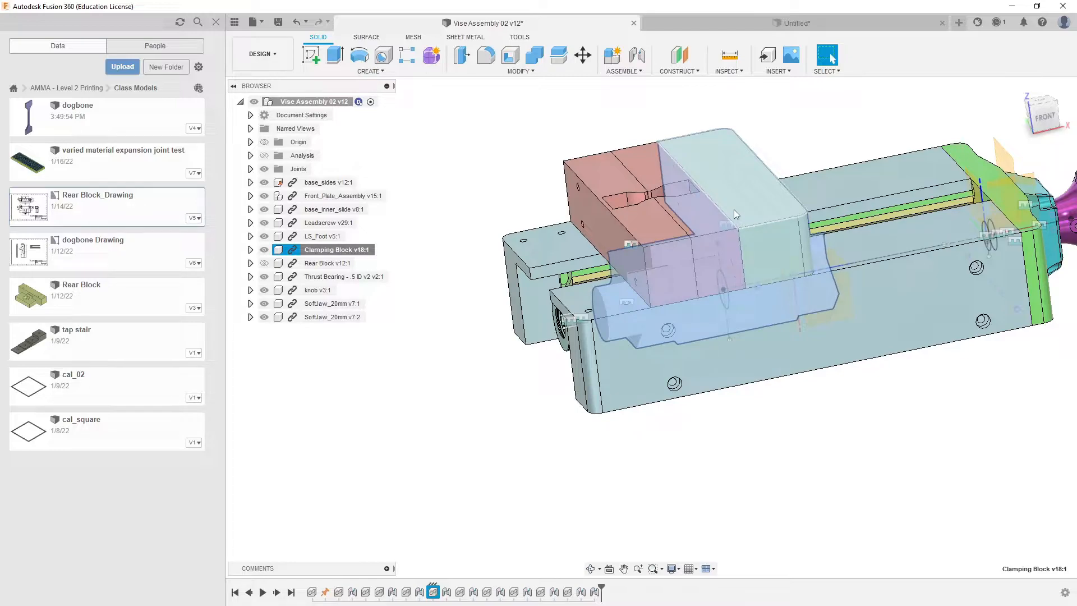
{"action": "middle_click_drag", "start_coordinate": [733, 211], "coordinate": [625, 362], "text": "shift"}
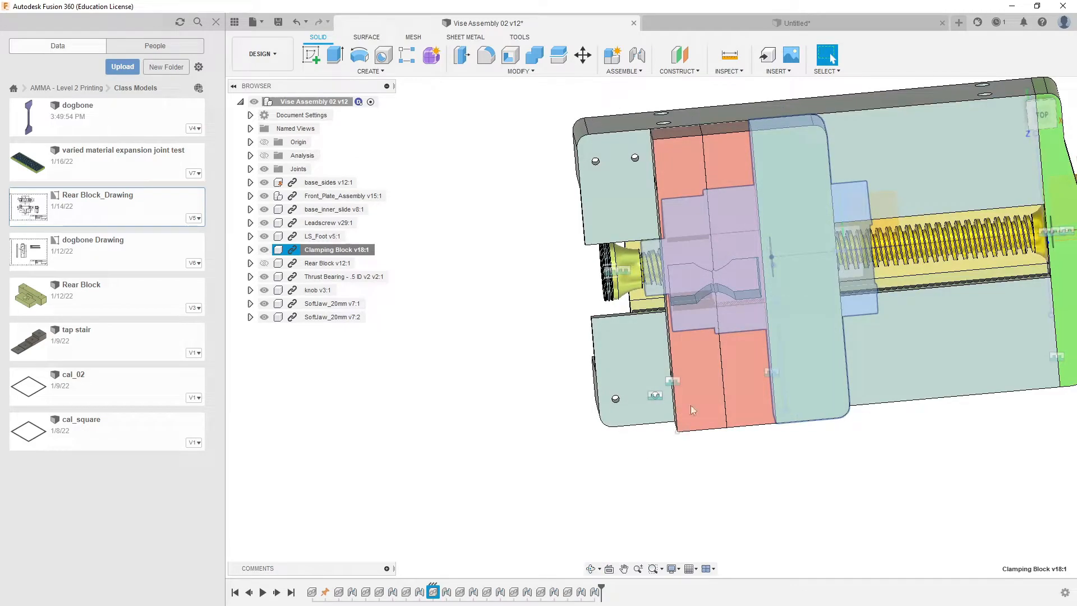
{"action": "left_click_drag", "start_coordinate": [627, 396], "coordinate": [620, 377], "text": "shift"}
{"action": "middle_click_drag", "start_coordinate": [620, 377], "coordinate": [622, 376], "text": "shift"}
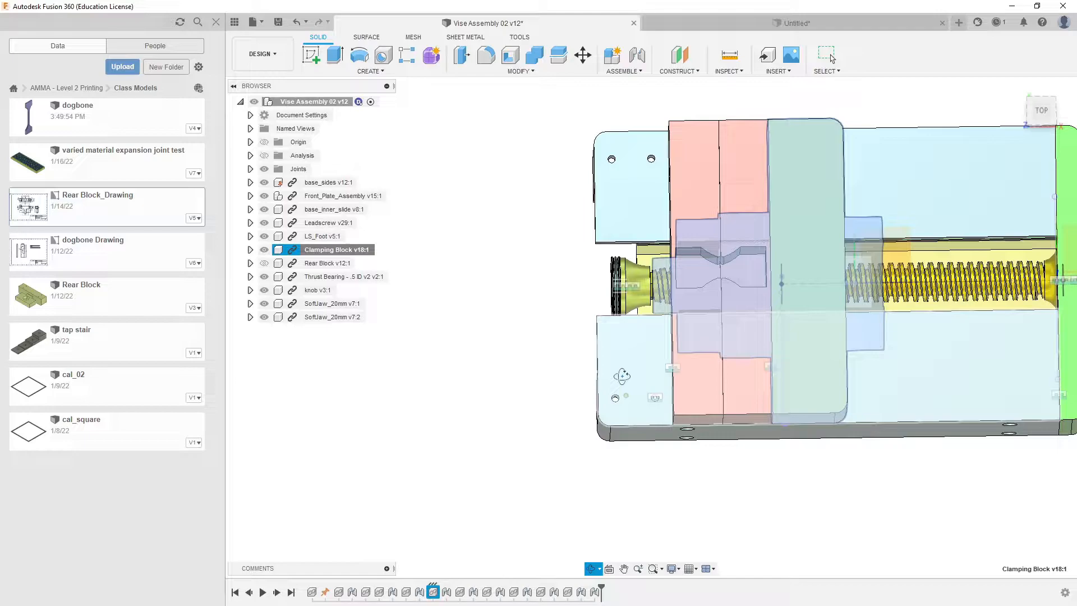
{"action": "left_click", "coordinate": [832, 58]}
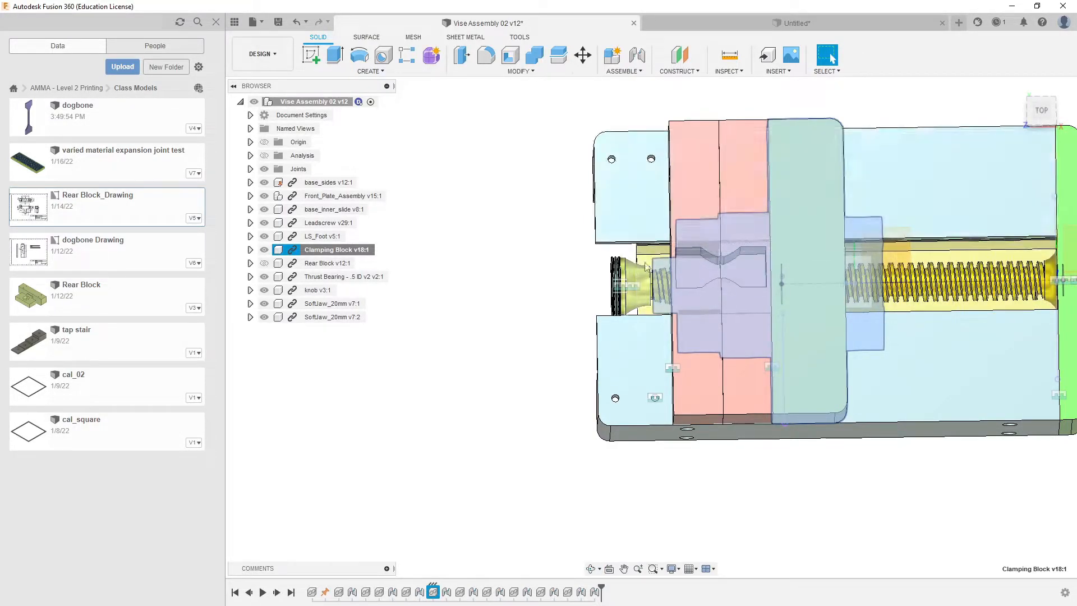
{"action": "middle_click_drag", "start_coordinate": [655, 293], "coordinate": [698, 356], "text": "shift"}
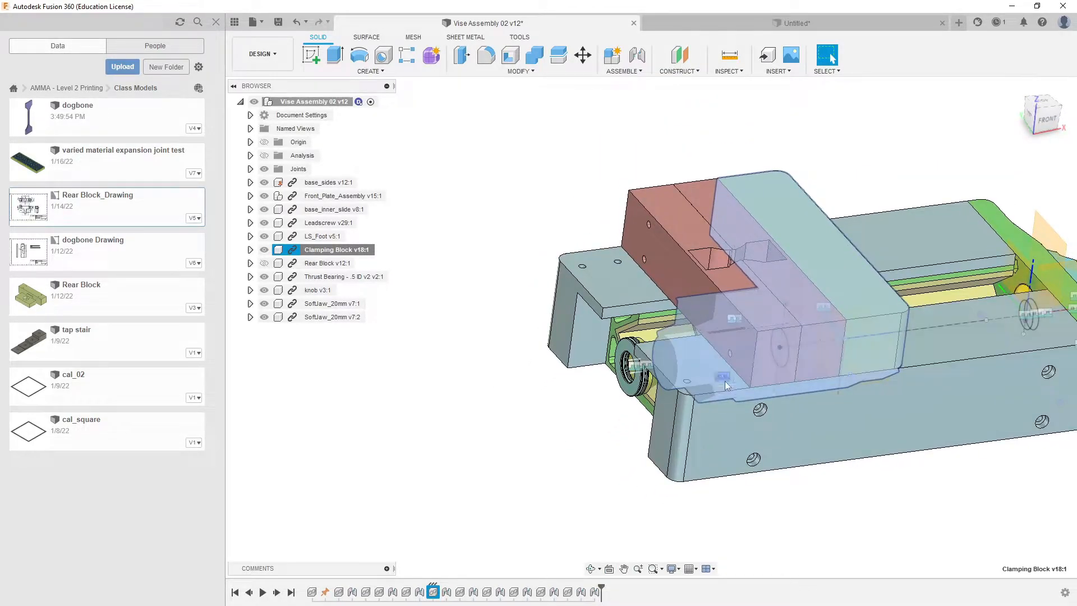
Step: Clear the Clamping Block selection and examine the thrust bearing at the rear opening and the pocket in the soft jaws
{"action": "middle_click_drag", "start_coordinate": [766, 307], "coordinate": [830, 246], "text": "shift"}
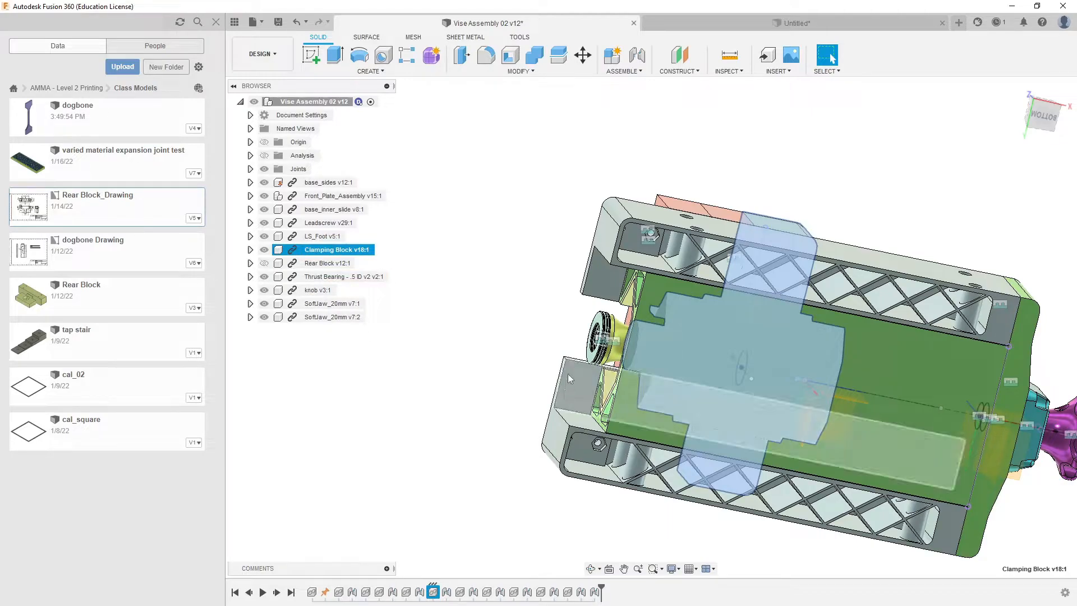
{"action": "scroll", "coordinate": [595, 363], "scroll_direction": "up", "scroll_amount": 3}
{"action": "scroll", "coordinate": [595, 364], "scroll_direction": "up", "scroll_amount": 2}
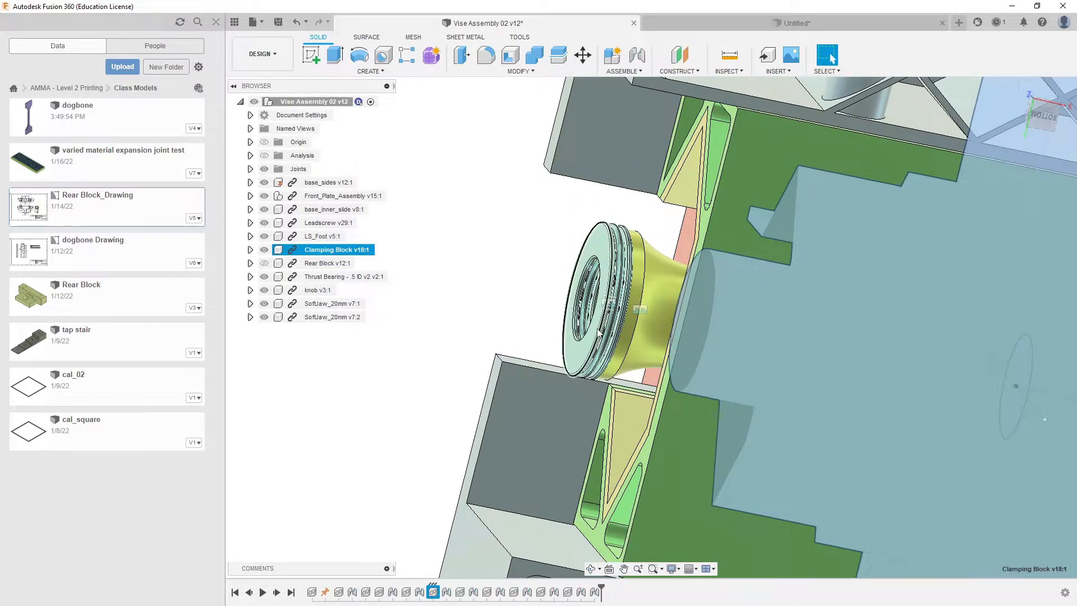
{"action": "scroll", "coordinate": [599, 334], "scroll_direction": "down", "scroll_amount": 4}
{"action": "middle_click_drag", "start_coordinate": [619, 267], "coordinate": [615, 283], "text": "shift"}
{"action": "left_click", "coordinate": [521, 269]}
{"action": "mouse_move", "coordinate": [592, 224]}
{"action": "middle_mouse_down", "text": "shift"}
{"action": "mouse_move", "coordinate": [594, 241]}
{"action": "mouse_move", "coordinate": [600, 235]}
{"action": "middle_mouse_up", "text": "shift"}
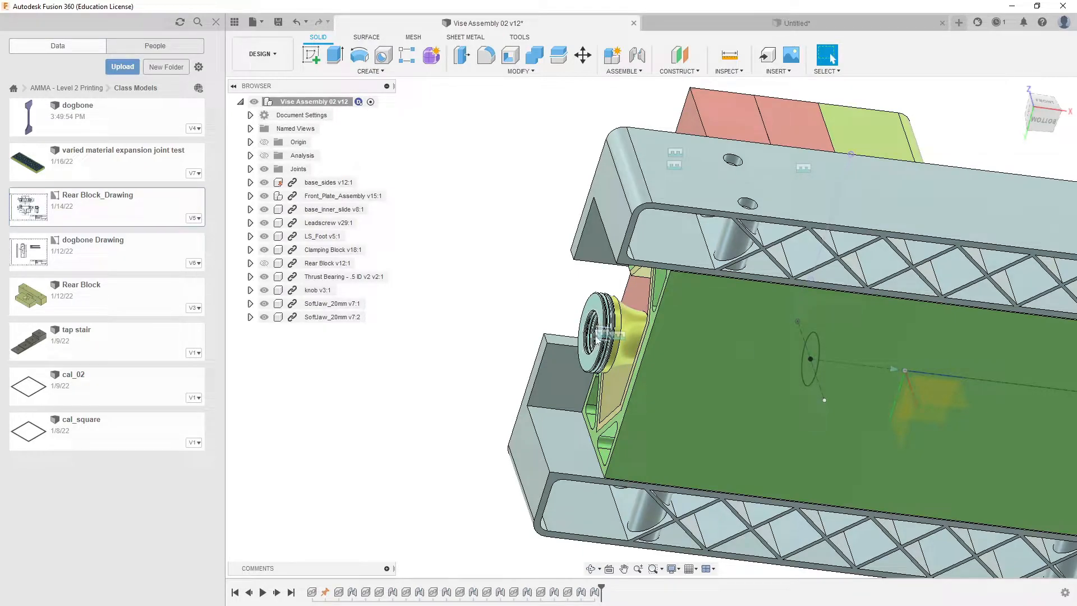
{"action": "scroll", "coordinate": [593, 327], "scroll_direction": "down", "scroll_amount": 5}
{"action": "middle_click_drag", "start_coordinate": [656, 303], "coordinate": [663, 422], "text": "shift"}
{"action": "scroll", "coordinate": [660, 241], "scroll_direction": "up", "scroll_amount": 5}
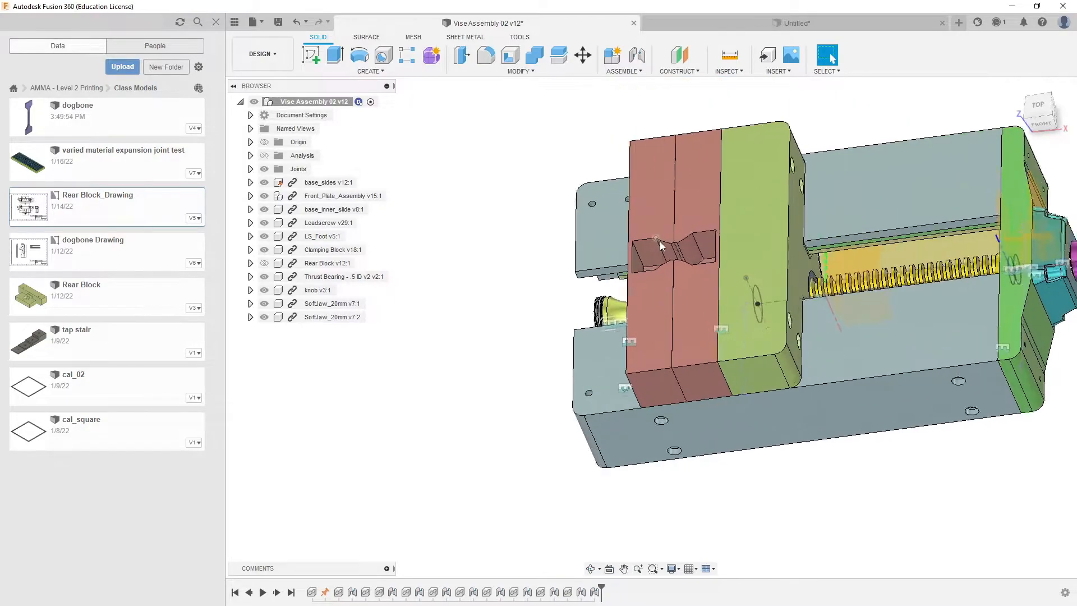
{"action": "middle_click_drag", "start_coordinate": [666, 229], "coordinate": [699, 200], "text": "shift"}
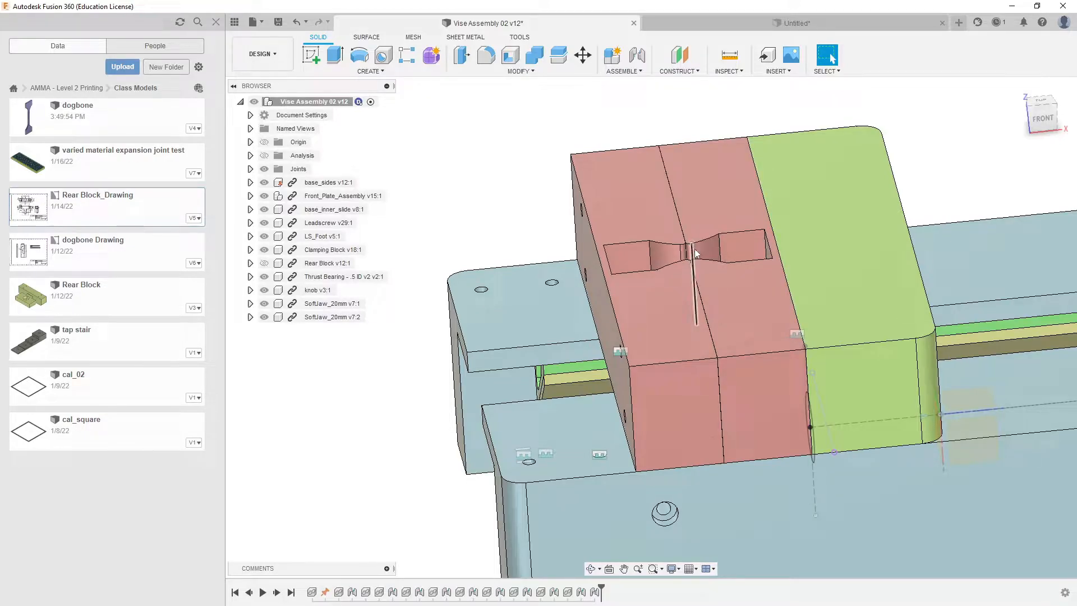
Step: Show the hidden Rear Block component in the assembly, viewed closely from underneath at the rear end
{"action": "scroll", "coordinate": [693, 281], "scroll_direction": "down", "scroll_amount": 3}
{"action": "middle_click_drag", "start_coordinate": [691, 335], "coordinate": [712, 240], "text": "shift"}
{"action": "middle_click_drag", "start_coordinate": [710, 280], "coordinate": [739, 246], "text": "shift"}
{"action": "middle_click_drag", "start_coordinate": [706, 335], "coordinate": [645, 168]}
{"action": "scroll", "coordinate": [608, 318], "scroll_direction": "up", "scroll_amount": 3}
{"action": "left_click", "coordinate": [264, 263]}
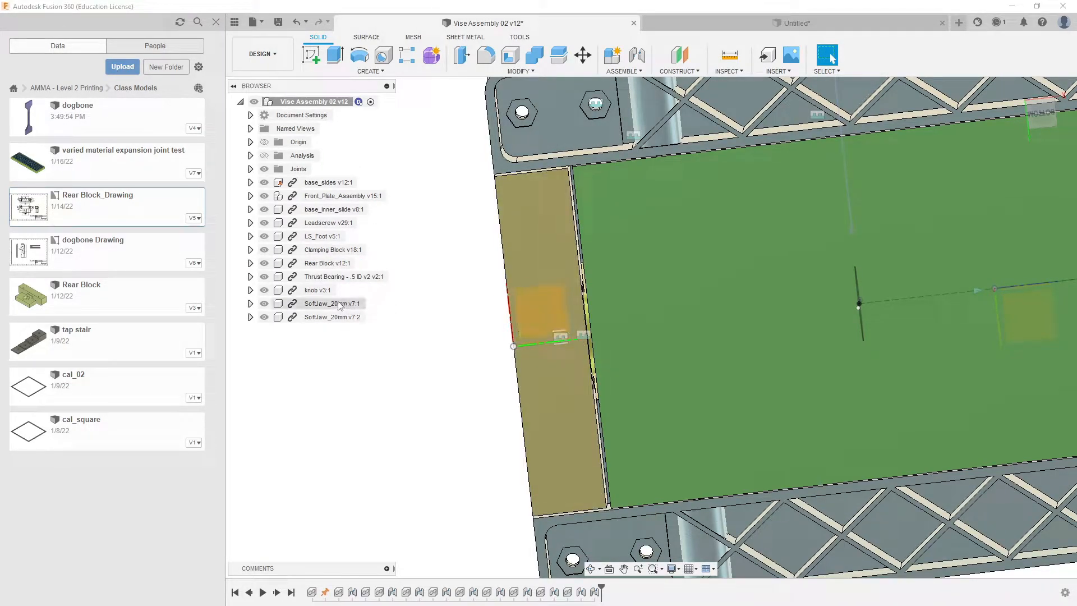
Step: Isolate the Rear Block component and examine its lower block, round bore and upper body from below and the side
{"action": "left_click", "coordinate": [556, 365]}
{"action": "left_click", "coordinate": [283, 266]}
{"action": "right_click", "coordinate": [328, 264]}
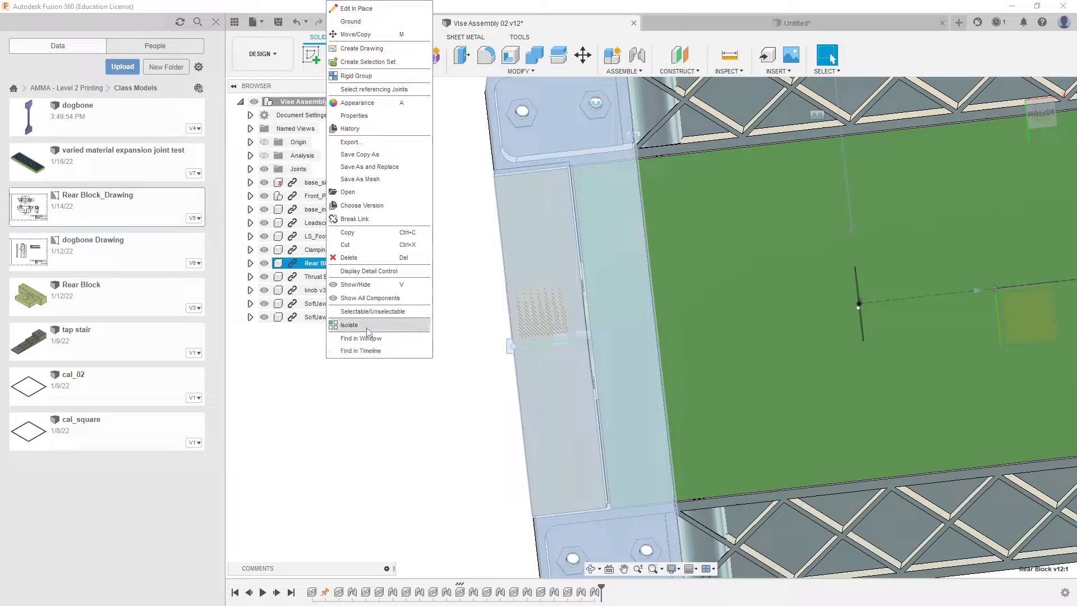
{"action": "left_click", "coordinate": [367, 328]}
{"action": "middle_click_drag", "start_coordinate": [583, 292], "coordinate": [482, 303], "text": "shift"}
{"action": "left_click", "coordinate": [478, 350]}
{"action": "scroll", "coordinate": [480, 358], "scroll_direction": "up", "scroll_amount": 5}
{"action": "middle_click_drag", "start_coordinate": [481, 358], "coordinate": [513, 384], "text": "shift"}
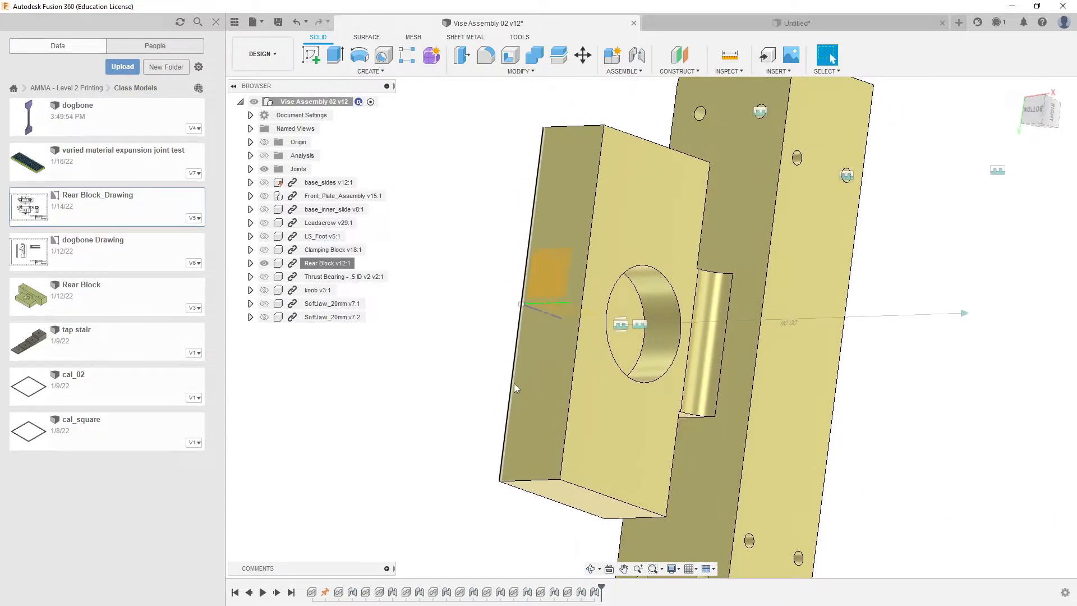
{"action": "scroll", "coordinate": [624, 431], "scroll_direction": "down", "scroll_amount": 3}
{"action": "middle_click_drag", "start_coordinate": [608, 345], "coordinate": [566, 372]}
{"action": "mouse_move", "coordinate": [559, 306]}
{"action": "middle_mouse_down", "text": "shift"}
{"action": "mouse_move", "coordinate": [500, 317]}
{"action": "mouse_move", "coordinate": [570, 321]}
{"action": "middle_mouse_up", "text": "shift"}
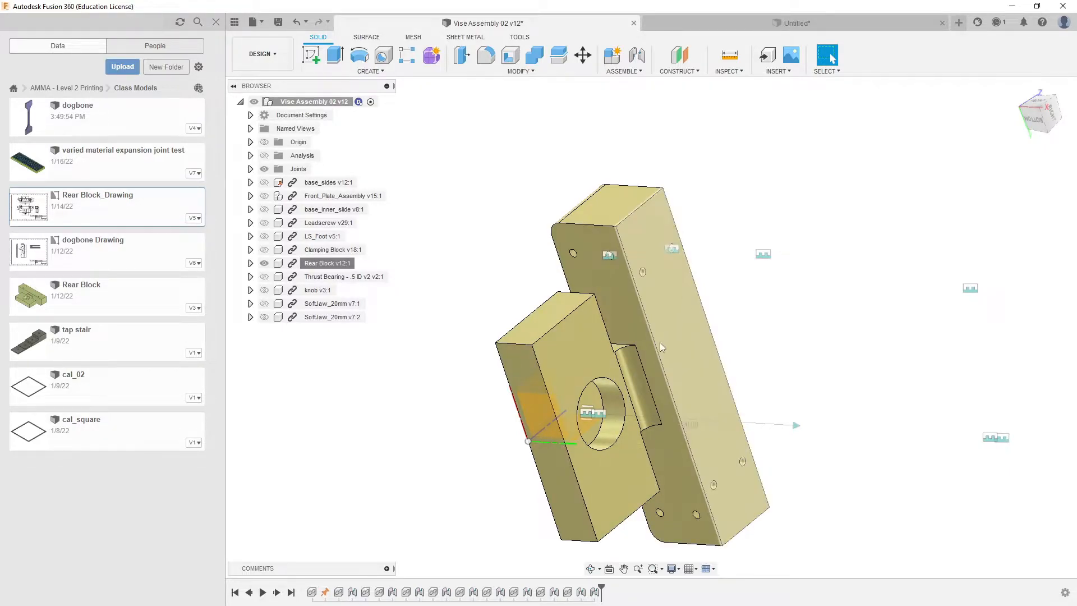
Step: Examine the Rear Block's round bore and the rounded groove beside it up close, ending in a view from underneath
{"action": "left_click", "coordinate": [625, 374]}
{"action": "middle_click_drag", "start_coordinate": [656, 388], "coordinate": [739, 317]}
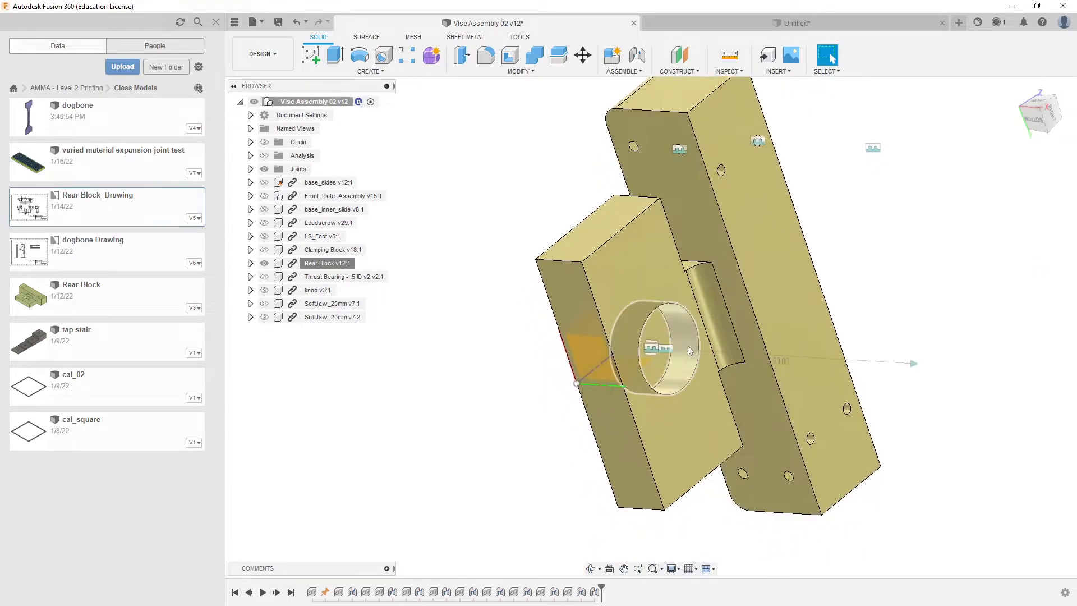
{"action": "scroll", "coordinate": [678, 352], "scroll_direction": "up", "scroll_amount": 3}
{"action": "middle_click_drag", "start_coordinate": [646, 308], "coordinate": [630, 301], "text": "shift"}
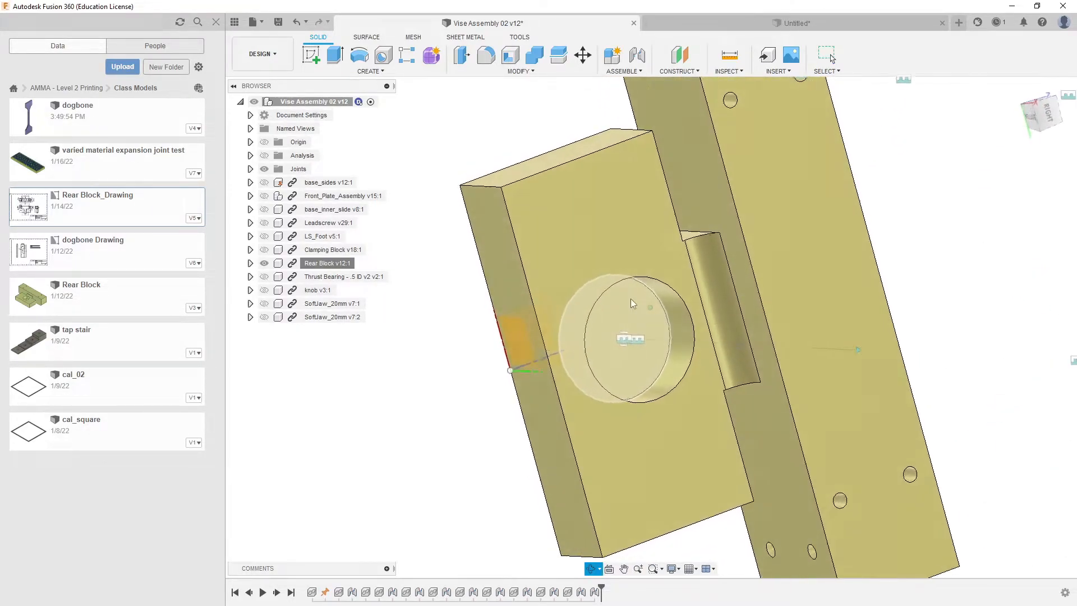
{"action": "left_click", "coordinate": [625, 322]}
{"action": "middle_click_drag", "start_coordinate": [542, 339], "coordinate": [602, 314], "text": "shift"}
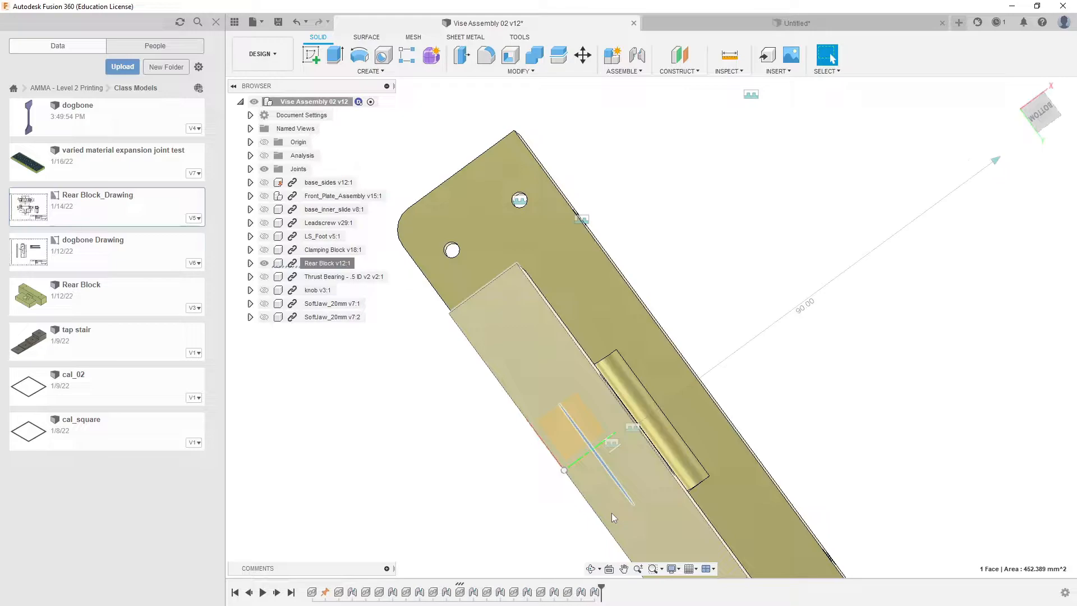
Step: Unisolate the Rear Block to bring back the whole assembly, and examine the underside between the rear block and front plate
{"action": "scroll", "coordinate": [620, 341], "scroll_direction": "down", "scroll_amount": 5}
{"action": "middle_click_drag", "start_coordinate": [646, 290], "coordinate": [632, 255], "text": "shift"}
{"action": "middle_click_drag", "start_coordinate": [631, 255], "coordinate": [609, 246], "text": "shift"}
{"action": "mouse_move", "coordinate": [561, 280]}
{"action": "middle_mouse_down", "text": "shift"}
{"action": "mouse_move", "coordinate": [543, 297]}
{"action": "mouse_move", "coordinate": [483, 298]}
{"action": "middle_mouse_up", "text": "shift"}
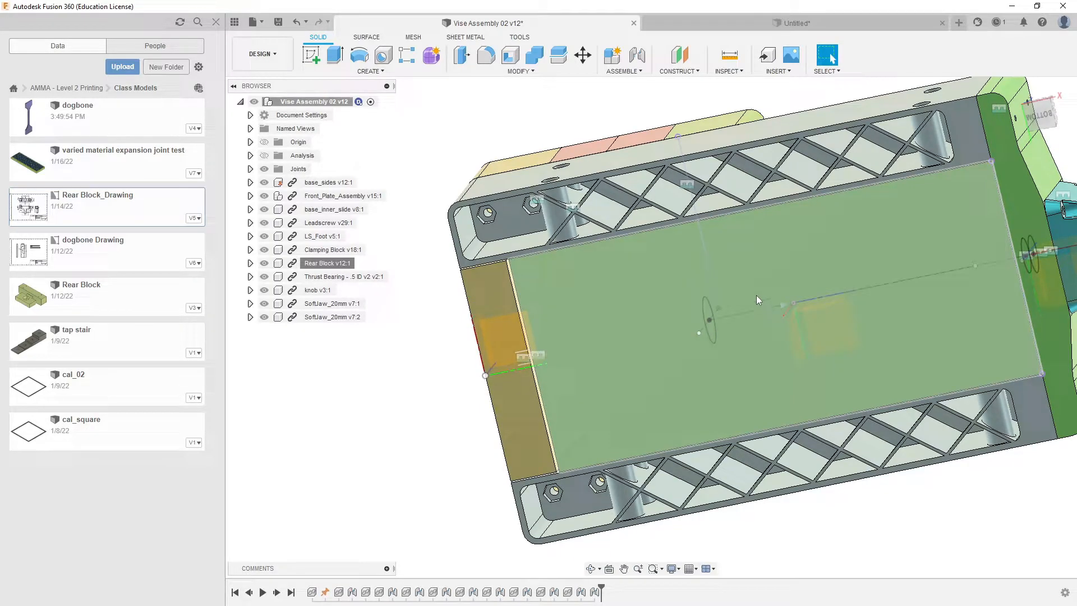
{"action": "middle_click_drag", "start_coordinate": [736, 330], "coordinate": [683, 367], "text": "shift"}
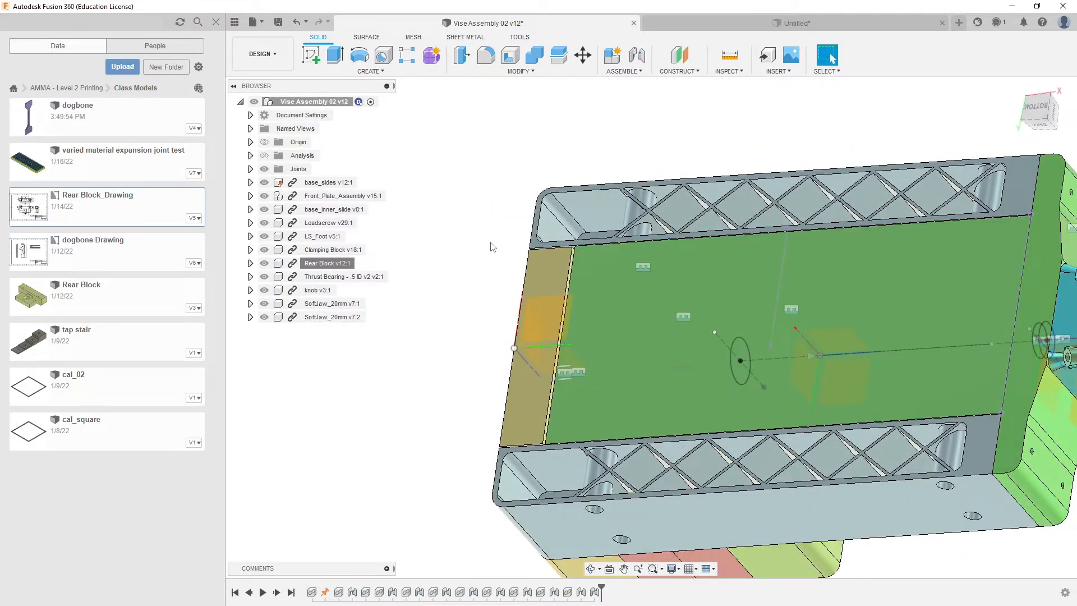
{"action": "middle_click_drag", "start_coordinate": [493, 243], "coordinate": [432, 223]}
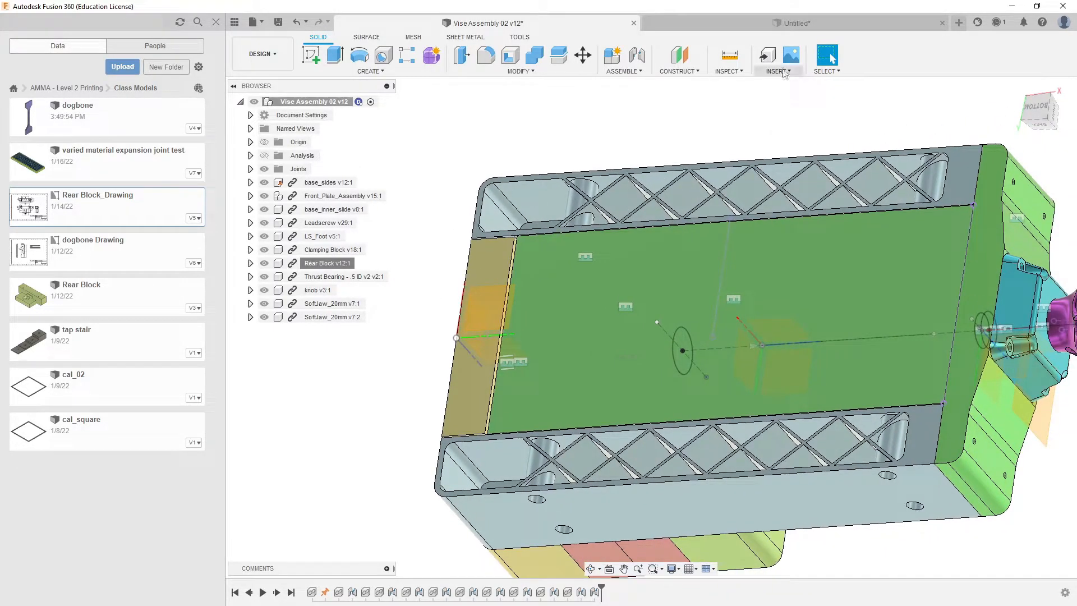
Step: Measure the distance between the front plate's inner face and the Rear Block's inner face
{"action": "left_click", "coordinate": [728, 56]}
{"action": "middle_click_drag", "start_coordinate": [793, 234], "coordinate": [683, 291], "text": "shift"}
{"action": "scroll", "coordinate": [839, 188], "scroll_direction": "up", "scroll_amount": 4}
{"action": "scroll", "coordinate": [839, 188], "scroll_direction": "up", "scroll_amount": 3}
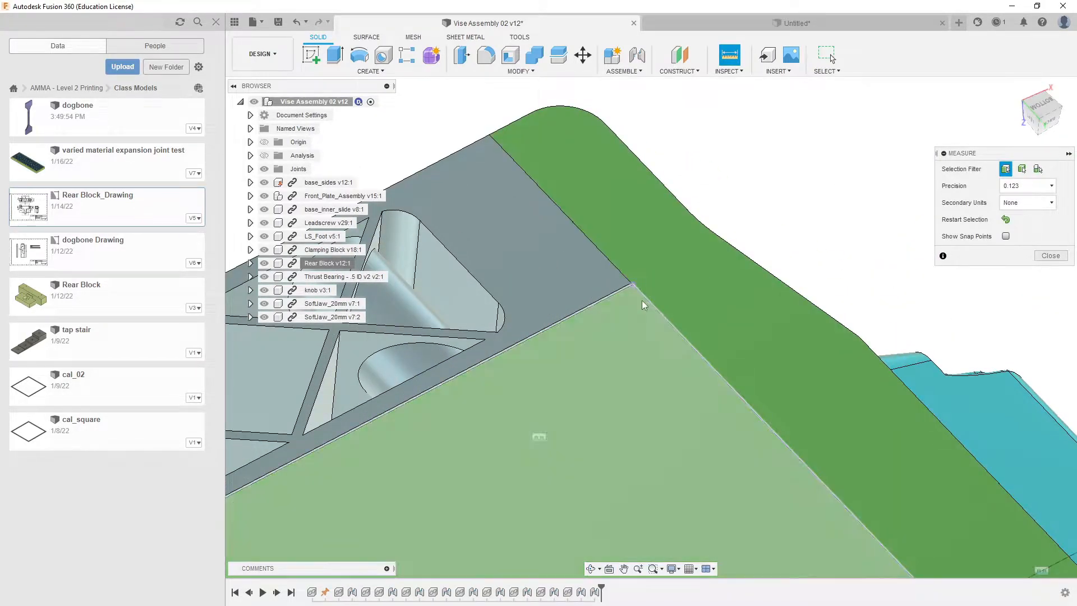
{"action": "scroll", "coordinate": [645, 302], "scroll_direction": "up", "scroll_amount": 5}
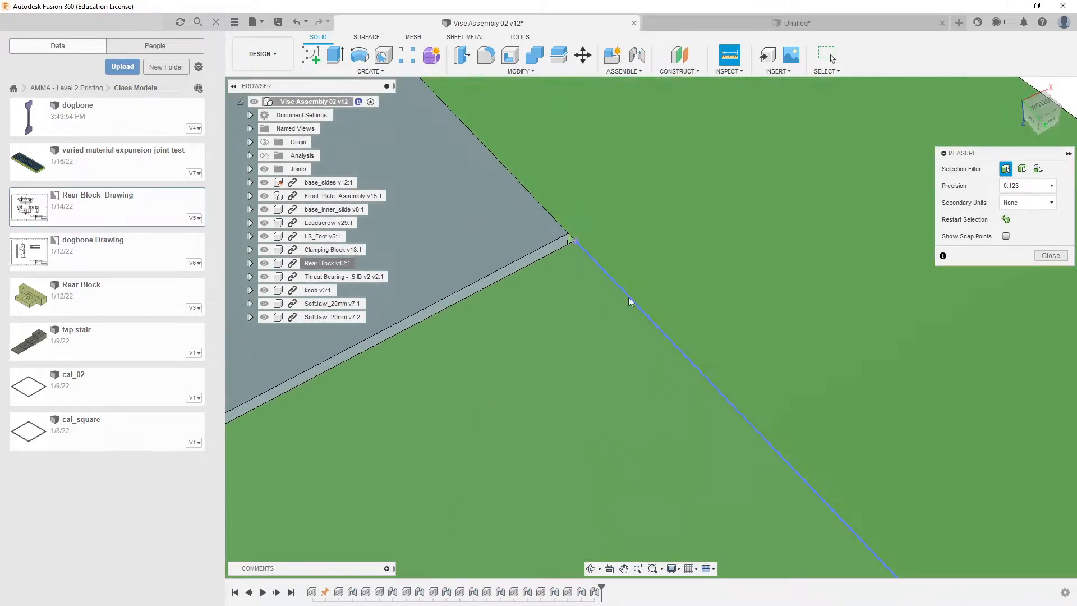
{"action": "scroll", "coordinate": [589, 225], "scroll_direction": "up", "scroll_amount": 3}
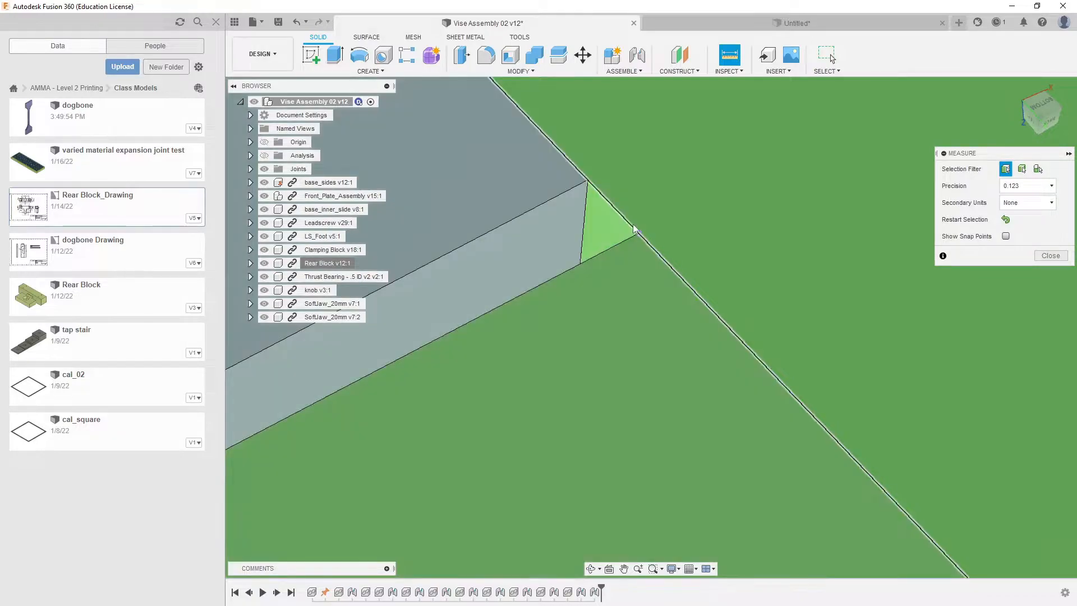
{"action": "scroll", "coordinate": [656, 285], "scroll_direction": "up", "scroll_amount": 3}
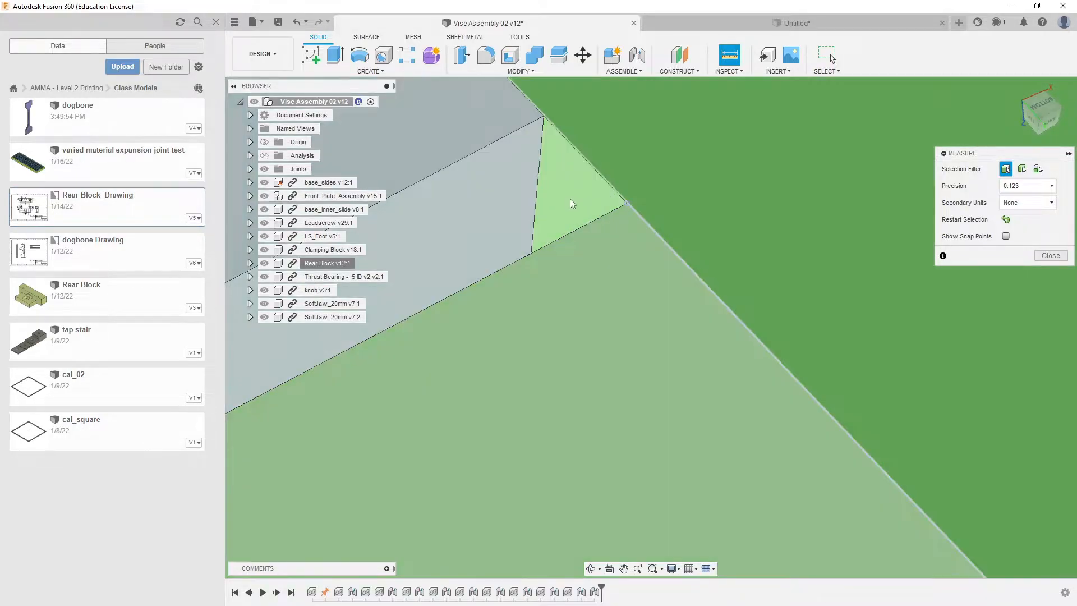
{"action": "left_click", "coordinate": [587, 196]}
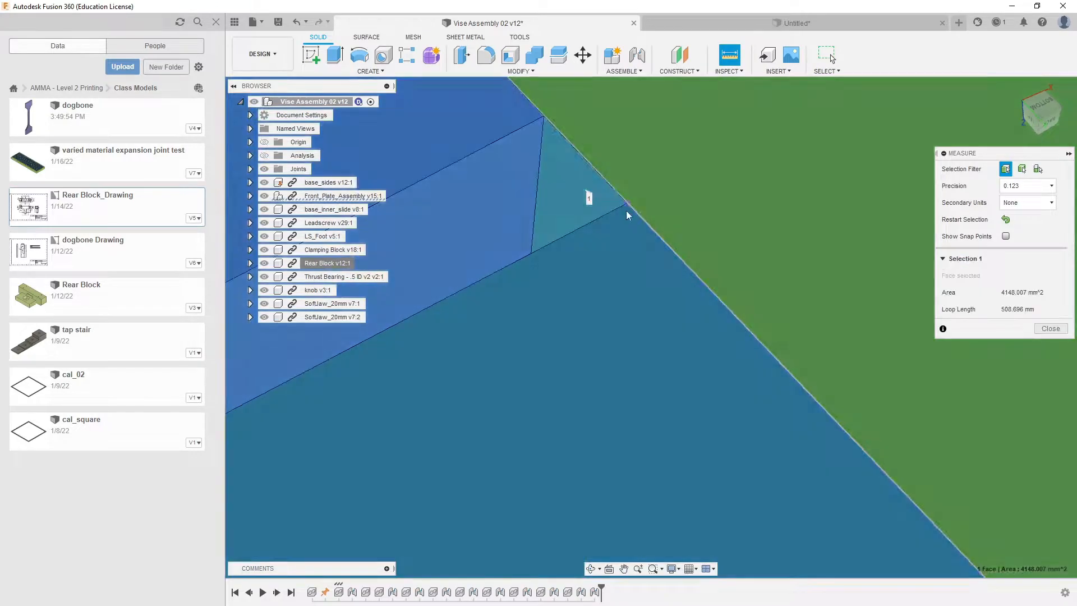
{"action": "scroll", "coordinate": [783, 170], "scroll_direction": "down", "scroll_amount": 10}
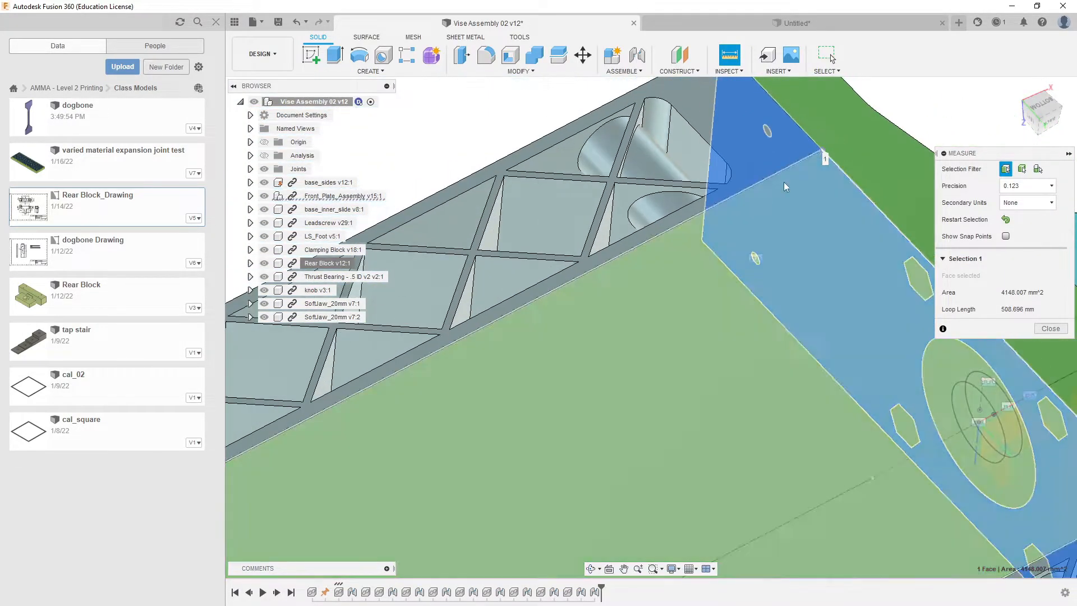
{"action": "scroll", "coordinate": [798, 171], "scroll_direction": "down", "scroll_amount": 5}
{"action": "middle_click_drag", "start_coordinate": [567, 277], "coordinate": [527, 227]}
{"action": "scroll", "coordinate": [528, 228], "scroll_direction": "up", "scroll_amount": 5}
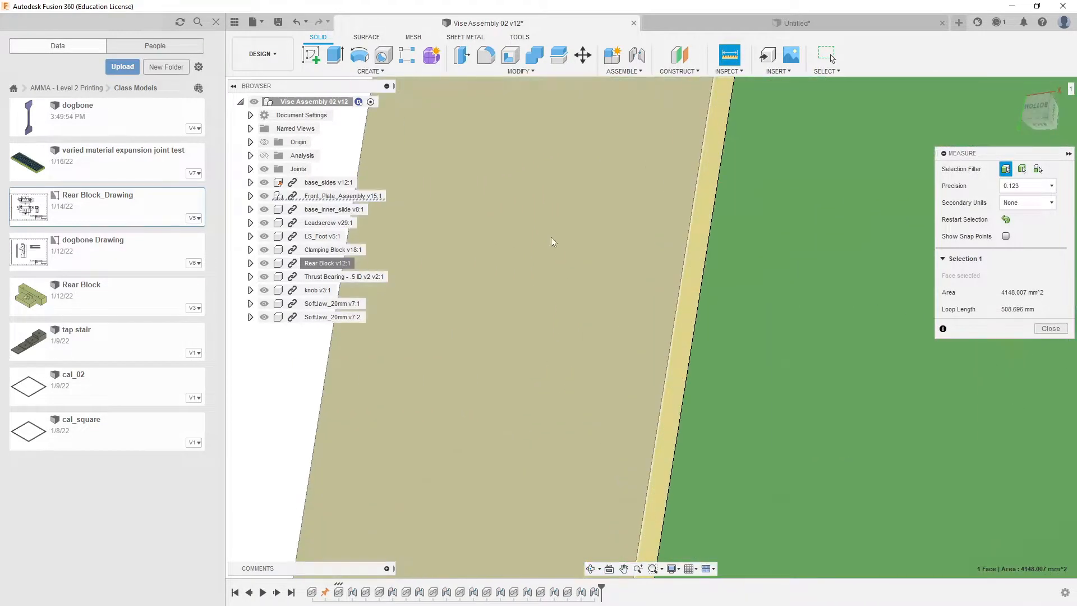
{"action": "left_click", "coordinate": [698, 224]}
{"action": "scroll", "coordinate": [537, 276], "scroll_direction": "down", "scroll_amount": 6}
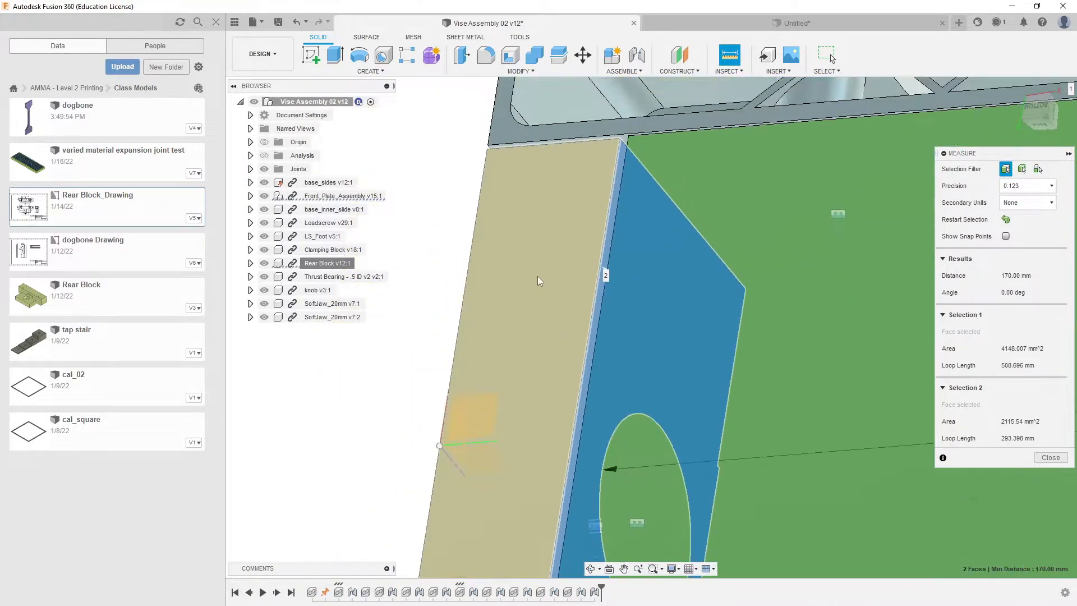
Step: Examine the measured span along the underside of the inner slide, from the Rear Block to the front plate
{"action": "scroll", "coordinate": [638, 286], "scroll_direction": "down", "scroll_amount": 3}
{"action": "mouse_move", "coordinate": [539, 280]}
{"action": "middle_mouse_down", "text": "shift"}
{"action": "mouse_move", "coordinate": [571, 308]}
{"action": "mouse_move", "coordinate": [600, 269]}
{"action": "mouse_move", "coordinate": [557, 272]}
{"action": "middle_mouse_up", "text": "shift"}
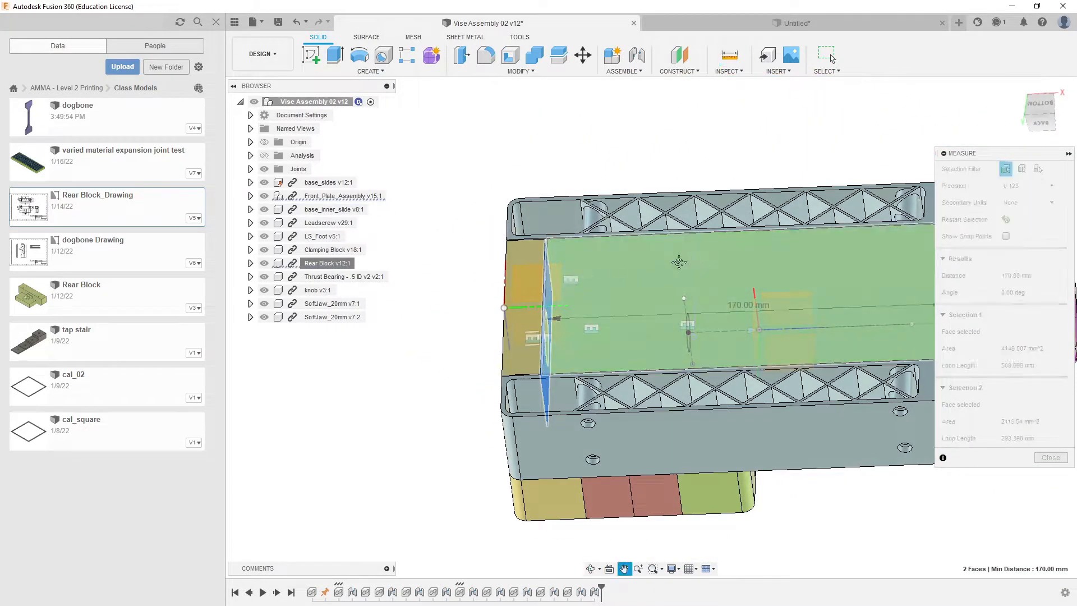
{"action": "middle_click_drag", "start_coordinate": [680, 262], "coordinate": [653, 268]}
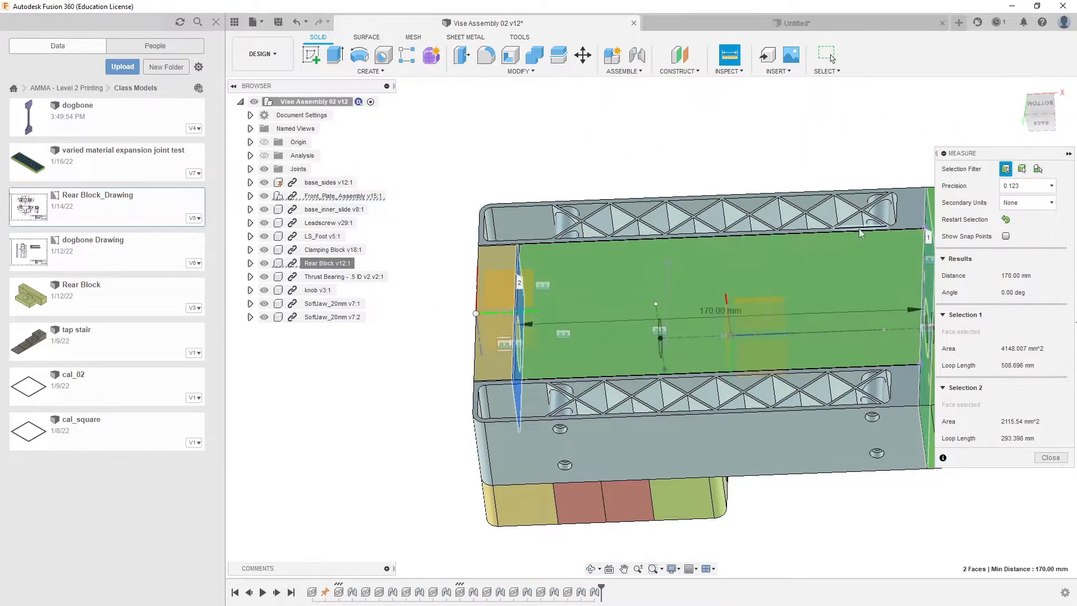
{"action": "middle_click_drag", "start_coordinate": [809, 245], "coordinate": [762, 232]}
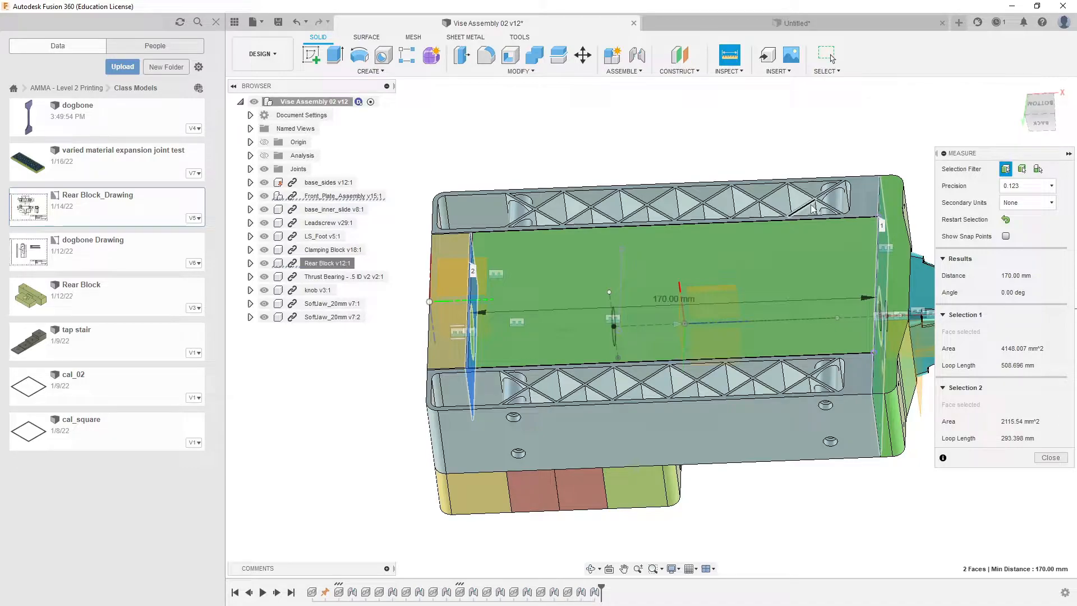
{"action": "middle_click_drag", "start_coordinate": [686, 248], "coordinate": [639, 254]}
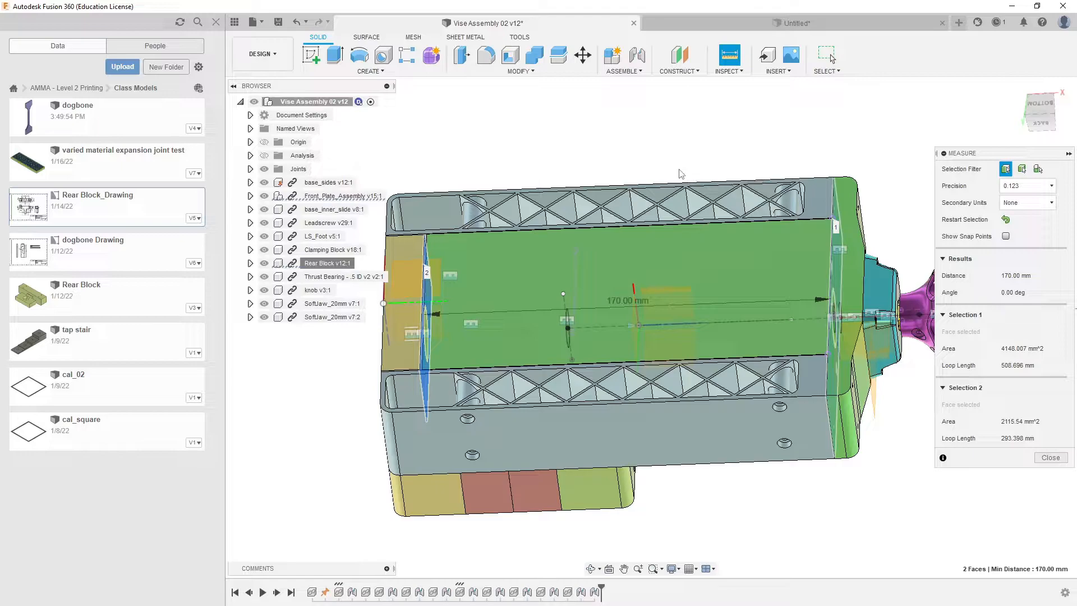
{"action": "middle_click_drag", "start_coordinate": [579, 240], "coordinate": [608, 275]}
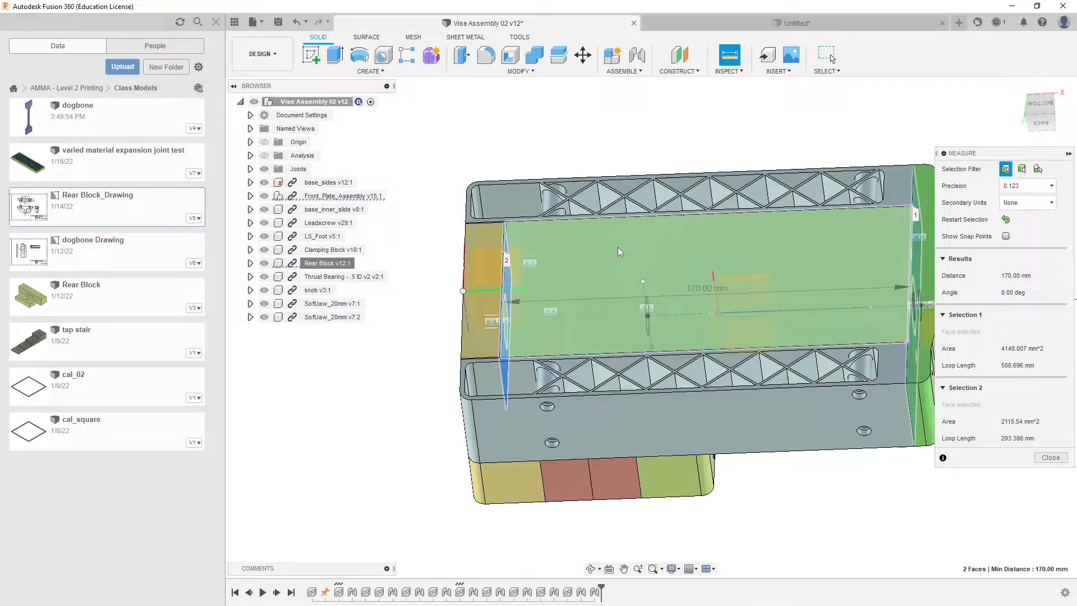
{"action": "scroll", "coordinate": [617, 255], "scroll_direction": "up", "scroll_amount": 2}
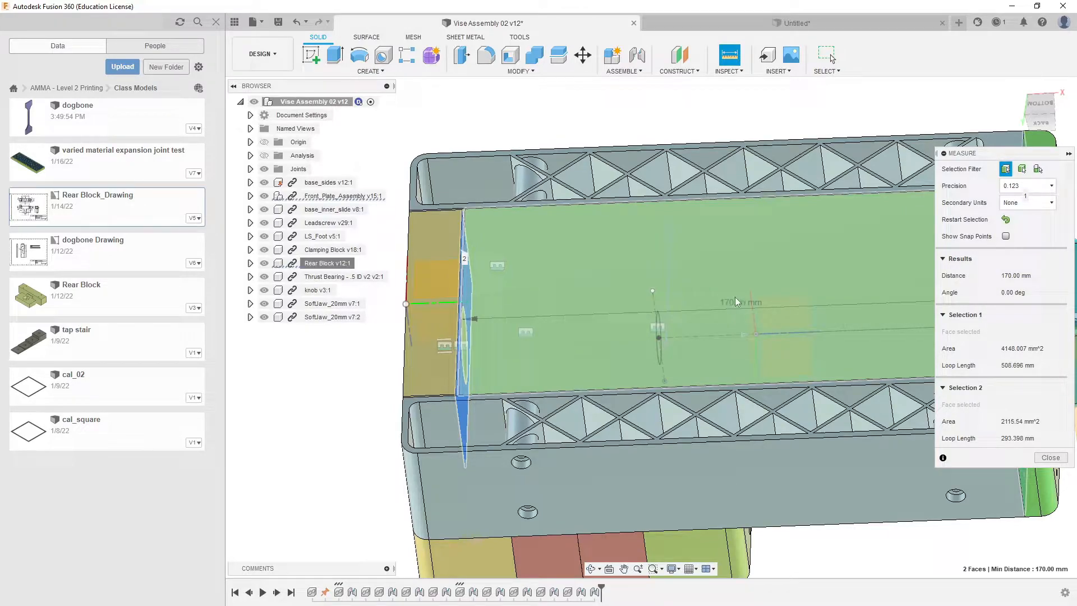
{"action": "middle_click_drag", "start_coordinate": [743, 334], "coordinate": [688, 291]}
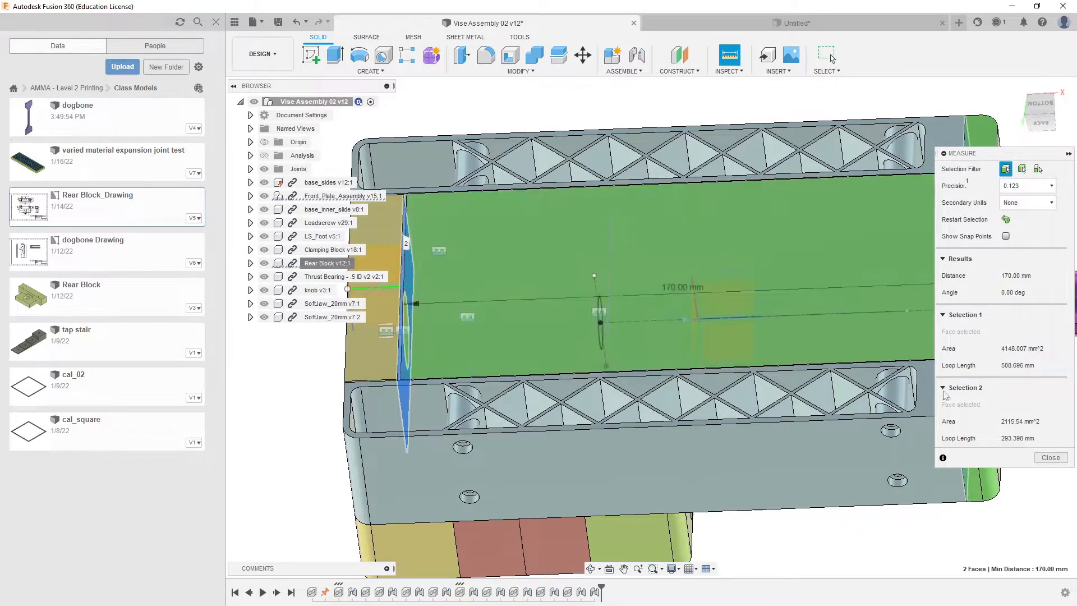
Step: In the untitled design, extrude the 75 × 35 mm rectangle 170 mm as a new body
{"action": "left_click", "coordinate": [771, 23]}
{"action": "left_click", "coordinate": [704, 304]}
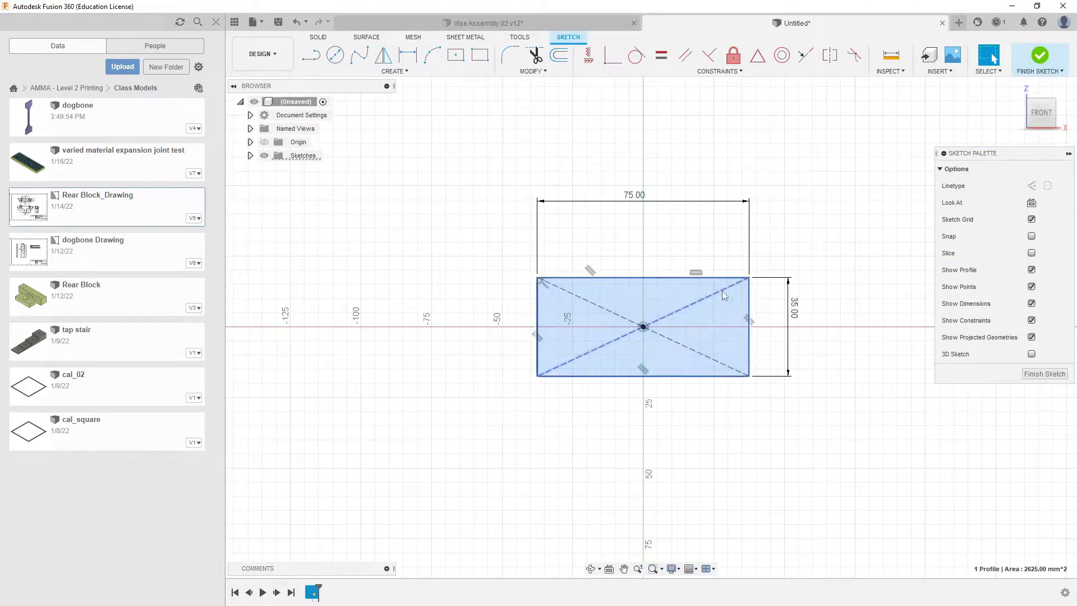
{"action": "key", "text": "e"}
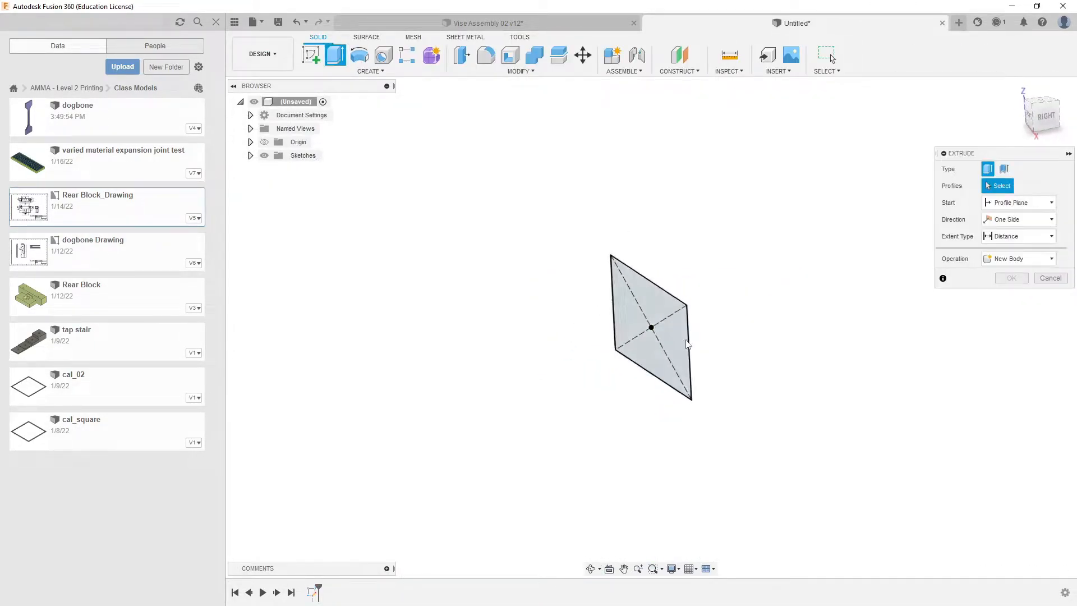
{"action": "left_click_drag", "start_coordinate": [676, 338], "coordinate": [899, 258]}
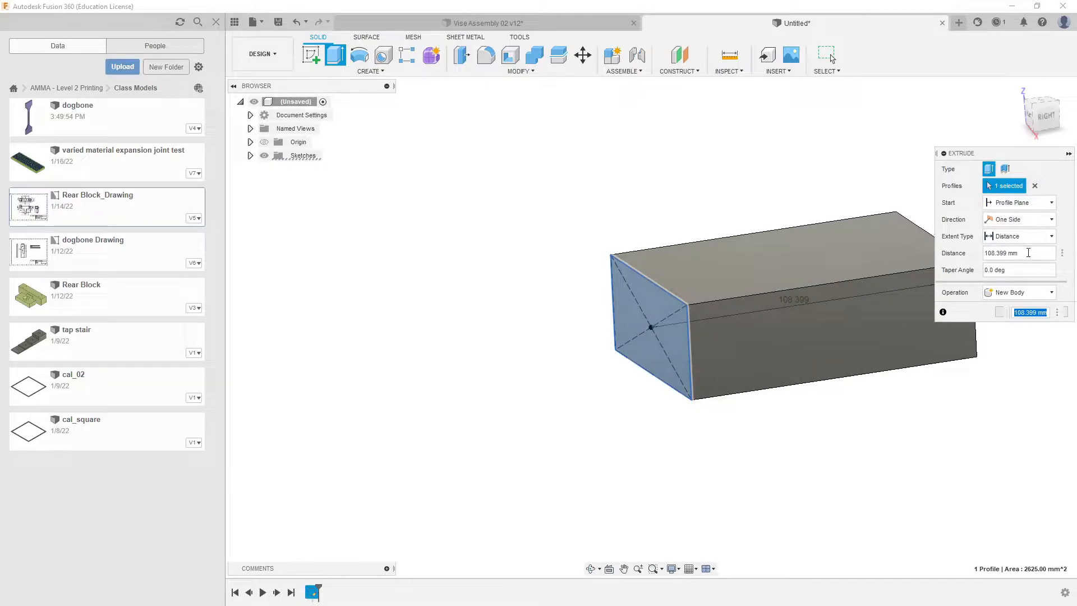
{"action": "type", "text": "170"}
{"action": "key", "text": "Return"}
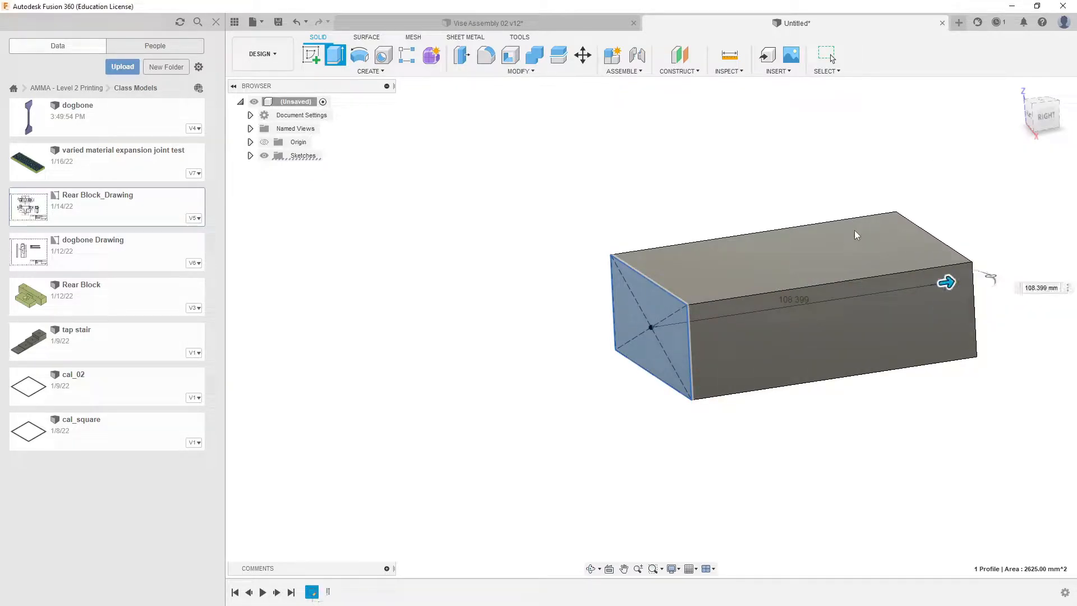
{"action": "scroll", "coordinate": [589, 269], "scroll_direction": "down", "scroll_amount": 3}
{"action": "middle_click_drag", "start_coordinate": [484, 310], "coordinate": [532, 344], "text": "shift"}
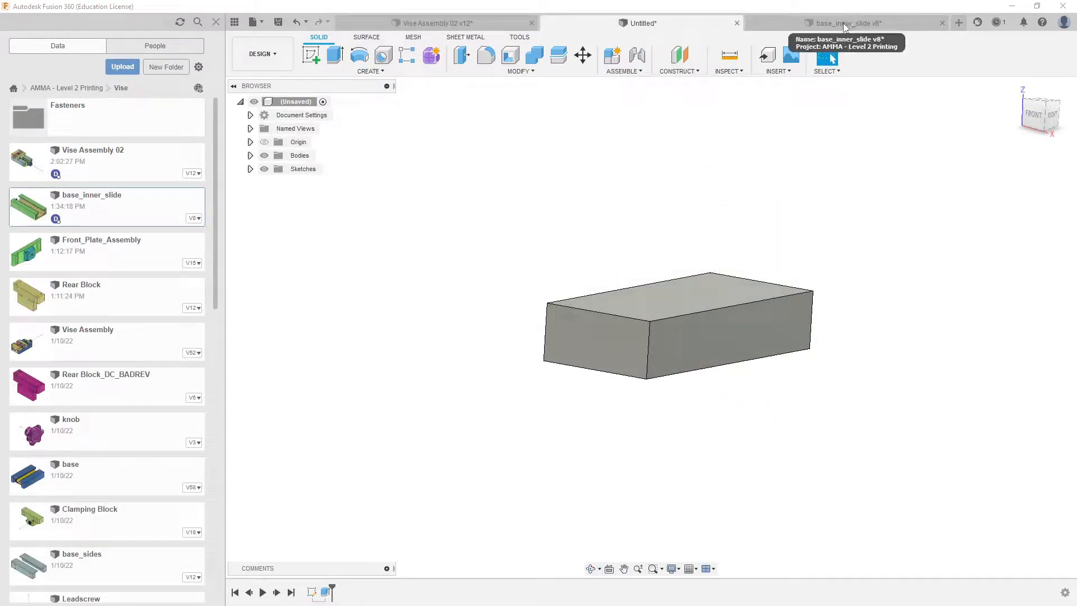
Step: Compare the base_inner_slide design's channel and end profile with the inner slide's place in the vise assembly
{"action": "left_click", "coordinate": [846, 24]}
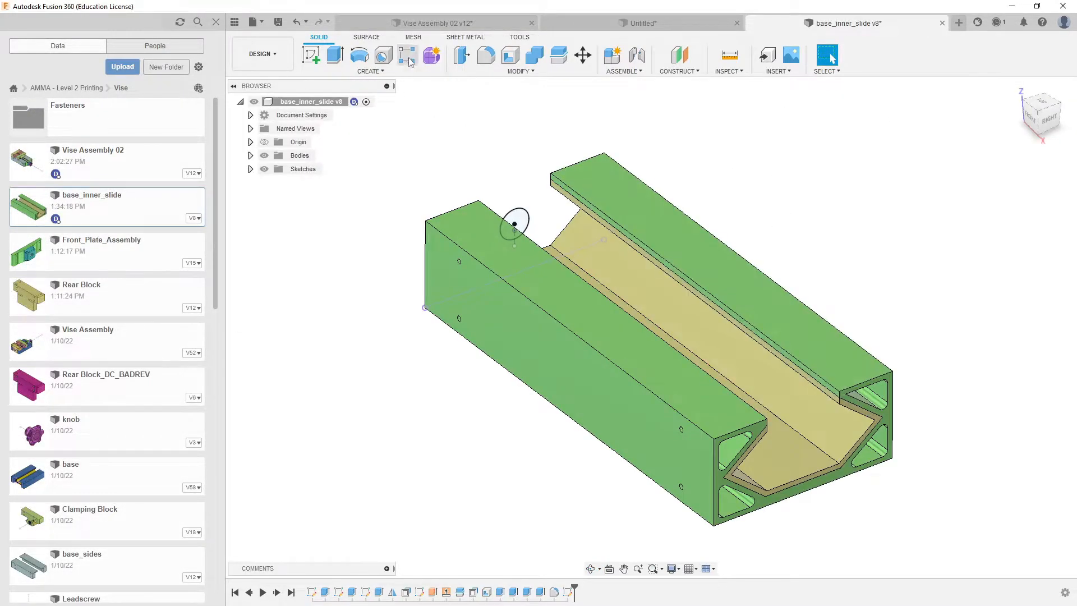
{"action": "left_click", "coordinate": [452, 23]}
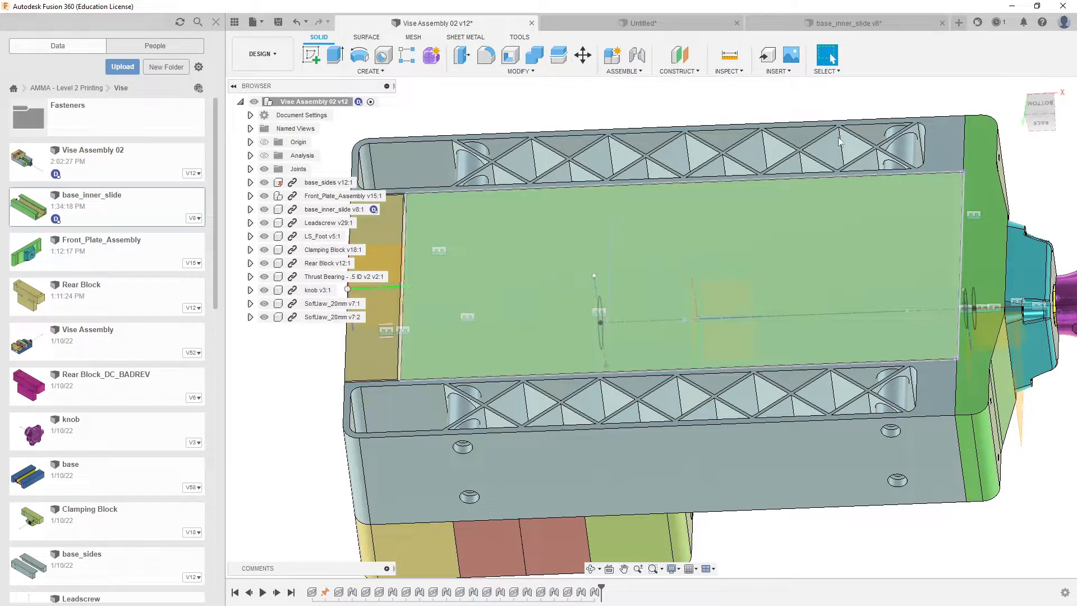
{"action": "left_click", "coordinate": [847, 23]}
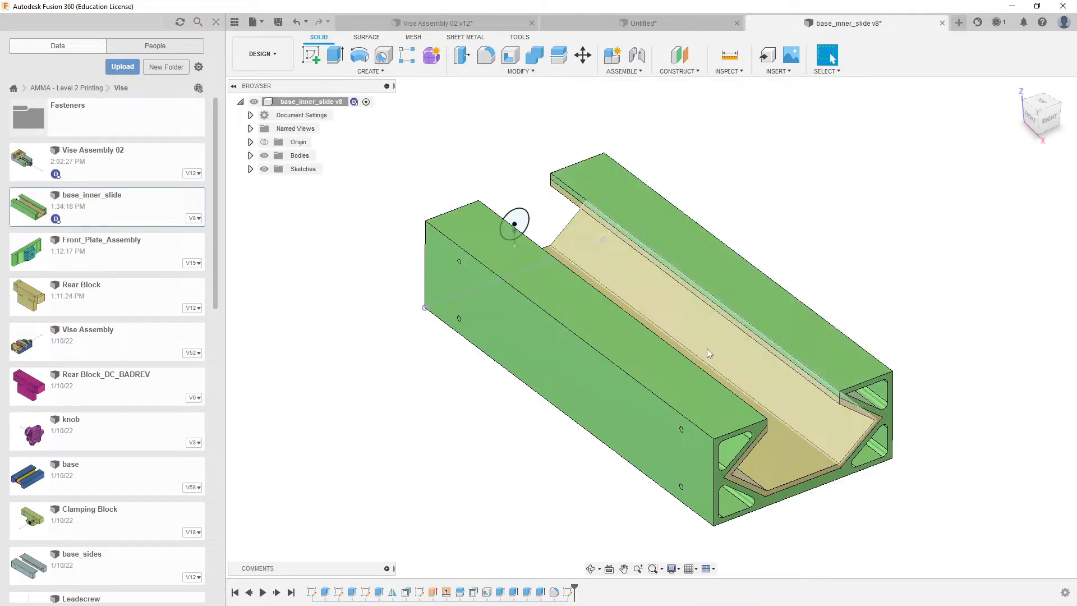
{"action": "middle_click_drag", "start_coordinate": [722, 346], "coordinate": [754, 313], "text": "shift"}
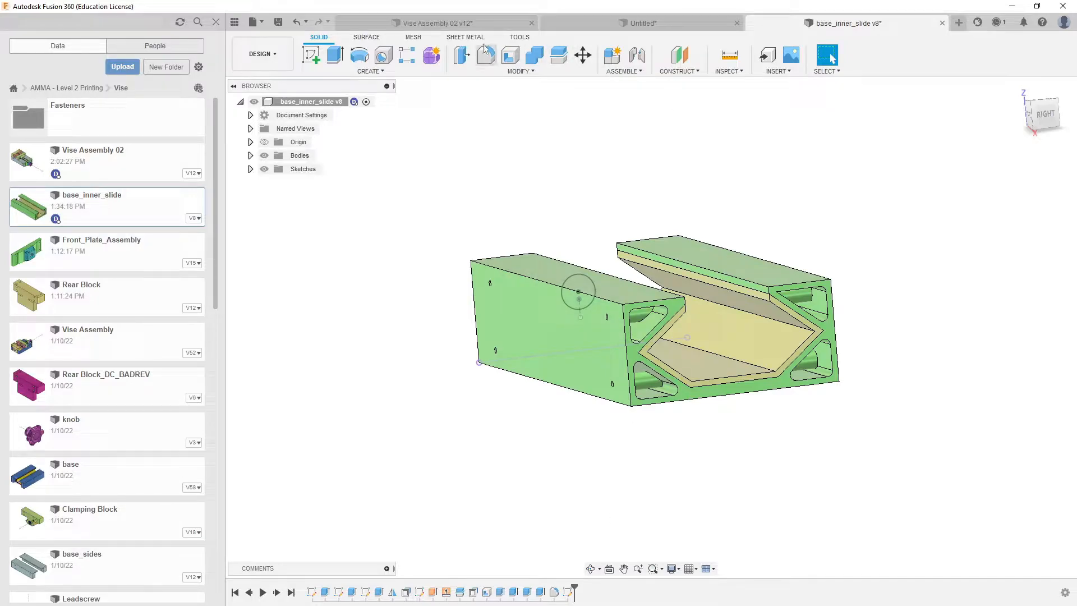
{"action": "left_click", "coordinate": [438, 23]}
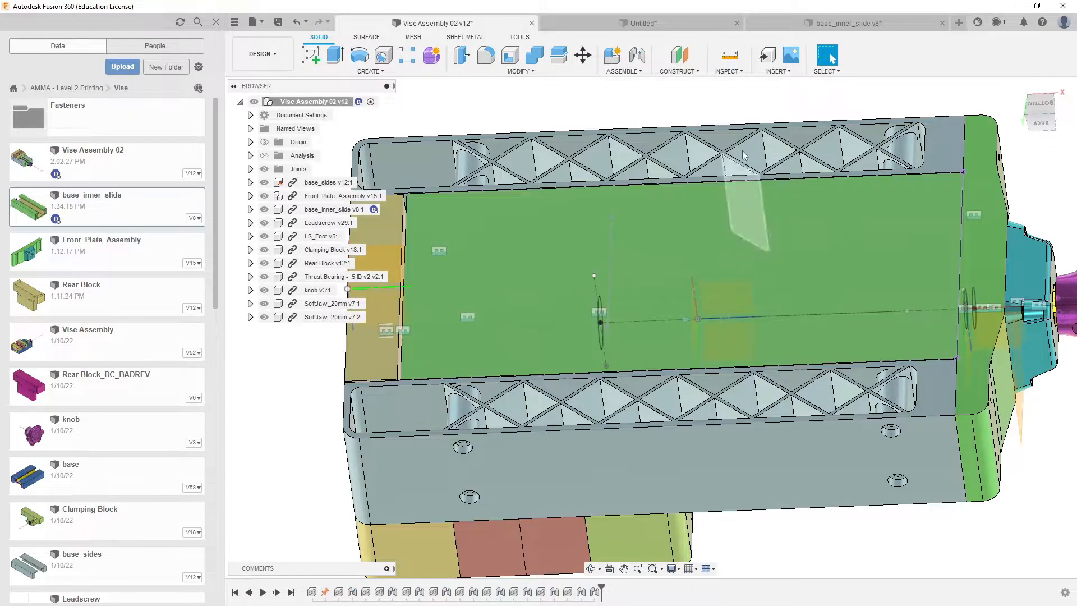
{"action": "left_click", "coordinate": [831, 23]}
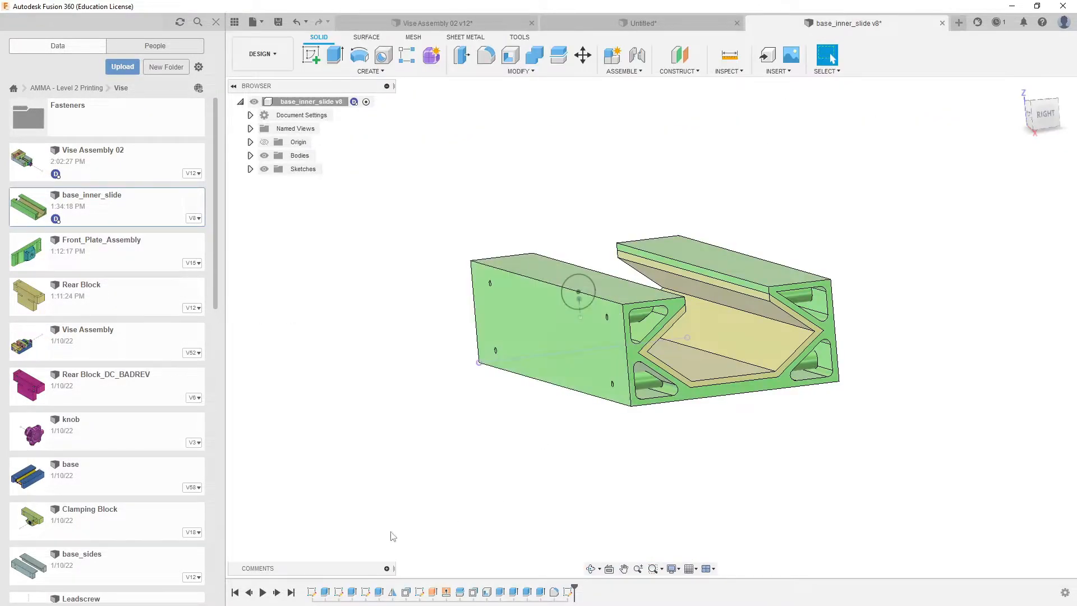
Step: Roll the base_inner_slide history back to its first sketch, then forward past Extrude1, and compare the block with the untitled design
{"action": "middle_click_drag", "start_coordinate": [657, 245], "coordinate": [668, 291]}
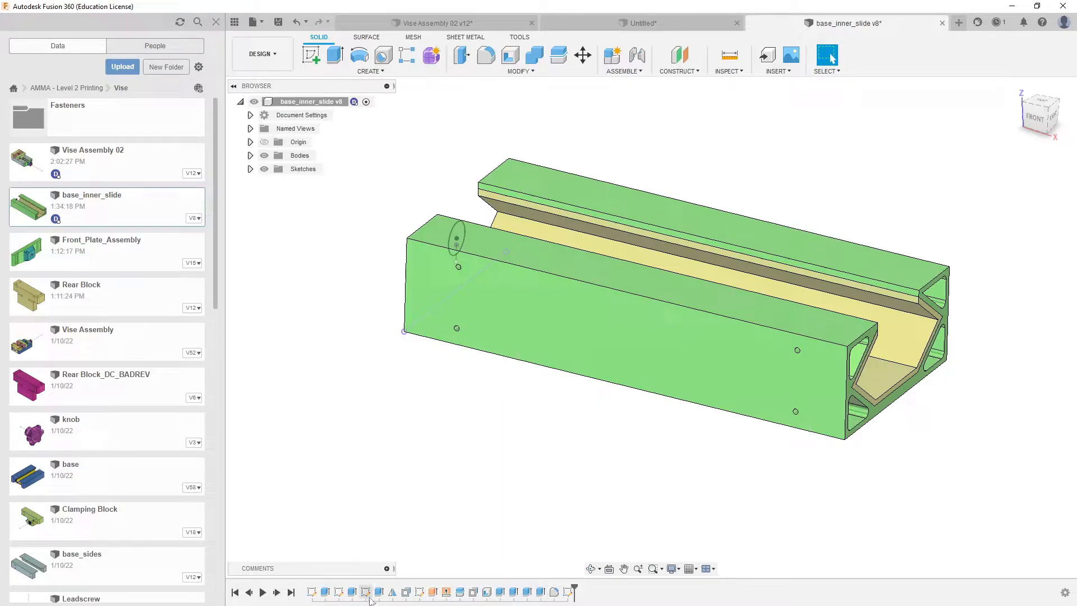
{"action": "middle_click_drag", "start_coordinate": [570, 482], "coordinate": [546, 464], "text": "shift"}
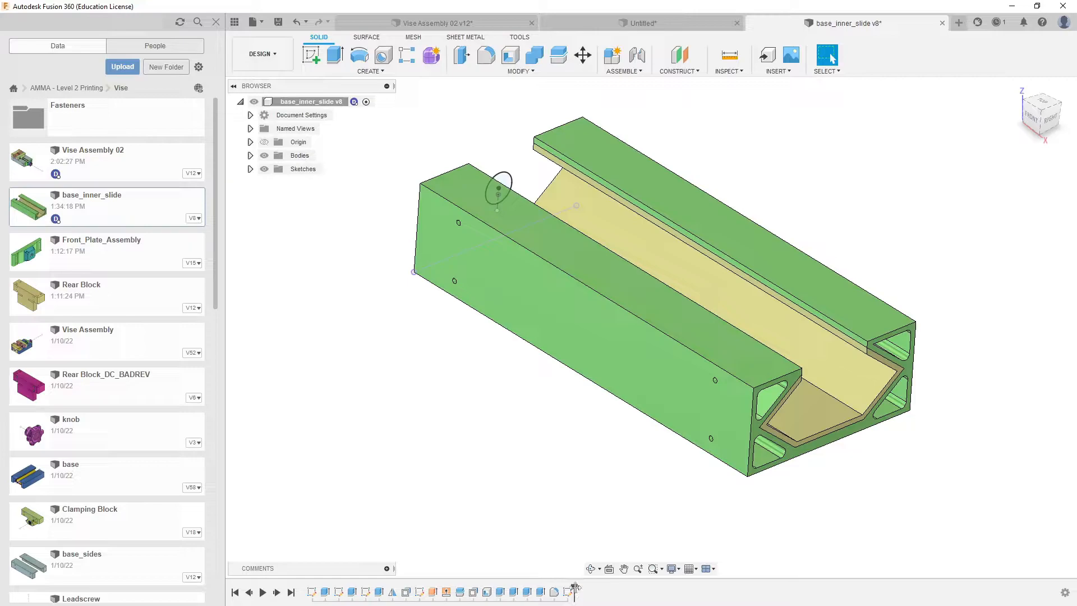
{"action": "mouse_move", "coordinate": [573, 589]}
{"action": "left_mouse_down"}
{"action": "mouse_move", "coordinate": [482, 571]}
{"action": "mouse_move", "coordinate": [269, 582]}
{"action": "left_mouse_up"}
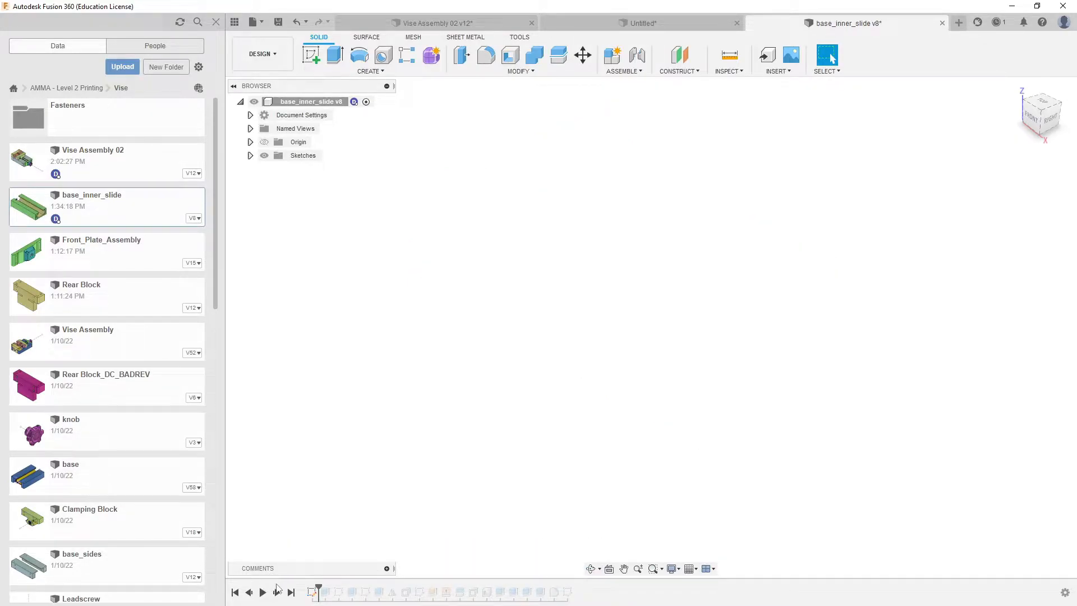
{"action": "left_click", "coordinate": [250, 156]}
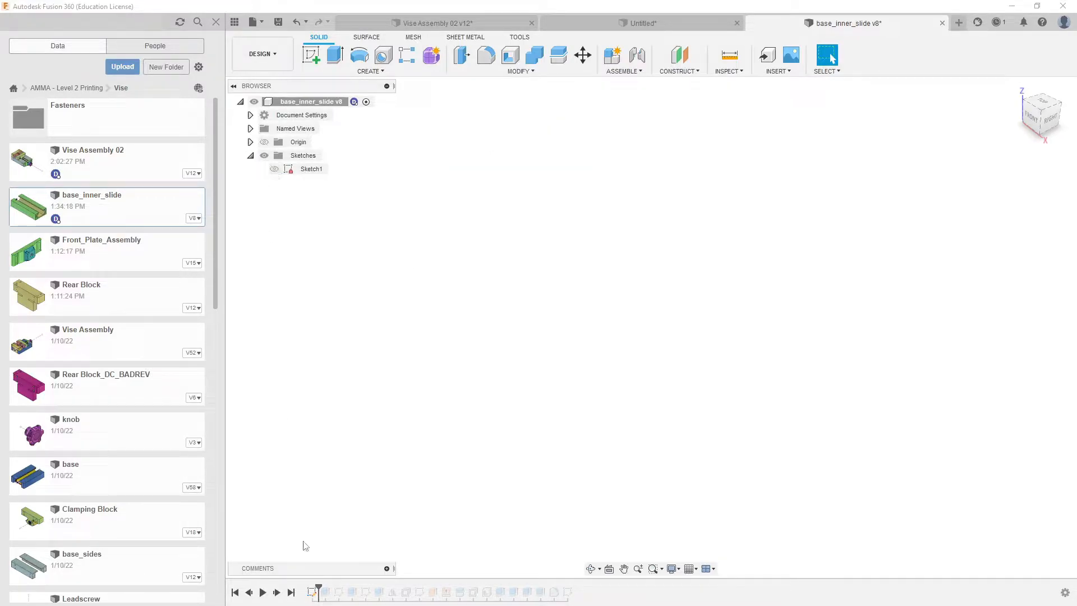
{"action": "left_click_drag", "start_coordinate": [320, 587], "coordinate": [332, 588]}
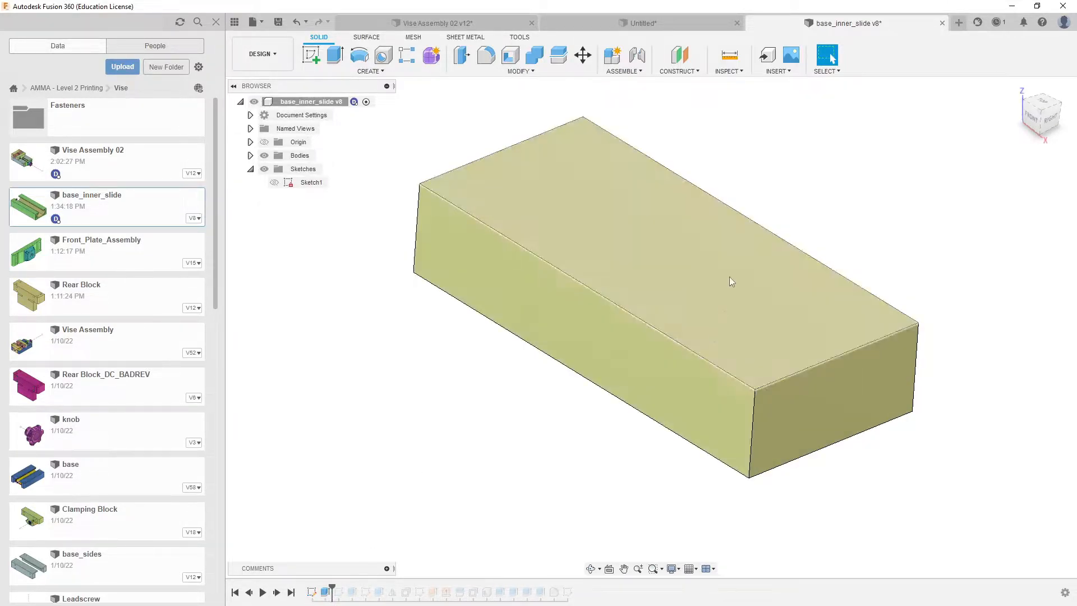
{"action": "left_click", "coordinate": [685, 26]}
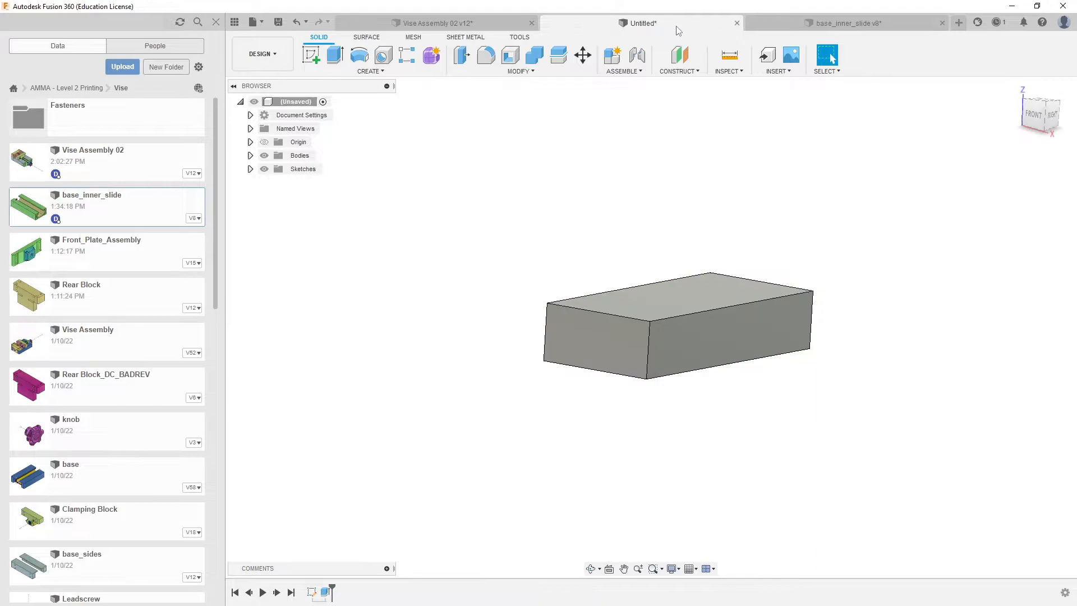
{"action": "left_click", "coordinate": [816, 26]}
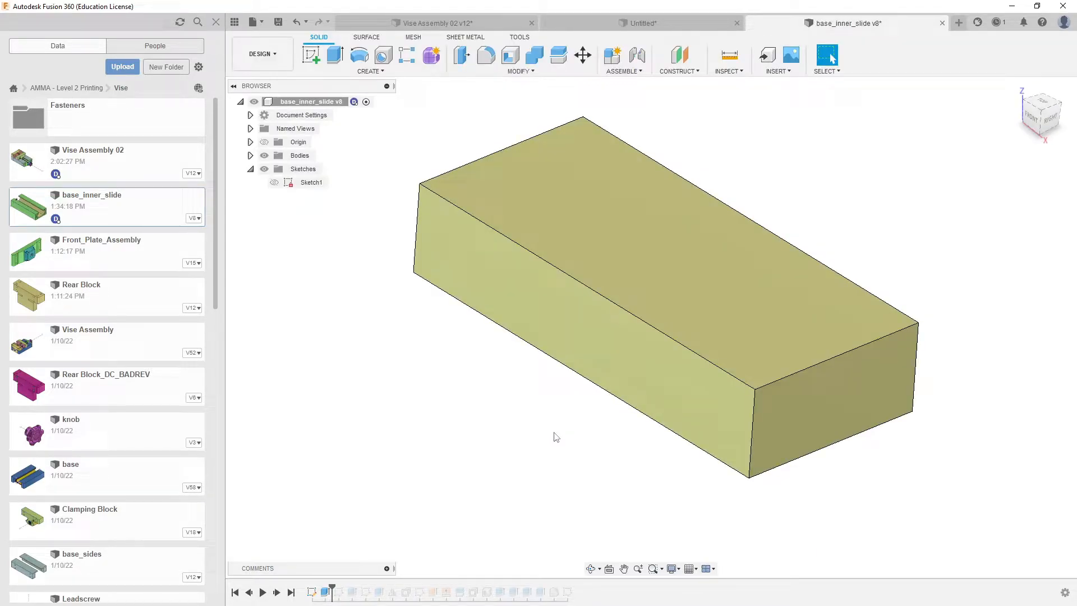
Step: Check the appearances used in the base_inner_slide design
{"action": "key", "text": "a"}
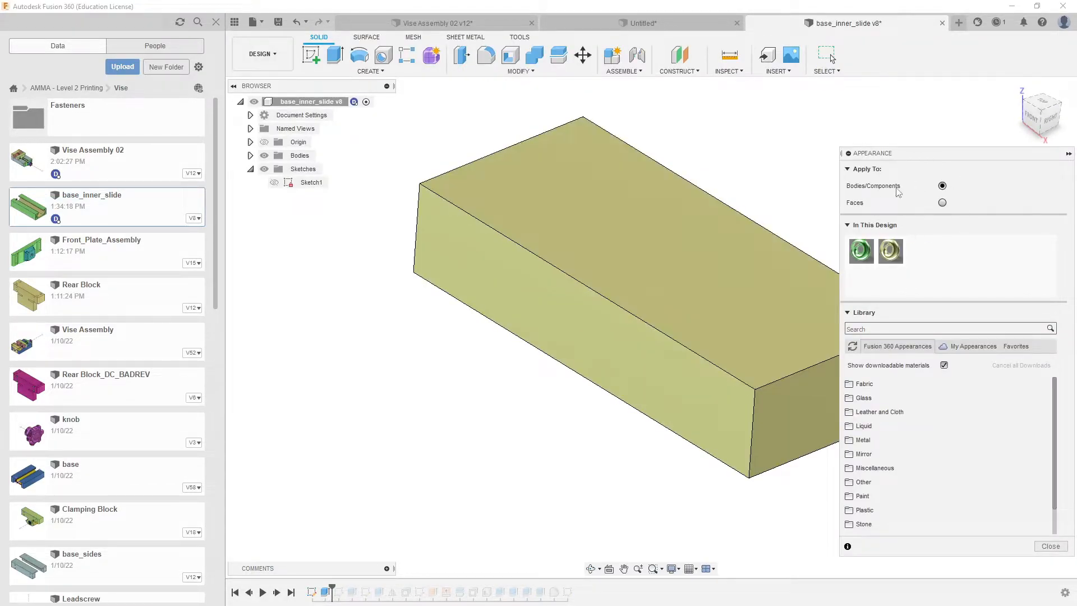
{"action": "left_click", "coordinate": [1047, 547]}
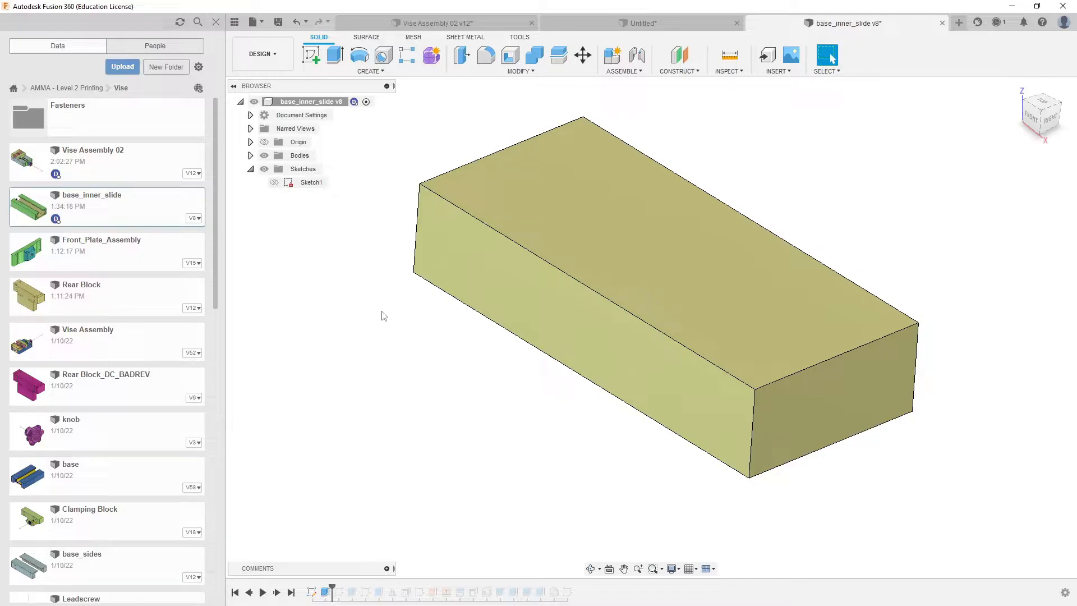
{"action": "middle_click_drag", "start_coordinate": [370, 478], "coordinate": [391, 474]}
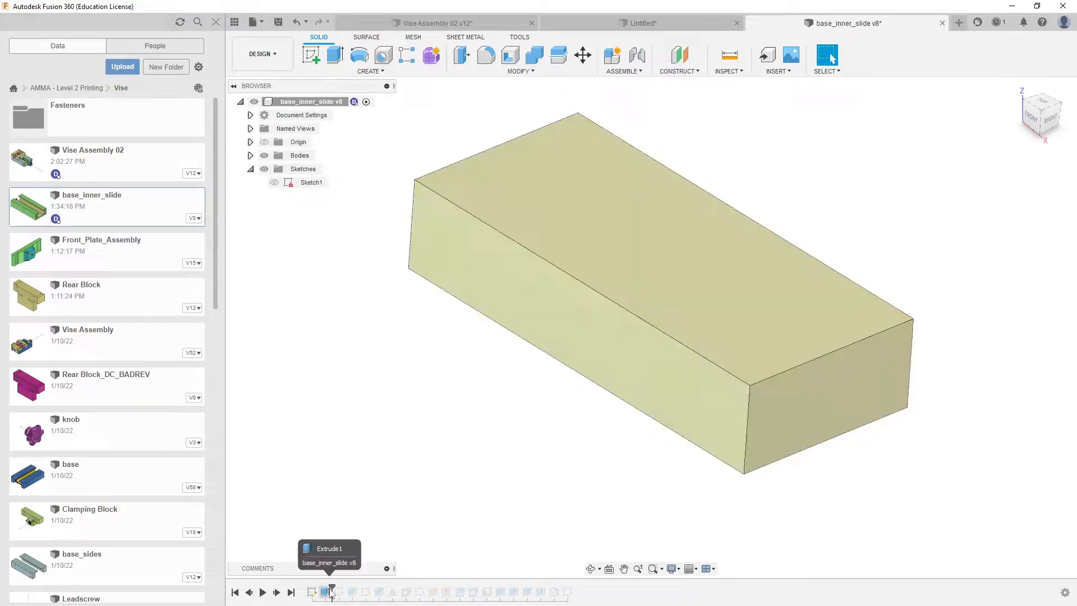
Step: Advance the history past Sketch2, show that sketch and examine the channel profile on the block's end face
{"action": "left_click_drag", "start_coordinate": [332, 587], "coordinate": [345, 590]}
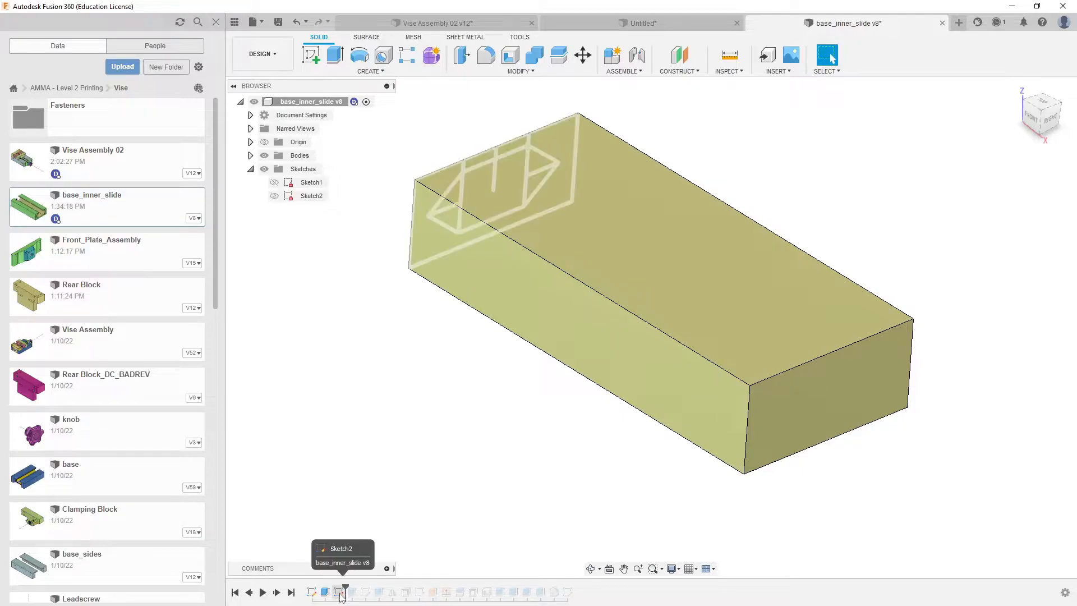
{"action": "left_click", "coordinate": [275, 196]}
{"action": "middle_click_drag", "start_coordinate": [368, 318], "coordinate": [486, 308], "text": "shift"}
{"action": "mouse_move", "coordinate": [514, 365]}
{"action": "middle_mouse_down", "text": "shift"}
{"action": "mouse_move", "coordinate": [577, 402]}
{"action": "mouse_move", "coordinate": [570, 410]}
{"action": "mouse_move", "coordinate": [589, 413]}
{"action": "middle_mouse_up", "text": "shift"}
{"action": "key", "text": "Escape"}
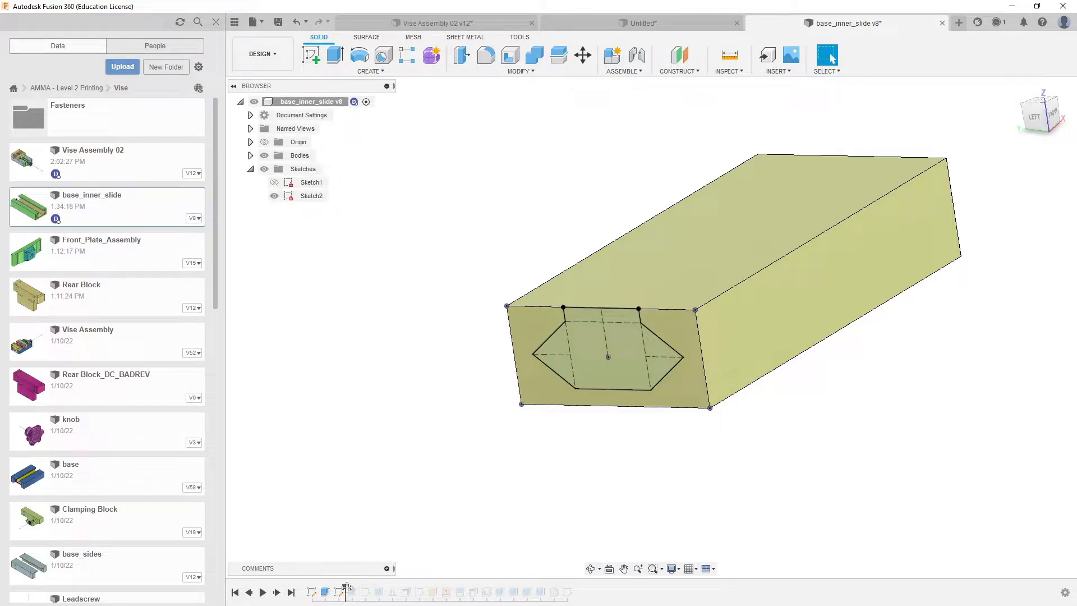
Step: Advance the history to just after the channel cut and examine the channel running along the block
{"action": "left_click_drag", "start_coordinate": [347, 590], "coordinate": [359, 588]}
{"action": "left_click", "coordinate": [590, 568]}
{"action": "left_click_drag", "start_coordinate": [630, 469], "coordinate": [561, 477]}
{"action": "key", "text": "Escape"}
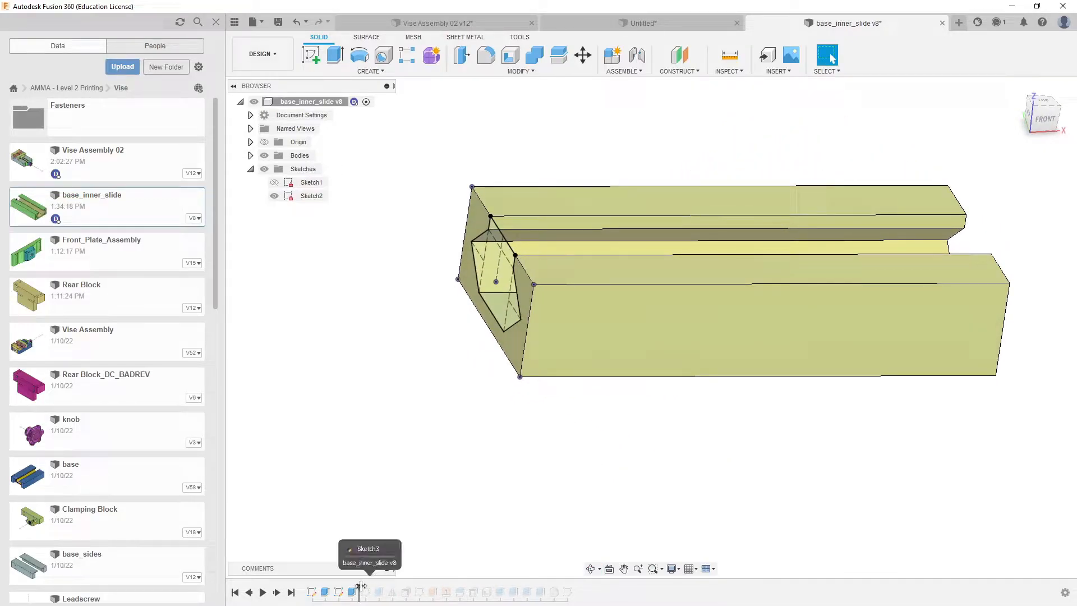
{"action": "left_click_drag", "start_coordinate": [361, 586], "coordinate": [365, 585]}
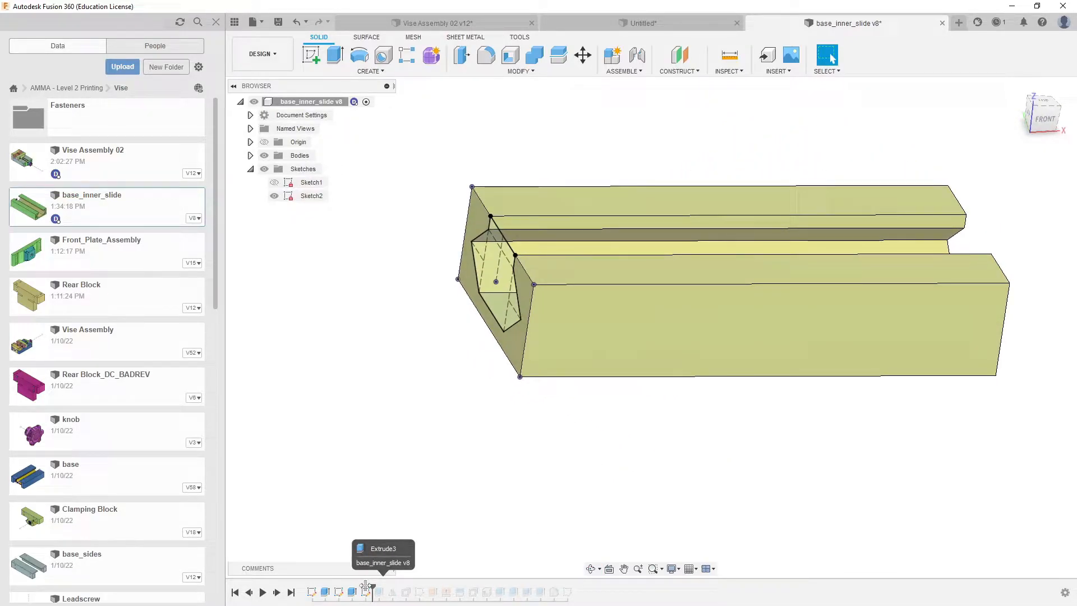
{"action": "left_click_drag", "start_coordinate": [365, 586], "coordinate": [358, 587]}
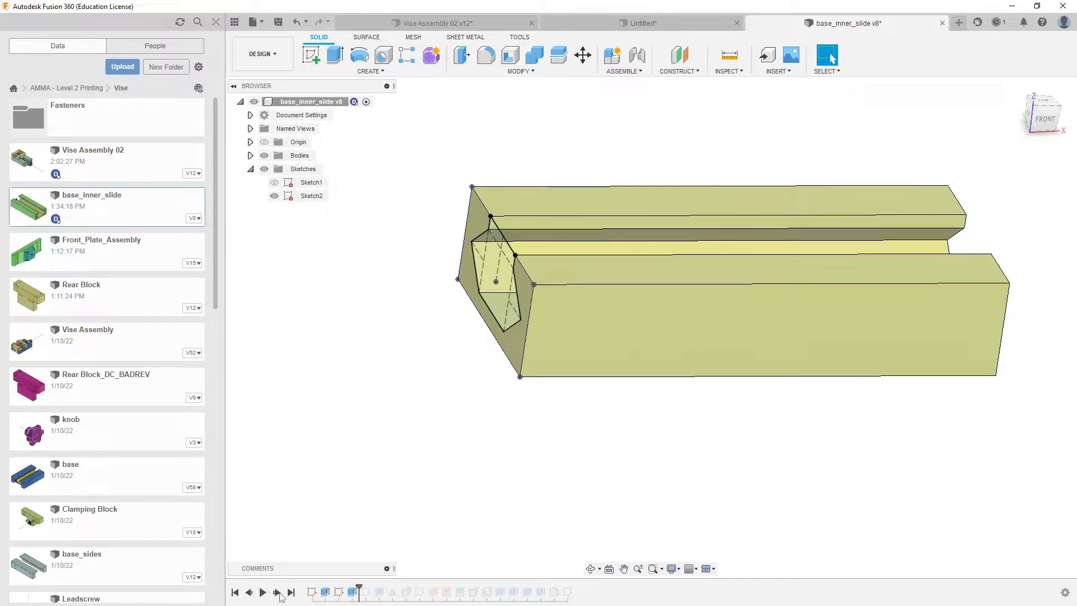
Step: Advance the history past Sketch3, hide Sketch2 and show Sketch3 on the block's long side face
{"action": "left_click", "coordinate": [277, 593]}
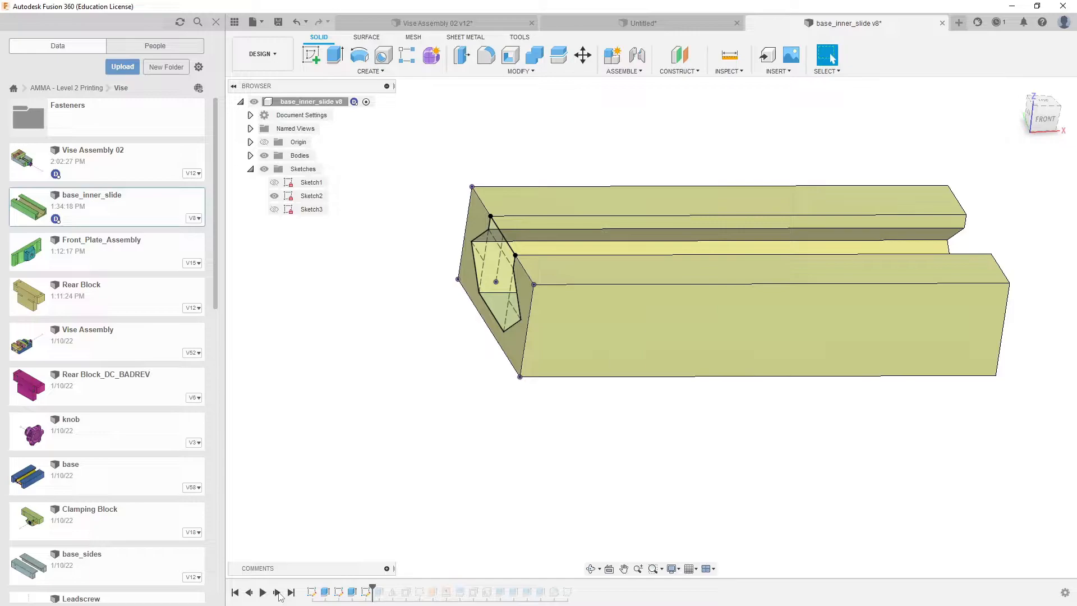
{"action": "middle_click_drag", "start_coordinate": [389, 476], "coordinate": [503, 452], "text": "shift"}
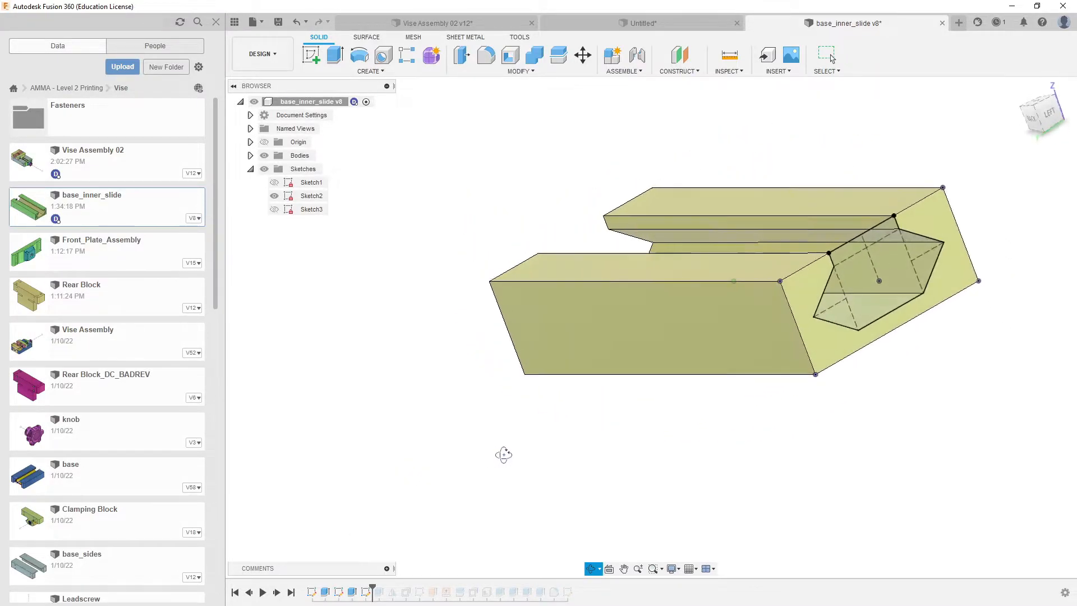
{"action": "left_click", "coordinate": [275, 196]}
{"action": "left_click", "coordinate": [275, 209]}
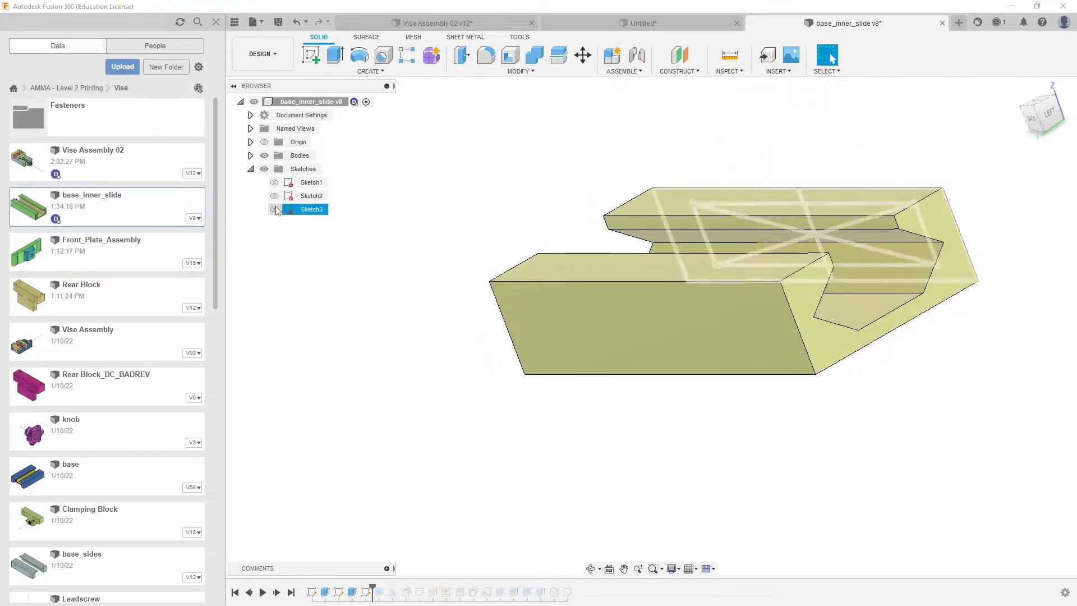
{"action": "middle_click_drag", "start_coordinate": [645, 410], "coordinate": [597, 314], "text": "shift"}
Step: Examine Sketch3's small corner circles and the centered construction rectangle that positions them on the side face
{"action": "scroll", "coordinate": [530, 245], "scroll_direction": "up", "scroll_amount": 5}
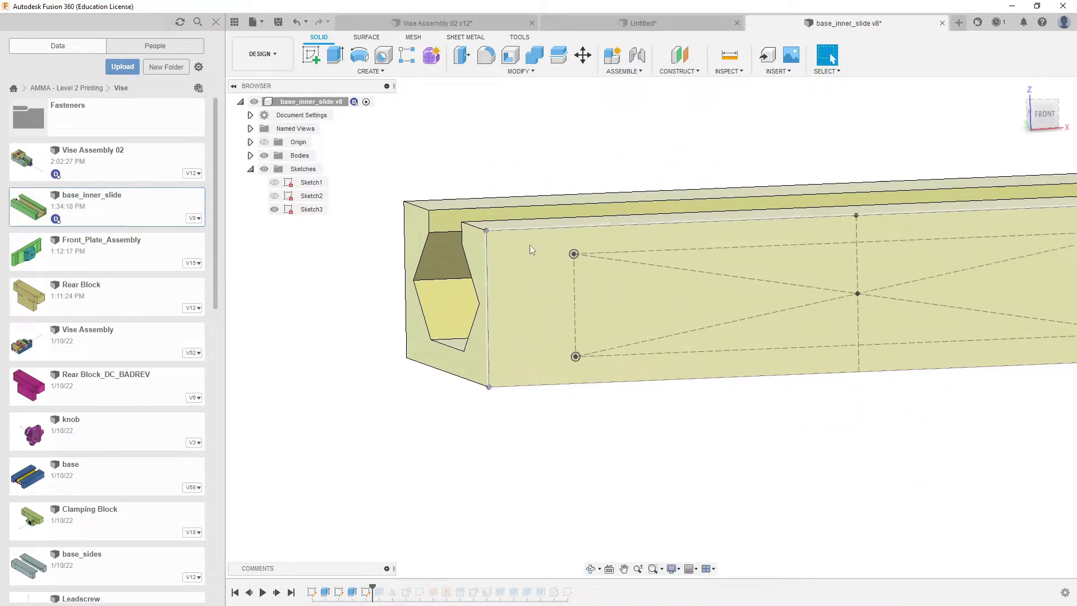
{"action": "scroll", "coordinate": [644, 316], "scroll_direction": "up", "scroll_amount": 4}
{"action": "scroll", "coordinate": [593, 310], "scroll_direction": "down", "scroll_amount": 5}
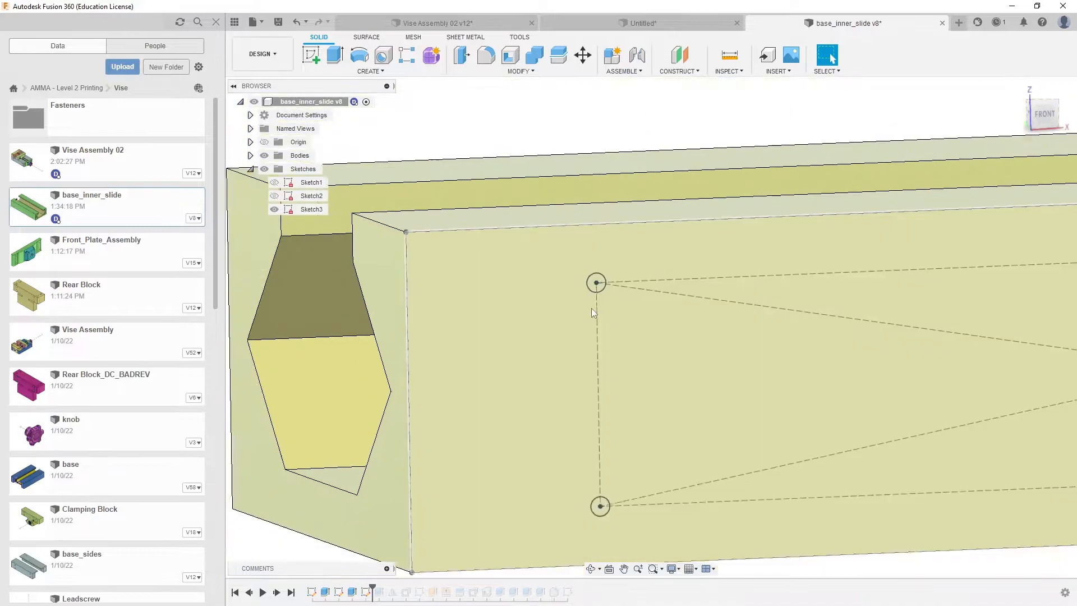
{"action": "scroll", "coordinate": [561, 320], "scroll_direction": "down", "scroll_amount": 3}
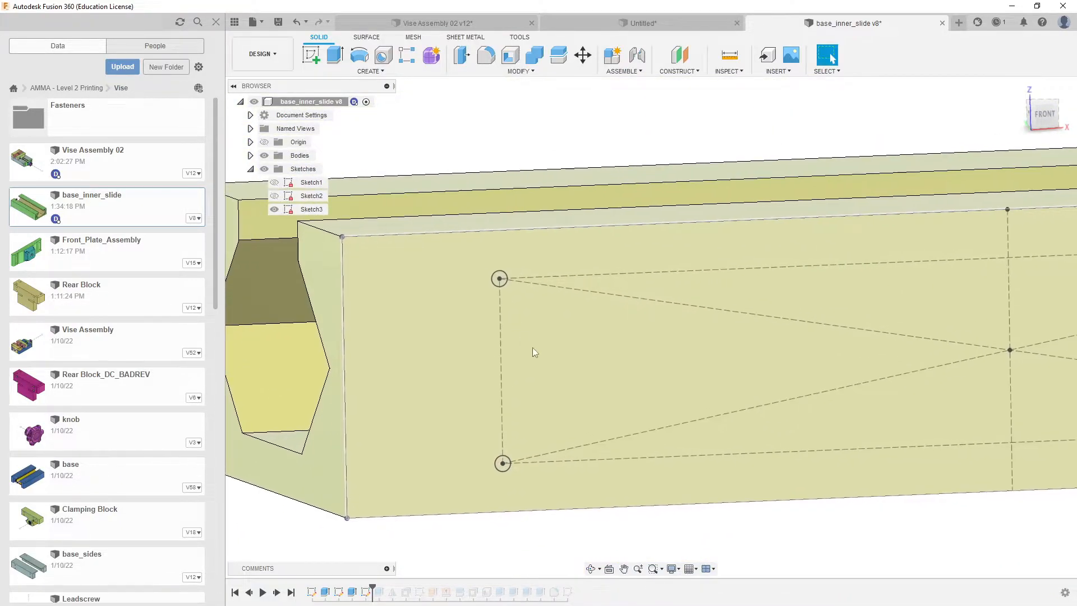
{"action": "left_click_drag", "start_coordinate": [574, 344], "coordinate": [489, 368]}
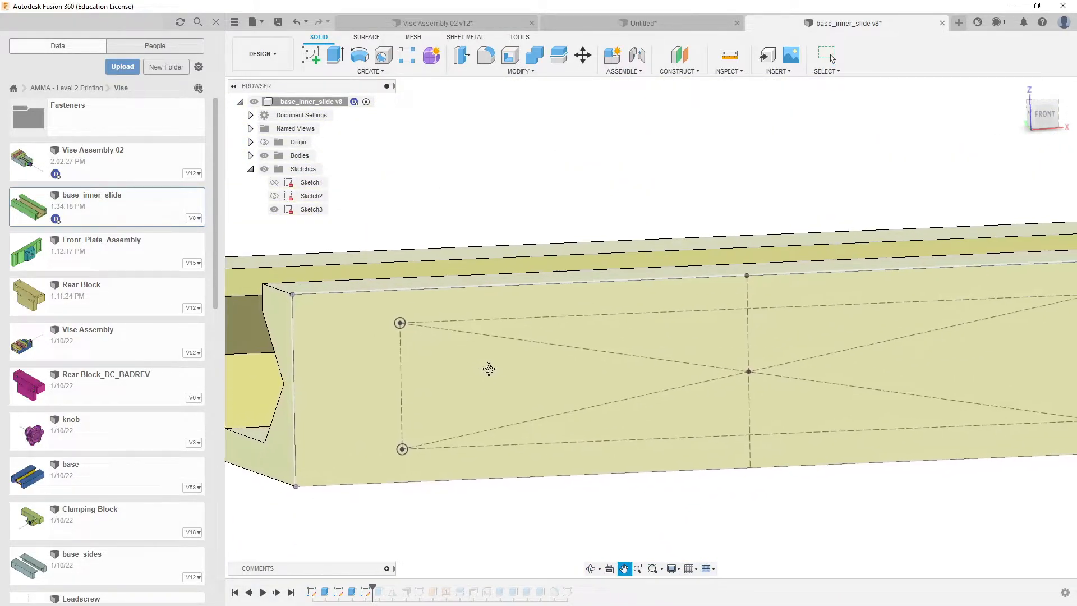
{"action": "key", "text": "Escape"}
{"action": "scroll", "coordinate": [517, 385], "scroll_direction": "down", "scroll_amount": 2}
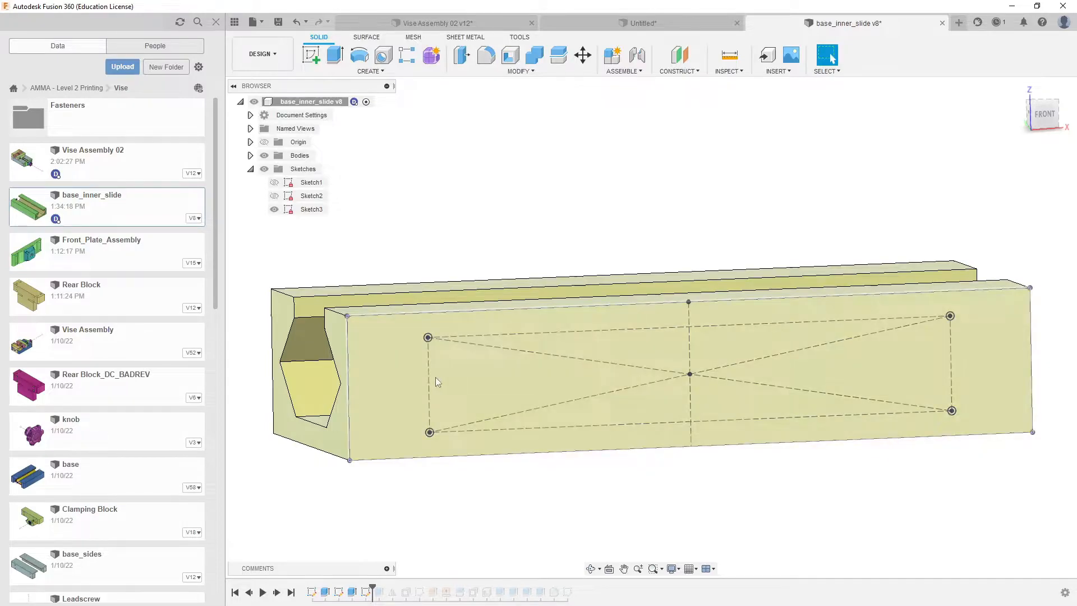
{"action": "scroll", "coordinate": [433, 359], "scroll_direction": "up", "scroll_amount": 5}
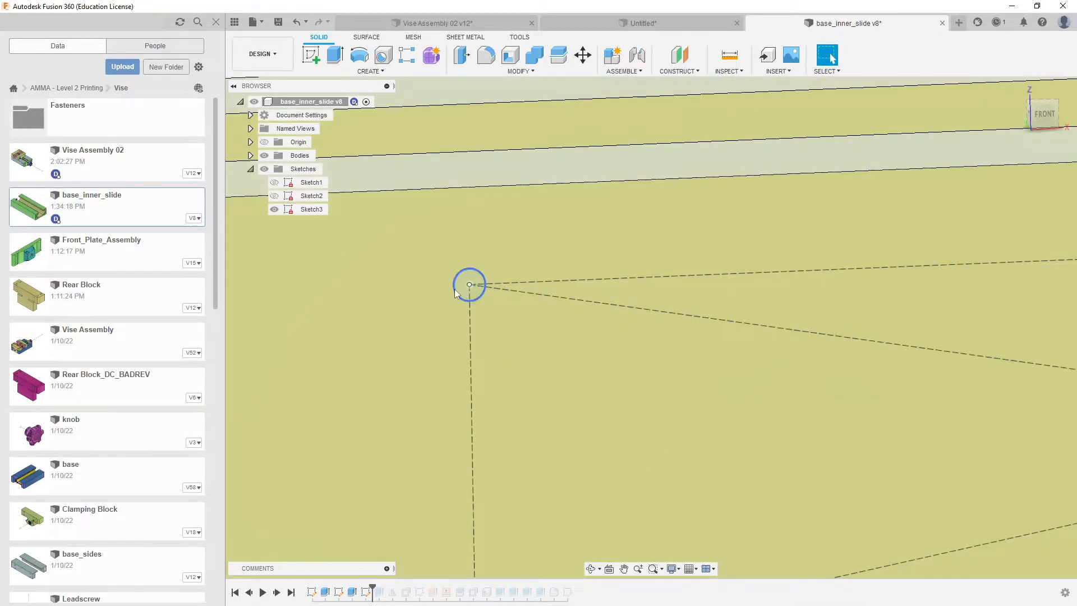
{"action": "scroll", "coordinate": [480, 373], "scroll_direction": "down", "scroll_amount": 2}
{"action": "scroll", "coordinate": [471, 376], "scroll_direction": "down", "scroll_amount": 5}
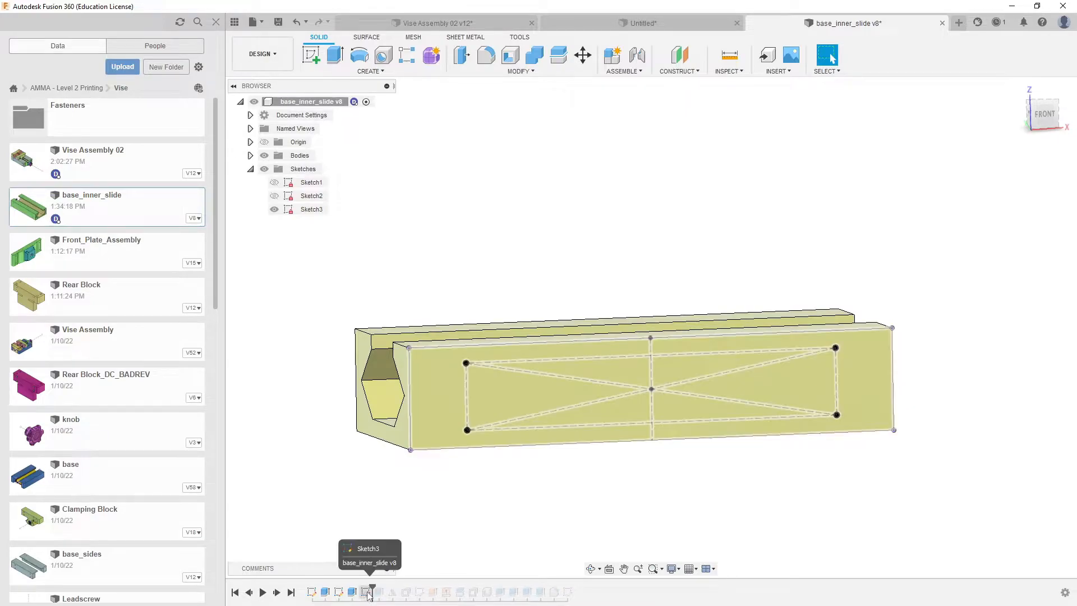
Step: Advance the history past Extrude3, inspect one corner circle's profile and hide Sketch3 to expose the side holes
{"action": "left_click_drag", "start_coordinate": [373, 587], "coordinate": [386, 588]}
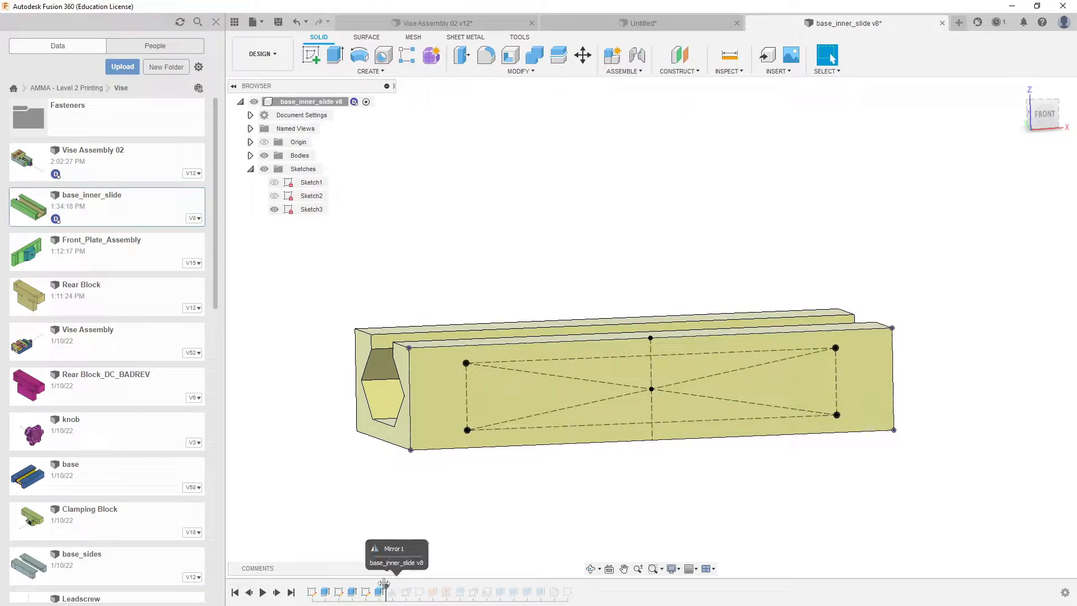
{"action": "middle_click_drag", "start_coordinate": [420, 489], "coordinate": [507, 422], "text": "shift"}
{"action": "scroll", "coordinate": [584, 368], "scroll_direction": "up", "scroll_amount": 5}
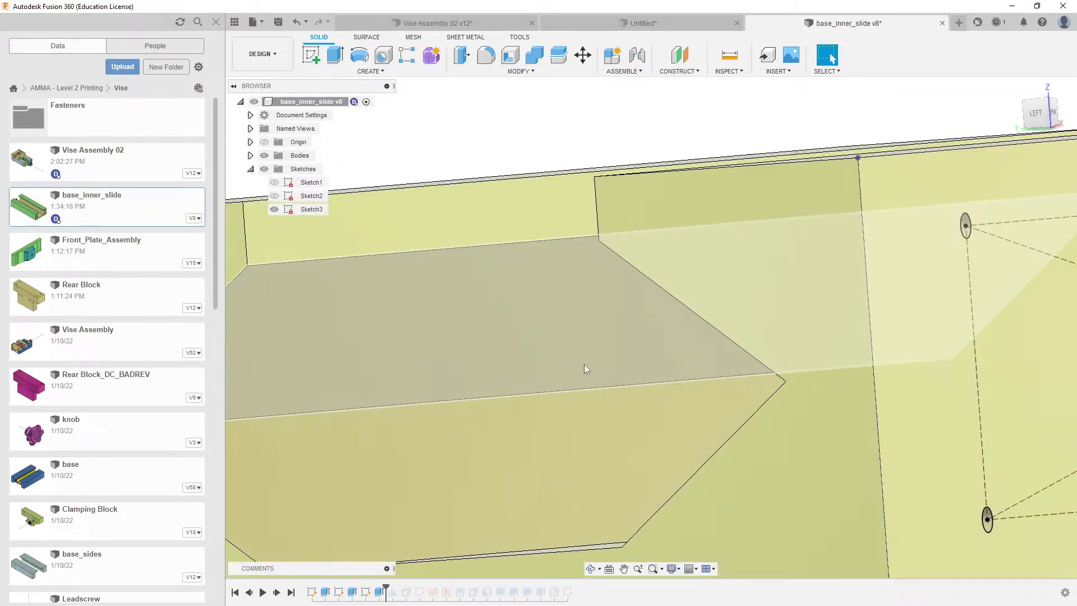
{"action": "mouse_move", "coordinate": [650, 310]}
{"action": "middle_mouse_down", "text": "shift"}
{"action": "mouse_move", "coordinate": [793, 253]}
{"action": "mouse_move", "coordinate": [567, 267]}
{"action": "mouse_move", "coordinate": [608, 248]}
{"action": "mouse_move", "coordinate": [553, 274]}
{"action": "middle_mouse_up", "text": "shift"}
{"action": "scroll", "coordinate": [878, 298], "scroll_direction": "up", "scroll_amount": 6}
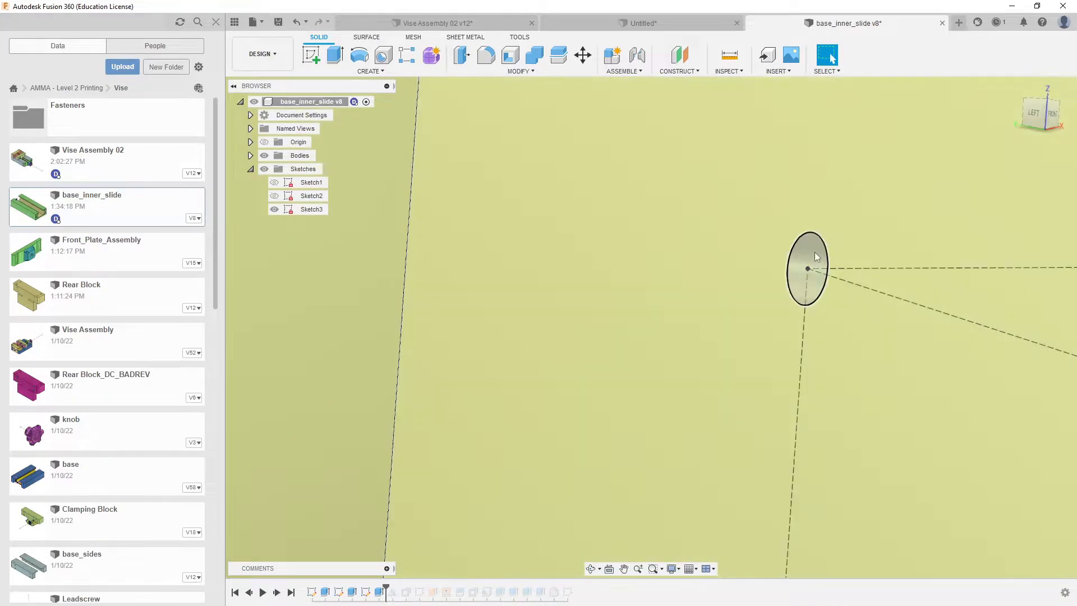
{"action": "left_click", "coordinate": [813, 260]}
{"action": "scroll", "coordinate": [715, 380], "scroll_direction": "down", "scroll_amount": 6}
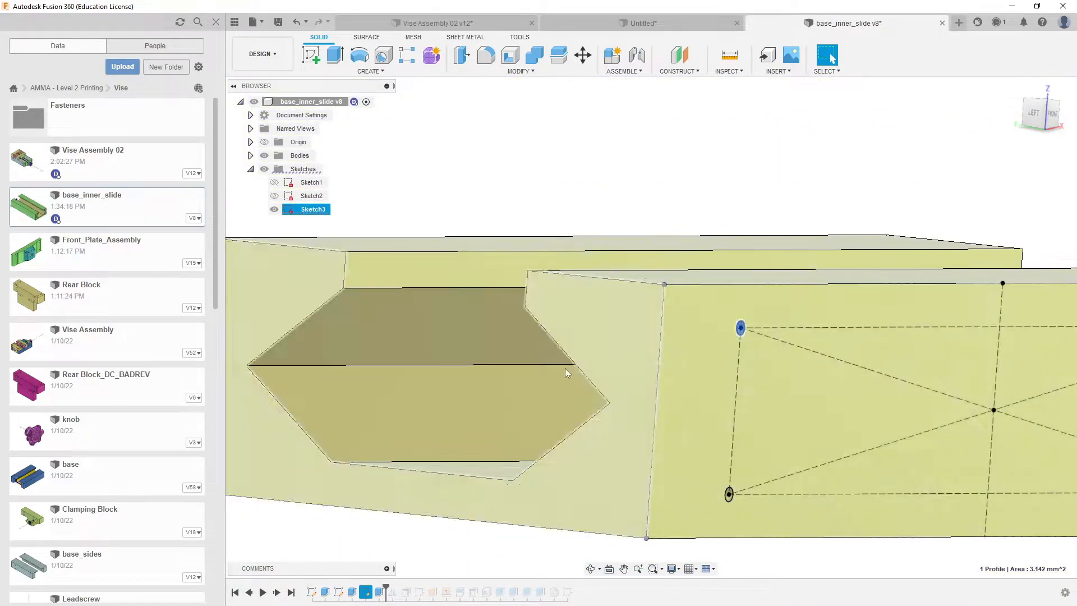
{"action": "left_click", "coordinate": [275, 209]}
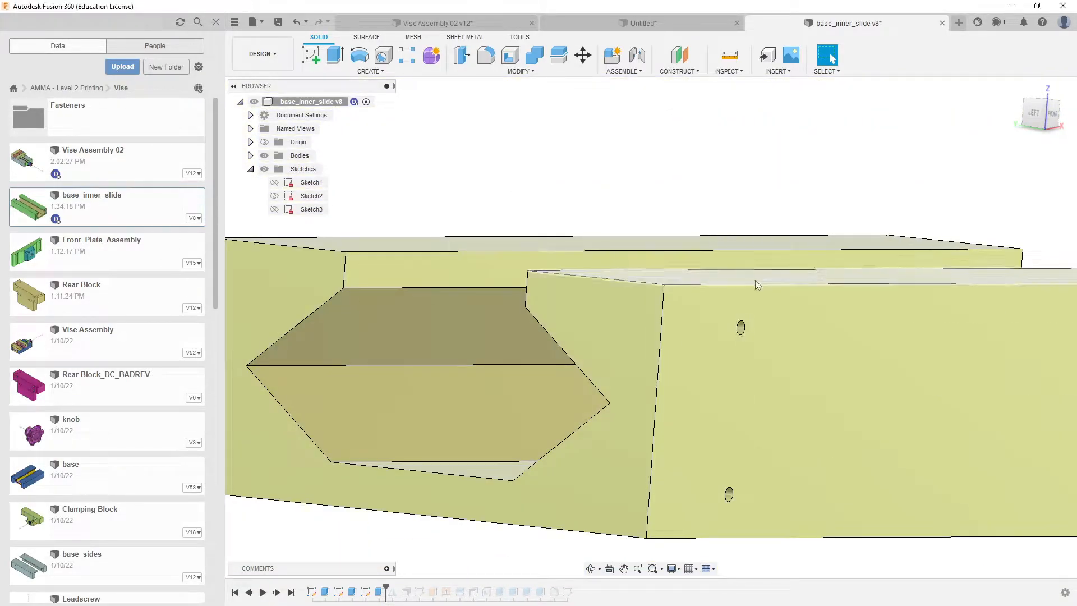
Step: Select the upper side hole's inner face near the channel end and examine the hole's radius and depth in the wall
{"action": "scroll", "coordinate": [752, 278], "scroll_direction": "up", "scroll_amount": 5}
{"action": "left_click", "coordinate": [718, 369]}
{"action": "scroll", "coordinate": [718, 369], "scroll_direction": "down", "scroll_amount": 5}
{"action": "middle_click_drag", "start_coordinate": [575, 404], "coordinate": [611, 302]}
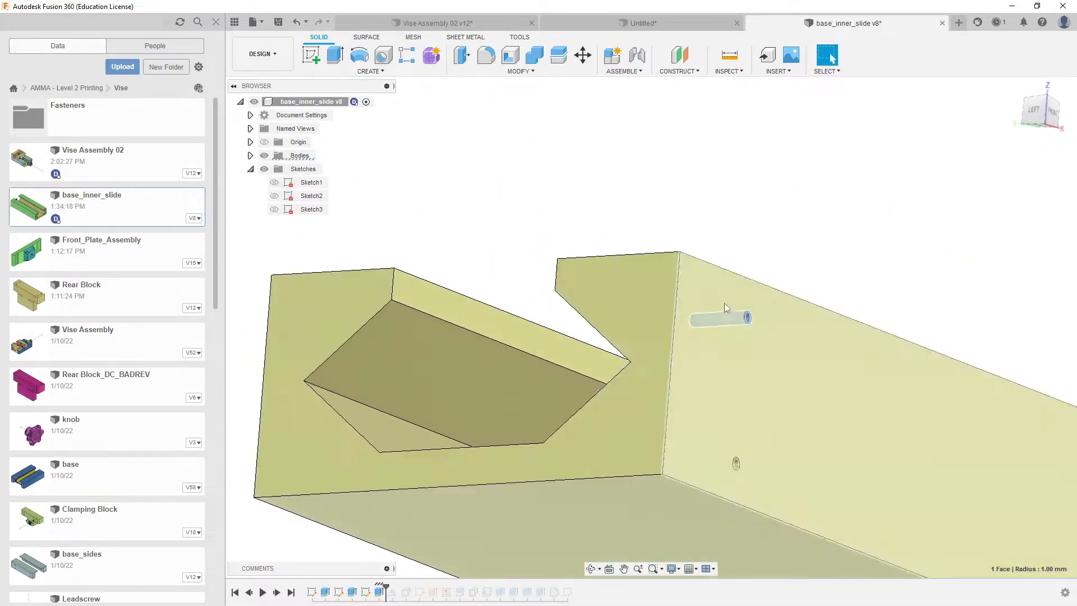
{"action": "middle_click_drag", "start_coordinate": [736, 328], "coordinate": [638, 271]}
{"action": "scroll", "coordinate": [710, 352], "scroll_direction": "down", "scroll_amount": 5}
{"action": "middle_click_drag", "start_coordinate": [702, 328], "coordinate": [652, 346], "text": "shift"}
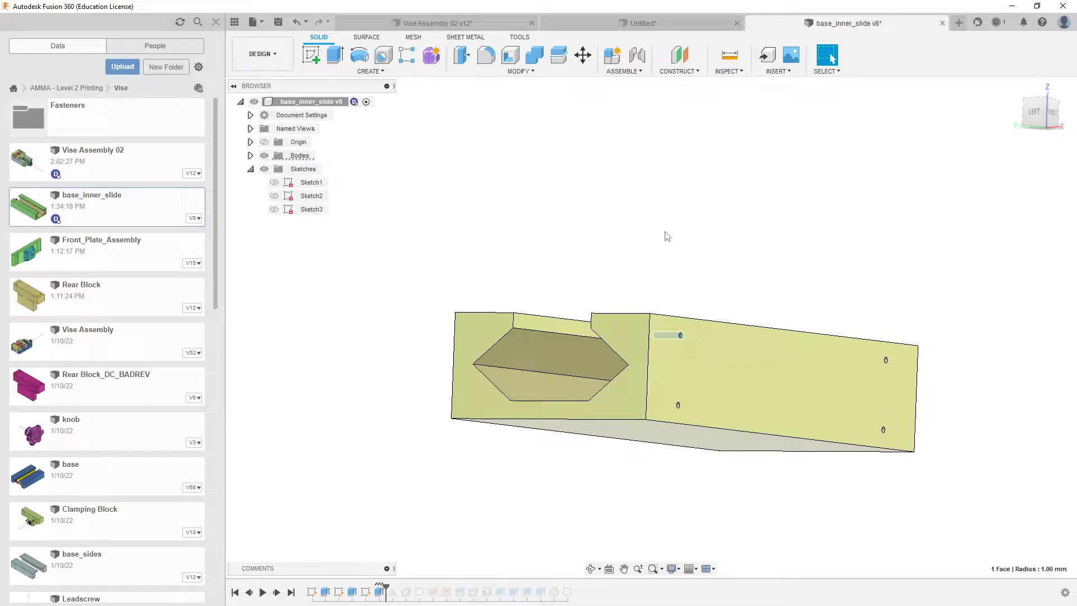
{"action": "middle_click_drag", "start_coordinate": [639, 239], "coordinate": [636, 203]}
{"action": "mouse_move", "coordinate": [567, 248]}
{"action": "middle_mouse_down", "text": "shift"}
{"action": "mouse_move", "coordinate": [562, 236]}
{"action": "mouse_move", "coordinate": [642, 229]}
{"action": "mouse_move", "coordinate": [544, 233]}
{"action": "mouse_move", "coordinate": [572, 228]}
{"action": "mouse_move", "coordinate": [555, 230]}
{"action": "middle_mouse_up", "text": "shift"}
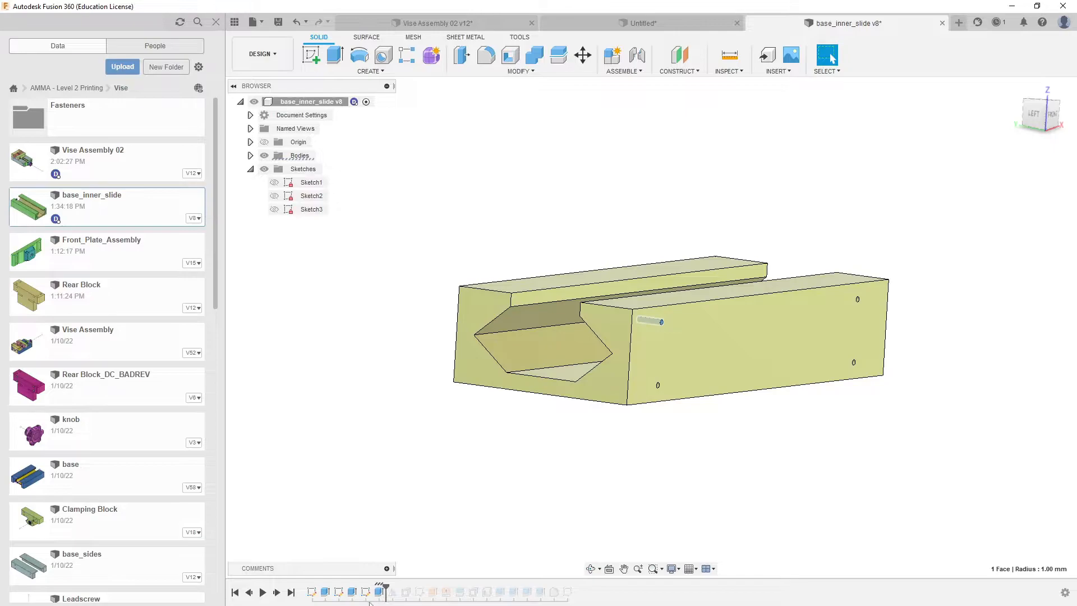
Step: Advance the history past Mirror1 and examine the mirrored holes on the block's opposite side
{"action": "left_click_drag", "start_coordinate": [386, 596], "coordinate": [395, 597]}
{"action": "middle_click_drag", "start_coordinate": [430, 397], "coordinate": [517, 449], "text": "shift"}
{"action": "middle_click_drag", "start_coordinate": [627, 493], "coordinate": [531, 478], "text": "shift"}
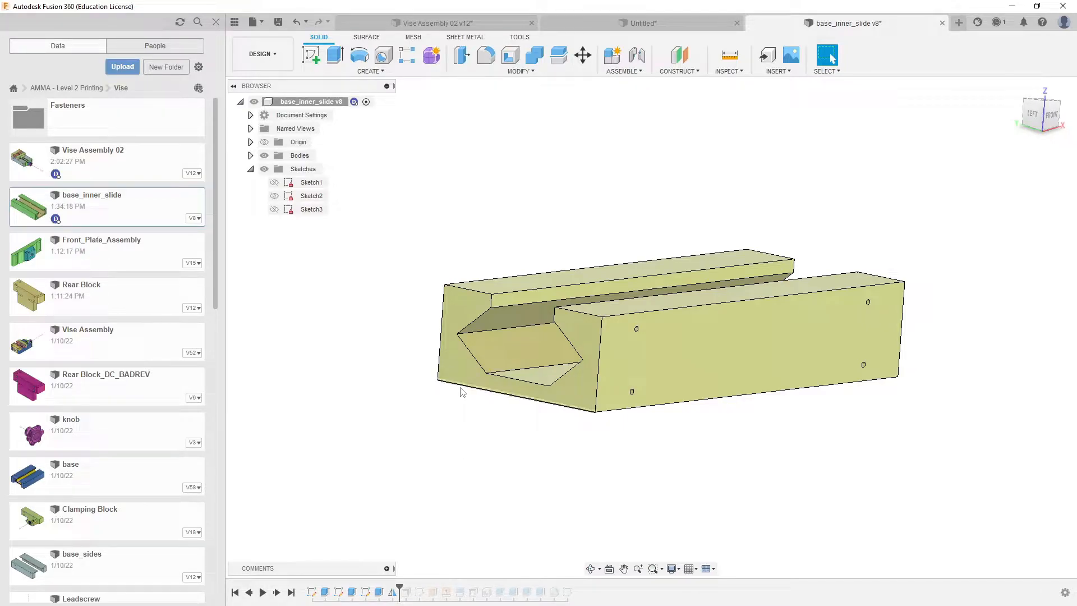
{"action": "middle_click_drag", "start_coordinate": [524, 368], "coordinate": [535, 362]}
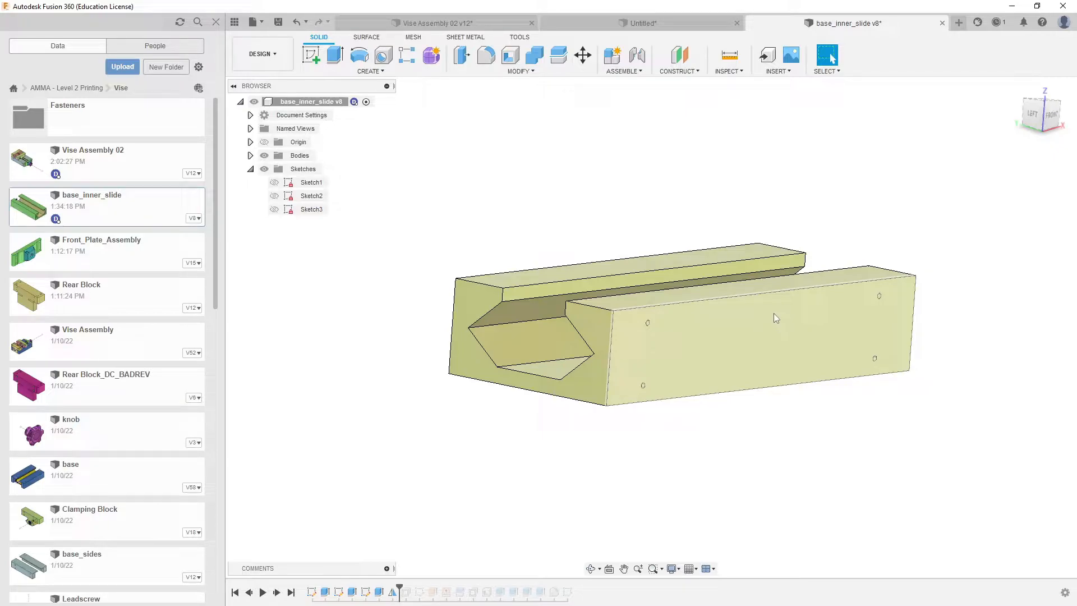
{"action": "middle_click_drag", "start_coordinate": [518, 435], "coordinate": [524, 392]}
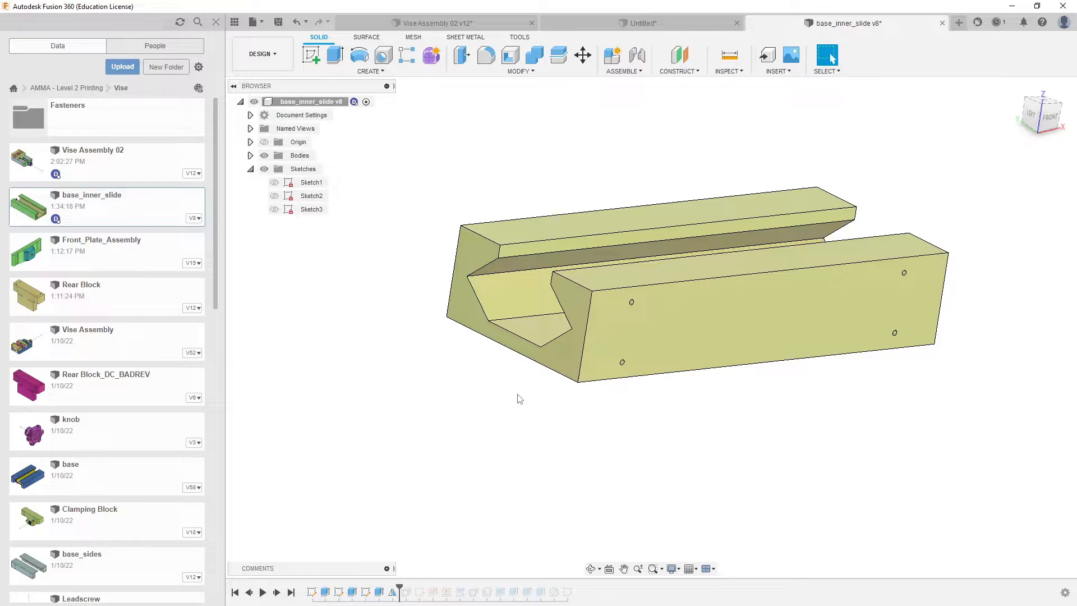
{"action": "middle_click_drag", "start_coordinate": [534, 378], "coordinate": [496, 430], "text": "shift"}
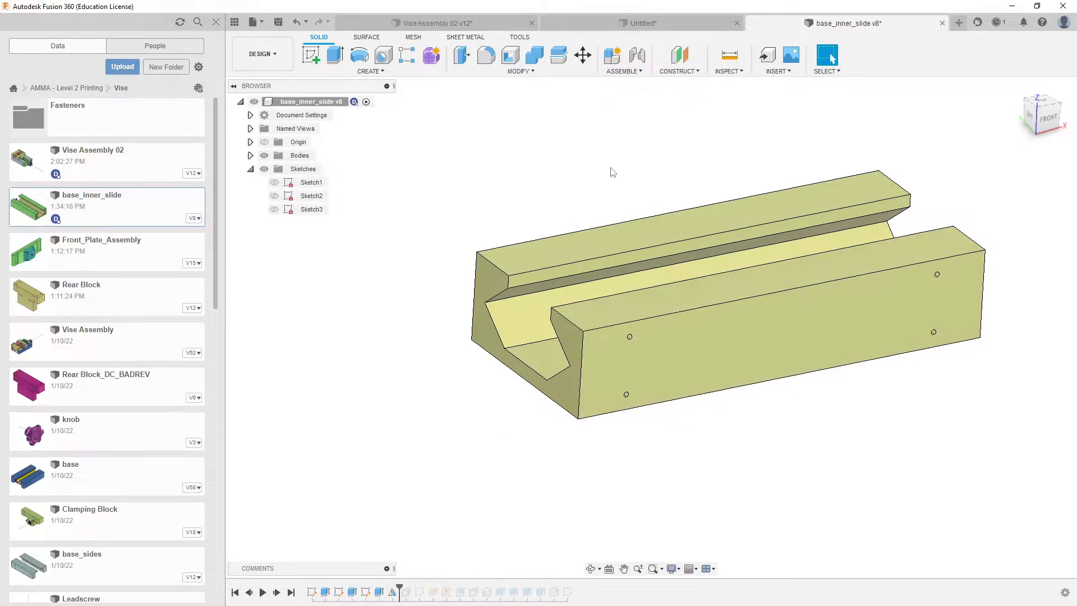
{"action": "middle_click_drag", "start_coordinate": [513, 488], "coordinate": [519, 507]}
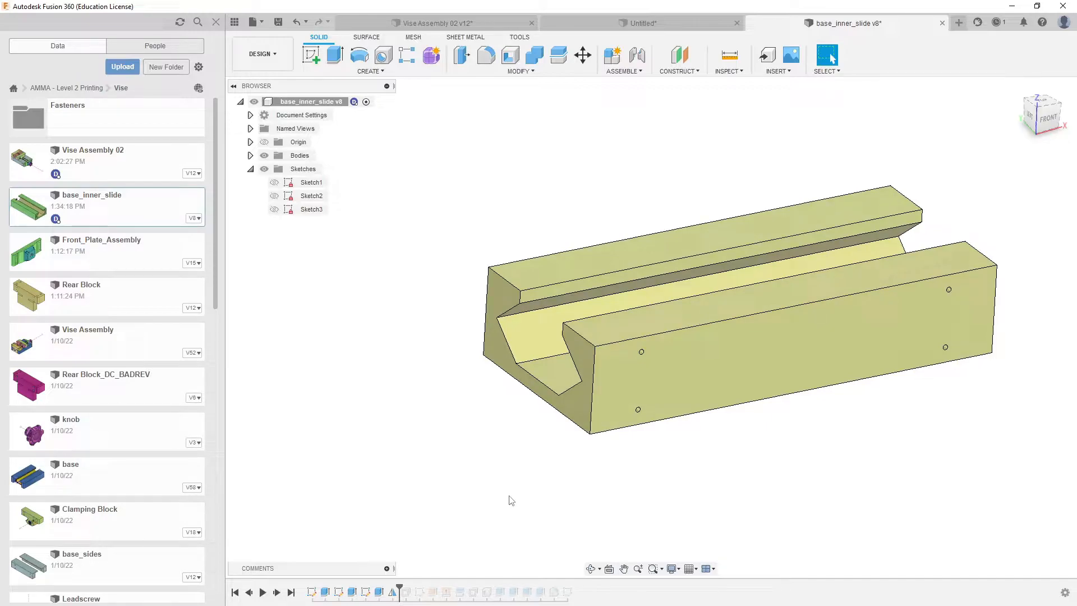
{"action": "middle_click_drag", "start_coordinate": [510, 480], "coordinate": [473, 427]}
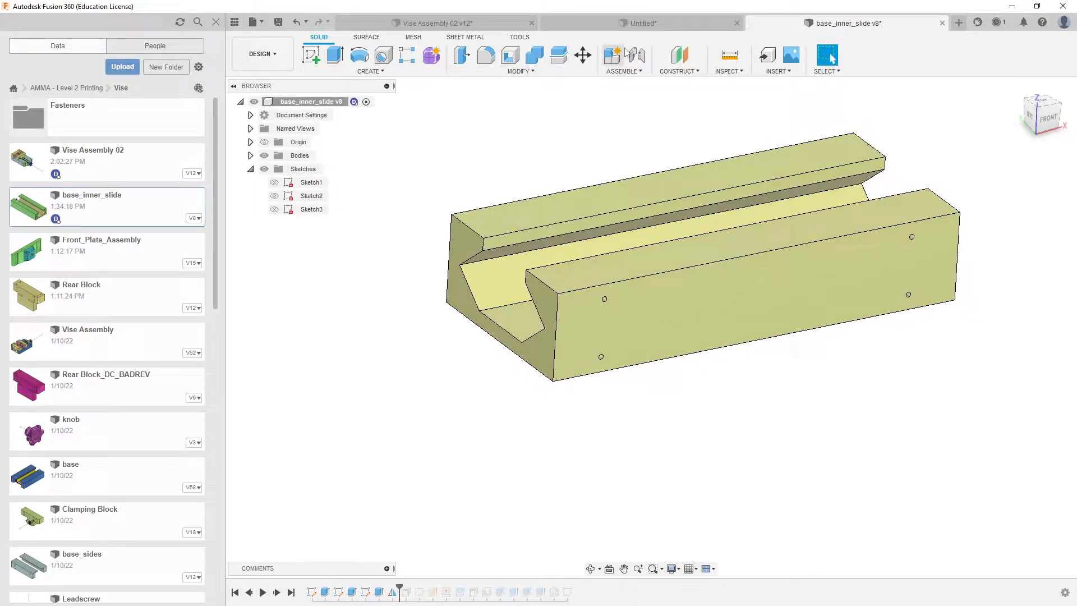
Step: Switch to the untitled design and start a new sketch on the block's front end face
{"action": "left_click", "coordinate": [639, 23]}
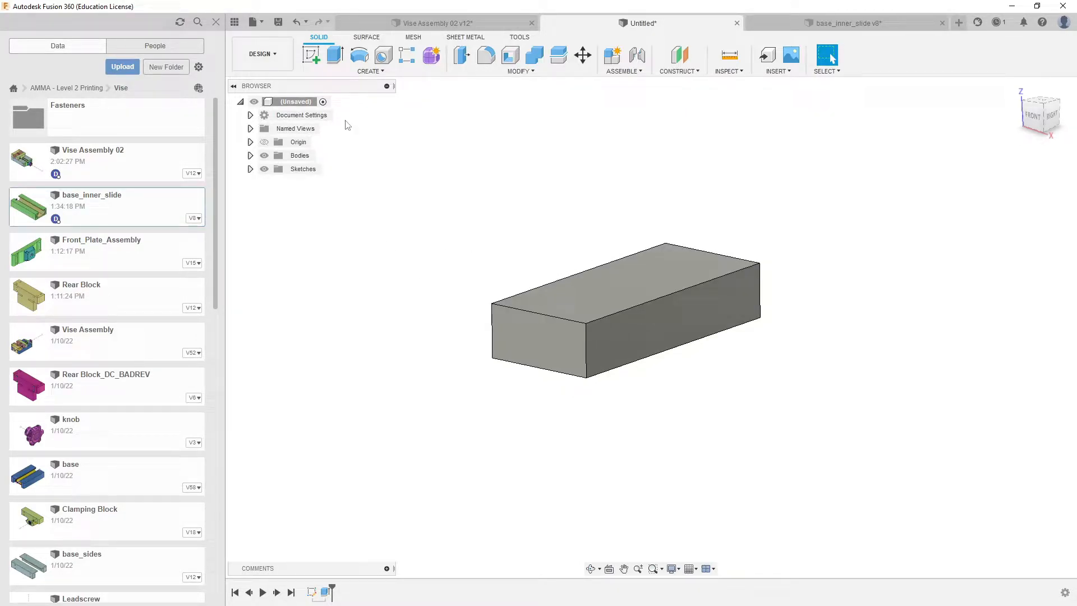
{"action": "left_click", "coordinate": [310, 57]}
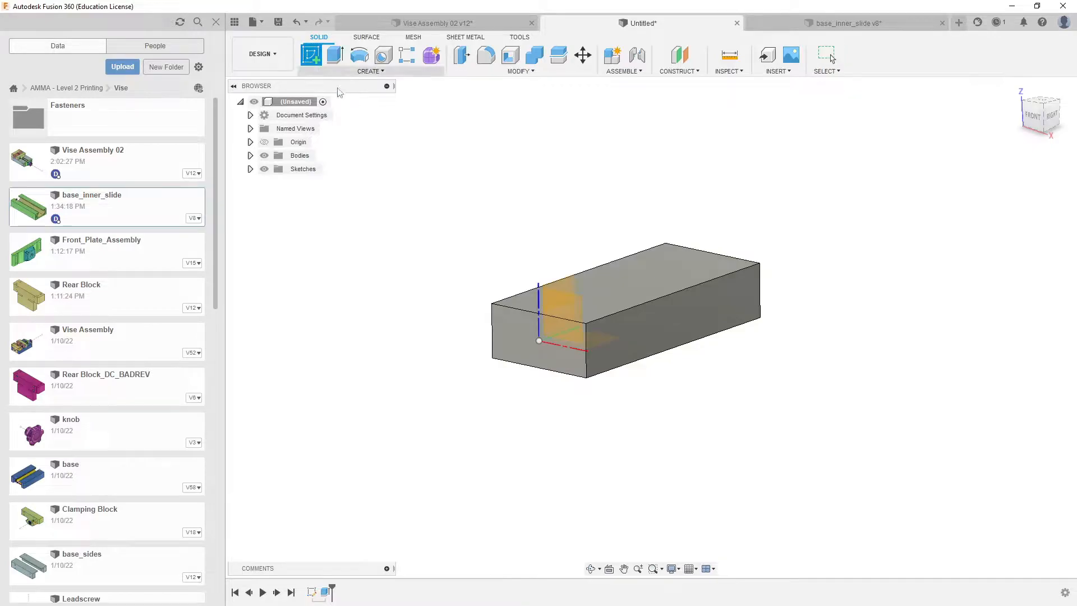
{"action": "left_click", "coordinate": [514, 340]}
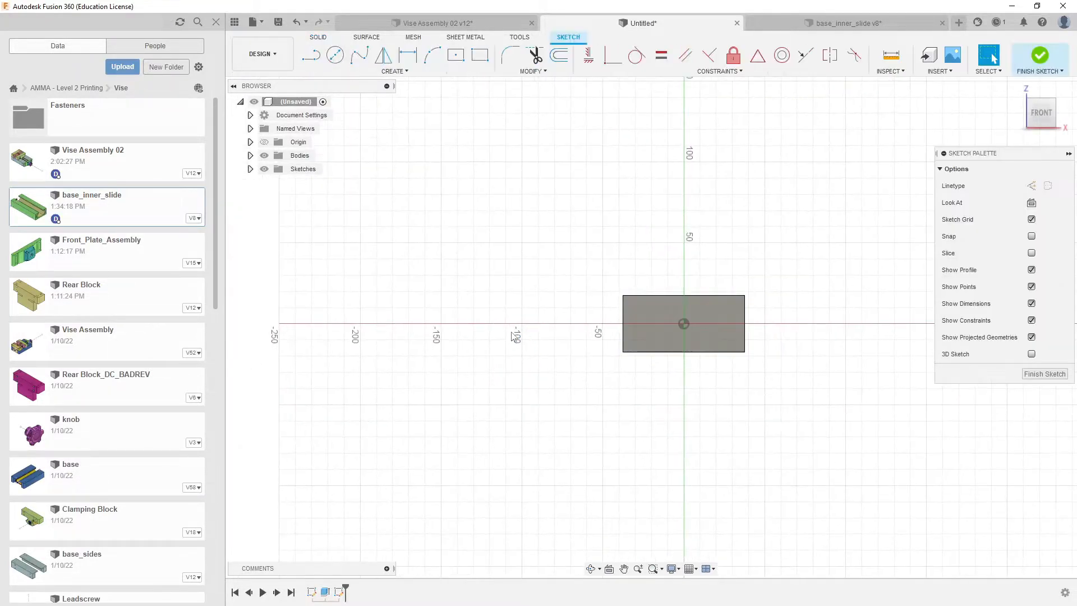
{"action": "scroll", "coordinate": [765, 322], "scroll_direction": "up", "scroll_amount": 3}
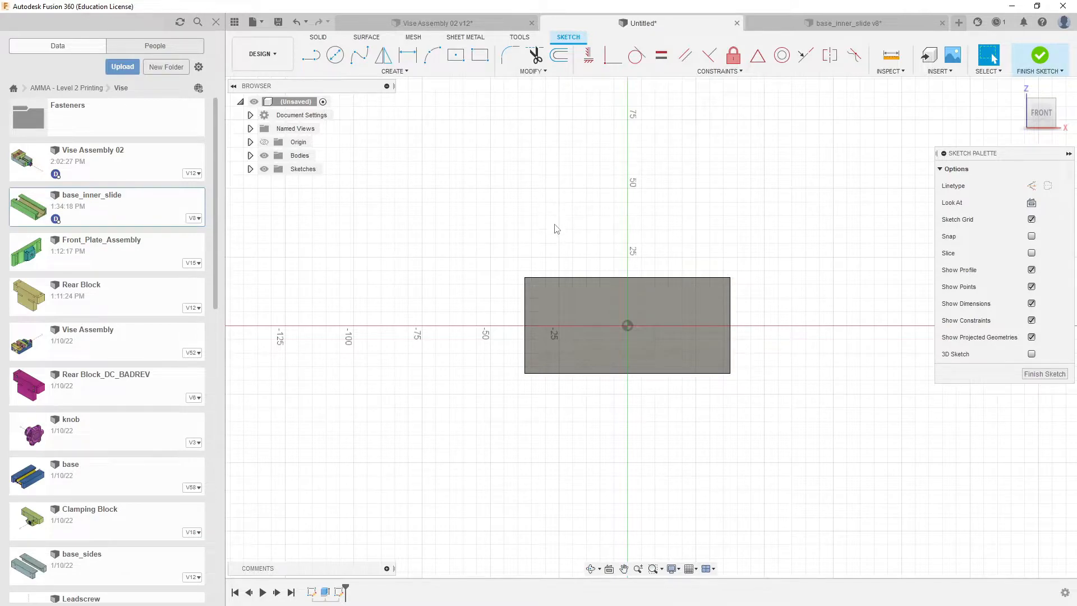
{"action": "scroll", "coordinate": [654, 339], "scroll_direction": "up", "scroll_amount": 3}
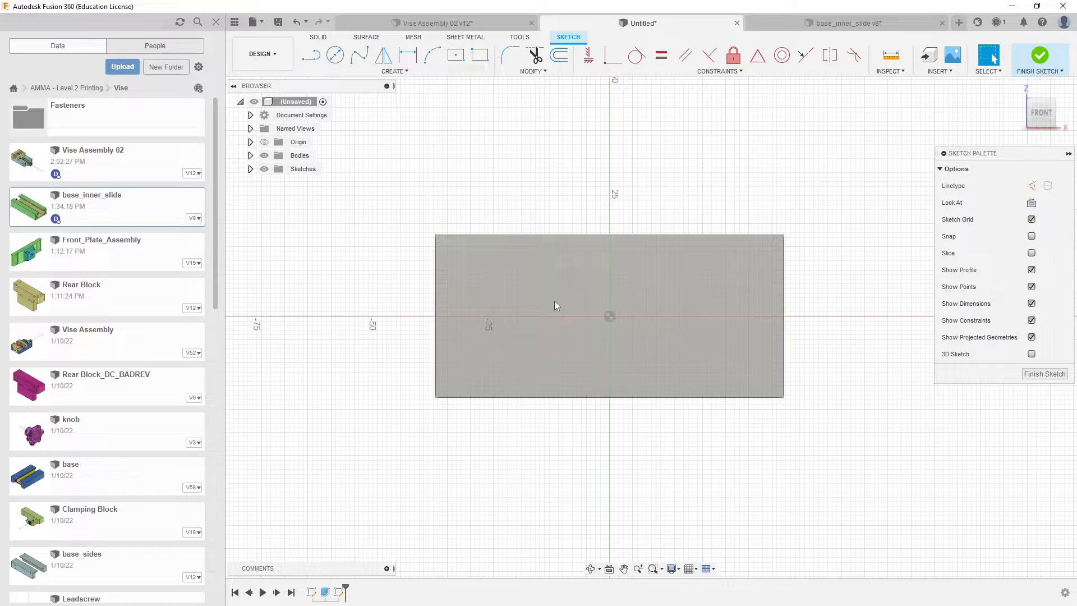
Step: Project the four edges of the block's front end face into the sketch
{"action": "mouse_move", "coordinate": [560, 327]}
{"action": "middle_mouse_down", "text": "shift"}
{"action": "mouse_move", "coordinate": [550, 301]}
{"action": "mouse_move", "coordinate": [618, 315]}
{"action": "middle_mouse_up", "text": "shift"}
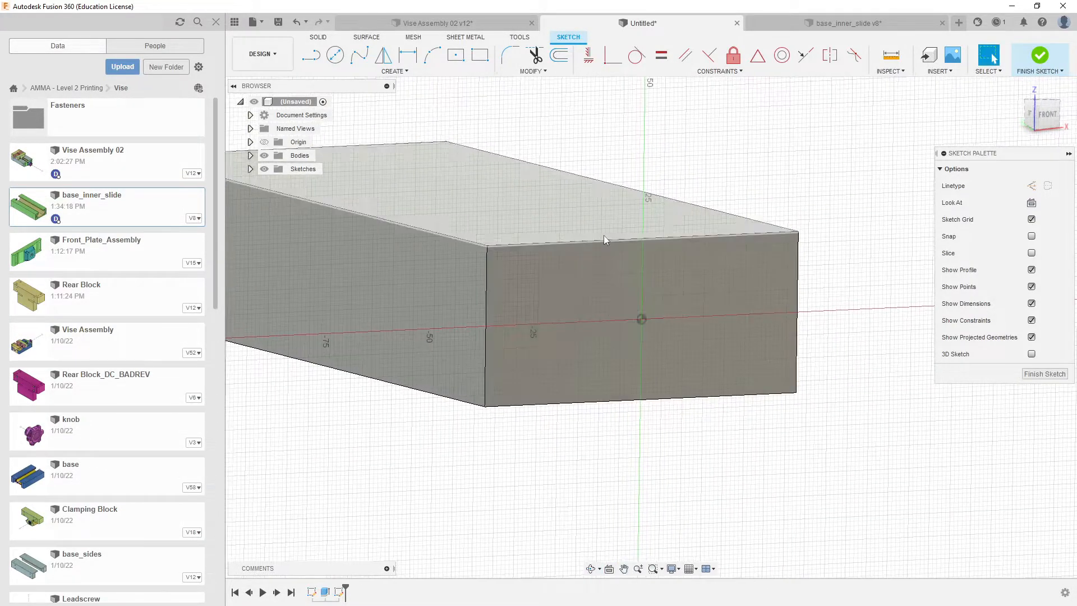
{"action": "left_click", "coordinate": [600, 240]}
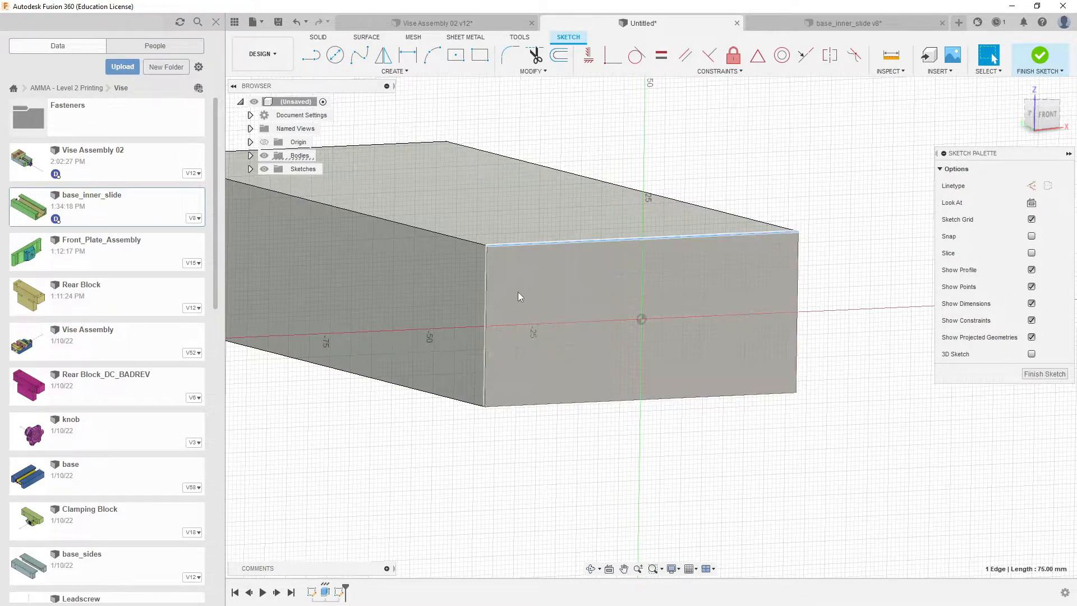
{"action": "left_click", "coordinate": [487, 301], "text": "shift"}
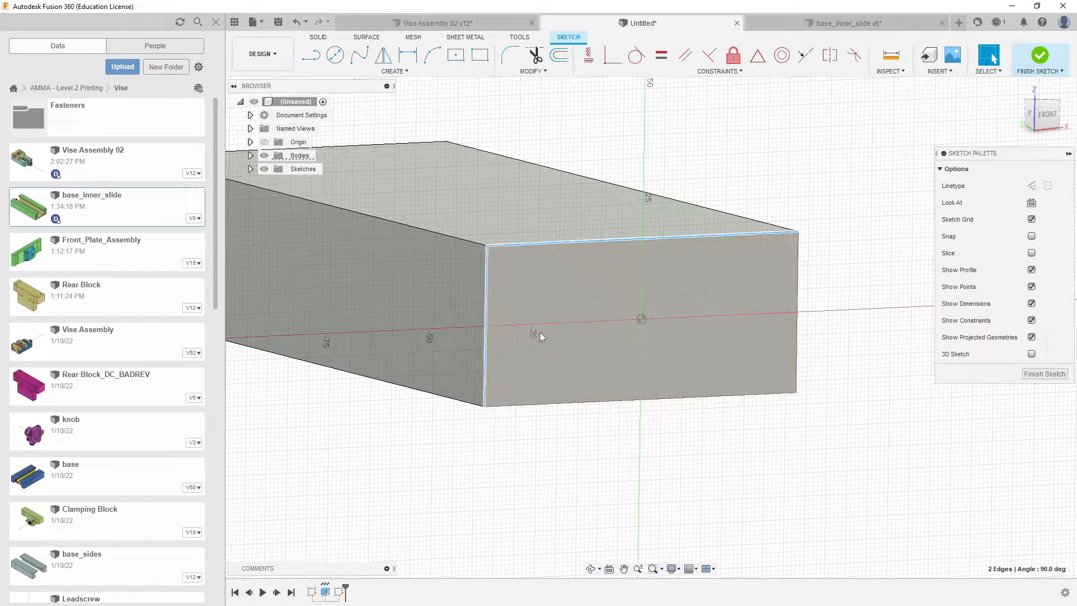
{"action": "left_click", "coordinate": [565, 401], "text": "shift"}
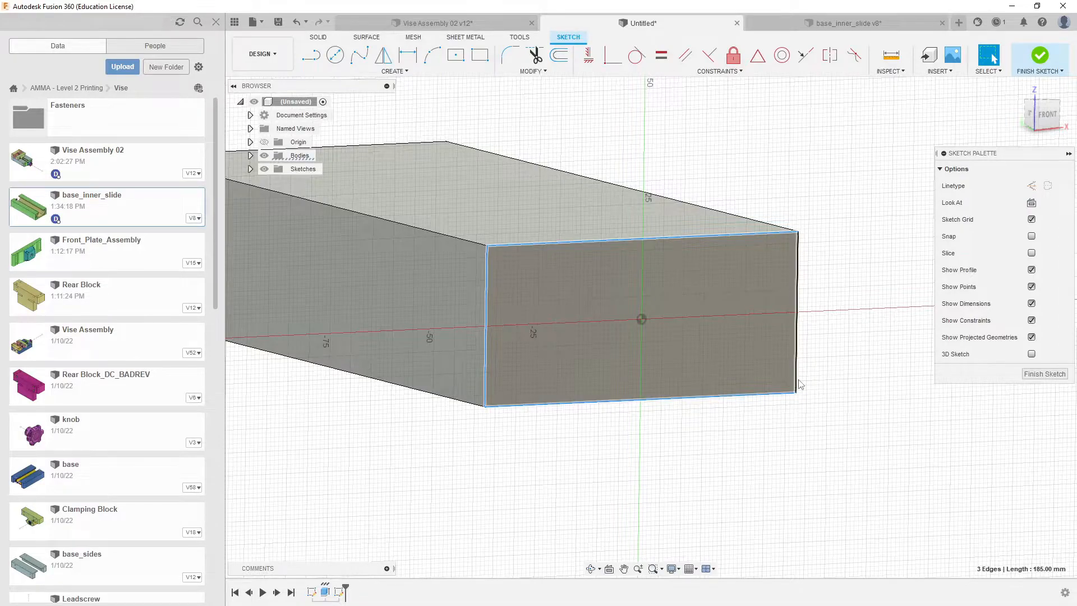
{"action": "left_click", "coordinate": [797, 382], "text": "shift"}
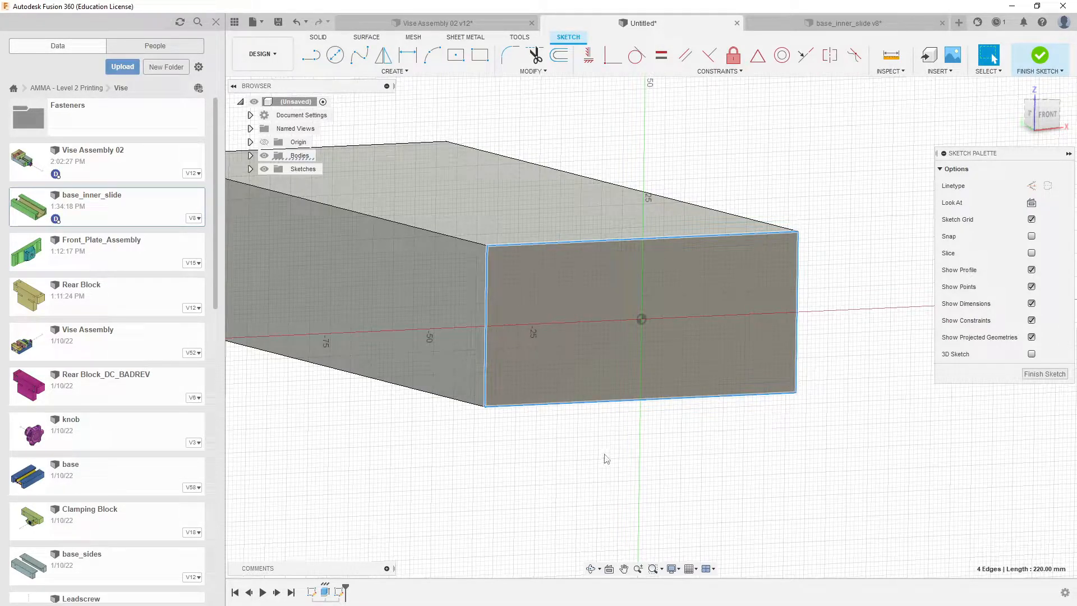
{"action": "middle_click_drag", "start_coordinate": [548, 404], "coordinate": [608, 284], "text": "shift"}
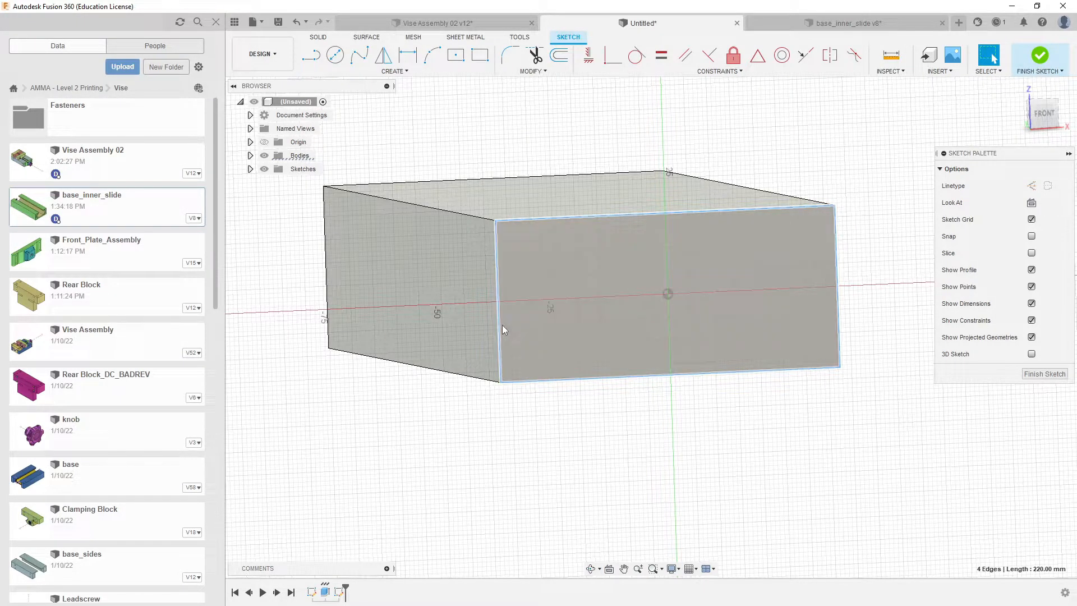
{"action": "middle_click_drag", "start_coordinate": [671, 297], "coordinate": [629, 309]}
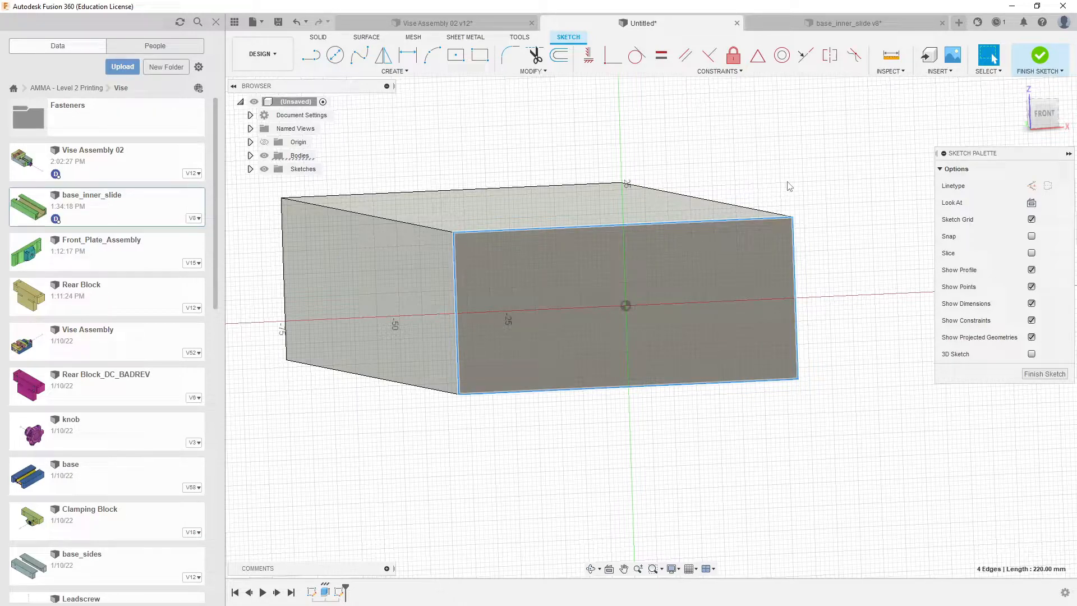
{"action": "key", "text": "p"}
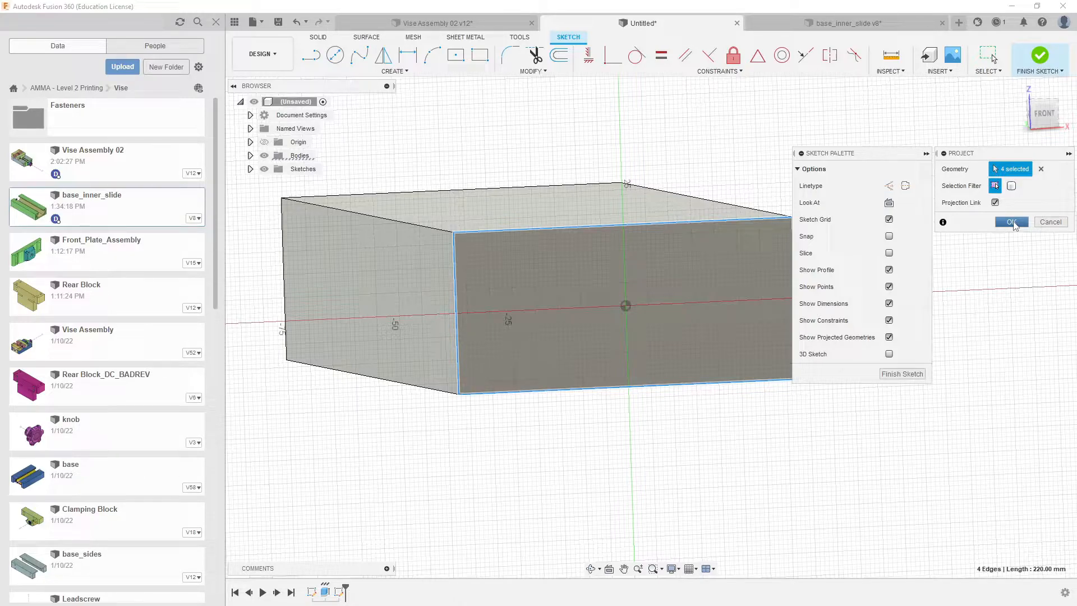
{"action": "left_click", "coordinate": [1010, 222]}
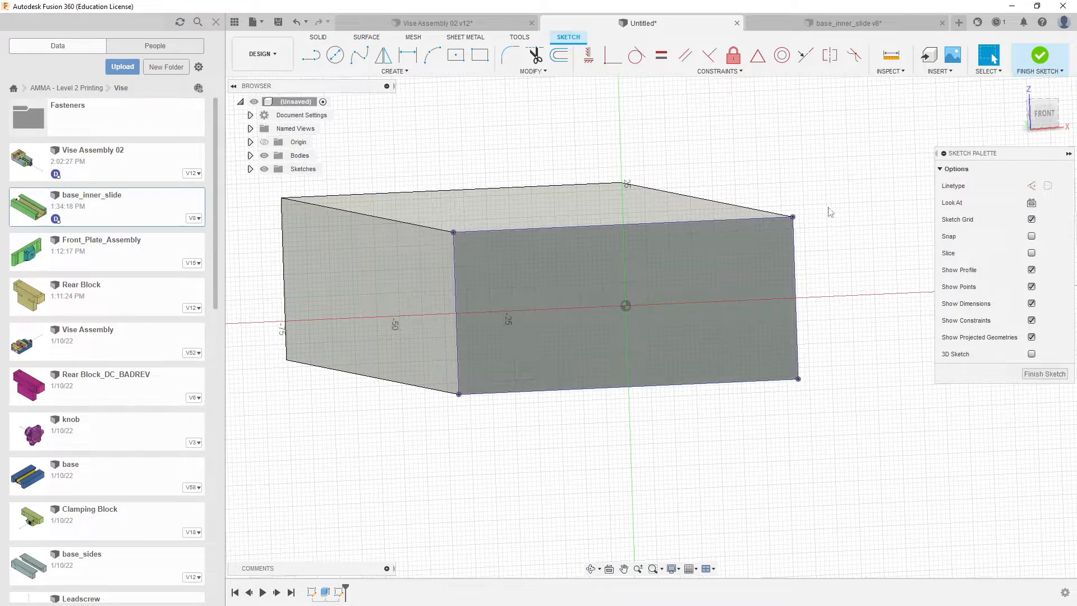
Step: Hide the block's body and inspect the projected end-face outline on its own
{"action": "middle_click_drag", "start_coordinate": [829, 208], "coordinate": [832, 210], "text": "shift"}
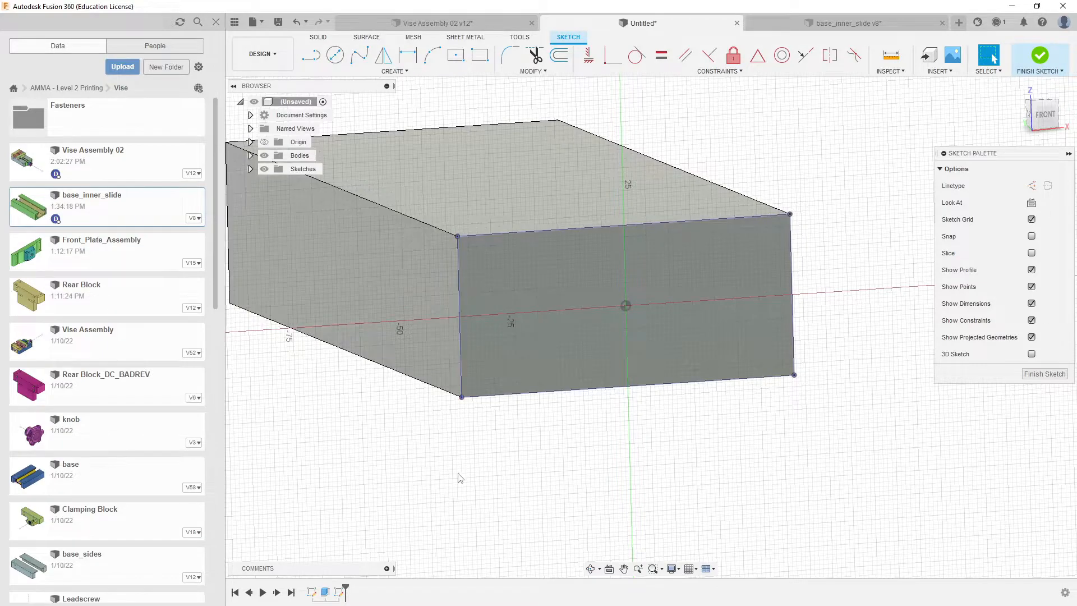
{"action": "left_click", "coordinate": [264, 156]}
{"action": "mouse_move", "coordinate": [425, 287]}
{"action": "middle_mouse_down", "text": "shift"}
{"action": "mouse_move", "coordinate": [436, 282]}
{"action": "mouse_move", "coordinate": [428, 267]}
{"action": "middle_mouse_up", "text": "shift"}
{"action": "scroll", "coordinate": [428, 267], "scroll_direction": "up", "scroll_amount": 2}
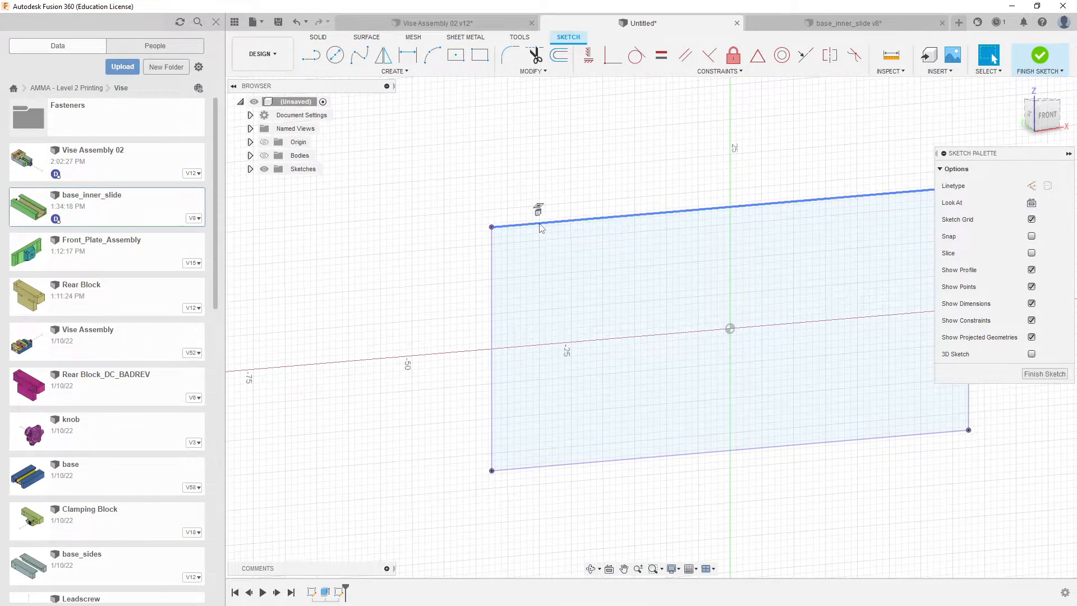
{"action": "left_click", "coordinate": [264, 155]}
{"action": "key", "text": "e"}
{"action": "left_click_drag", "start_coordinate": [746, 335], "coordinate": [808, 355]}
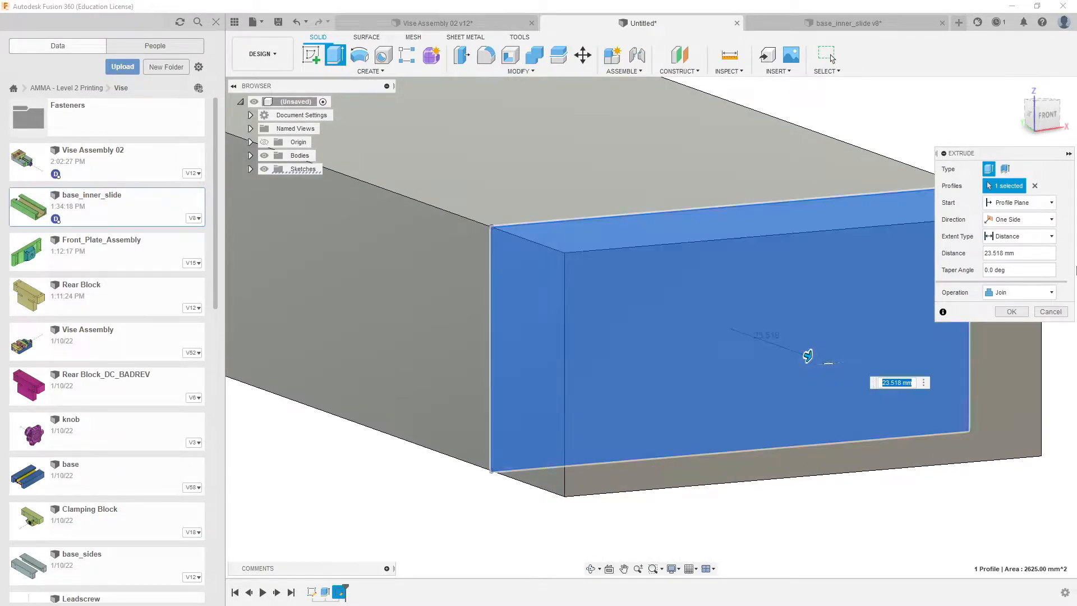
{"action": "left_click", "coordinate": [1050, 311]}
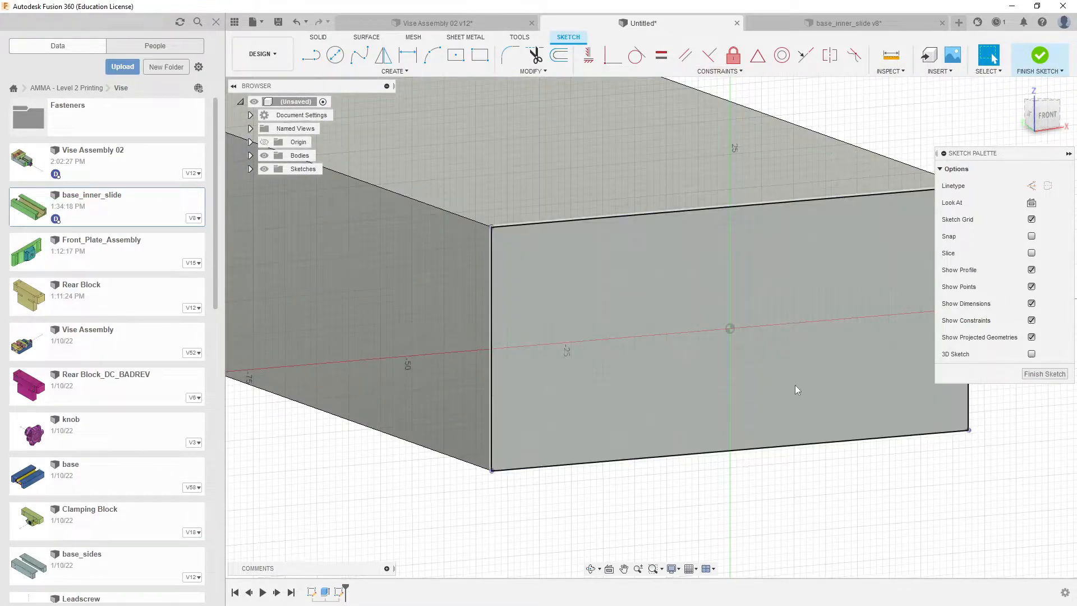
Step: Hide the body, view the sketch face-on and convert the whole projected rectangle to construction lines
{"action": "left_click", "coordinate": [564, 226]}
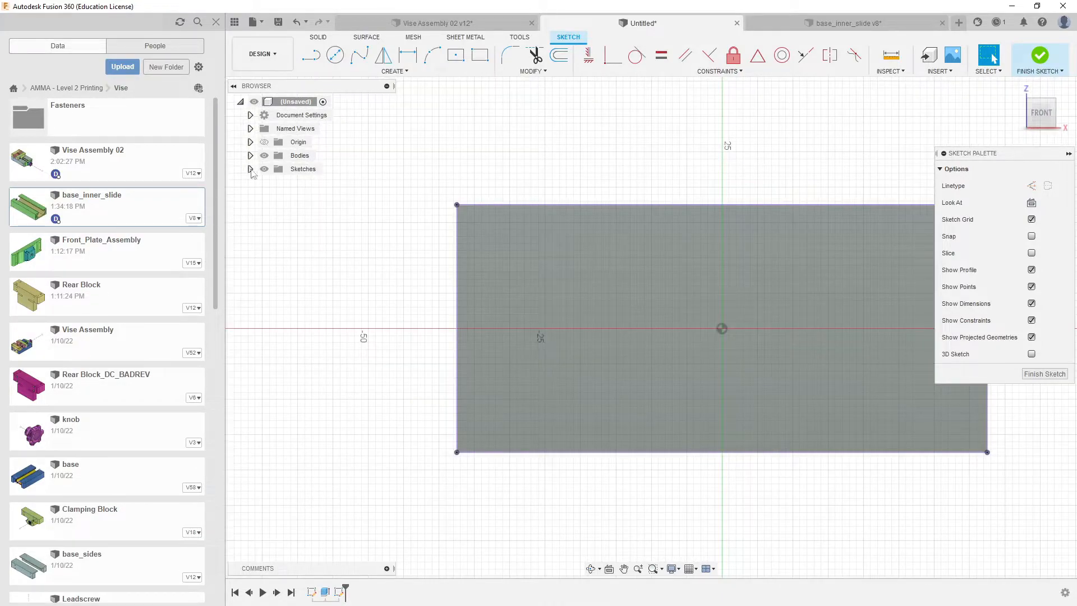
{"action": "left_click", "coordinate": [264, 155]}
{"action": "scroll", "coordinate": [289, 308], "scroll_direction": "down", "scroll_amount": 2}
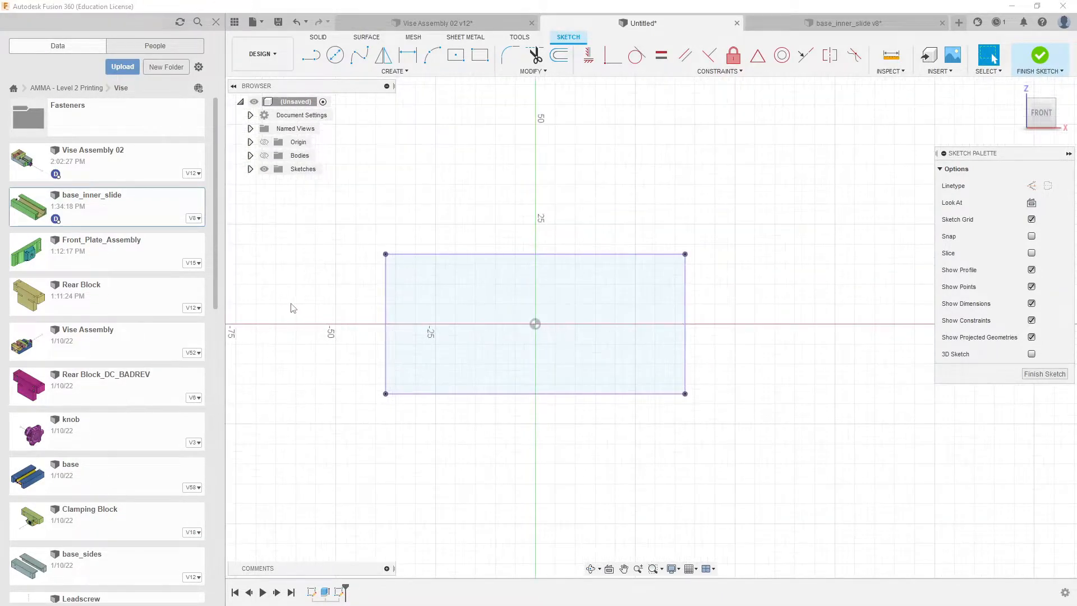
{"action": "mouse_move", "coordinate": [358, 197]}
{"action": "left_mouse_down"}
{"action": "mouse_move", "coordinate": [379, 246]}
{"action": "mouse_move", "coordinate": [846, 460]}
{"action": "left_mouse_up"}
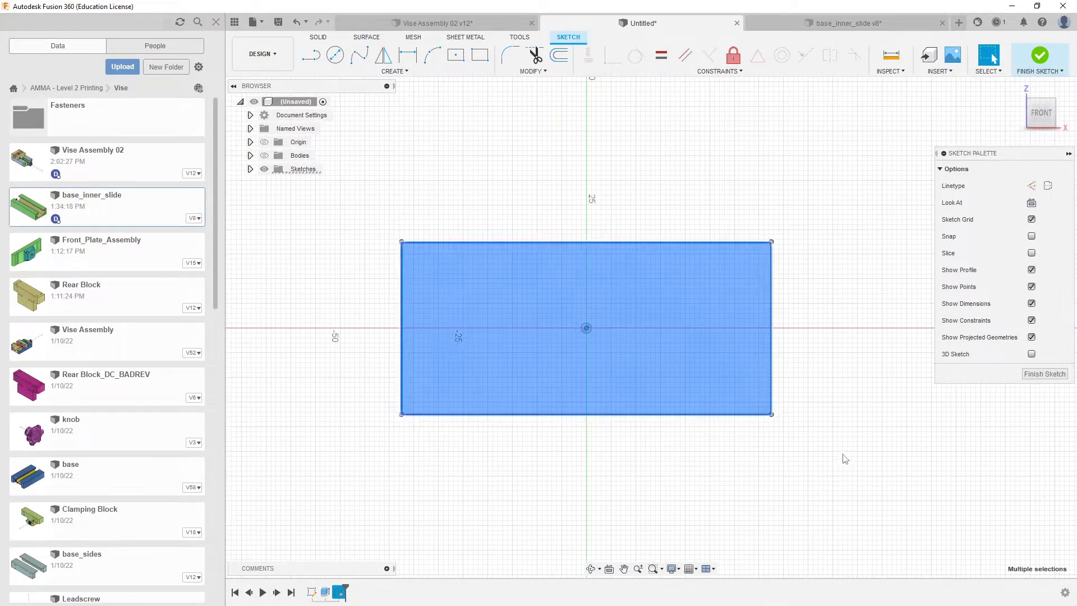
{"action": "left_click", "coordinate": [1032, 186]}
{"action": "left_click", "coordinate": [805, 257]}
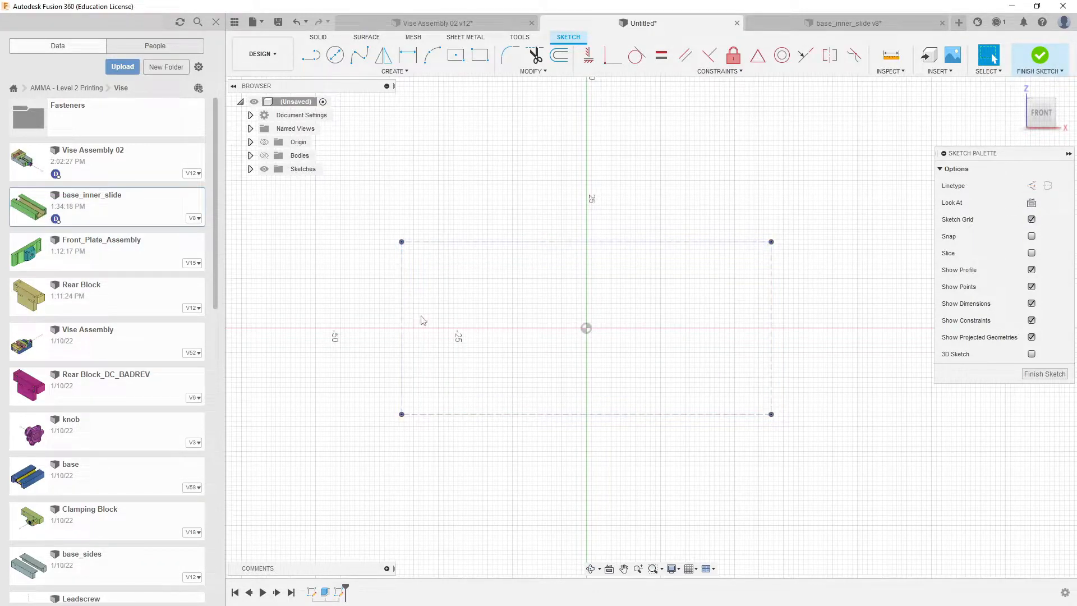
Step: Delete the projected construction rectangle from the sketch and show the block's body again
{"action": "scroll", "coordinate": [486, 219], "scroll_direction": "up", "scroll_amount": 3}
{"action": "scroll", "coordinate": [498, 234], "scroll_direction": "down", "scroll_amount": 4}
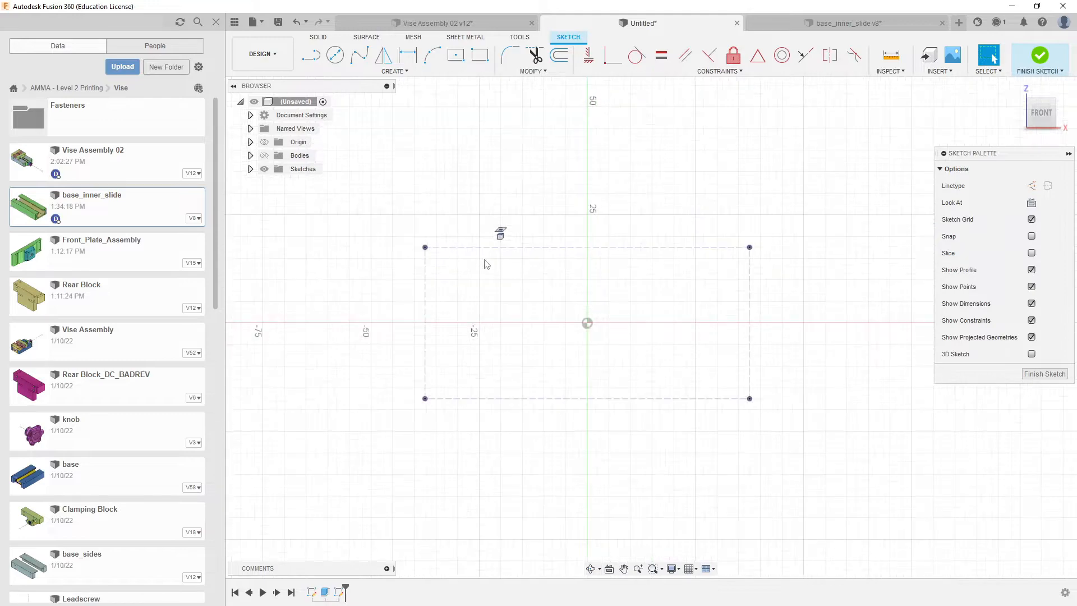
{"action": "left_click_drag", "start_coordinate": [399, 304], "coordinate": [892, 460]}
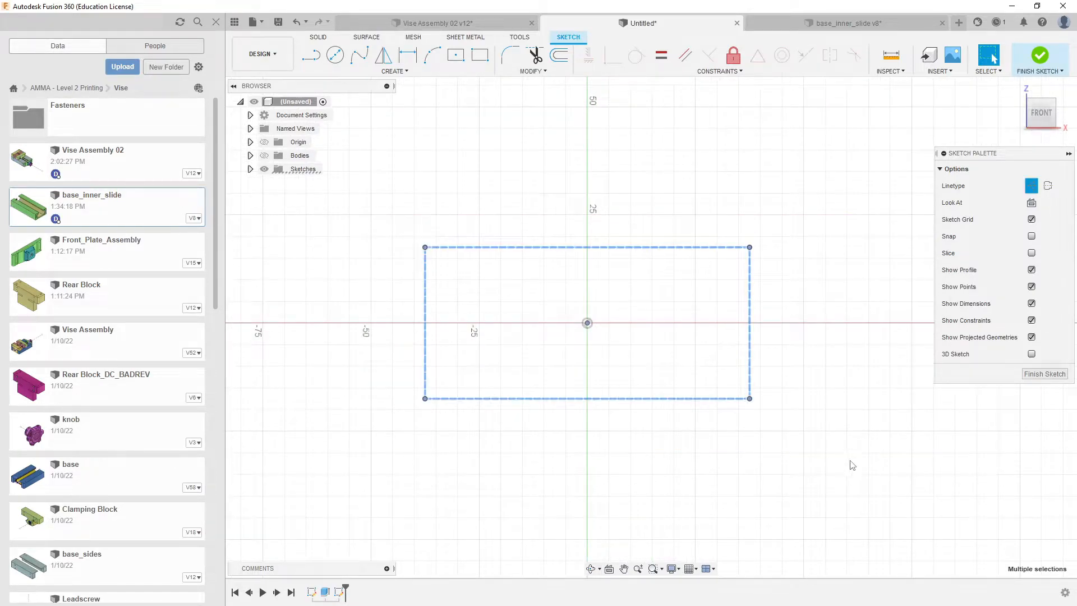
{"action": "key", "text": "Delete"}
{"action": "left_click", "coordinate": [264, 155]}
Step: Project all four edges of the front end face into the sketch with the construction linetype enabled
{"action": "middle_click_drag", "start_coordinate": [449, 216], "coordinate": [629, 220], "text": "shift"}
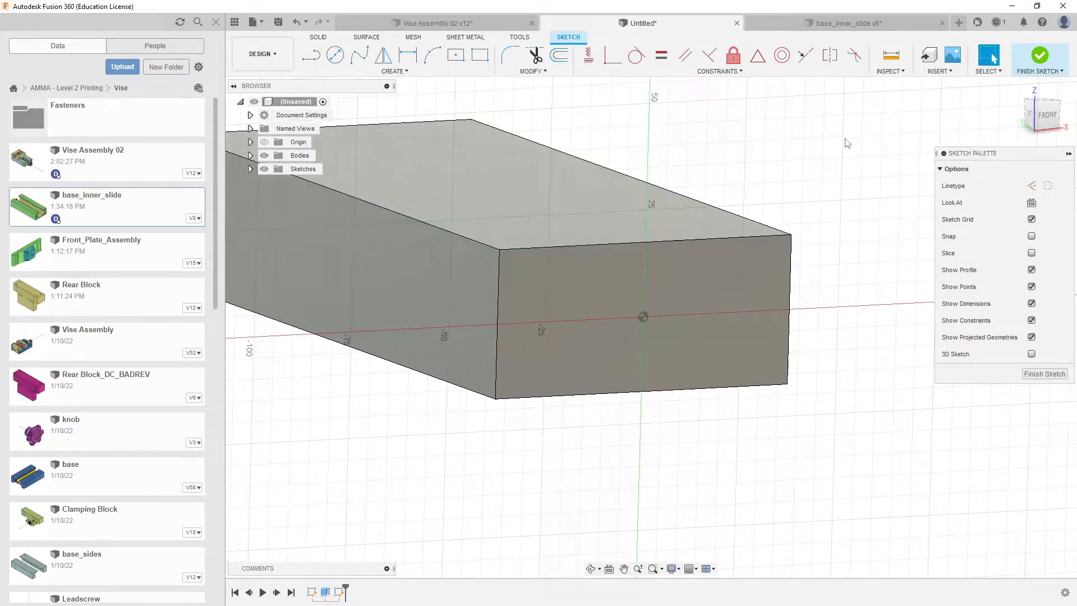
{"action": "key", "text": "p"}
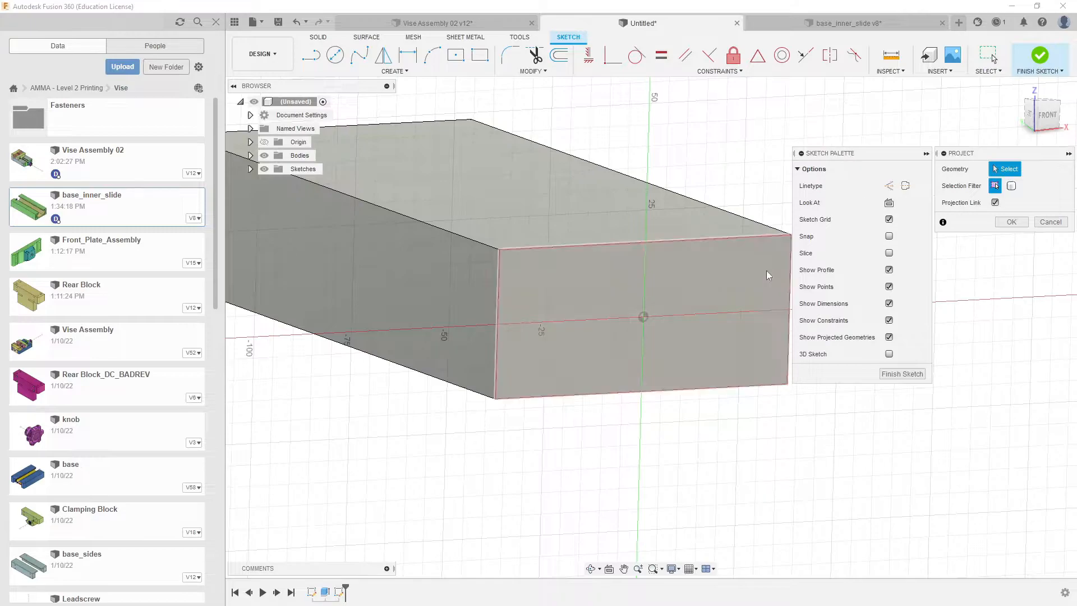
{"action": "middle_click_drag", "start_coordinate": [743, 234], "coordinate": [682, 227]}
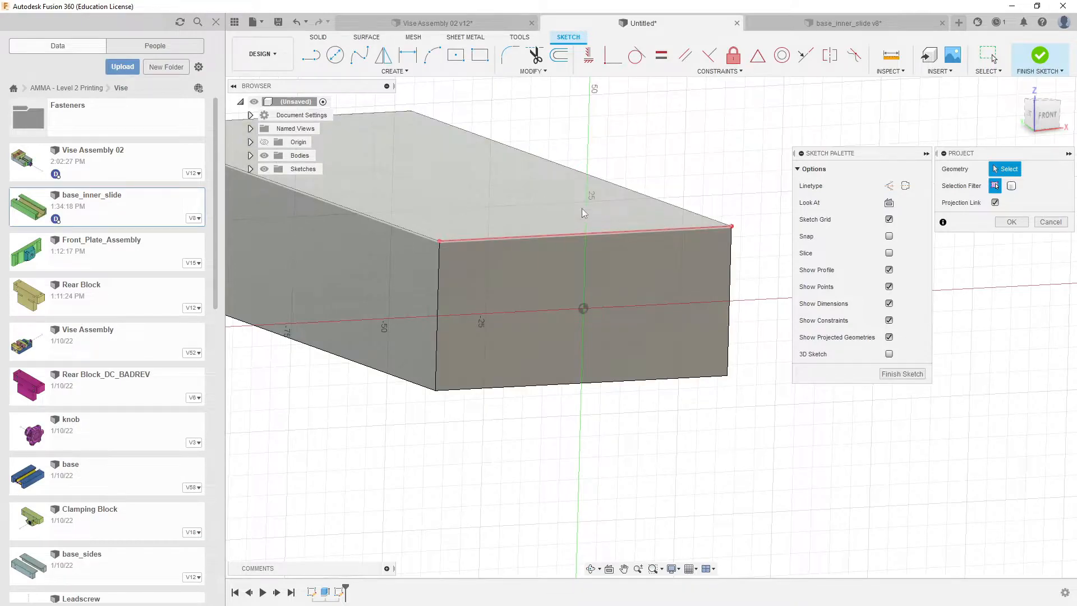
{"action": "left_click", "coordinate": [701, 228]}
{"action": "left_click", "coordinate": [730, 270]}
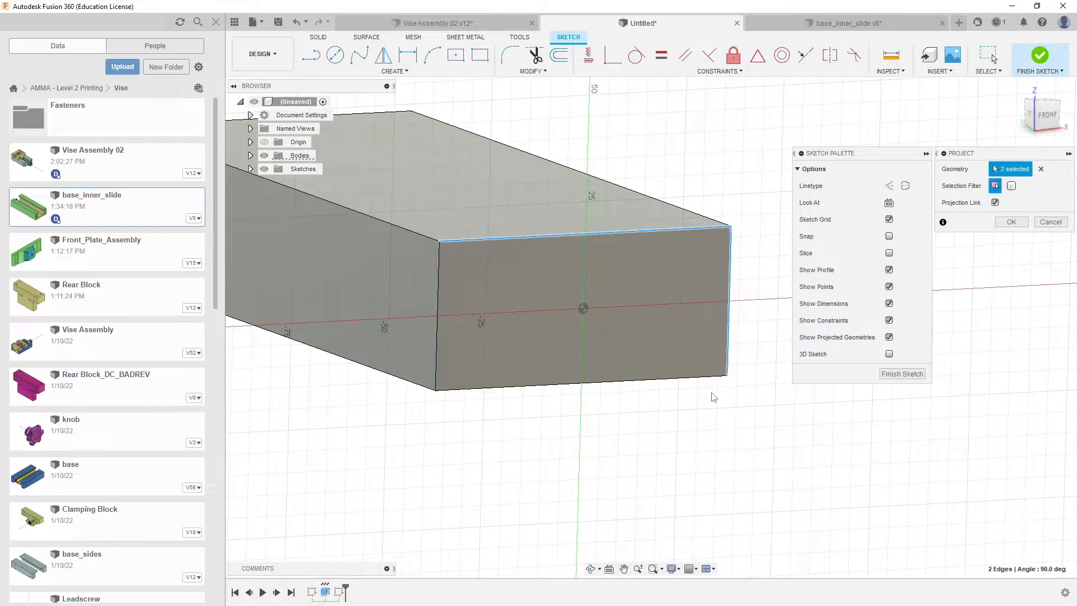
{"action": "left_click", "coordinate": [637, 381]}
{"action": "left_click", "coordinate": [436, 362]}
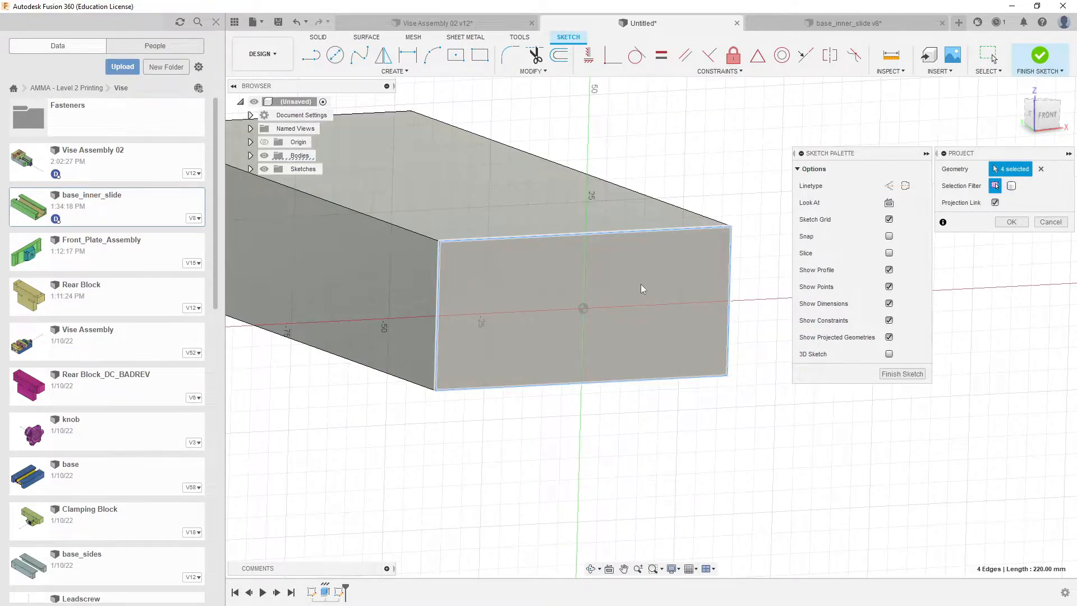
{"action": "left_click", "coordinate": [890, 186]}
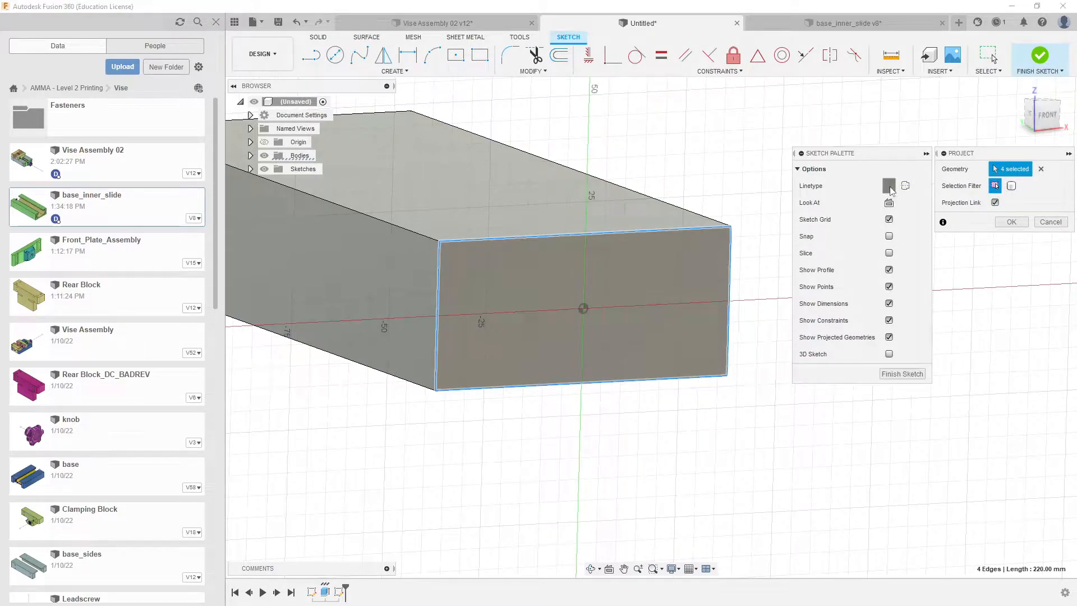
{"action": "left_click", "coordinate": [1012, 222]}
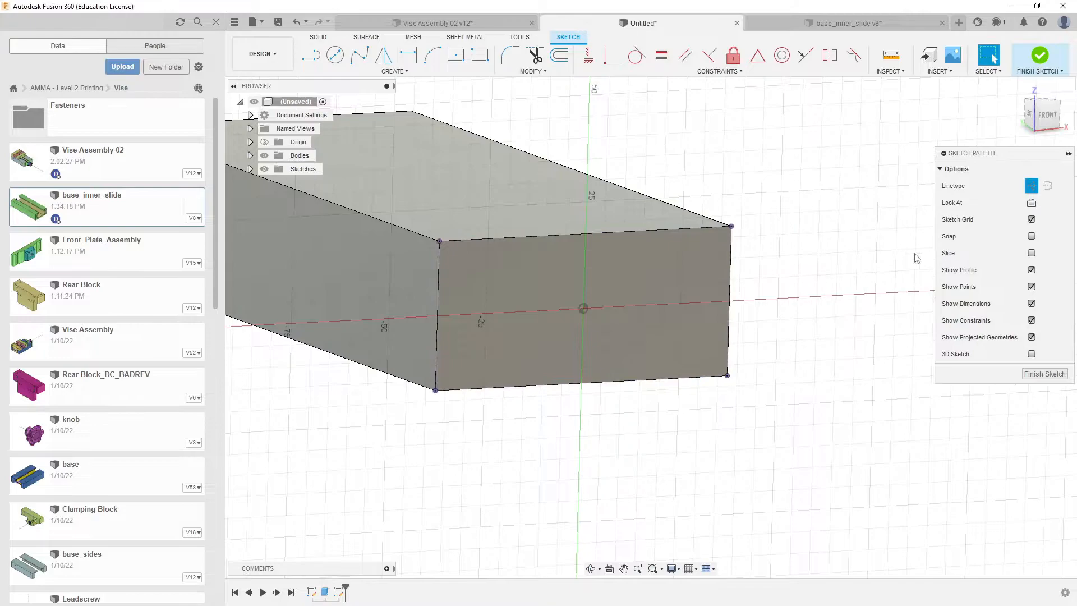
Step: Hide the block's body, check the channel shape in base_inner_slide and set the face-on sketch to the normal linetype
{"action": "left_click", "coordinate": [264, 156]}
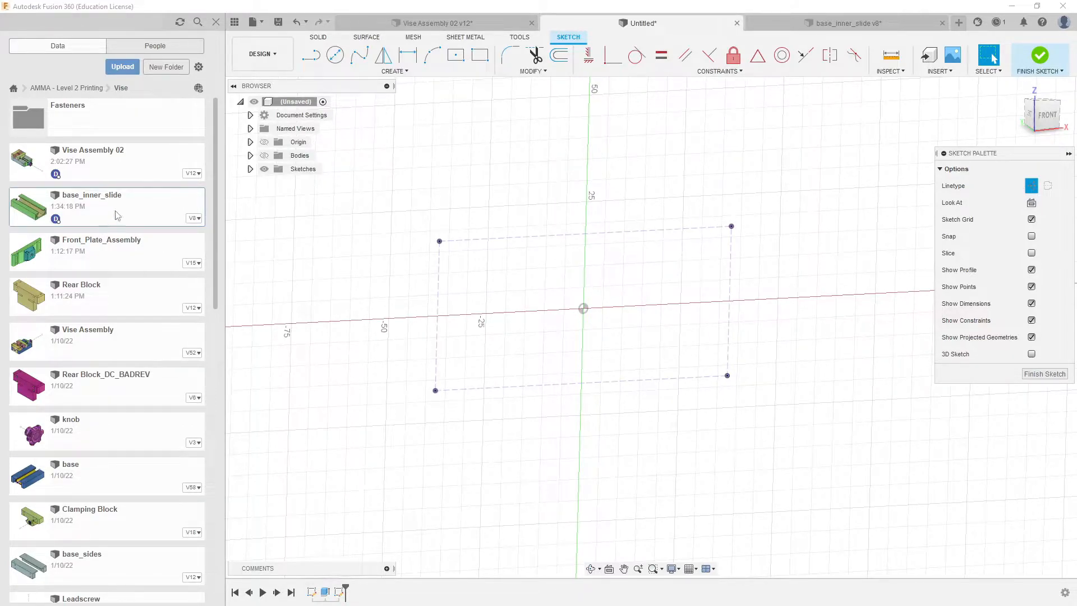
{"action": "left_click", "coordinate": [1046, 115]}
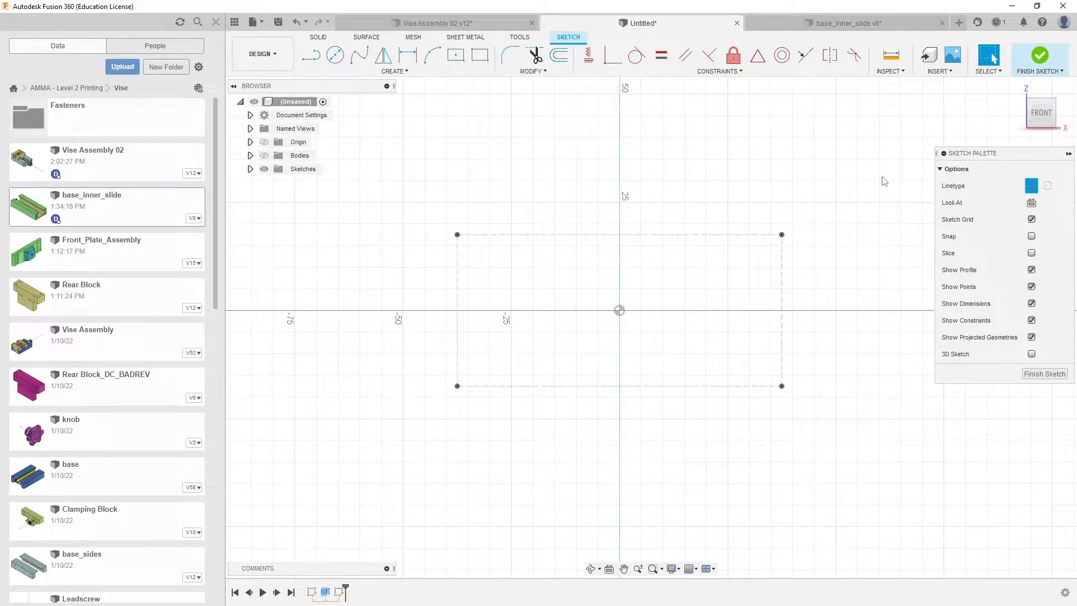
{"action": "left_click", "coordinate": [849, 23]}
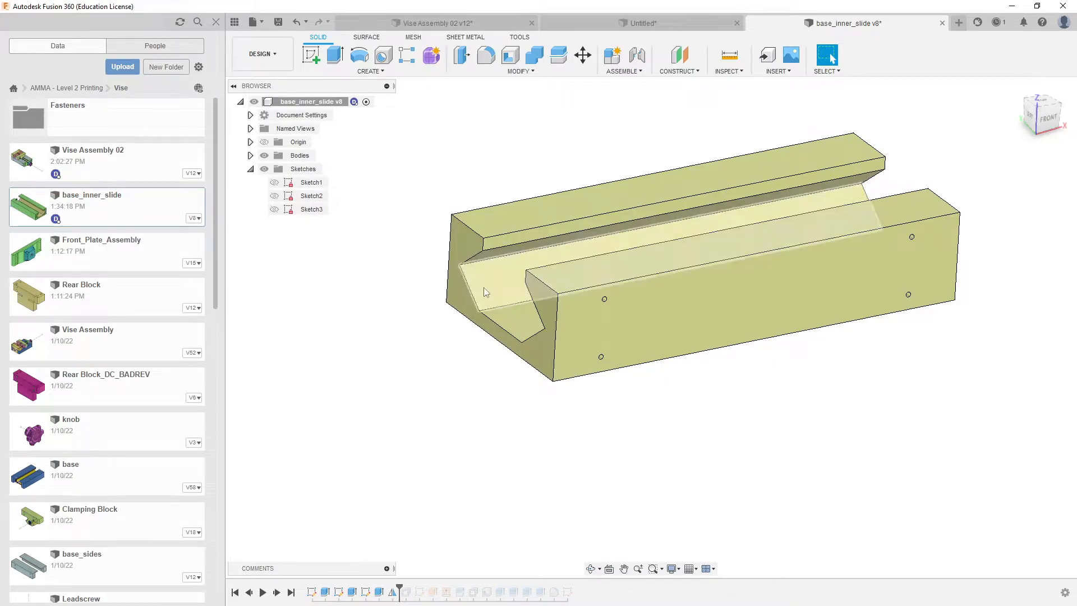
{"action": "left_click", "coordinate": [629, 26]}
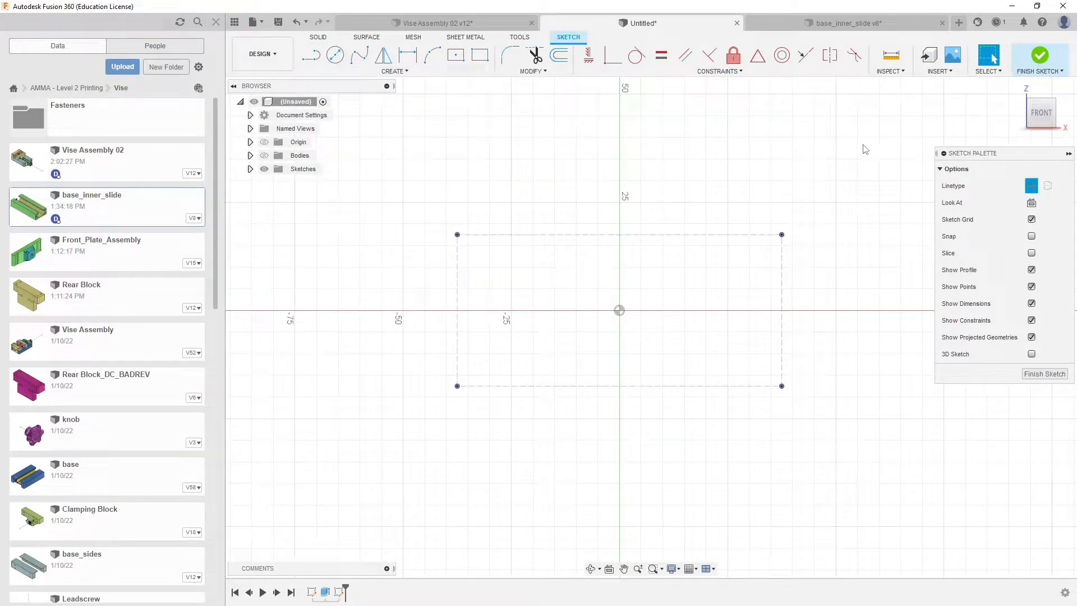
{"action": "left_click", "coordinate": [1034, 188]}
{"action": "left_click", "coordinate": [311, 54]}
{"action": "left_click", "coordinate": [472, 131]}
{"action": "left_click", "coordinate": [580, 154]}
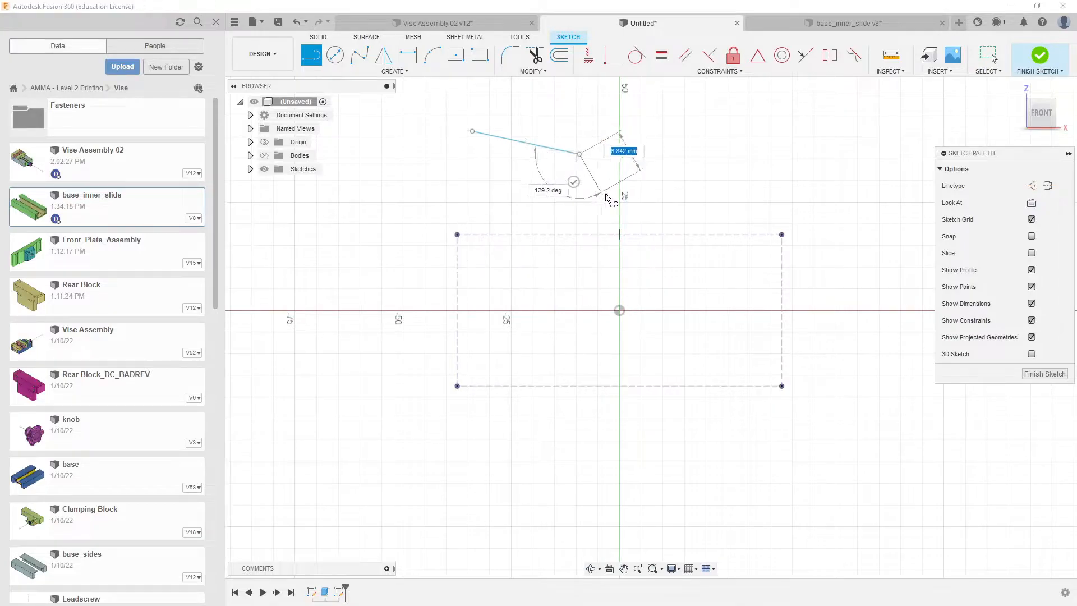
{"action": "key", "text": "Escape"}
{"action": "key", "text": "ctrl+z"}
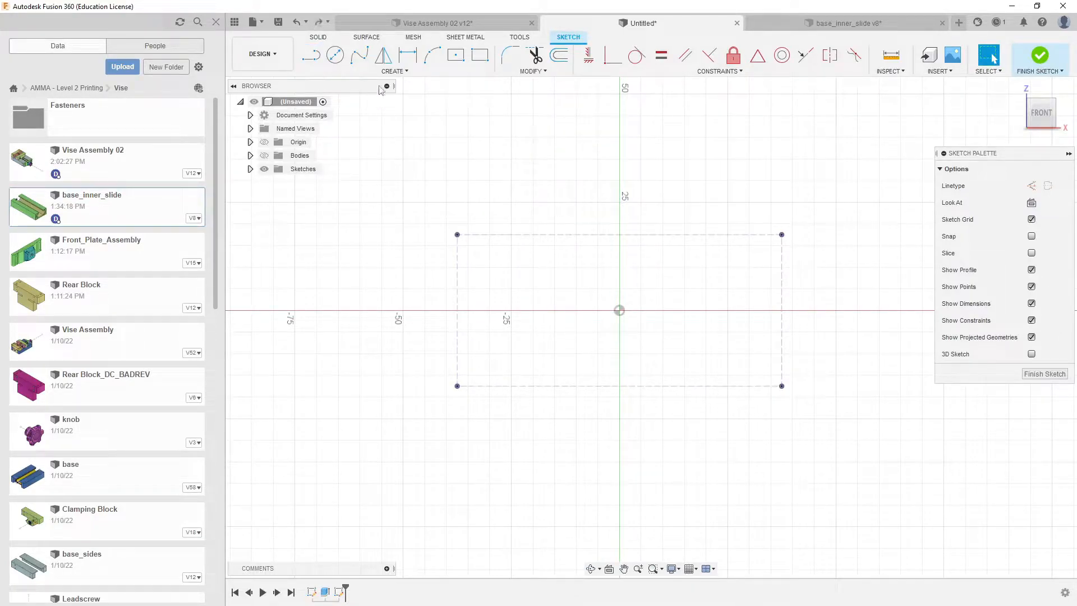
Step: Sketch a solid line along the middle of the projected rectangle's upper edge for the channel opening
{"action": "left_click", "coordinate": [311, 55]}
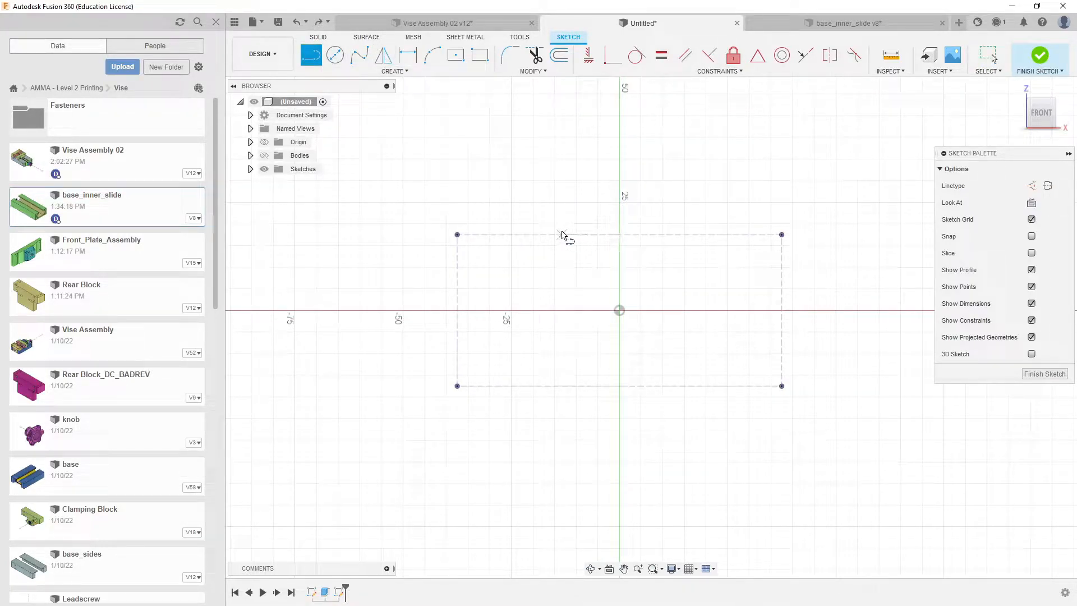
{"action": "left_click", "coordinate": [554, 234]}
{"action": "left_click", "coordinate": [692, 234]}
{"action": "key", "text": "Escape"}
{"action": "left_click", "coordinate": [720, 116]}
{"action": "left_click", "coordinate": [797, 138]}
{"action": "left_click", "coordinate": [792, 178]}
{"action": "left_click", "coordinate": [856, 218]}
{"action": "left_click", "coordinate": [883, 148]}
{"action": "double_click", "coordinate": [781, 281]}
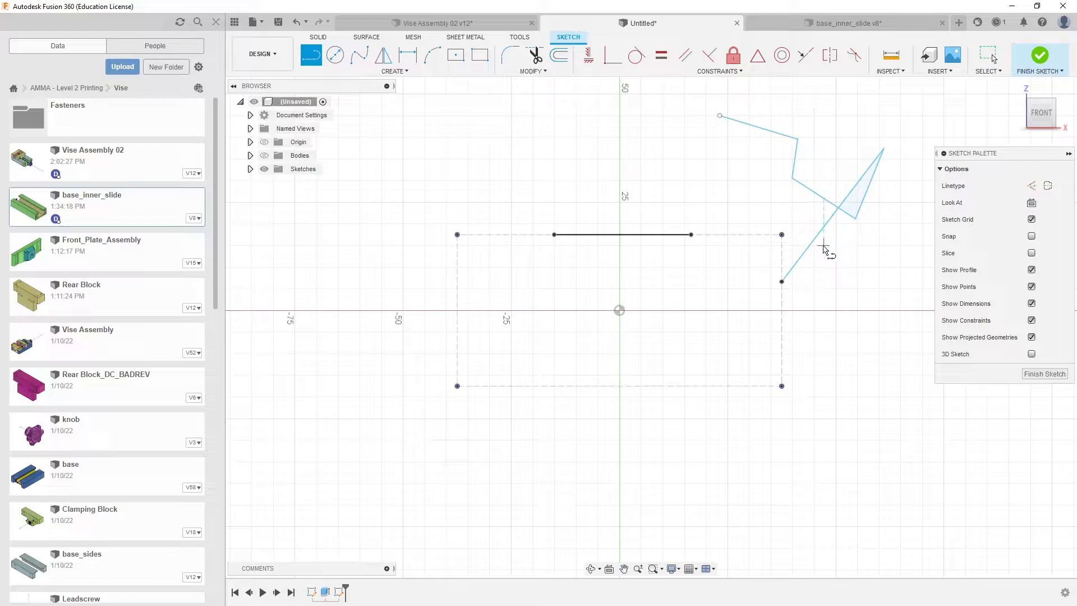
{"action": "key", "text": "Escape"}
{"action": "key", "text": "ctrl+z"}
{"action": "key", "text": "ctrl+z"}
{"action": "key", "text": "ctrl+z"}
{"action": "key", "text": "ctrl+z"}
{"action": "key", "text": "ctrl+z"}
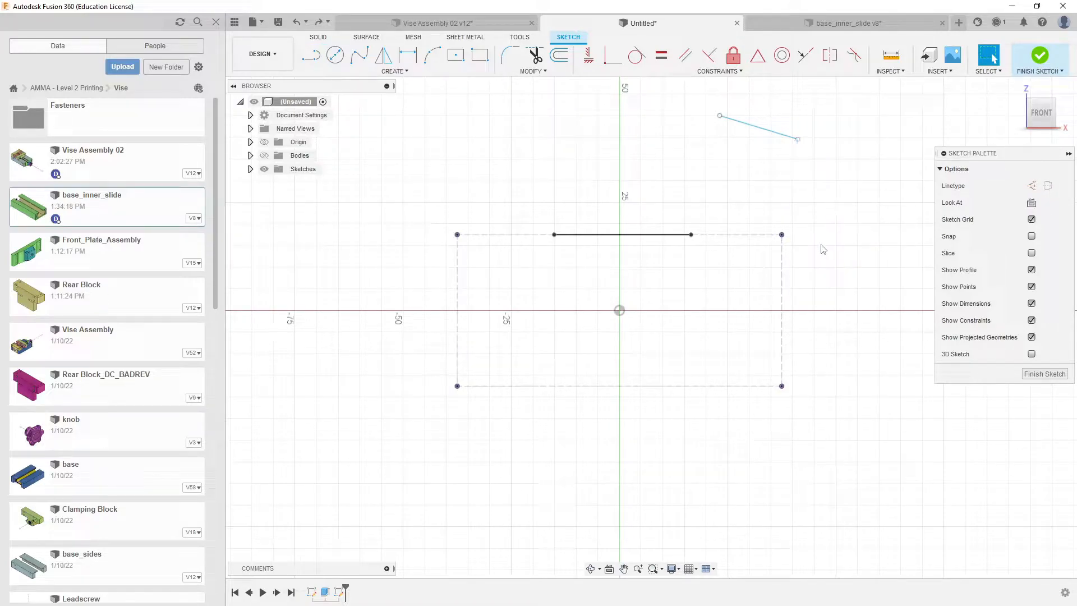
Step: Sketch a rough closed channel profile inside the rectangle, with short neck walls, outward-pointing sides and a floor, ending at the opening line's endpoints
{"action": "middle_click_drag", "start_coordinate": [716, 191], "coordinate": [713, 182]}
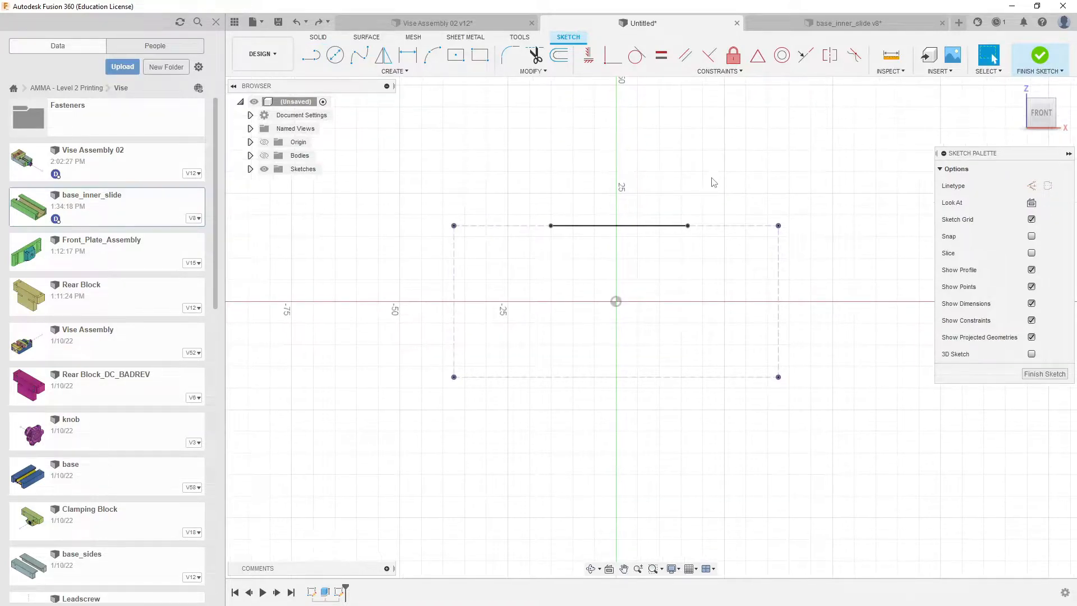
{"action": "left_click", "coordinate": [306, 58]}
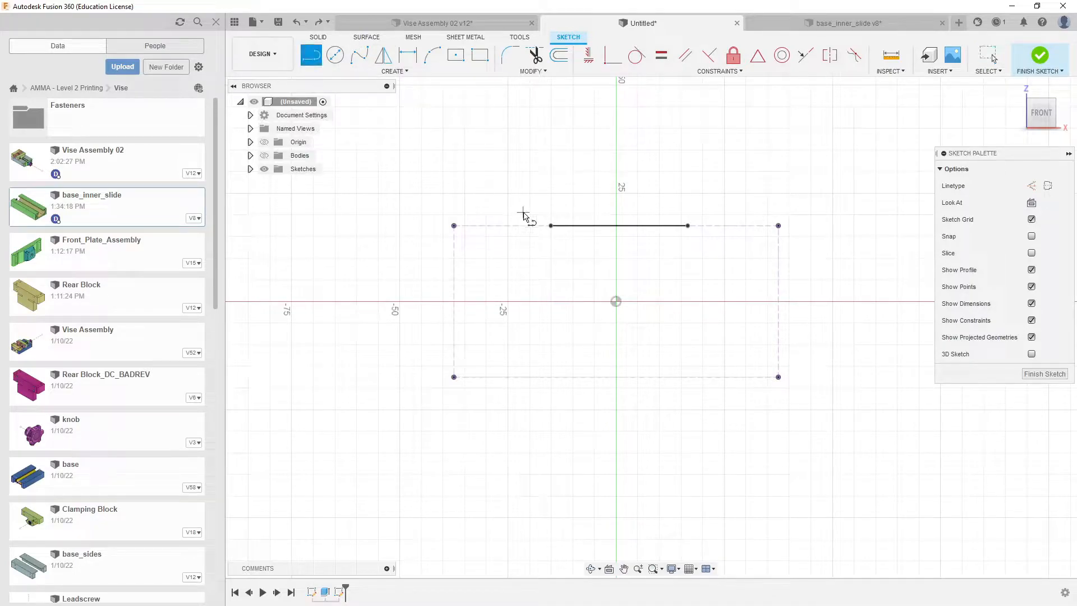
{"action": "left_click", "coordinate": [551, 226]}
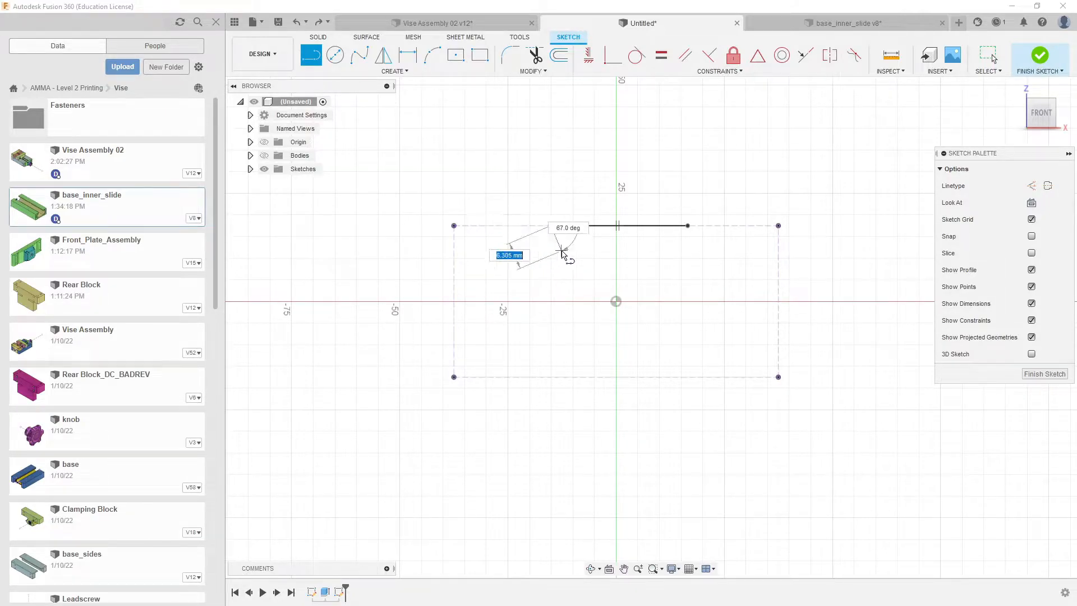
{"action": "left_click", "coordinate": [556, 253]}
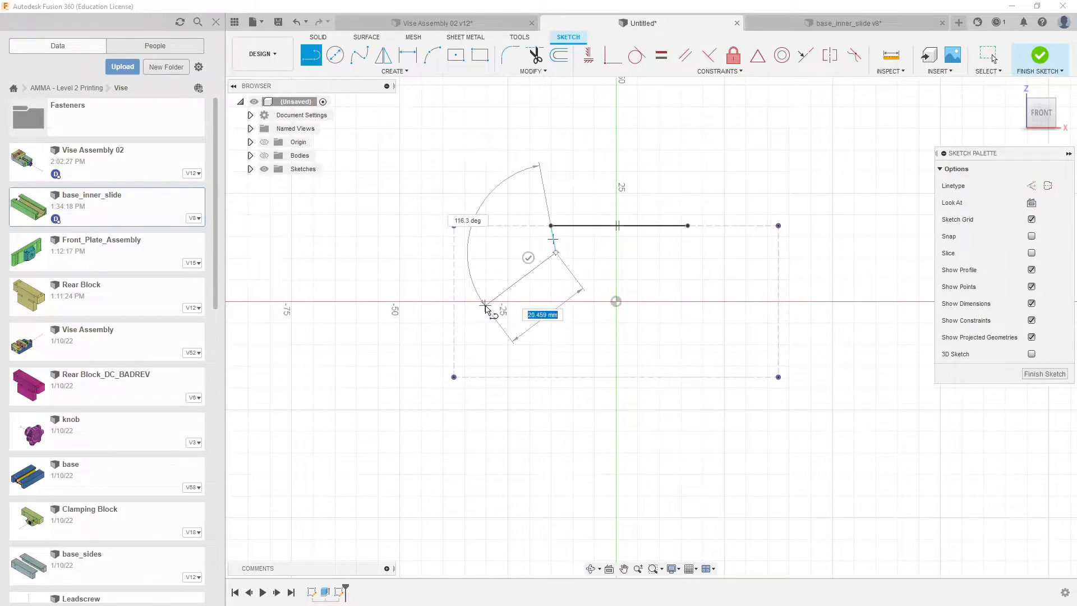
{"action": "left_click", "coordinate": [486, 305]}
{"action": "left_click", "coordinate": [558, 361]}
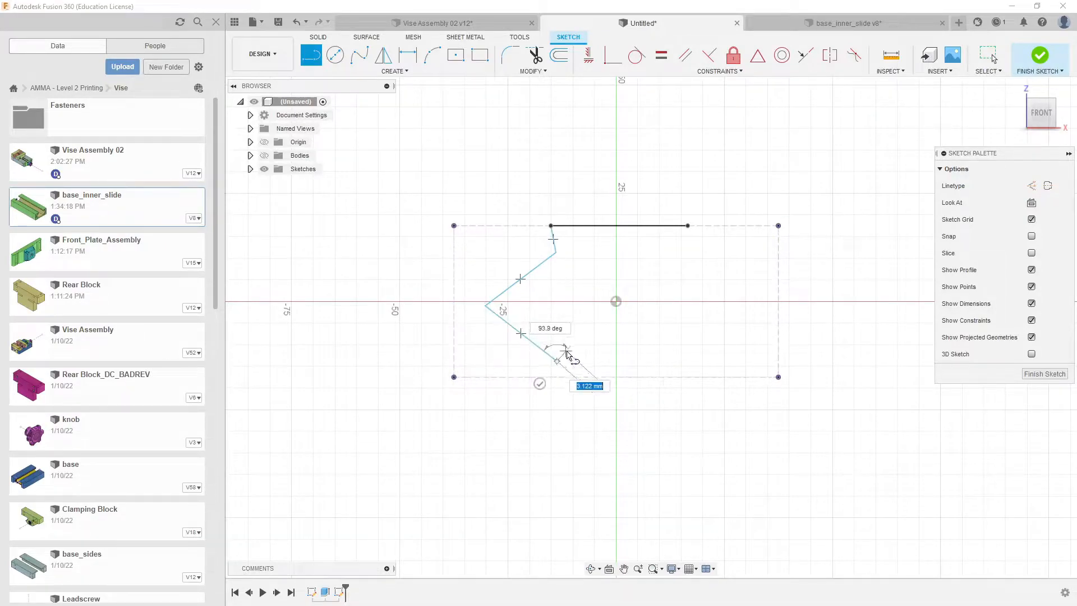
{"action": "left_click", "coordinate": [698, 349]}
{"action": "left_click", "coordinate": [742, 299]}
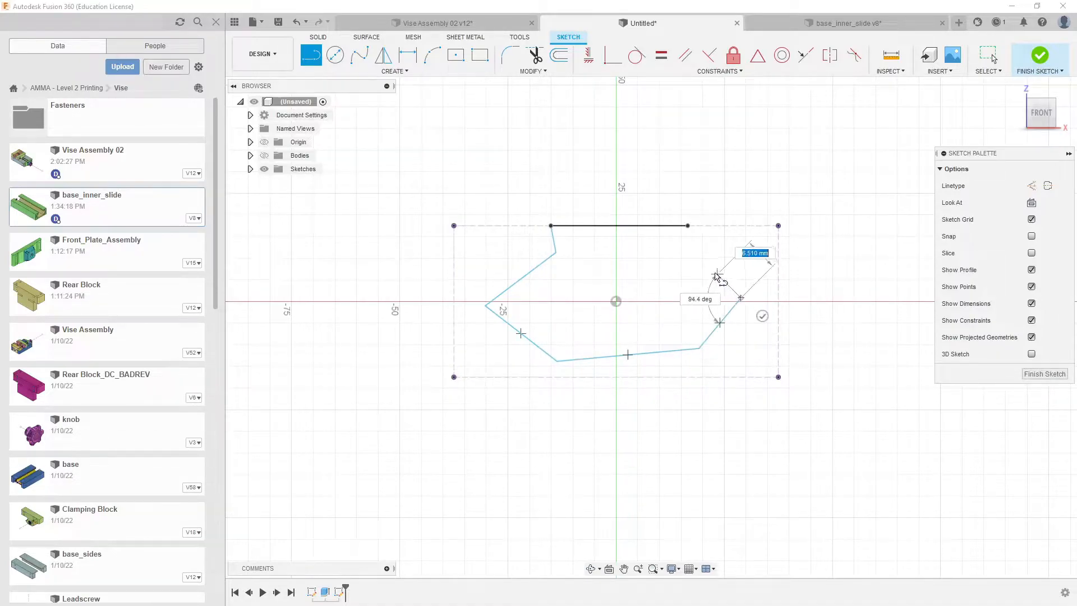
{"action": "left_click", "coordinate": [684, 247]}
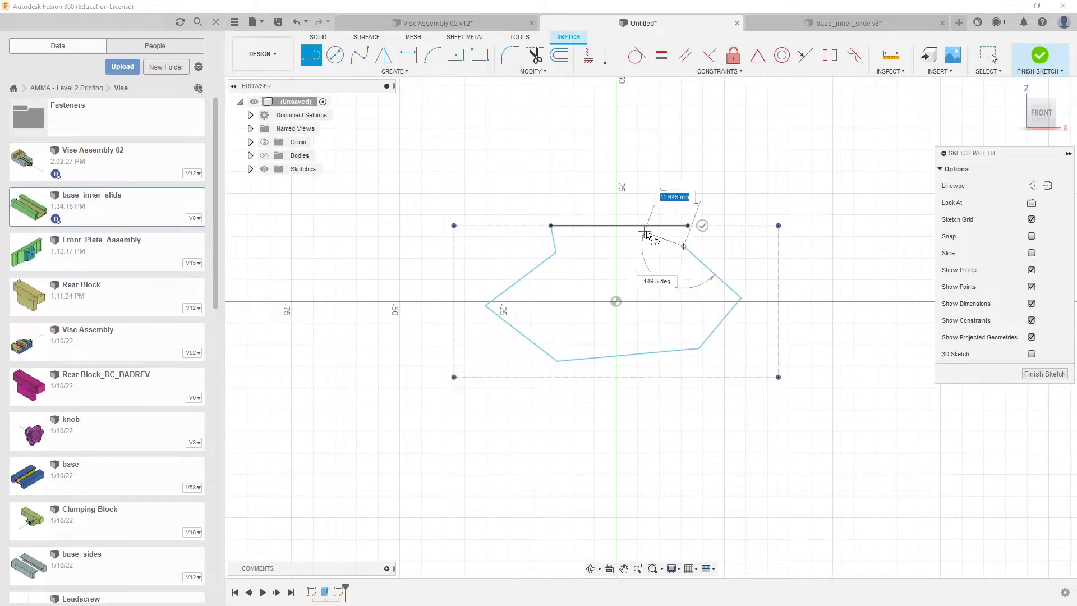
{"action": "left_click", "coordinate": [688, 226]}
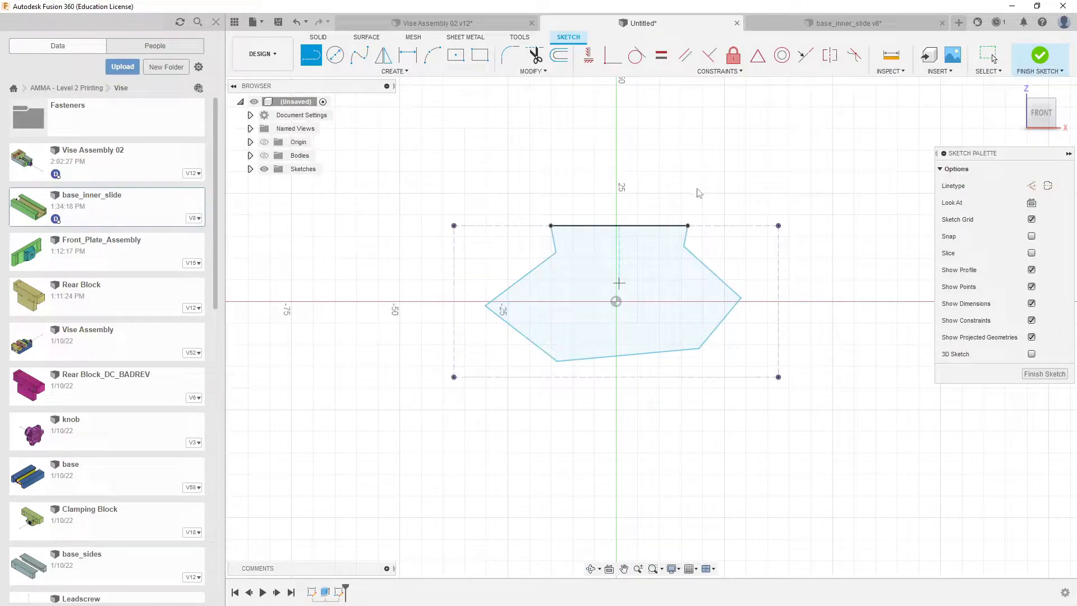
{"action": "key", "text": "Escape"}
Step: Constrain the two short neck walls of the channel profile to vertical and its floor line to horizontal
{"action": "middle_click_drag", "start_coordinate": [693, 188], "coordinate": [675, 183]}
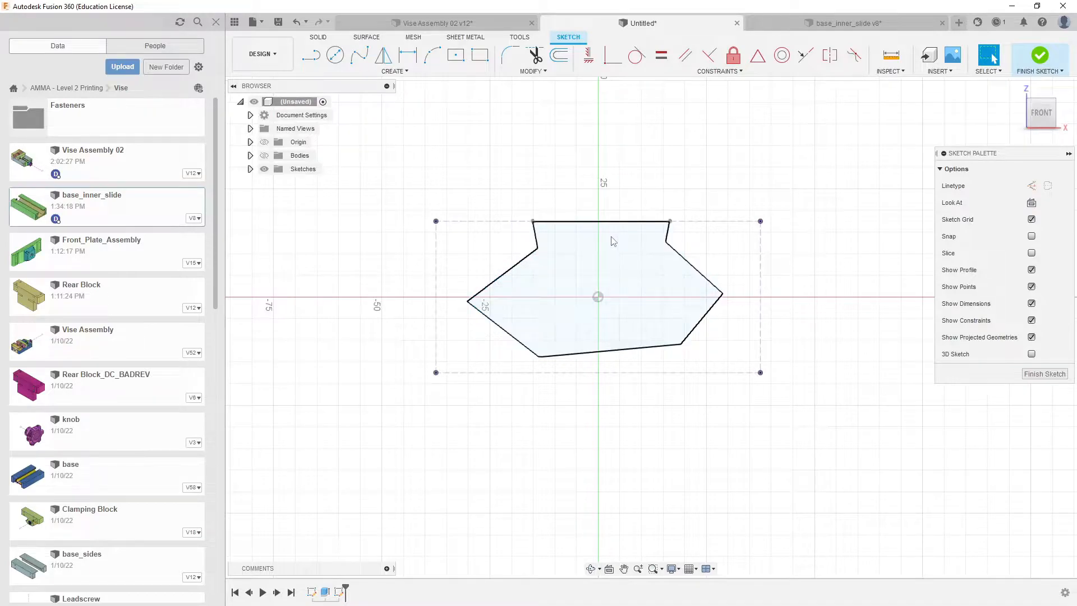
{"action": "left_click", "coordinate": [531, 255]}
{"action": "mouse_move", "coordinate": [621, 278]}
{"action": "middle_mouse_down"}
{"action": "mouse_move", "coordinate": [639, 277]}
{"action": "mouse_move", "coordinate": [634, 259]}
{"action": "middle_mouse_up"}
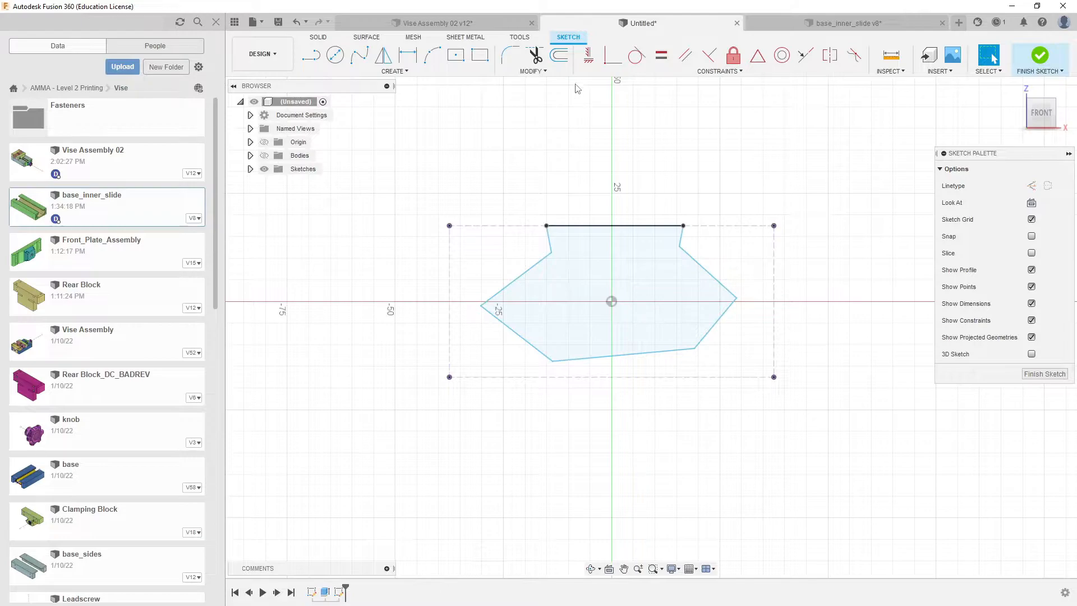
{"action": "left_click", "coordinate": [589, 56]}
{"action": "left_click", "coordinate": [549, 240]}
{"action": "left_click", "coordinate": [680, 242]}
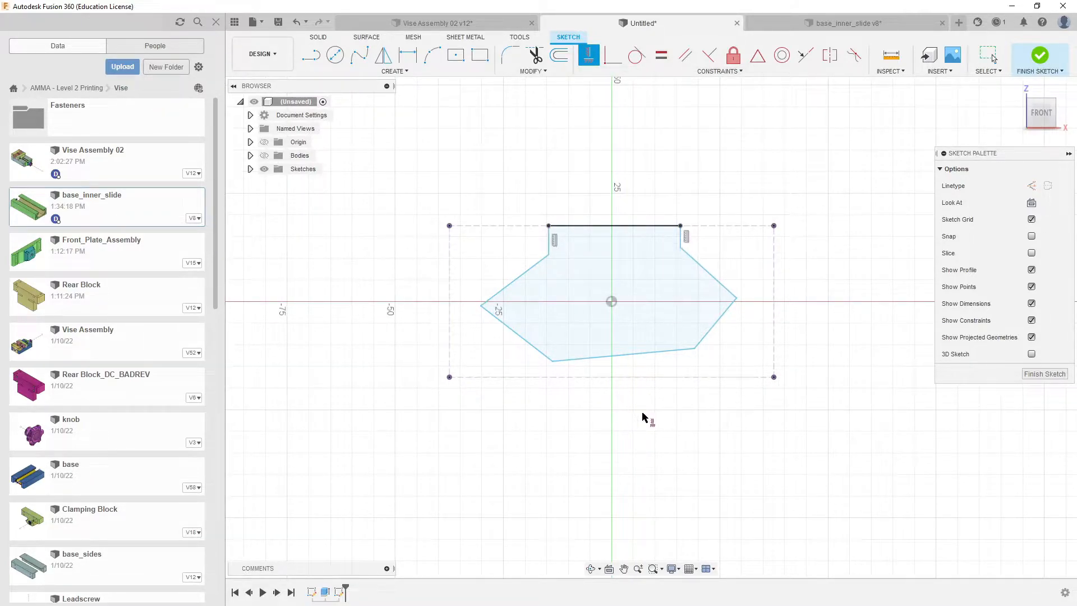
{"action": "left_click", "coordinate": [641, 354]}
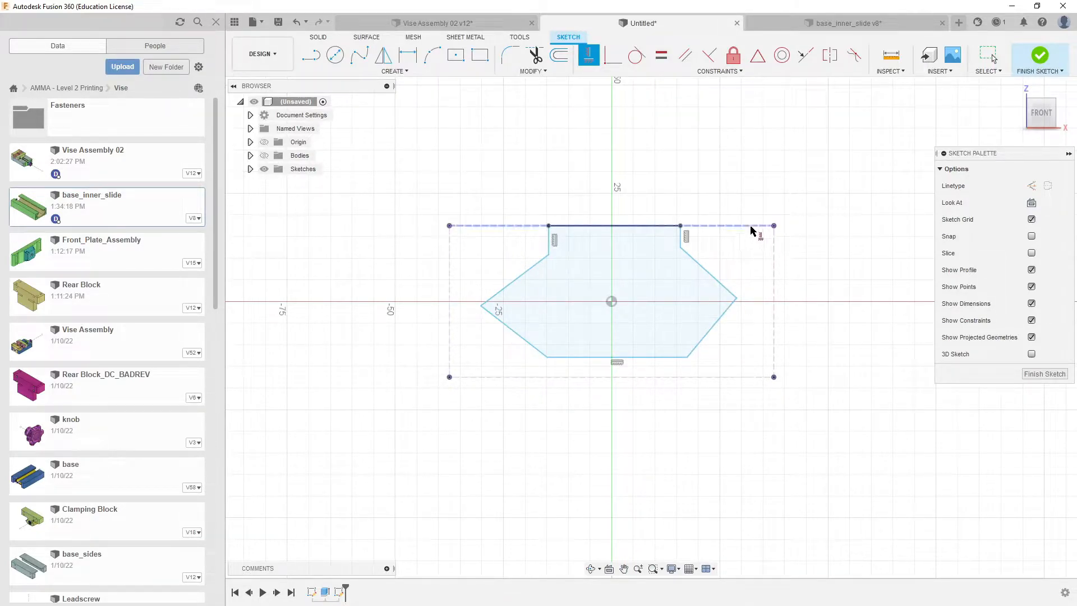
{"action": "key", "text": "Escape"}
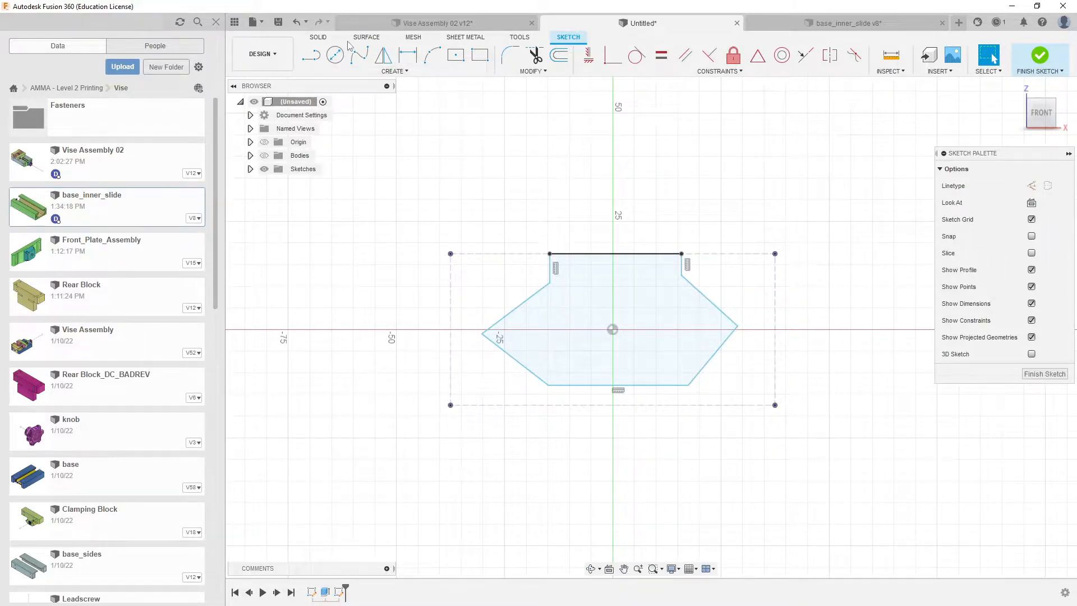
Step: Draw a construction line joining the lower ends of the two neck walls and constrain it to horizontal
{"action": "left_click", "coordinate": [309, 57]}
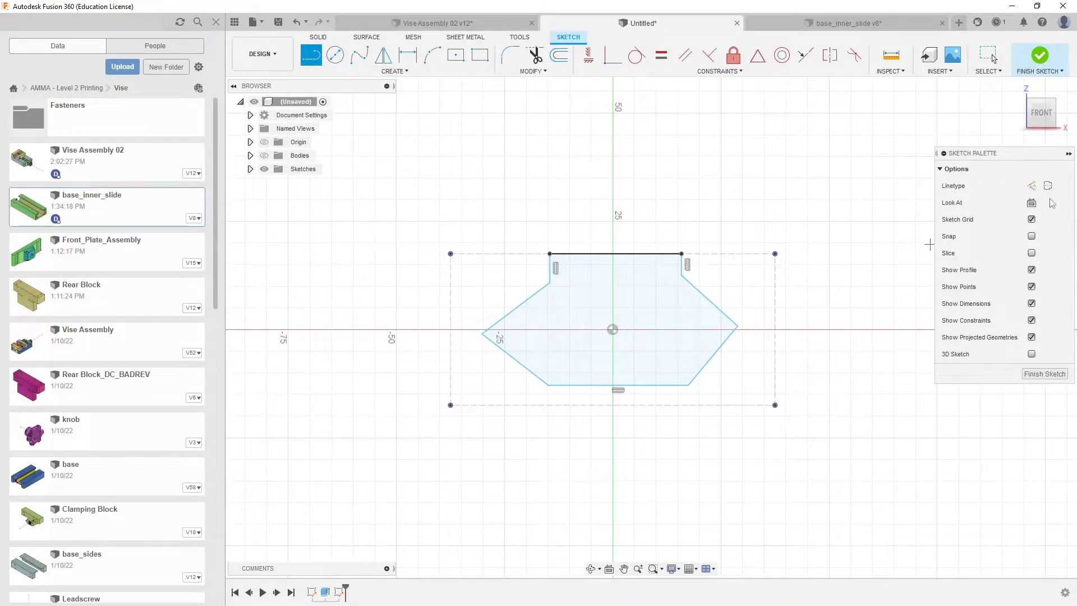
{"action": "left_click", "coordinate": [1032, 186]}
{"action": "left_click", "coordinate": [550, 284]}
{"action": "left_click", "coordinate": [683, 276]}
{"action": "key", "text": "Escape"}
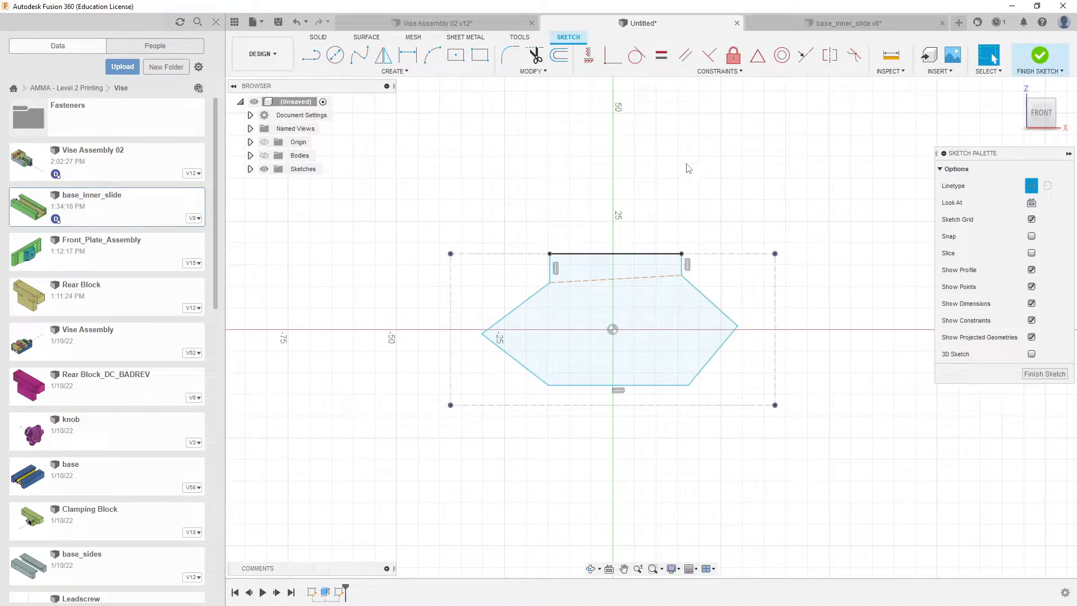
{"action": "left_click", "coordinate": [588, 55]}
{"action": "left_click", "coordinate": [639, 279]}
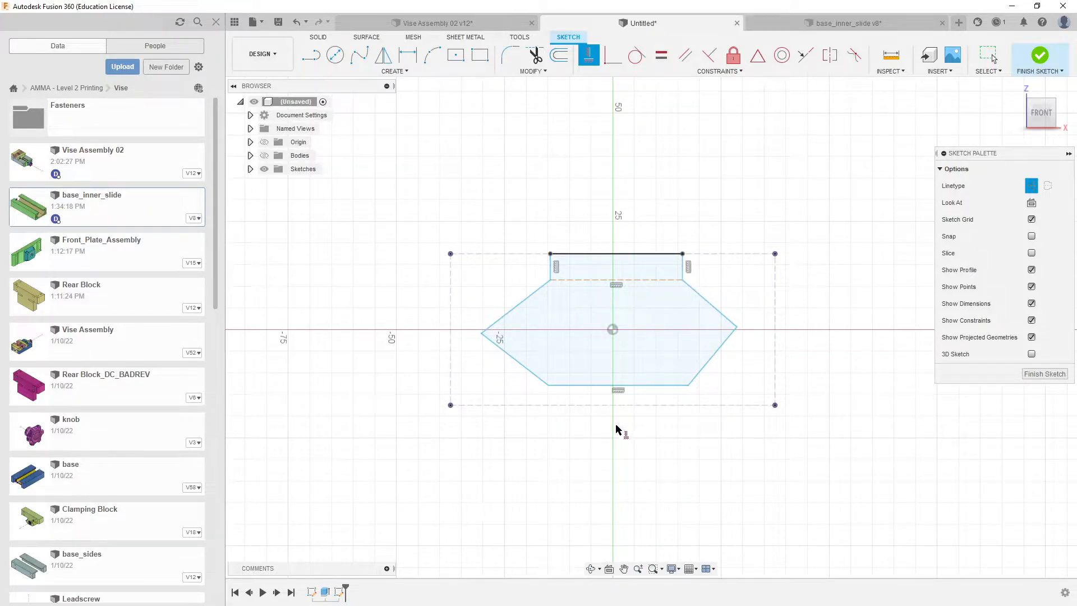
Step: Draw a construction line between the profile's two outermost corners and constrain it to horizontal
{"action": "key", "text": "l"}
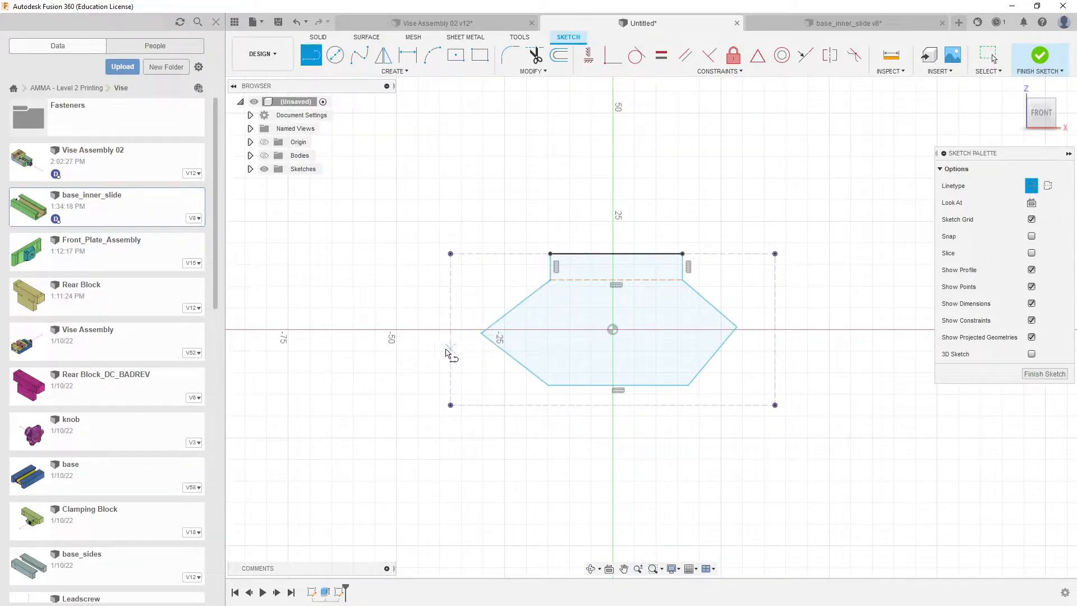
{"action": "left_click", "coordinate": [482, 334]}
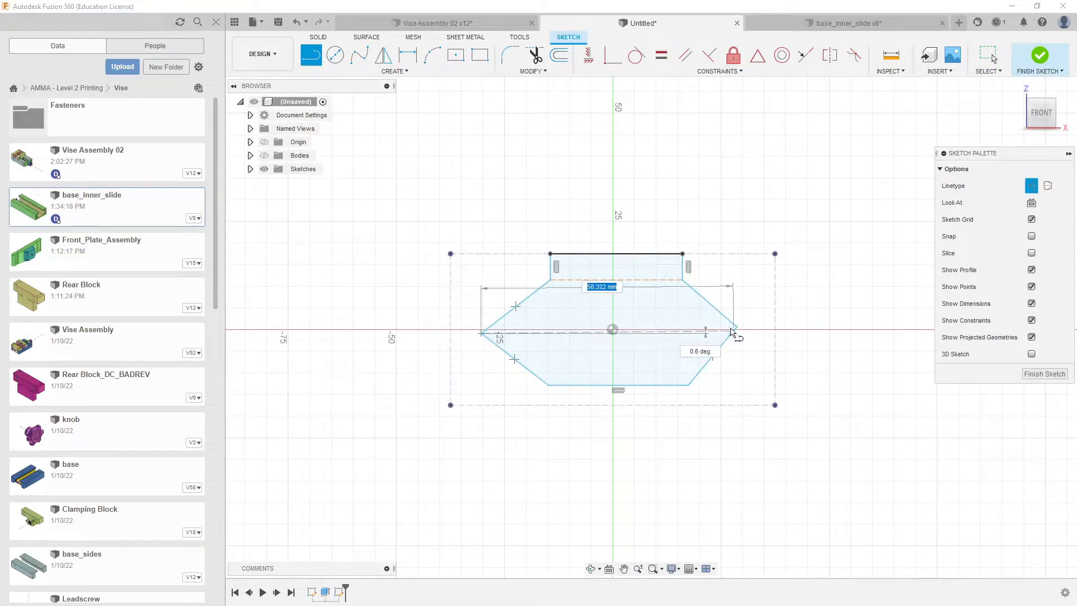
{"action": "left_click", "coordinate": [736, 328]}
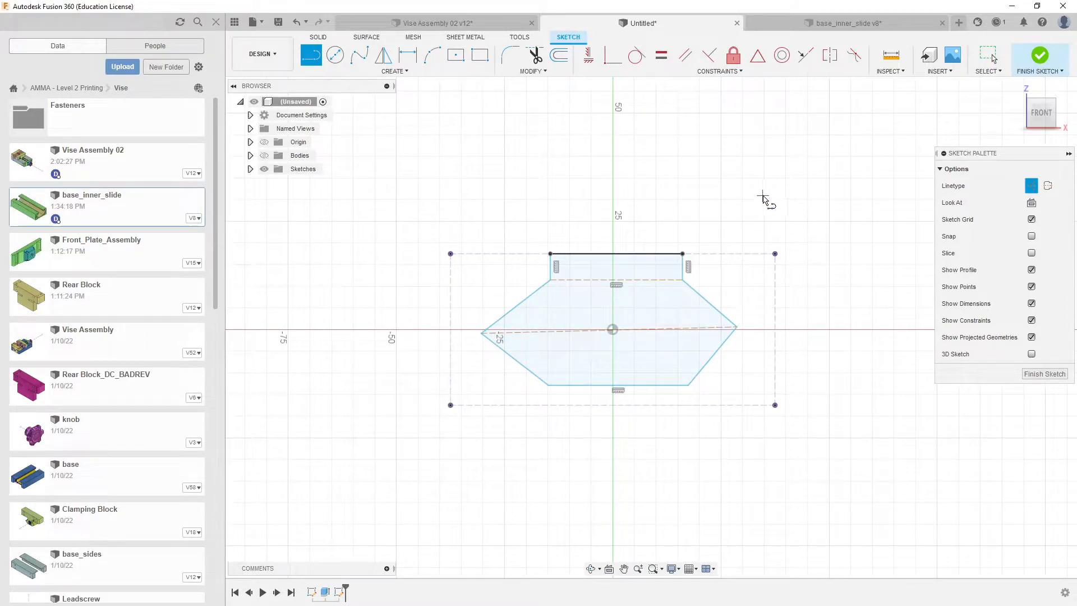
{"action": "key", "text": "Escape"}
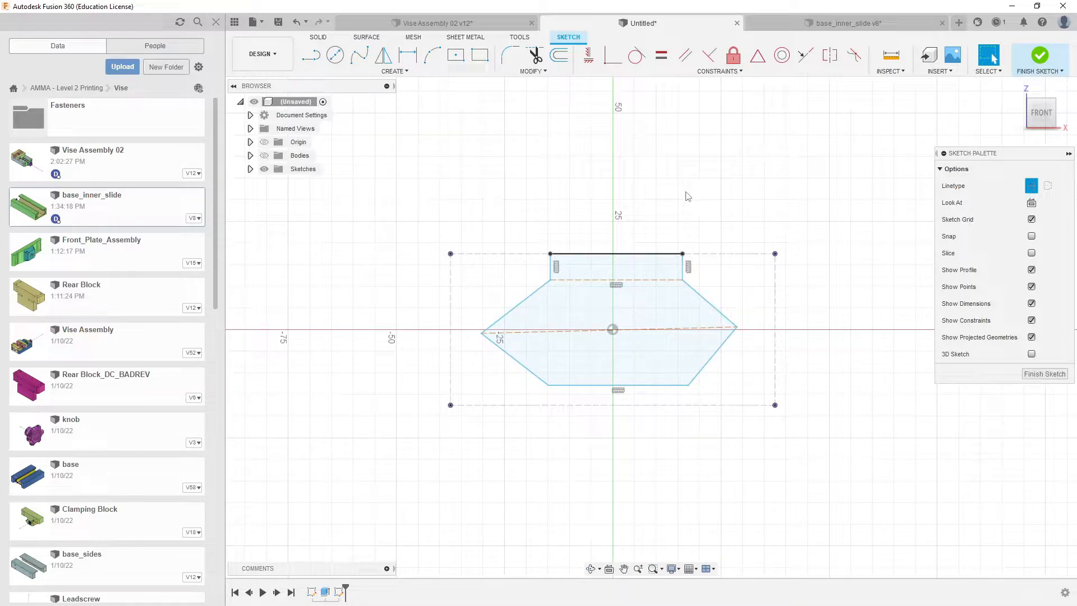
{"action": "left_click", "coordinate": [589, 55]}
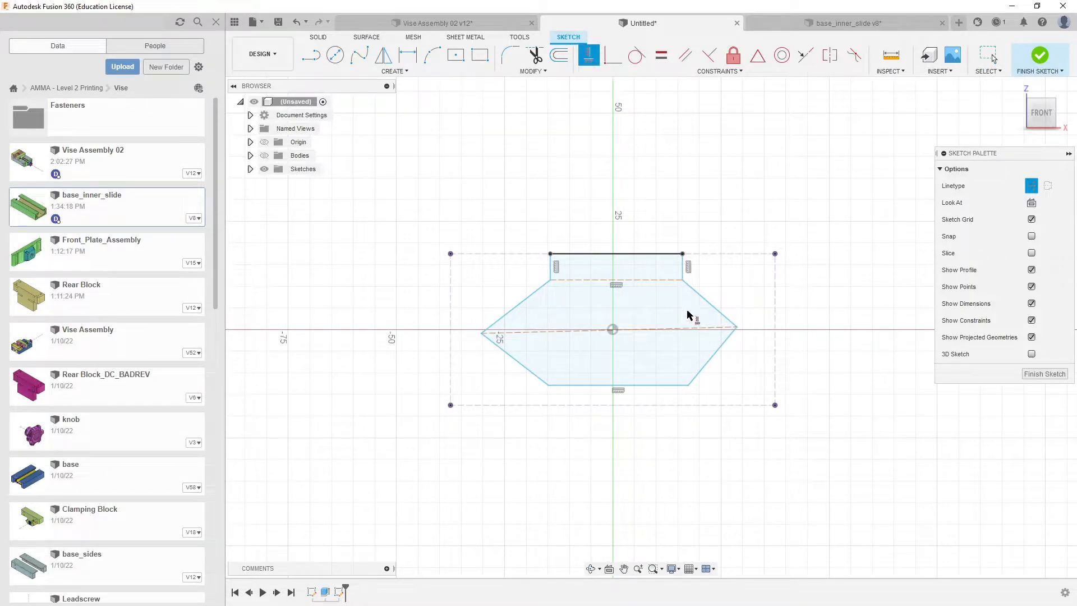
{"action": "left_click", "coordinate": [725, 330]}
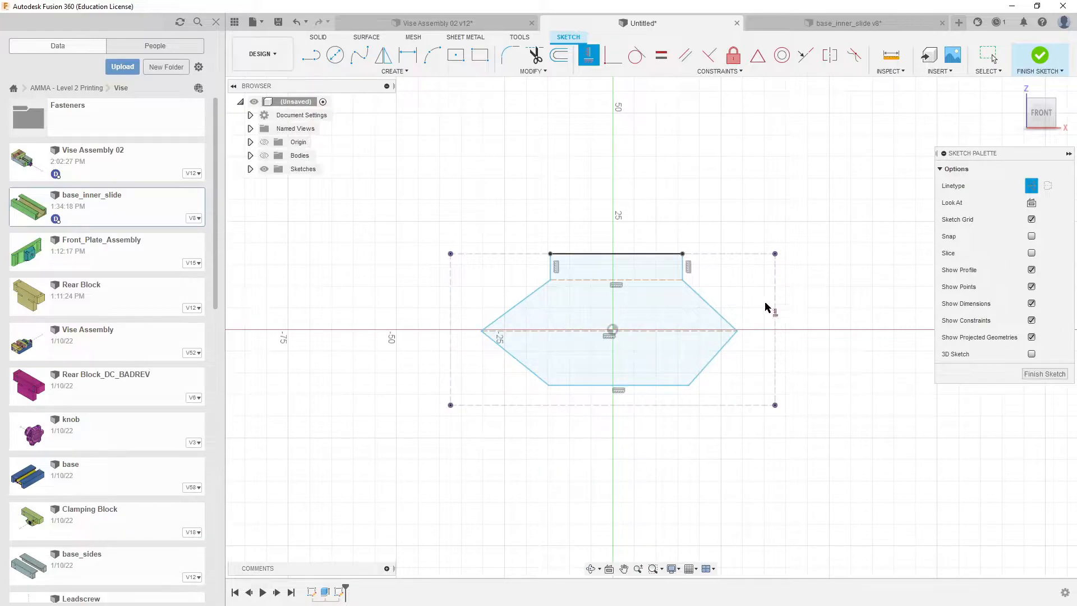
{"action": "key", "text": "Escape"}
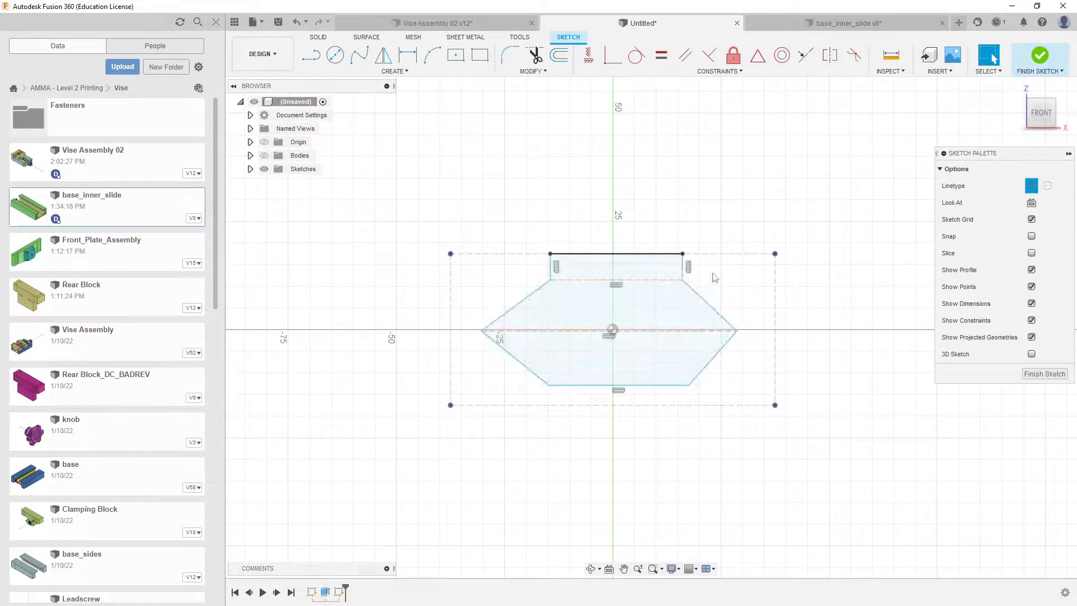
{"action": "key", "text": "d"}
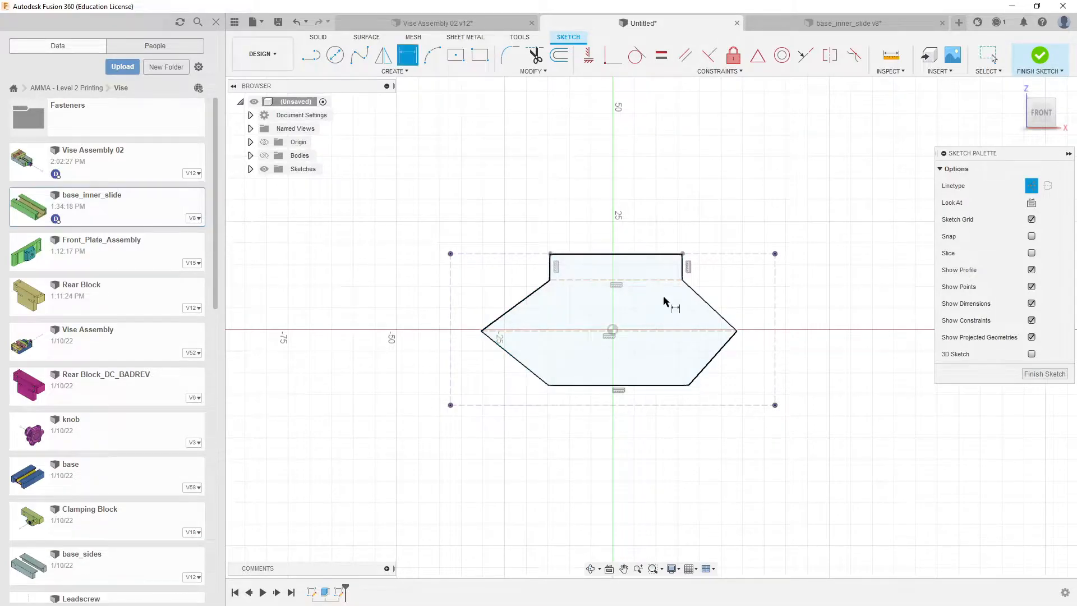
{"action": "left_click", "coordinate": [663, 280]}
{"action": "left_click", "coordinate": [673, 335]}
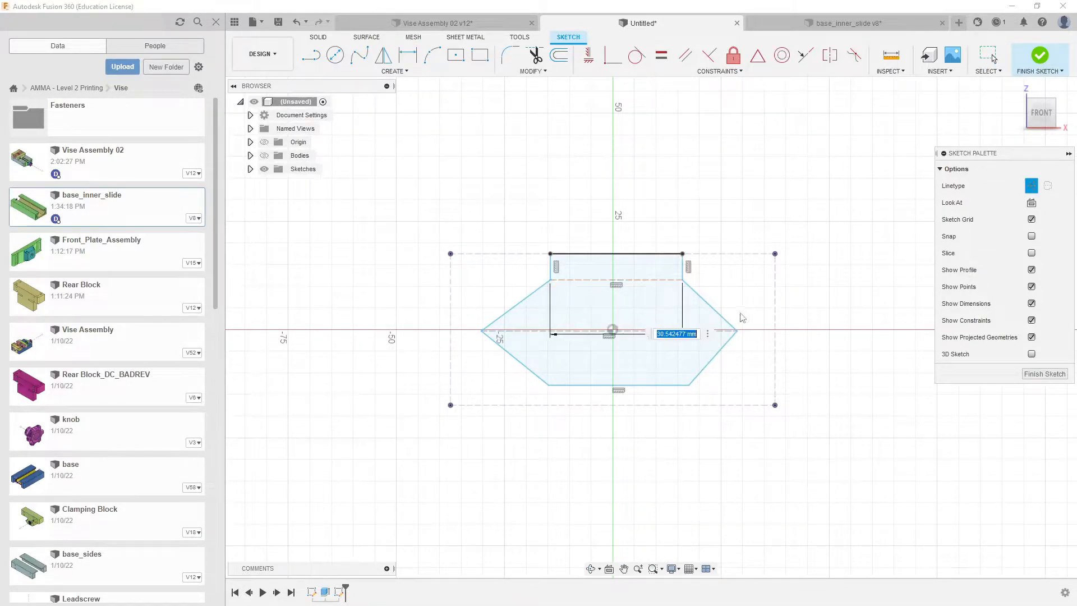
{"action": "key", "text": "Return"}
{"action": "key", "text": "Escape"}
{"action": "key", "text": "ctrl+z"}
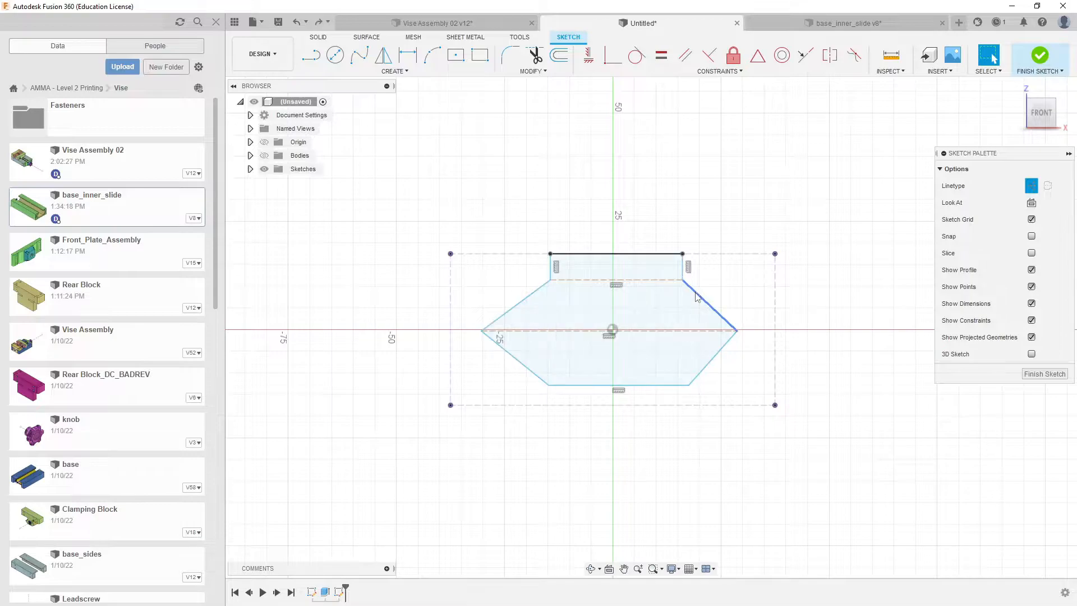
{"action": "key", "text": "ctrl+y"}
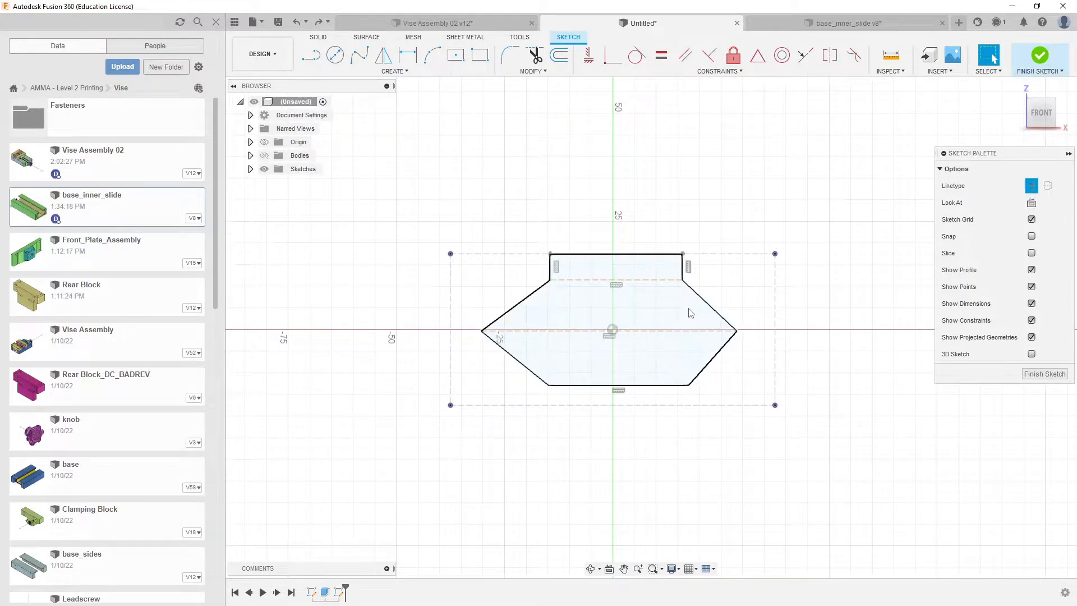
{"action": "key", "text": "d"}
{"action": "left_click", "coordinate": [689, 331]}
{"action": "left_click", "coordinate": [665, 280]}
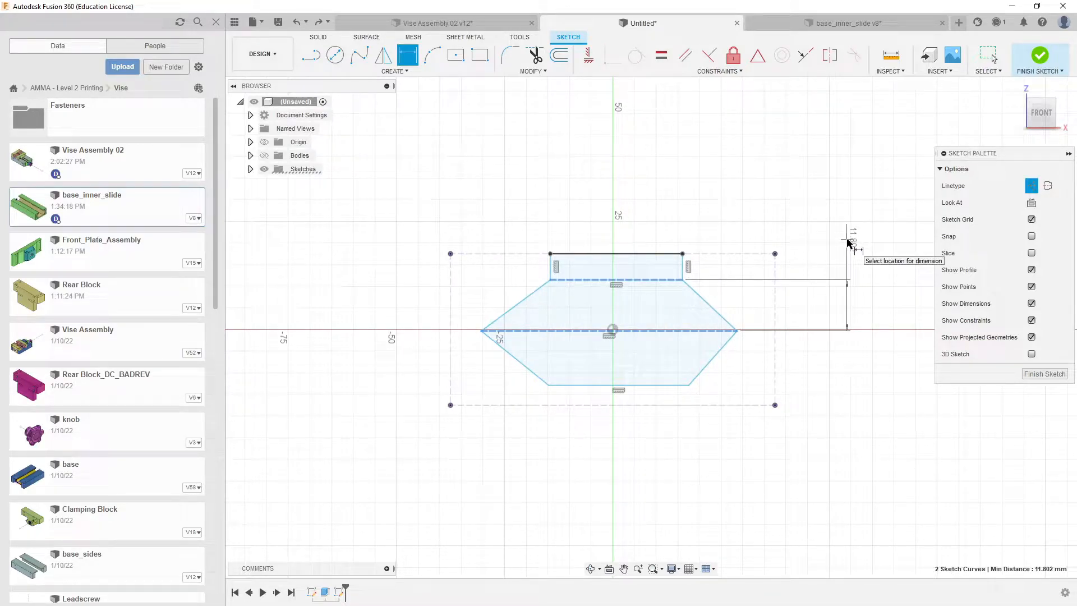
{"action": "key", "text": "Escape"}
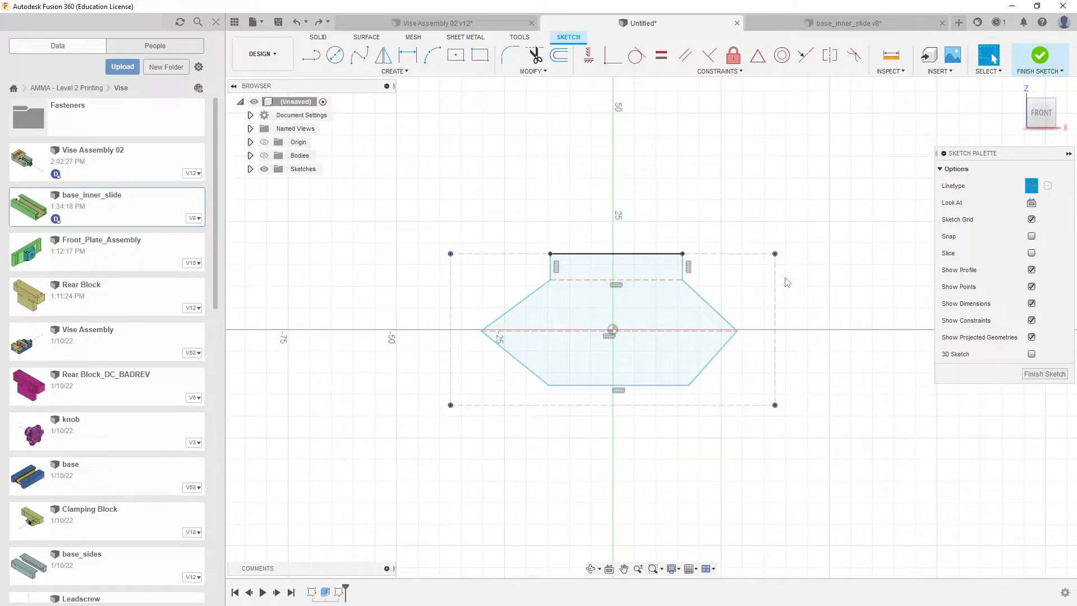
{"action": "mouse_move", "coordinate": [723, 204]}
{"action": "middle_mouse_down"}
{"action": "mouse_move", "coordinate": [715, 227]}
{"action": "mouse_move", "coordinate": [714, 214]}
{"action": "middle_mouse_up"}
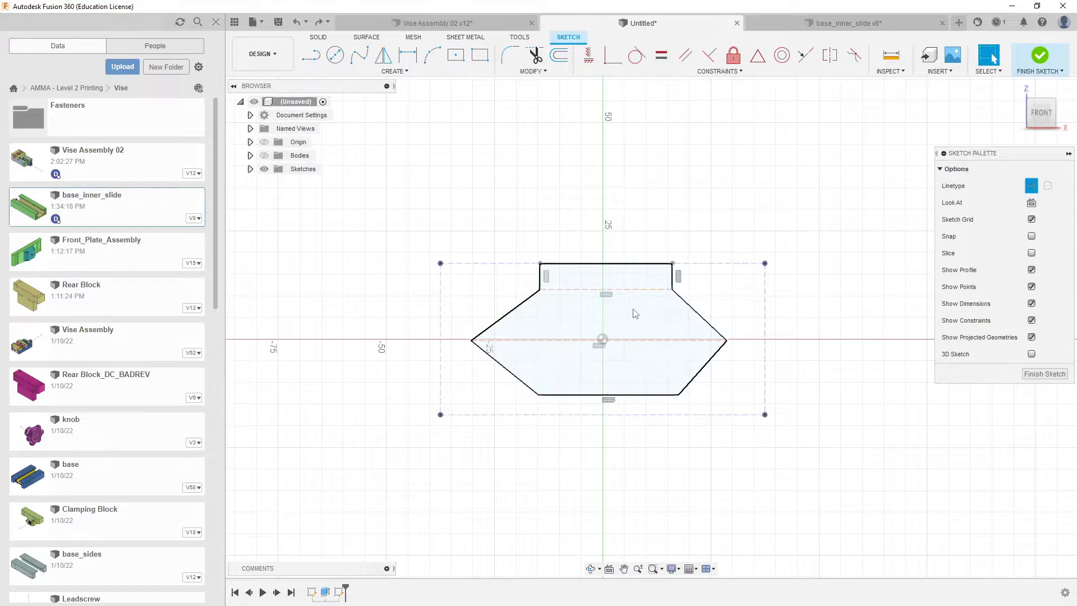
{"action": "key", "text": "l"}
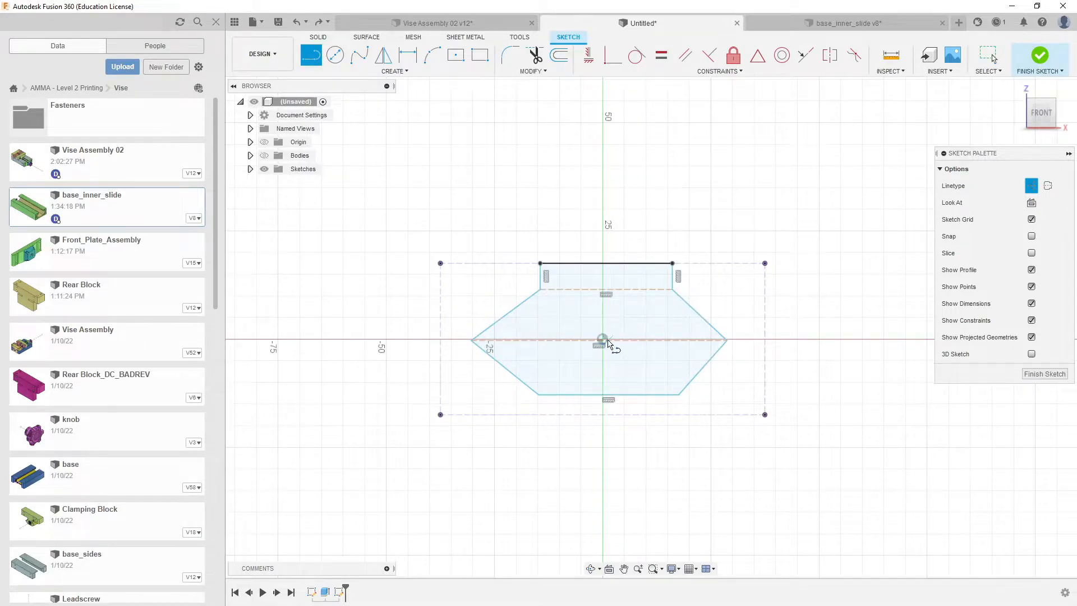
{"action": "left_click", "coordinate": [565, 154]}
{"action": "left_click", "coordinate": [576, 212]}
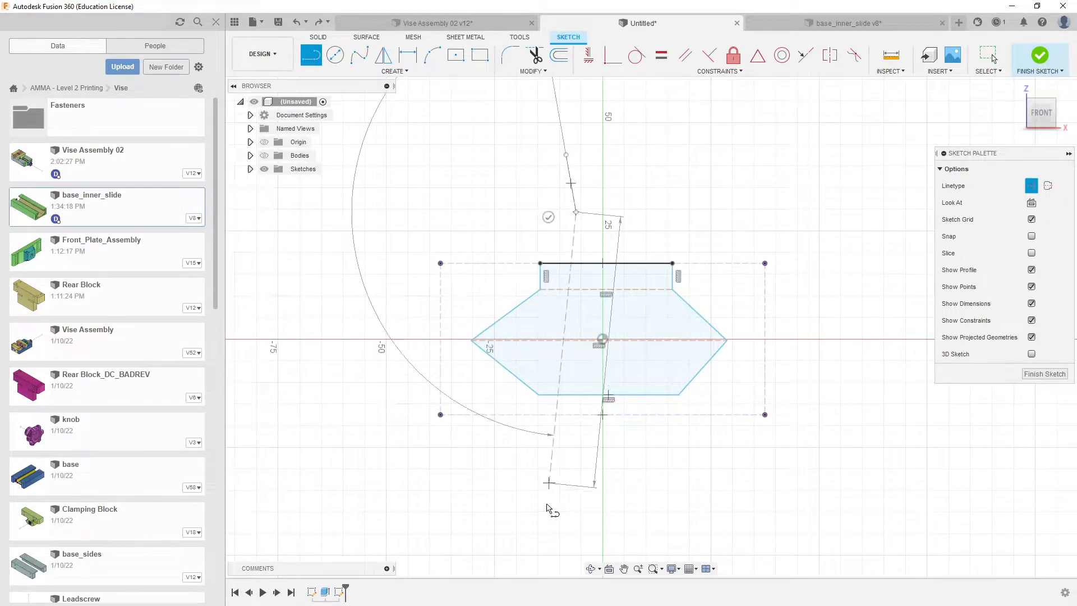
{"action": "key", "text": "Escape"}
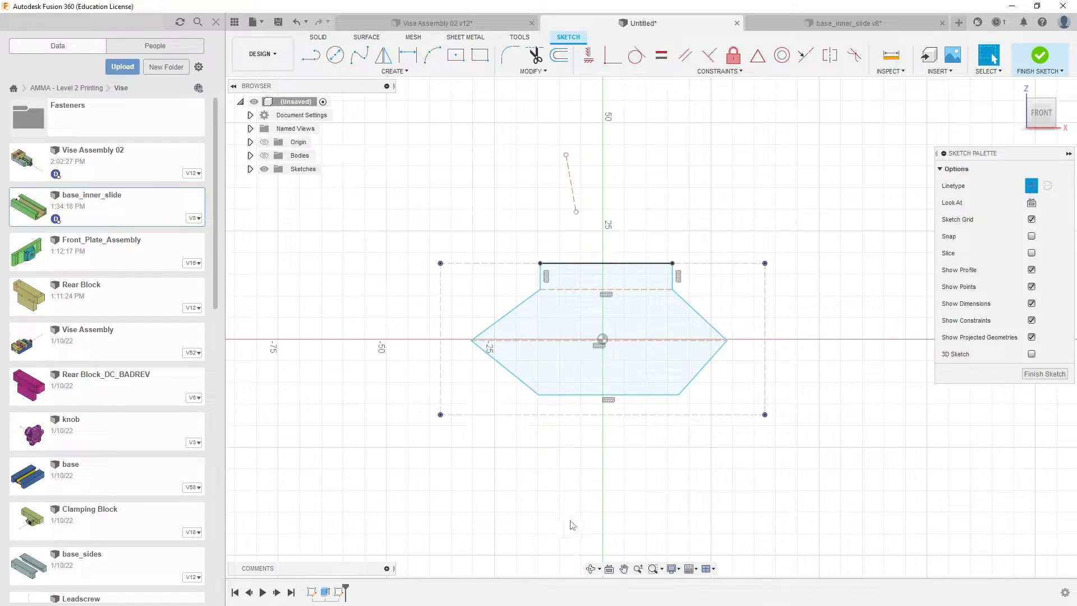
{"action": "key", "text": "ctrl+z"}
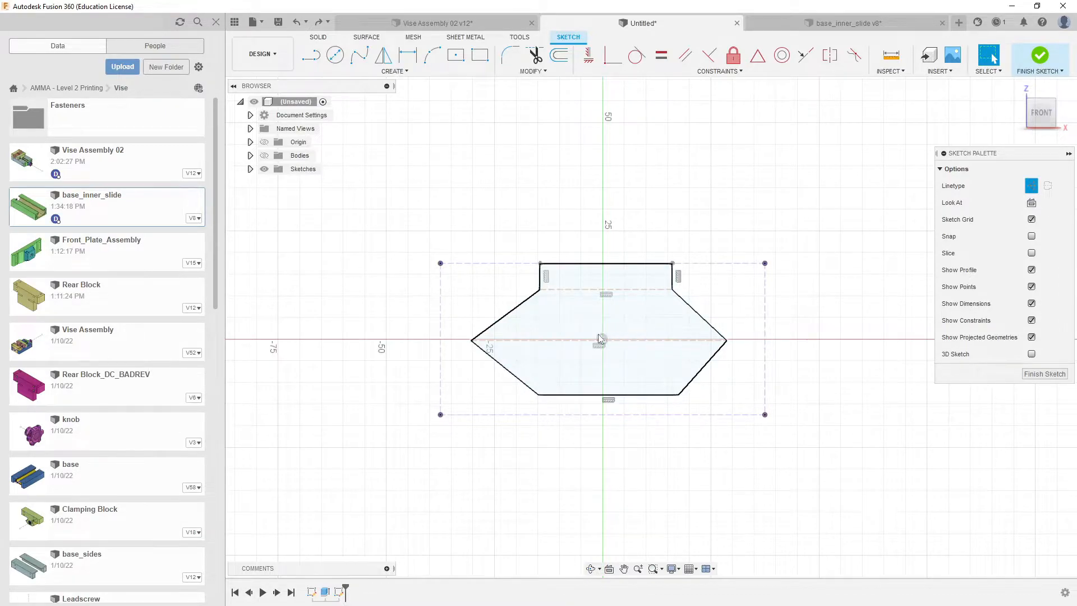
Step: Draw a vertical construction line from the origin to the midpoint of the channel's opening line
{"action": "key", "text": "l"}
{"action": "left_click", "coordinate": [603, 339]}
{"action": "left_click", "coordinate": [603, 263]}
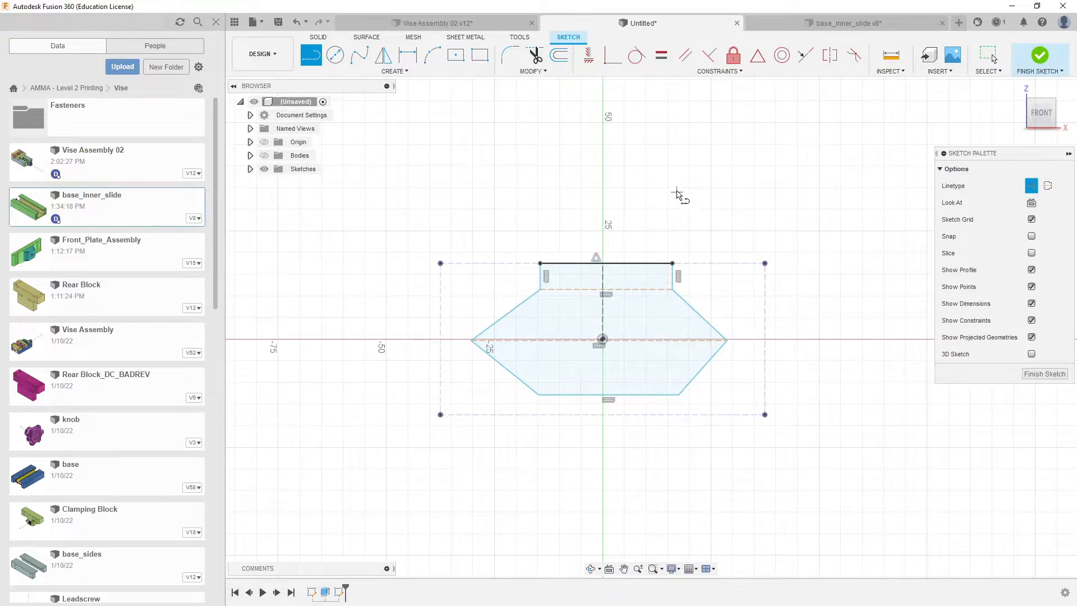
{"action": "key", "text": "Escape"}
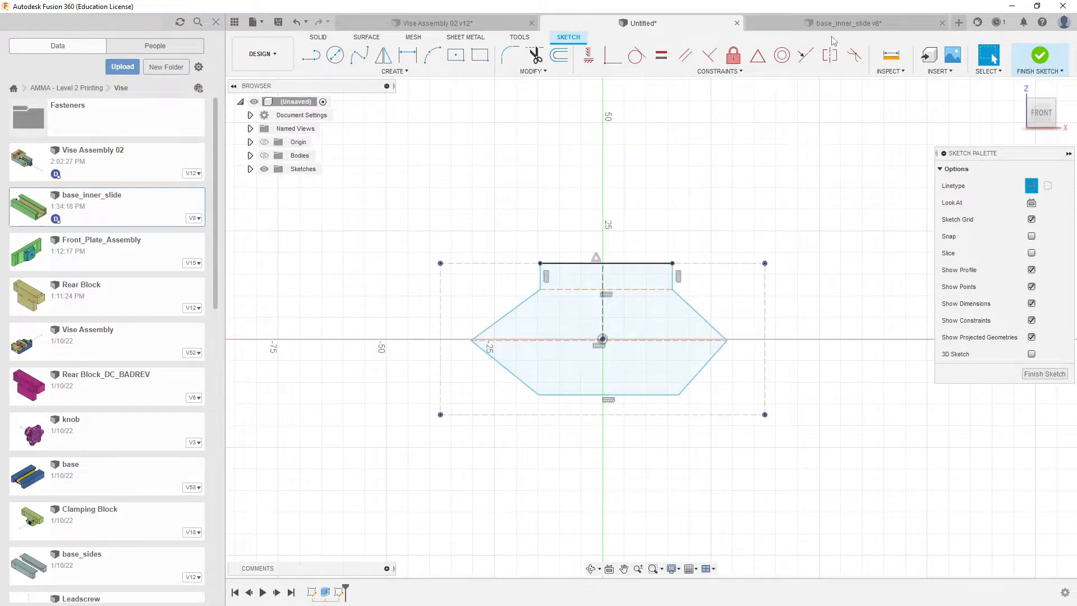
Step: Make the floor's endpoints, the two outermost corners and the neck walls' lower ends symmetric about the vertical centre line
{"action": "left_click", "coordinate": [830, 55]}
{"action": "left_click", "coordinate": [678, 395]}
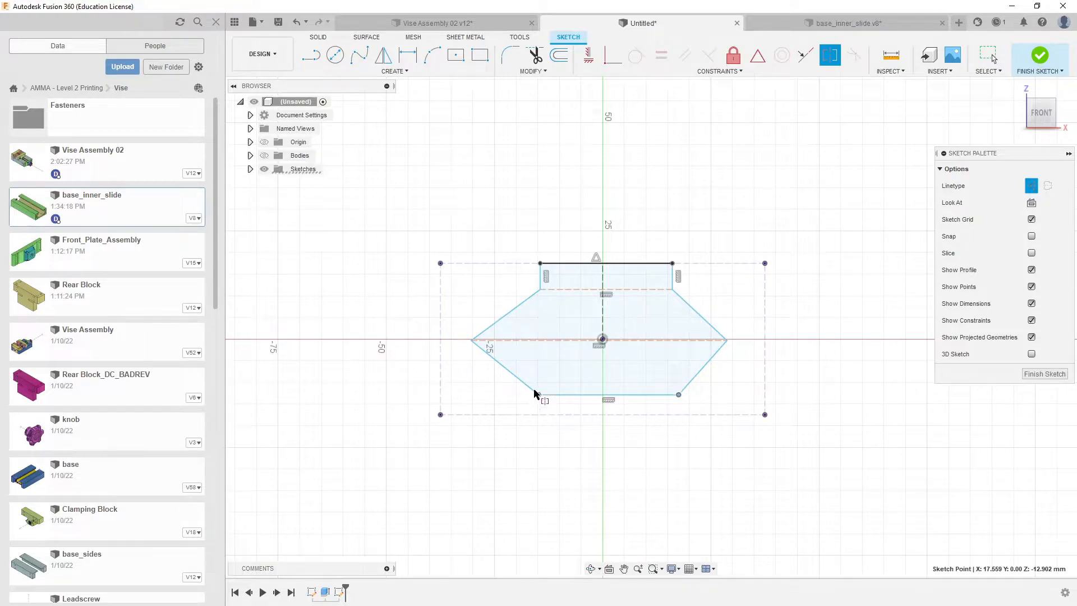
{"action": "left_click", "coordinate": [538, 395]}
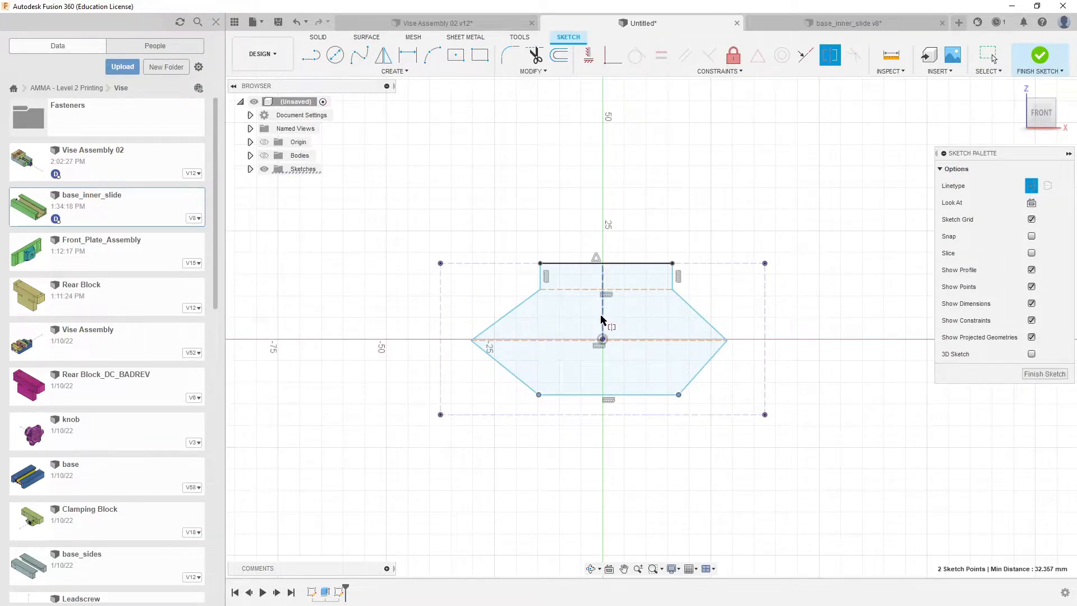
{"action": "left_click", "coordinate": [602, 318]}
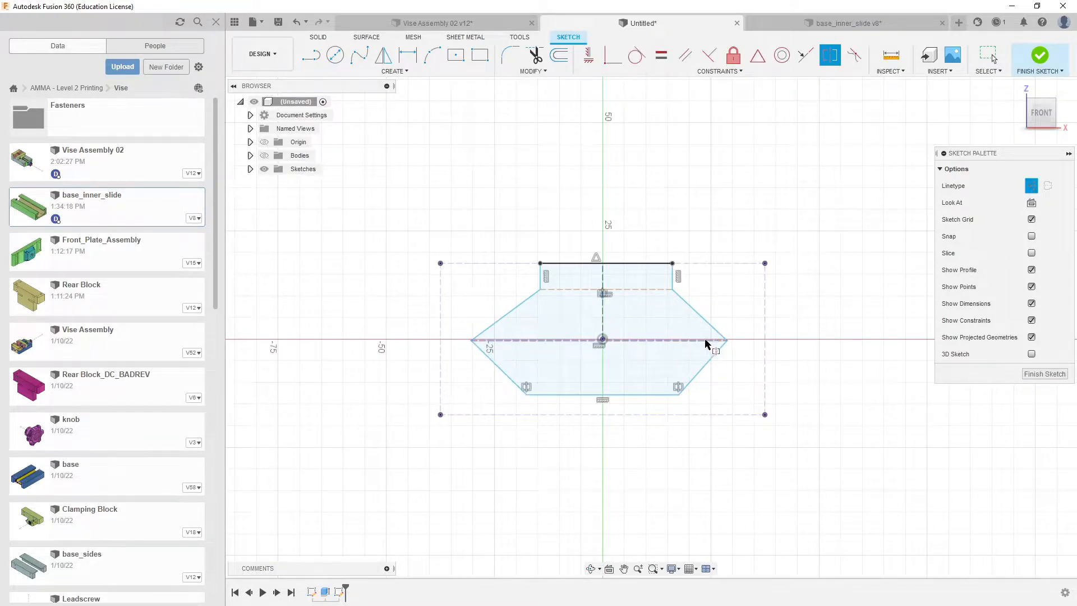
{"action": "left_click", "coordinate": [471, 340]}
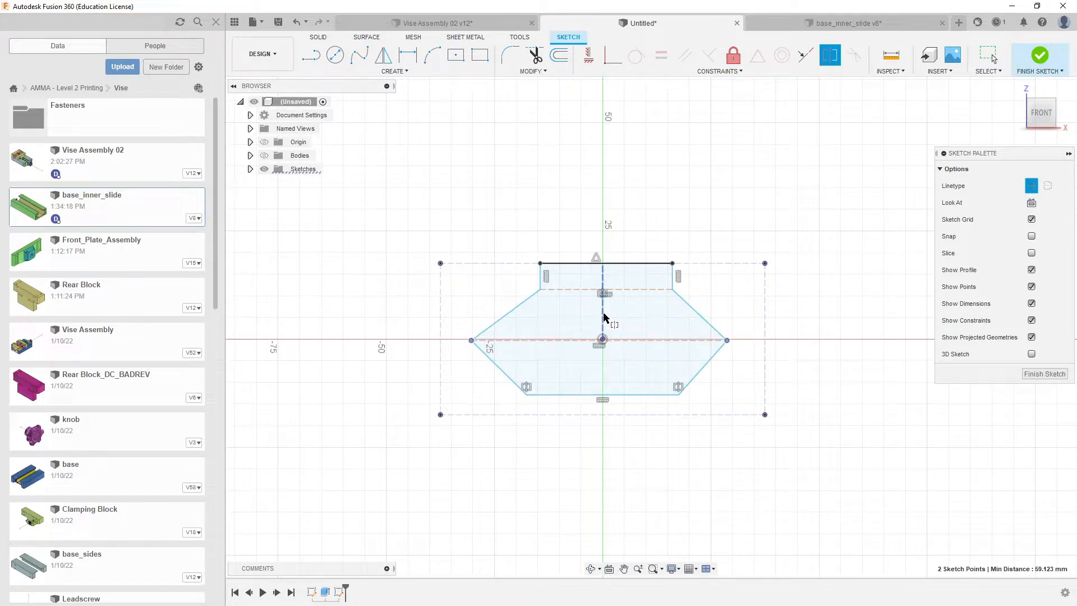
{"action": "left_click", "coordinate": [603, 313]}
{"action": "left_click", "coordinate": [540, 290]}
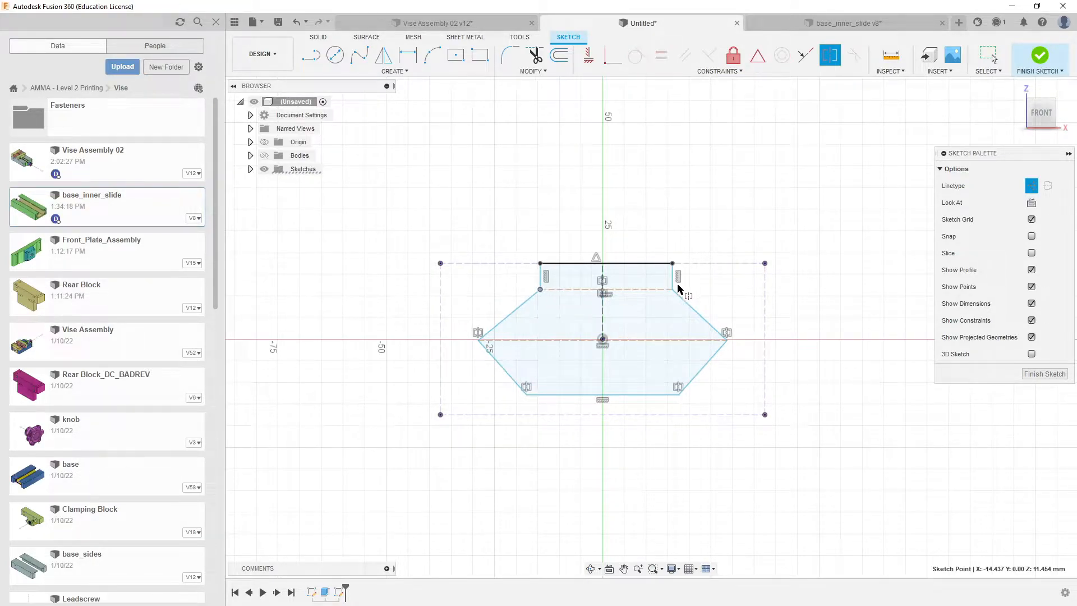
{"action": "left_click", "coordinate": [672, 289]}
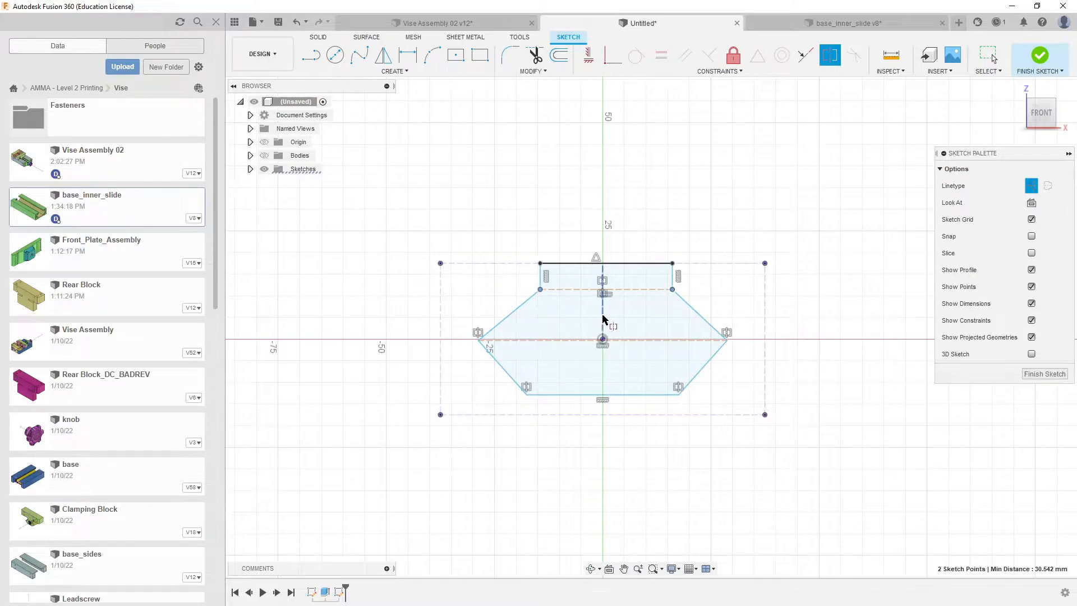
{"action": "left_click", "coordinate": [603, 324]}
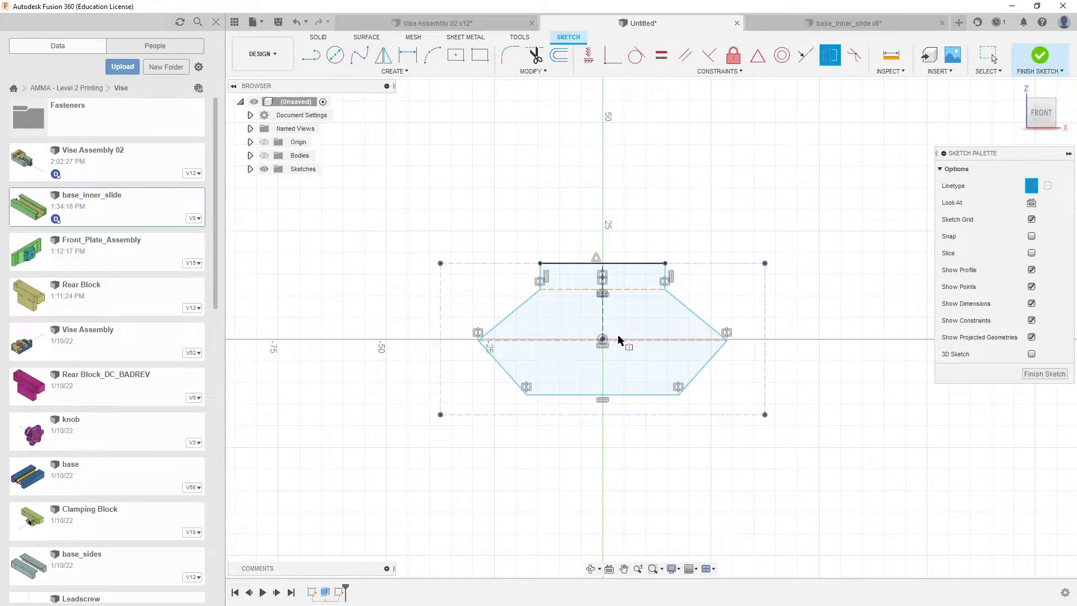
Step: Try to make the opening line's two endpoints symmetric about the vertical centre line
{"action": "left_click", "coordinate": [666, 264]}
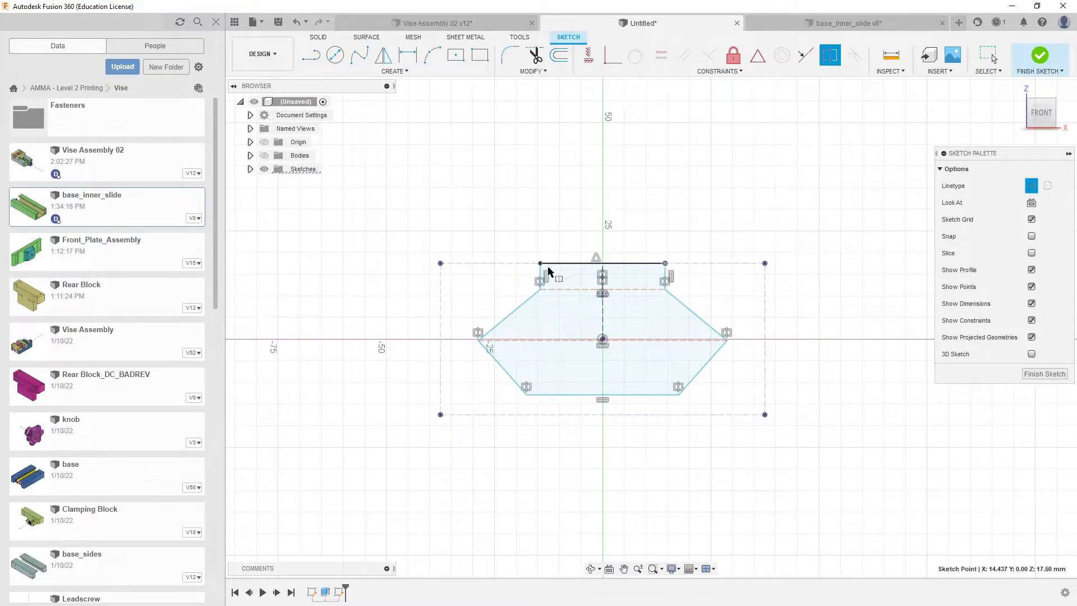
{"action": "left_click", "coordinate": [540, 264]}
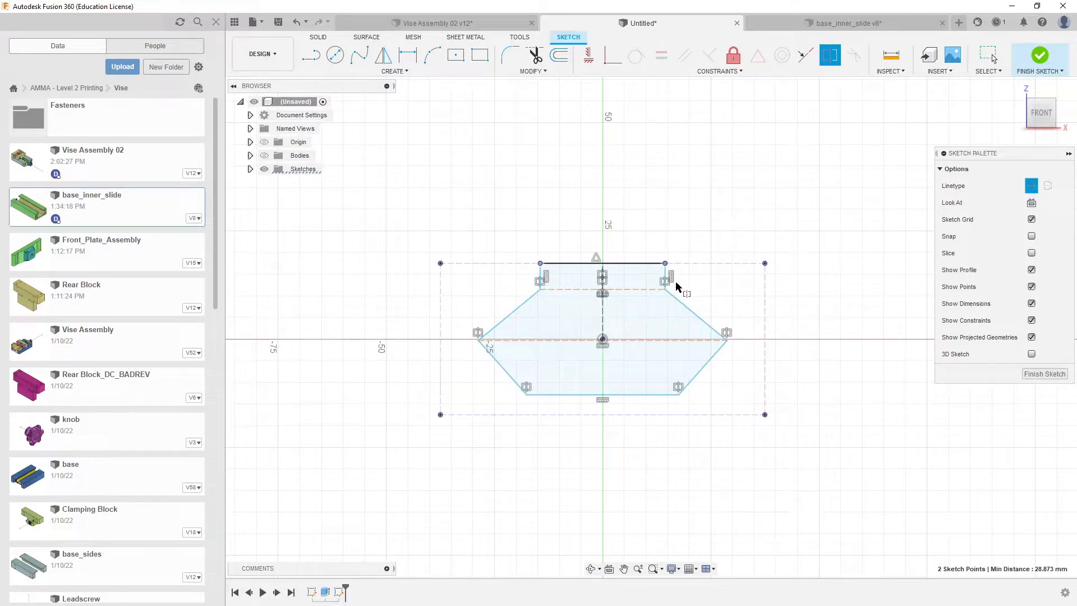
{"action": "left_click", "coordinate": [603, 321]}
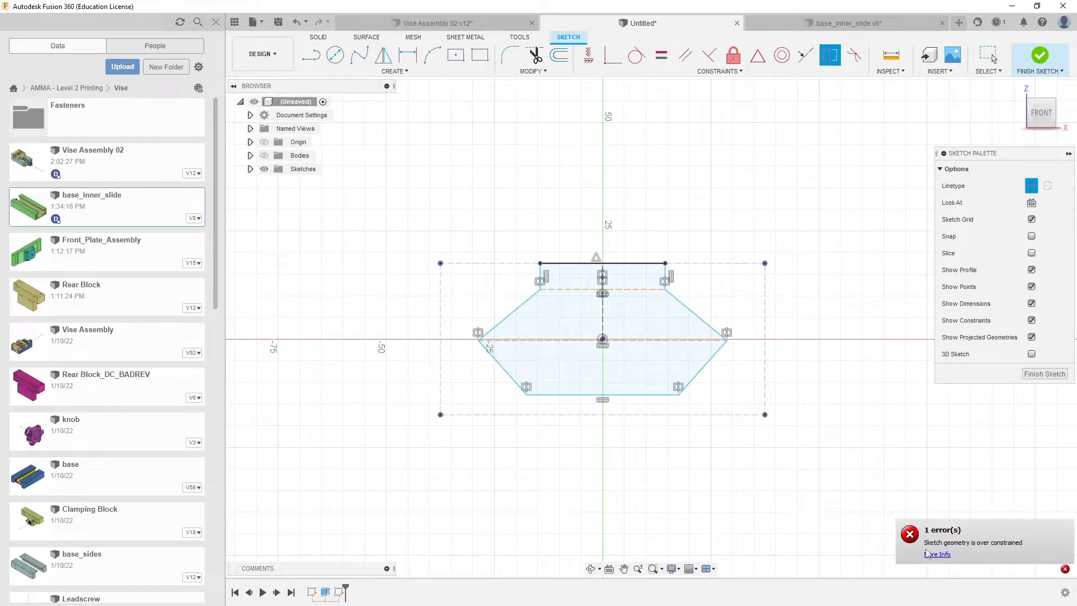
{"action": "key", "text": "Escape"}
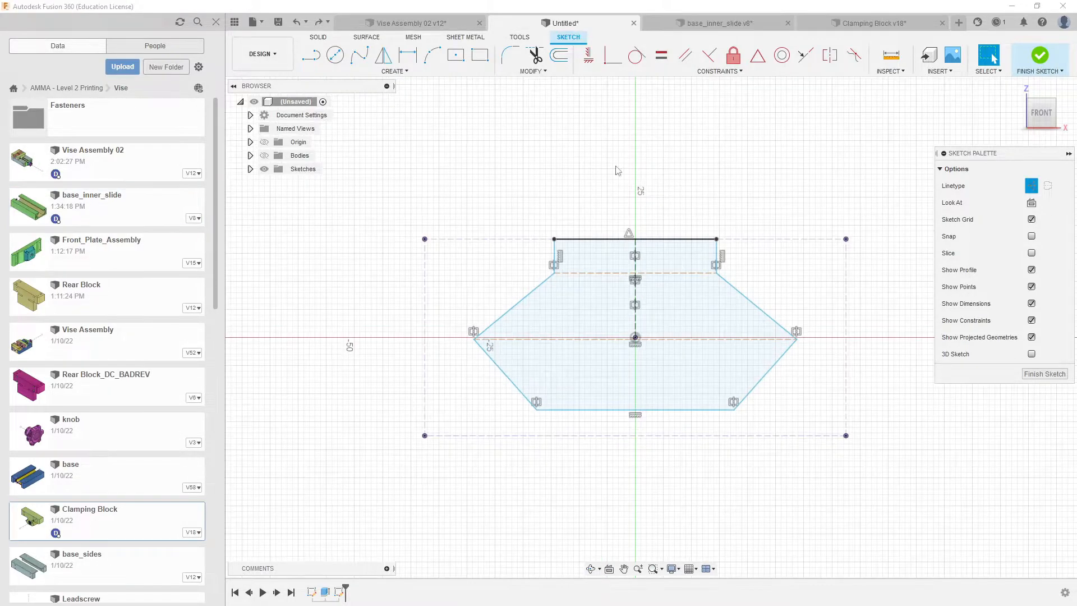
Step: Draw two construction lines joining each neck wall's lower end to the floor endpoint below it
{"action": "middle_click_drag", "start_coordinate": [572, 142], "coordinate": [584, 138]}
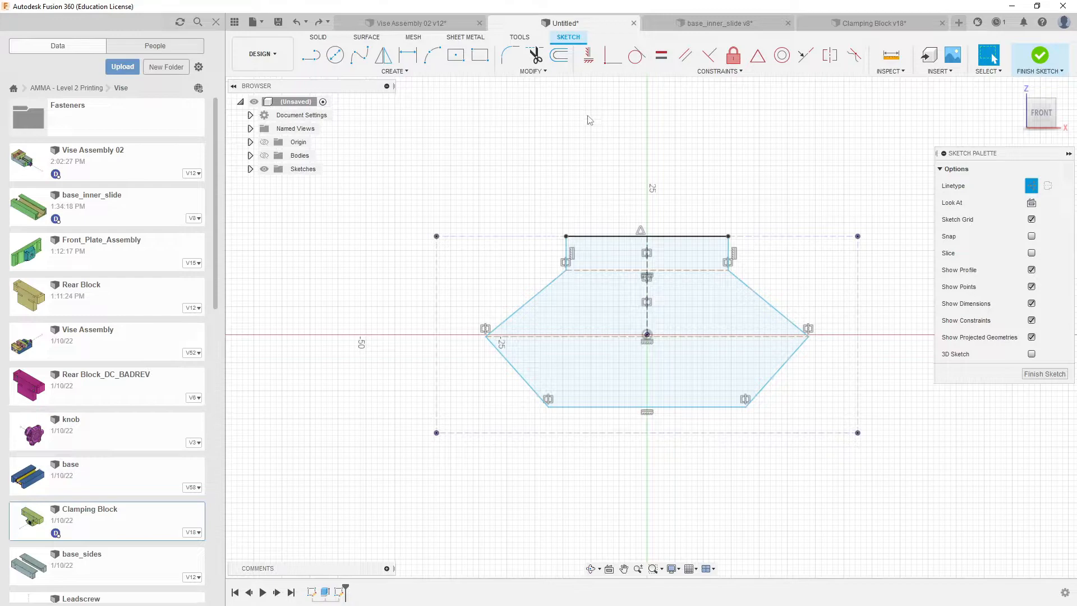
{"action": "key", "text": "l"}
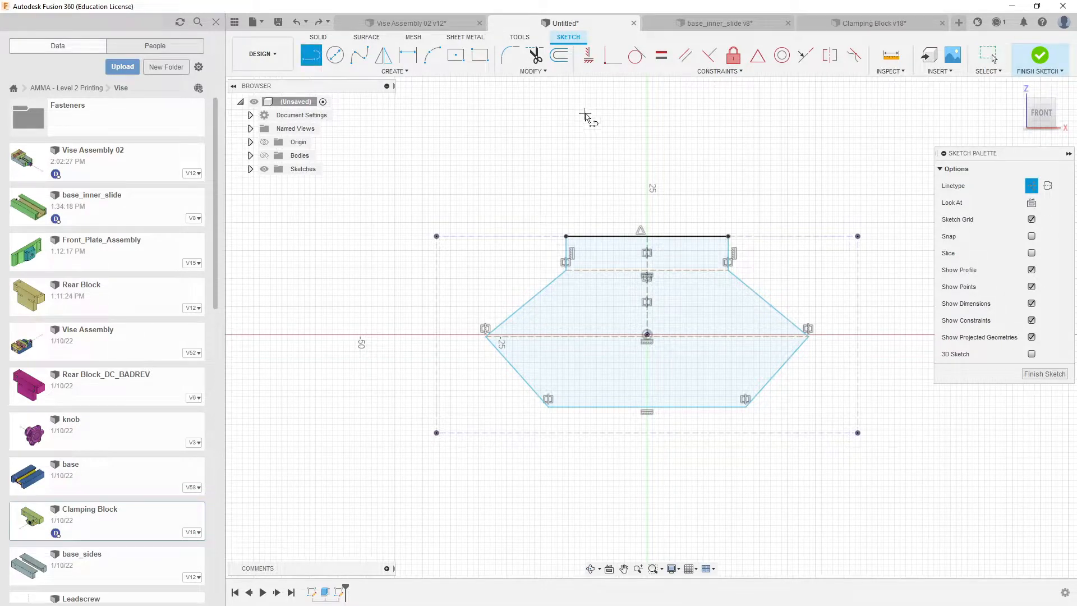
{"action": "left_click", "coordinate": [565, 271]}
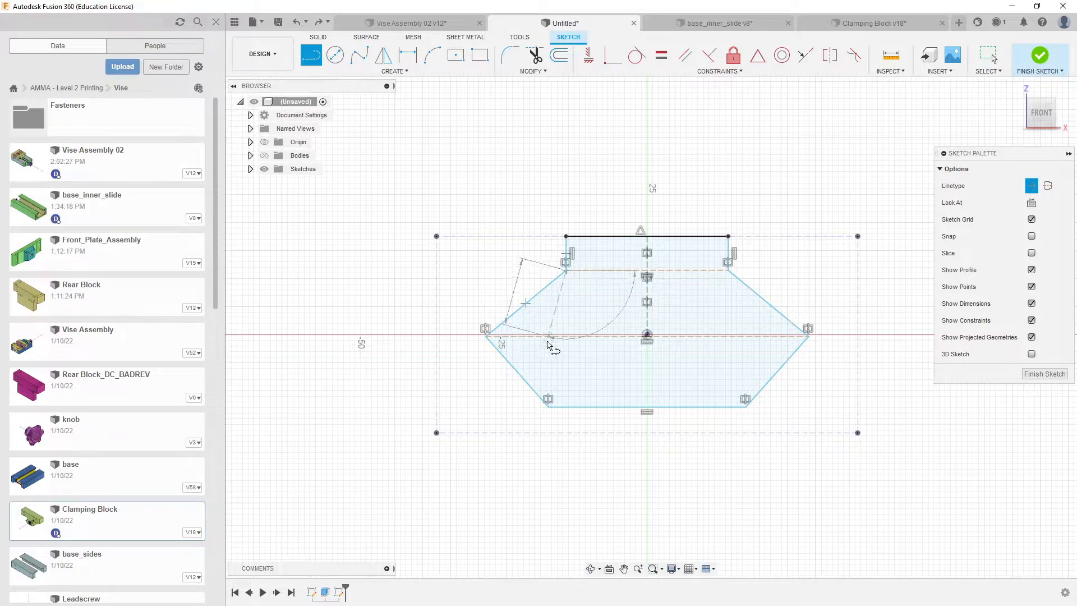
{"action": "double_click", "coordinate": [549, 411]}
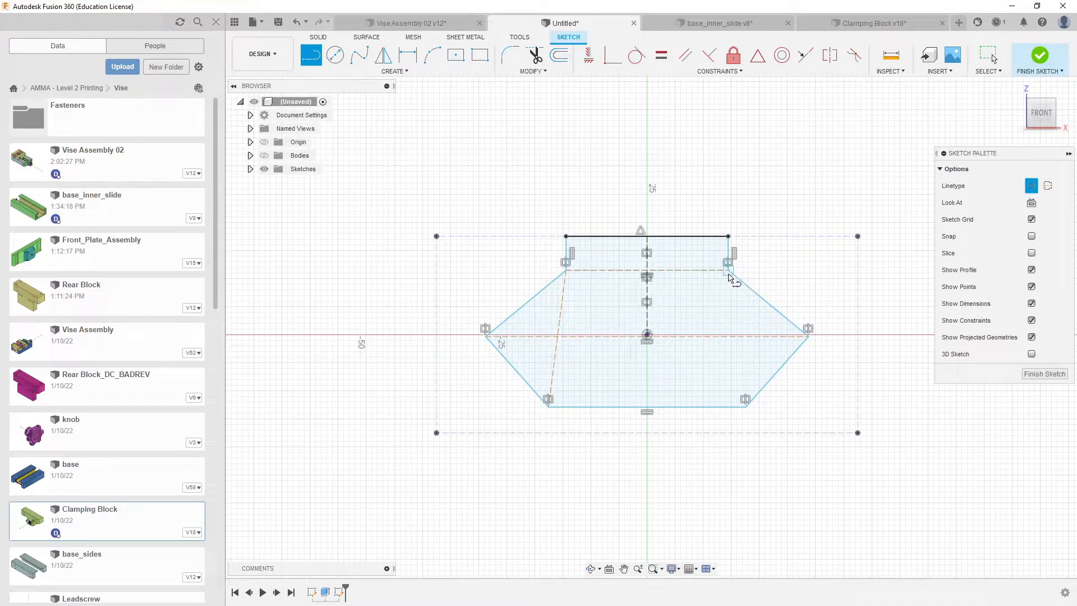
{"action": "left_click", "coordinate": [728, 269]}
{"action": "left_click", "coordinate": [745, 399]}
Step: Constrain the construction lines between the neck walls and the floor to vertical
{"action": "left_click", "coordinate": [589, 55]}
{"action": "left_click", "coordinate": [562, 313]}
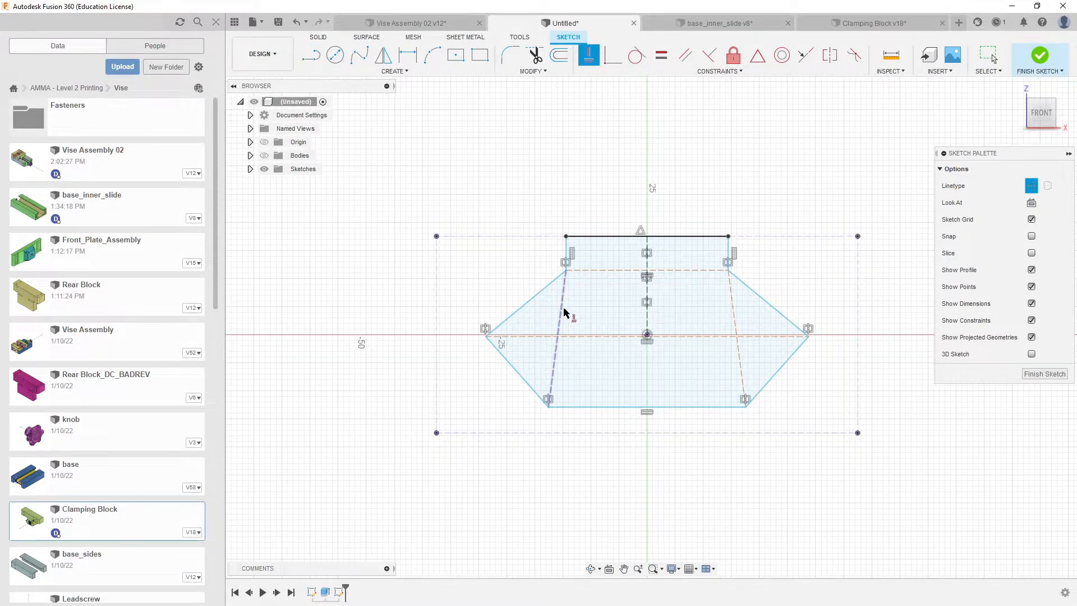
{"action": "left_click", "coordinate": [734, 312]}
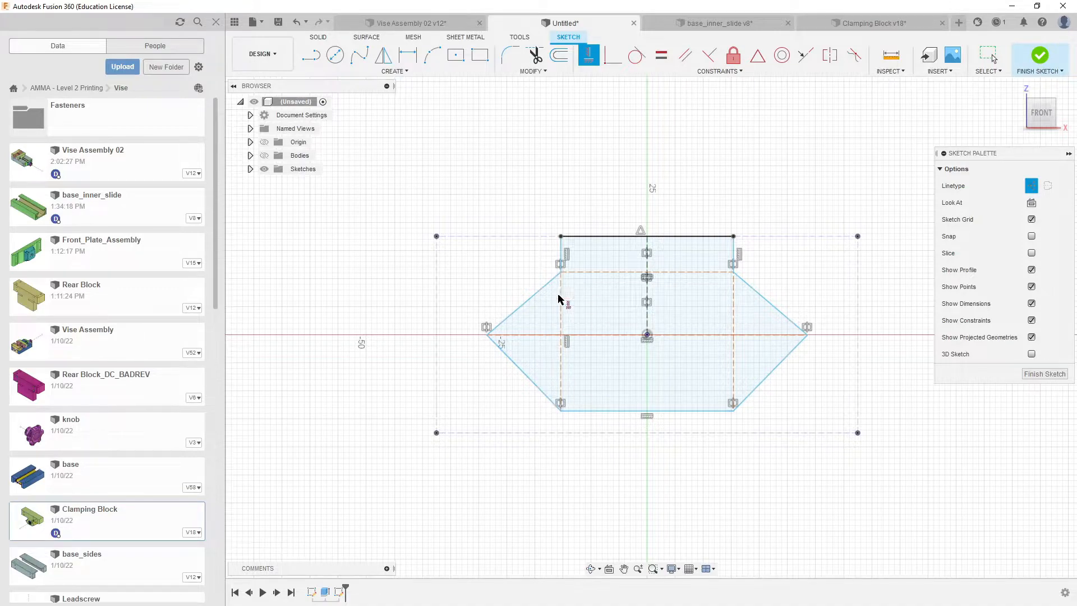
{"action": "key", "text": "Escape"}
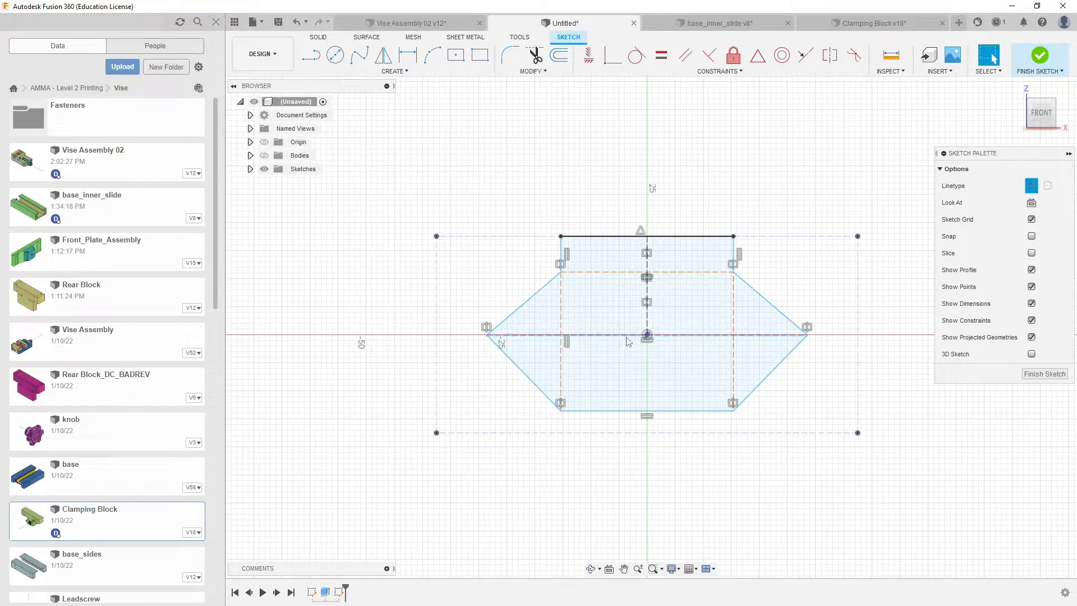
Step: Try a midpoint constraint between the outermost corners' construction line and the left vertical construction line
{"action": "mouse_move", "coordinate": [599, 335]}
{"action": "left_mouse_down"}
{"action": "mouse_move", "coordinate": [607, 308]}
{"action": "mouse_move", "coordinate": [592, 371]}
{"action": "mouse_move", "coordinate": [592, 309]}
{"action": "mouse_move", "coordinate": [578, 376]}
{"action": "mouse_move", "coordinate": [583, 321]}
{"action": "left_mouse_up"}
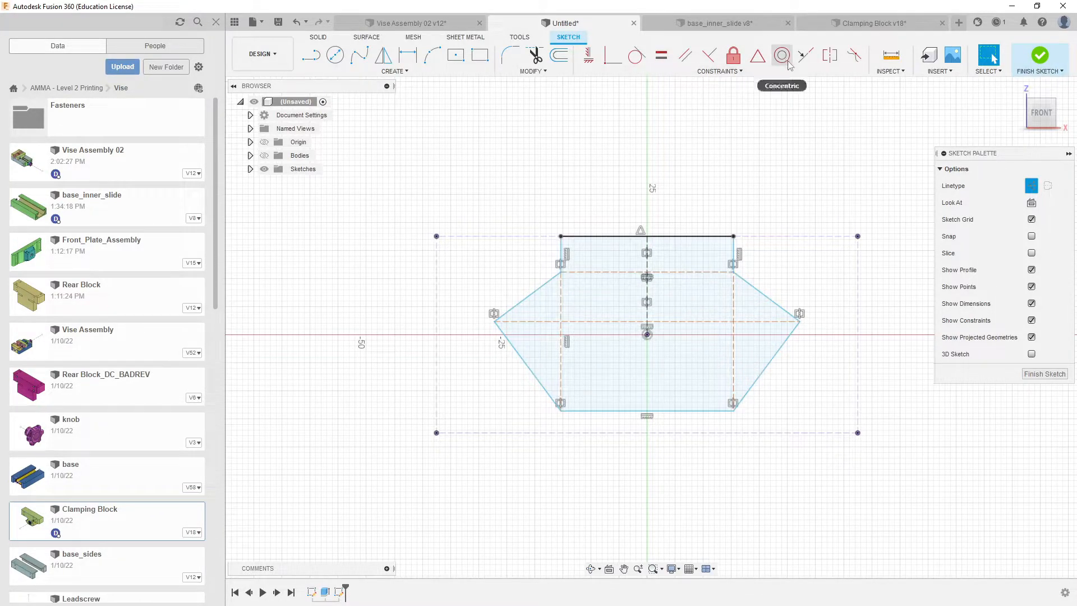
{"action": "left_click", "coordinate": [757, 54]}
{"action": "left_click", "coordinate": [537, 321]}
{"action": "left_click", "coordinate": [561, 304]}
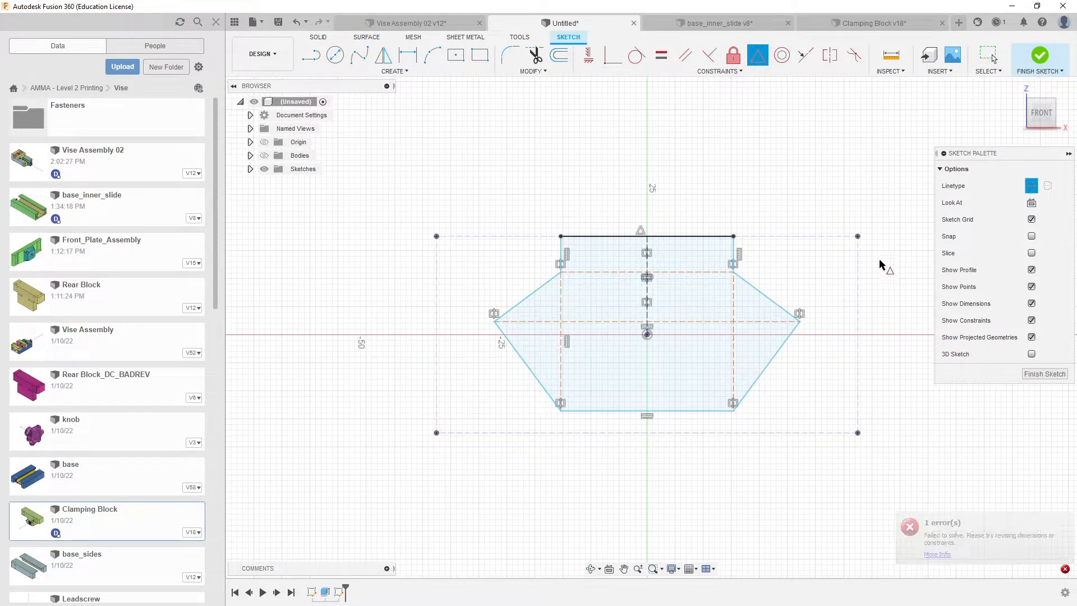
{"action": "key", "text": "Escape"}
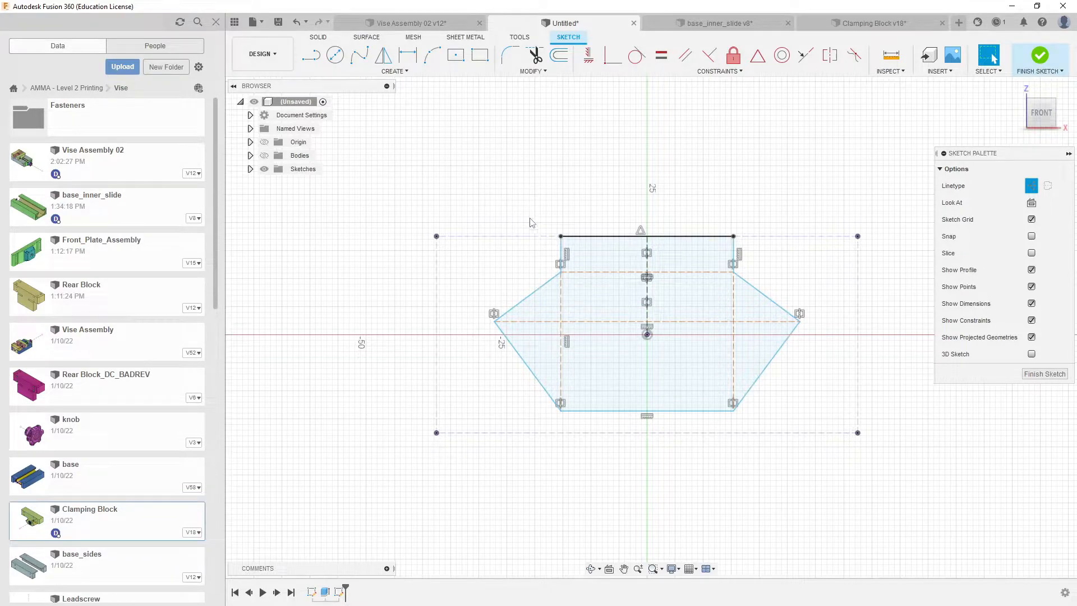
Step: Draw a construction line from the left outermost corner to the midpoint of the left vertical construction line and constrain it to horizontal
{"action": "middle_click_drag", "start_coordinate": [570, 198], "coordinate": [565, 157]}
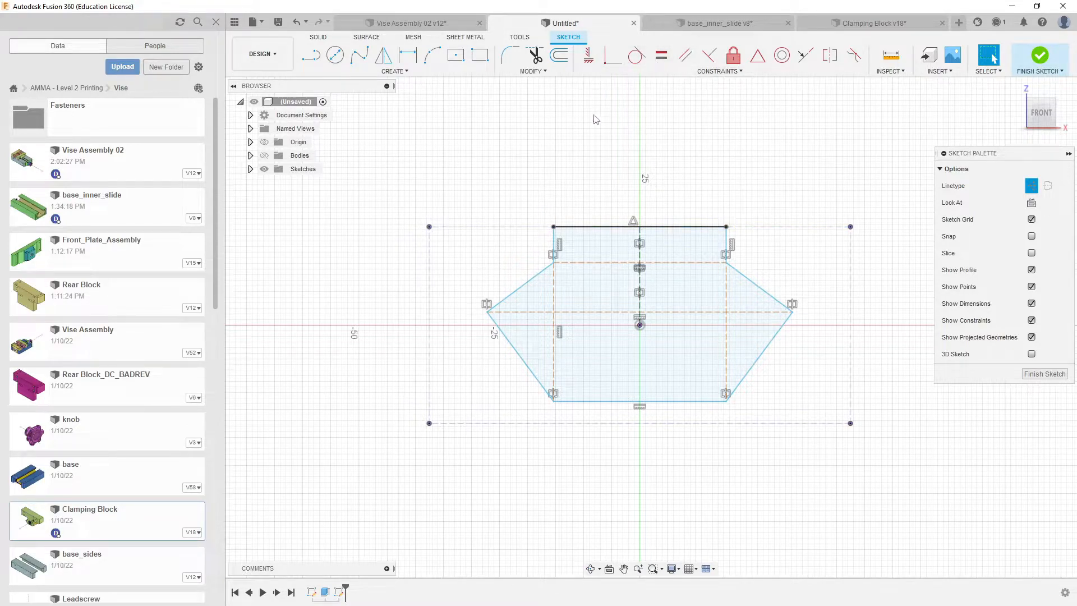
{"action": "key", "text": "l"}
{"action": "left_click", "coordinate": [488, 312]}
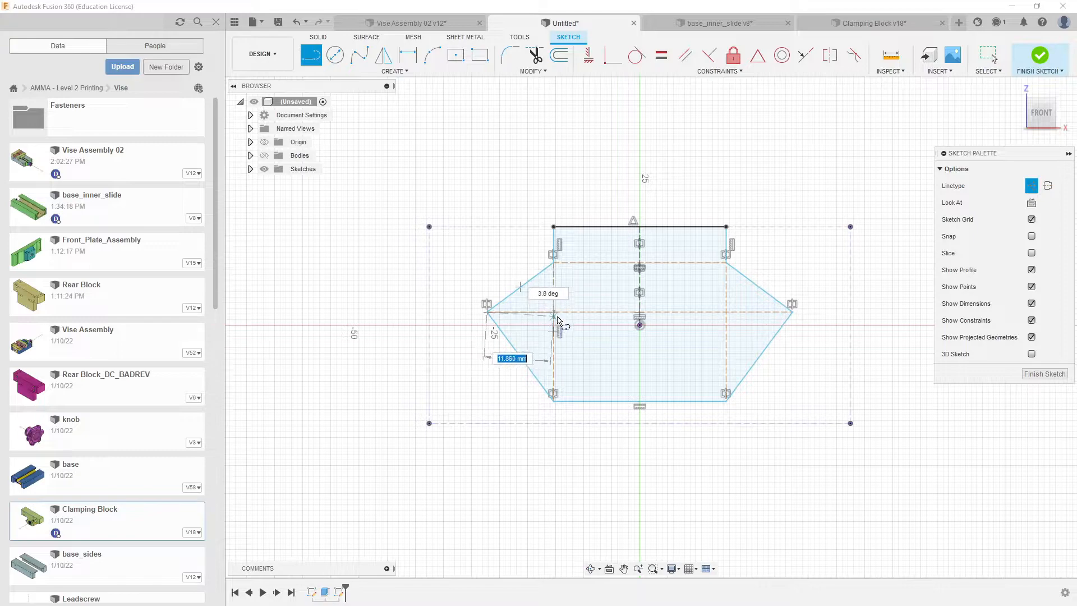
{"action": "key", "text": "Escape"}
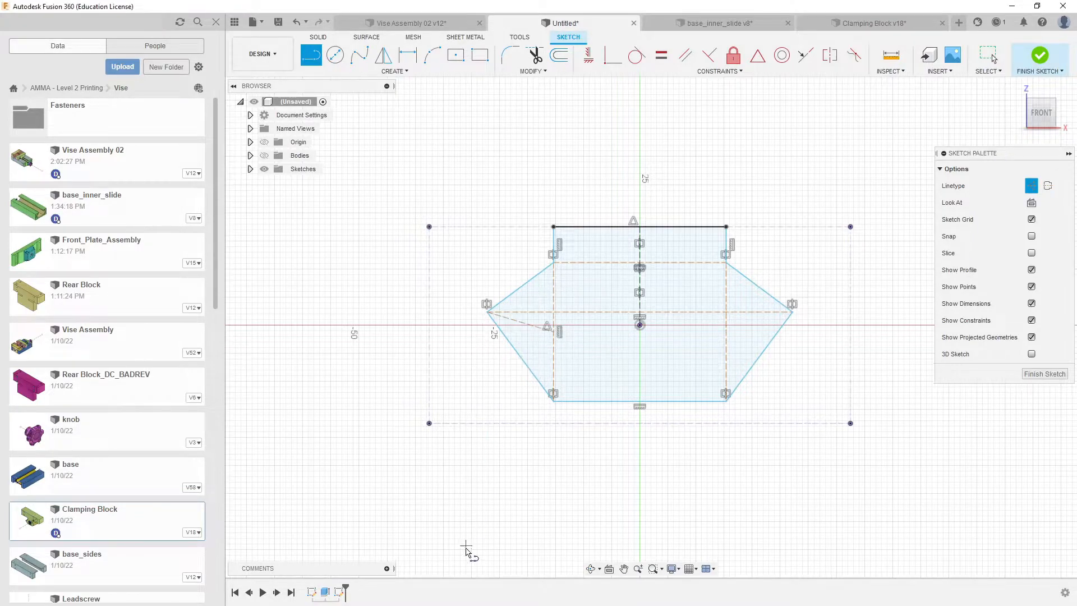
{"action": "left_click", "coordinate": [588, 55]}
{"action": "left_click", "coordinate": [519, 324]}
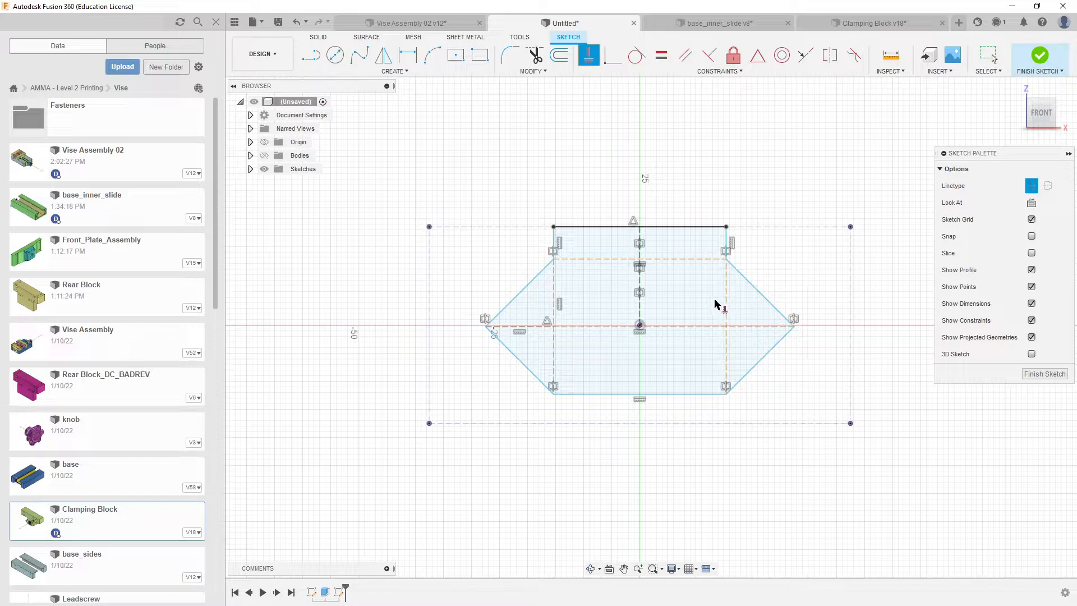
Step: Switch to the Vise Assembly 02 document and examine how the base sides and clamping block fit the inner slide's channel
{"action": "scroll", "coordinate": [719, 272], "scroll_direction": "up", "scroll_amount": 3}
{"action": "key", "text": "Escape"}
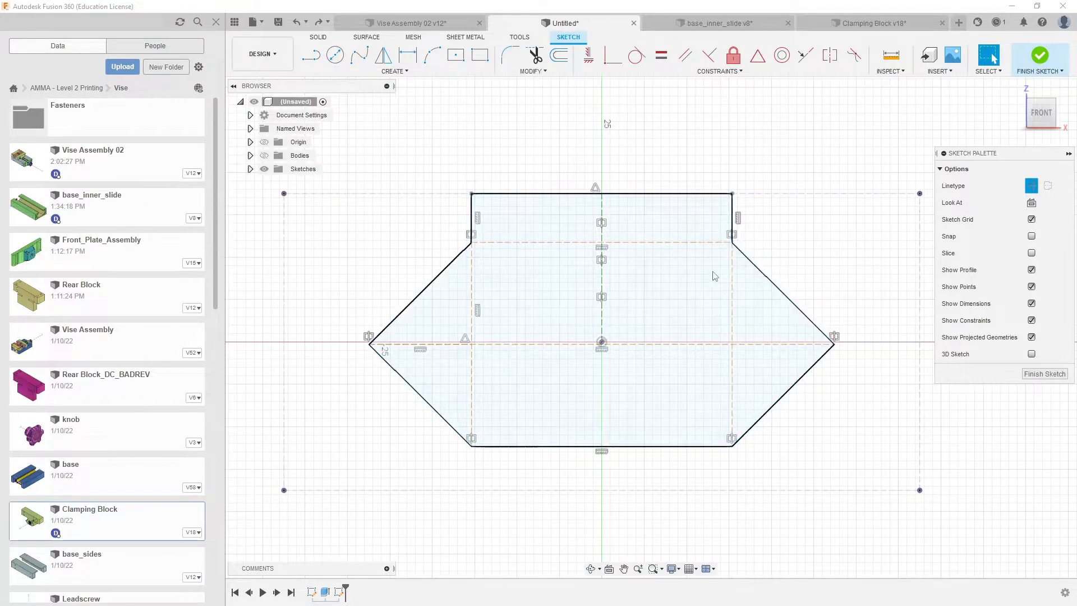
{"action": "middle_click_drag", "start_coordinate": [777, 217], "coordinate": [738, 235]}
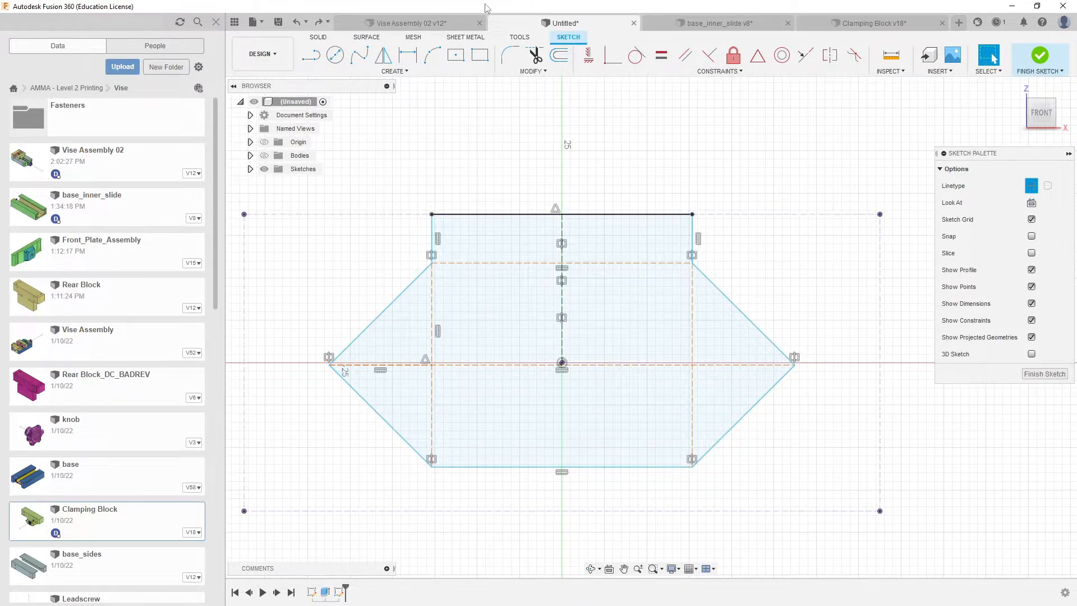
{"action": "left_click", "coordinate": [451, 22]}
{"action": "scroll", "coordinate": [677, 234], "scroll_direction": "down", "scroll_amount": 3}
{"action": "middle_click_drag", "start_coordinate": [682, 237], "coordinate": [688, 256], "text": "shift"}
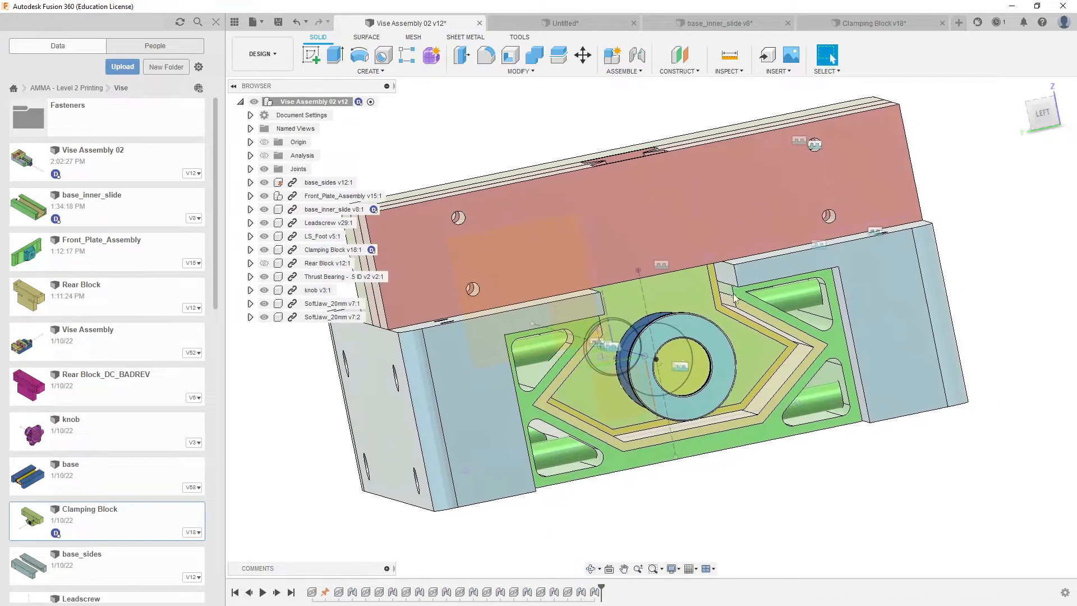
{"action": "scroll", "coordinate": [734, 298], "scroll_direction": "up", "scroll_amount": 2}
{"action": "scroll", "coordinate": [724, 312], "scroll_direction": "up", "scroll_amount": 2}
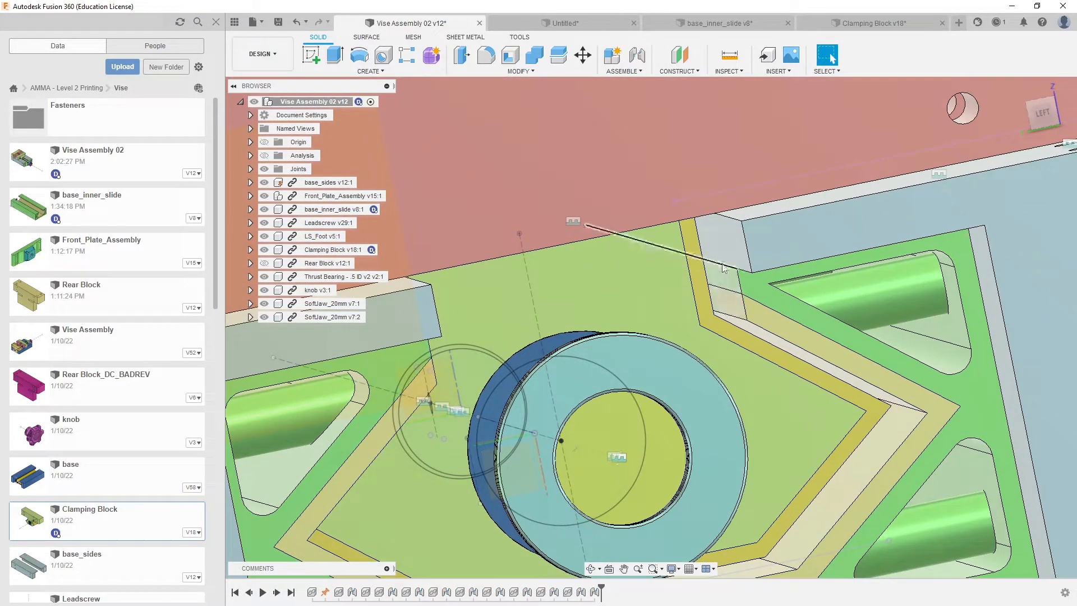
{"action": "scroll", "coordinate": [738, 249], "scroll_direction": "down", "scroll_amount": 3}
{"action": "middle_click_drag", "start_coordinate": [837, 268], "coordinate": [808, 271], "text": "shift"}
{"action": "middle_click_drag", "start_coordinate": [605, 426], "coordinate": [646, 364]}
{"action": "scroll", "coordinate": [646, 364], "scroll_direction": "up", "scroll_amount": 3}
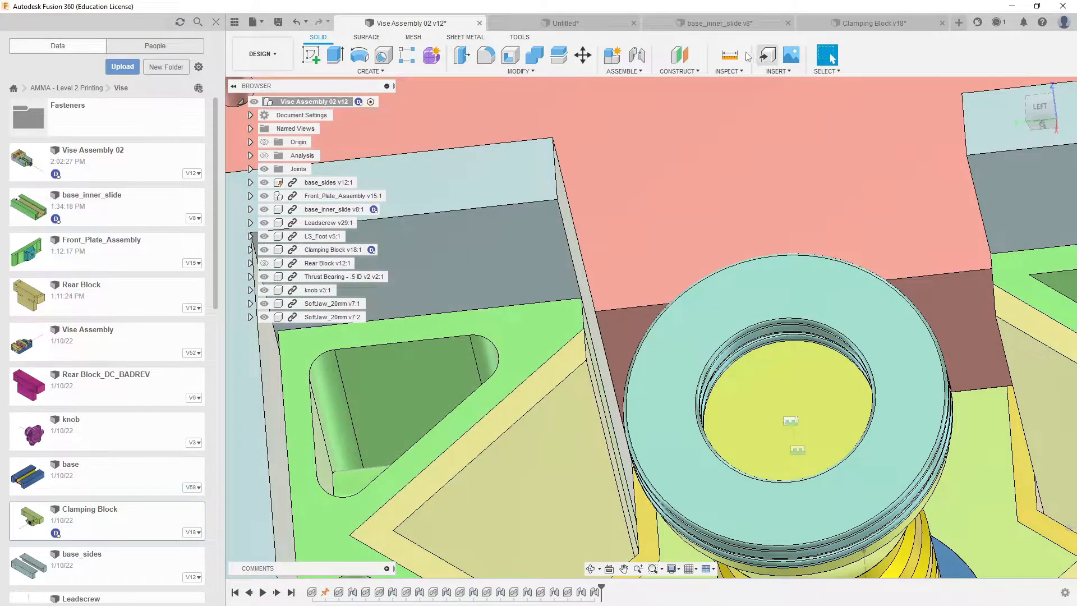
Step: Measure the distance from the base_sides face resting on the inner slide to the lower corner of the channel's neck wall
{"action": "left_click", "coordinate": [729, 54]}
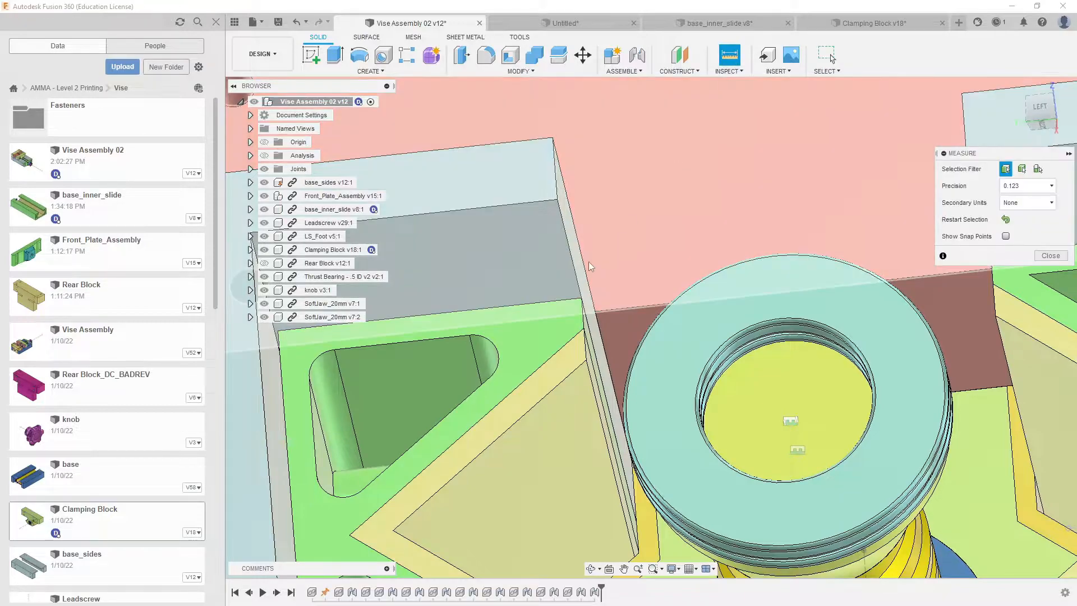
{"action": "left_click", "coordinate": [545, 254]}
{"action": "middle_click_drag", "start_coordinate": [615, 344], "coordinate": [621, 250], "text": "shift"}
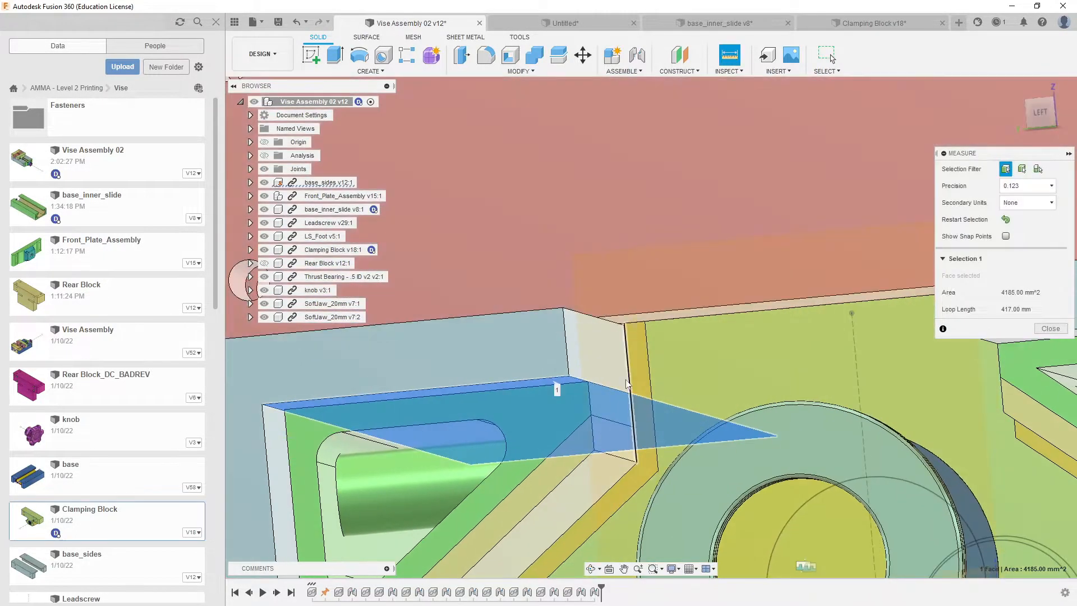
{"action": "scroll", "coordinate": [625, 469], "scroll_direction": "up", "scroll_amount": 6}
{"action": "middle_click_drag", "start_coordinate": [502, 388], "coordinate": [600, 385], "text": "shift"}
{"action": "scroll", "coordinate": [571, 405], "scroll_direction": "down", "scroll_amount": 3}
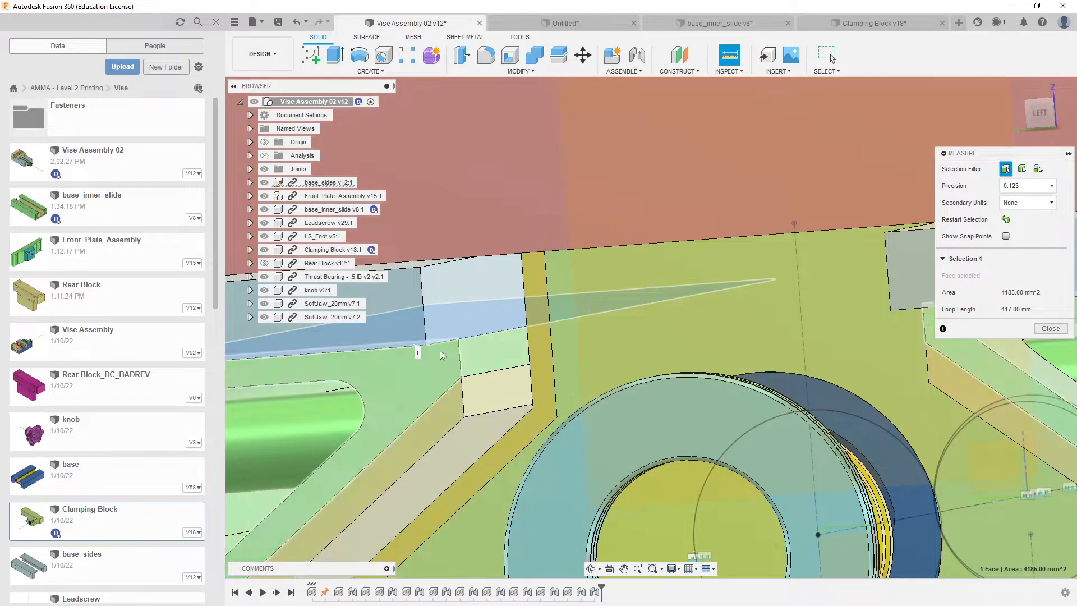
{"action": "middle_click_drag", "start_coordinate": [470, 427], "coordinate": [456, 303], "text": "shift"}
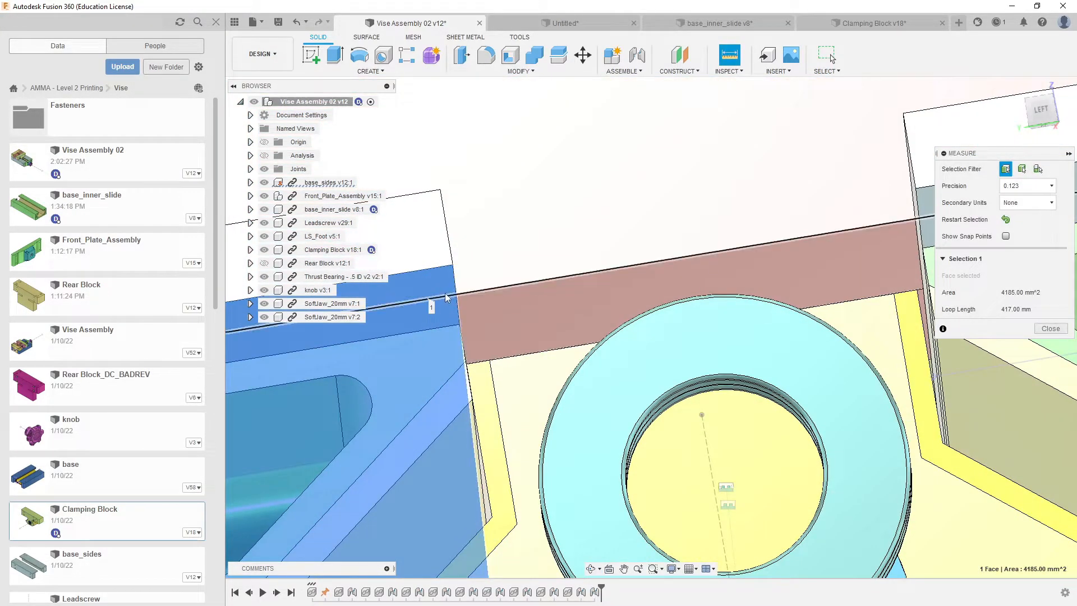
{"action": "middle_click_drag", "start_coordinate": [455, 273], "coordinate": [672, 263], "text": "shift"}
{"action": "scroll", "coordinate": [564, 423], "scroll_direction": "up", "scroll_amount": 5}
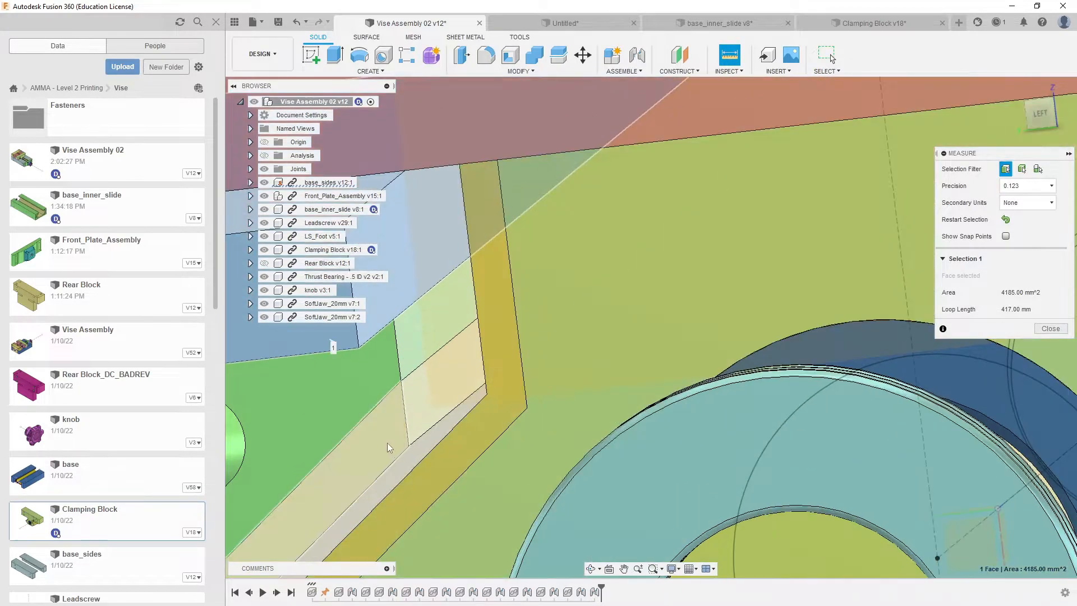
{"action": "left_click", "coordinate": [409, 446]}
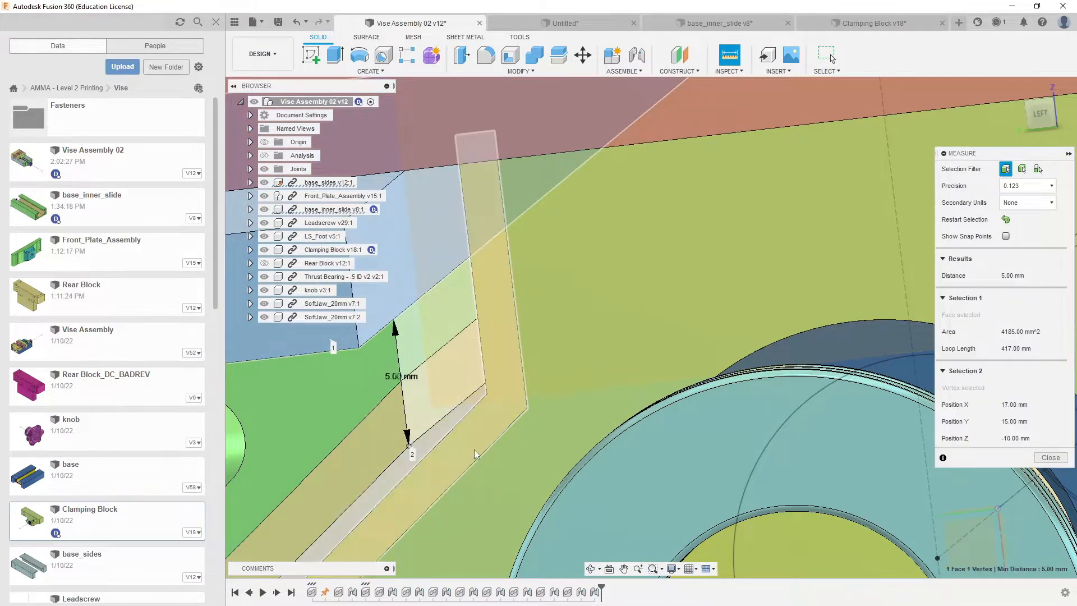
{"action": "scroll", "coordinate": [409, 445], "scroll_direction": "down", "scroll_amount": 3}
{"action": "middle_click_drag", "start_coordinate": [471, 368], "coordinate": [467, 322], "text": "shift"}
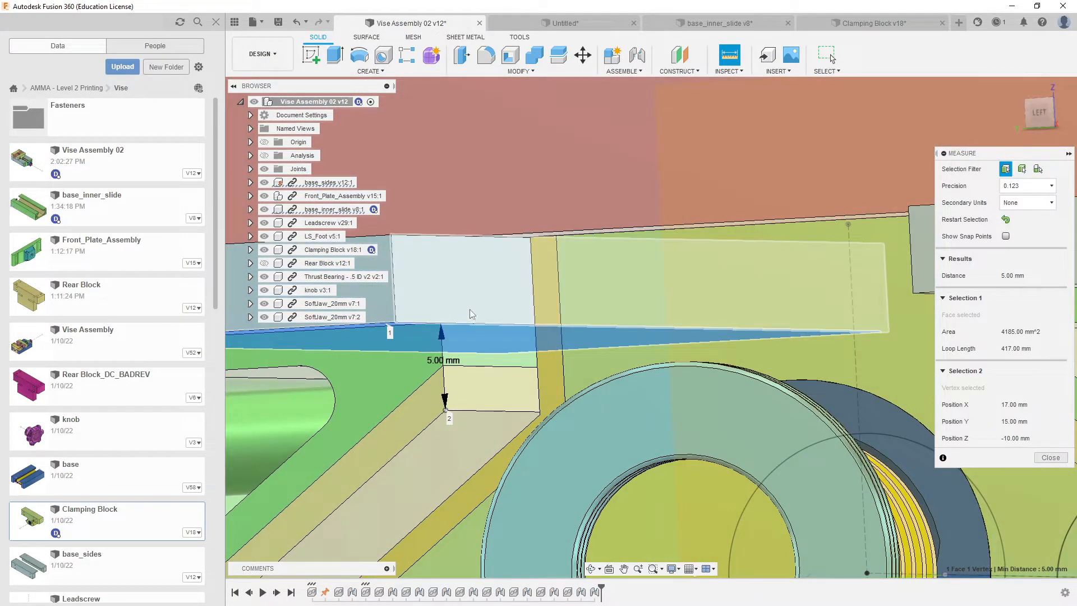
{"action": "scroll", "coordinate": [649, 343], "scroll_direction": "down", "scroll_amount": 4}
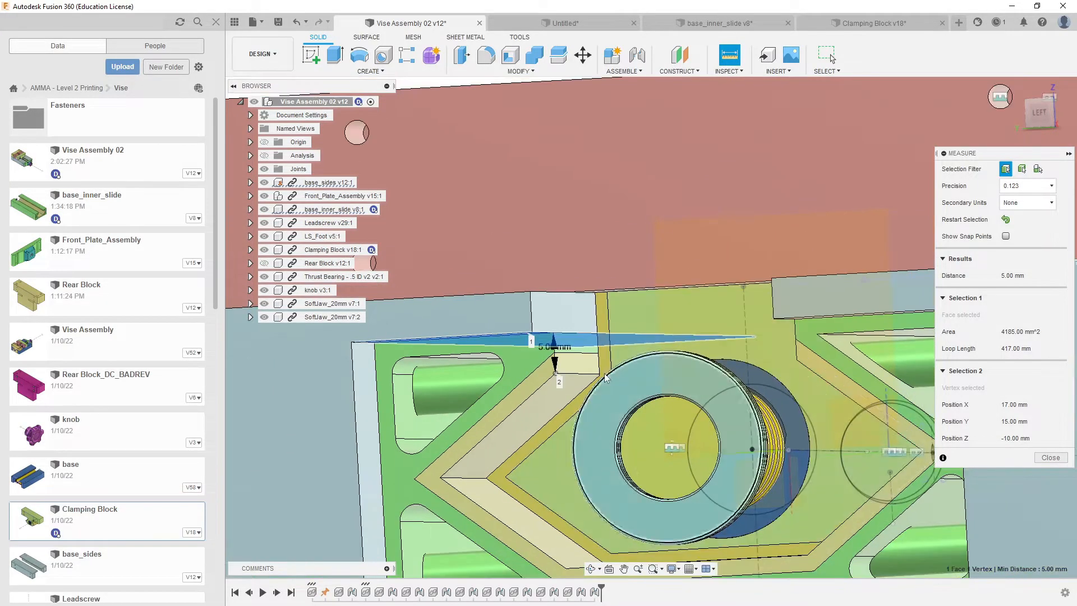
Step: In the untitled slide sketch, dimension the right neck wall at 5 mm and pull the floor's right corner inward to narrow the neck
{"action": "left_click", "coordinate": [607, 23]}
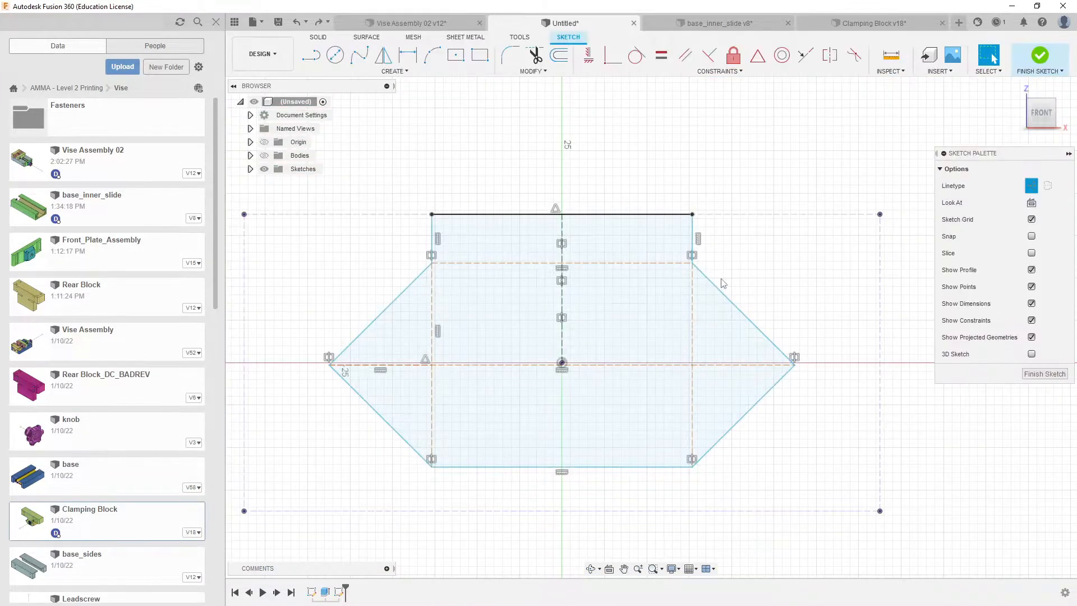
{"action": "key", "text": "d"}
{"action": "left_click", "coordinate": [691, 241]}
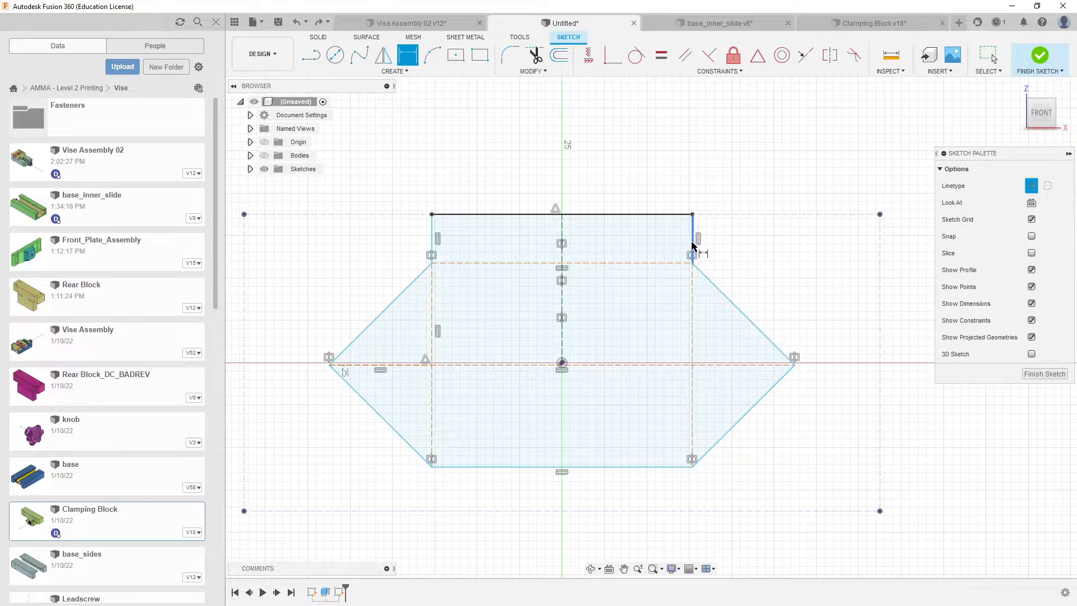
{"action": "left_click", "coordinate": [809, 149]}
{"action": "type", "text": "5"}
{"action": "key", "text": "Return"}
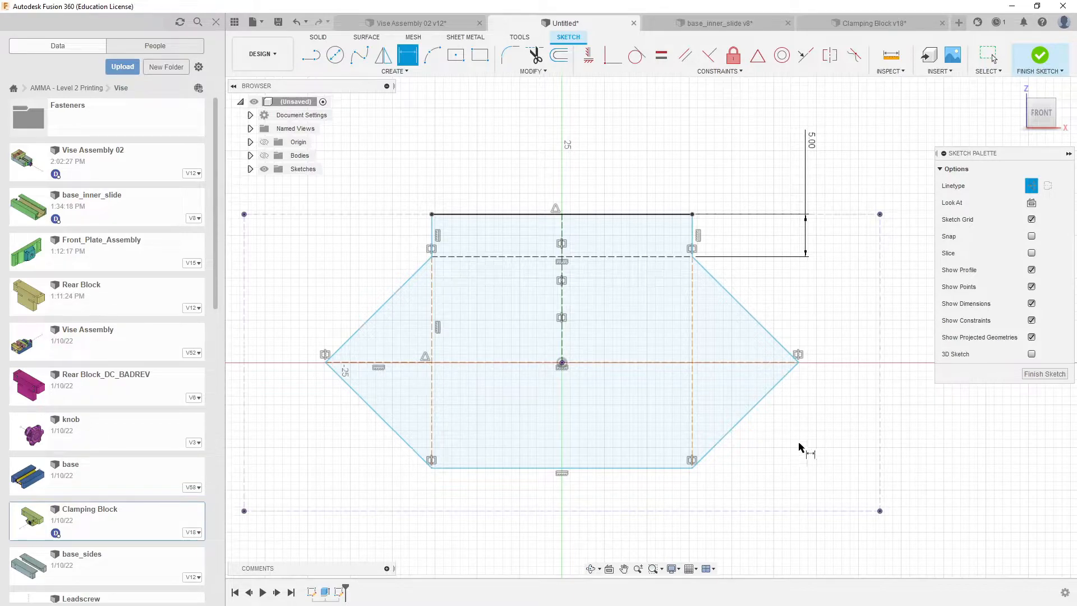
{"action": "key", "text": "Escape"}
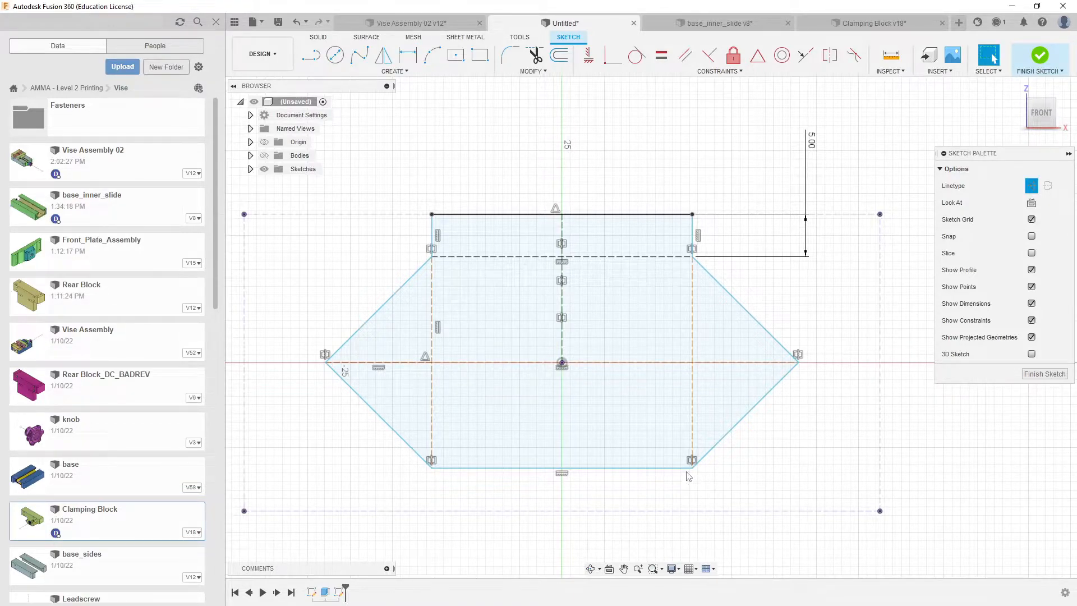
{"action": "mouse_move", "coordinate": [692, 469]}
{"action": "left_mouse_down"}
{"action": "mouse_move", "coordinate": [663, 478]}
{"action": "mouse_move", "coordinate": [697, 472]}
{"action": "mouse_move", "coordinate": [667, 405]}
{"action": "left_mouse_up"}
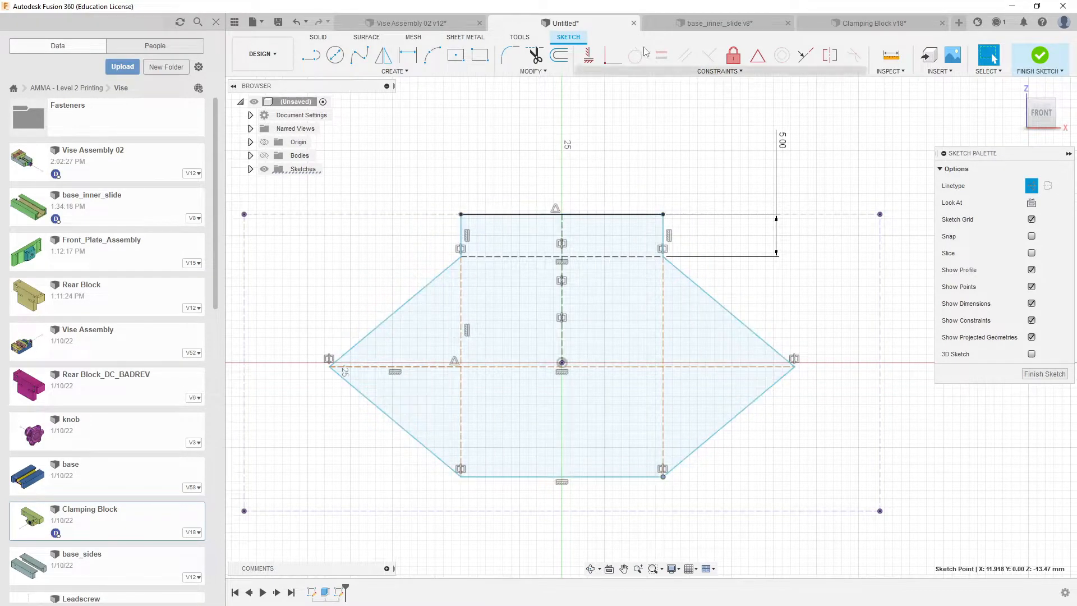
Step: Measure the gap between the two facing inner faces of base_sides in the Vise Assembly 02 document
{"action": "left_click", "coordinate": [410, 29]}
{"action": "mouse_move", "coordinate": [645, 234]}
{"action": "middle_mouse_down", "text": "shift"}
{"action": "mouse_move", "coordinate": [665, 224]}
{"action": "mouse_move", "coordinate": [642, 241]}
{"action": "middle_mouse_up", "text": "shift"}
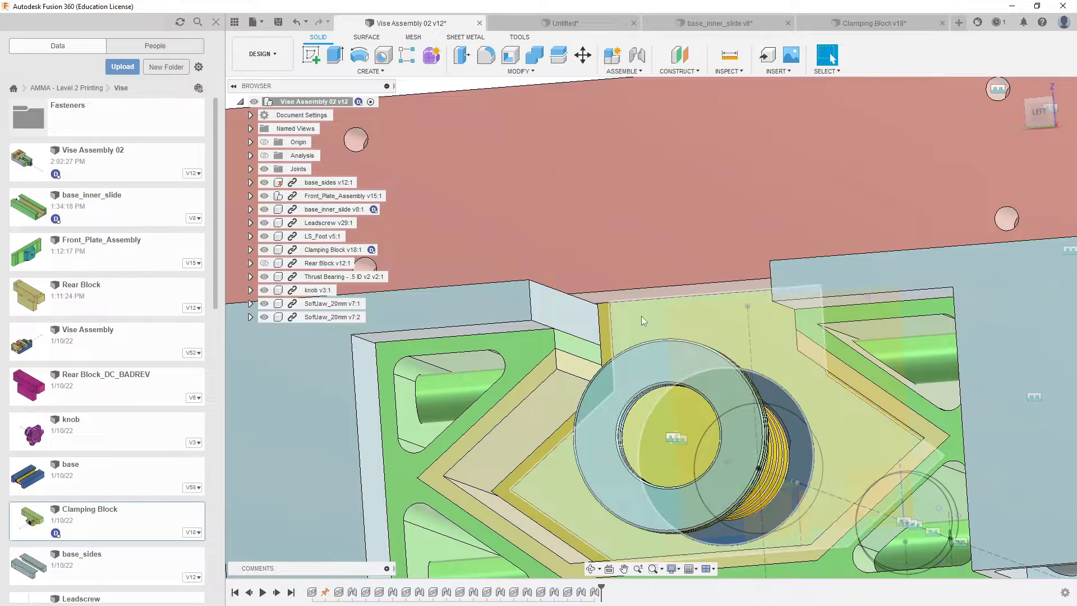
{"action": "left_click", "coordinate": [729, 55]}
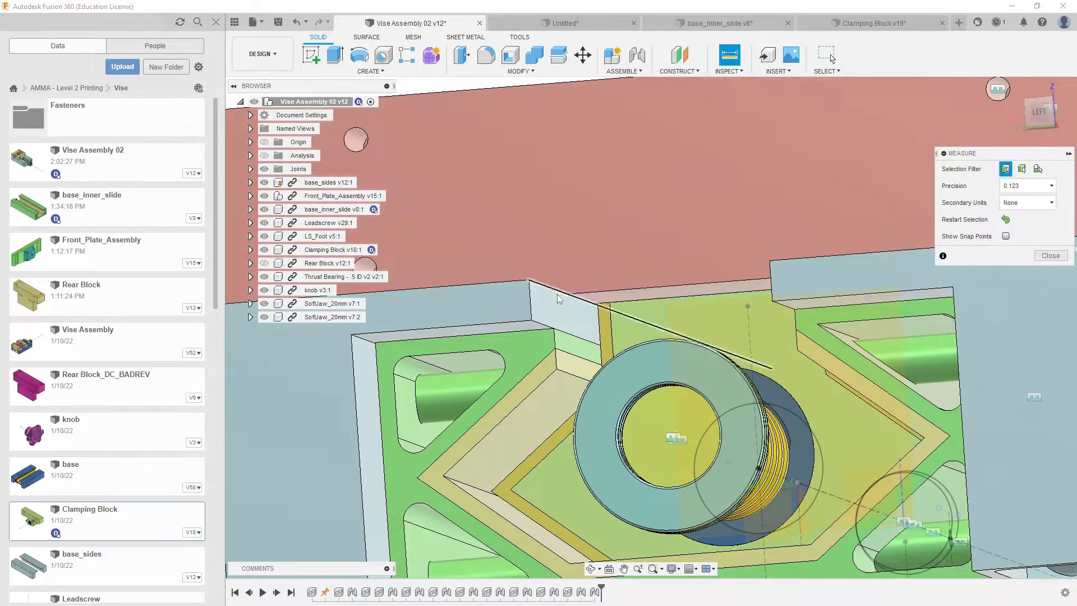
{"action": "left_click", "coordinate": [569, 310]}
{"action": "middle_click_drag", "start_coordinate": [568, 310], "coordinate": [662, 291], "text": "shift"}
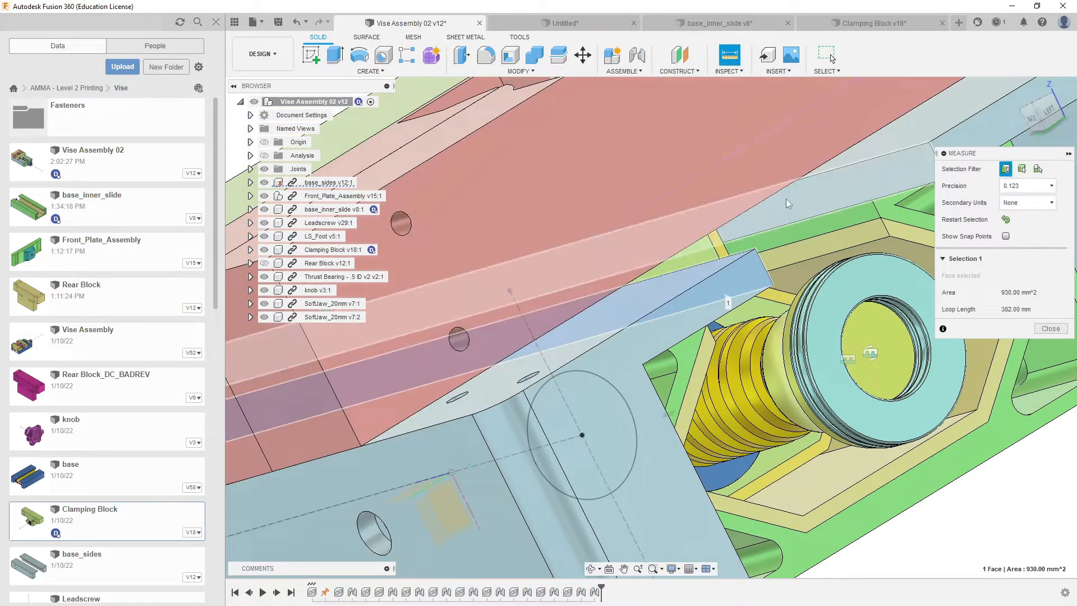
{"action": "left_click", "coordinate": [806, 205]}
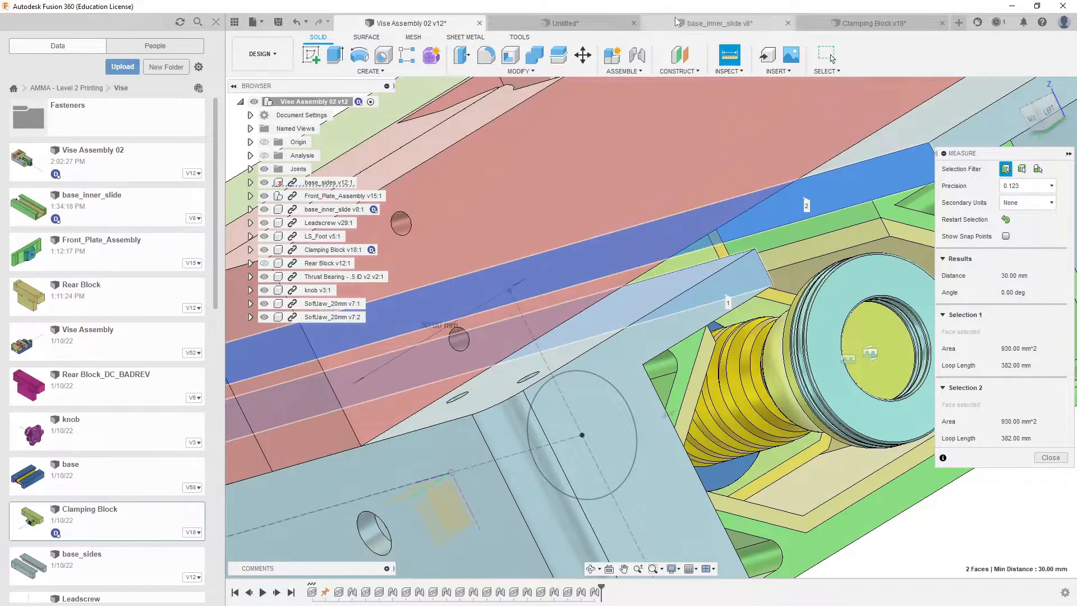
Step: Return to the untitled slide sketch and start dimensioning the neck's top line
{"action": "left_click", "coordinate": [564, 23]}
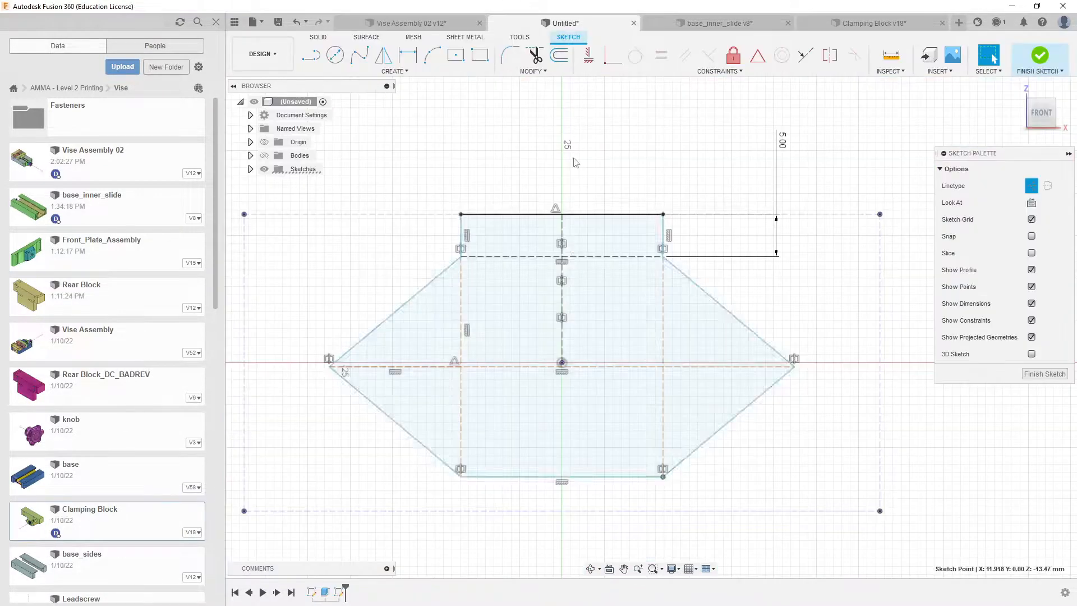
{"action": "key", "text": "d"}
{"action": "left_click", "coordinate": [617, 214]}
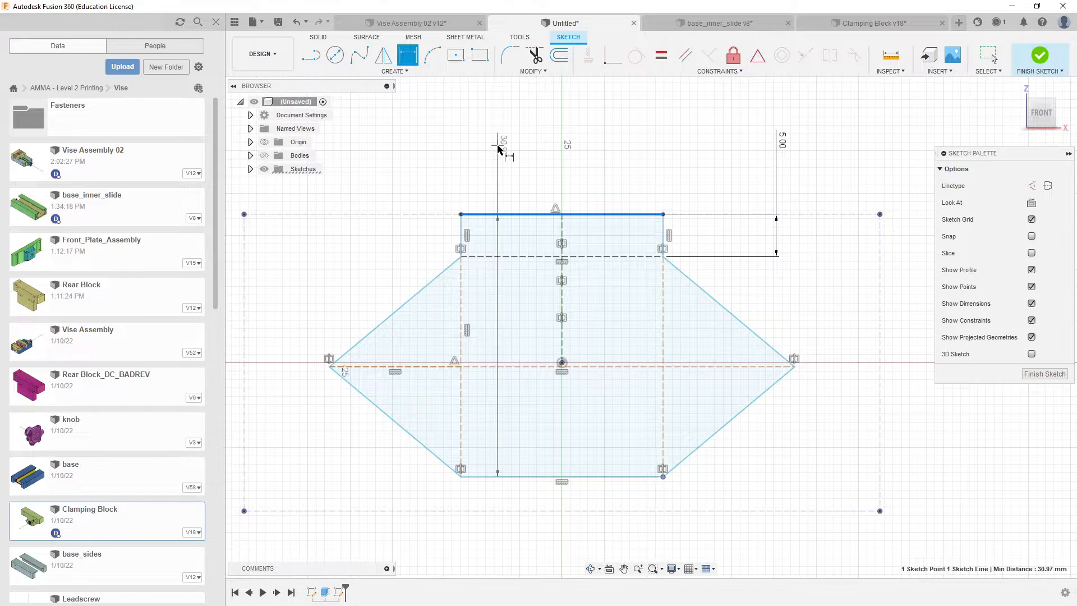
Step: Dimension the width of the sketch profile's upper edge as 30 mm
{"action": "key", "text": "Escape"}
{"action": "key", "text": "d"}
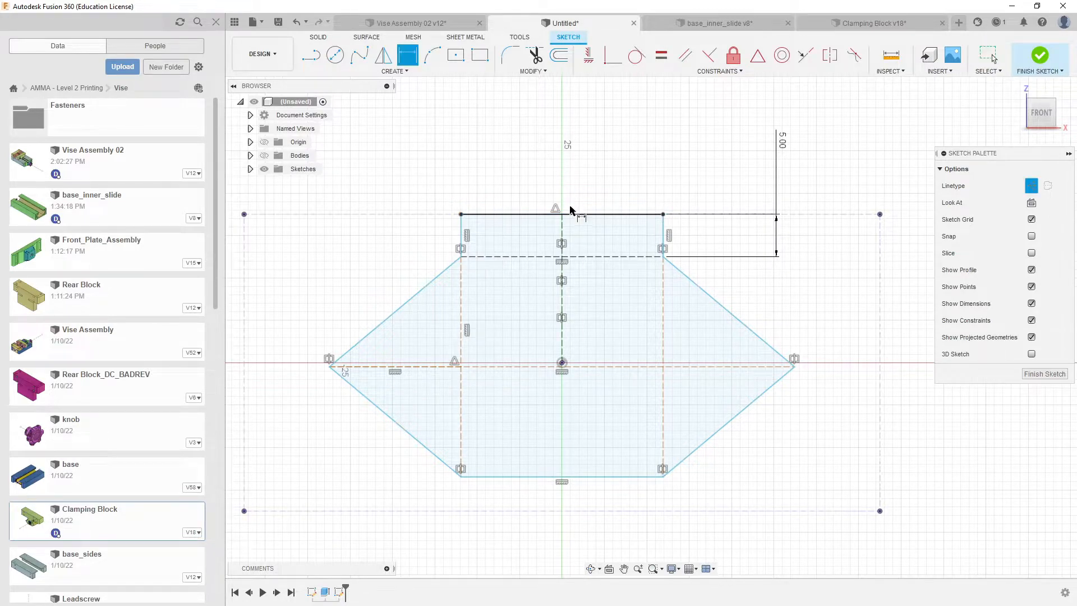
{"action": "left_click", "coordinate": [548, 213]}
{"action": "left_click", "coordinate": [414, 169]}
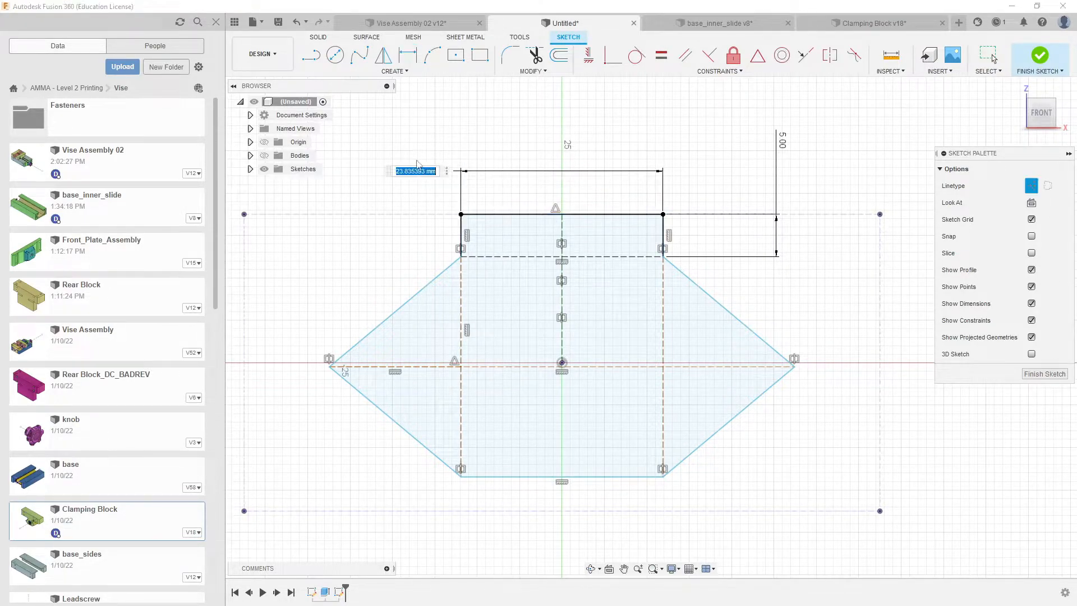
{"action": "key", "text": "Return"}
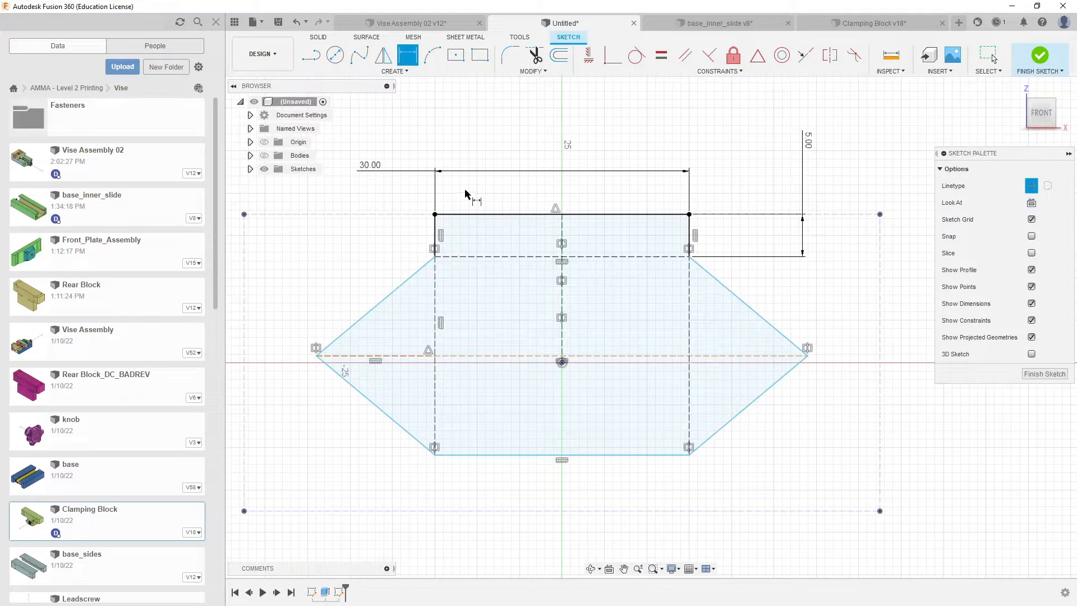
{"action": "key", "text": "Escape"}
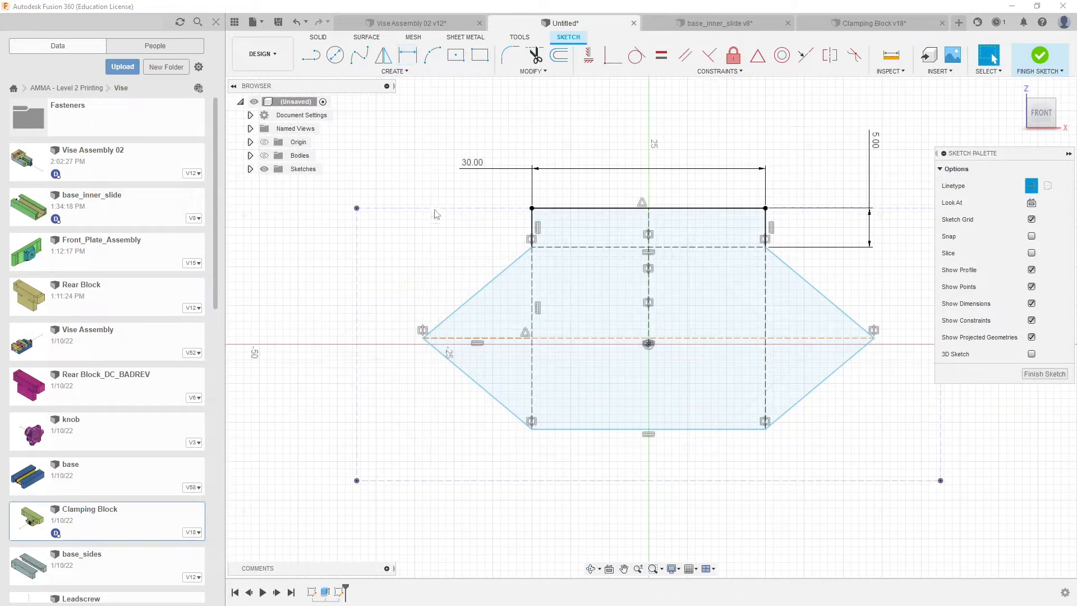
Step: Switch to the Vise Assembly 02 document and measure the distance between the two outermost side corners of the inner slide's channel
{"action": "left_click", "coordinate": [459, 23]}
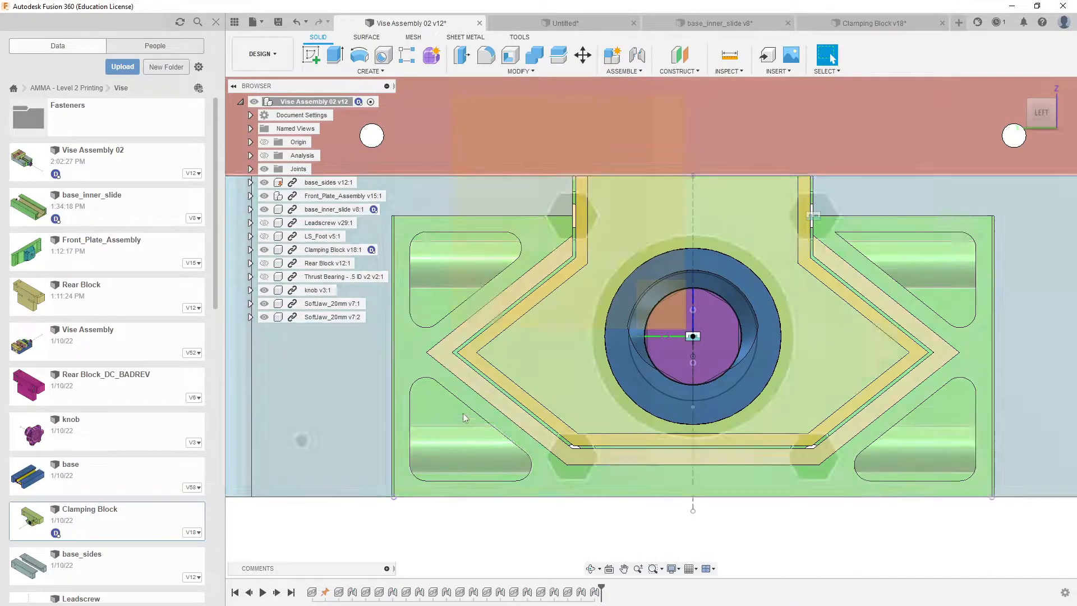
{"action": "middle_click_drag", "start_coordinate": [481, 395], "coordinate": [455, 399], "text": "shift"}
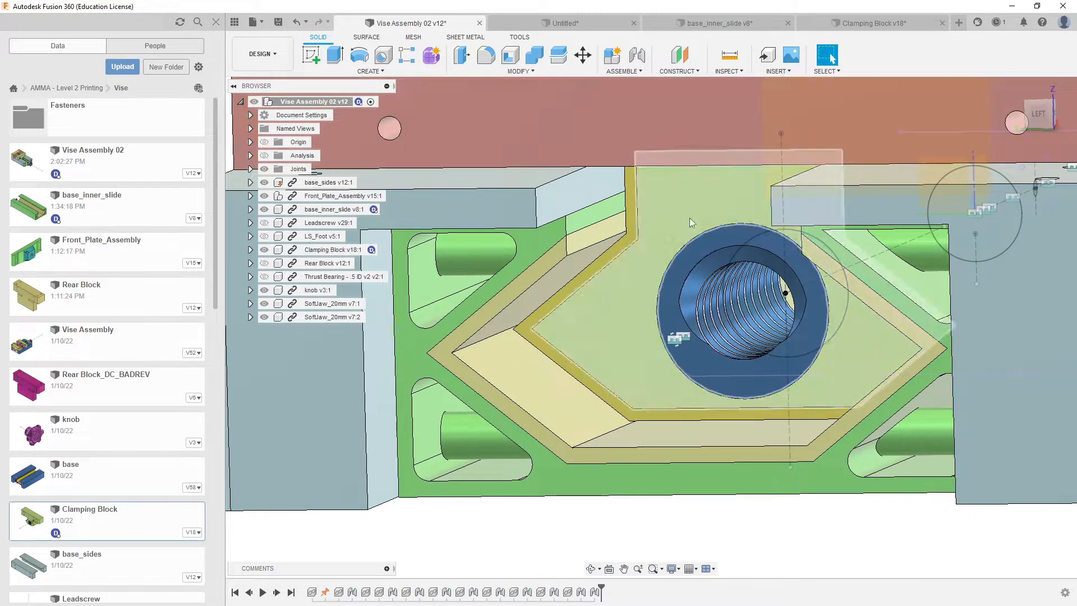
{"action": "left_click", "coordinate": [729, 55]}
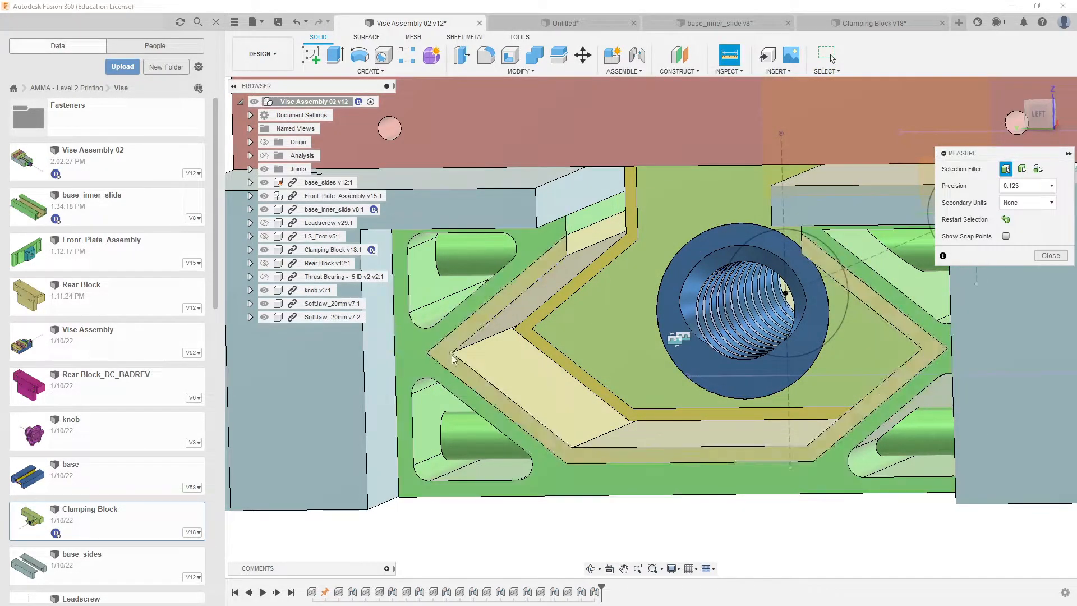
{"action": "left_click", "coordinate": [452, 353]}
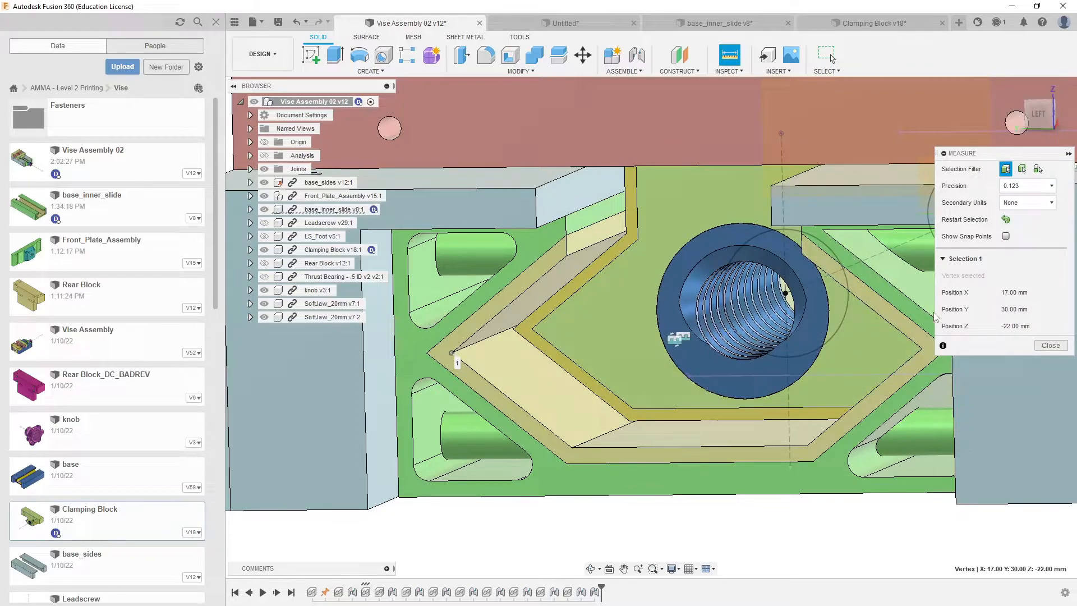
{"action": "left_click", "coordinate": [922, 350]}
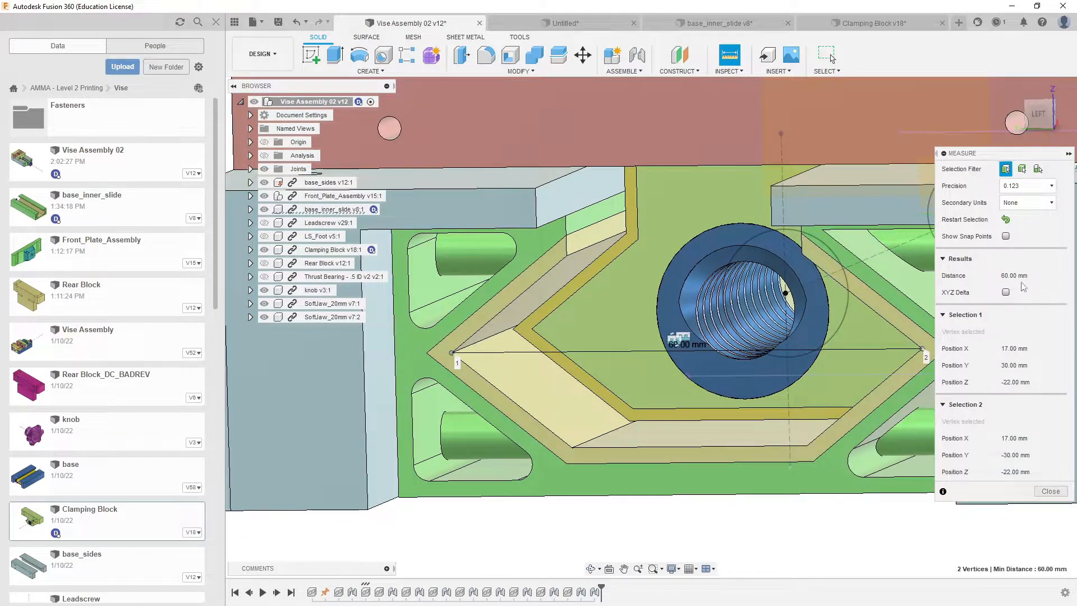
{"action": "left_click", "coordinate": [1050, 492]}
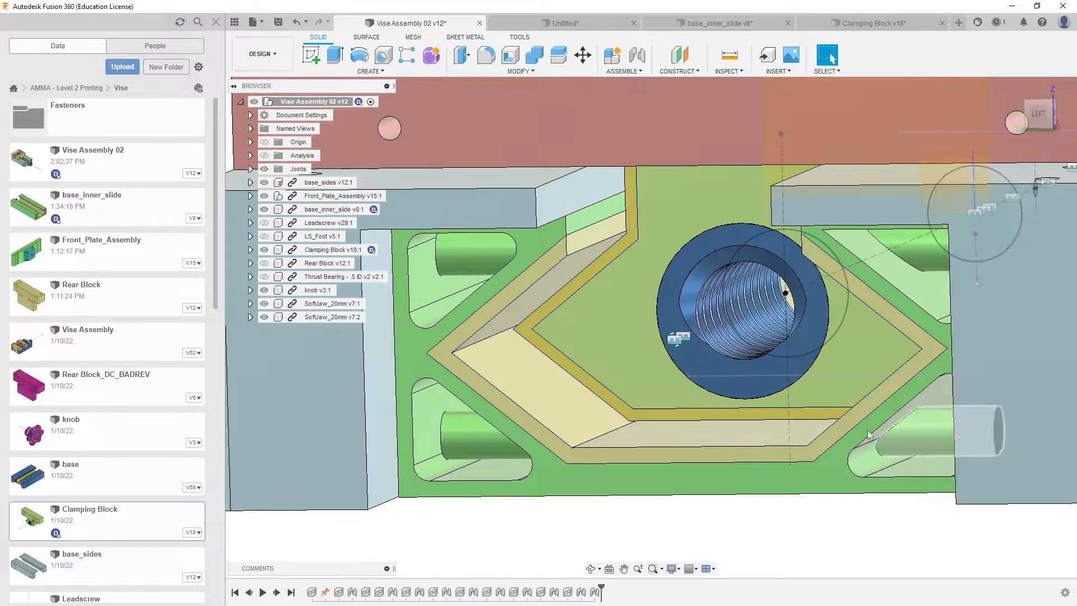
Step: Examine the inner slide's hexagonal channel and the clamping block inside it from several angles and from the straight left view
{"action": "scroll", "coordinate": [552, 352], "scroll_direction": "down", "scroll_amount": 2}
{"action": "middle_click_drag", "start_coordinate": [553, 352], "coordinate": [600, 364], "text": "shift"}
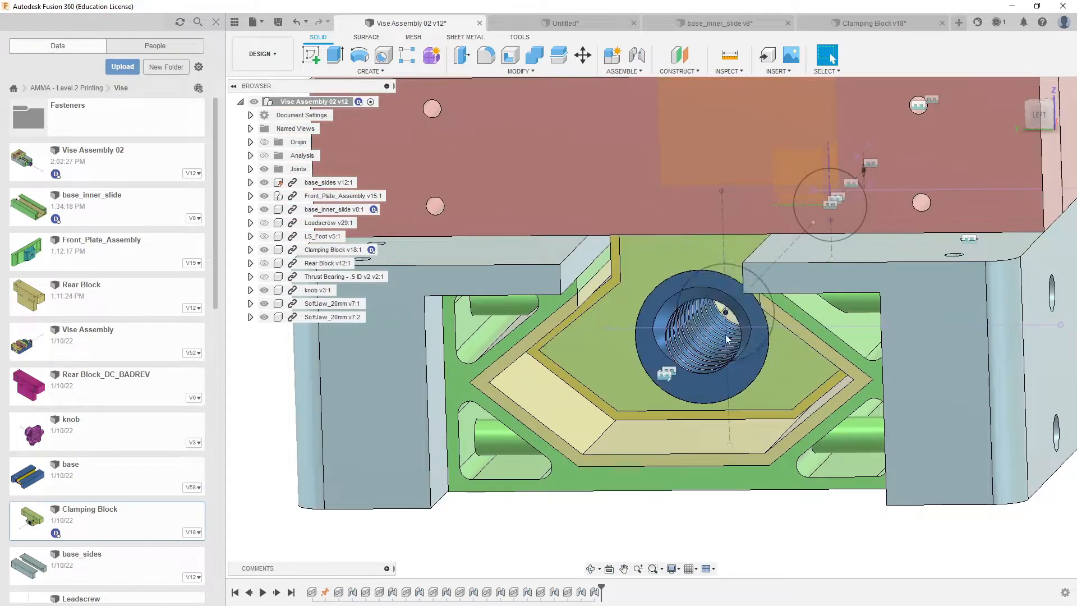
{"action": "middle_click_drag", "start_coordinate": [725, 309], "coordinate": [873, 302]}
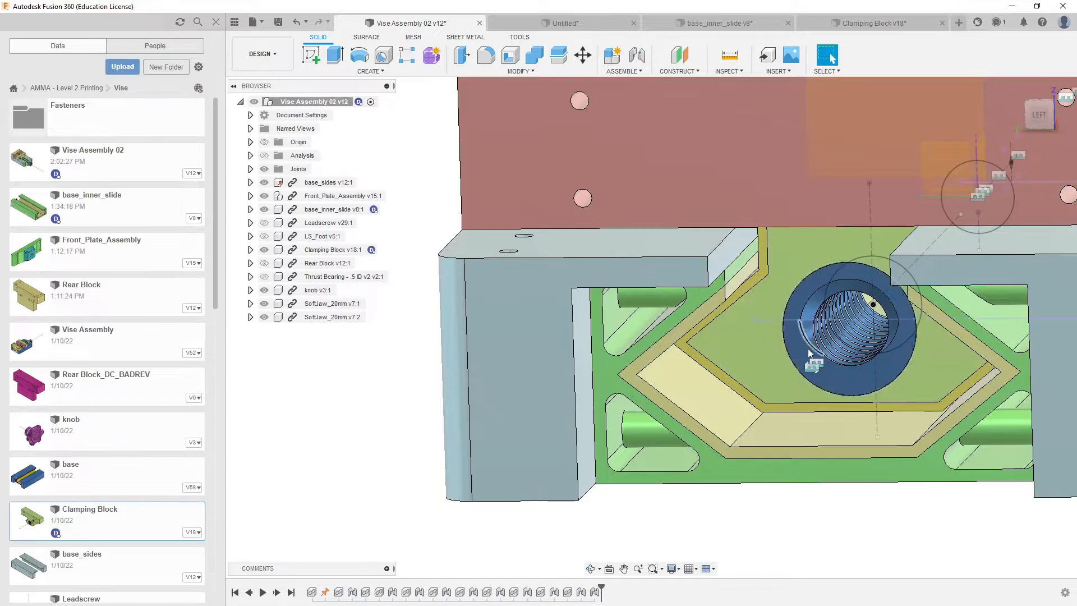
{"action": "middle_click_drag", "start_coordinate": [797, 371], "coordinate": [666, 408]}
{"action": "scroll", "coordinate": [674, 415], "scroll_direction": "down", "scroll_amount": 3}
{"action": "left_click", "coordinate": [831, 56]}
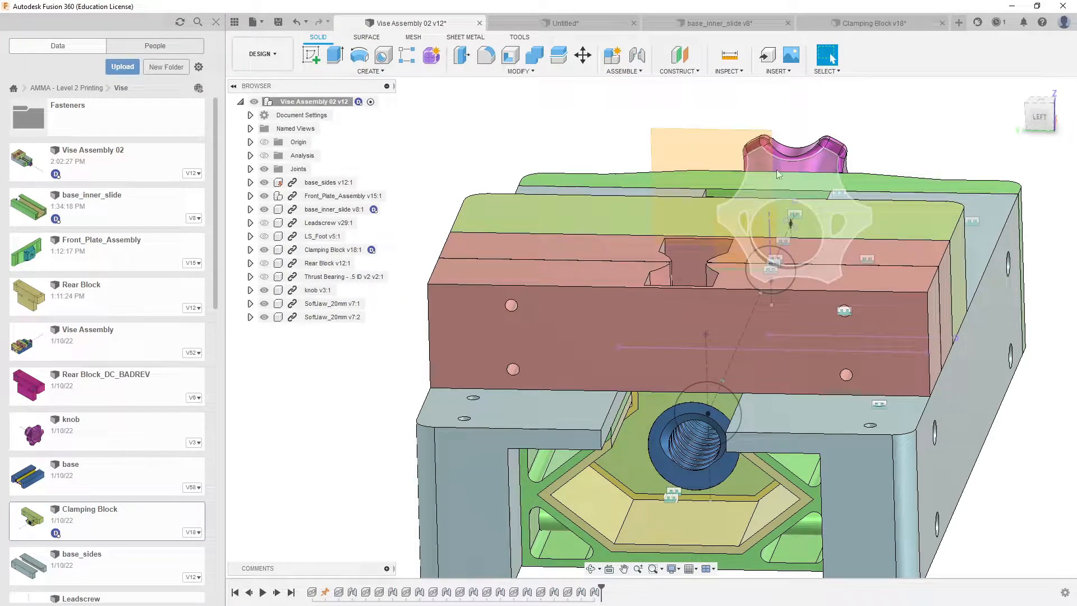
{"action": "middle_click_drag", "start_coordinate": [556, 410], "coordinate": [624, 338]}
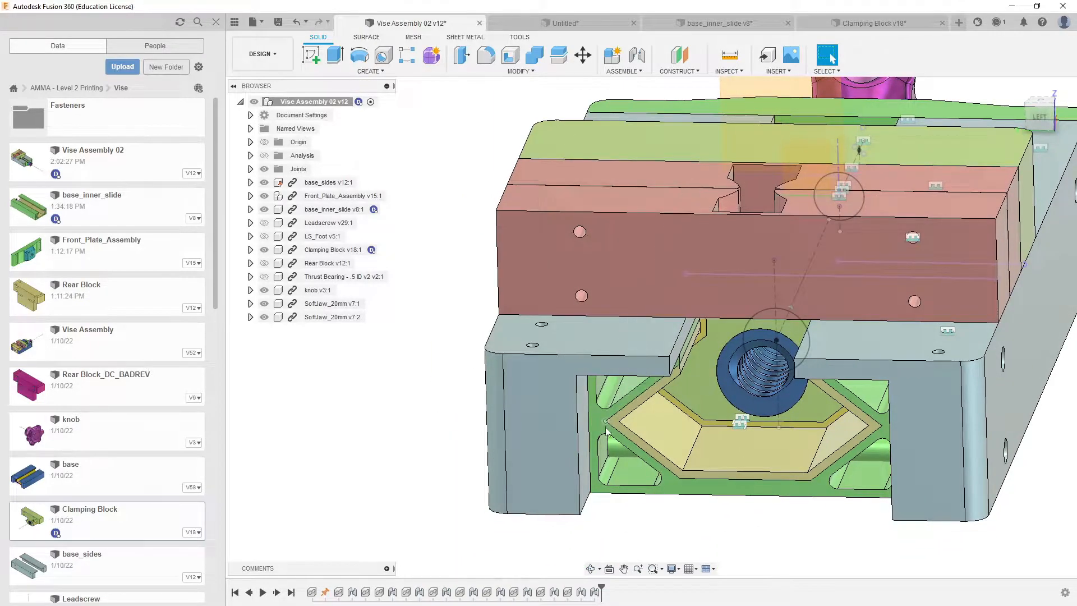
{"action": "middle_click_drag", "start_coordinate": [699, 441], "coordinate": [704, 423], "text": "shift"}
{"action": "left_click_drag", "start_coordinate": [704, 422], "coordinate": [767, 397], "text": "shift"}
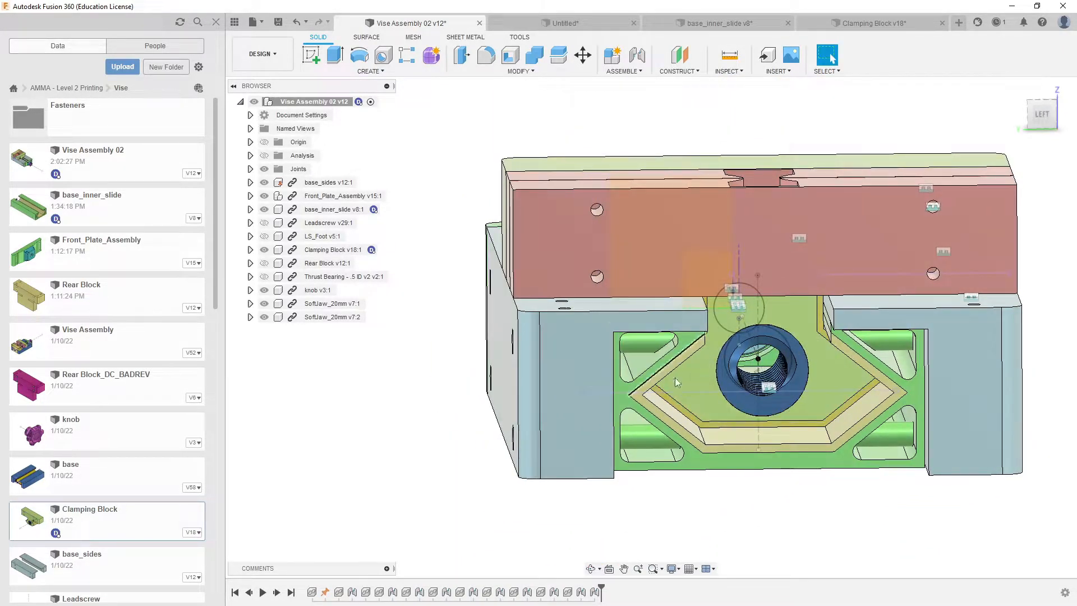
{"action": "middle_click_drag", "start_coordinate": [785, 407], "coordinate": [768, 405]}
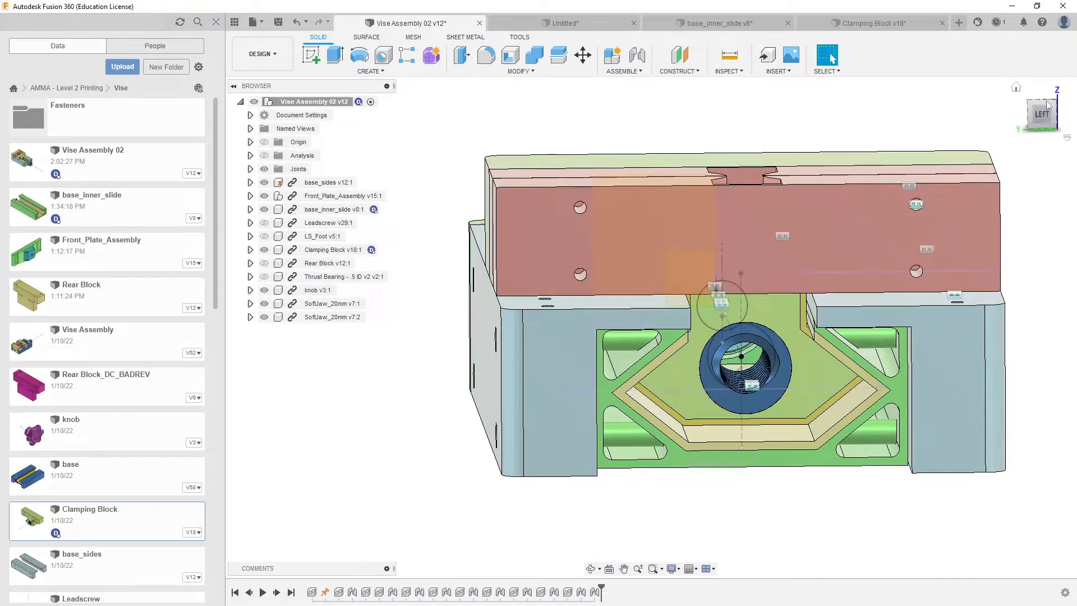
{"action": "left_click", "coordinate": [1040, 122]}
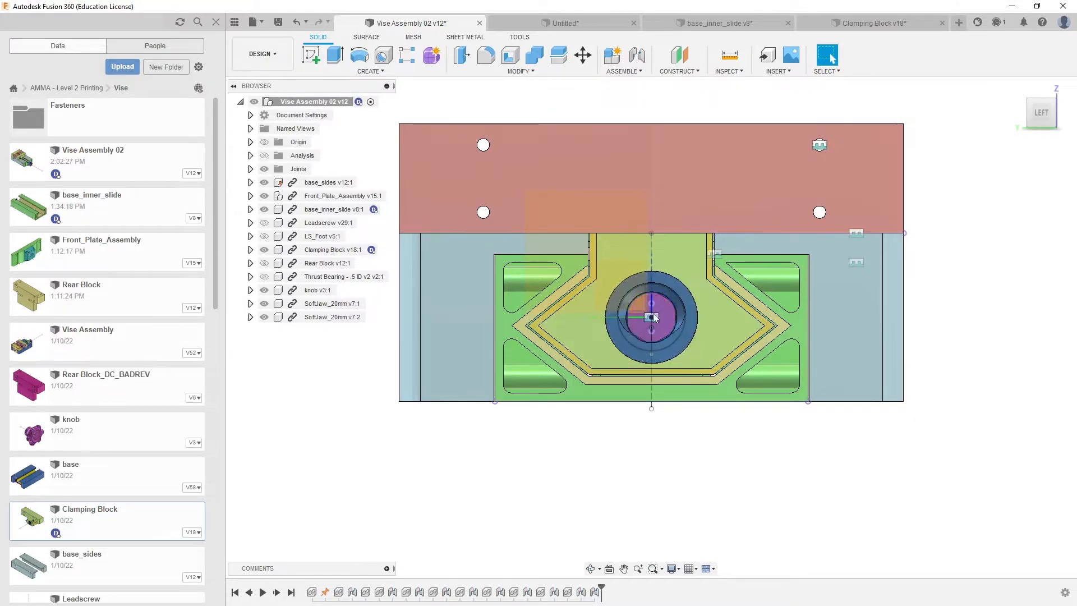
{"action": "scroll", "coordinate": [661, 316], "scroll_direction": "up", "scroll_amount": 3}
{"action": "scroll", "coordinate": [668, 325], "scroll_direction": "down", "scroll_amount": 1}
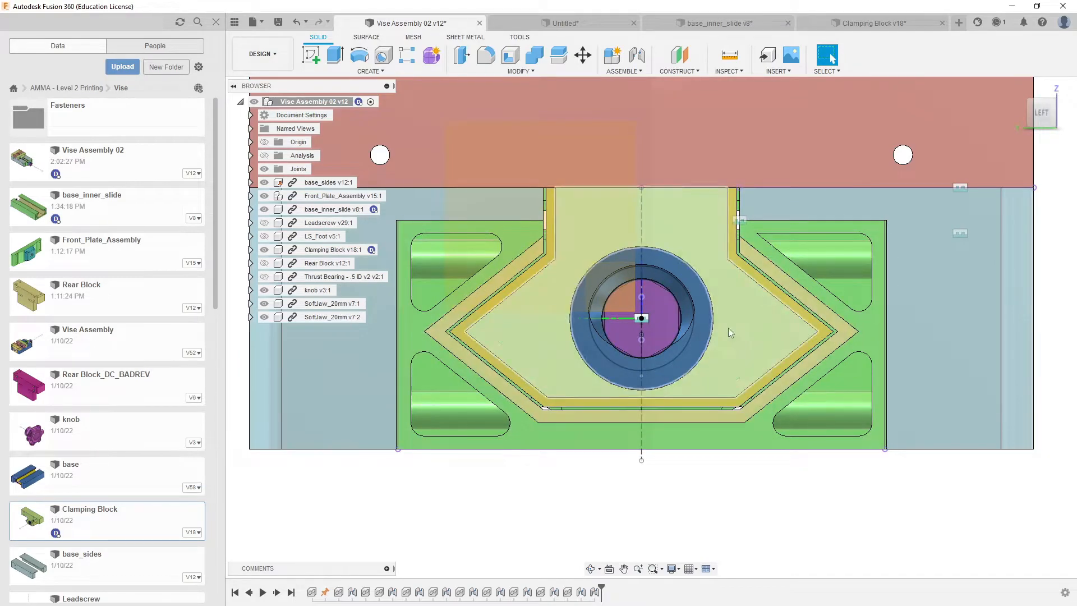
Step: Measure the vertical distance between the upper and lower corners on one side of the inner slide's channel
{"action": "middle_click_drag", "start_coordinate": [753, 313], "coordinate": [661, 258], "text": "shift"}
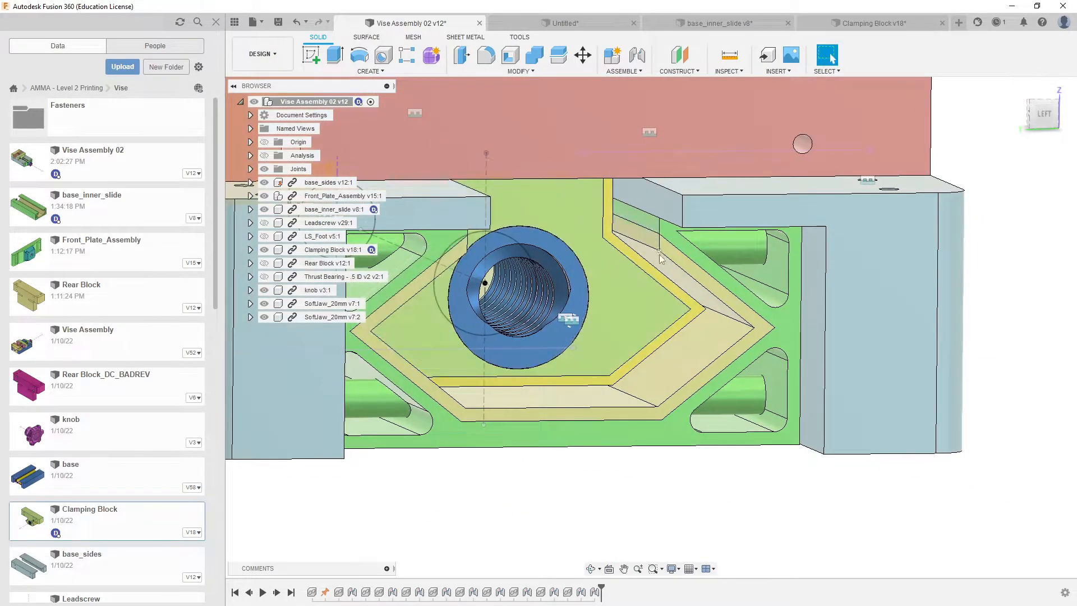
{"action": "key", "text": "i"}
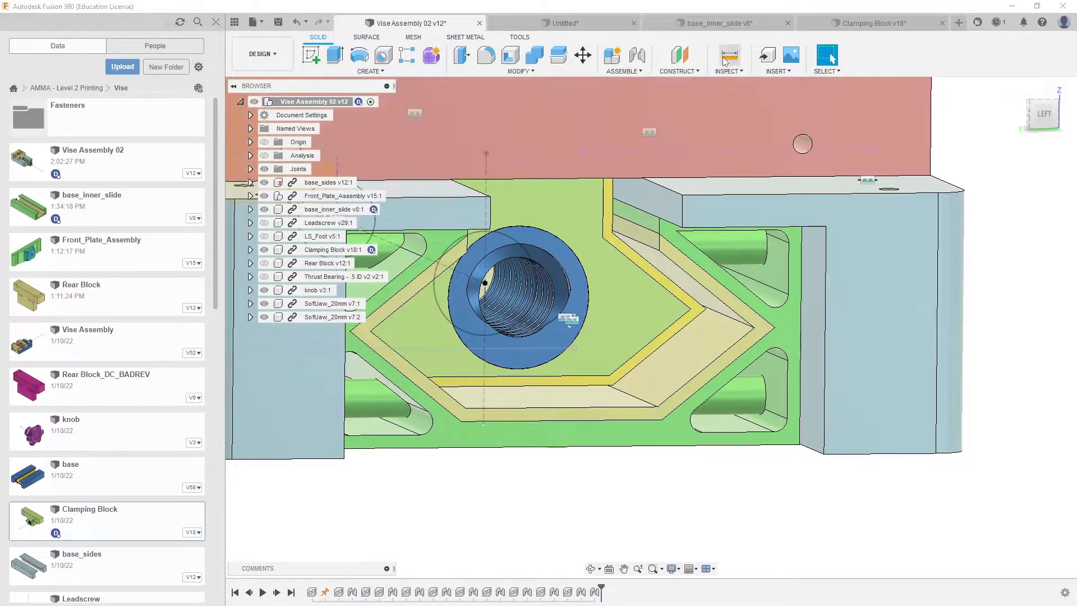
{"action": "left_click", "coordinate": [659, 251]}
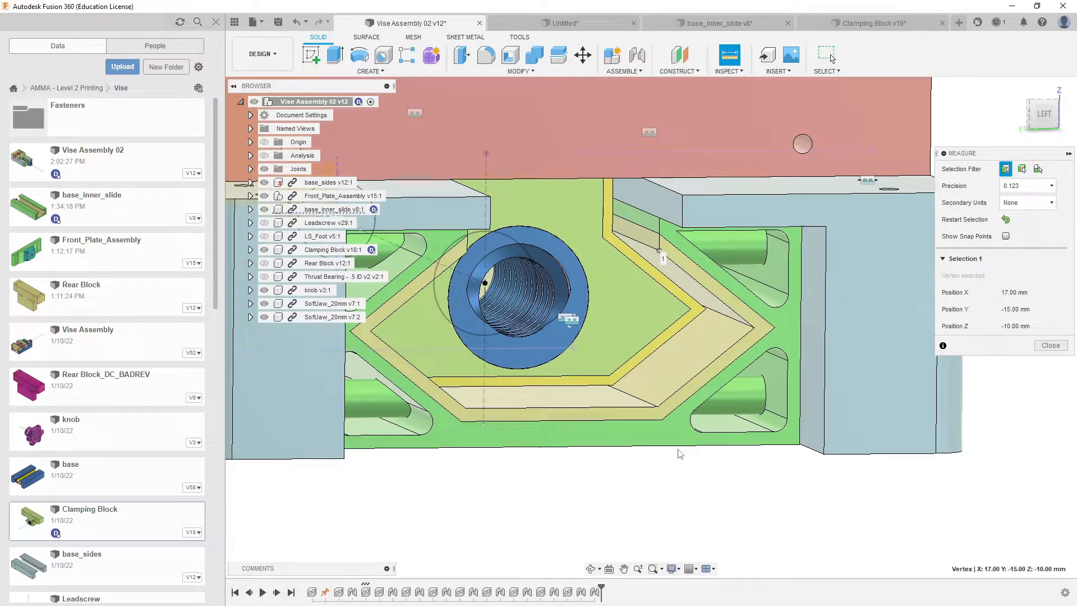
{"action": "left_click", "coordinate": [660, 408]}
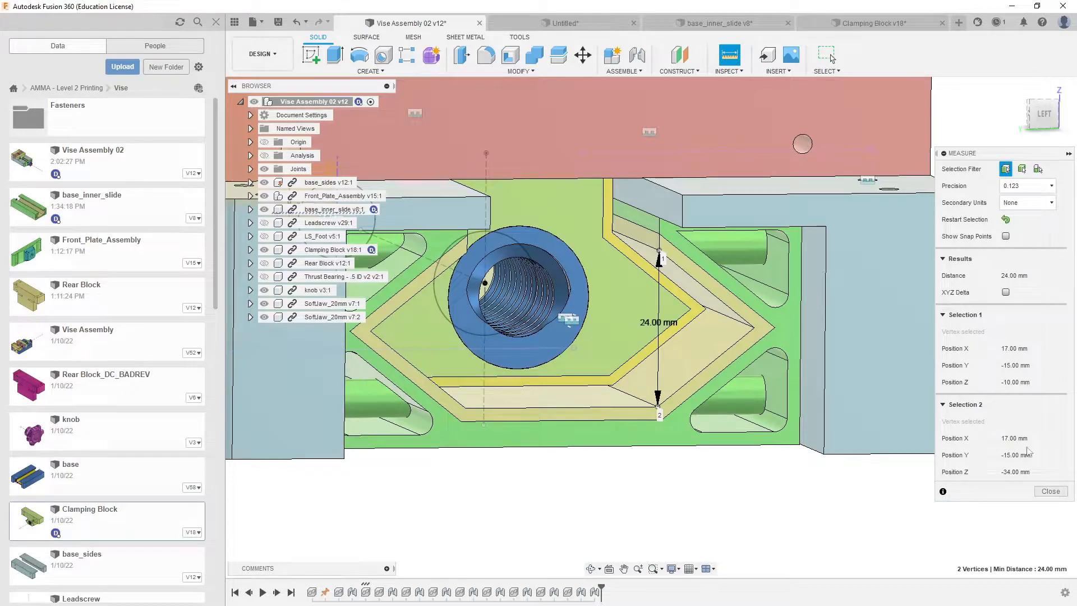
{"action": "left_click", "coordinate": [1051, 491]}
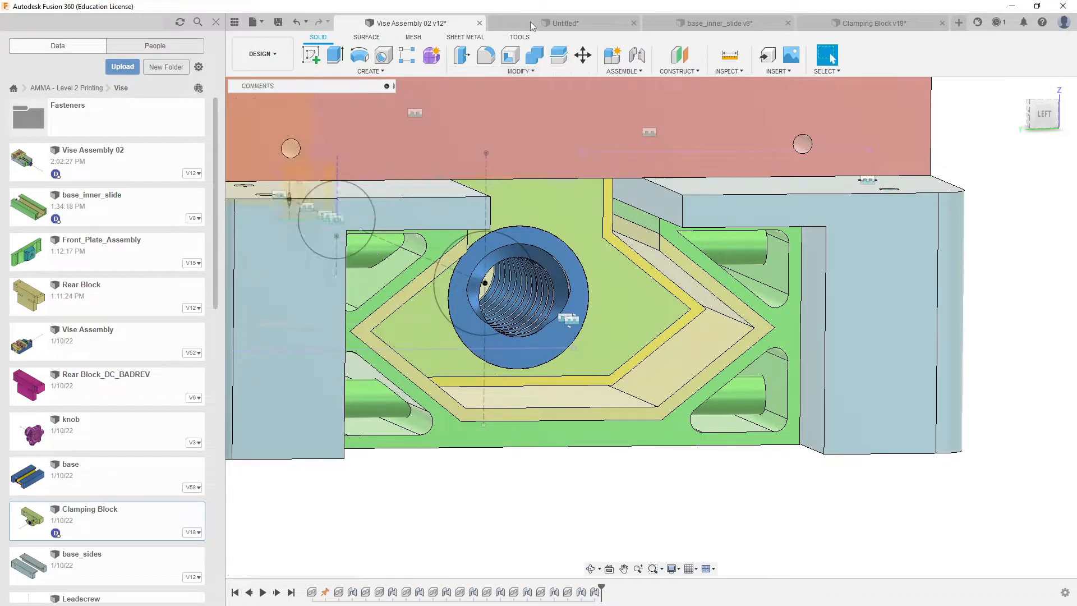
Step: Return to the untitled design's sketch and dimension the horizontal construction line between the profile's outer points as 60 mm
{"action": "left_click", "coordinate": [561, 23]}
{"action": "key", "text": "d"}
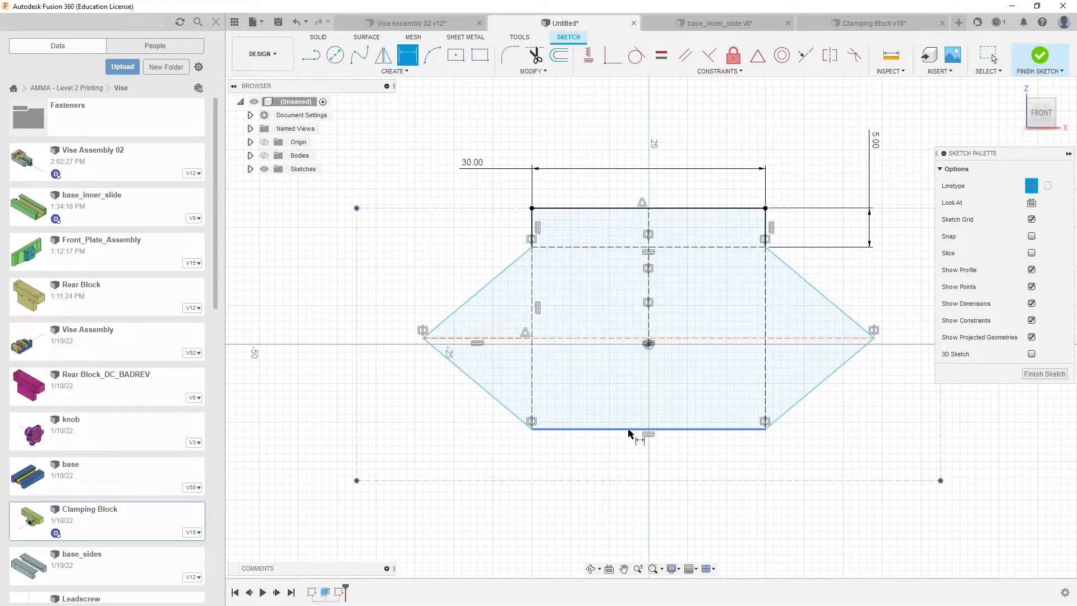
{"action": "left_click", "coordinate": [424, 339]}
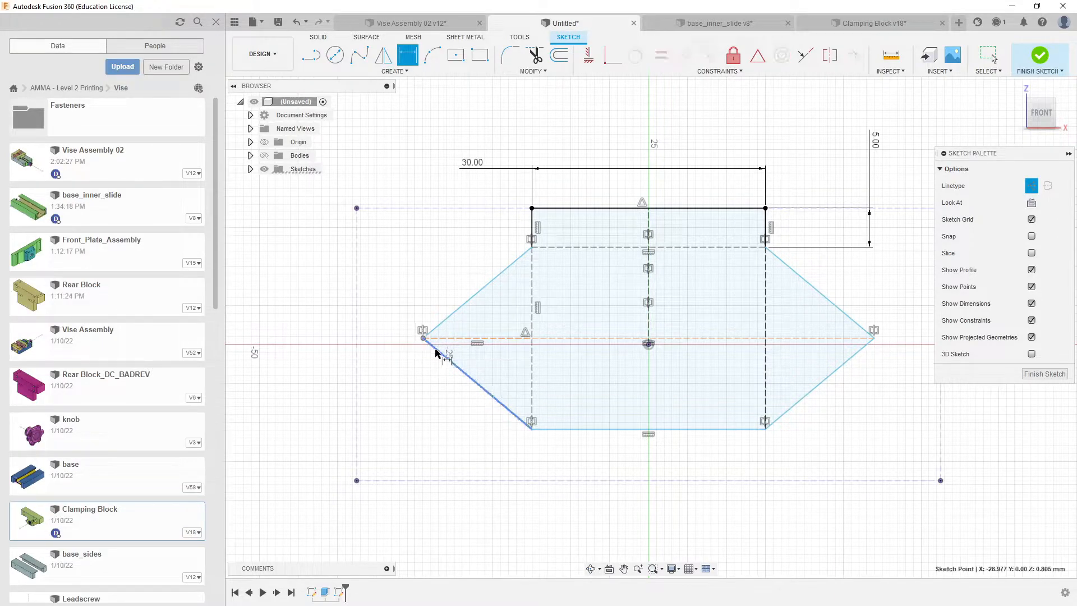
{"action": "key", "text": "Escape"}
{"action": "key", "text": "d"}
{"action": "left_click", "coordinate": [838, 340]}
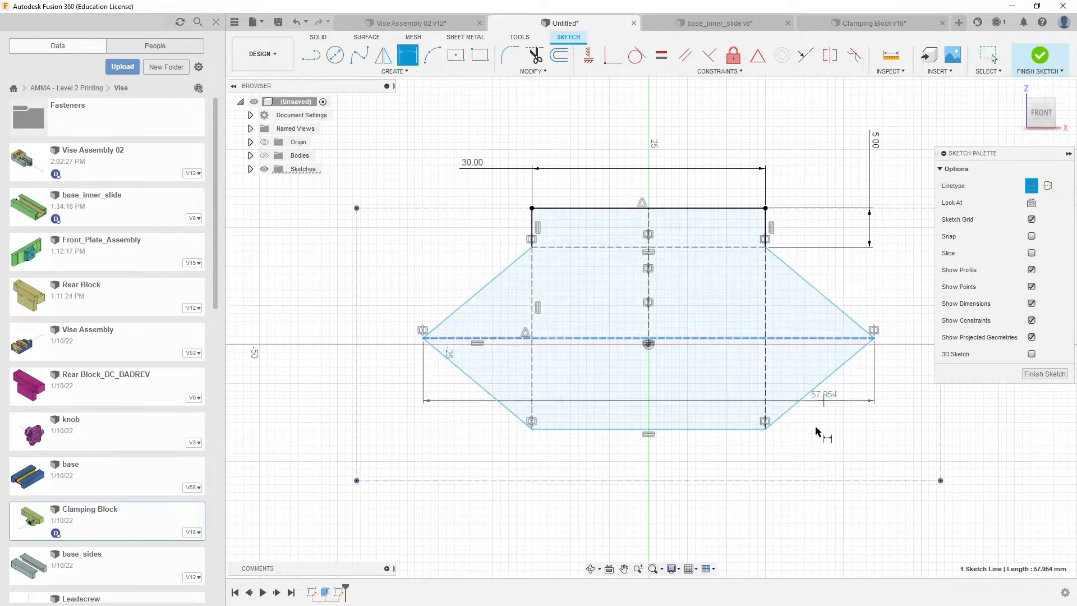
{"action": "left_click", "coordinate": [744, 471]}
{"action": "type", "text": "60"}
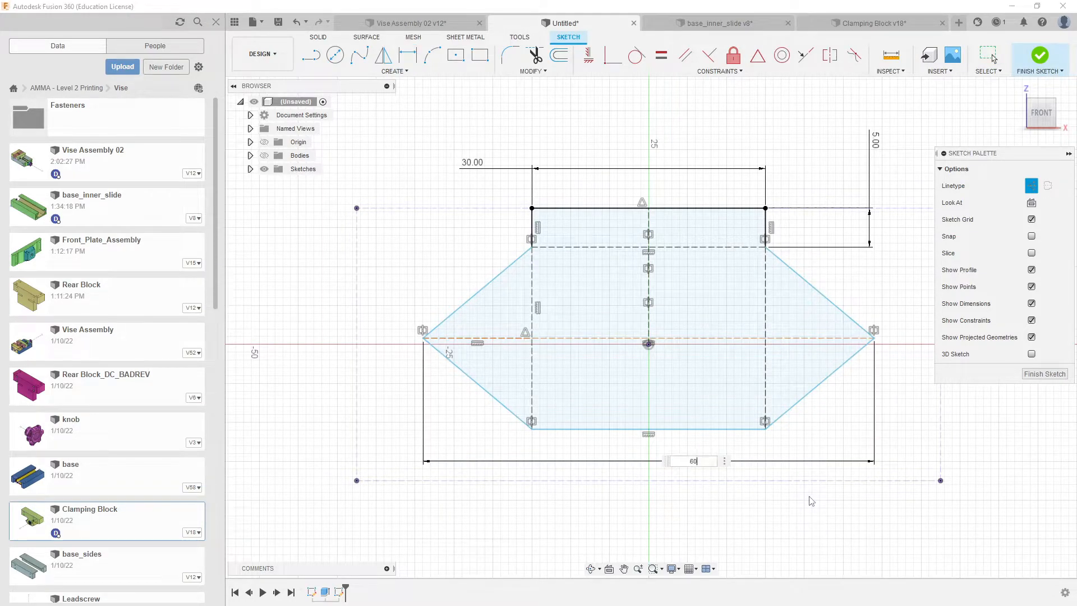
{"action": "key", "text": "Return"}
Step: Dimension the vertical construction line along one side of the hexagonal part of the profile as 24 mm
{"action": "left_click", "coordinate": [765, 288]}
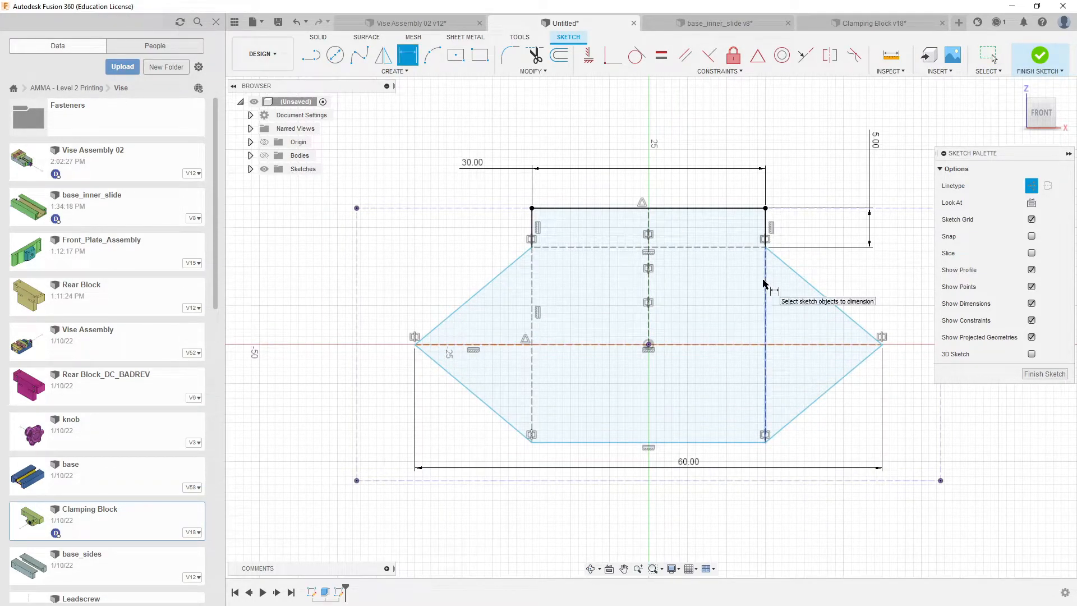
{"action": "left_click", "coordinate": [910, 313]}
{"action": "type", "text": "24"}
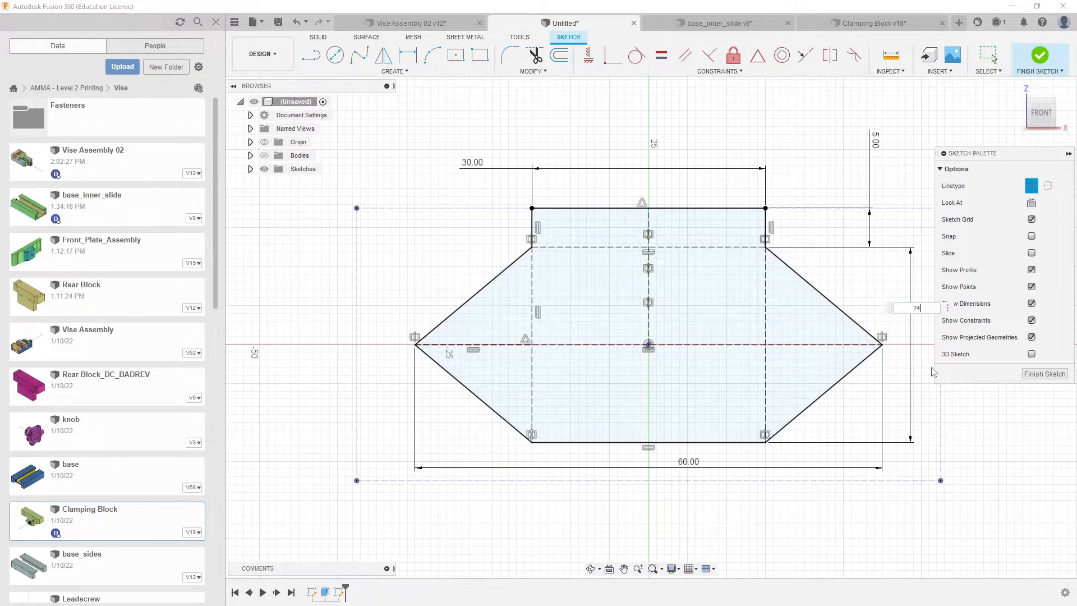
{"action": "key", "text": "Return"}
{"action": "middle_click_drag", "start_coordinate": [662, 364], "coordinate": [628, 361]}
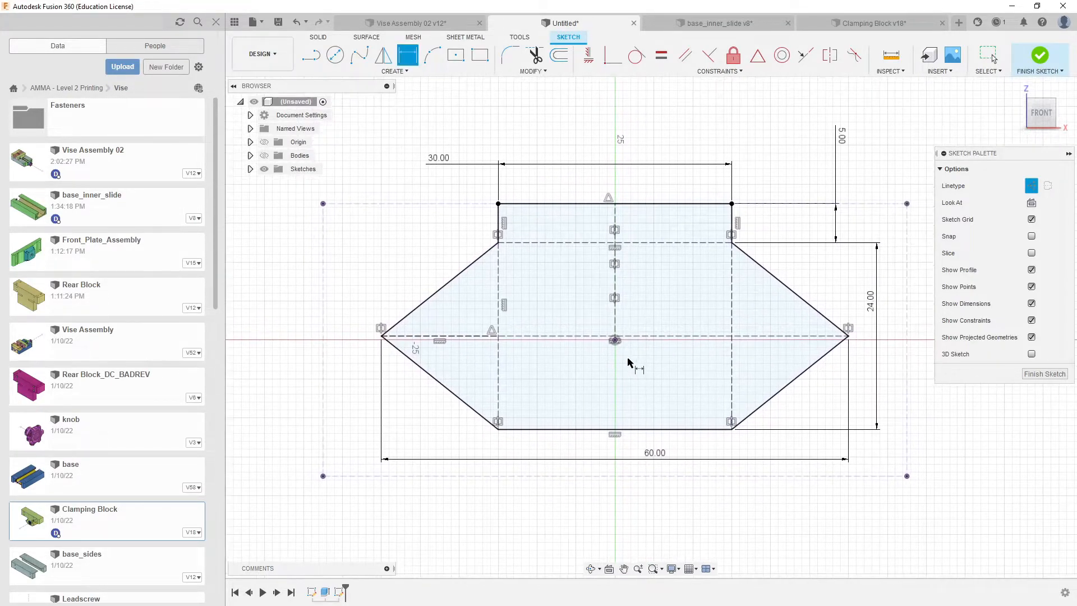
{"action": "key", "text": "Escape"}
Step: Show the hidden solid block again together with the sketch
{"action": "middle_click_drag", "start_coordinate": [625, 308], "coordinate": [427, 235], "text": "shift"}
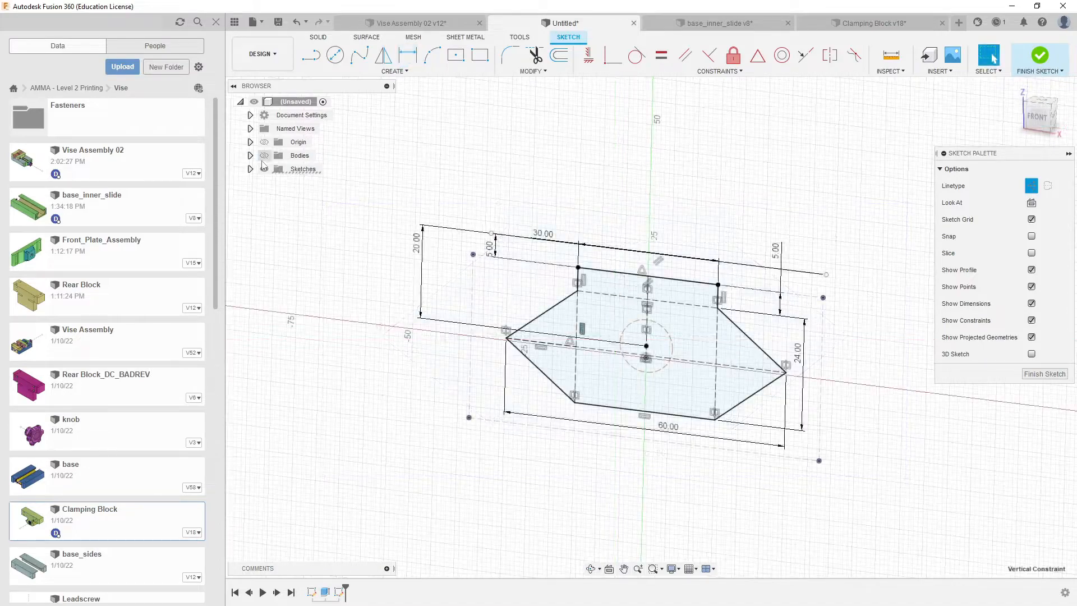
{"action": "left_click", "coordinate": [264, 156]}
{"action": "scroll", "coordinate": [328, 399], "scroll_direction": "down", "scroll_amount": 3}
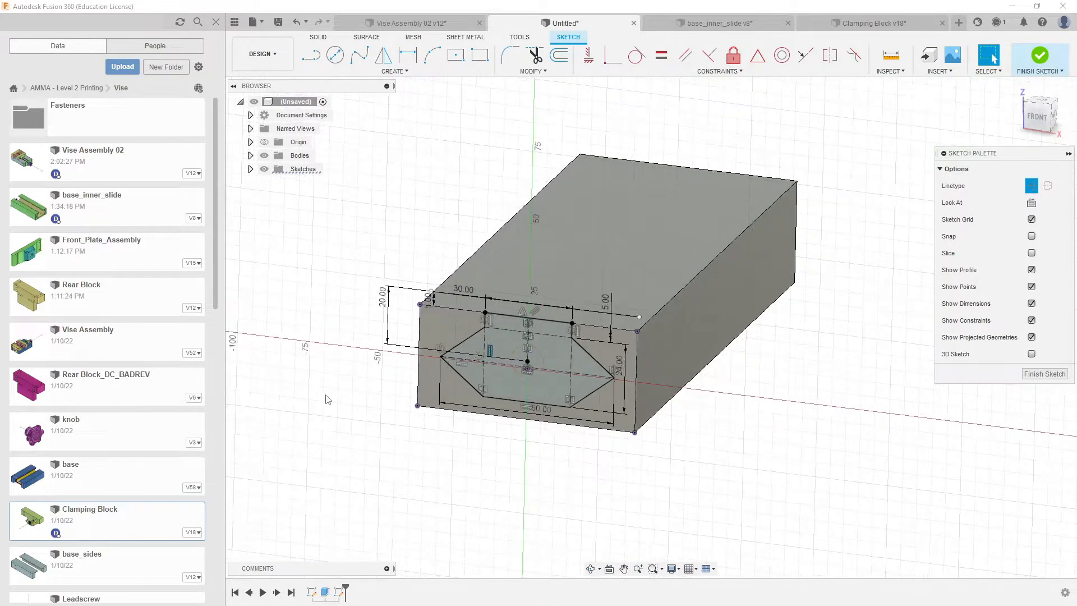
Step: Extrude the closed channel profile as a cut through the whole block with the extent set to All
{"action": "key", "text": "e"}
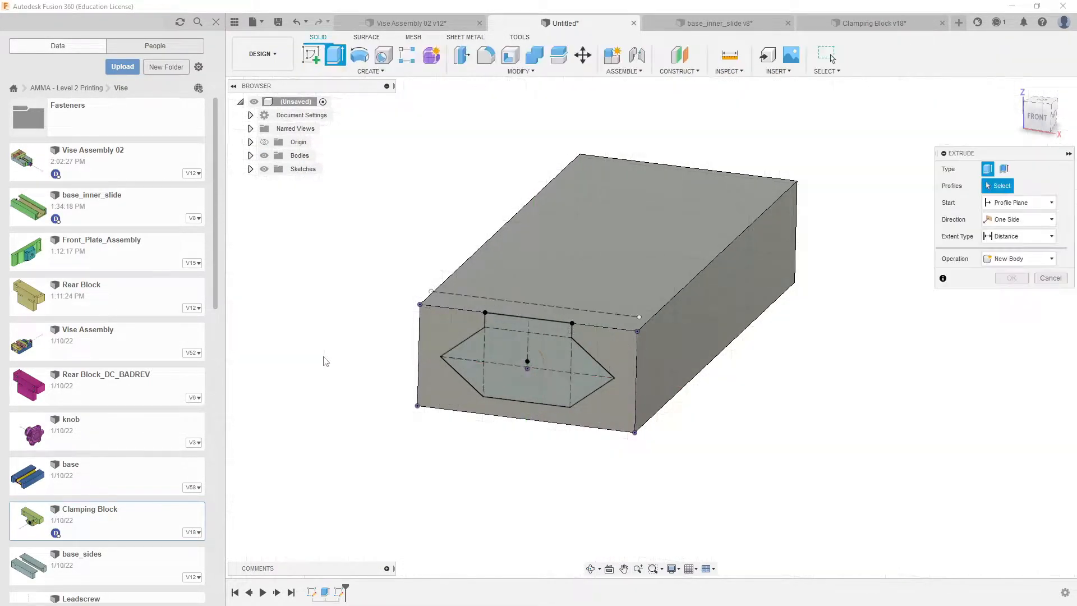
{"action": "left_click", "coordinate": [525, 362]}
{"action": "left_click_drag", "start_coordinate": [525, 362], "coordinate": [633, 259]}
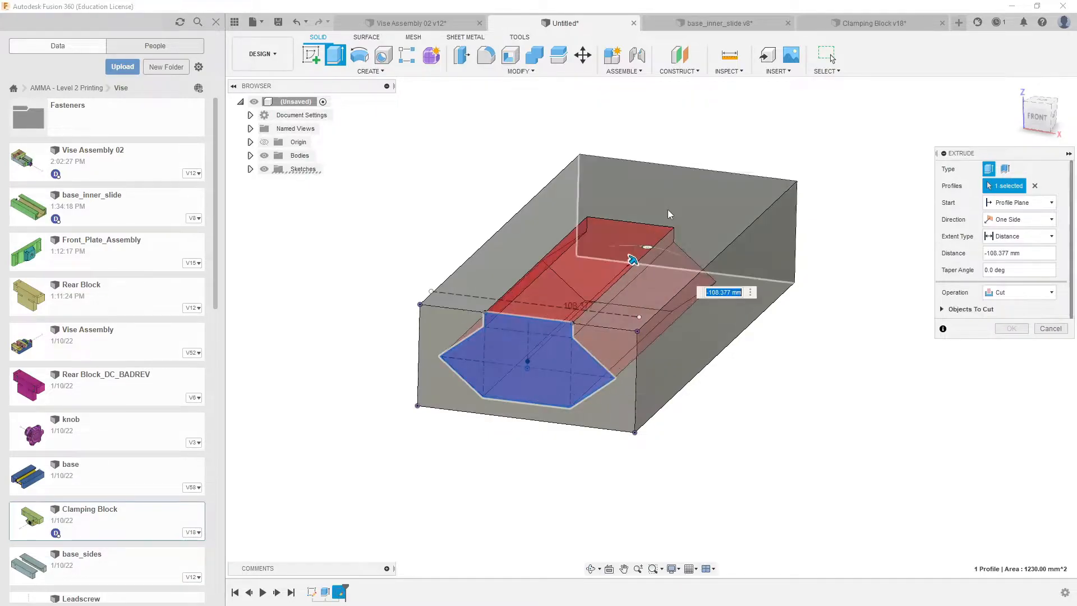
{"action": "left_click", "coordinate": [1018, 238]}
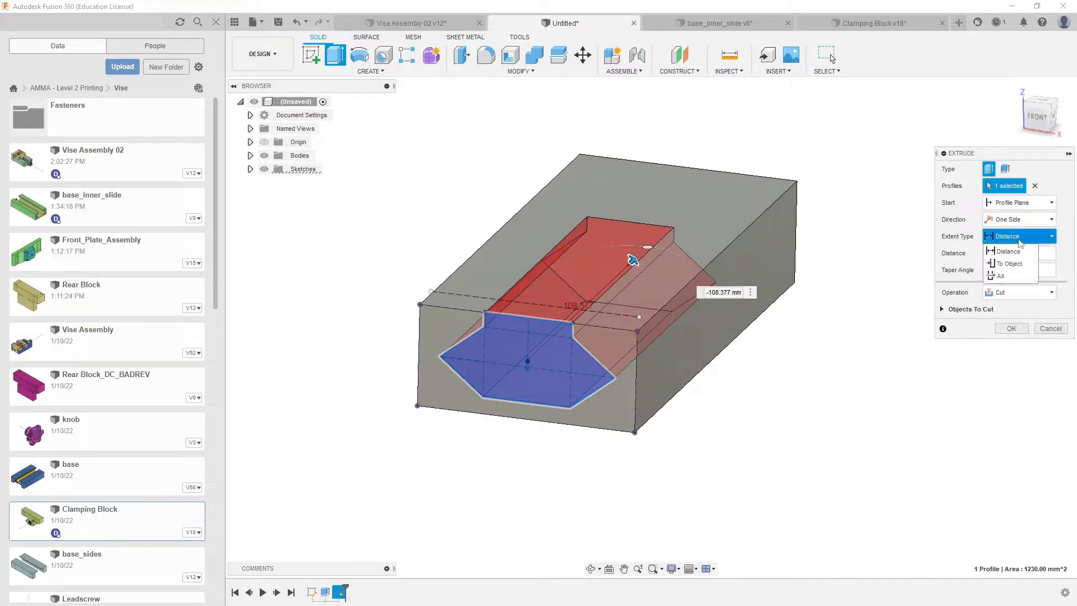
{"action": "left_click", "coordinate": [1001, 276]}
{"action": "left_click", "coordinate": [1013, 328]}
{"action": "middle_click_drag", "start_coordinate": [867, 365], "coordinate": [782, 411], "text": "shift"}
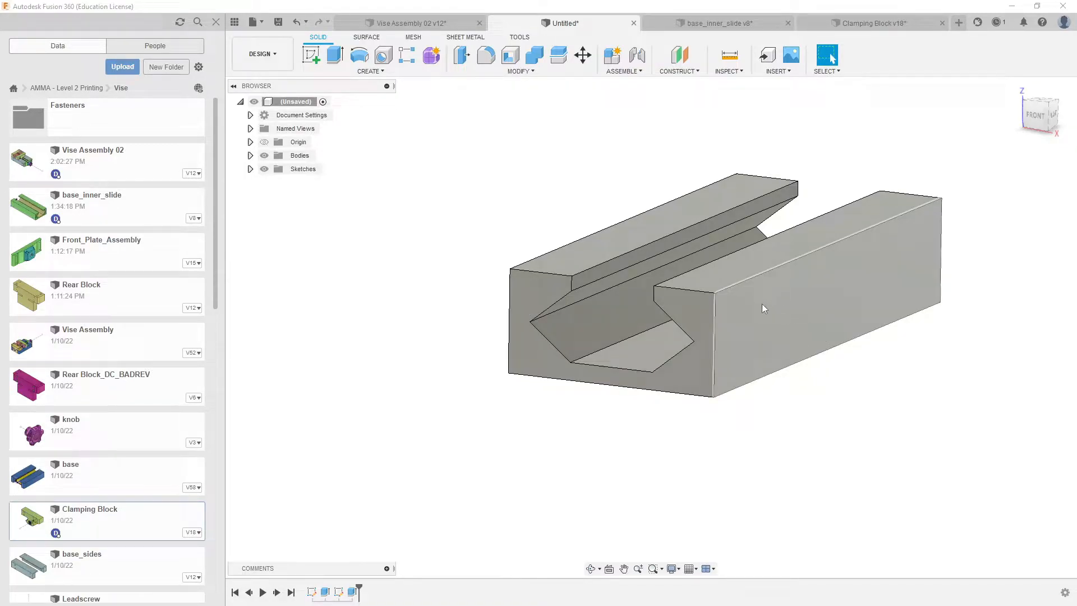
Step: Examine the channel block's long outer side face from the right view and at an angle
{"action": "left_click", "coordinate": [837, 269]}
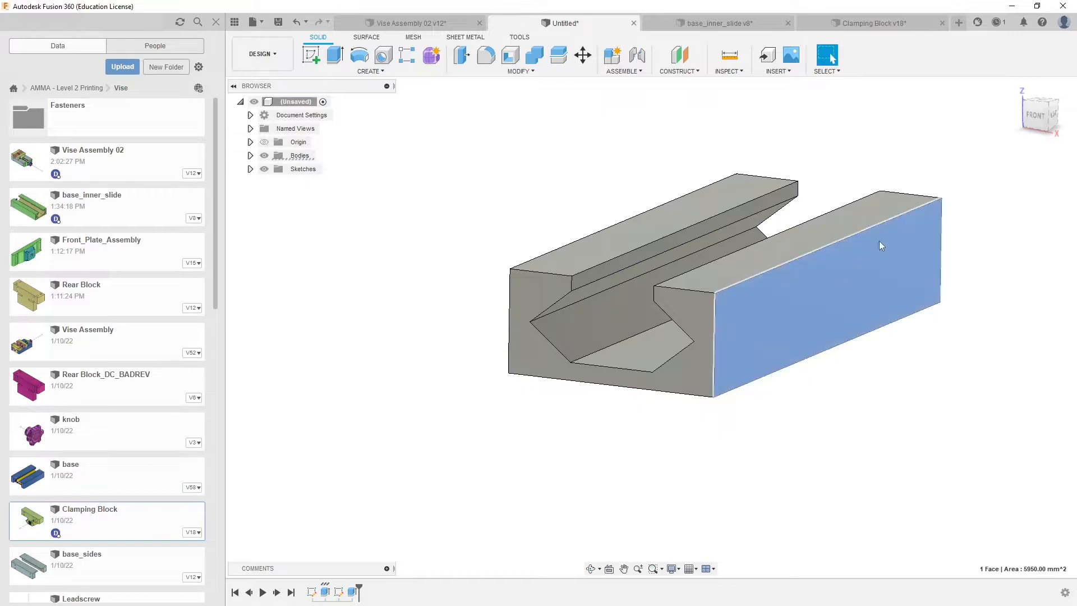
{"action": "left_click", "coordinate": [1045, 102]}
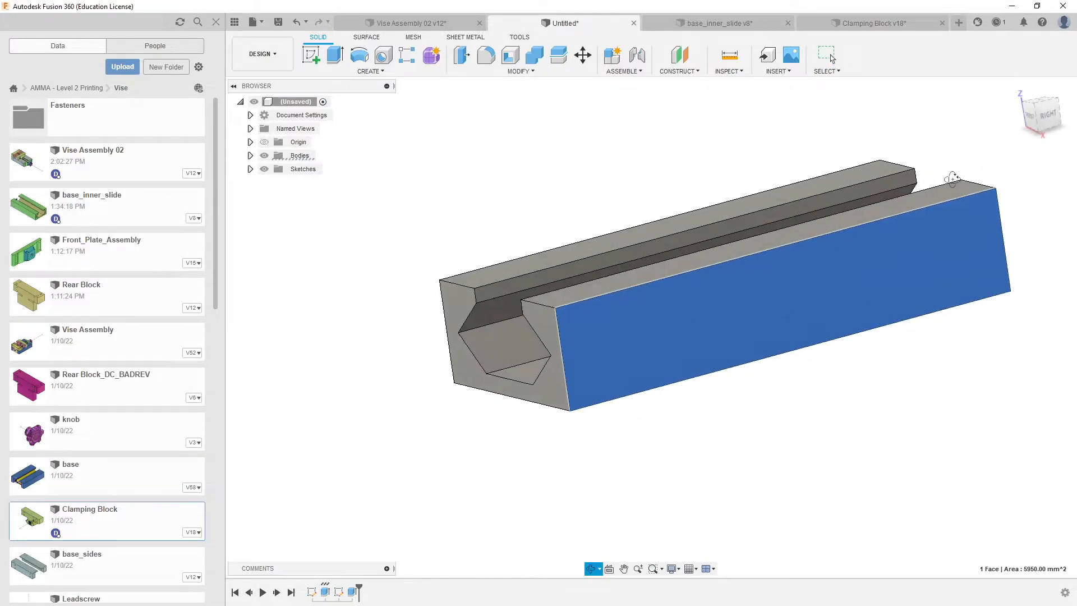
{"action": "left_click", "coordinate": [1045, 115]}
{"action": "middle_click_drag", "start_coordinate": [758, 308], "coordinate": [562, 250]}
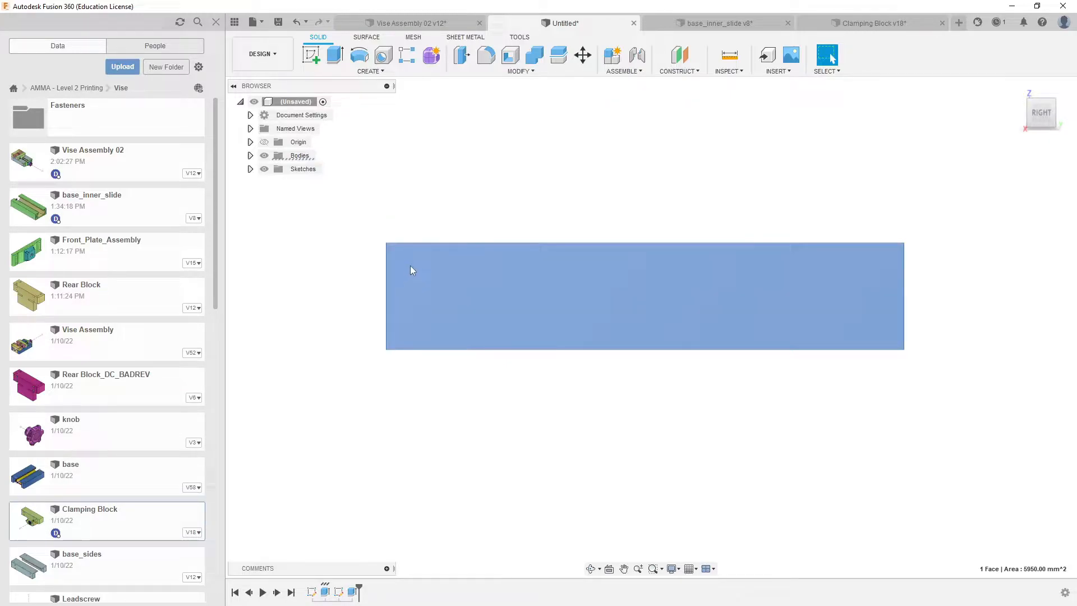
{"action": "middle_click_drag", "start_coordinate": [435, 295], "coordinate": [489, 303], "text": "shift"}
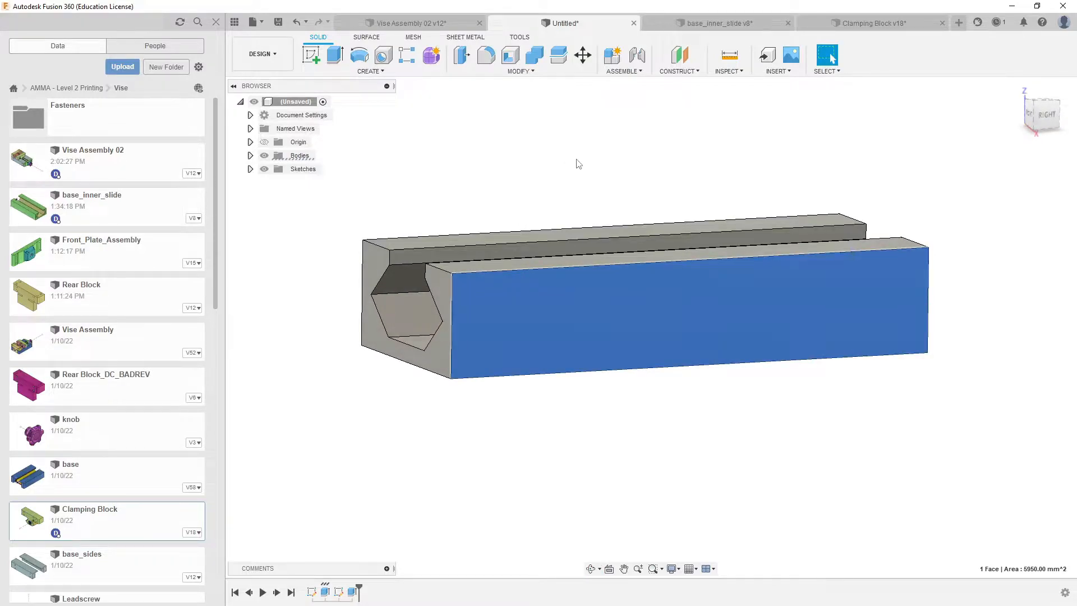
{"action": "scroll", "coordinate": [574, 157], "scroll_direction": "down", "scroll_amount": 2}
{"action": "middle_click_drag", "start_coordinate": [582, 175], "coordinate": [604, 195]}
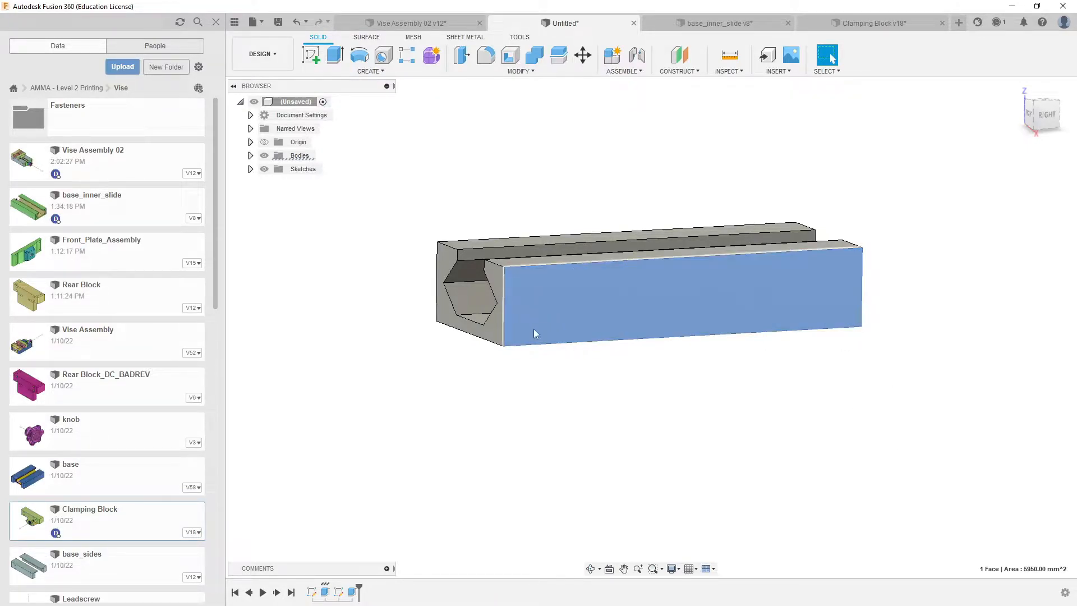
{"action": "middle_click_drag", "start_coordinate": [533, 352], "coordinate": [555, 359]}
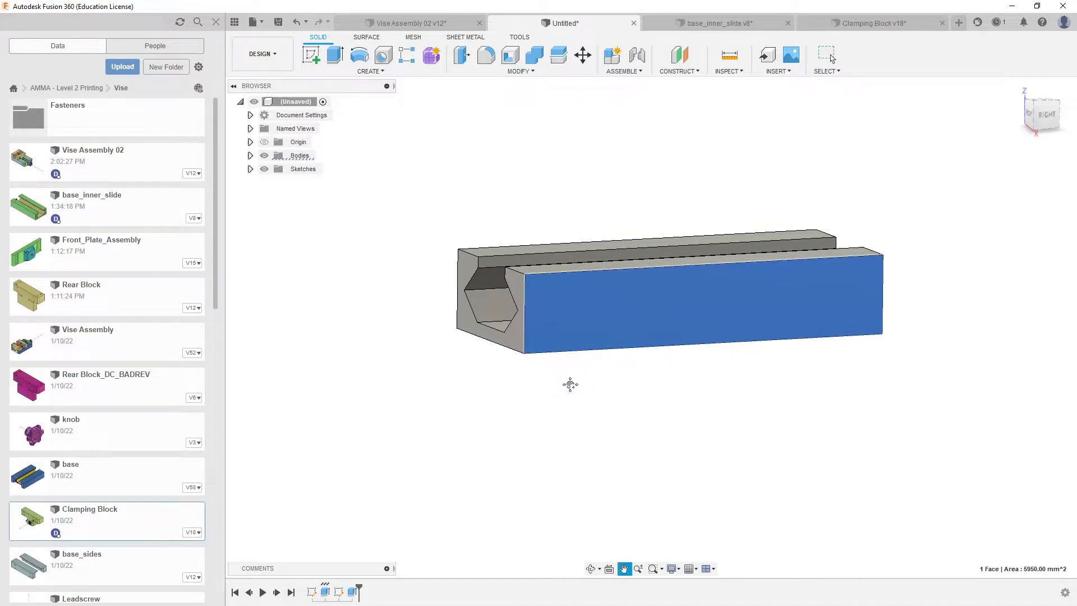
{"action": "left_click", "coordinate": [551, 168]}
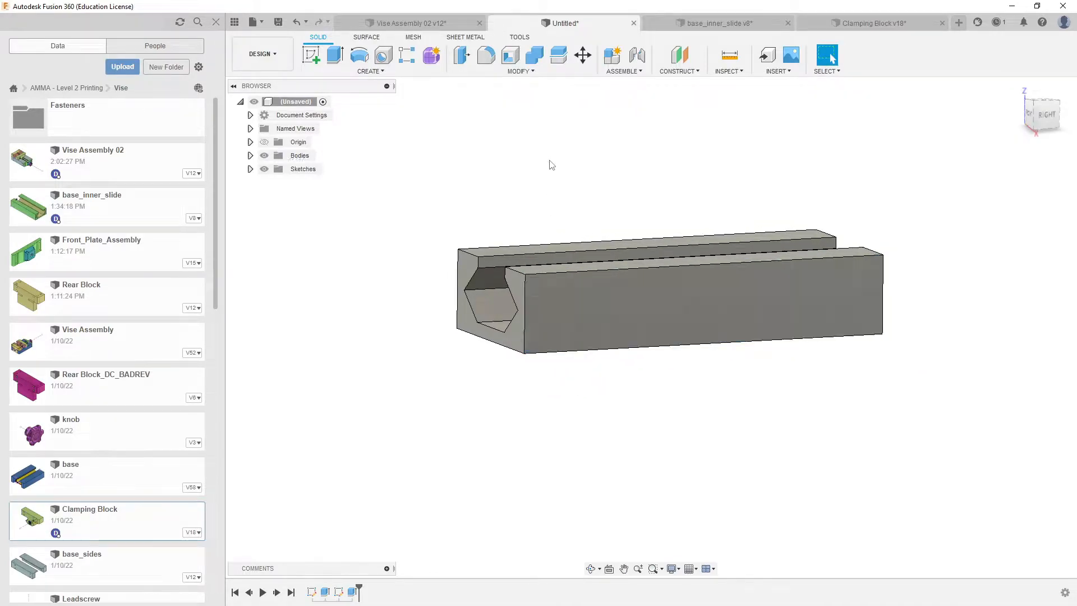
Step: Switch to the Vise Assembly 02 design and examine the inner slide and the base sides from below
{"action": "left_click", "coordinate": [435, 26]}
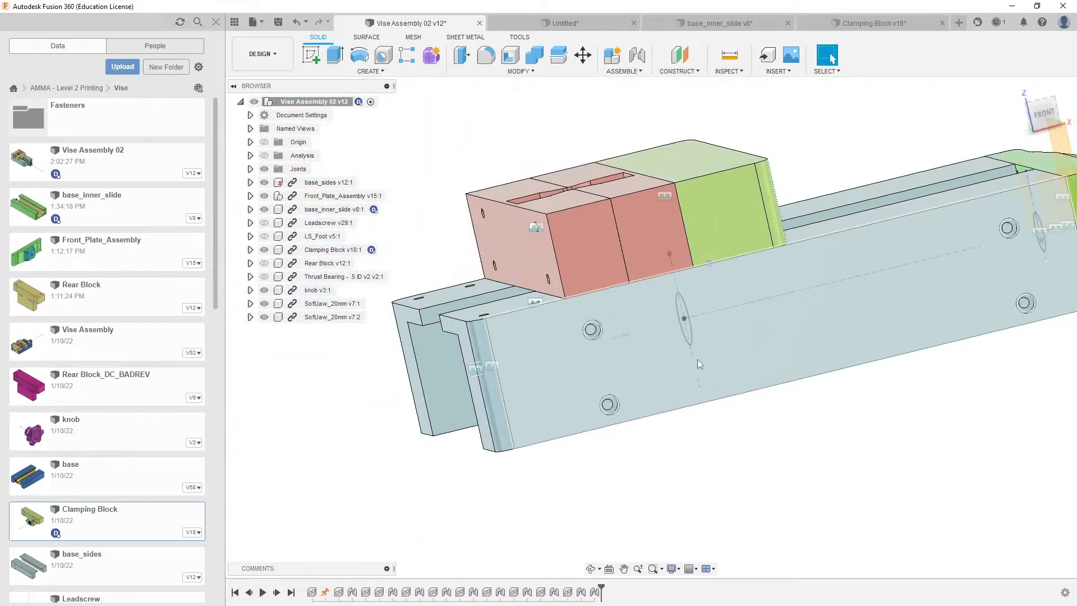
{"action": "middle_click_drag", "start_coordinate": [698, 359], "coordinate": [690, 285], "text": "shift"}
{"action": "middle_click_drag", "start_coordinate": [776, 189], "coordinate": [700, 210], "text": "shift"}
{"action": "scroll", "coordinate": [775, 213], "scroll_direction": "up", "scroll_amount": 3}
{"action": "scroll", "coordinate": [754, 251], "scroll_direction": "down", "scroll_amount": 3}
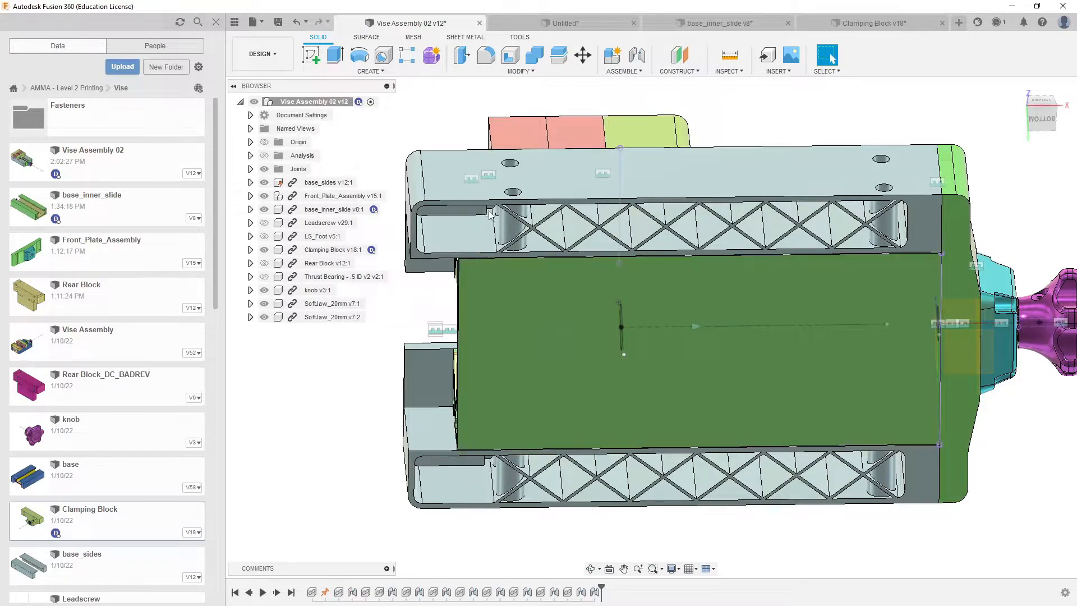
{"action": "scroll", "coordinate": [488, 229], "scroll_direction": "up", "scroll_amount": 3}
{"action": "scroll", "coordinate": [496, 233], "scroll_direction": "down", "scroll_amount": 3}
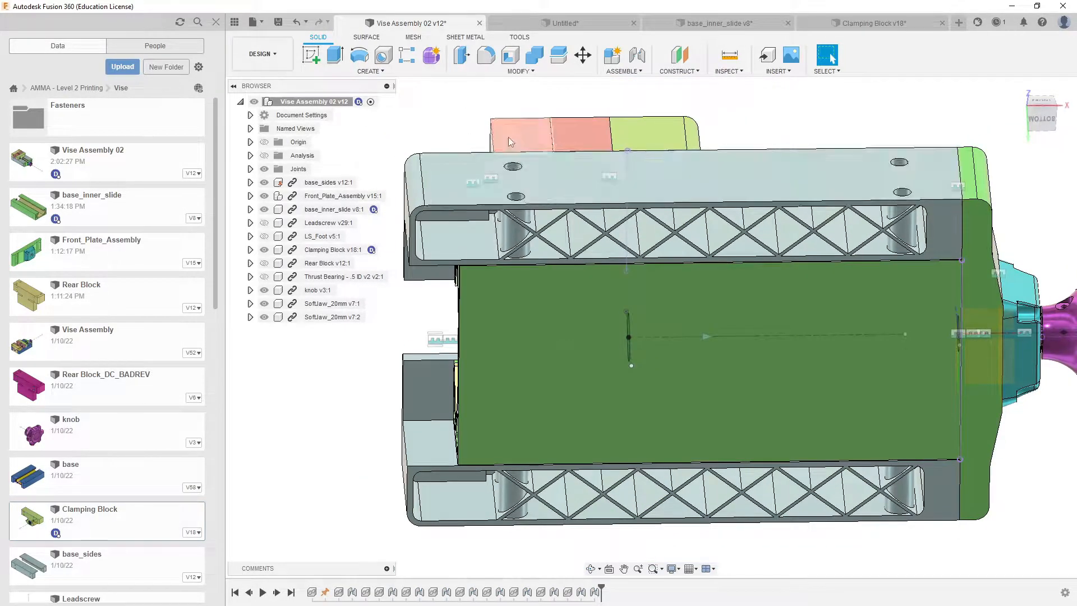
{"action": "mouse_move", "coordinate": [588, 267]}
{"action": "middle_mouse_down", "text": "shift"}
{"action": "mouse_move", "coordinate": [609, 275]}
{"action": "mouse_move", "coordinate": [592, 263]}
{"action": "mouse_move", "coordinate": [601, 266]}
{"action": "middle_mouse_up", "text": "shift"}
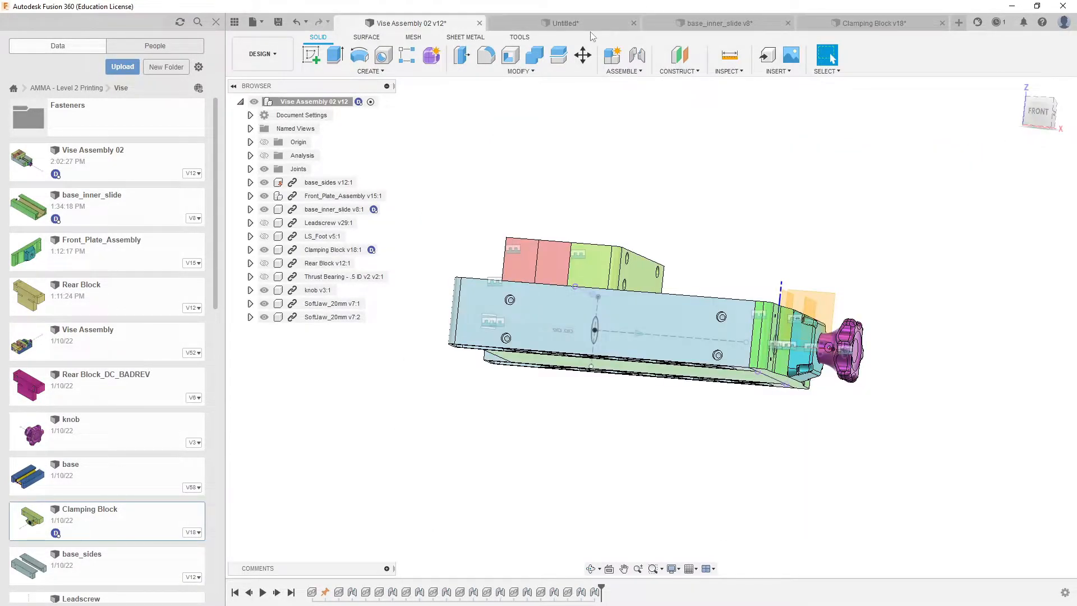
Step: Return to the untitled design and start a sketch on the channel block's long outer side face
{"action": "left_click", "coordinate": [588, 24]}
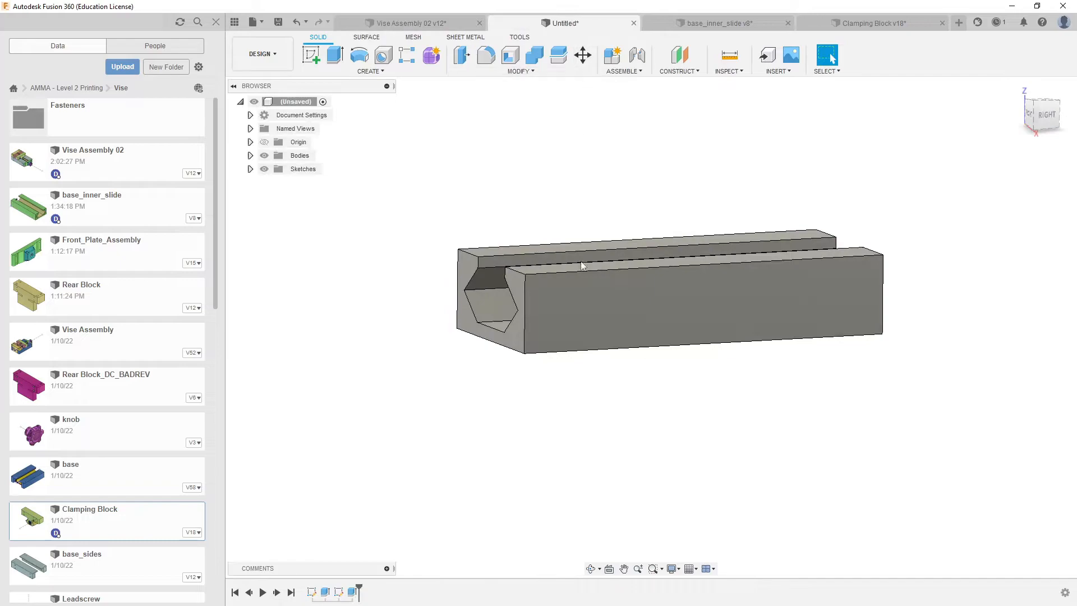
{"action": "left_click", "coordinate": [639, 309]}
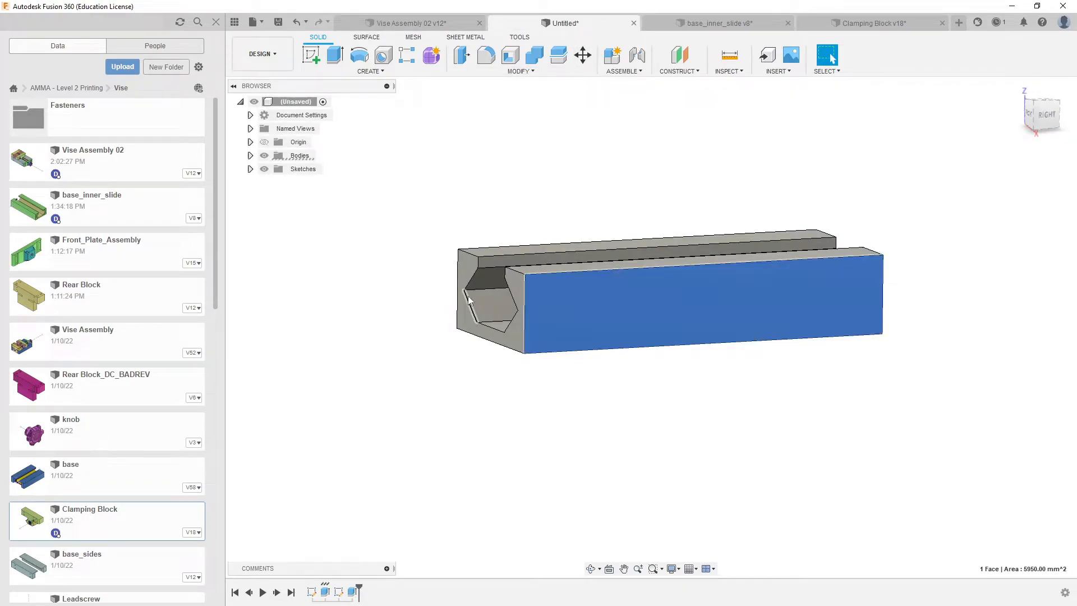
{"action": "left_click", "coordinate": [311, 54]}
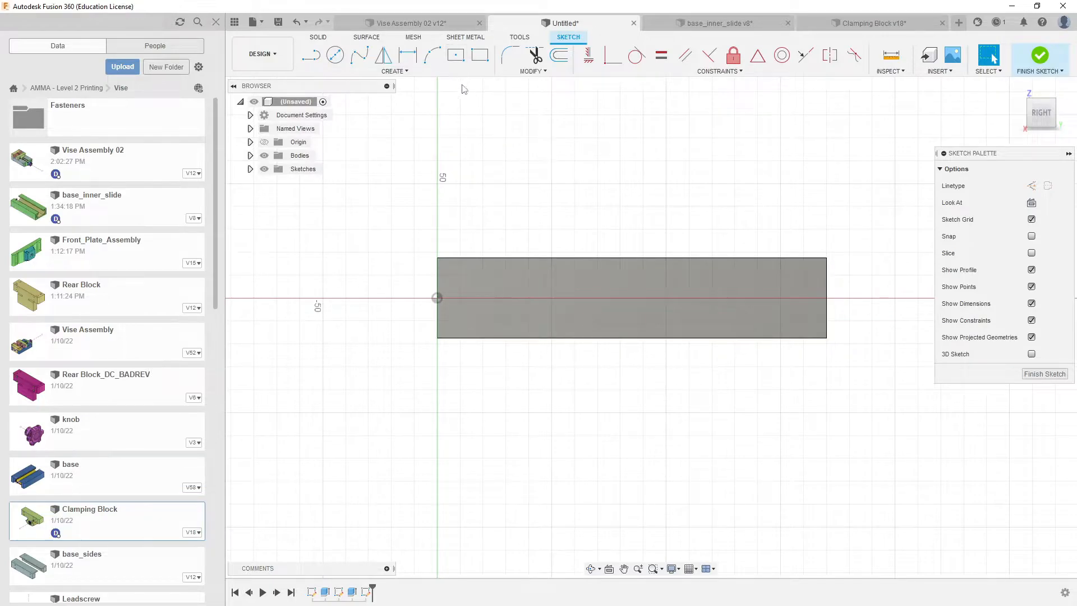
{"action": "left_click", "coordinate": [455, 54]}
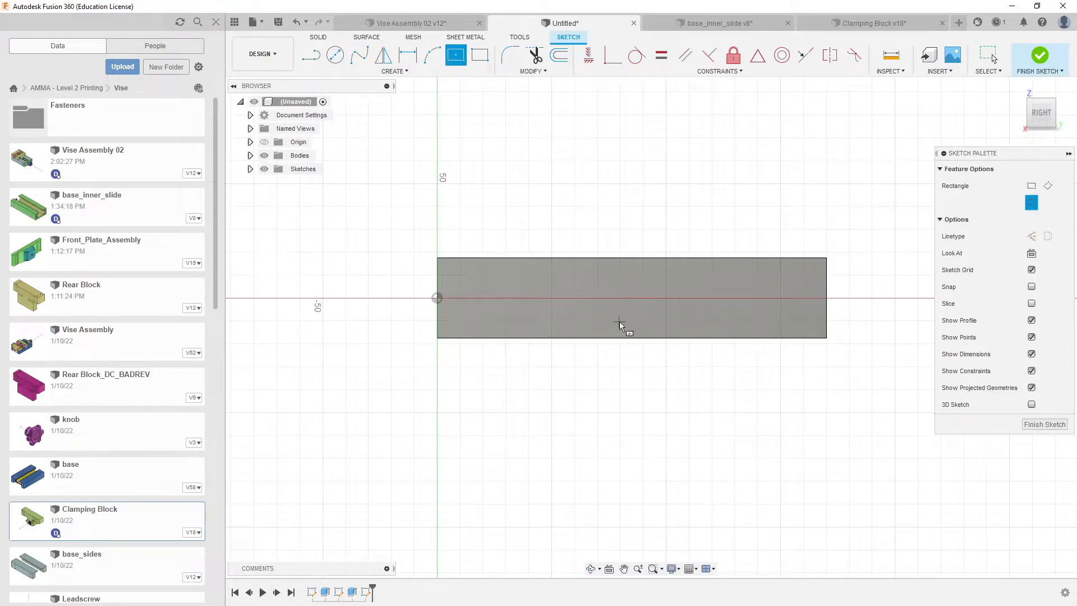
{"action": "key", "text": "Escape"}
Step: Project the four outer edges of the side face into the sketch as construction lines
{"action": "middle_click_drag", "start_coordinate": [610, 309], "coordinate": [851, 271], "text": "shift"}
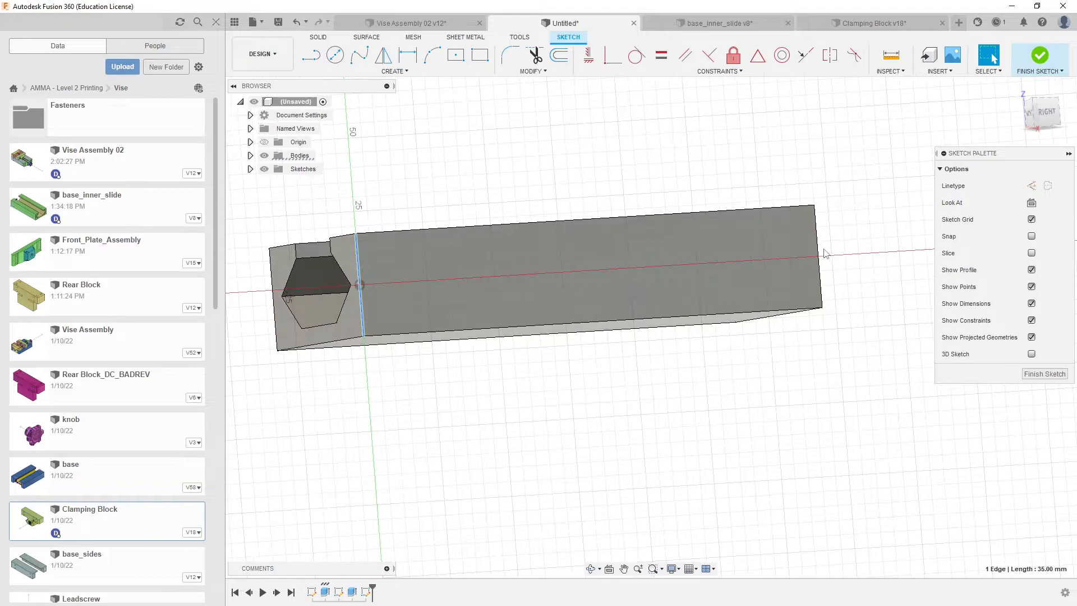
{"action": "left_click", "coordinate": [821, 251]}
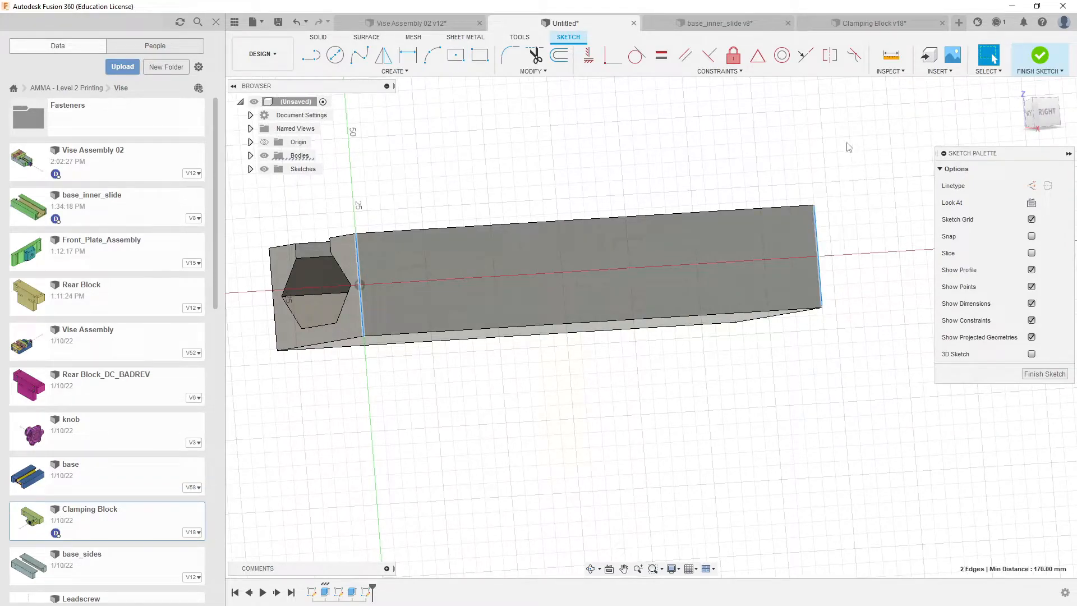
{"action": "left_click", "coordinate": [783, 208]}
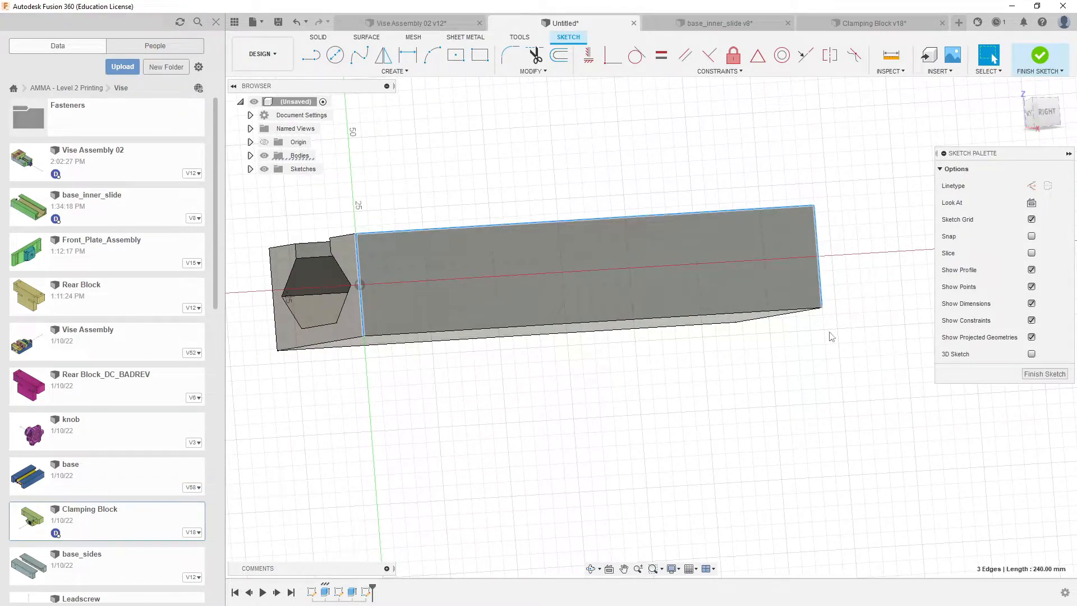
{"action": "left_click", "coordinate": [786, 312]}
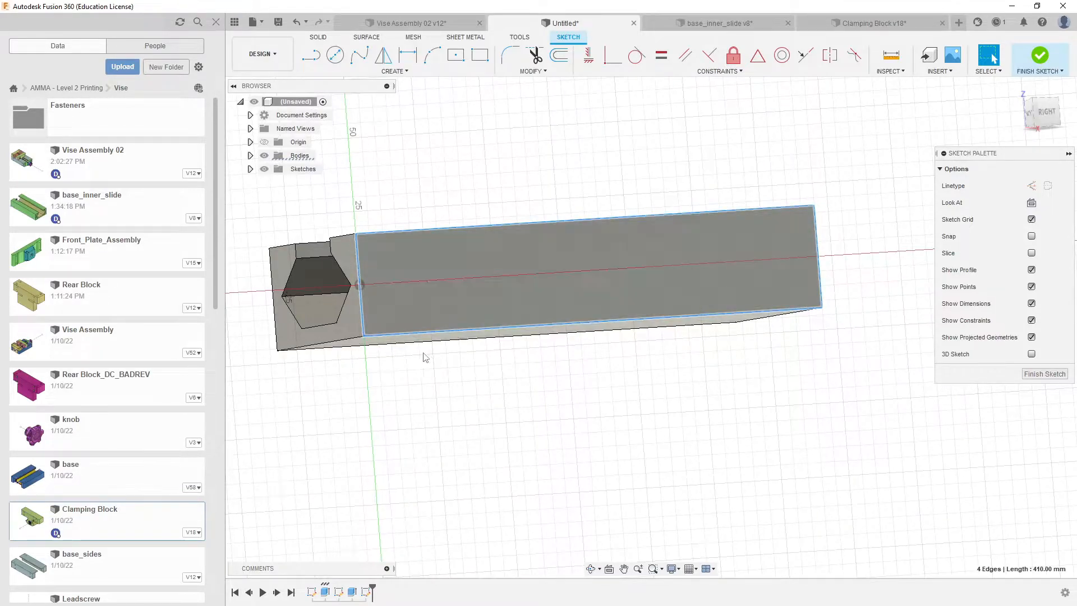
{"action": "key", "text": "p"}
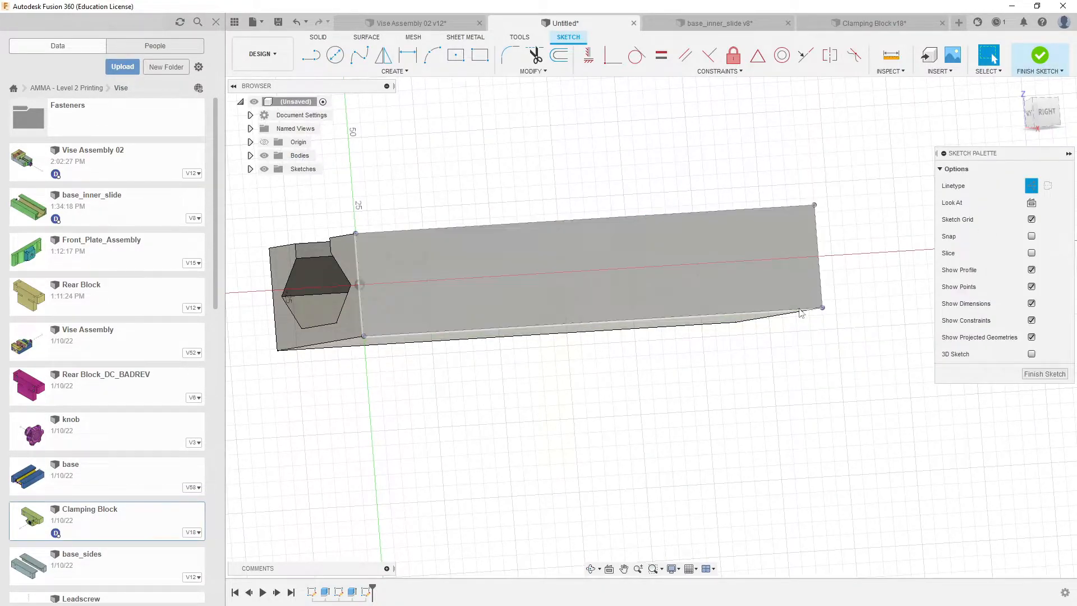
Step: Hide the solid body to check the projected outline, and show the body again
{"action": "middle_click_drag", "start_coordinate": [705, 187], "coordinate": [736, 217]}
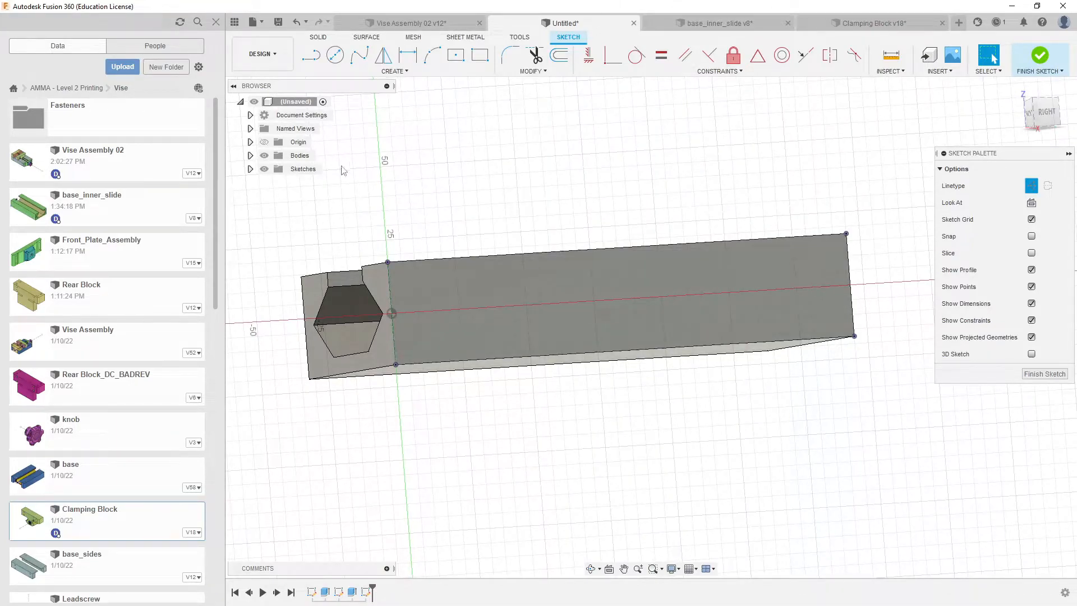
{"action": "left_click", "coordinate": [265, 156]}
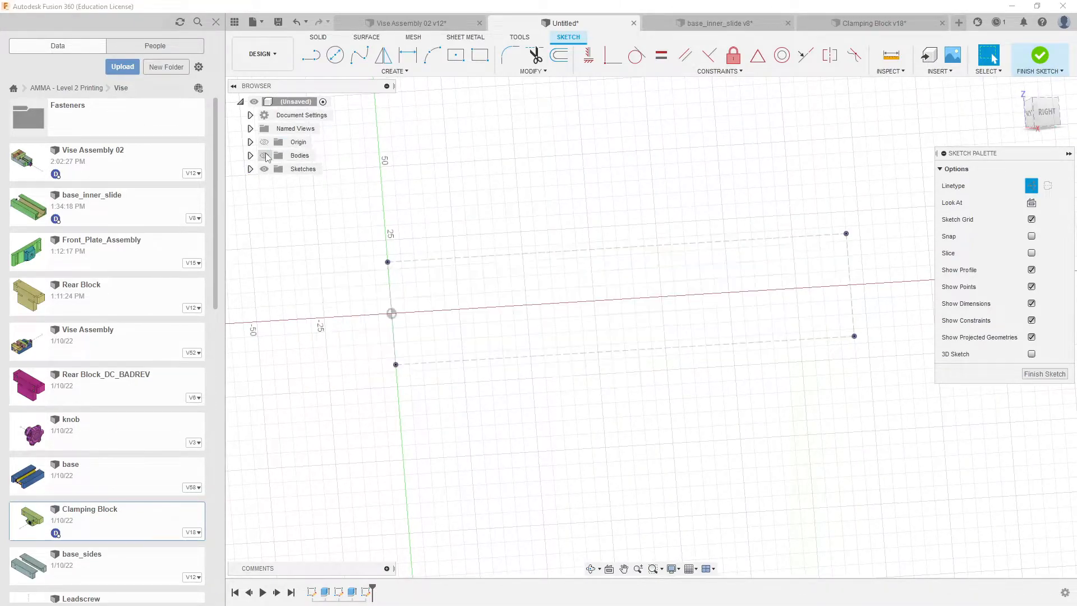
{"action": "left_click", "coordinate": [264, 156]}
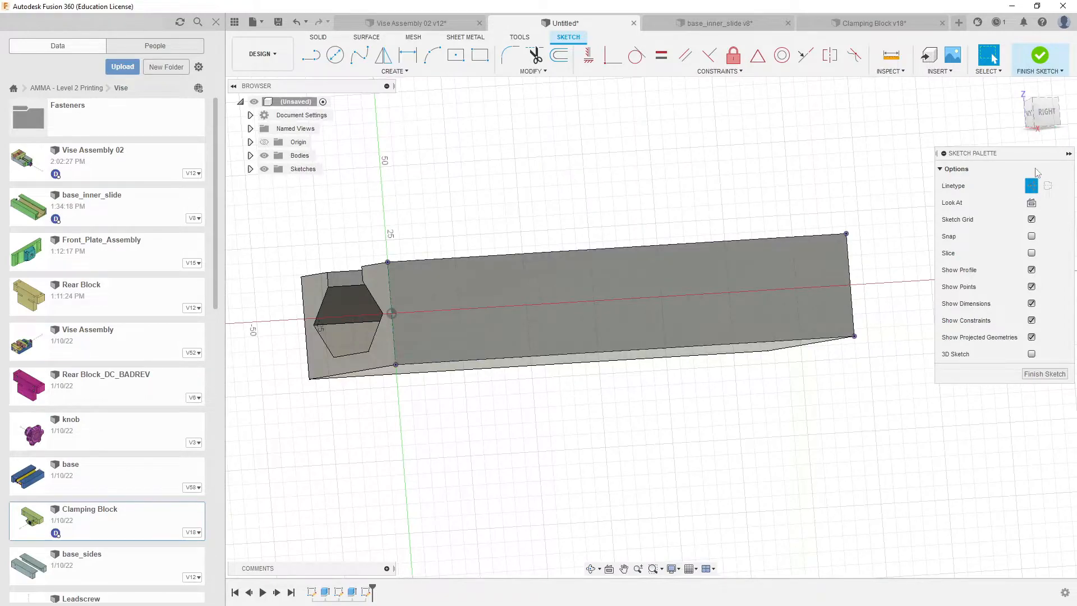
Step: Draw a horizontal construction line between the midpoints of the side face's two short edges
{"action": "left_click", "coordinate": [311, 55]}
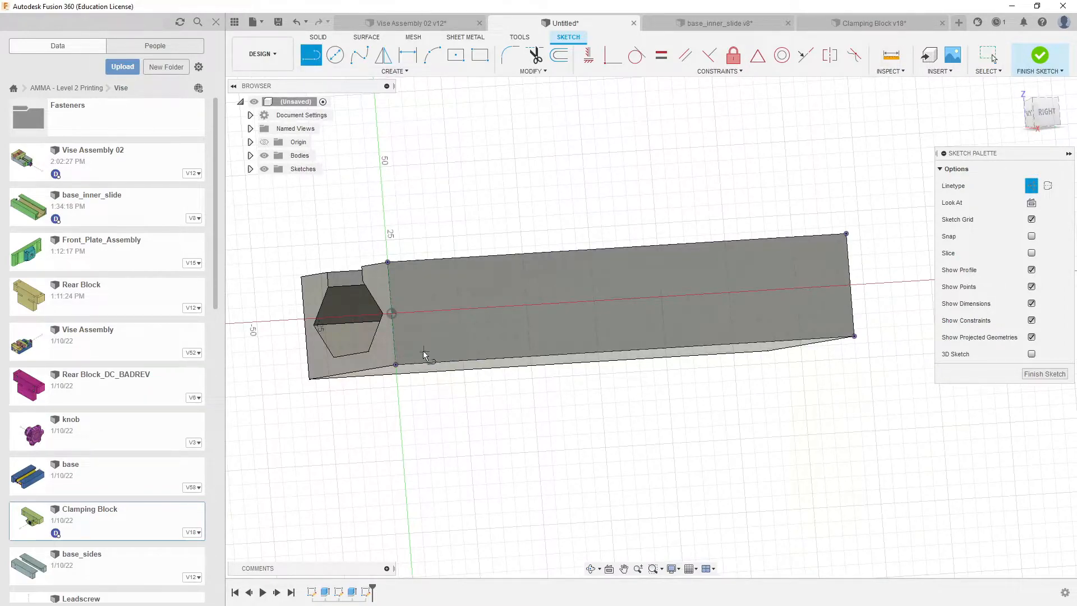
{"action": "left_click", "coordinate": [392, 314]}
{"action": "left_click", "coordinate": [850, 286]}
{"action": "scroll", "coordinate": [794, 341], "scroll_direction": "down", "scroll_amount": 3}
{"action": "middle_click_drag", "start_coordinate": [819, 332], "coordinate": [711, 280], "text": "shift"}
Step: Draw a vertical construction line from the midpoint of the horizontal construction line to the midpoint of the face's upper edge
{"action": "key", "text": "l"}
{"action": "scroll", "coordinate": [608, 264], "scroll_direction": "up", "scroll_amount": 5}
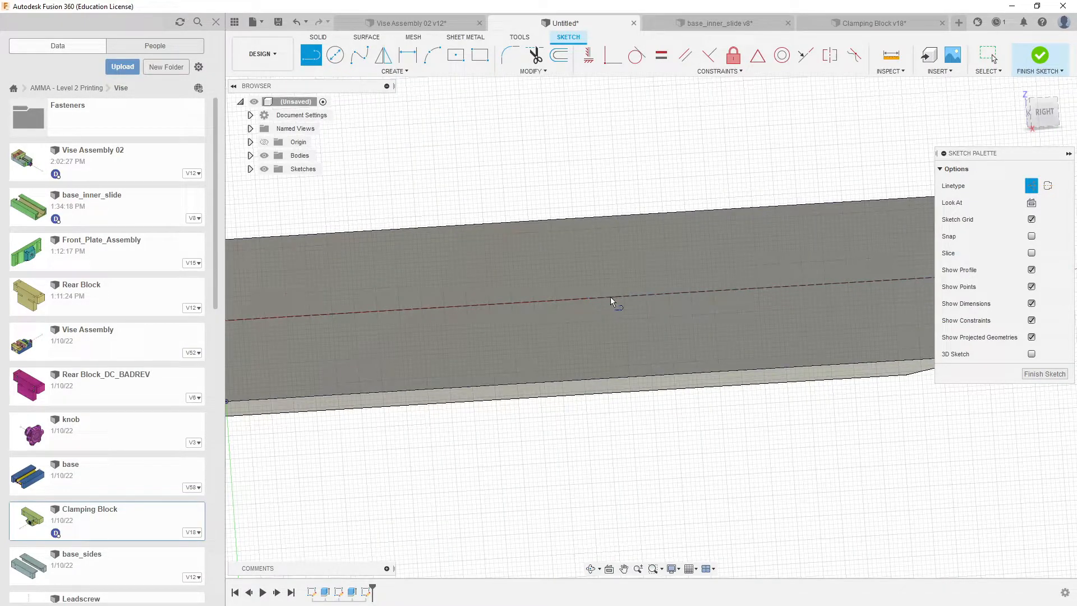
{"action": "left_click", "coordinate": [601, 298]}
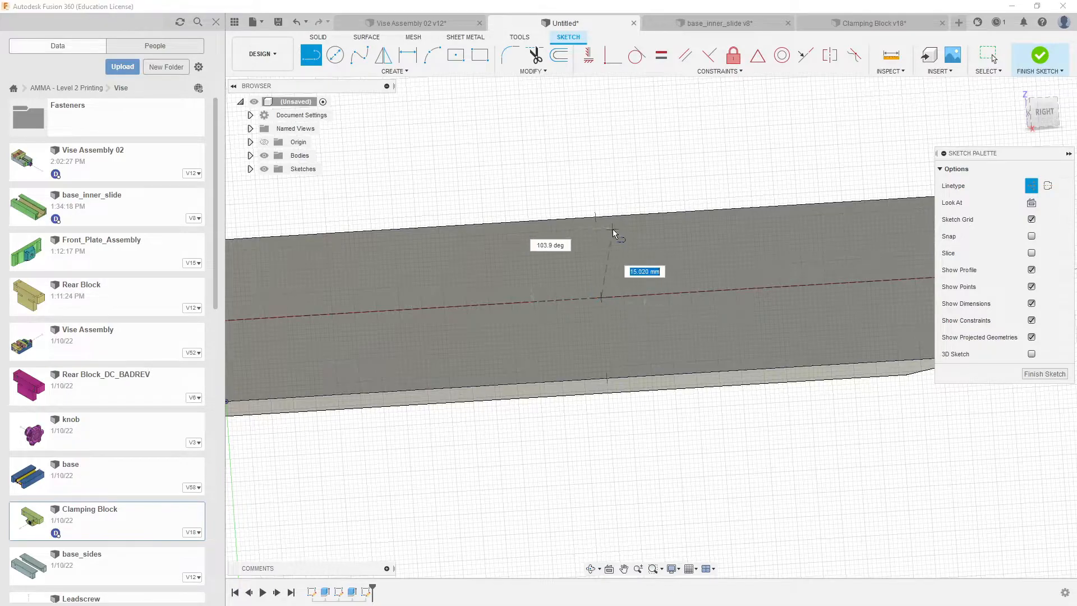
{"action": "left_click", "coordinate": [597, 214]}
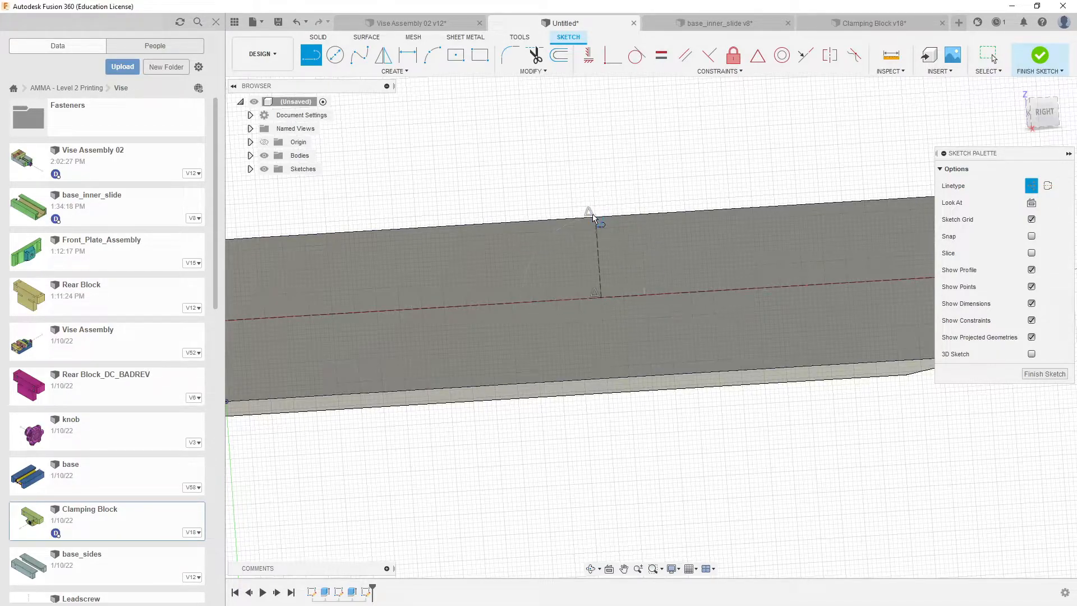
{"action": "scroll", "coordinate": [623, 213], "scroll_direction": "down", "scroll_amount": 5}
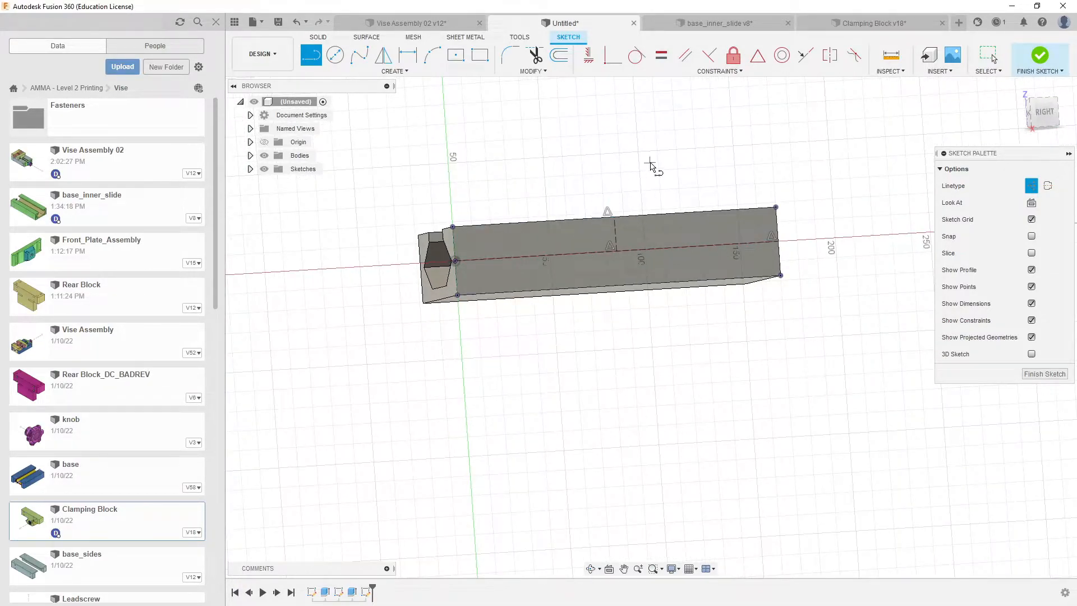
{"action": "key", "text": "Escape"}
{"action": "scroll", "coordinate": [673, 224], "scroll_direction": "up", "scroll_amount": 3}
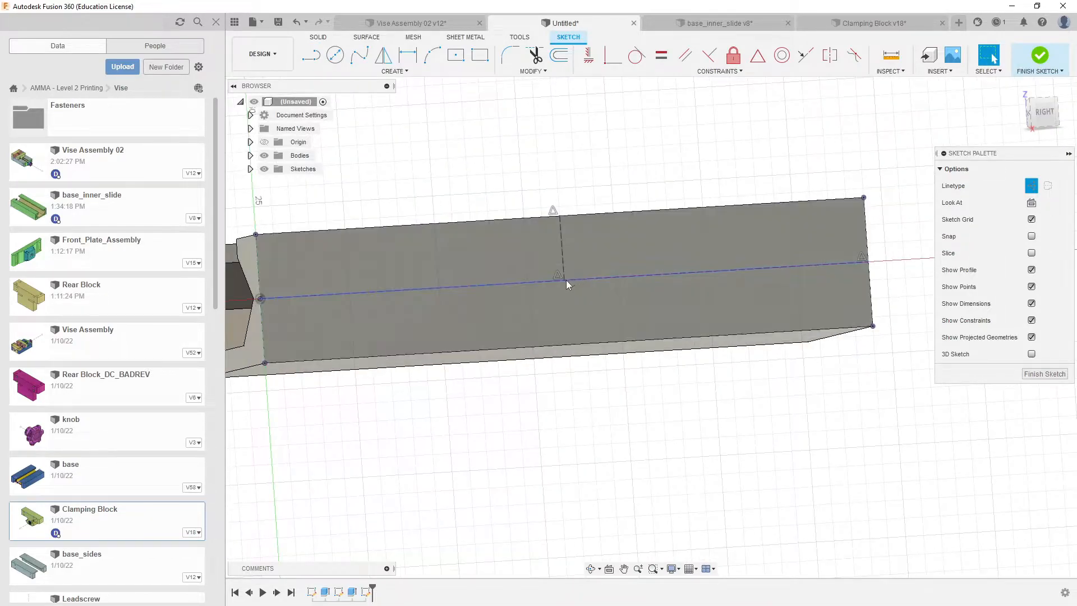
{"action": "middle_click_drag", "start_coordinate": [563, 281], "coordinate": [724, 190], "text": "shift"}
{"action": "left_click", "coordinate": [456, 54]}
{"action": "left_click", "coordinate": [662, 298]}
{"action": "key", "text": "Escape"}
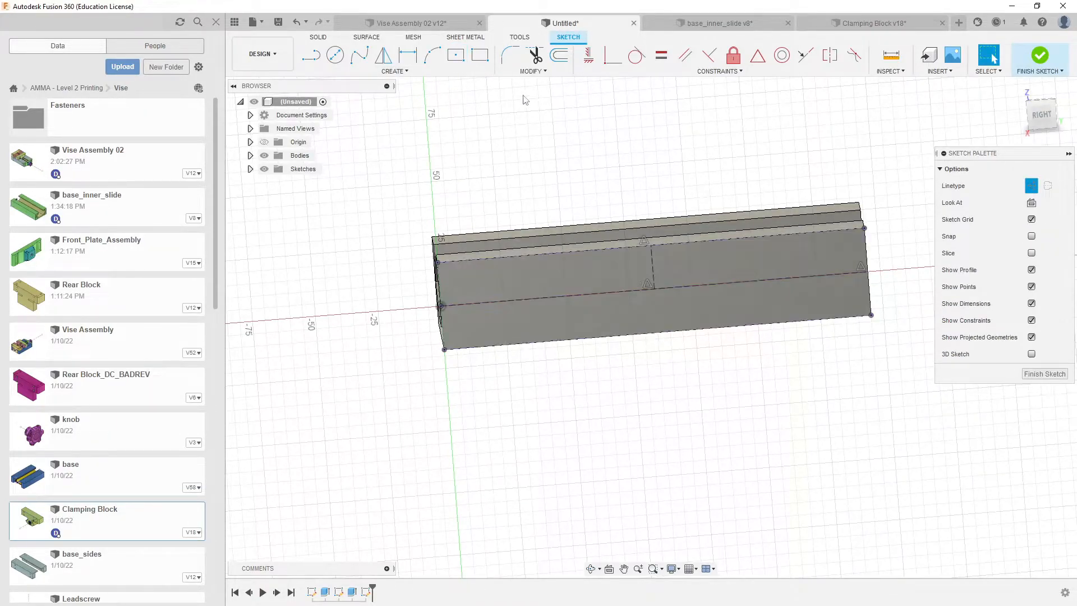
Step: Draw a center rectangle on the side face, centred where the two construction lines meet
{"action": "key", "text": "r"}
{"action": "left_click", "coordinate": [653, 289]}
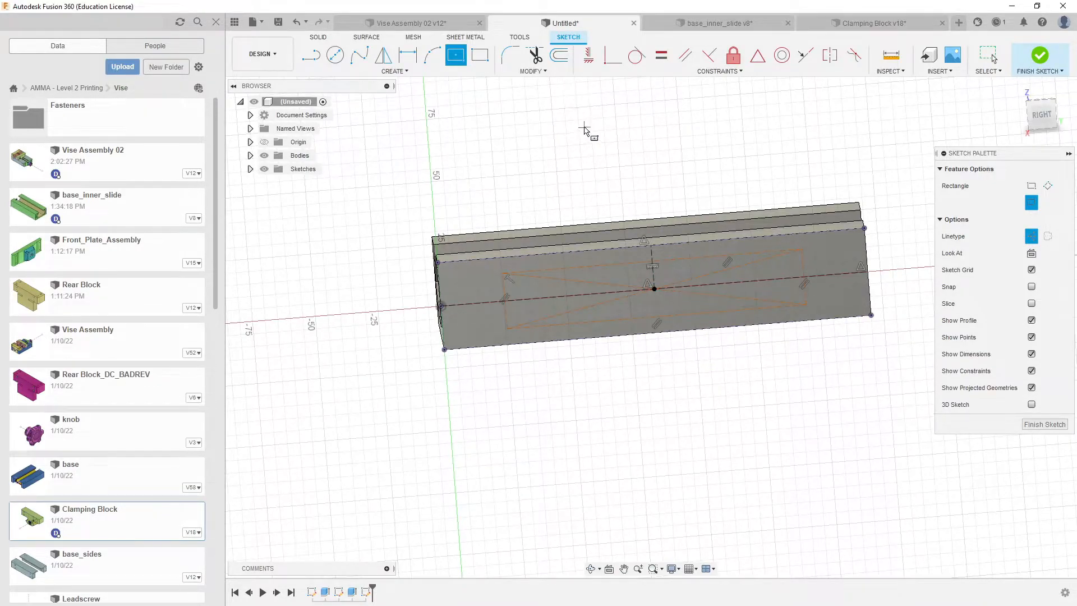
{"action": "scroll", "coordinate": [594, 356], "scroll_direction": "up", "scroll_amount": 2}
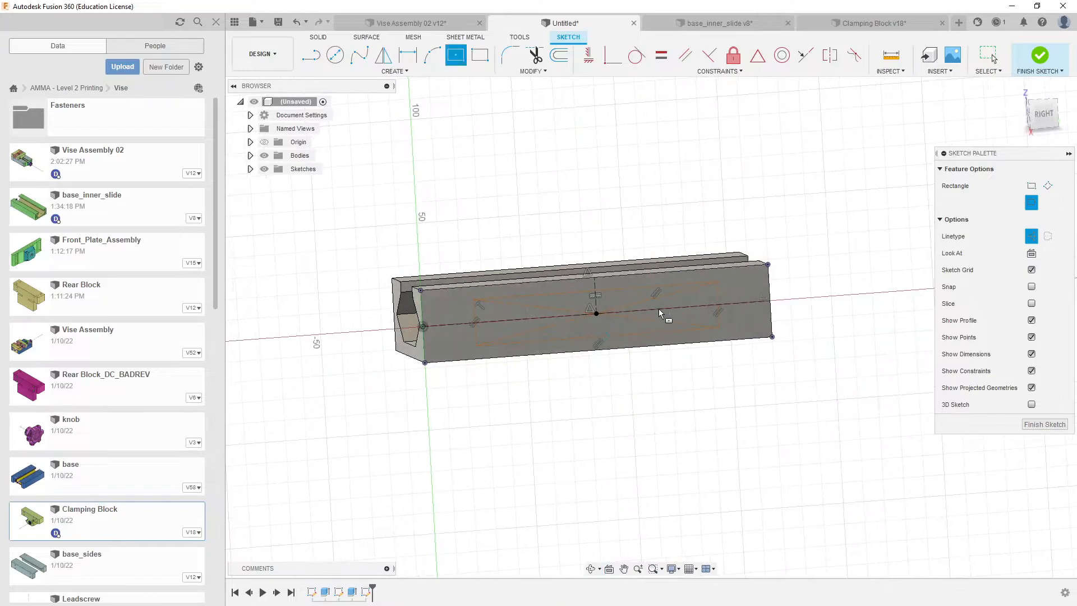
{"action": "scroll", "coordinate": [664, 313], "scroll_direction": "up", "scroll_amount": 5}
{"action": "scroll", "coordinate": [757, 305], "scroll_direction": "down", "scroll_amount": 2}
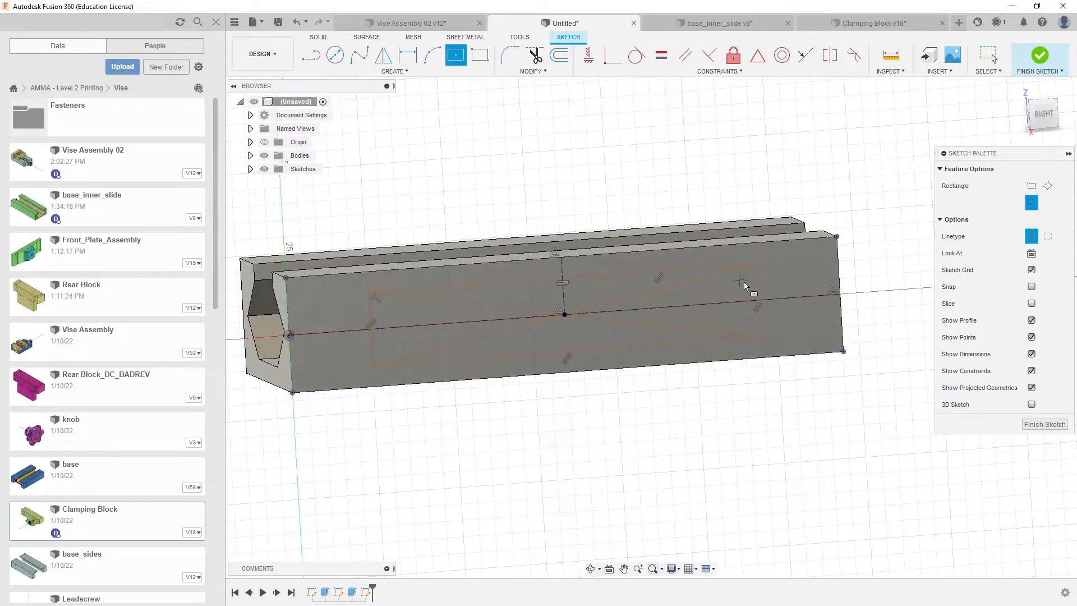
{"action": "left_click", "coordinate": [756, 292]}
{"action": "key", "text": "d"}
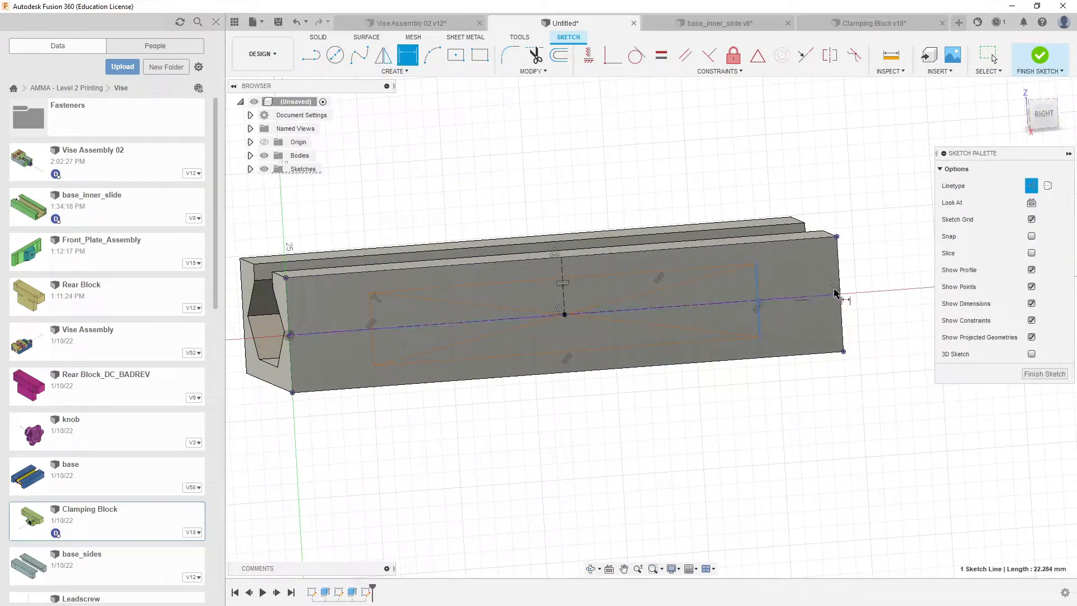
{"action": "key", "text": "Escape"}
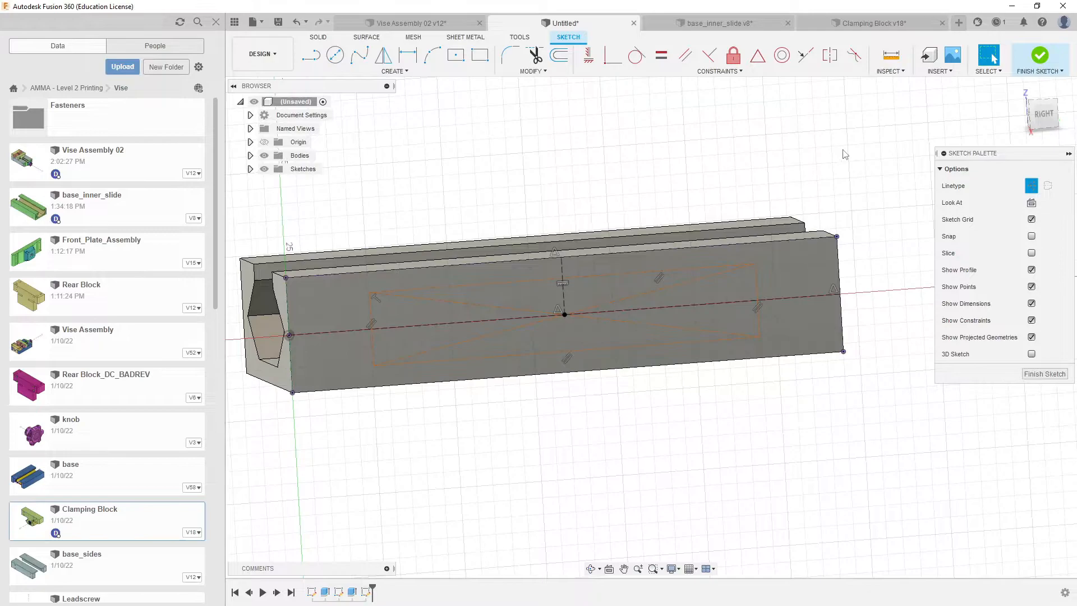
Step: Draw a solid-line circle about 6 mm in diameter centred on the construction rectangle's upper-left corner
{"action": "middle_click_drag", "start_coordinate": [502, 176], "coordinate": [544, 182]}
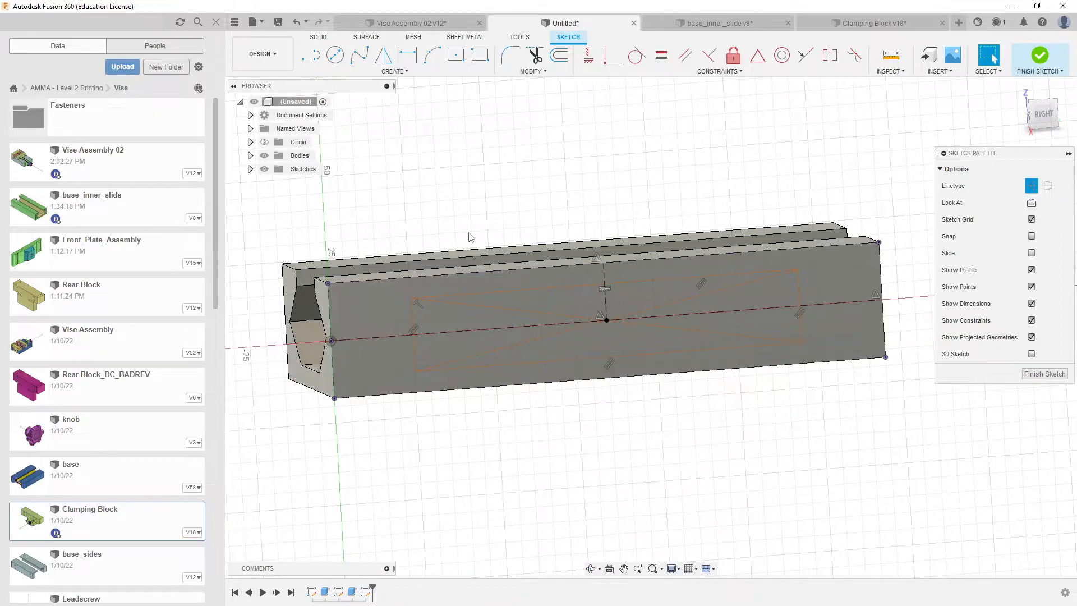
{"action": "scroll", "coordinate": [470, 223], "scroll_direction": "up", "scroll_amount": 3}
{"action": "scroll", "coordinate": [573, 228], "scroll_direction": "down", "scroll_amount": 1}
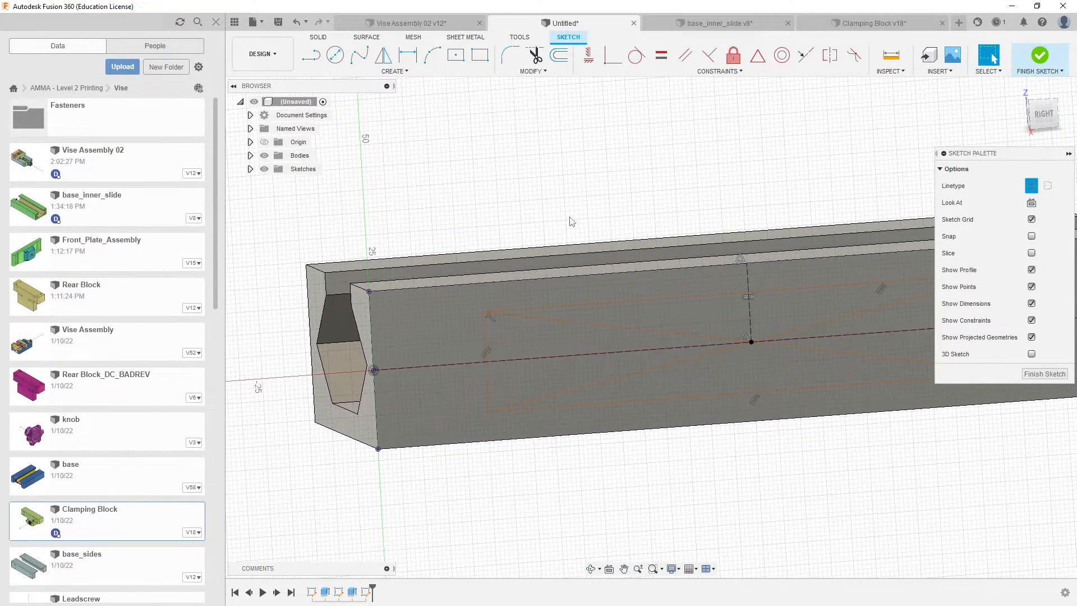
{"action": "key", "text": "c"}
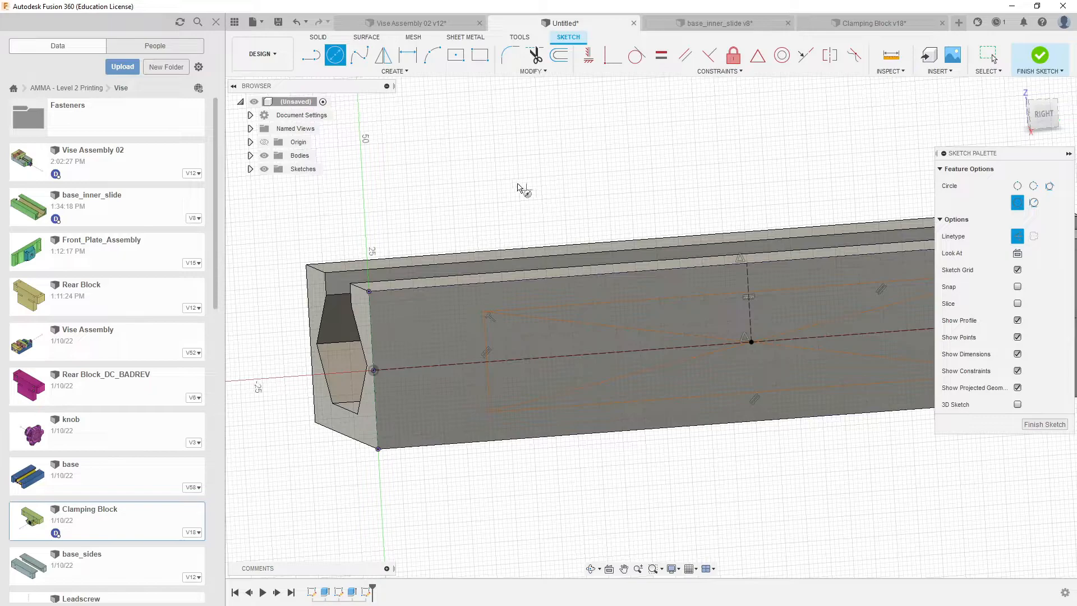
{"action": "left_click", "coordinate": [1019, 241]}
{"action": "left_click", "coordinate": [483, 311]}
{"action": "left_click", "coordinate": [472, 317]}
{"action": "scroll", "coordinate": [446, 371], "scroll_direction": "up", "scroll_amount": 5}
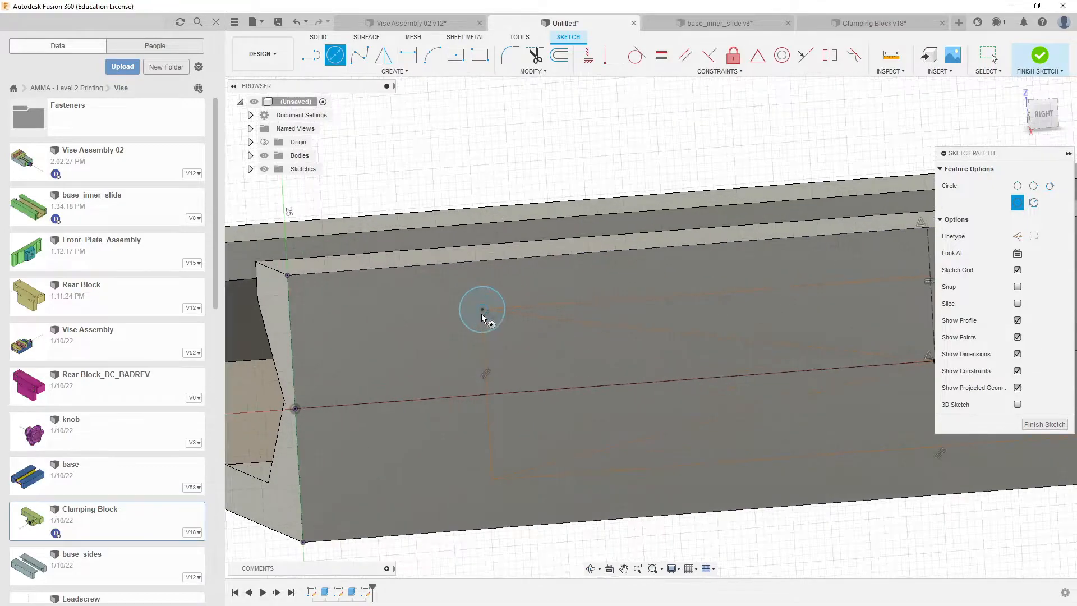
{"action": "middle_click_drag", "start_coordinate": [472, 351], "coordinate": [593, 362]}
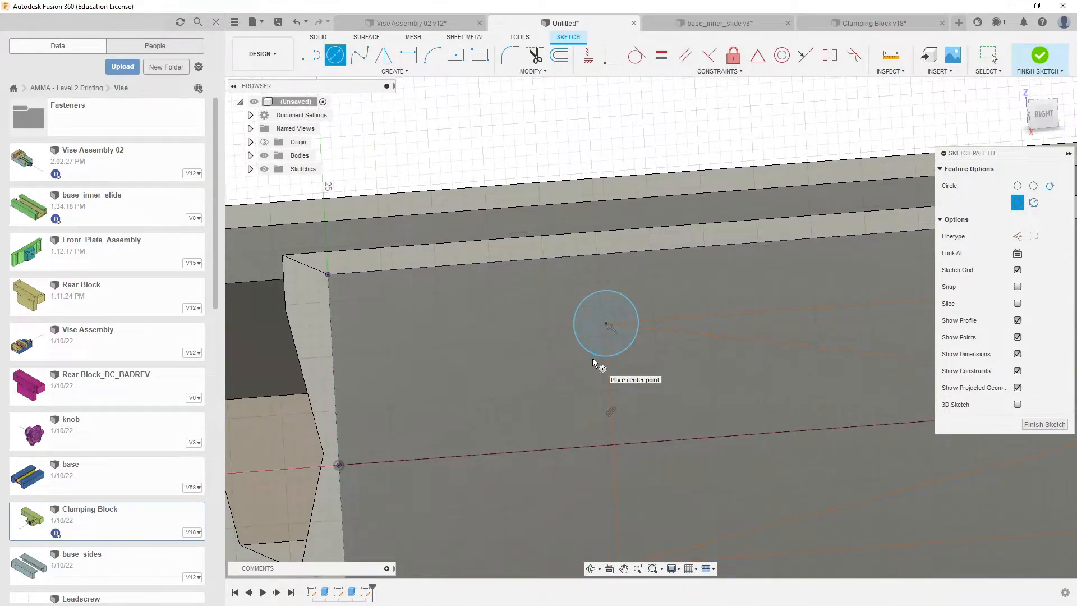
Step: Switch to the Vise Assembly 02 design and examine the screw holes in the side plate and how they meet the inner slide
{"action": "left_click", "coordinate": [398, 23]}
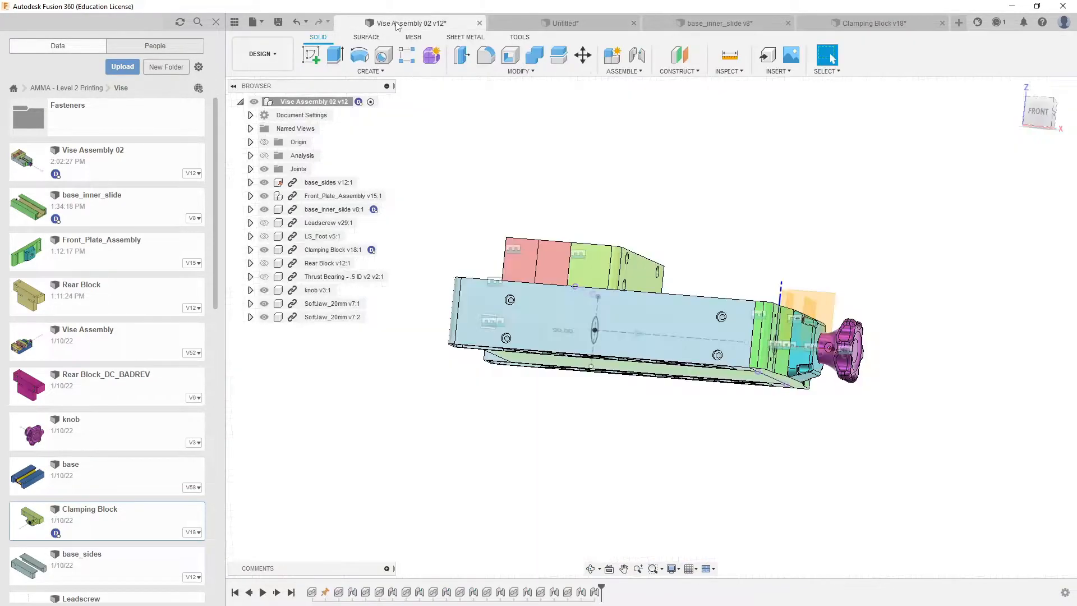
{"action": "middle_click_drag", "start_coordinate": [529, 299], "coordinate": [604, 318], "text": "shift"}
{"action": "scroll", "coordinate": [681, 458], "scroll_direction": "up", "scroll_amount": 5}
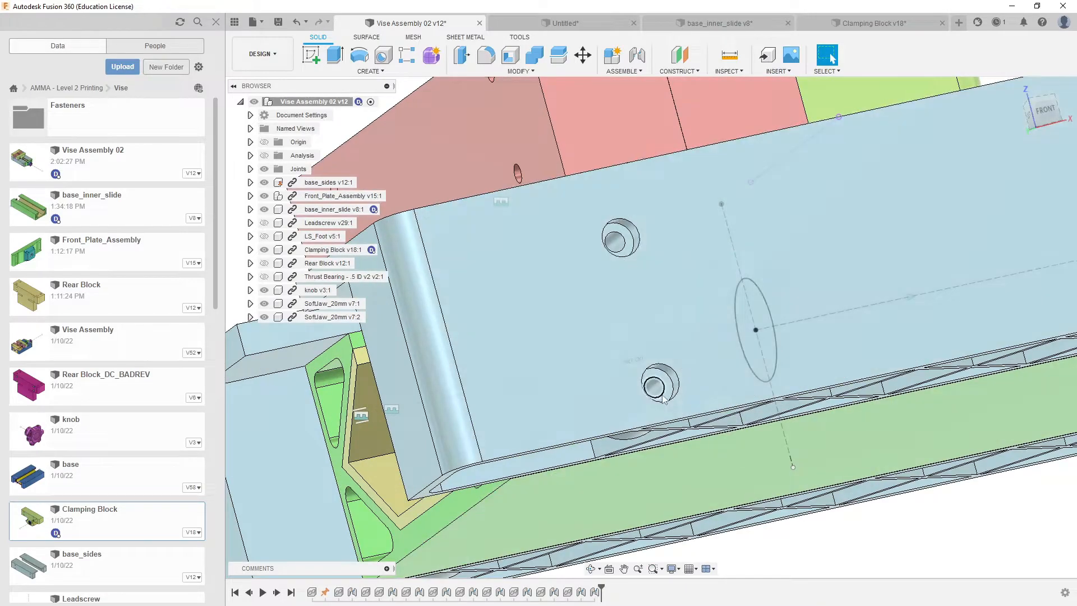
{"action": "middle_click_drag", "start_coordinate": [666, 401], "coordinate": [604, 510], "text": "shift"}
{"action": "middle_click_drag", "start_coordinate": [682, 374], "coordinate": [743, 256]}
{"action": "middle_click_drag", "start_coordinate": [636, 429], "coordinate": [641, 406], "text": "shift"}
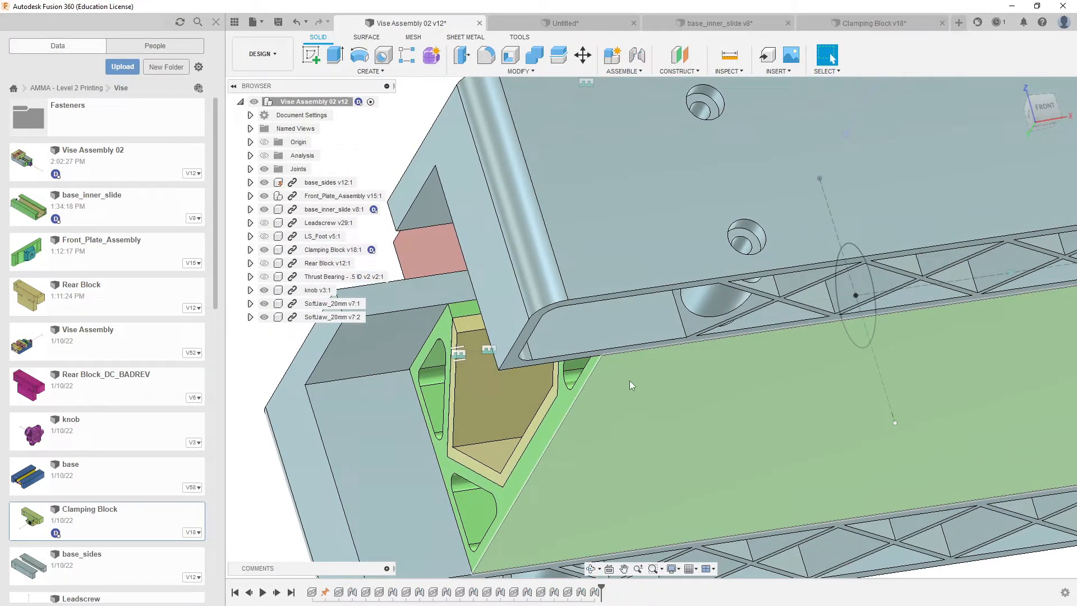
{"action": "middle_click_drag", "start_coordinate": [650, 368], "coordinate": [617, 375], "text": "shift"}
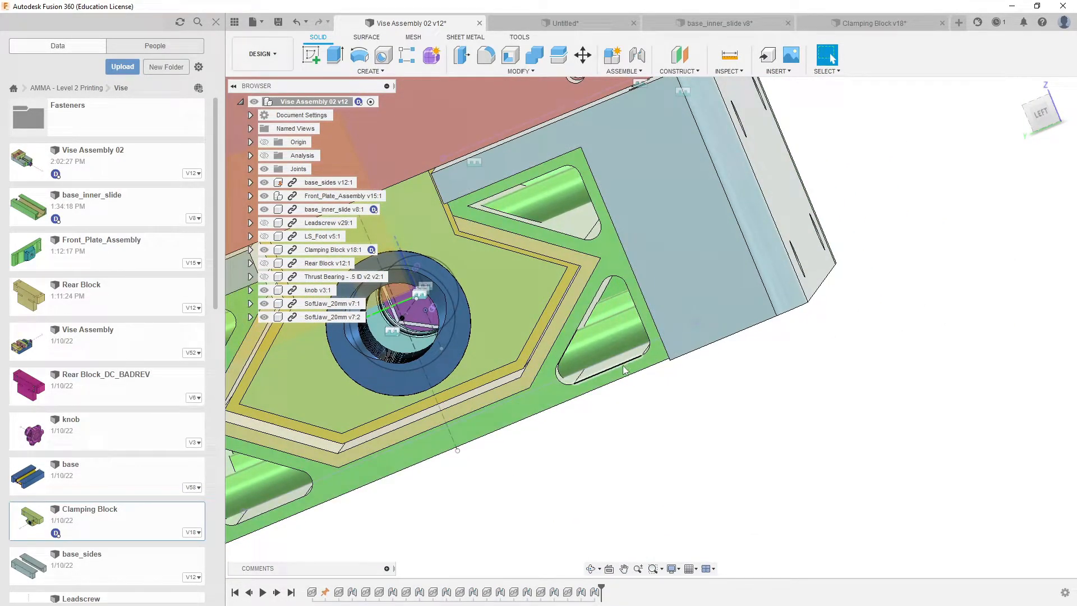
{"action": "middle_click_drag", "start_coordinate": [728, 371], "coordinate": [609, 351], "text": "shift"}
{"action": "middle_click_drag", "start_coordinate": [784, 315], "coordinate": [498, 363]}
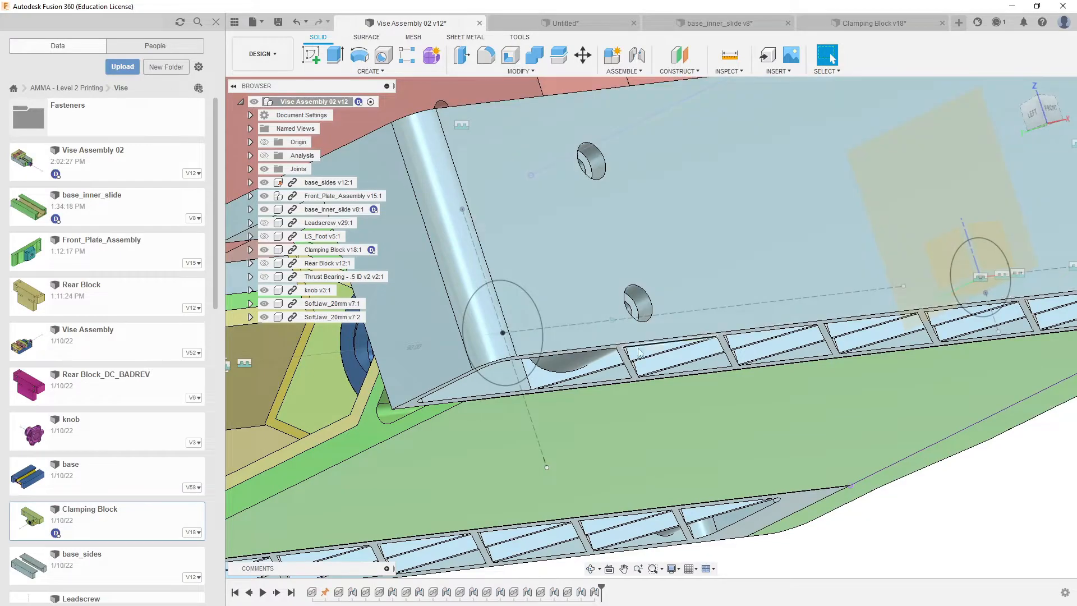
Step: Return to the untitled design and draw a larger concentric circle about 11 mm in diameter around the upper-left corner circle
{"action": "left_click", "coordinate": [564, 23]}
{"action": "scroll", "coordinate": [667, 249], "scroll_direction": "up", "scroll_amount": 3}
{"action": "key", "text": "c"}
{"action": "left_click", "coordinate": [561, 359]}
{"action": "left_click", "coordinate": [658, 312]}
Step: Dimension the inner circle at the rectangle's upper-left corner to a 3 mm diameter
{"action": "key", "text": "d"}
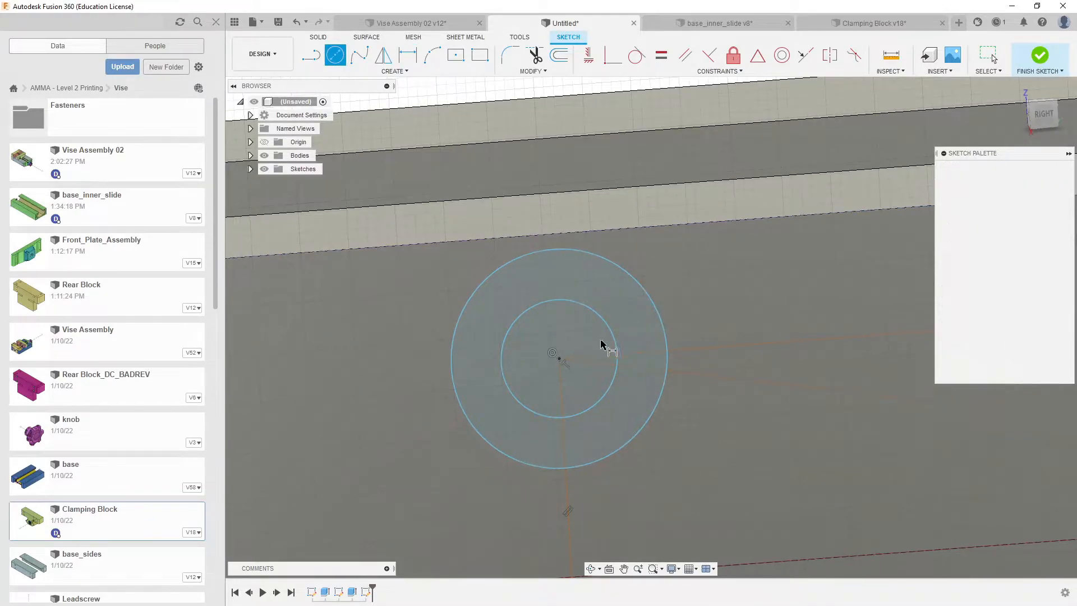
{"action": "left_click", "coordinate": [584, 305]}
{"action": "left_click", "coordinate": [430, 155]}
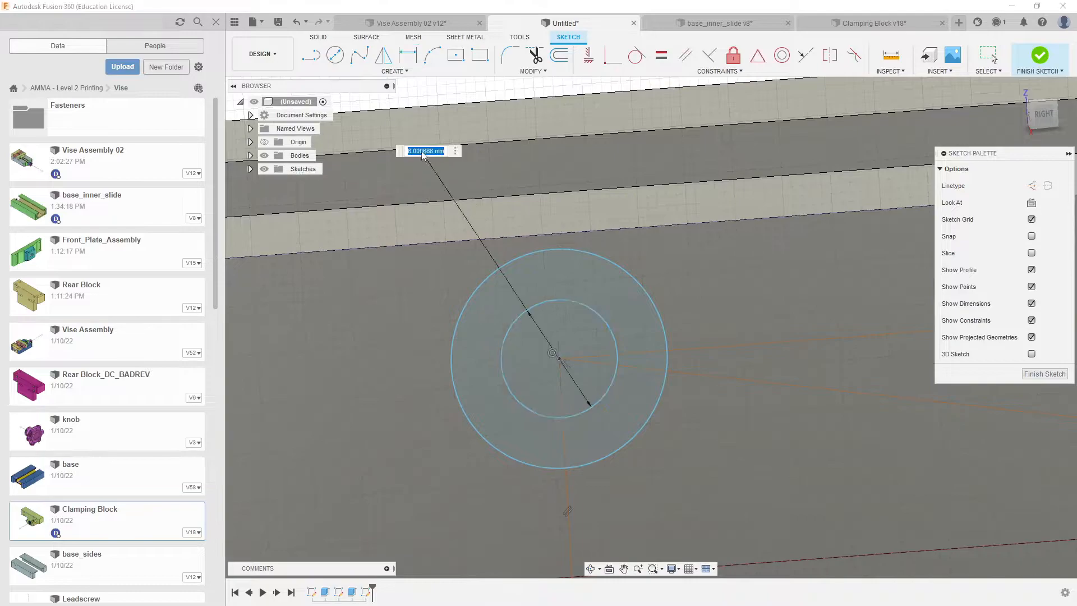
{"action": "type", "text": "3"}
{"action": "key", "text": "Return"}
Step: Dimension the outer concentric circle to a 7 mm diameter
{"action": "left_click", "coordinate": [482, 289]}
{"action": "left_click", "coordinate": [374, 152]}
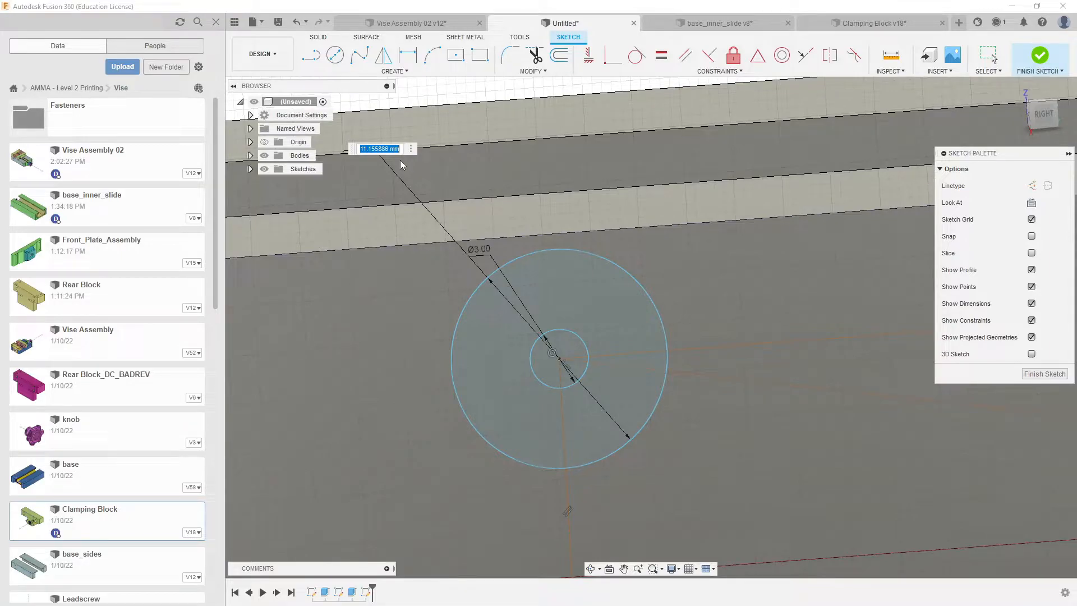
{"action": "type", "text": "7"}
{"action": "key", "text": "Return"}
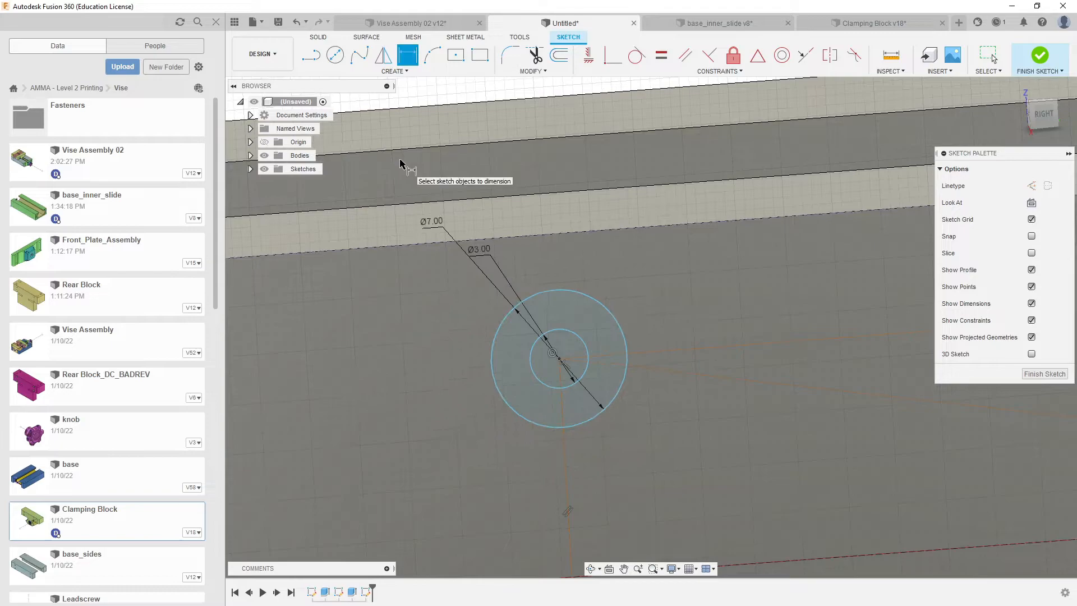
{"action": "scroll", "coordinate": [522, 190], "scroll_direction": "down", "scroll_amount": 3}
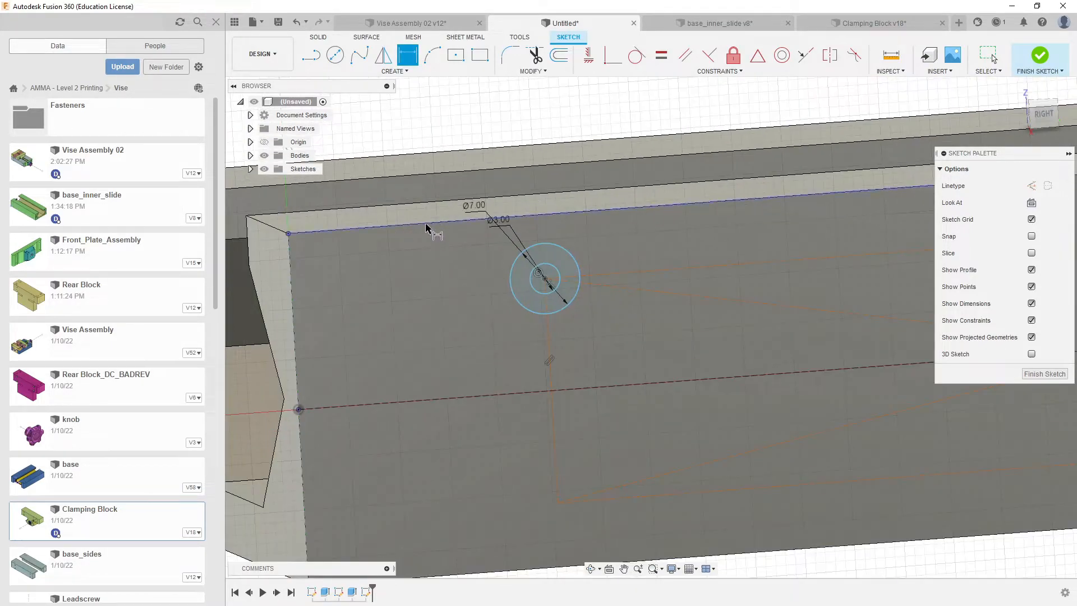
{"action": "key", "text": "Escape"}
Step: Convert the 7 mm circle to construction geometry
{"action": "middle_click_drag", "start_coordinate": [361, 219], "coordinate": [309, 233]}
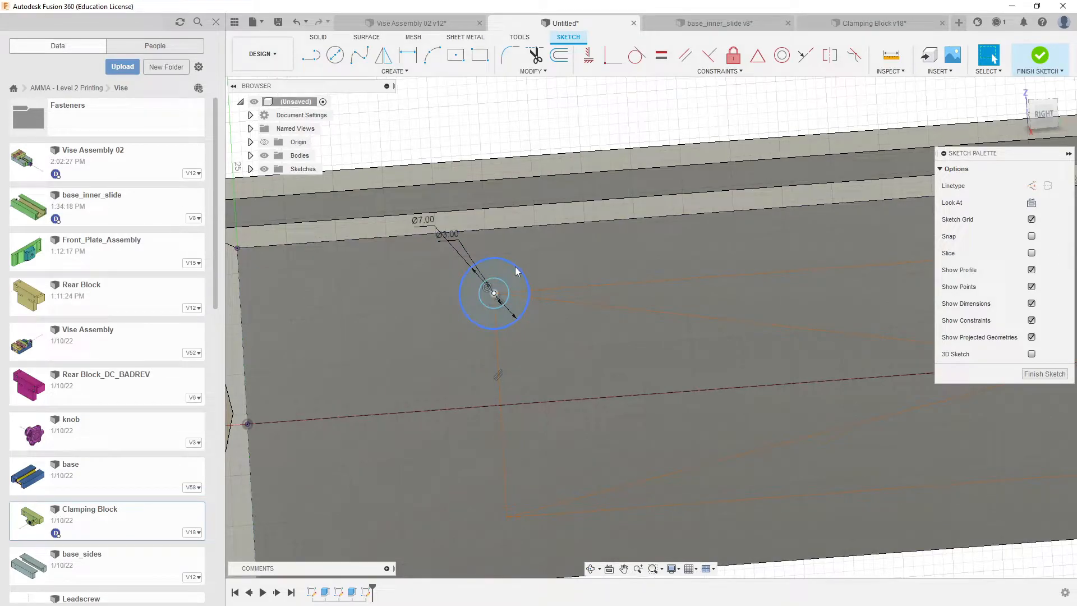
{"action": "left_click", "coordinate": [515, 267]}
{"action": "key", "text": "x"}
{"action": "left_click", "coordinate": [523, 108]}
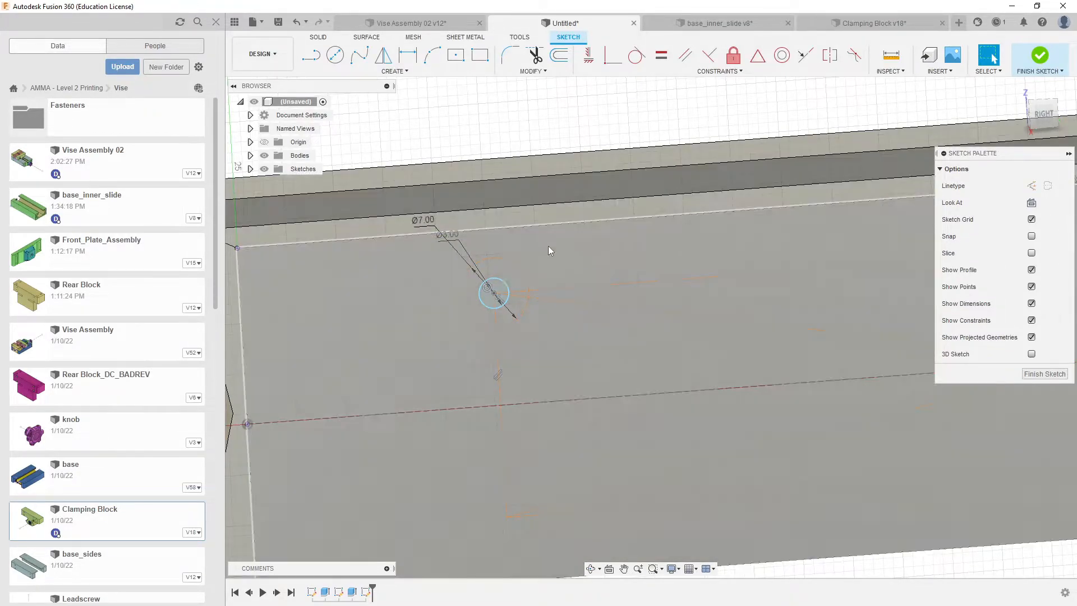
Step: Draw one circle centred on each of the rectangle's two right-hand corners
{"action": "scroll", "coordinate": [548, 253], "scroll_direction": "down", "scroll_amount": 4}
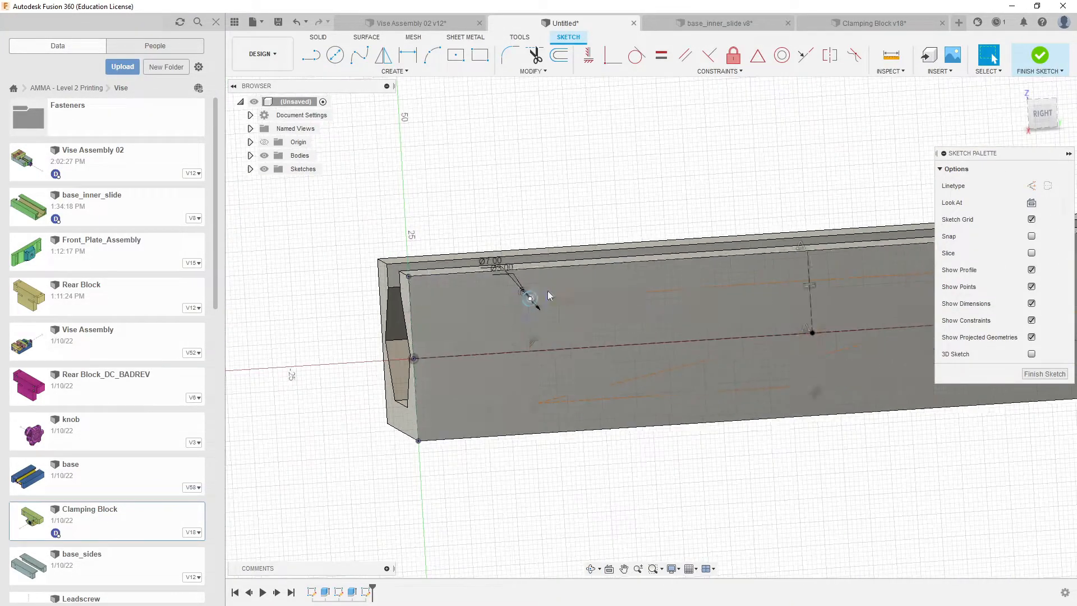
{"action": "middle_click_drag", "start_coordinate": [575, 322], "coordinate": [396, 337]}
{"action": "middle_click_drag", "start_coordinate": [473, 353], "coordinate": [357, 338]}
{"action": "scroll", "coordinate": [828, 303], "scroll_direction": "up", "scroll_amount": 4}
{"action": "key", "text": "c"}
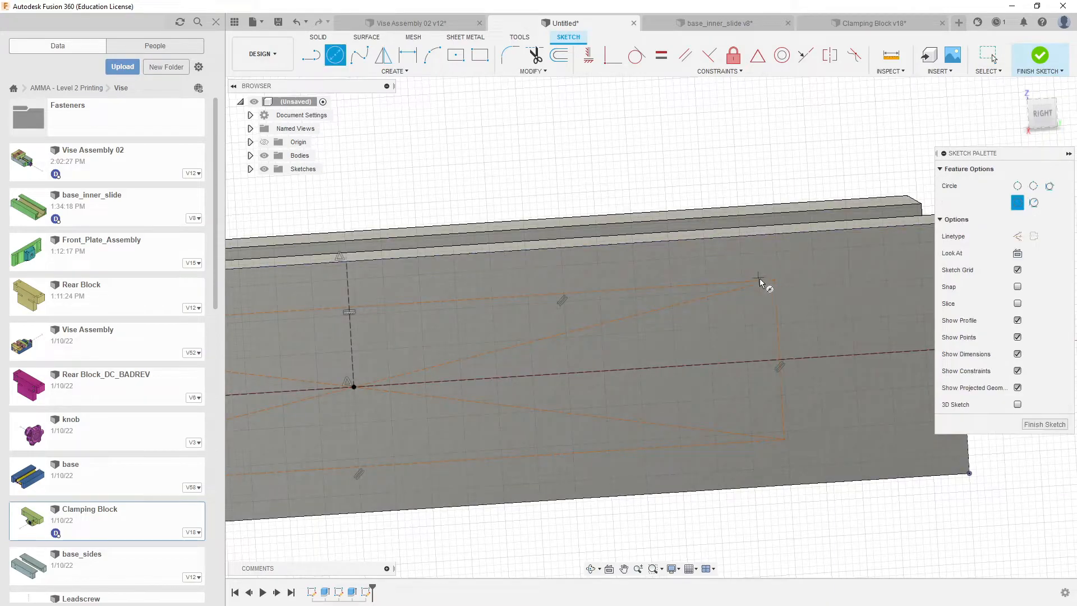
{"action": "left_click", "coordinate": [776, 282]}
{"action": "left_click", "coordinate": [790, 293]}
{"action": "left_click", "coordinate": [782, 440]}
{"action": "left_click", "coordinate": [801, 455]}
Step: Draw a circle about 7 mm in diameter centred on the rectangle's lower-left corner
{"action": "middle_click_drag", "start_coordinate": [576, 430], "coordinate": [886, 323]}
{"action": "middle_click_drag", "start_coordinate": [509, 305], "coordinate": [649, 365]}
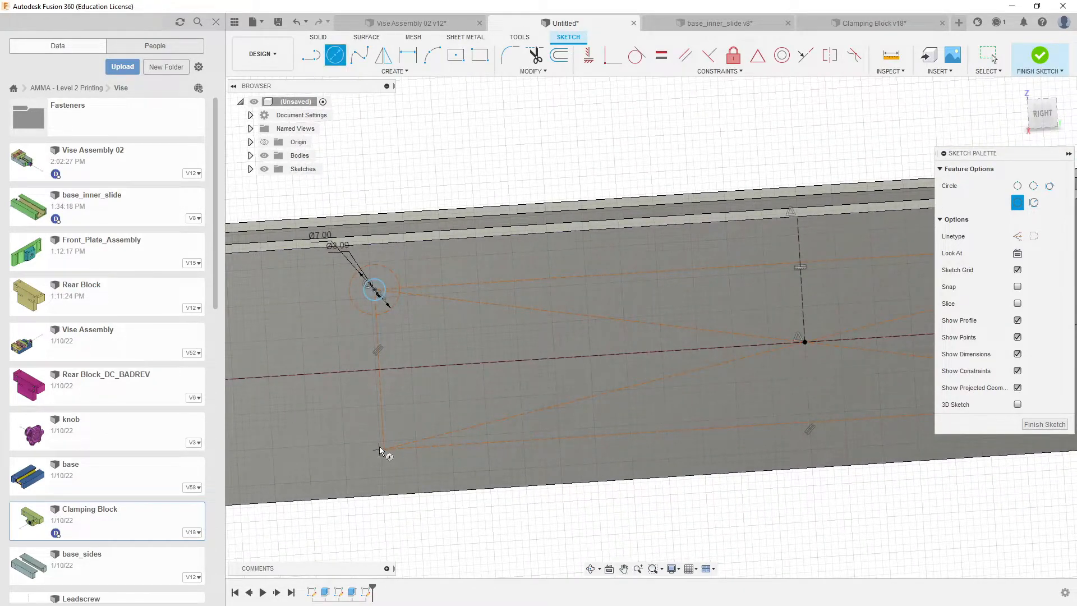
{"action": "left_click", "coordinate": [385, 450]}
{"action": "left_click", "coordinate": [400, 472]}
Step: Dimension the lower-left circle by referencing the existing 3 mm diameter, and move that reference dimension's label clear of the 7 mm one
{"action": "key", "text": "d"}
{"action": "left_click", "coordinate": [360, 443]}
{"action": "left_click", "coordinate": [305, 393]}
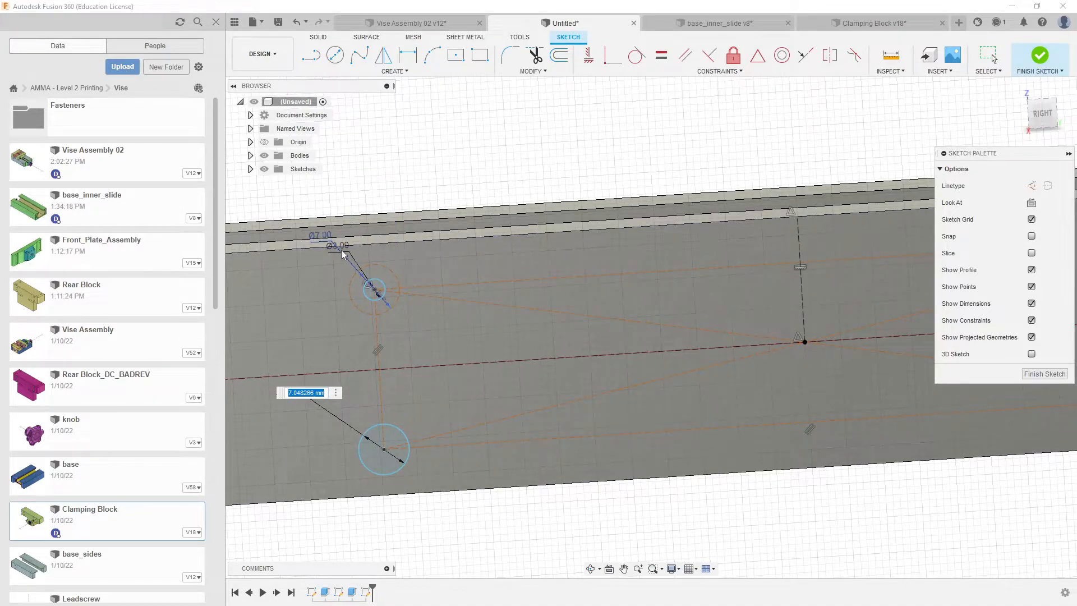
{"action": "left_click", "coordinate": [343, 247]}
{"action": "key", "text": "Return"}
{"action": "mouse_move", "coordinate": [342, 247]}
{"action": "left_mouse_down"}
{"action": "mouse_move", "coordinate": [342, 186]}
{"action": "mouse_move", "coordinate": [313, 197]}
{"action": "left_mouse_up"}
Step: Resize the rectangle freehand by its upper-left corner, outward toward the face's end and back inward, to about 20 mm high
{"action": "scroll", "coordinate": [323, 252], "scroll_direction": "down", "scroll_amount": 4}
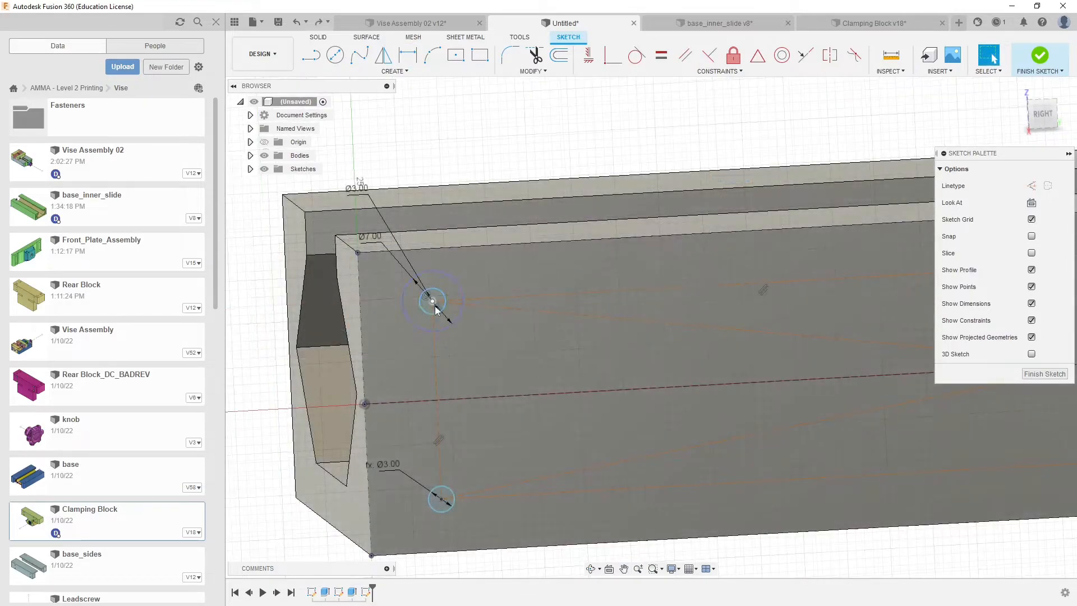
{"action": "mouse_move", "coordinate": [433, 302]}
{"action": "left_mouse_down"}
{"action": "mouse_move", "coordinate": [492, 324]}
{"action": "mouse_move", "coordinate": [429, 307]}
{"action": "mouse_move", "coordinate": [435, 319]}
{"action": "mouse_move", "coordinate": [410, 298]}
{"action": "left_mouse_up"}
{"action": "scroll", "coordinate": [379, 277], "scroll_direction": "down", "scroll_amount": 5}
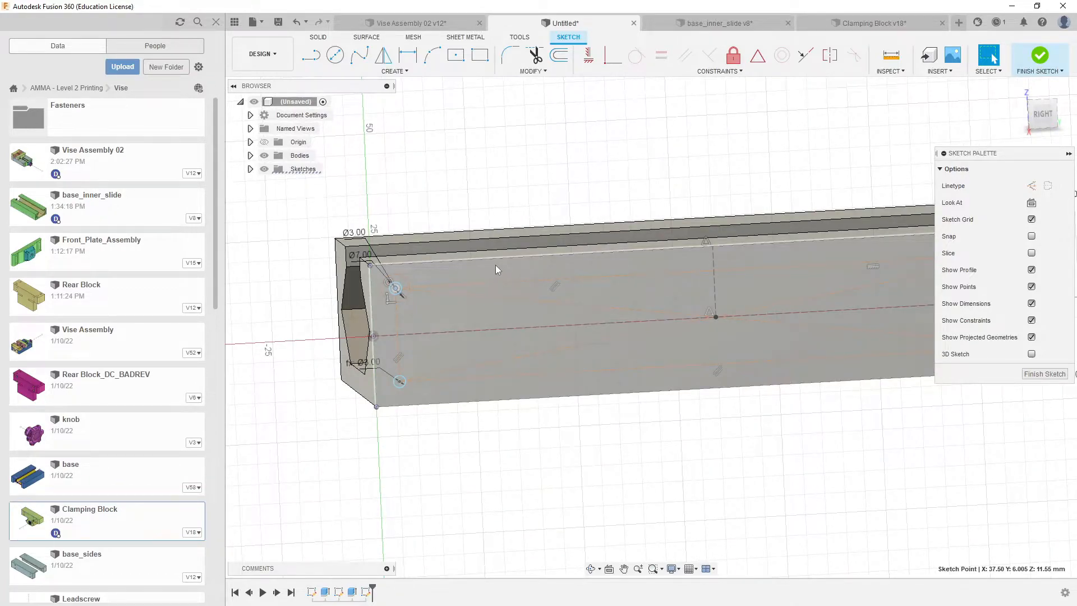
{"action": "middle_click_drag", "start_coordinate": [396, 338], "coordinate": [417, 336]}
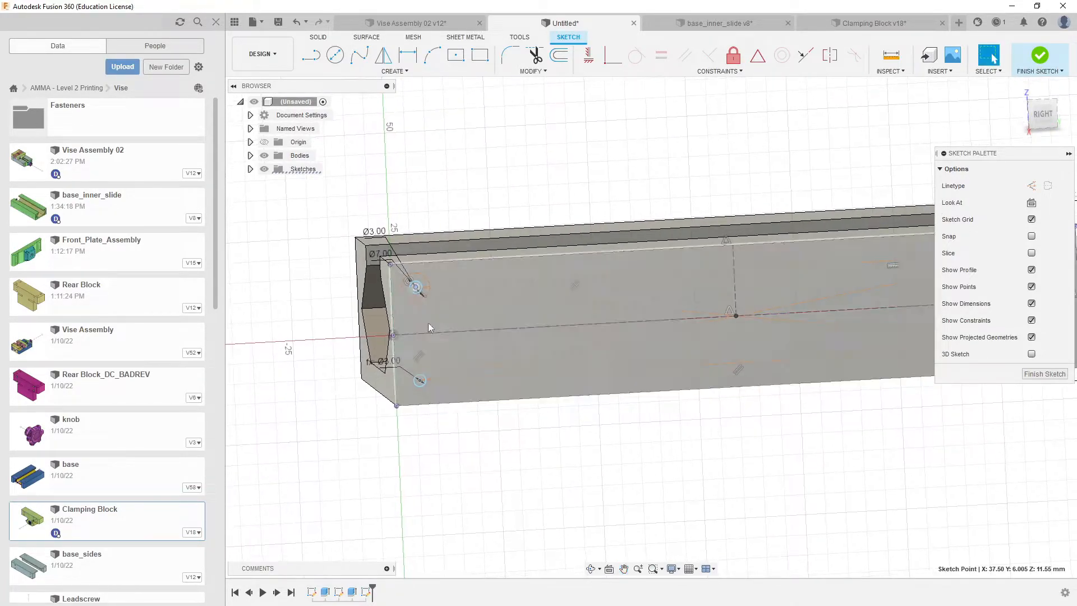
{"action": "scroll", "coordinate": [400, 281], "scroll_direction": "up", "scroll_amount": 3}
{"action": "scroll", "coordinate": [414, 336], "scroll_direction": "down", "scroll_amount": 3}
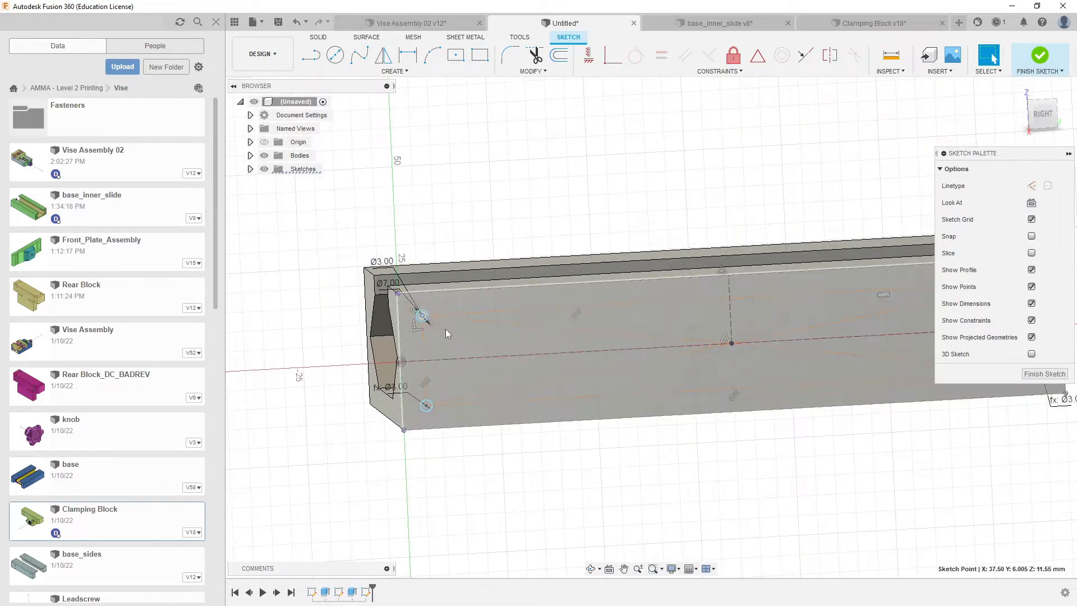
{"action": "scroll", "coordinate": [445, 328], "scroll_direction": "down", "scroll_amount": 3}
{"action": "left_click_drag", "start_coordinate": [365, 315], "coordinate": [396, 320]}
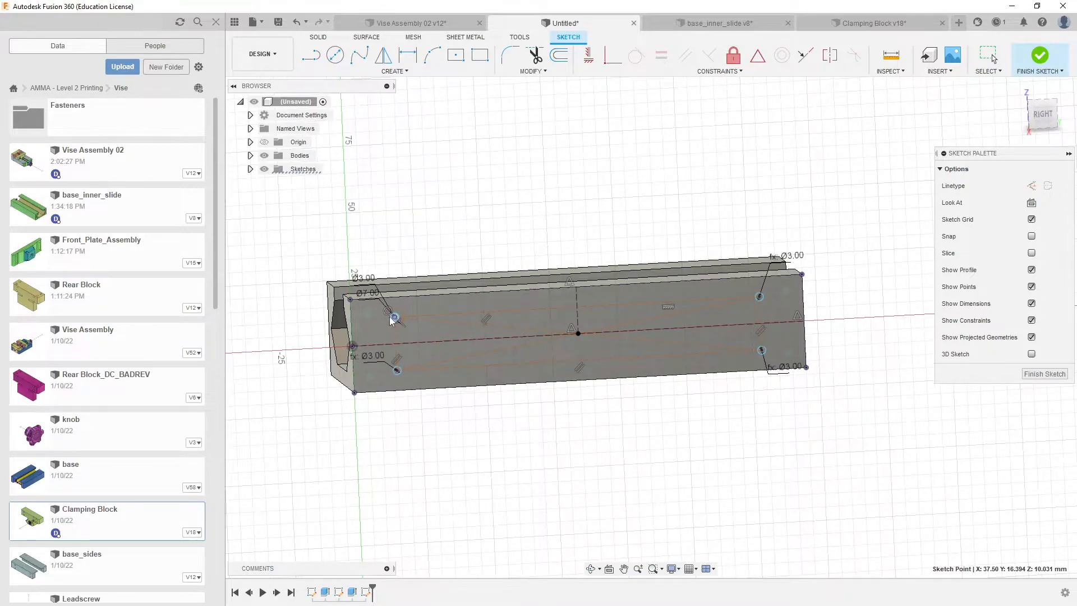
Step: Dimension the rectangle's long upper edge to 130 mm
{"action": "key", "text": "d"}
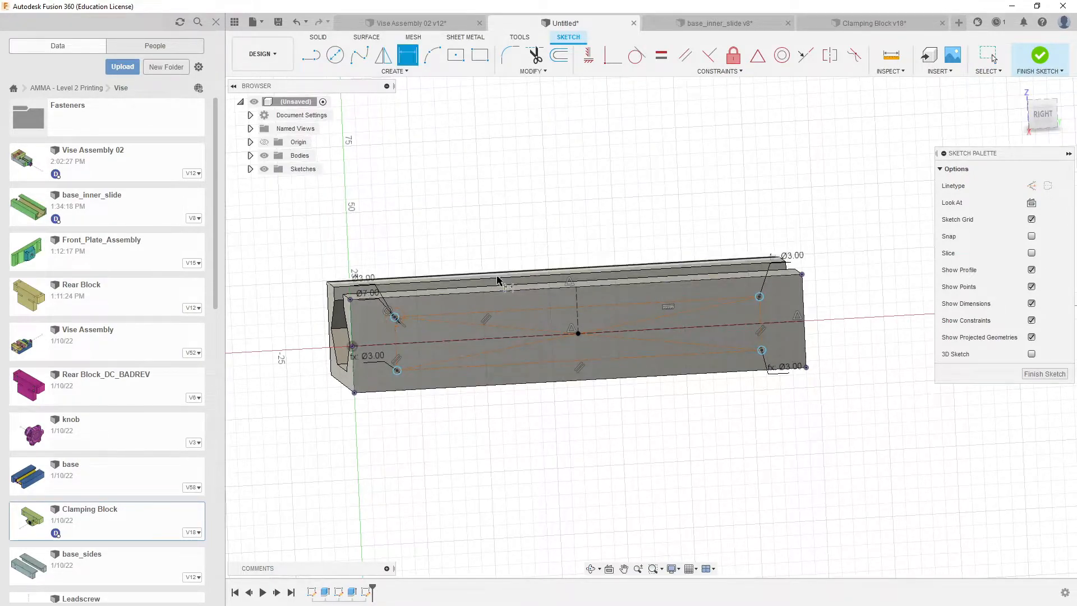
{"action": "left_click", "coordinate": [467, 316]}
{"action": "left_click", "coordinate": [499, 216]}
{"action": "type", "text": "130"}
{"action": "key", "text": "Return"}
{"action": "key", "text": "Escape"}
Step: Dimension the rectangle's short vertical edge at the far end of the side face to 23 mm
{"action": "scroll", "coordinate": [775, 312], "scroll_direction": "up", "scroll_amount": 4}
{"action": "middle_click_drag", "start_coordinate": [775, 312], "coordinate": [714, 295]}
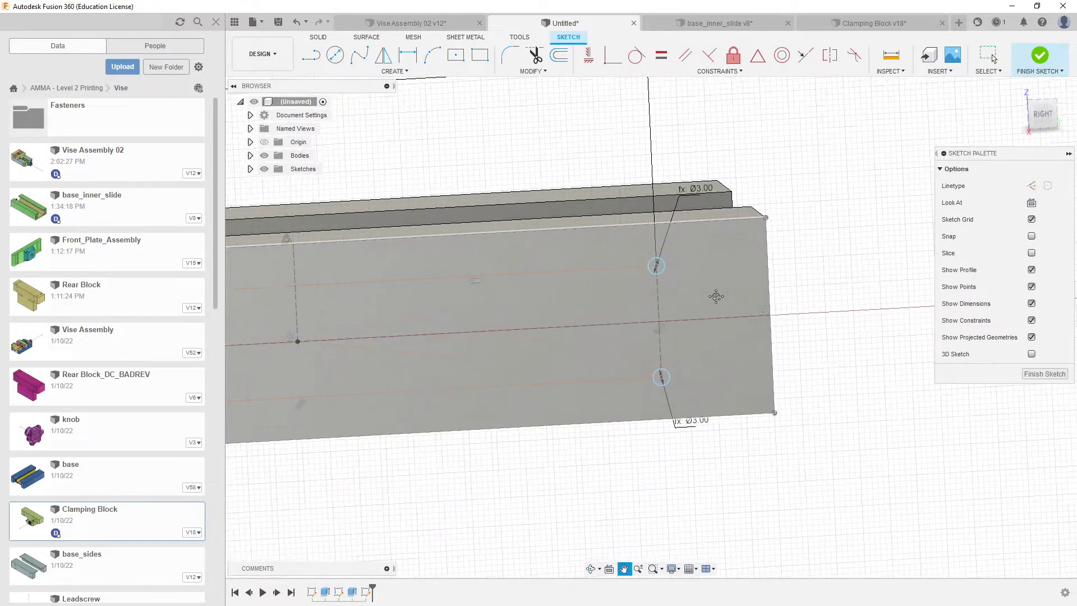
{"action": "scroll", "coordinate": [704, 319], "scroll_direction": "down", "scroll_amount": 3}
{"action": "scroll", "coordinate": [711, 312], "scroll_direction": "down", "scroll_amount": 2}
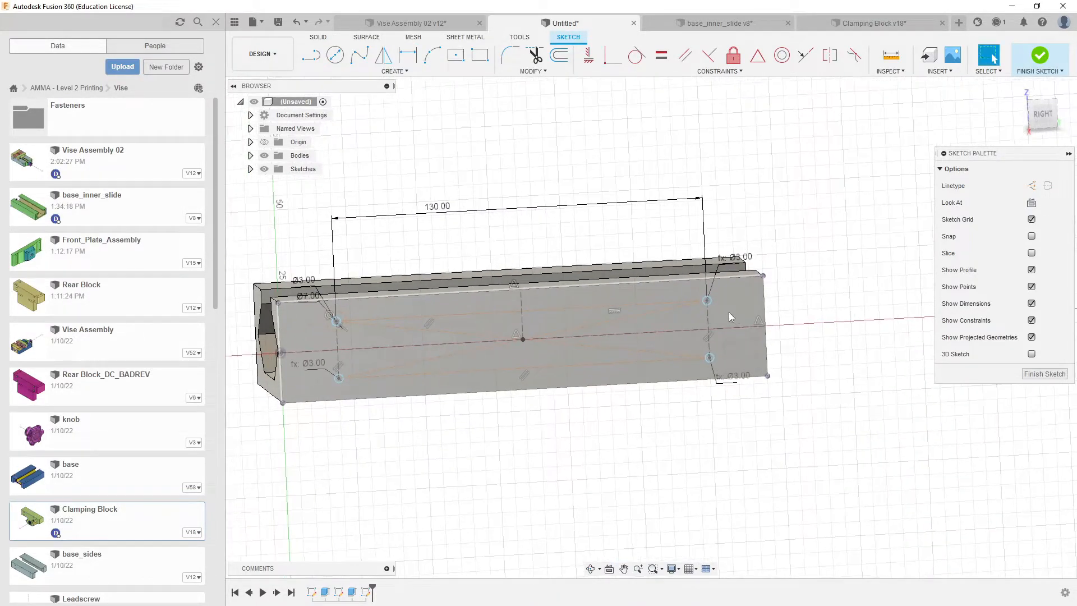
{"action": "scroll", "coordinate": [726, 320], "scroll_direction": "up", "scroll_amount": 3}
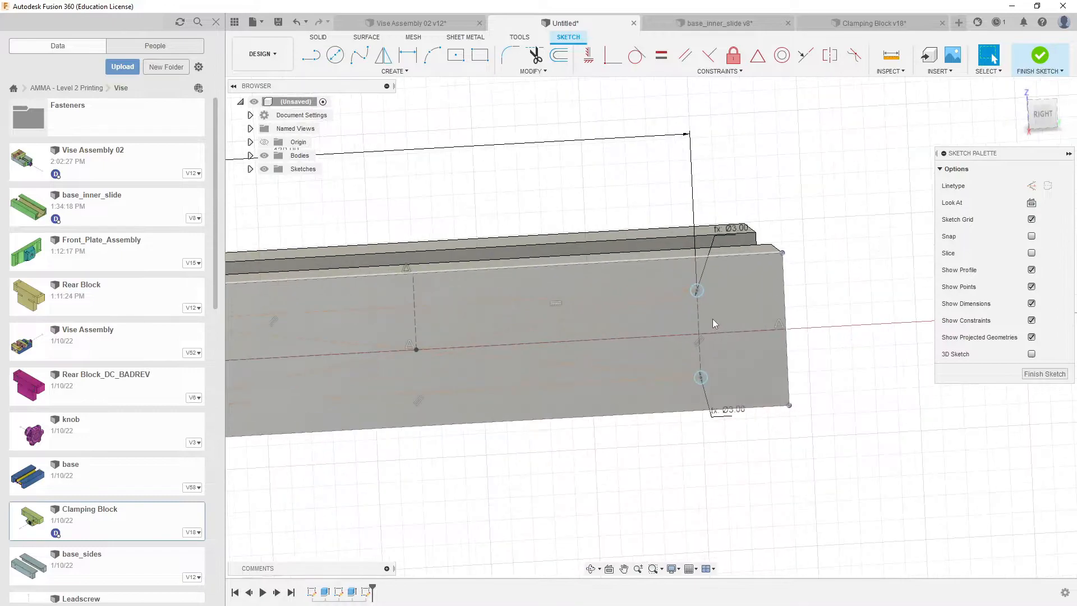
{"action": "key", "text": "d"}
{"action": "left_click", "coordinate": [700, 325]}
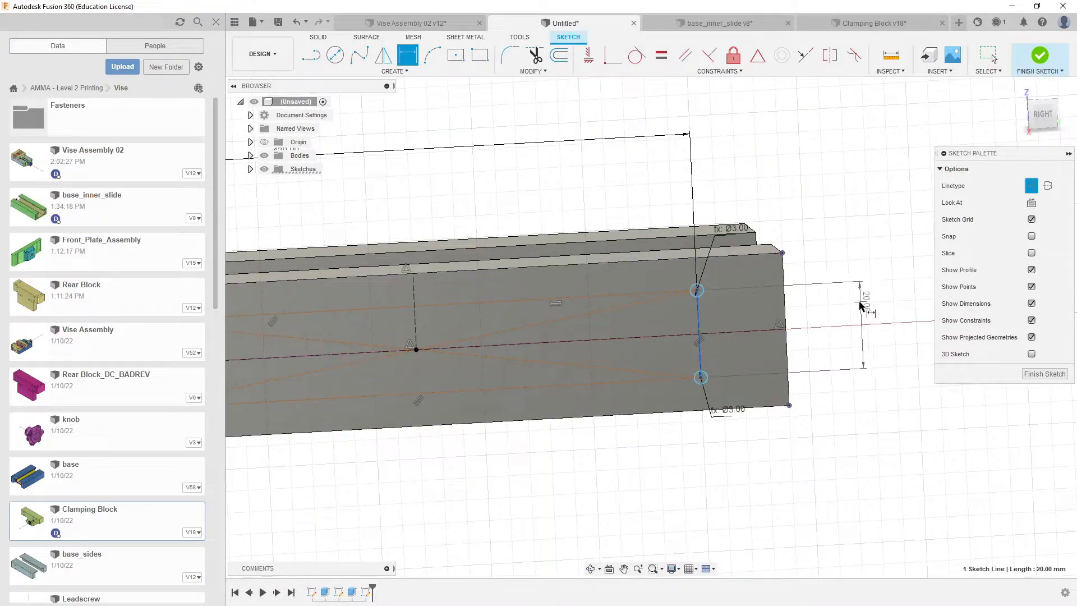
{"action": "left_click", "coordinate": [859, 316]}
{"action": "key", "text": "Return"}
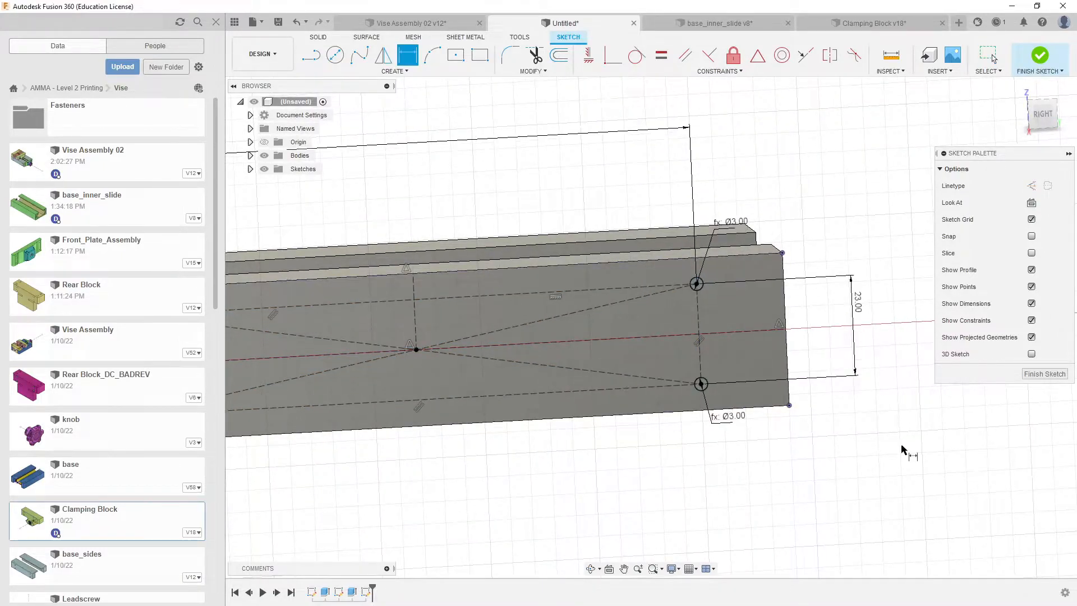
Step: Measure the distance between the side face's upper edge and the sketched rectangle's upper edge
{"action": "middle_click_drag", "start_coordinate": [746, 347], "coordinate": [806, 341]}
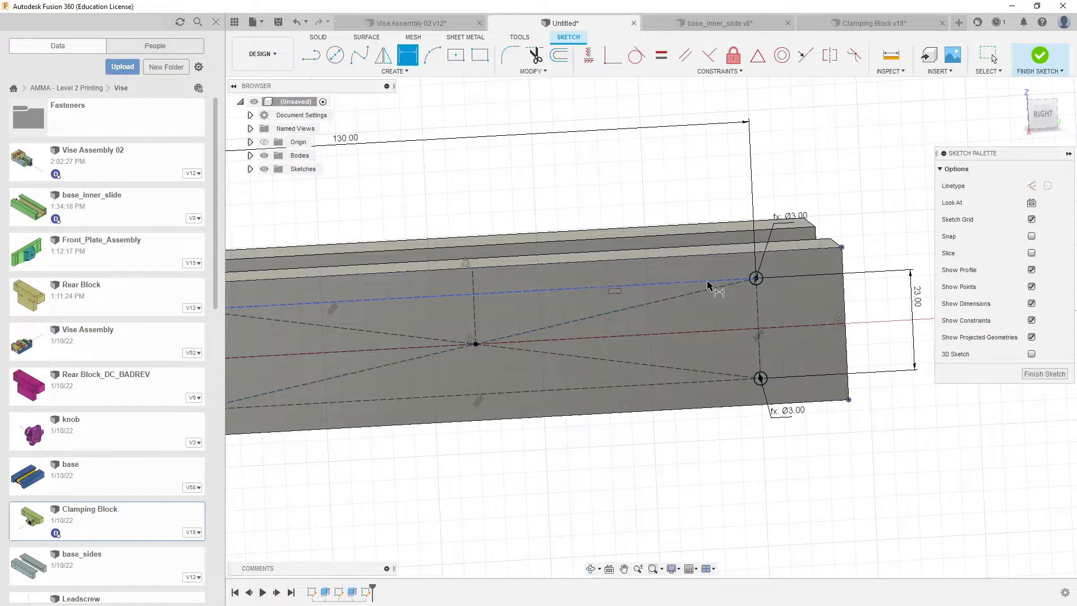
{"action": "left_click", "coordinate": [891, 57]}
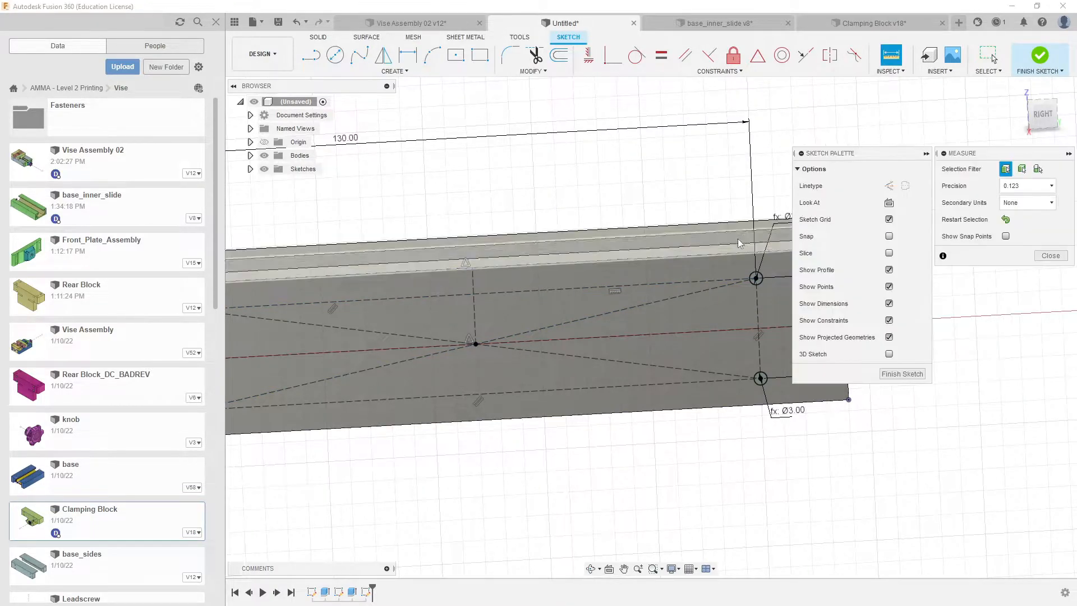
{"action": "left_click", "coordinate": [723, 259]}
{"action": "left_click", "coordinate": [709, 292]}
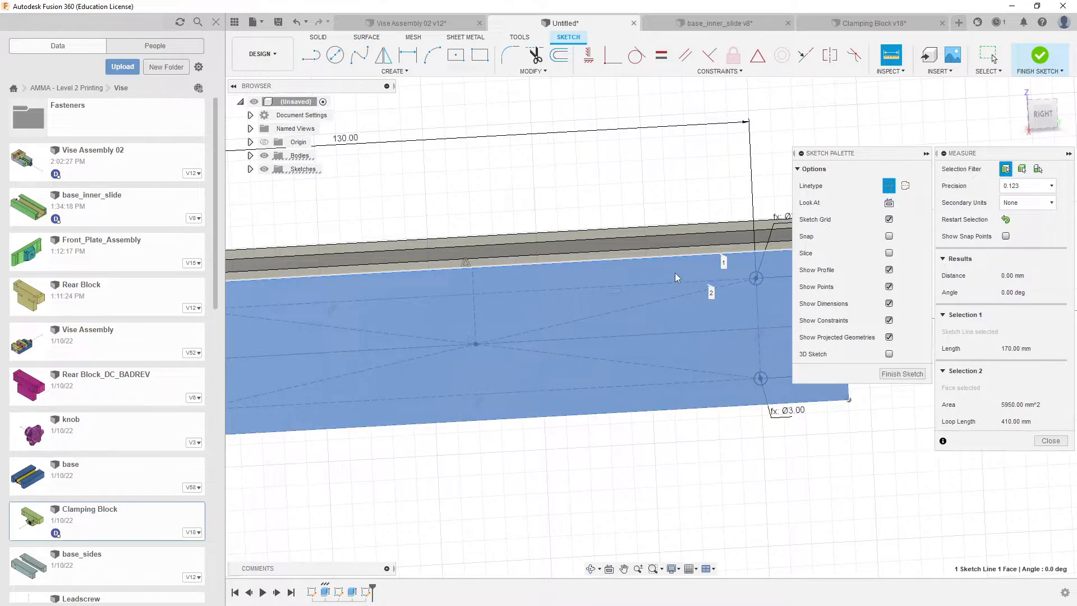
{"action": "left_click", "coordinate": [1051, 440]}
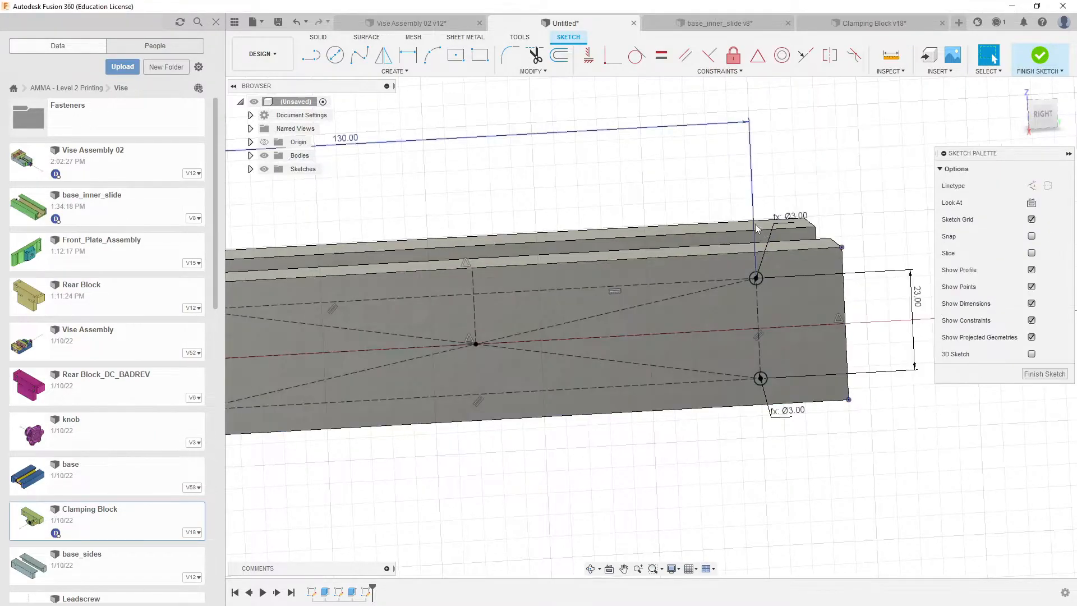
{"action": "left_click", "coordinate": [891, 55]}
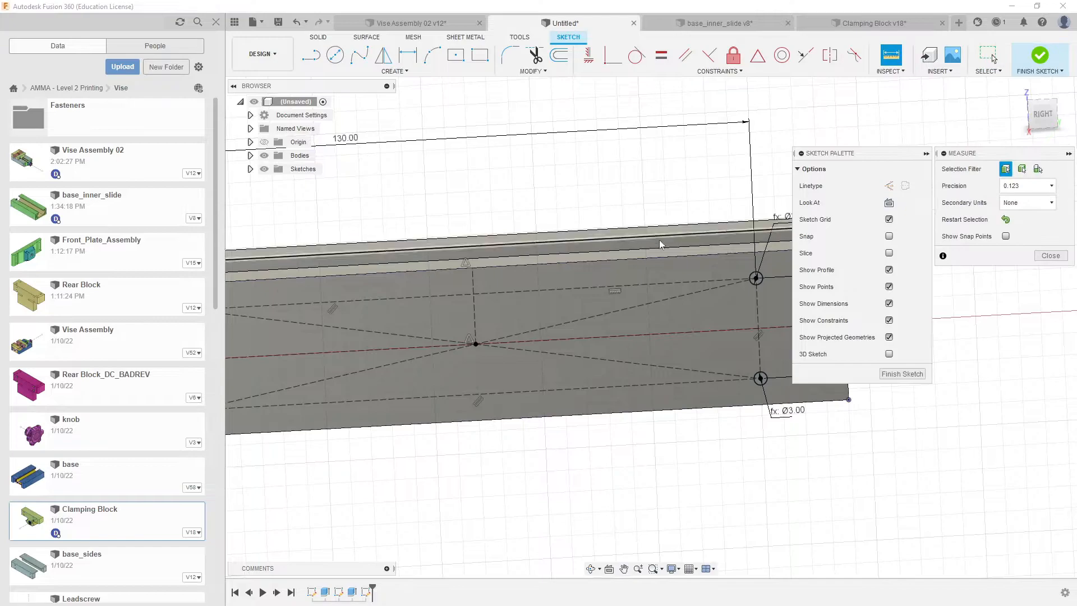
{"action": "left_click", "coordinate": [659, 255]}
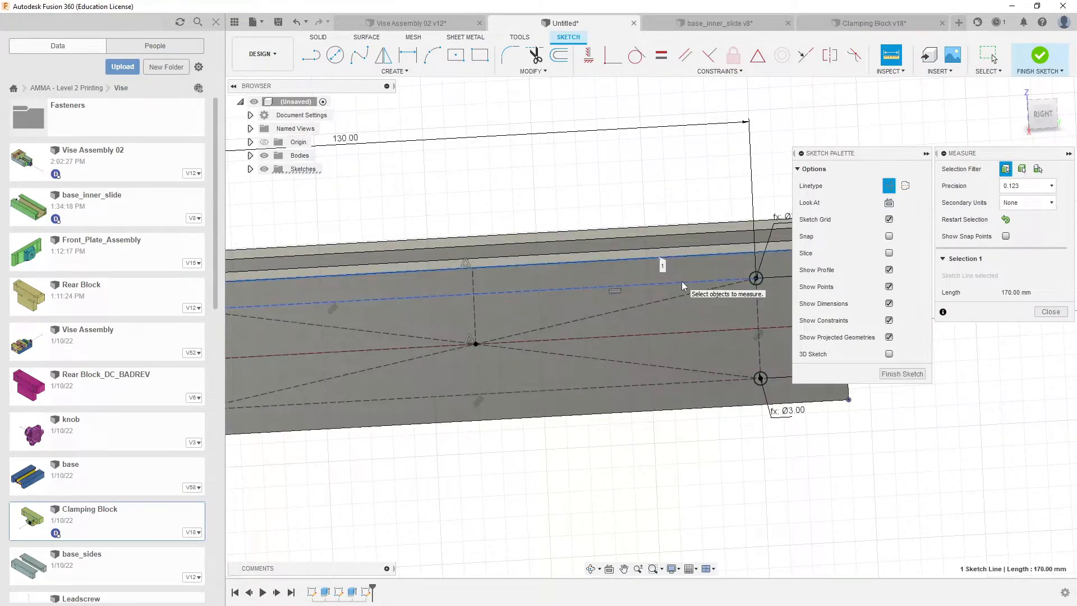
{"action": "left_click", "coordinate": [682, 281]}
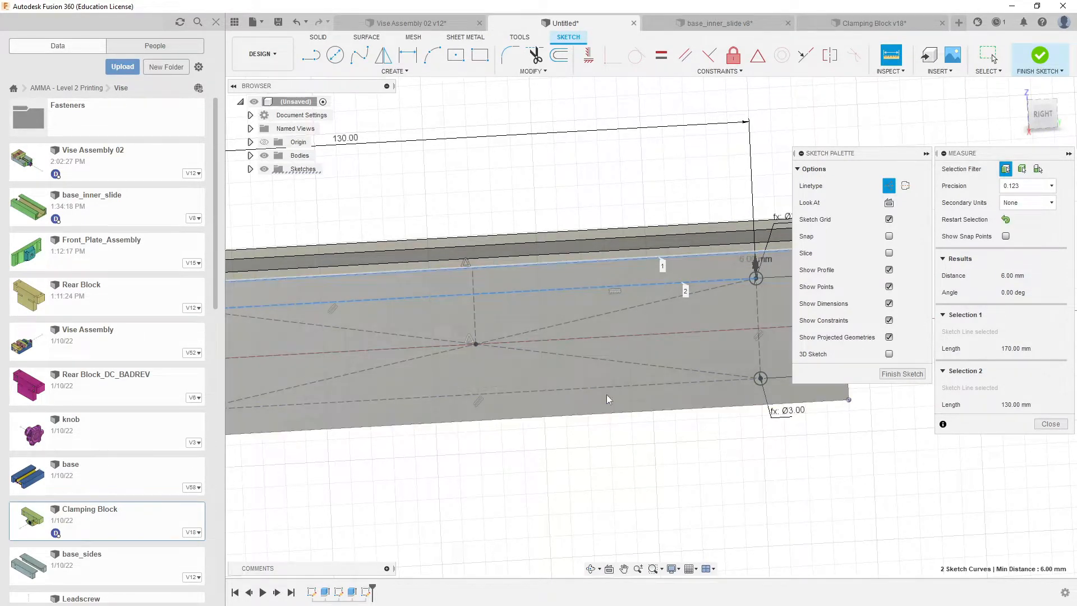
{"action": "left_click", "coordinate": [1050, 423]}
Step: Check the screw-hole layout on the side plate in the Vise Assembly 02 design, and return to the untitled design
{"action": "middle_click_drag", "start_coordinate": [893, 327], "coordinate": [887, 303]}
{"action": "scroll", "coordinate": [887, 303], "scroll_direction": "down", "scroll_amount": 3}
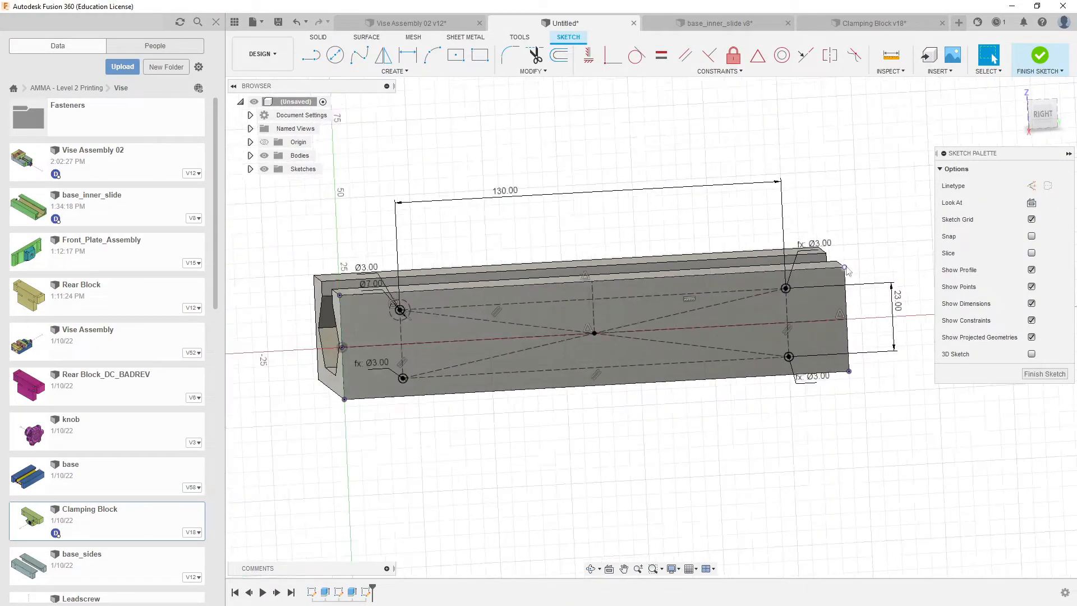
{"action": "left_click", "coordinate": [464, 23]}
{"action": "middle_click_drag", "start_coordinate": [633, 307], "coordinate": [752, 106], "text": "shift"}
{"action": "left_click", "coordinate": [564, 23]}
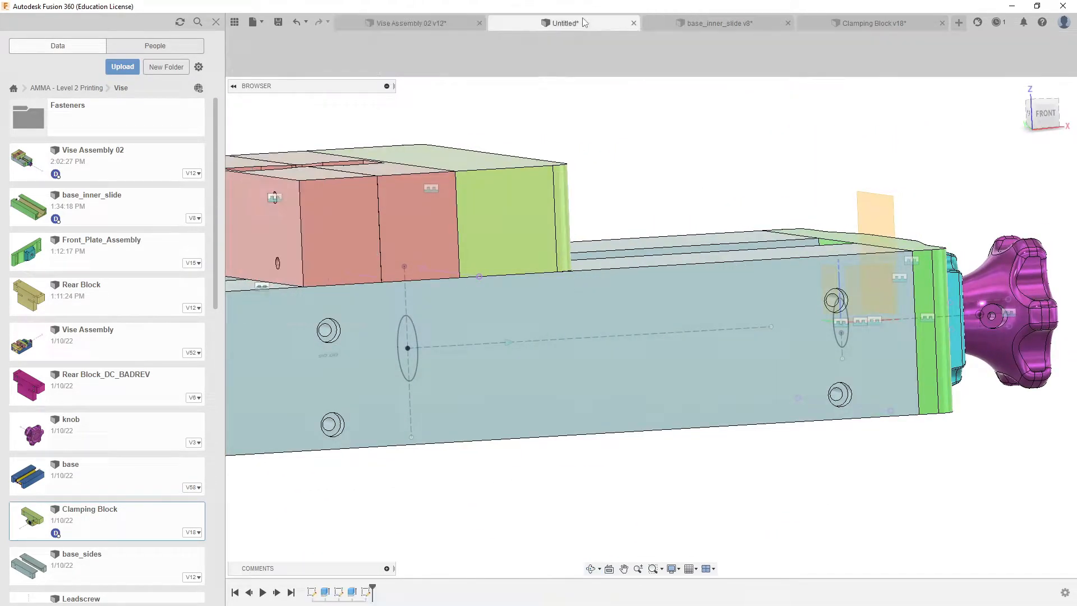
Step: Move the 23 mm and 130 mm dimensions closer to the body and set the driving screw-hole diameter to 2 mm
{"action": "left_click_drag", "start_coordinate": [898, 305], "coordinate": [875, 314]}
{"action": "left_click_drag", "start_coordinate": [518, 208], "coordinate": [598, 216]}
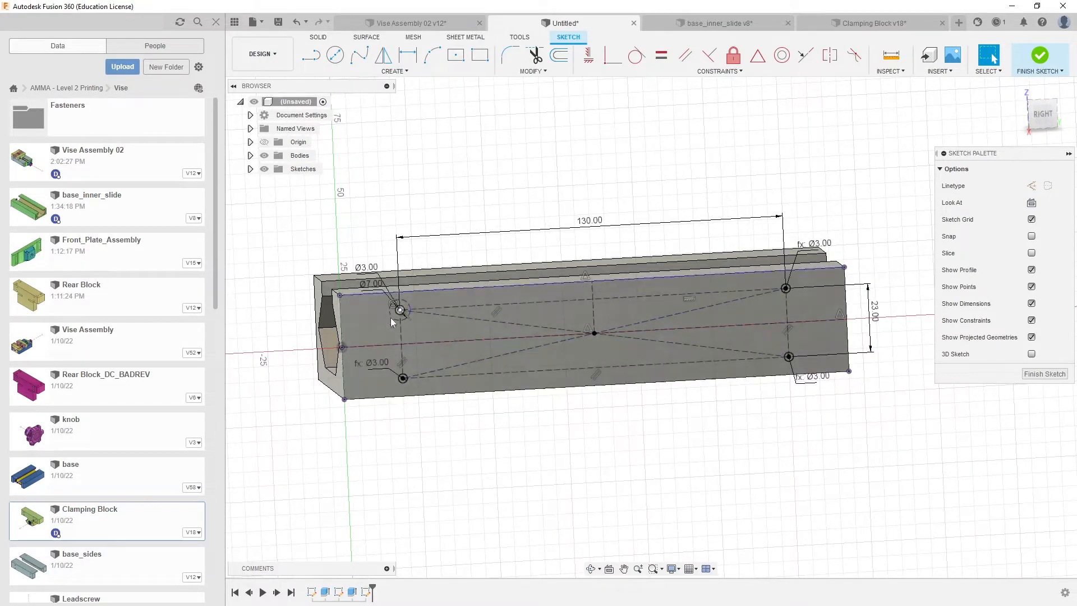
{"action": "middle_click_drag", "start_coordinate": [613, 309], "coordinate": [694, 288], "text": "shift"}
{"action": "mouse_move", "coordinate": [419, 284]}
{"action": "middle_mouse_down", "text": "shift"}
{"action": "mouse_move", "coordinate": [417, 318]}
{"action": "mouse_move", "coordinate": [386, 315]}
{"action": "mouse_move", "coordinate": [418, 277]}
{"action": "middle_mouse_up", "text": "shift"}
{"action": "scroll", "coordinate": [421, 274], "scroll_direction": "up", "scroll_amount": 3}
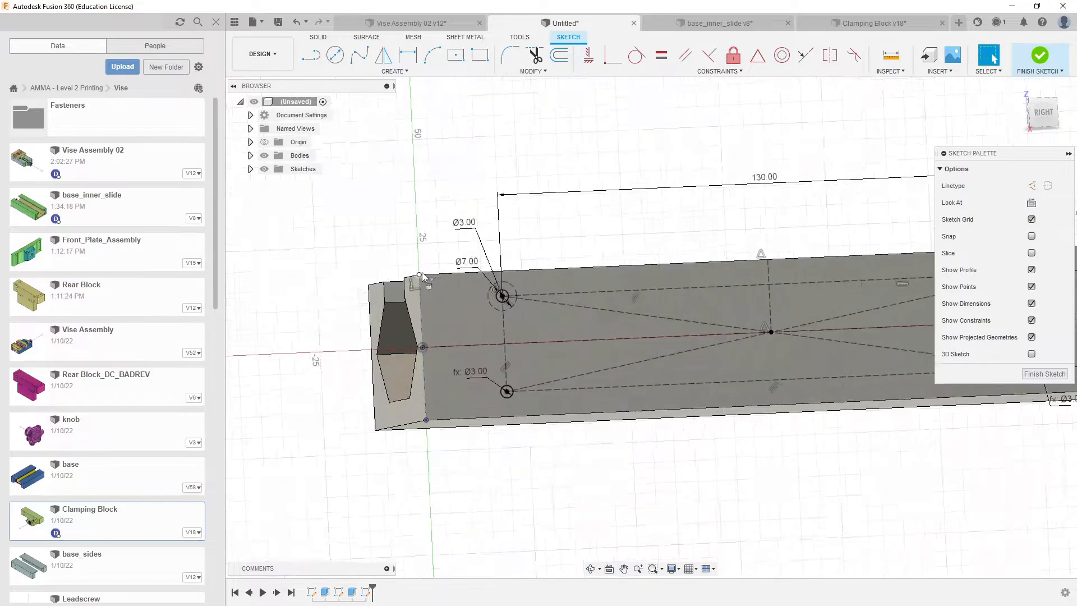
{"action": "double_click", "coordinate": [472, 220]}
{"action": "type", "text": "2"}
{"action": "key", "text": "Return"}
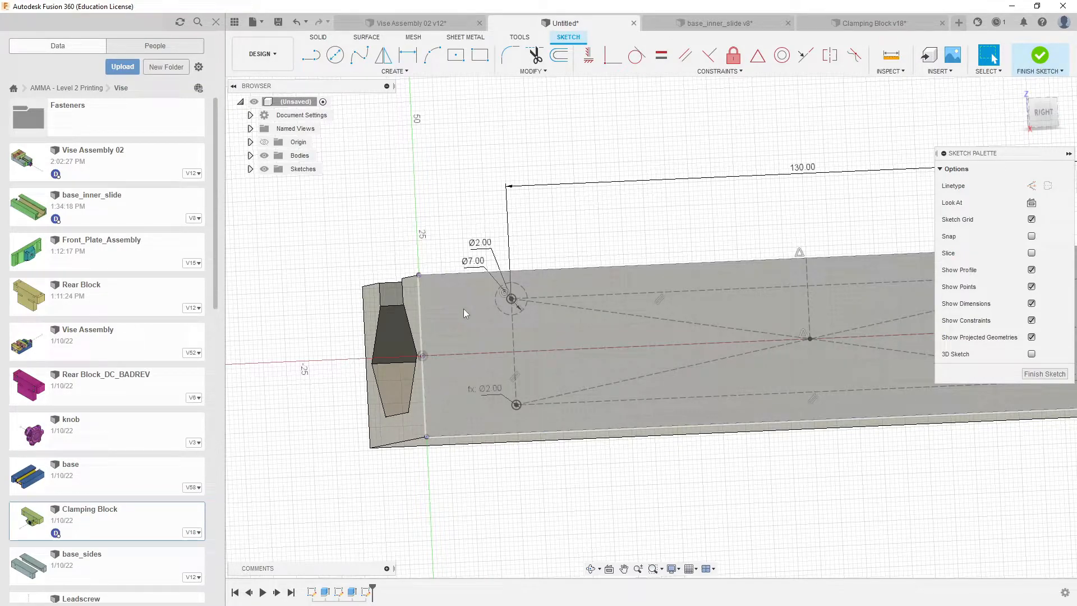
Step: Examine the sketched screw holes and the dovetail channel from several angles around the near end of the base
{"action": "middle_click_drag", "start_coordinate": [479, 302], "coordinate": [512, 367], "text": "shift"}
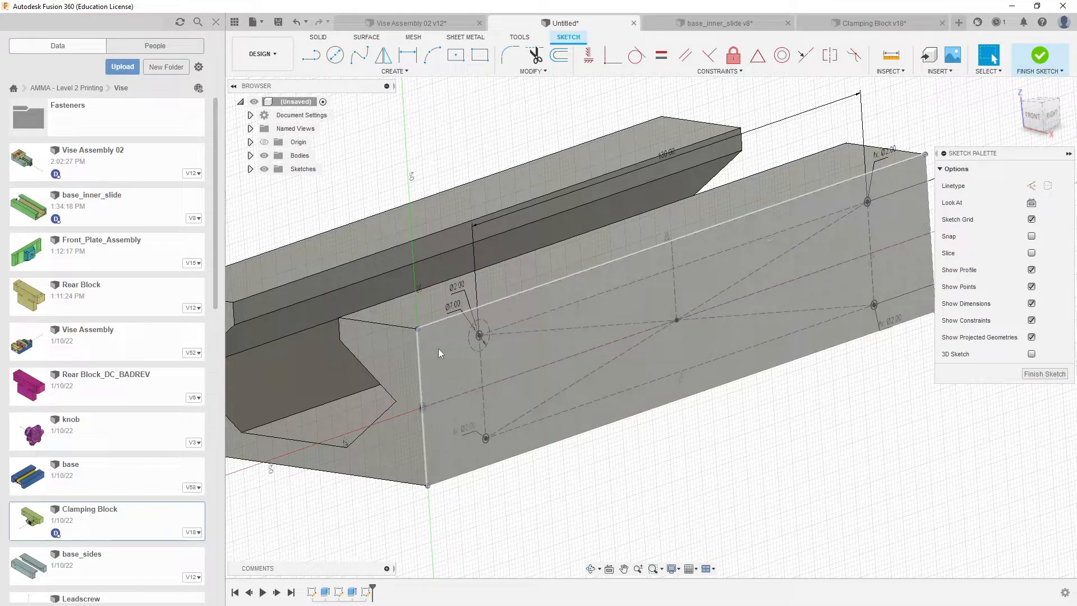
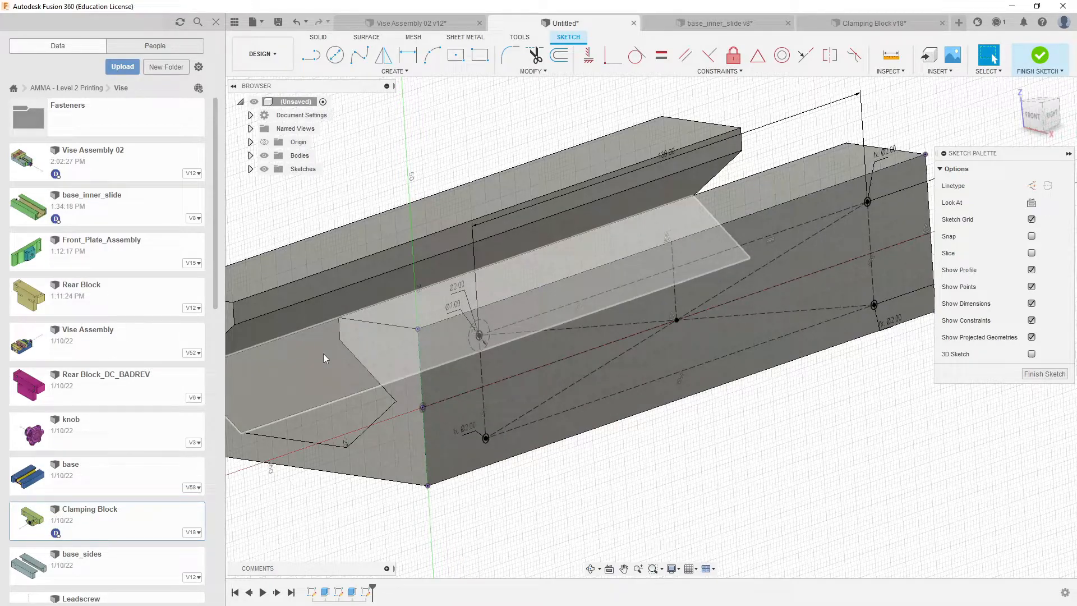
{"action": "middle_click_drag", "start_coordinate": [324, 354], "coordinate": [668, 321], "text": "shift"}
{"action": "scroll", "coordinate": [399, 308], "scroll_direction": "up", "scroll_amount": 5}
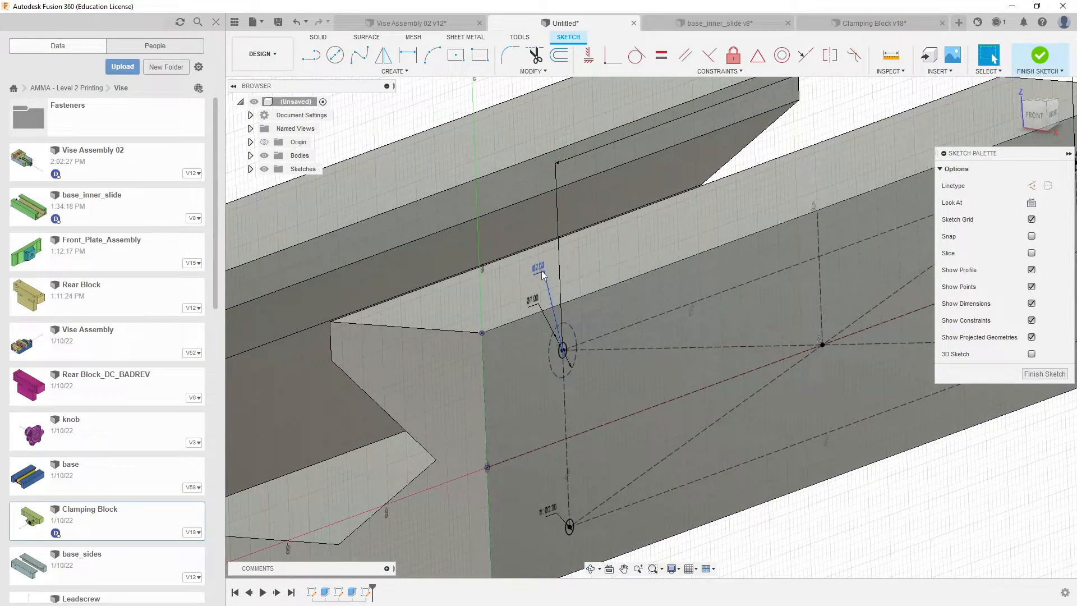
{"action": "middle_click_drag", "start_coordinate": [563, 276], "coordinate": [571, 253], "text": "shift"}
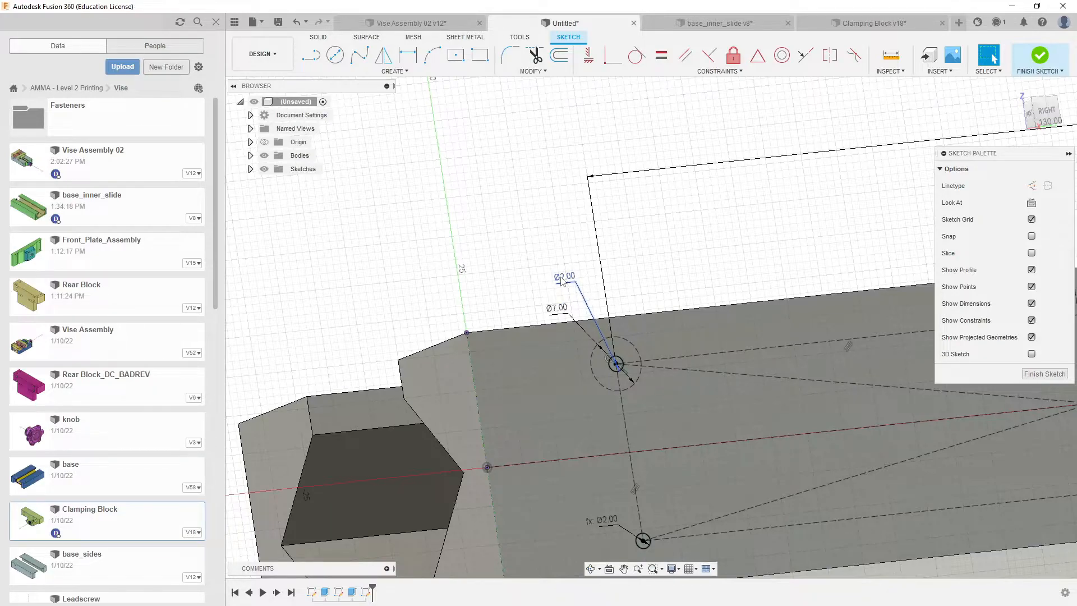
{"action": "scroll", "coordinate": [561, 281], "scroll_direction": "down", "scroll_amount": 2}
{"action": "middle_click_drag", "start_coordinate": [556, 280], "coordinate": [574, 285], "text": "shift"}
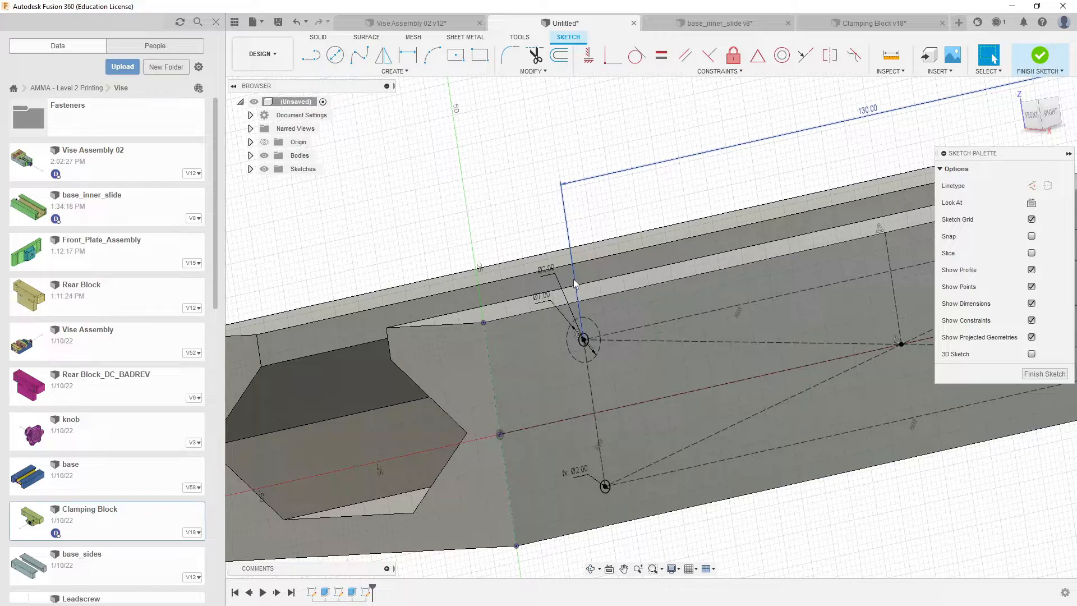
{"action": "middle_click_drag", "start_coordinate": [575, 284], "coordinate": [553, 295], "text": "shift"}
{"action": "scroll", "coordinate": [522, 445], "scroll_direction": "down", "scroll_amount": 3}
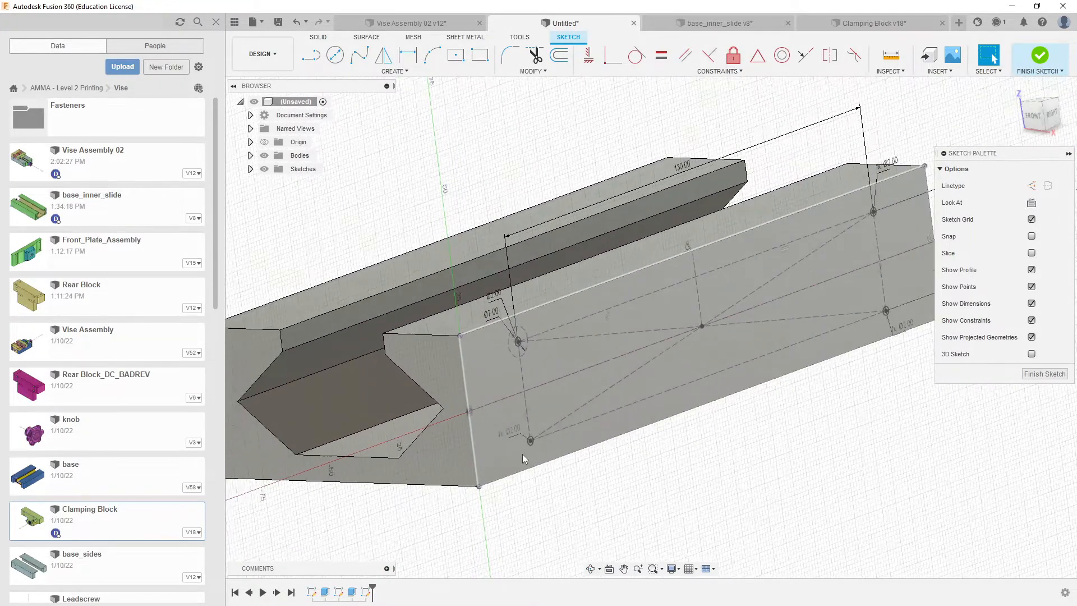
Step: Start an extrusion with the two 2 mm circles at the near end of the side face as profiles
{"action": "key", "text": "e"}
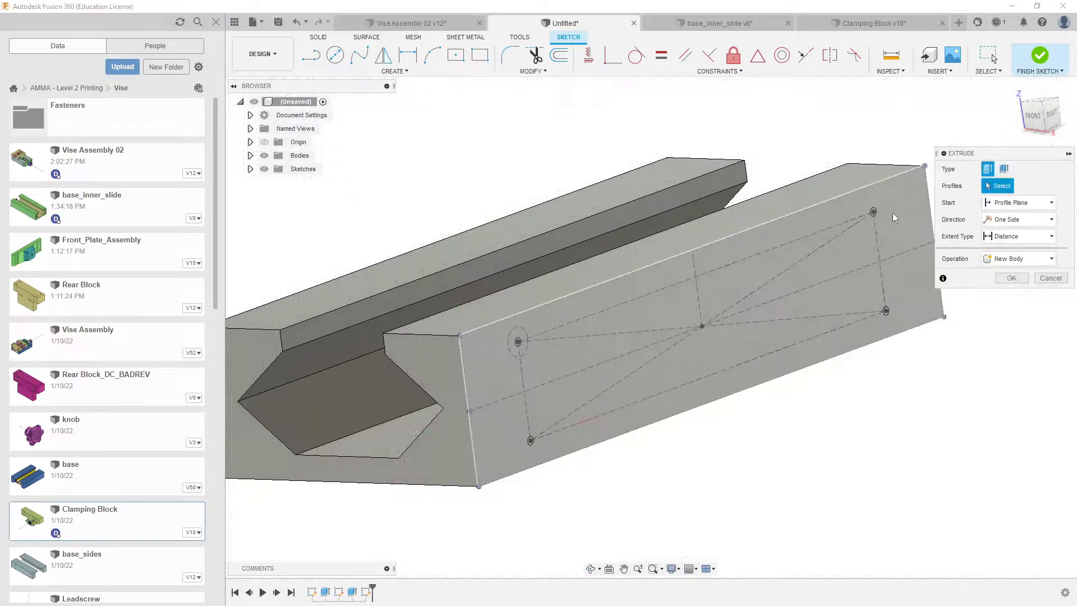
{"action": "scroll", "coordinate": [716, 268], "scroll_direction": "up", "scroll_amount": 2}
{"action": "scroll", "coordinate": [521, 347], "scroll_direction": "up", "scroll_amount": 2}
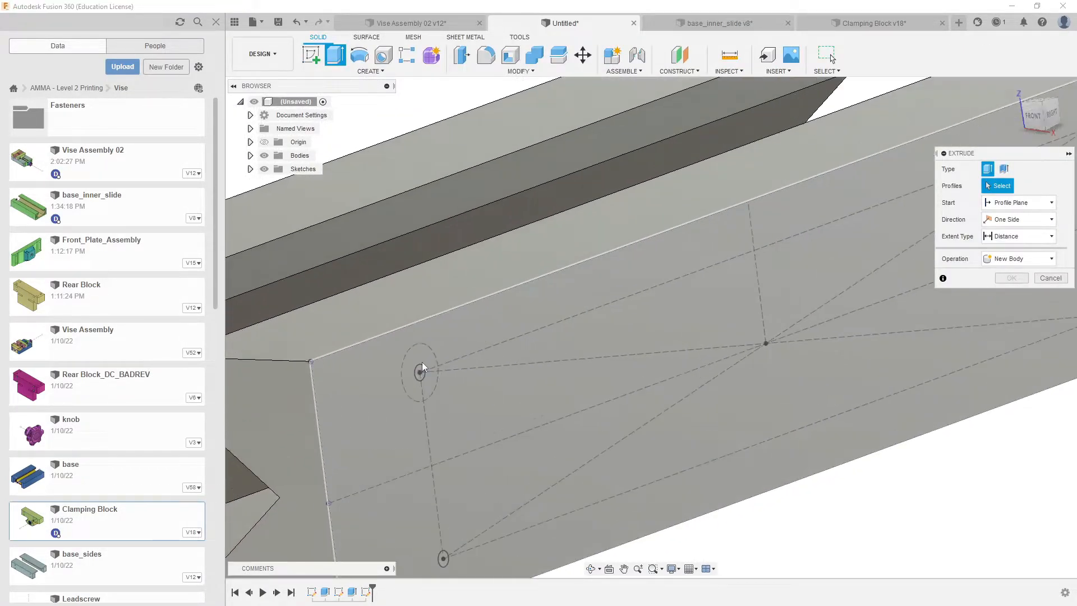
{"action": "scroll", "coordinate": [399, 393], "scroll_direction": "up", "scroll_amount": 3}
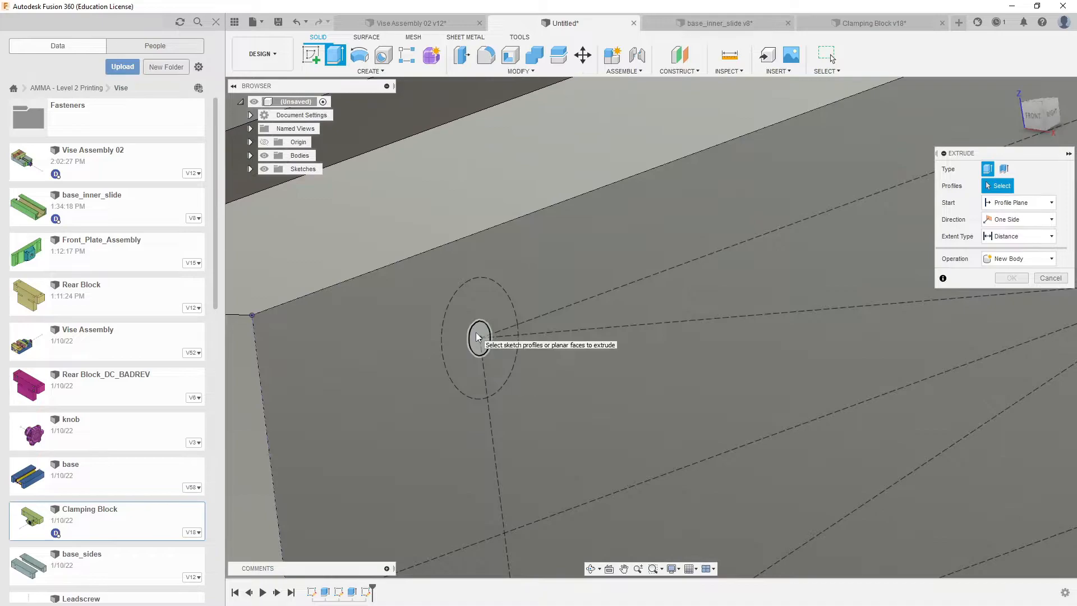
{"action": "left_click", "coordinate": [476, 336]}
{"action": "scroll", "coordinate": [614, 201], "scroll_direction": "down", "scroll_amount": 2}
{"action": "scroll", "coordinate": [568, 498], "scroll_direction": "up", "scroll_amount": 4}
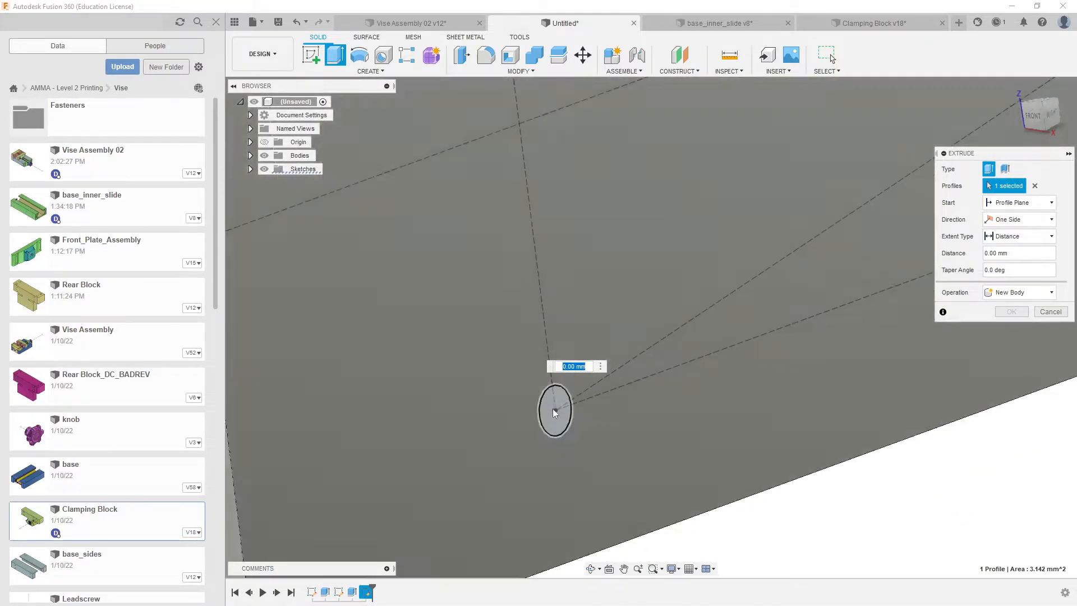
{"action": "left_click", "coordinate": [554, 418]}
Step: Add the two 2 mm circles at the far end of the side face to the extrusion profiles
{"action": "scroll", "coordinate": [428, 440], "scroll_direction": "down", "scroll_amount": 3}
{"action": "scroll", "coordinate": [449, 420], "scroll_direction": "up", "scroll_amount": 3}
{"action": "scroll", "coordinate": [449, 421], "scroll_direction": "down", "scroll_amount": 1}
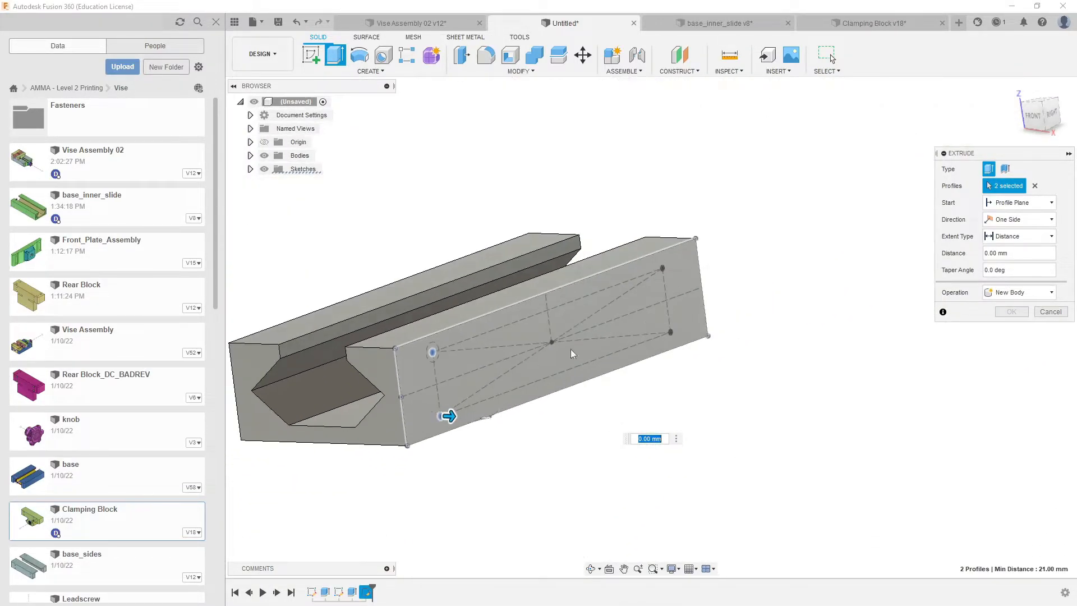
{"action": "scroll", "coordinate": [633, 270], "scroll_direction": "up", "scroll_amount": 3}
{"action": "scroll", "coordinate": [634, 270], "scroll_direction": "up", "scroll_amount": 4}
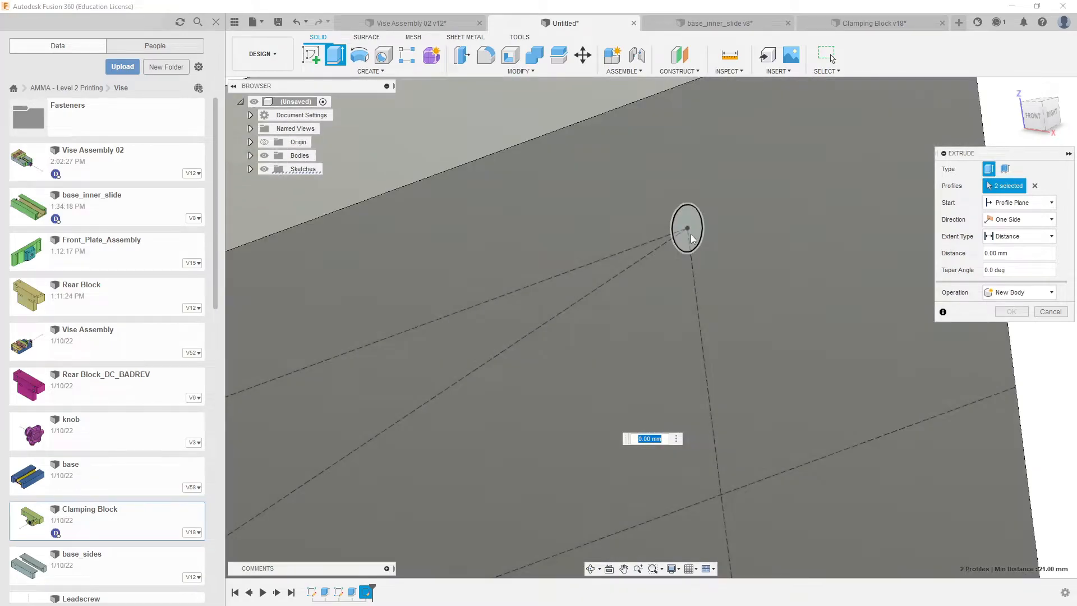
{"action": "left_click", "coordinate": [691, 235]}
{"action": "scroll", "coordinate": [707, 241], "scroll_direction": "down", "scroll_amount": 3}
{"action": "scroll", "coordinate": [712, 348], "scroll_direction": "up", "scroll_amount": 5}
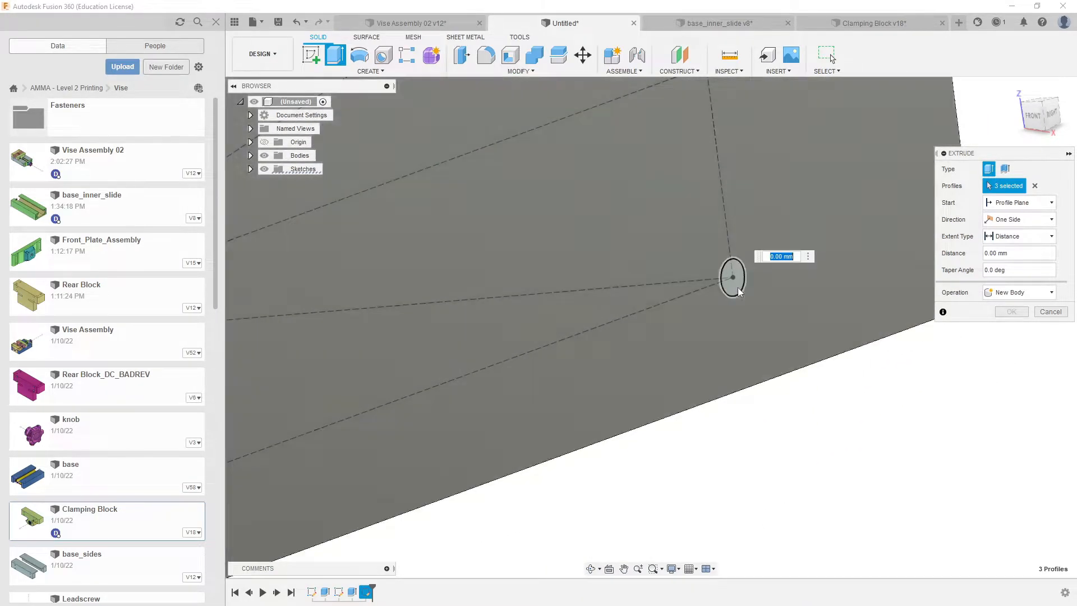
{"action": "left_click", "coordinate": [738, 291]}
Step: Cut the four selected 2 mm circles into the side face with an extrusion distance of -12 mm
{"action": "scroll", "coordinate": [740, 298], "scroll_direction": "down", "scroll_amount": 4}
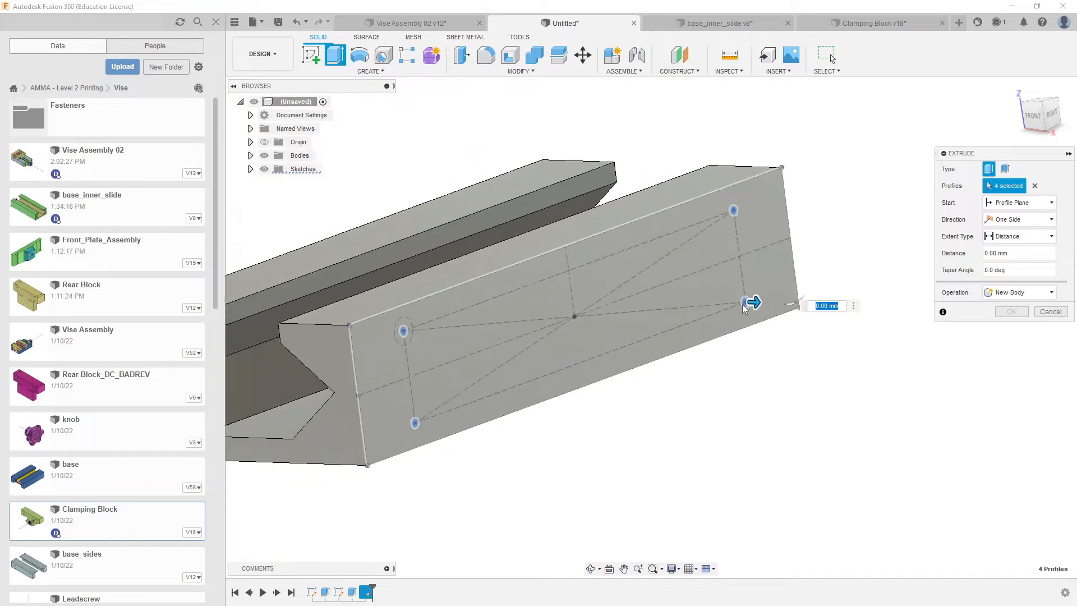
{"action": "middle_click_drag", "start_coordinate": [747, 328], "coordinate": [717, 338], "text": "shift"}
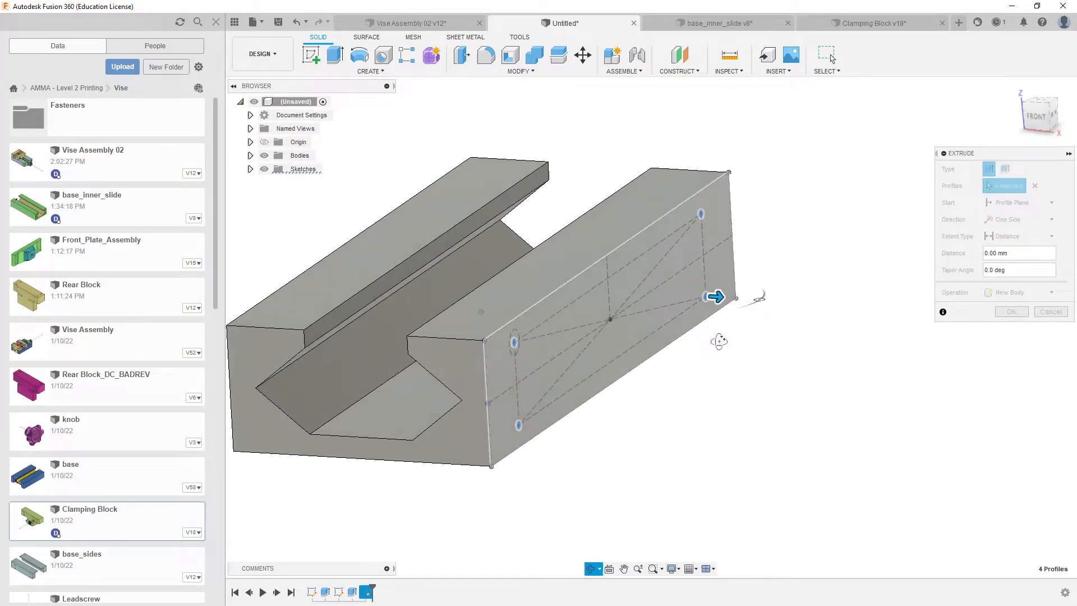
{"action": "left_click_drag", "start_coordinate": [715, 299], "coordinate": [675, 288]}
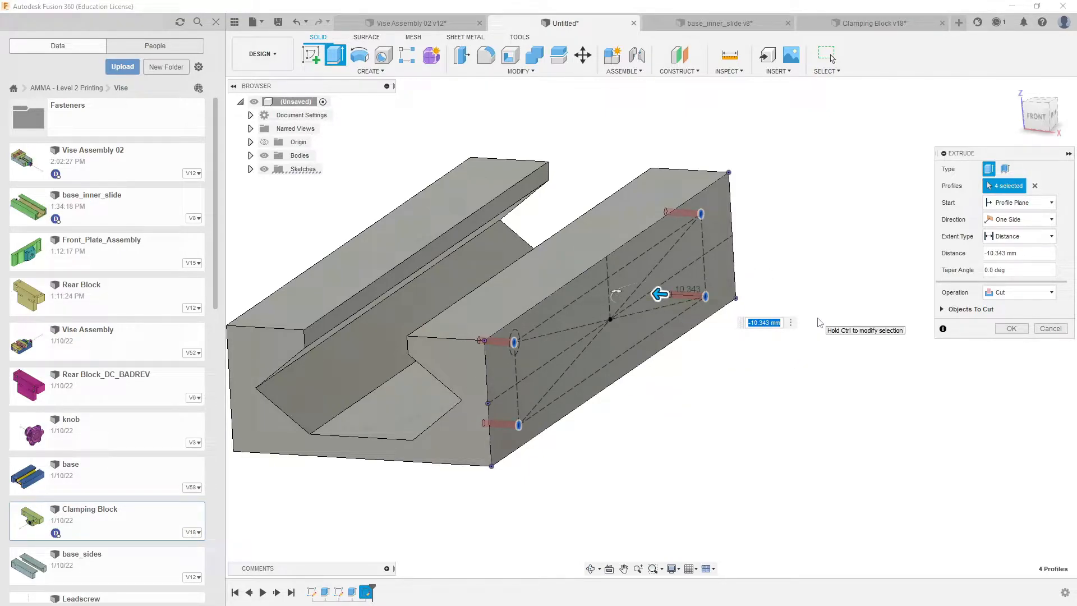
{"action": "middle_click_drag", "start_coordinate": [825, 297], "coordinate": [845, 281], "text": "shift"}
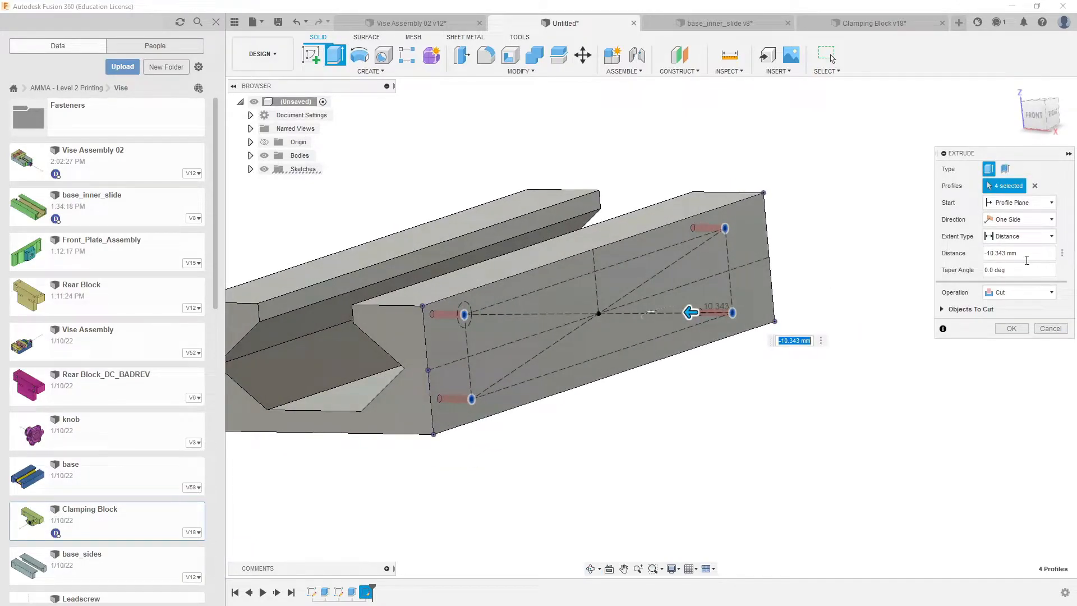
{"action": "middle_click_drag", "start_coordinate": [625, 341], "coordinate": [620, 315], "text": "shift"}
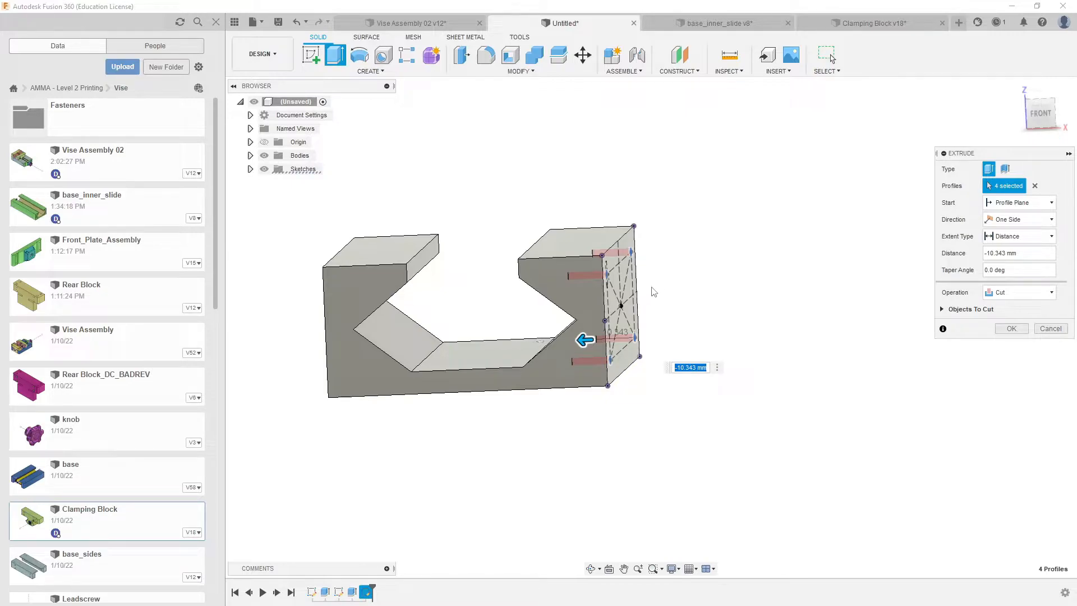
{"action": "mouse_move", "coordinate": [685, 290]}
{"action": "middle_mouse_down", "text": "shift"}
{"action": "mouse_move", "coordinate": [698, 269]}
{"action": "mouse_move", "coordinate": [683, 284]}
{"action": "middle_mouse_up", "text": "shift"}
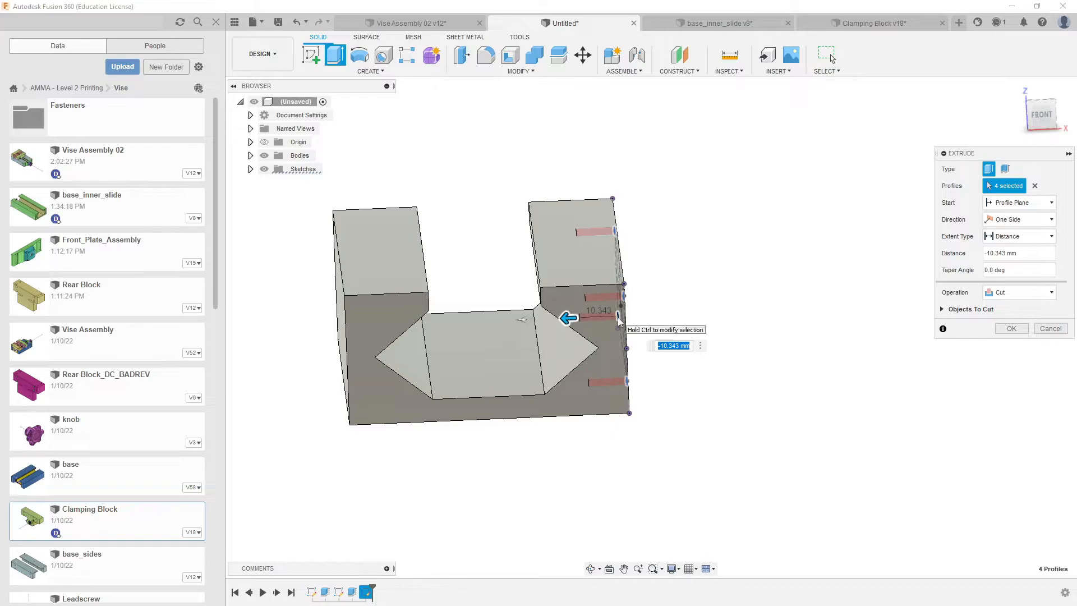
{"action": "middle_click_drag", "start_coordinate": [630, 315], "coordinate": [631, 310], "text": "shift"}
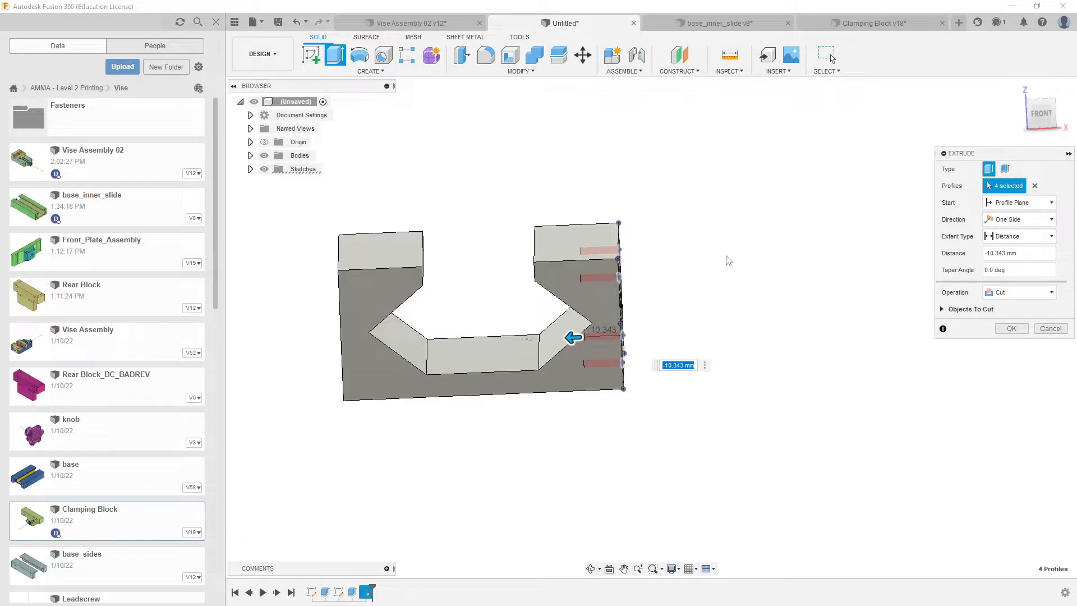
{"action": "left_click", "coordinate": [1026, 253]}
{"action": "type", "text": "-12"}
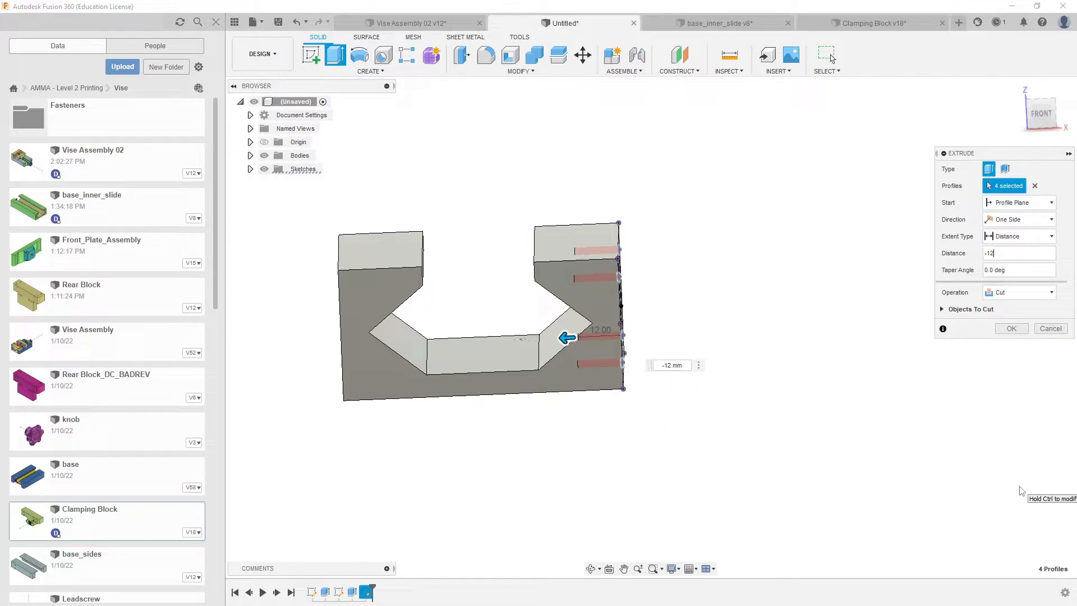
{"action": "key", "text": "Return"}
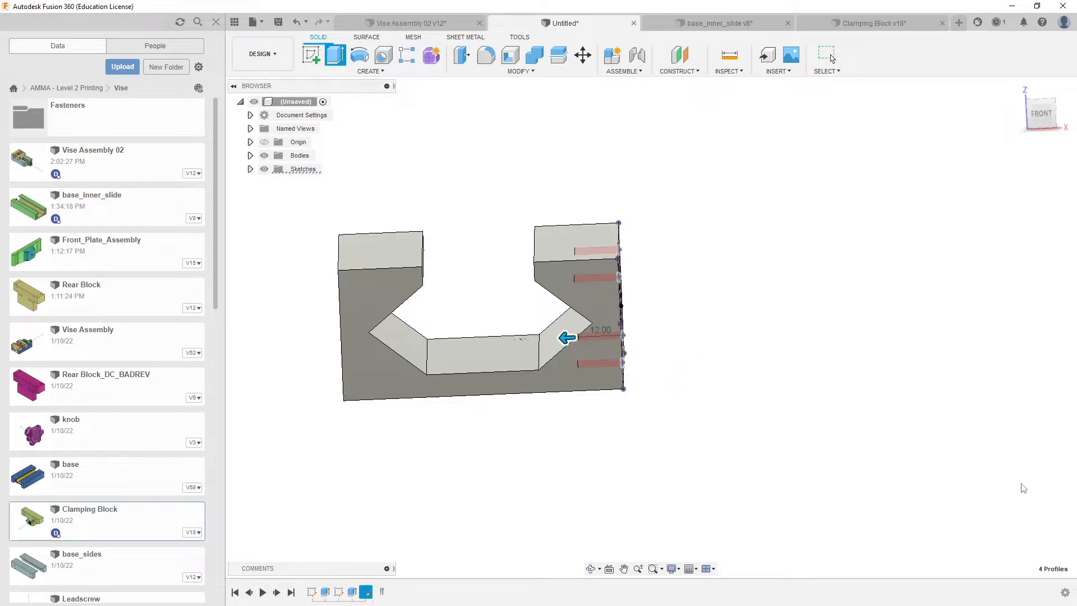
Step: Reopen the side-face sketch containing the screw-hole circles for editing
{"action": "mouse_move", "coordinate": [712, 363]}
{"action": "middle_mouse_down", "text": "shift"}
{"action": "mouse_move", "coordinate": [573, 350]}
{"action": "mouse_move", "coordinate": [557, 385]}
{"action": "mouse_move", "coordinate": [578, 394]}
{"action": "middle_mouse_up", "text": "shift"}
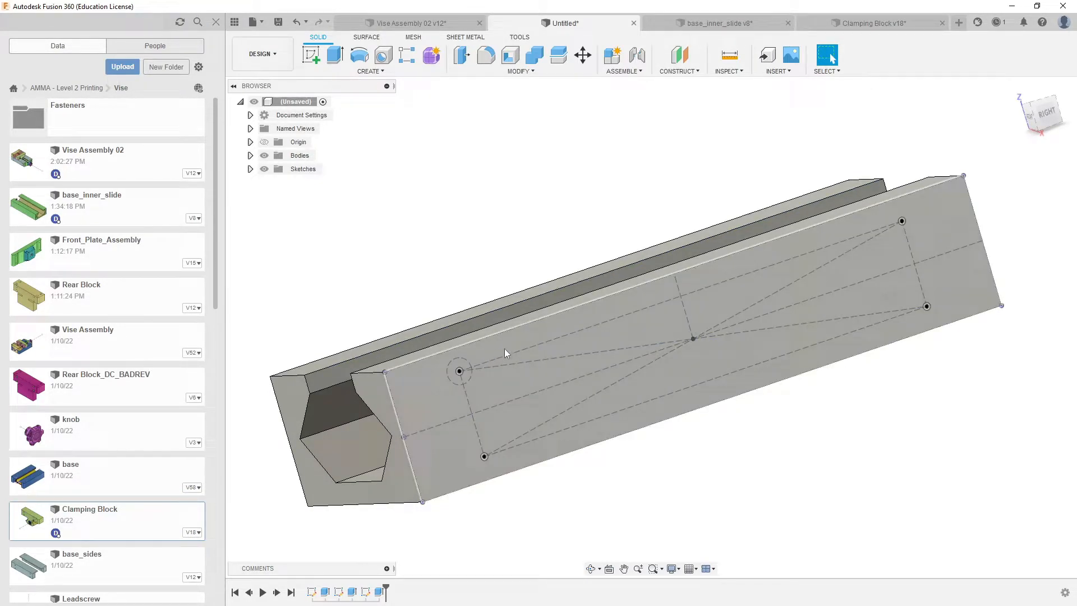
{"action": "mouse_move", "coordinate": [527, 370]}
{"action": "middle_mouse_down"}
{"action": "mouse_move", "coordinate": [554, 366]}
{"action": "mouse_move", "coordinate": [550, 355]}
{"action": "middle_mouse_up"}
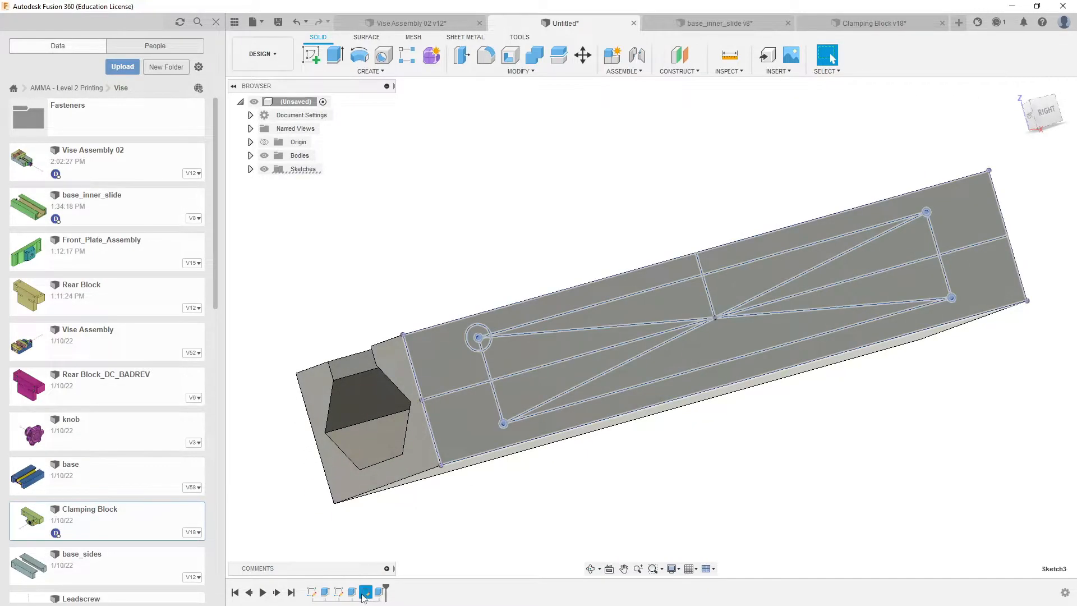
{"action": "double_click", "coordinate": [365, 592]}
{"action": "scroll", "coordinate": [533, 303], "scroll_direction": "up", "scroll_amount": 5}
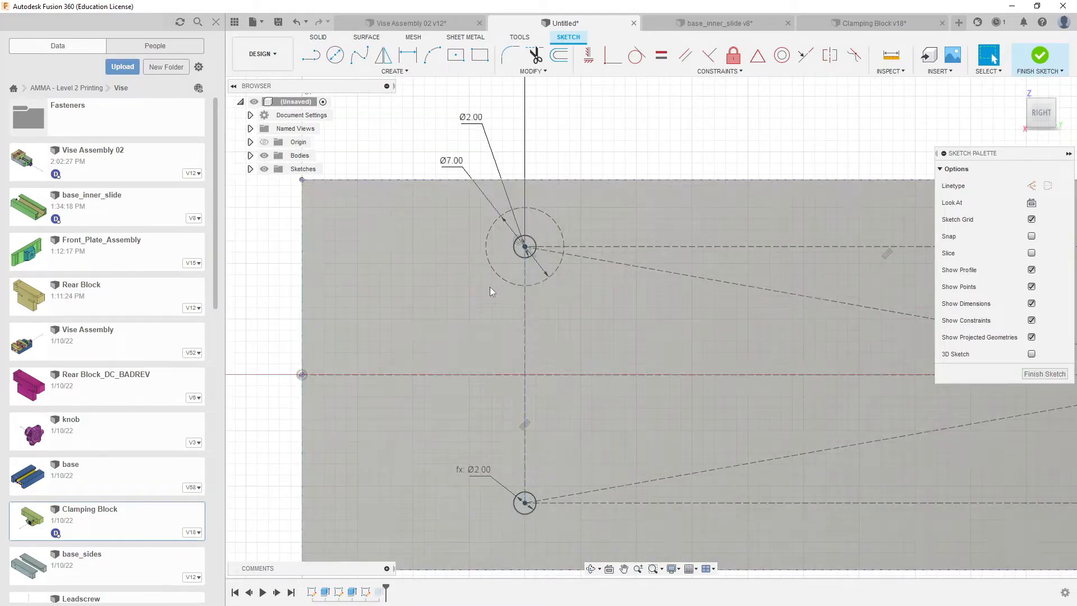
{"action": "left_click", "coordinate": [507, 282]}
{"action": "scroll", "coordinate": [448, 372], "scroll_direction": "down", "scroll_amount": 3}
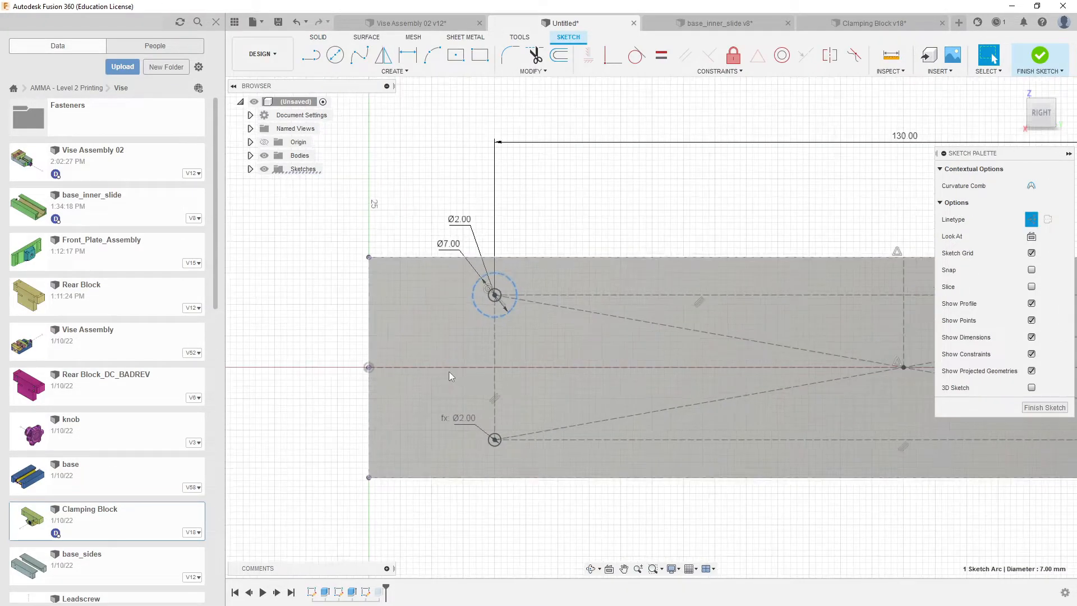
{"action": "left_click", "coordinate": [581, 199]}
{"action": "scroll", "coordinate": [582, 199], "scroll_direction": "up", "scroll_amount": 3}
{"action": "middle_click_drag", "start_coordinate": [546, 265], "coordinate": [552, 246]}
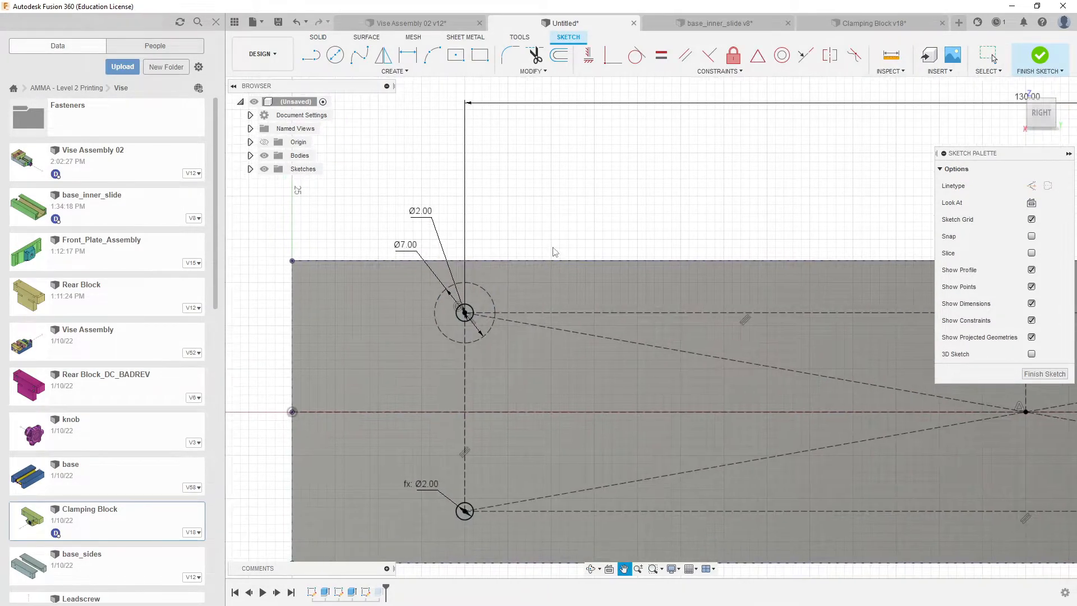
Step: Draw a 5 mm diameter circle concentric with the driving 2 mm hole and move its dimension clear of the others
{"action": "left_click", "coordinate": [335, 54]}
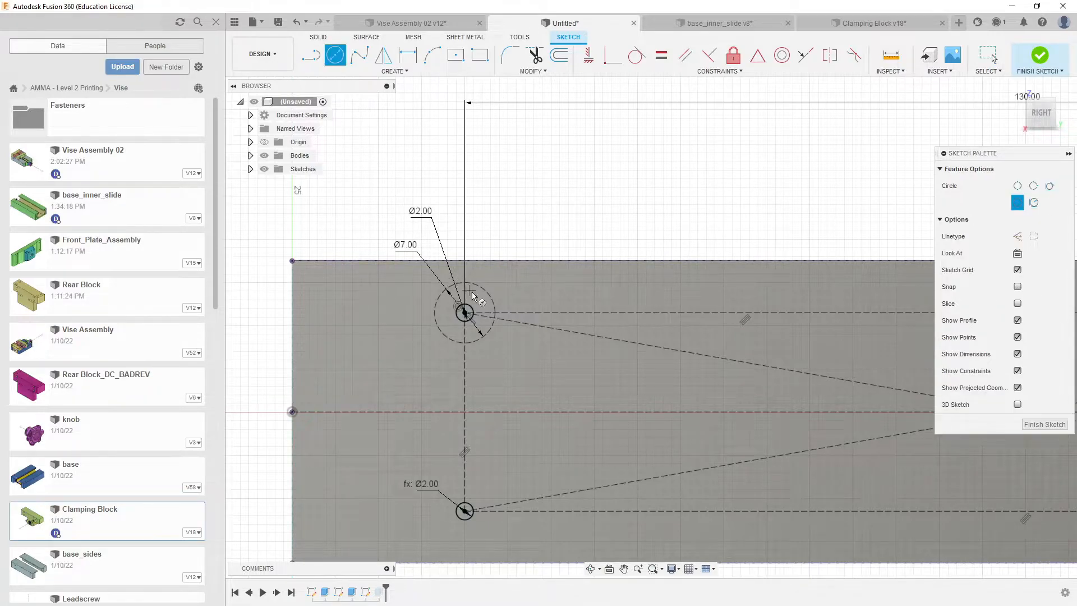
{"action": "left_click", "coordinate": [465, 313]}
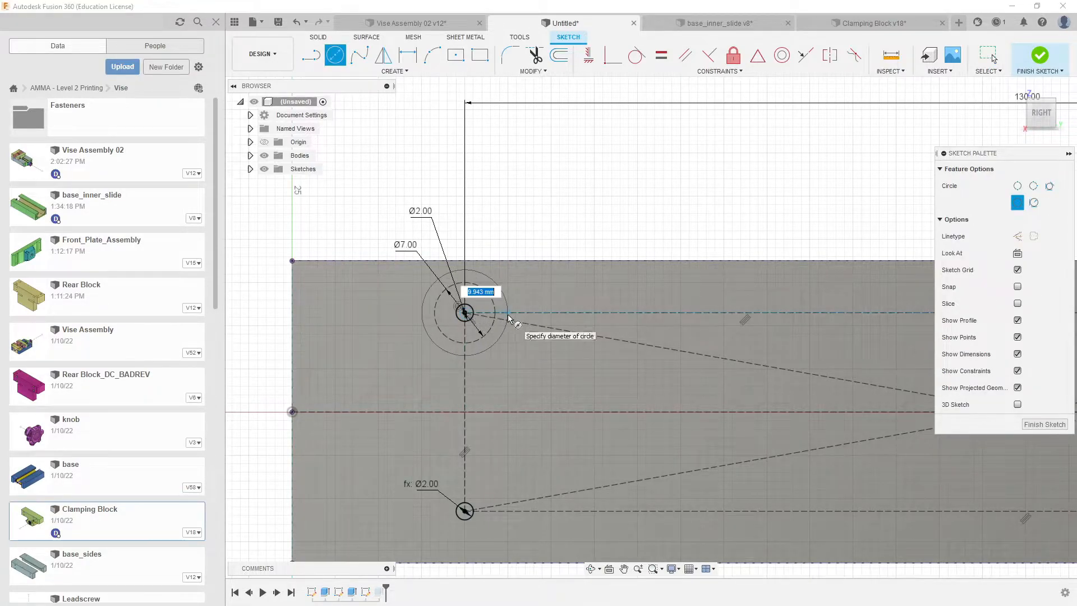
{"action": "left_click", "coordinate": [506, 297]}
{"action": "key", "text": "d"}
{"action": "left_click", "coordinate": [506, 299]}
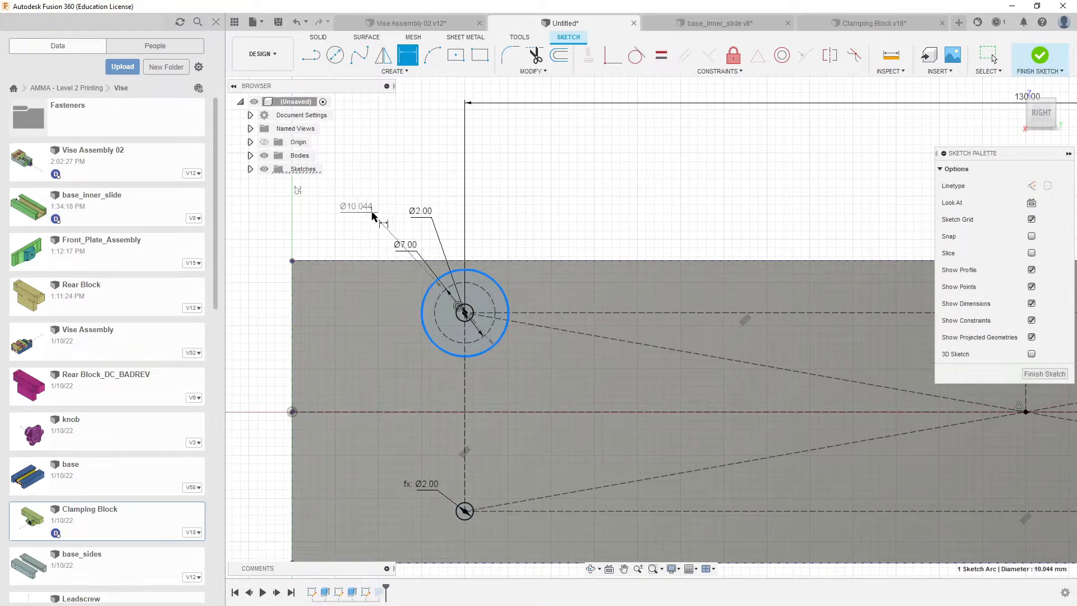
{"action": "left_click", "coordinate": [376, 221]}
{"action": "type", "text": "5"}
{"action": "key", "text": "Return"}
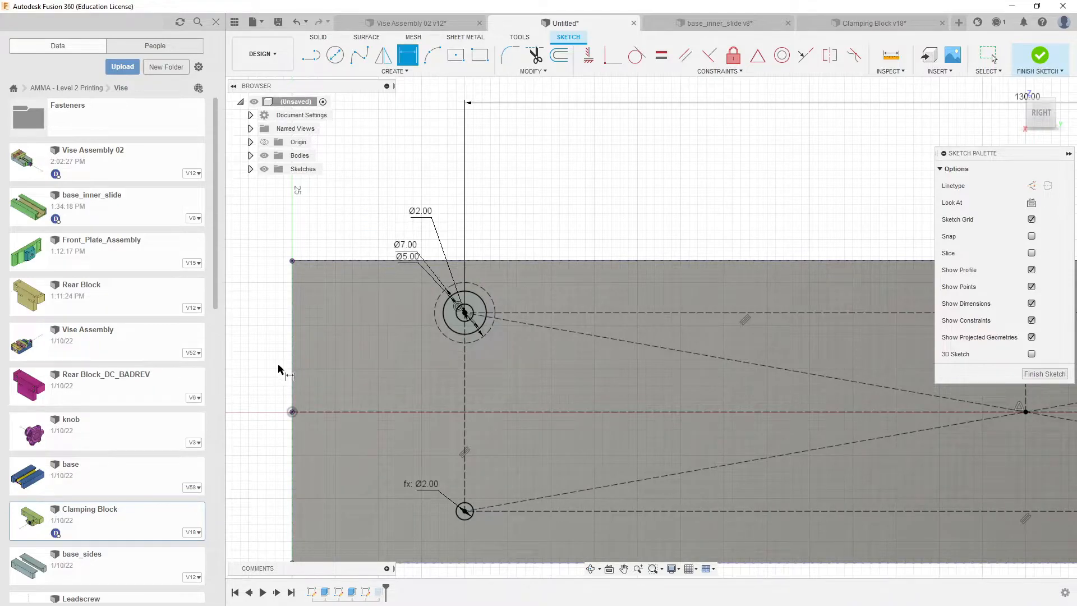
{"action": "mouse_move", "coordinate": [412, 268]}
{"action": "left_mouse_down"}
{"action": "mouse_move", "coordinate": [367, 222]}
{"action": "mouse_move", "coordinate": [487, 215]}
{"action": "mouse_move", "coordinate": [533, 226]}
{"action": "left_mouse_up"}
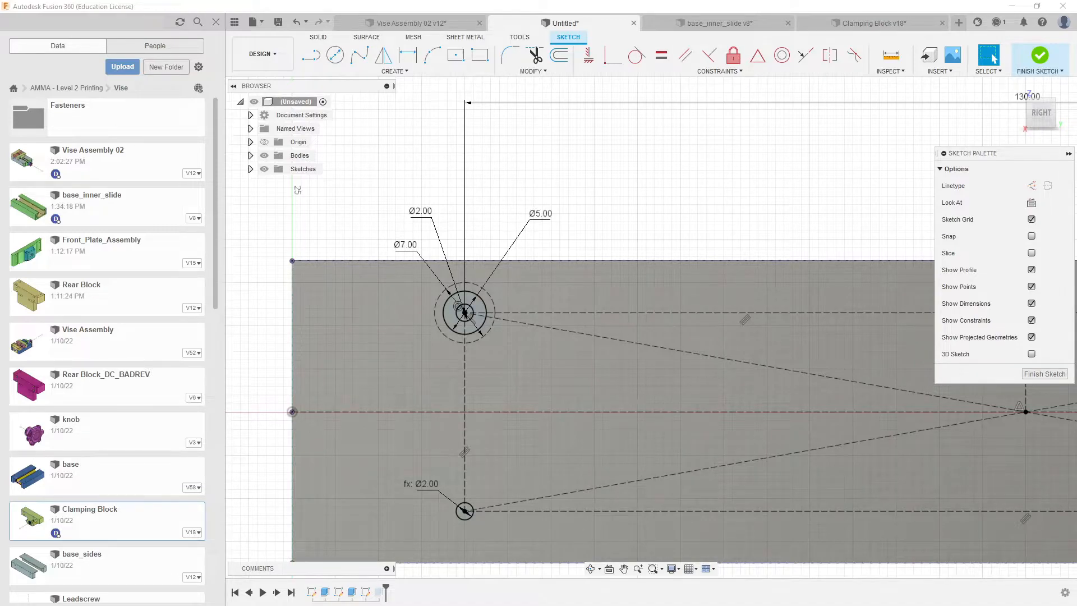
Step: Add concentric 5 mm circles linked to the first diameter around the other three holes and finish the sketch
{"action": "scroll", "coordinate": [357, 316], "scroll_direction": "down", "scroll_amount": 5}
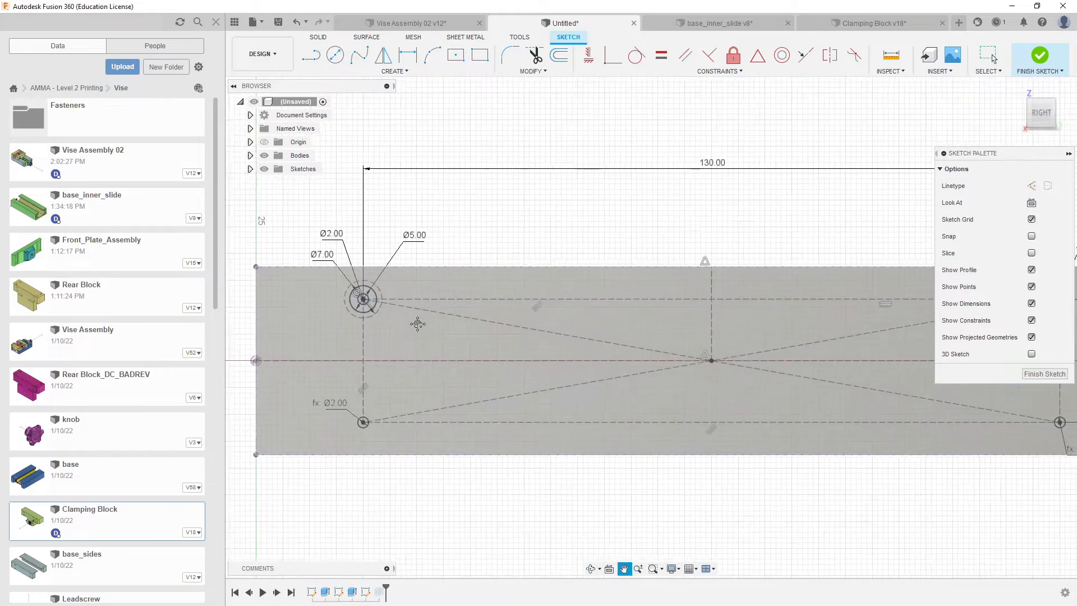
{"action": "scroll", "coordinate": [443, 342], "scroll_direction": "down", "scroll_amount": 3}
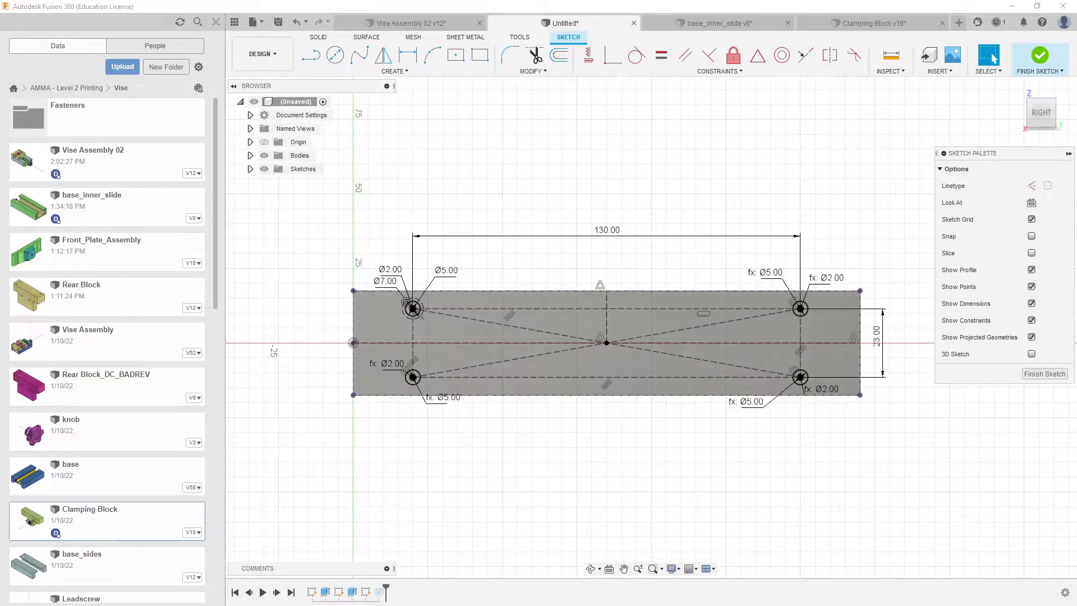
{"action": "middle_click_drag", "start_coordinate": [490, 422], "coordinate": [364, 368], "text": "shift"}
{"action": "left_click", "coordinate": [1039, 55]}
{"action": "middle_click_drag", "start_coordinate": [527, 257], "coordinate": [617, 255], "text": "shift"}
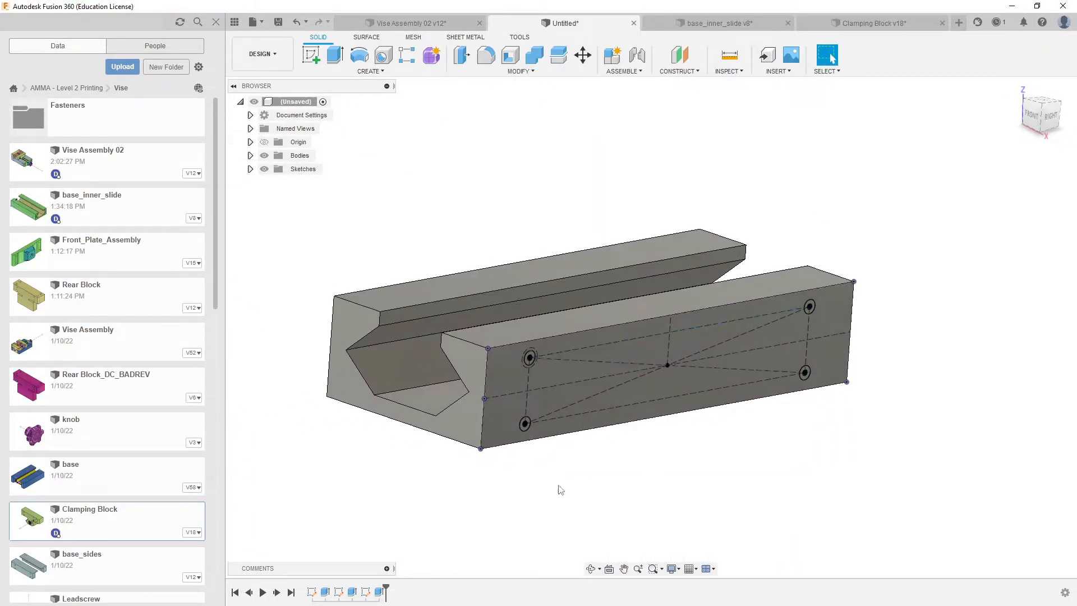
Step: Start an extrusion with the four rings between the 2 mm and 5 mm circles as profiles
{"action": "key", "text": "e"}
{"action": "scroll", "coordinate": [515, 361], "scroll_direction": "up", "scroll_amount": 5}
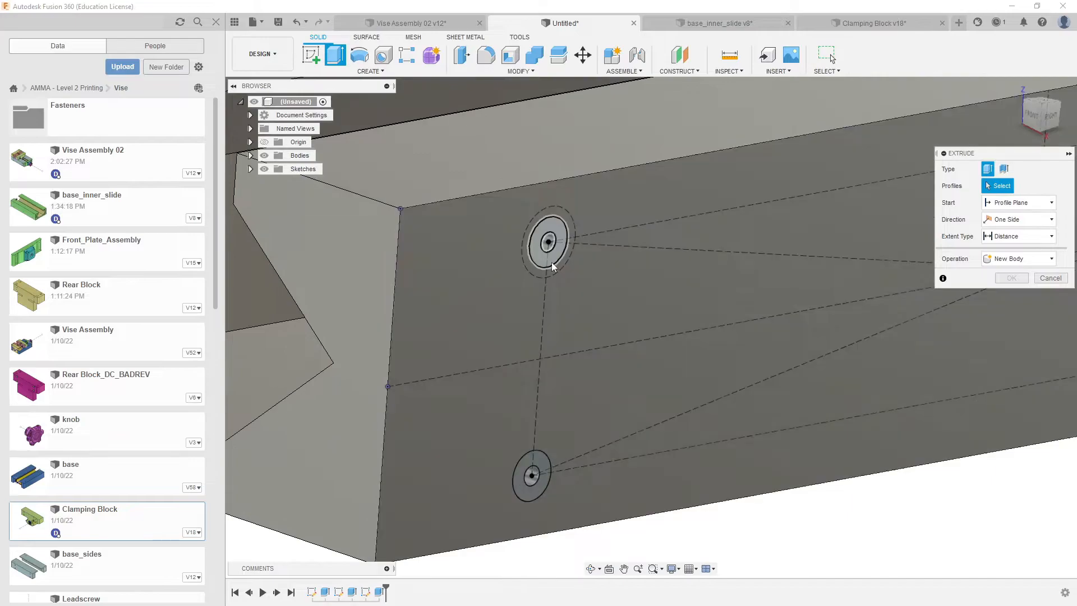
{"action": "left_click", "coordinate": [554, 261]}
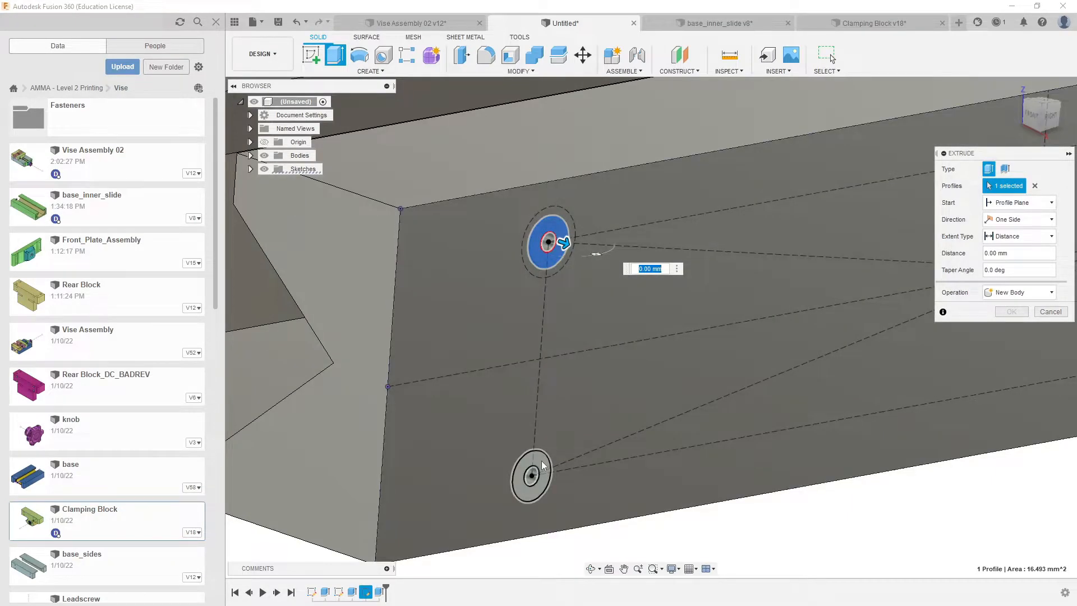
{"action": "left_click", "coordinate": [543, 461]}
{"action": "scroll", "coordinate": [424, 415], "scroll_direction": "down", "scroll_amount": 5}
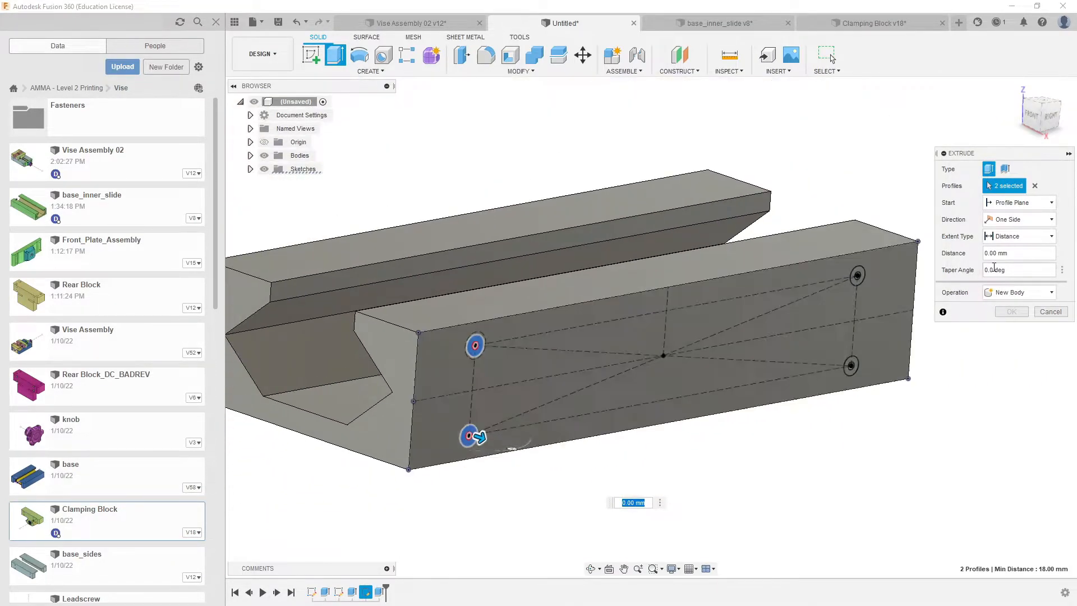
{"action": "scroll", "coordinate": [857, 277], "scroll_direction": "up", "scroll_amount": 2}
{"action": "scroll", "coordinate": [857, 284], "scroll_direction": "up", "scroll_amount": 1}
{"action": "left_click", "coordinate": [860, 275]}
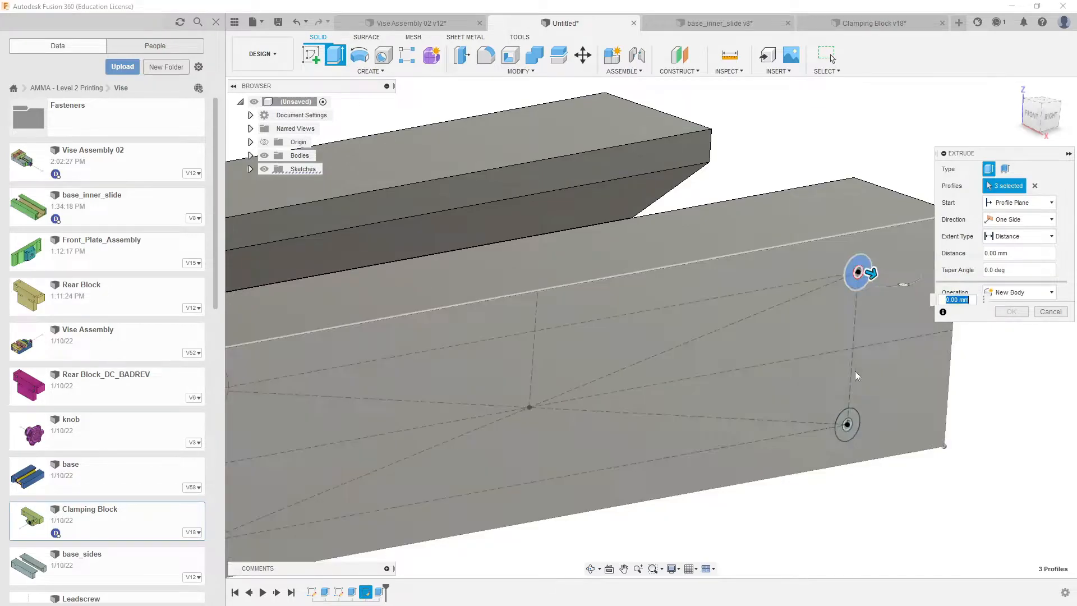
{"action": "left_click", "coordinate": [848, 424]}
Step: Cut the four ring profiles into the side face with an extrusion distance of -6 mm
{"action": "left_click_drag", "start_coordinate": [859, 425], "coordinate": [808, 410]}
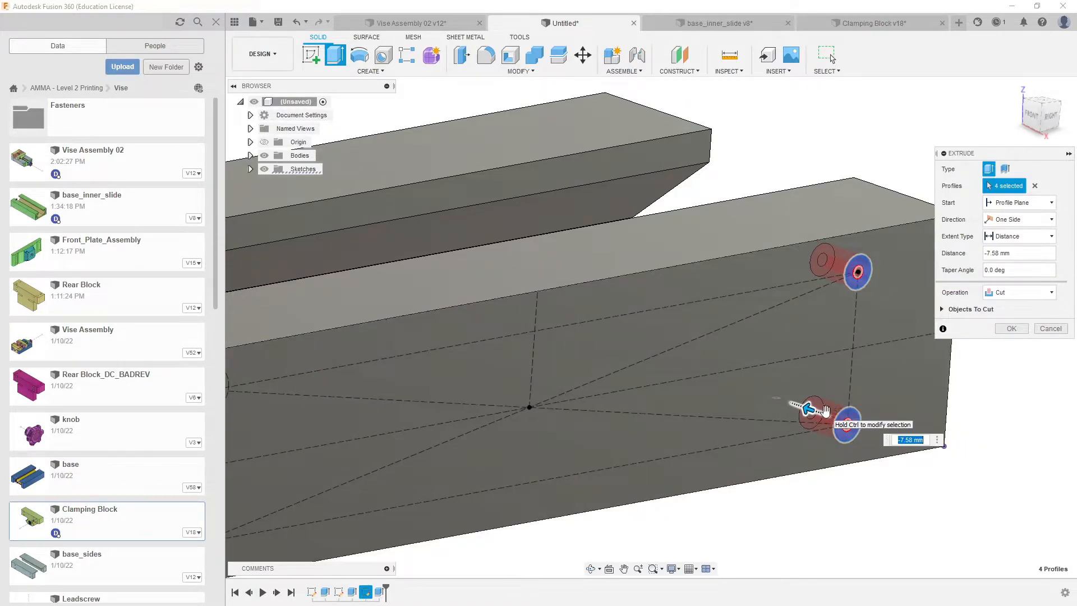
{"action": "left_click", "coordinate": [1022, 254]}
{"action": "type", "text": "-"}
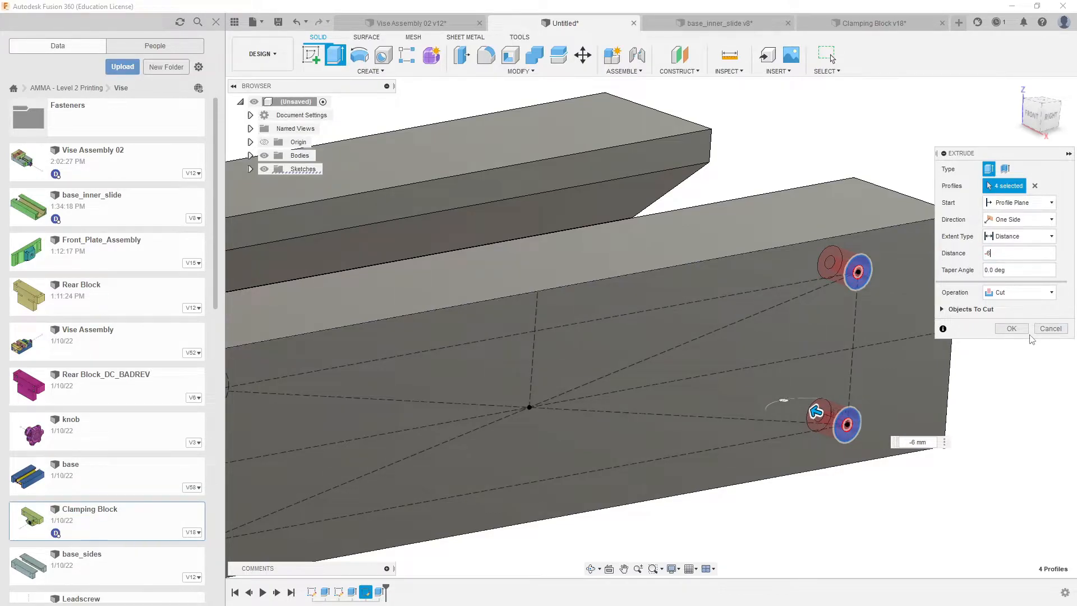
{"action": "type", "text": "6"}
{"action": "left_click", "coordinate": [1013, 329]}
{"action": "scroll", "coordinate": [840, 311], "scroll_direction": "down", "scroll_amount": 5}
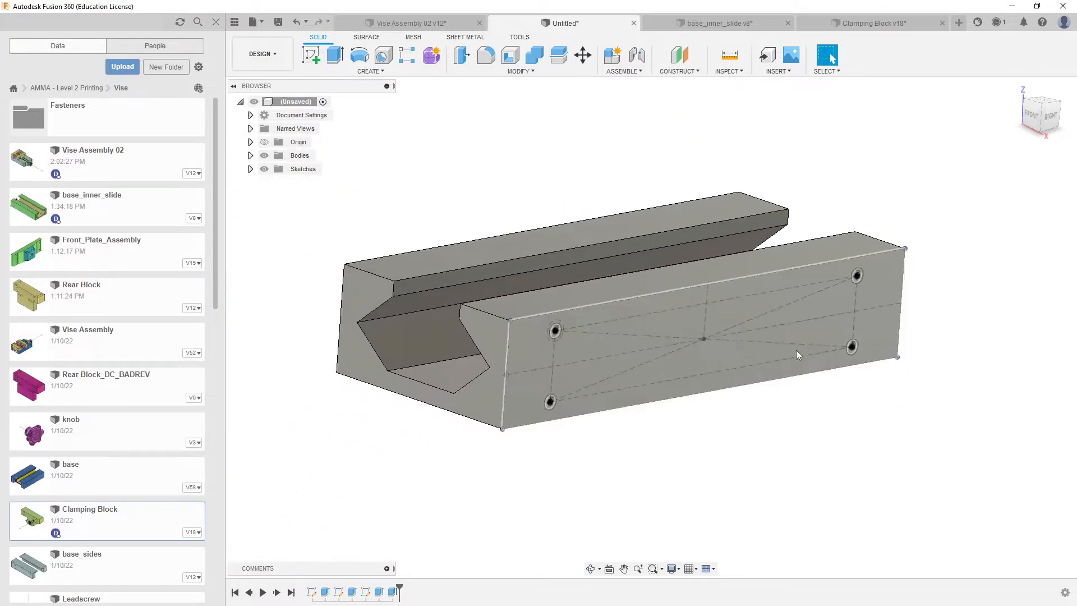
Step: Hide the screw-hole sketch, Sketch3, on the side face
{"action": "middle_click_drag", "start_coordinate": [816, 337], "coordinate": [736, 351], "text": "shift"}
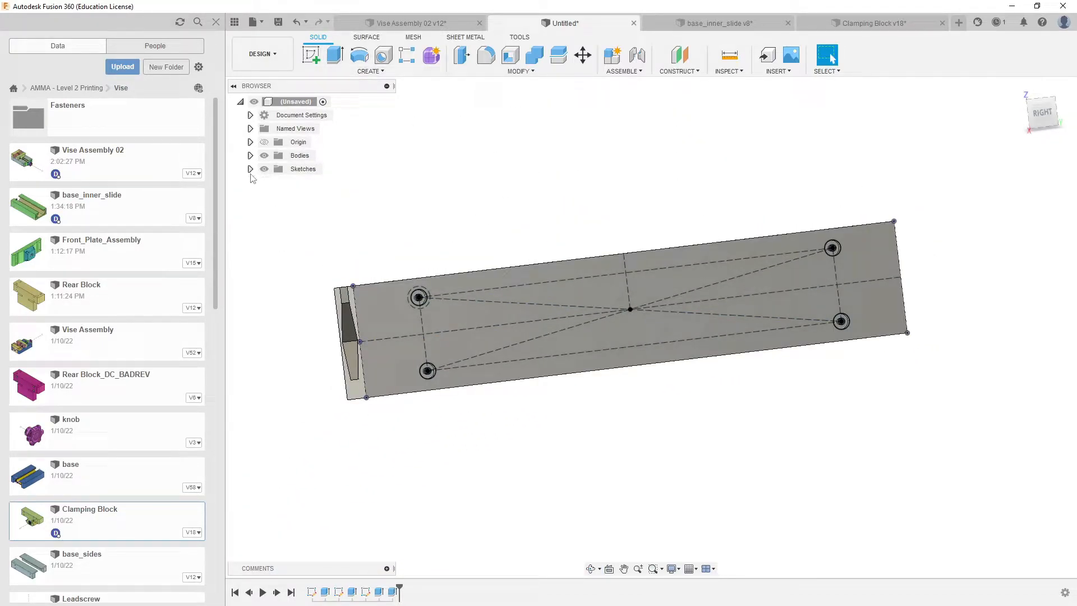
{"action": "left_click", "coordinate": [250, 168]}
{"action": "left_click", "coordinate": [274, 209]}
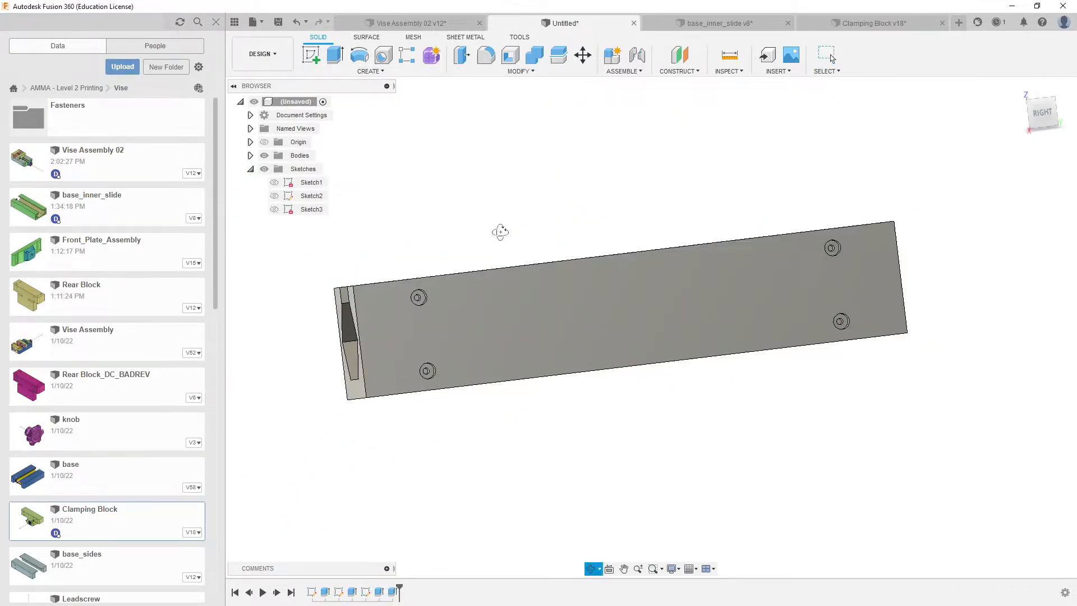
Step: Start an equal-distance chamfer of about 0.746 mm on the outer rim of one counterbored hole in the side face
{"action": "middle_click_drag", "start_coordinate": [498, 236], "coordinate": [493, 241], "text": "shift"}
{"action": "scroll", "coordinate": [415, 247], "scroll_direction": "up", "scroll_amount": 5}
{"action": "scroll", "coordinate": [448, 334], "scroll_direction": "down", "scroll_amount": 2}
{"action": "middle_click_drag", "start_coordinate": [479, 405], "coordinate": [554, 339], "text": "shift"}
{"action": "scroll", "coordinate": [418, 322], "scroll_direction": "down", "scroll_amount": 3}
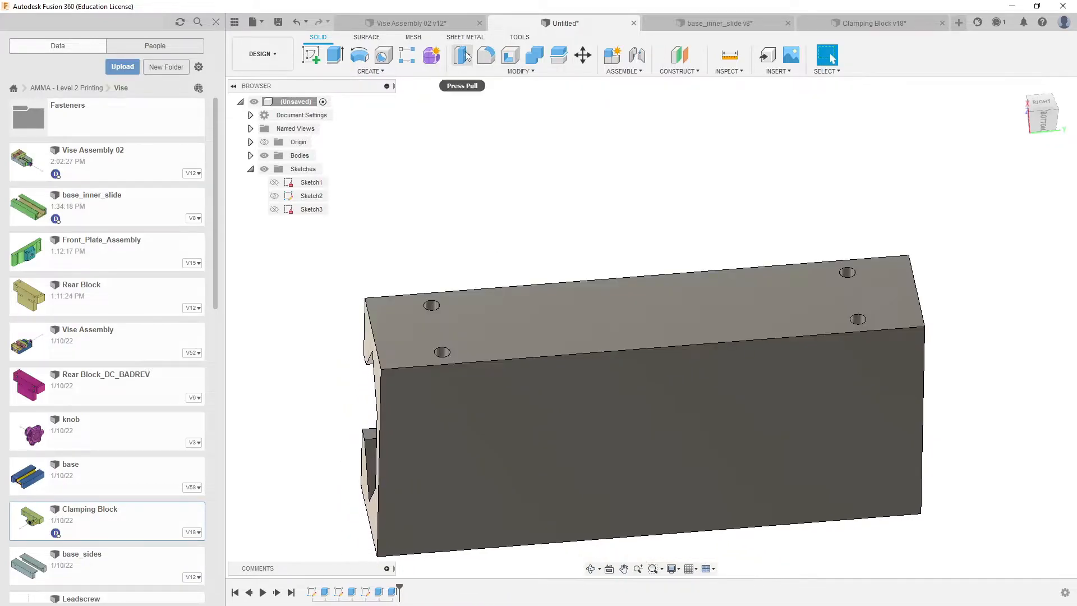
{"action": "left_click", "coordinate": [521, 71]}
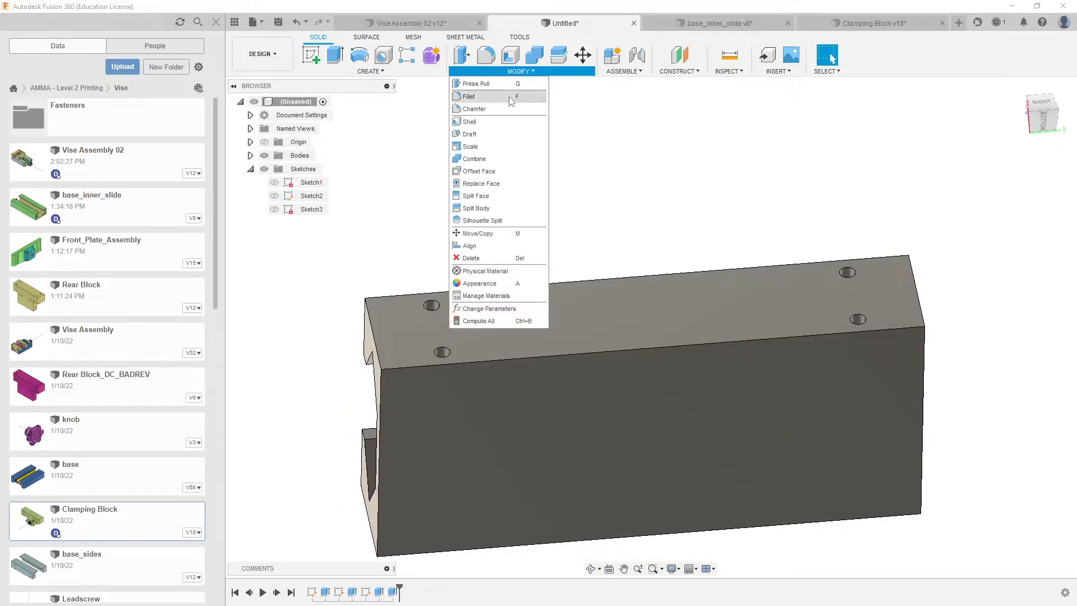
{"action": "left_click", "coordinate": [484, 110]}
{"action": "scroll", "coordinate": [440, 324], "scroll_direction": "up", "scroll_amount": 6}
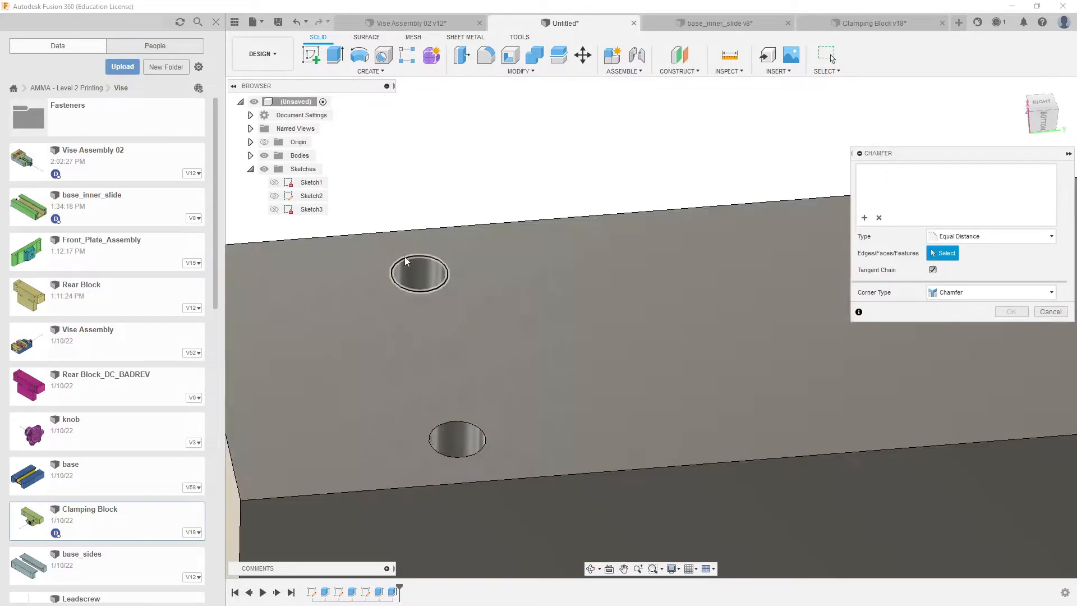
{"action": "left_click", "coordinate": [407, 259]}
{"action": "left_click_drag", "start_coordinate": [405, 261], "coordinate": [442, 291]}
{"action": "left_click", "coordinate": [998, 236]}
{"action": "left_click", "coordinate": [952, 237]}
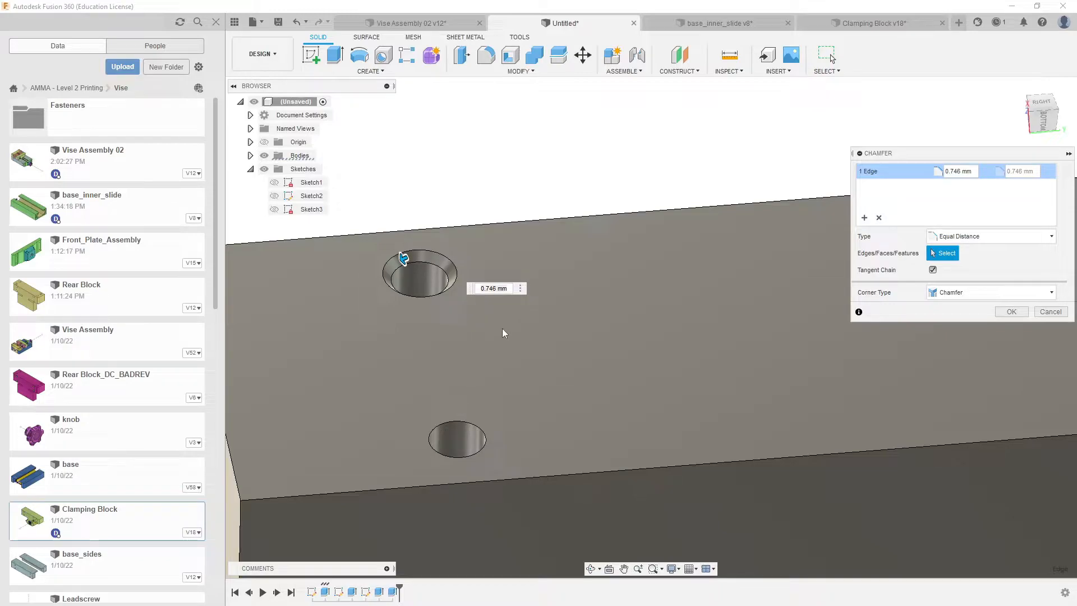
Step: Add the outer rims of the other three counterbored holes to the chamfer selection
{"action": "middle_click_drag", "start_coordinate": [504, 333], "coordinate": [500, 245]}
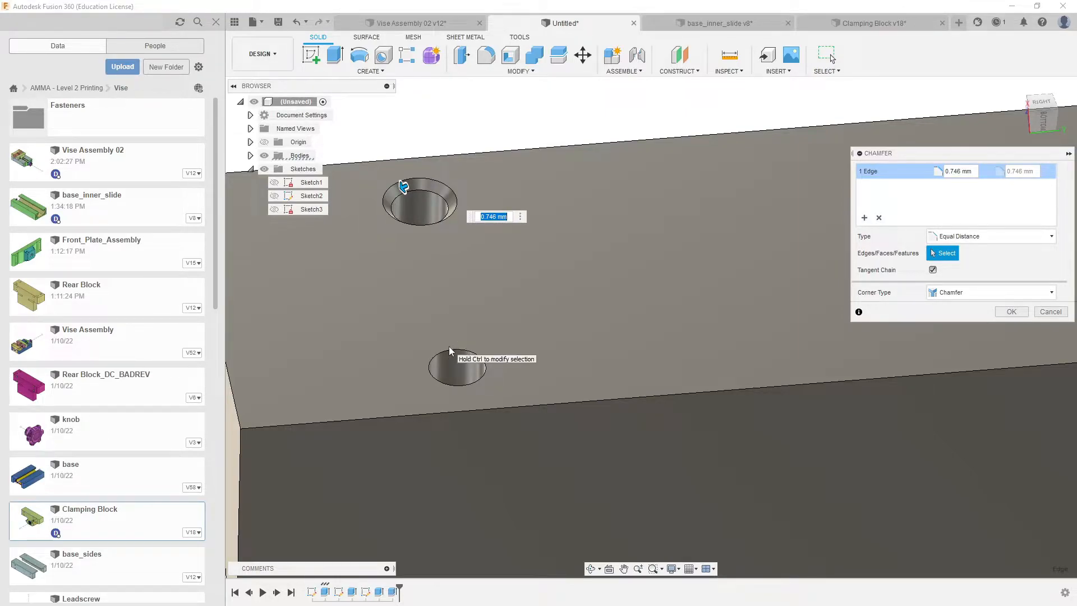
{"action": "left_click", "coordinate": [446, 362]}
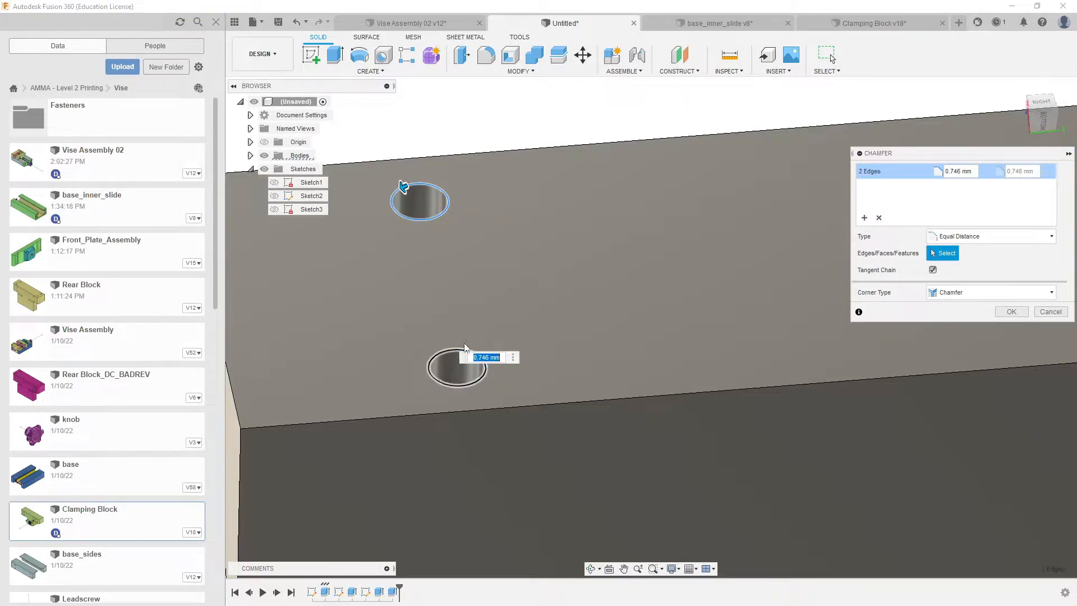
{"action": "middle_click_drag", "start_coordinate": [379, 349], "coordinate": [349, 335], "text": "shift"}
{"action": "scroll", "coordinate": [367, 336], "scroll_direction": "down", "scroll_amount": 4}
{"action": "scroll", "coordinate": [792, 282], "scroll_direction": "up", "scroll_amount": 4}
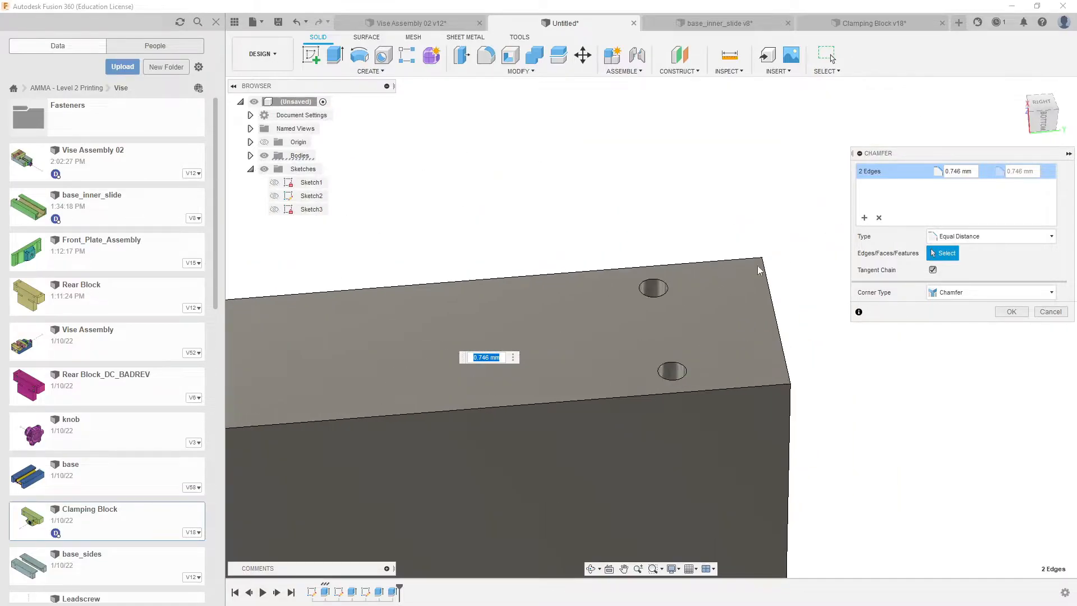
{"action": "scroll", "coordinate": [628, 289], "scroll_direction": "up", "scroll_amount": 3}
{"action": "left_click", "coordinate": [721, 286]}
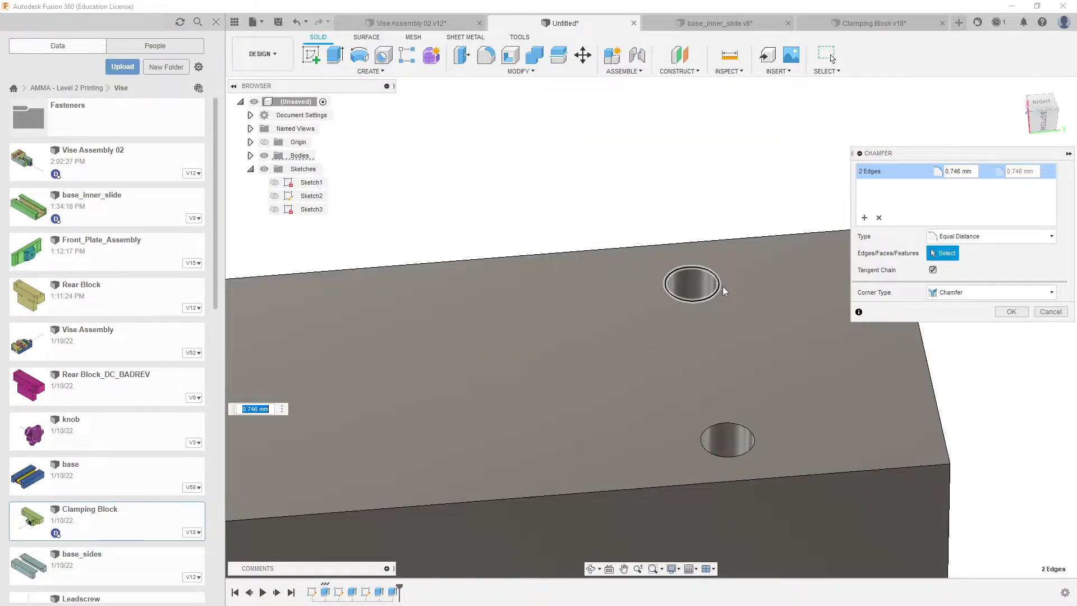
{"action": "left_click", "coordinate": [753, 440]}
{"action": "middle_click_drag", "start_coordinate": [752, 440], "coordinate": [631, 364], "text": "shift"}
{"action": "scroll", "coordinate": [623, 336], "scroll_direction": "down", "scroll_amount": 3}
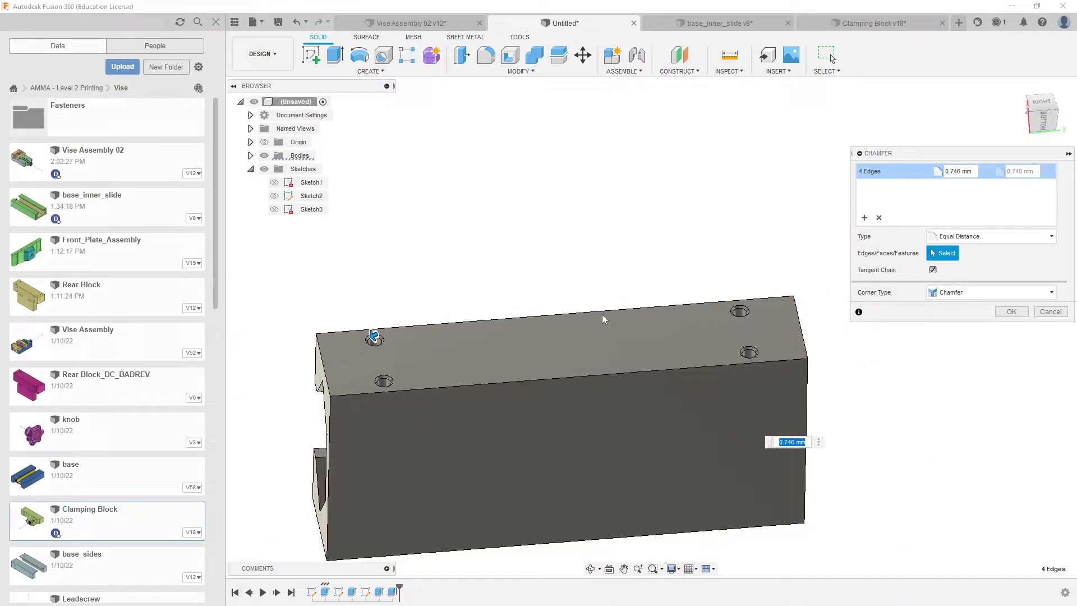
Step: Set the chamfer distance for the four hole rims to 1 mm and finish the chamfer
{"action": "left_click", "coordinate": [979, 173]}
{"action": "middle_click_drag", "start_coordinate": [575, 241], "coordinate": [589, 266], "text": "shift"}
{"action": "scroll", "coordinate": [404, 366], "scroll_direction": "up", "scroll_amount": 6}
{"action": "middle_click_drag", "start_coordinate": [359, 416], "coordinate": [431, 349]}
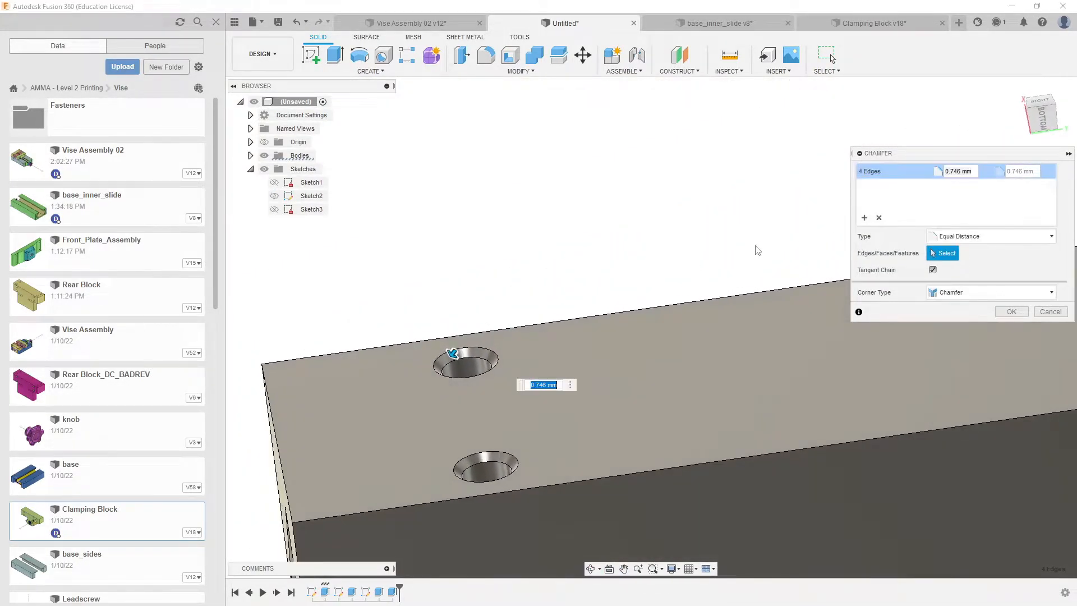
{"action": "left_click", "coordinate": [967, 171]}
{"action": "left_click_drag", "start_coordinate": [974, 173], "coordinate": [917, 174]}
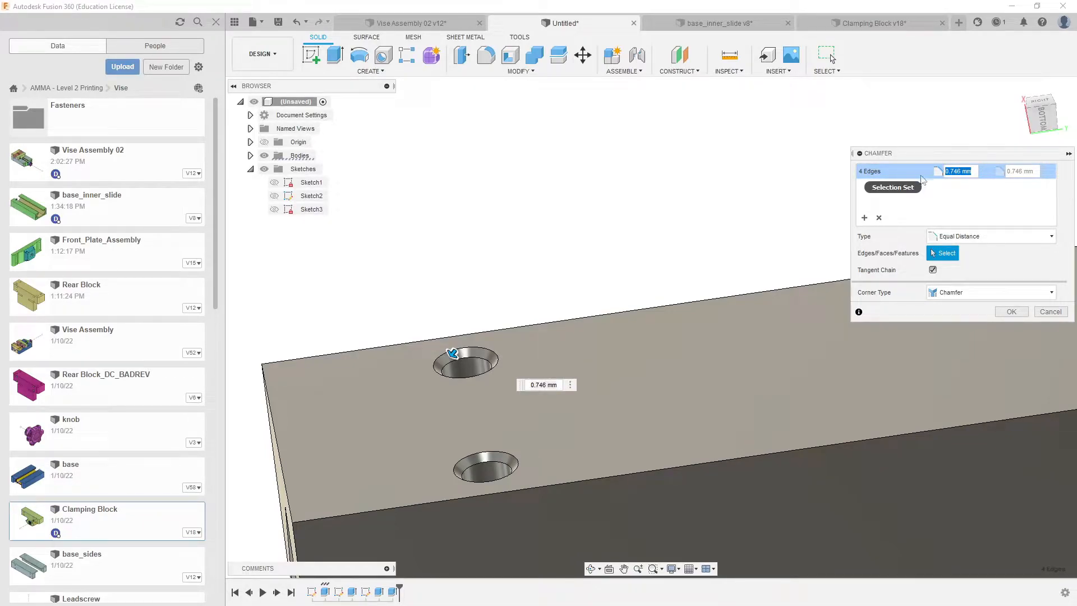
{"action": "type", "text": "1"}
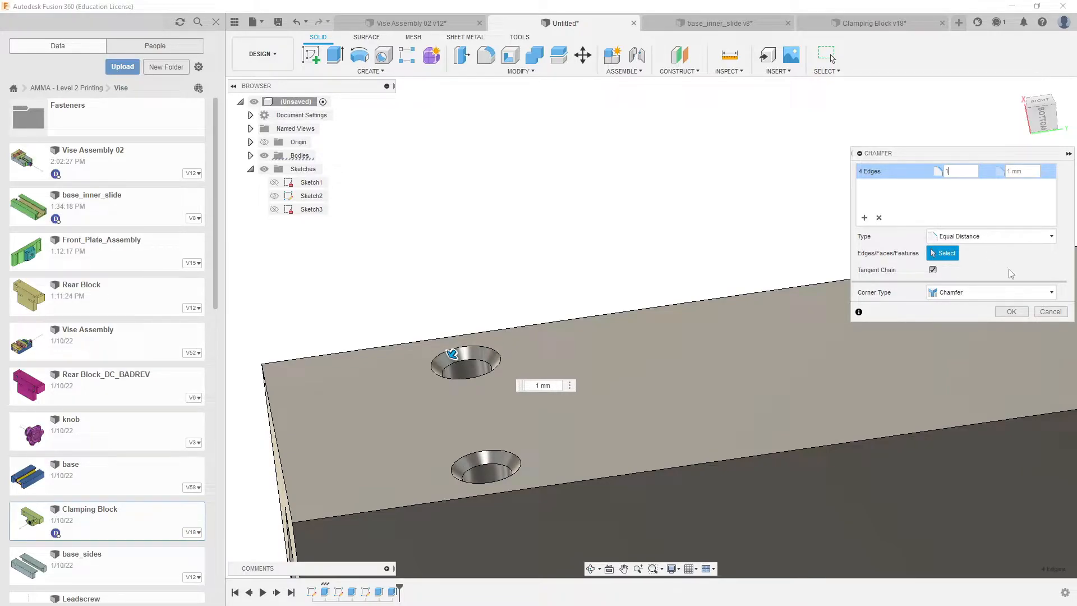
{"action": "left_click", "coordinate": [1012, 313]}
Step: Examine the chamfered counterbores and screw holes closely, and check the whole slide base from several angles
{"action": "middle_click_drag", "start_coordinate": [675, 277], "coordinate": [720, 313], "text": "shift"}
{"action": "scroll", "coordinate": [617, 336], "scroll_direction": "up", "scroll_amount": 5}
{"action": "left_click", "coordinate": [631, 332]}
{"action": "left_click_drag", "start_coordinate": [694, 292], "coordinate": [778, 314]}
{"action": "middle_click_drag", "start_coordinate": [778, 314], "coordinate": [760, 308], "text": "shift"}
{"action": "mouse_move", "coordinate": [645, 332]}
{"action": "middle_mouse_down", "text": "shift"}
{"action": "mouse_move", "coordinate": [659, 342]}
{"action": "mouse_move", "coordinate": [648, 333]}
{"action": "middle_mouse_up", "text": "shift"}
{"action": "scroll", "coordinate": [579, 358], "scroll_direction": "down", "scroll_amount": 2}
{"action": "mouse_move", "coordinate": [579, 357]}
{"action": "middle_mouse_down", "text": "shift"}
{"action": "mouse_move", "coordinate": [623, 380]}
{"action": "mouse_move", "coordinate": [614, 352]}
{"action": "middle_mouse_up", "text": "shift"}
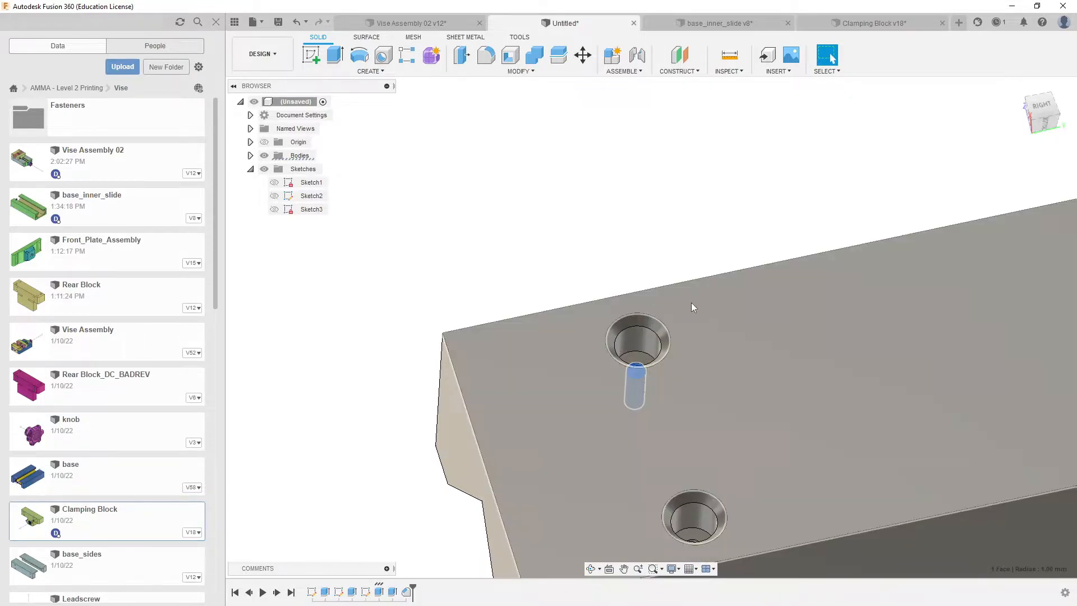
{"action": "middle_click_drag", "start_coordinate": [550, 365], "coordinate": [700, 335], "text": "shift"}
{"action": "scroll", "coordinate": [628, 381], "scroll_direction": "up", "scroll_amount": 5}
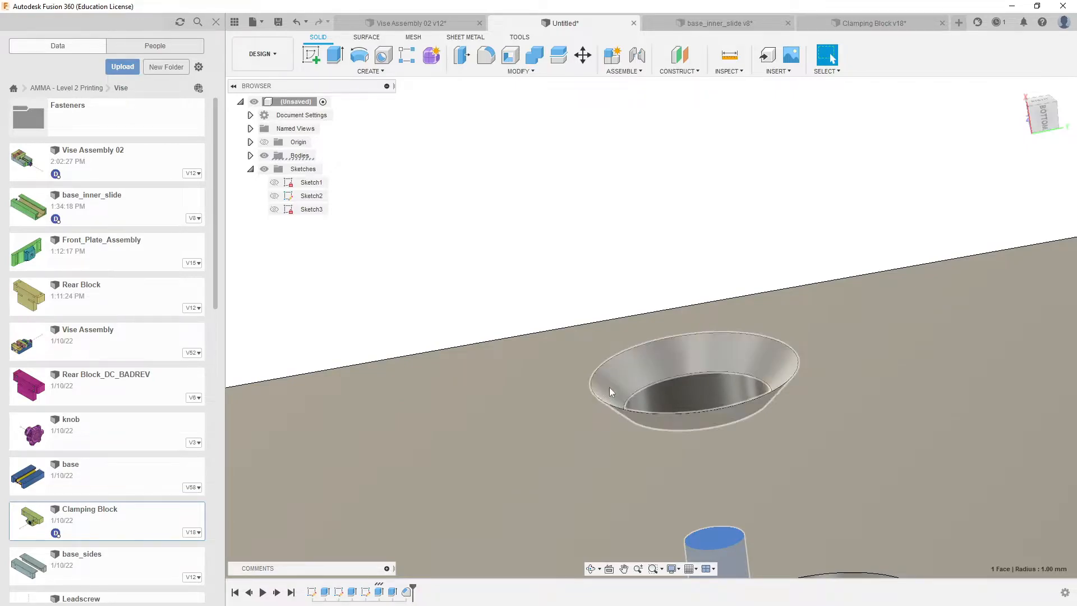
{"action": "middle_click_drag", "start_coordinate": [681, 349], "coordinate": [694, 378], "text": "shift"}
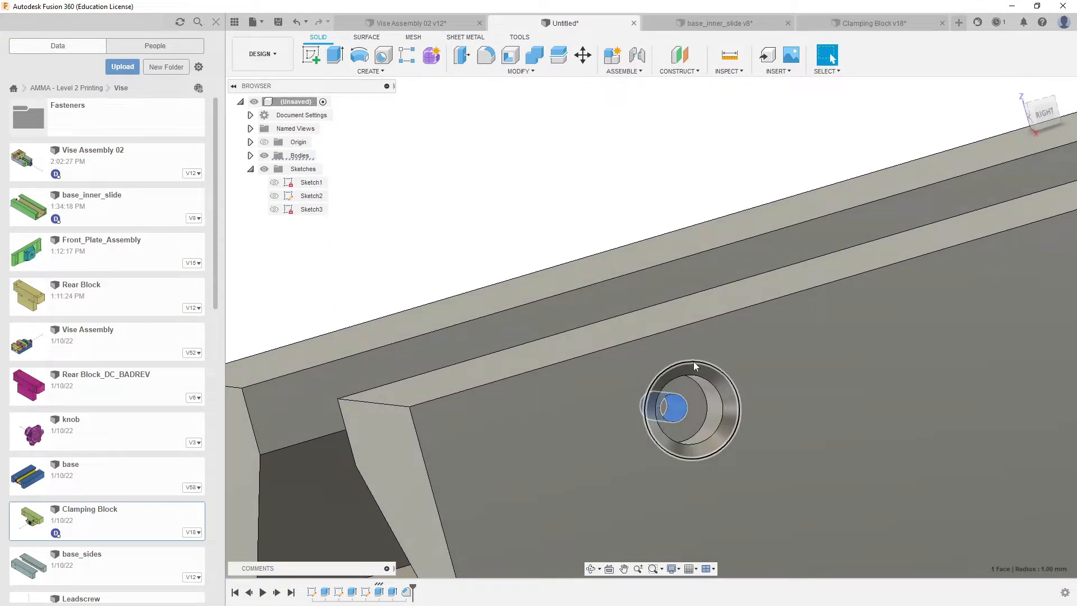
{"action": "scroll", "coordinate": [658, 331], "scroll_direction": "down", "scroll_amount": 3}
{"action": "middle_click_drag", "start_coordinate": [635, 328], "coordinate": [603, 319]}
{"action": "middle_click_drag", "start_coordinate": [644, 350], "coordinate": [716, 298], "text": "shift"}
{"action": "scroll", "coordinate": [717, 297], "scroll_direction": "down", "scroll_amount": 1}
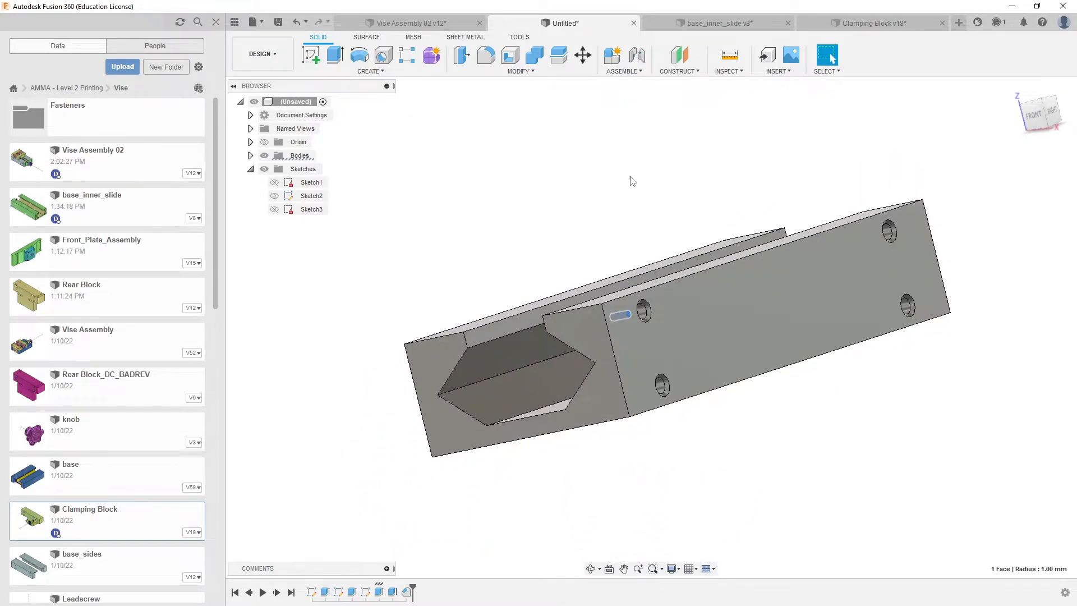
{"action": "middle_click_drag", "start_coordinate": [711, 241], "coordinate": [748, 283], "text": "shift"}
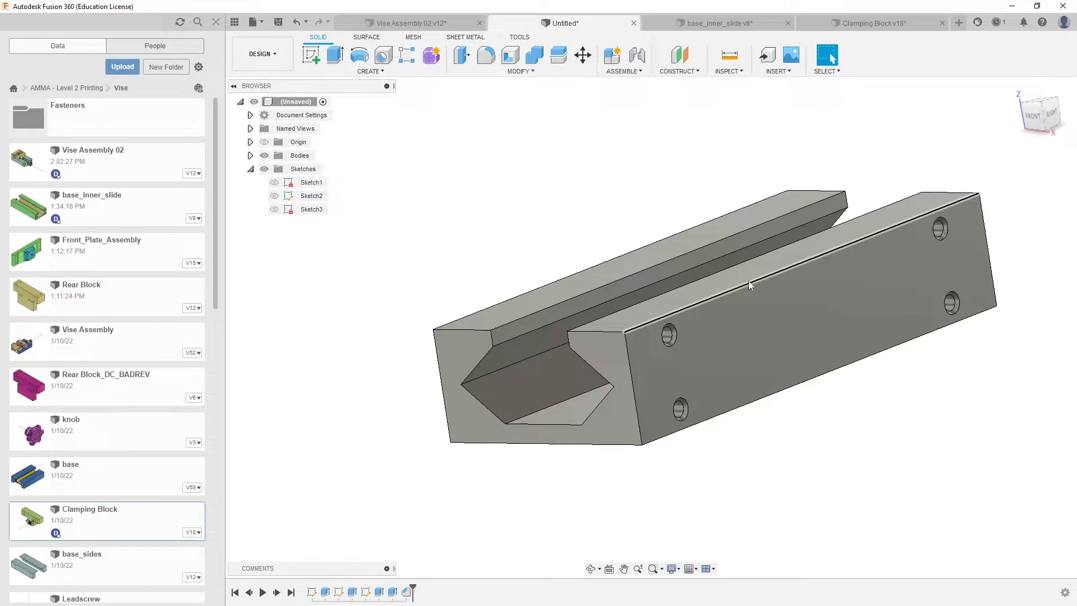
{"action": "middle_click_drag", "start_coordinate": [748, 280], "coordinate": [532, 408], "text": "shift"}
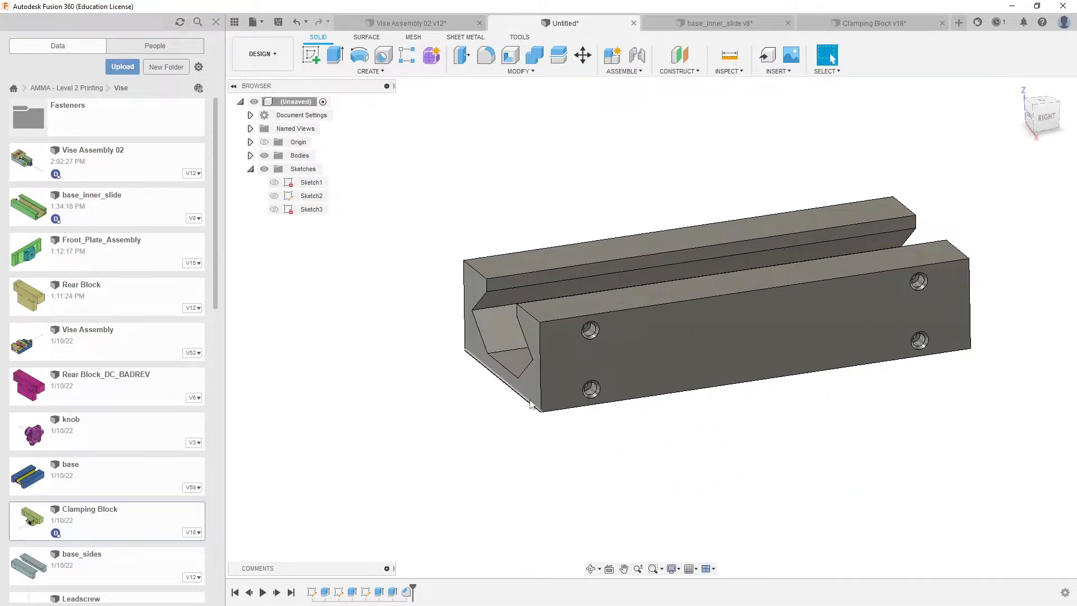
Step: Start a Mirror operation for features and place its dialog clear of the model
{"action": "left_click", "coordinate": [371, 72]}
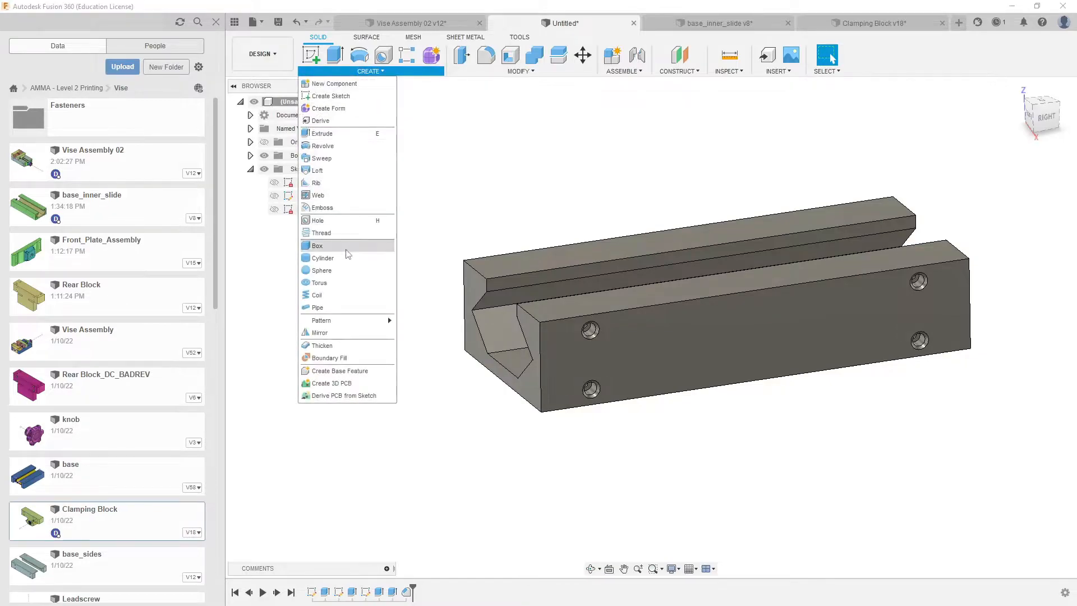
{"action": "left_click", "coordinate": [320, 333]}
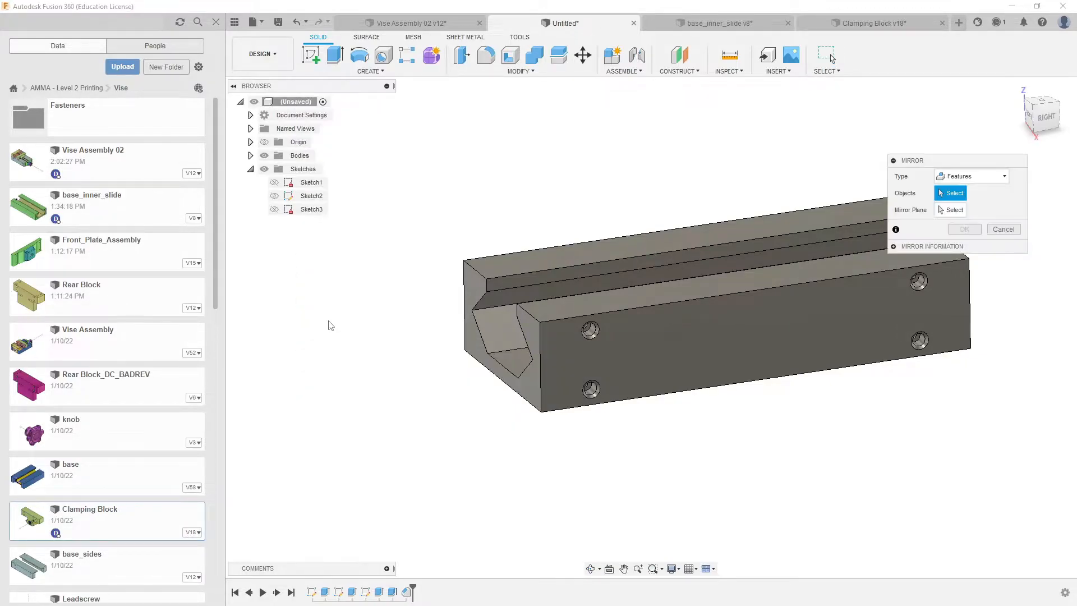
{"action": "left_click_drag", "start_coordinate": [979, 162], "coordinate": [945, 108]}
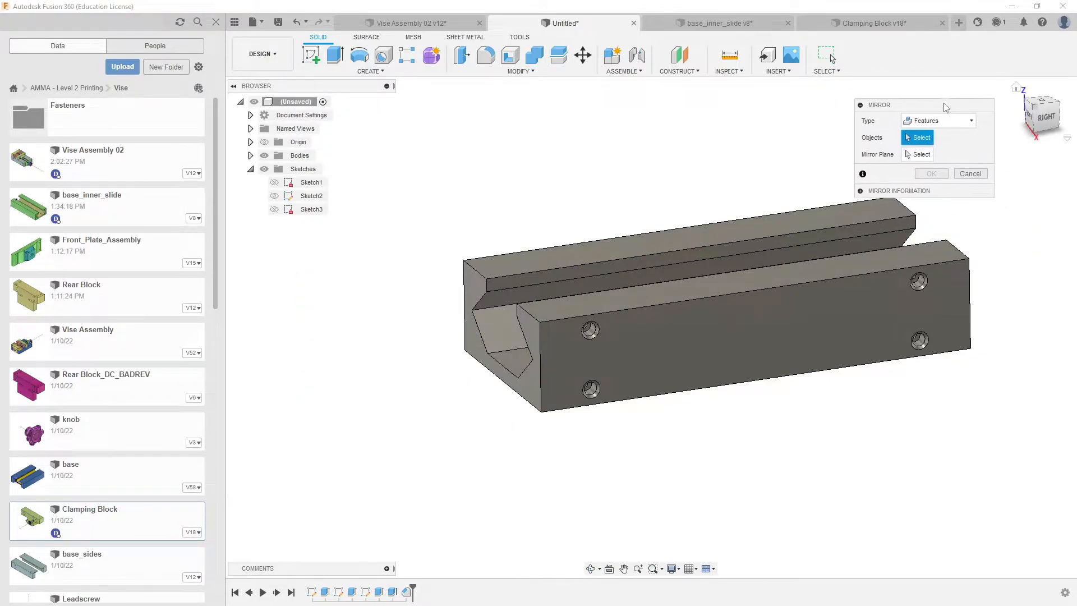
{"action": "left_click", "coordinate": [945, 121]}
{"action": "left_click", "coordinate": [936, 138]}
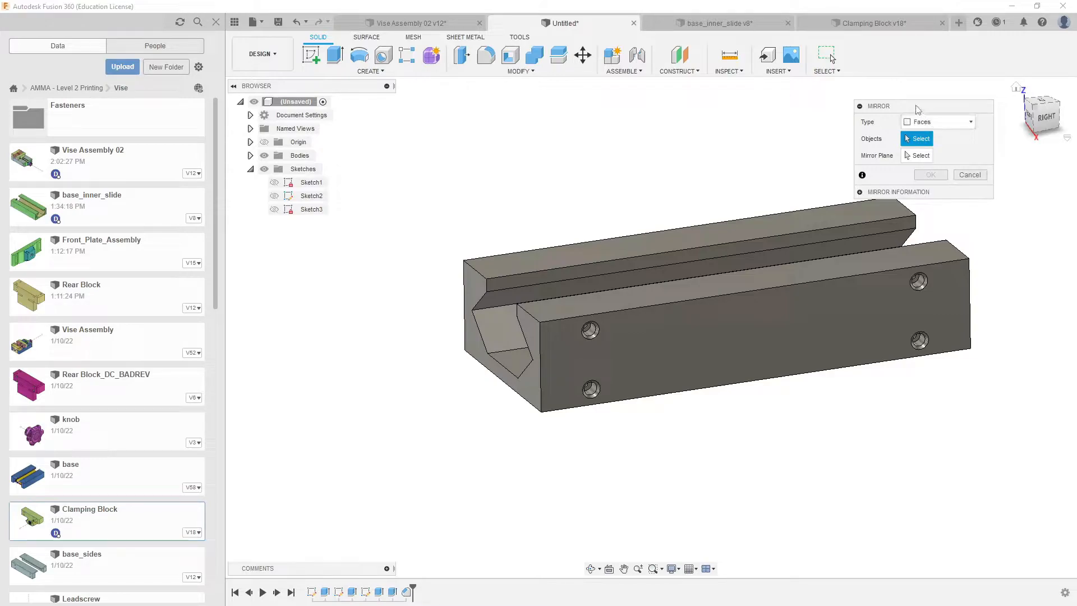
{"action": "scroll", "coordinate": [583, 331], "scroll_direction": "up", "scroll_amount": 8}
{"action": "middle_click_drag", "start_coordinate": [698, 365], "coordinate": [645, 351], "text": "shift"}
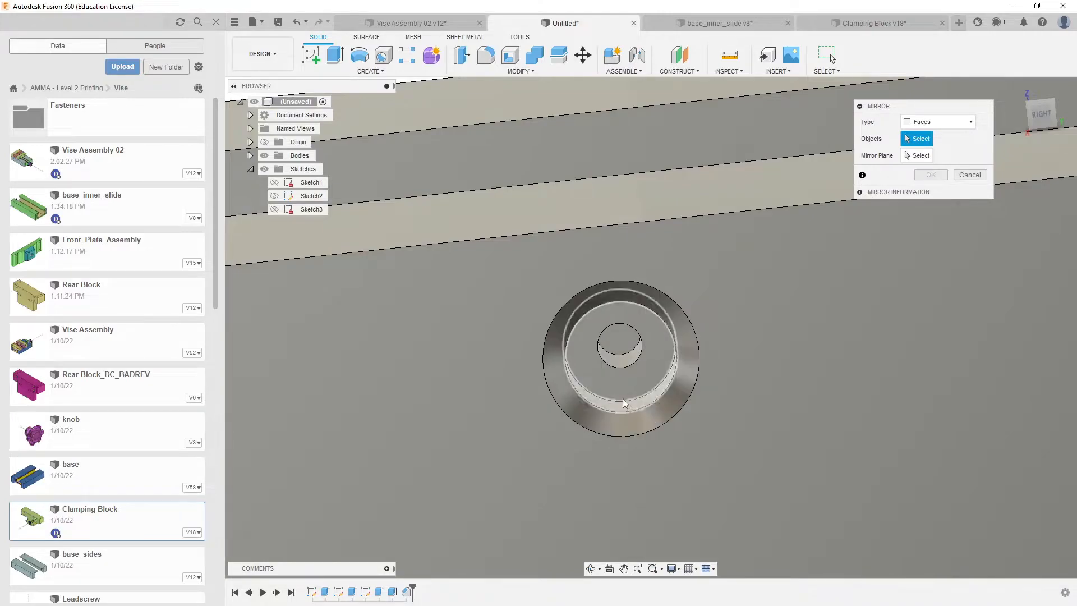
{"action": "scroll", "coordinate": [640, 415], "scroll_direction": "down", "scroll_amount": 4}
{"action": "scroll", "coordinate": [655, 429], "scroll_direction": "down", "scroll_amount": 3}
{"action": "middle_click_drag", "start_coordinate": [874, 371], "coordinate": [418, 335], "text": "shift"}
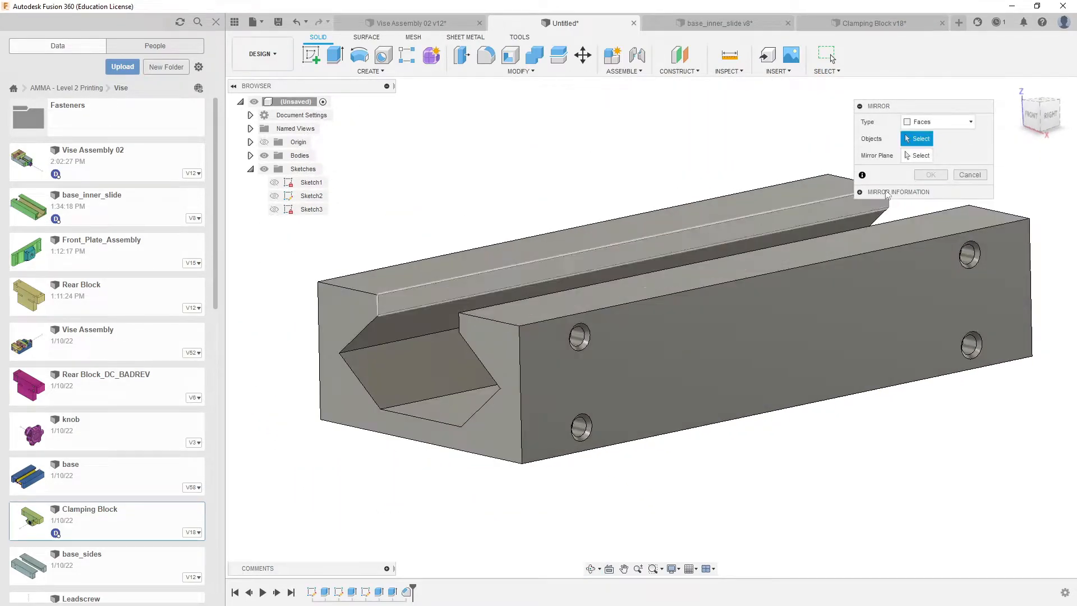
{"action": "left_click", "coordinate": [952, 126]}
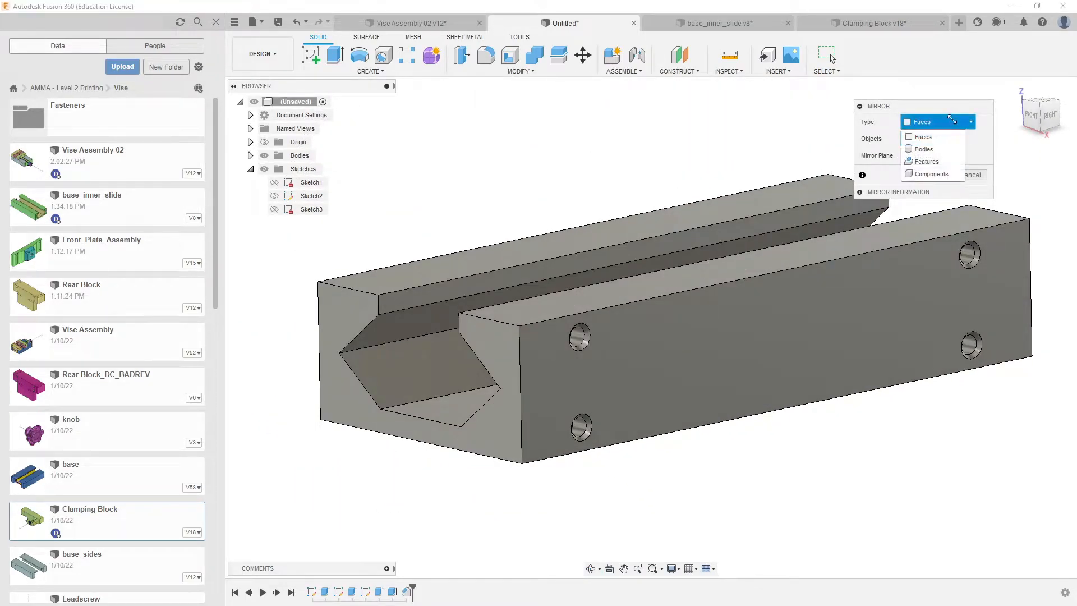
{"action": "left_click", "coordinate": [931, 162]}
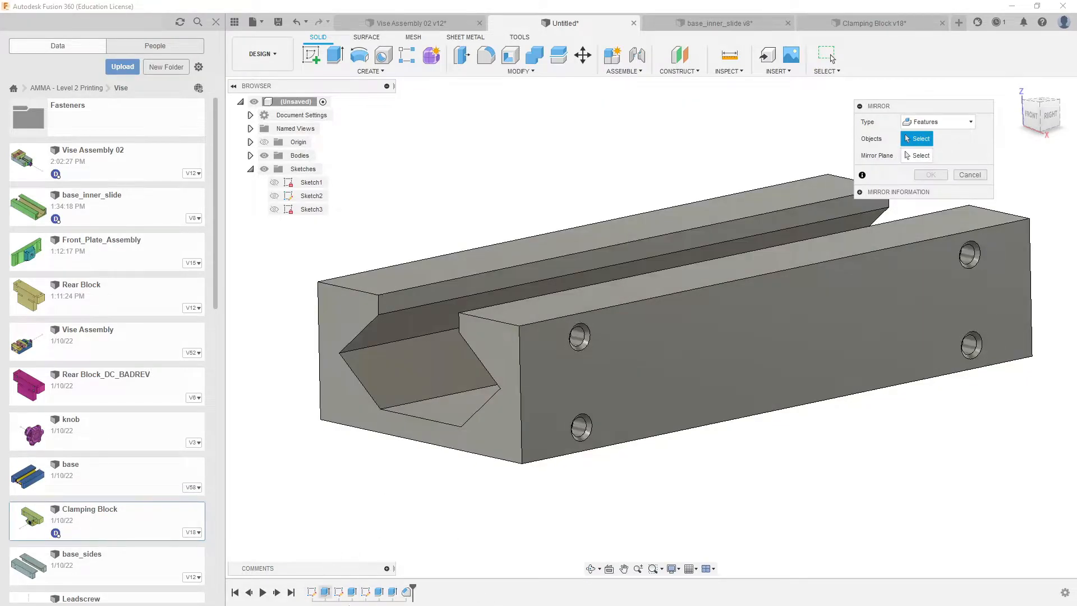
Step: Choose the two hole extrusions and the chamfer as the features to mirror, with the compute option set to Adjust
{"action": "middle_click_drag", "start_coordinate": [476, 509], "coordinate": [482, 490]}
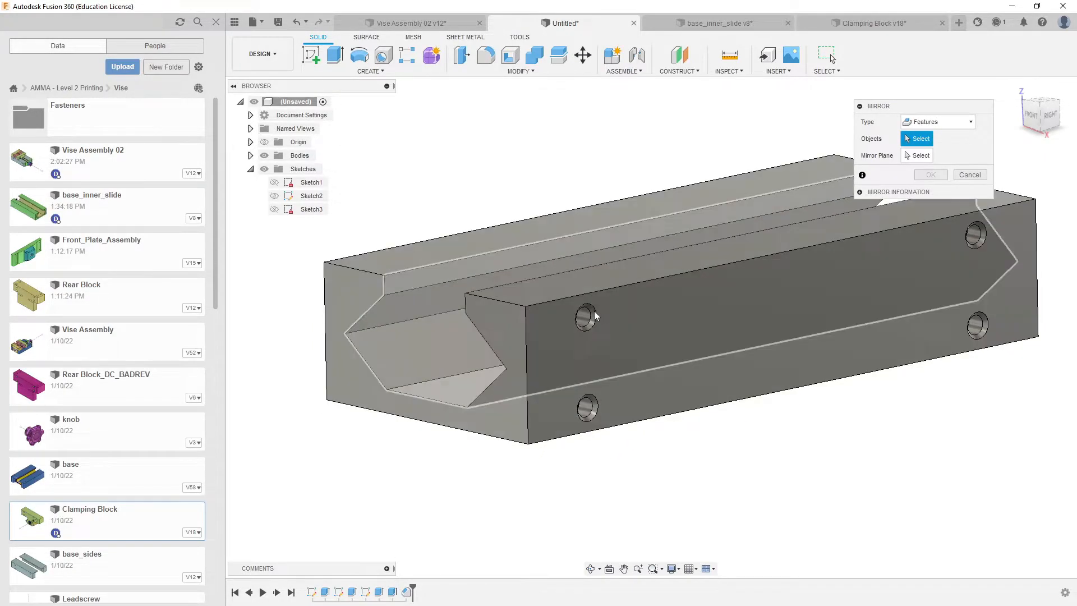
{"action": "left_click", "coordinate": [381, 591]}
{"action": "left_click", "coordinate": [393, 592]}
{"action": "left_click", "coordinate": [407, 592]}
{"action": "middle_click_drag", "start_coordinate": [437, 561], "coordinate": [786, 268], "text": "shift"}
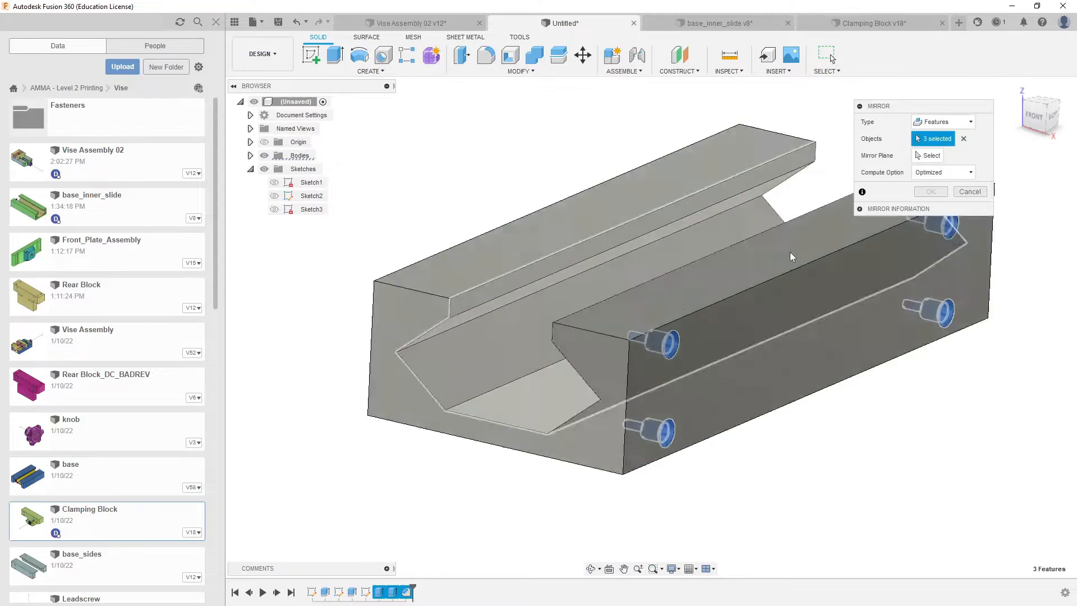
{"action": "left_click", "coordinate": [934, 173]}
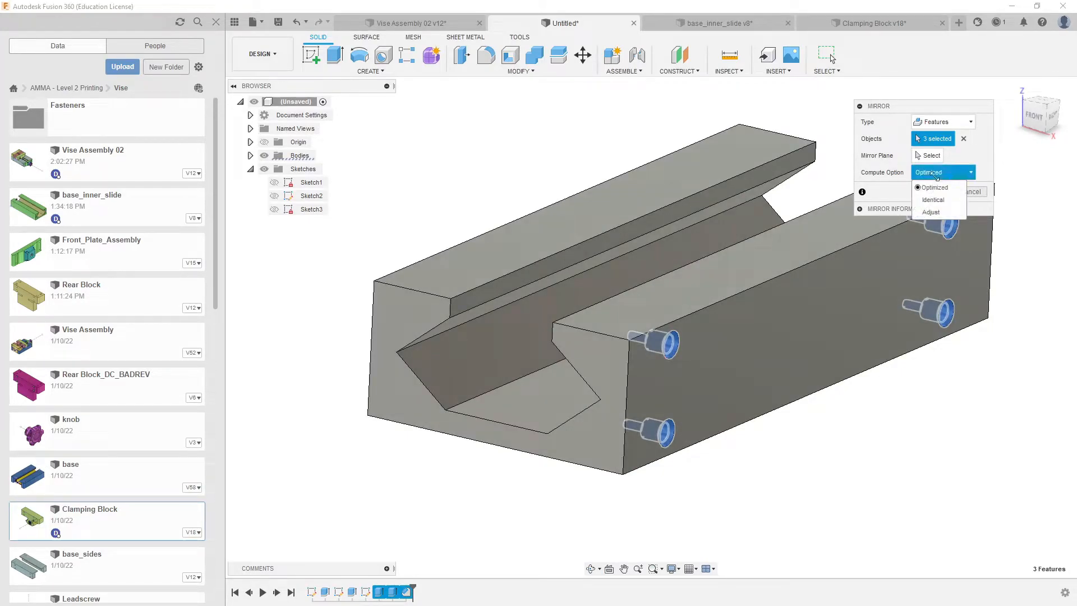
{"action": "left_click", "coordinate": [948, 213]}
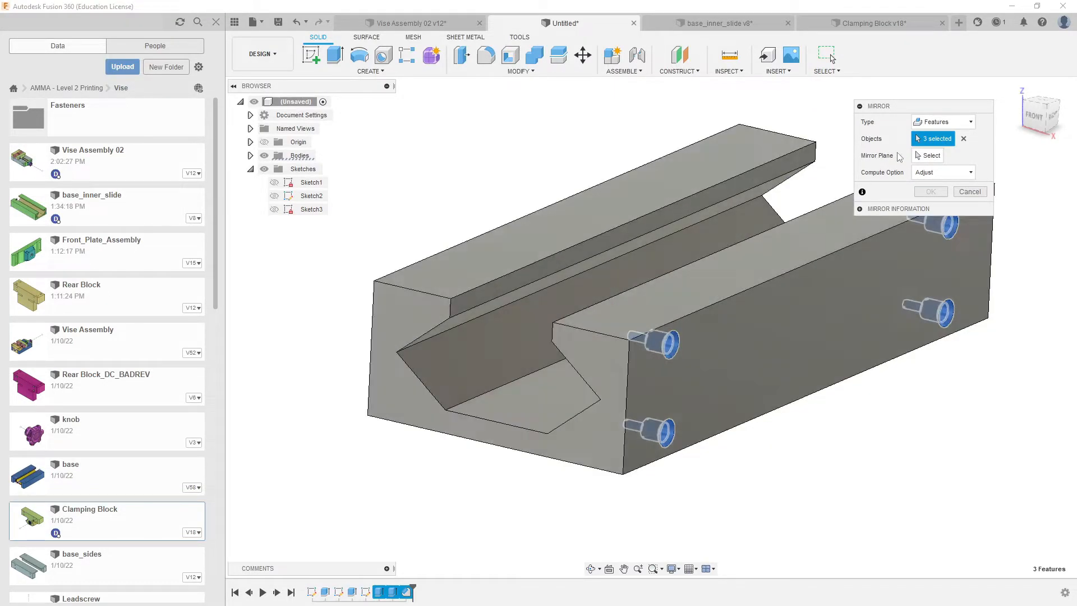
Step: Try to mirror the two hole extrusions and the chamfer about the slide base's central lengthwise origin plane with the Adjust compute option
{"action": "left_click", "coordinate": [934, 161]}
{"action": "middle_click_drag", "start_coordinate": [749, 293], "coordinate": [673, 309], "text": "shift"}
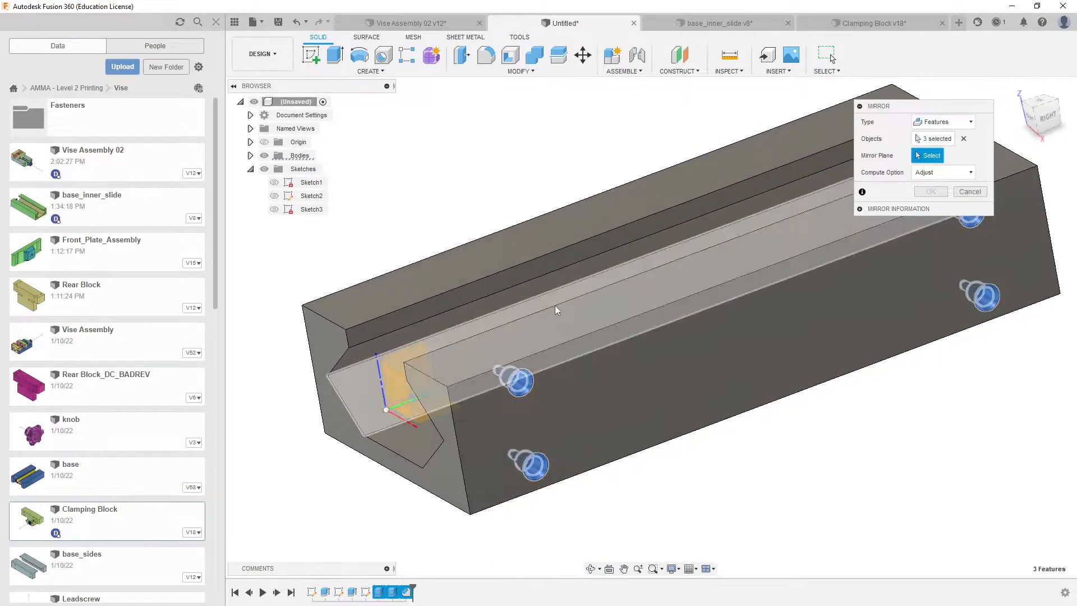
{"action": "middle_click_drag", "start_coordinate": [497, 355], "coordinate": [638, 315]}
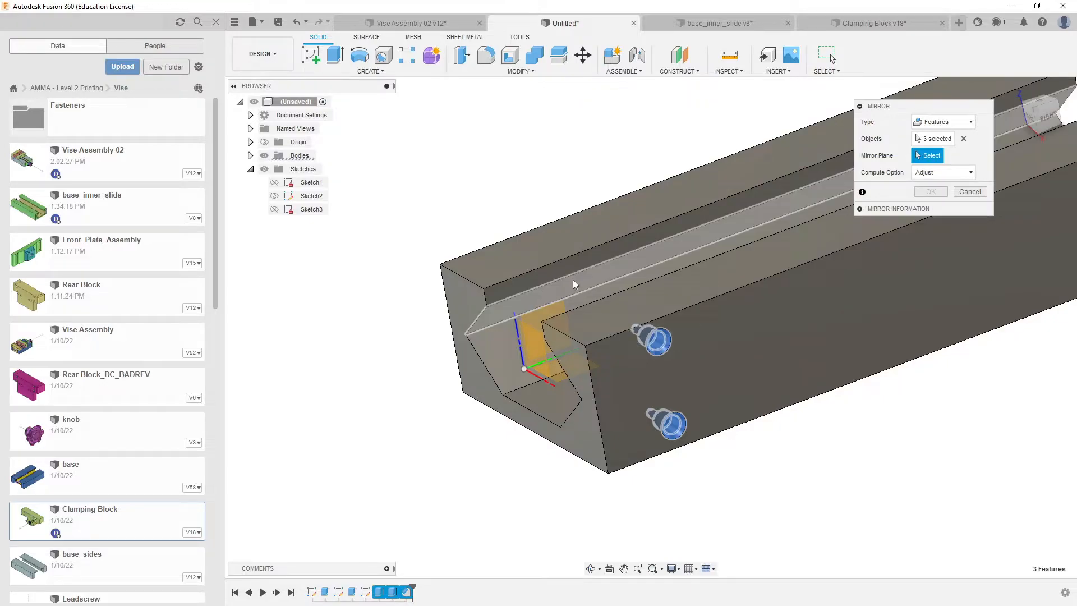
{"action": "middle_click_drag", "start_coordinate": [573, 279], "coordinate": [632, 301], "text": "shift"}
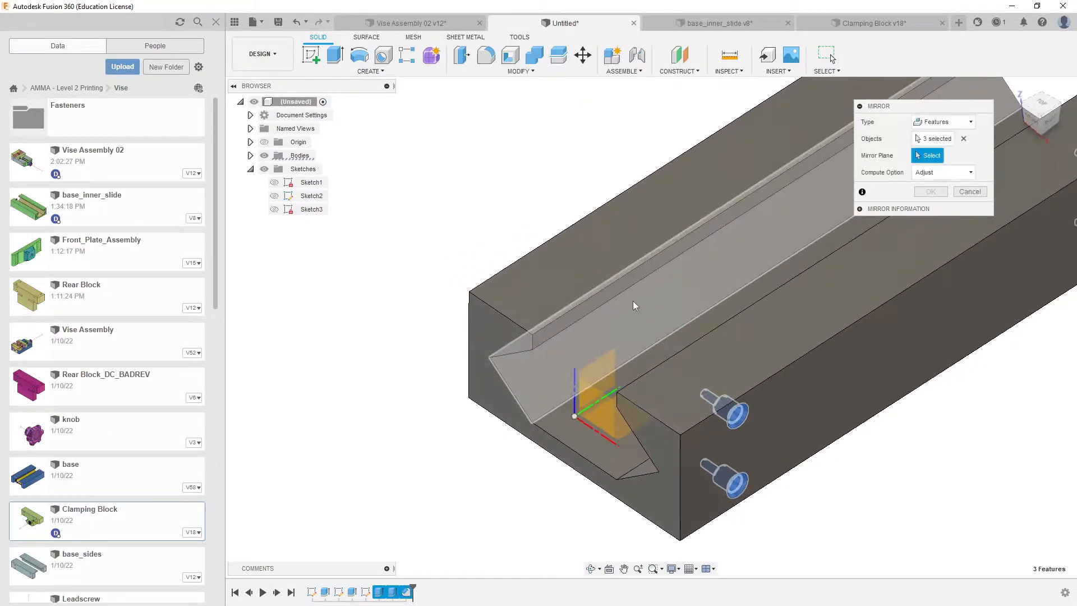
{"action": "left_click", "coordinate": [632, 325]}
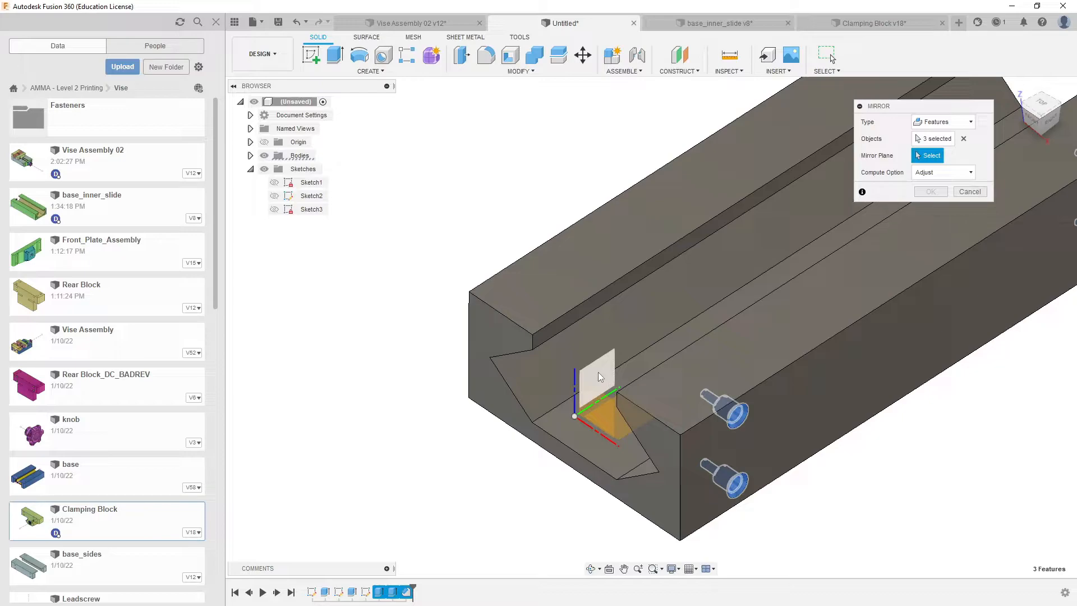
{"action": "middle_click_drag", "start_coordinate": [501, 432], "coordinate": [785, 442], "text": "shift"}
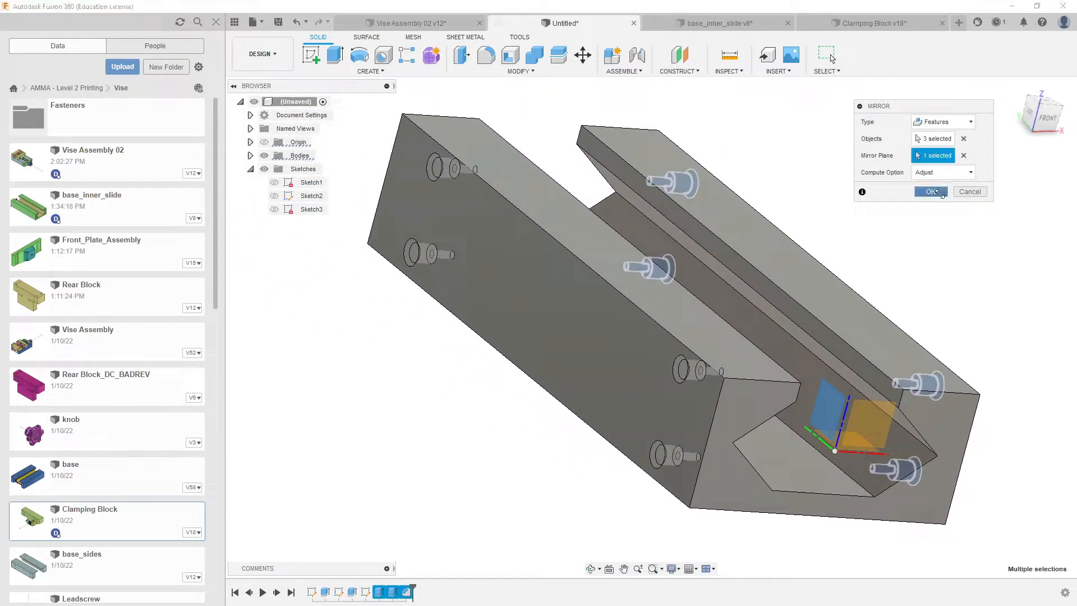
{"action": "left_click", "coordinate": [932, 192]}
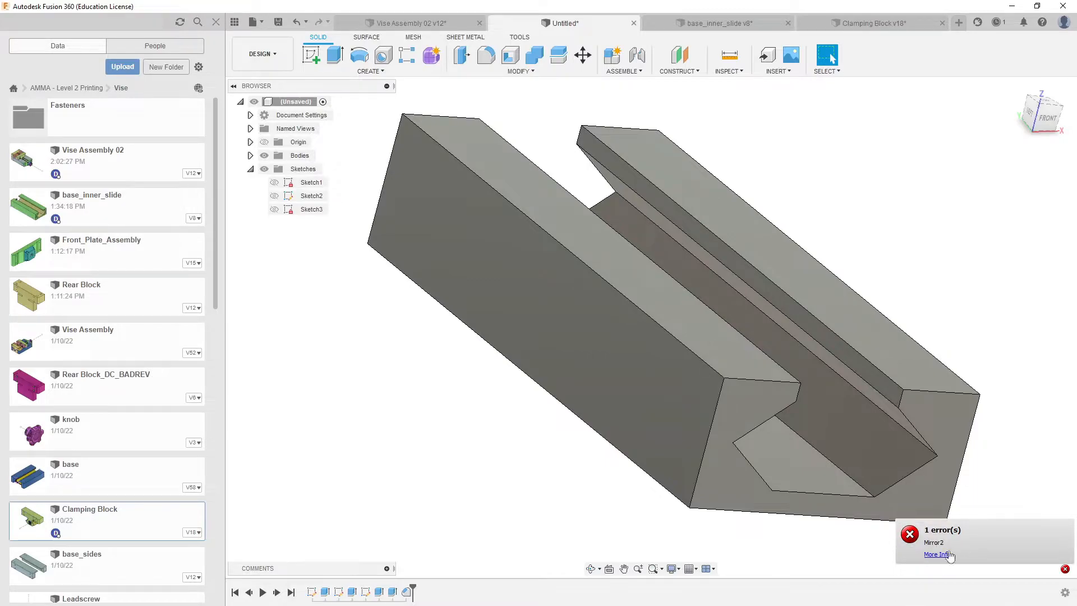
{"action": "middle_click_drag", "start_coordinate": [810, 438], "coordinate": [701, 401], "text": "shift"}
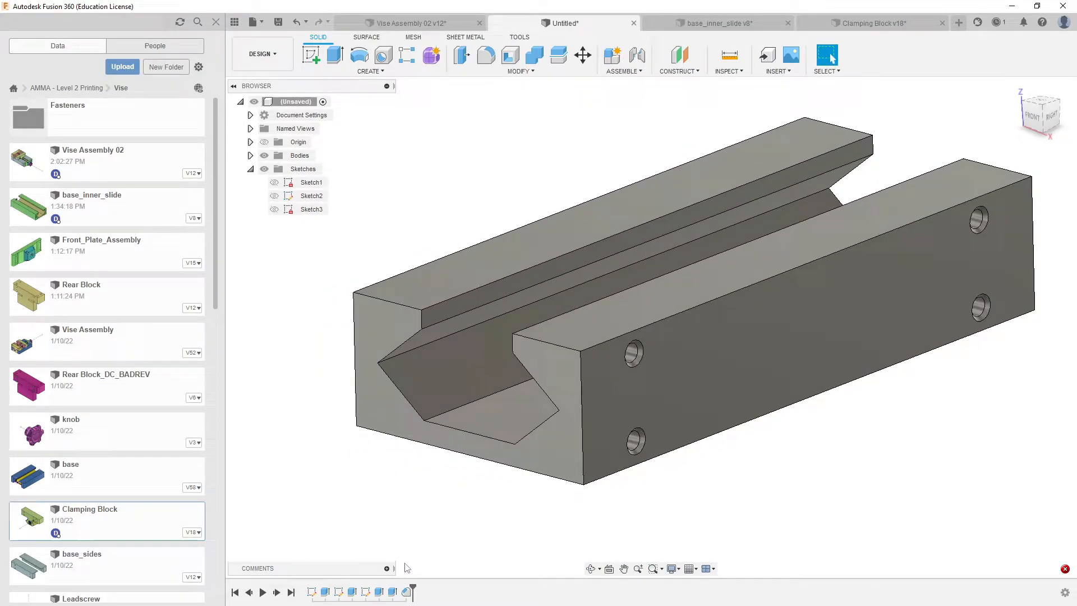
{"action": "middle_click_drag", "start_coordinate": [417, 528], "coordinate": [474, 516]}
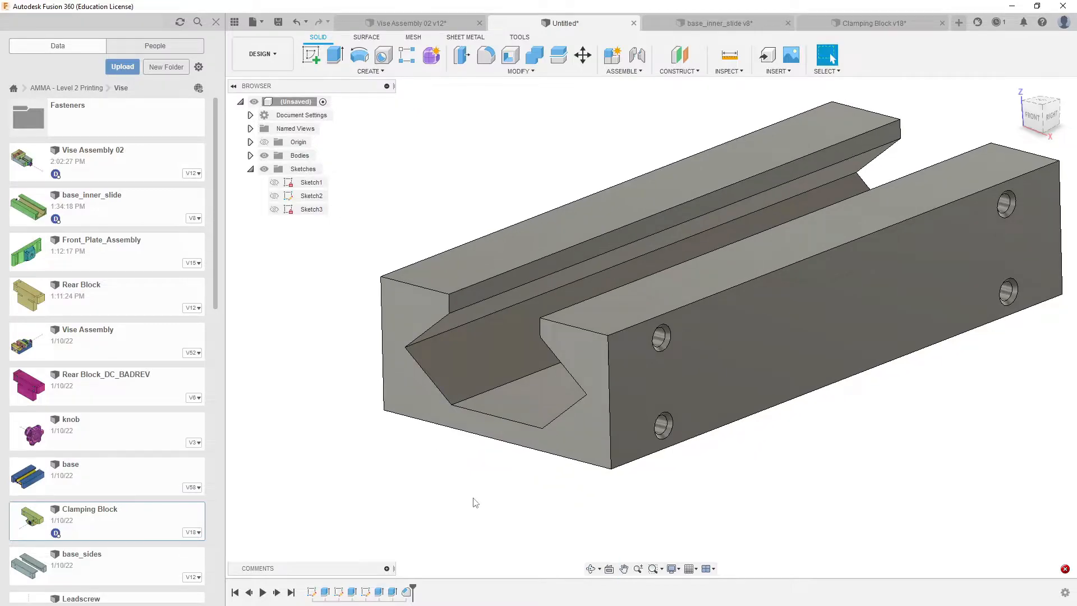
Step: Start another feature Mirror with only the two hole extrusions, without the chamfer, and the central lengthwise origin plane as mirror plane
{"action": "left_click", "coordinate": [369, 71]}
{"action": "left_click", "coordinate": [359, 332]}
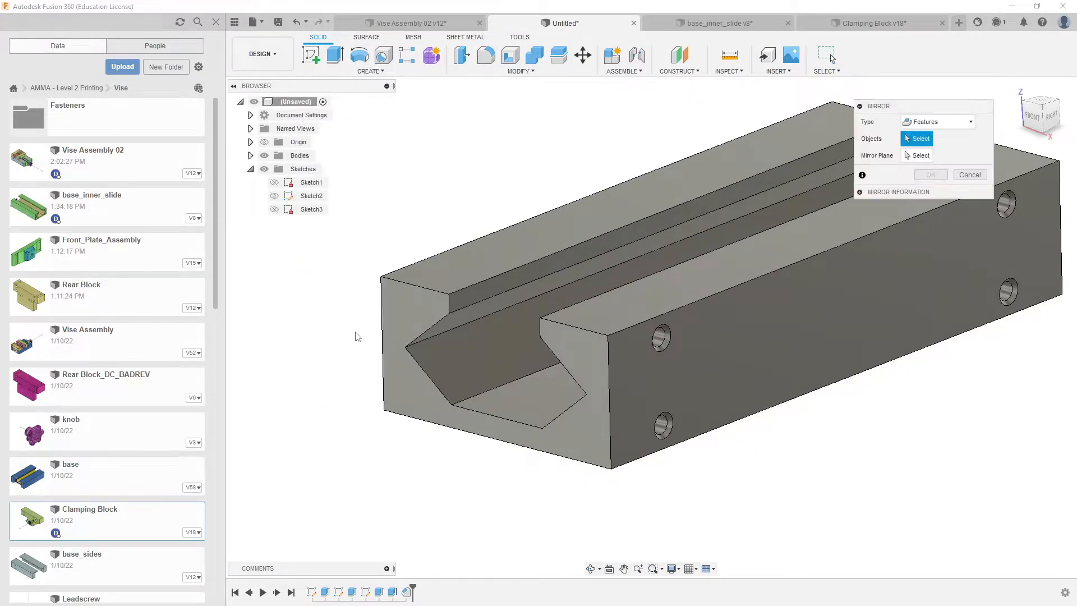
{"action": "left_click", "coordinate": [378, 592]}
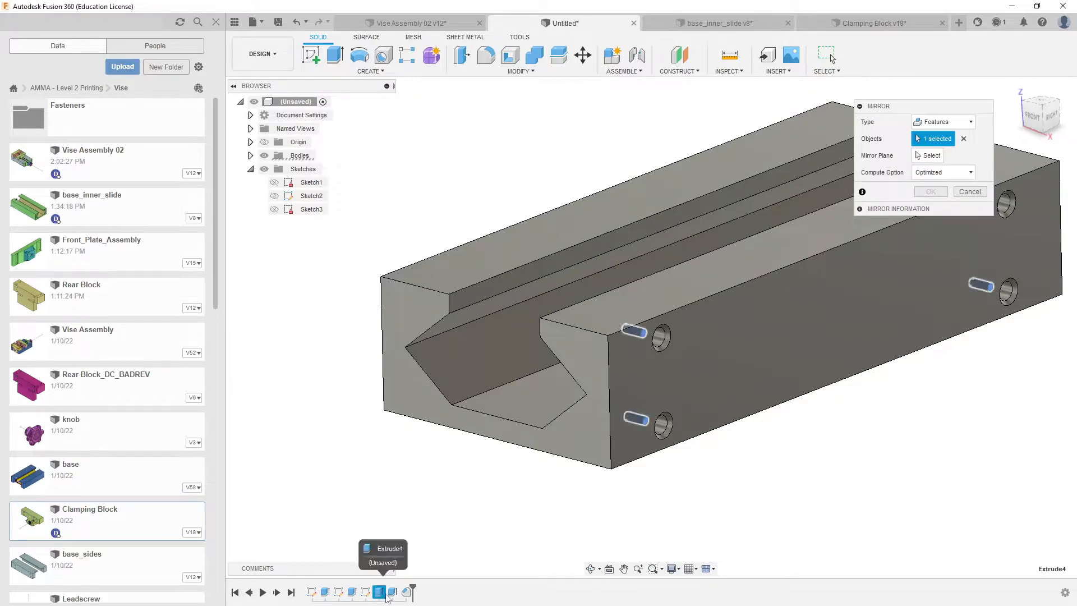
{"action": "left_click", "coordinate": [391, 592]}
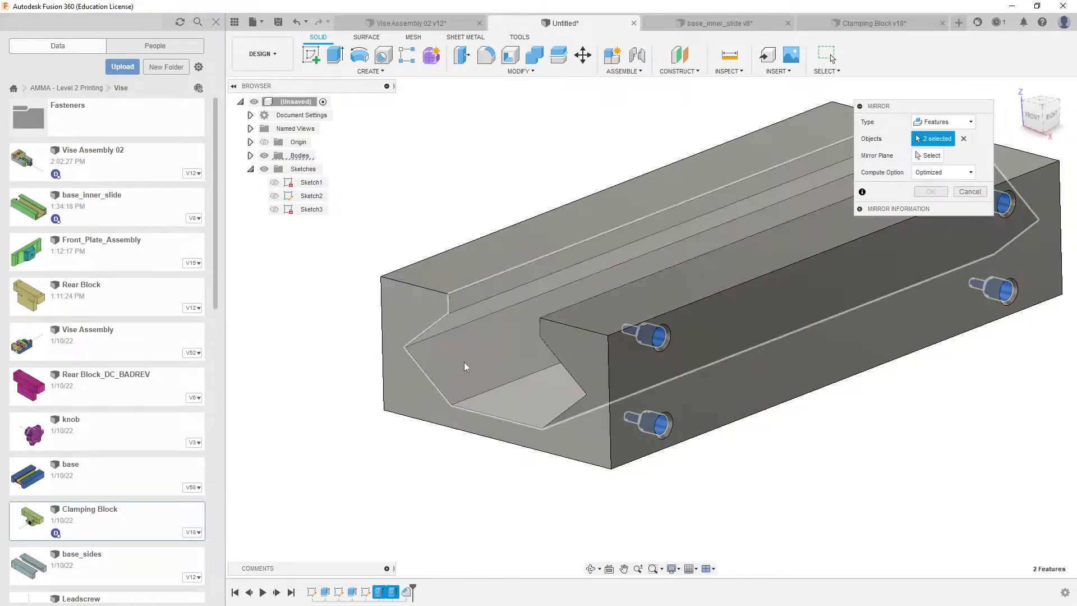
{"action": "left_click", "coordinate": [917, 155]}
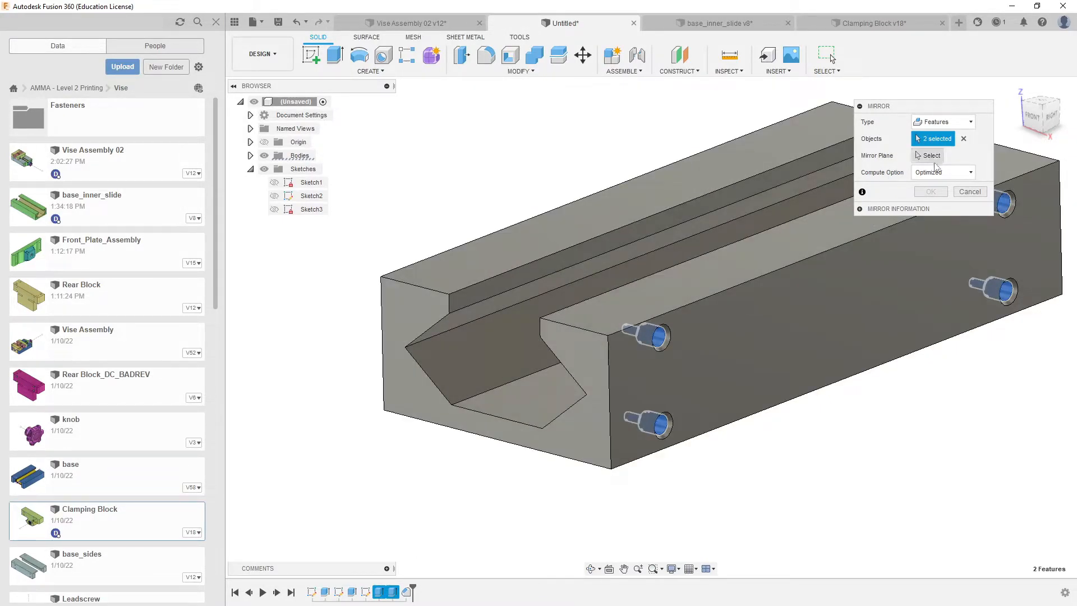
{"action": "left_click", "coordinate": [524, 315]}
{"action": "middle_click_drag", "start_coordinate": [525, 269], "coordinate": [671, 225], "text": "shift"}
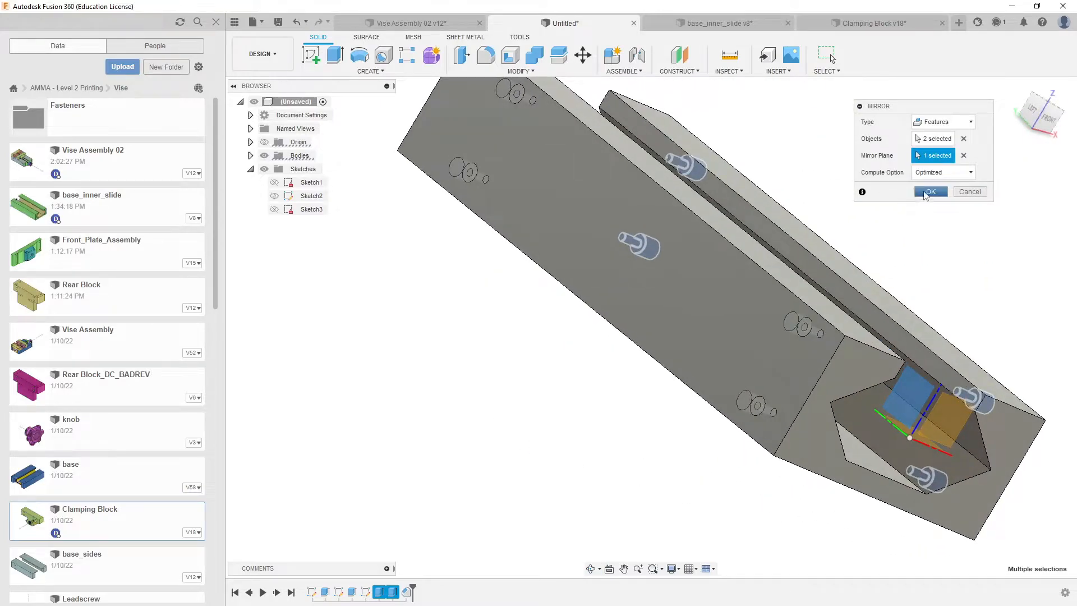
Step: Set the mirror's compute option to Adjust, finish it and check the mirrored holes on the opposite side face
{"action": "left_click", "coordinate": [942, 172]}
{"action": "left_click", "coordinate": [929, 213]}
{"action": "left_click", "coordinate": [930, 192]}
{"action": "middle_click_drag", "start_coordinate": [880, 214], "coordinate": [842, 220], "text": "shift"}
{"action": "scroll", "coordinate": [657, 346], "scroll_direction": "down", "scroll_amount": 3}
{"action": "middle_click_drag", "start_coordinate": [659, 348], "coordinate": [728, 312], "text": "shift"}
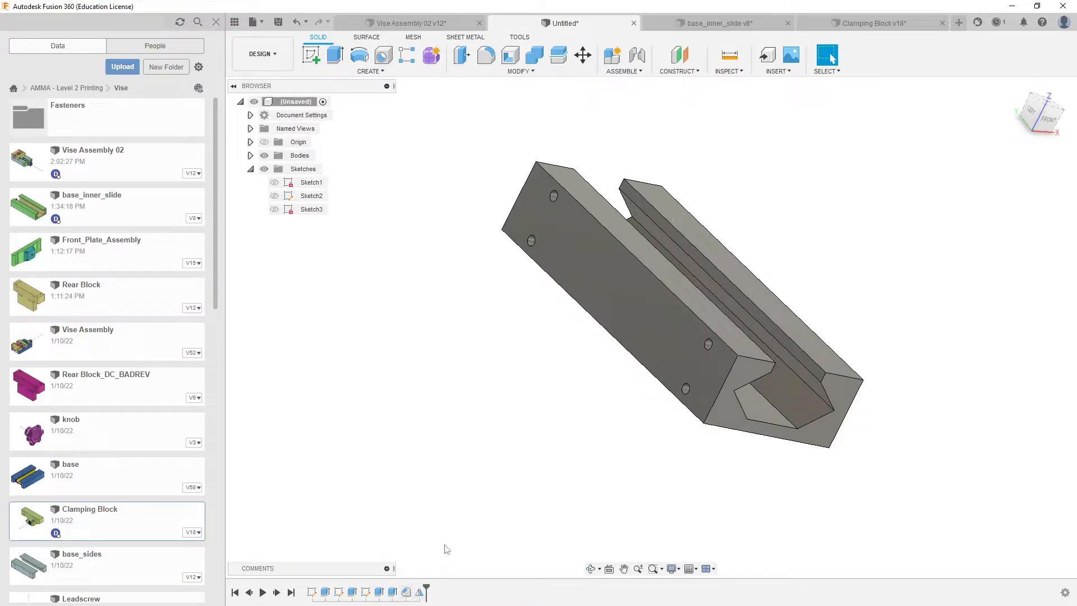
Step: Delete the mirror feature that copies only the two hole extrusions
{"action": "left_click", "coordinate": [421, 591]}
{"action": "key", "text": "Delete"}
{"action": "middle_click_drag", "start_coordinate": [471, 476], "coordinate": [391, 453], "text": "shift"}
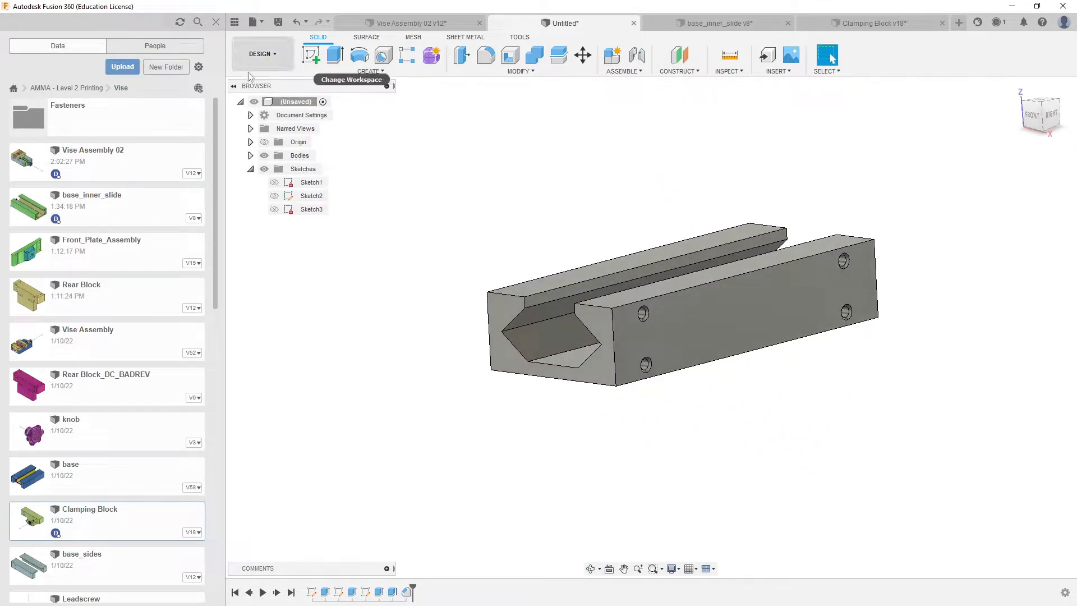
Step: Start a new feature Mirror and choose the two hole extrusions and the chamfer as the objects to mirror
{"action": "left_click", "coordinate": [359, 70]}
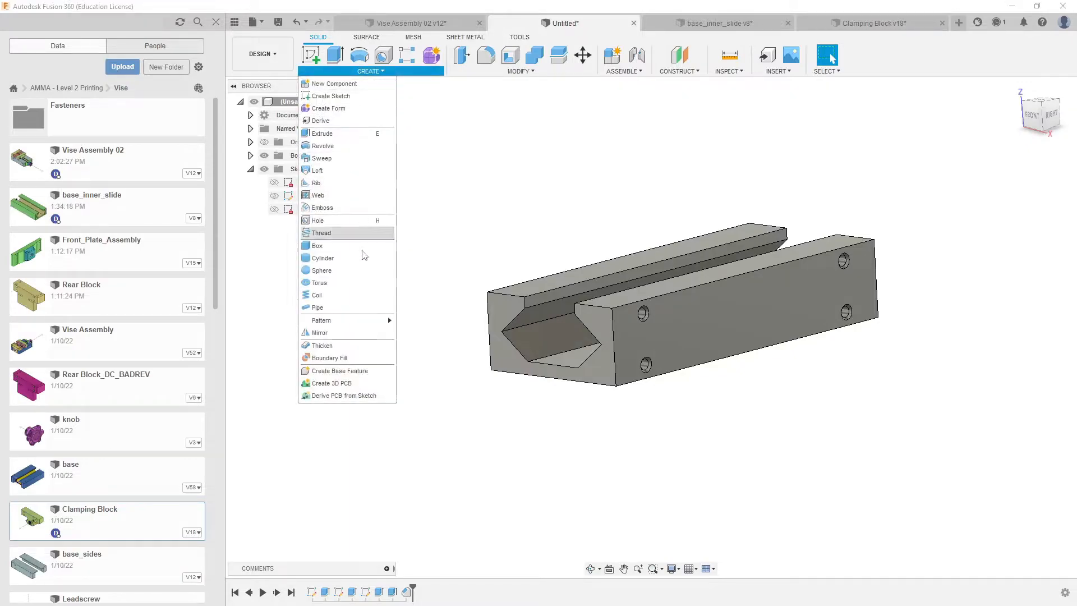
{"action": "left_click", "coordinate": [345, 333]}
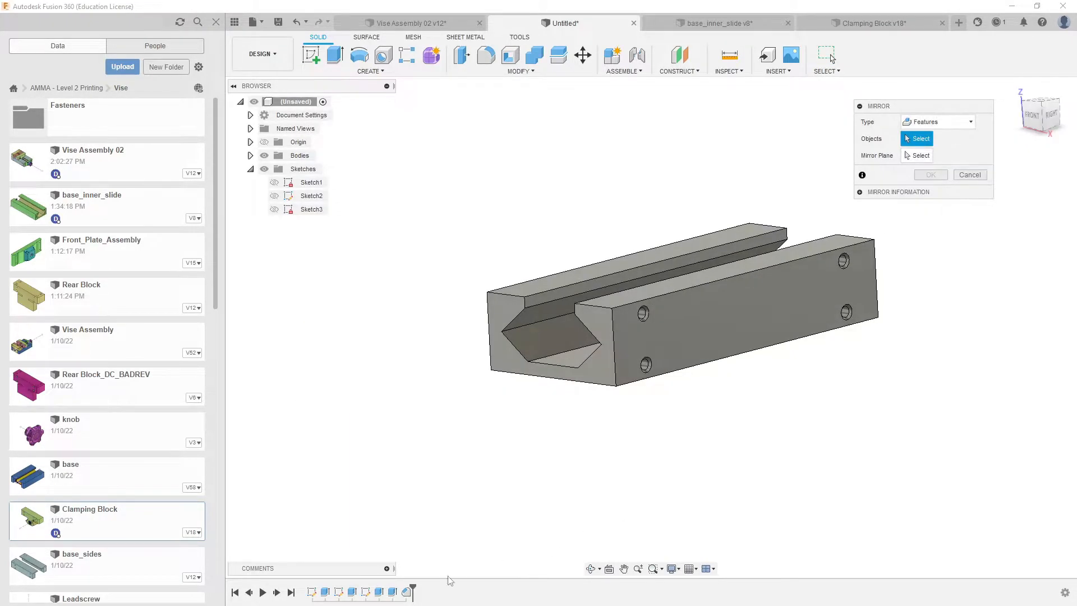
{"action": "left_click", "coordinate": [380, 593]}
{"action": "left_click", "coordinate": [393, 593]}
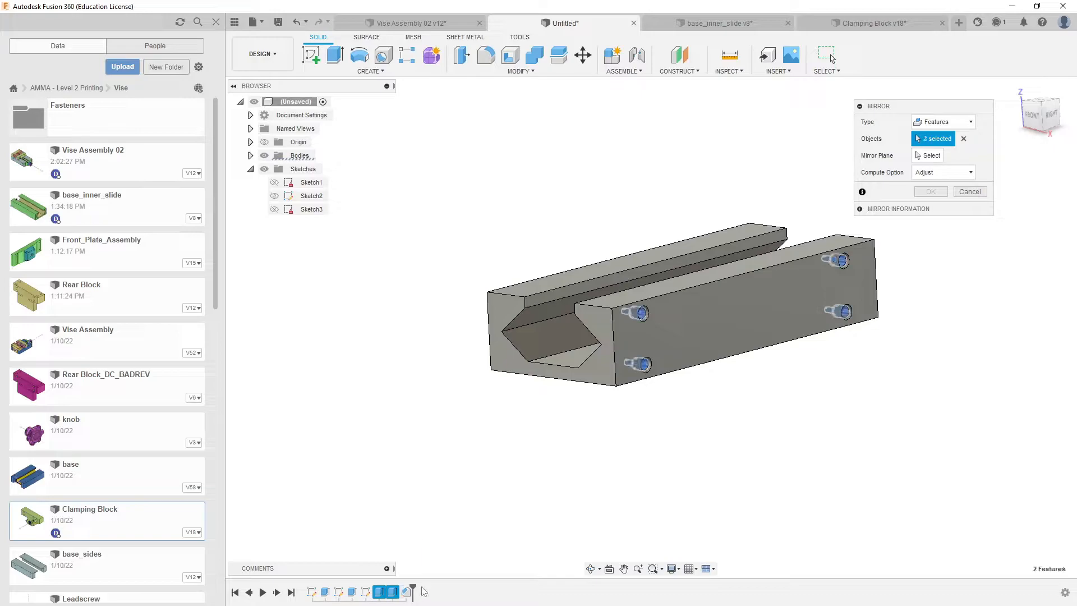
{"action": "left_click", "coordinate": [406, 592]}
{"action": "left_click", "coordinate": [931, 156]}
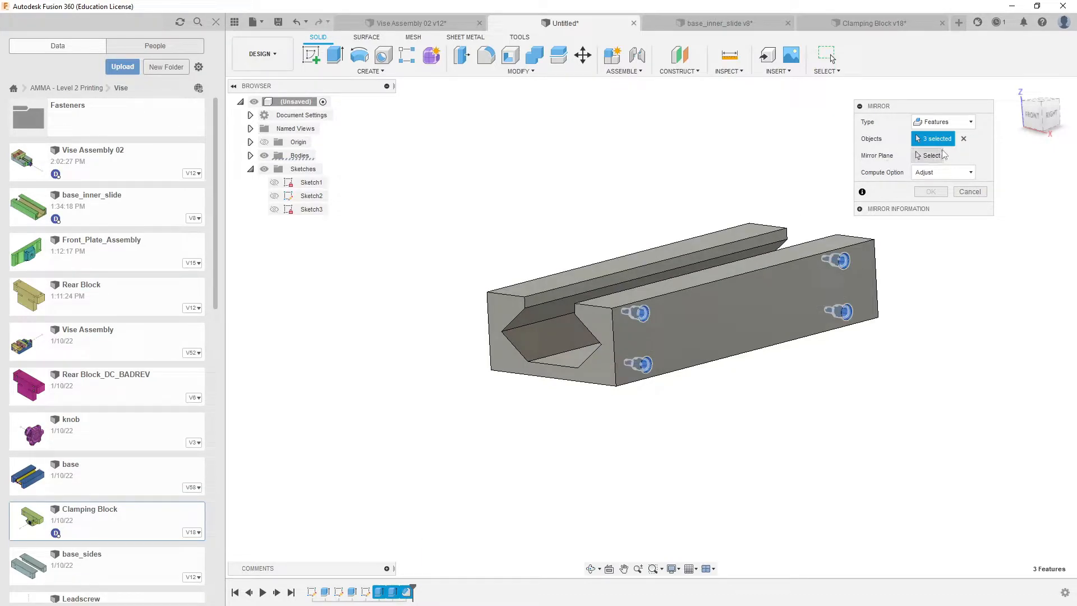
Step: Mirror the selected features about the central lengthwise origin plane with the Optimized compute option, and check both side faces
{"action": "middle_click_drag", "start_coordinate": [634, 301], "coordinate": [668, 303], "text": "shift"}
{"action": "left_click", "coordinate": [547, 308]}
{"action": "left_click", "coordinate": [944, 172]}
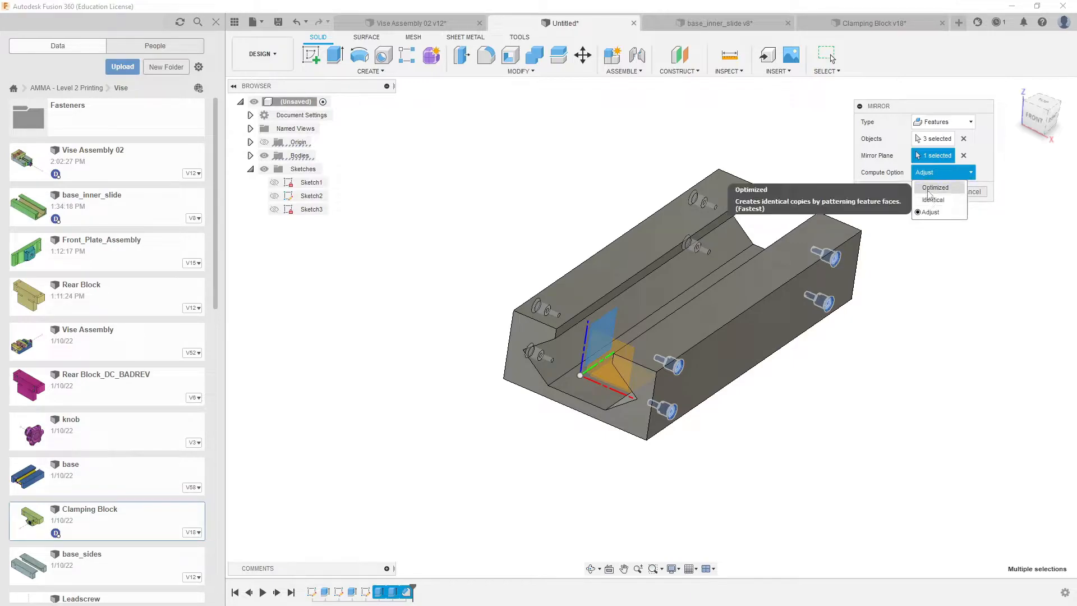
{"action": "left_click", "coordinate": [930, 189]}
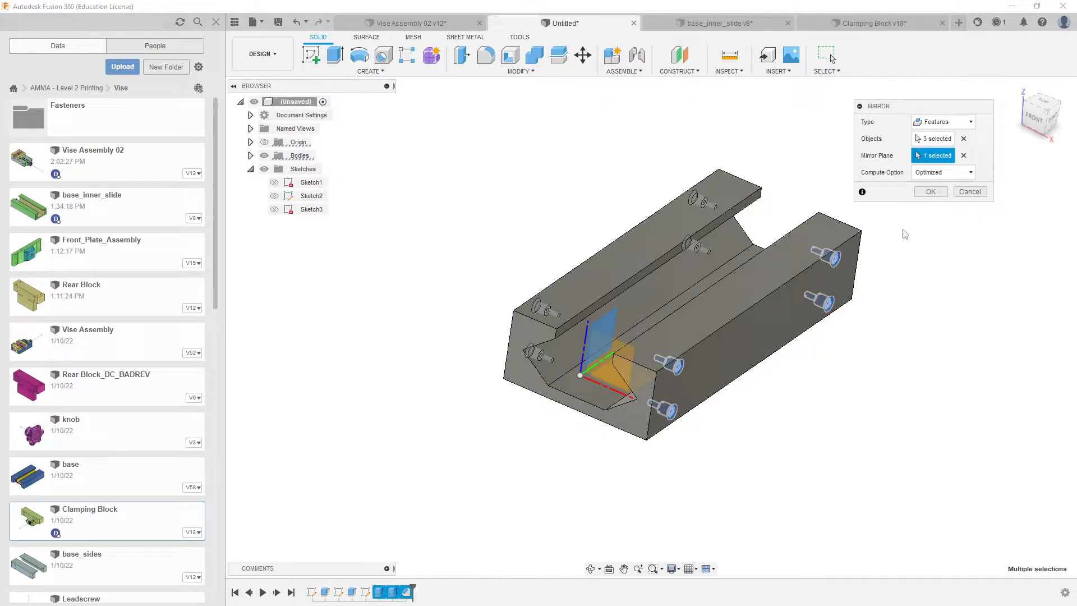
{"action": "middle_click_drag", "start_coordinate": [649, 277], "coordinate": [718, 284], "text": "shift"}
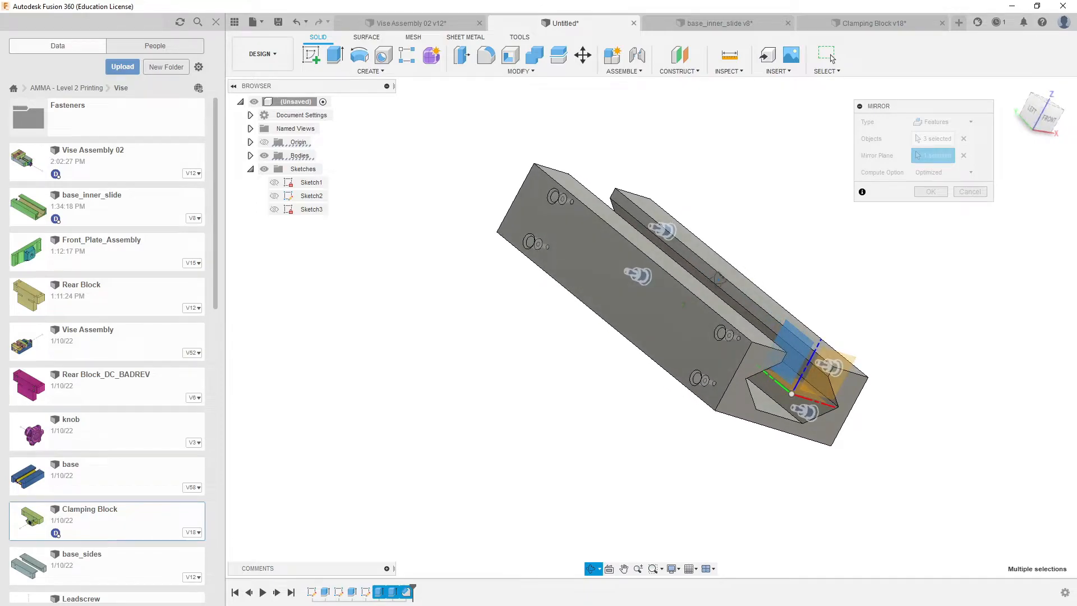
{"action": "left_click", "coordinate": [931, 191]}
{"action": "middle_click_drag", "start_coordinate": [814, 296], "coordinate": [809, 328], "text": "shift"}
{"action": "scroll", "coordinate": [810, 327], "scroll_direction": "up", "scroll_amount": 5}
{"action": "scroll", "coordinate": [822, 405], "scroll_direction": "down", "scroll_amount": 6}
{"action": "middle_click_drag", "start_coordinate": [823, 405], "coordinate": [786, 407], "text": "shift"}
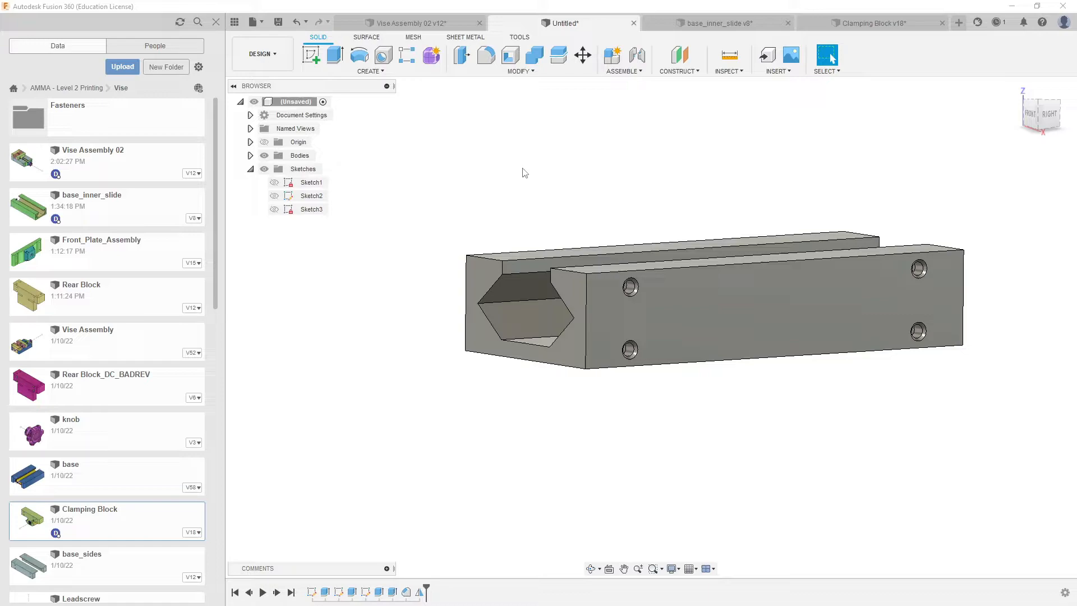
Step: Expand the list of bodies and sketch a rectangle of about 2330 mm² on the horizontal origin plane, clear of the slide base
{"action": "left_click", "coordinate": [250, 155]}
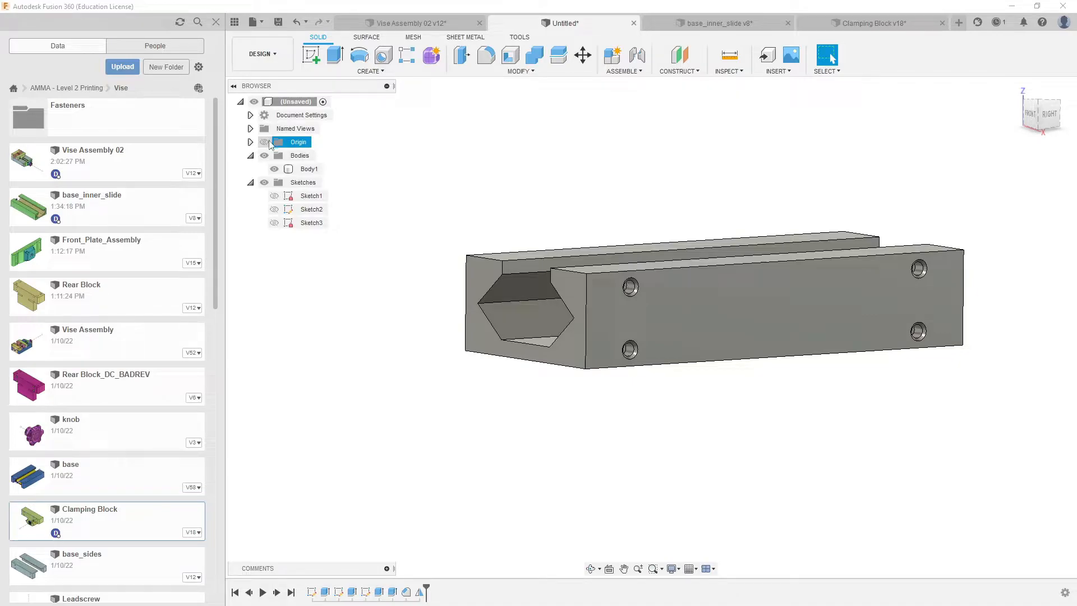
{"action": "mouse_move", "coordinate": [426, 324]}
{"action": "middle_mouse_down", "text": "shift"}
{"action": "mouse_move", "coordinate": [462, 346]}
{"action": "mouse_move", "coordinate": [441, 345]}
{"action": "mouse_move", "coordinate": [435, 329]}
{"action": "middle_mouse_up", "text": "shift"}
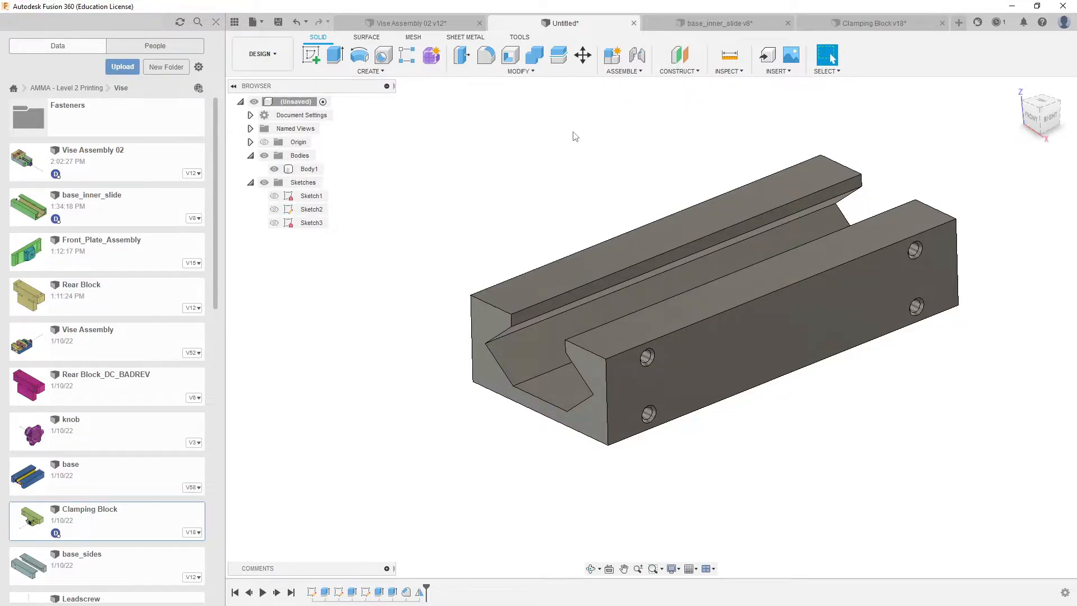
{"action": "left_click", "coordinate": [306, 63]}
{"action": "mouse_move", "coordinate": [598, 323]}
{"action": "middle_mouse_down", "text": "shift"}
{"action": "mouse_move", "coordinate": [575, 361]}
{"action": "mouse_move", "coordinate": [579, 391]}
{"action": "middle_mouse_up", "text": "shift"}
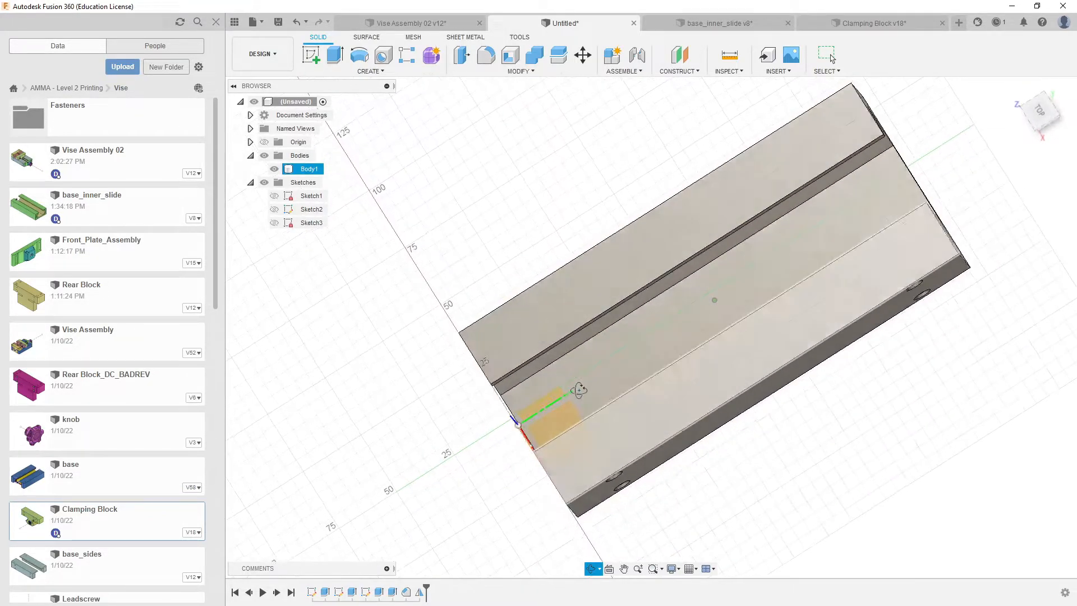
{"action": "left_click", "coordinate": [555, 430]}
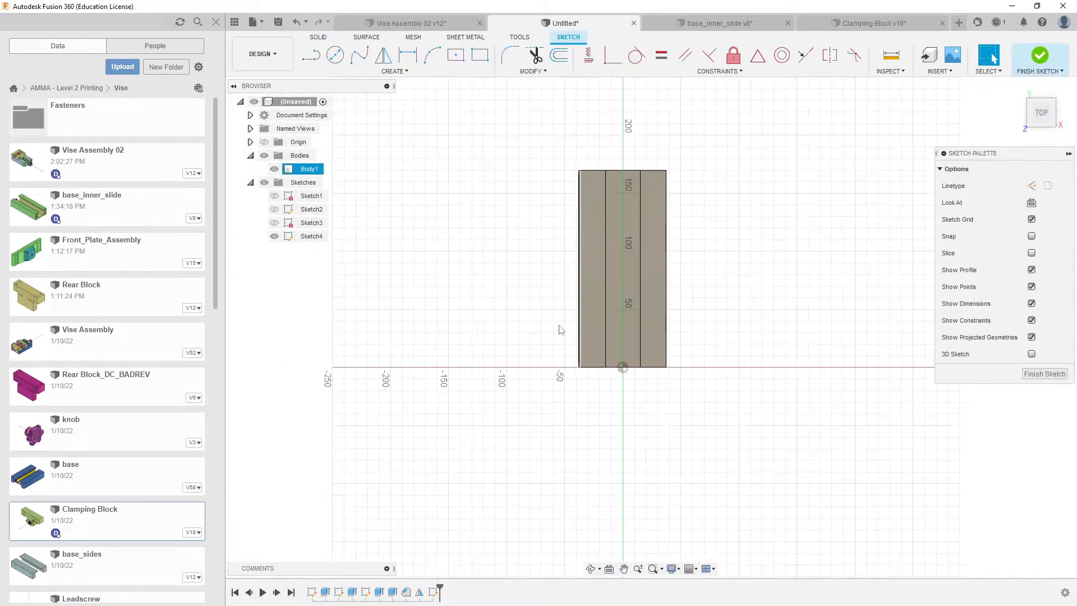
{"action": "left_click", "coordinate": [336, 55]}
{"action": "left_click", "coordinate": [457, 54]}
{"action": "left_click", "coordinate": [474, 267]}
{"action": "left_click", "coordinate": [496, 302]}
Step: Extrude the rectangle upward about 33.6 mm as a new body beside the slide base
{"action": "key", "text": "e"}
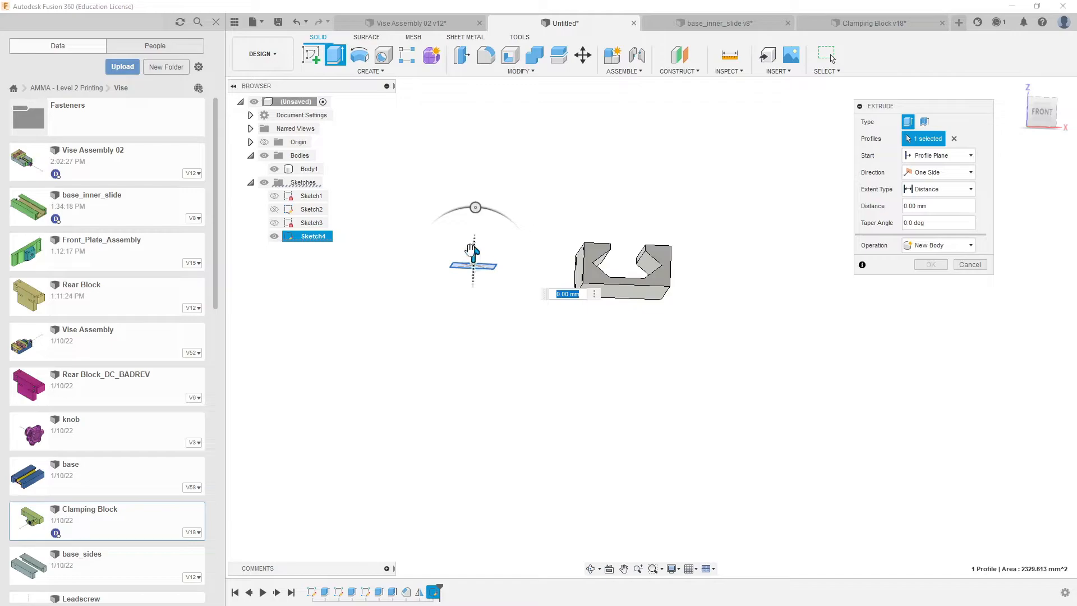
{"action": "left_click_drag", "start_coordinate": [474, 250], "coordinate": [474, 215]}
{"action": "left_click", "coordinate": [933, 265]}
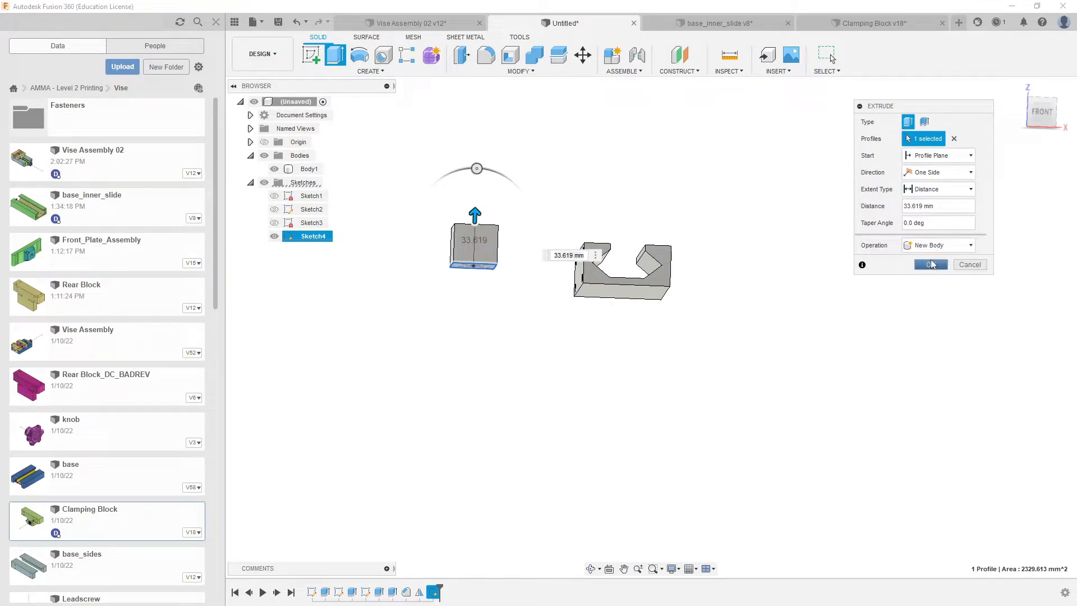
{"action": "left_click", "coordinate": [931, 265]}
{"action": "middle_click_drag", "start_coordinate": [829, 271], "coordinate": [766, 219], "text": "shift"}
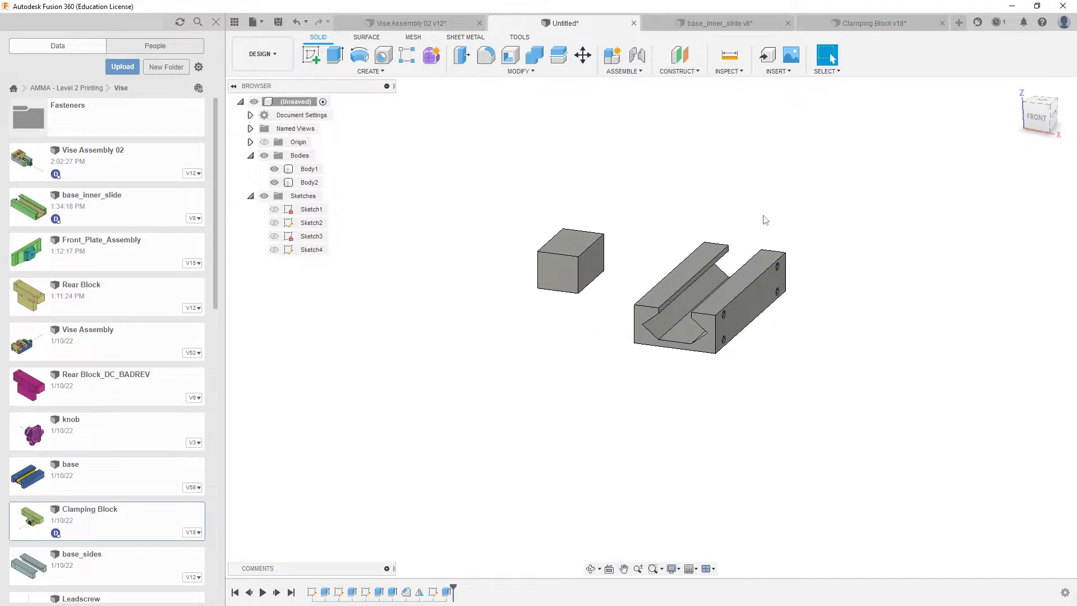
{"action": "middle_click_drag", "start_coordinate": [527, 243], "coordinate": [478, 233], "text": "shift"}
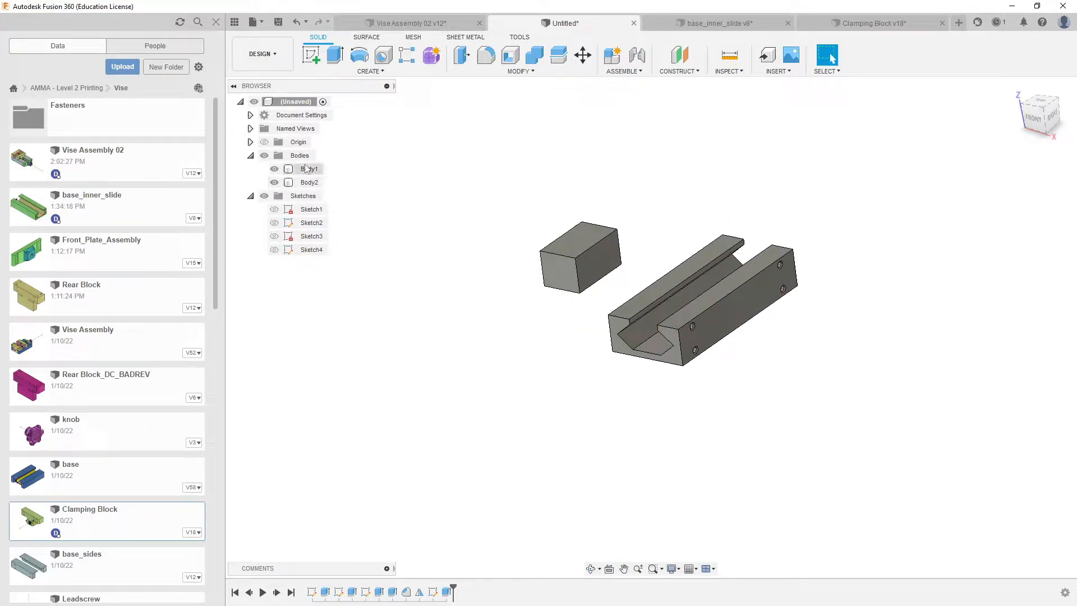
Step: Hide and show the new block and the slide base in turn to identify the two separate bodies
{"action": "left_click", "coordinate": [566, 268]}
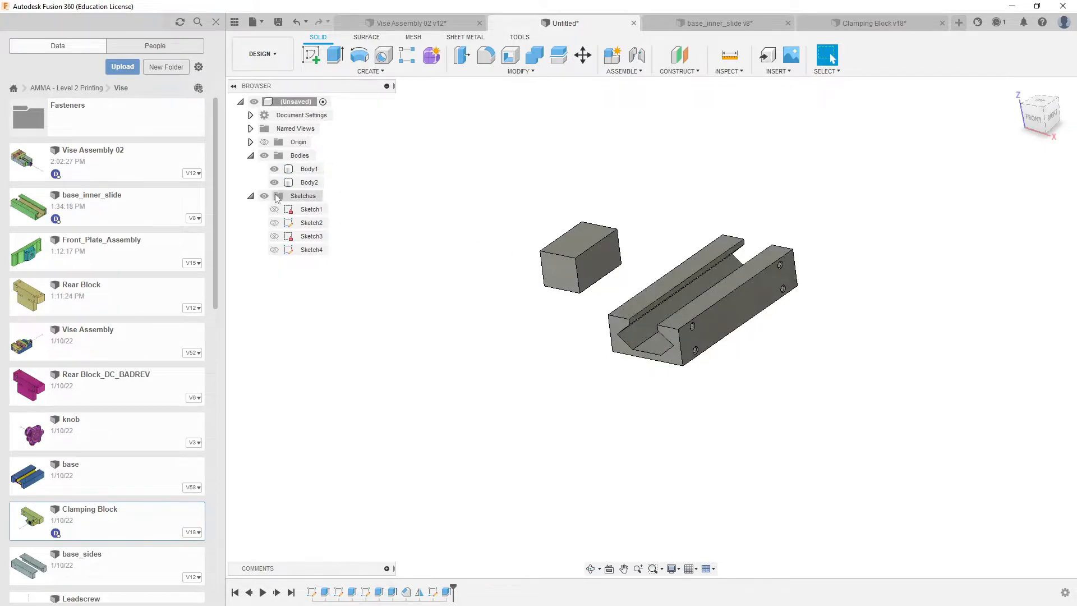
{"action": "left_click", "coordinate": [274, 182]}
{"action": "left_click", "coordinate": [274, 182]}
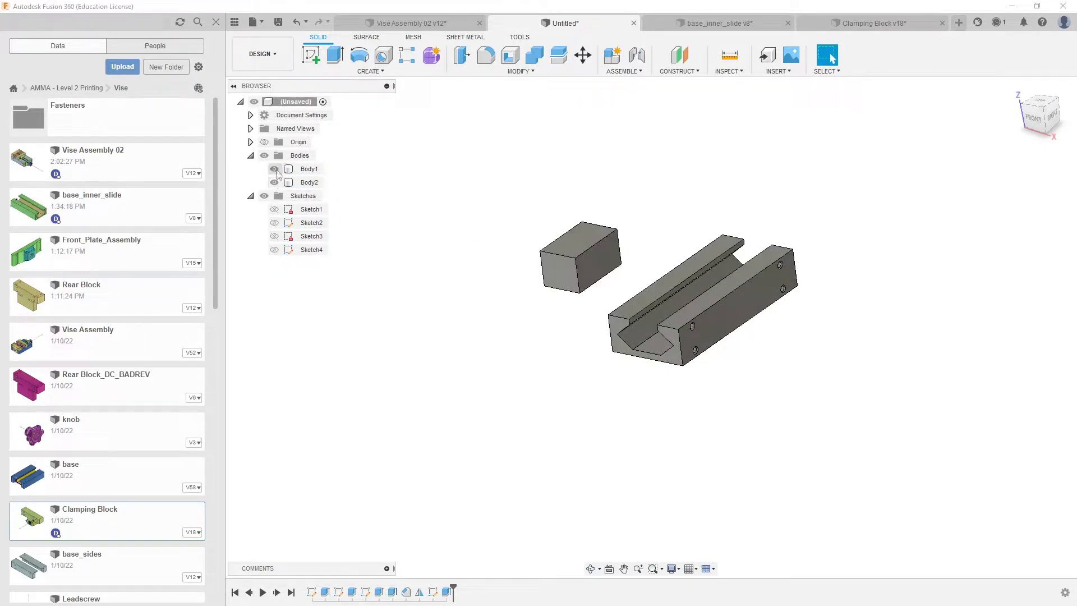
{"action": "left_click", "coordinate": [274, 169]}
{"action": "left_click", "coordinate": [275, 169]}
{"action": "middle_click_drag", "start_coordinate": [493, 245], "coordinate": [598, 236], "text": "shift"}
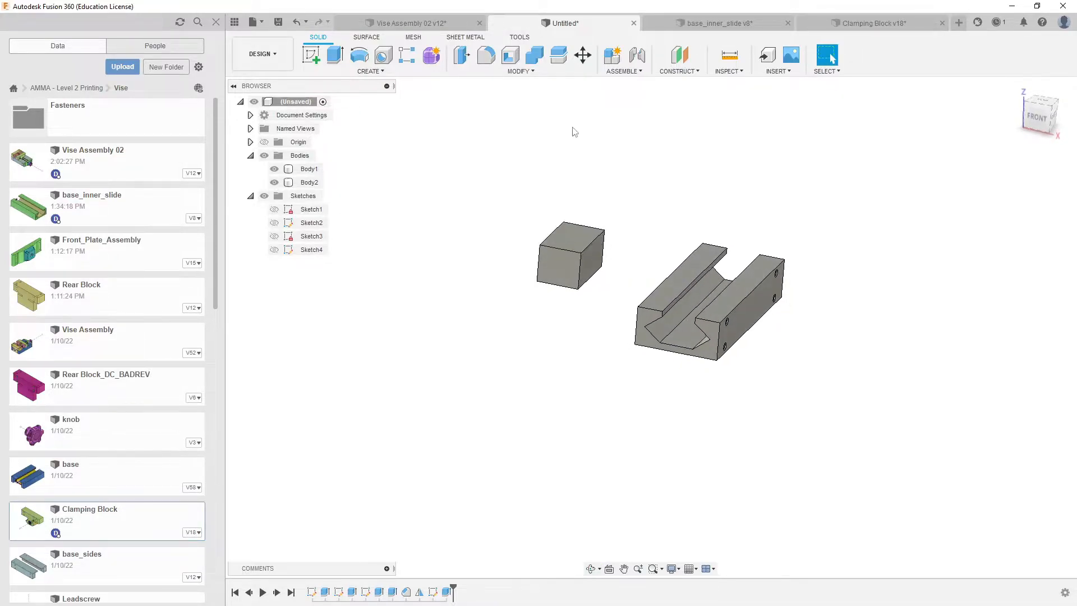
{"action": "middle_click_drag", "start_coordinate": [669, 243], "coordinate": [694, 245]}
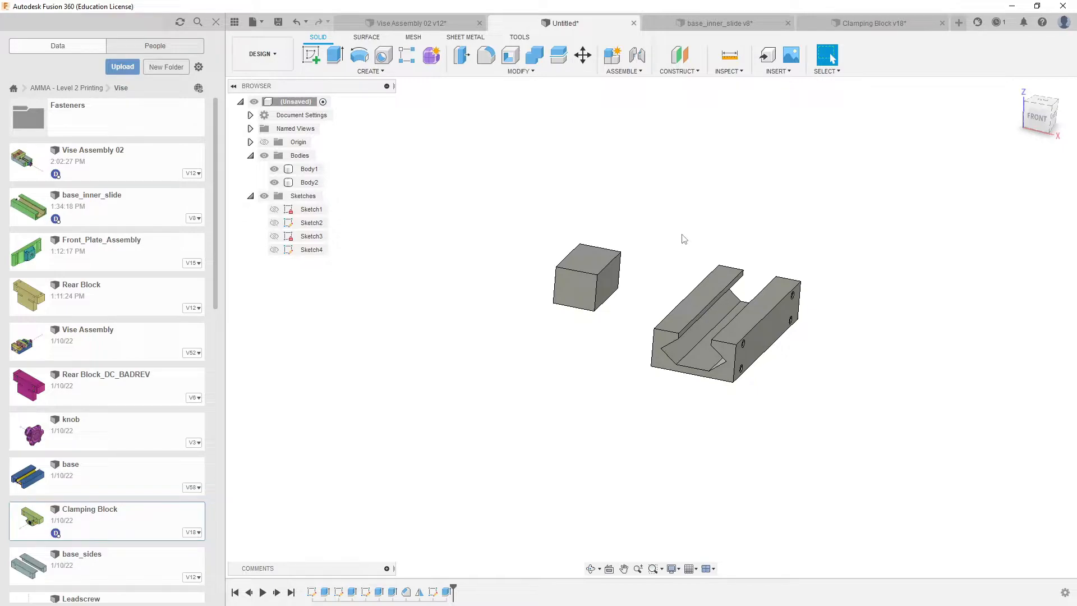
Step: Switch to the Vise Assembly 02 design and examine how its separate components, such as the jaws, base side and knob, fit together
{"action": "middle_click_drag", "start_coordinate": [674, 236], "coordinate": [637, 255]}
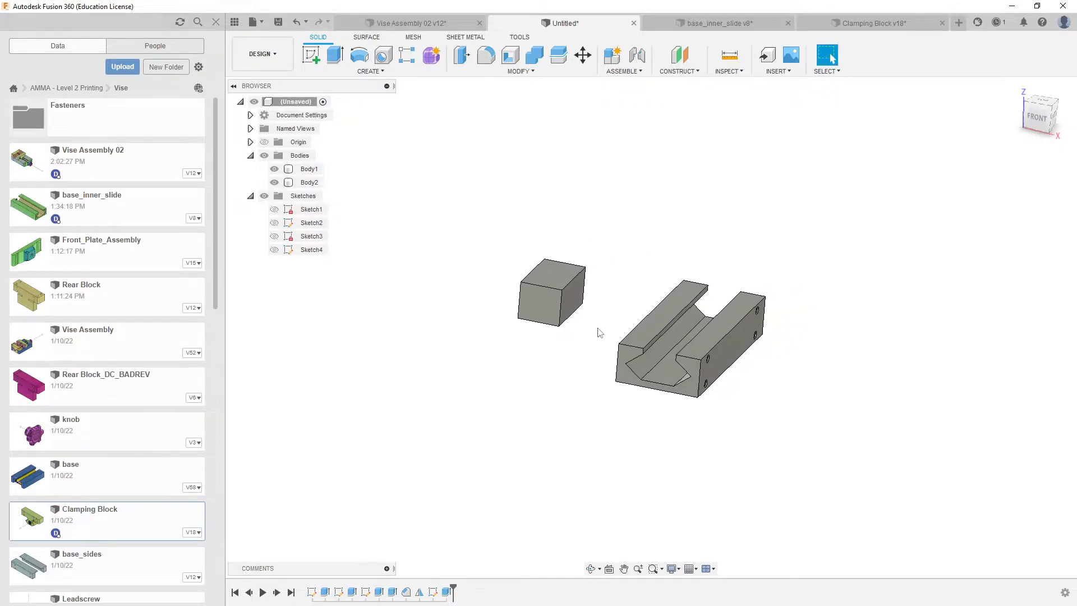
{"action": "middle_click_drag", "start_coordinate": [583, 352], "coordinate": [630, 314], "text": "shift"}
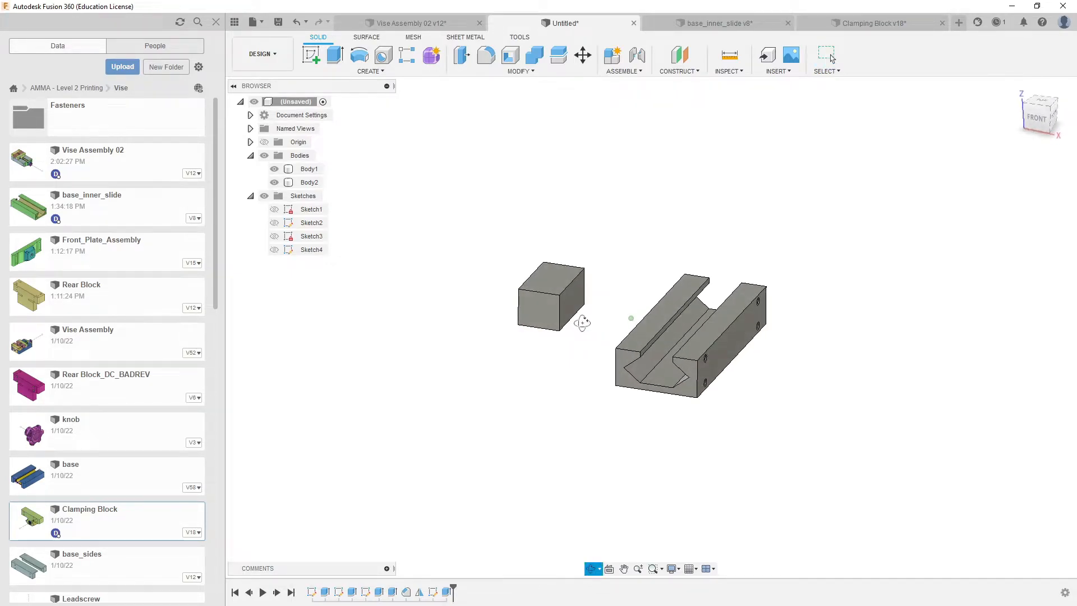
{"action": "left_click", "coordinate": [435, 21]}
{"action": "middle_click_drag", "start_coordinate": [727, 333], "coordinate": [666, 331], "text": "shift"}
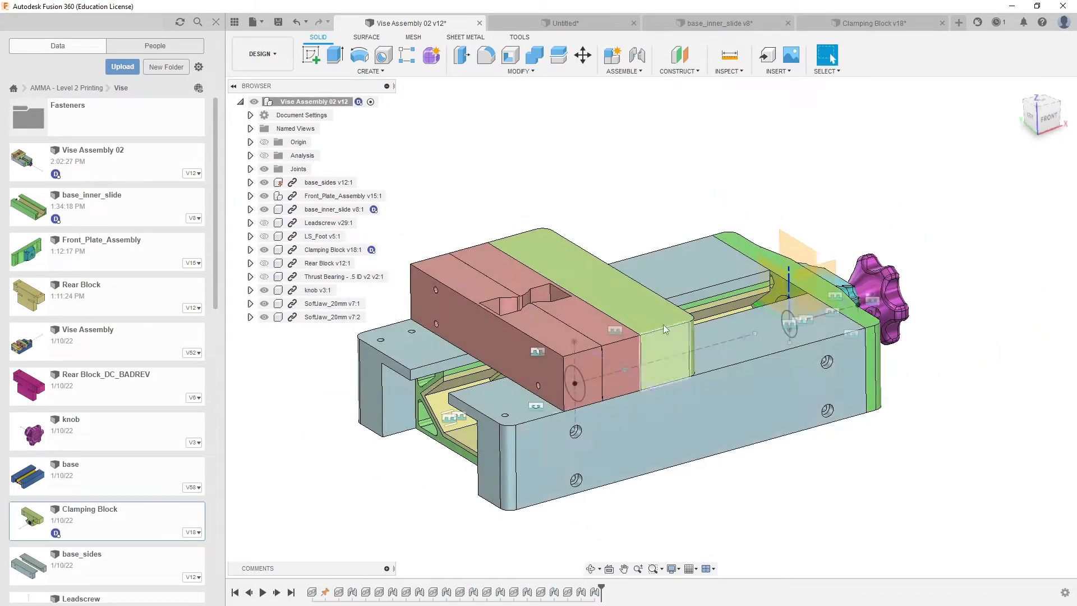
{"action": "left_click", "coordinate": [644, 295]}
{"action": "left_click", "coordinate": [609, 355]}
{"action": "left_click_drag", "start_coordinate": [709, 395], "coordinate": [712, 392]}
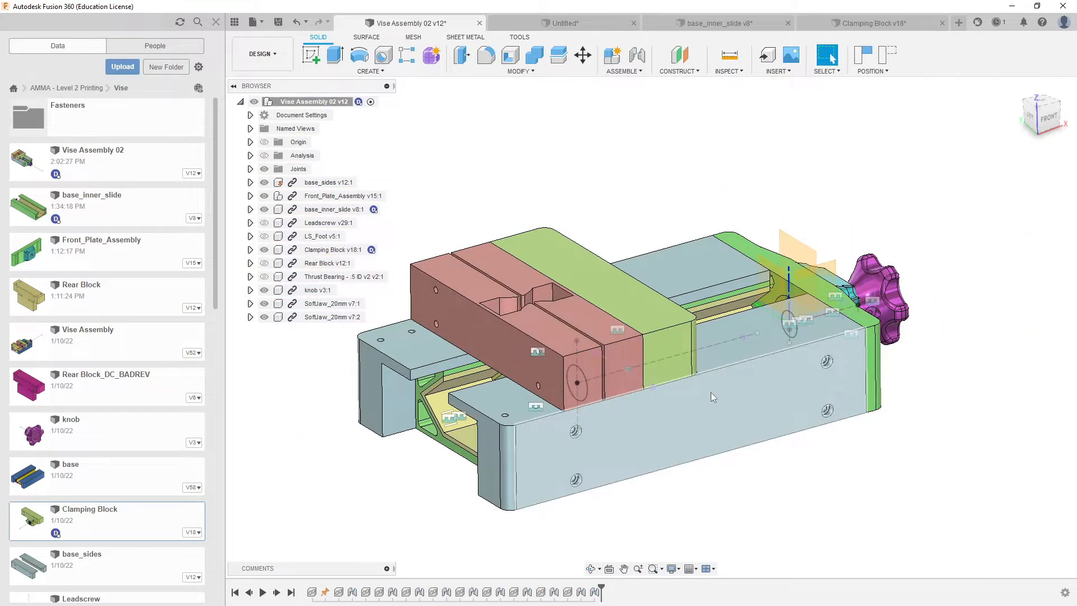
{"action": "middle_click_drag", "start_coordinate": [840, 293], "coordinate": [849, 347], "text": "shift"}
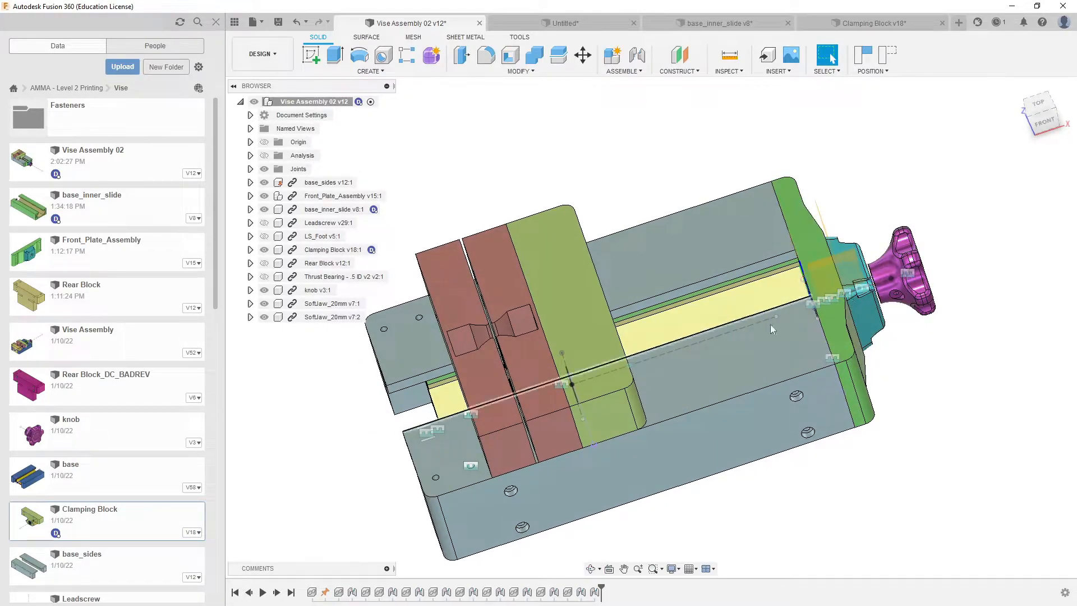
{"action": "left_click", "coordinate": [709, 385]}
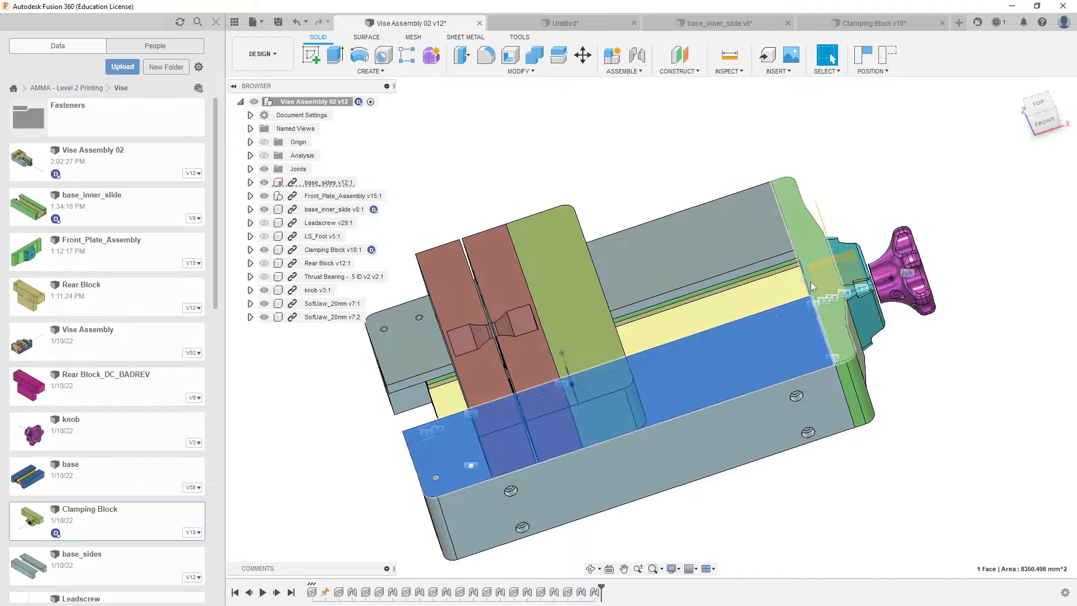
{"action": "left_click", "coordinate": [911, 262]}
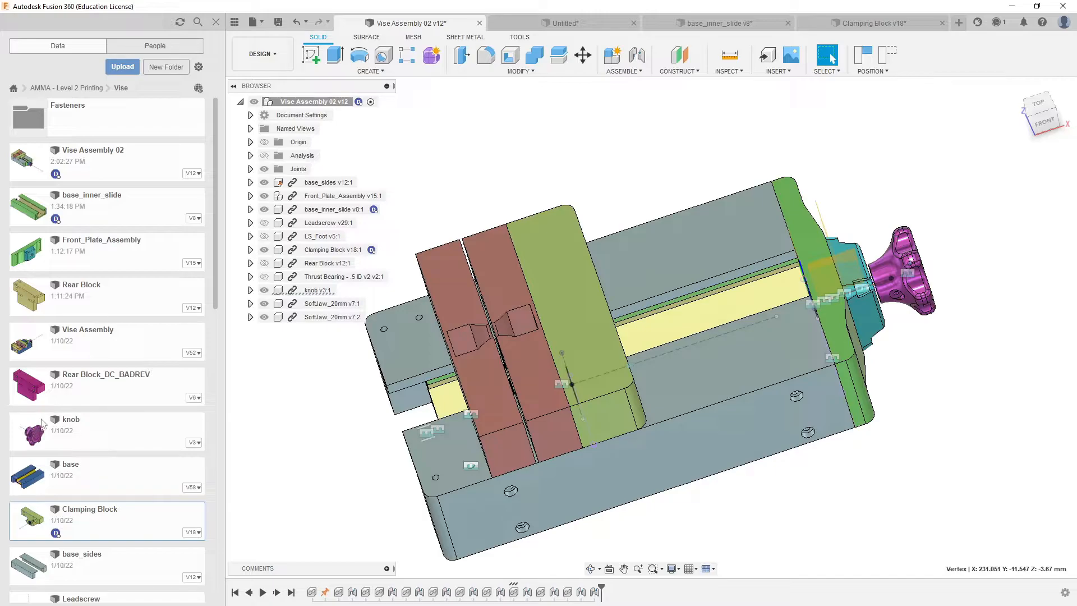
{"action": "middle_click_drag", "start_coordinate": [450, 515], "coordinate": [618, 224], "text": "shift"}
Step: Return to the unsaved slide base design and examine the block and the slide base as two separate bodies from several angles
{"action": "key", "text": "ctrl+Tab"}
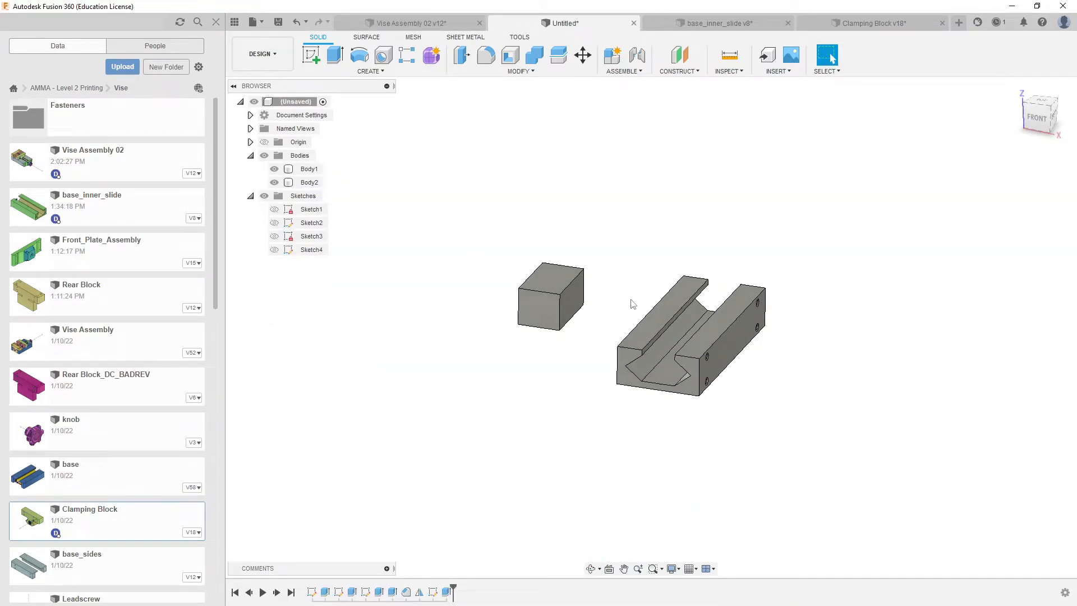
{"action": "middle_click_drag", "start_coordinate": [632, 304], "coordinate": [616, 281], "text": "shift"}
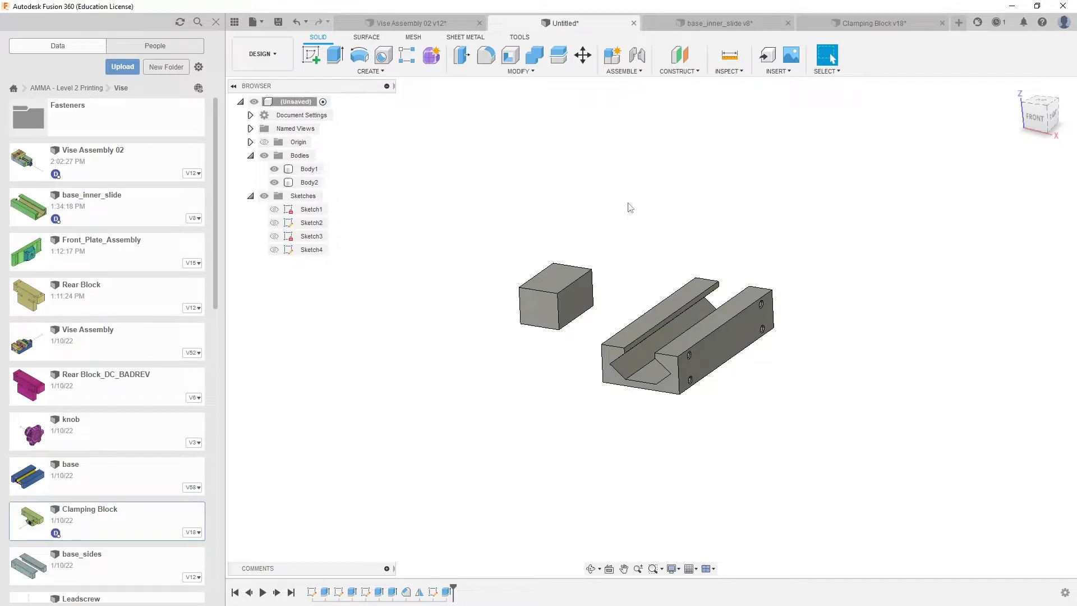
{"action": "middle_click_drag", "start_coordinate": [629, 207], "coordinate": [641, 208], "text": "shift"}
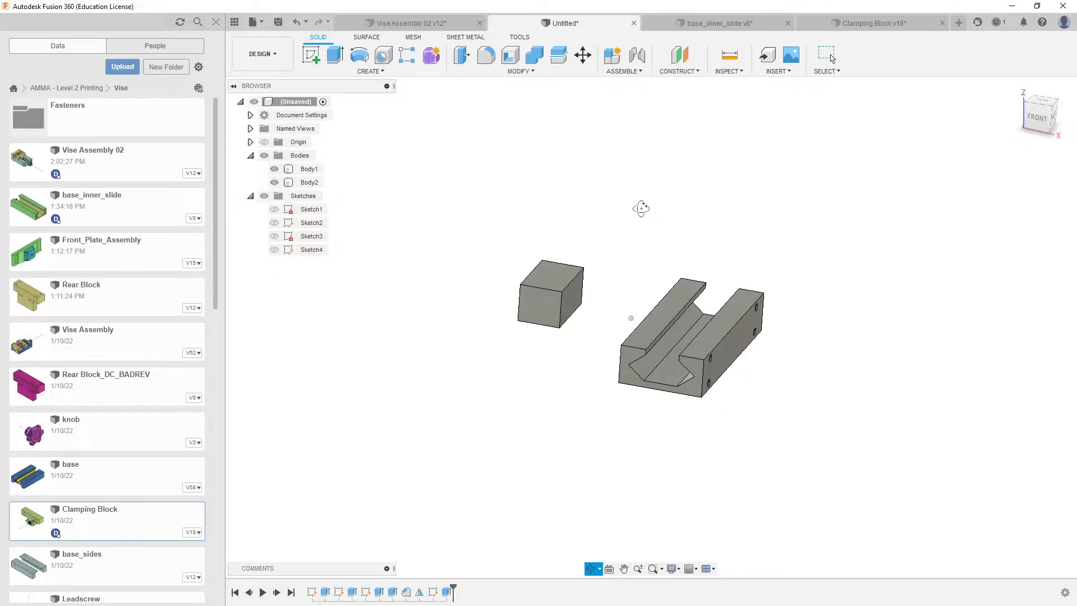
{"action": "left_click", "coordinate": [549, 286]}
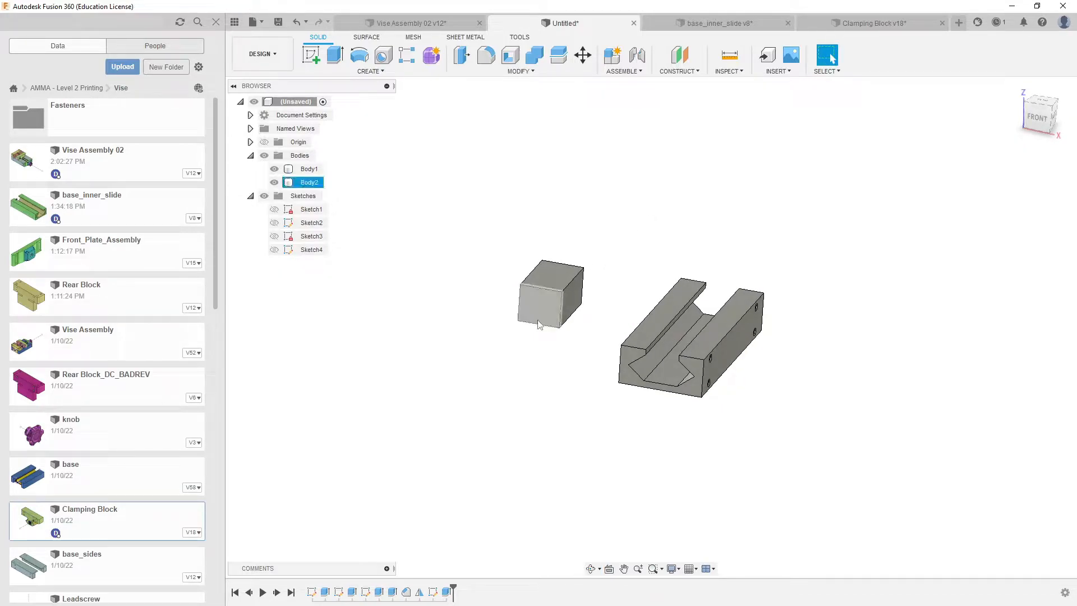
{"action": "left_click", "coordinate": [548, 253]}
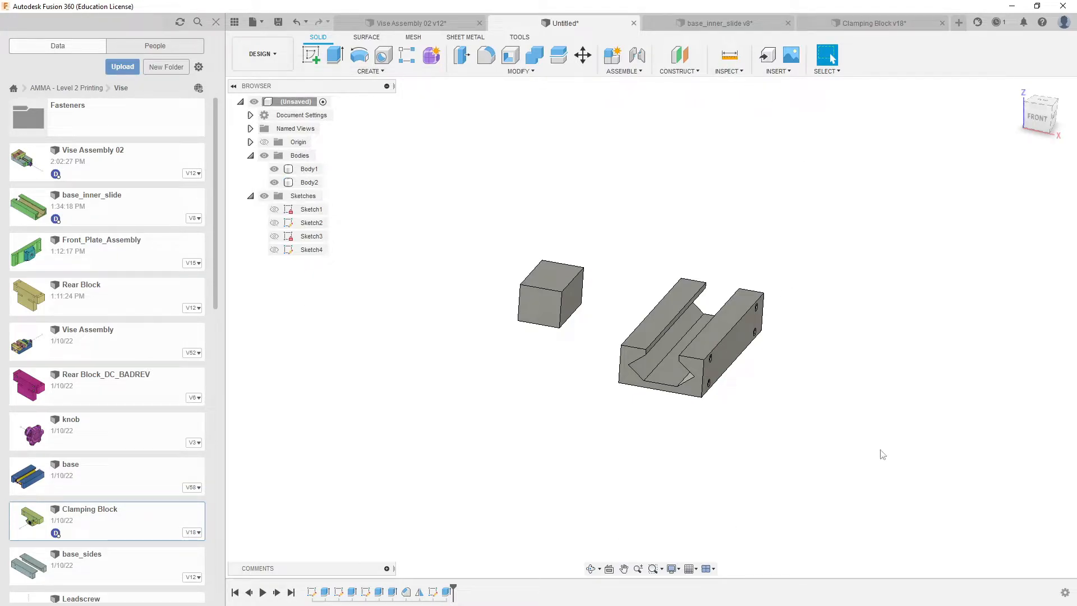
{"action": "middle_click_drag", "start_coordinate": [564, 413], "coordinate": [594, 428], "text": "shift"}
{"action": "left_click", "coordinate": [556, 328]}
{"action": "left_click", "coordinate": [576, 278]}
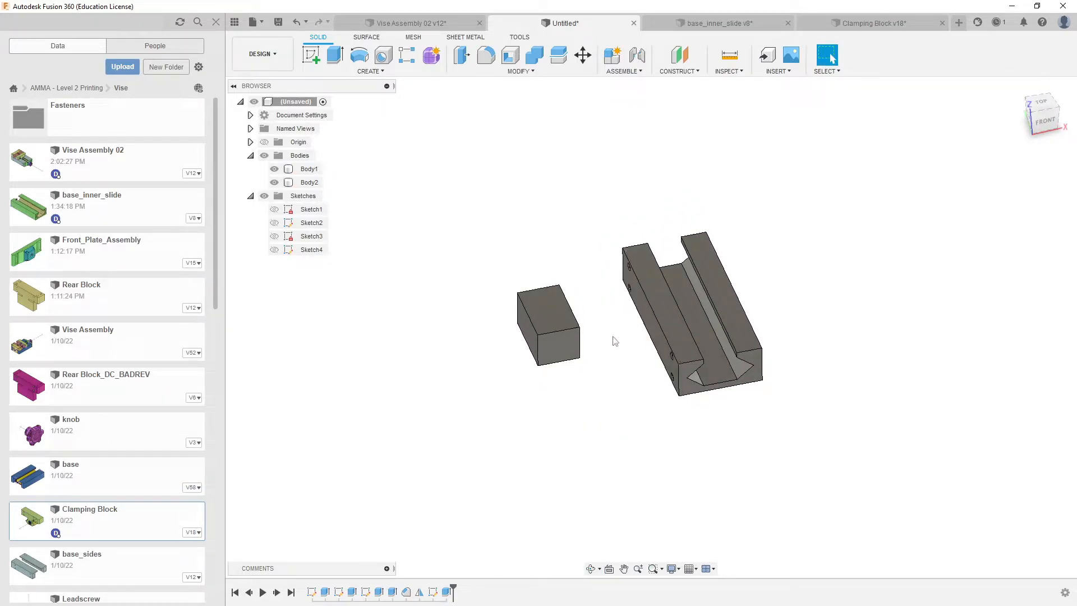
{"action": "middle_click_drag", "start_coordinate": [631, 318], "coordinate": [731, 362], "text": "shift"}
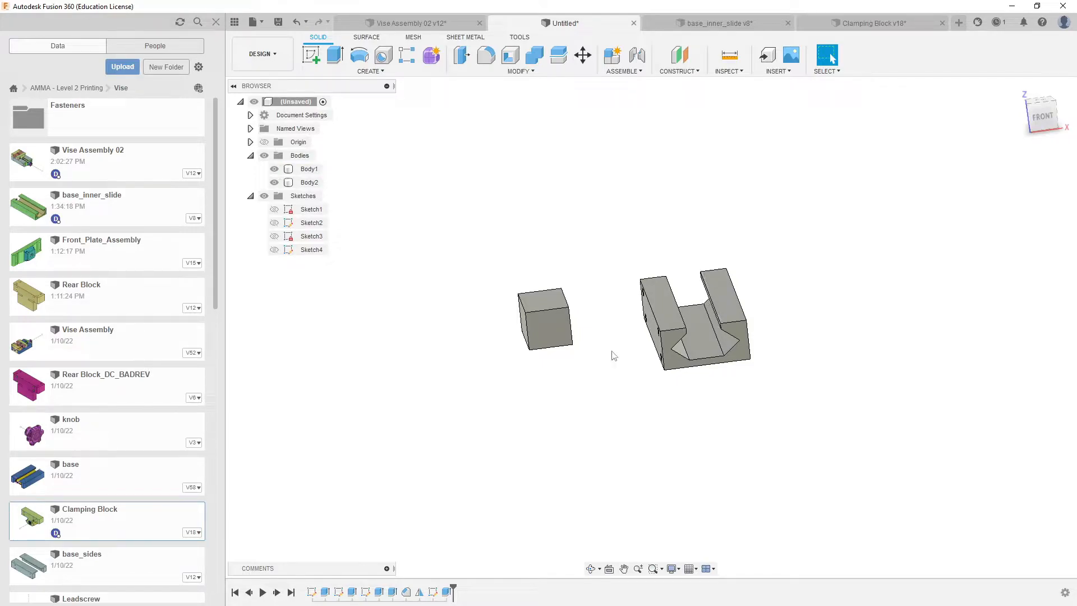
Step: Delete the rectangular block body so that only the slide base is left, and clear the selection
{"action": "right_click", "coordinate": [316, 184]}
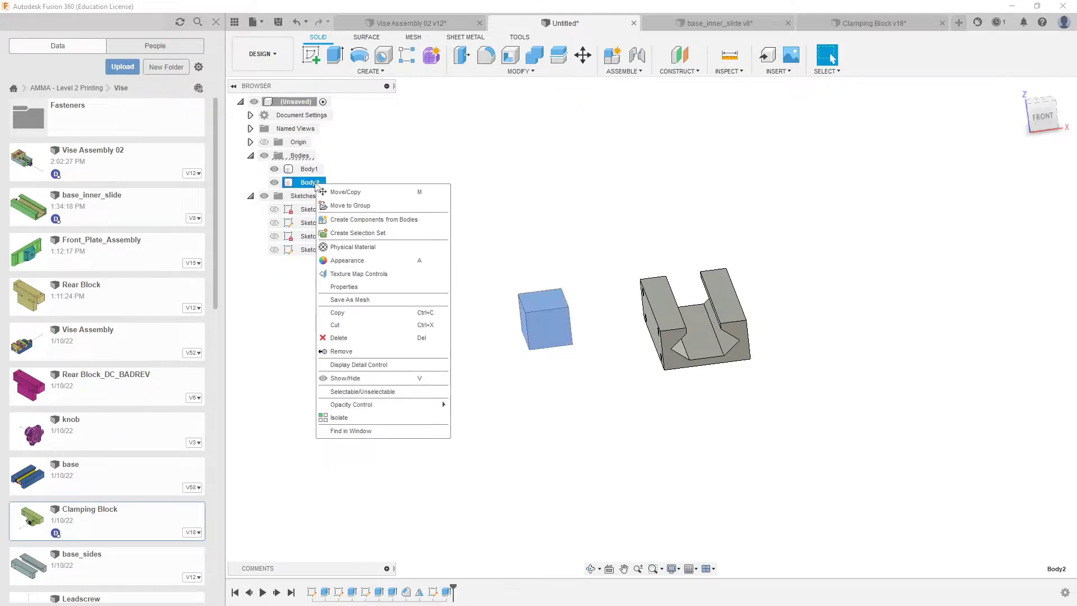
{"action": "left_click", "coordinate": [352, 341]}
{"action": "middle_click_drag", "start_coordinate": [690, 364], "coordinate": [668, 368], "text": "shift"}
{"action": "scroll", "coordinate": [668, 368], "scroll_direction": "up", "scroll_amount": 5}
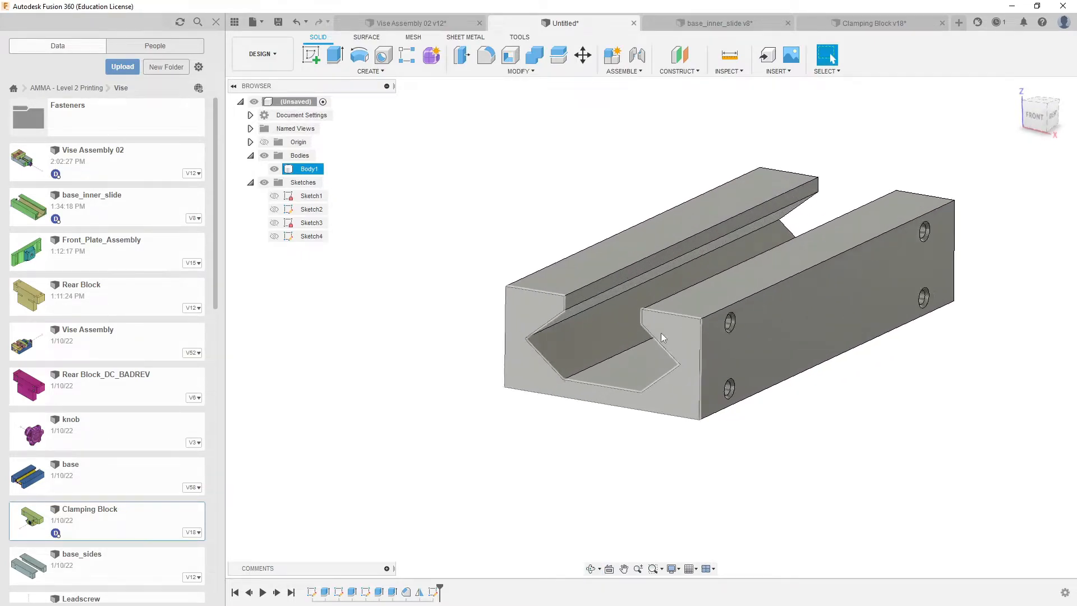
{"action": "left_click", "coordinate": [622, 419]}
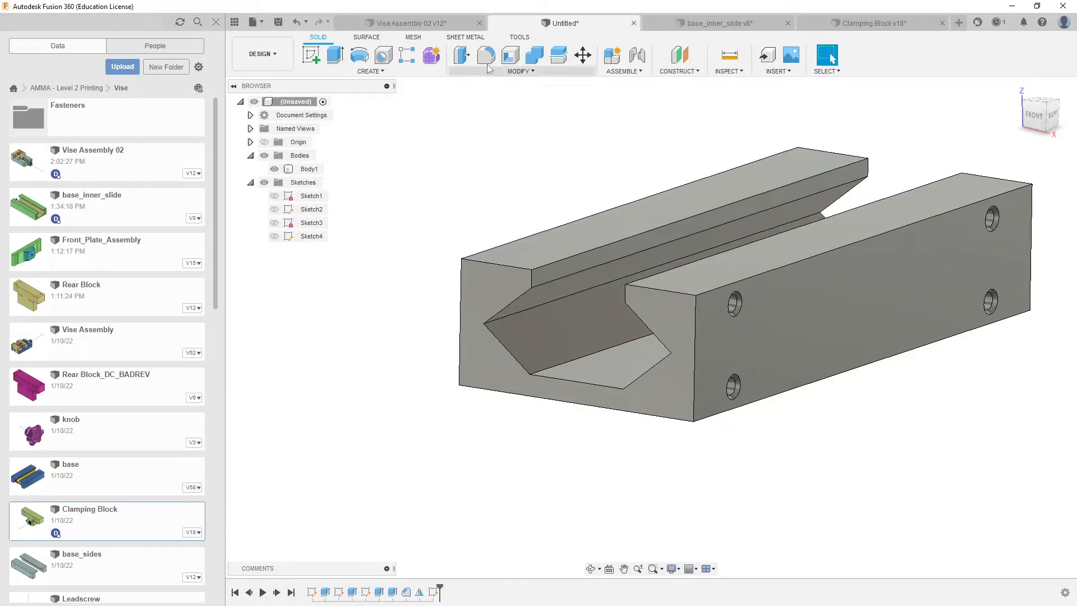
{"action": "left_click", "coordinate": [520, 71]}
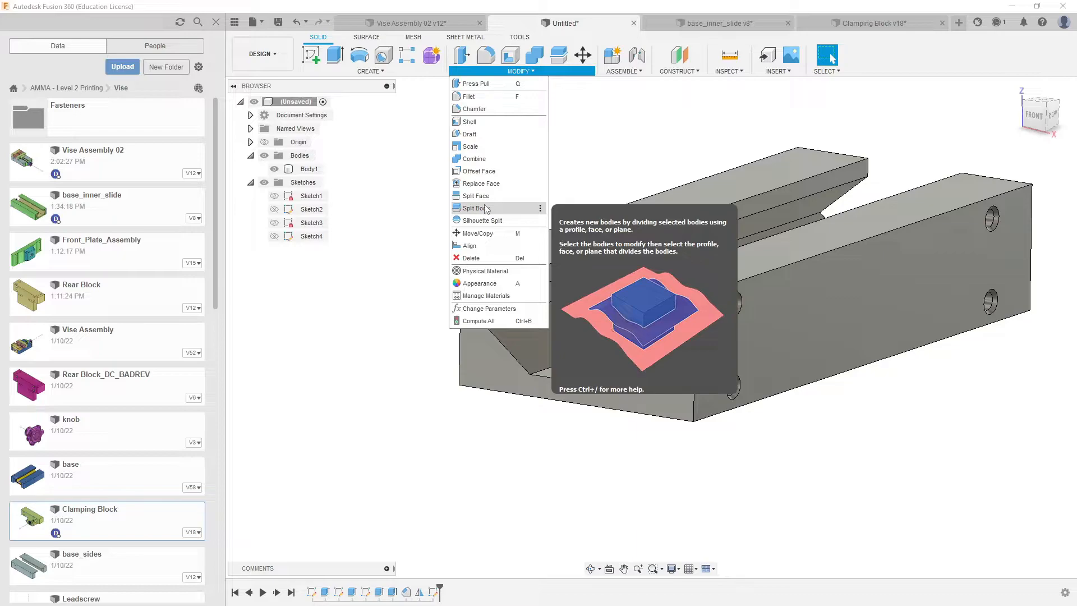
{"action": "mouse_move", "coordinate": [457, 299]}
{"action": "middle_mouse_down", "text": "shift"}
{"action": "mouse_move", "coordinate": [457, 276]}
{"action": "mouse_move", "coordinate": [450, 289]}
{"action": "middle_mouse_up", "text": "shift"}
{"action": "scroll", "coordinate": [451, 289], "scroll_direction": "down", "scroll_amount": 5}
{"action": "middle_click_drag", "start_coordinate": [389, 440], "coordinate": [611, 329], "text": "shift"}
{"action": "mouse_move", "coordinate": [534, 413]}
{"action": "middle_mouse_down", "text": "shift"}
{"action": "mouse_move", "coordinate": [512, 392]}
{"action": "mouse_move", "coordinate": [519, 403]}
{"action": "middle_mouse_up", "text": "shift"}
{"action": "middle_click_drag", "start_coordinate": [474, 324], "coordinate": [460, 310]}
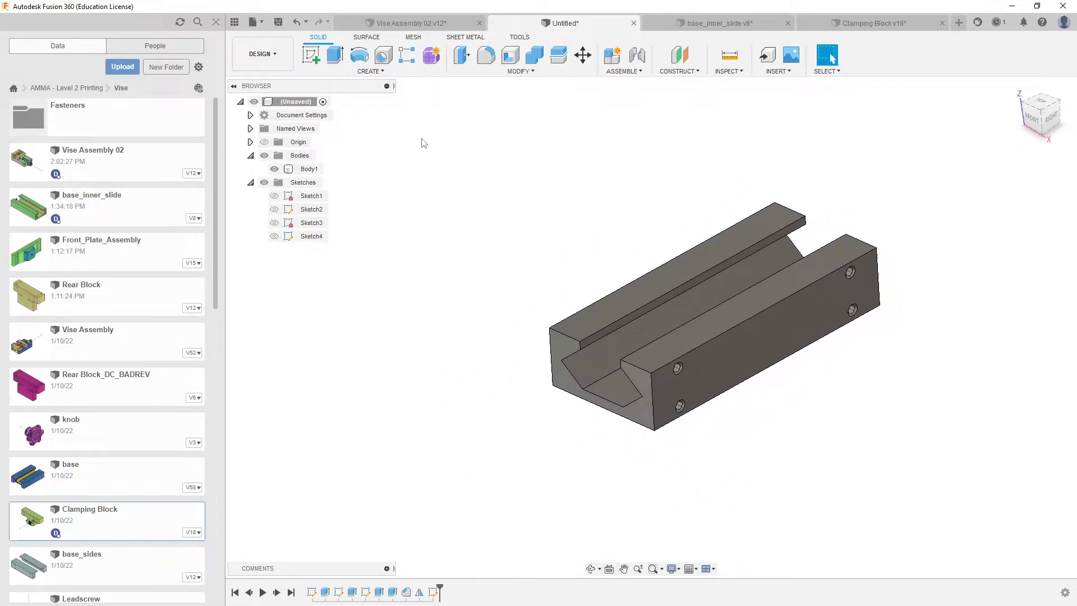
Step: Split the slide base body lengthwise with Split Body, using the central vertical origin plane as the splitting tool
{"action": "left_click", "coordinate": [520, 71]}
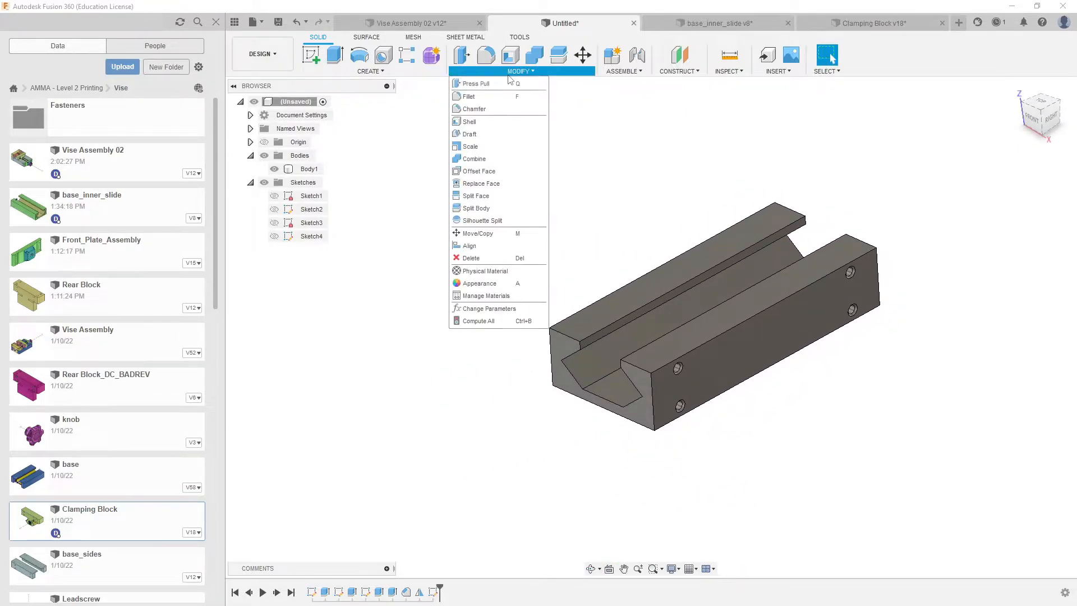
{"action": "left_click", "coordinate": [494, 204]}
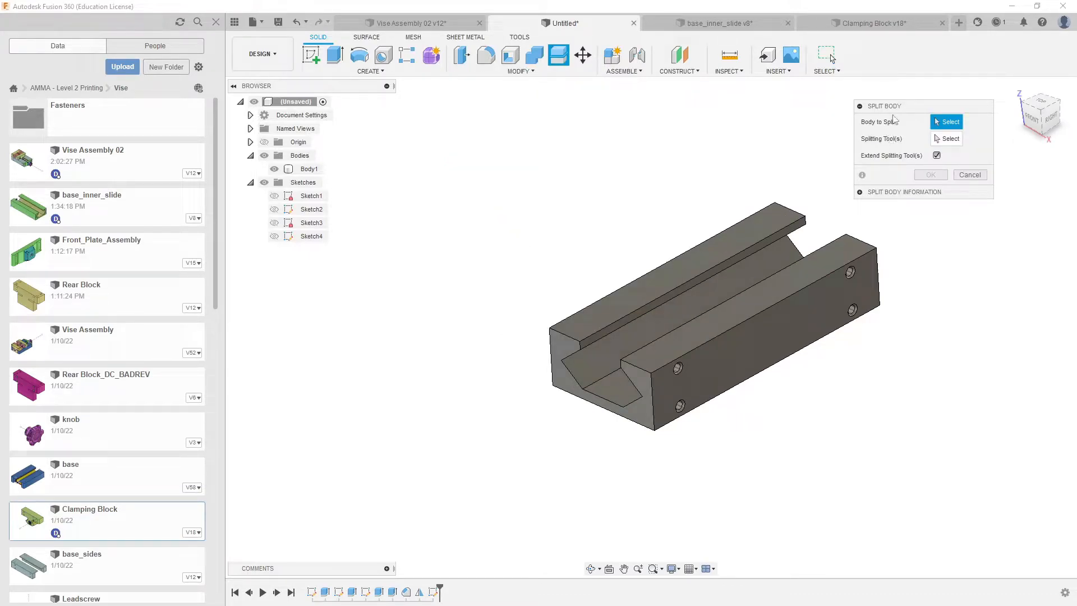
{"action": "left_click", "coordinate": [833, 268]}
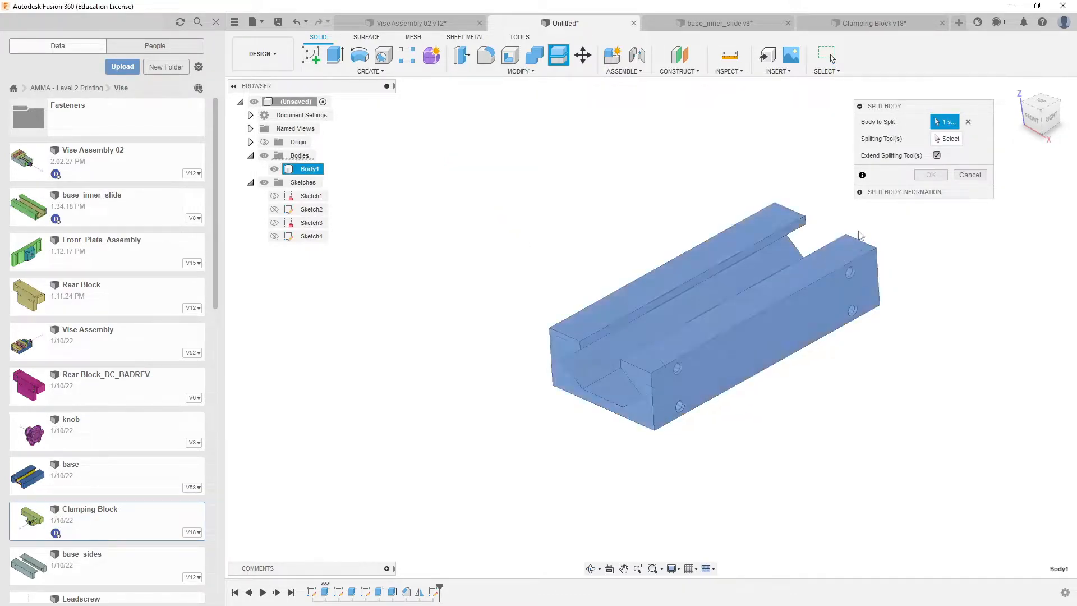
{"action": "left_click", "coordinate": [948, 140]}
{"action": "middle_click_drag", "start_coordinate": [836, 309], "coordinate": [785, 279], "text": "shift"}
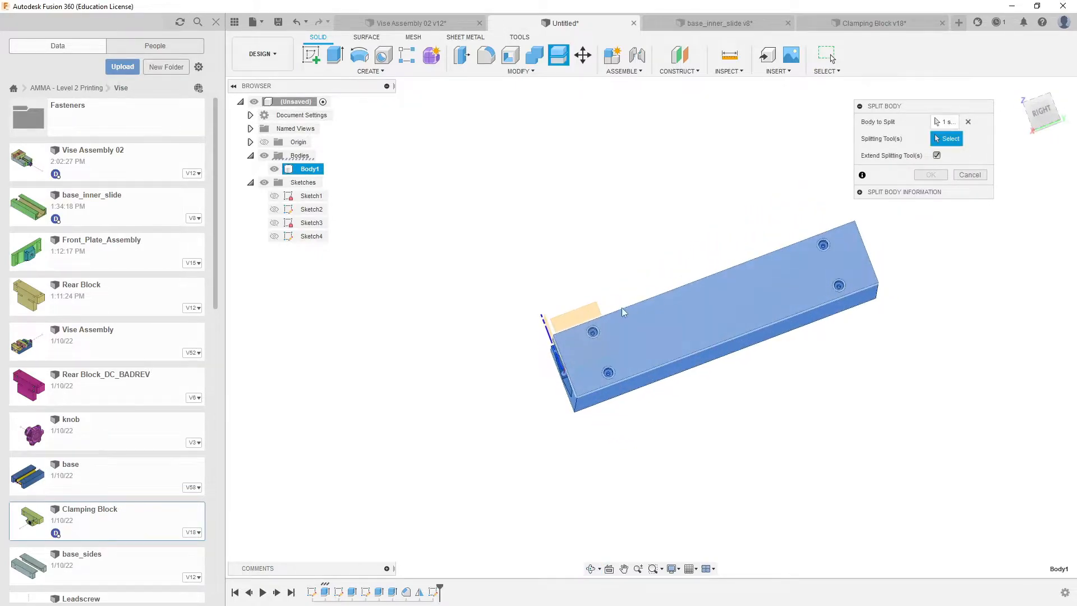
{"action": "left_click", "coordinate": [588, 320]}
{"action": "middle_click_drag", "start_coordinate": [588, 320], "coordinate": [713, 420], "text": "shift"}
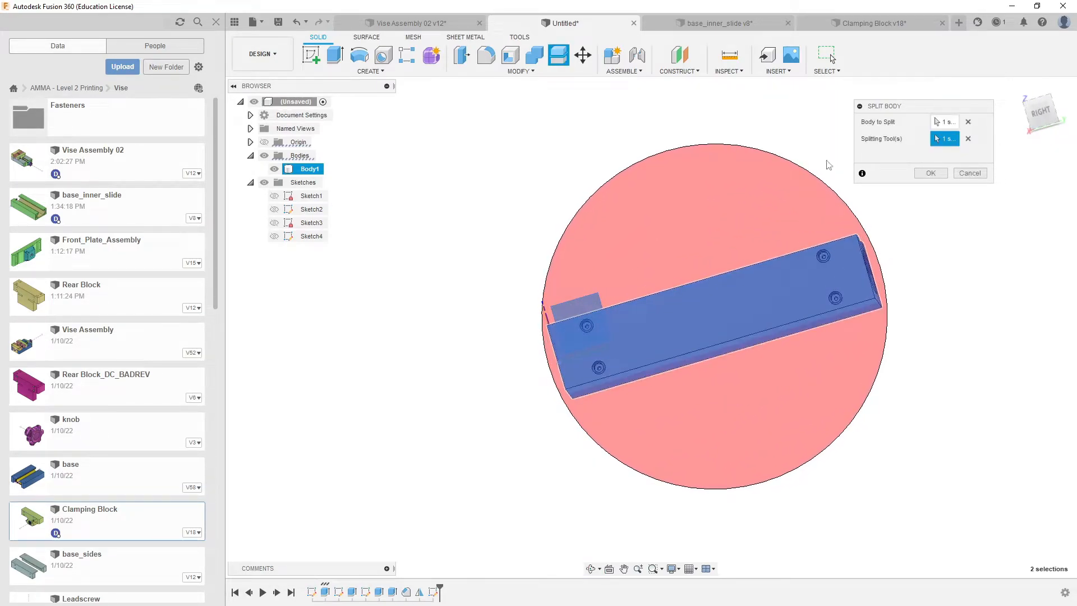
{"action": "middle_click_drag", "start_coordinate": [739, 240], "coordinate": [909, 188], "text": "shift"}
{"action": "left_click", "coordinate": [920, 175]}
Step: Hide and show the right half of the split slide base (Body3) to check the cut along the channel floor
{"action": "middle_click_drag", "start_coordinate": [875, 378], "coordinate": [883, 389], "text": "shift"}
{"action": "scroll", "coordinate": [802, 391], "scroll_direction": "up", "scroll_amount": 3}
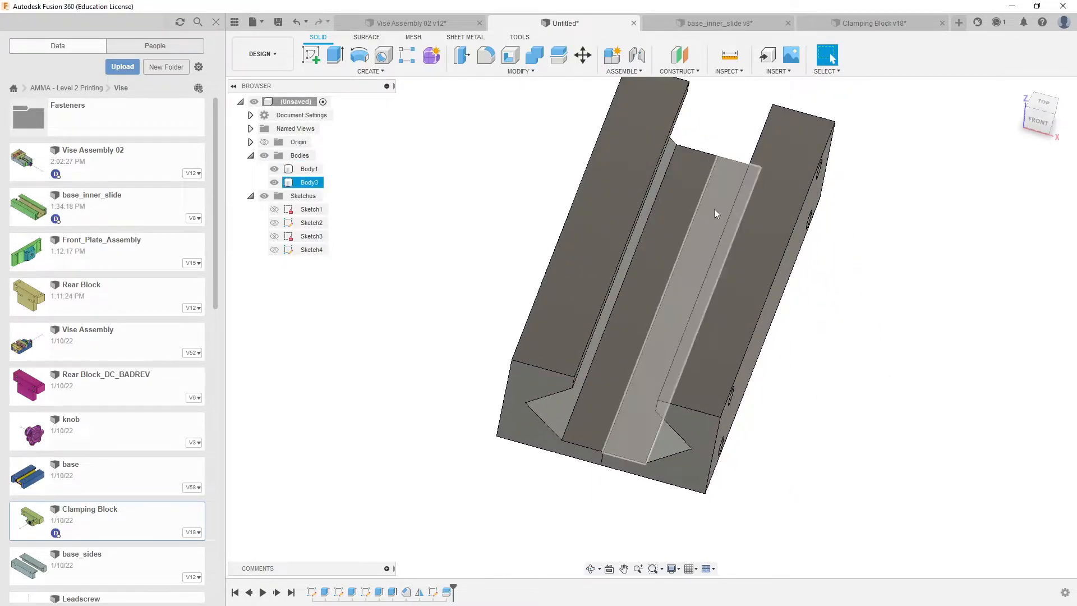
{"action": "left_click", "coordinate": [309, 183]}
{"action": "middle_click_drag", "start_coordinate": [356, 264], "coordinate": [413, 297], "text": "shift"}
{"action": "left_click", "coordinate": [275, 182]}
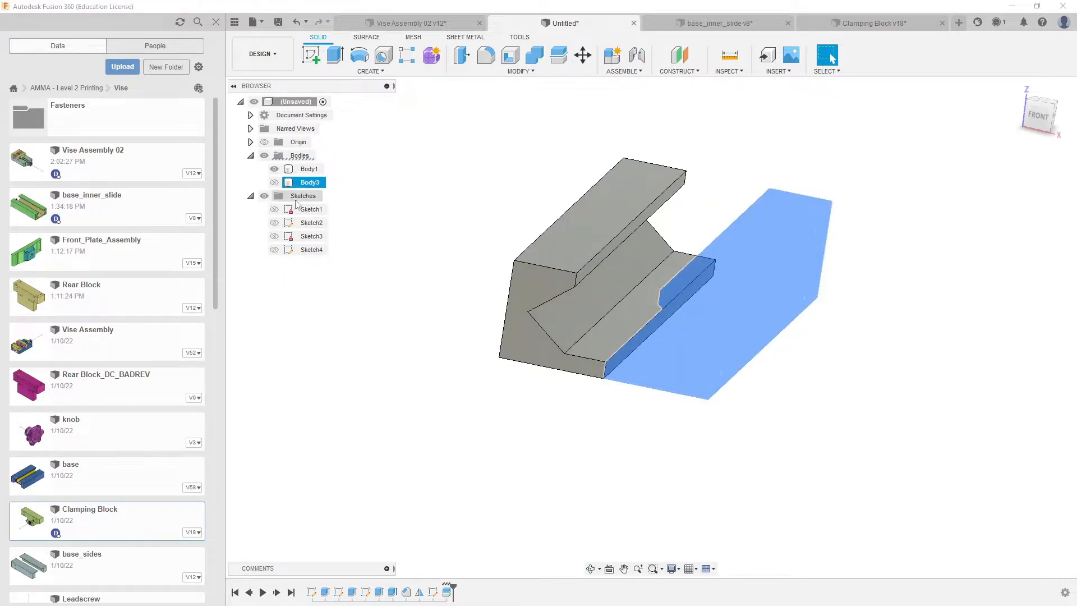
{"action": "key", "text": "Escape"}
{"action": "left_click", "coordinate": [274, 183]}
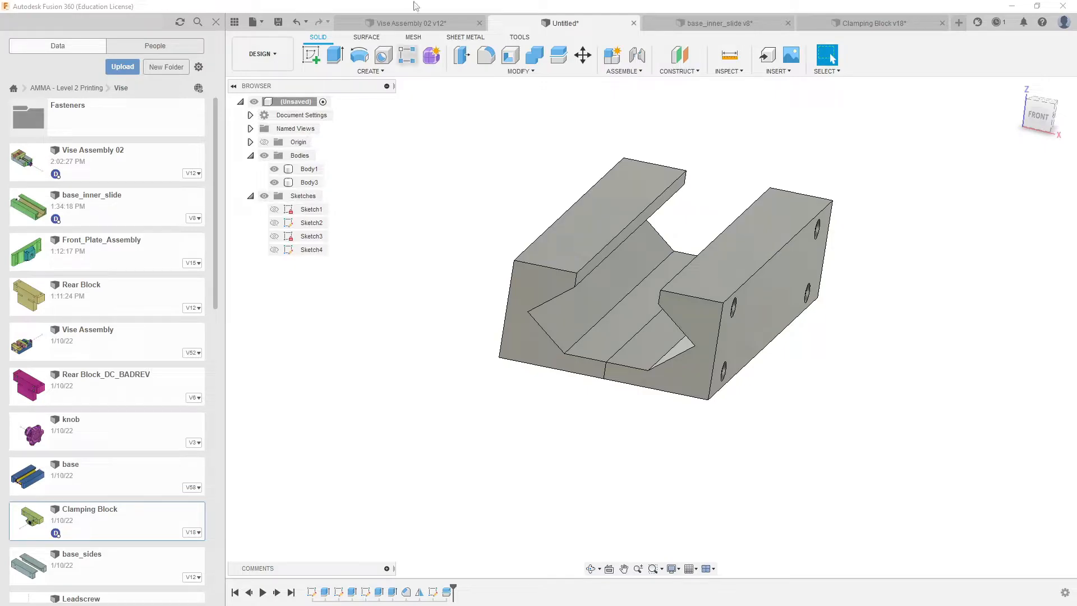
Step: Hide the left half (Body1) to view the right half by itself, and show the left half again
{"action": "left_click", "coordinate": [634, 353]}
{"action": "left_click", "coordinate": [633, 357]}
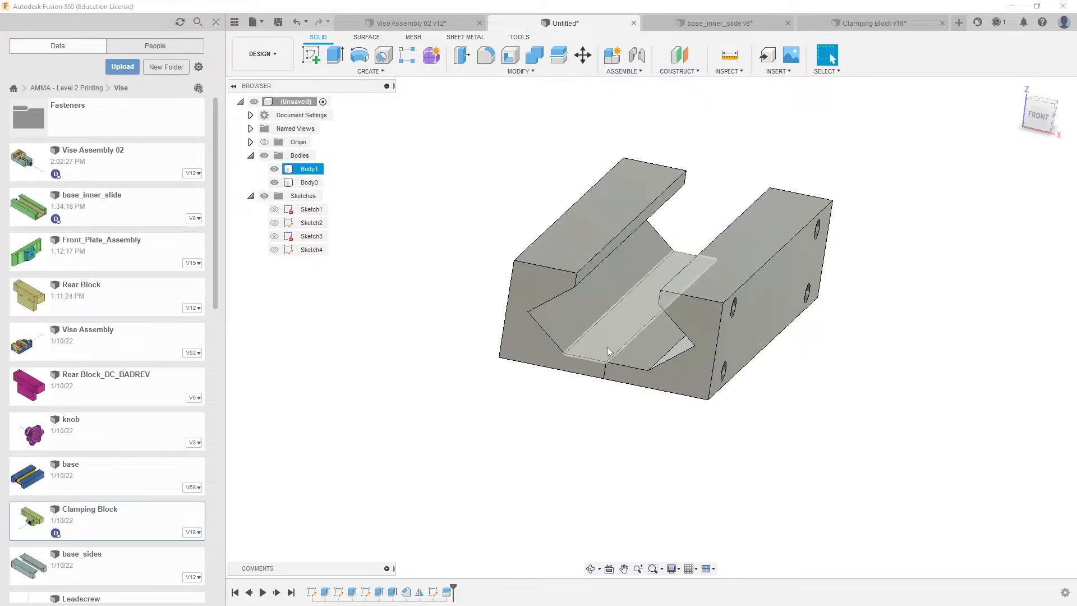
{"action": "mouse_move", "coordinate": [610, 354]}
{"action": "middle_mouse_down", "text": "shift"}
{"action": "mouse_move", "coordinate": [617, 382]}
{"action": "mouse_move", "coordinate": [612, 366]}
{"action": "middle_mouse_up", "text": "shift"}
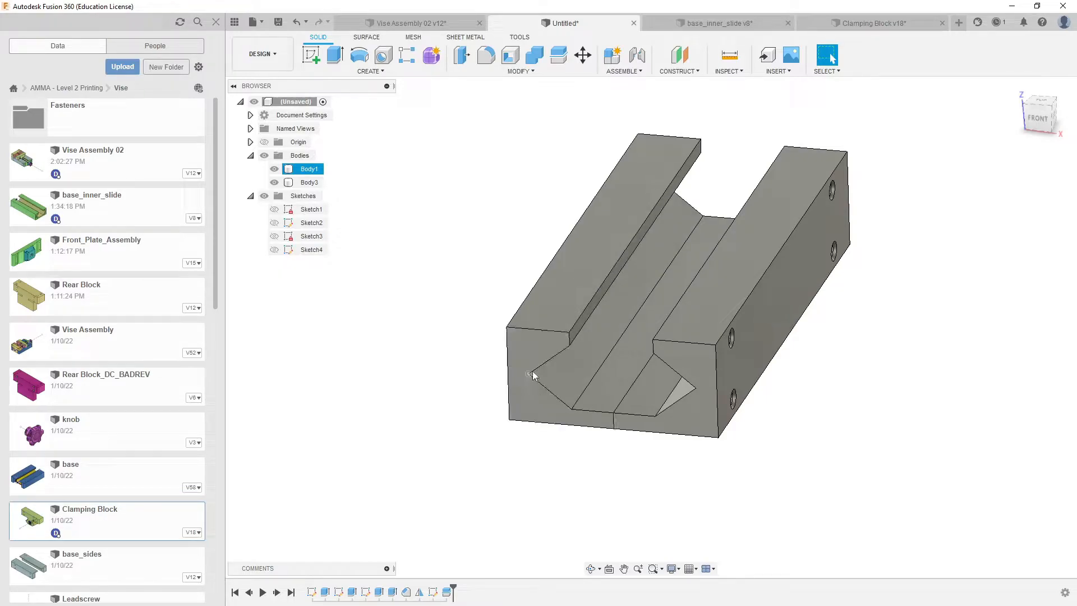
{"action": "left_click", "coordinate": [586, 437]}
{"action": "left_click", "coordinate": [275, 169]}
{"action": "middle_click_drag", "start_coordinate": [473, 349], "coordinate": [433, 168], "text": "shift"}
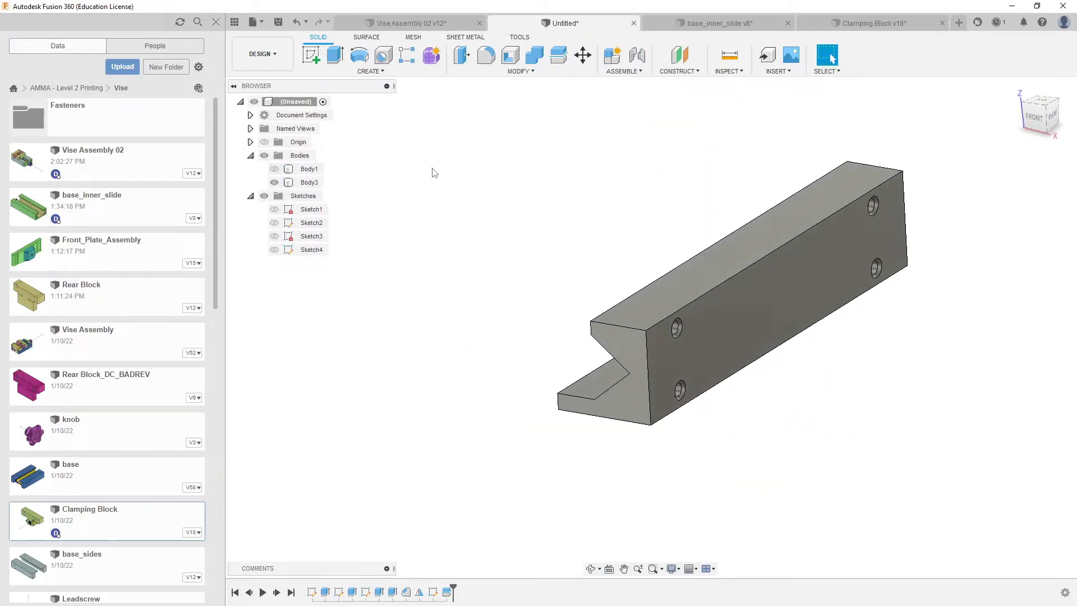
{"action": "left_click", "coordinate": [527, 37]}
{"action": "middle_click_drag", "start_coordinate": [499, 238], "coordinate": [481, 316], "text": "shift"}
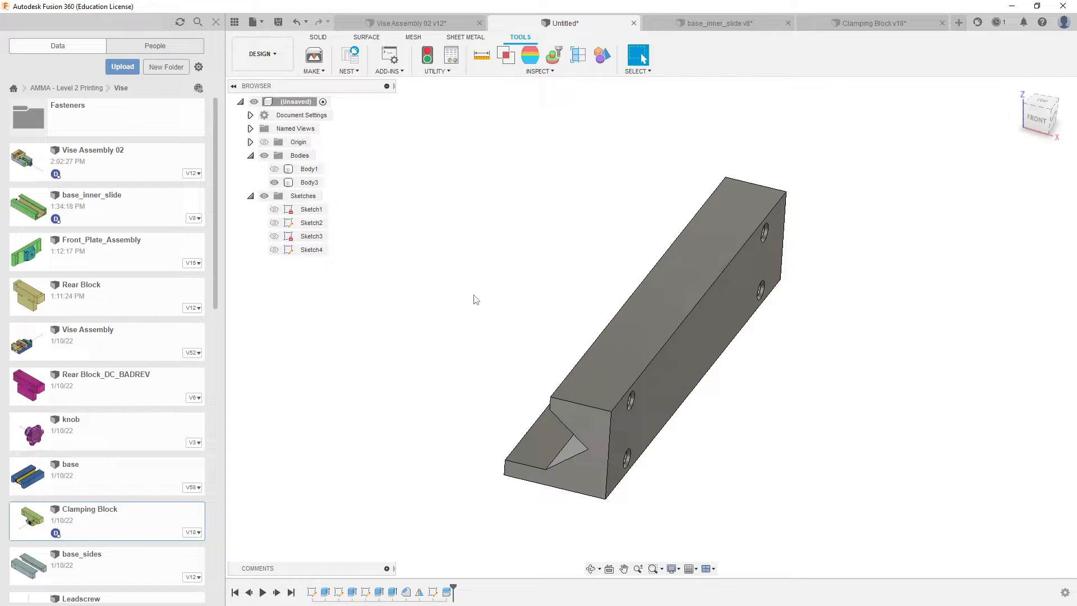
{"action": "left_click", "coordinate": [275, 169]}
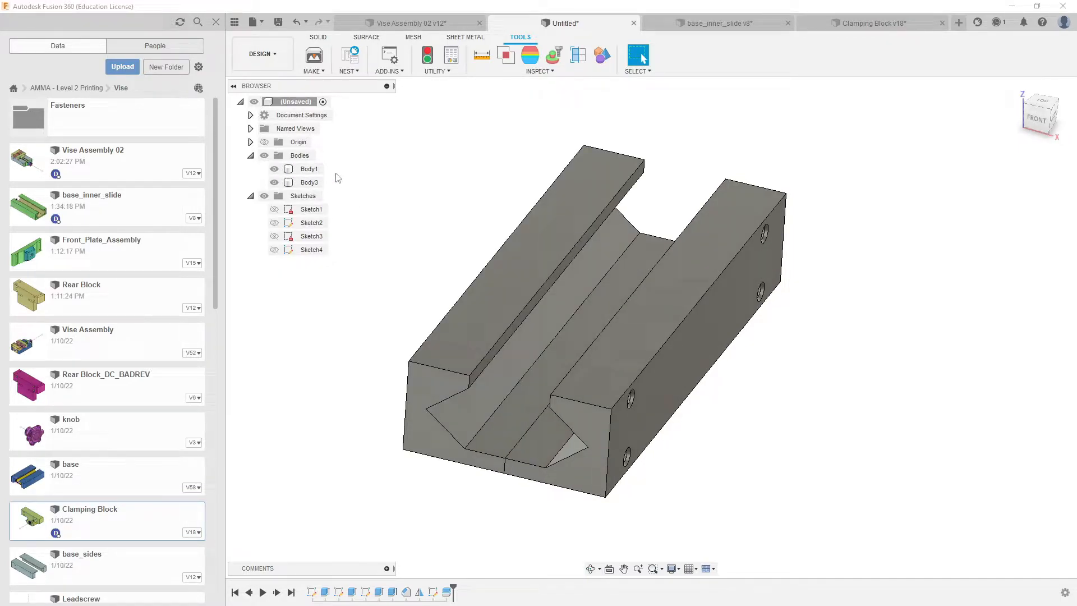
Step: Examine the seam between the two halves on the front end face and in the channel floor
{"action": "middle_click_drag", "start_coordinate": [514, 286], "coordinate": [574, 291]}
{"action": "middle_click_drag", "start_coordinate": [616, 377], "coordinate": [678, 404], "text": "shift"}
{"action": "middle_click_drag", "start_coordinate": [827, 310], "coordinate": [680, 379], "text": "shift"}
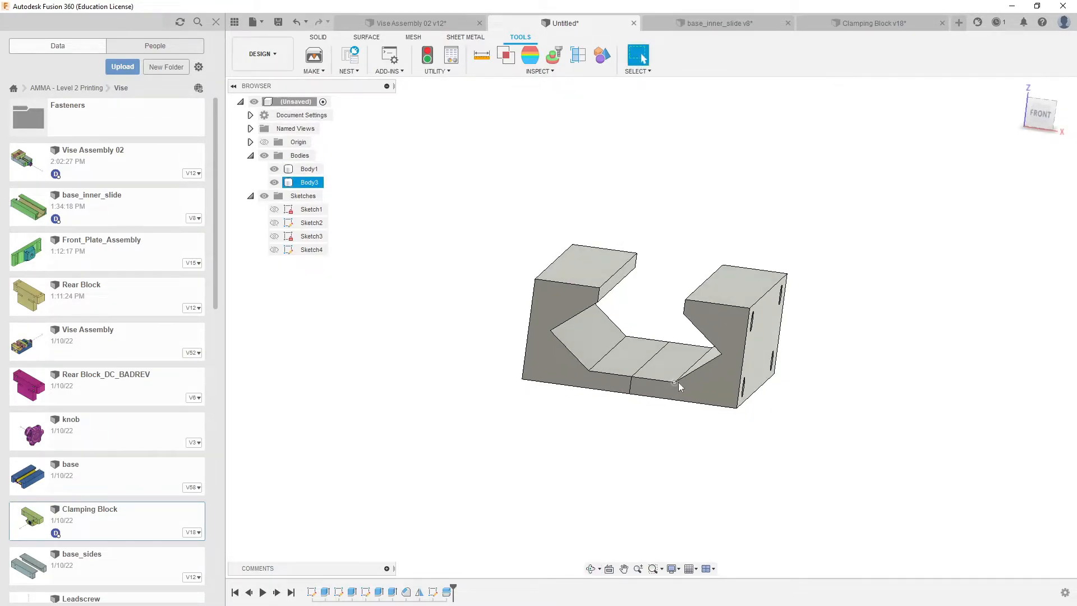
{"action": "scroll", "coordinate": [632, 388], "scroll_direction": "up", "scroll_amount": 3}
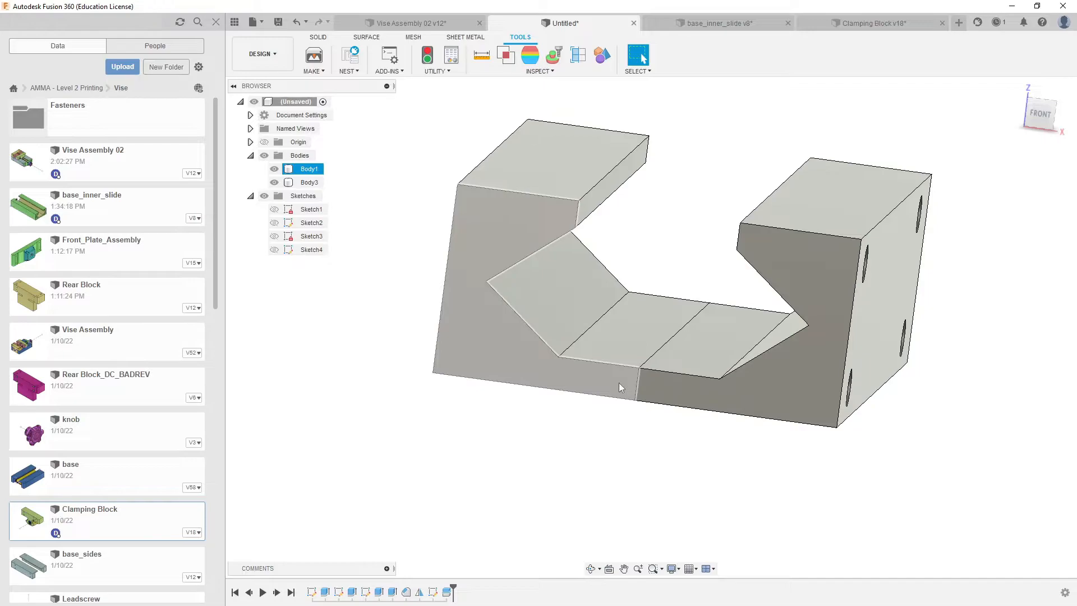
{"action": "middle_click_drag", "start_coordinate": [588, 388], "coordinate": [665, 366], "text": "shift"}
{"action": "scroll", "coordinate": [682, 404], "scroll_direction": "down", "scroll_amount": 4}
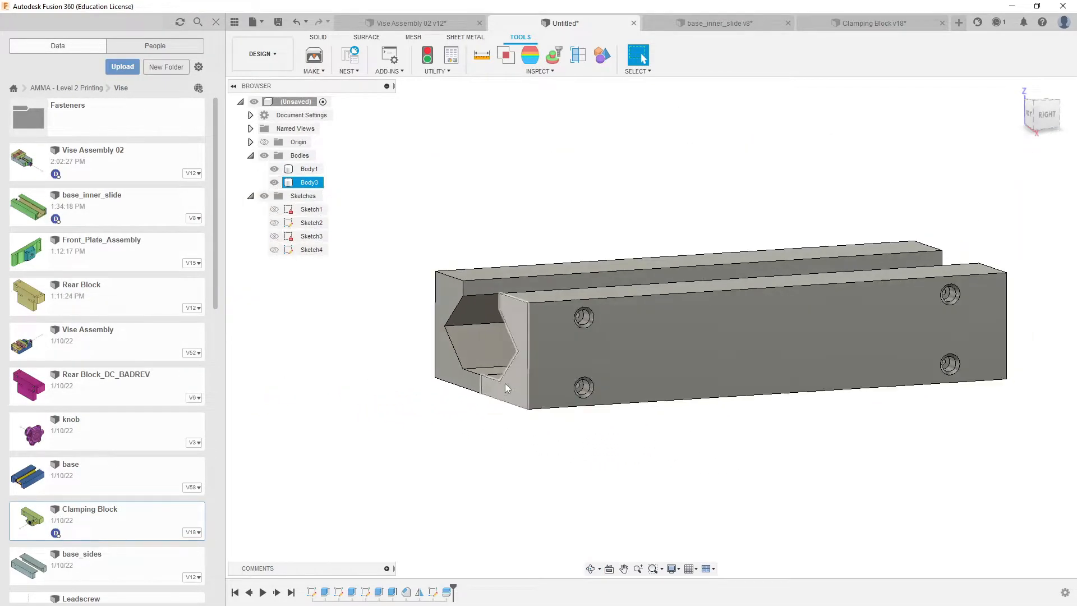
Step: Delete the Split Body feature so the slide base is a single body again
{"action": "middle_click_drag", "start_coordinate": [505, 385], "coordinate": [549, 357], "text": "shift"}
{"action": "mouse_move", "coordinate": [629, 366]}
{"action": "middle_mouse_down", "text": "shift"}
{"action": "mouse_move", "coordinate": [743, 322]}
{"action": "mouse_move", "coordinate": [722, 310]}
{"action": "middle_mouse_up", "text": "shift"}
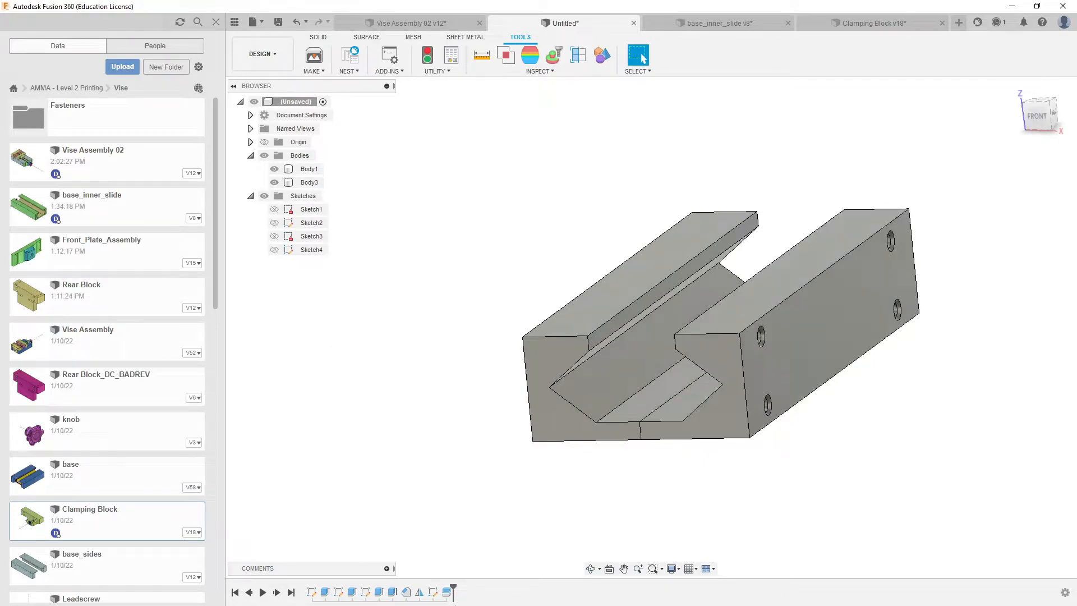
{"action": "left_click", "coordinate": [446, 592]}
{"action": "right_click", "coordinate": [446, 592]}
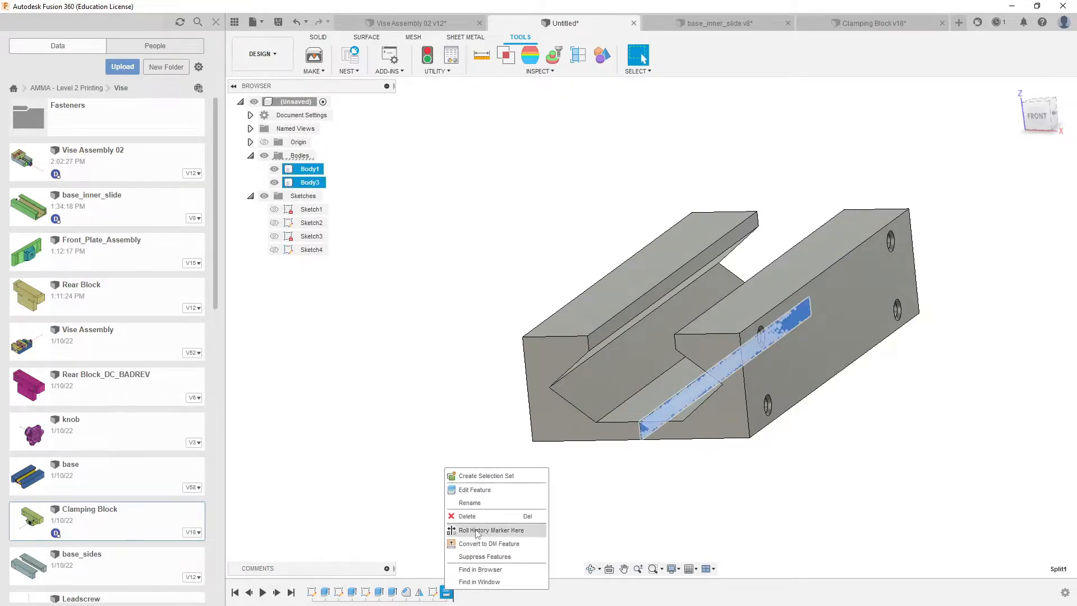
{"action": "left_click", "coordinate": [476, 517]}
{"action": "middle_click_drag", "start_coordinate": [476, 516], "coordinate": [505, 443], "text": "shift"}
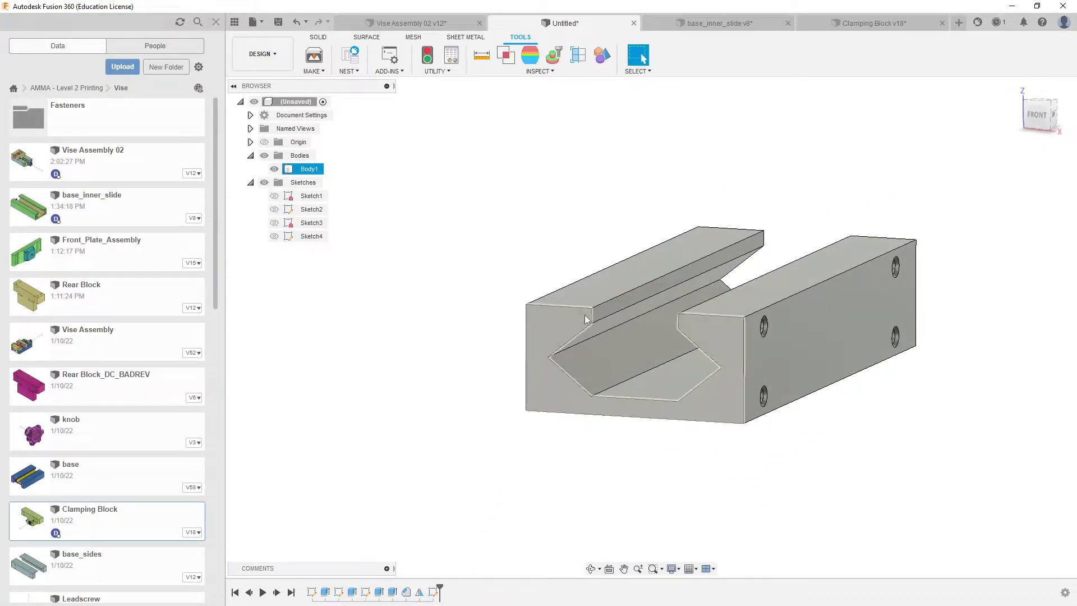
Step: Create a new sketch on the front end face of the slide base
{"action": "middle_click_drag", "start_coordinate": [707, 342], "coordinate": [690, 317], "text": "shift"}
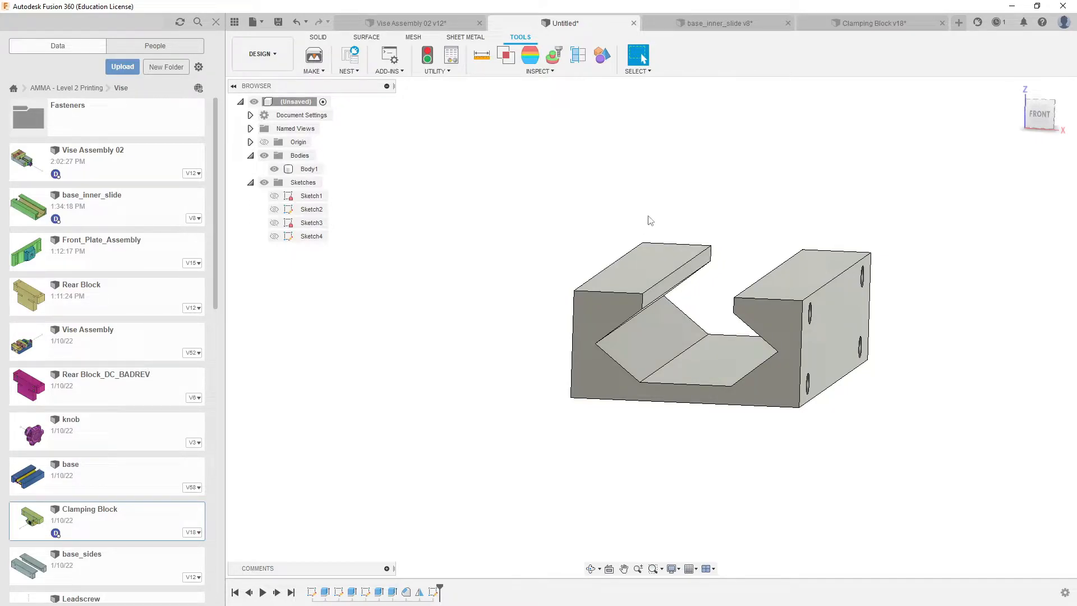
{"action": "middle_click_drag", "start_coordinate": [662, 264], "coordinate": [620, 260]}
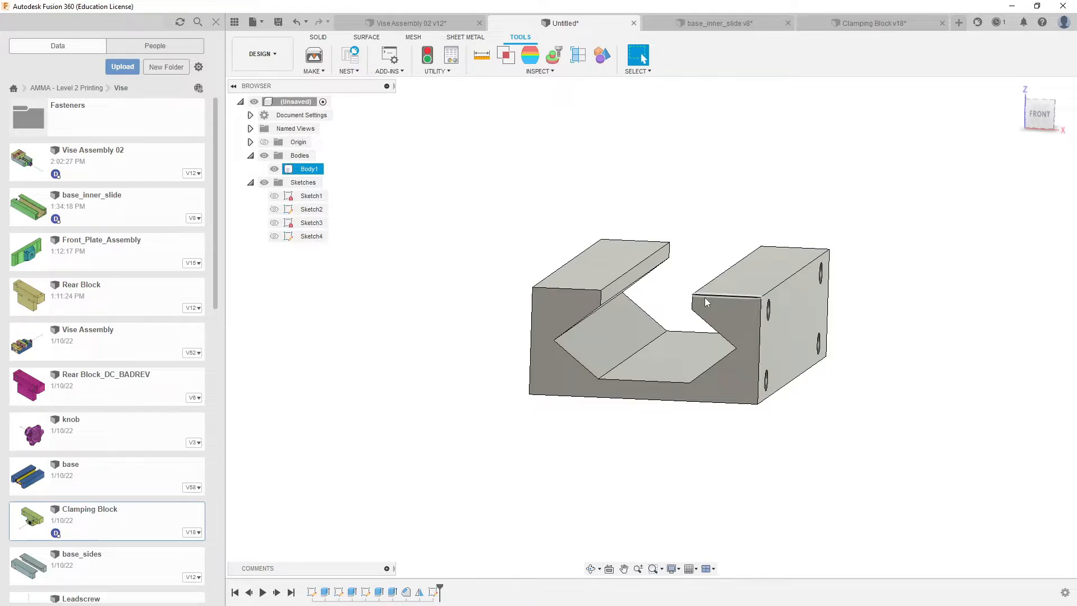
{"action": "middle_click_drag", "start_coordinate": [705, 298], "coordinate": [656, 318], "text": "shift"}
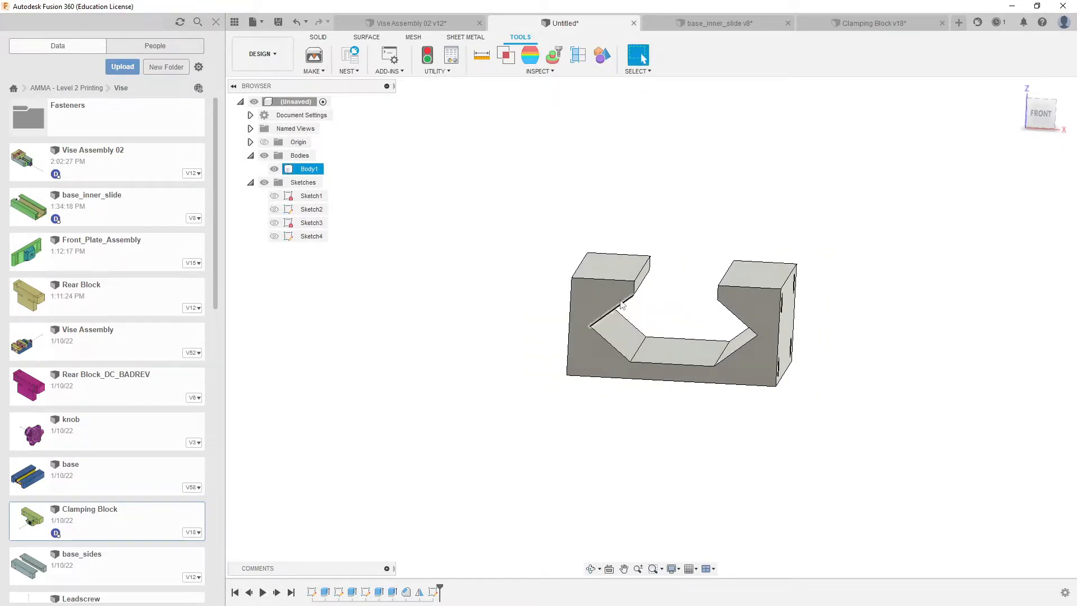
{"action": "left_click", "coordinate": [597, 295]}
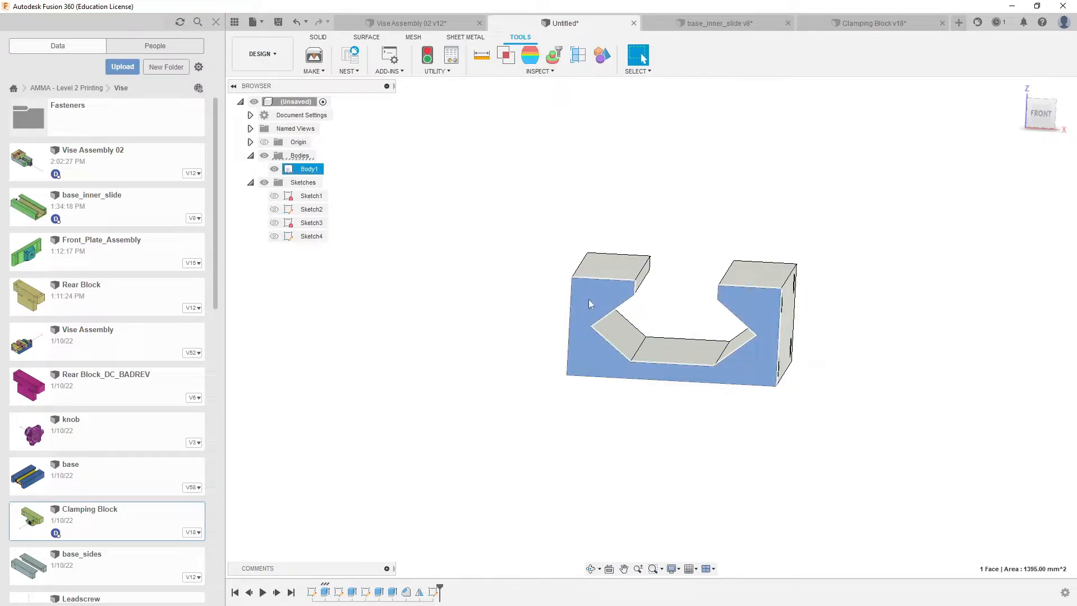
{"action": "left_click", "coordinate": [318, 37]}
{"action": "left_click", "coordinate": [310, 54]}
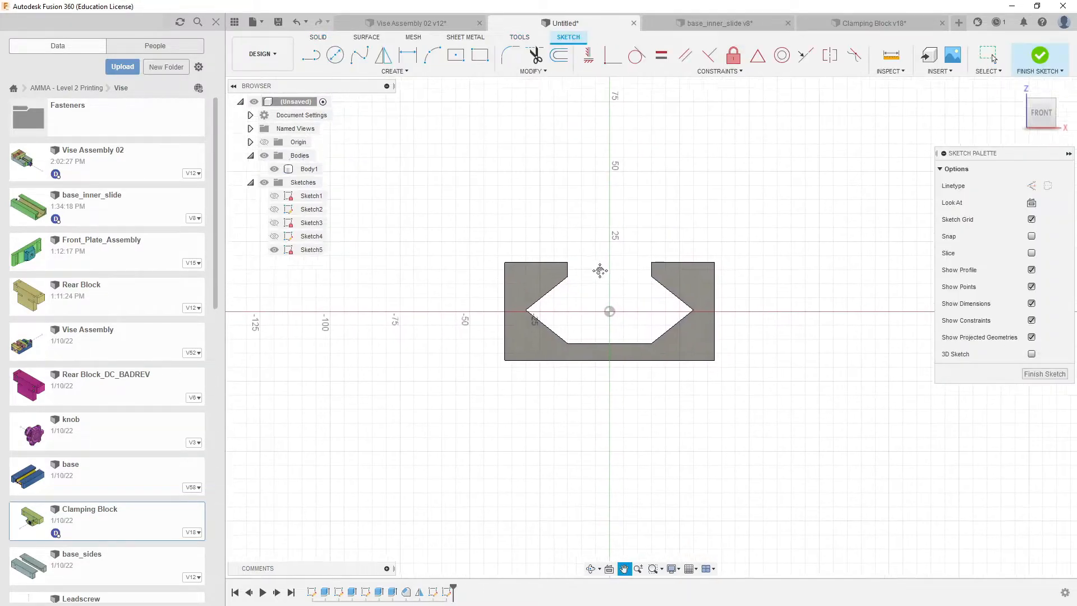
{"action": "left_click_drag", "start_coordinate": [600, 271], "coordinate": [589, 250]}
{"action": "key", "text": "Escape"}
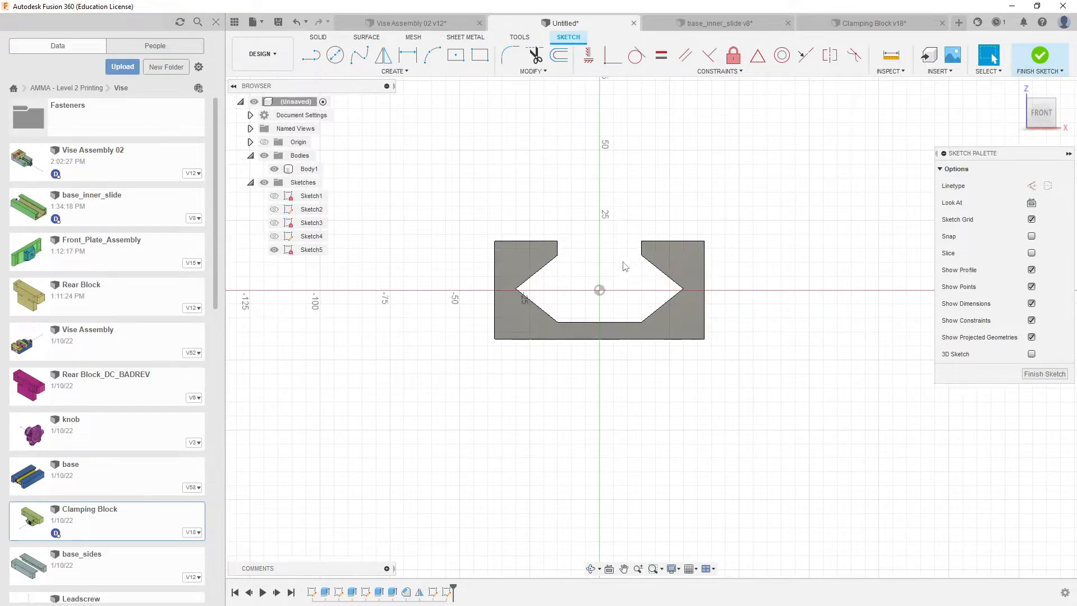
{"action": "scroll", "coordinate": [627, 264], "scroll_direction": "up", "scroll_amount": 4}
{"action": "middle_click_drag", "start_coordinate": [569, 276], "coordinate": [632, 272]}
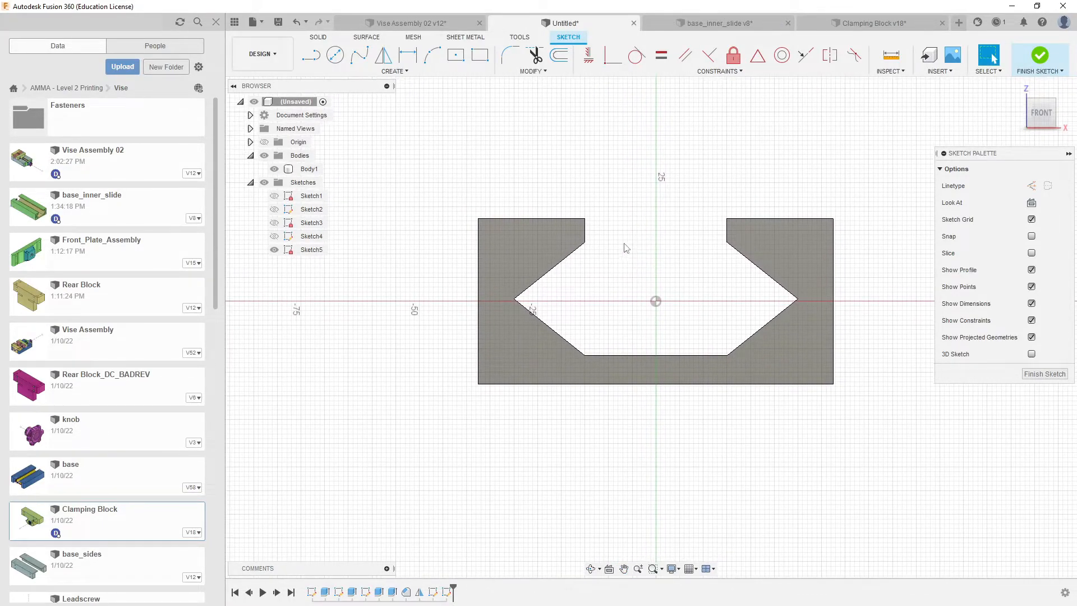
{"action": "scroll", "coordinate": [618, 244], "scroll_direction": "up", "scroll_amount": 2}
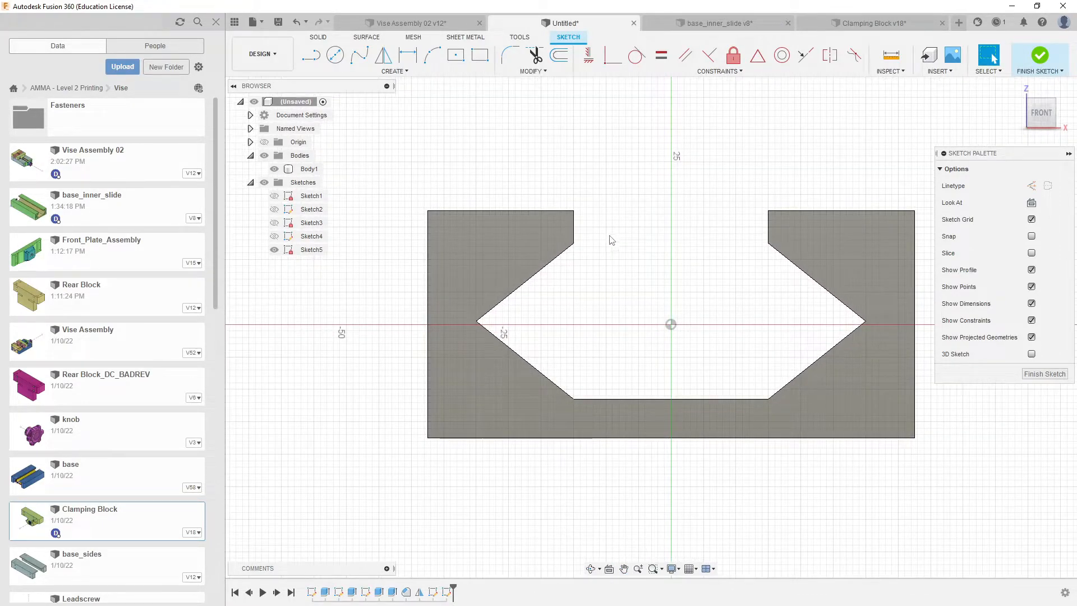
{"action": "left_click", "coordinate": [538, 212]}
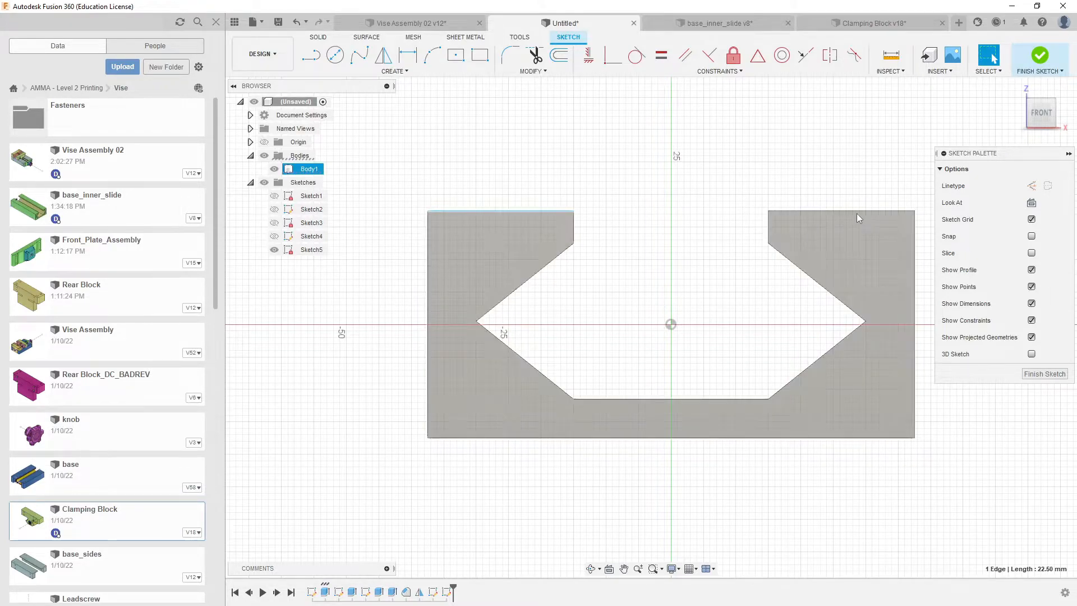
{"action": "left_click", "coordinate": [829, 212]}
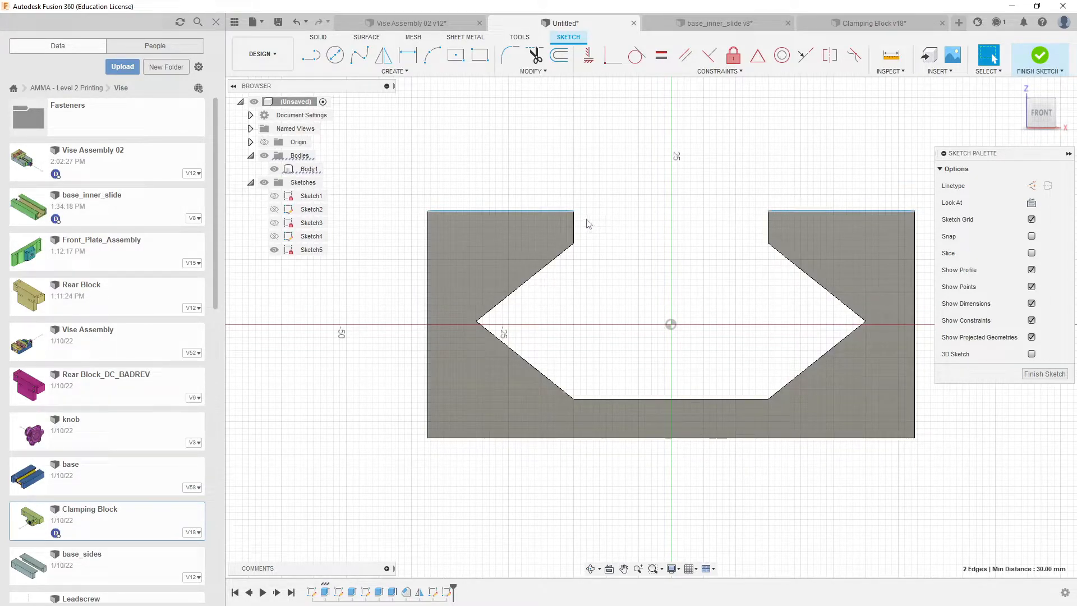
{"action": "middle_click_drag", "start_coordinate": [584, 228], "coordinate": [606, 236], "text": "shift"}
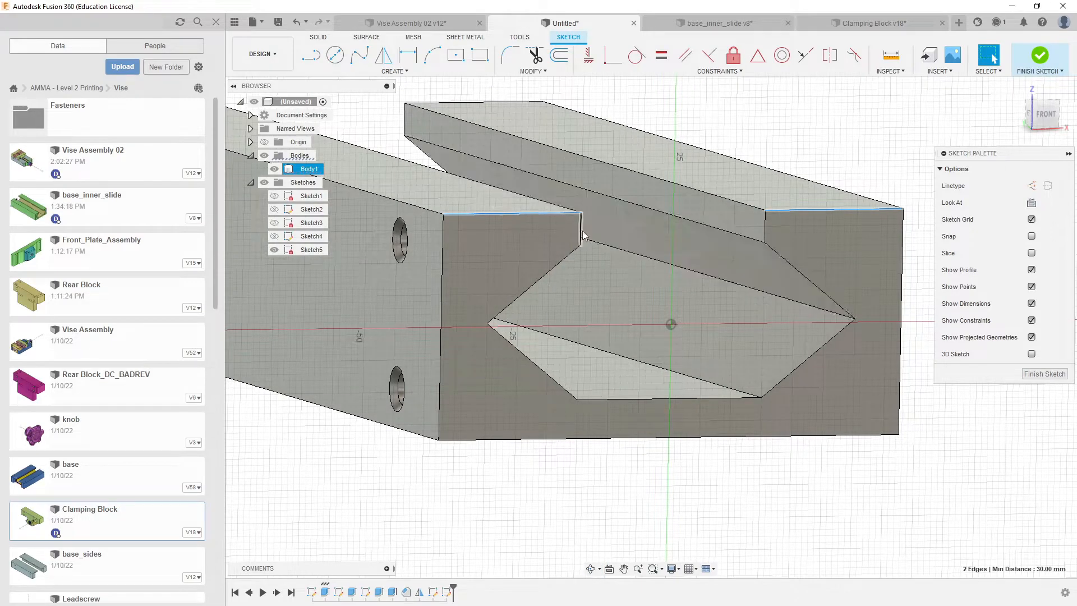
{"action": "left_click", "coordinate": [582, 230], "text": "ctrl"}
{"action": "left_click", "coordinate": [764, 227], "text": "ctrl"}
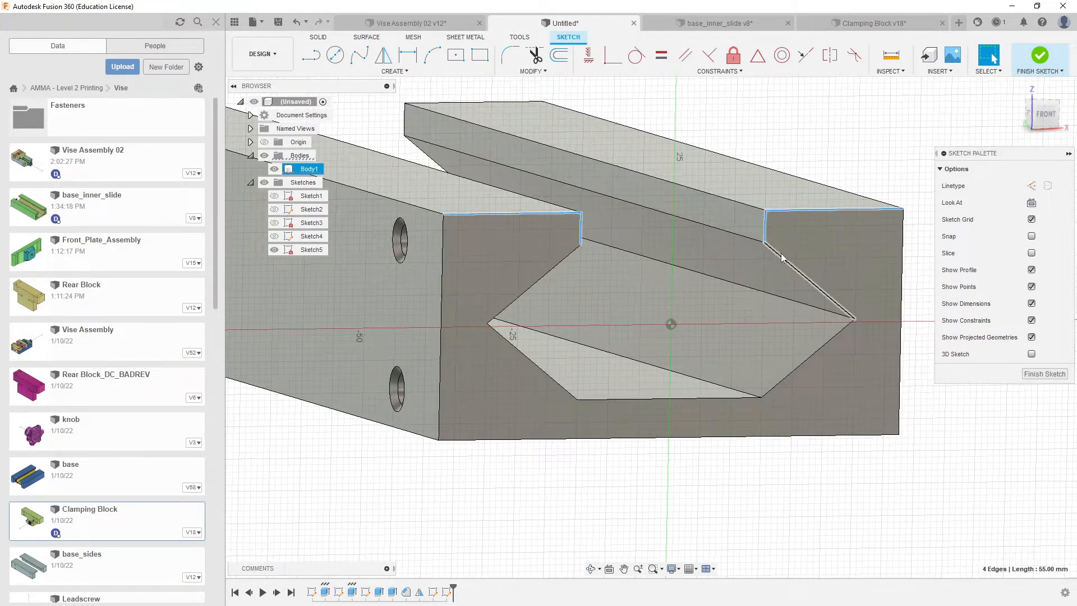
{"action": "left_click", "coordinate": [808, 279], "text": "ctrl"}
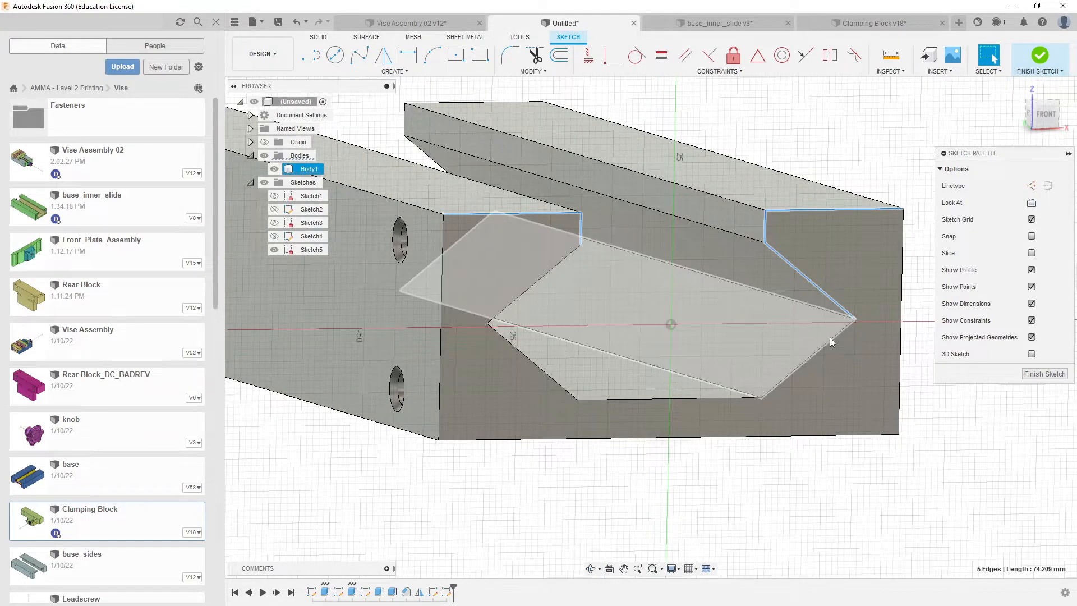
Step: Project the seven edges of the dovetail channel on the front face into the sketch as linked construction lines
{"action": "left_click", "coordinate": [711, 398]}
{"action": "left_click", "coordinate": [562, 391], "text": "ctrl"}
{"action": "left_click", "coordinate": [559, 263], "text": "ctrl"}
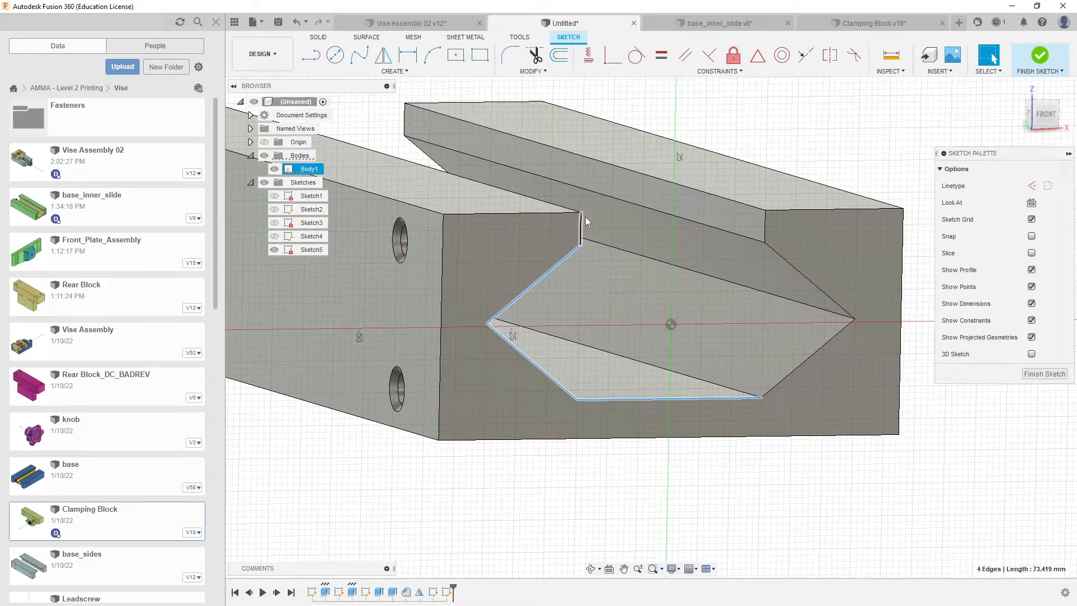
{"action": "left_click", "coordinate": [766, 231], "text": "ctrl"}
{"action": "left_click", "coordinate": [833, 300], "text": "ctrl"}
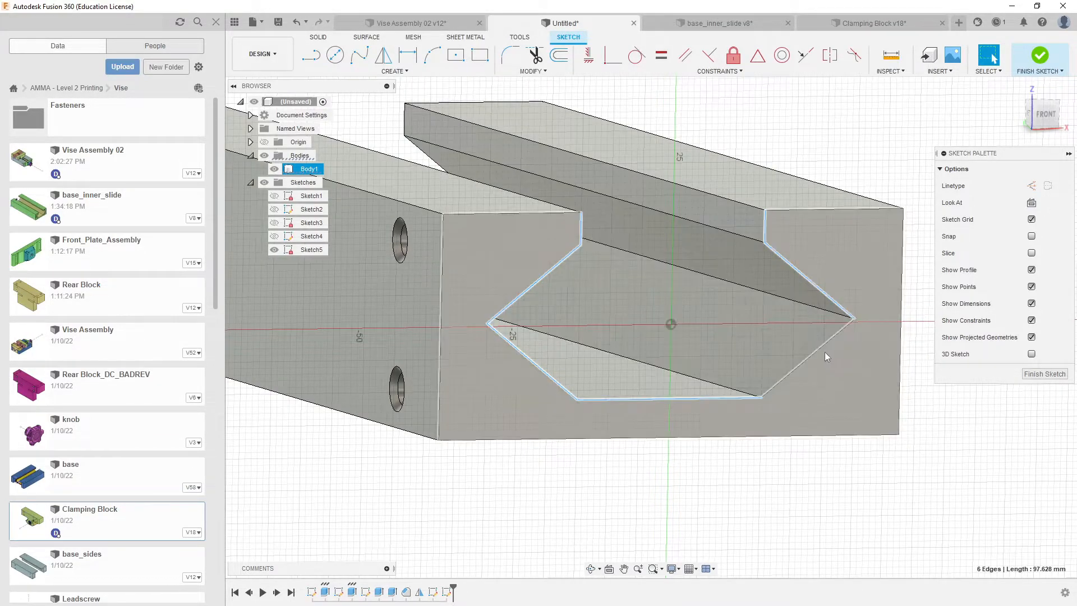
{"action": "left_click", "coordinate": [817, 352], "text": "ctrl"}
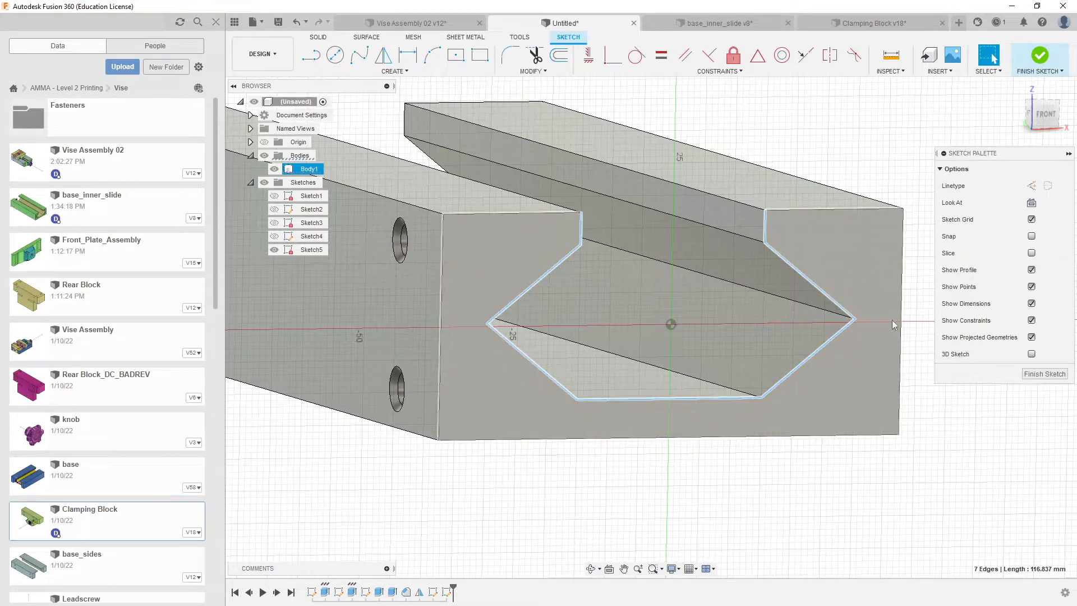
{"action": "key", "text": "p"}
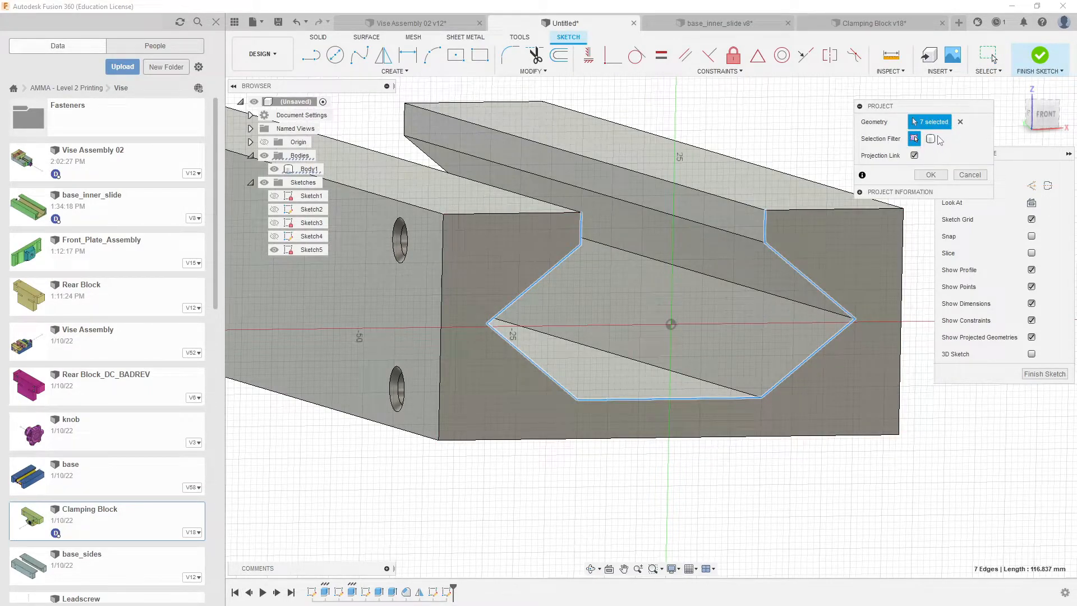
{"action": "left_click", "coordinate": [1029, 187]}
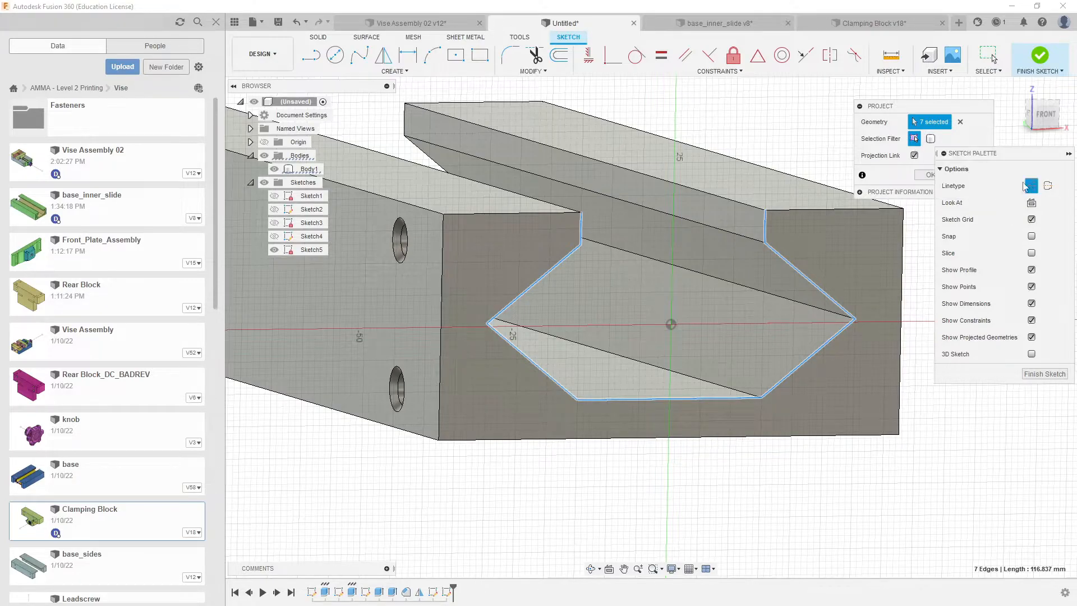
{"action": "left_click", "coordinate": [927, 174]}
Step: Hide the slide base body and look straight at the projected channel outline from the front
{"action": "scroll", "coordinate": [598, 303], "scroll_direction": "down", "scroll_amount": 5}
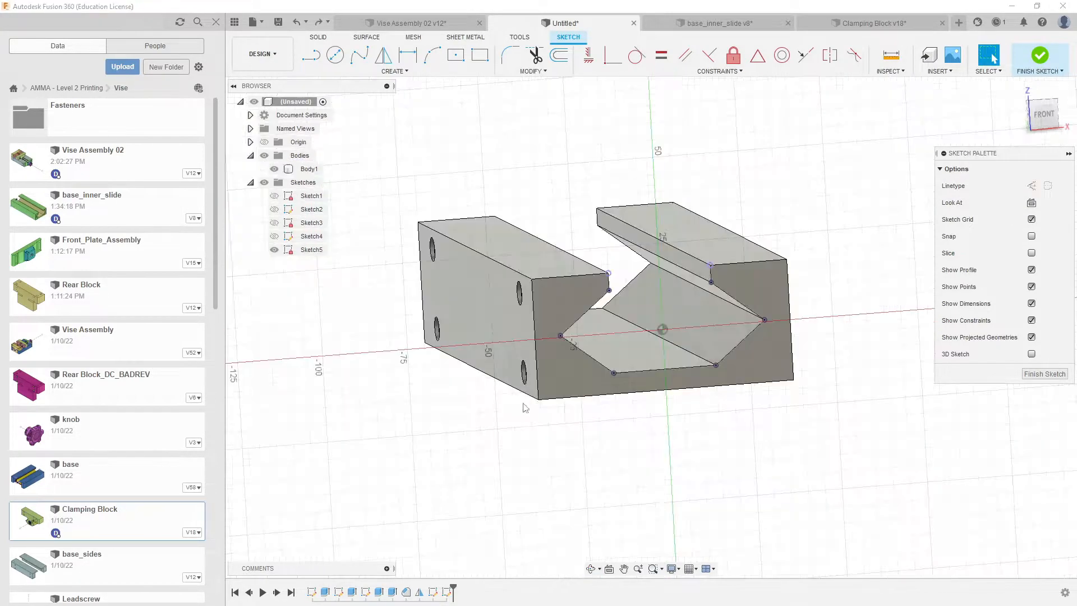
{"action": "left_click", "coordinate": [274, 169]}
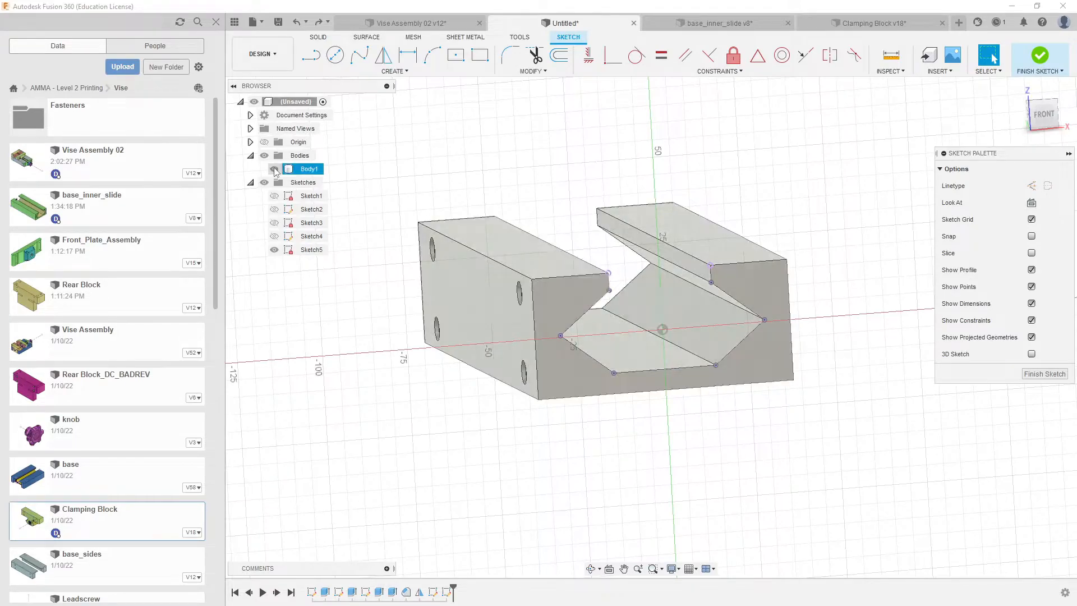
{"action": "left_click", "coordinate": [1047, 112]}
{"action": "scroll", "coordinate": [688, 236], "scroll_direction": "up", "scroll_amount": 6}
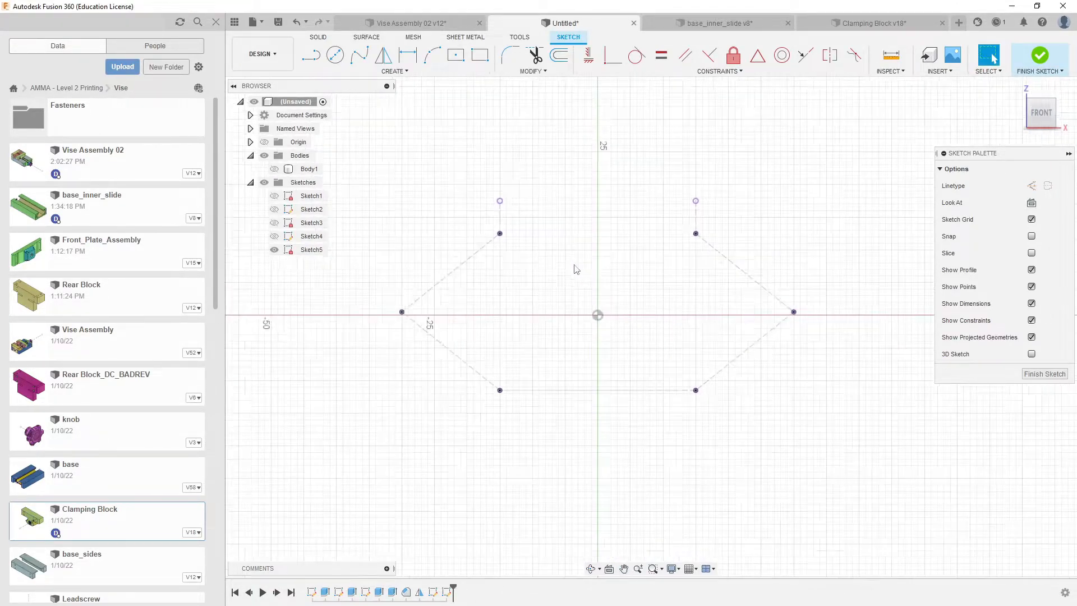
{"action": "middle_click_drag", "start_coordinate": [567, 275], "coordinate": [648, 274]}
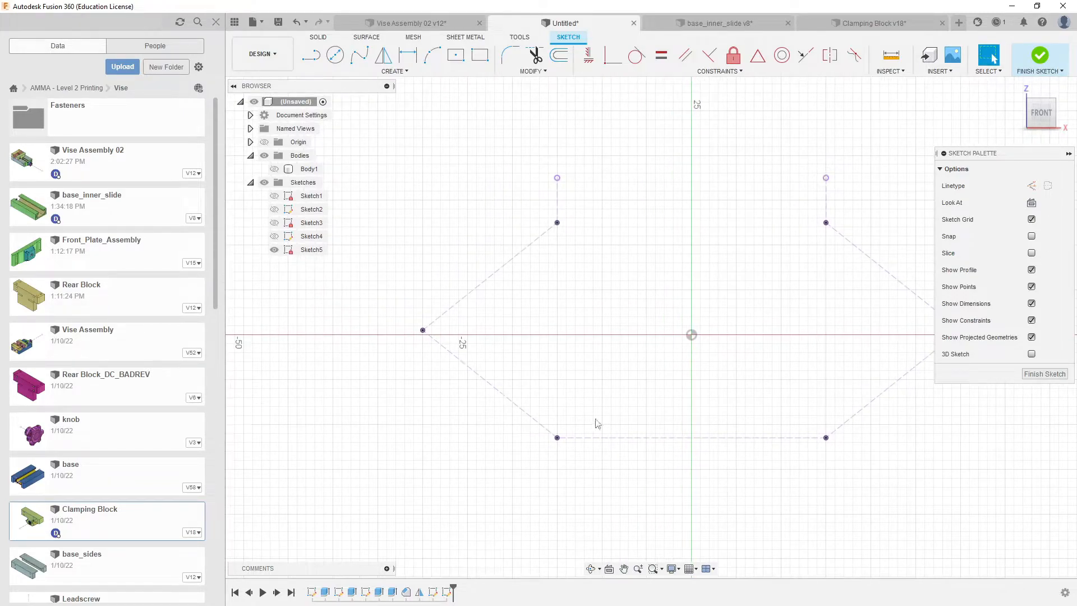
{"action": "middle_click_drag", "start_coordinate": [587, 443], "coordinate": [586, 366]}
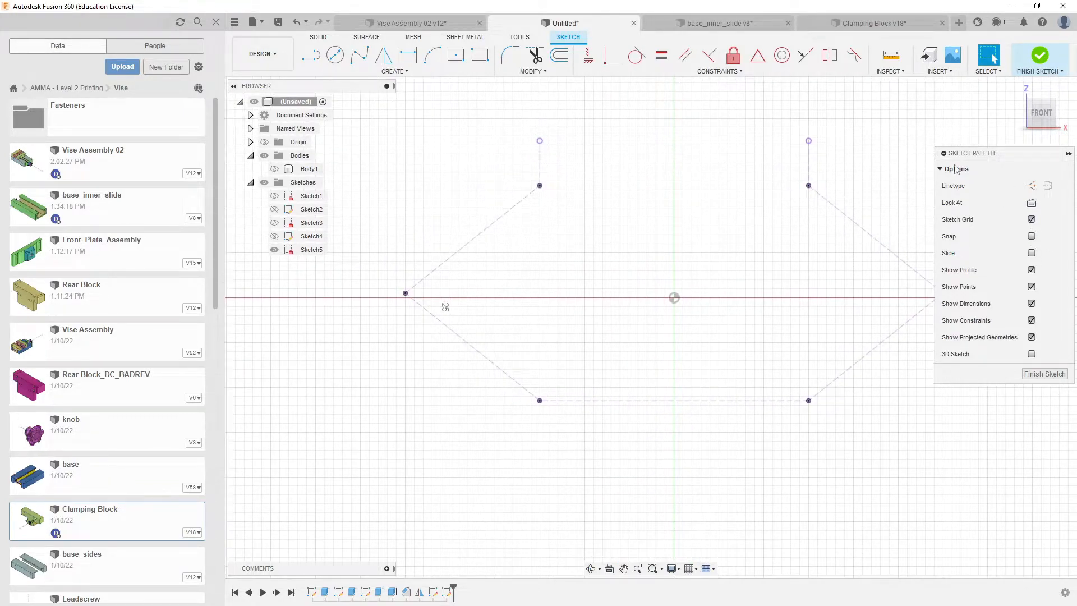
{"action": "middle_click_drag", "start_coordinate": [629, 185], "coordinate": [618, 191]}
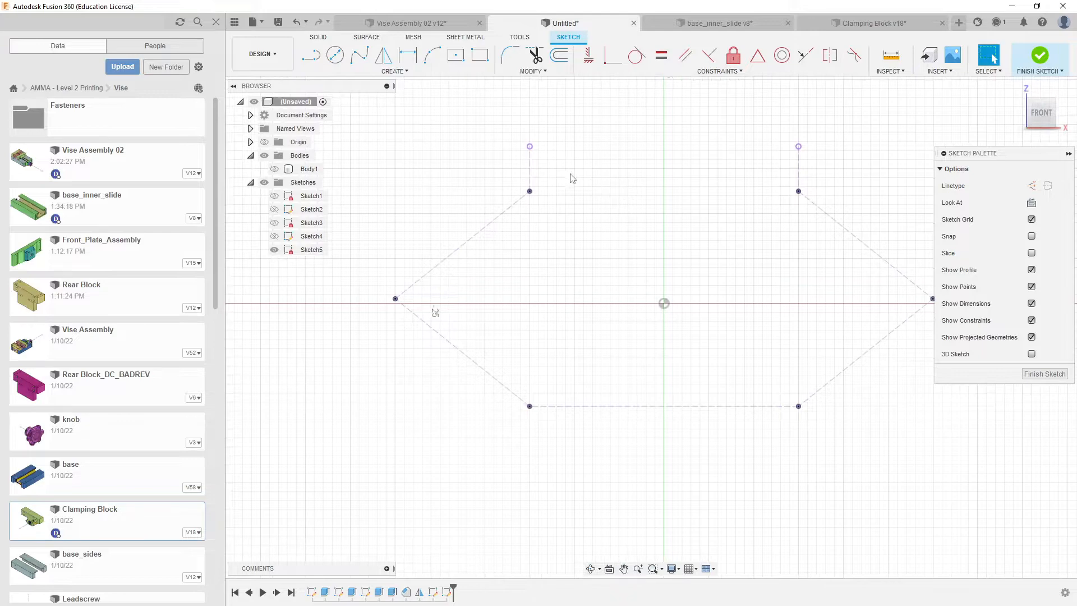
Step: Sketch an open chain of five lines just outside the channel outline, between its two short upper verticals, with slanted lines about 23 mm long
{"action": "left_click", "coordinate": [309, 55]}
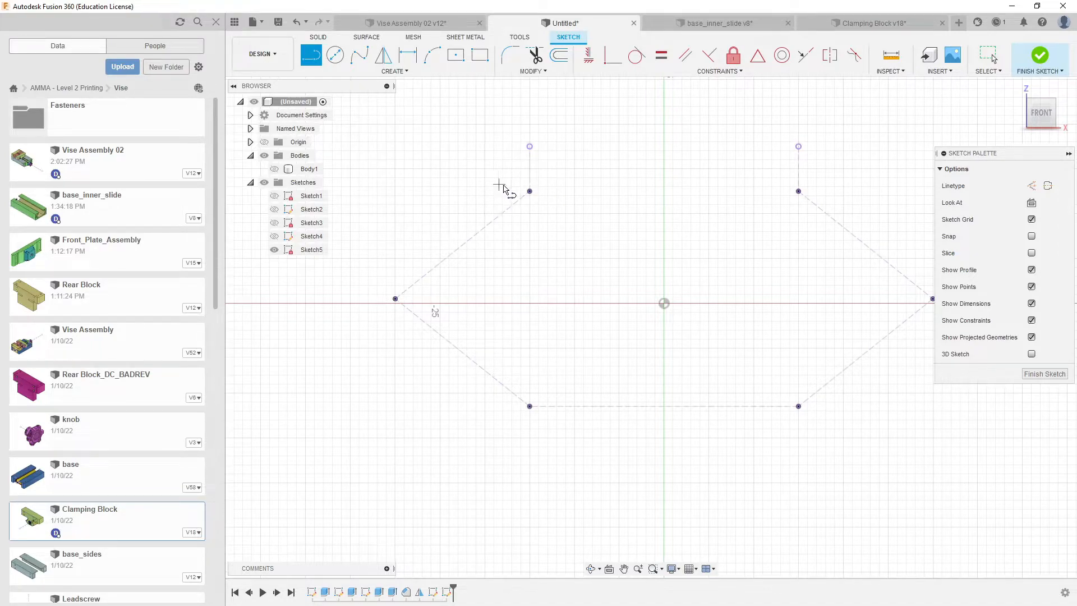
{"action": "left_click", "coordinate": [529, 177]}
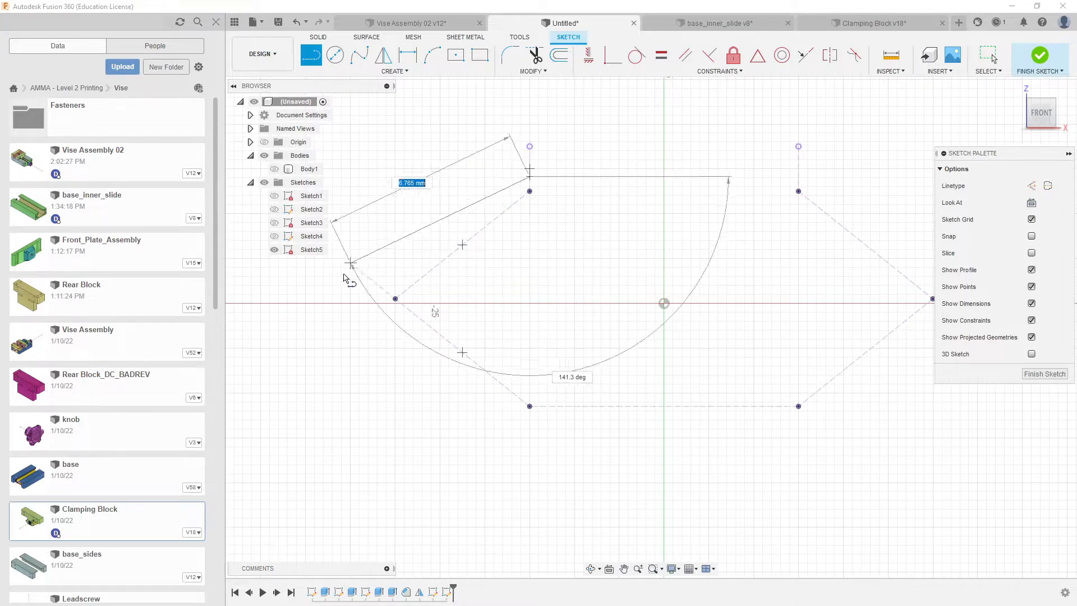
{"action": "left_click", "coordinate": [365, 302]}
{"action": "left_click", "coordinate": [524, 429]}
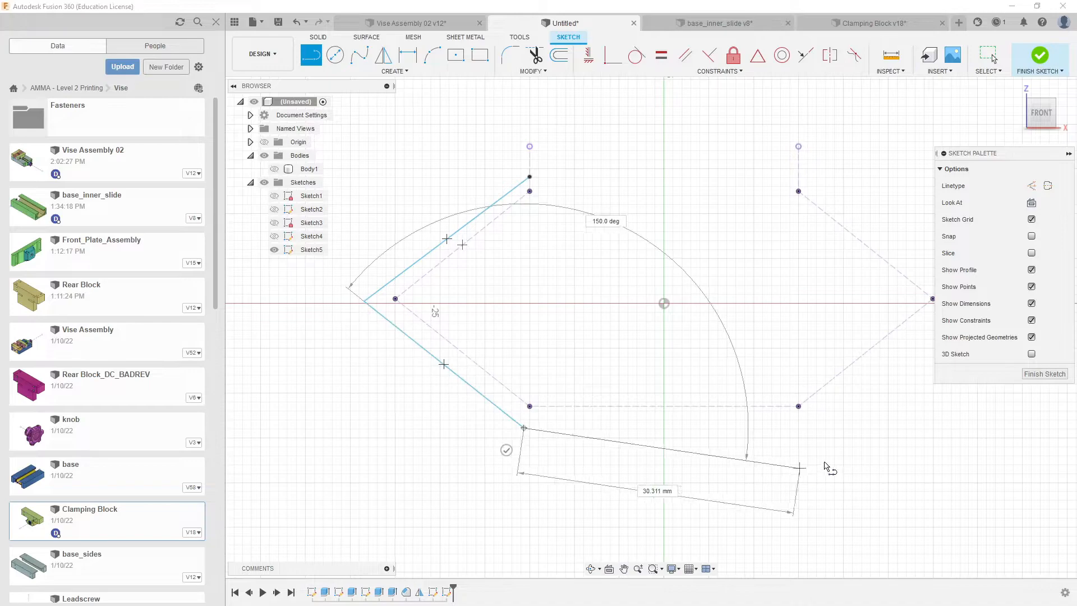
{"action": "left_click", "coordinate": [801, 425]}
{"action": "mouse_move", "coordinate": [884, 397]}
{"action": "middle_mouse_down"}
{"action": "mouse_move", "coordinate": [853, 391]}
{"action": "mouse_move", "coordinate": [656, 421]}
{"action": "middle_mouse_up"}
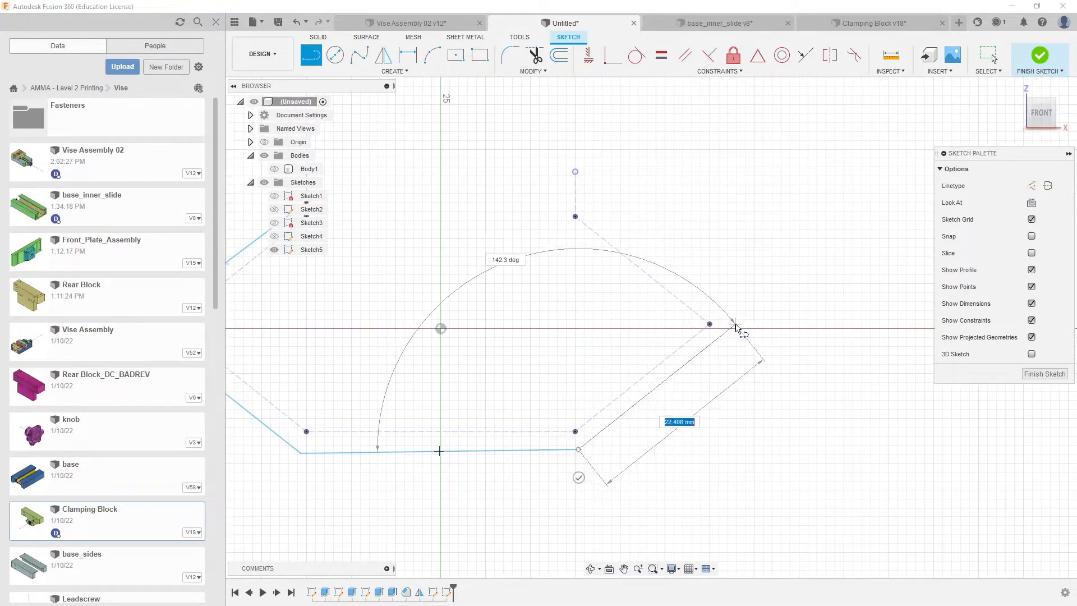
{"action": "left_click", "coordinate": [735, 324]}
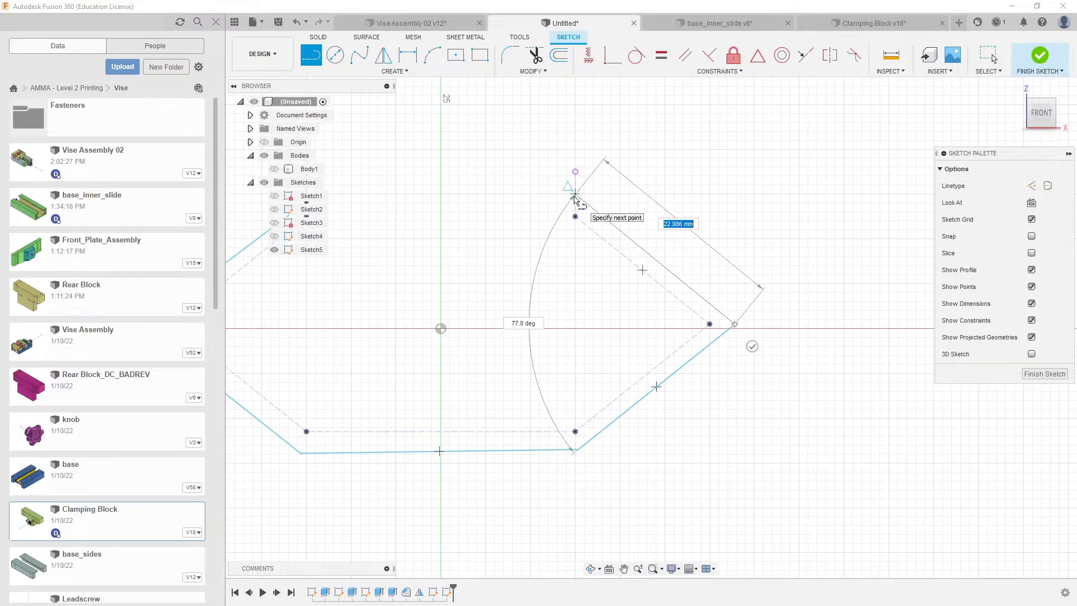
{"action": "left_click", "coordinate": [576, 203]}
{"action": "scroll", "coordinate": [842, 241], "scroll_direction": "down", "scroll_amount": 4}
{"action": "middle_click_drag", "start_coordinate": [612, 282], "coordinate": [692, 294]}
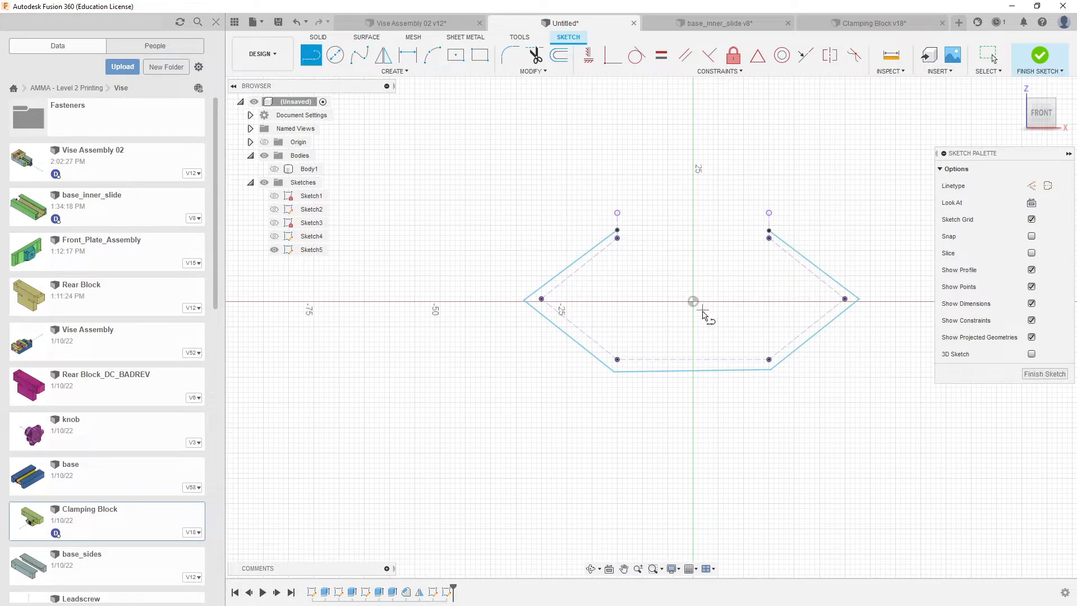
{"action": "key", "text": "Escape"}
Step: Make the upper-left, lower-left and bottom outline lines parallel to their matching projected channel lines
{"action": "scroll", "coordinate": [635, 260], "scroll_direction": "up", "scroll_amount": 3}
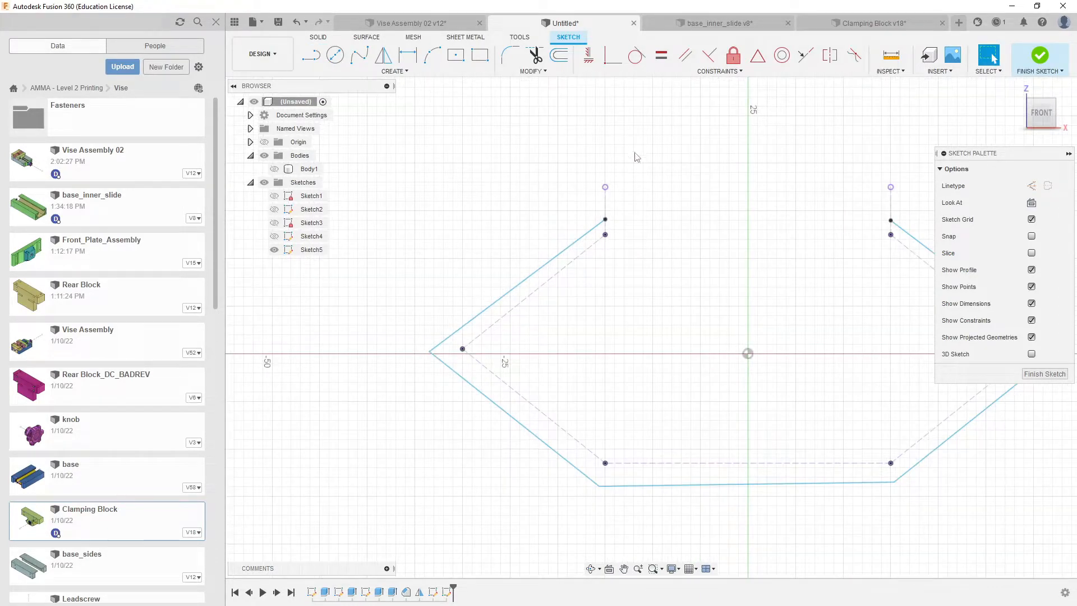
{"action": "left_click", "coordinate": [686, 56]}
{"action": "left_click", "coordinate": [556, 257]}
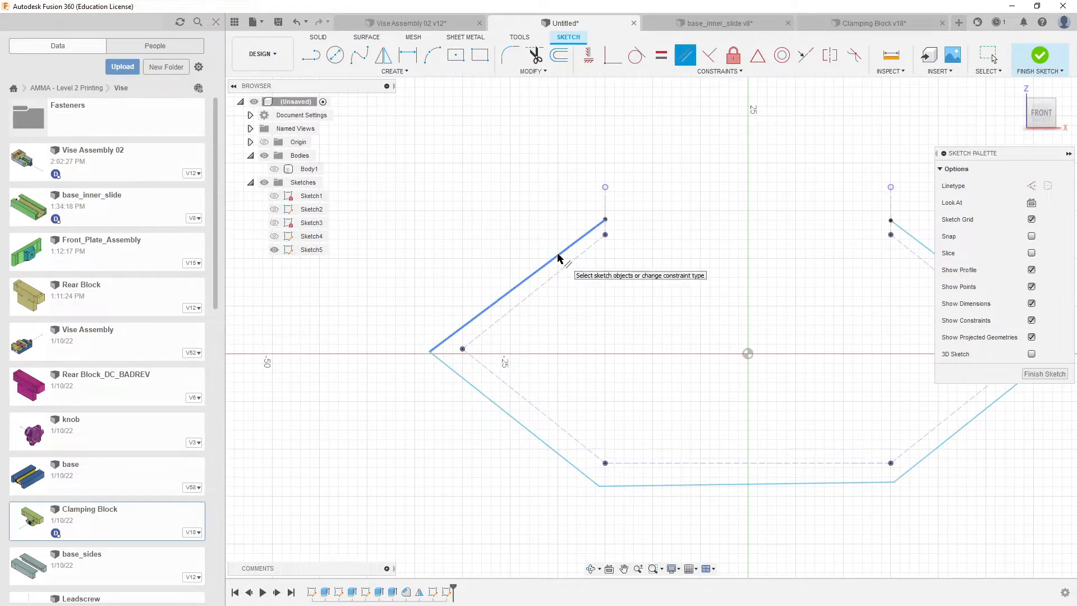
{"action": "left_click", "coordinate": [570, 264]}
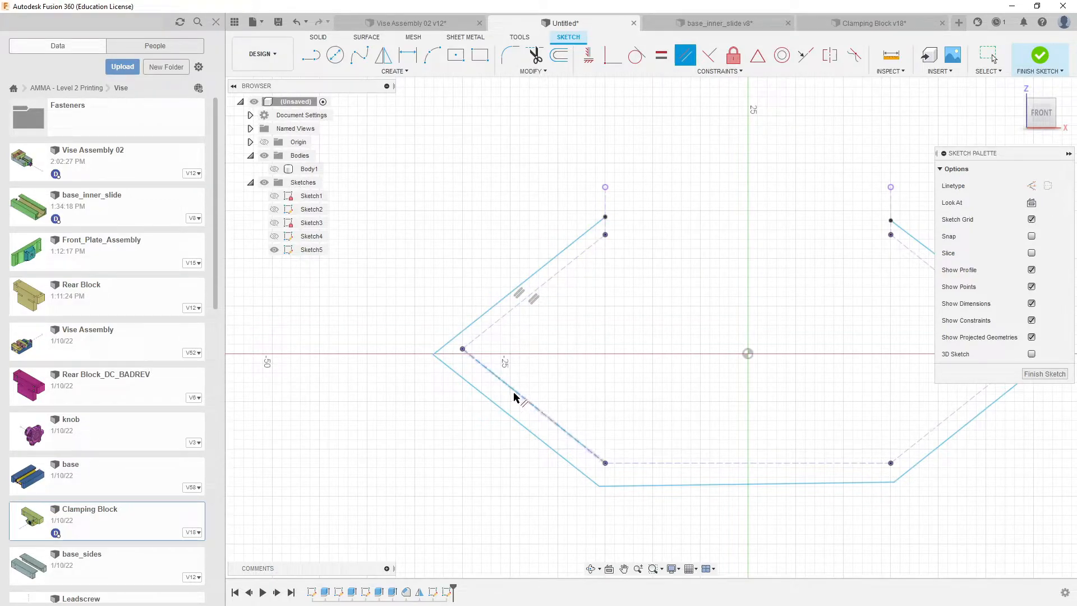
{"action": "left_click", "coordinate": [510, 415]}
{"action": "left_click", "coordinate": [561, 430]}
{"action": "left_click", "coordinate": [683, 463]}
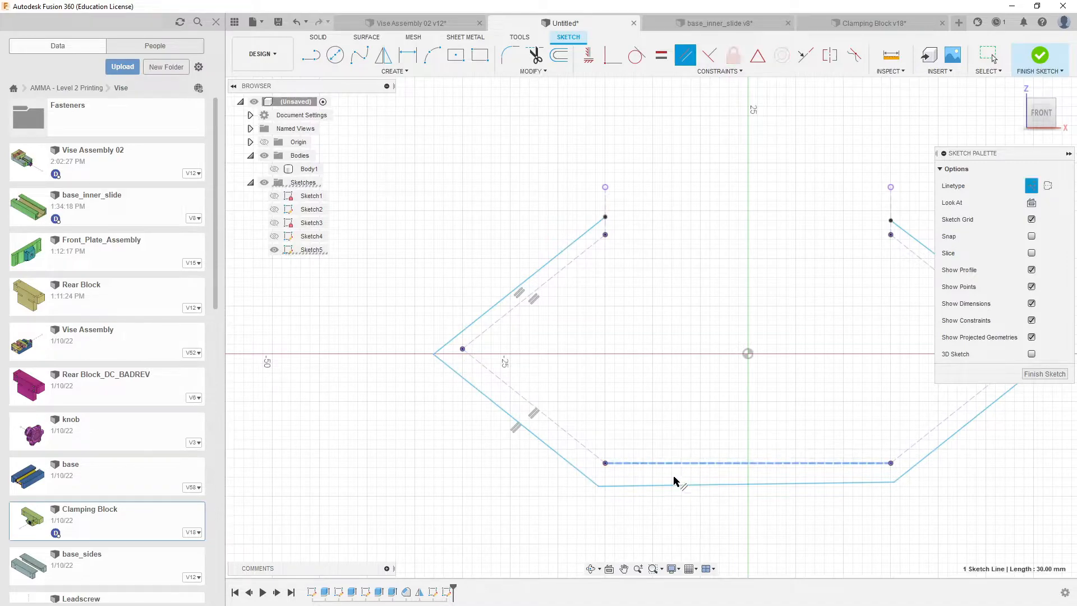
{"action": "left_click", "coordinate": [674, 484]}
Step: Make the lower-right and upper-right outline lines parallel to their matching projected channel lines
{"action": "middle_click_drag", "start_coordinate": [731, 408], "coordinate": [546, 334]}
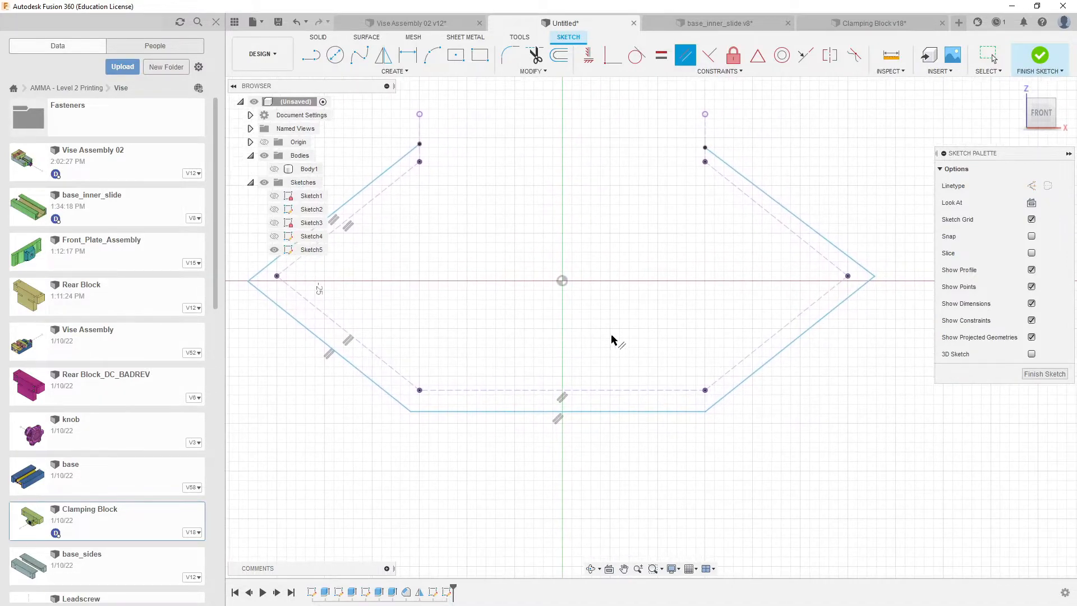
{"action": "left_click", "coordinate": [775, 333]}
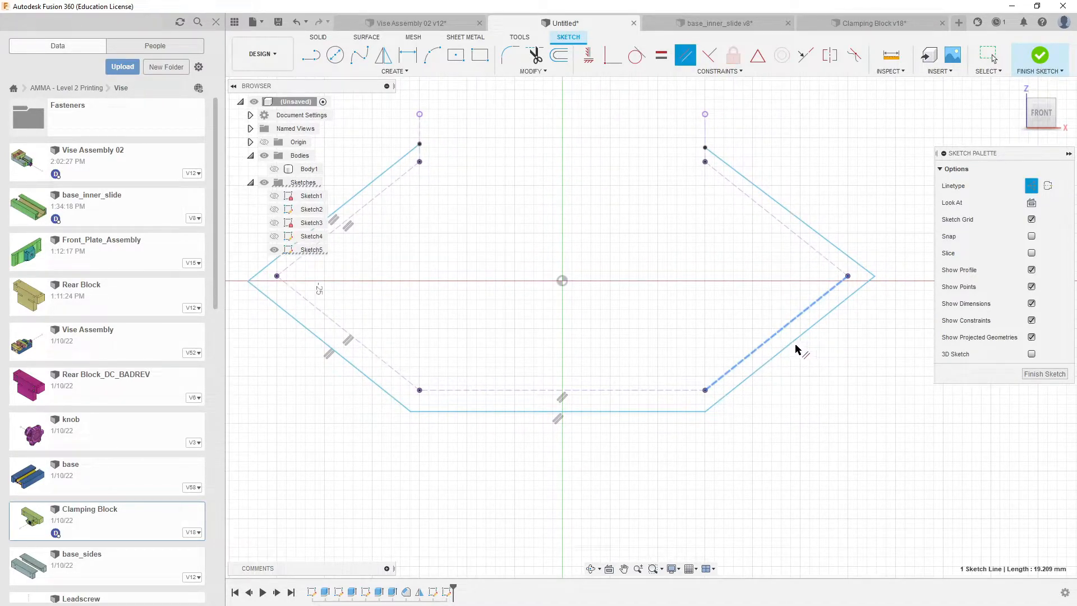
{"action": "left_click", "coordinate": [794, 347]}
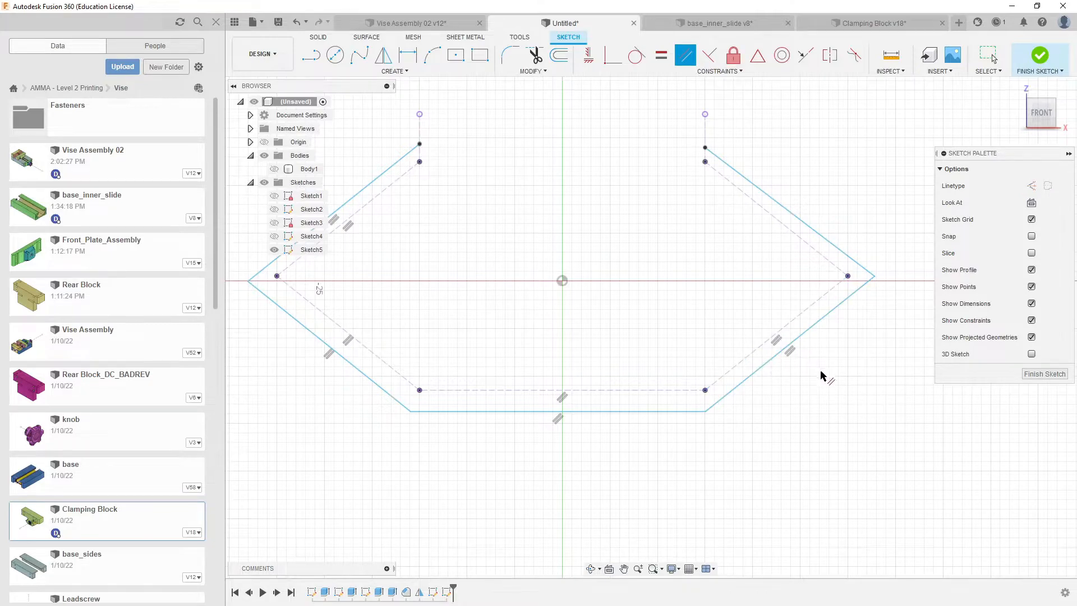
{"action": "left_click", "coordinate": [824, 243]}
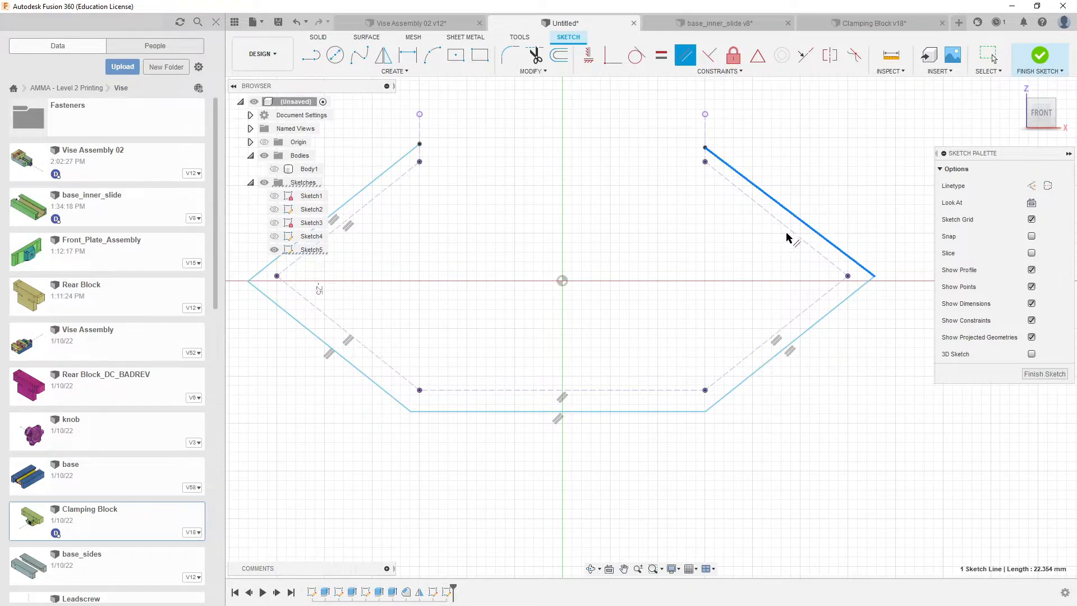
{"action": "left_click", "coordinate": [800, 239]}
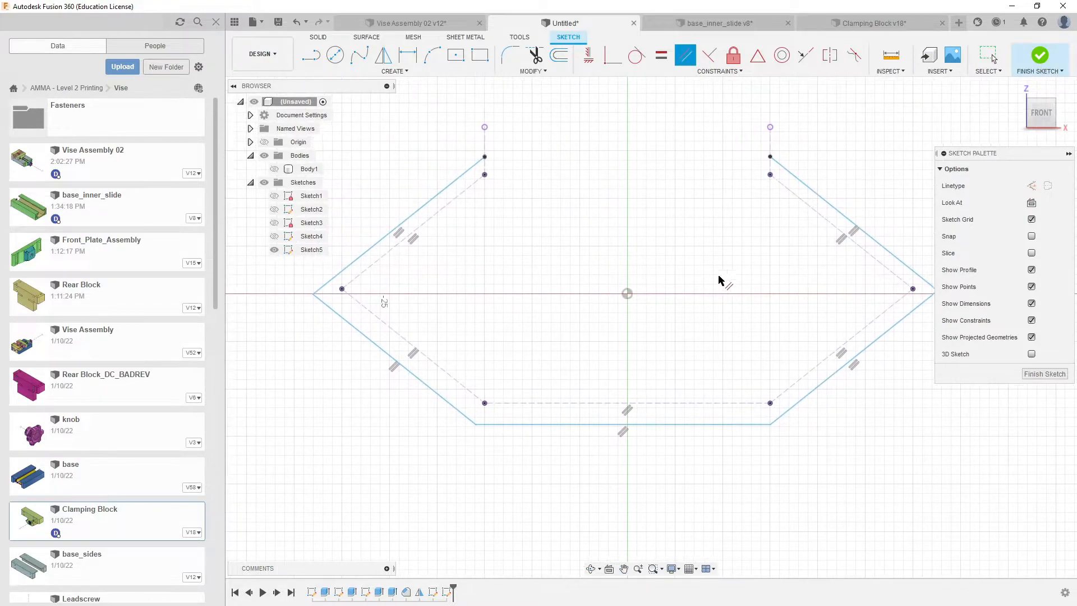
Step: Dimension the upper-left outline line 2 mm from its parallel projected channel line
{"action": "key", "text": "d"}
{"action": "left_click", "coordinate": [437, 196]}
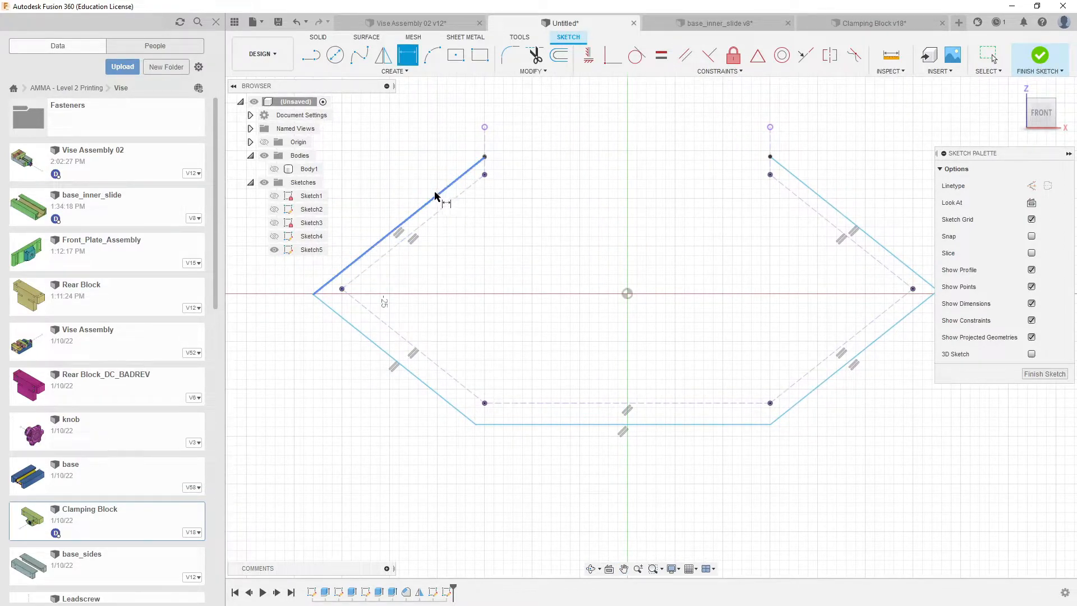
{"action": "left_click", "coordinate": [446, 205]}
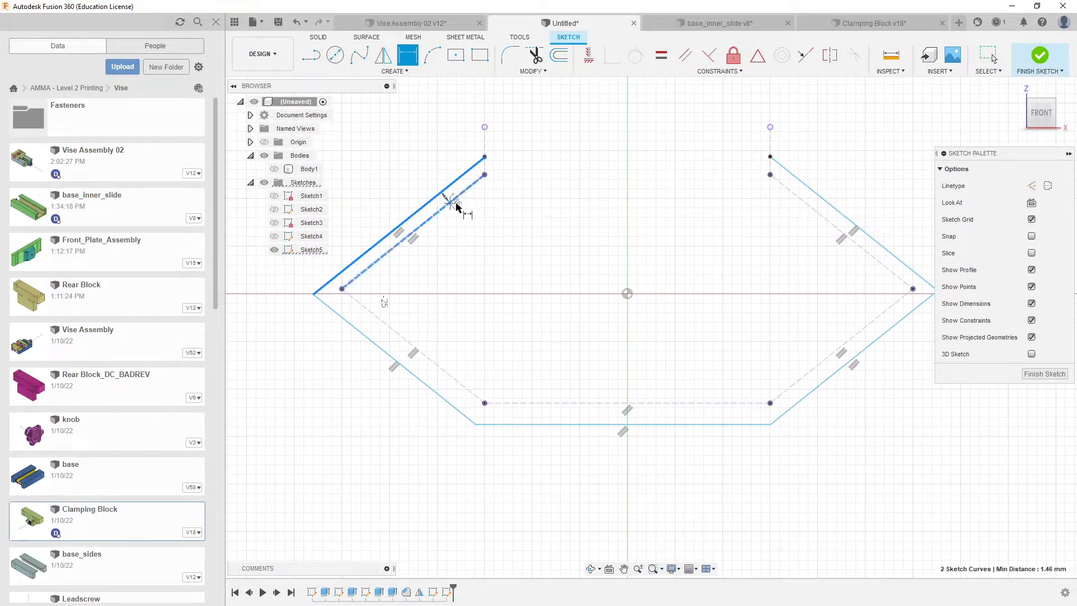
{"action": "left_click", "coordinate": [567, 181]}
{"action": "type", "text": "2"}
{"action": "key", "text": "Return"}
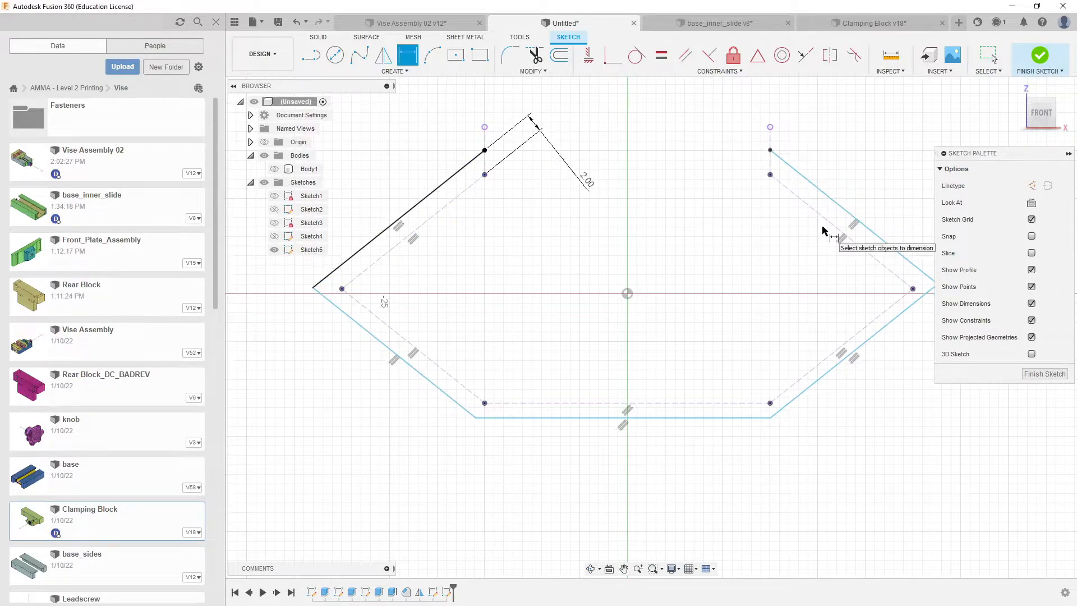
Step: Dimension the lower-left and bottom outline lines 2 mm from their projected lines, referencing the first offset dimension
{"action": "left_click", "coordinate": [376, 338]}
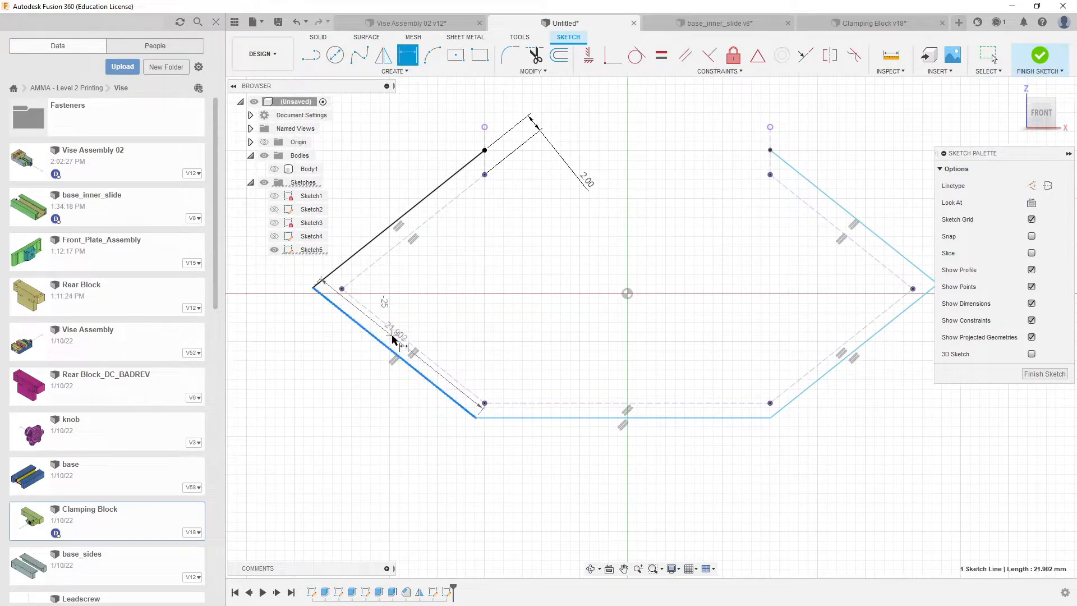
{"action": "left_click", "coordinate": [397, 336]}
{"action": "left_click", "coordinate": [432, 325]}
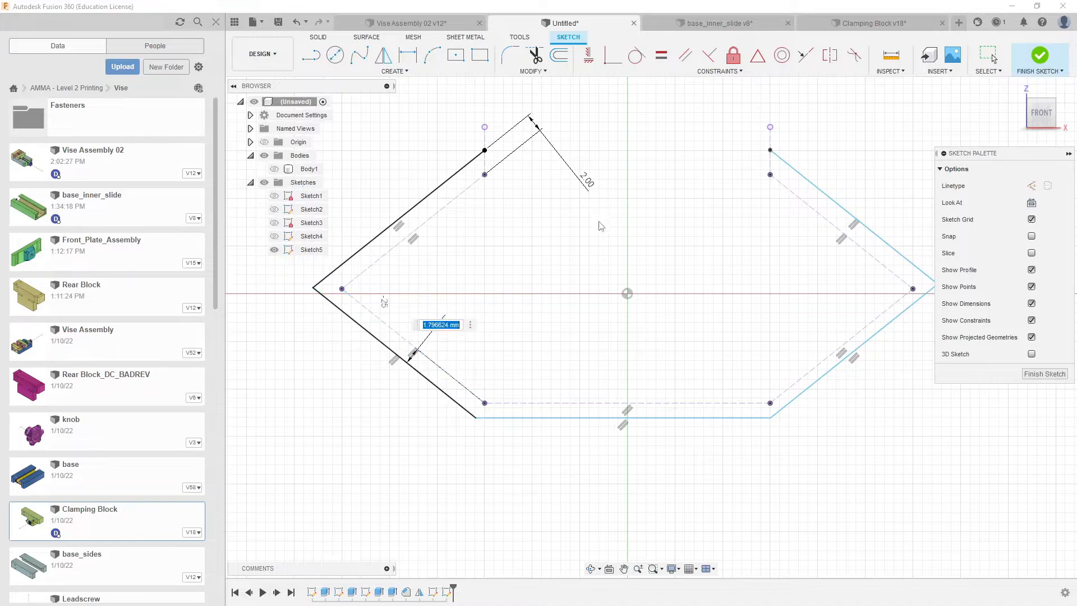
{"action": "type", "text": "2"}
{"action": "key", "text": "Return"}
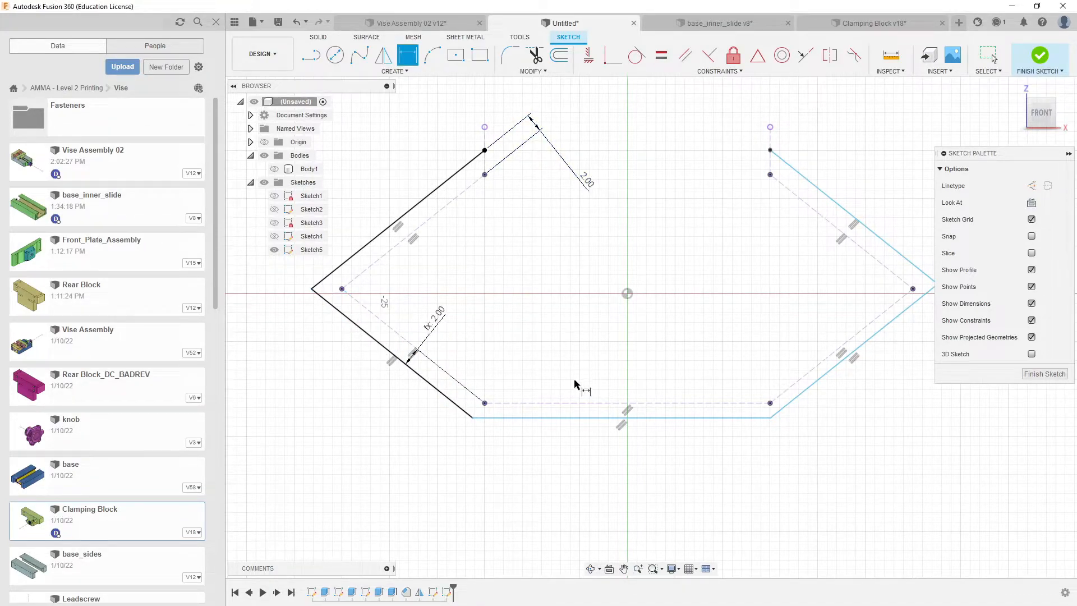
{"action": "left_click", "coordinate": [549, 403]}
{"action": "left_click", "coordinate": [552, 417]}
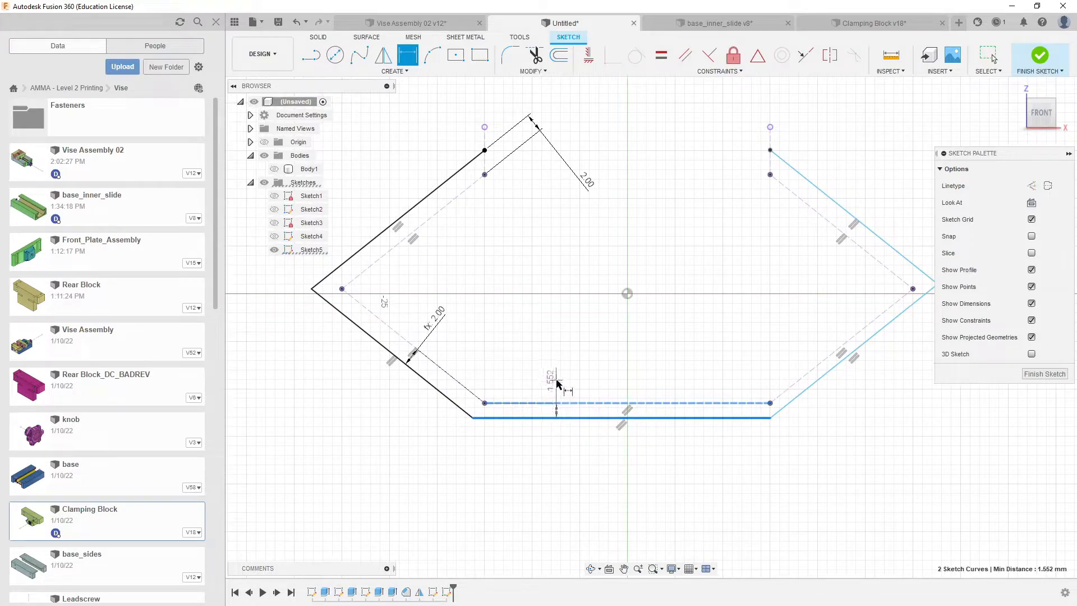
{"action": "left_click", "coordinate": [557, 383]}
{"action": "type", "text": "2"}
{"action": "key", "text": "Return"}
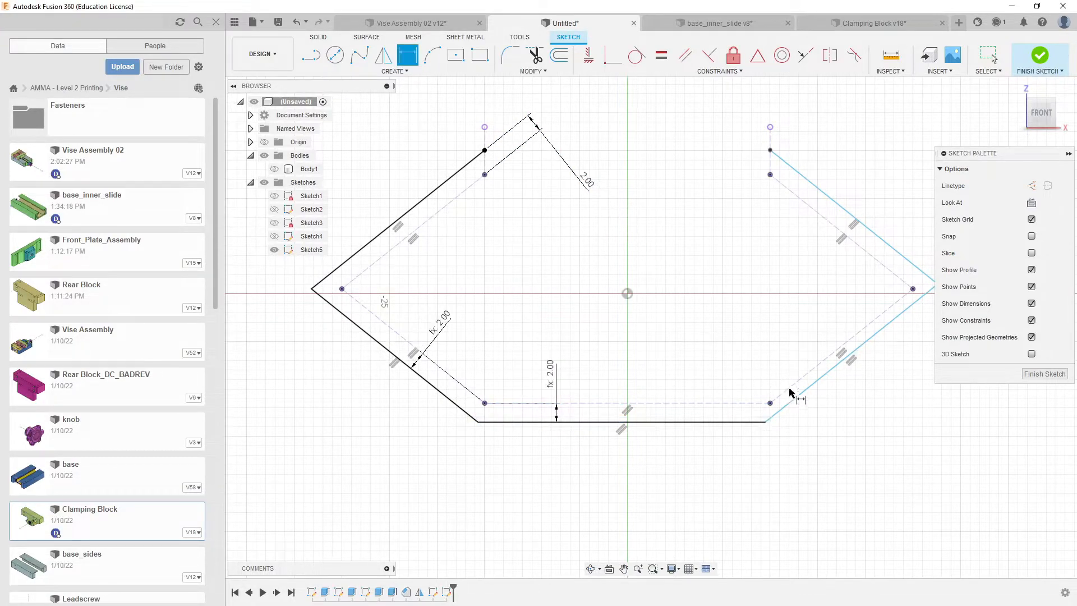
Step: Dimension the lower-right and upper-right outline lines 2 mm from their projected lines, referencing the first offset dimension
{"action": "left_click", "coordinate": [809, 387]}
{"action": "left_click", "coordinate": [801, 378]}
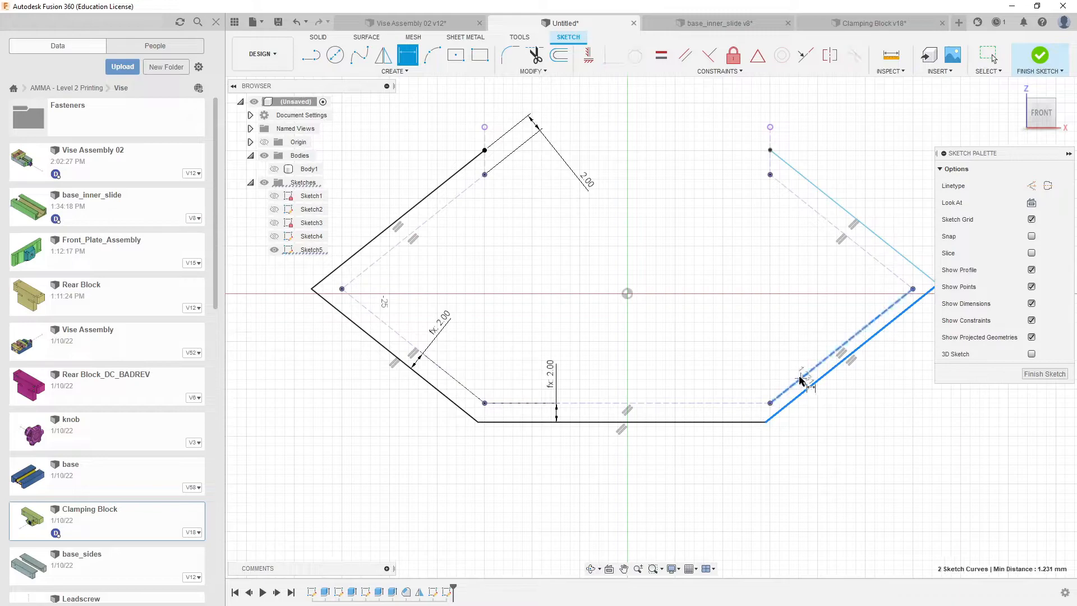
{"action": "left_click", "coordinate": [783, 360]}
{"action": "type", "text": "2"}
{"action": "key", "text": "Return"}
{"action": "left_click", "coordinate": [886, 241]}
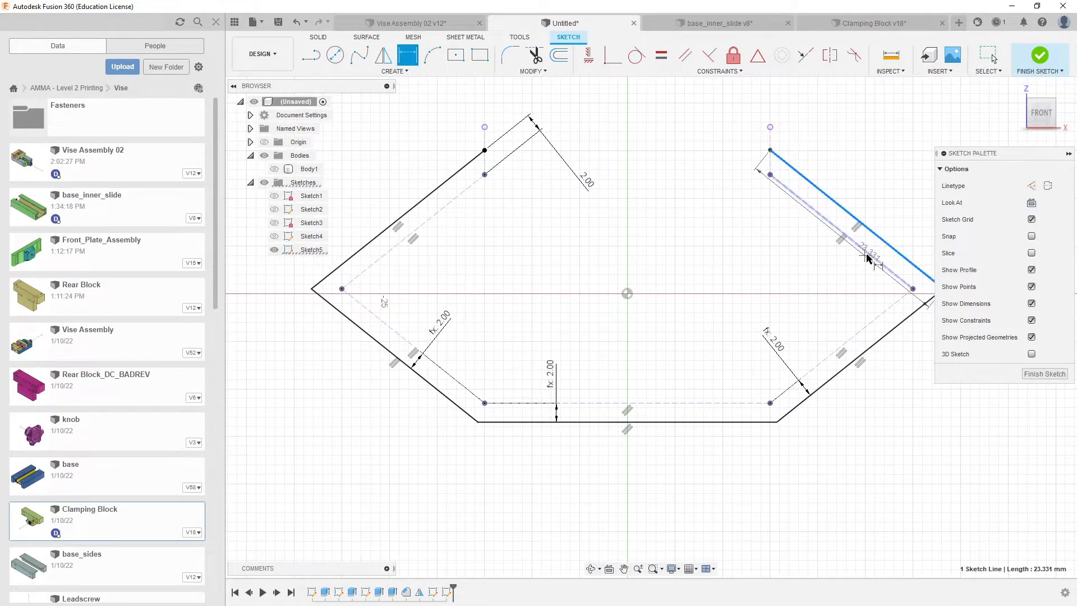
{"action": "left_click", "coordinate": [867, 257]}
{"action": "left_click", "coordinate": [784, 262]}
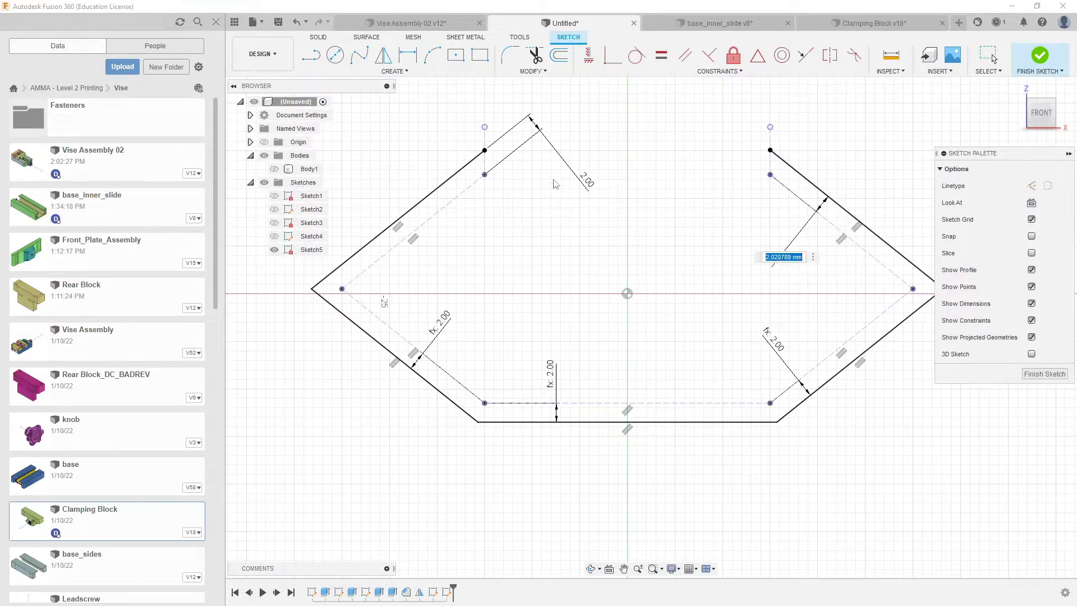
{"action": "type", "text": "2"}
{"action": "key", "text": "Return"}
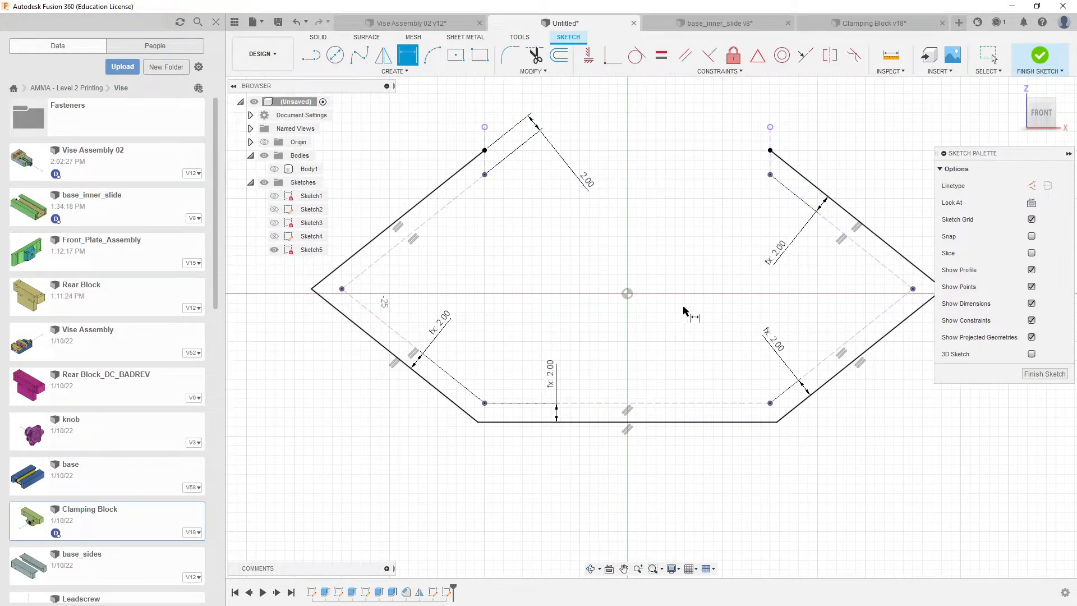
Step: Sketch a closed four-line diamond in the empty area above and to the right of the channel outline
{"action": "scroll", "coordinate": [632, 303], "scroll_direction": "down", "scroll_amount": 3}
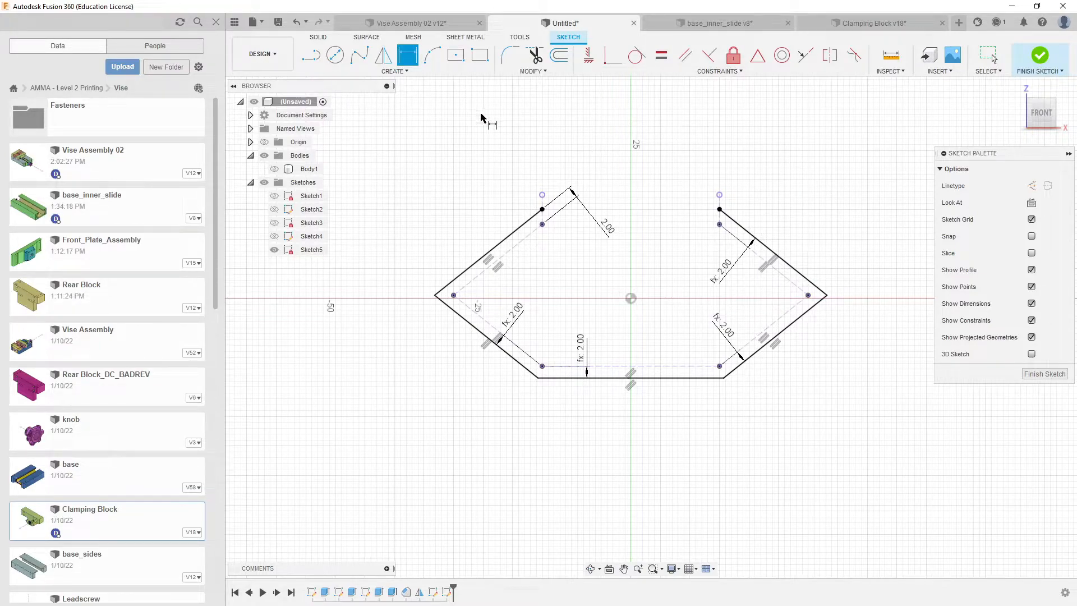
{"action": "key", "text": "l"}
{"action": "left_click", "coordinate": [810, 115]}
{"action": "left_click", "coordinate": [750, 150]}
{"action": "left_click", "coordinate": [809, 179]}
{"action": "left_click", "coordinate": [858, 150]}
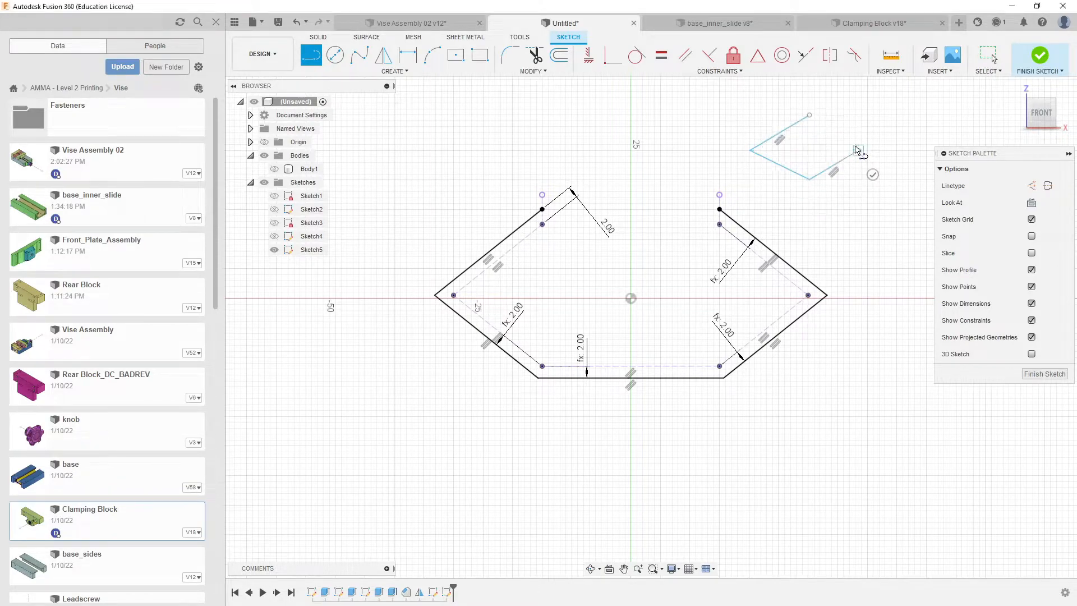
{"action": "left_click", "coordinate": [811, 115]}
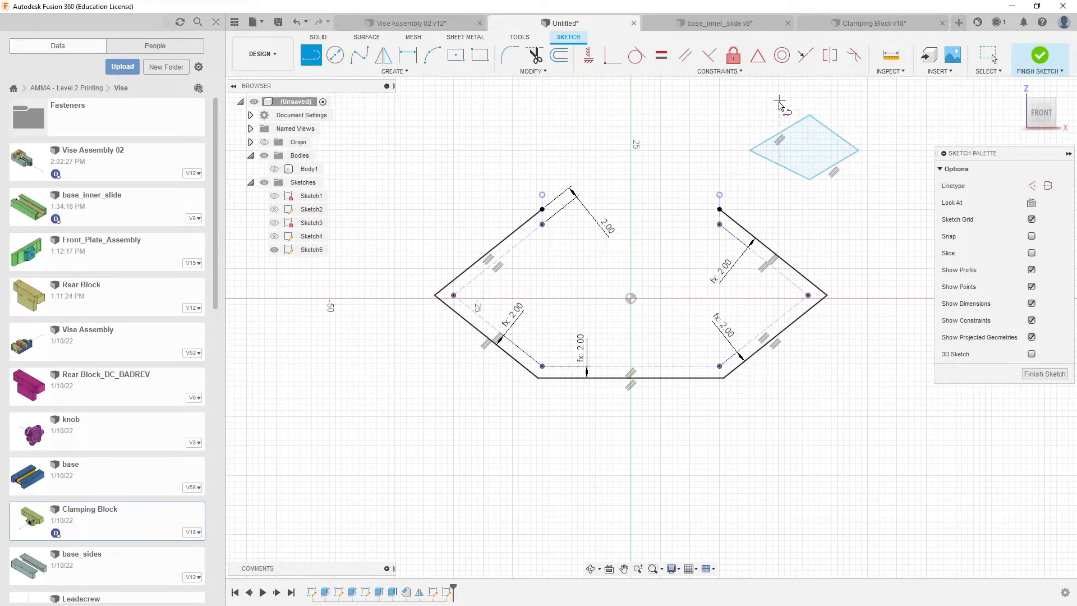
Step: Undo the four-line diamond
{"action": "key", "text": "Escape"}
{"action": "key", "text": "ctrl+z"}
{"action": "key", "text": "ctrl+z"}
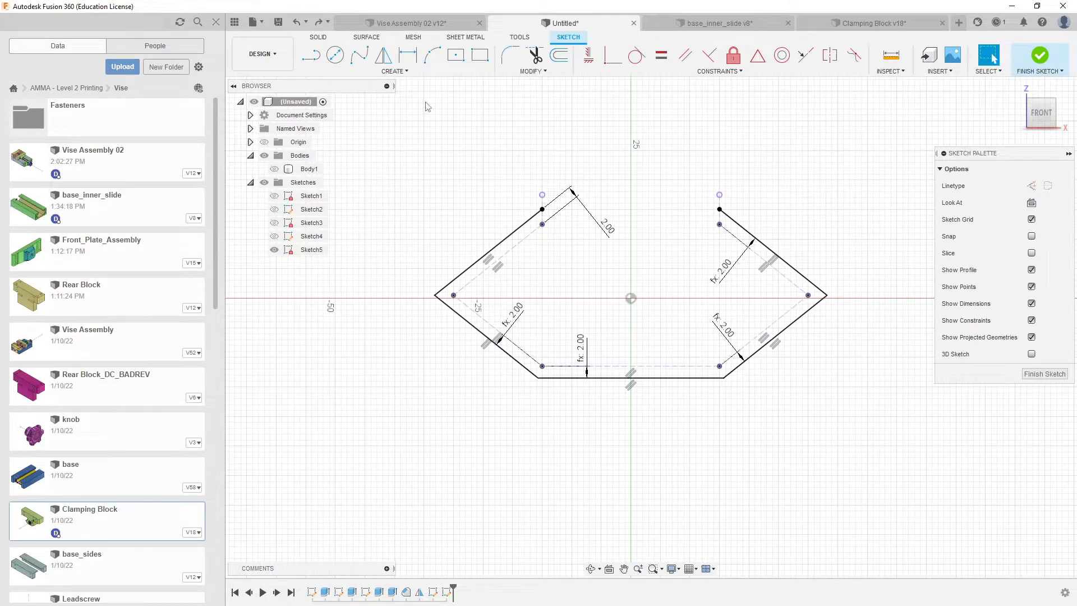
Step: Show the slide base body again and finish the sketch
{"action": "left_click", "coordinate": [275, 169]}
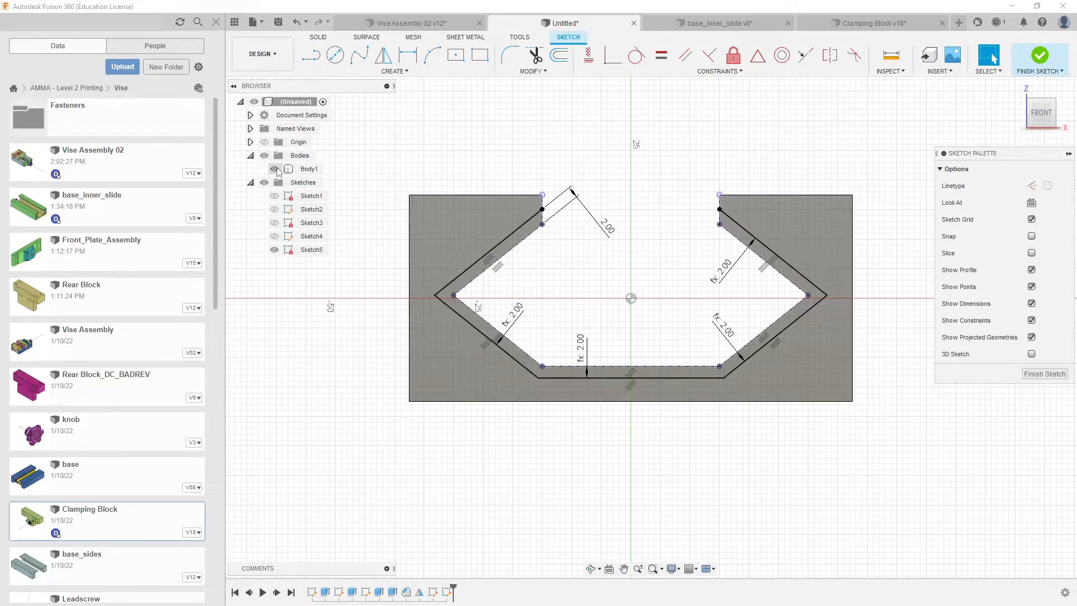
{"action": "middle_click_drag", "start_coordinate": [561, 317], "coordinate": [549, 309], "text": "shift"}
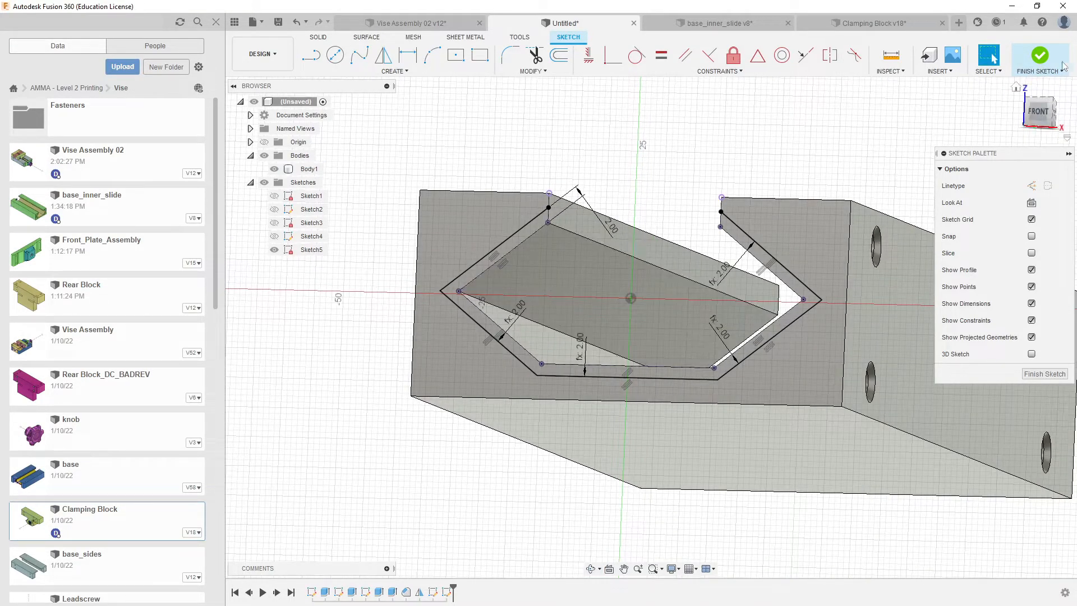
{"action": "left_click", "coordinate": [1041, 57]}
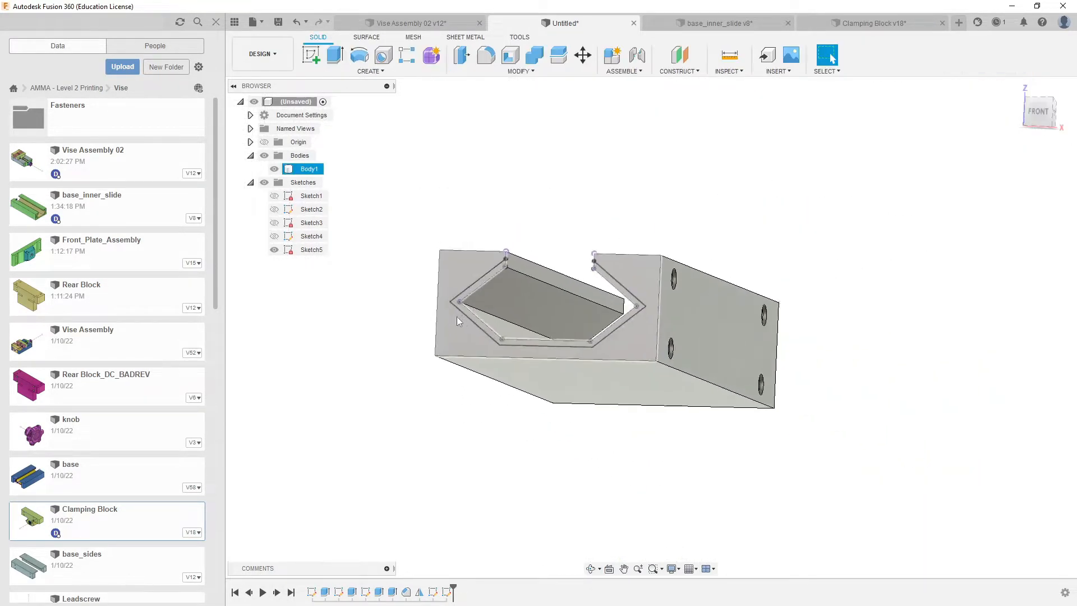
Step: Extrude the offset channel outline as a surface, about 25.7 mm outward from the slide base's front face
{"action": "scroll", "coordinate": [457, 315], "scroll_direction": "up", "scroll_amount": 3}
{"action": "middle_click_drag", "start_coordinate": [469, 300], "coordinate": [631, 318], "text": "shift"}
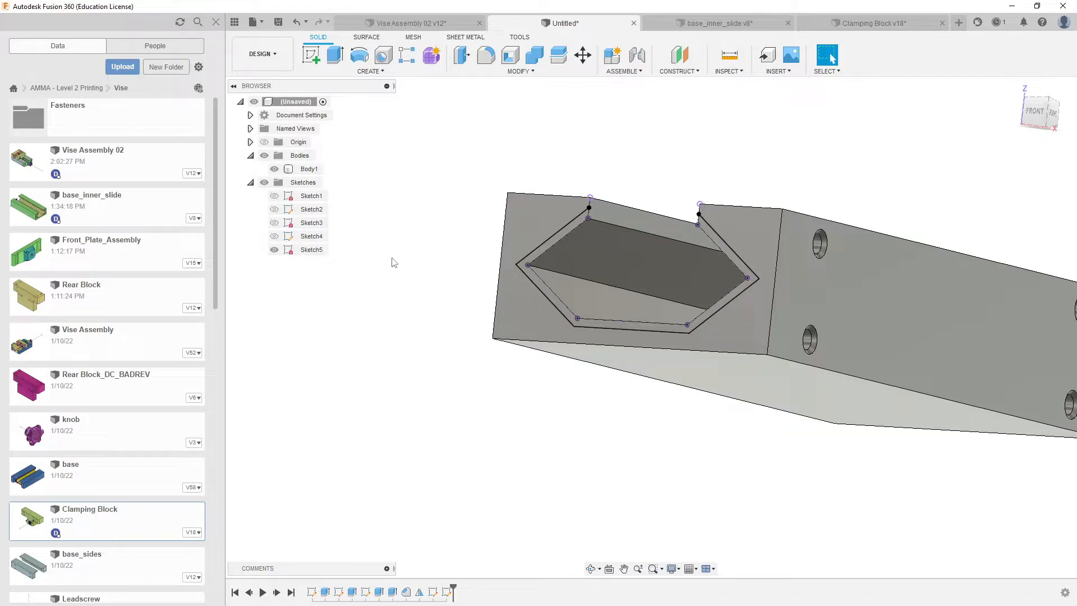
{"action": "middle_click_drag", "start_coordinate": [553, 155], "coordinate": [511, 165]}
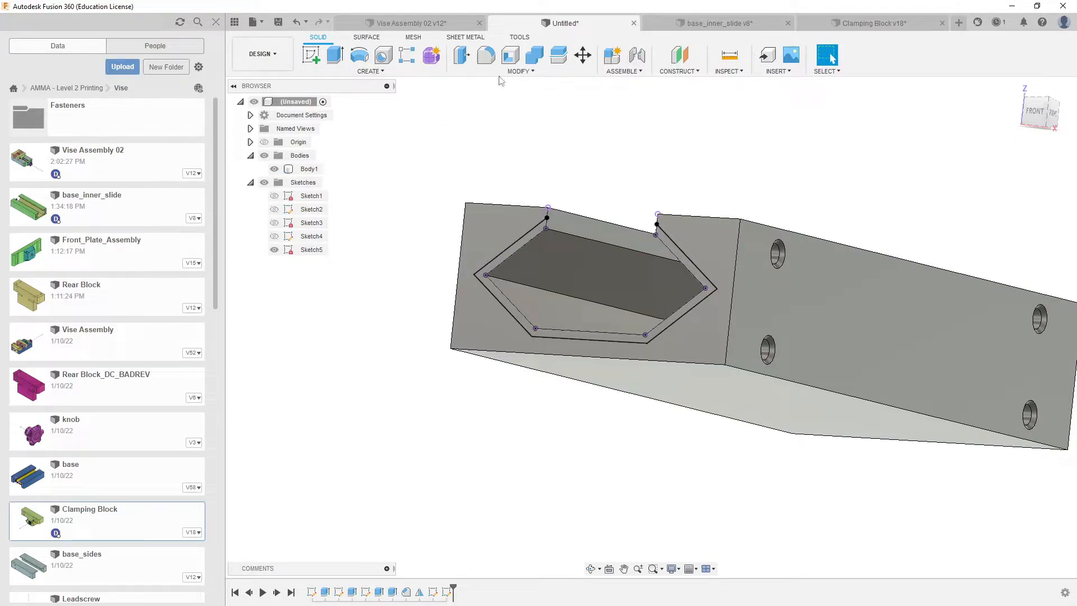
{"action": "left_click", "coordinate": [368, 38]}
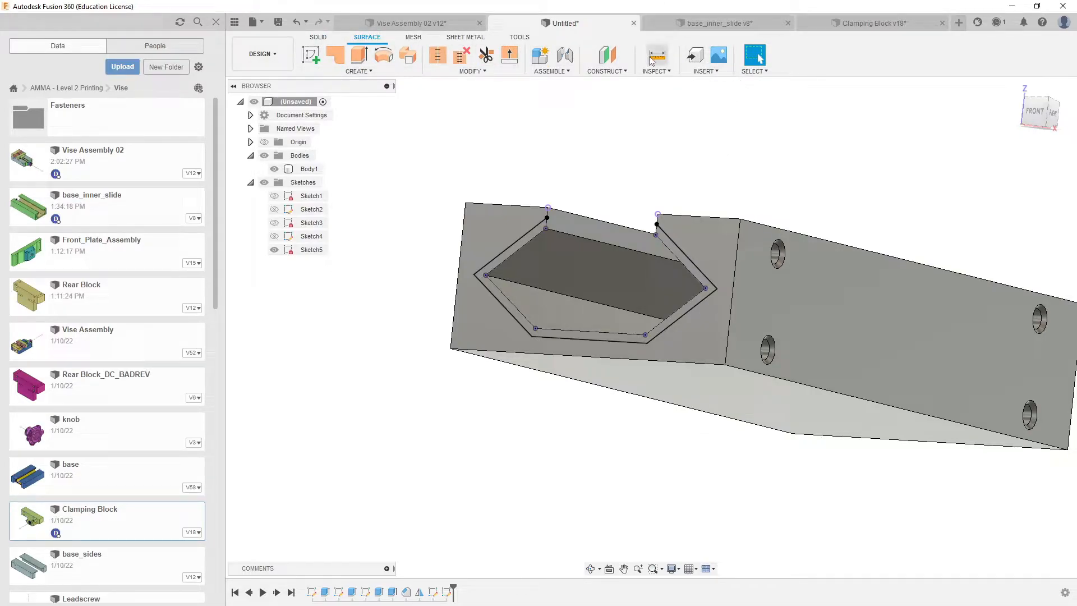
{"action": "middle_click_drag", "start_coordinate": [648, 178], "coordinate": [659, 181]}
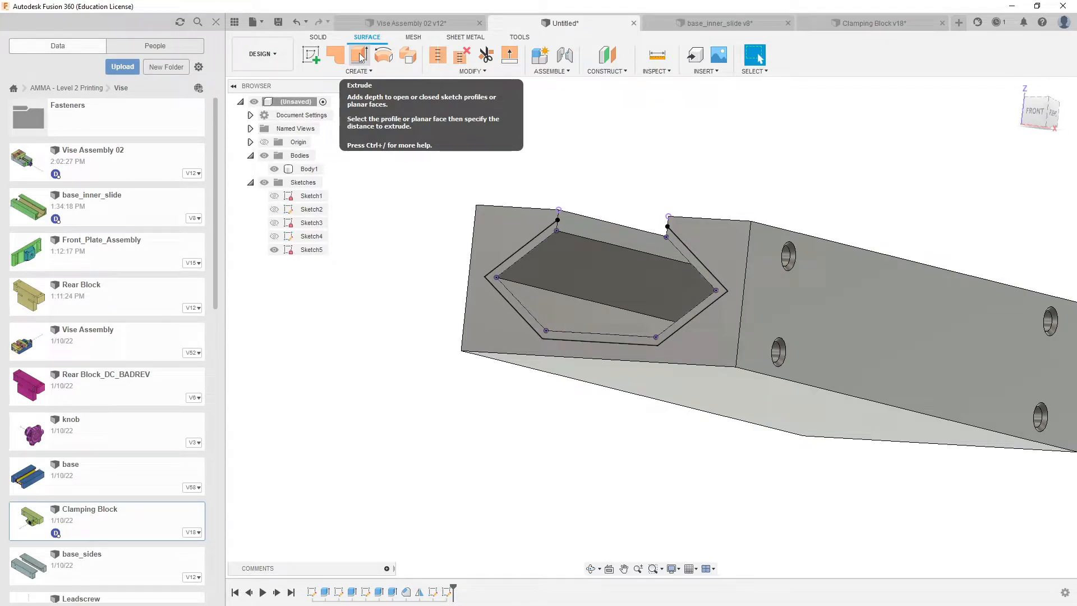
{"action": "left_click", "coordinate": [360, 57]}
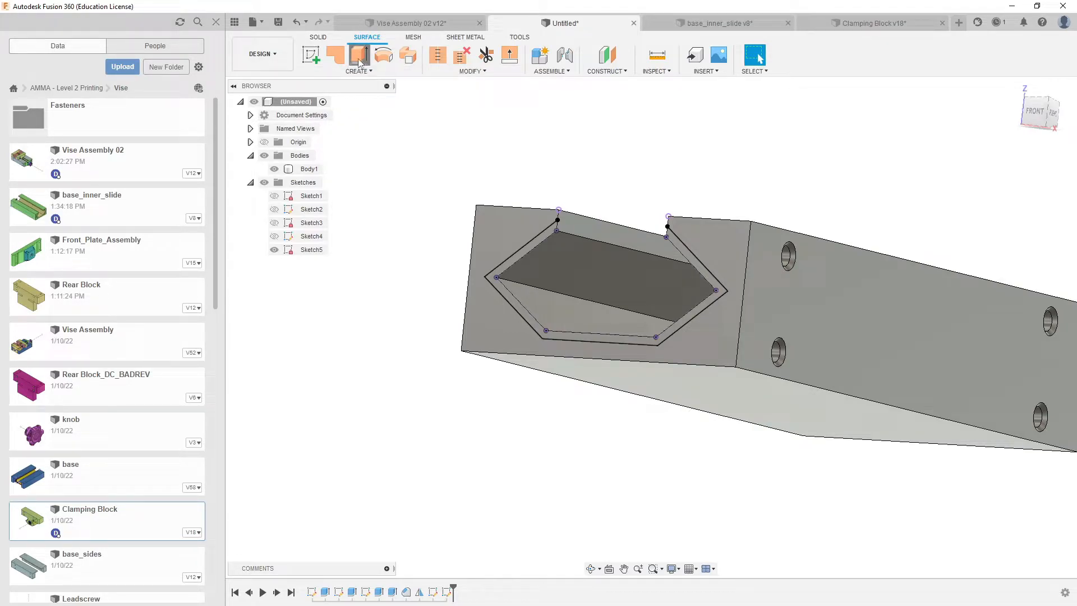
{"action": "left_click", "coordinate": [644, 265]}
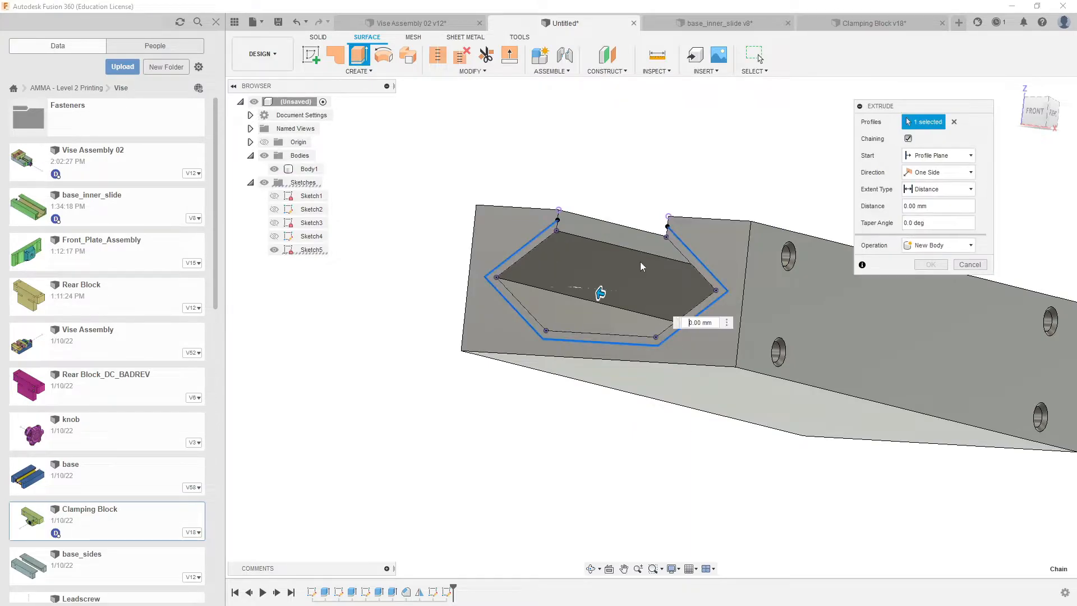
{"action": "middle_click_drag", "start_coordinate": [644, 264], "coordinate": [498, 323], "text": "shift"}
{"action": "left_click_drag", "start_coordinate": [477, 330], "coordinate": [375, 326]}
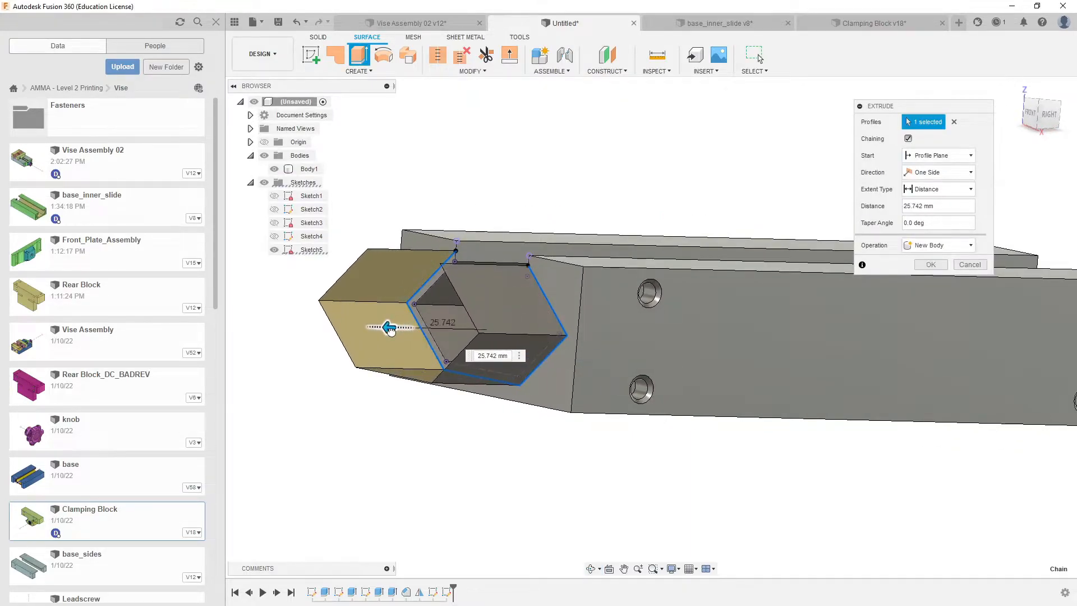
{"action": "middle_click_drag", "start_coordinate": [375, 326], "coordinate": [369, 383], "text": "shift"}
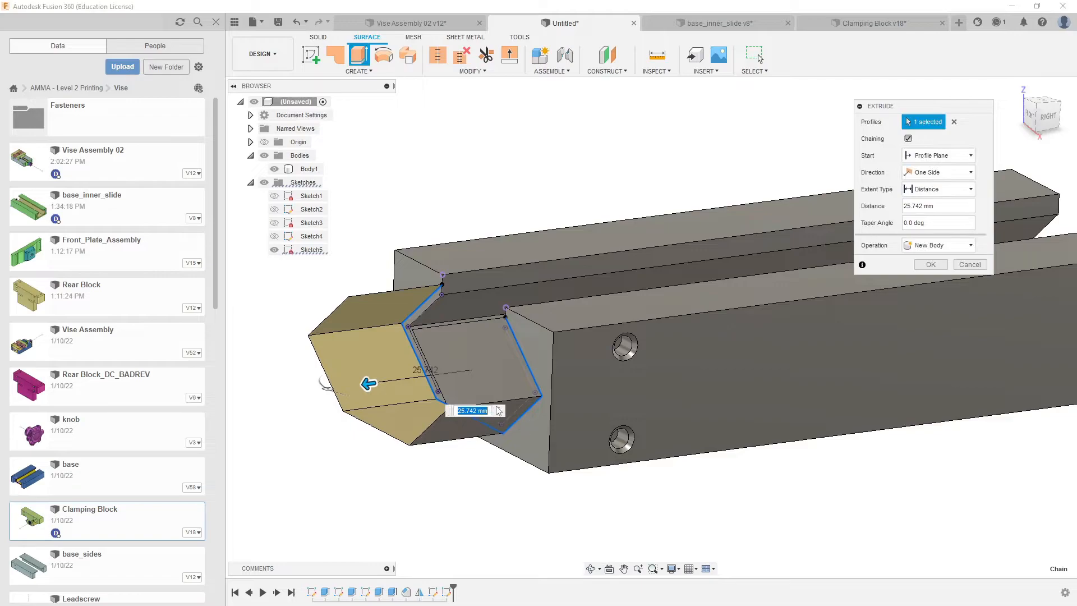
Step: Lengthen the outward surface extrusion in front of the slide base to about 29.7 mm
{"action": "middle_click_drag", "start_coordinate": [543, 347], "coordinate": [573, 339]}
{"action": "scroll", "coordinate": [573, 336], "scroll_direction": "down", "scroll_amount": 2}
{"action": "scroll", "coordinate": [574, 337], "scroll_direction": "down", "scroll_amount": 2}
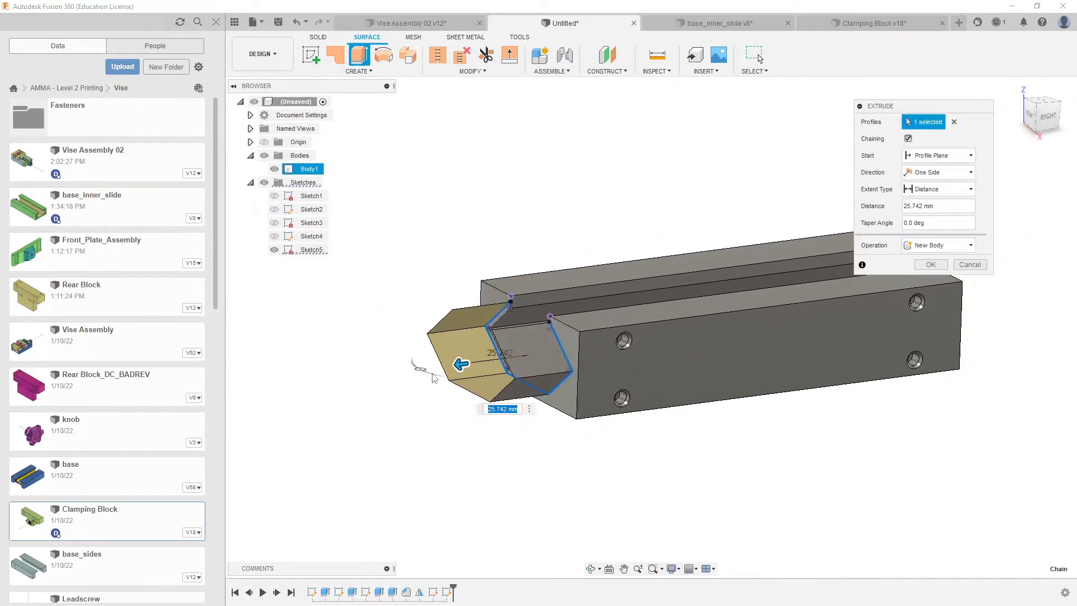
{"action": "mouse_move", "coordinate": [449, 376]}
{"action": "left_mouse_down"}
{"action": "mouse_move", "coordinate": [482, 370]}
{"action": "mouse_move", "coordinate": [451, 364]}
{"action": "left_mouse_up"}
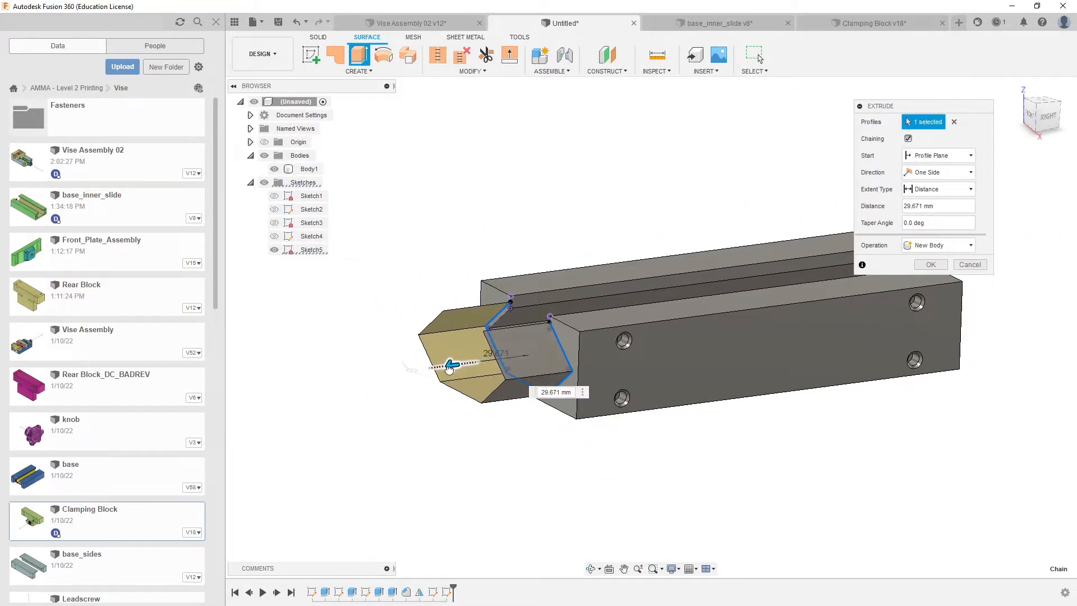
{"action": "scroll", "coordinate": [461, 346], "scroll_direction": "up", "scroll_amount": 2}
{"action": "scroll", "coordinate": [510, 358], "scroll_direction": "down", "scroll_amount": 3}
{"action": "middle_click_drag", "start_coordinate": [578, 328], "coordinate": [540, 331], "text": "shift"}
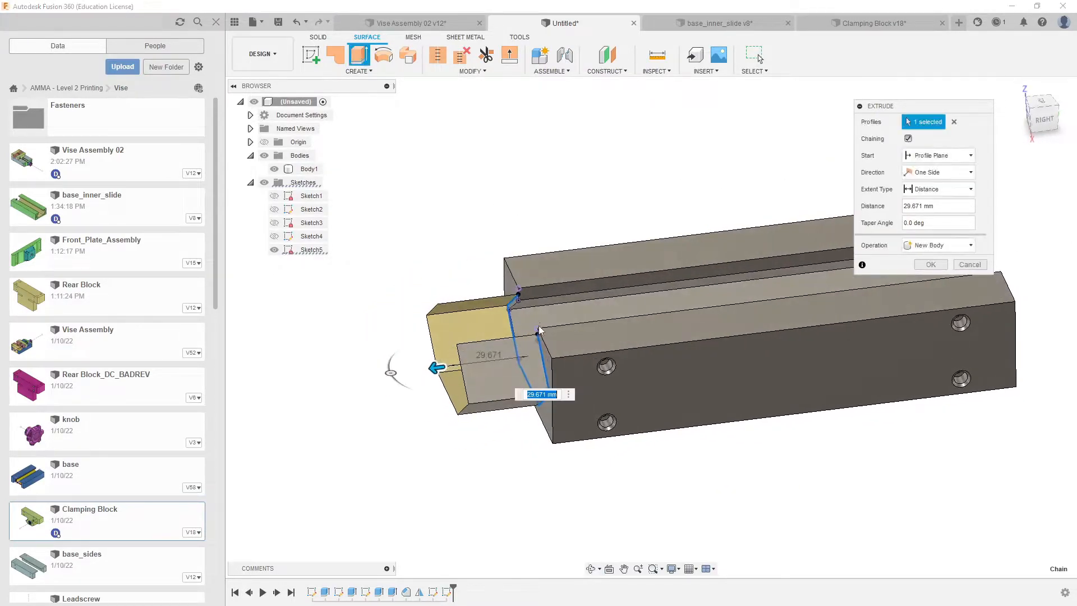
Step: Make the surface extrusion Two Sides, extend side 2 about 206.7 mm past the base's far end, and create it as a new body
{"action": "left_click", "coordinate": [941, 173]}
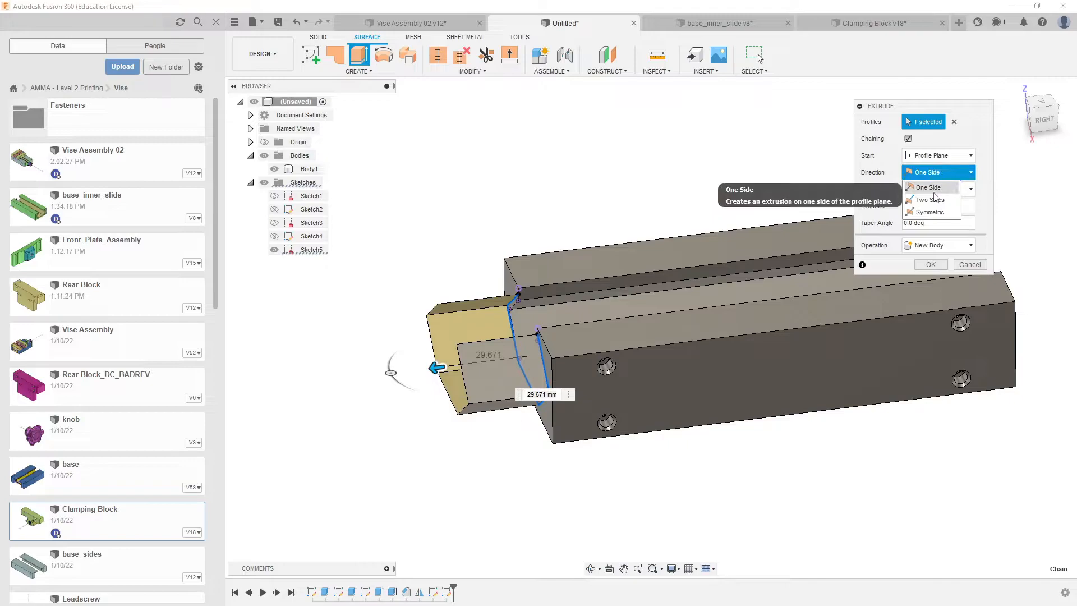
{"action": "left_click", "coordinate": [931, 200]}
{"action": "middle_click_drag", "start_coordinate": [682, 323], "coordinate": [435, 364]}
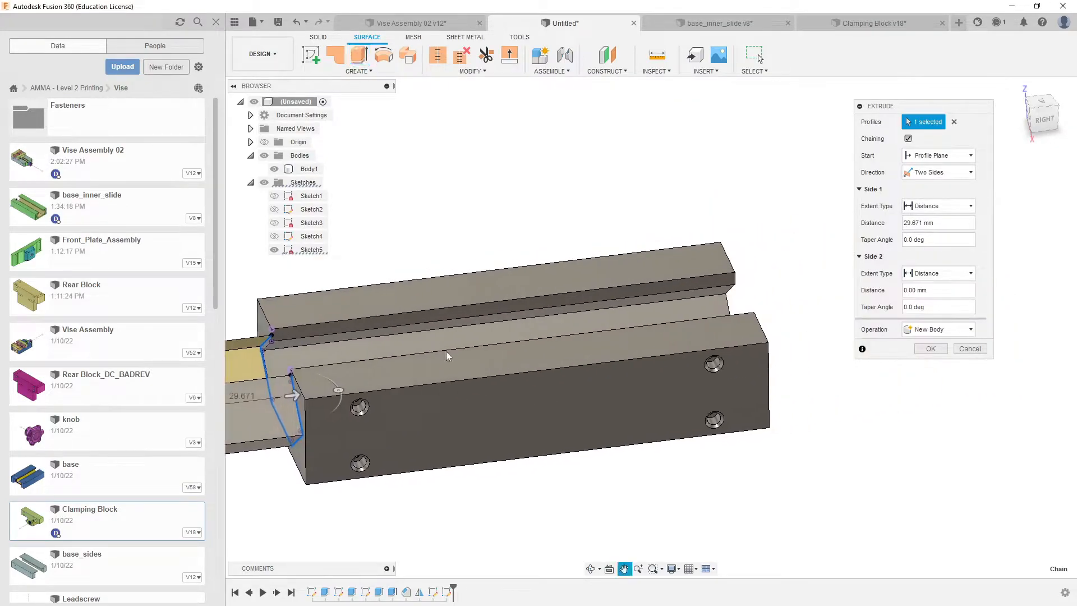
{"action": "left_click_drag", "start_coordinate": [293, 394], "coordinate": [859, 344]}
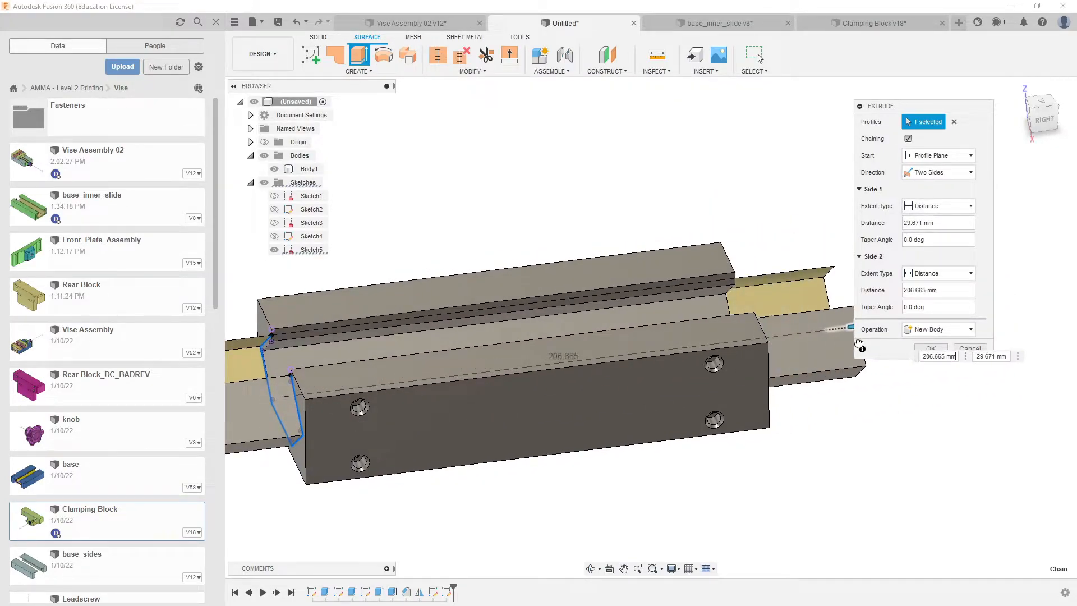
{"action": "middle_click_drag", "start_coordinate": [697, 397], "coordinate": [395, 361], "text": "shift"}
{"action": "middle_click_drag", "start_coordinate": [831, 233], "coordinate": [497, 326], "text": "shift"}
{"action": "middle_click_drag", "start_coordinate": [620, 318], "coordinate": [819, 313], "text": "shift"}
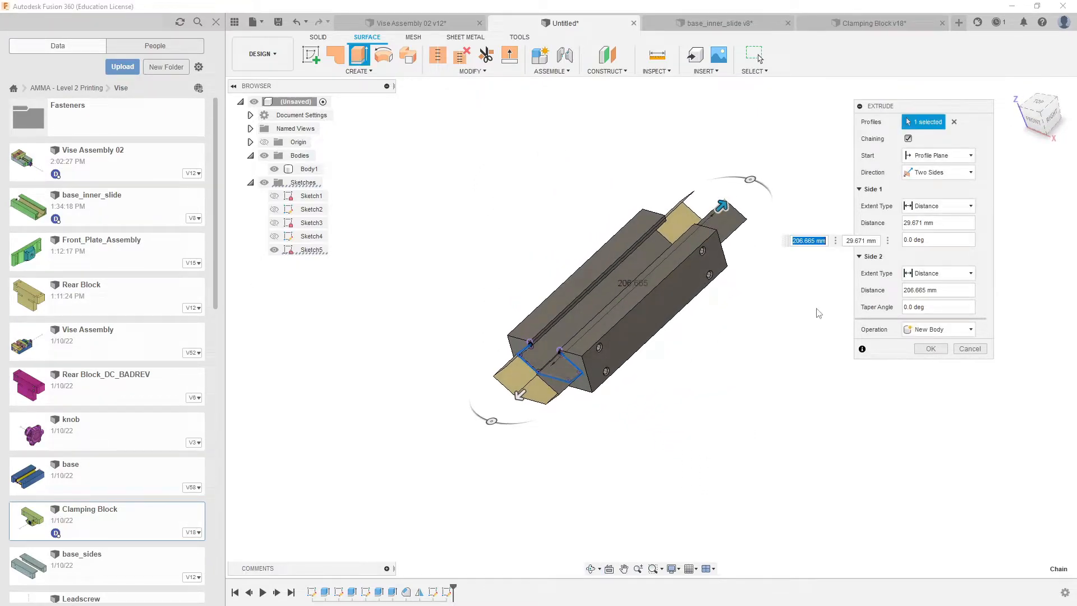
{"action": "left_click", "coordinate": [931, 349]}
Step: Examine the new surface body running through the slide base and select it at the front end
{"action": "middle_click_drag", "start_coordinate": [822, 396], "coordinate": [791, 368], "text": "shift"}
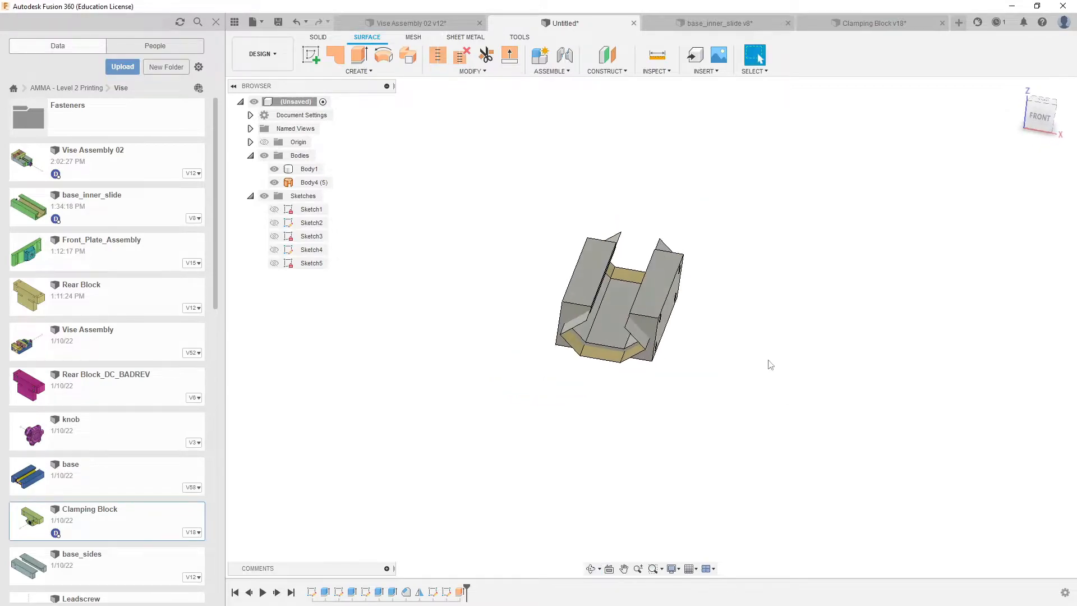
{"action": "scroll", "coordinate": [637, 342], "scroll_direction": "up", "scroll_amount": 5}
{"action": "middle_click_drag", "start_coordinate": [637, 342], "coordinate": [706, 344], "text": "shift"}
{"action": "left_click", "coordinate": [706, 288]}
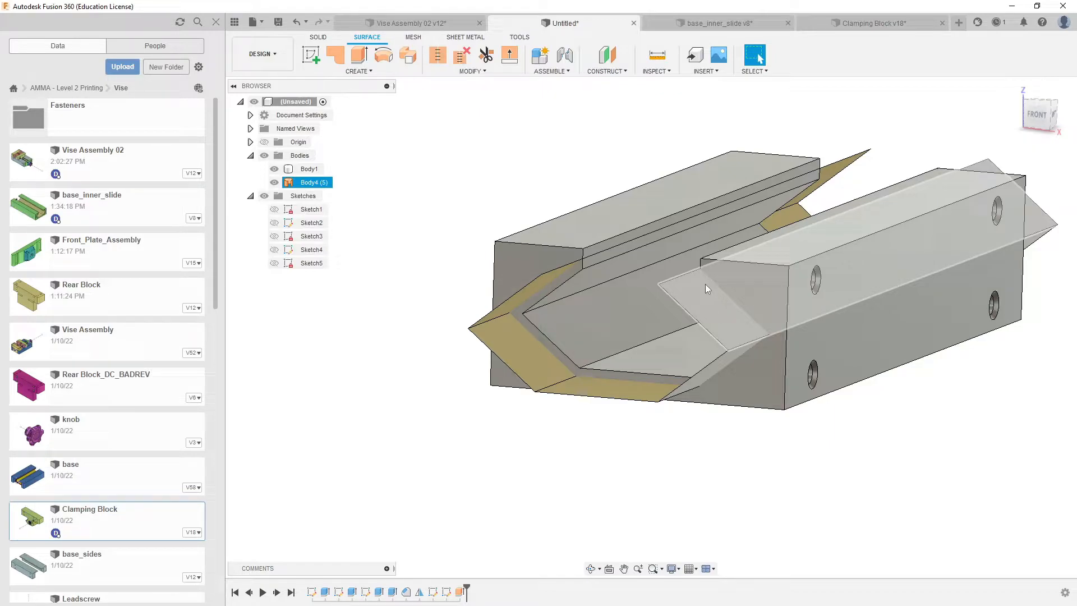
Step: Extend the upper free edge of surface body Body4 on one side of the channel by about 10.7 mm
{"action": "mouse_move", "coordinate": [597, 307]}
{"action": "middle_mouse_down"}
{"action": "mouse_move", "coordinate": [589, 334]}
{"action": "mouse_move", "coordinate": [598, 325]}
{"action": "middle_mouse_up"}
{"action": "scroll", "coordinate": [549, 238], "scroll_direction": "up", "scroll_amount": 5}
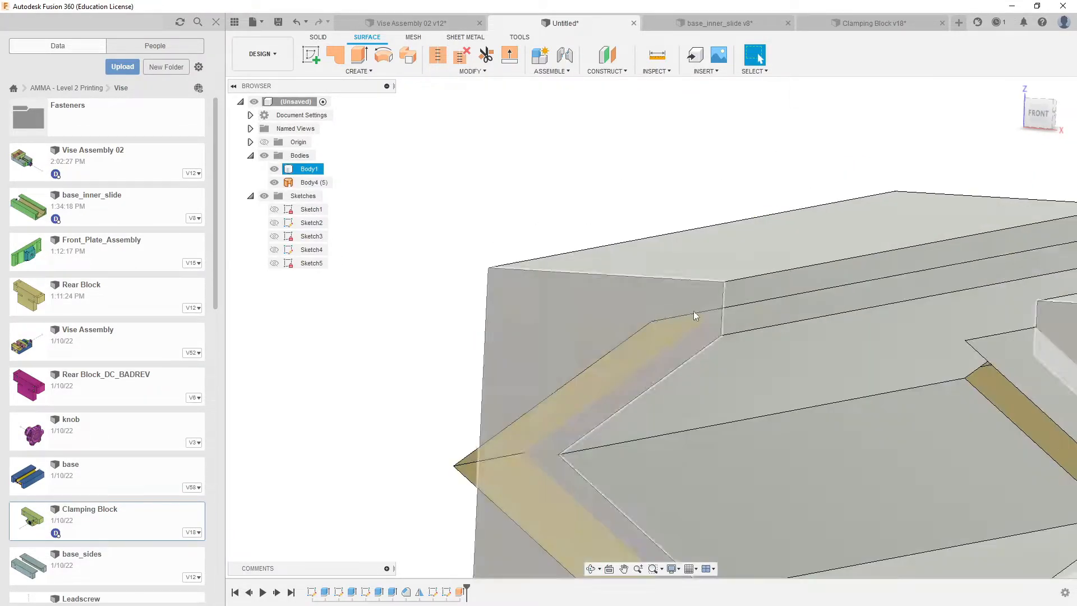
{"action": "middle_click_drag", "start_coordinate": [714, 294], "coordinate": [624, 283]}
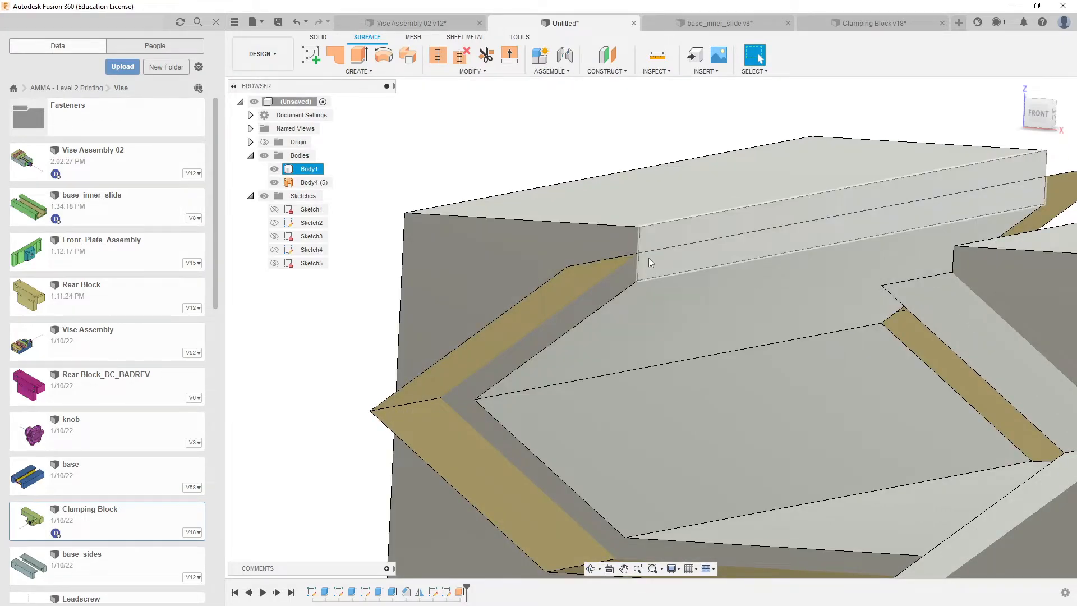
{"action": "left_click", "coordinate": [1053, 195]}
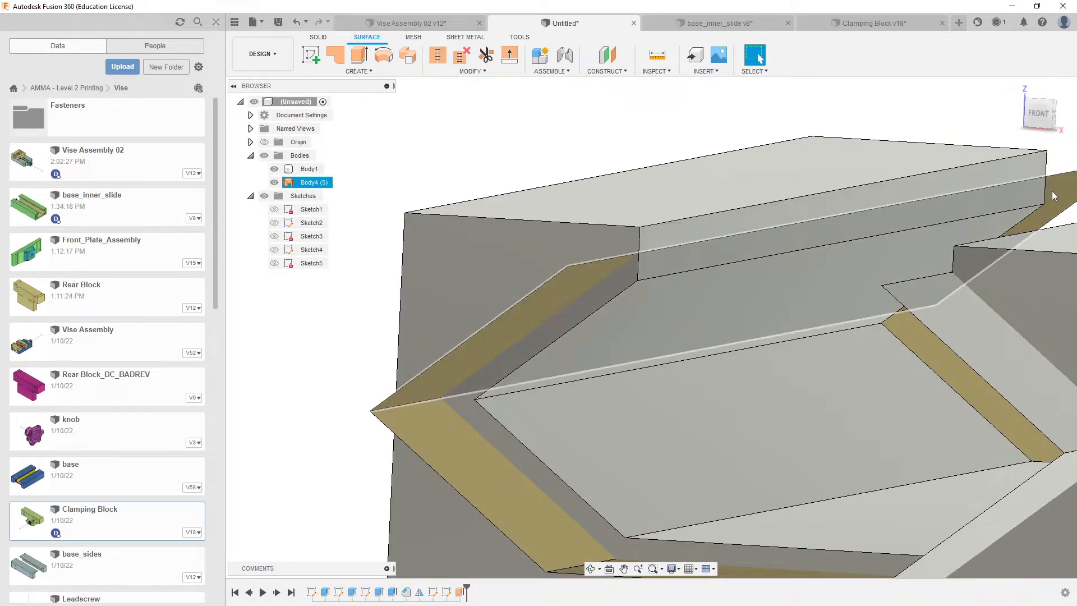
{"action": "scroll", "coordinate": [651, 350], "scroll_direction": "down", "scroll_amount": 3}
{"action": "middle_click_drag", "start_coordinate": [650, 346], "coordinate": [609, 294], "text": "shift"}
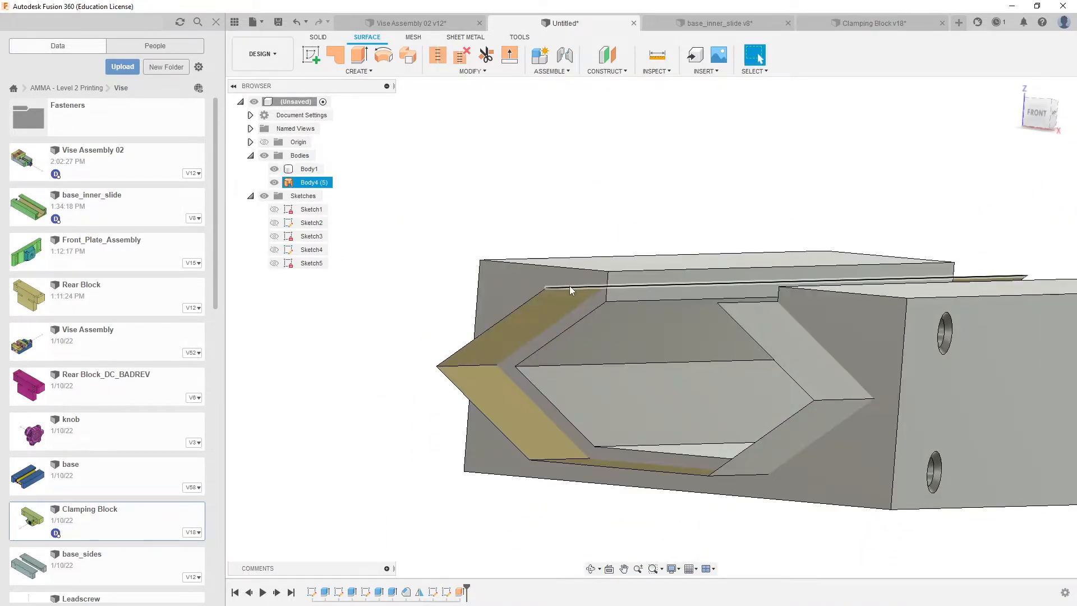
{"action": "left_click", "coordinate": [444, 73]}
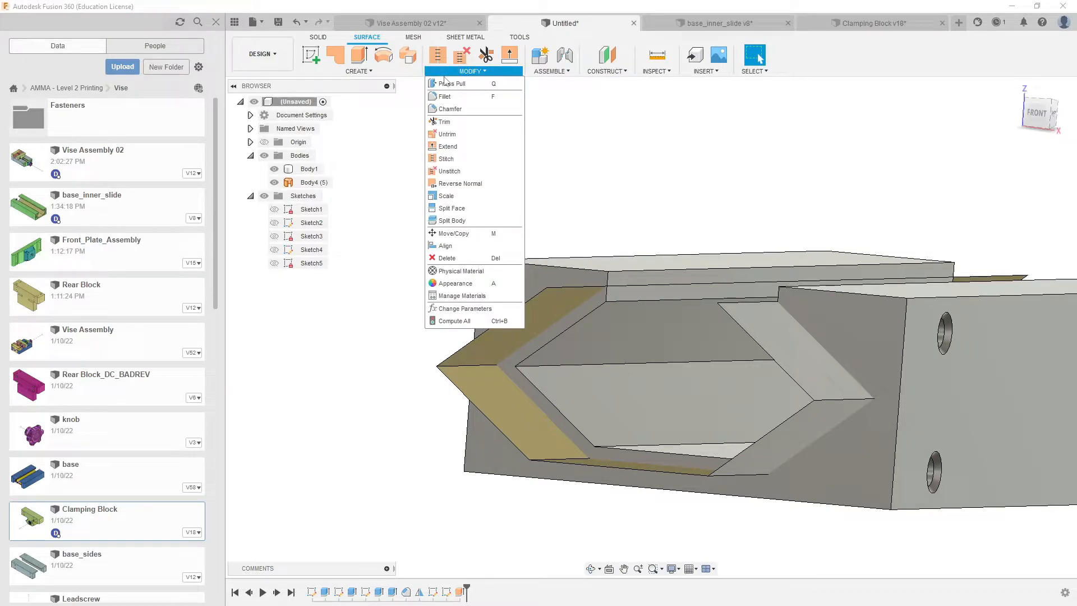
{"action": "left_click", "coordinate": [448, 146]}
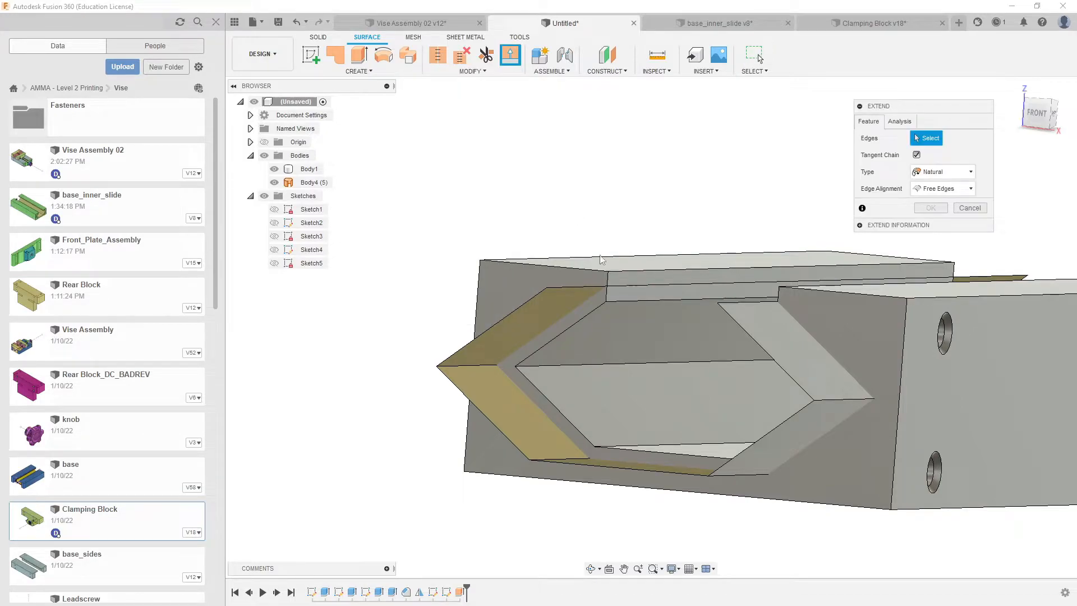
{"action": "left_click", "coordinate": [584, 297]}
{"action": "scroll", "coordinate": [583, 298], "scroll_direction": "down", "scroll_amount": 5}
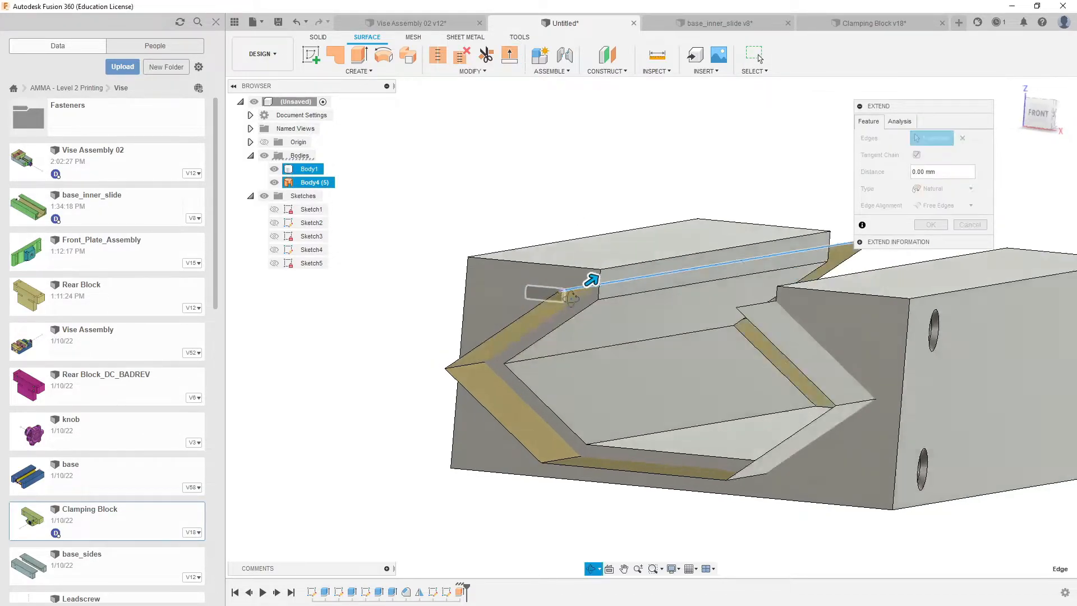
{"action": "middle_click_drag", "start_coordinate": [580, 301], "coordinate": [576, 303], "text": "shift"}
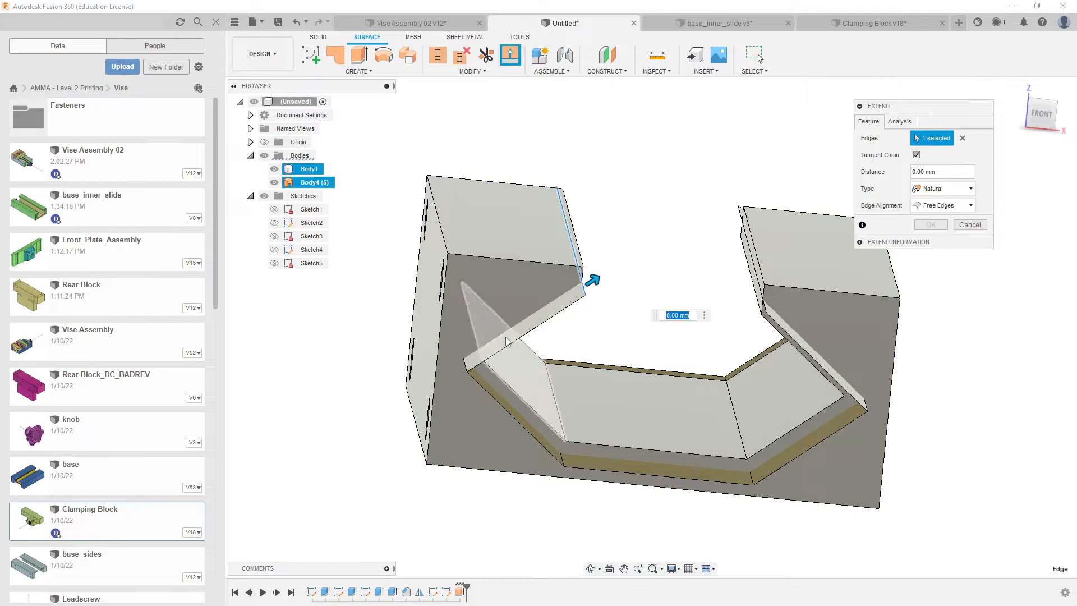
{"action": "left_click_drag", "start_coordinate": [592, 280], "coordinate": [647, 245]}
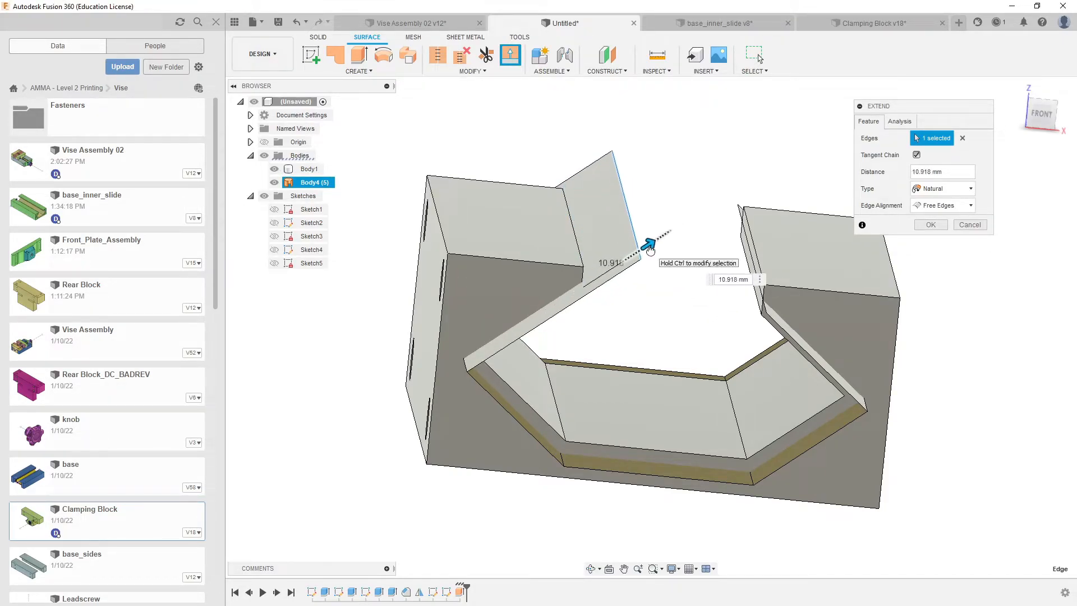
{"action": "middle_click_drag", "start_coordinate": [715, 269], "coordinate": [724, 271], "text": "shift"}
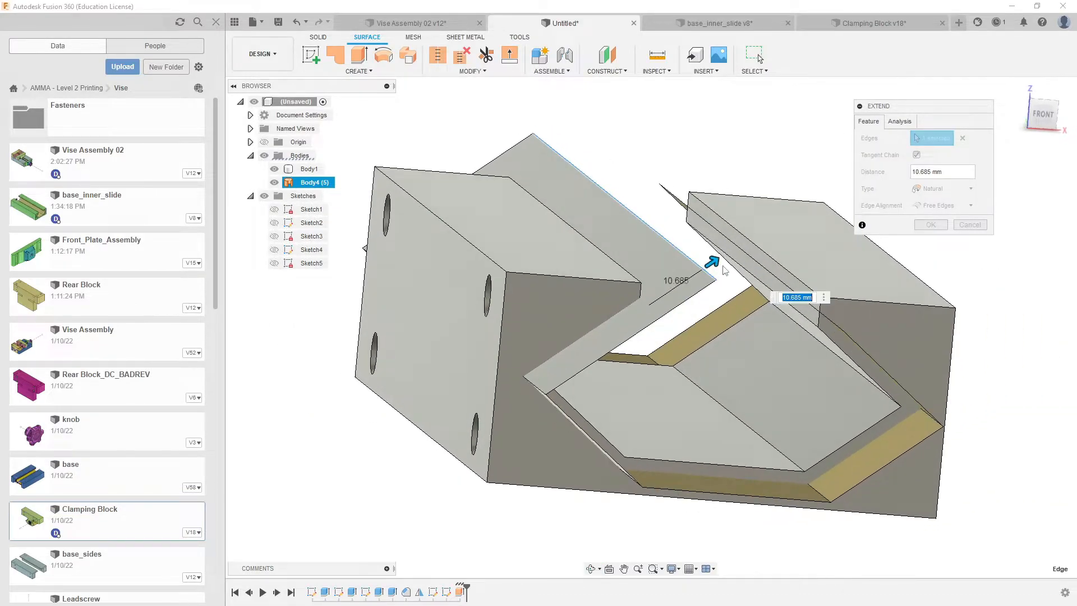
Step: Add the opposite upper edge of the surface body to the extension, adjust the shared distance and apply it
{"action": "left_click", "coordinate": [788, 293]}
{"action": "middle_click_drag", "start_coordinate": [781, 291], "coordinate": [645, 217], "text": "shift"}
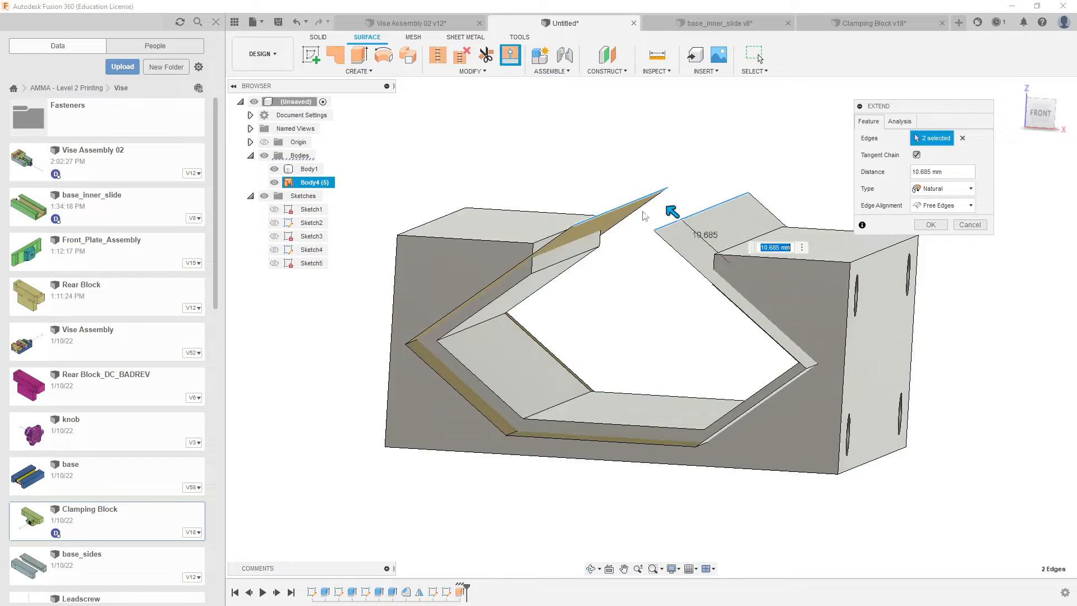
{"action": "left_click_drag", "start_coordinate": [671, 212], "coordinate": [690, 224]}
{"action": "middle_click_drag", "start_coordinate": [690, 223], "coordinate": [669, 342], "text": "shift"}
{"action": "left_click", "coordinate": [930, 225]}
Step: Examine how the extended surface body passes through the block's inner channel walls and beyond its ends
{"action": "scroll", "coordinate": [897, 326], "scroll_direction": "down", "scroll_amount": 4}
{"action": "middle_click_drag", "start_coordinate": [897, 331], "coordinate": [867, 369], "text": "shift"}
{"action": "scroll", "coordinate": [630, 333], "scroll_direction": "down", "scroll_amount": 2}
{"action": "scroll", "coordinate": [629, 347], "scroll_direction": "up", "scroll_amount": 3}
{"action": "middle_click_drag", "start_coordinate": [629, 349], "coordinate": [561, 360], "text": "shift"}
{"action": "left_click", "coordinate": [571, 352]}
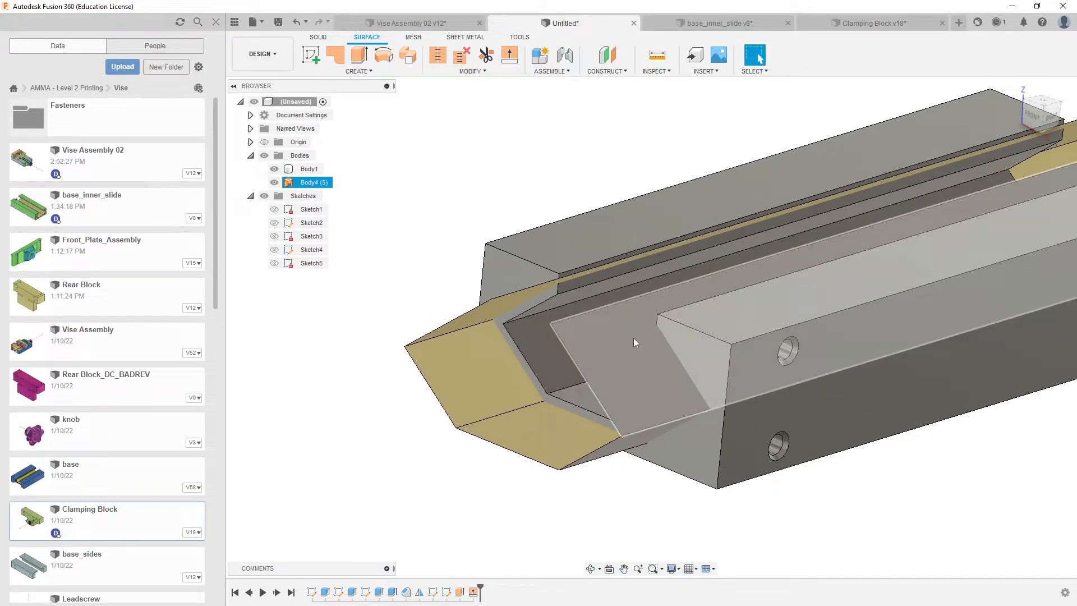
{"action": "left_click", "coordinate": [705, 240]}
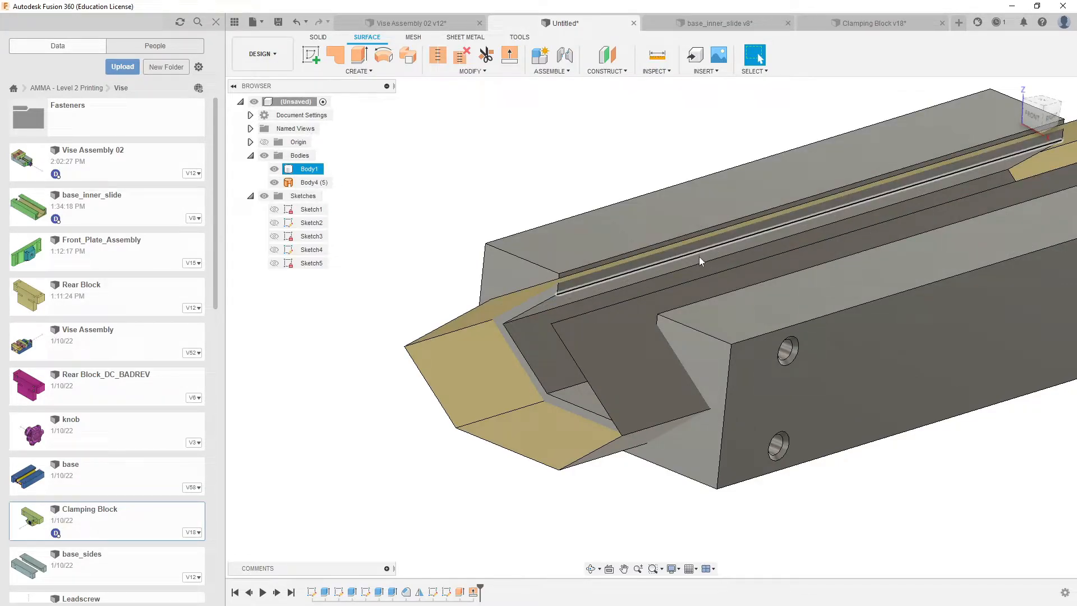
{"action": "left_click", "coordinate": [713, 285]}
{"action": "left_click", "coordinate": [715, 260]}
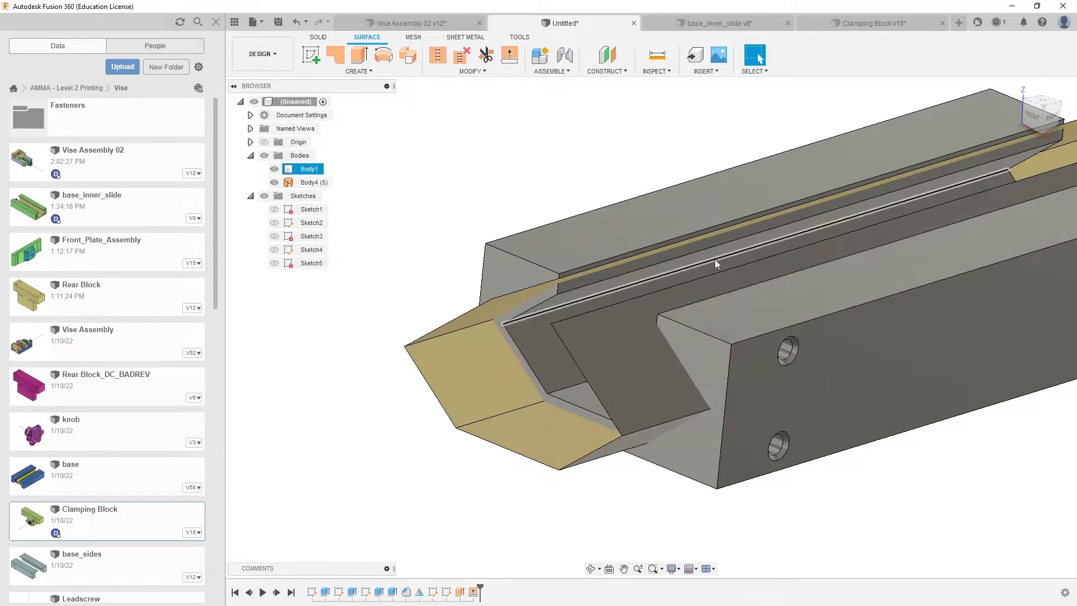
{"action": "middle_click_drag", "start_coordinate": [701, 297], "coordinate": [644, 310], "text": "shift"}
{"action": "left_click", "coordinate": [644, 310]}
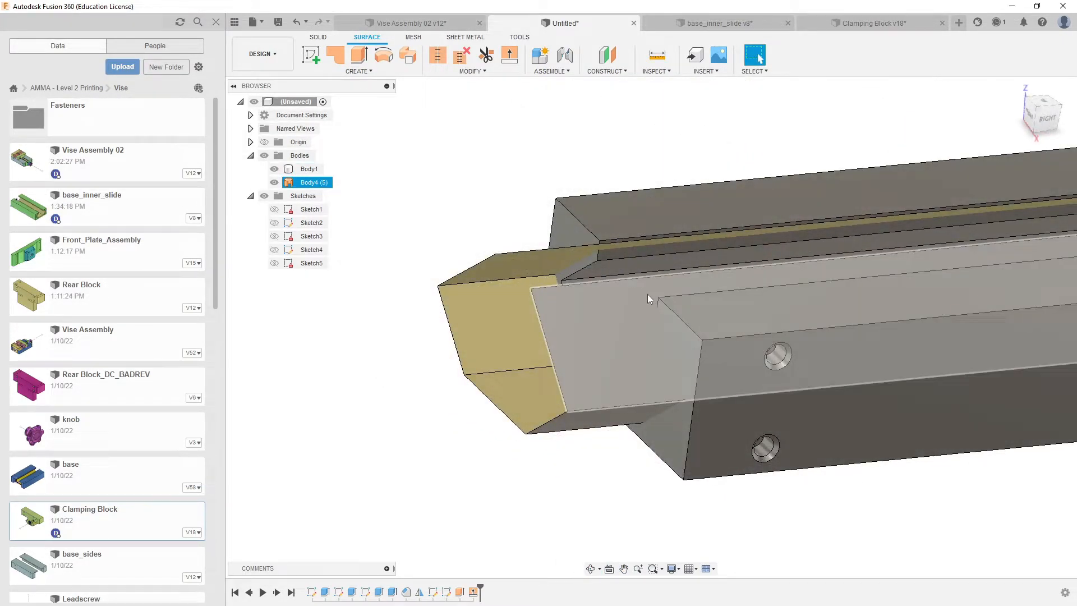
{"action": "key", "text": "Escape"}
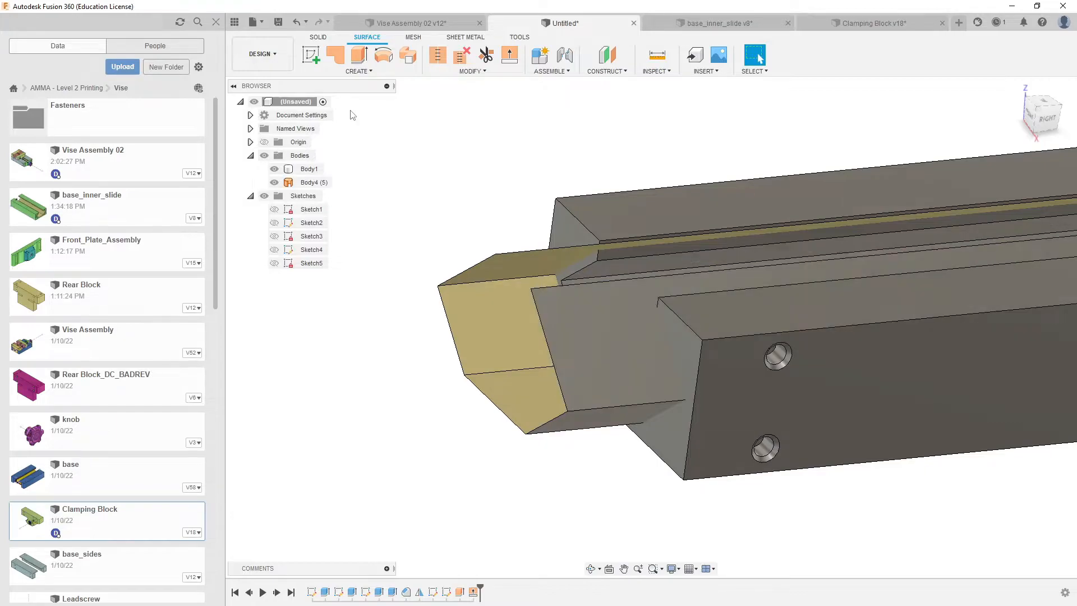
Step: Try to split solid Body1 using individual faces of the surface body Body4 as splitting tools
{"action": "left_click", "coordinate": [317, 37]}
{"action": "middle_click_drag", "start_coordinate": [423, 266], "coordinate": [461, 237], "text": "shift"}
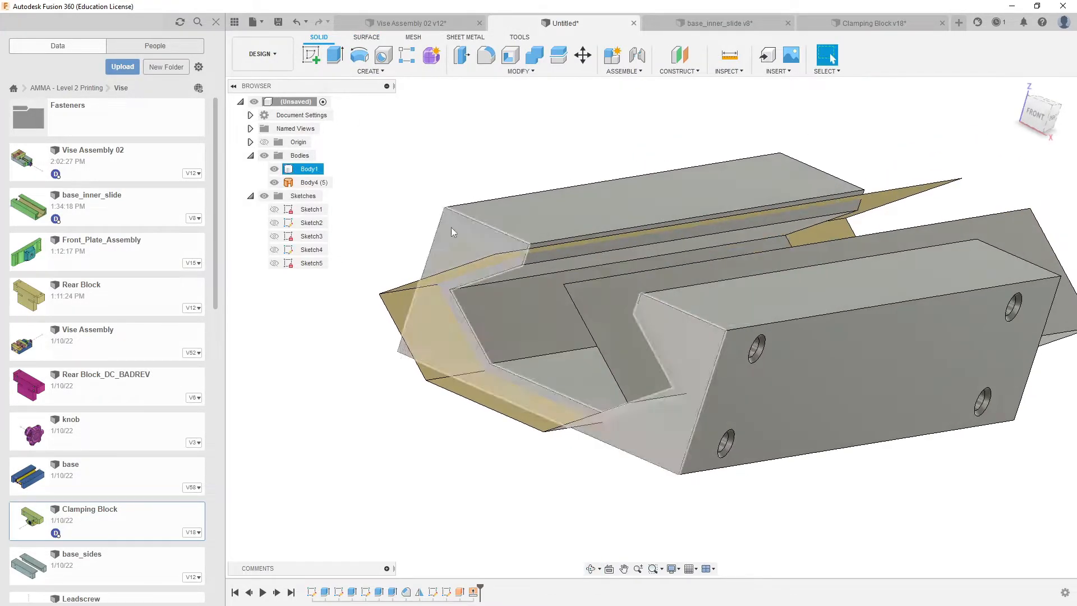
{"action": "scroll", "coordinate": [644, 412], "scroll_direction": "down", "scroll_amount": 3}
{"action": "middle_click_drag", "start_coordinate": [644, 412], "coordinate": [622, 384], "text": "shift"}
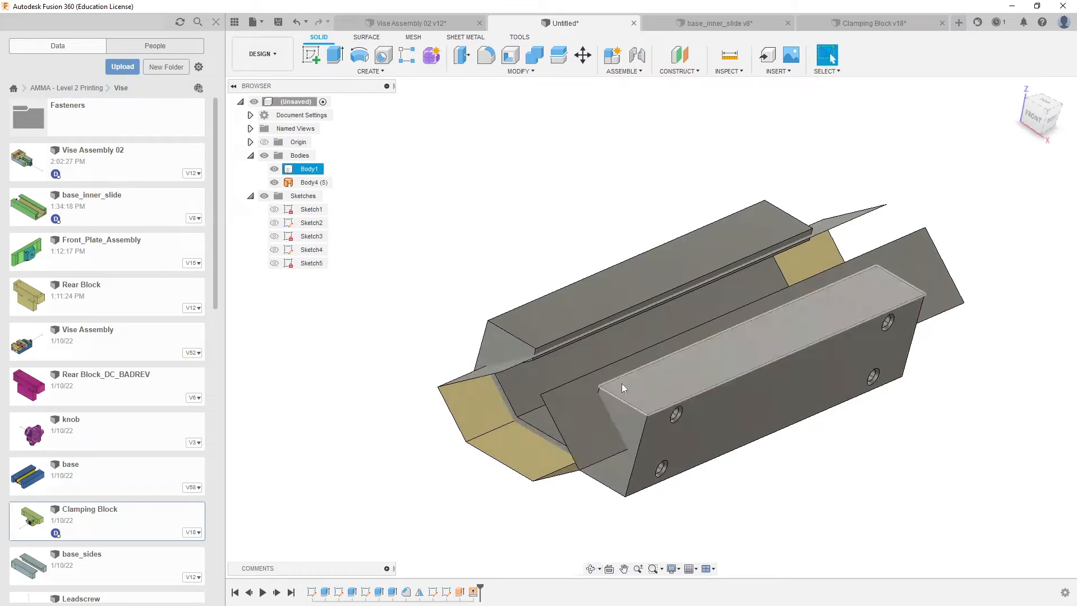
{"action": "middle_click_drag", "start_coordinate": [718, 364], "coordinate": [801, 339]}
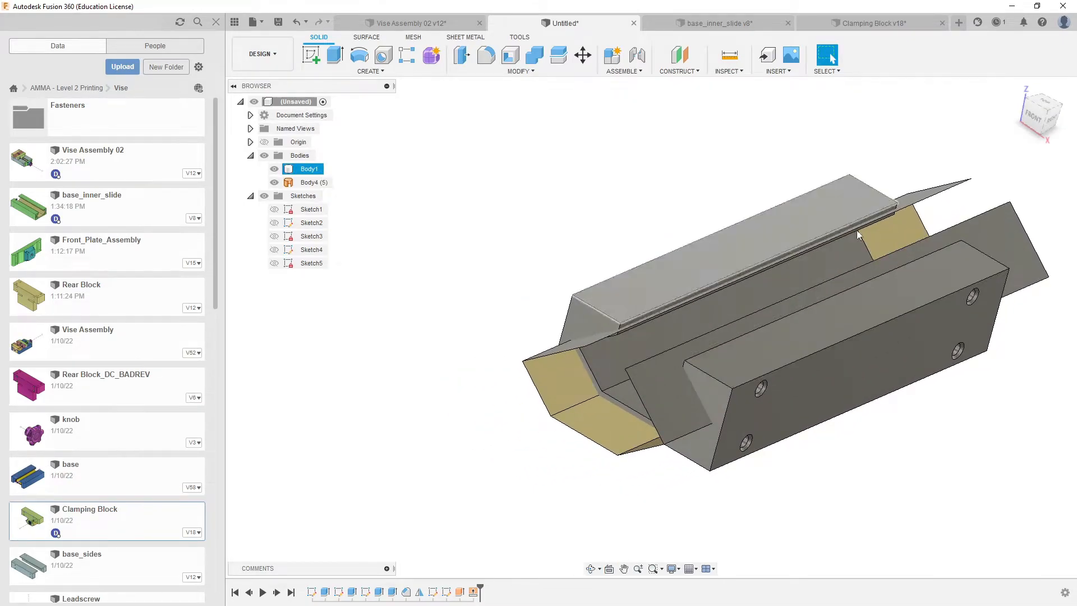
{"action": "left_click", "coordinate": [520, 71]}
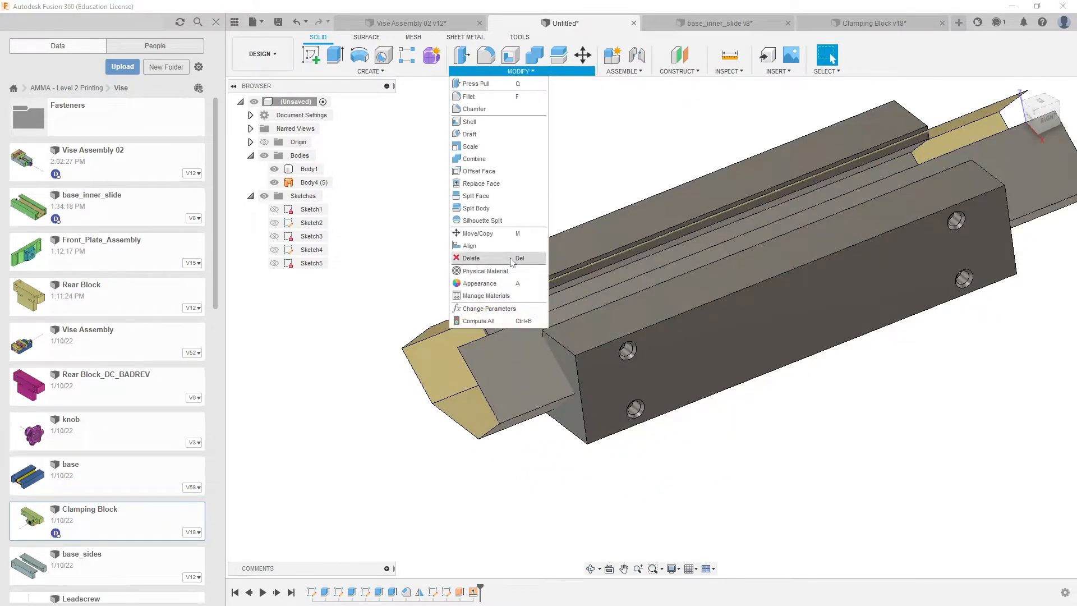
{"action": "left_click", "coordinate": [477, 208]}
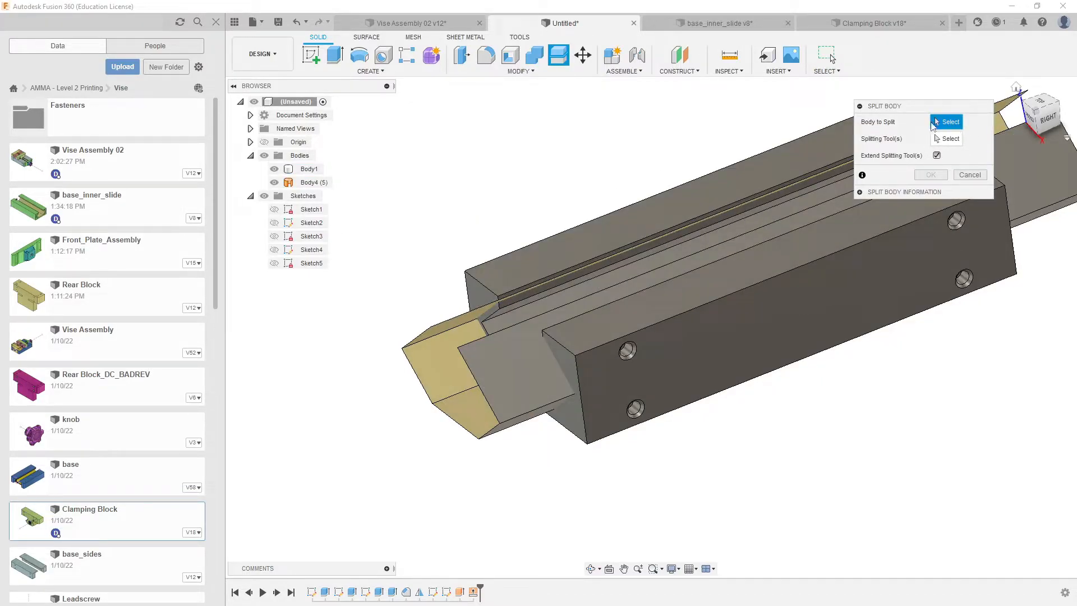
{"action": "left_click", "coordinate": [745, 188]}
{"action": "middle_click_drag", "start_coordinate": [505, 261], "coordinate": [493, 313], "text": "shift"}
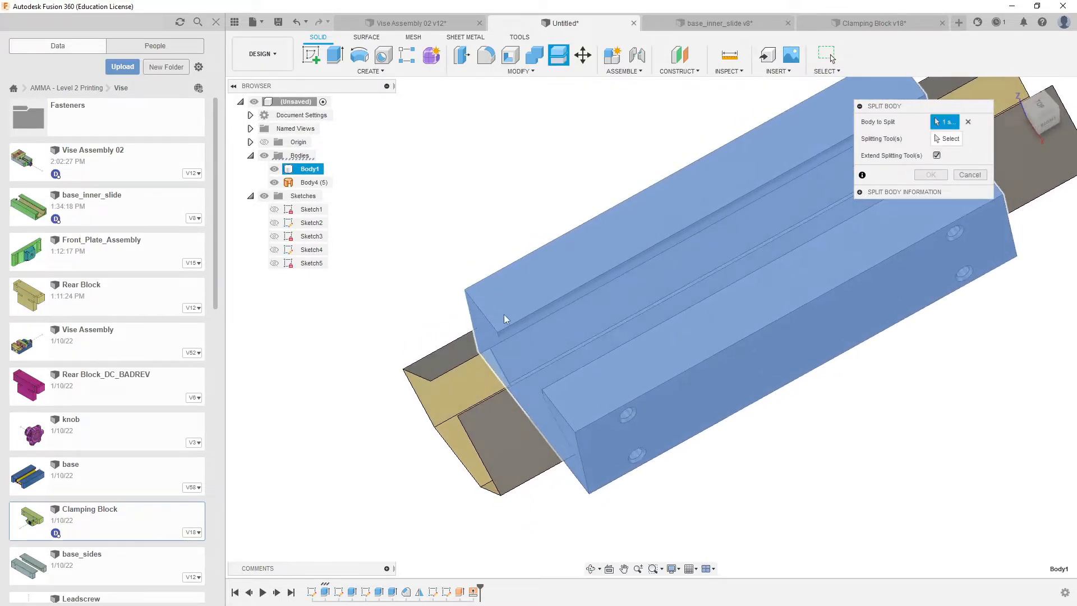
{"action": "left_click", "coordinate": [952, 141]}
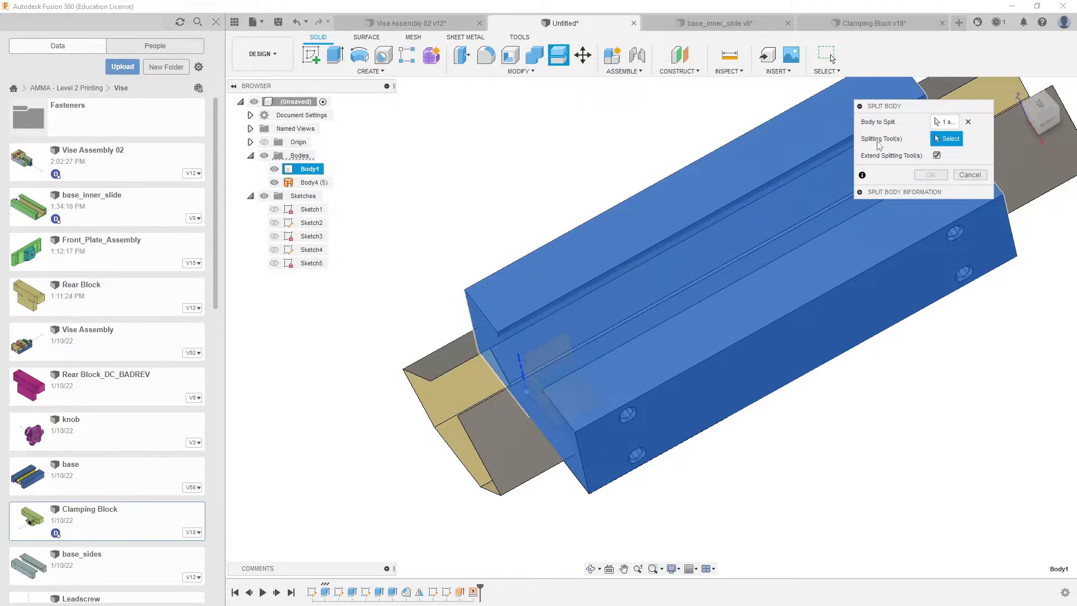
{"action": "left_click", "coordinate": [427, 373]}
{"action": "middle_click_drag", "start_coordinate": [439, 373], "coordinate": [489, 371], "text": "shift"}
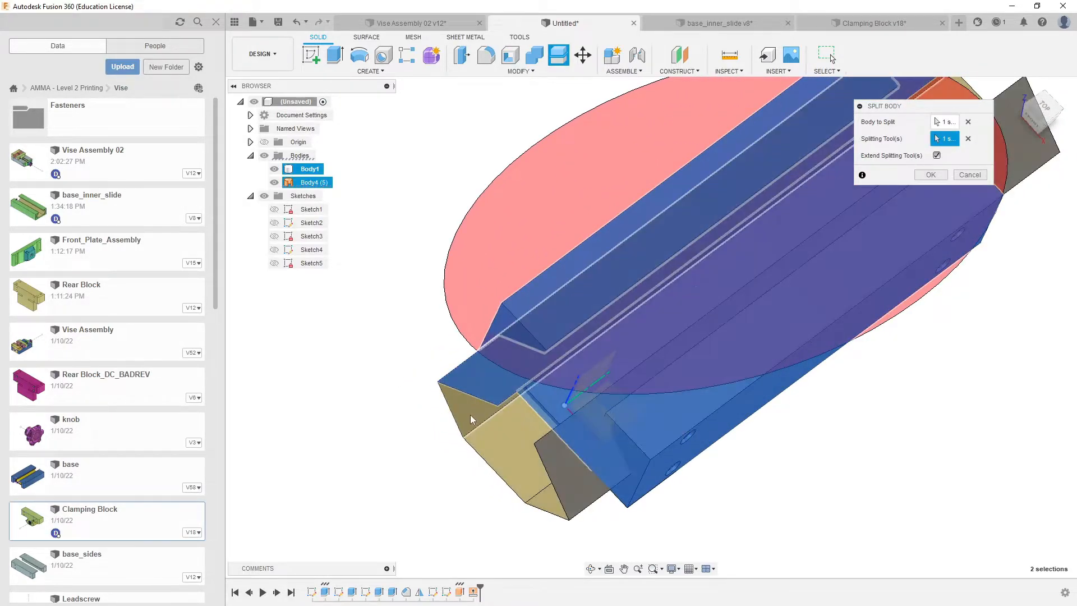
{"action": "left_click", "coordinate": [485, 450]}
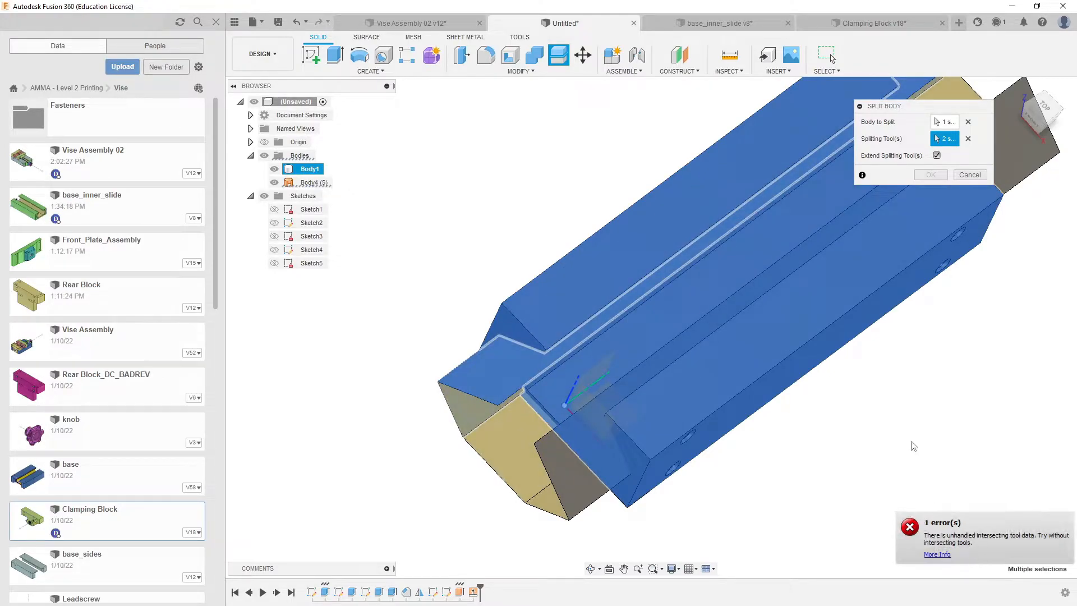
{"action": "left_click", "coordinate": [970, 176]}
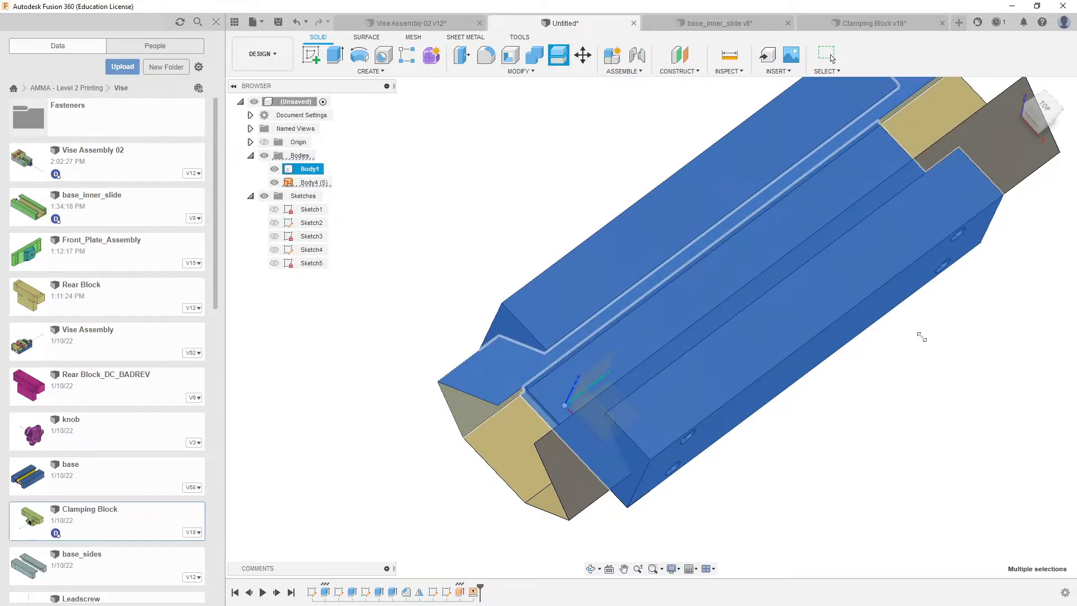
Step: Set up a Split Body operation on Body1 with the whole surface body Body4 as the splitting tool
{"action": "left_click", "coordinate": [947, 372]}
{"action": "middle_click_drag", "start_coordinate": [926, 375], "coordinate": [925, 335], "text": "shift"}
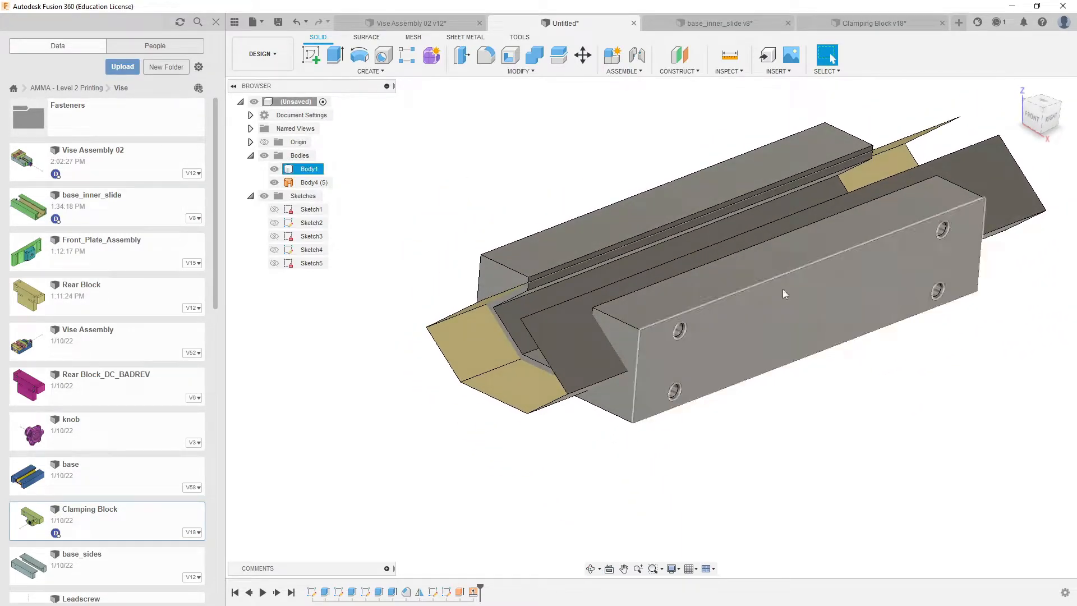
{"action": "middle_click_drag", "start_coordinate": [708, 369], "coordinate": [744, 374], "text": "shift"}
{"action": "left_click", "coordinate": [369, 71]}
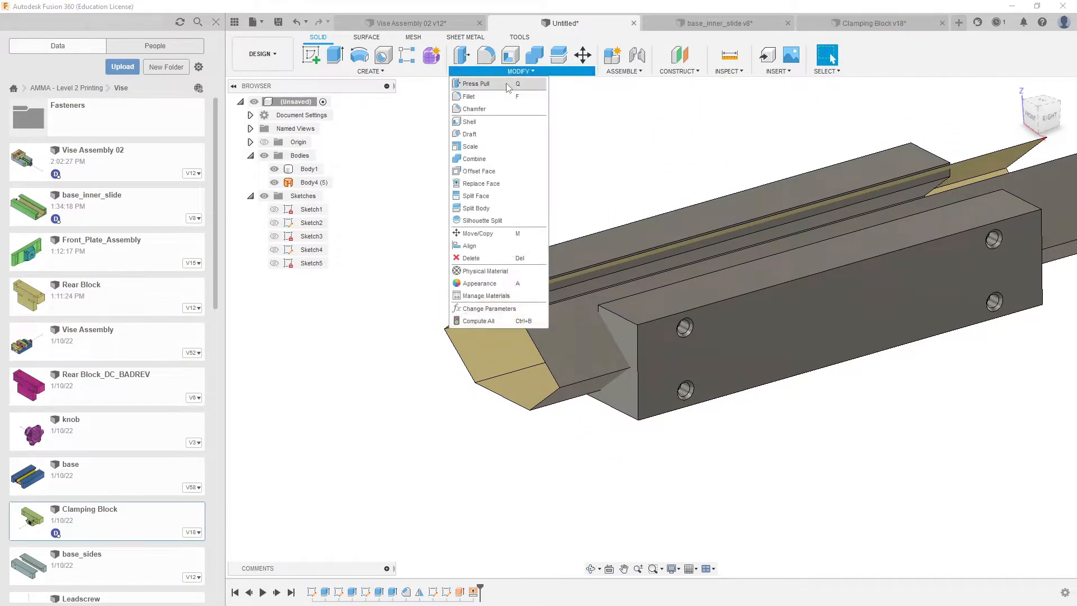
{"action": "left_click", "coordinate": [520, 71]}
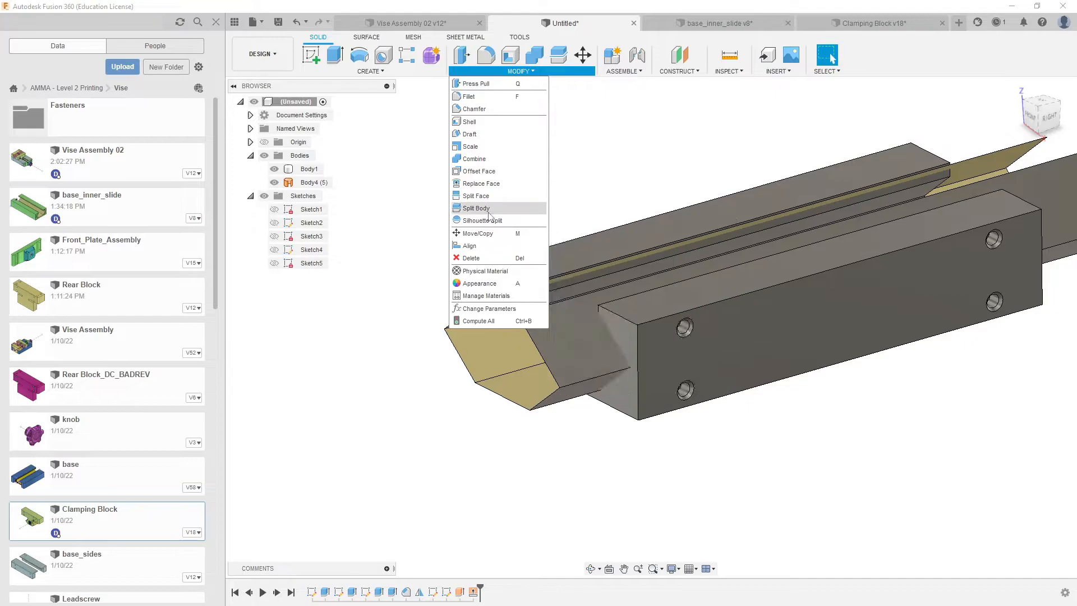
{"action": "left_click", "coordinate": [488, 212]}
{"action": "left_click", "coordinate": [579, 255]}
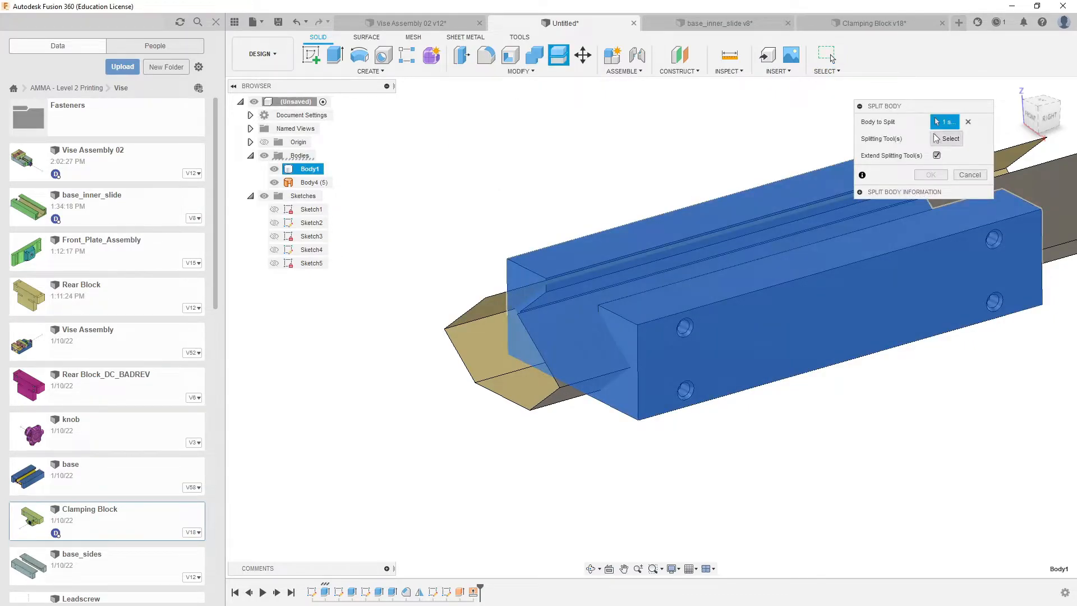
{"action": "left_click", "coordinate": [954, 139]}
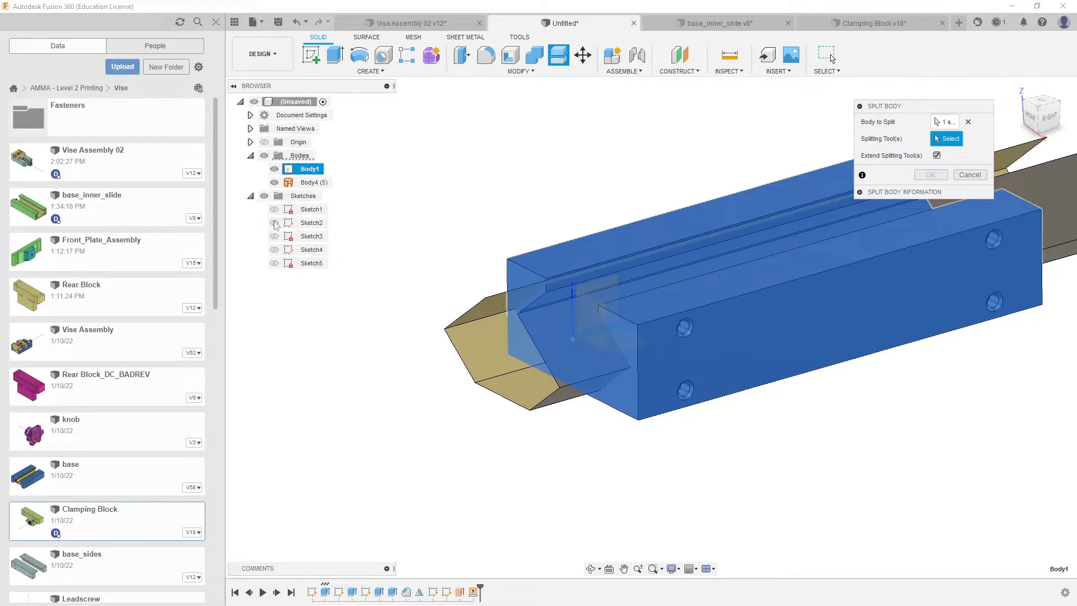
{"action": "left_click", "coordinate": [310, 182]}
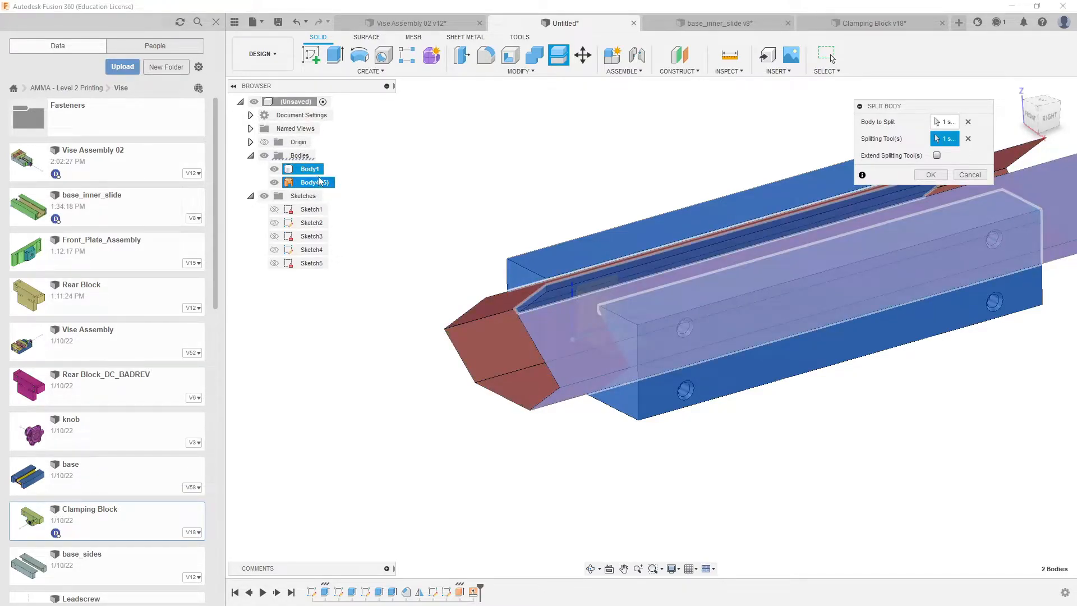
Step: Turn on extending the splitting tool and apply the split of Body1 with surface body Body4
{"action": "middle_click_drag", "start_coordinate": [493, 241], "coordinate": [432, 355], "text": "shift"}
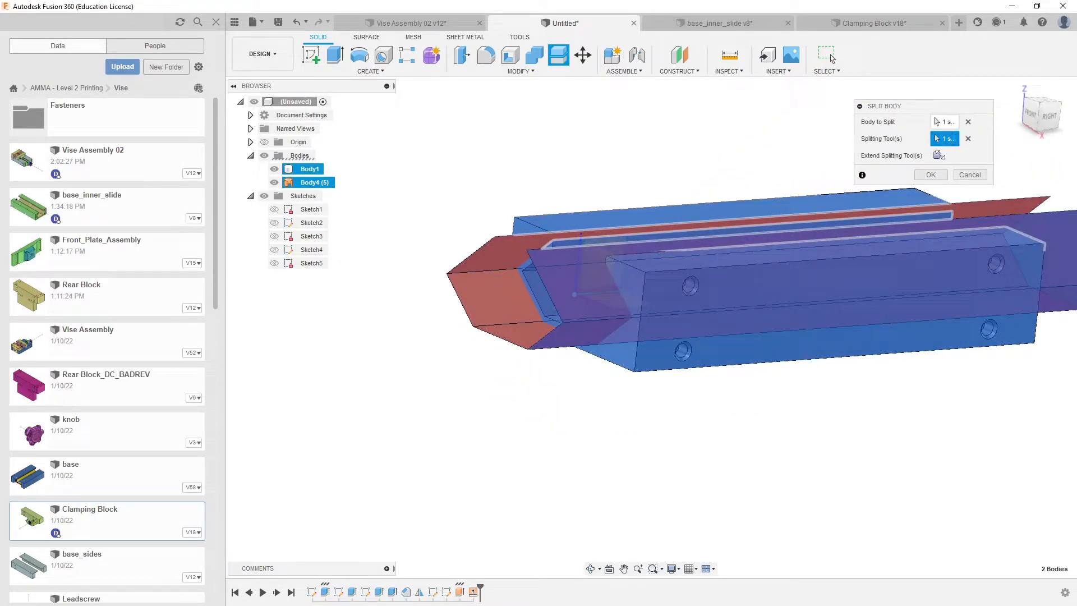
{"action": "left_click", "coordinate": [938, 155]}
{"action": "middle_click_drag", "start_coordinate": [600, 185], "coordinate": [571, 213], "text": "shift"}
{"action": "scroll", "coordinate": [582, 197], "scroll_direction": "down", "scroll_amount": 3}
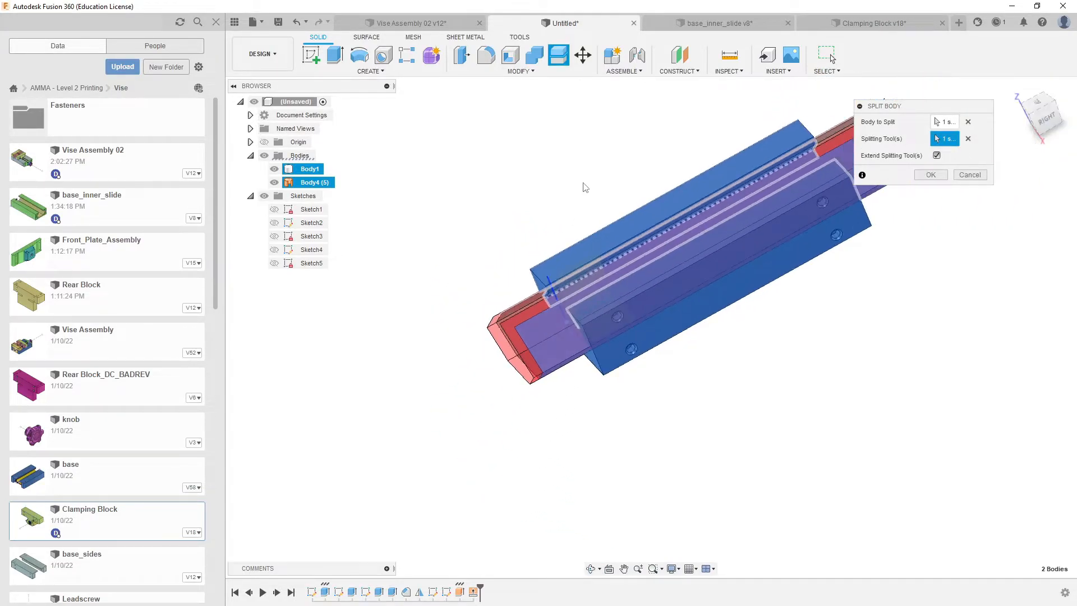
{"action": "middle_click_drag", "start_coordinate": [793, 250], "coordinate": [863, 262], "text": "shift"}
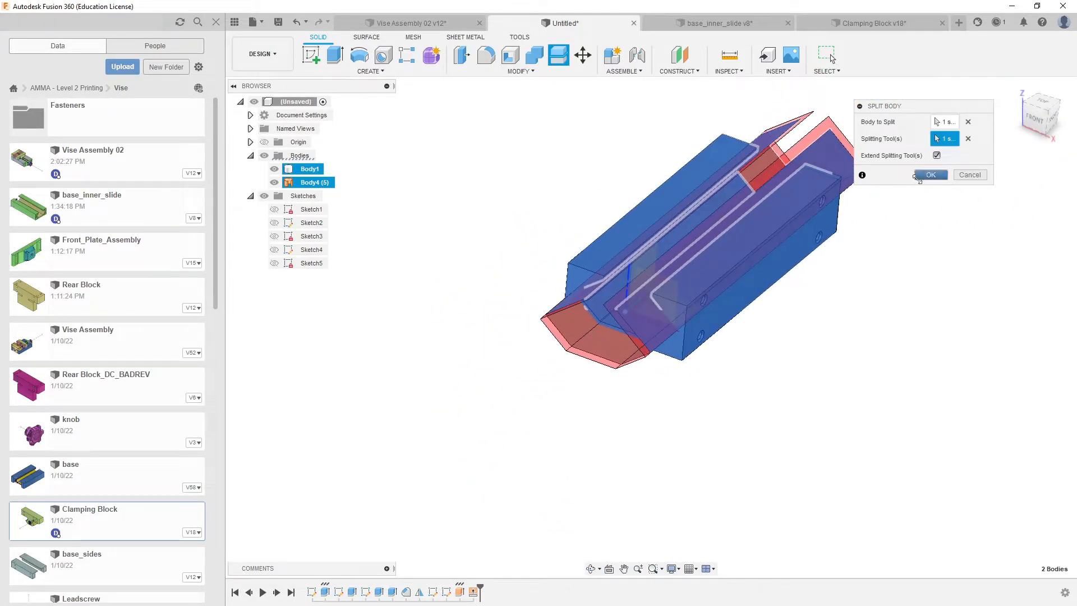
{"action": "left_click", "coordinate": [929, 176]}
{"action": "middle_click_drag", "start_coordinate": [903, 228], "coordinate": [762, 320], "text": "shift"}
{"action": "middle_click_drag", "start_coordinate": [439, 287], "coordinate": [454, 298]}
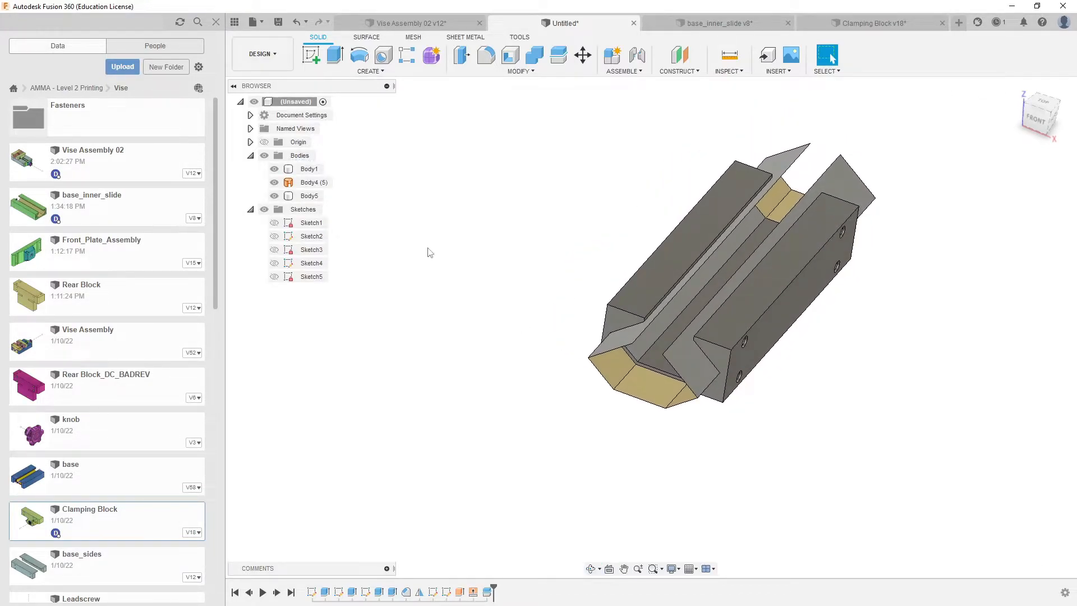
Step: Hide the surface body Body4 and inspect the separated channel liner and outer block
{"action": "middle_click_drag", "start_coordinate": [582, 379], "coordinate": [356, 277], "text": "shift"}
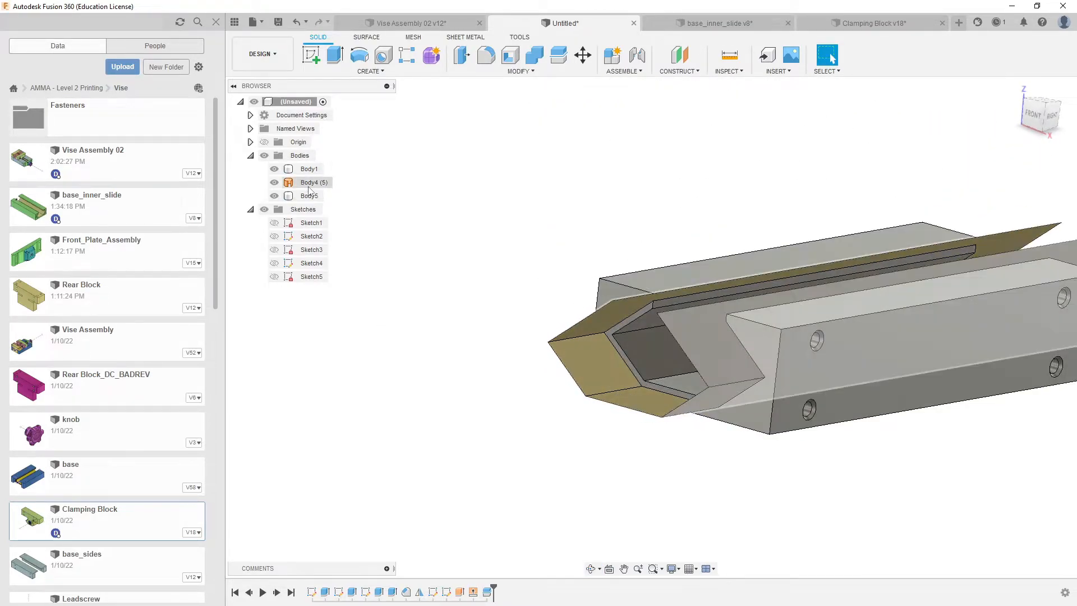
{"action": "left_click", "coordinate": [274, 183]}
{"action": "middle_click_drag", "start_coordinate": [433, 278], "coordinate": [795, 324], "text": "shift"}
{"action": "key", "text": "Escape"}
{"action": "scroll", "coordinate": [736, 331], "scroll_direction": "up", "scroll_amount": 5}
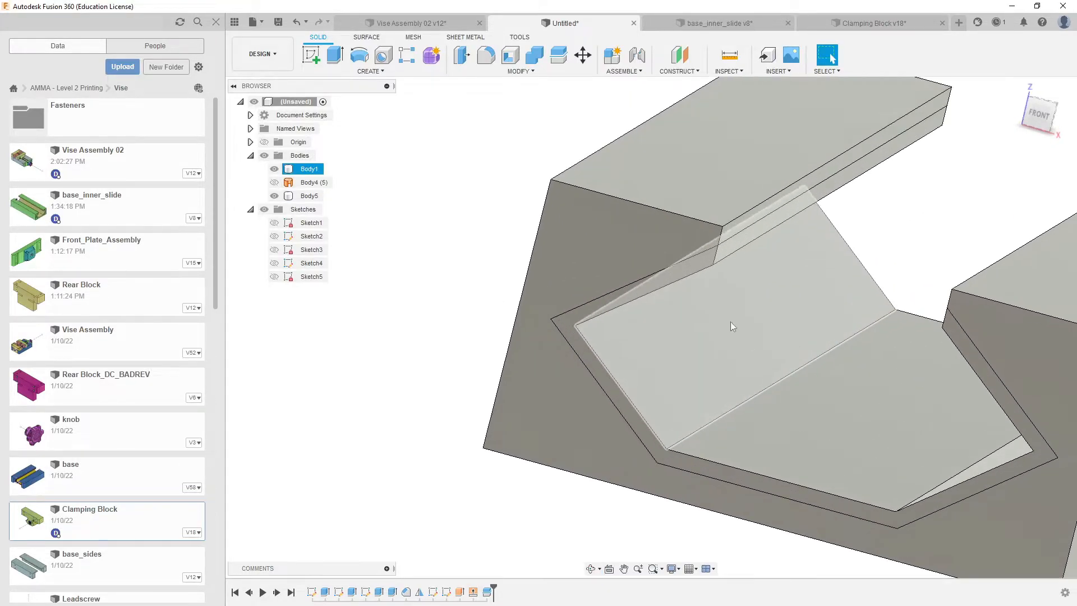
{"action": "scroll", "coordinate": [588, 361], "scroll_direction": "down", "scroll_amount": 5}
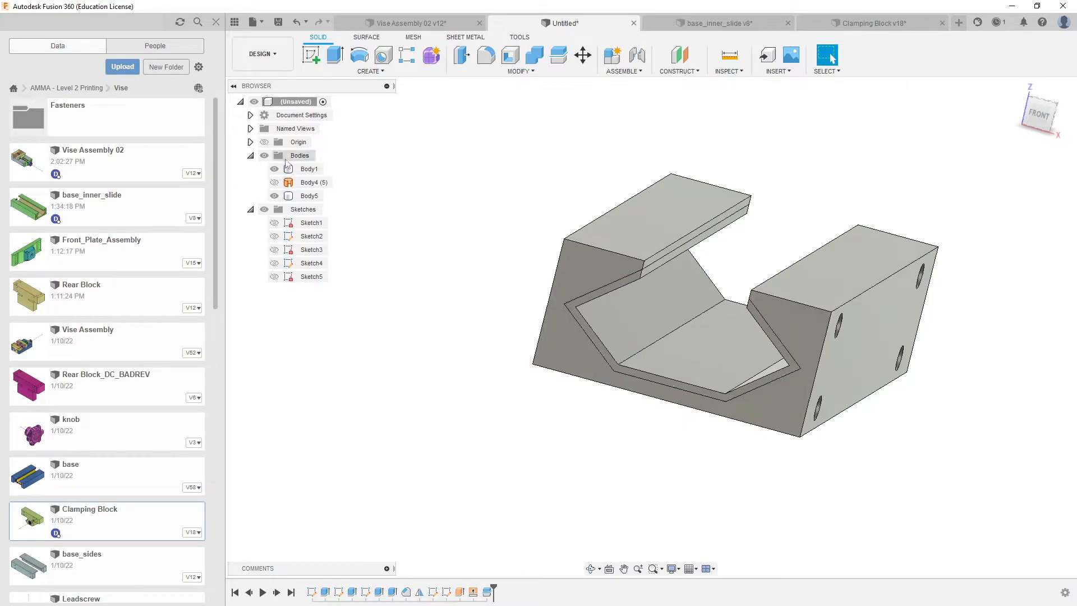
{"action": "middle_click_drag", "start_coordinate": [486, 281], "coordinate": [561, 269], "text": "shift"}
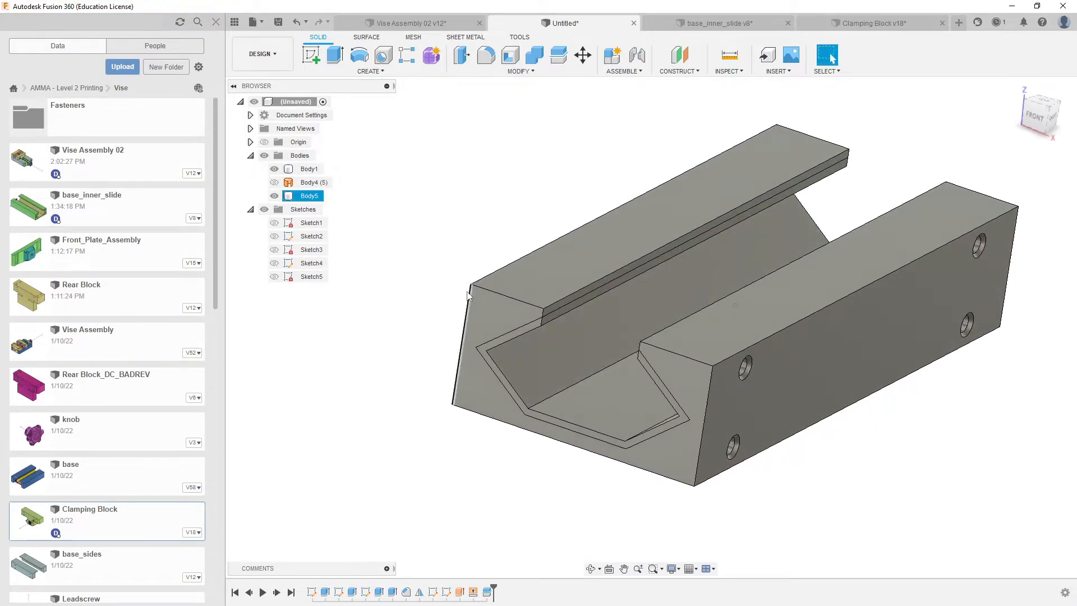
{"action": "scroll", "coordinate": [572, 308], "scroll_direction": "down", "scroll_amount": 3}
{"action": "middle_click_drag", "start_coordinate": [572, 308], "coordinate": [630, 201]}
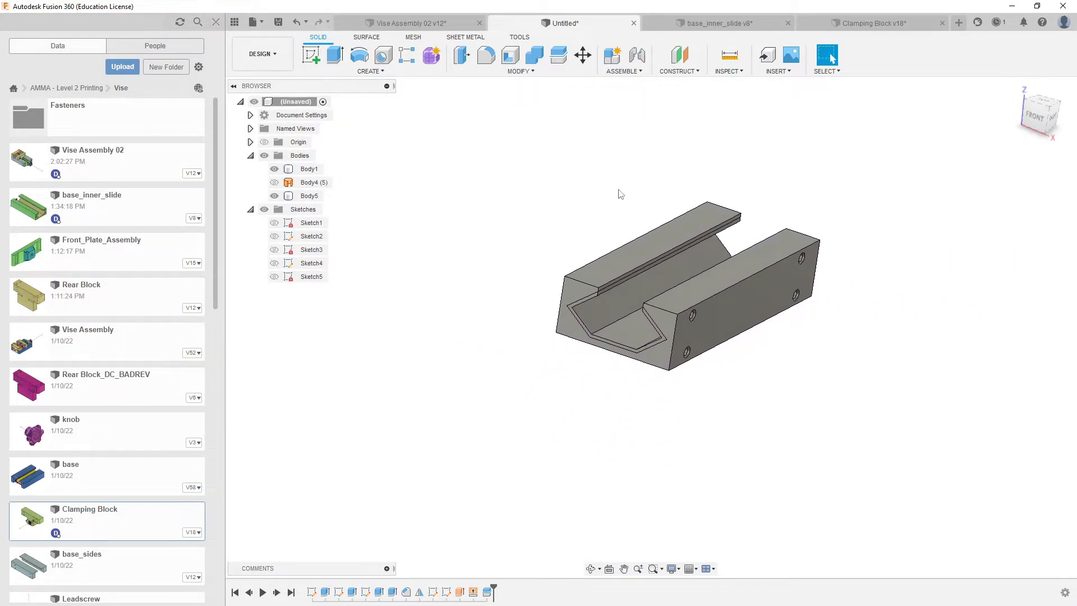
Step: Recolour the design's Steel - Satin appearance to a light yellow with RGB 255, 248, 110
{"action": "key", "text": "a"}
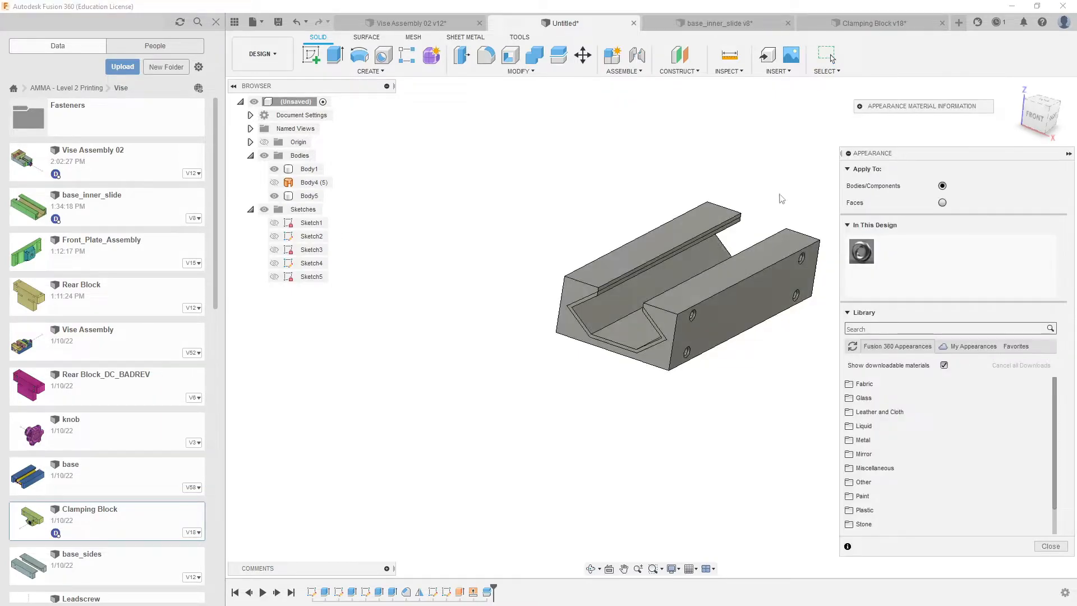
{"action": "double_click", "coordinate": [864, 255]}
{"action": "left_click_drag", "start_coordinate": [831, 207], "coordinate": [811, 200]}
{"action": "left_click", "coordinate": [762, 214]}
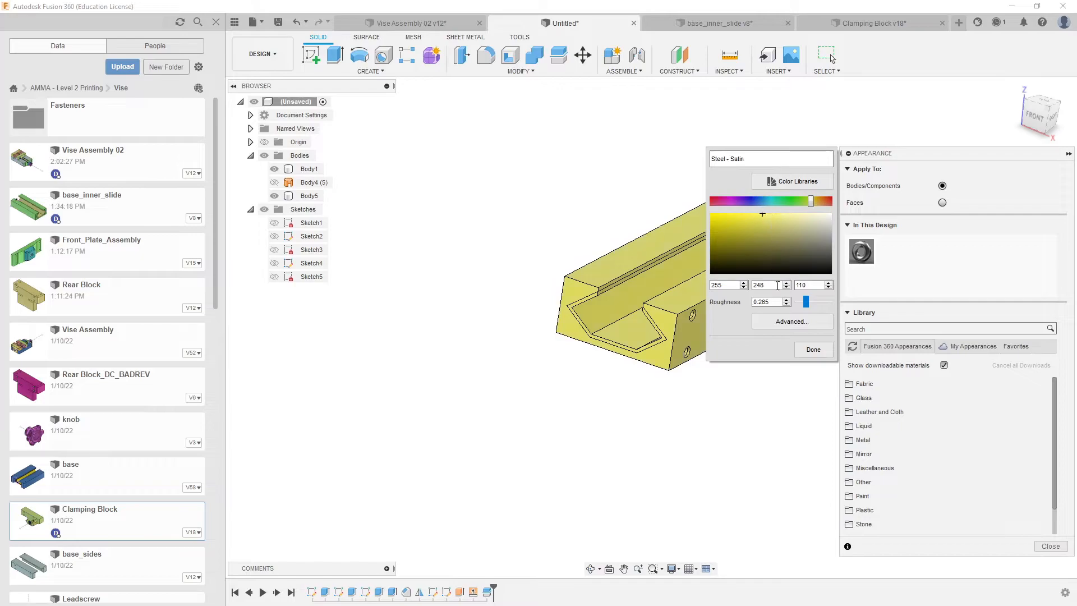
{"action": "left_click", "coordinate": [813, 350]}
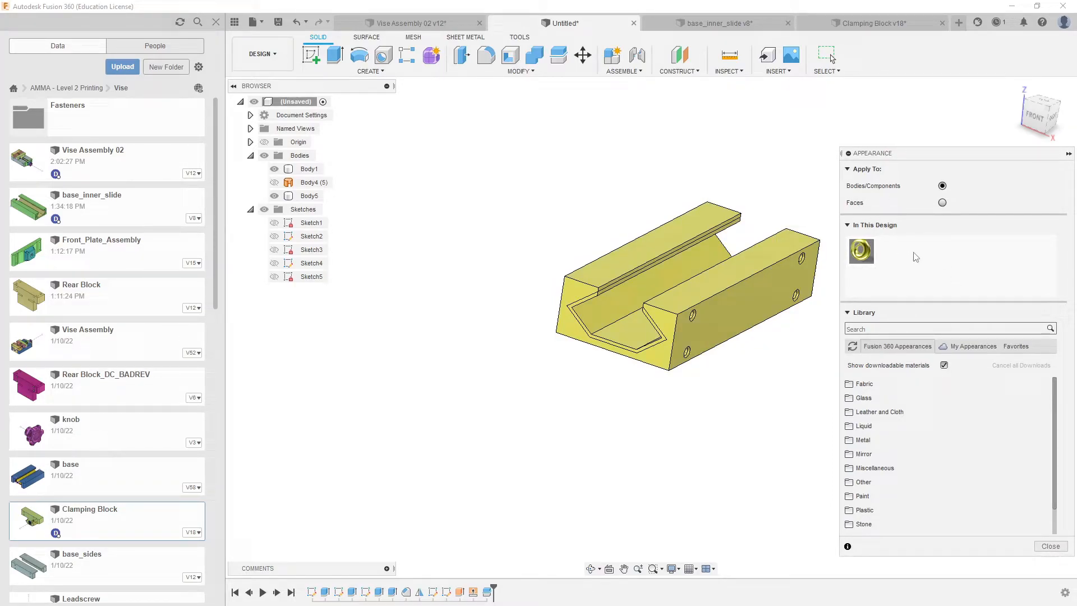
Step: Apply the Aluminum - Anodized Glossy (Blue) appearance to the inner channel body
{"action": "left_click", "coordinate": [850, 441]}
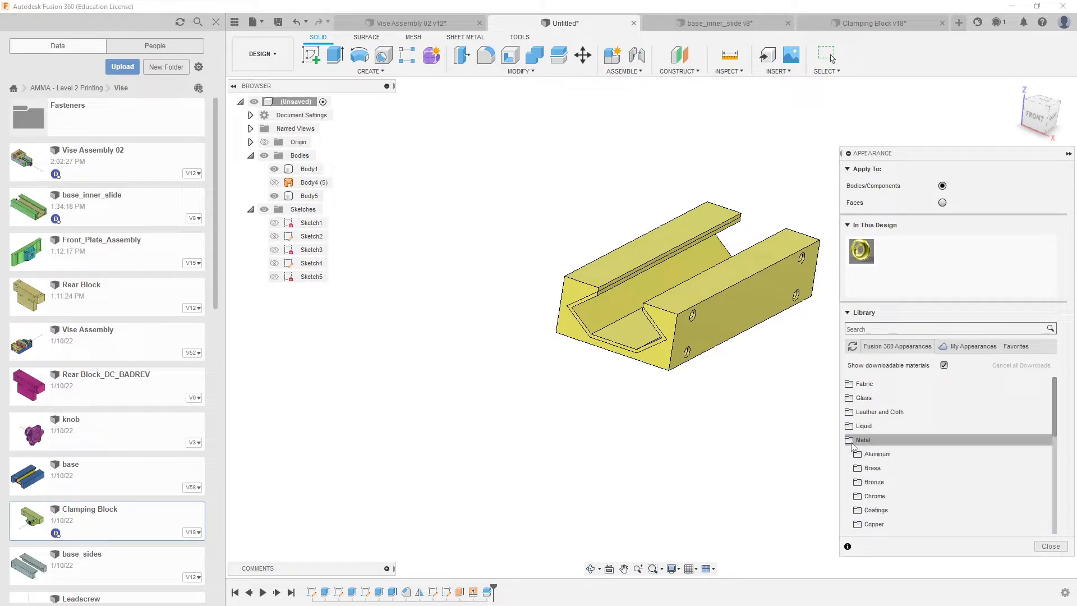
{"action": "left_click", "coordinate": [864, 455]}
{"action": "mouse_move", "coordinate": [883, 463]}
{"action": "left_mouse_down"}
{"action": "mouse_move", "coordinate": [875, 475]}
{"action": "mouse_move", "coordinate": [811, 408]}
{"action": "mouse_move", "coordinate": [639, 350]}
{"action": "mouse_move", "coordinate": [604, 314]}
{"action": "mouse_move", "coordinate": [620, 344]}
{"action": "mouse_move", "coordinate": [338, 177]}
{"action": "mouse_move", "coordinate": [303, 168]}
{"action": "mouse_move", "coordinate": [473, 222]}
{"action": "mouse_move", "coordinate": [598, 308]}
{"action": "mouse_move", "coordinate": [304, 164]}
{"action": "mouse_move", "coordinate": [291, 225]}
{"action": "mouse_move", "coordinate": [321, 147]}
{"action": "mouse_move", "coordinate": [308, 205]}
{"action": "mouse_move", "coordinate": [336, 170]}
{"action": "mouse_move", "coordinate": [308, 193]}
{"action": "mouse_move", "coordinate": [309, 211]}
{"action": "mouse_move", "coordinate": [351, 189]}
{"action": "mouse_move", "coordinate": [557, 346]}
{"action": "mouse_move", "coordinate": [610, 314]}
{"action": "left_mouse_up"}
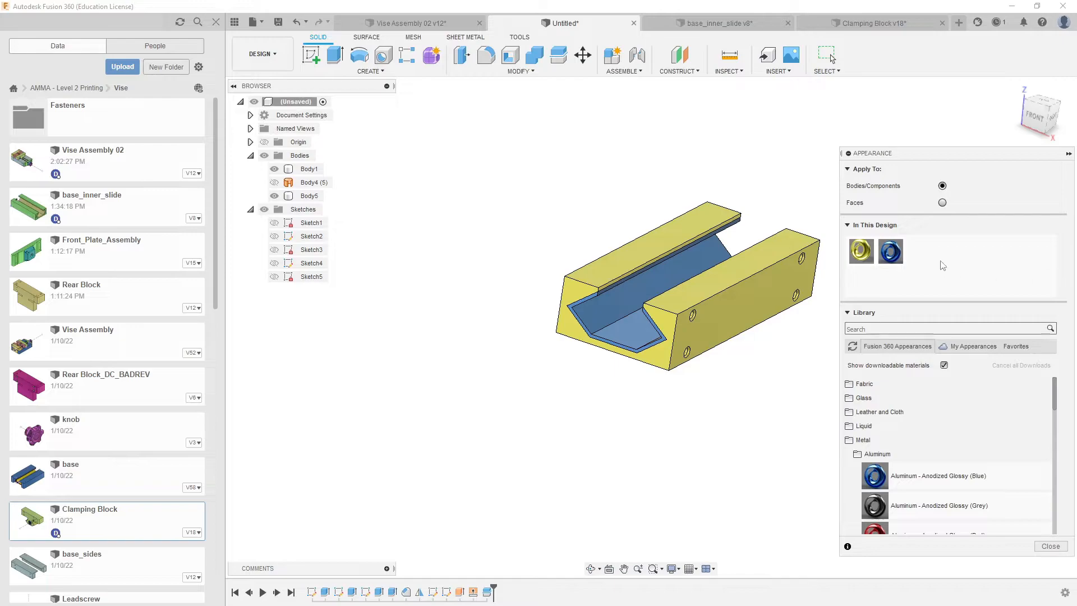
Step: Recolour the channel body's anodized aluminum appearance to a light green with RGB 178, 255, 223
{"action": "double_click", "coordinate": [890, 251]}
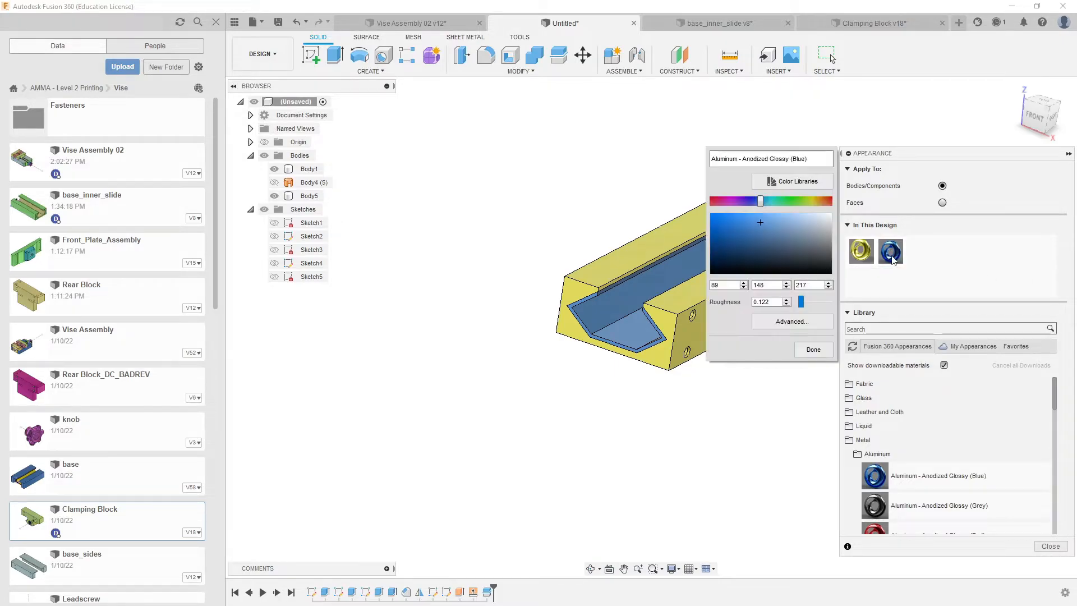
{"action": "left_click", "coordinate": [797, 203]}
{"action": "left_click_drag", "start_coordinate": [765, 200], "coordinate": [794, 214]}
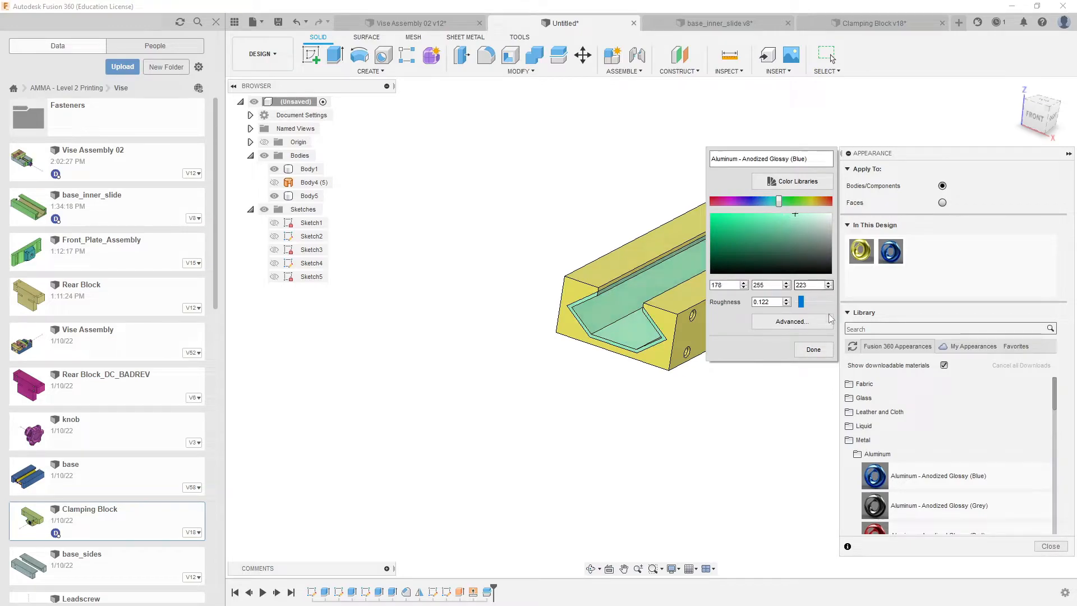
{"action": "left_click", "coordinate": [813, 350]}
{"action": "middle_click_drag", "start_coordinate": [808, 359], "coordinate": [598, 459], "text": "shift"}
{"action": "left_click", "coordinate": [584, 379]}
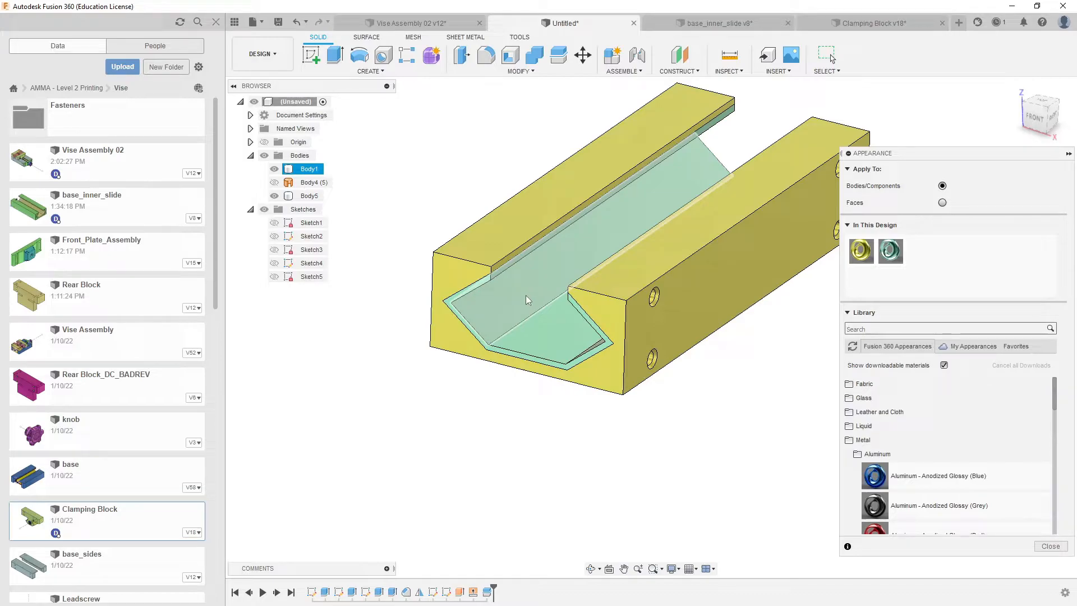
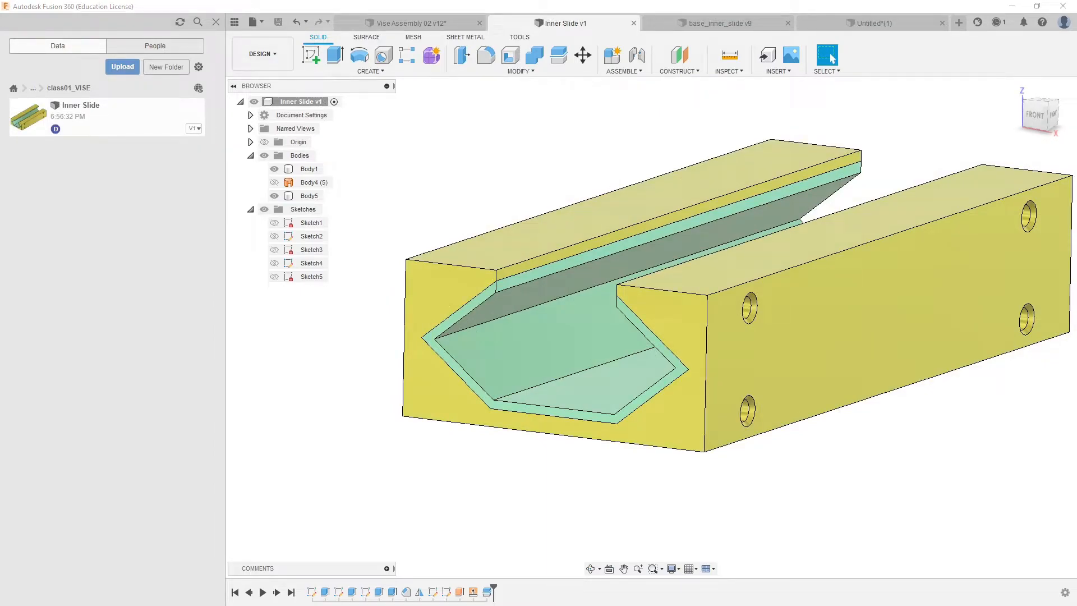
{"action": "left_click", "coordinate": [424, 302]}
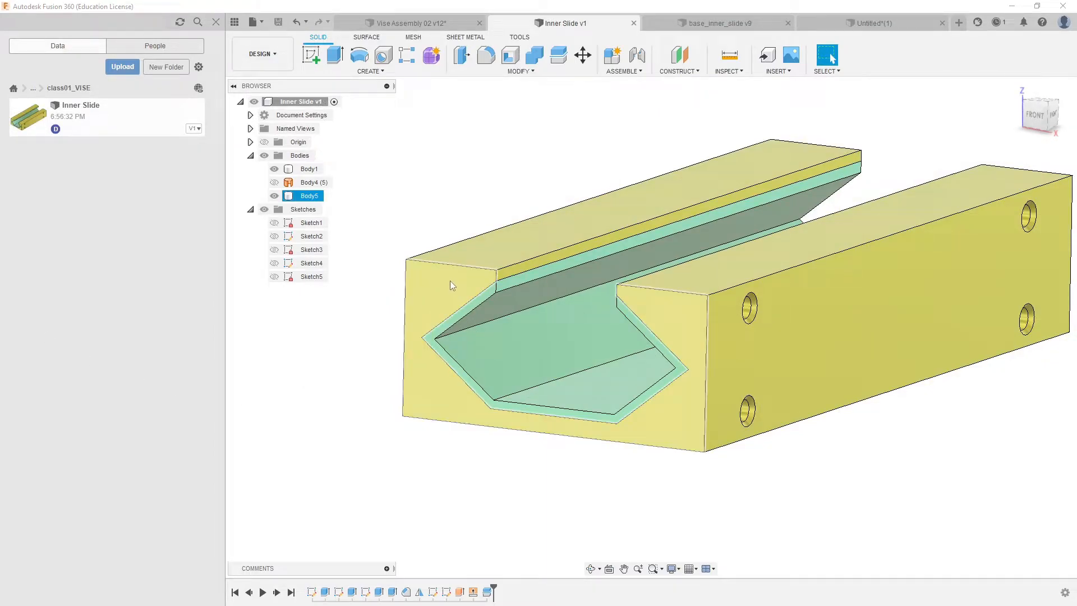
{"action": "left_click", "coordinate": [445, 237]}
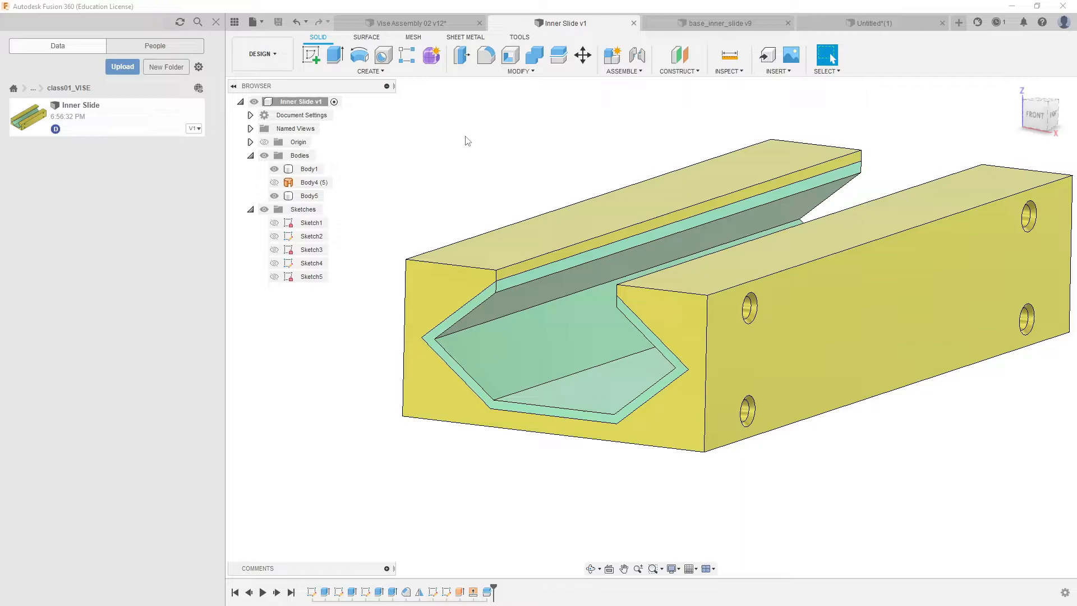
{"action": "middle_click_drag", "start_coordinate": [486, 182], "coordinate": [498, 202]}
{"action": "left_click", "coordinate": [461, 293]}
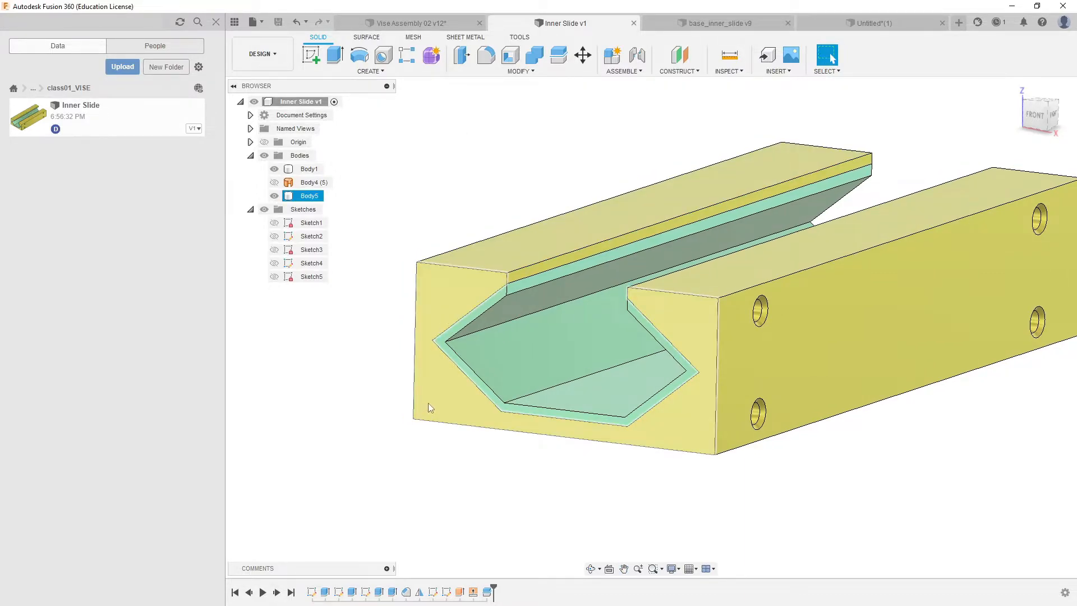
{"action": "left_click", "coordinate": [402, 184]}
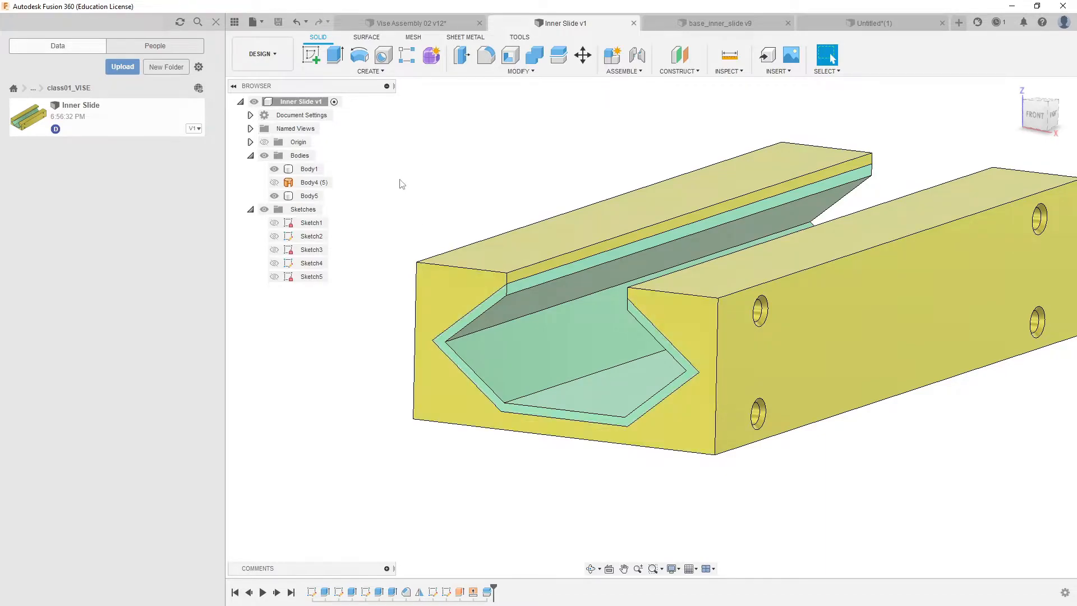
Step: Switch to the empty untitled design and sketch a center rectangle from the origin on the horizontal plane
{"action": "left_click", "coordinate": [858, 25]}
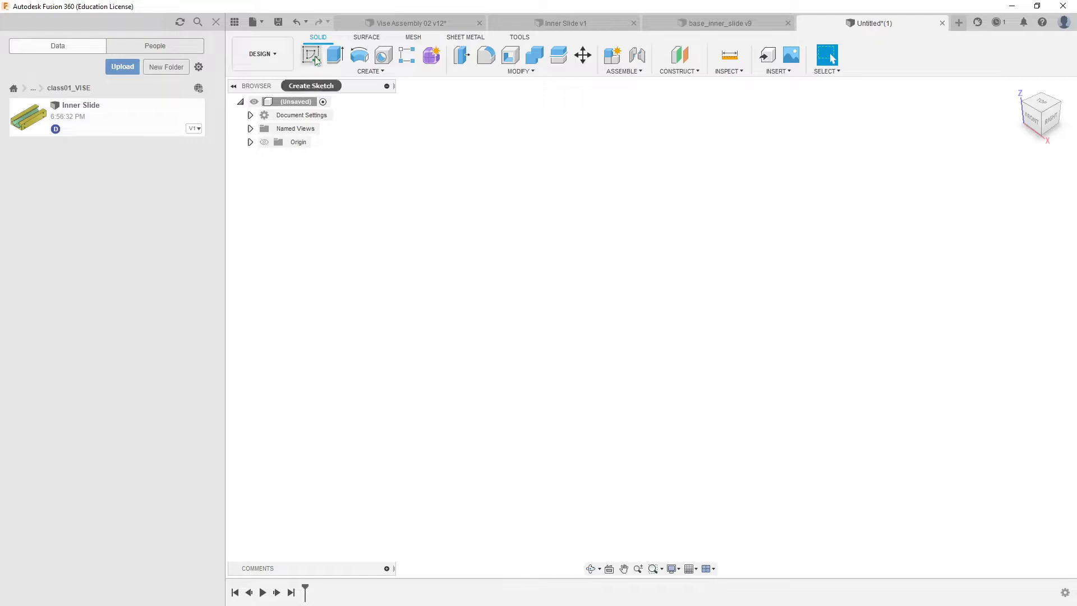
{"action": "left_click", "coordinate": [310, 54]}
{"action": "left_click", "coordinate": [706, 308]}
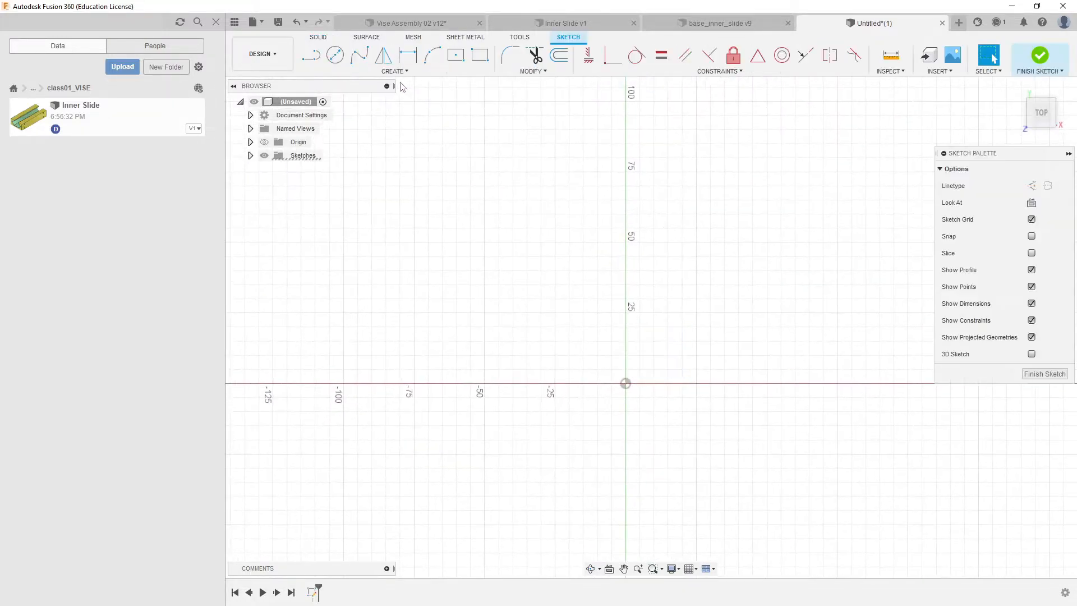
{"action": "left_click", "coordinate": [456, 54]}
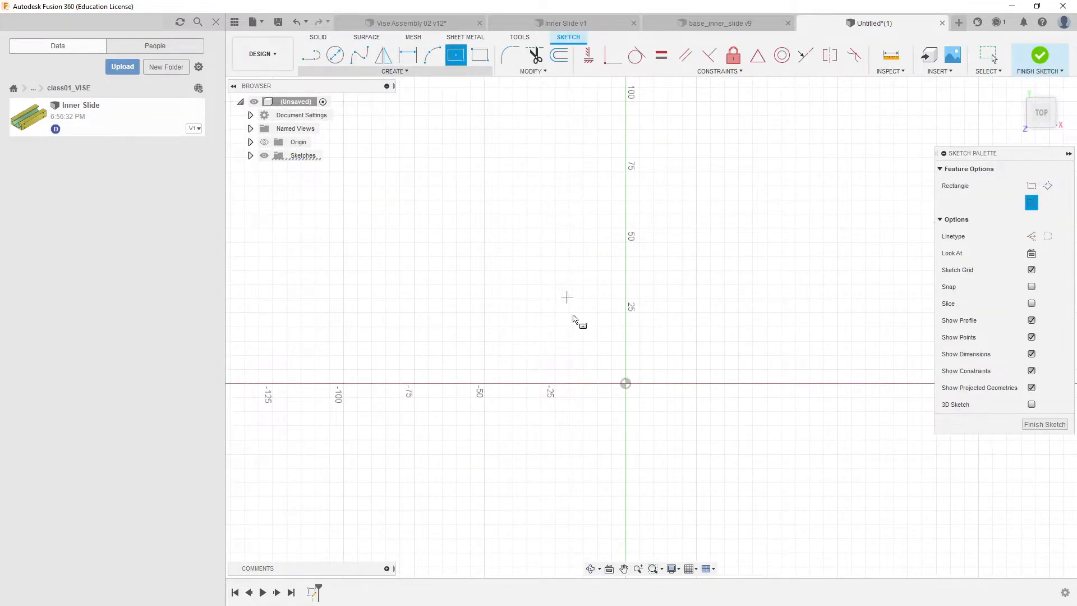
{"action": "left_click", "coordinate": [626, 383]}
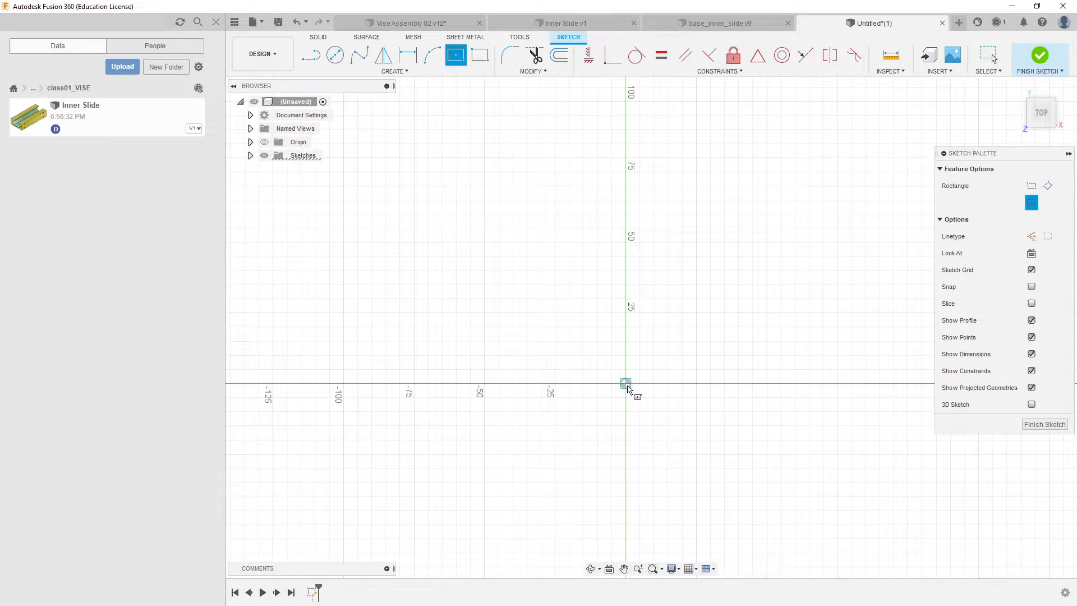
{"action": "left_click", "coordinate": [742, 293]}
Step: Extrude the rectangle upward into a solid block as a new body
{"action": "key", "text": "e"}
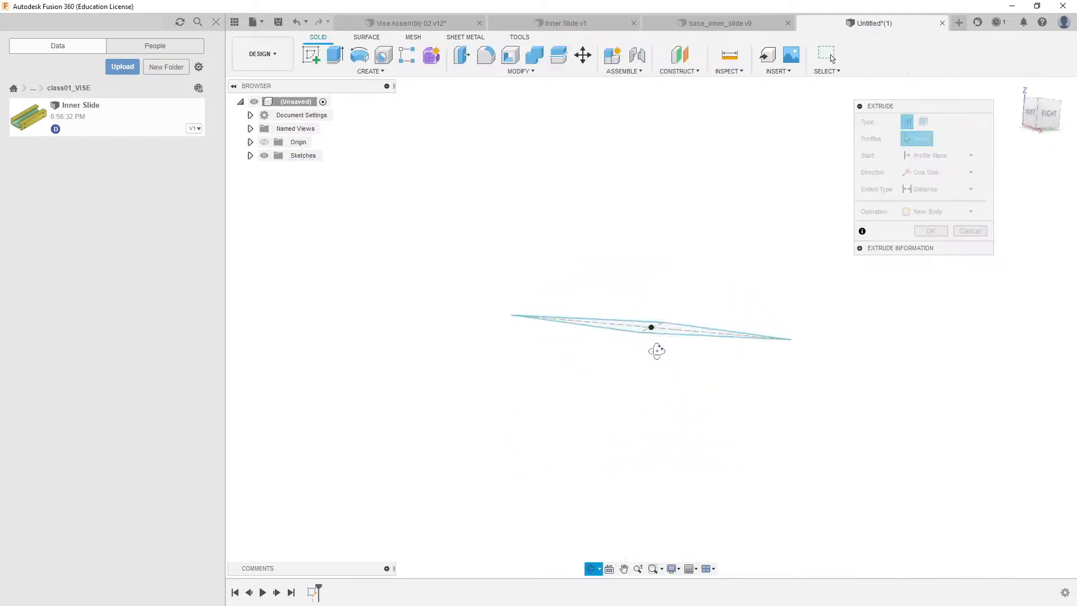
{"action": "left_click_drag", "start_coordinate": [654, 320], "coordinate": [663, 212]}
{"action": "left_click", "coordinate": [936, 261]}
{"action": "middle_click_drag", "start_coordinate": [894, 270], "coordinate": [739, 279], "text": "shift"}
{"action": "key", "text": "Escape"}
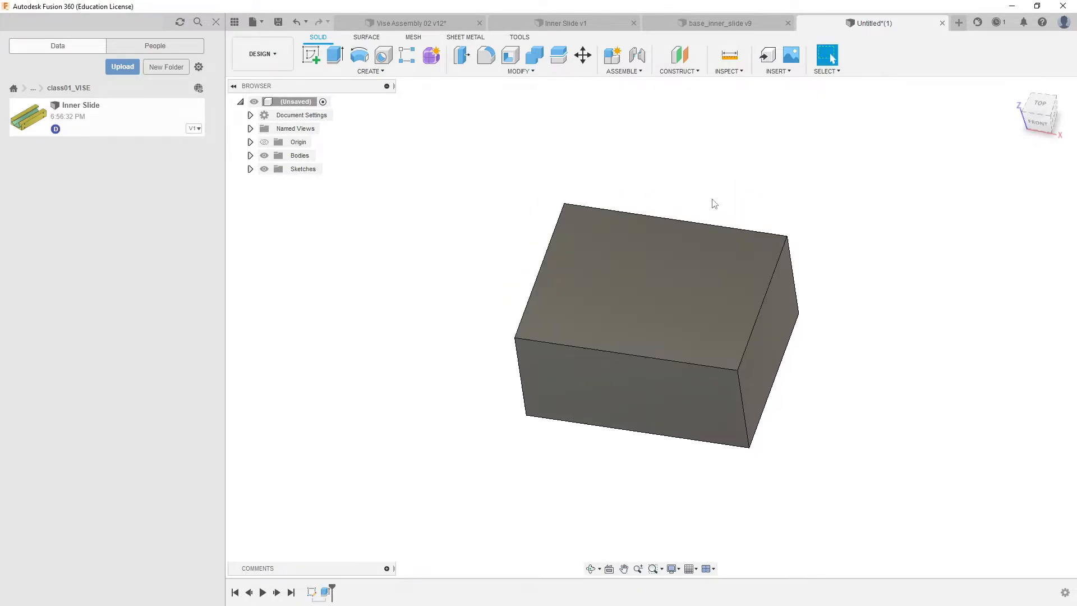
Step: Try an inside shell with 2.642 mm thickness on the block, removing its top face
{"action": "left_click", "coordinate": [510, 55]}
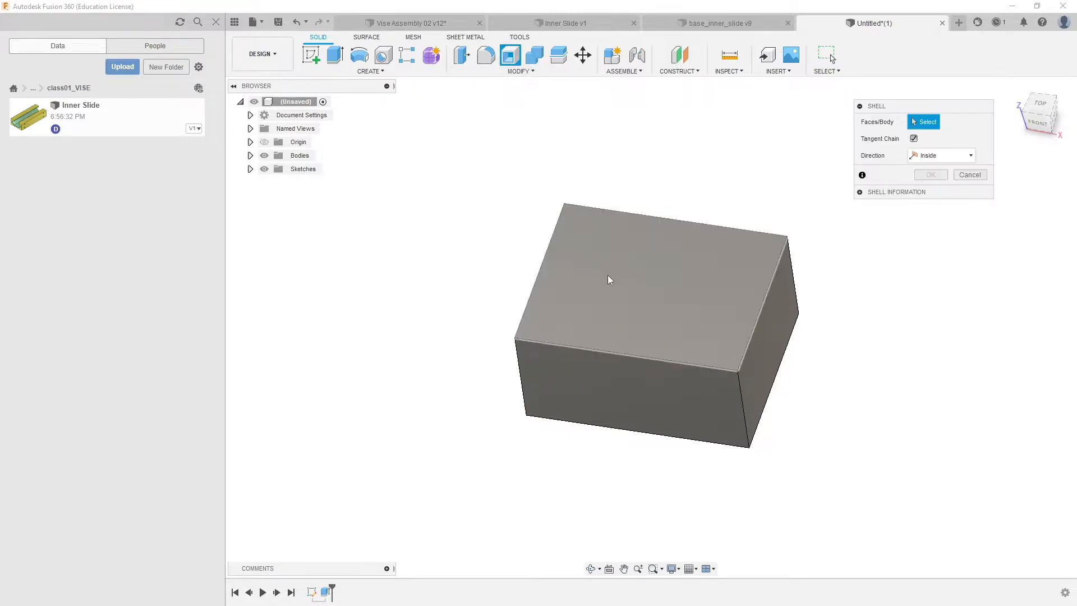
{"action": "left_click", "coordinate": [661, 298]}
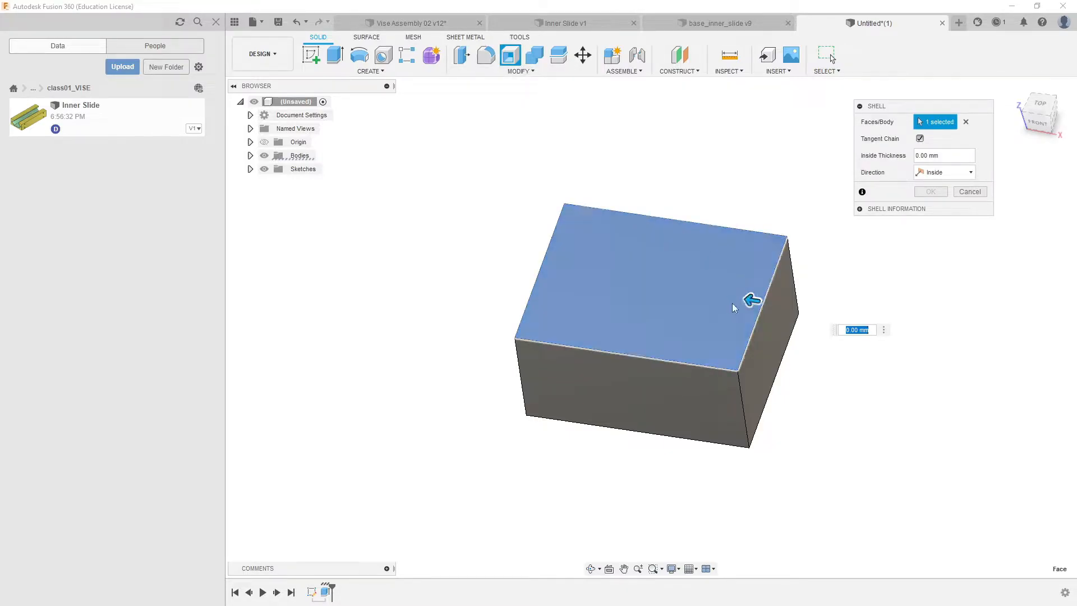
{"action": "left_click_drag", "start_coordinate": [749, 296], "coordinate": [742, 298]}
{"action": "mouse_move", "coordinate": [741, 298]}
{"action": "middle_mouse_down", "text": "shift"}
{"action": "mouse_move", "coordinate": [749, 317]}
{"action": "mouse_move", "coordinate": [704, 351]}
{"action": "mouse_move", "coordinate": [731, 435]}
{"action": "mouse_move", "coordinate": [719, 260]}
{"action": "mouse_move", "coordinate": [714, 356]}
{"action": "mouse_move", "coordinate": [718, 313]}
{"action": "mouse_move", "coordinate": [731, 331]}
{"action": "middle_mouse_up", "text": "shift"}
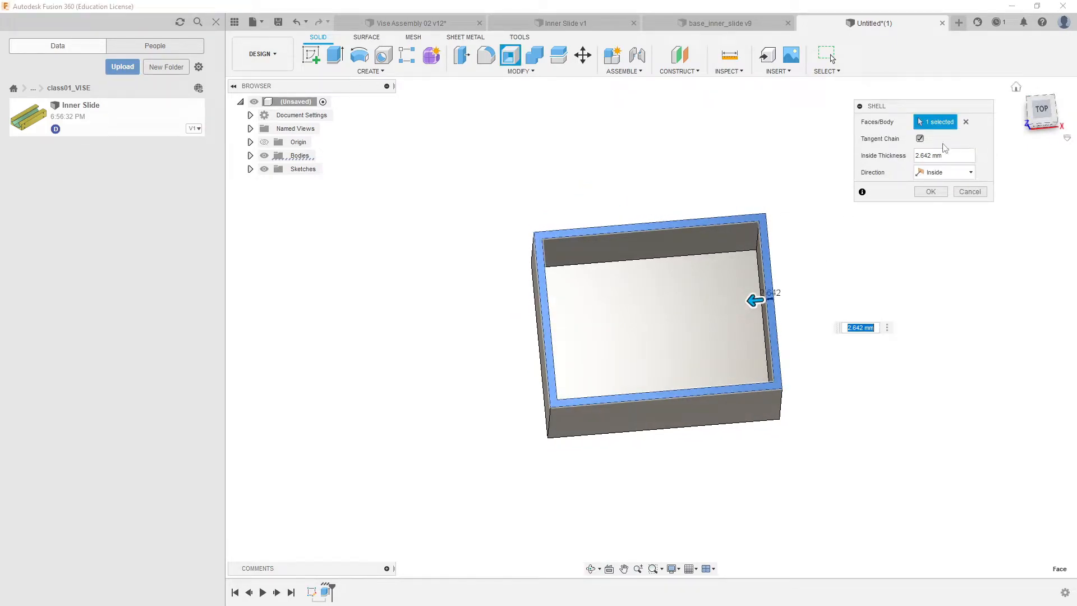
{"action": "mouse_move", "coordinate": [754, 303]}
{"action": "middle_mouse_down", "text": "shift"}
{"action": "mouse_move", "coordinate": [744, 247]}
{"action": "mouse_move", "coordinate": [744, 317]}
{"action": "middle_mouse_up", "text": "shift"}
{"action": "middle_click_drag", "start_coordinate": [741, 381], "coordinate": [752, 347], "text": "shift"}
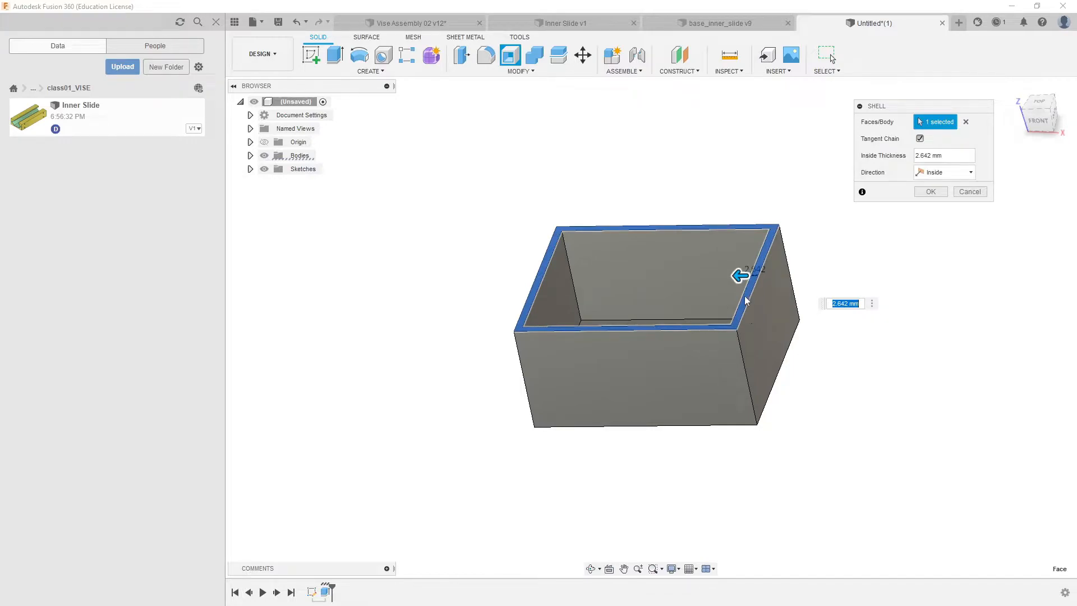
{"action": "middle_click_drag", "start_coordinate": [801, 238], "coordinate": [816, 264], "text": "shift"}
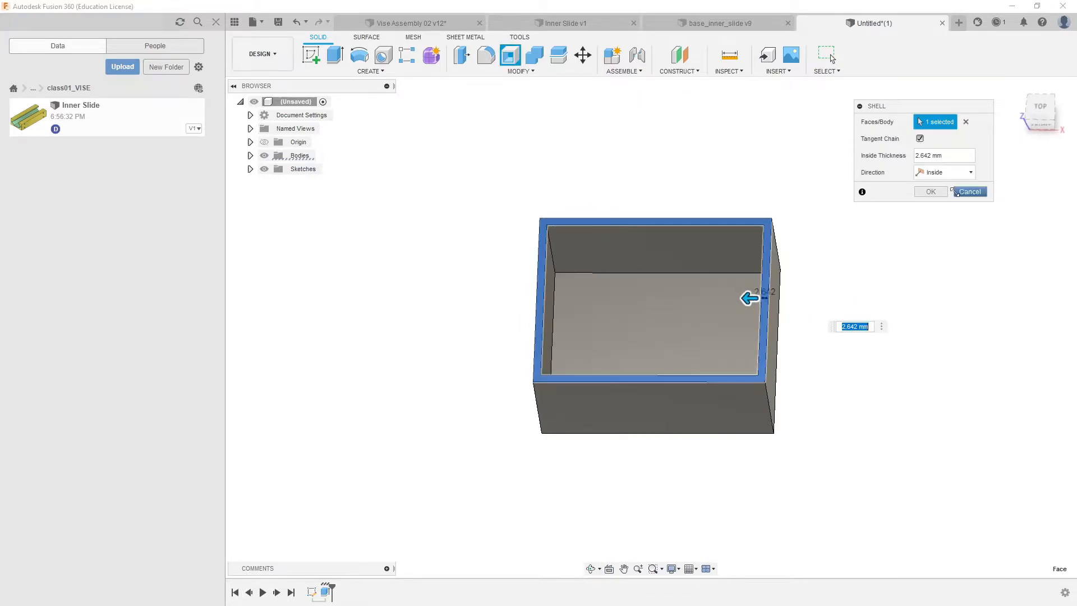
{"action": "left_click", "coordinate": [968, 191]}
{"action": "middle_click_drag", "start_coordinate": [928, 212], "coordinate": [905, 176], "text": "shift"}
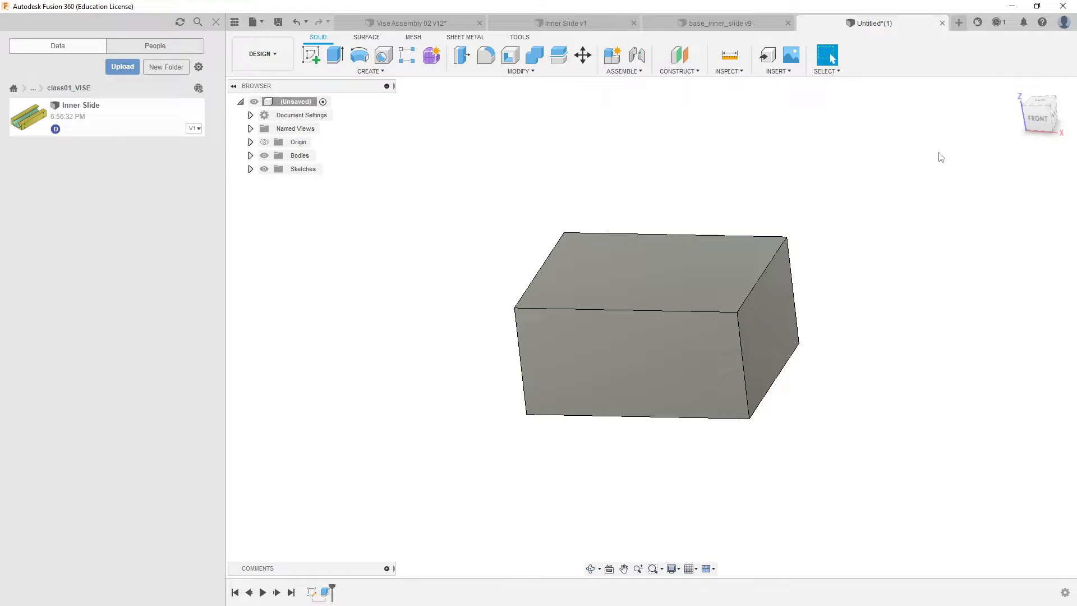
Step: Try an inside shell with 3.556 mm thickness on the block, removing its adjacent right and top faces
{"action": "left_click", "coordinate": [510, 56]}
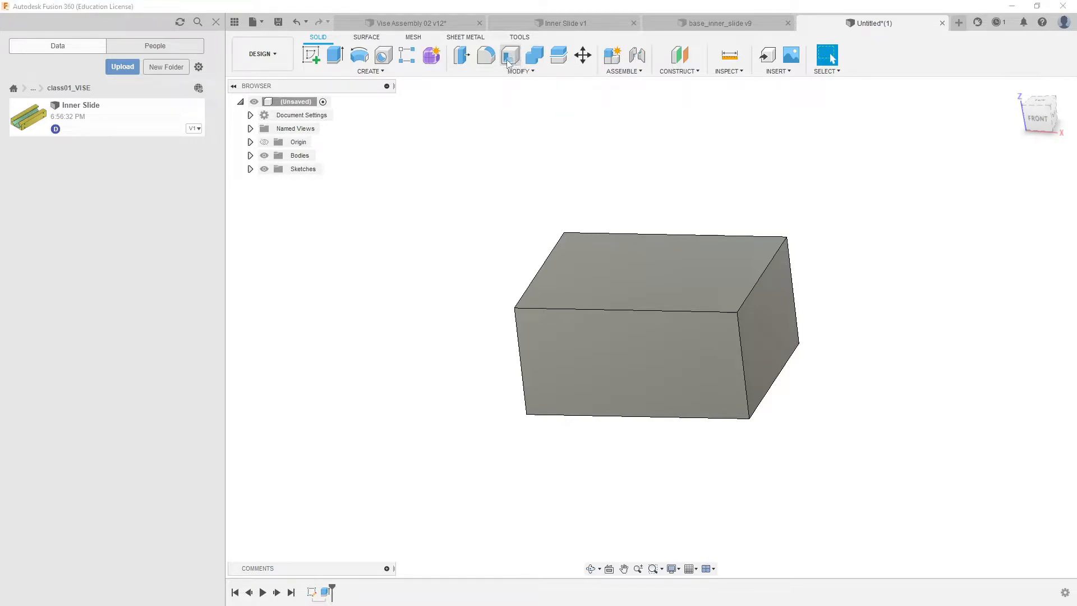
{"action": "left_click", "coordinate": [757, 339]}
{"action": "middle_click_drag", "start_coordinate": [578, 352], "coordinate": [625, 365], "text": "shift"}
{"action": "left_click", "coordinate": [679, 338]}
{"action": "middle_click_drag", "start_coordinate": [678, 338], "coordinate": [729, 287], "text": "shift"}
{"action": "left_click_drag", "start_coordinate": [728, 288], "coordinate": [722, 292]}
{"action": "middle_click_drag", "start_coordinate": [725, 382], "coordinate": [738, 348], "text": "shift"}
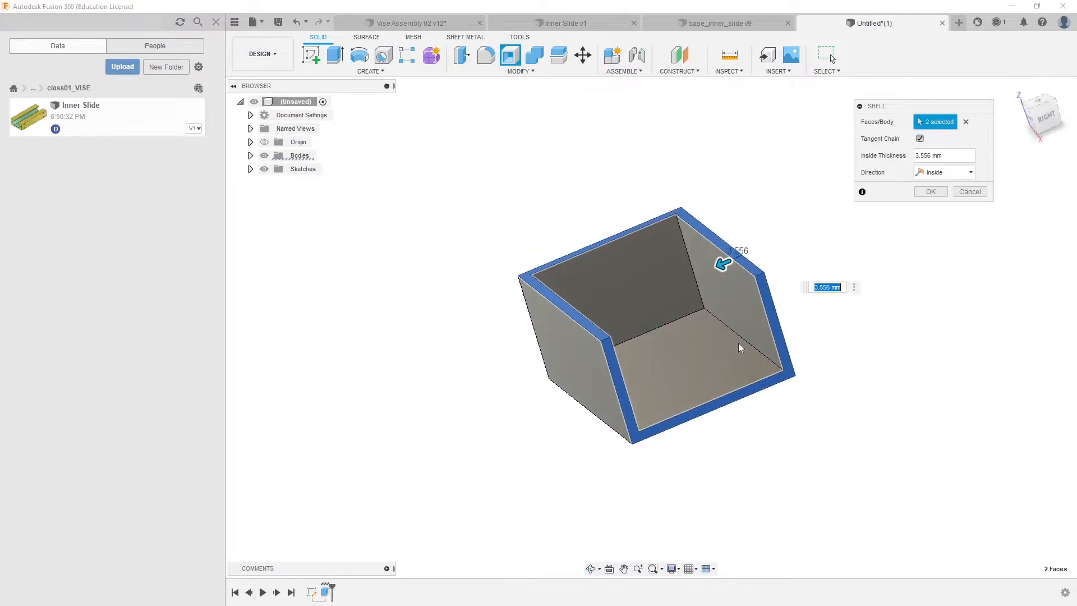
{"action": "left_click", "coordinate": [970, 191]}
{"action": "middle_click_drag", "start_coordinate": [909, 254], "coordinate": [918, 250], "text": "shift"}
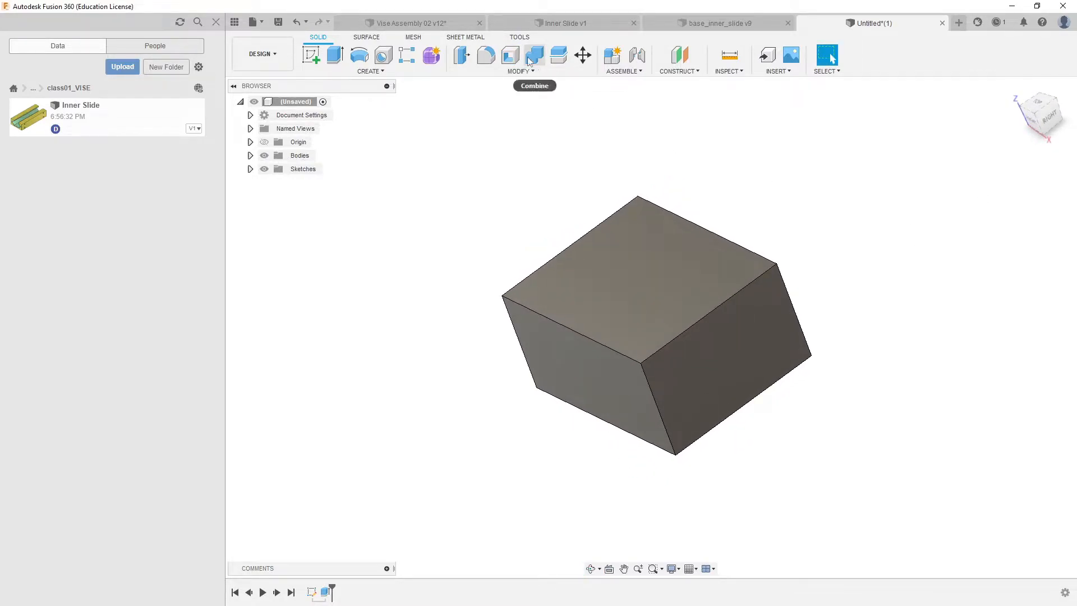
Step: Try an inside shell with 1.533 mm thickness on the block, removing the opposite left and right faces
{"action": "left_click", "coordinate": [510, 55]}
{"action": "left_click", "coordinate": [757, 351]}
{"action": "middle_click_drag", "start_coordinate": [757, 351], "coordinate": [642, 387], "text": "shift"}
{"action": "left_click", "coordinate": [620, 377]}
{"action": "left_click_drag", "start_coordinate": [643, 387], "coordinate": [643, 386]}
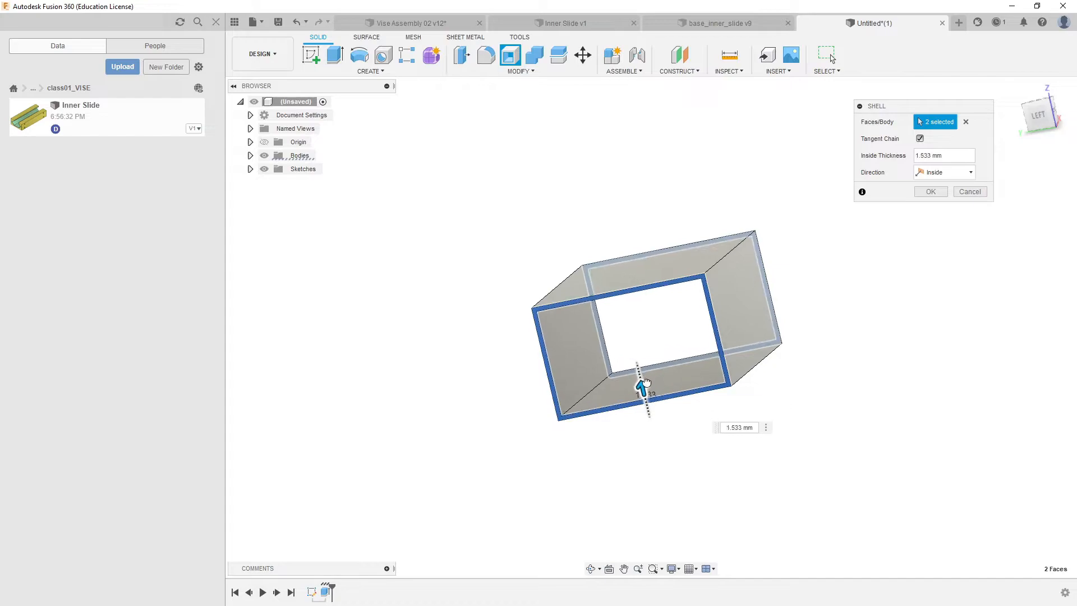
{"action": "middle_click_drag", "start_coordinate": [683, 365], "coordinate": [703, 335], "text": "shift"}
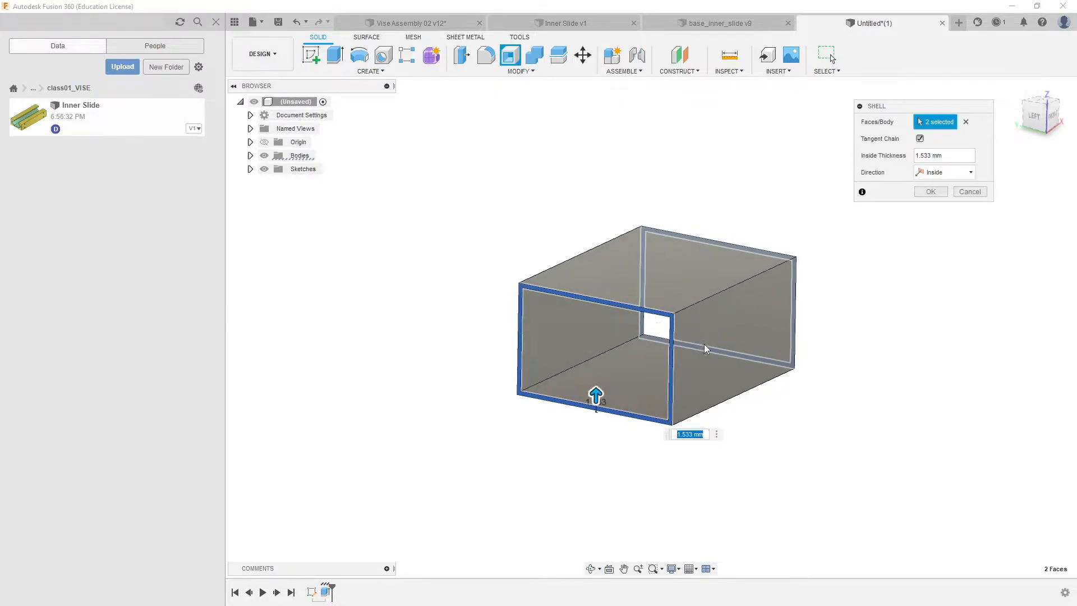
Step: Extend the trial shell to also remove the front and top faces, with an inside thickness of 4.153 mm
{"action": "left_click", "coordinate": [716, 341]}
{"action": "middle_click_drag", "start_coordinate": [734, 362], "coordinate": [757, 335], "text": "shift"}
{"action": "left_click", "coordinate": [694, 280]}
{"action": "middle_click_drag", "start_coordinate": [693, 280], "coordinate": [684, 303], "text": "shift"}
{"action": "left_click_drag", "start_coordinate": [577, 277], "coordinate": [582, 277]}
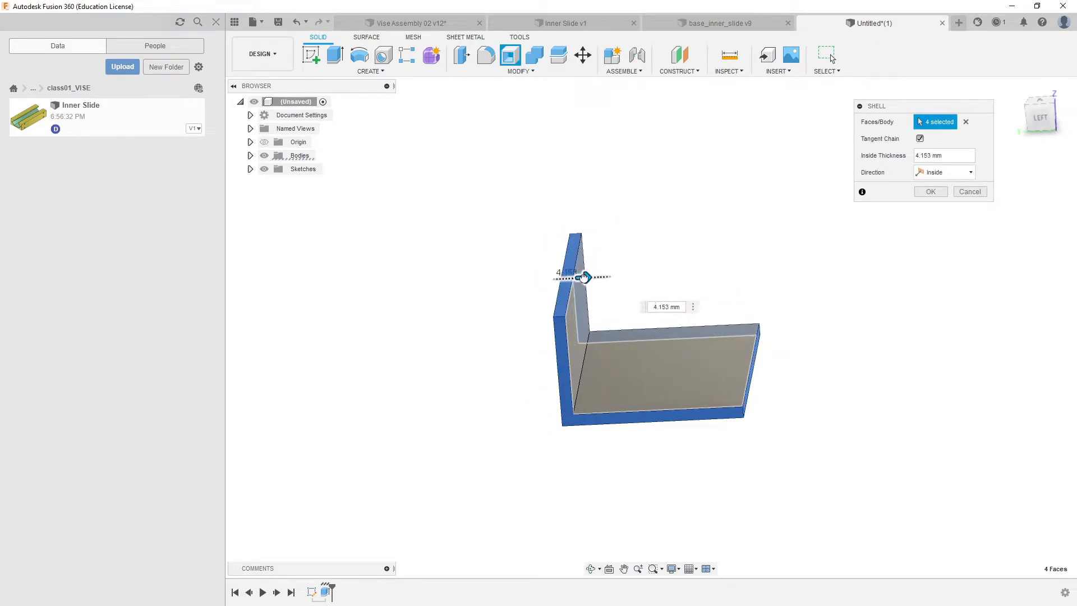
{"action": "middle_click_drag", "start_coordinate": [661, 376], "coordinate": [637, 380], "text": "shift"}
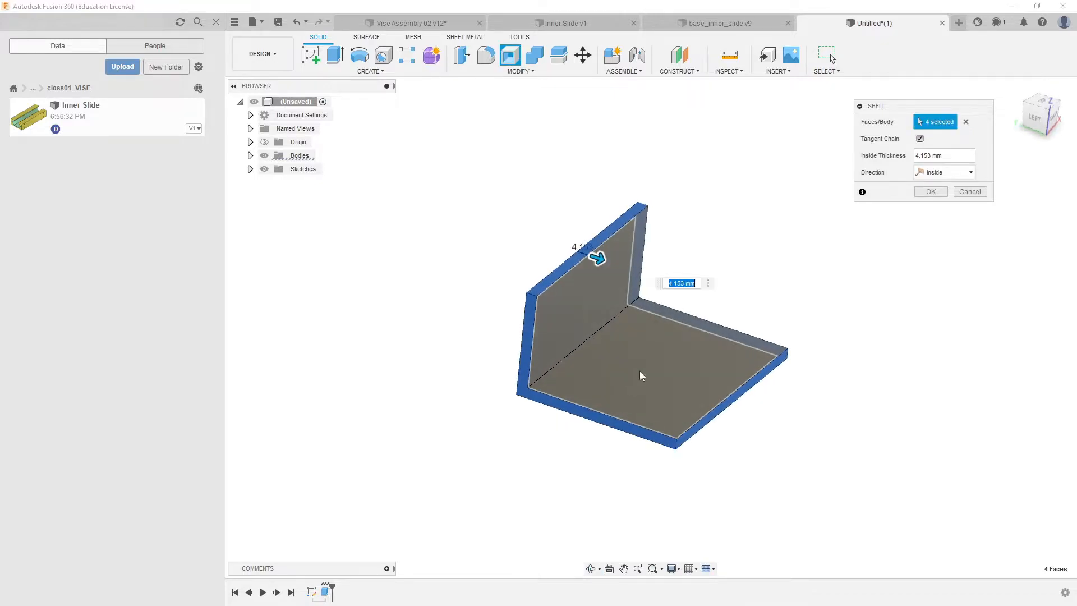
{"action": "left_click", "coordinate": [970, 192]}
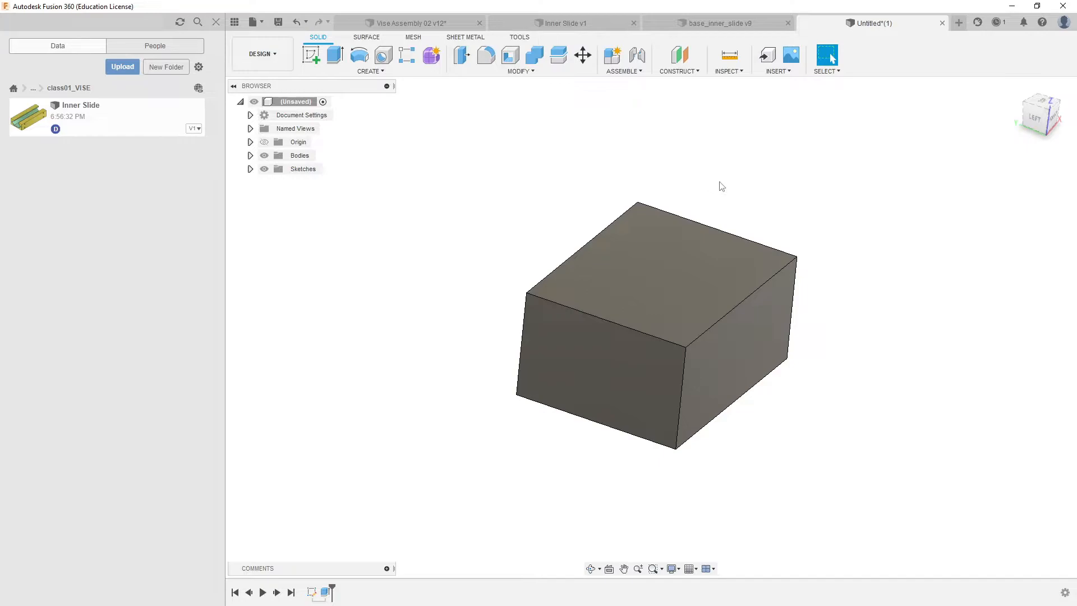
{"action": "middle_click_drag", "start_coordinate": [717, 183], "coordinate": [730, 189], "text": "shift"}
Step: Switch to the Inner Slide design and examine its outer body, channel liner and the screw holes in the side
{"action": "left_click", "coordinate": [552, 26]}
{"action": "middle_click_drag", "start_coordinate": [598, 203], "coordinate": [637, 197], "text": "shift"}
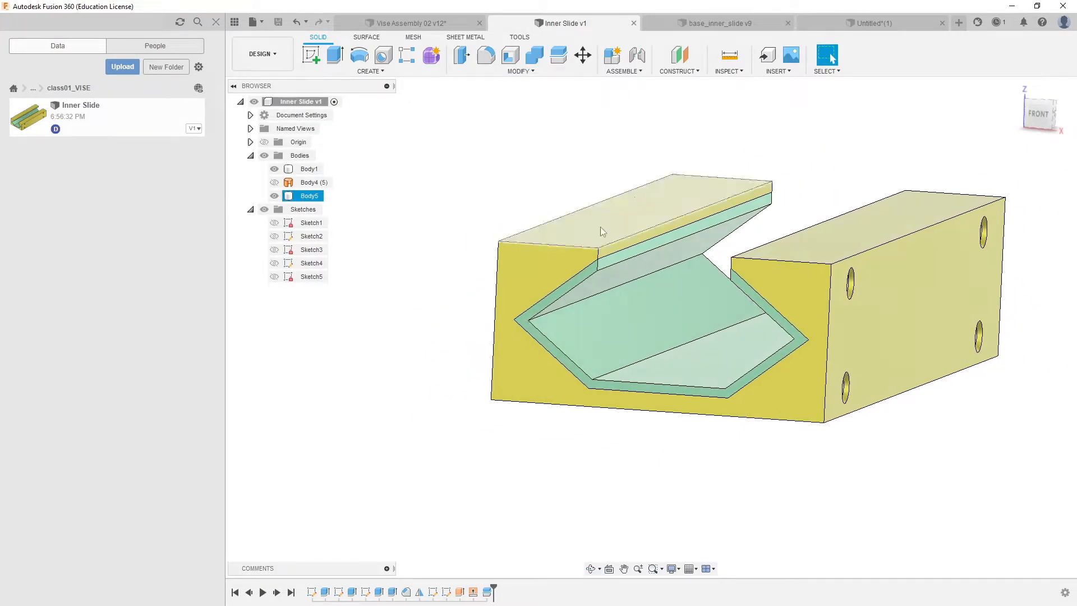
{"action": "left_click", "coordinate": [534, 264]}
{"action": "middle_click_drag", "start_coordinate": [534, 265], "coordinate": [777, 281], "text": "shift"}
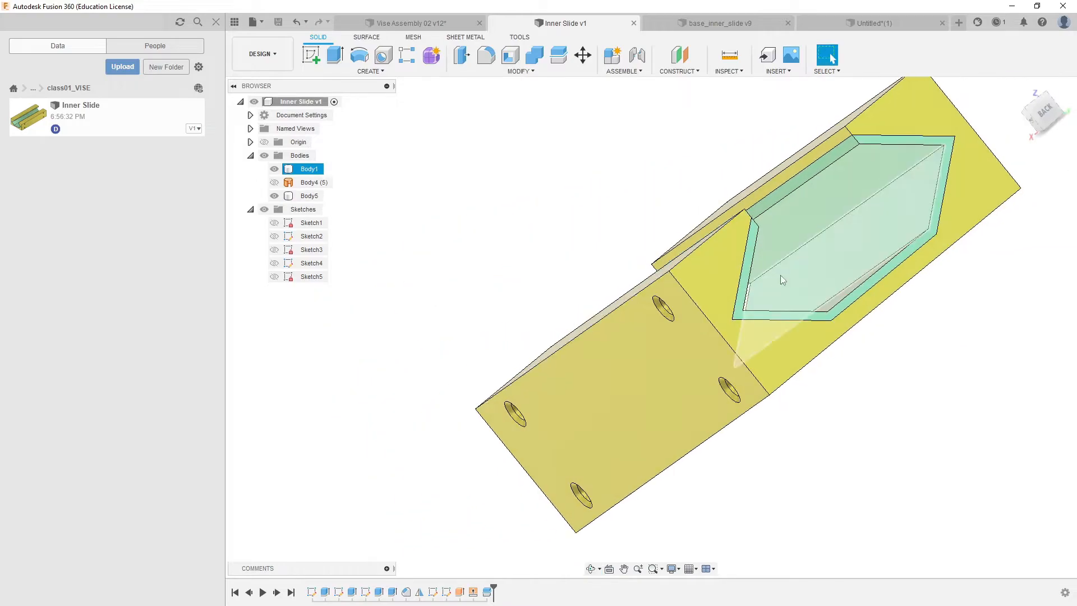
{"action": "left_click", "coordinate": [713, 256]}
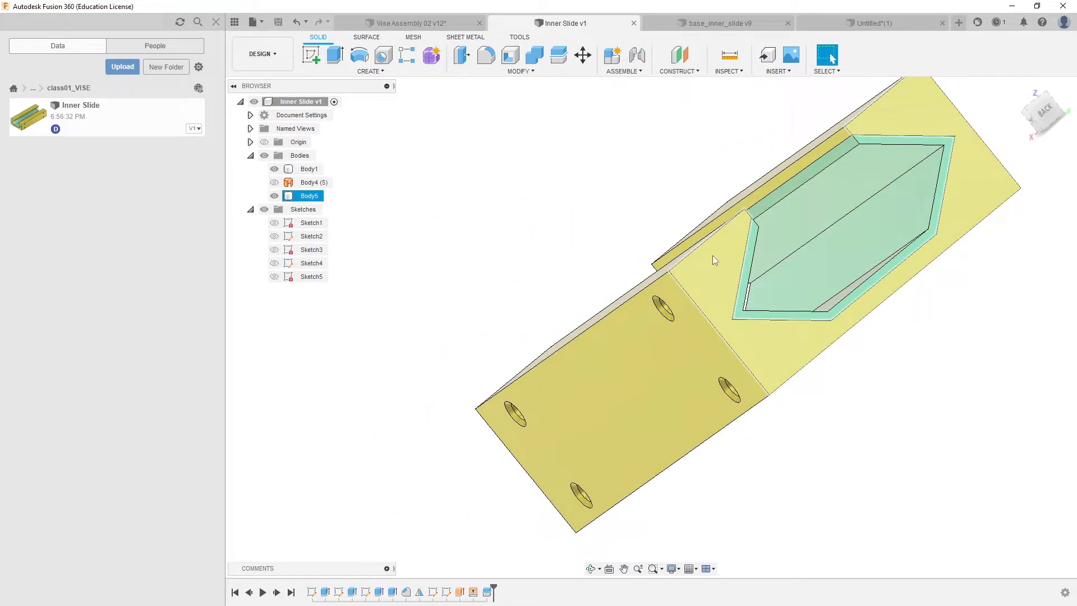
{"action": "middle_click_drag", "start_coordinate": [696, 281], "coordinate": [746, 258], "text": "shift"}
{"action": "scroll", "coordinate": [774, 249], "scroll_direction": "up", "scroll_amount": 3}
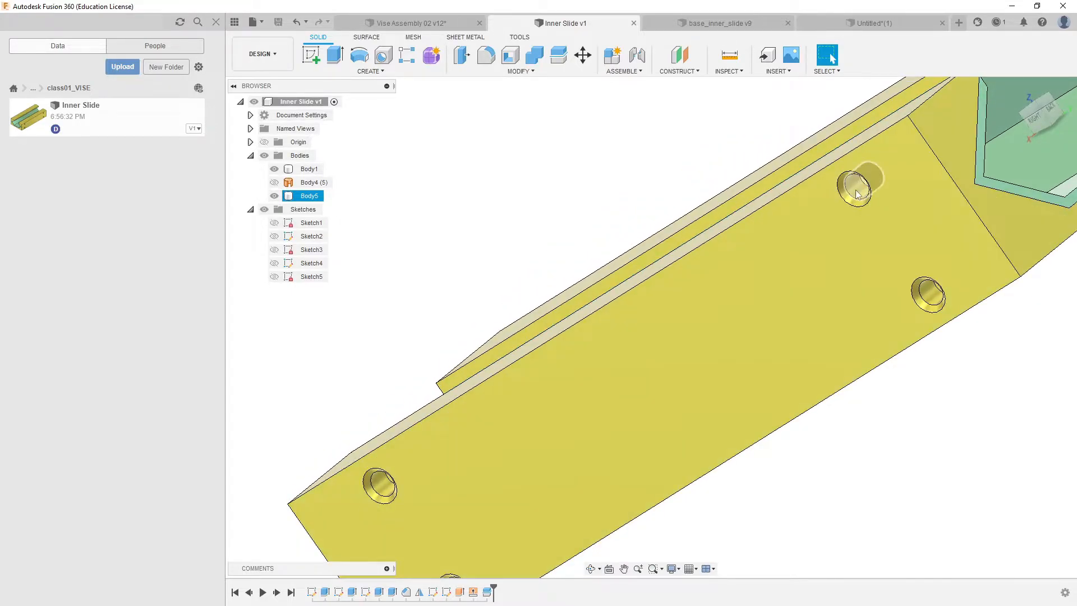
{"action": "key", "text": "Escape"}
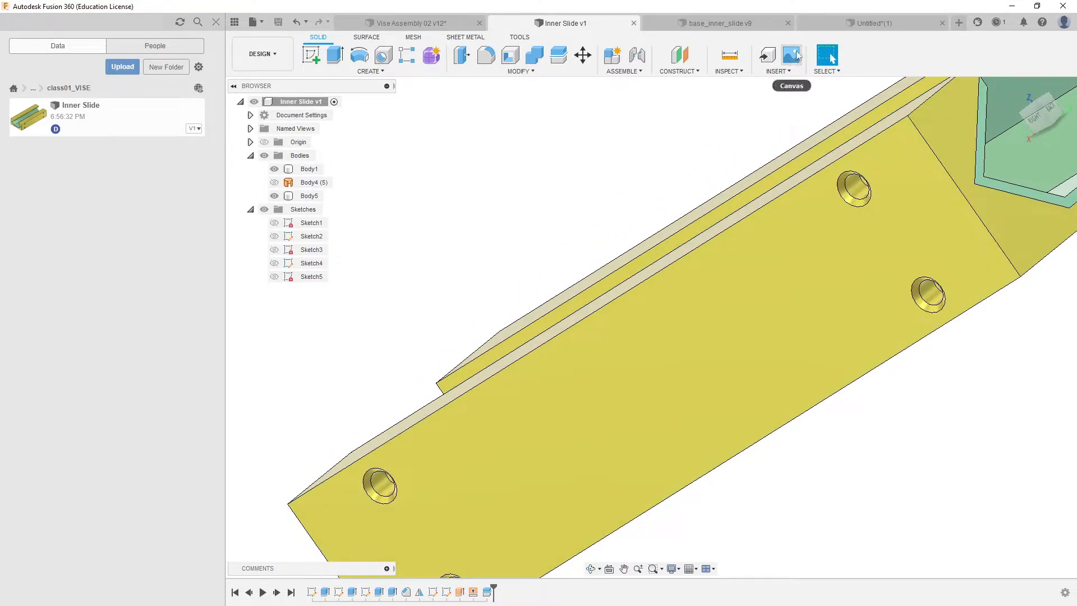
Step: Switch back to the untitled block and sketch two circles of different sizes, diagonally apart, on its top face
{"action": "left_click", "coordinate": [851, 22]}
{"action": "mouse_move", "coordinate": [694, 200]}
{"action": "middle_mouse_down", "text": "shift"}
{"action": "mouse_move", "coordinate": [711, 173]}
{"action": "mouse_move", "coordinate": [686, 188]}
{"action": "mouse_move", "coordinate": [685, 268]}
{"action": "middle_mouse_up", "text": "shift"}
{"action": "left_click", "coordinate": [685, 268]}
{"action": "left_click", "coordinate": [311, 54]}
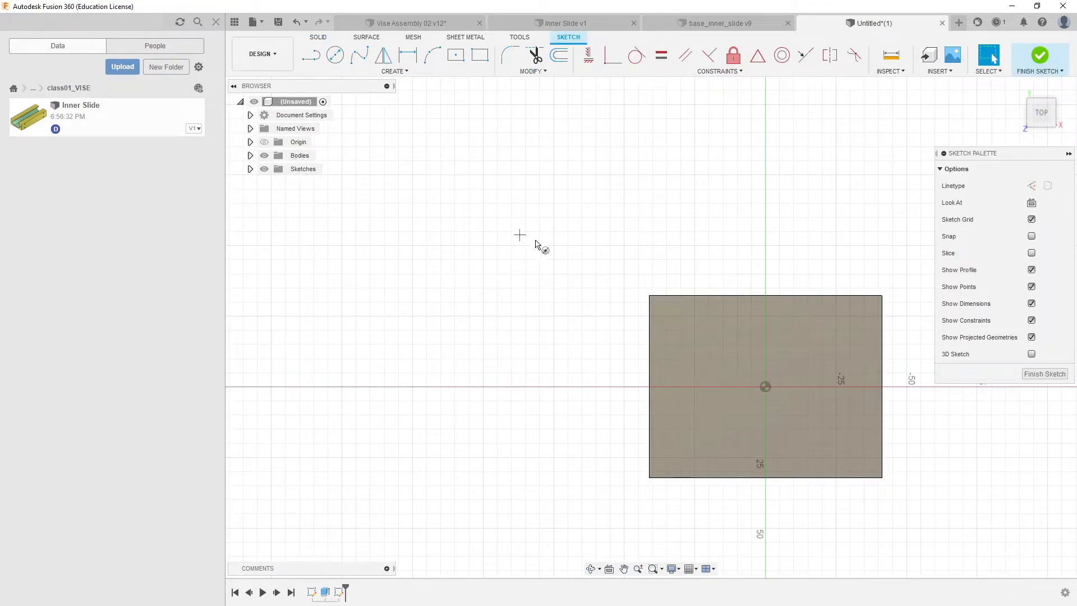
{"action": "key", "text": "c"}
{"action": "left_click", "coordinate": [730, 354]}
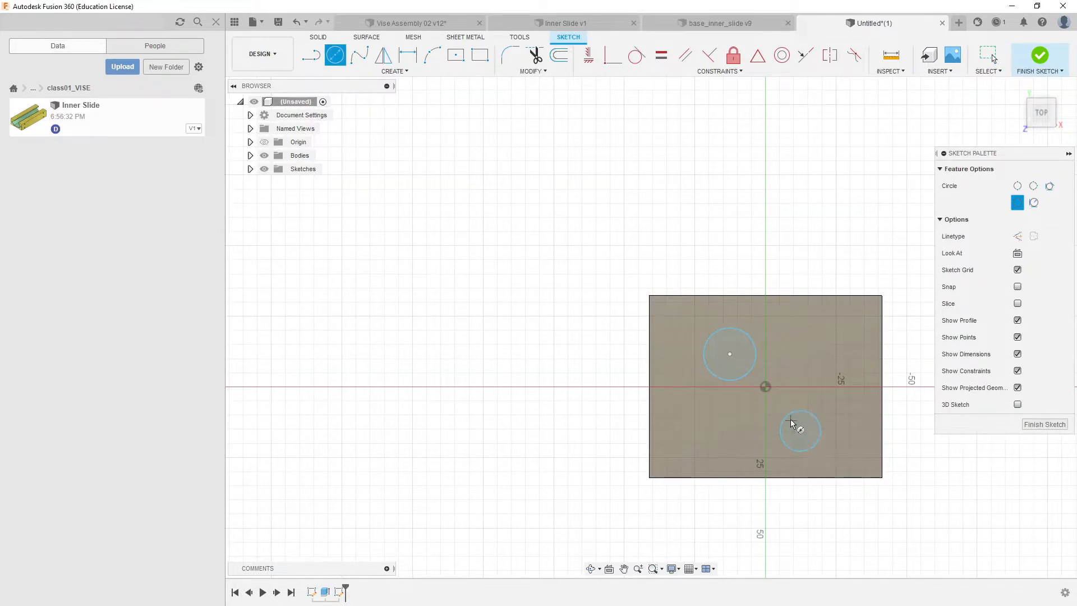
Step: Extrude both circles downward as a cut with extent All to make two through holes in the block
{"action": "key", "text": "e"}
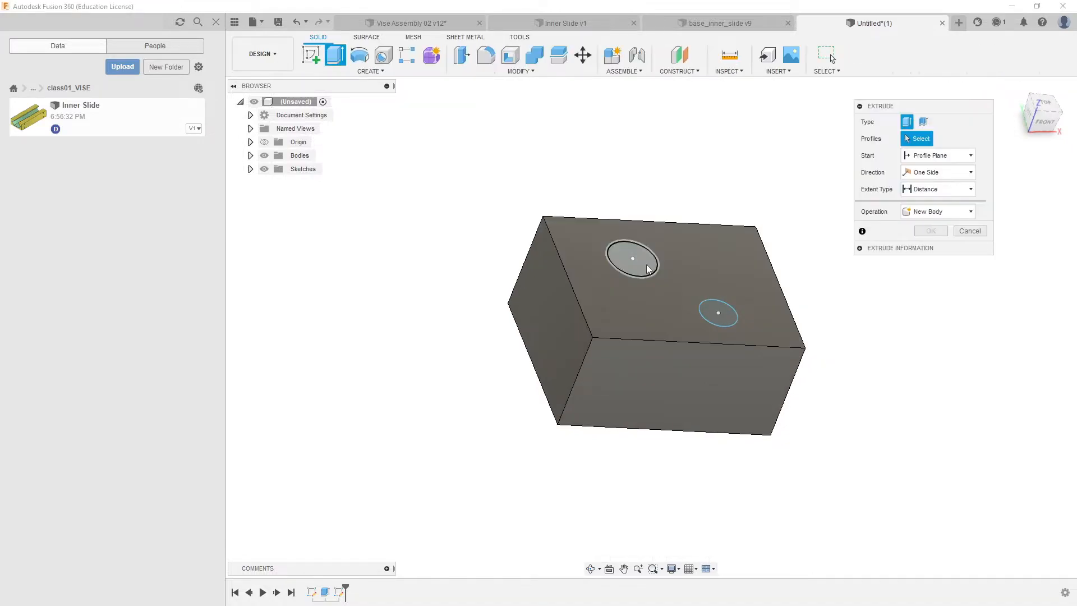
{"action": "left_click", "coordinate": [728, 326]}
{"action": "left_click_drag", "start_coordinate": [721, 308], "coordinate": [662, 451]}
{"action": "left_click", "coordinate": [941, 192]}
{"action": "left_click", "coordinate": [928, 217]}
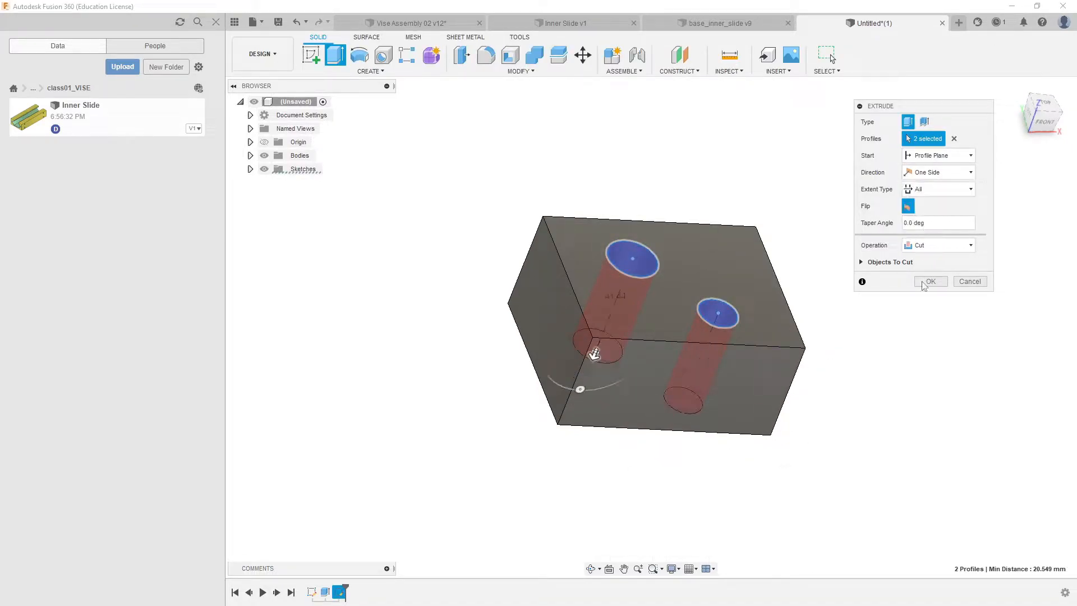
{"action": "left_click", "coordinate": [930, 281]}
{"action": "mouse_move", "coordinate": [899, 306]}
{"action": "middle_mouse_down", "text": "shift"}
{"action": "mouse_move", "coordinate": [864, 299]}
{"action": "mouse_move", "coordinate": [898, 316]}
{"action": "middle_mouse_up", "text": "shift"}
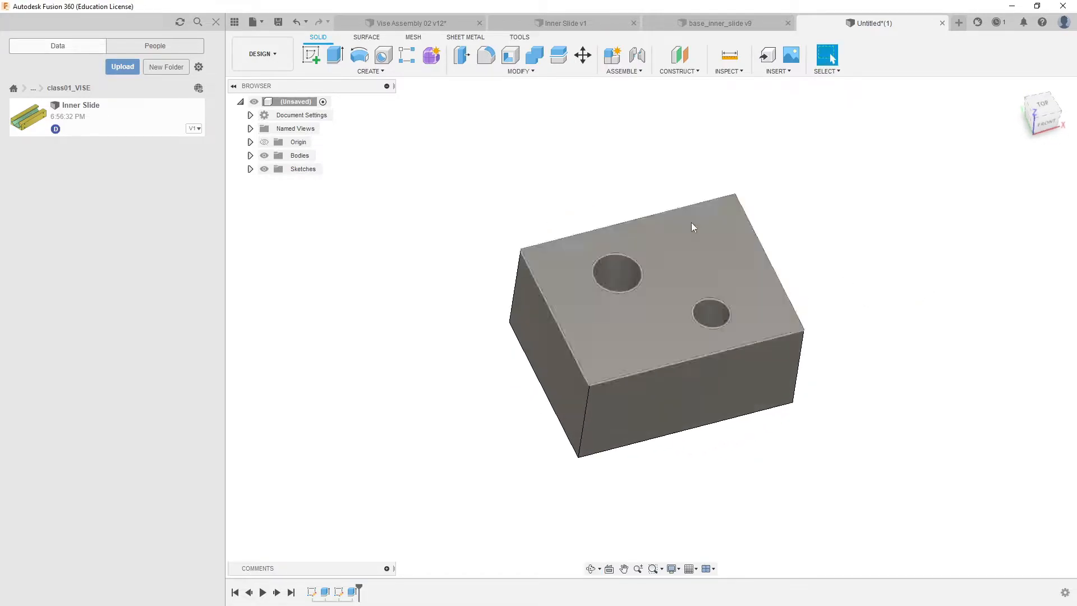
Step: Chamfer the top edges of both holes with an equal distance of 5.547 mm
{"action": "left_click", "coordinate": [533, 72]}
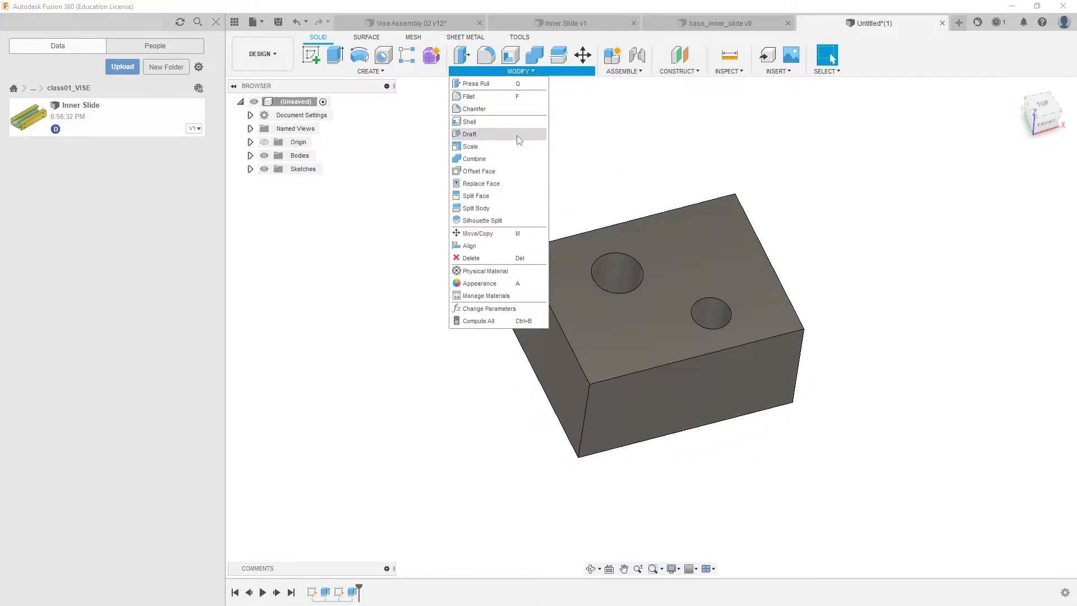
{"action": "left_click", "coordinate": [487, 110]}
{"action": "left_click", "coordinate": [602, 254]}
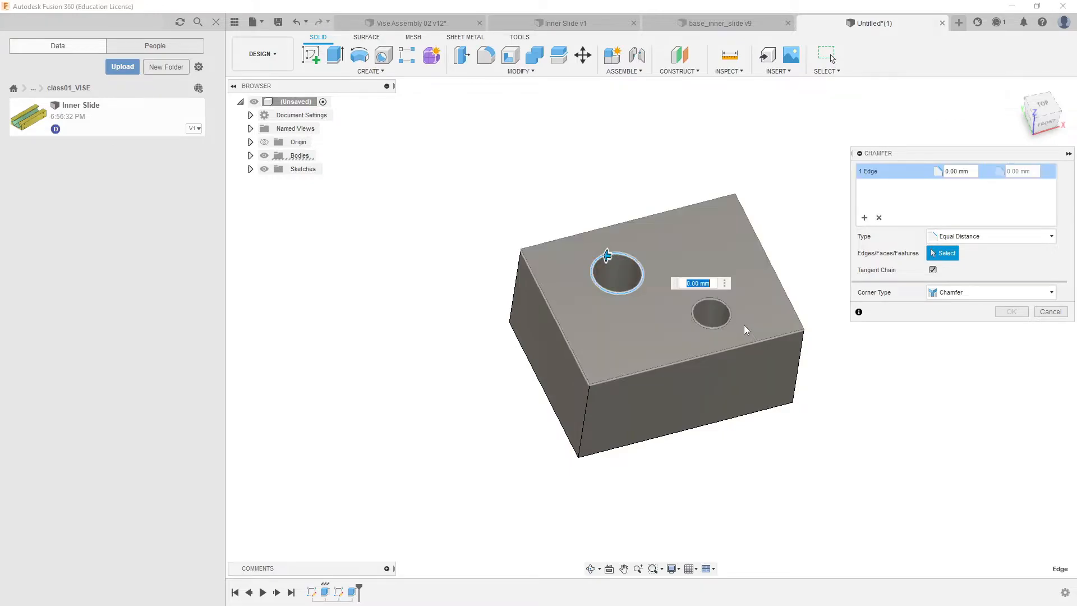
{"action": "left_click", "coordinate": [723, 316]}
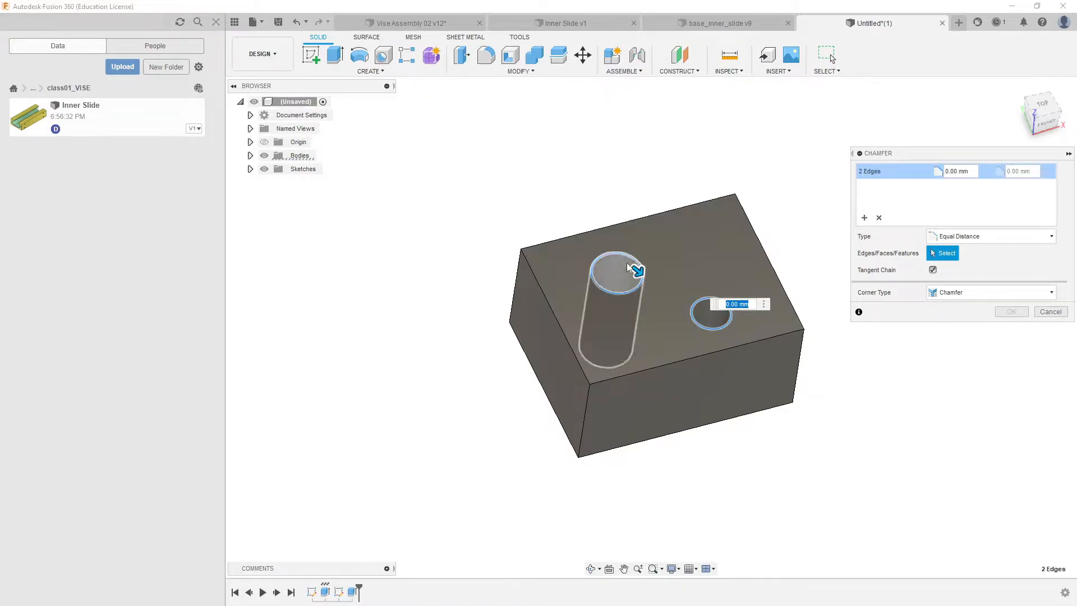
{"action": "left_click_drag", "start_coordinate": [638, 270], "coordinate": [646, 276]}
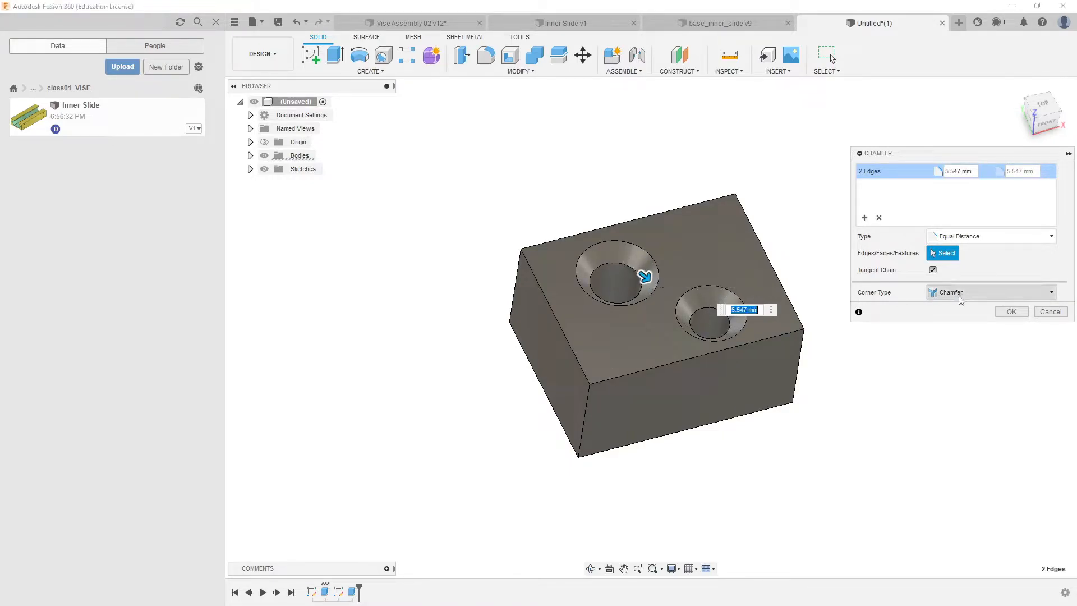
{"action": "left_click", "coordinate": [1011, 311]}
{"action": "middle_click_drag", "start_coordinate": [925, 401], "coordinate": [879, 229], "text": "shift"}
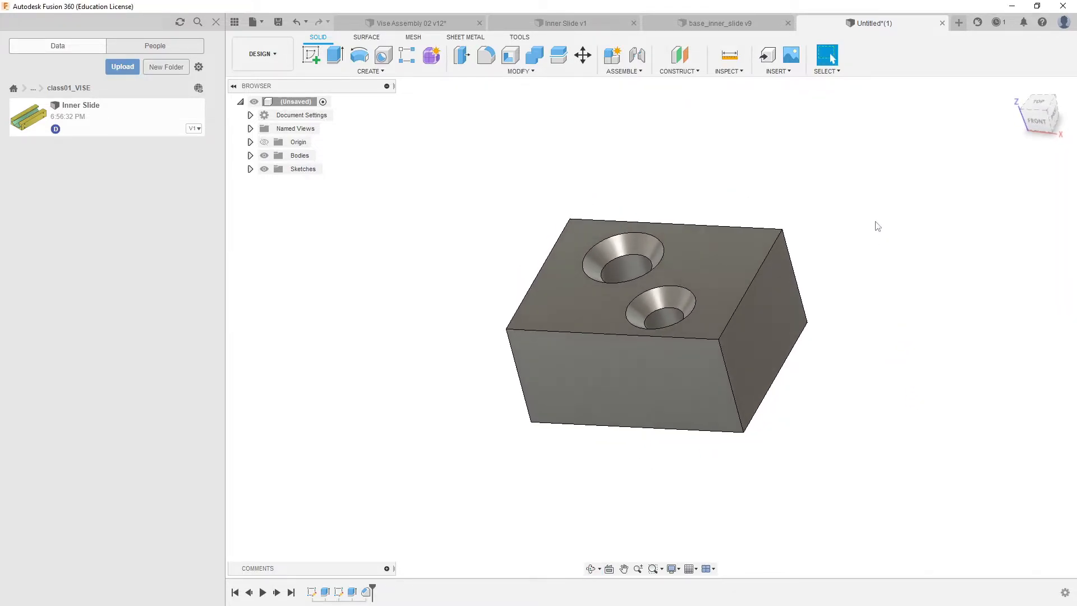
Step: Try an inside shell with 2.679 mm thickness on the drilled block, removing its left and right faces, and inspect the hole walls
{"action": "left_click", "coordinate": [511, 55]}
{"action": "left_click", "coordinate": [773, 290]}
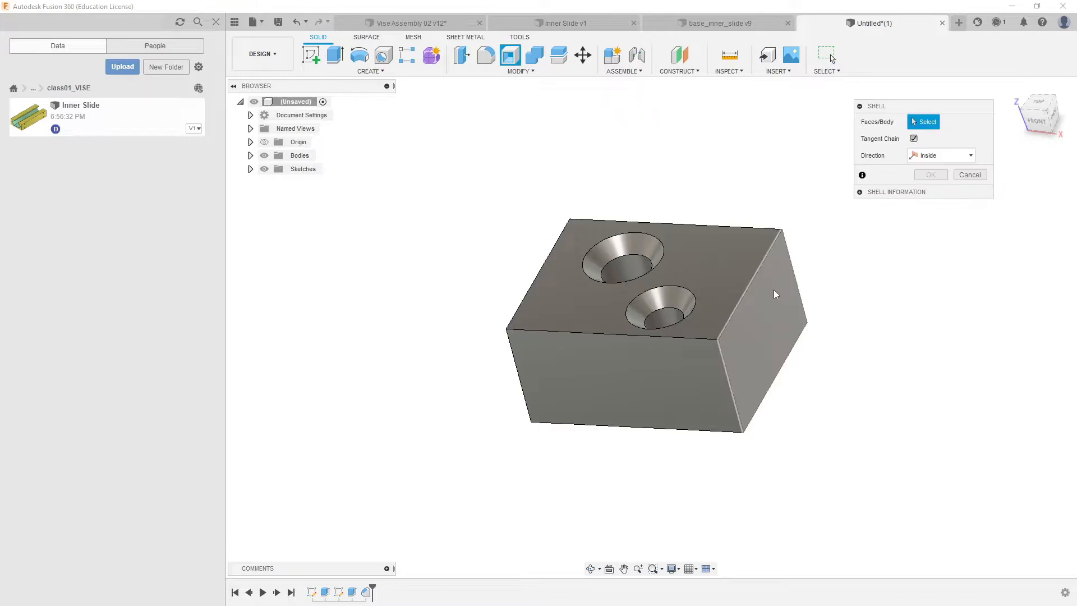
{"action": "middle_click_drag", "start_coordinate": [566, 273], "coordinate": [673, 234], "text": "shift"}
{"action": "left_click", "coordinate": [673, 345]}
{"action": "middle_click_drag", "start_coordinate": [846, 239], "coordinate": [780, 256], "text": "shift"}
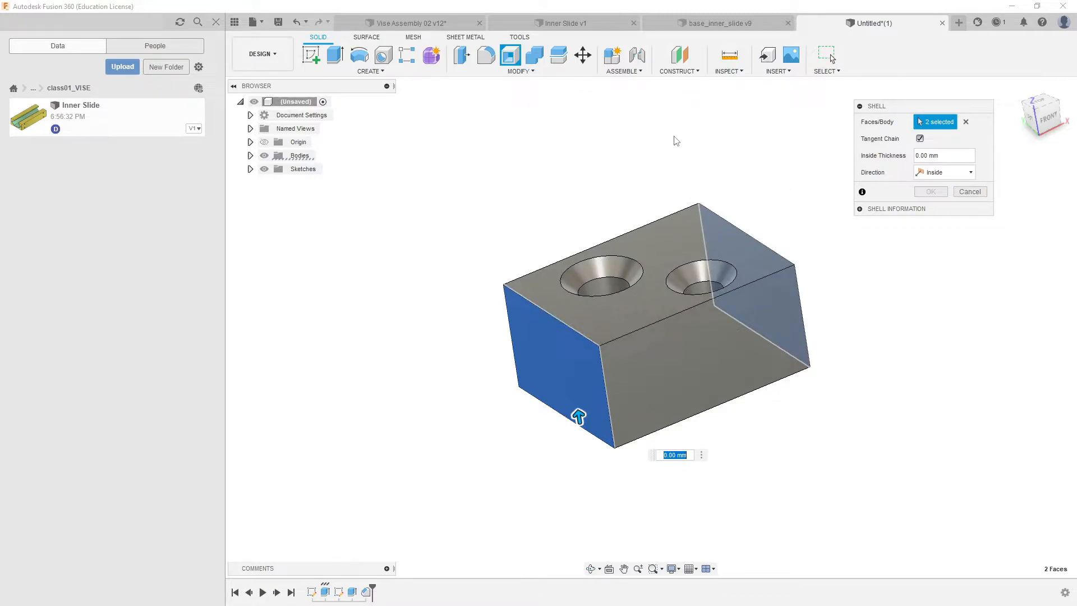
{"action": "middle_click_drag", "start_coordinate": [747, 292], "coordinate": [836, 310], "text": "shift"}
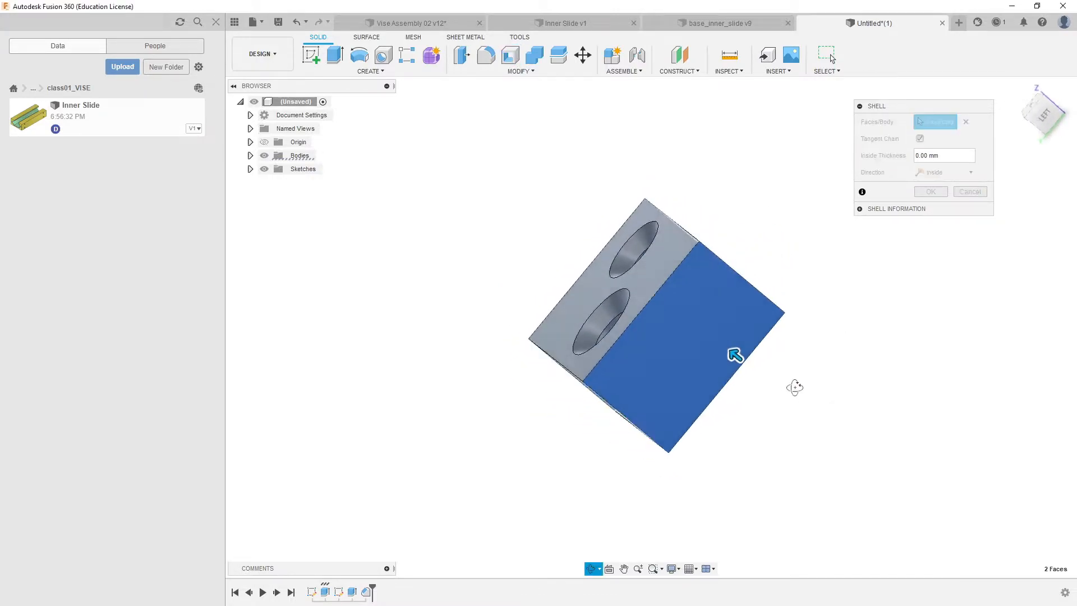
{"action": "middle_click_drag", "start_coordinate": [795, 387], "coordinate": [746, 372], "text": "shift"}
{"action": "left_click_drag", "start_coordinate": [728, 350], "coordinate": [721, 351]}
{"action": "mouse_move", "coordinate": [729, 381]}
{"action": "middle_mouse_down", "text": "shift"}
{"action": "mouse_move", "coordinate": [738, 409]}
{"action": "mouse_move", "coordinate": [720, 400]}
{"action": "middle_mouse_up", "text": "shift"}
{"action": "scroll", "coordinate": [648, 333], "scroll_direction": "up", "scroll_amount": 6}
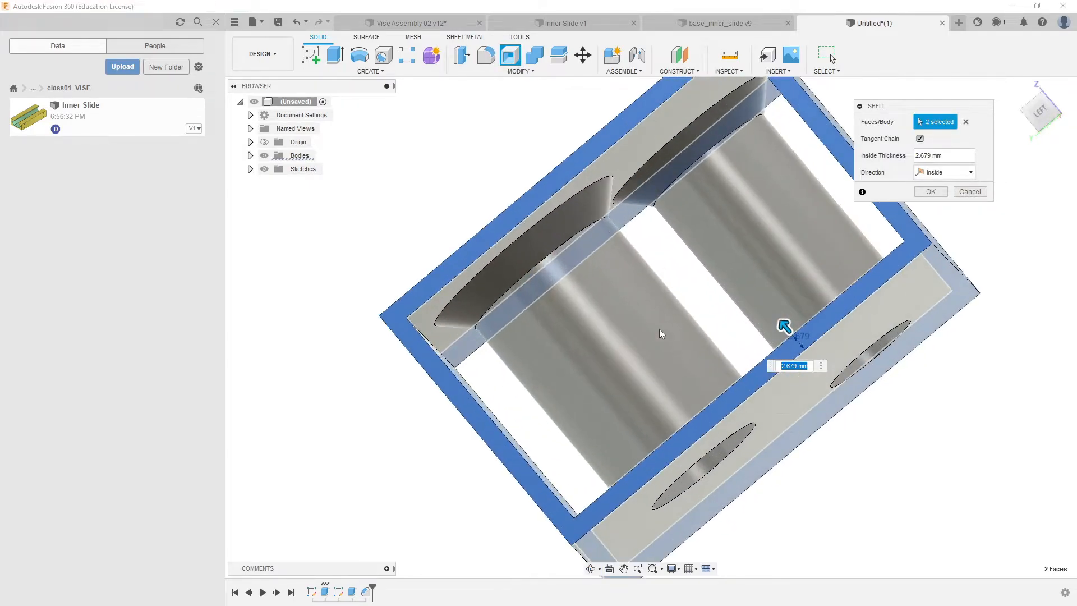
{"action": "middle_click_drag", "start_coordinate": [670, 325], "coordinate": [746, 237], "text": "shift"}
{"action": "middle_click_drag", "start_coordinate": [788, 309], "coordinate": [763, 311], "text": "shift"}
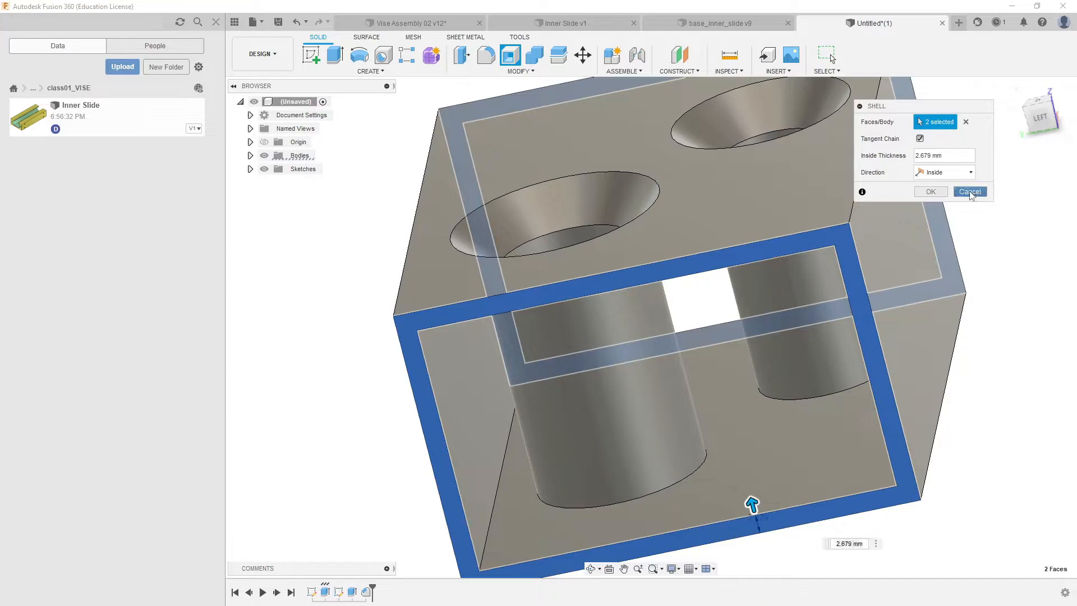
{"action": "left_click", "coordinate": [970, 192]}
Step: Switch to the Inner Slide design and preview a 0.824 mm inside shell on the outer body, removing both end faces
{"action": "left_click", "coordinate": [560, 23]}
{"action": "middle_click_drag", "start_coordinate": [581, 209], "coordinate": [769, 239], "text": "shift"}
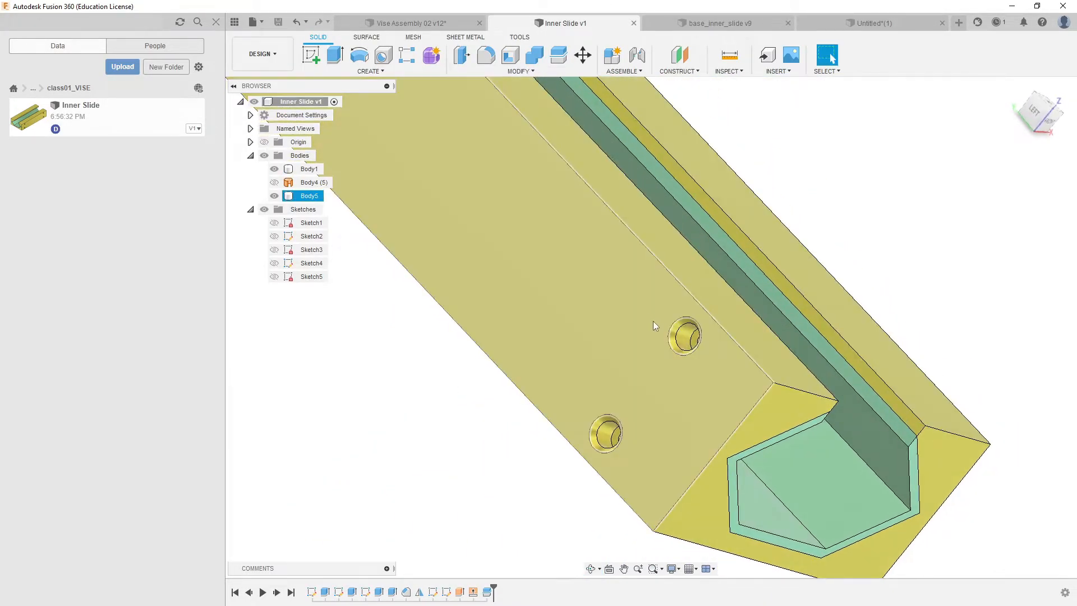
{"action": "middle_click_drag", "start_coordinate": [745, 354], "coordinate": [715, 373], "text": "shift"}
{"action": "scroll", "coordinate": [796, 434], "scroll_direction": "up", "scroll_amount": 3}
{"action": "scroll", "coordinate": [717, 379], "scroll_direction": "down", "scroll_amount": 5}
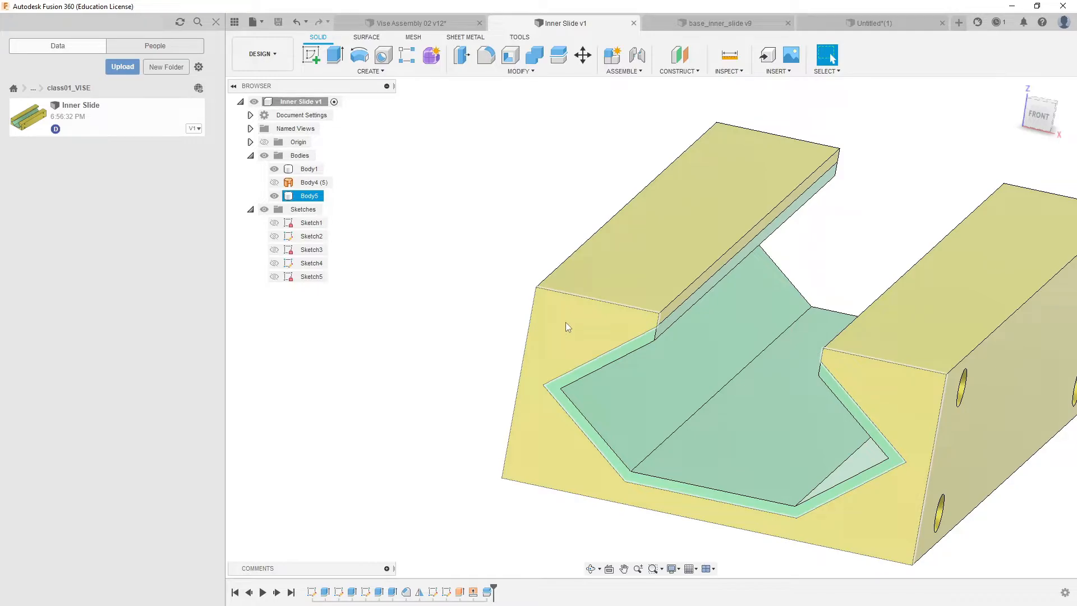
{"action": "left_click", "coordinate": [510, 55]}
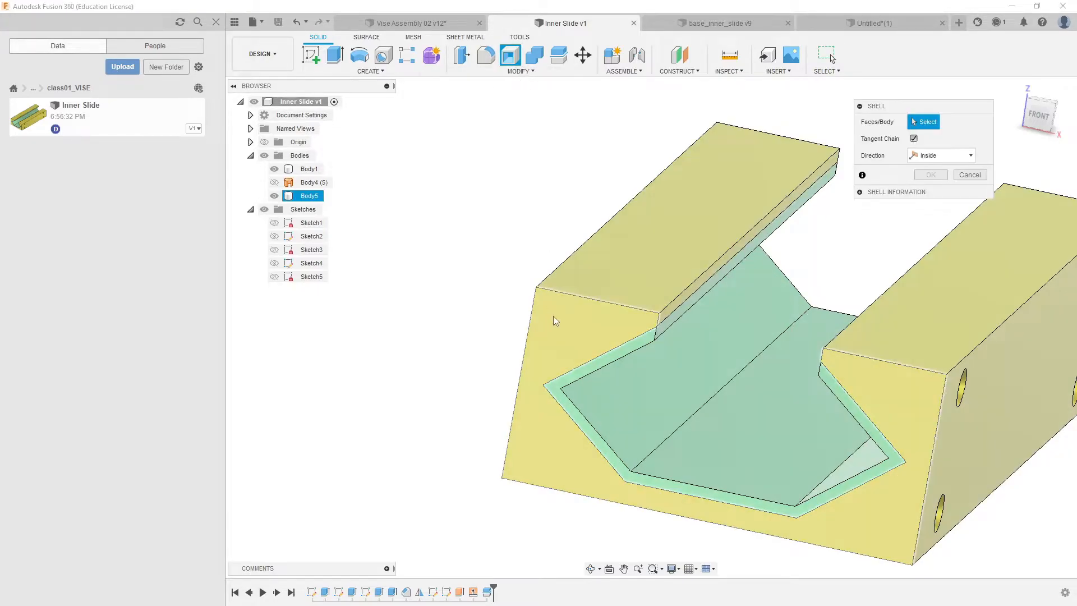
{"action": "left_click", "coordinate": [563, 361]}
{"action": "middle_click_drag", "start_coordinate": [564, 360], "coordinate": [783, 295], "text": "shift"}
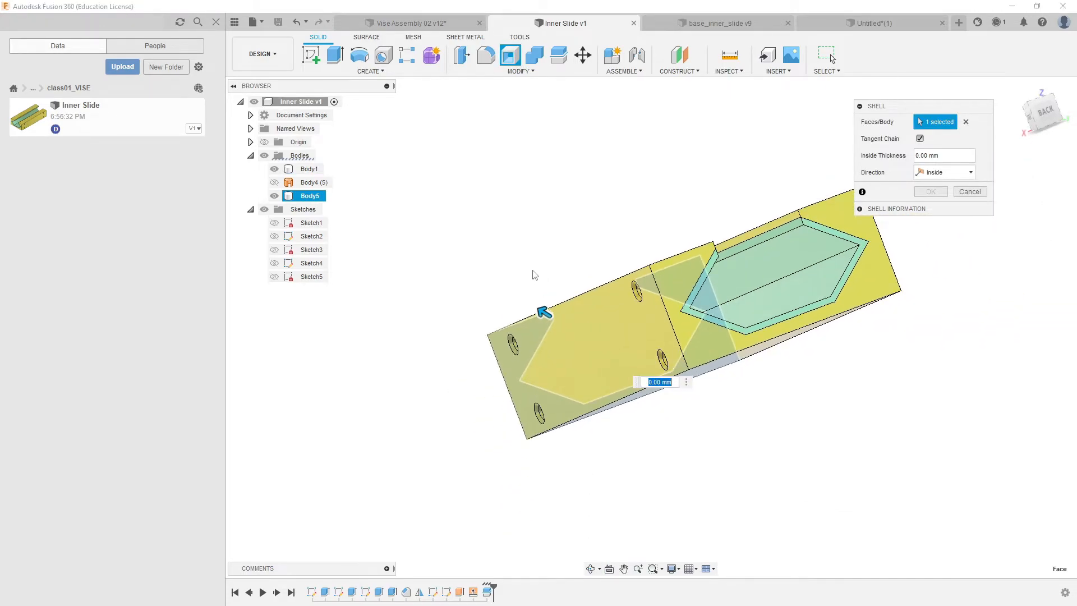
{"action": "left_click", "coordinate": [681, 279]}
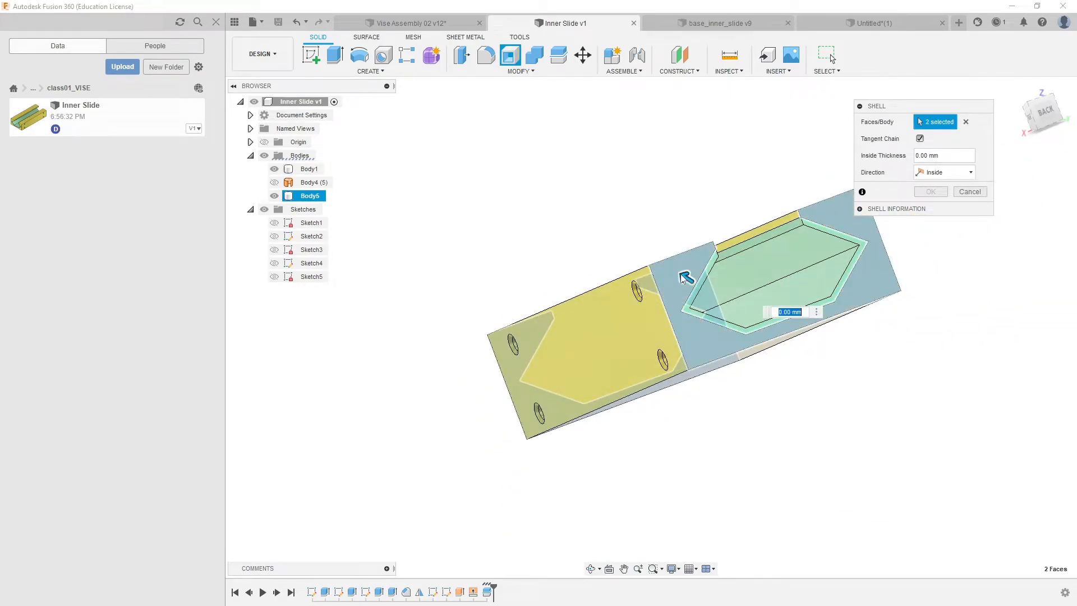
{"action": "scroll", "coordinate": [682, 292], "scroll_direction": "up", "scroll_amount": 5}
{"action": "left_click_drag", "start_coordinate": [678, 307], "coordinate": [669, 313]}
{"action": "middle_click_drag", "start_coordinate": [706, 357], "coordinate": [583, 370], "text": "shift"}
{"action": "scroll", "coordinate": [687, 369], "scroll_direction": "down", "scroll_amount": 3}
{"action": "scroll", "coordinate": [494, 415], "scroll_direction": "up", "scroll_amount": 6}
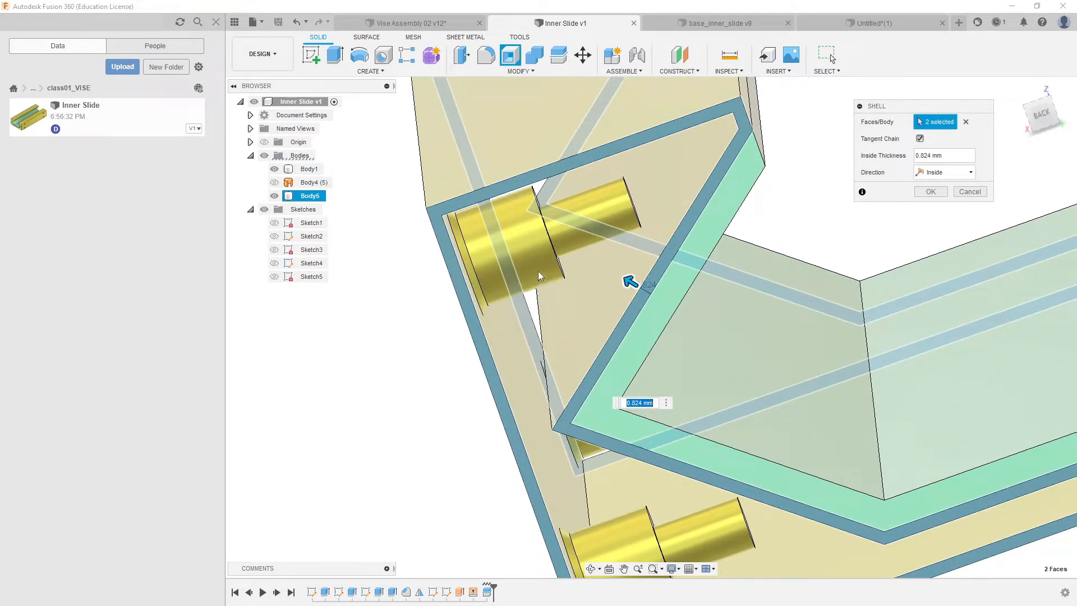
Step: Try an inside thickness of 1.158 mm for the outer body's shell and check it in the back view
{"action": "left_click_drag", "start_coordinate": [606, 279], "coordinate": [622, 302]}
{"action": "middle_click_drag", "start_coordinate": [636, 360], "coordinate": [625, 325], "text": "shift"}
{"action": "left_click_drag", "start_coordinate": [631, 290], "coordinate": [625, 282]}
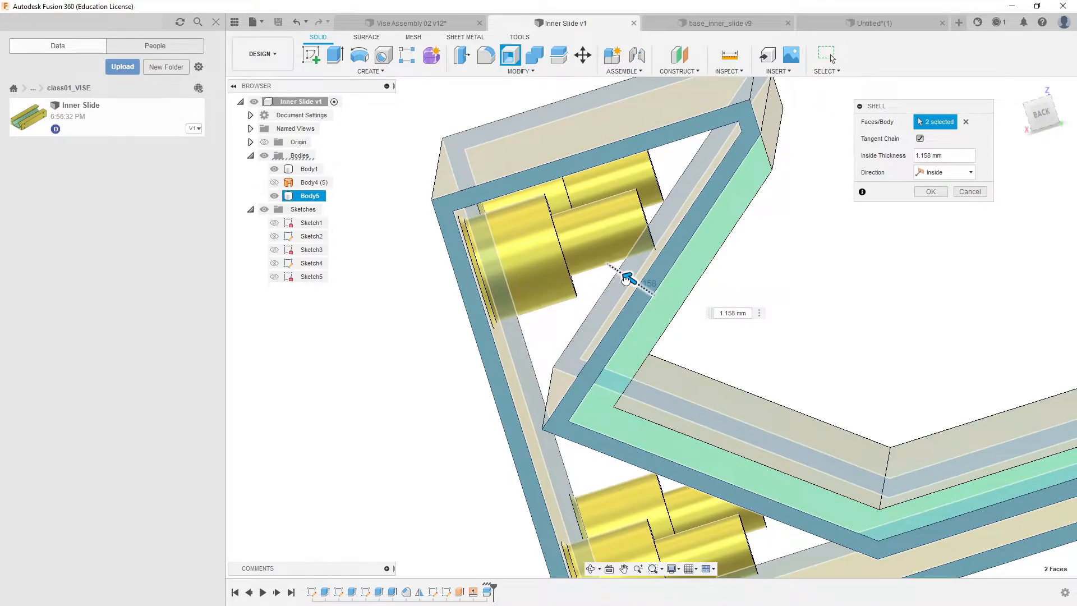
{"action": "scroll", "coordinate": [613, 279], "scroll_direction": "up", "scroll_amount": 3}
{"action": "middle_click_drag", "start_coordinate": [613, 278], "coordinate": [617, 313], "text": "shift"}
{"action": "scroll", "coordinate": [636, 318], "scroll_direction": "down", "scroll_amount": 3}
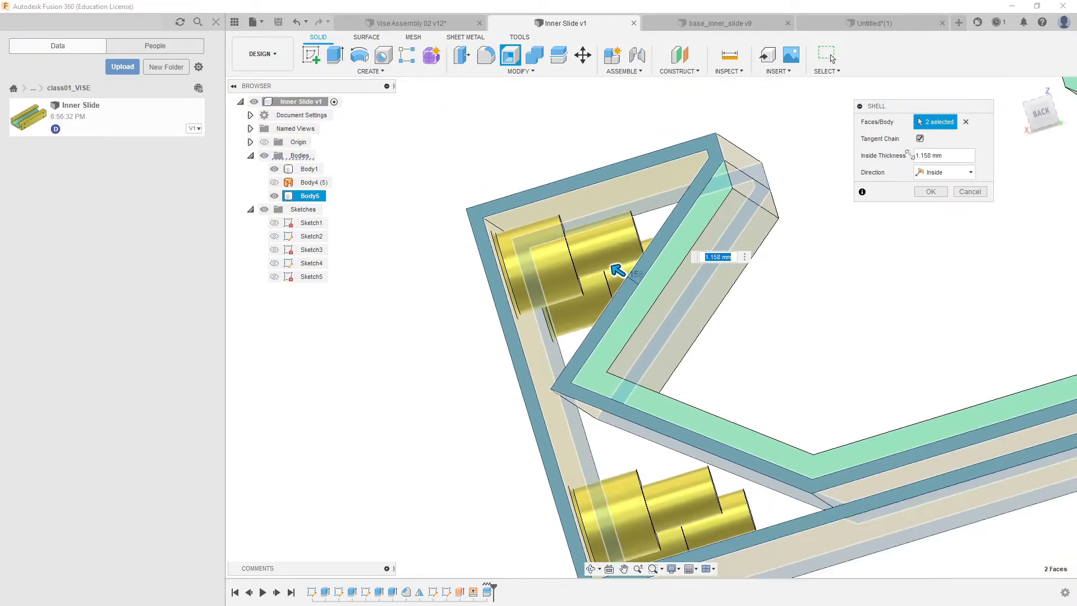
{"action": "left_click", "coordinate": [1043, 113]}
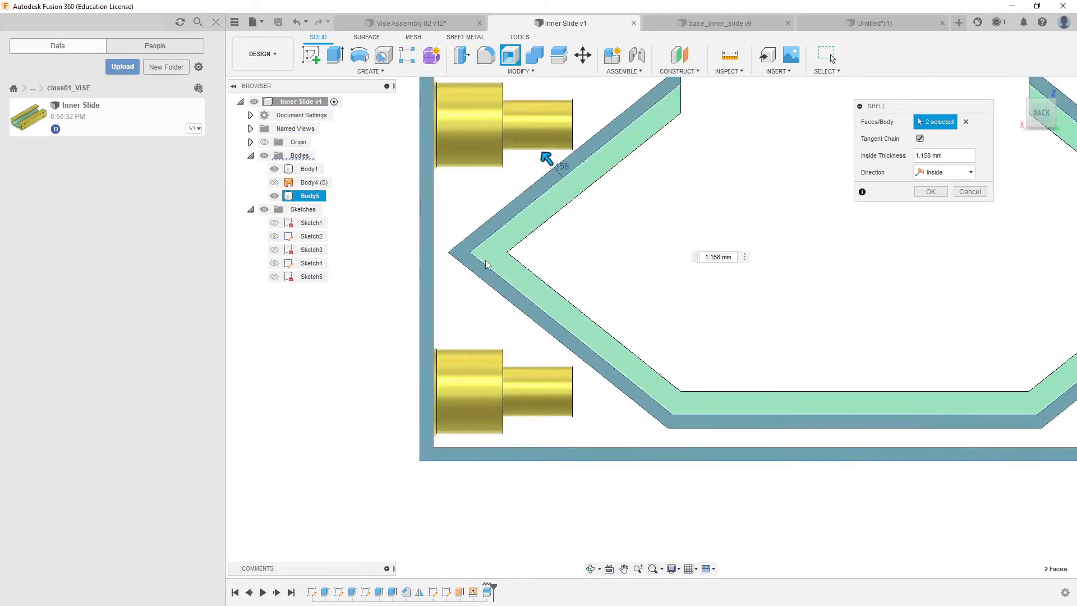
Step: Try an inside shell thickness of 1.898 mm and check how the walls meet the holes in the corner pockets
{"action": "middle_click_drag", "start_coordinate": [595, 279], "coordinate": [646, 381]}
{"action": "left_click_drag", "start_coordinate": [597, 258], "coordinate": [589, 252]}
{"action": "middle_click_drag", "start_coordinate": [578, 255], "coordinate": [578, 259], "text": "shift"}
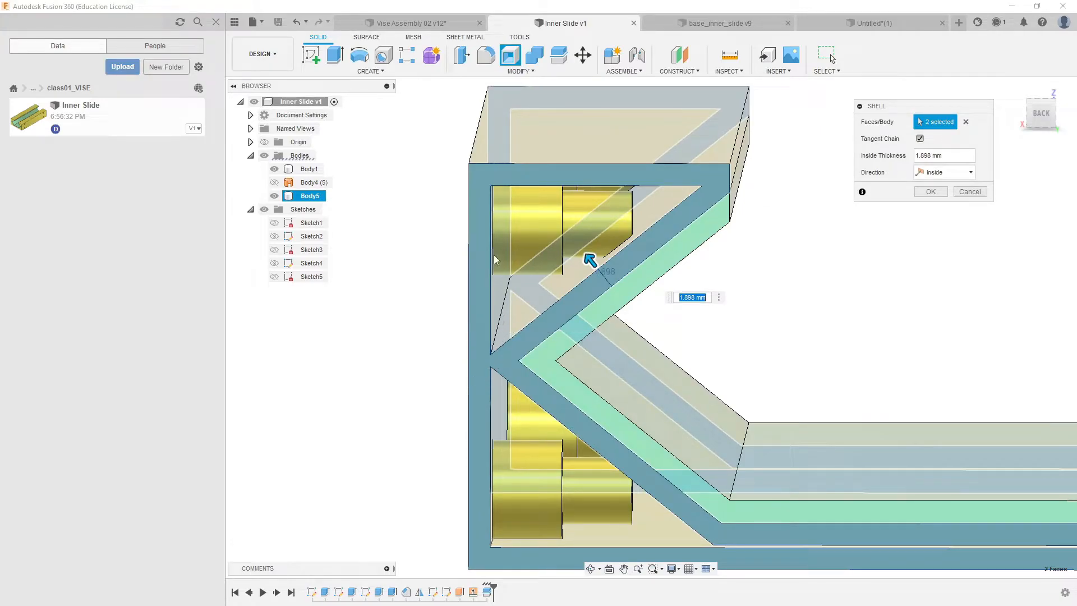
{"action": "scroll", "coordinate": [516, 348], "scroll_direction": "down", "scroll_amount": 5}
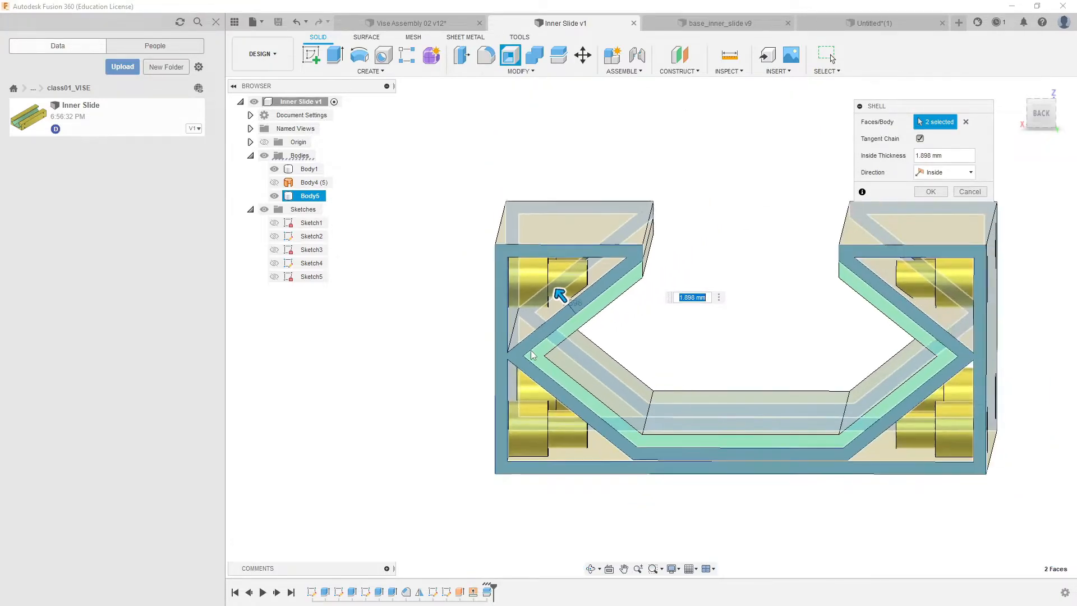
{"action": "middle_click_drag", "start_coordinate": [545, 374], "coordinate": [545, 378], "text": "shift"}
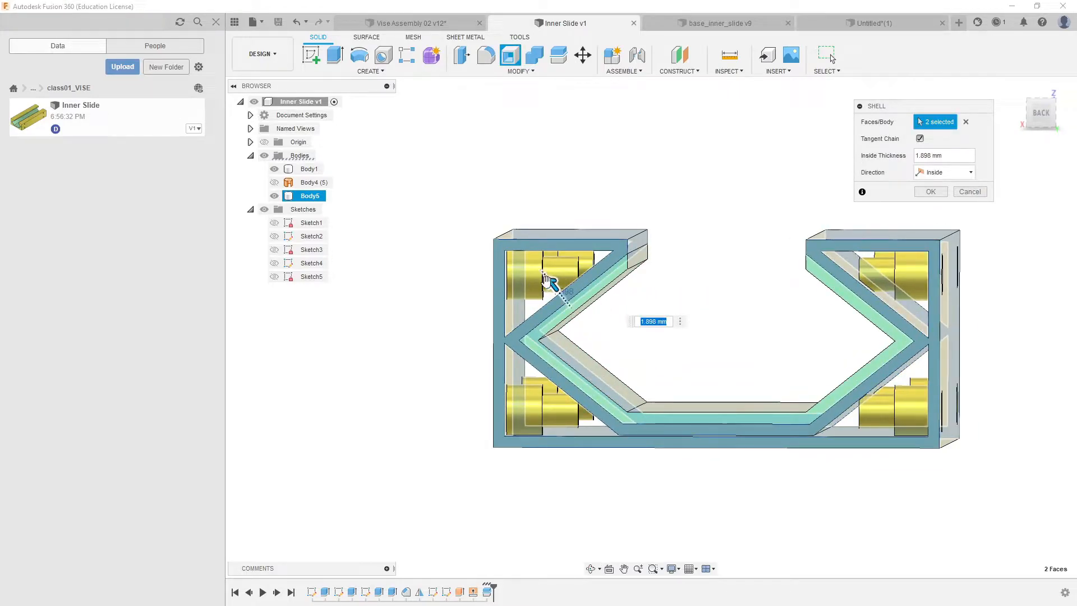
Step: Set the inside thickness to 2 mm and apply the shell to the outer body
{"action": "left_click_drag", "start_coordinate": [550, 283], "coordinate": [555, 289]}
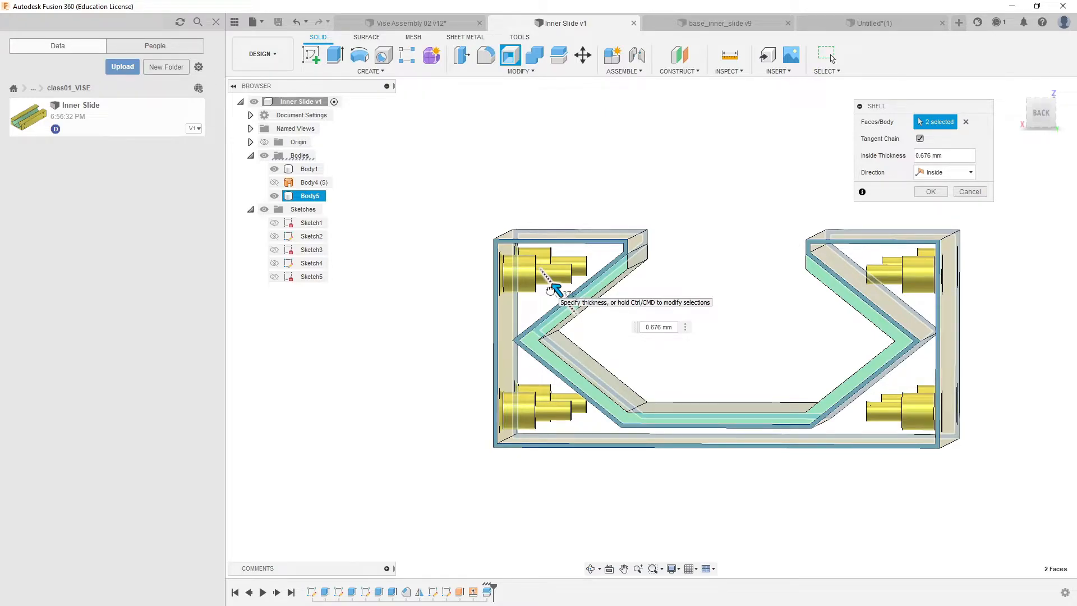
{"action": "left_click_drag", "start_coordinate": [550, 290], "coordinate": [550, 279]}
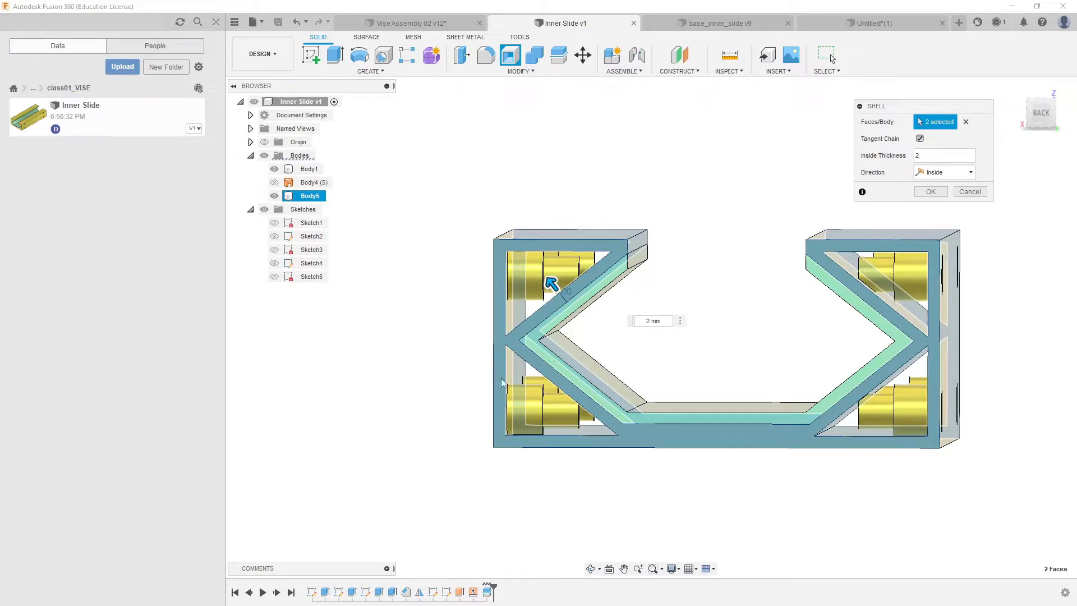
{"action": "mouse_move", "coordinate": [515, 331]}
{"action": "middle_mouse_down", "text": "shift"}
{"action": "mouse_move", "coordinate": [551, 329]}
{"action": "mouse_move", "coordinate": [531, 334]}
{"action": "middle_mouse_up", "text": "shift"}
{"action": "scroll", "coordinate": [440, 280], "scroll_direction": "up", "scroll_amount": 5}
{"action": "middle_click_drag", "start_coordinate": [439, 280], "coordinate": [474, 302], "text": "shift"}
{"action": "middle_click_drag", "start_coordinate": [582, 283], "coordinate": [630, 258], "text": "shift"}
{"action": "scroll", "coordinate": [637, 260], "scroll_direction": "down", "scroll_amount": 3}
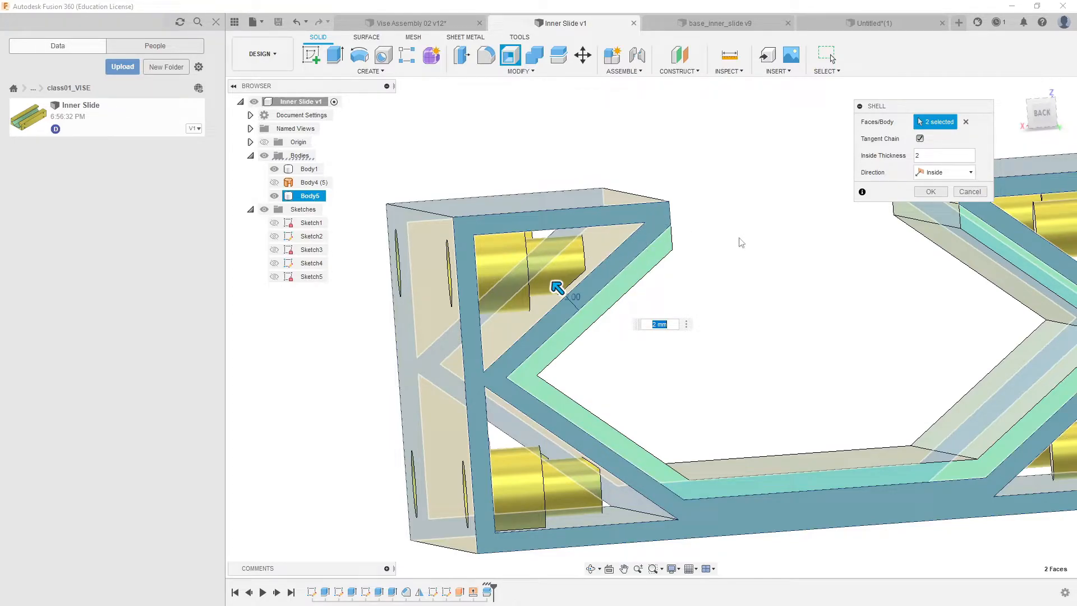
{"action": "left_click", "coordinate": [930, 192]}
Step: Inspect the stepped hole walls inside the upper corner pocket of the shelled body
{"action": "mouse_move", "coordinate": [781, 310]}
{"action": "middle_mouse_down", "text": "shift"}
{"action": "mouse_move", "coordinate": [784, 298]}
{"action": "mouse_move", "coordinate": [764, 329]}
{"action": "mouse_move", "coordinate": [786, 314]}
{"action": "mouse_move", "coordinate": [772, 314]}
{"action": "middle_mouse_up", "text": "shift"}
{"action": "scroll", "coordinate": [724, 283], "scroll_direction": "up", "scroll_amount": 6}
{"action": "middle_click_drag", "start_coordinate": [695, 293], "coordinate": [769, 355], "text": "shift"}
{"action": "left_click", "coordinate": [711, 304]}
{"action": "left_click", "coordinate": [606, 234]}
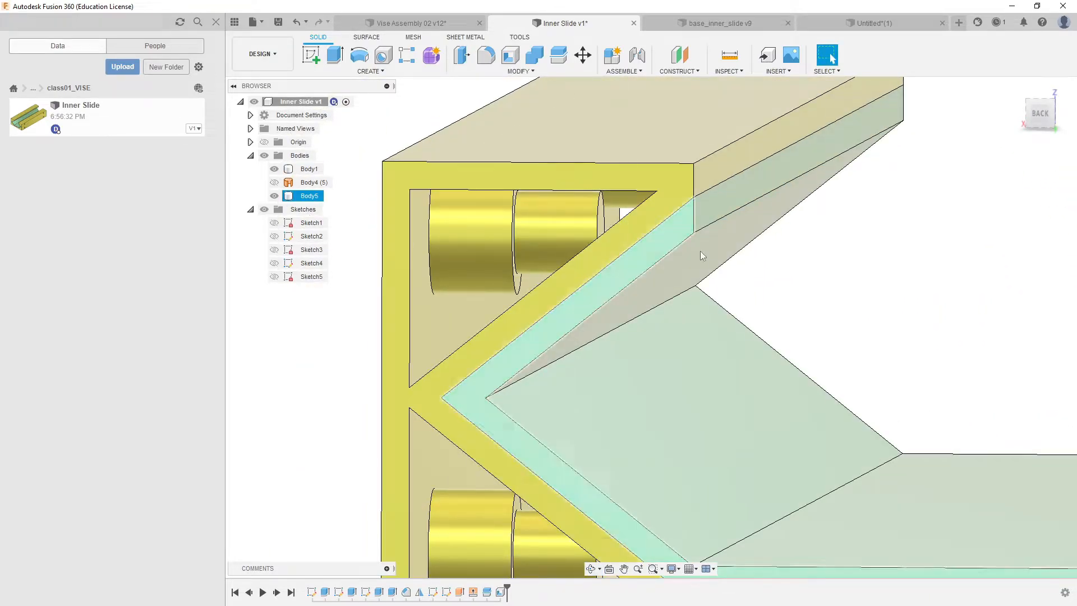
{"action": "scroll", "coordinate": [782, 312], "scroll_direction": "down", "scroll_amount": 5}
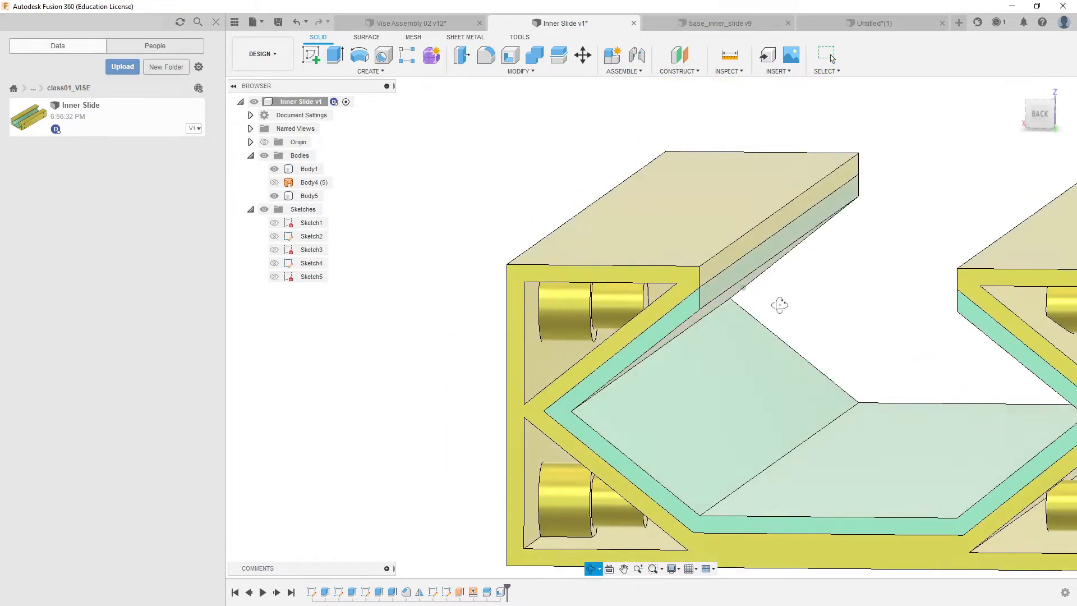
Step: Try extruding the upper hole's flat end face to the pocket's inner sloped face, using the To Object extent and Join
{"action": "left_click", "coordinate": [335, 55]}
{"action": "scroll", "coordinate": [496, 284], "scroll_direction": "up", "scroll_amount": 10}
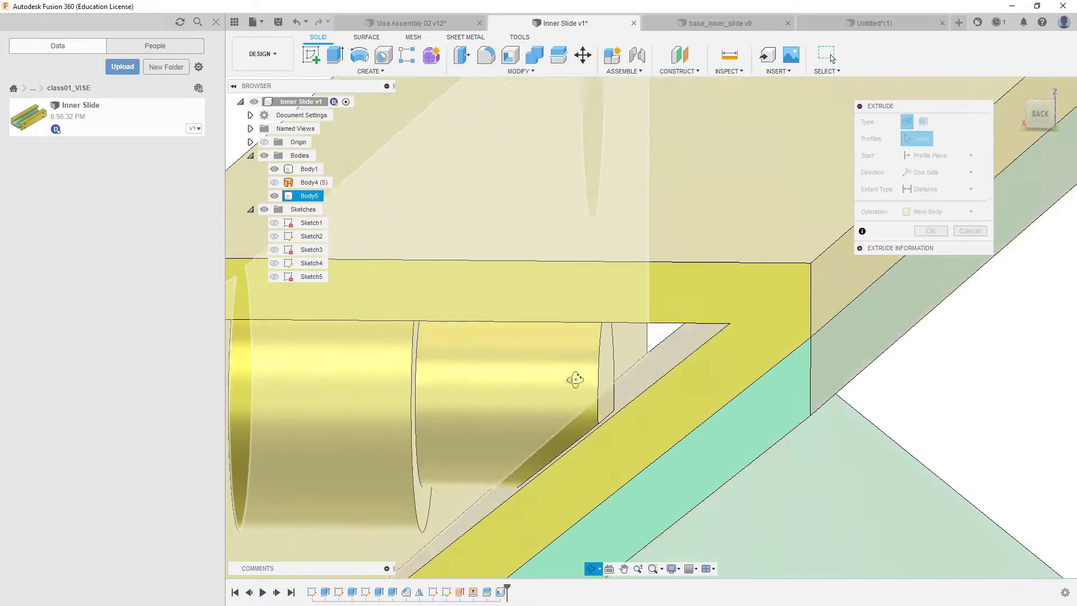
{"action": "mouse_move", "coordinate": [575, 380]}
{"action": "middle_mouse_down", "text": "shift"}
{"action": "mouse_move", "coordinate": [629, 358]}
{"action": "mouse_move", "coordinate": [617, 351]}
{"action": "middle_mouse_up", "text": "shift"}
{"action": "left_click", "coordinate": [611, 359]}
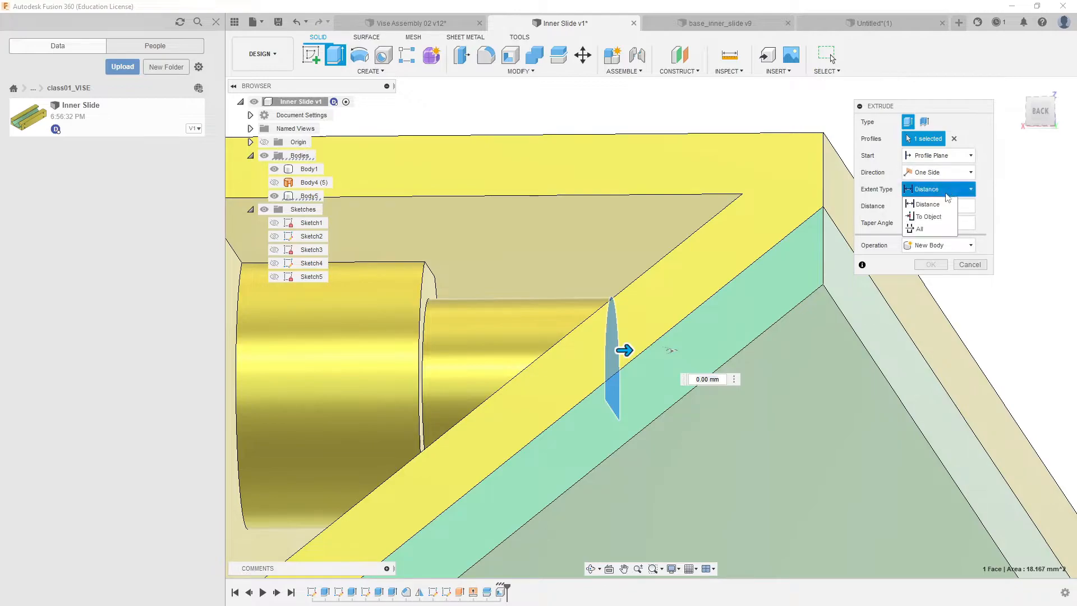
{"action": "left_click", "coordinate": [929, 217]}
{"action": "middle_click_drag", "start_coordinate": [786, 258], "coordinate": [710, 273], "text": "shift"}
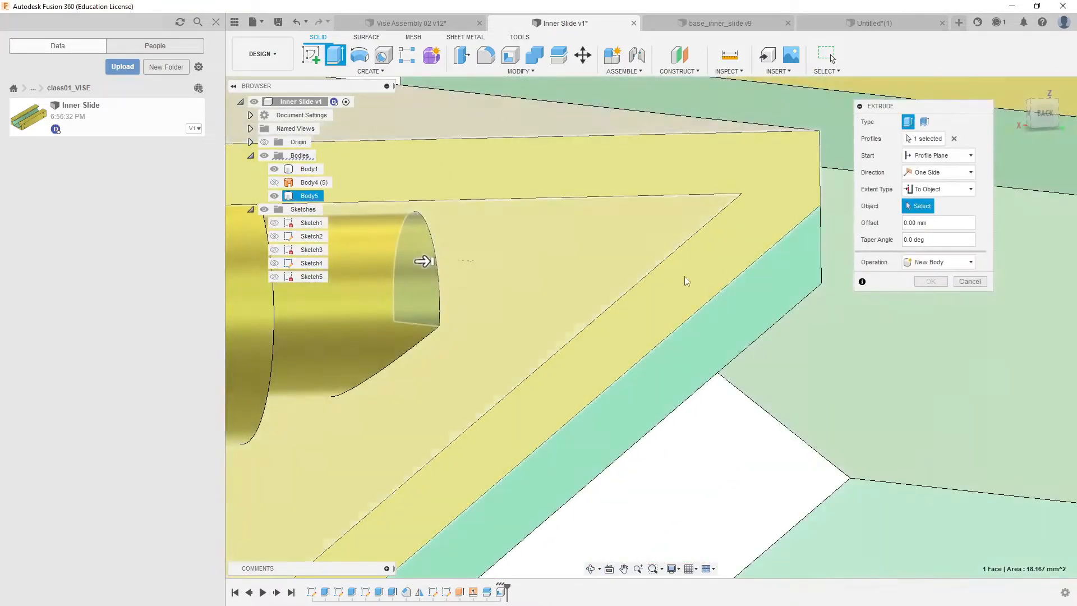
{"action": "left_click", "coordinate": [568, 270]}
{"action": "scroll", "coordinate": [597, 305], "scroll_direction": "down", "scroll_amount": 5}
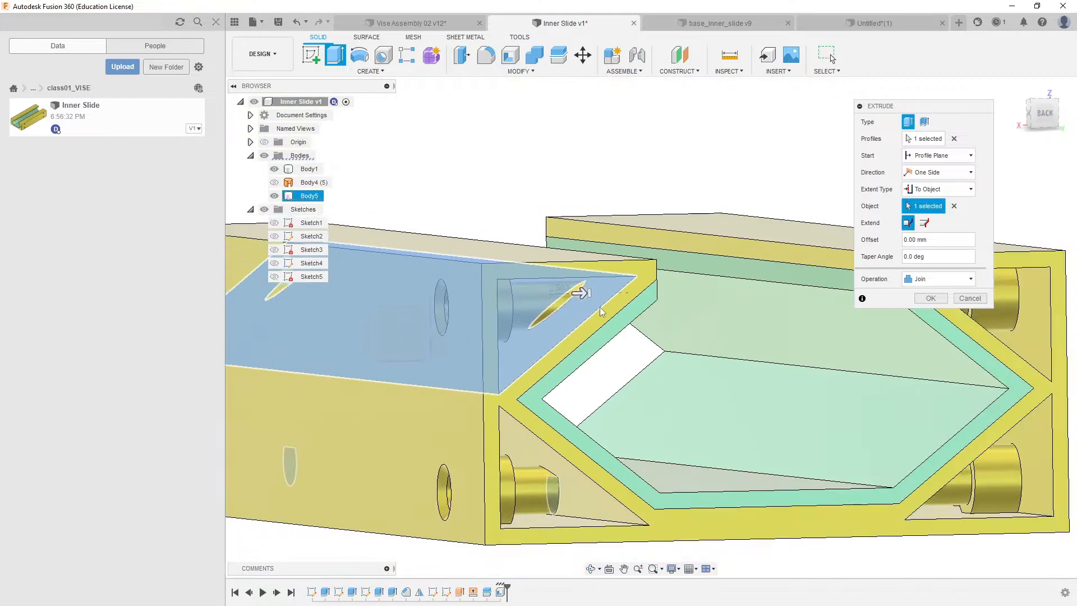
{"action": "scroll", "coordinate": [604, 317], "scroll_direction": "down", "scroll_amount": 5}
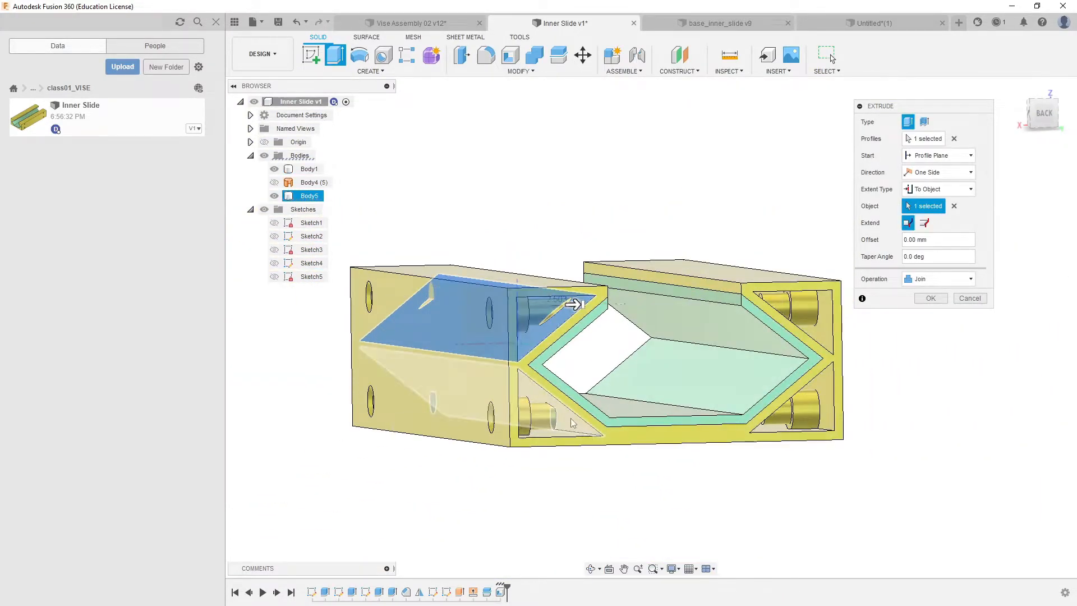
{"action": "scroll", "coordinate": [565, 418], "scroll_direction": "up", "scroll_amount": 5}
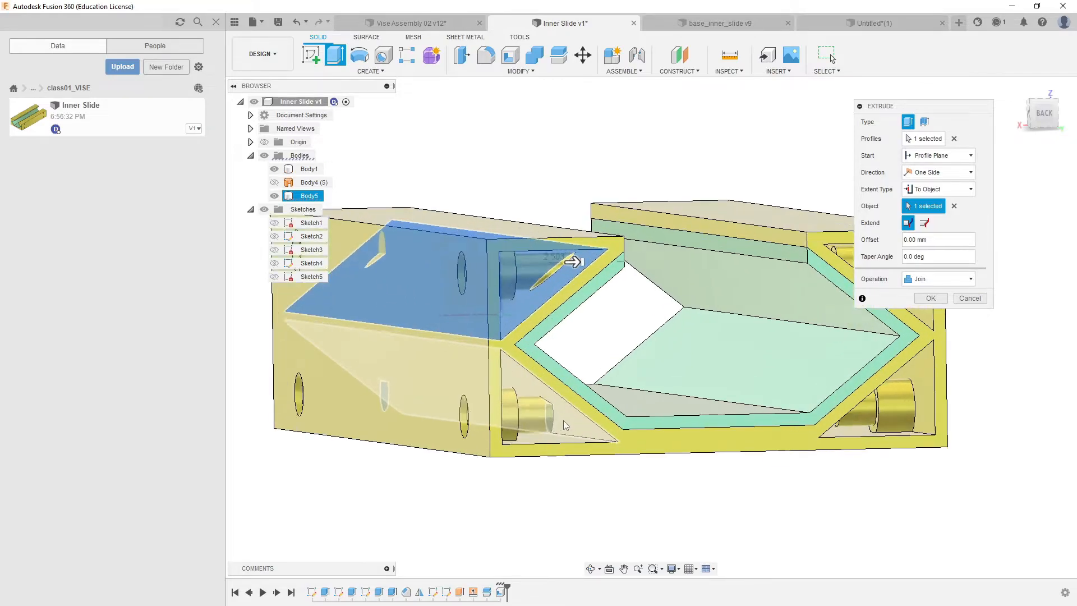
Step: Try the lower pocket's inner sloped face as the extrusion's target object, and abandon the extrusion
{"action": "mouse_move", "coordinate": [565, 419]}
{"action": "middle_mouse_down"}
{"action": "mouse_move", "coordinate": [457, 359]}
{"action": "mouse_move", "coordinate": [669, 350]}
{"action": "mouse_move", "coordinate": [607, 327]}
{"action": "middle_mouse_up"}
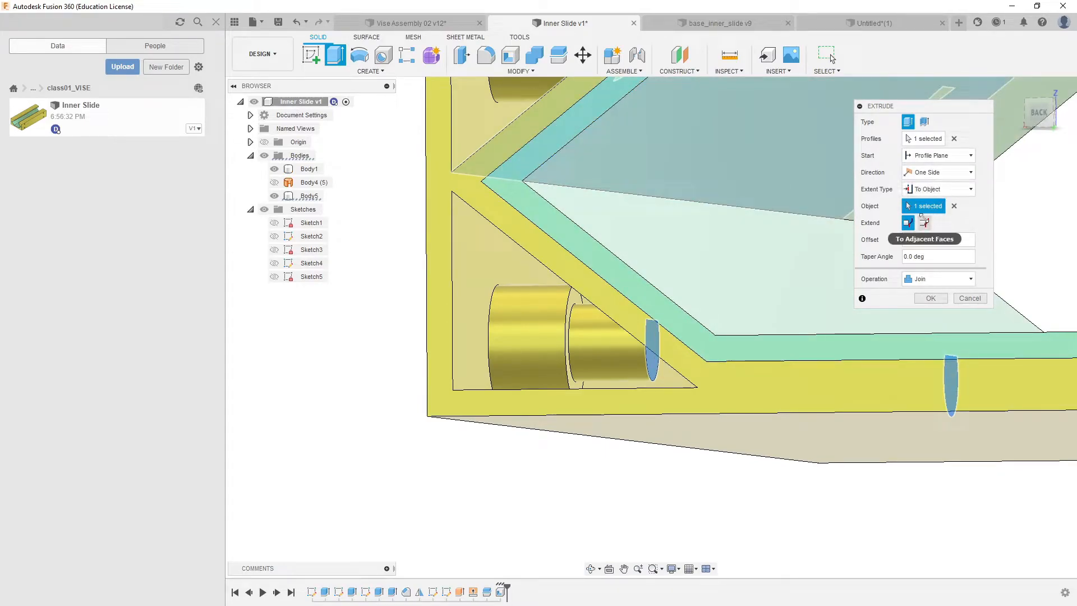
{"action": "scroll", "coordinate": [614, 338], "scroll_direction": "up", "scroll_amount": 3}
{"action": "mouse_move", "coordinate": [695, 369]}
{"action": "middle_mouse_down", "text": "shift"}
{"action": "mouse_move", "coordinate": [706, 370]}
{"action": "mouse_move", "coordinate": [690, 360]}
{"action": "middle_mouse_up", "text": "shift"}
{"action": "scroll", "coordinate": [508, 448], "scroll_direction": "down", "scroll_amount": 5}
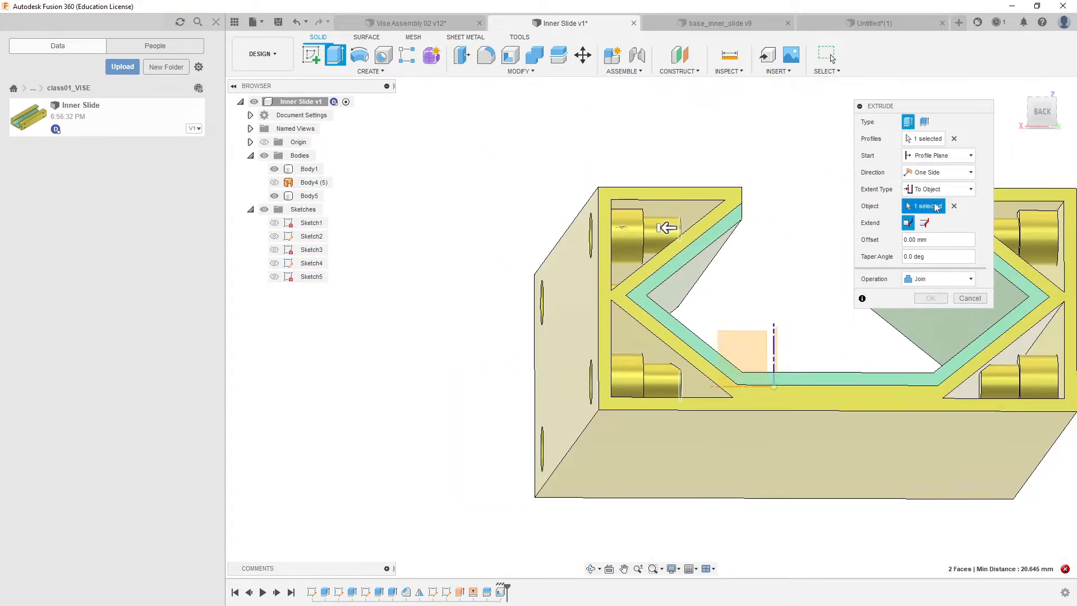
{"action": "left_click", "coordinate": [697, 389]}
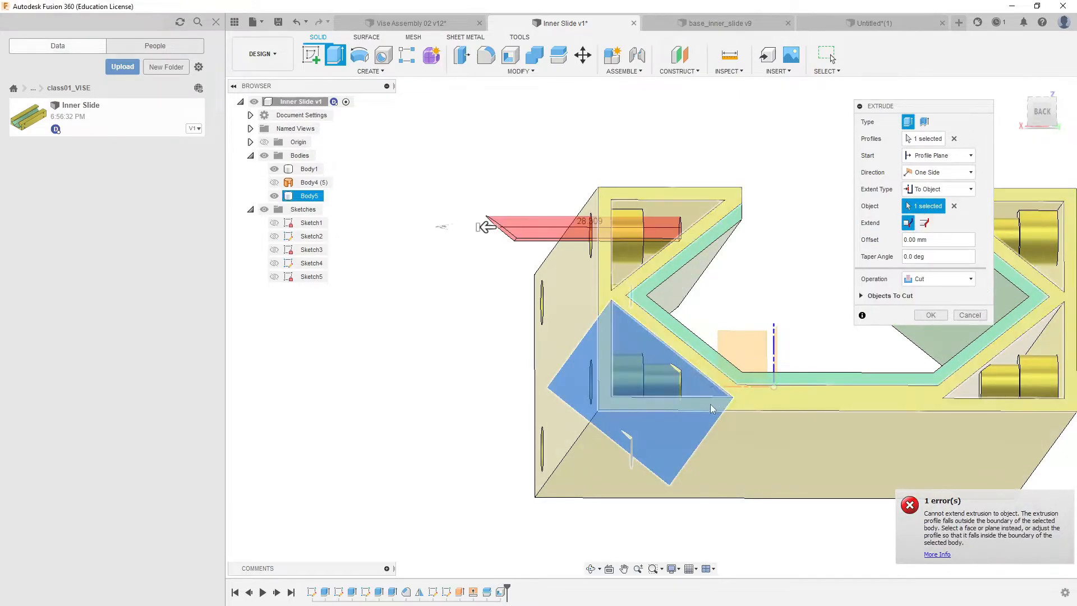
{"action": "left_click", "coordinate": [970, 314]}
Step: Examine the stepped hole walls in the corner pockets of the shelled outer body from several angles
{"action": "middle_click_drag", "start_coordinate": [811, 291], "coordinate": [788, 287], "text": "shift"}
{"action": "scroll", "coordinate": [609, 305], "scroll_direction": "up", "scroll_amount": 3}
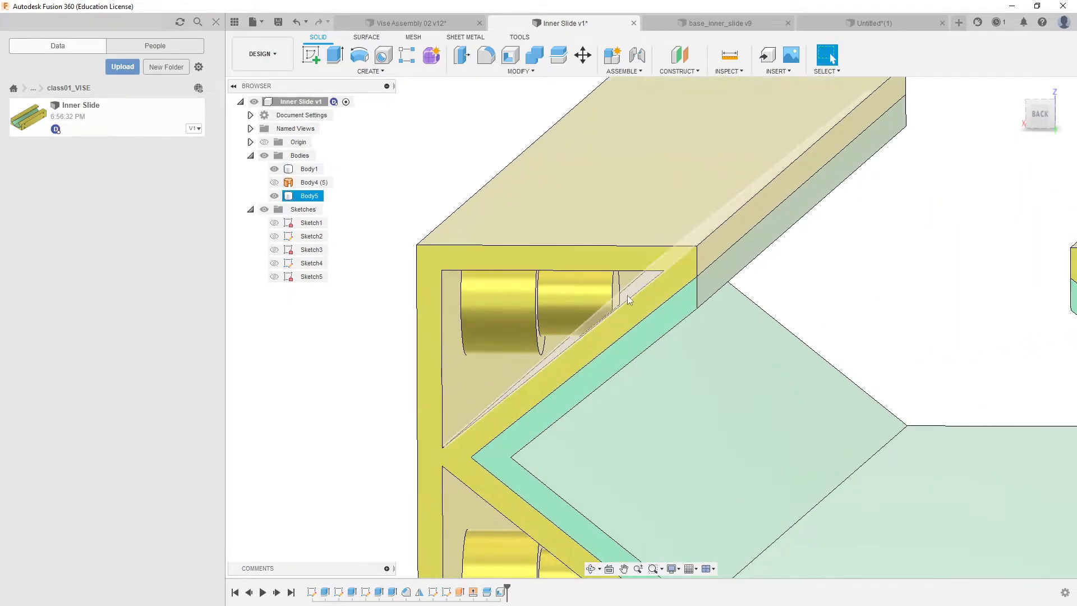
{"action": "middle_click_drag", "start_coordinate": [633, 303], "coordinate": [685, 318], "text": "shift"}
{"action": "scroll", "coordinate": [781, 279], "scroll_direction": "down", "scroll_amount": 3}
{"action": "left_click", "coordinate": [359, 373]}
{"action": "middle_click_drag", "start_coordinate": [554, 343], "coordinate": [633, 258]}
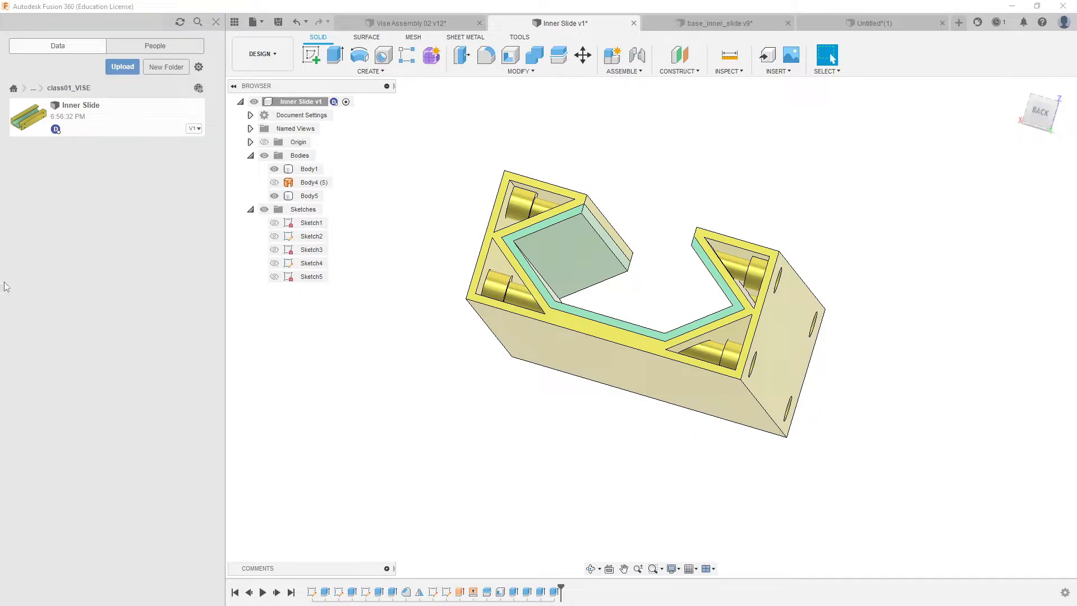
{"action": "left_click", "coordinate": [309, 196]}
{"action": "scroll", "coordinate": [573, 209], "scroll_direction": "up", "scroll_amount": 5}
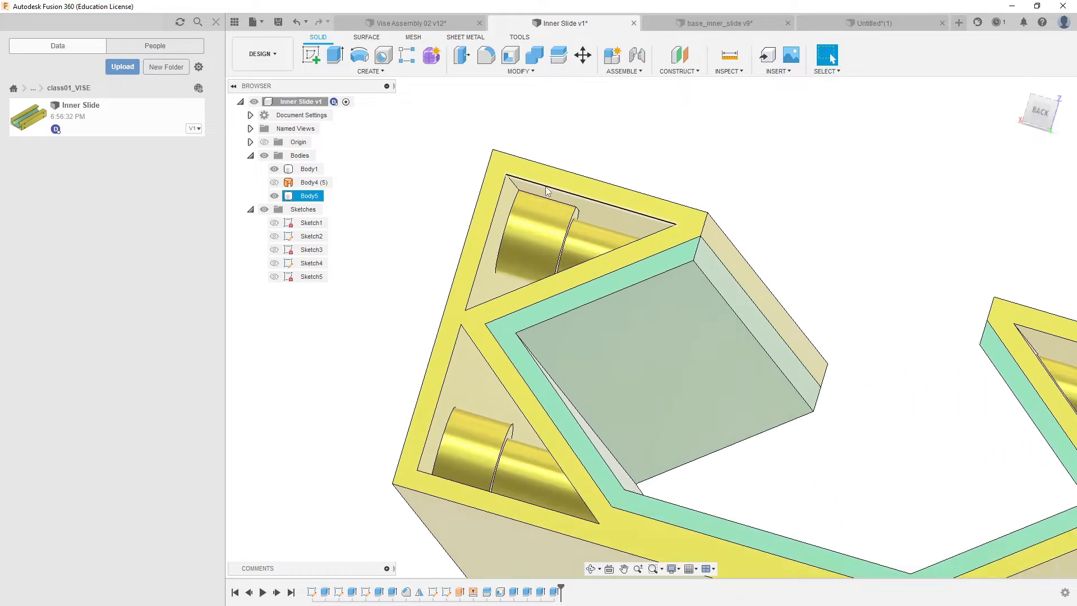
{"action": "middle_click_drag", "start_coordinate": [487, 300], "coordinate": [474, 317], "text": "shift"}
{"action": "mouse_move", "coordinate": [582, 290]}
{"action": "middle_mouse_down", "text": "shift"}
{"action": "mouse_move", "coordinate": [591, 274]}
{"action": "mouse_move", "coordinate": [574, 271]}
{"action": "middle_mouse_up", "text": "shift"}
{"action": "scroll", "coordinate": [590, 238], "scroll_direction": "up", "scroll_amount": 5}
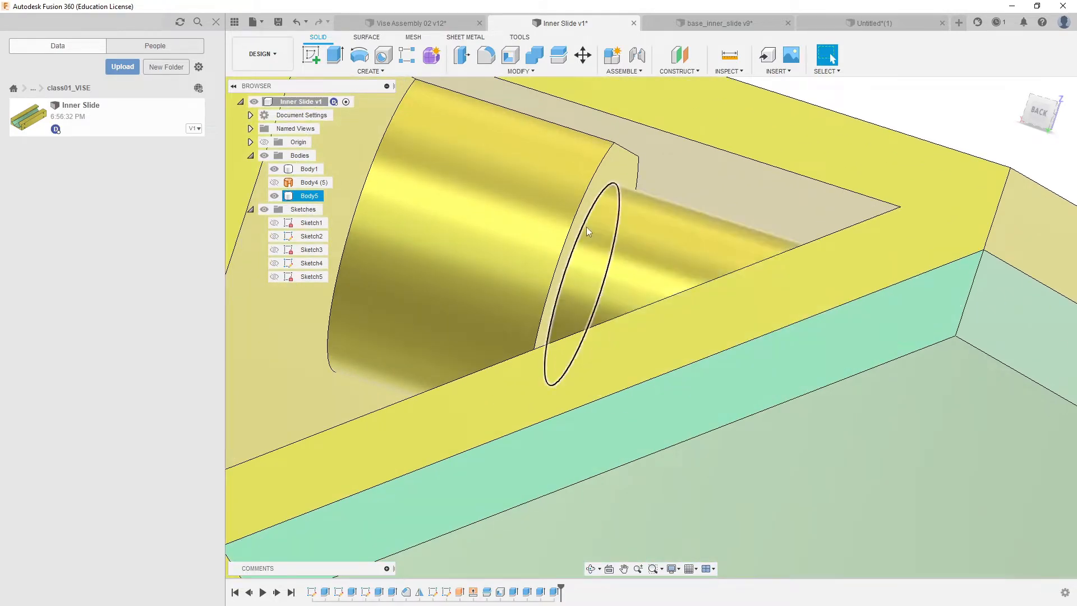
{"action": "scroll", "coordinate": [586, 228], "scroll_direction": "down", "scroll_amount": 5}
{"action": "mouse_move", "coordinate": [573, 254]}
{"action": "middle_mouse_down", "text": "shift"}
{"action": "mouse_move", "coordinate": [617, 255]}
{"action": "mouse_move", "coordinate": [575, 256]}
{"action": "mouse_move", "coordinate": [578, 247]}
{"action": "middle_mouse_up", "text": "shift"}
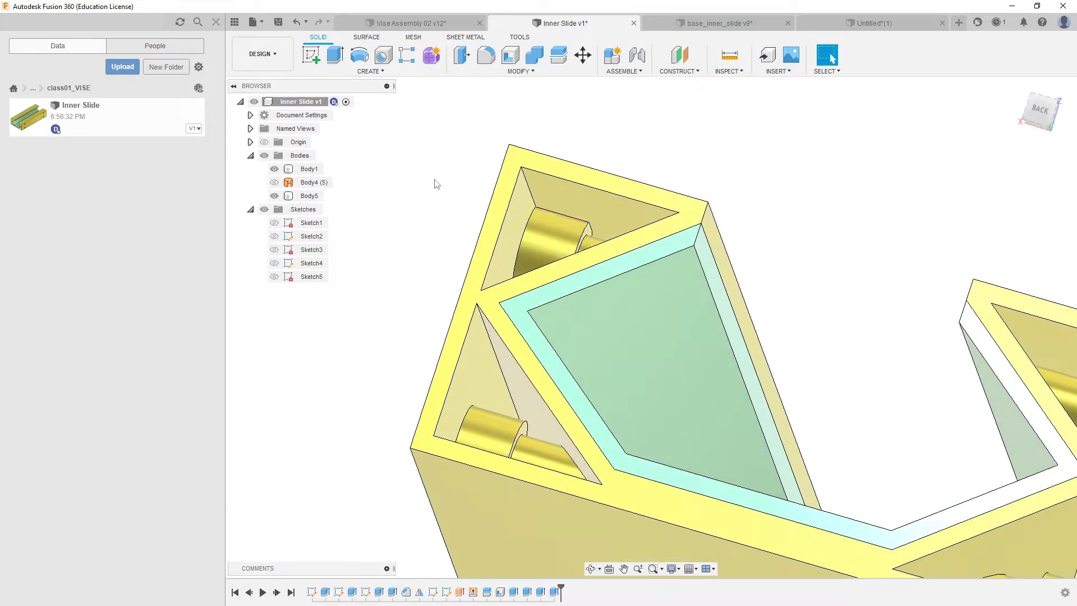
Step: Select three inner edges of the outer body's upper corner pocket for a constant-radius fillet
{"action": "key", "text": "f"}
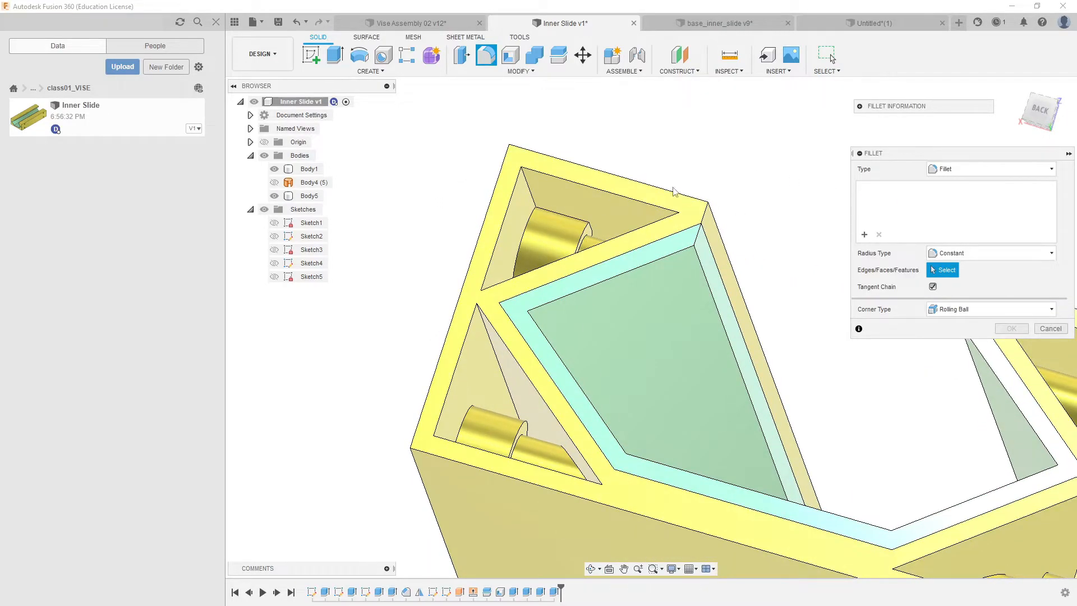
{"action": "left_click", "coordinate": [535, 196]}
{"action": "middle_click_drag", "start_coordinate": [536, 197], "coordinate": [538, 214], "text": "shift"}
{"action": "middle_click_drag", "start_coordinate": [548, 264], "coordinate": [595, 305], "text": "shift"}
{"action": "left_click", "coordinate": [523, 302]}
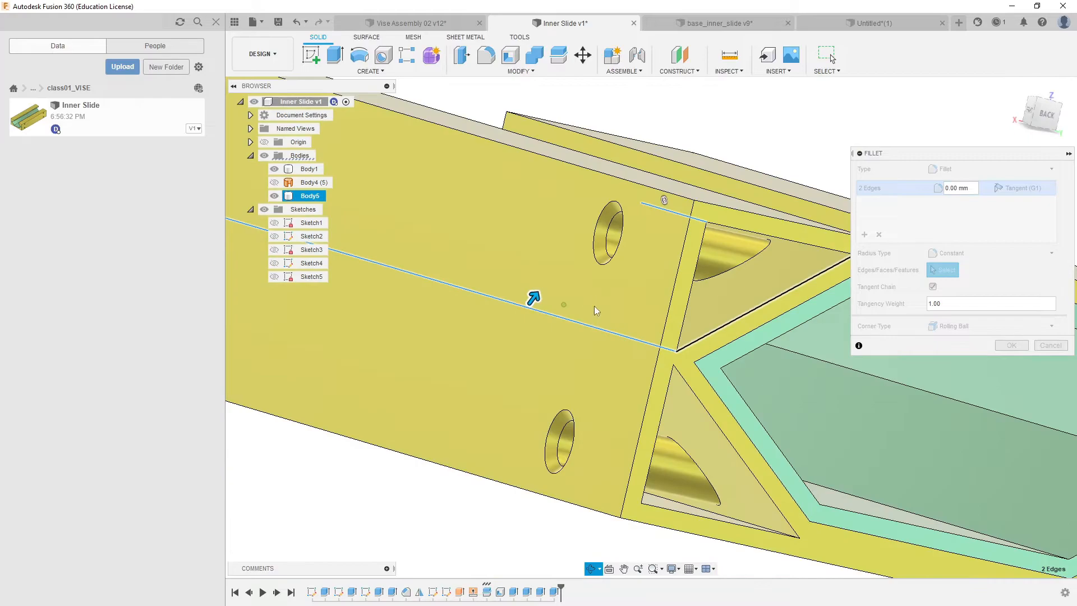
{"action": "middle_click_drag", "start_coordinate": [759, 239], "coordinate": [654, 276]}
{"action": "left_click", "coordinate": [691, 289]}
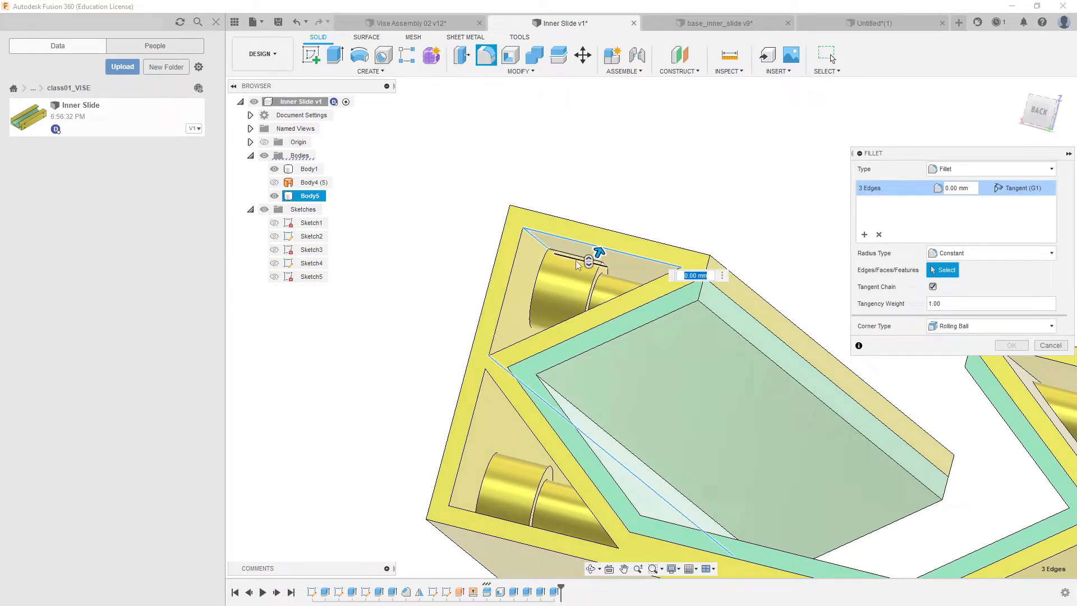
Step: Add two more inner edges of the same upper pocket to the fillet, making five edges
{"action": "middle_click_drag", "start_coordinate": [593, 306], "coordinate": [582, 327], "text": "shift"}
{"action": "scroll", "coordinate": [570, 342], "scroll_direction": "down", "scroll_amount": 4}
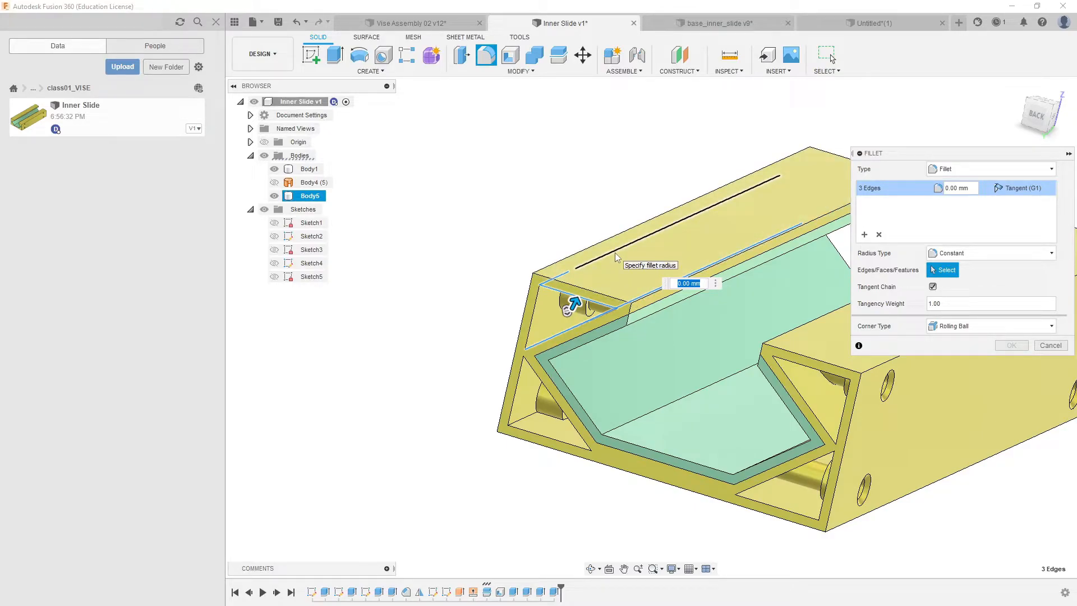
{"action": "middle_click_drag", "start_coordinate": [731, 199], "coordinate": [634, 263]}
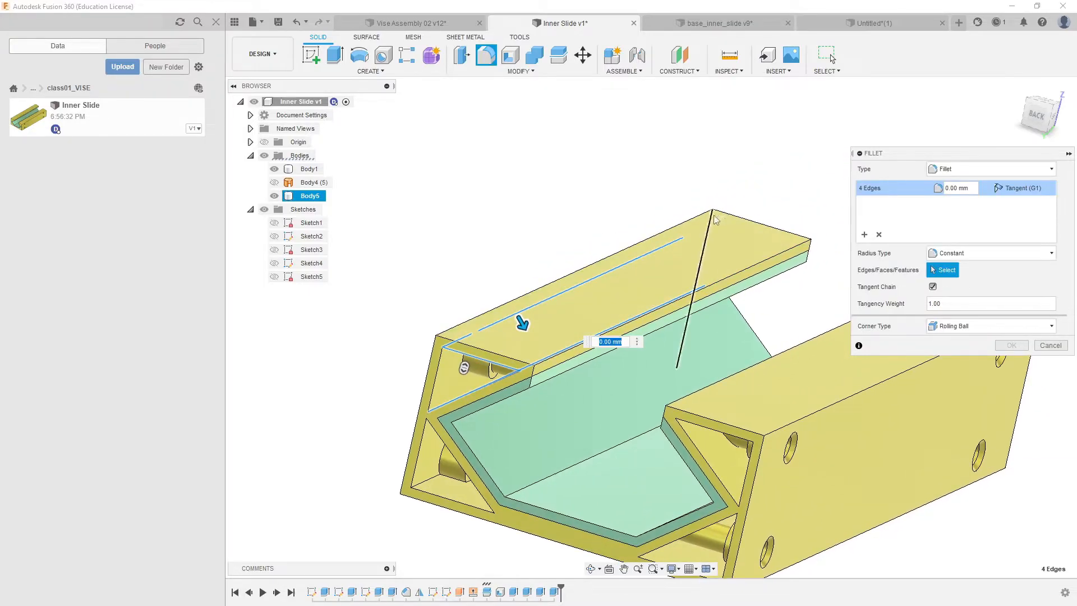
{"action": "left_click", "coordinate": [713, 226]}
{"action": "middle_click_drag", "start_coordinate": [714, 228], "coordinate": [758, 236], "text": "shift"}
{"action": "scroll", "coordinate": [662, 255], "scroll_direction": "down", "scroll_amount": 3}
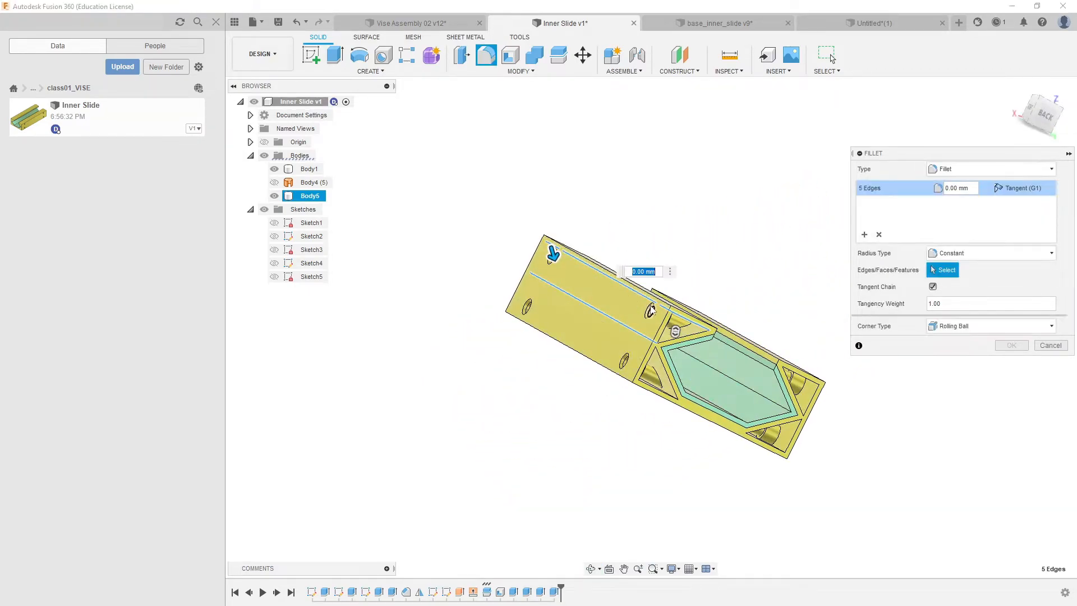
Step: Try a fillet radius of 1.305 mm on the five selected edges of the upper corner pocket
{"action": "scroll", "coordinate": [746, 260], "scroll_direction": "up", "scroll_amount": 5}
{"action": "mouse_move", "coordinate": [714, 325]}
{"action": "middle_mouse_down", "text": "shift"}
{"action": "mouse_move", "coordinate": [429, 233]}
{"action": "mouse_move", "coordinate": [698, 390]}
{"action": "mouse_move", "coordinate": [579, 348]}
{"action": "mouse_move", "coordinate": [741, 335]}
{"action": "middle_mouse_up", "text": "shift"}
{"action": "mouse_move", "coordinate": [684, 308]}
{"action": "middle_mouse_down", "text": "shift"}
{"action": "mouse_move", "coordinate": [667, 291]}
{"action": "mouse_move", "coordinate": [690, 316]}
{"action": "middle_mouse_up", "text": "shift"}
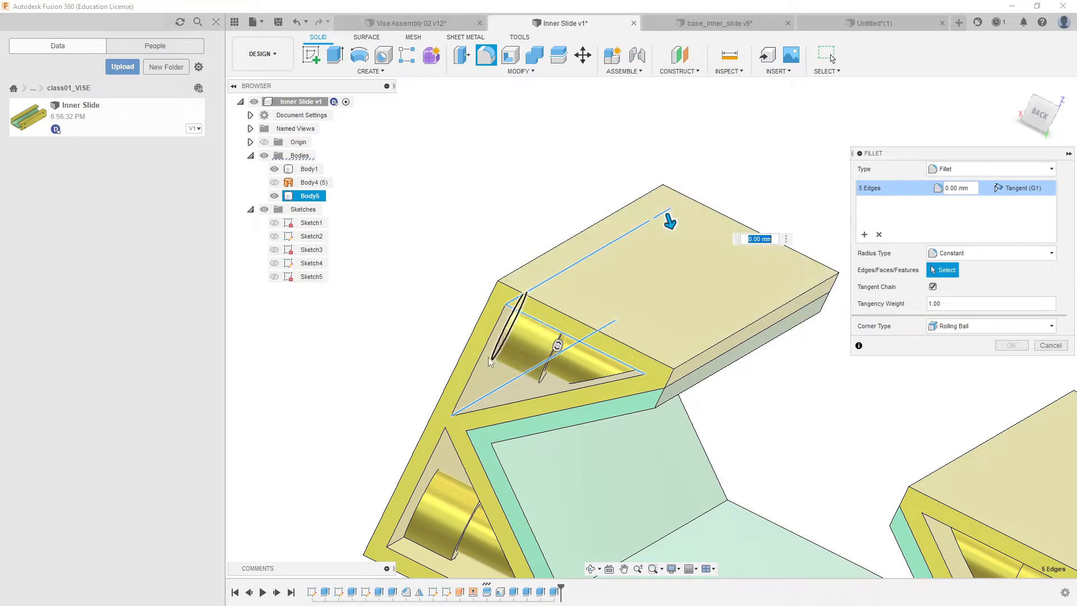
{"action": "middle_click_drag", "start_coordinate": [467, 404], "coordinate": [560, 332], "text": "shift"}
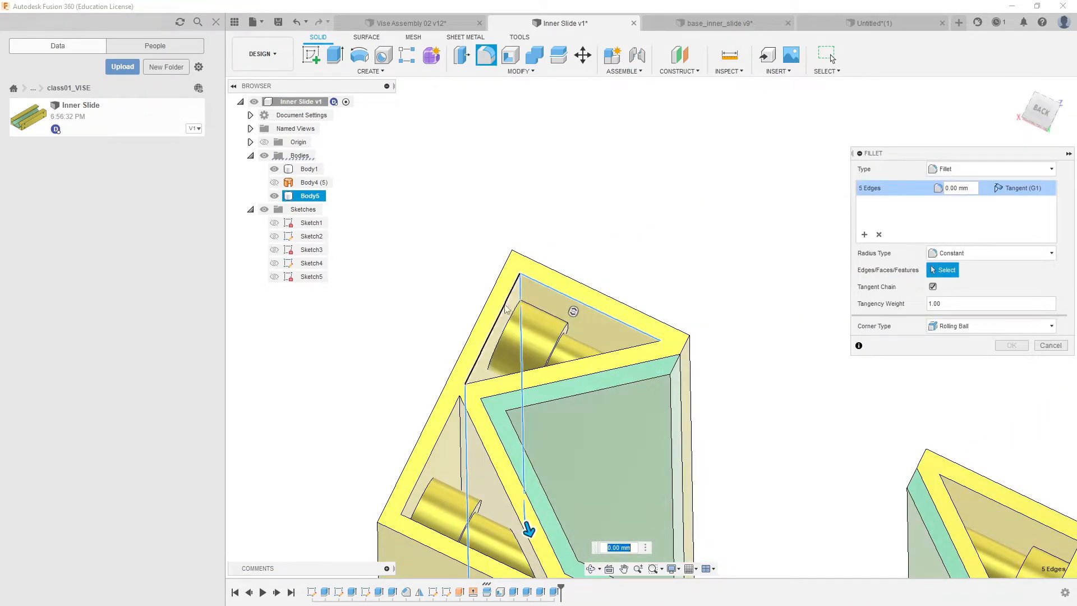
{"action": "middle_click_drag", "start_coordinate": [581, 285], "coordinate": [565, 291]}
{"action": "middle_click_drag", "start_coordinate": [692, 230], "coordinate": [581, 251]}
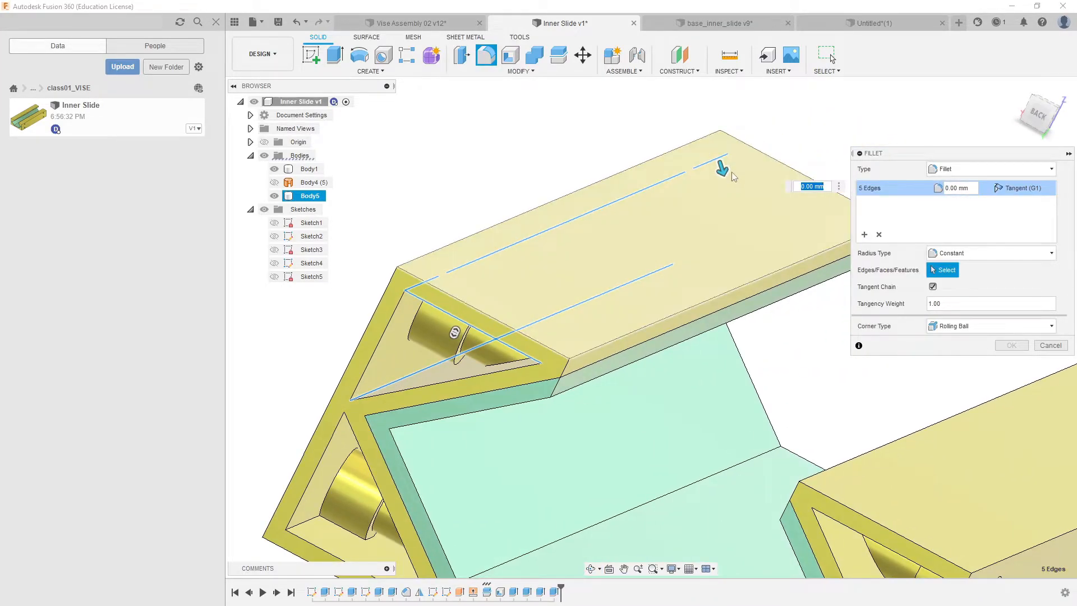
{"action": "middle_click_drag", "start_coordinate": [696, 266], "coordinate": [778, 116], "text": "shift"}
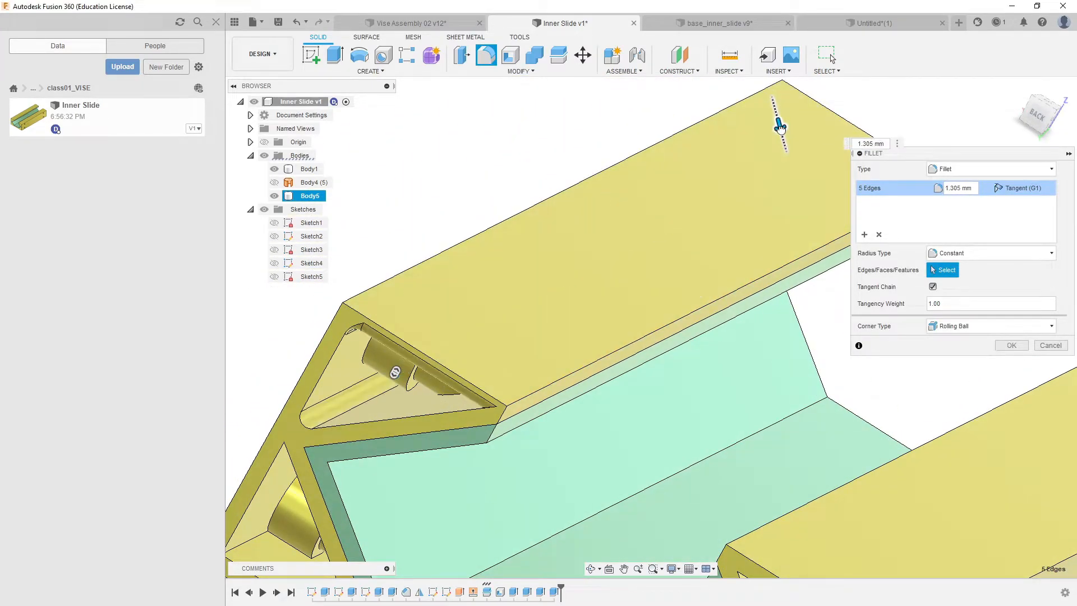
Step: Remove the upper pocket's top end edge from the fillet selection and add the long edge inside its sharp corner instead
{"action": "middle_click_drag", "start_coordinate": [330, 396], "coordinate": [554, 275], "text": "shift"}
{"action": "scroll", "coordinate": [413, 273], "scroll_direction": "up", "scroll_amount": 5}
{"action": "middle_click_drag", "start_coordinate": [416, 269], "coordinate": [463, 245], "text": "shift"}
{"action": "scroll", "coordinate": [667, 237], "scroll_direction": "down", "scroll_amount": 5}
{"action": "middle_click_drag", "start_coordinate": [699, 220], "coordinate": [640, 218]}
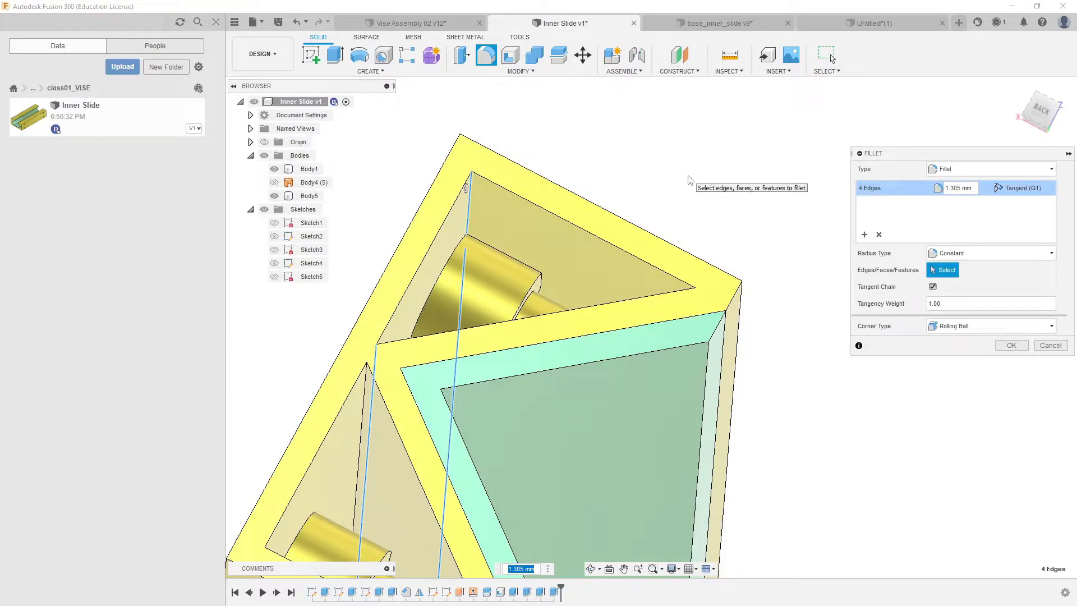
{"action": "mouse_move", "coordinate": [694, 177]}
{"action": "middle_mouse_down", "text": "shift"}
{"action": "mouse_move", "coordinate": [705, 197]}
{"action": "mouse_move", "coordinate": [714, 185]}
{"action": "middle_mouse_up", "text": "shift"}
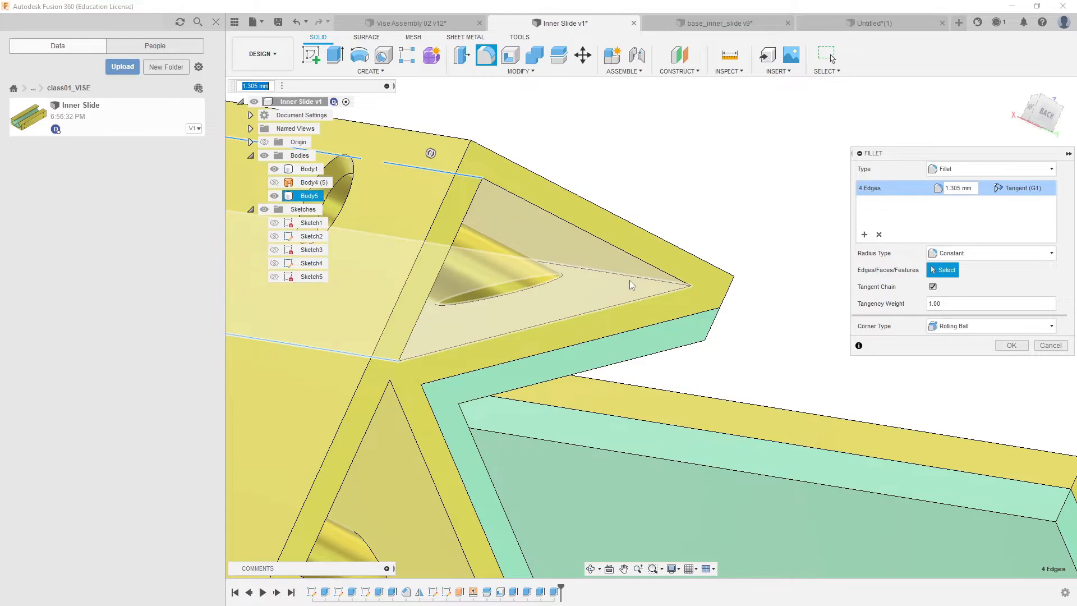
{"action": "left_click", "coordinate": [636, 281]}
{"action": "middle_click_drag", "start_coordinate": [636, 282], "coordinate": [720, 245], "text": "shift"}
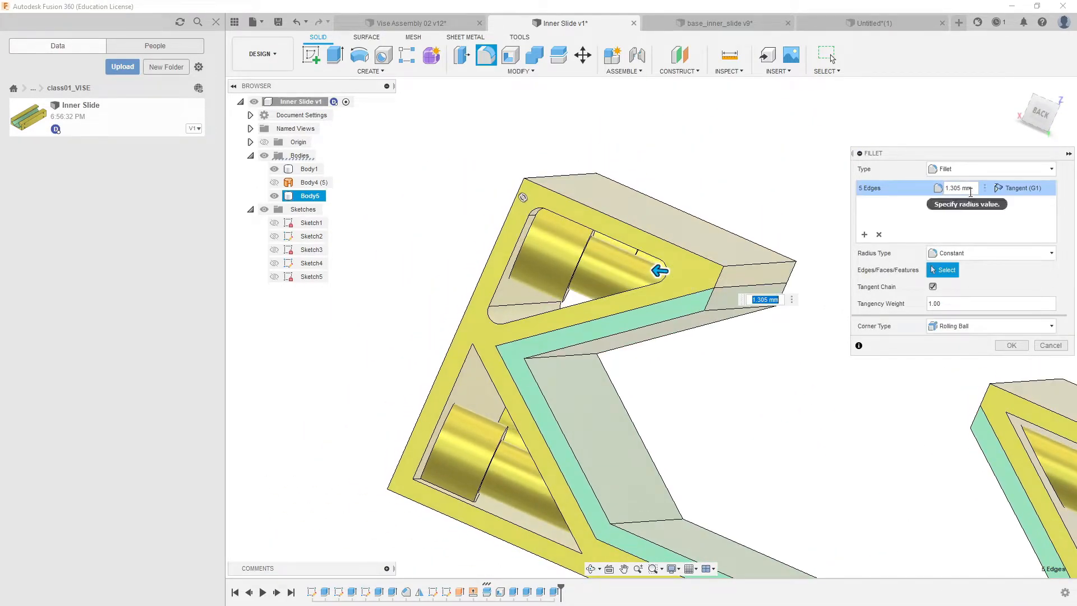
Step: Set the upper pocket's fillet radius to 1.5 mm and complete the fillet
{"action": "middle_click_drag", "start_coordinate": [772, 272], "coordinate": [727, 281], "text": "shift"}
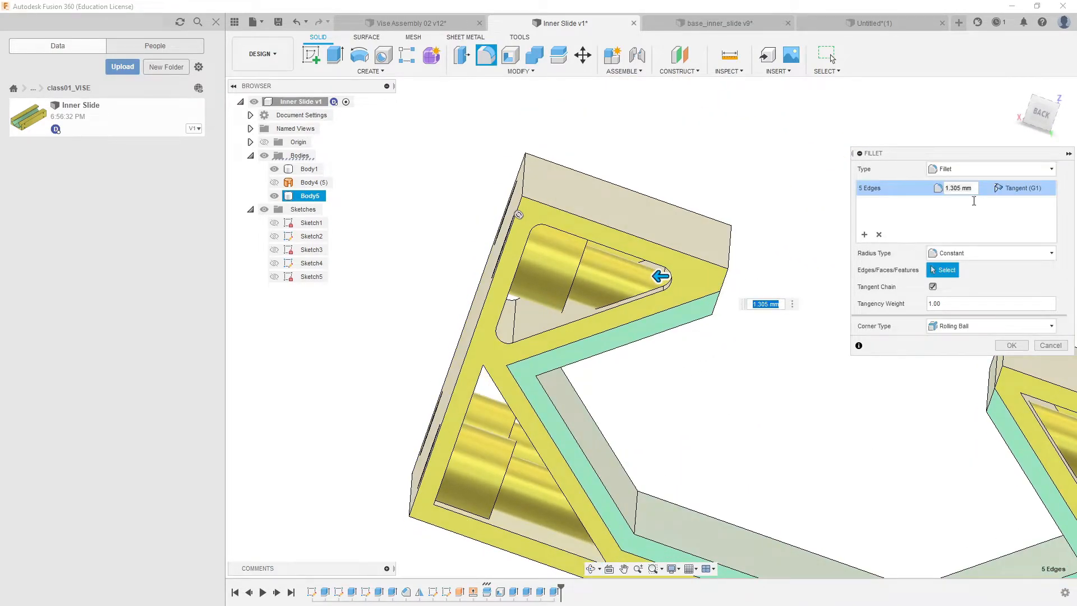
{"action": "left_click", "coordinate": [959, 188]}
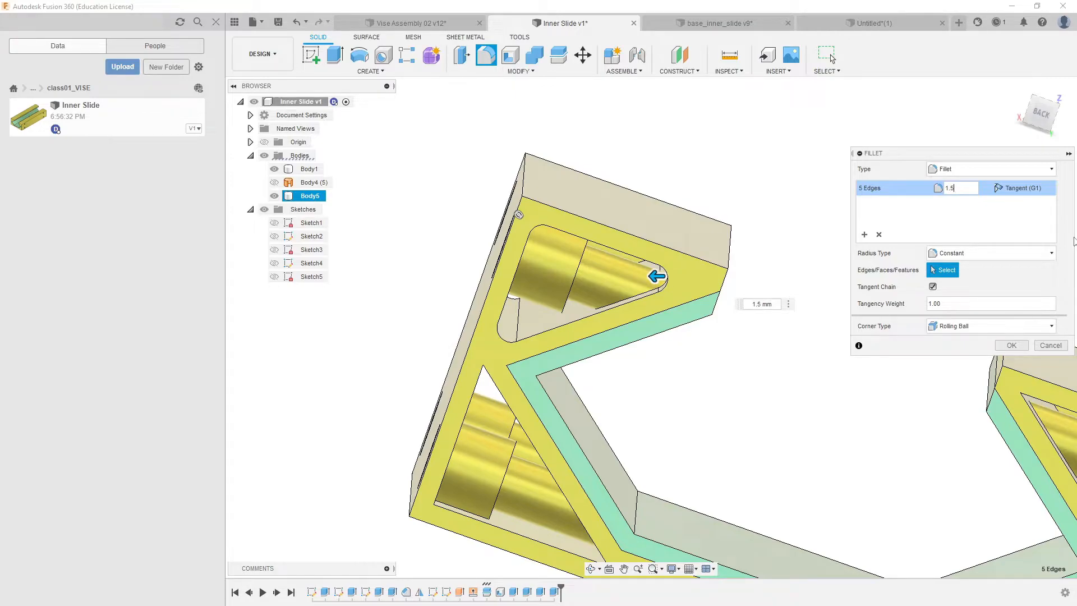
{"action": "key", "text": "Return"}
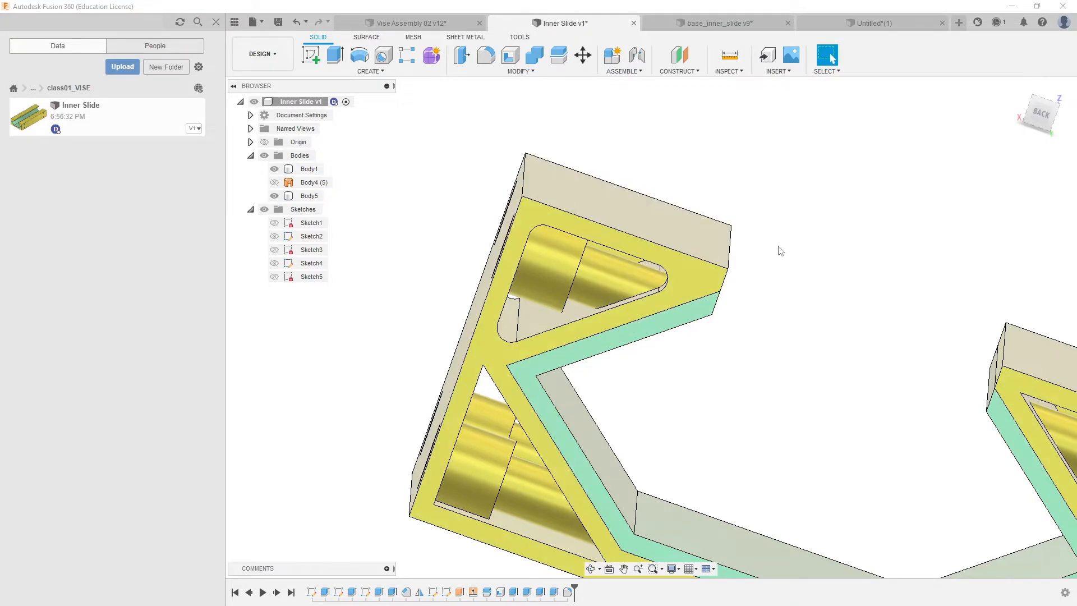
{"action": "left_click", "coordinate": [669, 288]}
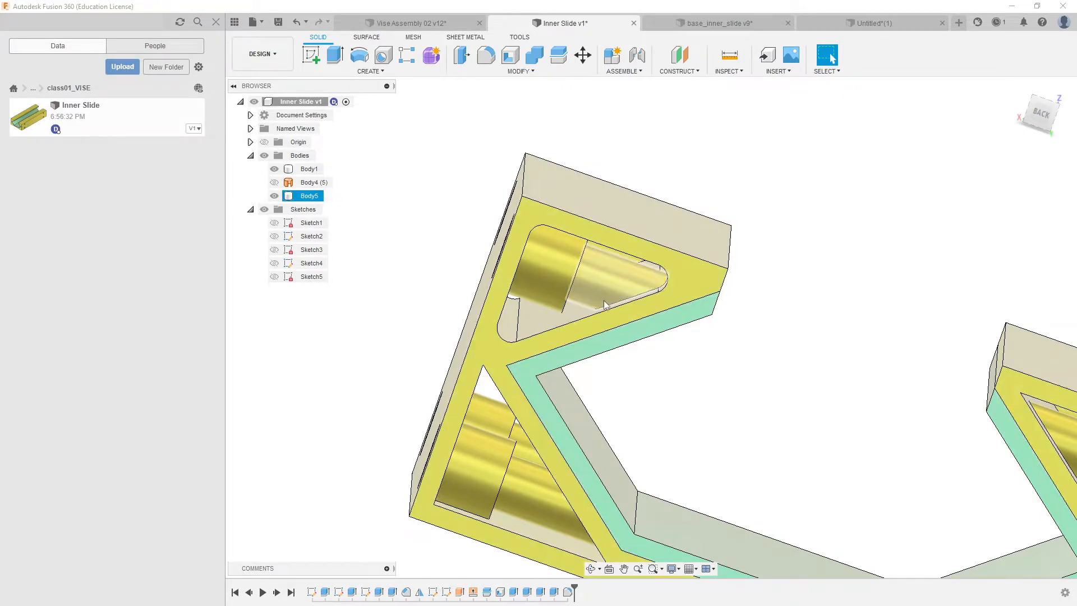
{"action": "left_click", "coordinate": [644, 330]}
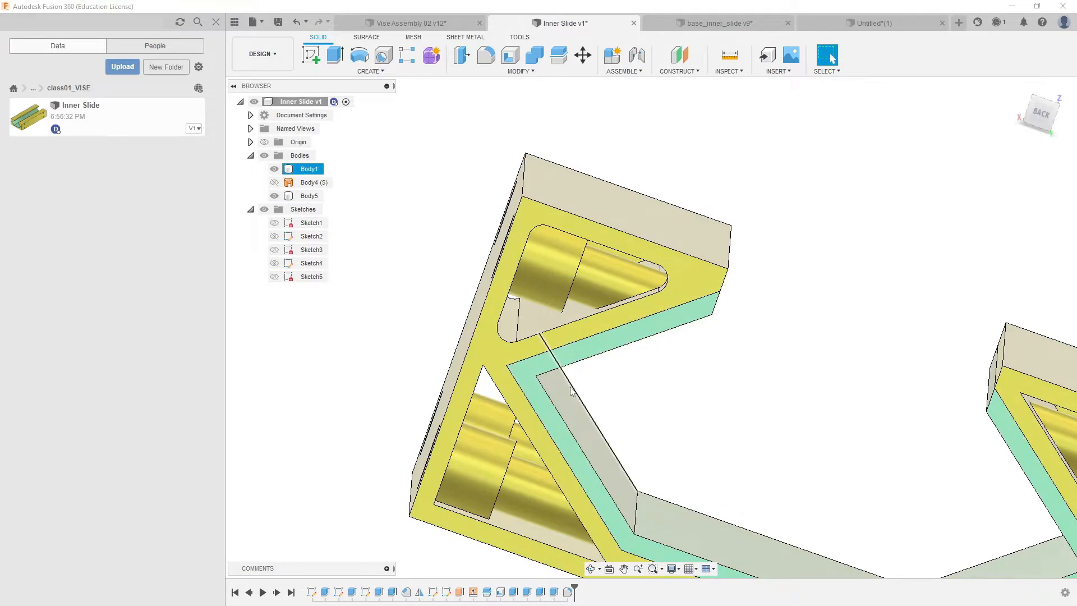
{"action": "middle_click_drag", "start_coordinate": [717, 406], "coordinate": [690, 288]}
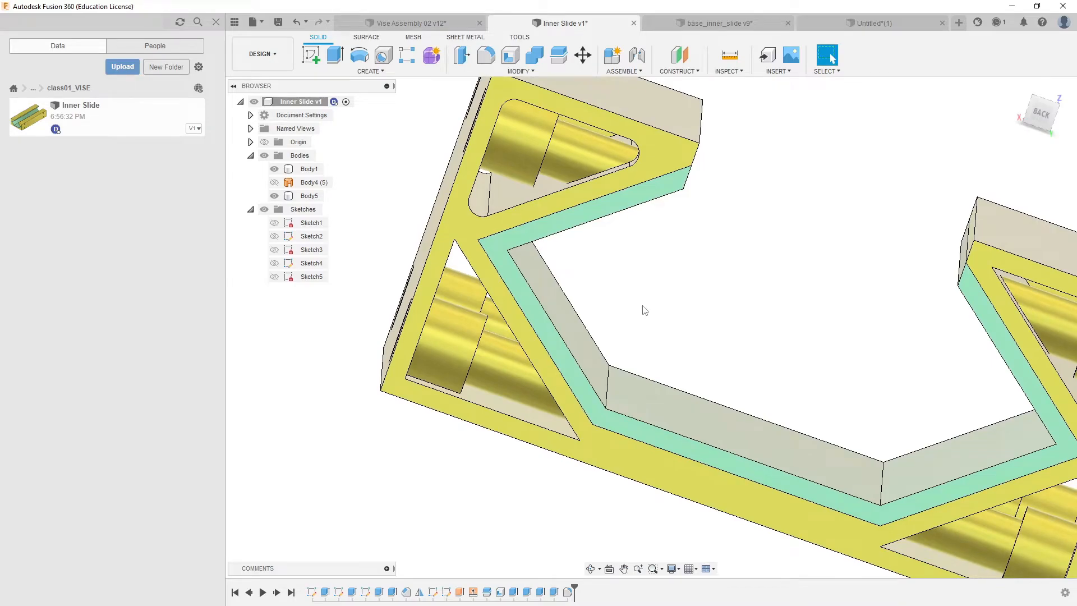
{"action": "left_click", "coordinate": [537, 271]}
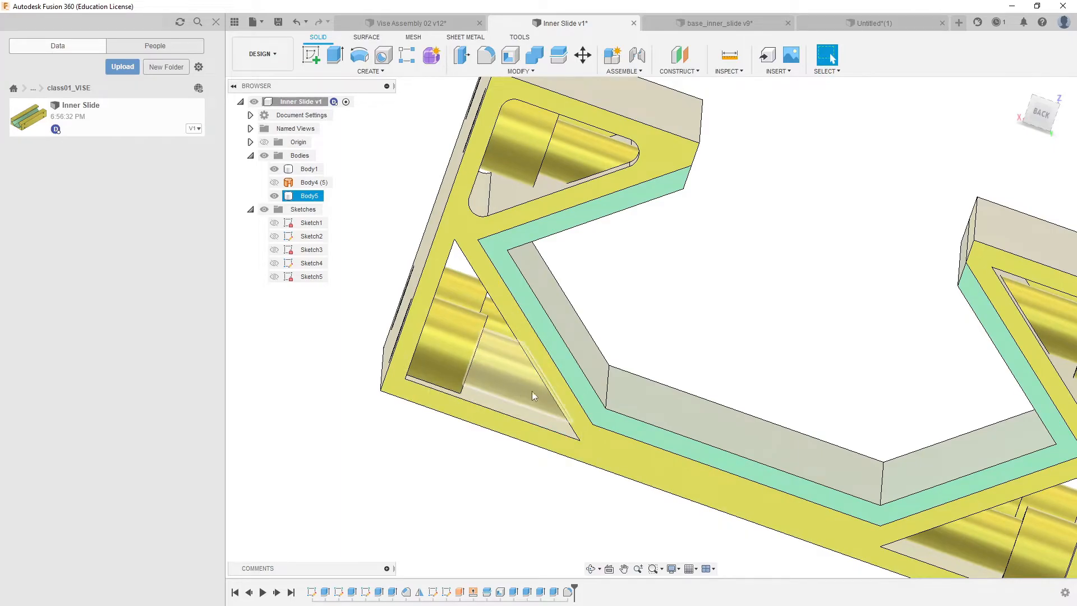
{"action": "left_click", "coordinate": [541, 361]}
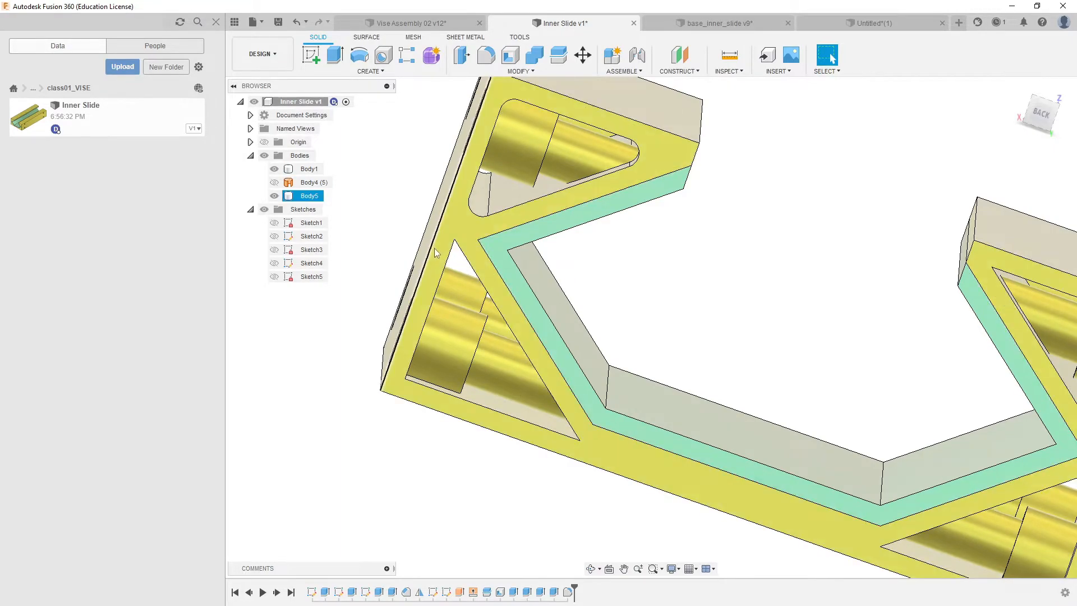
{"action": "left_click", "coordinate": [554, 399]}
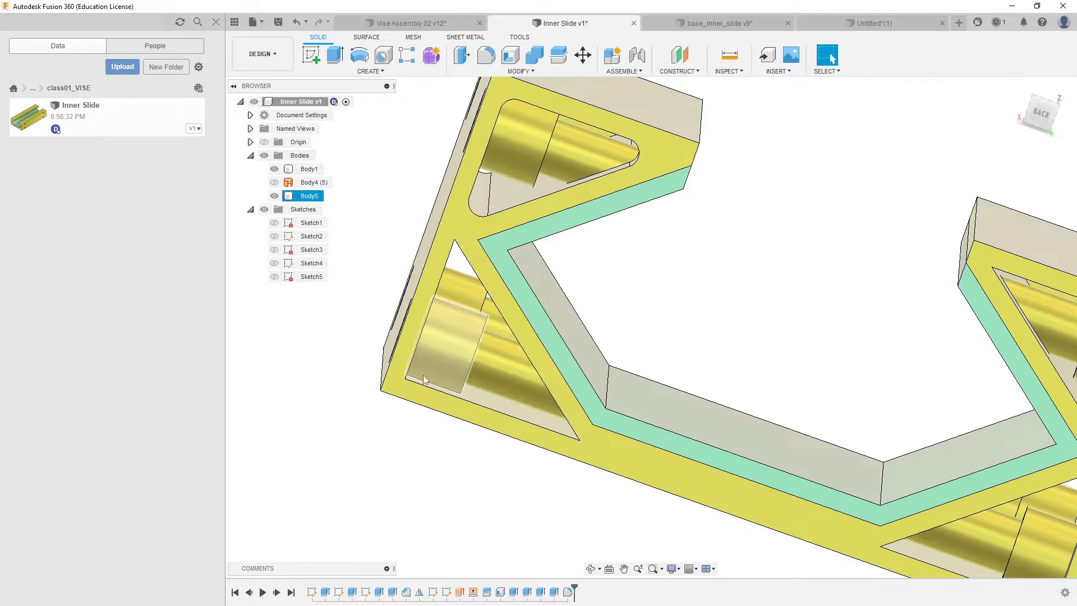
Step: Reopen the 1.5 mm fillet for editing and add the three lengthwise corner edges of the lower pocket on the same side
{"action": "double_click", "coordinate": [567, 593]}
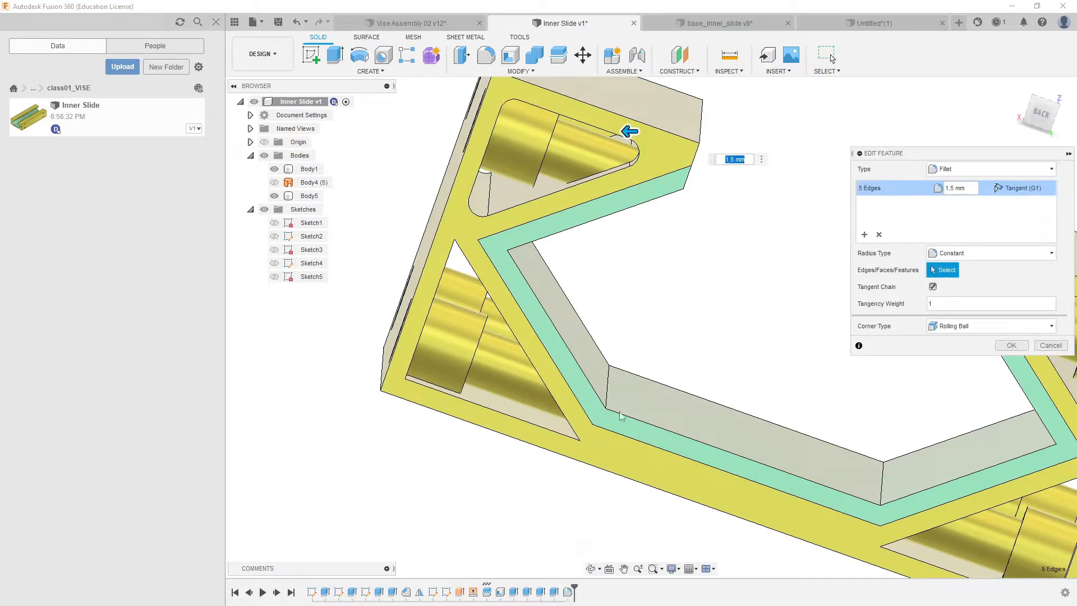
{"action": "middle_click_drag", "start_coordinate": [662, 298], "coordinate": [570, 356], "text": "shift"}
{"action": "middle_click_drag", "start_coordinate": [756, 492], "coordinate": [698, 466], "text": "shift"}
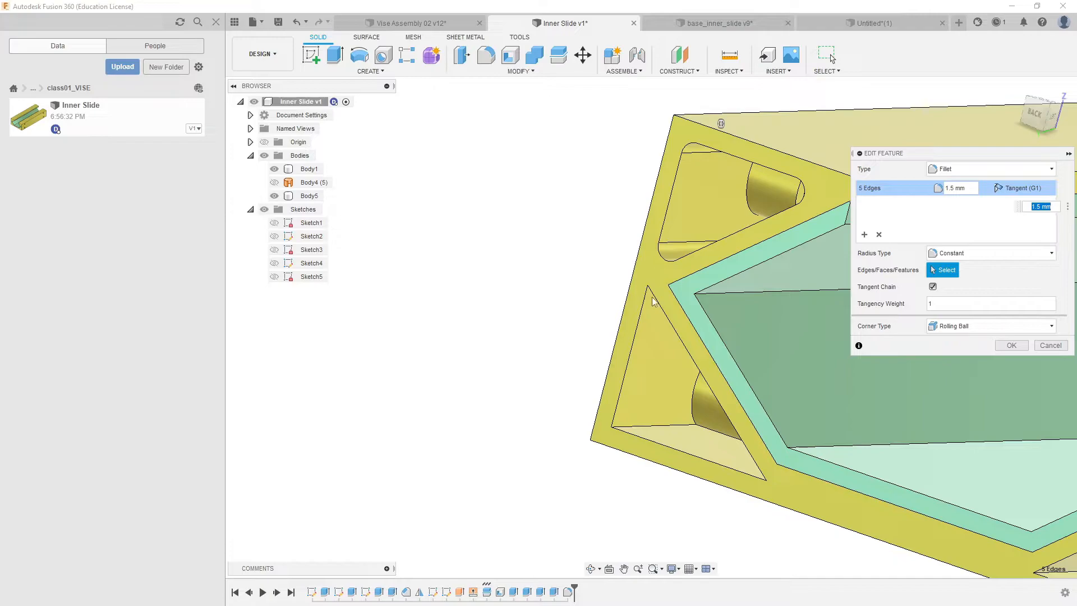
{"action": "middle_click_drag", "start_coordinate": [675, 292], "coordinate": [516, 327]}
{"action": "left_click", "coordinate": [489, 408]}
{"action": "left_click", "coordinate": [532, 272]}
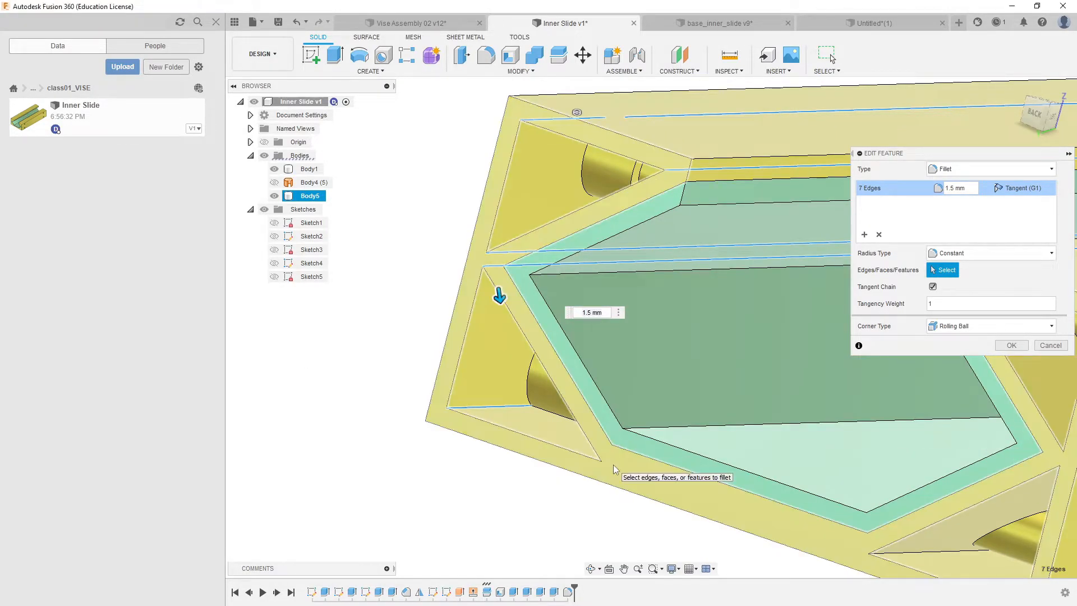
{"action": "left_click", "coordinate": [613, 464]}
{"action": "left_click", "coordinate": [594, 430]}
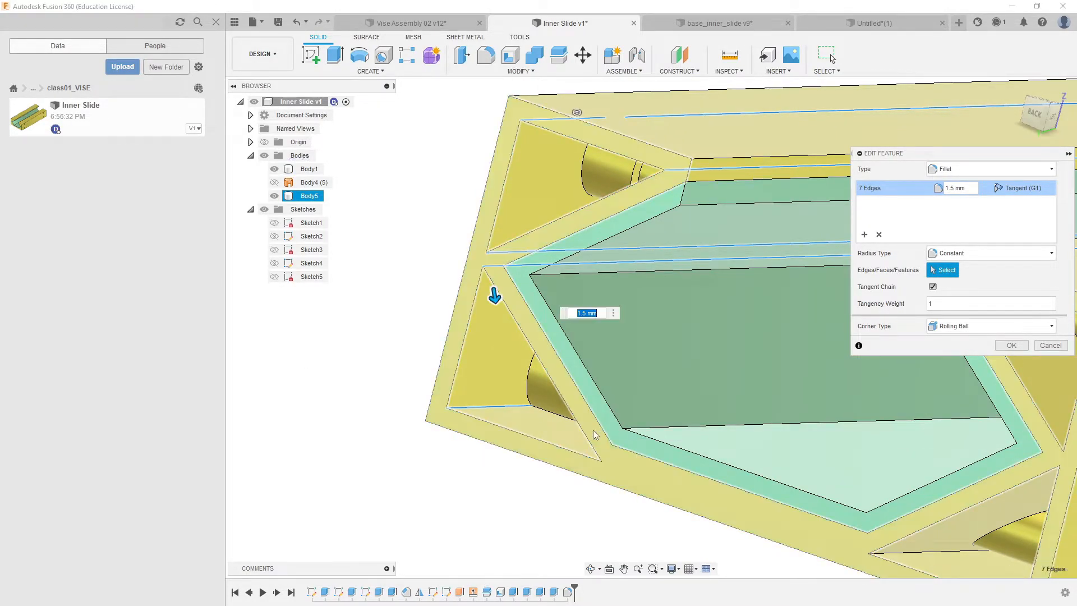
{"action": "left_click", "coordinate": [617, 459]}
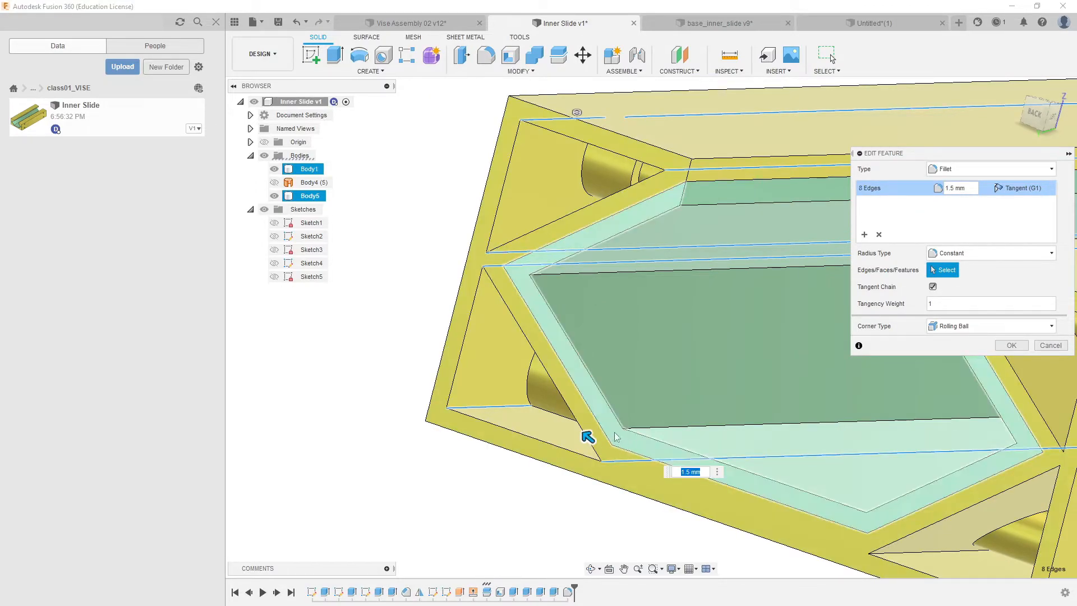
Step: Add the lower pocket's two remaining bottom edge segments, between the side holes and beyond the far hole, to the fillet
{"action": "scroll", "coordinate": [572, 362], "scroll_direction": "down", "scroll_amount": 3}
{"action": "middle_click_drag", "start_coordinate": [584, 440], "coordinate": [573, 416], "text": "shift"}
{"action": "middle_click_drag", "start_coordinate": [481, 356], "coordinate": [735, 456]}
{"action": "left_click", "coordinate": [590, 367]}
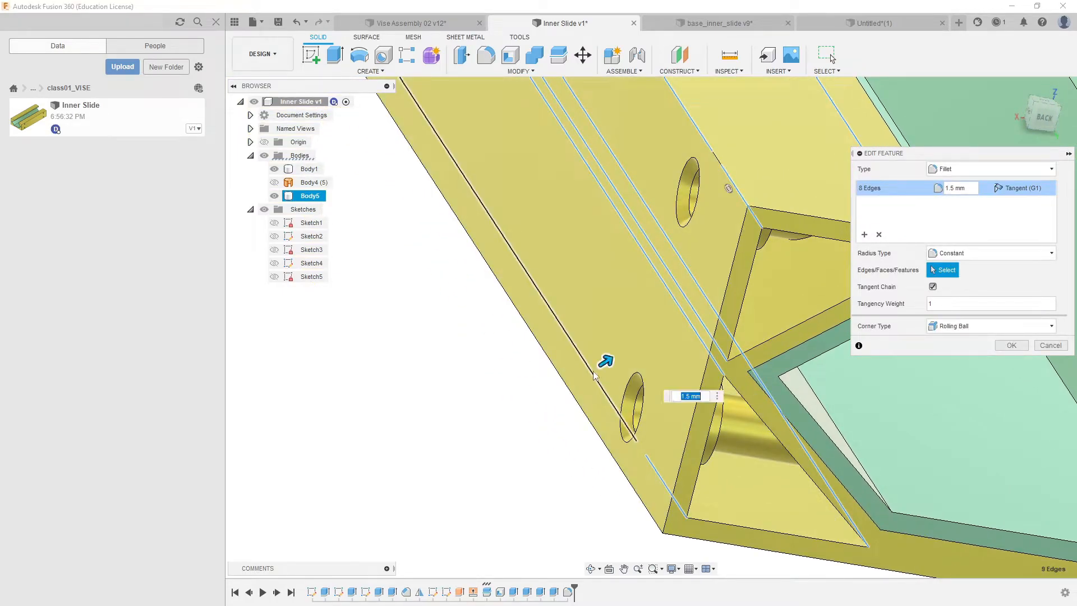
{"action": "scroll", "coordinate": [697, 428], "scroll_direction": "up", "scroll_amount": 5}
{"action": "middle_click_drag", "start_coordinate": [636, 360], "coordinate": [644, 463]}
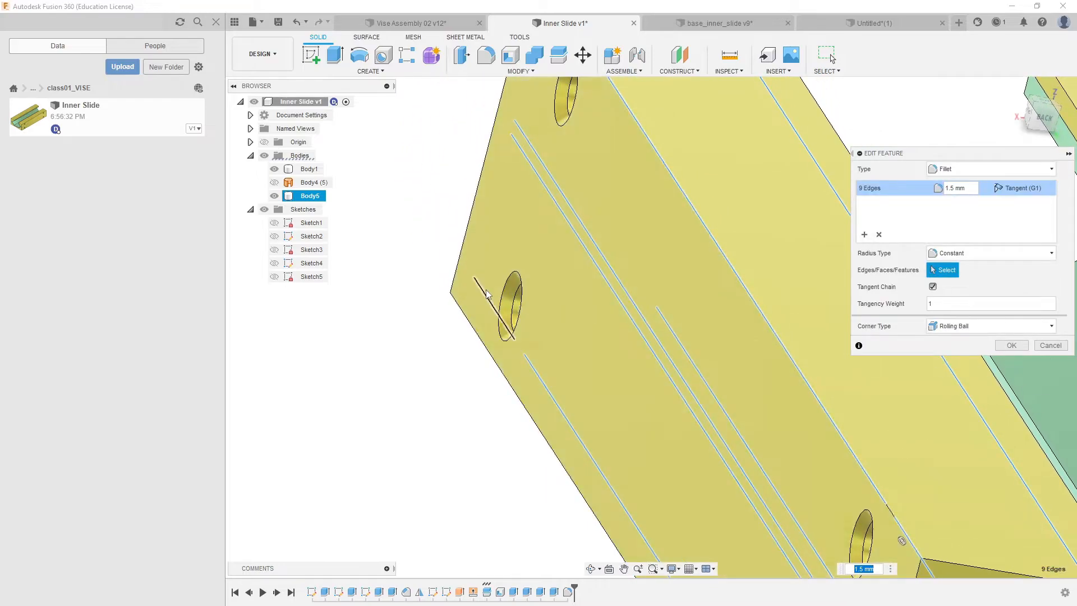
{"action": "left_click", "coordinate": [487, 295]}
Step: Add the three lengthwise corner edges of the opposite side's lower pocket to the fillet
{"action": "scroll", "coordinate": [540, 318], "scroll_direction": "down", "scroll_amount": 8}
{"action": "mouse_move", "coordinate": [649, 358]}
{"action": "middle_mouse_down"}
{"action": "mouse_move", "coordinate": [629, 337]}
{"action": "mouse_move", "coordinate": [628, 356]}
{"action": "middle_mouse_up"}
{"action": "scroll", "coordinate": [634, 362], "scroll_direction": "up", "scroll_amount": 6}
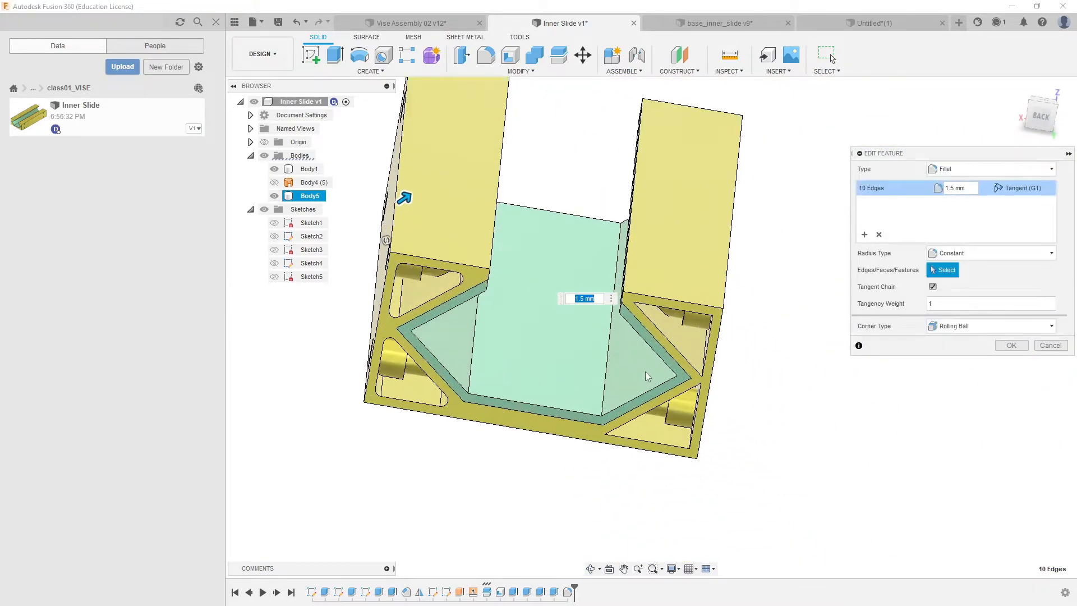
{"action": "scroll", "coordinate": [696, 449], "scroll_direction": "up", "scroll_amount": 5}
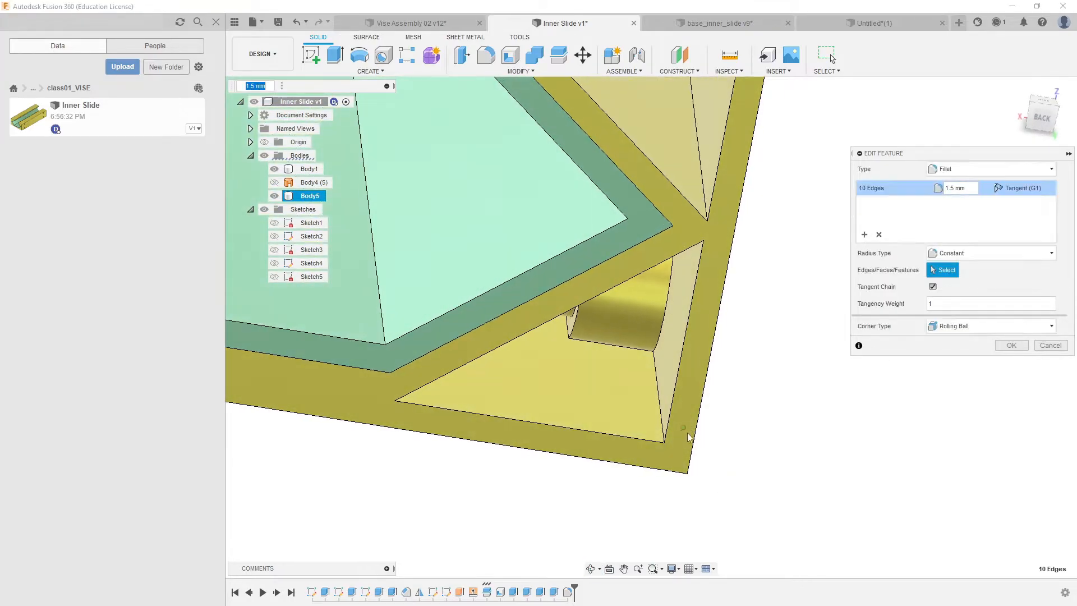
{"action": "left_click", "coordinate": [660, 406]}
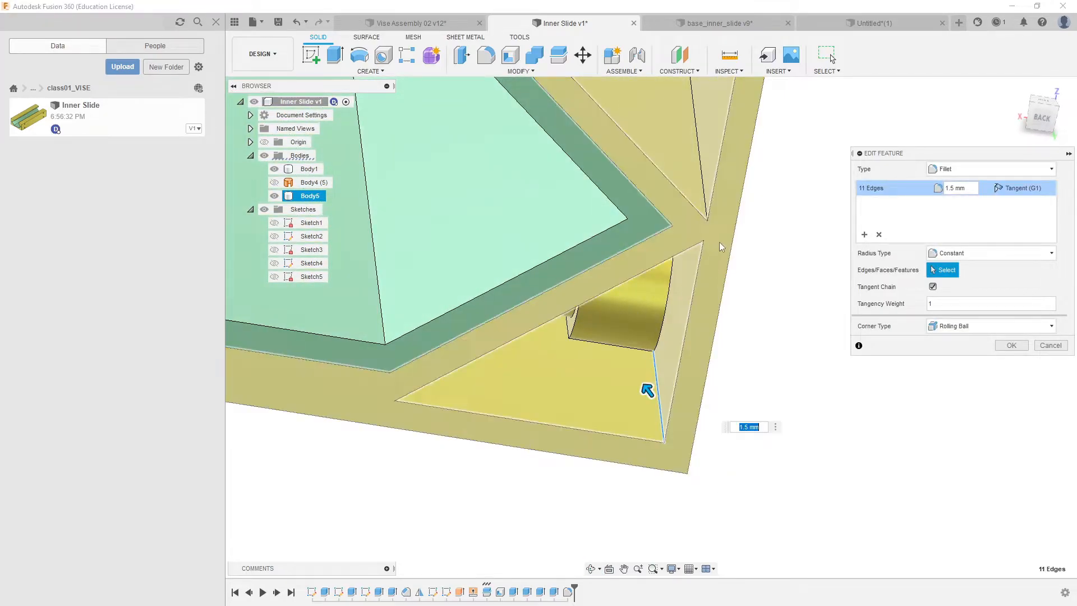
{"action": "left_click", "coordinate": [702, 230]}
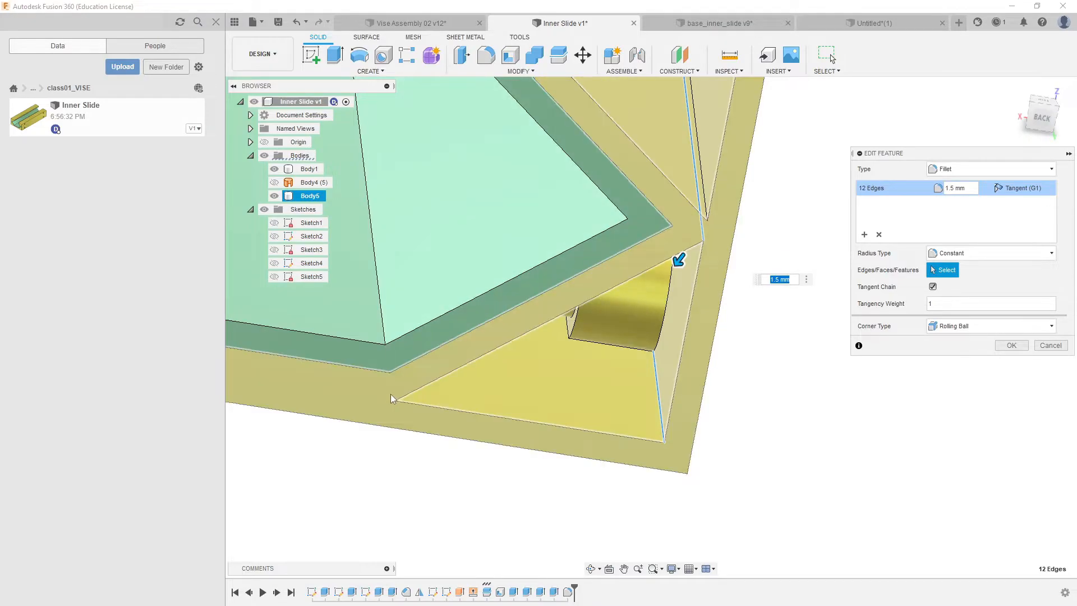
{"action": "left_click", "coordinate": [392, 393]}
Step: Add the three lengthwise corner edges of the opposite side's upper pocket to the same fillet
{"action": "scroll", "coordinate": [552, 393], "scroll_direction": "down", "scroll_amount": 3}
{"action": "scroll", "coordinate": [611, 309], "scroll_direction": "up", "scroll_amount": 5}
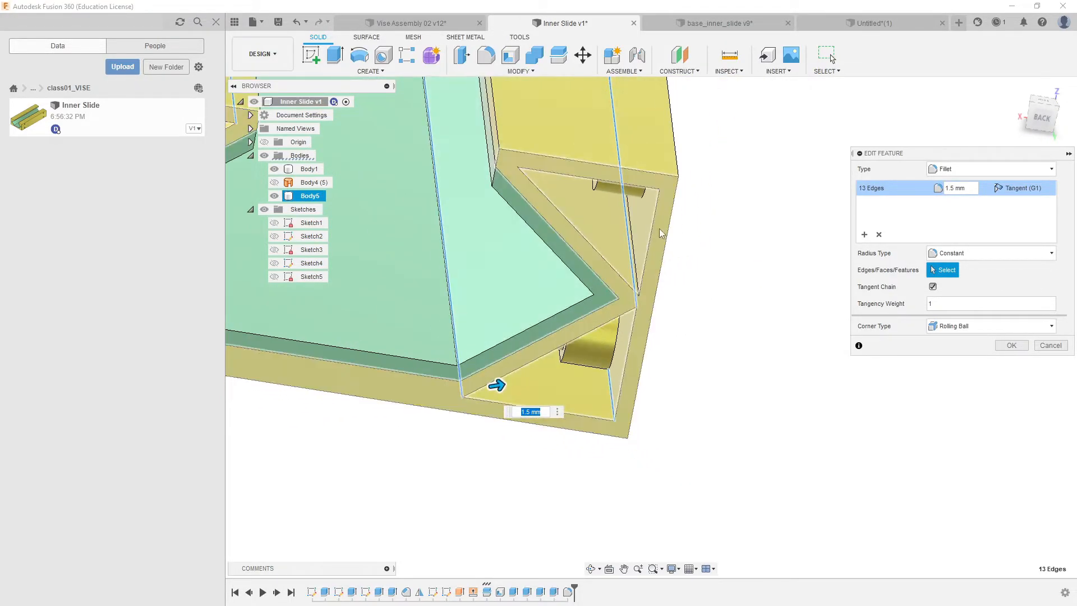
{"action": "left_click", "coordinate": [611, 305]}
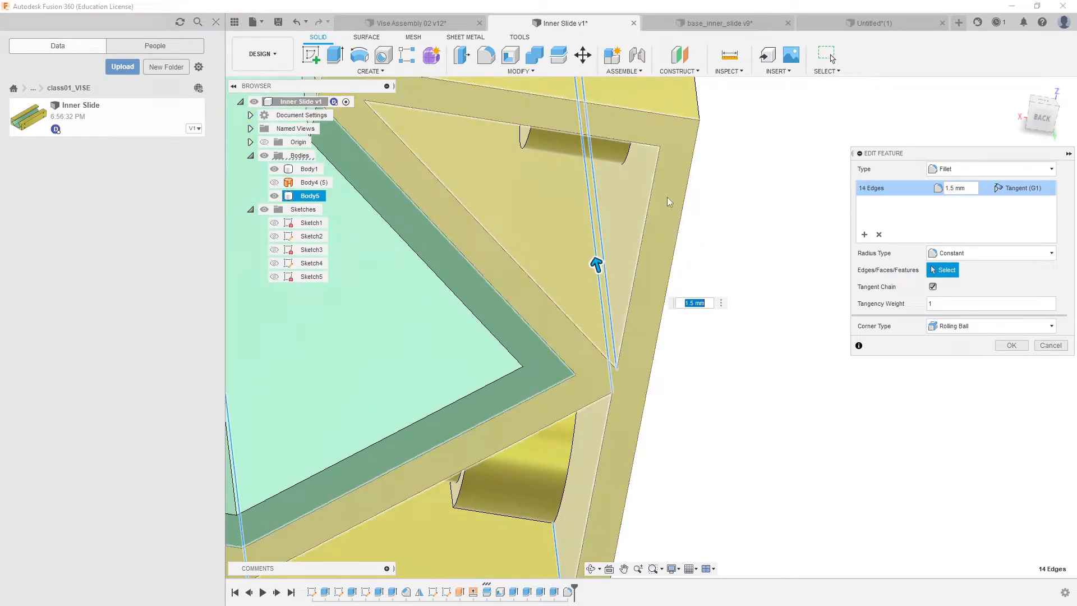
{"action": "left_click", "coordinate": [658, 135]}
{"action": "scroll", "coordinate": [695, 325], "scroll_direction": "down", "scroll_amount": 3}
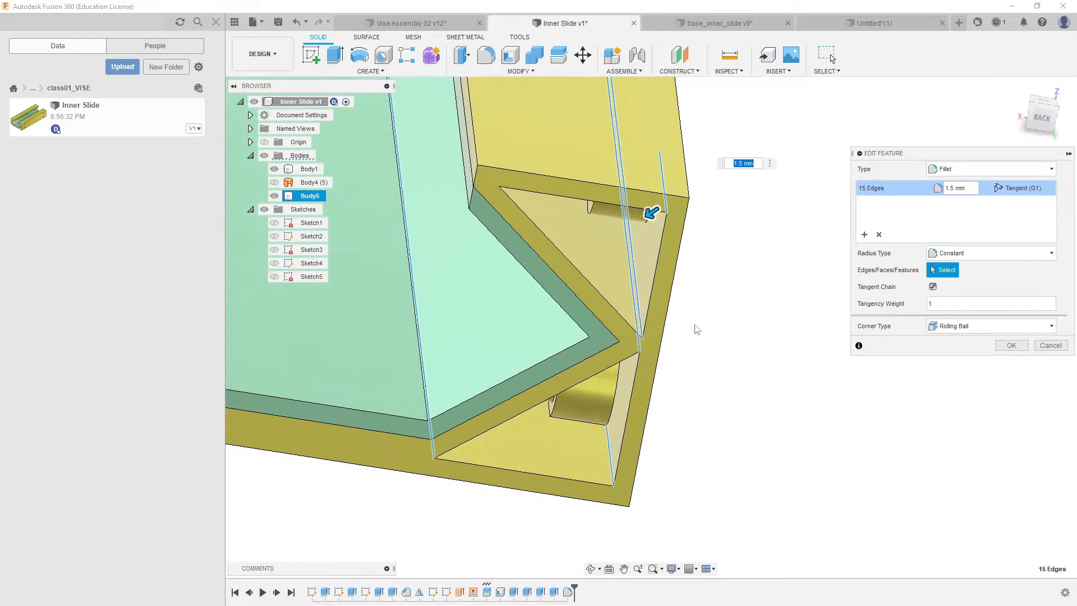
{"action": "scroll", "coordinate": [533, 181], "scroll_direction": "up", "scroll_amount": 3}
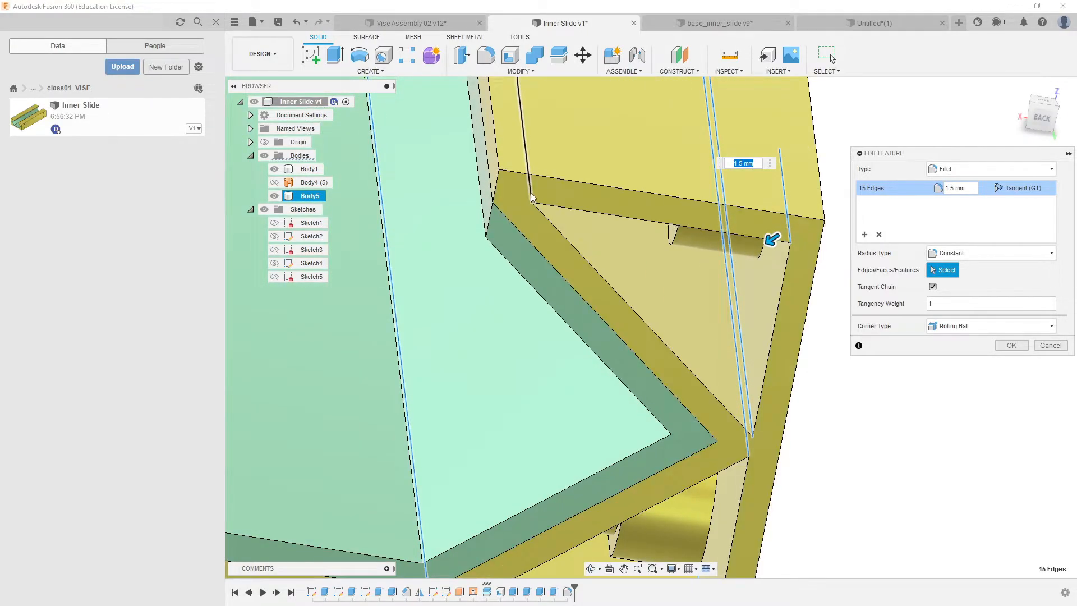
{"action": "left_click", "coordinate": [535, 203]}
{"action": "scroll", "coordinate": [617, 287], "scroll_direction": "down", "scroll_amount": 5}
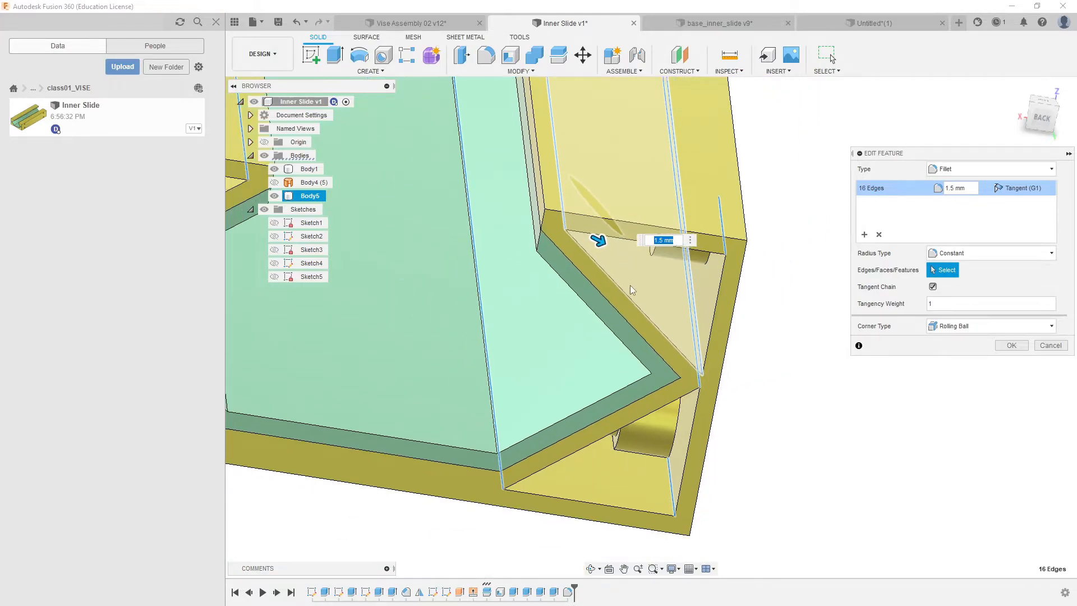
Step: Add the long edge segments between the opposite side's holes, in both the lower and upper pockets, to the fillet
{"action": "scroll", "coordinate": [676, 482], "scroll_direction": "down", "scroll_amount": 4}
{"action": "scroll", "coordinate": [469, 351], "scroll_direction": "up", "scroll_amount": 5}
{"action": "left_click", "coordinate": [597, 391]}
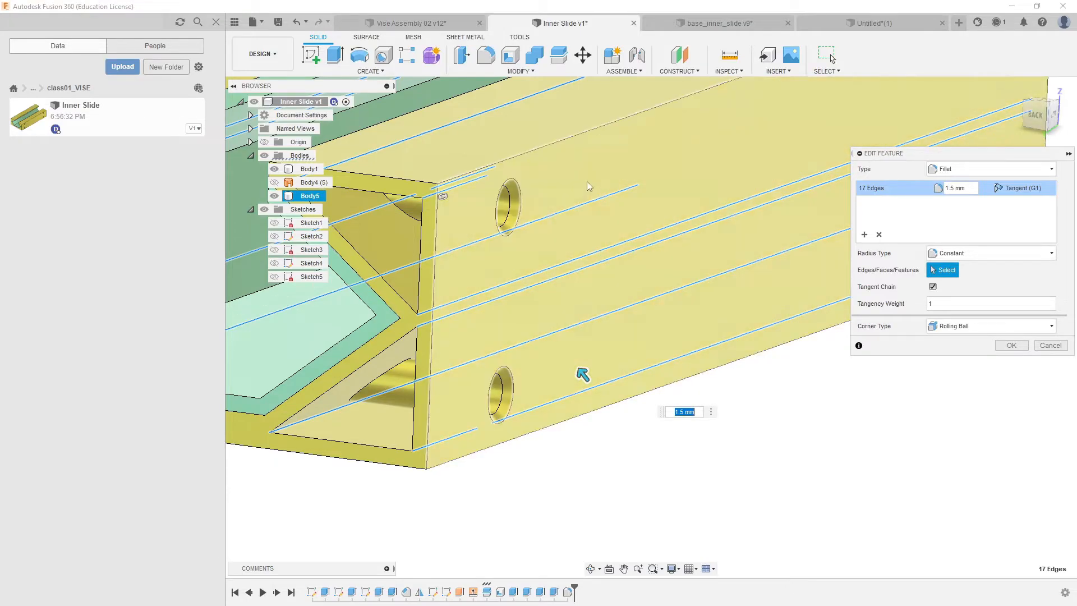
{"action": "left_click", "coordinate": [578, 144]}
Step: Add the short edge segments beyond the far upper and lower holes on the opposite side, making 20 filleted edges
{"action": "scroll", "coordinate": [444, 362], "scroll_direction": "down", "scroll_amount": 1}
{"action": "scroll", "coordinate": [433, 379], "scroll_direction": "down", "scroll_amount": 3}
{"action": "scroll", "coordinate": [760, 205], "scroll_direction": "up", "scroll_amount": 5}
{"action": "left_click", "coordinate": [690, 152]}
{"action": "left_click", "coordinate": [677, 157]}
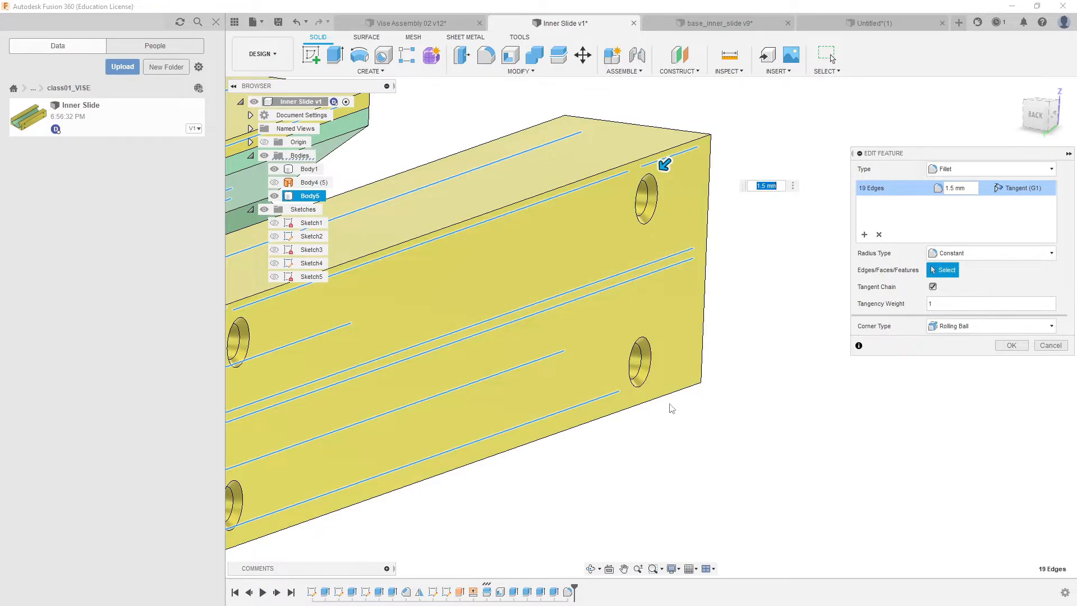
{"action": "left_click", "coordinate": [671, 378]}
{"action": "scroll", "coordinate": [735, 317], "scroll_direction": "down", "scroll_amount": 5}
{"action": "middle_click_drag", "start_coordinate": [681, 321], "coordinate": [715, 328], "text": "shift"}
{"action": "scroll", "coordinate": [651, 337], "scroll_direction": "up", "scroll_amount": 3}
{"action": "middle_click_drag", "start_coordinate": [645, 344], "coordinate": [581, 400], "text": "shift"}
{"action": "scroll", "coordinate": [758, 352], "scroll_direction": "down", "scroll_amount": 6}
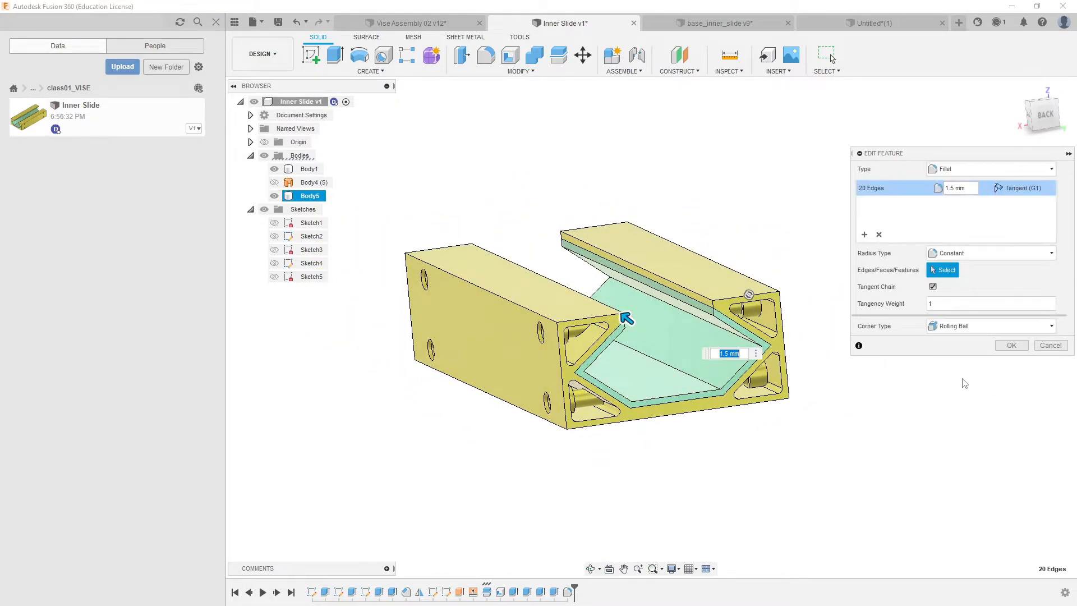
Step: Apply the 1.5 mm rolling-ball fillet to the 20 selected pocket edges
{"action": "left_click", "coordinate": [1013, 345]}
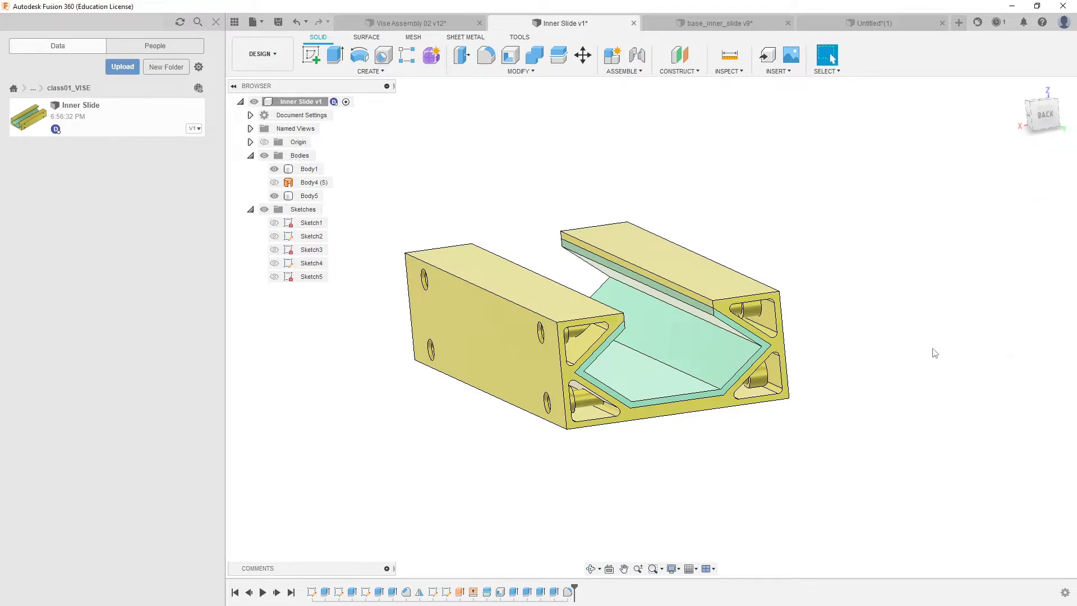
{"action": "scroll", "coordinate": [941, 355], "scroll_direction": "down", "scroll_amount": 3}
{"action": "scroll", "coordinate": [856, 288], "scroll_direction": "up", "scroll_amount": 5}
{"action": "scroll", "coordinate": [752, 402], "scroll_direction": "down", "scroll_amount": 3}
{"action": "middle_click_drag", "start_coordinate": [767, 415], "coordinate": [732, 415], "text": "shift"}
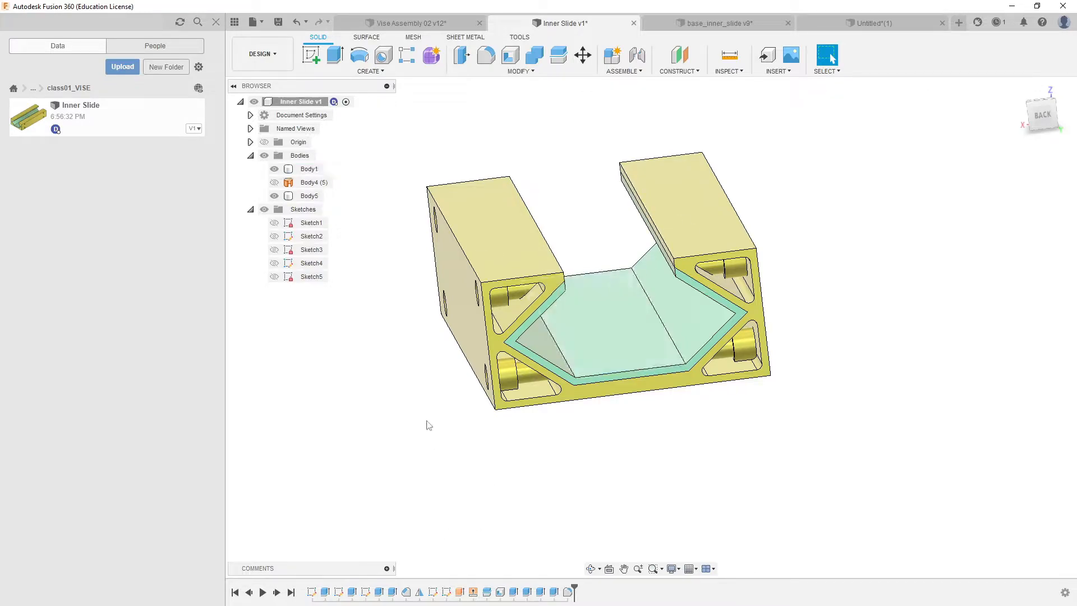
{"action": "middle_click_drag", "start_coordinate": [649, 263], "coordinate": [663, 267]}
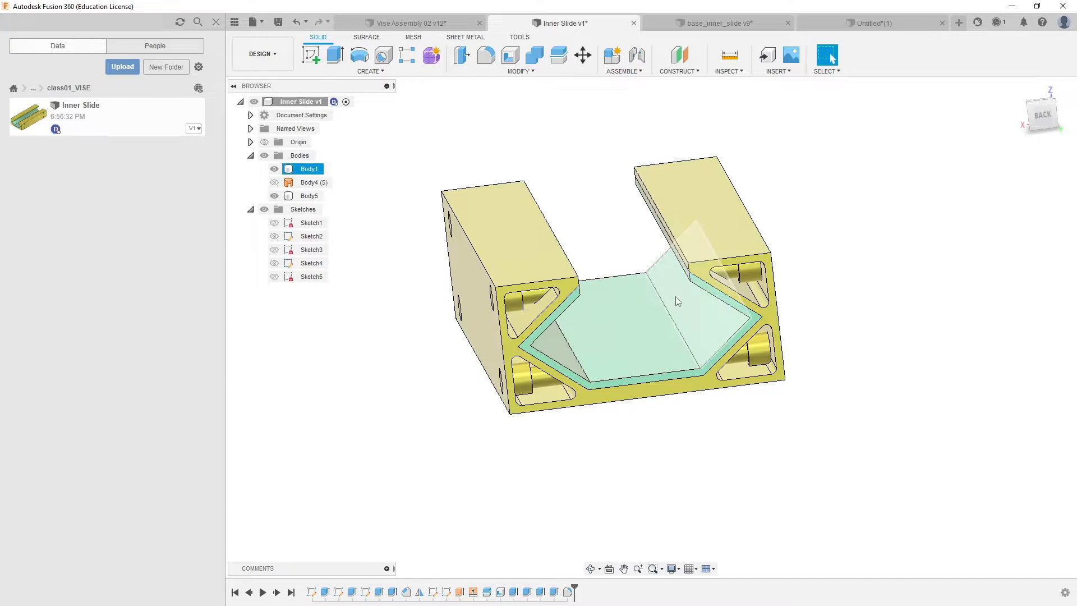
{"action": "middle_click_drag", "start_coordinate": [675, 299], "coordinate": [707, 305]}
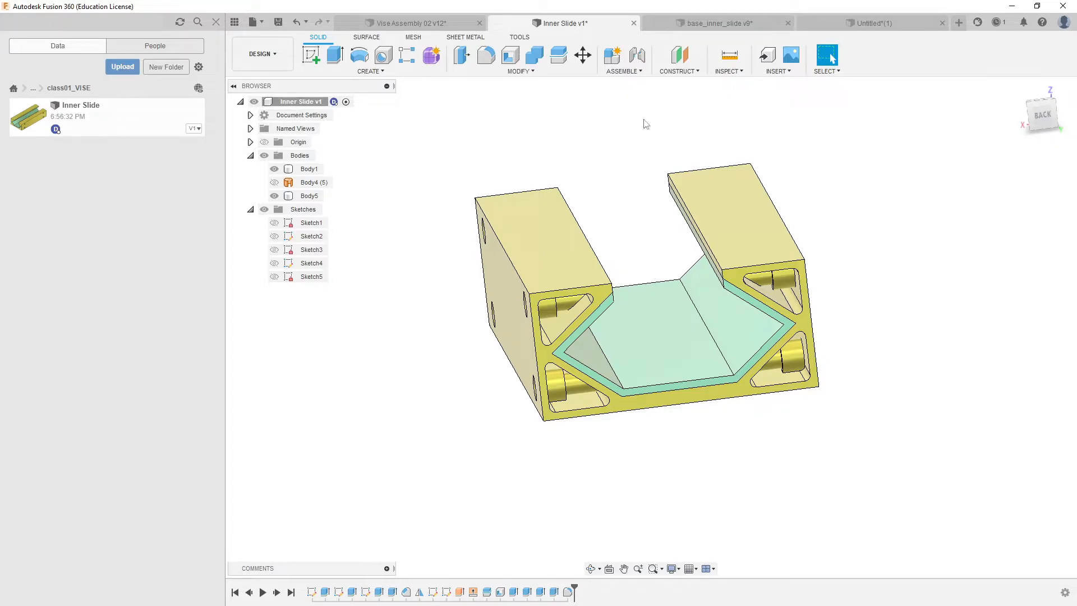
Step: Examine the outer body's end face and the inner channel body from several angles, including where they meet at the upper channel opening
{"action": "left_click", "coordinate": [654, 291]}
{"action": "middle_click_drag", "start_coordinate": [652, 292], "coordinate": [641, 318], "text": "shift"}
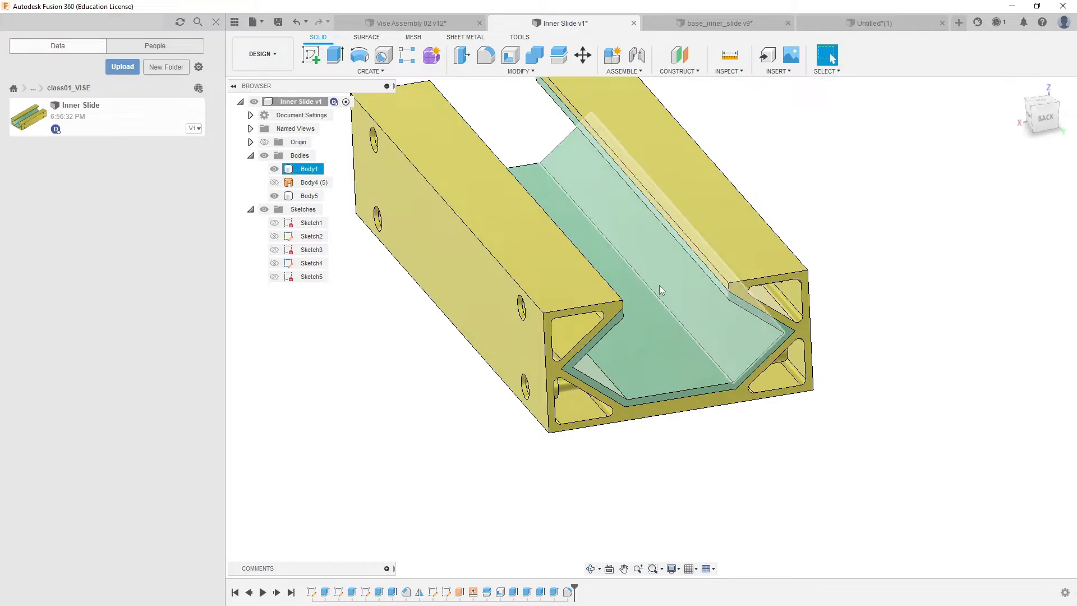
{"action": "left_click", "coordinate": [620, 303]}
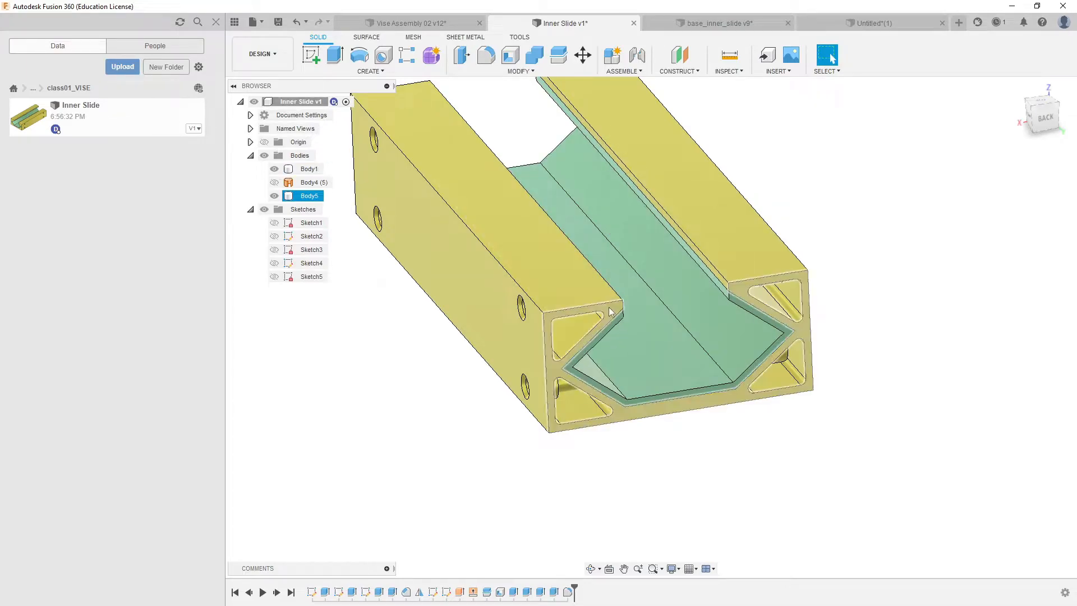
{"action": "mouse_move", "coordinate": [668, 295]}
{"action": "middle_mouse_down", "text": "shift"}
{"action": "mouse_move", "coordinate": [664, 323]}
{"action": "mouse_move", "coordinate": [665, 267]}
{"action": "mouse_move", "coordinate": [672, 279]}
{"action": "middle_mouse_up", "text": "shift"}
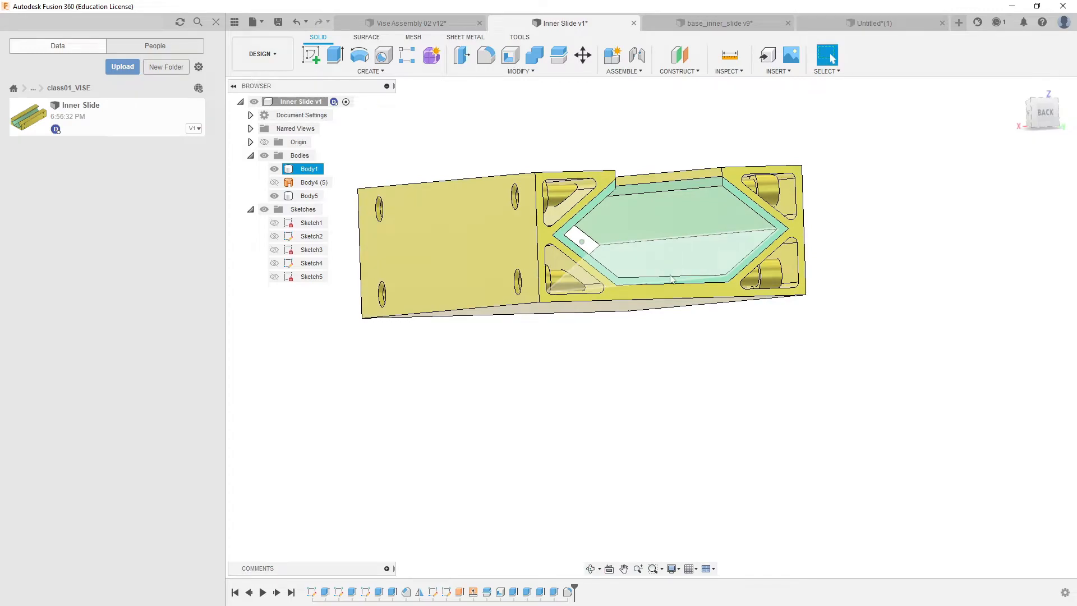
{"action": "left_click", "coordinate": [714, 276]}
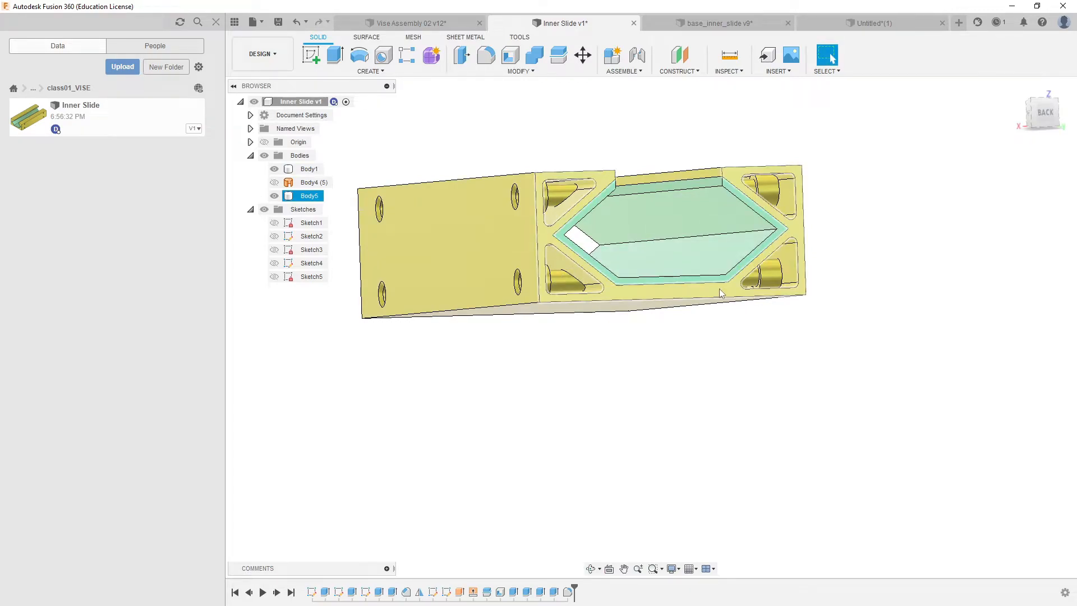
{"action": "left_click", "coordinate": [722, 288]}
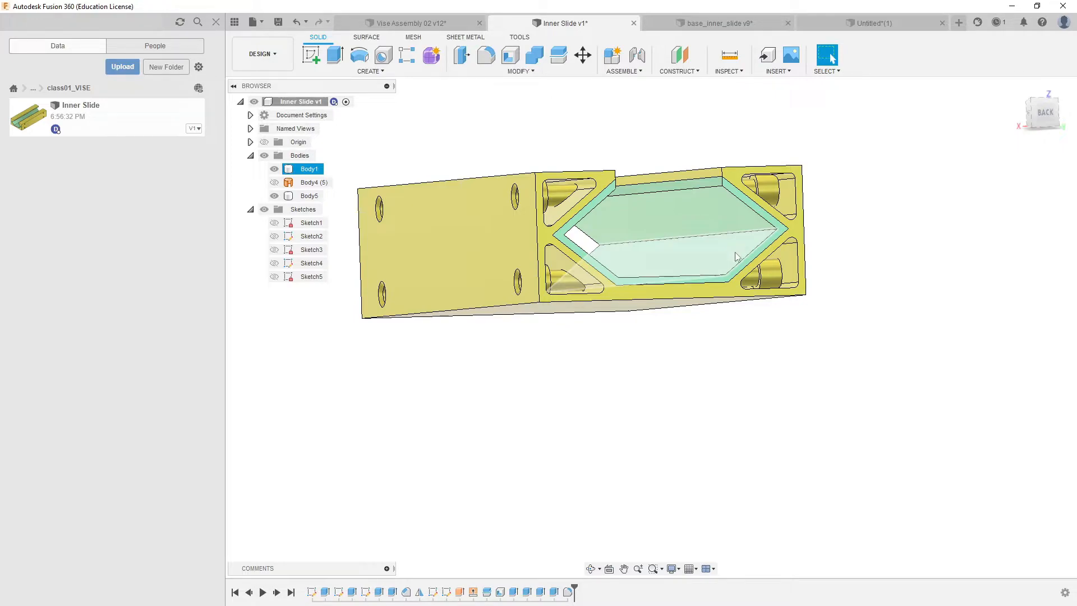
{"action": "middle_click_drag", "start_coordinate": [726, 292], "coordinate": [730, 311], "text": "shift"}
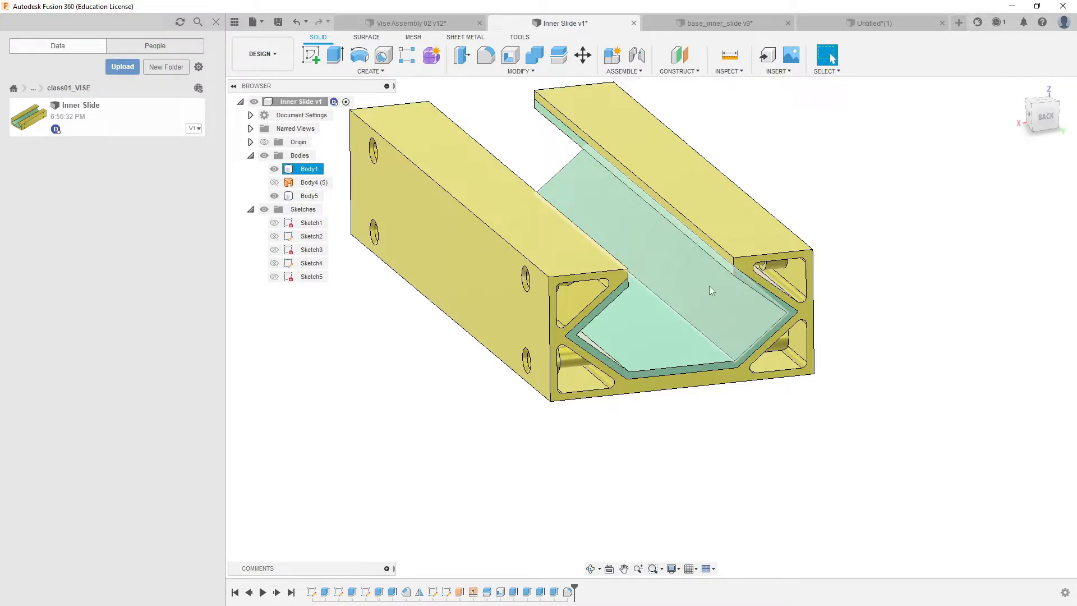
{"action": "scroll", "coordinate": [711, 294], "scroll_direction": "up", "scroll_amount": 4}
{"action": "middle_click_drag", "start_coordinate": [761, 290], "coordinate": [738, 270], "text": "shift"}
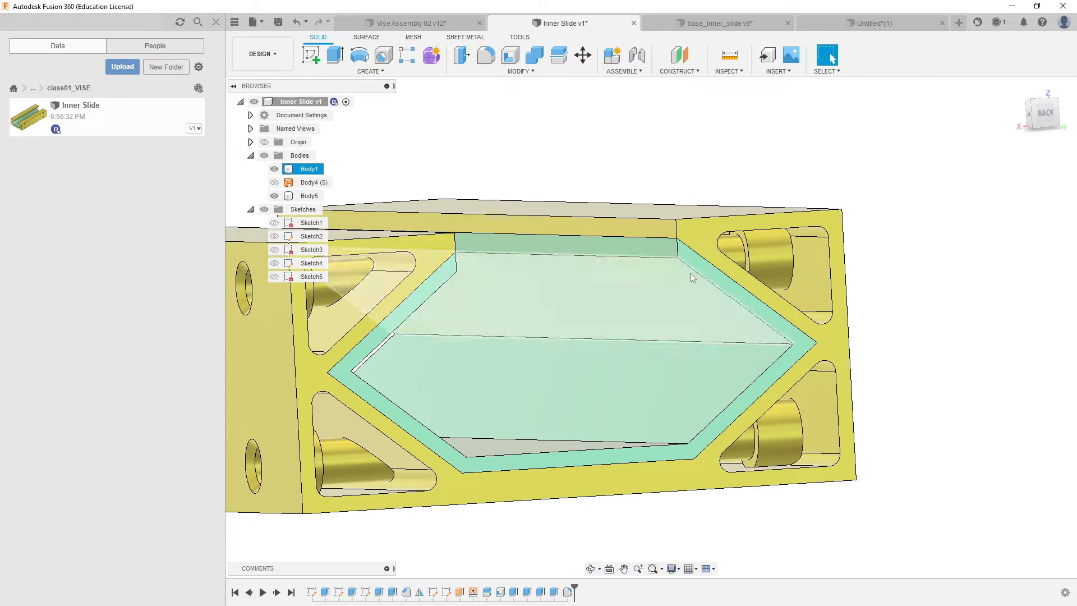
{"action": "left_click", "coordinate": [693, 236]}
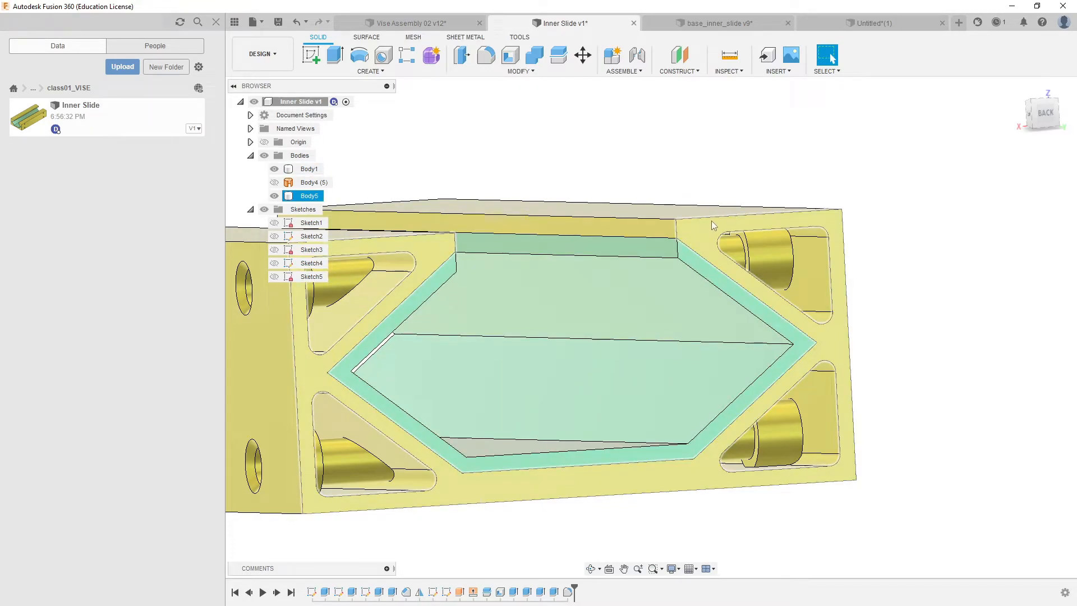
{"action": "left_click", "coordinate": [630, 365]}
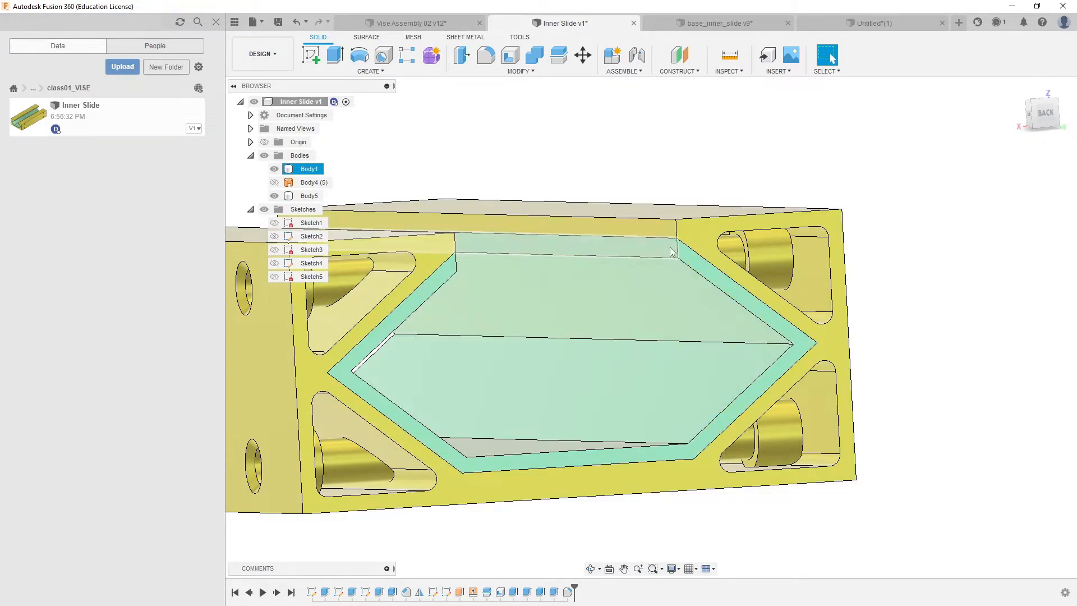
{"action": "left_click", "coordinate": [687, 239]}
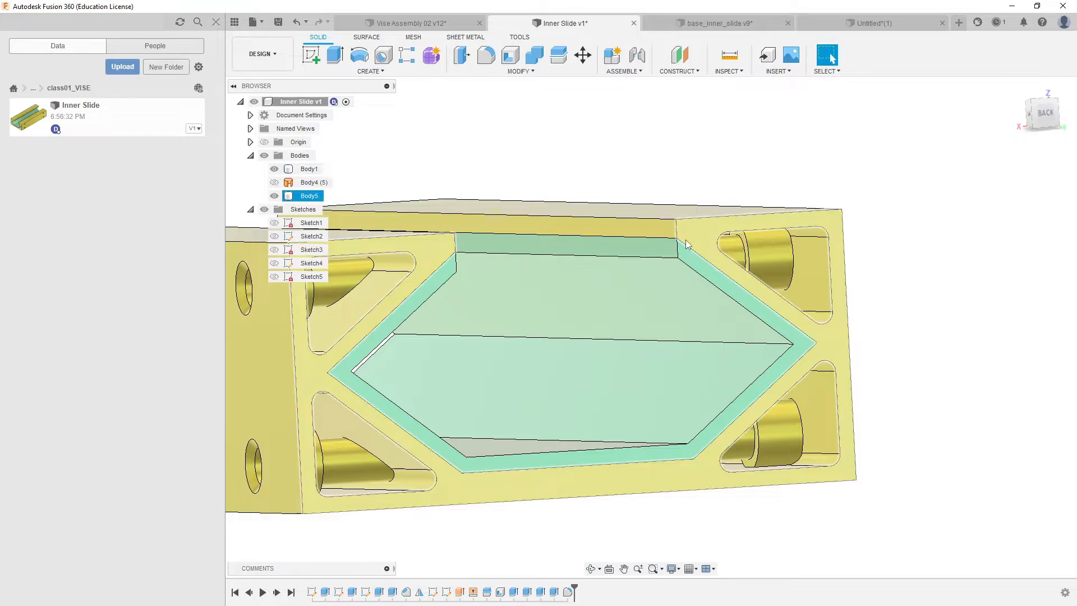
{"action": "middle_click_drag", "start_coordinate": [645, 346], "coordinate": [690, 375], "text": "shift"}
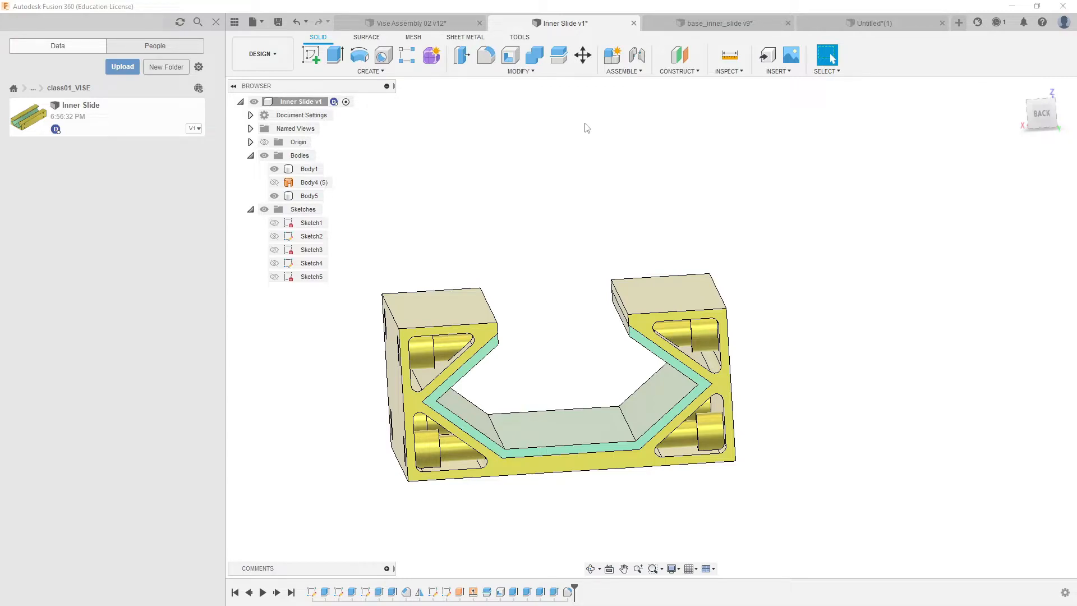
Step: In the untitled practice design, sketch a circle about 16 mm in diameter centred on the origin of the horizontal plane
{"action": "left_click", "coordinate": [884, 24]}
{"action": "left_click", "coordinate": [311, 55]}
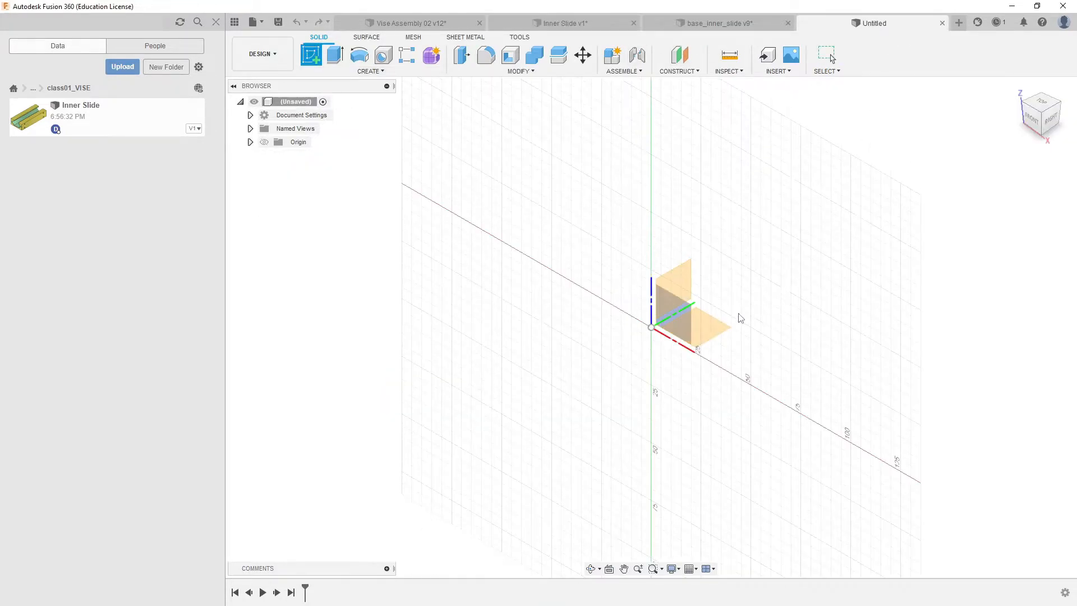
{"action": "left_click", "coordinate": [716, 324]}
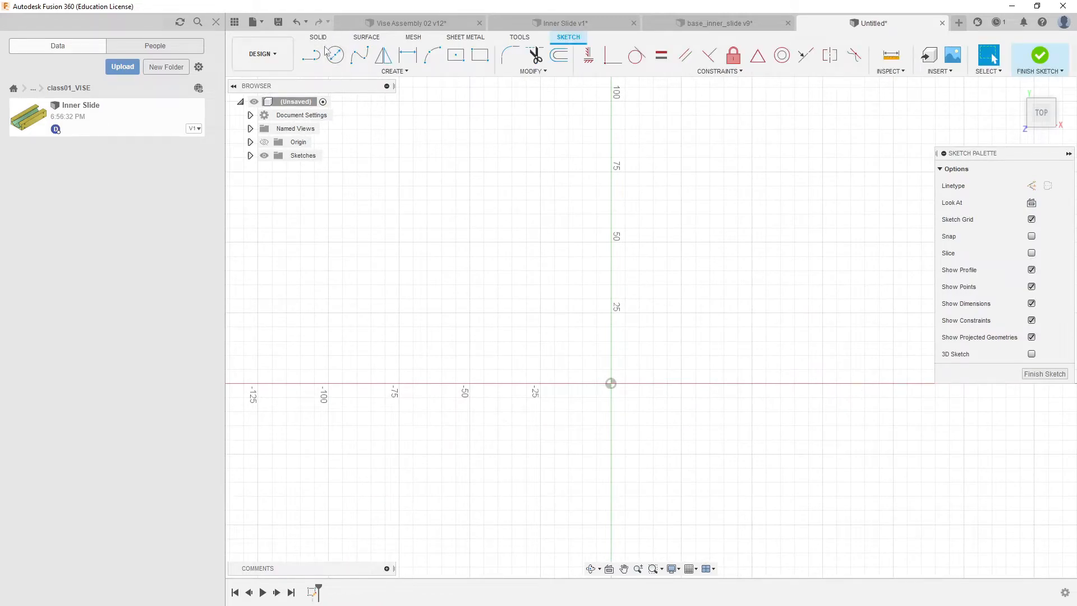
{"action": "left_click", "coordinate": [339, 57]}
{"action": "left_click", "coordinate": [611, 383]}
{"action": "left_click", "coordinate": [631, 375]}
Step: Extrude the circle about 27.7 mm upward as a new body
{"action": "key", "text": "e"}
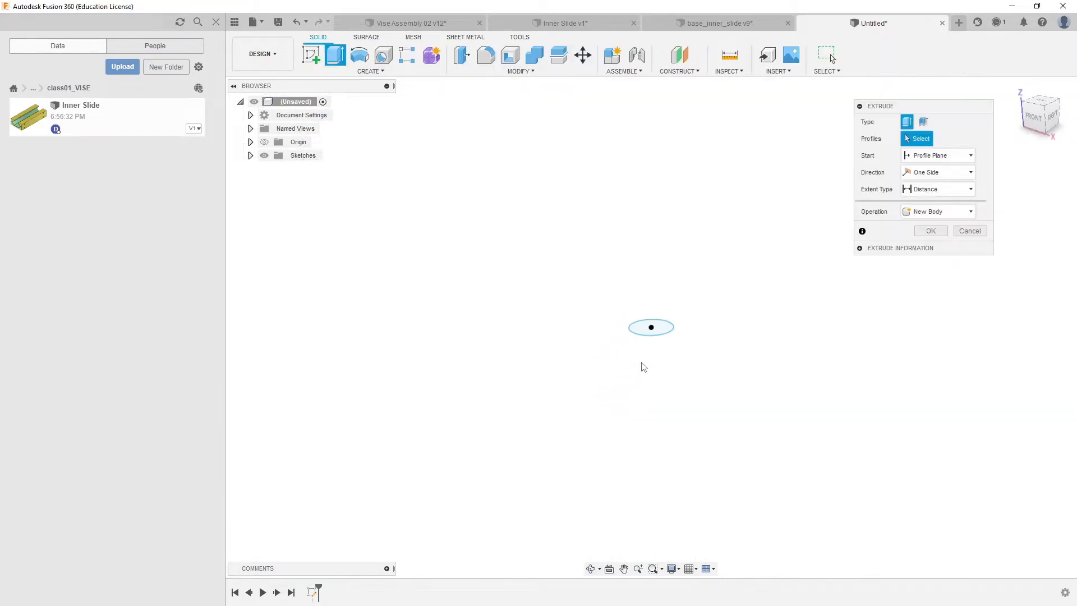
{"action": "left_click", "coordinate": [659, 334]}
{"action": "left_click_drag", "start_coordinate": [651, 325], "coordinate": [649, 244]}
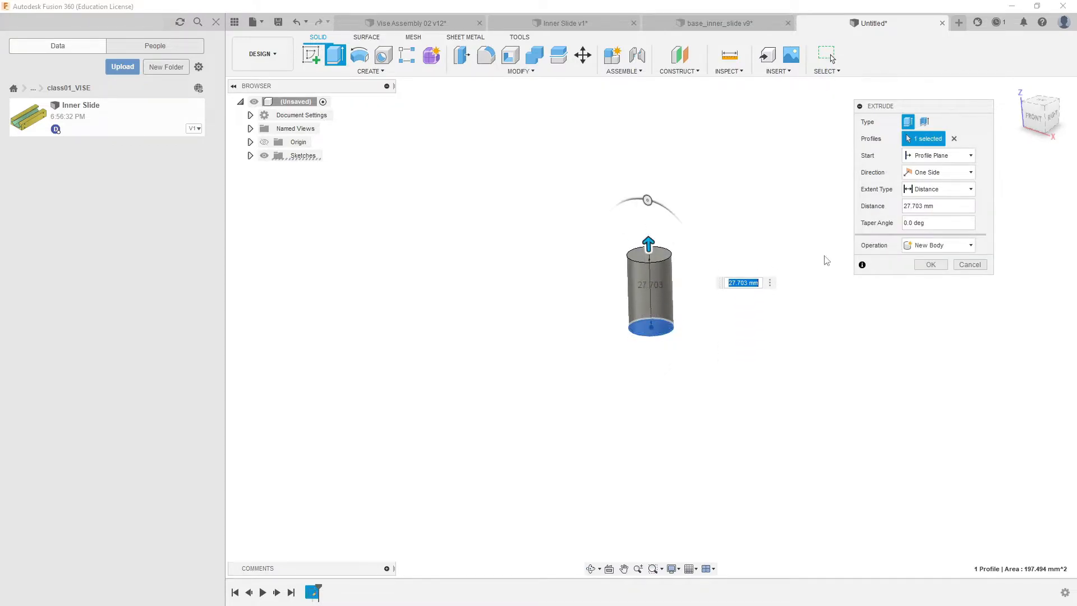
{"action": "left_click", "coordinate": [931, 264]}
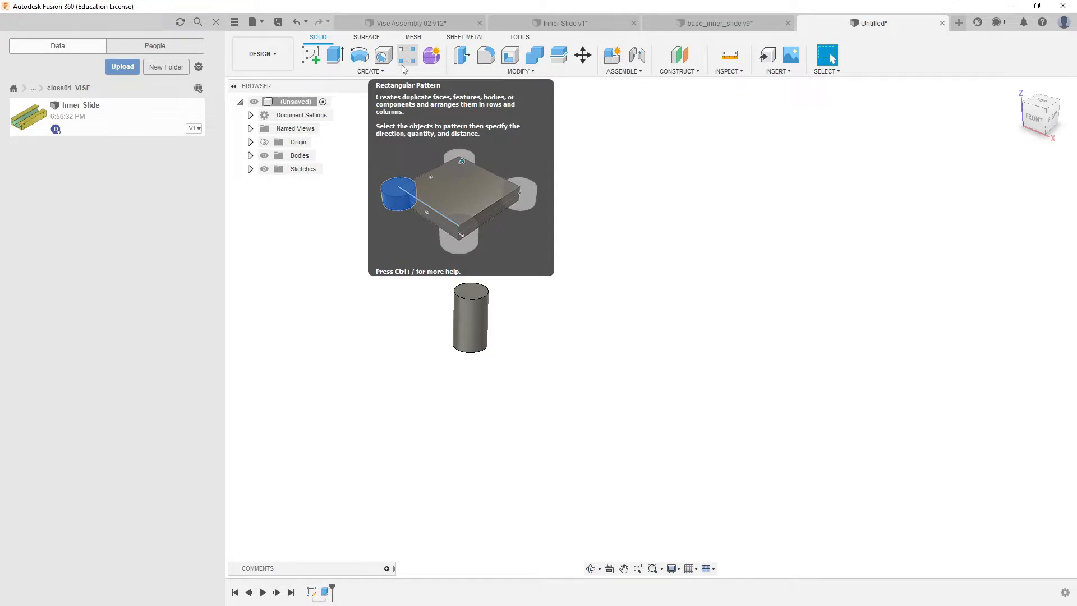
{"action": "left_click", "coordinate": [371, 72]}
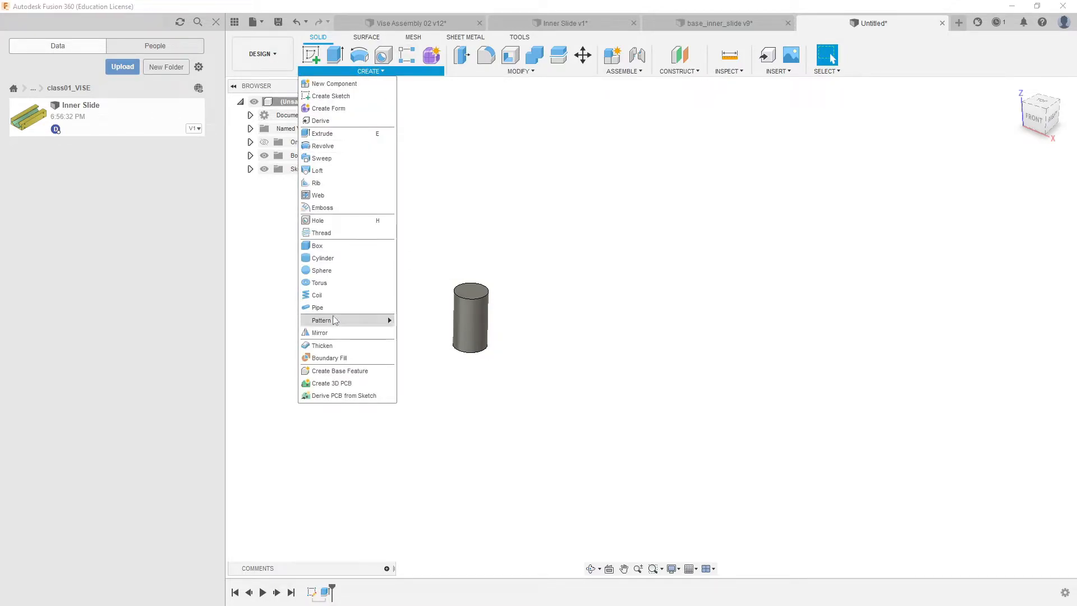
{"action": "mouse_move", "coordinate": [337, 320]}
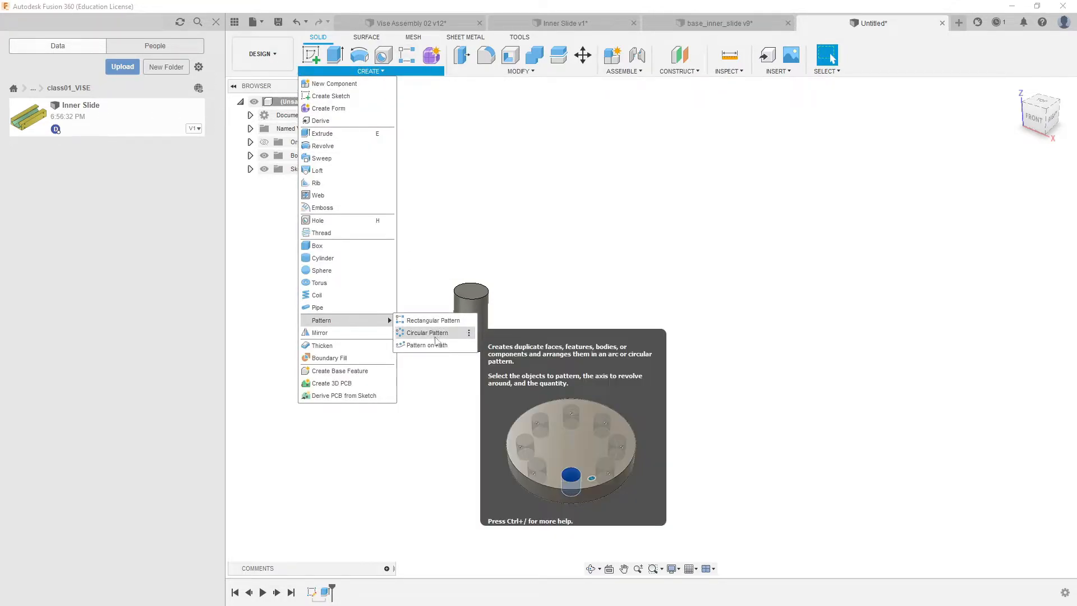
{"action": "left_click", "coordinate": [598, 213]}
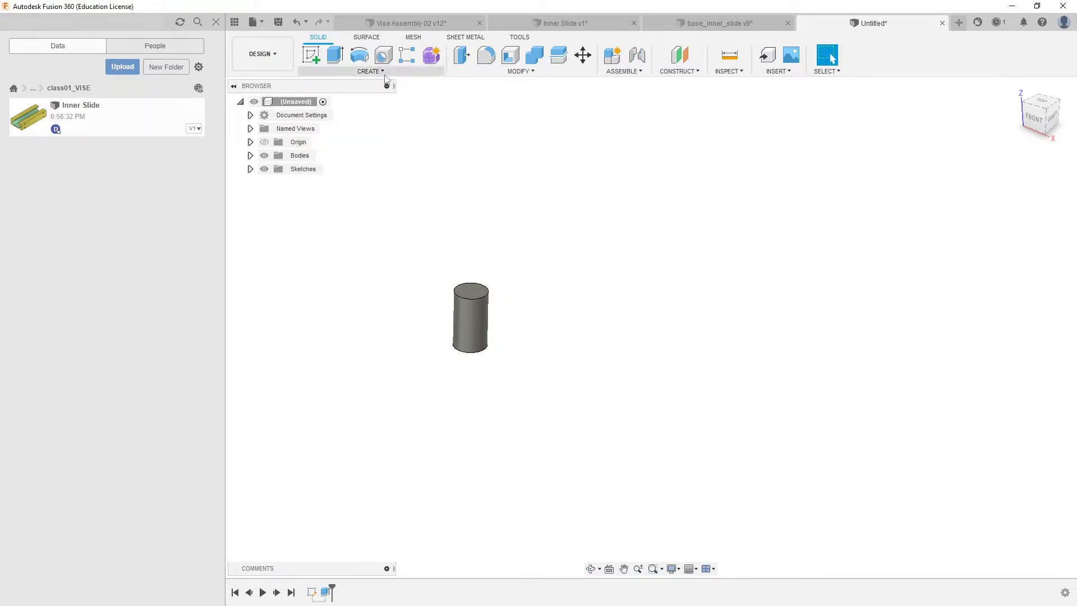
Step: Set up a rectangular pattern of type Features with the cylinder's extrusion as the object and the red X axis as the direction
{"action": "left_click", "coordinate": [407, 54]}
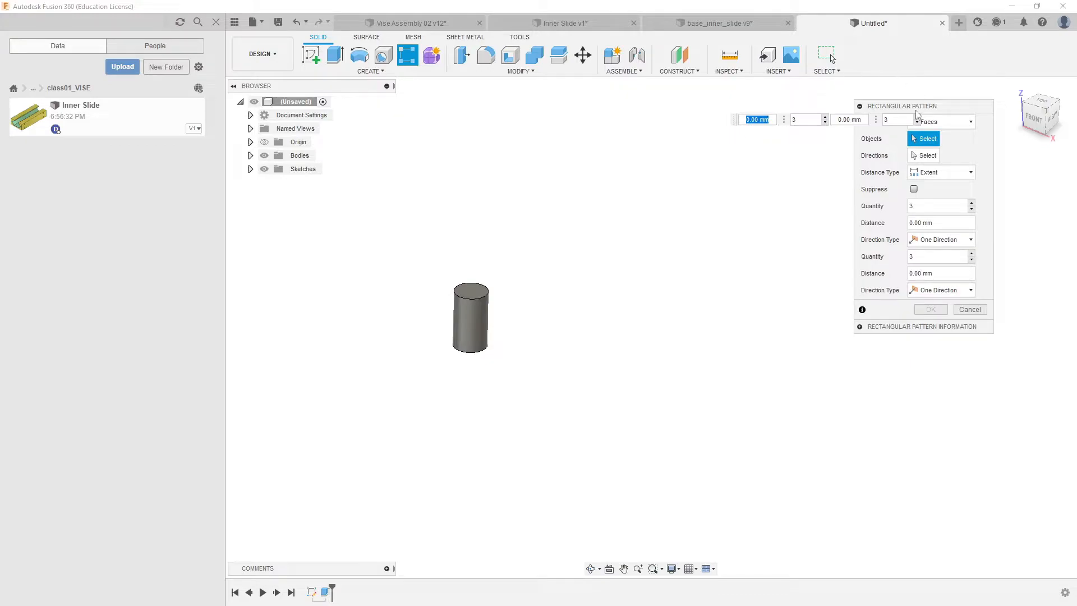
{"action": "left_click_drag", "start_coordinate": [942, 103], "coordinate": [953, 163]}
{"action": "left_click", "coordinate": [952, 180]}
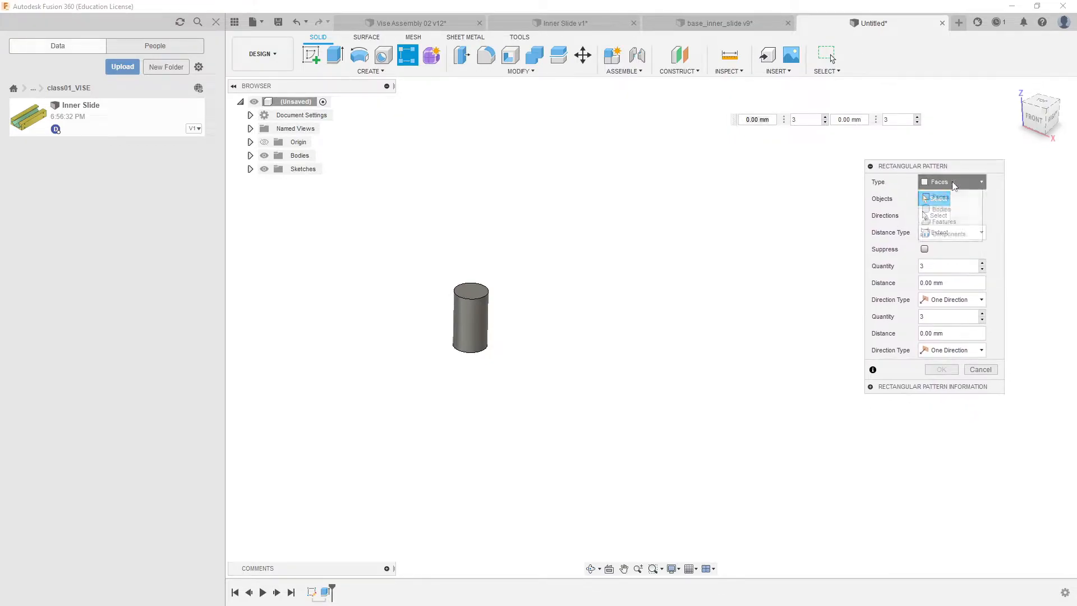
{"action": "left_click", "coordinate": [944, 221]}
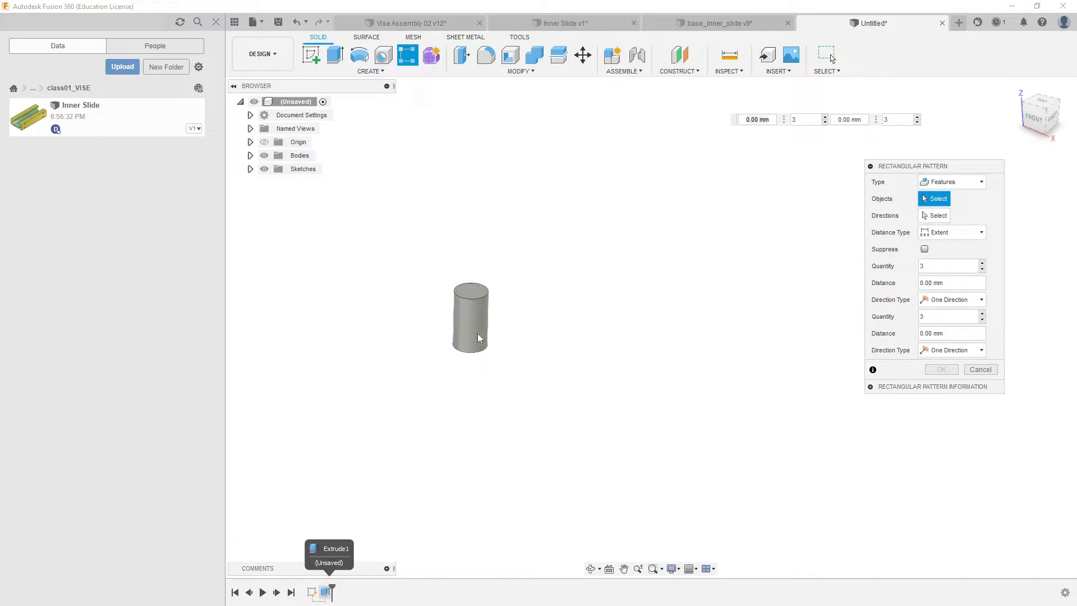
{"action": "left_click", "coordinate": [328, 592]}
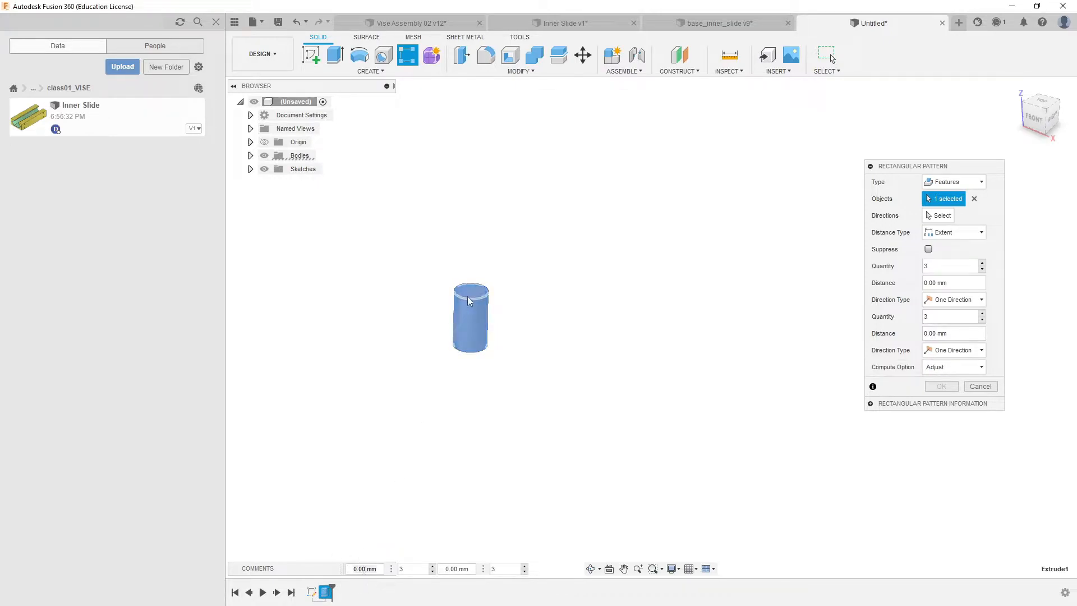
{"action": "left_click", "coordinate": [942, 218]}
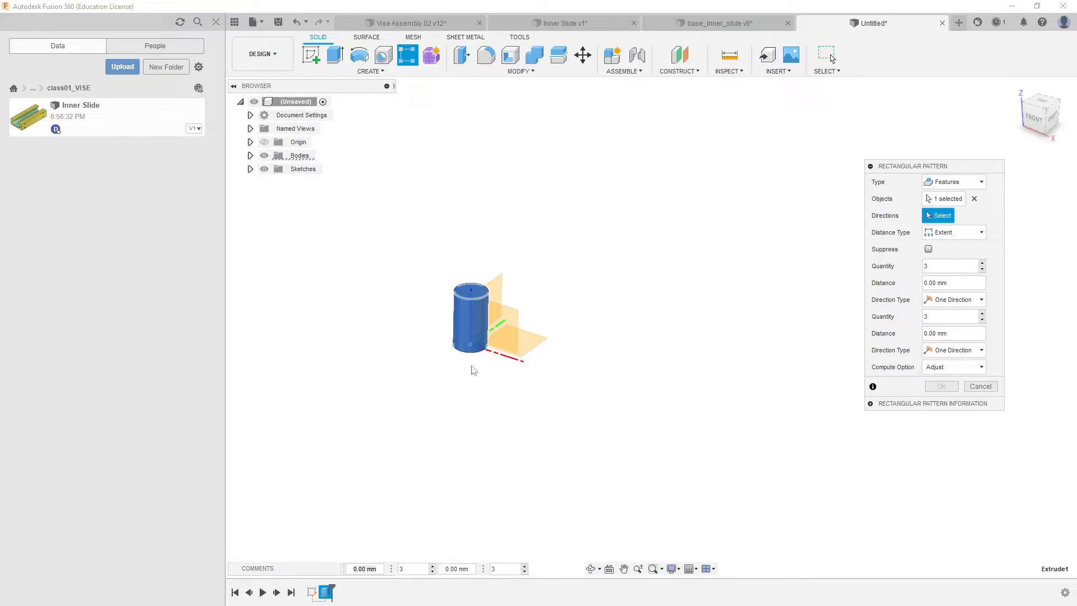
{"action": "left_click", "coordinate": [512, 359]}
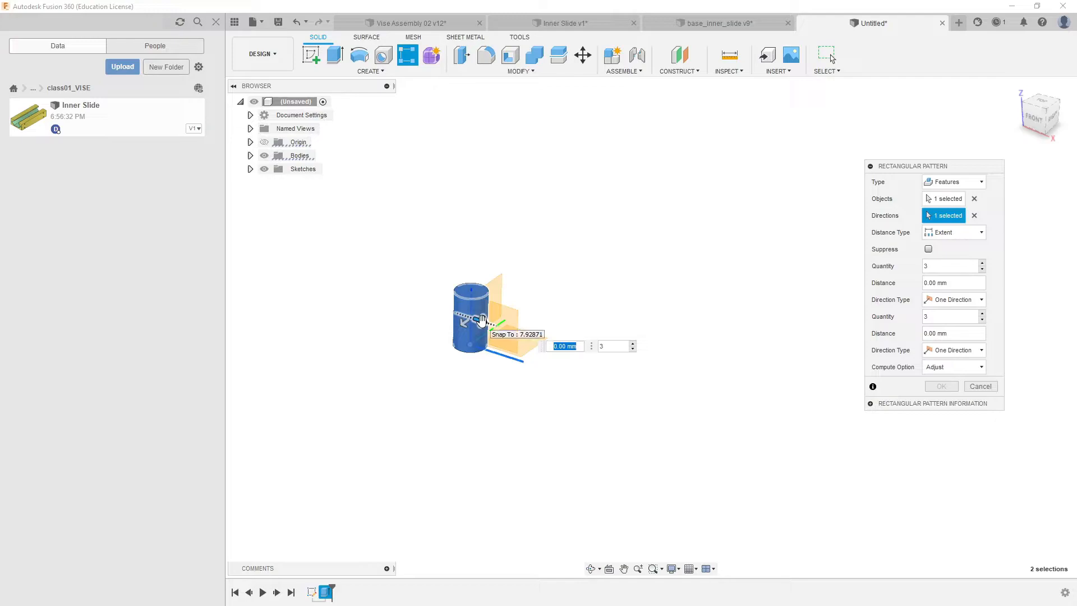
Step: Spread the pattern along the X axis with a quantity of 6 over an extent of about 110 mm
{"action": "left_click_drag", "start_coordinate": [481, 320], "coordinate": [603, 443]}
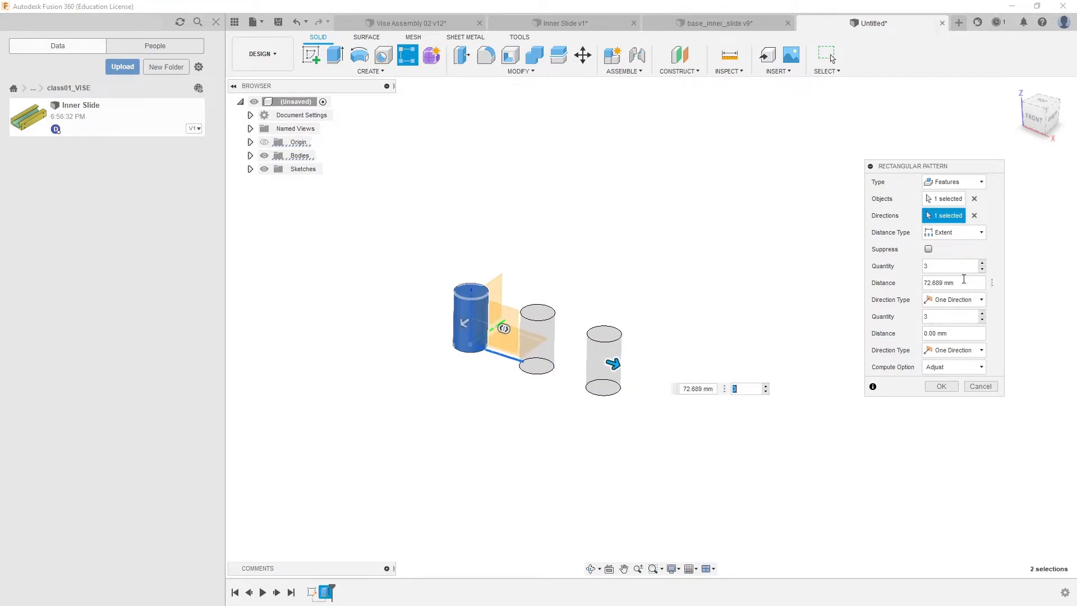
{"action": "mouse_move", "coordinate": [612, 363]}
{"action": "left_mouse_down"}
{"action": "mouse_move", "coordinate": [580, 351]}
{"action": "mouse_move", "coordinate": [613, 363]}
{"action": "left_mouse_up"}
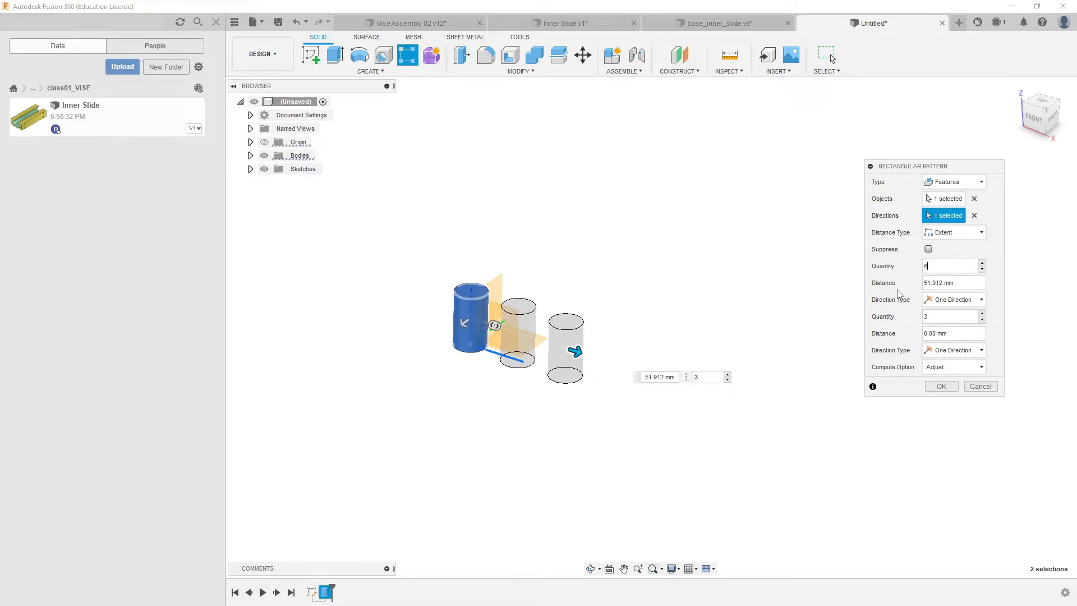
{"action": "type", "text": "6"}
{"action": "left_click_drag", "start_coordinate": [572, 351], "coordinate": [673, 419]}
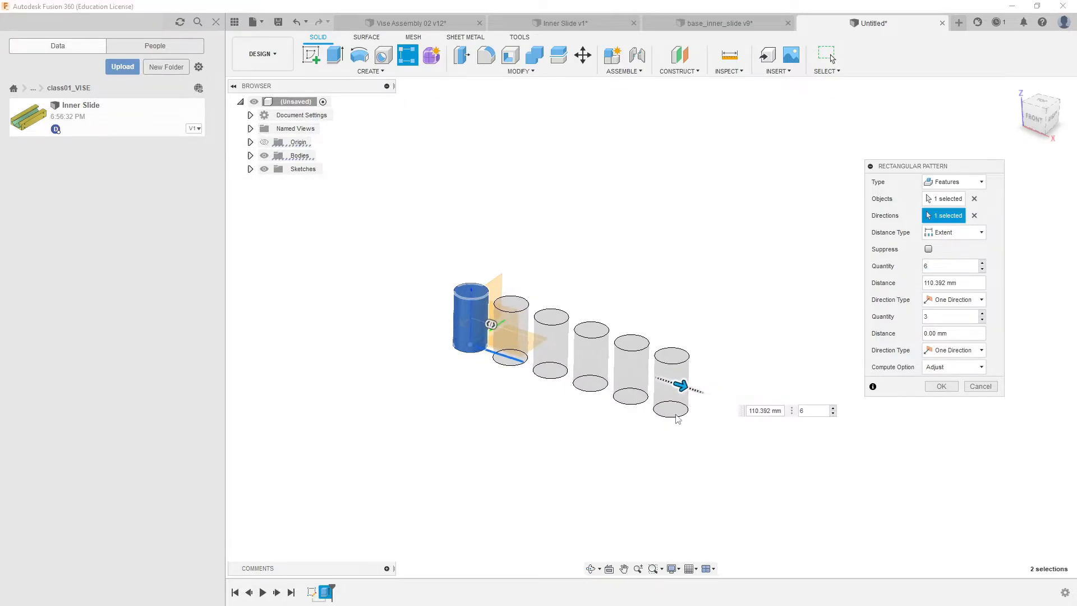
Step: Set the second direction's quantity to 6, spread the rows backward from the cylinder, and create the 6 by 6 pattern
{"action": "left_click", "coordinate": [943, 316]}
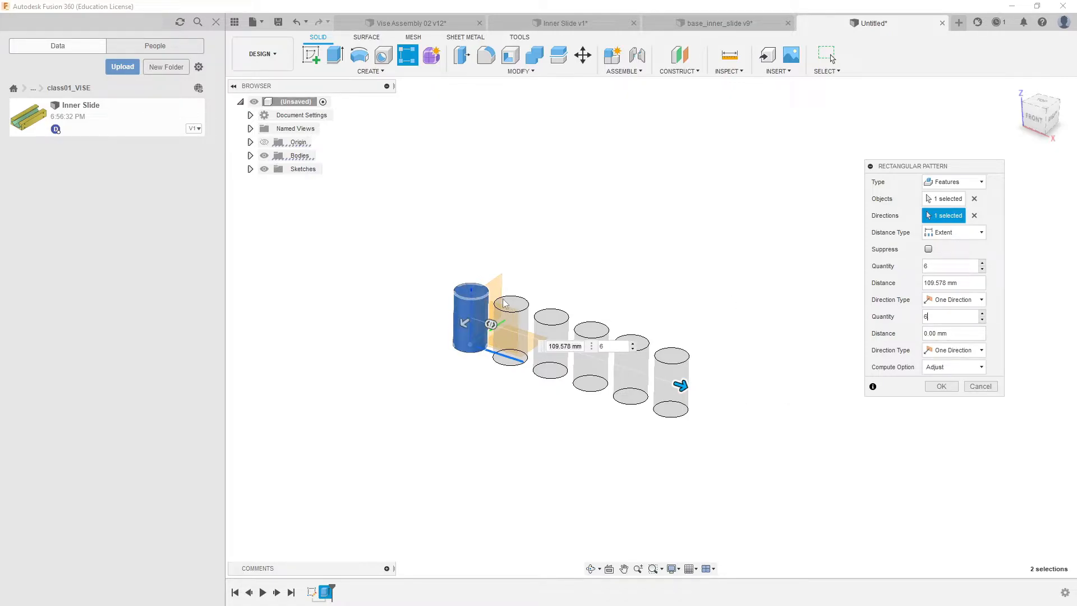
{"action": "left_click_drag", "start_coordinate": [464, 327], "coordinate": [612, 224]}
{"action": "middle_click_drag", "start_coordinate": [687, 323], "coordinate": [724, 401], "text": "shift"}
{"action": "left_click", "coordinate": [942, 386]}
{"action": "middle_click_drag", "start_coordinate": [911, 411], "coordinate": [818, 403], "text": "shift"}
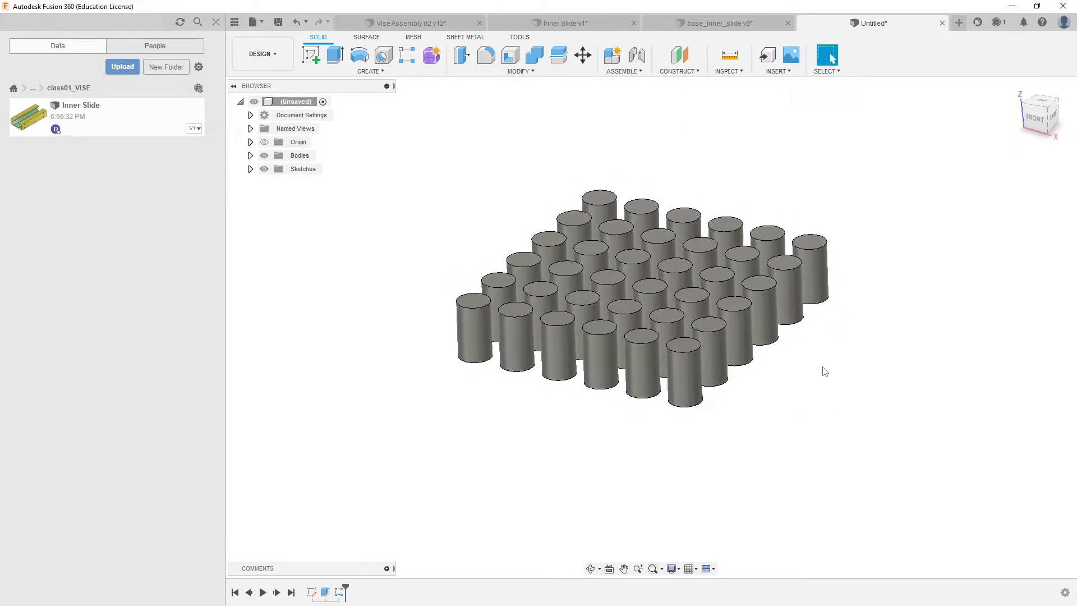
Step: Undo the rectangular pattern of cylinders
{"action": "key", "text": "ctrl+z"}
{"action": "scroll", "coordinate": [538, 344], "scroll_direction": "up", "scroll_amount": 2}
{"action": "middle_click_drag", "start_coordinate": [539, 344], "coordinate": [626, 311]}
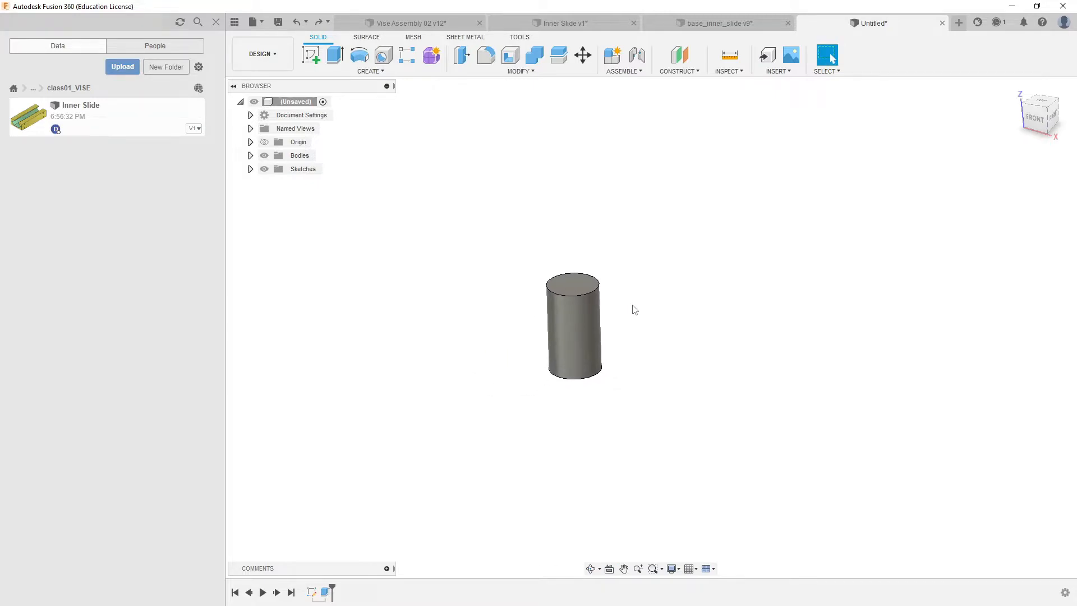
Step: Draft the cylinder's side face by 15 degrees on one side, using its top face as the pull direction
{"action": "left_click", "coordinate": [516, 72]}
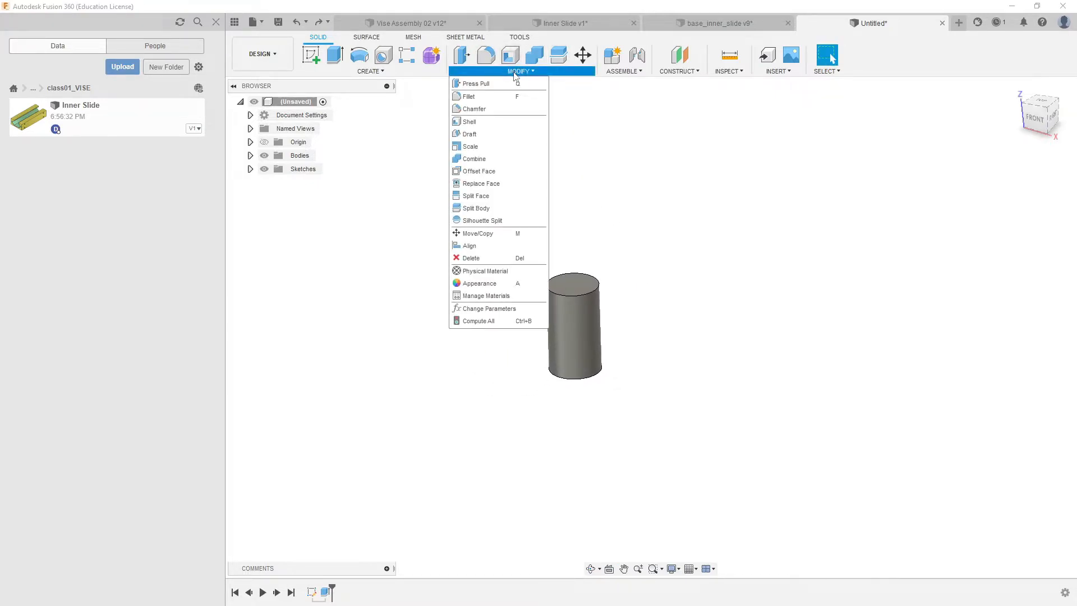
{"action": "left_click", "coordinate": [487, 134]}
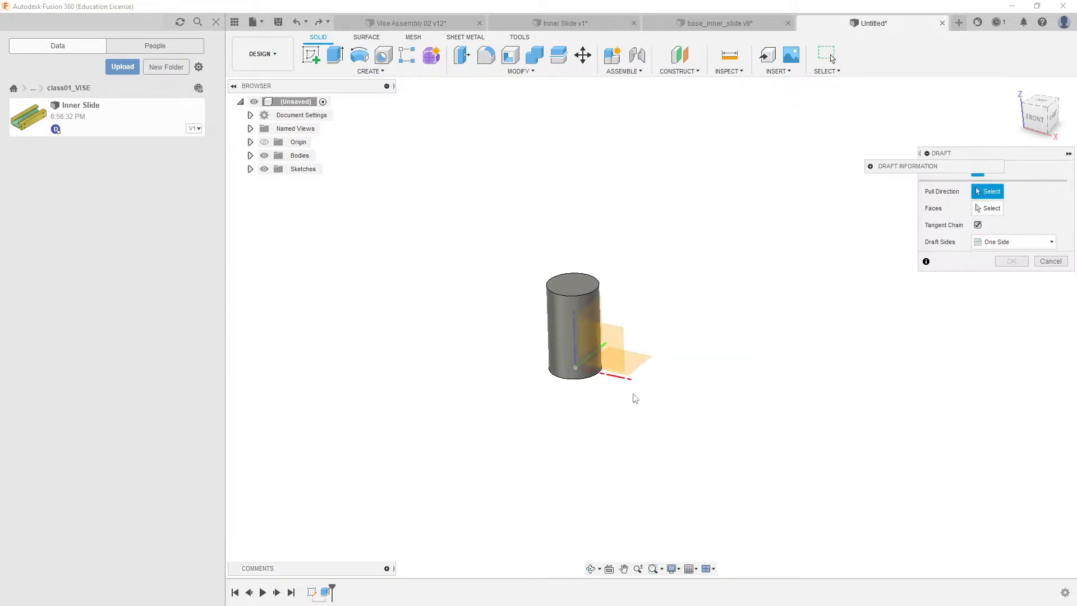
{"action": "middle_click_drag", "start_coordinate": [666, 323], "coordinate": [614, 331]}
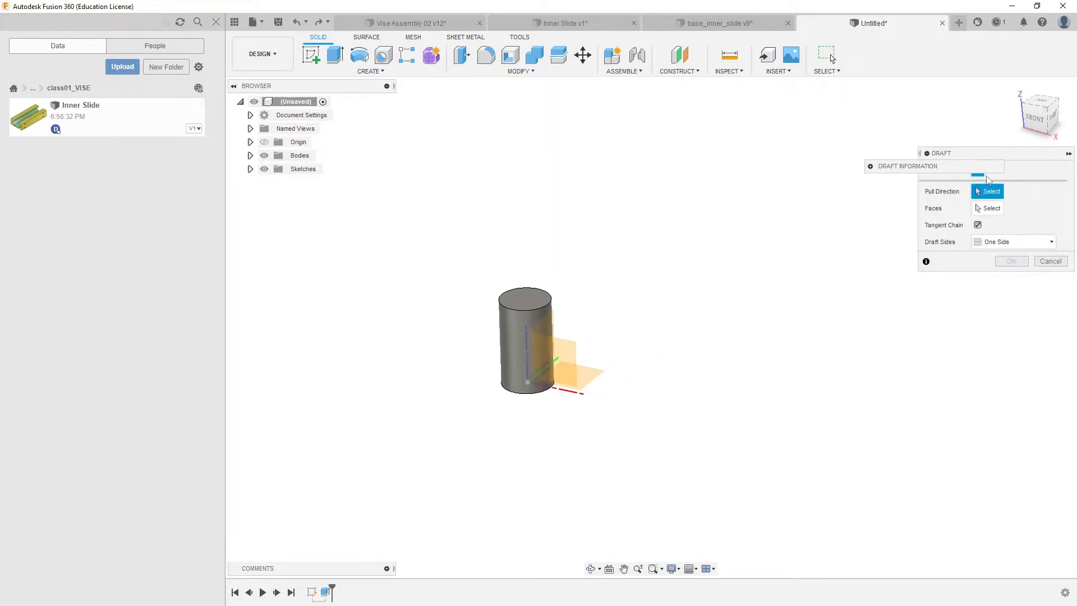
{"action": "left_click_drag", "start_coordinate": [872, 163], "coordinate": [1048, 305]}
{"action": "middle_click_drag", "start_coordinate": [720, 352], "coordinate": [729, 311]}
{"action": "middle_click_drag", "start_coordinate": [704, 360], "coordinate": [685, 346], "text": "shift"}
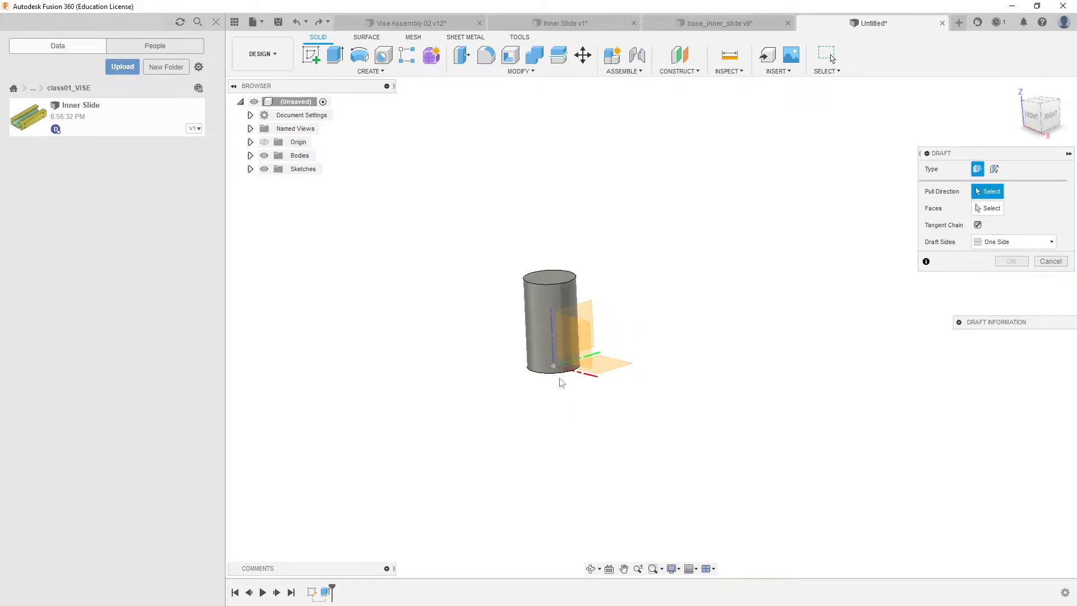
{"action": "left_click", "coordinate": [553, 280]}
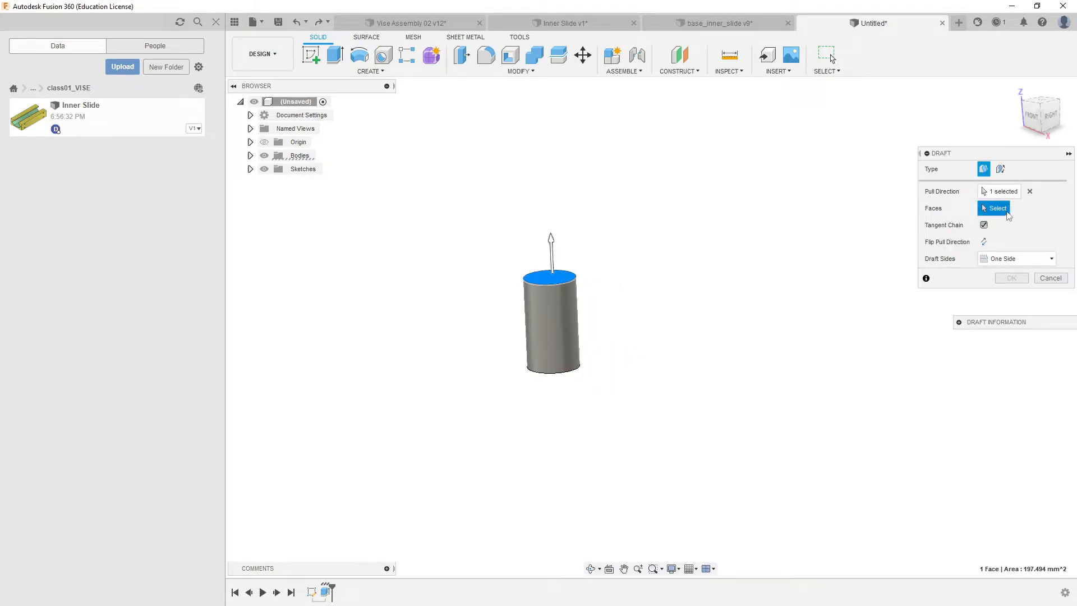
{"action": "left_click", "coordinate": [566, 323]}
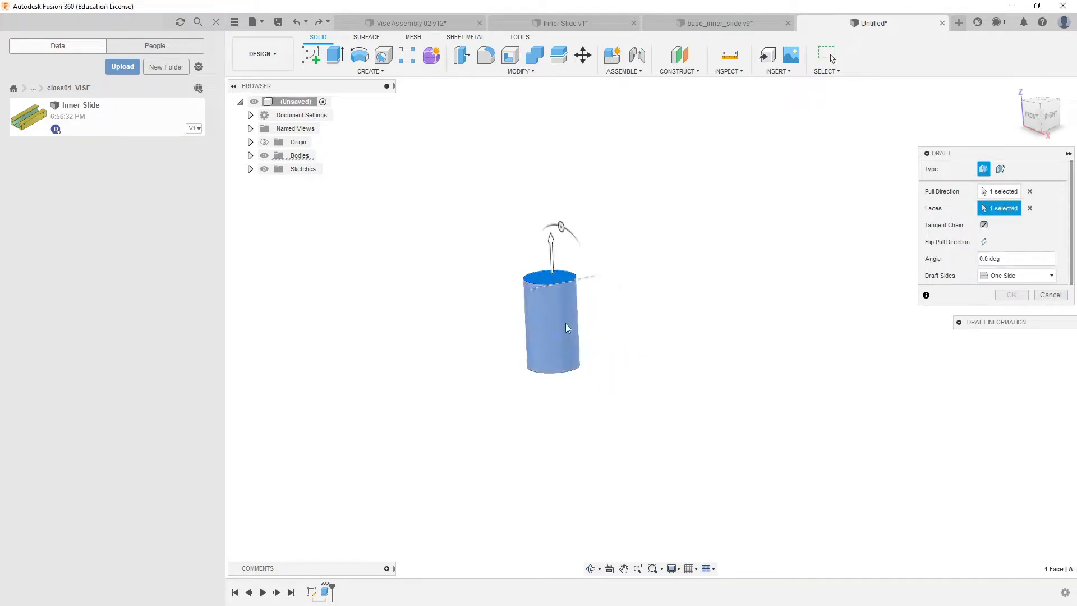
{"action": "middle_click_drag", "start_coordinate": [637, 310], "coordinate": [665, 291], "text": "shift"}
{"action": "left_click_drag", "start_coordinate": [573, 221], "coordinate": [554, 203]}
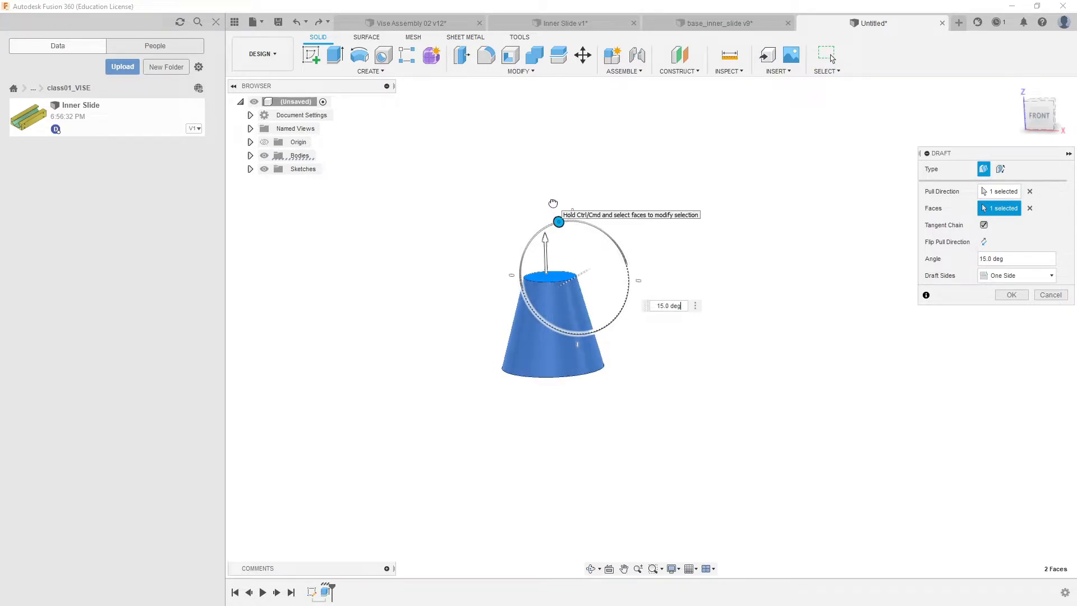
{"action": "left_click", "coordinate": [1012, 294]}
{"action": "middle_click_drag", "start_coordinate": [769, 192], "coordinate": [747, 222], "text": "shift"}
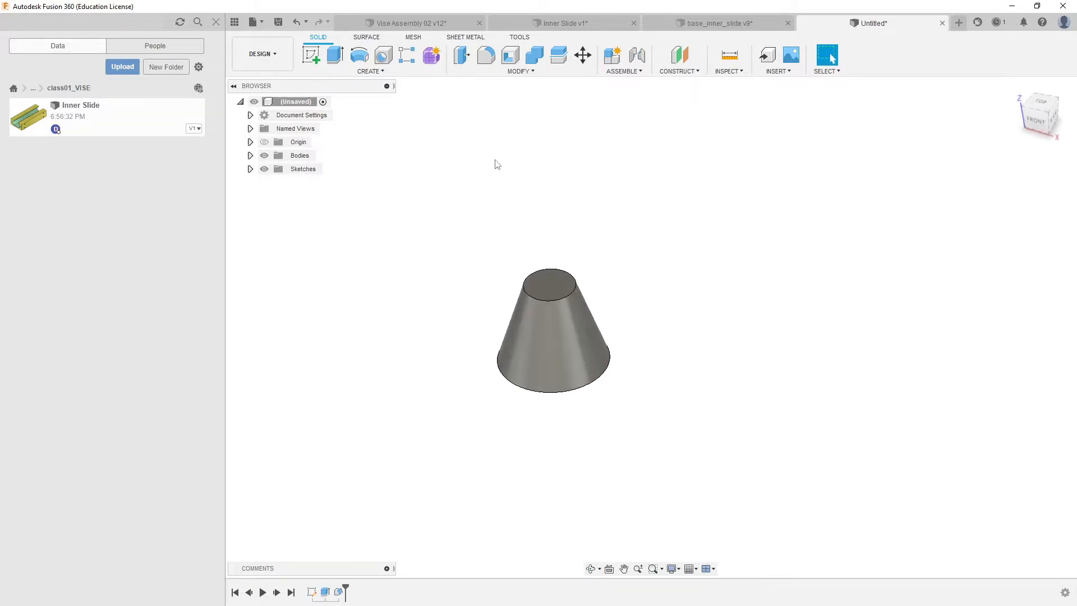
Step: Set up a rectangular pattern of type Features with the extrusion and draft as objects and the red X axis as the direction
{"action": "left_click", "coordinate": [408, 57]}
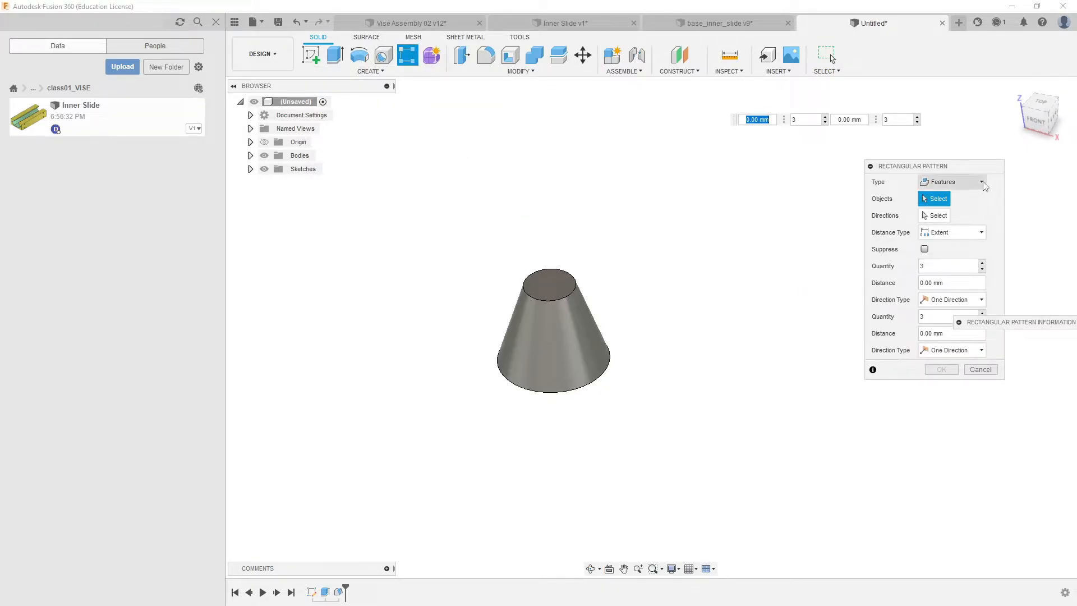
{"action": "left_click", "coordinate": [326, 592]}
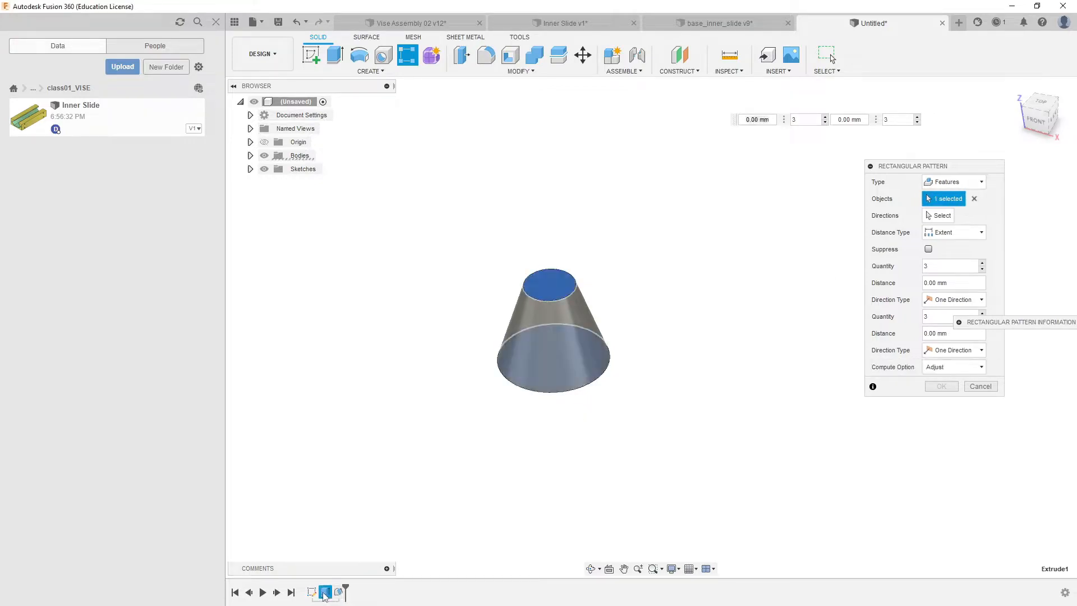
{"action": "left_click", "coordinate": [339, 592]}
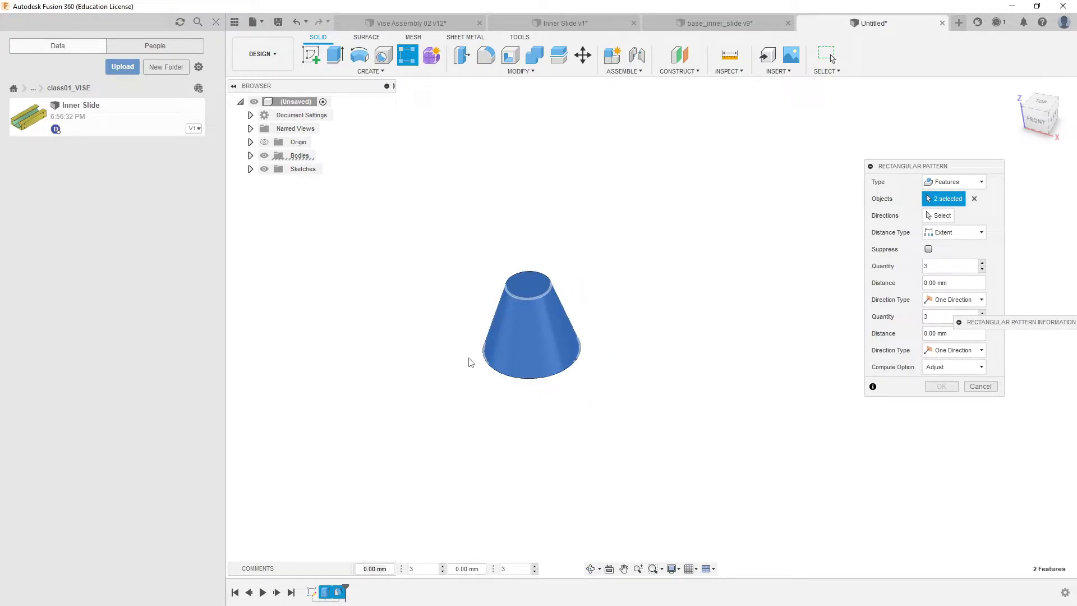
{"action": "left_click", "coordinate": [938, 215]}
{"action": "left_click", "coordinate": [588, 368]}
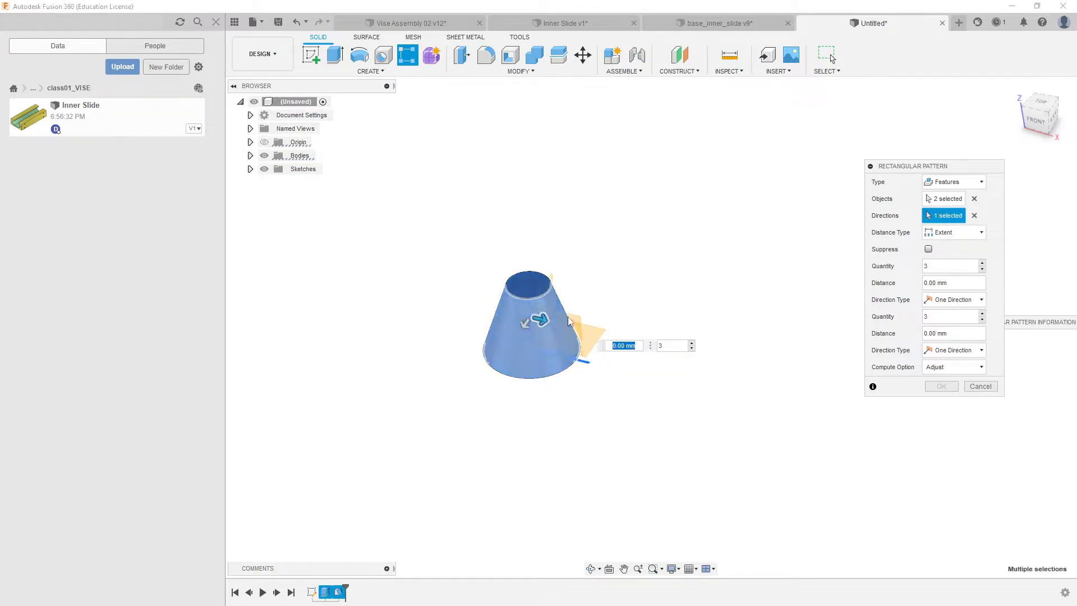
Step: Spread the 3 by 3 pattern over an extent of about 76 mm along X and about 80 mm backward in the second direction
{"action": "left_click_drag", "start_coordinate": [541, 319], "coordinate": [737, 404]}
{"action": "left_click_drag", "start_coordinate": [520, 325], "coordinate": [627, 160]}
{"action": "middle_click_drag", "start_coordinate": [617, 161], "coordinate": [584, 240], "text": "shift"}
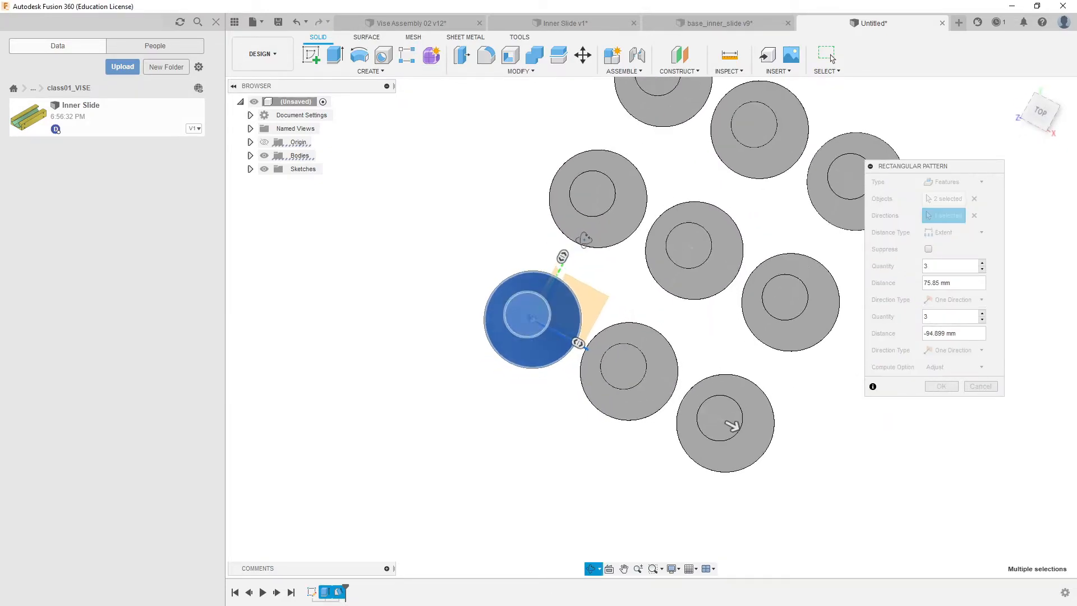
{"action": "scroll", "coordinate": [529, 376], "scroll_direction": "down", "scroll_amount": 4}
{"action": "left_click_drag", "start_coordinate": [621, 163], "coordinate": [608, 187]}
{"action": "middle_click_drag", "start_coordinate": [708, 349], "coordinate": [729, 308], "text": "shift"}
{"action": "middle_click_drag", "start_coordinate": [816, 269], "coordinate": [808, 281]}
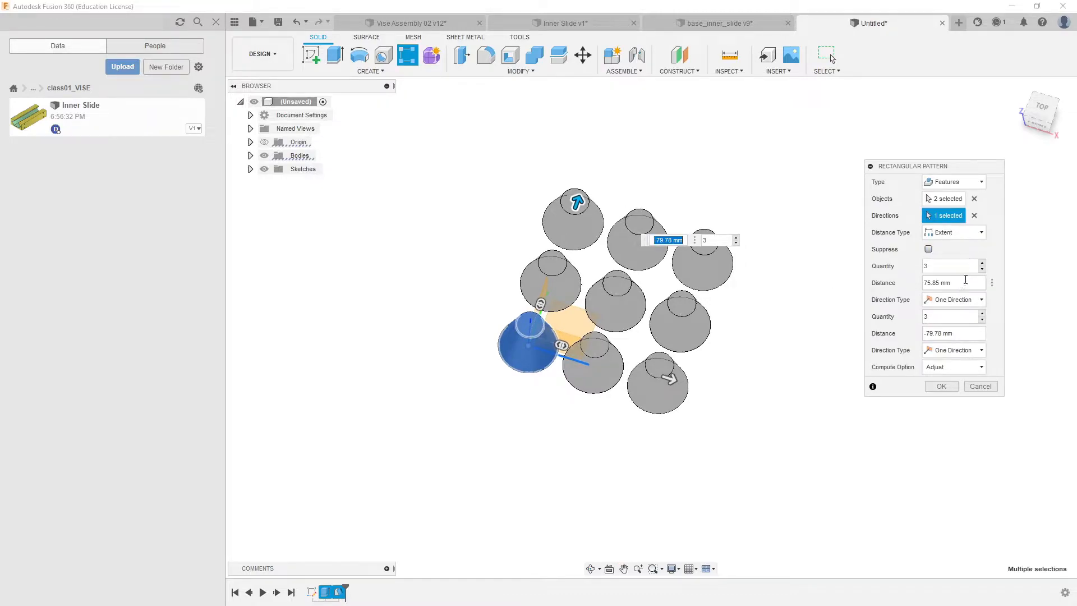
Step: Switch the pattern's distance type to Spacing and adjust the second direction's spacing to about -40.2 mm
{"action": "left_click", "coordinate": [960, 282]}
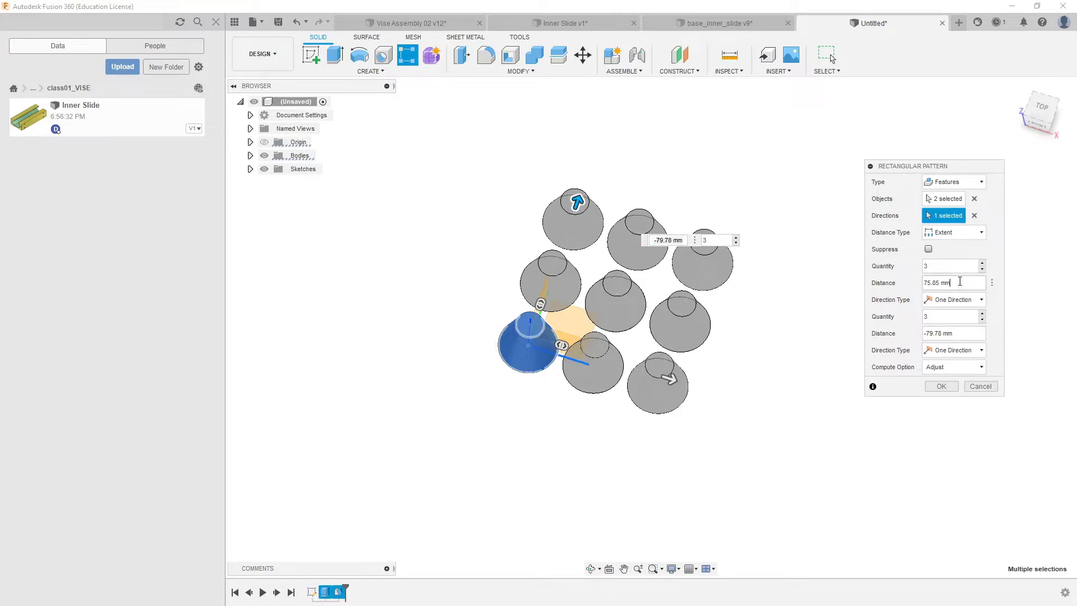
{"action": "left_click", "coordinate": [961, 233]}
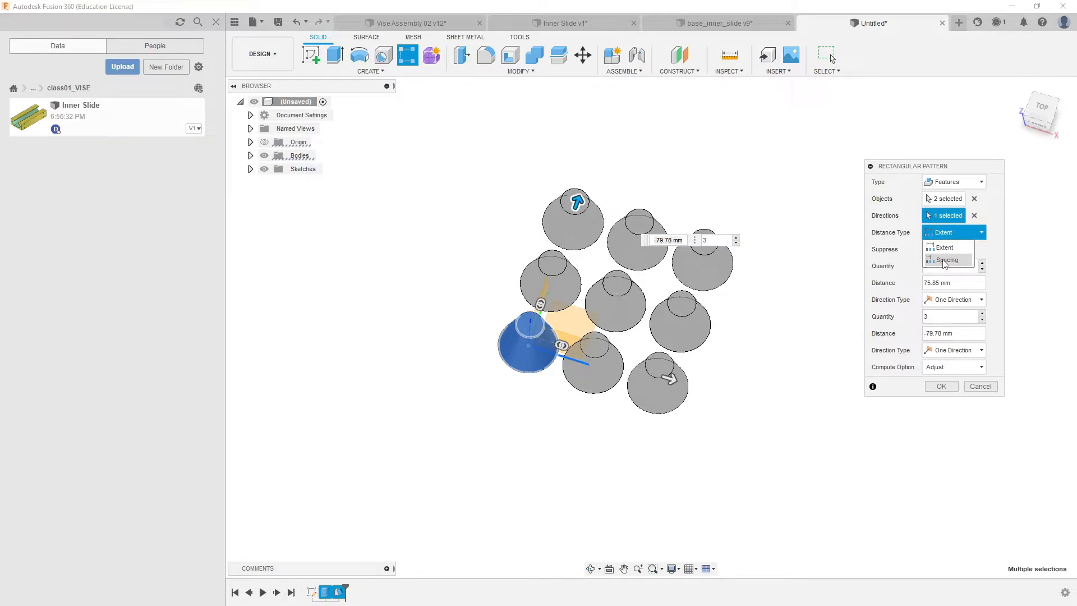
{"action": "left_click", "coordinate": [952, 261]}
{"action": "middle_click_drag", "start_coordinate": [600, 292], "coordinate": [587, 308], "text": "shift"}
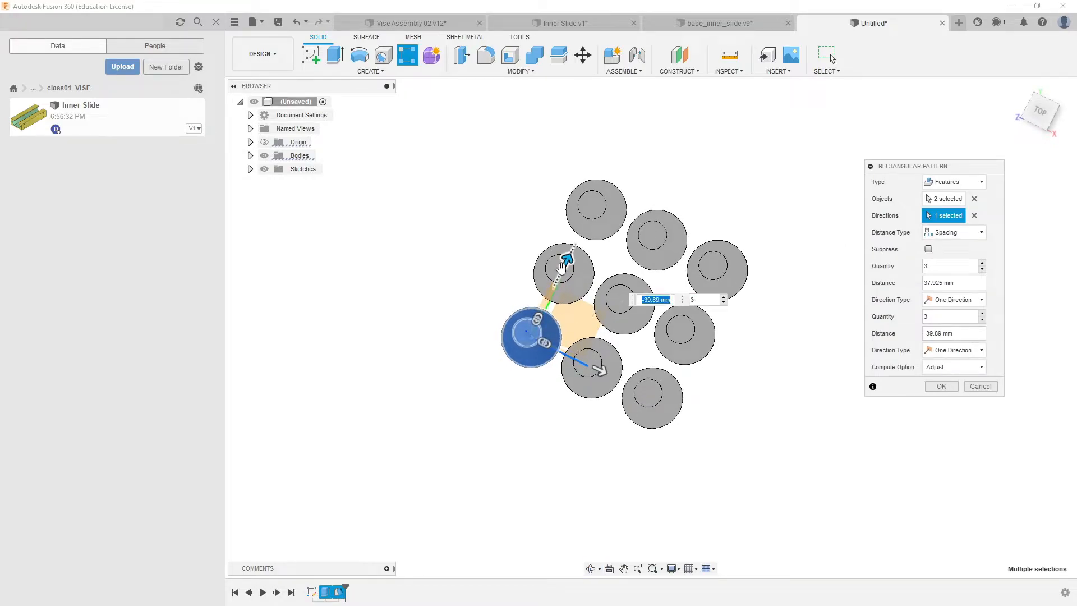
{"action": "left_click_drag", "start_coordinate": [563, 266], "coordinate": [566, 261]}
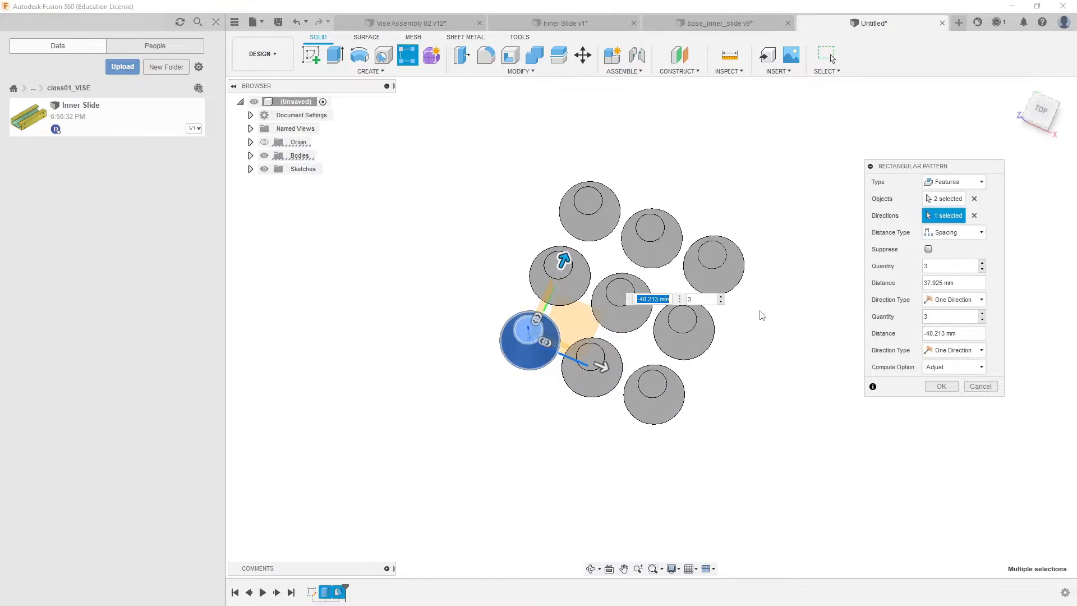
Step: Set the spacing to 35 mm in the first direction and -35 mm in the second, and create the cone pattern
{"action": "left_click", "coordinate": [964, 288]}
{"action": "triple_click", "coordinate": [958, 282]}
{"action": "type", "text": "35"}
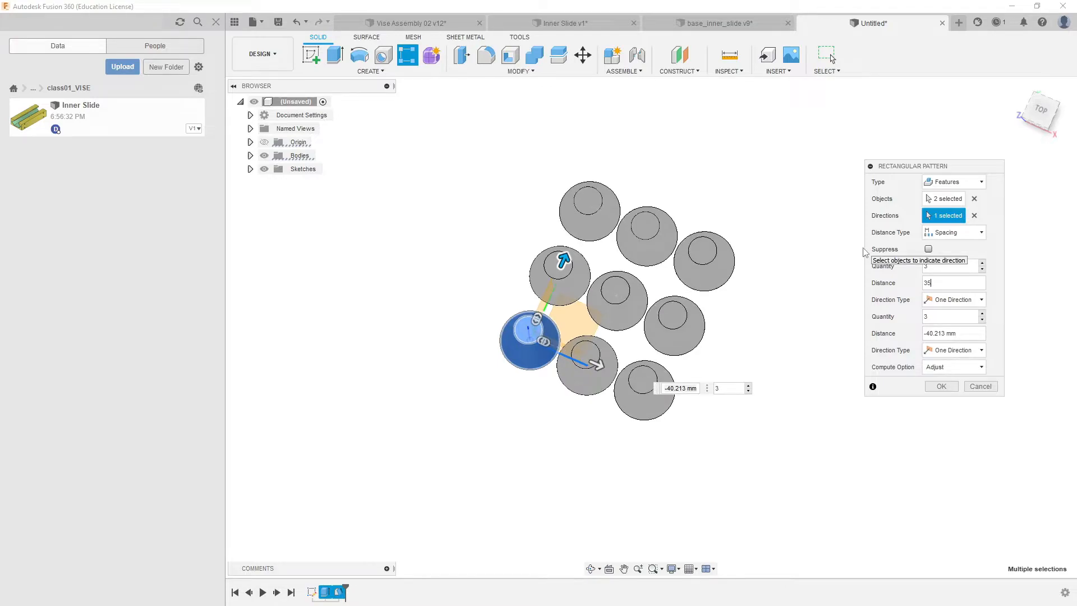
{"action": "left_click", "coordinate": [957, 335]}
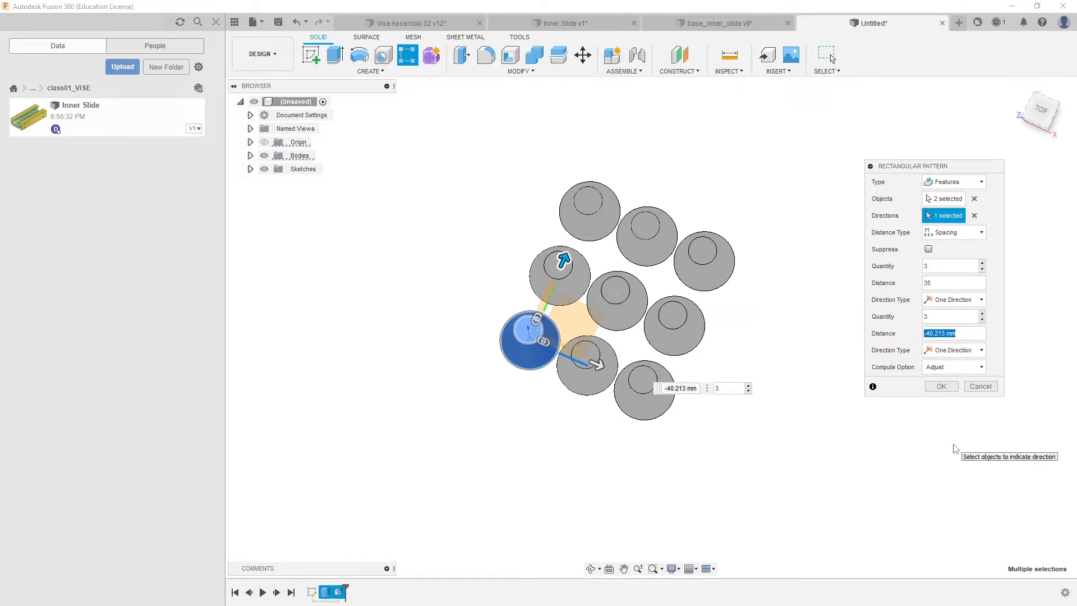
{"action": "type", "text": "-35"}
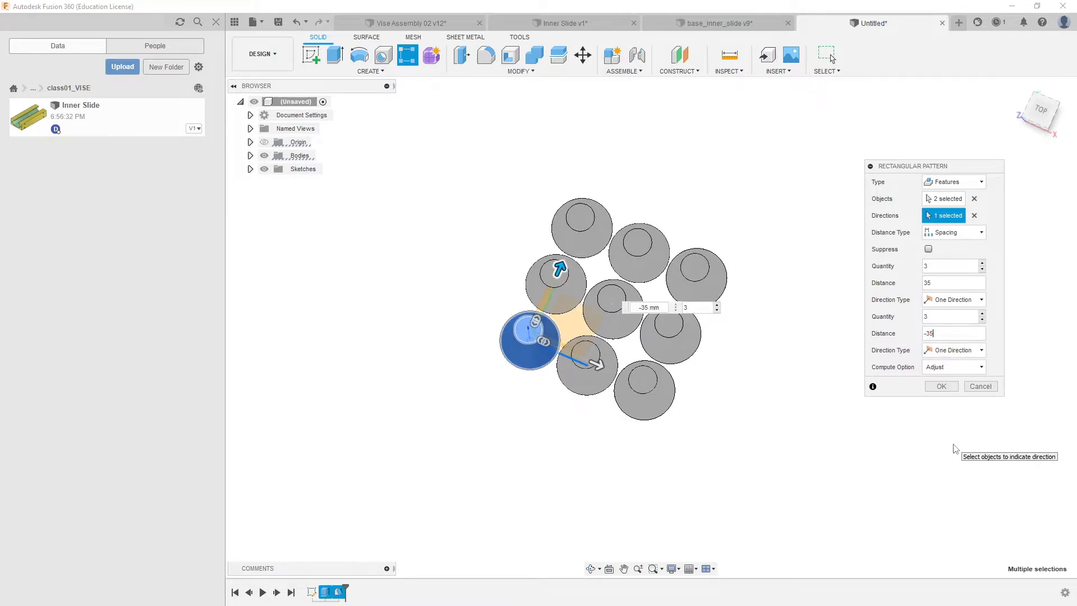
{"action": "key", "text": "Return"}
{"action": "middle_click_drag", "start_coordinate": [737, 388], "coordinate": [721, 330], "text": "shift"}
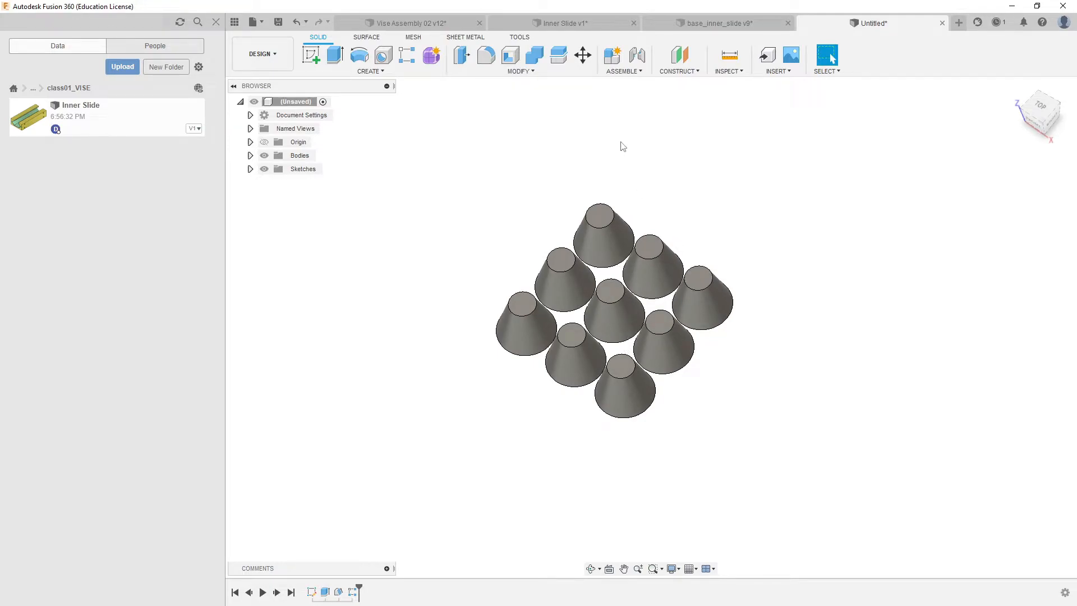
{"action": "middle_click_drag", "start_coordinate": [728, 226], "coordinate": [726, 377], "text": "shift"}
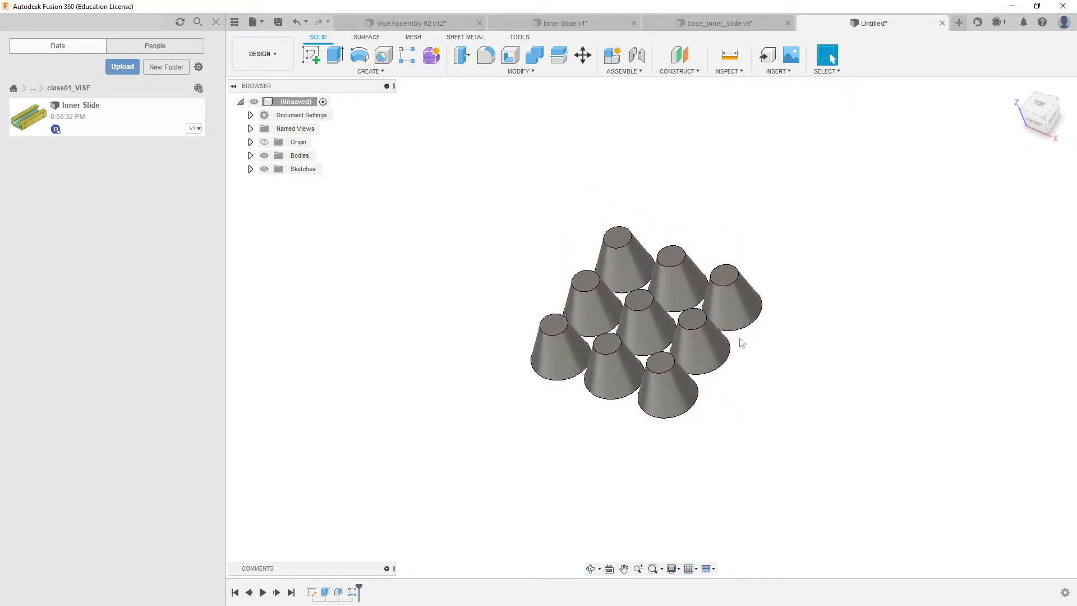
Step: Switch to the Inner Slide design and hide Body5 so that only the inner channel body is shown
{"action": "left_click", "coordinate": [543, 22]}
{"action": "middle_click_drag", "start_coordinate": [530, 155], "coordinate": [558, 265], "text": "shift"}
{"action": "scroll", "coordinate": [477, 366], "scroll_direction": "up", "scroll_amount": 3}
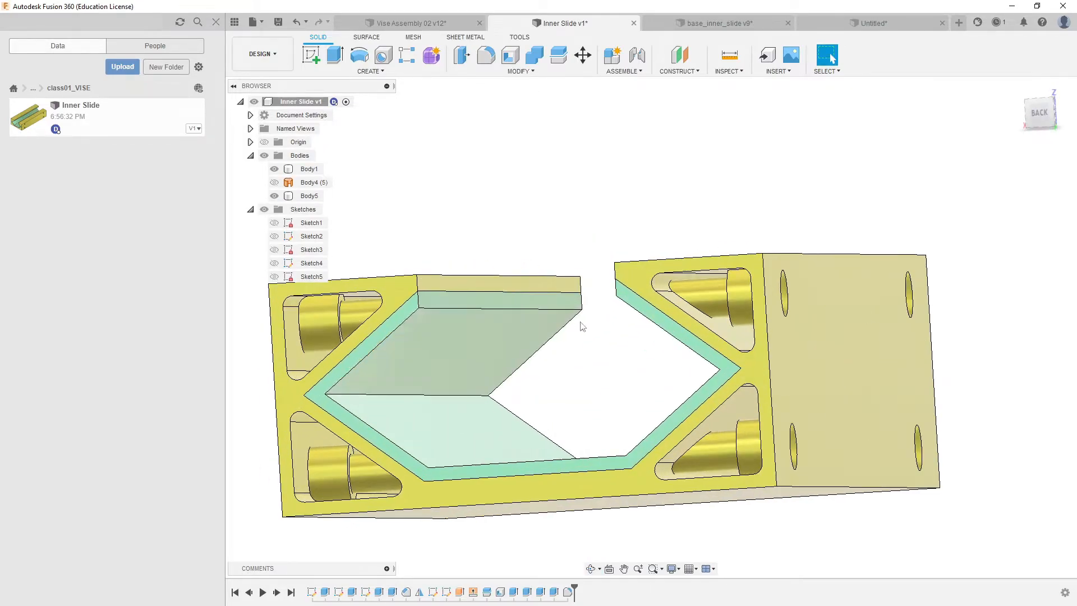
{"action": "middle_click_drag", "start_coordinate": [577, 324], "coordinate": [673, 320]}
{"action": "mouse_move", "coordinate": [579, 323]}
{"action": "middle_mouse_down", "text": "shift"}
{"action": "mouse_move", "coordinate": [573, 315]}
{"action": "mouse_move", "coordinate": [729, 373]}
{"action": "mouse_move", "coordinate": [585, 322]}
{"action": "middle_mouse_up", "text": "shift"}
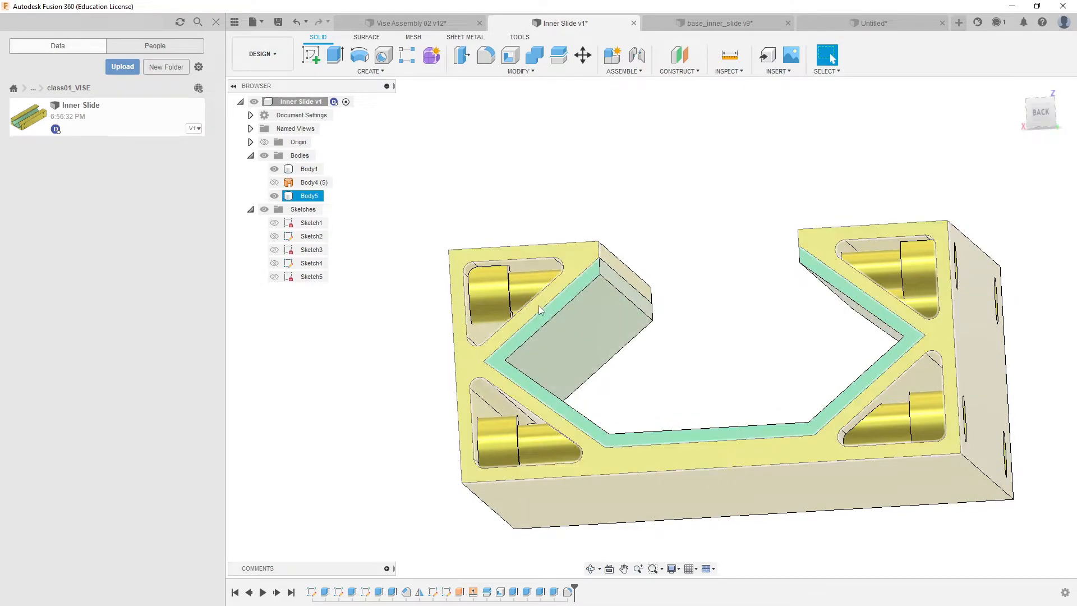
{"action": "middle_click_drag", "start_coordinate": [655, 308], "coordinate": [606, 364], "text": "shift"}
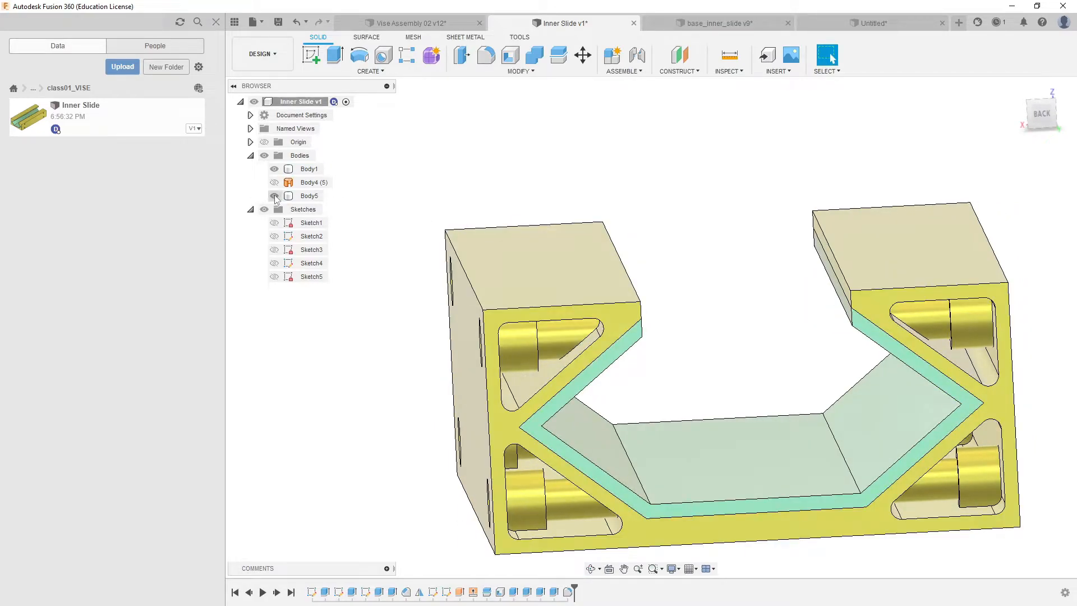
{"action": "left_click", "coordinate": [274, 196]}
Step: Start a new sketch on the slanted outer side face of the channel body
{"action": "middle_click_drag", "start_coordinate": [513, 295], "coordinate": [684, 322], "text": "shift"}
{"action": "left_click", "coordinate": [626, 356]}
{"action": "mouse_move", "coordinate": [603, 403]}
{"action": "middle_mouse_down", "text": "shift"}
{"action": "mouse_move", "coordinate": [637, 392]}
{"action": "mouse_move", "coordinate": [673, 427]}
{"action": "mouse_move", "coordinate": [644, 395]}
{"action": "middle_mouse_up", "text": "shift"}
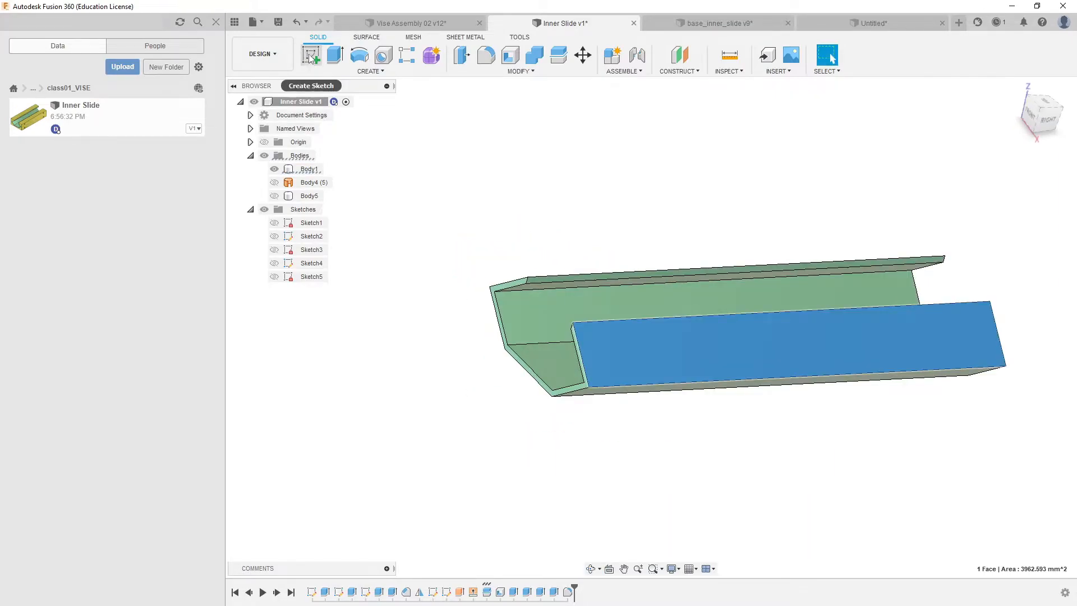
{"action": "left_click", "coordinate": [310, 57]}
{"action": "middle_click_drag", "start_coordinate": [608, 305], "coordinate": [381, 309]}
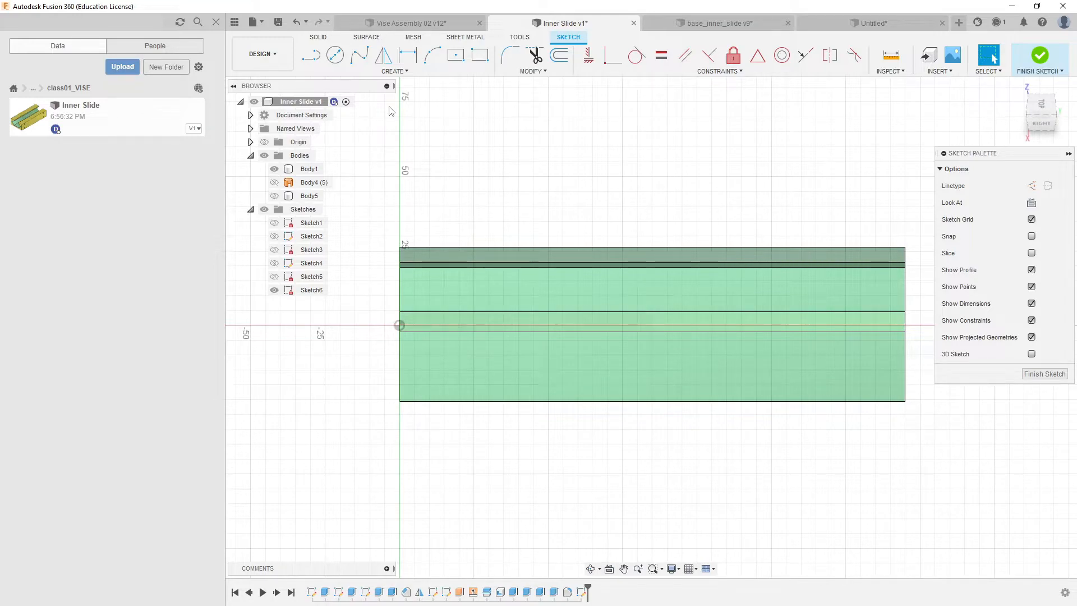
Step: Examine how the new sketch plane lies against the channel's slanted side face, from an angle and straight on
{"action": "mouse_move", "coordinate": [412, 213]}
{"action": "middle_mouse_down", "text": "shift"}
{"action": "mouse_move", "coordinate": [453, 218]}
{"action": "mouse_move", "coordinate": [507, 176]}
{"action": "mouse_move", "coordinate": [497, 161]}
{"action": "mouse_move", "coordinate": [501, 170]}
{"action": "middle_mouse_up", "text": "shift"}
{"action": "middle_click_drag", "start_coordinate": [853, 184], "coordinate": [795, 213], "text": "shift"}
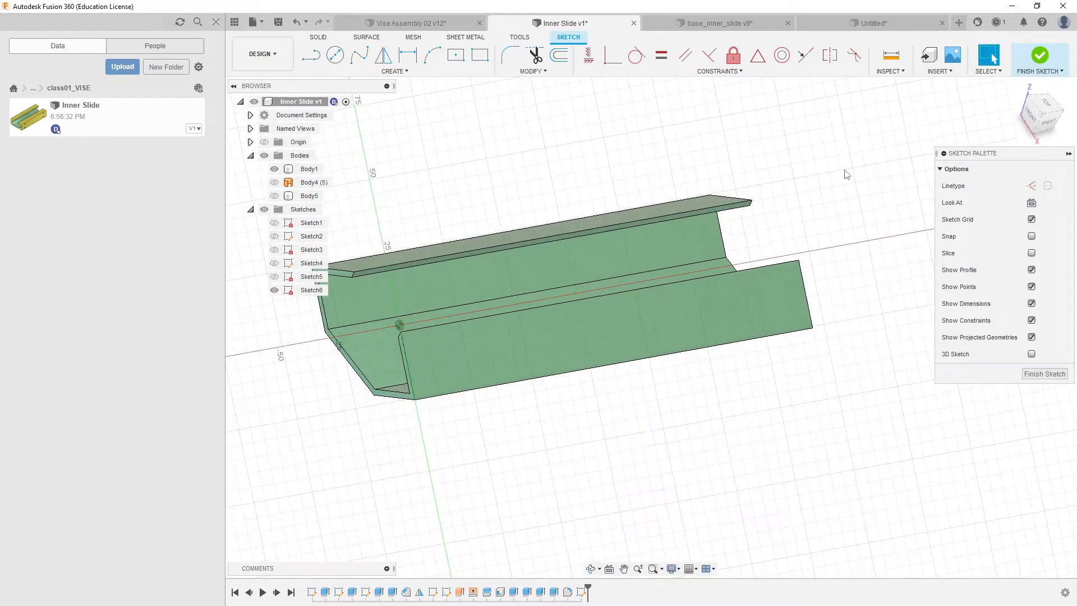
{"action": "left_click", "coordinate": [1045, 104]}
{"action": "mouse_move", "coordinate": [741, 273]}
{"action": "middle_mouse_down"}
{"action": "mouse_move", "coordinate": [550, 399]}
{"action": "mouse_move", "coordinate": [567, 411]}
{"action": "mouse_move", "coordinate": [561, 423]}
{"action": "mouse_move", "coordinate": [601, 384]}
{"action": "mouse_move", "coordinate": [657, 387]}
{"action": "mouse_move", "coordinate": [553, 344]}
{"action": "mouse_move", "coordinate": [579, 367]}
{"action": "middle_mouse_up"}
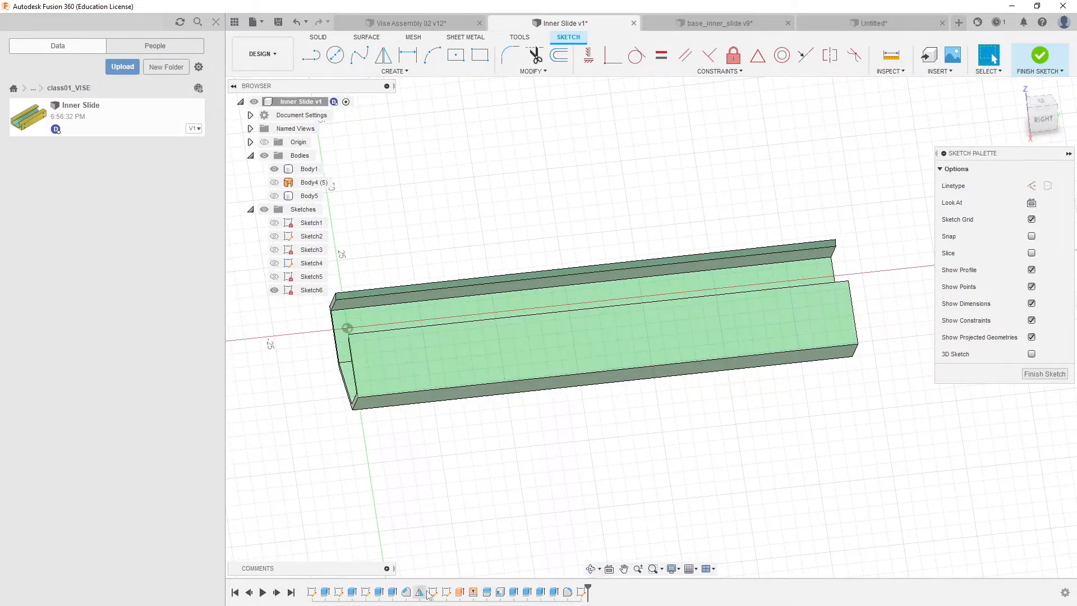
{"action": "left_click", "coordinate": [610, 570]}
{"action": "left_click", "coordinate": [582, 347]}
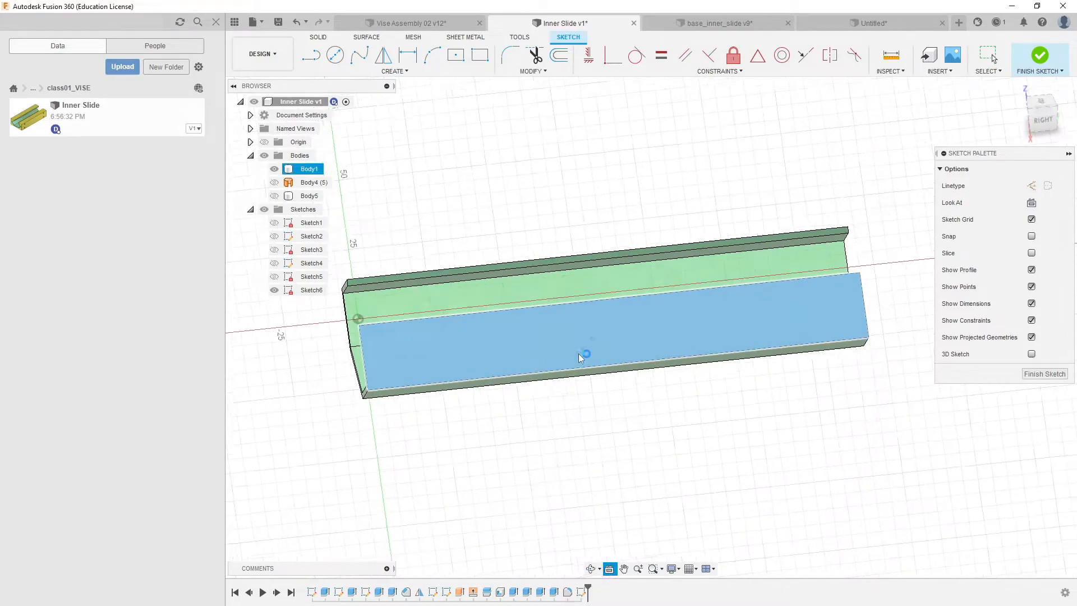
{"action": "mouse_move", "coordinate": [662, 392]}
{"action": "middle_mouse_down"}
{"action": "mouse_move", "coordinate": [668, 428]}
{"action": "mouse_move", "coordinate": [631, 406]}
{"action": "middle_mouse_up"}
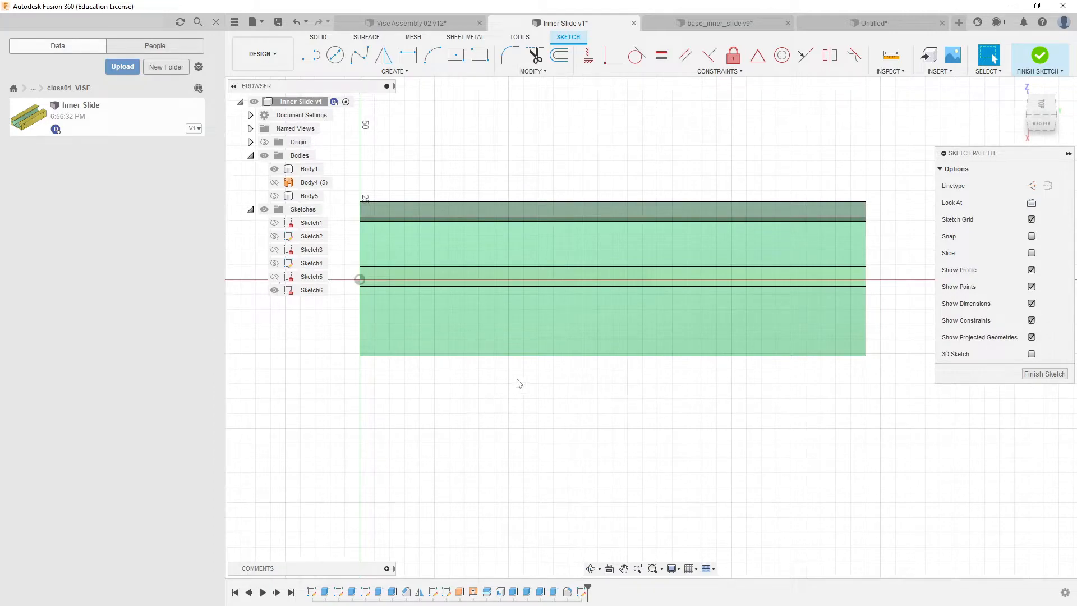
{"action": "middle_click_drag", "start_coordinate": [499, 400], "coordinate": [551, 398]}
{"action": "left_click", "coordinate": [559, 364]}
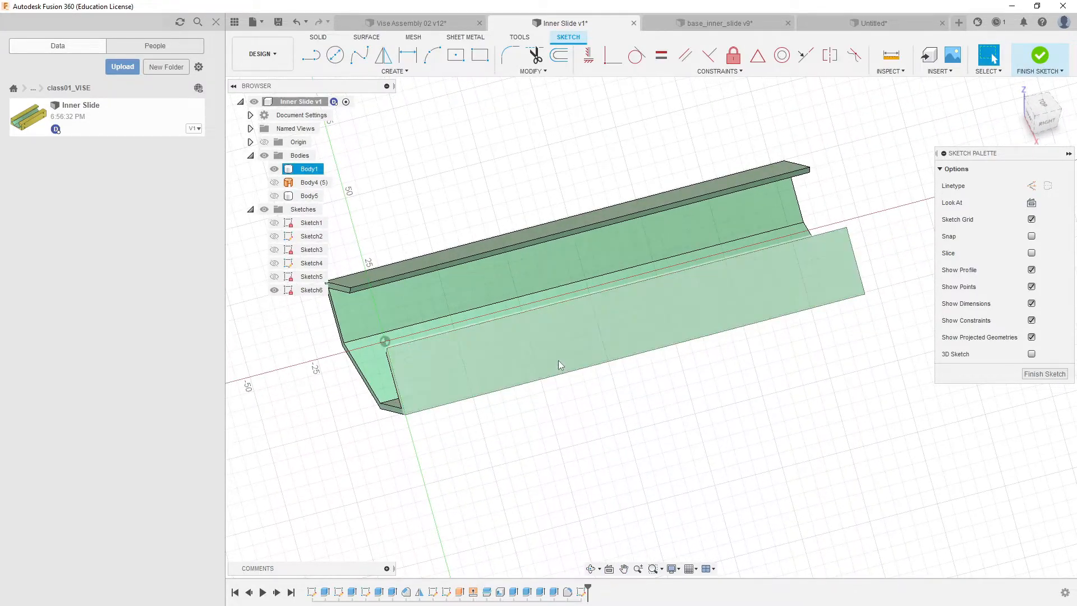
{"action": "left_click", "coordinate": [564, 399]}
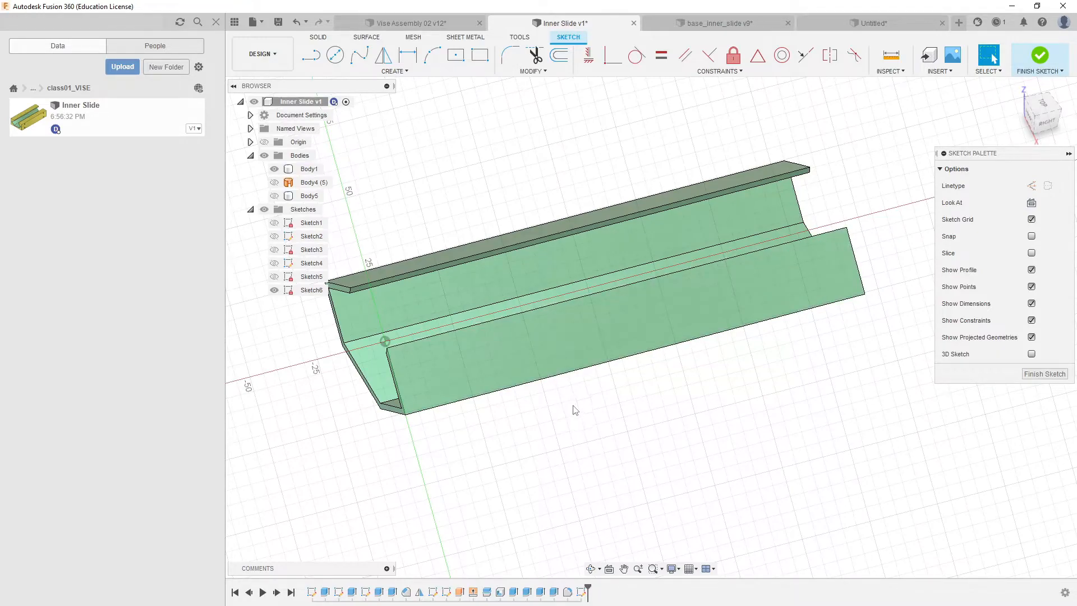
{"action": "left_click", "coordinate": [585, 364]}
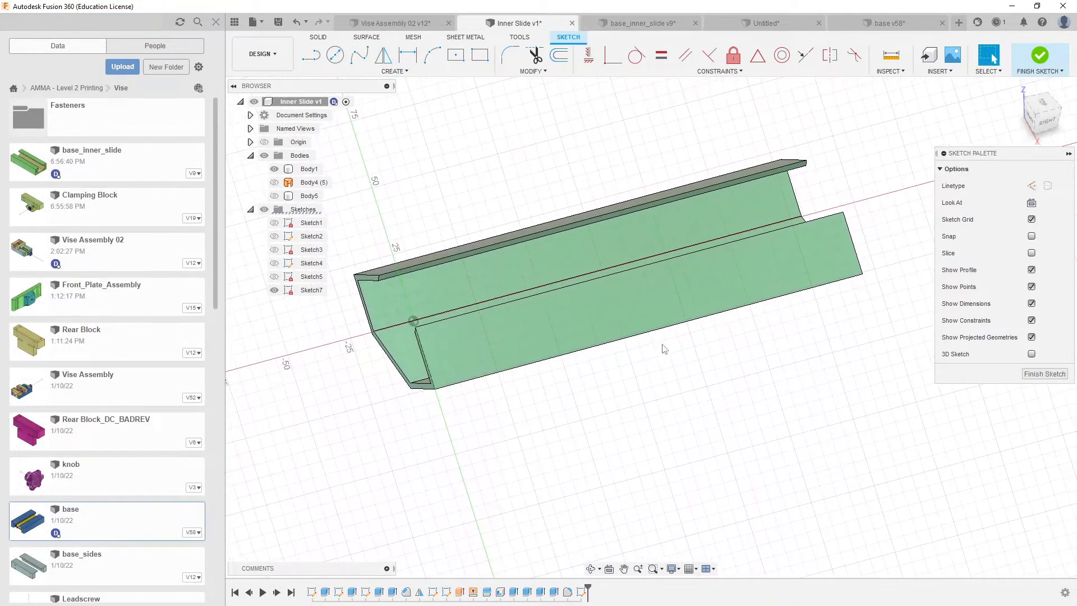
Step: Project the four boundary edges of the slanted side face into the sketch as construction lines
{"action": "left_click", "coordinate": [592, 289]}
{"action": "left_click", "coordinate": [424, 359]}
{"action": "left_click", "coordinate": [470, 313], "text": "shift"}
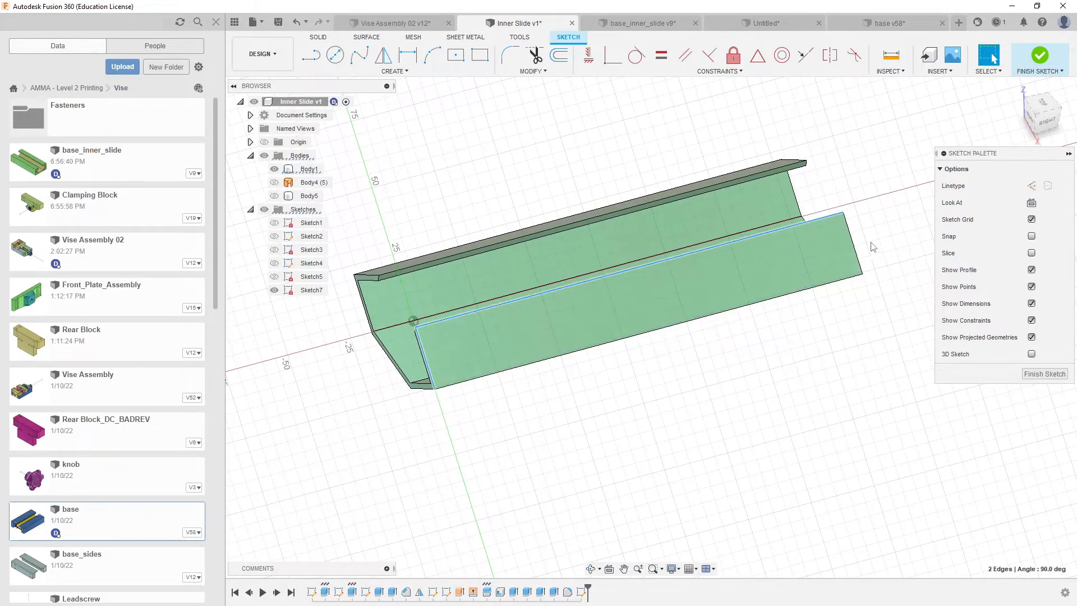
{"action": "left_click", "coordinate": [856, 251], "text": "shift"}
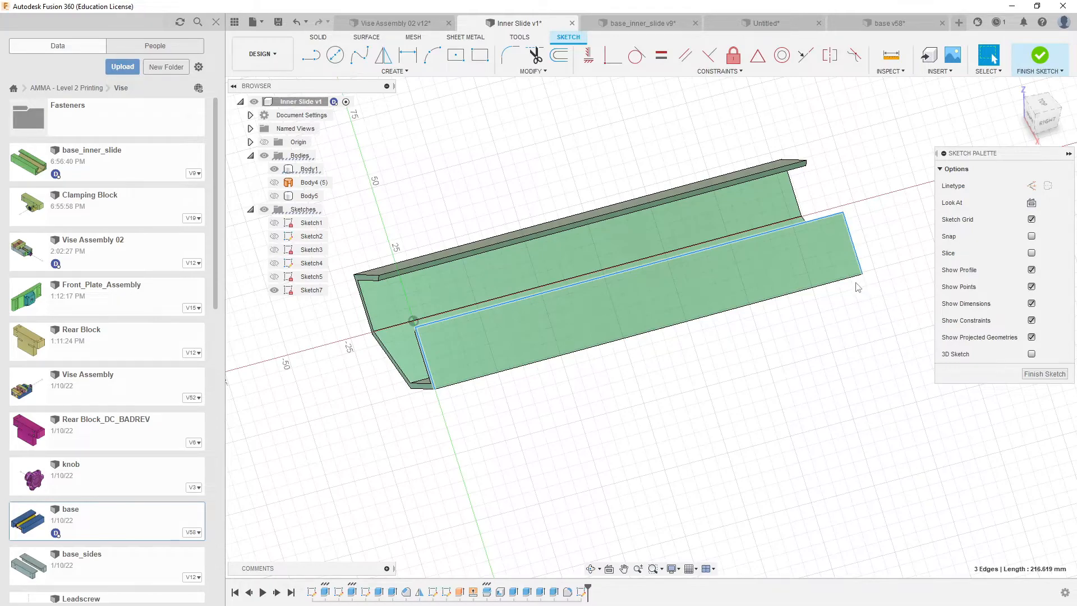
{"action": "left_click", "coordinate": [853, 278], "text": "shift"}
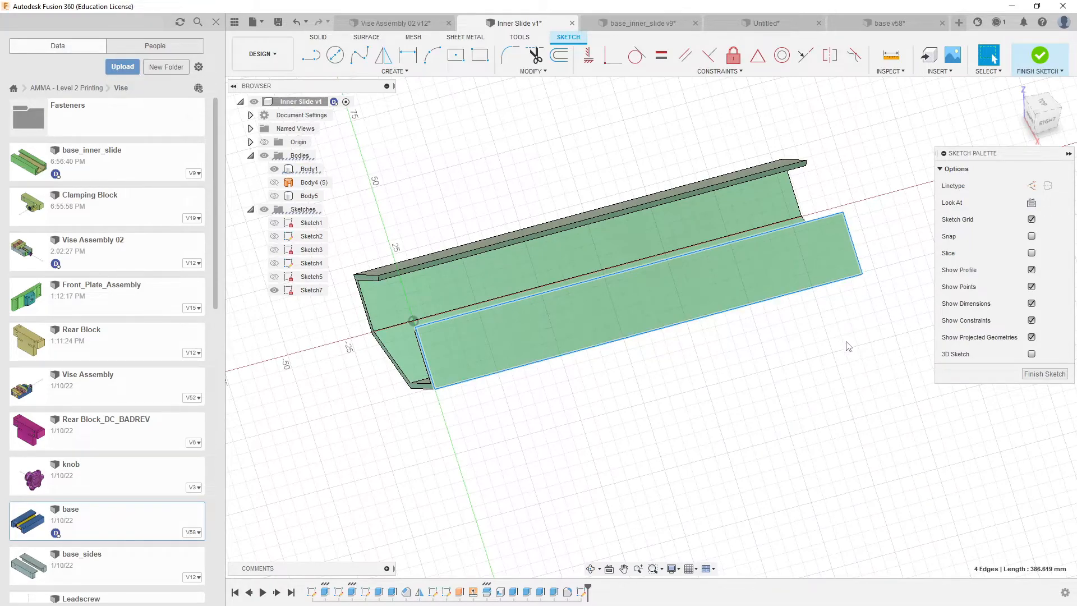
{"action": "key", "text": "p"}
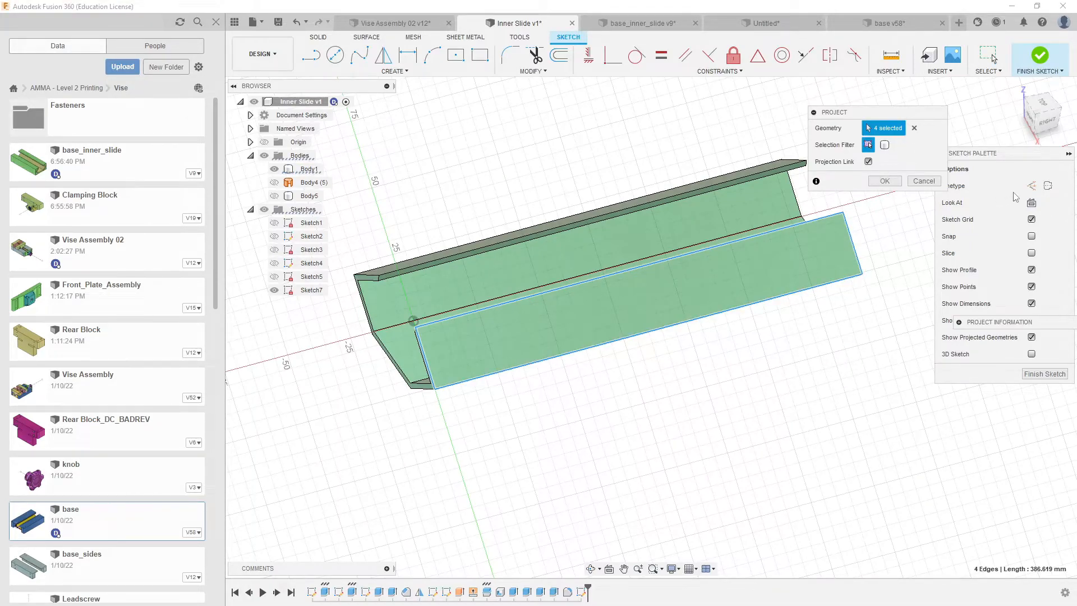
{"action": "left_click", "coordinate": [1031, 186]}
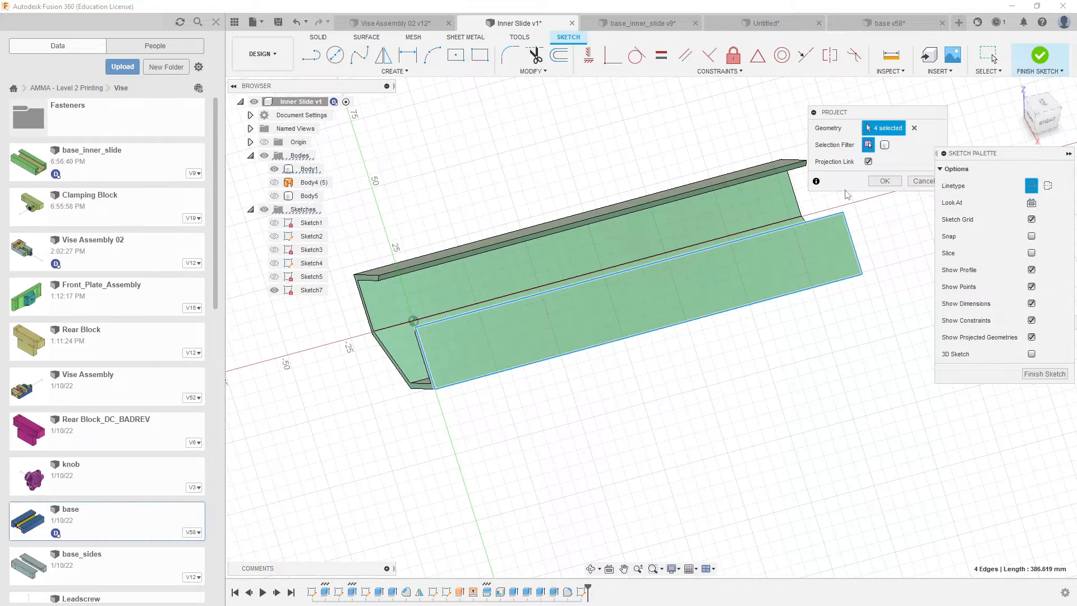
{"action": "left_click", "coordinate": [885, 180]}
Step: Hide the channel body Body1 while keeping the current sketch displayed
{"action": "middle_click_drag", "start_coordinate": [548, 408], "coordinate": [547, 410], "text": "shift"}
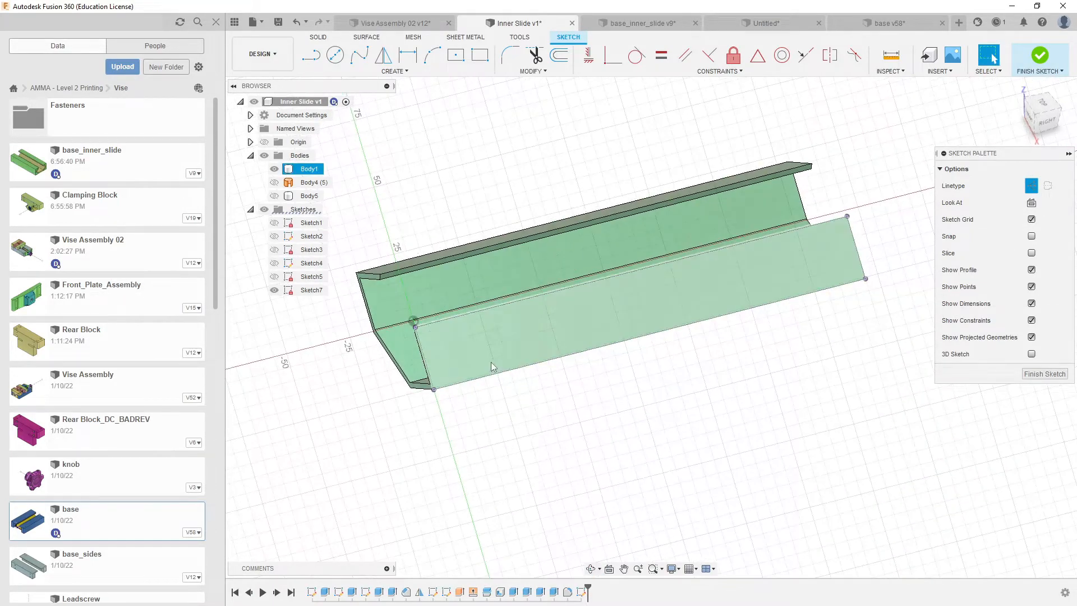
{"action": "left_click", "coordinate": [275, 182]}
{"action": "mouse_move", "coordinate": [698, 348]}
{"action": "middle_mouse_down", "text": "shift"}
{"action": "mouse_move", "coordinate": [716, 340]}
{"action": "mouse_move", "coordinate": [700, 348]}
{"action": "middle_mouse_up", "text": "shift"}
{"action": "mouse_move", "coordinate": [607, 345]}
{"action": "middle_mouse_down"}
{"action": "mouse_move", "coordinate": [590, 308]}
{"action": "mouse_move", "coordinate": [592, 318]}
{"action": "middle_mouse_up"}
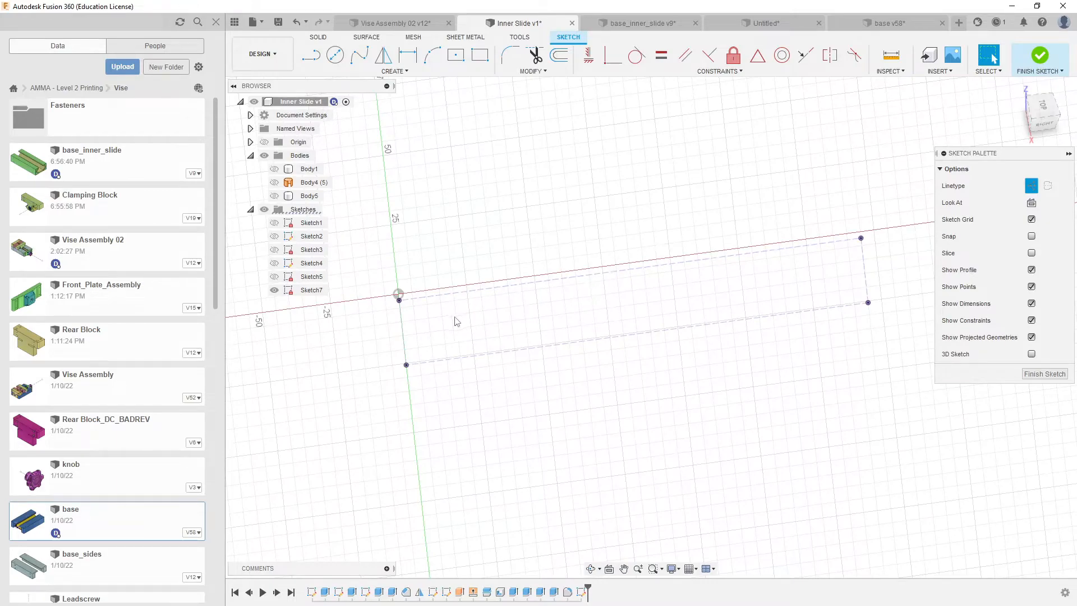
Step: Draw two crossing construction centrelines joining the midpoints of the projected rectangle's opposite edges
{"action": "key", "text": "l"}
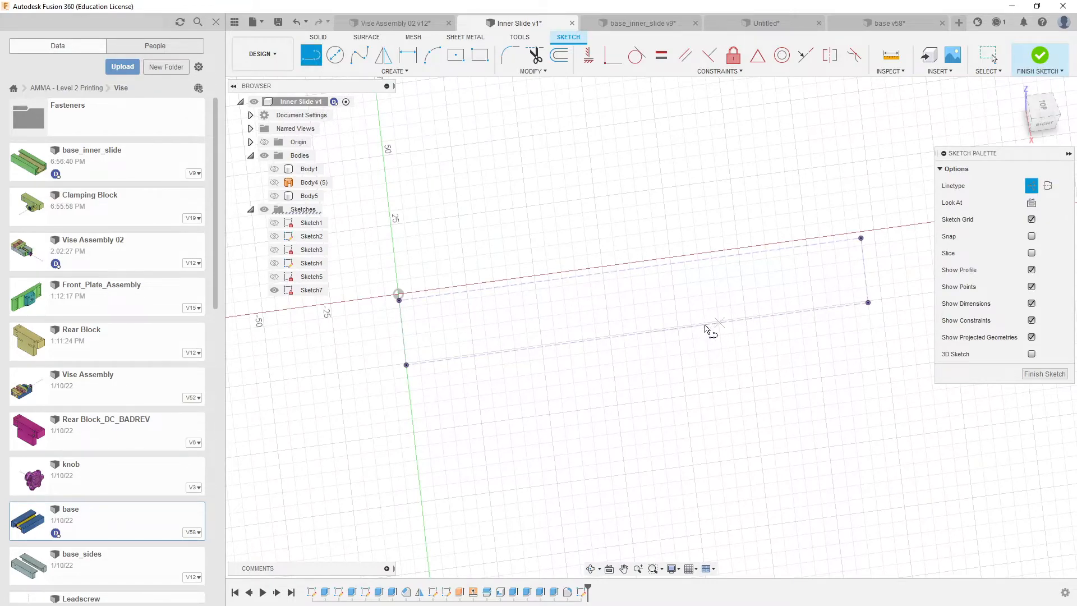
{"action": "left_click", "coordinate": [403, 333]}
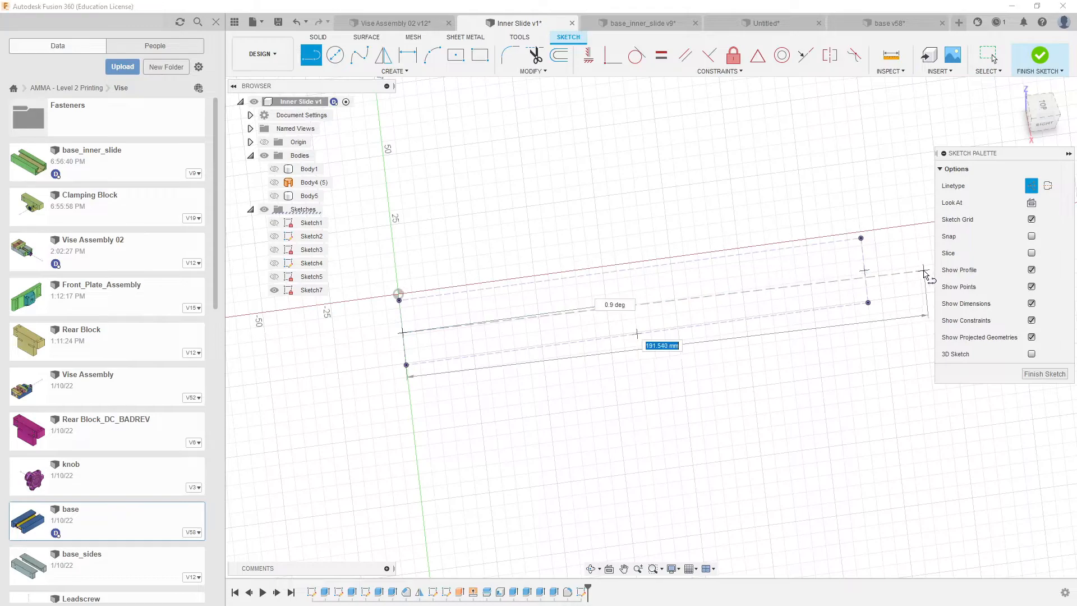
{"action": "left_click", "coordinate": [864, 270]}
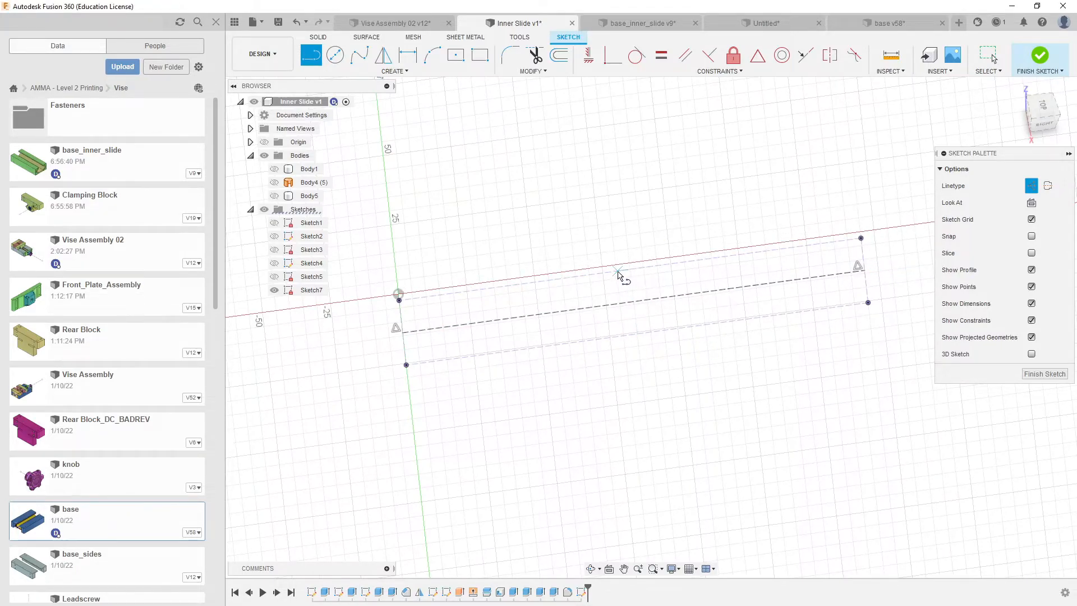
{"action": "left_click", "coordinate": [629, 271]}
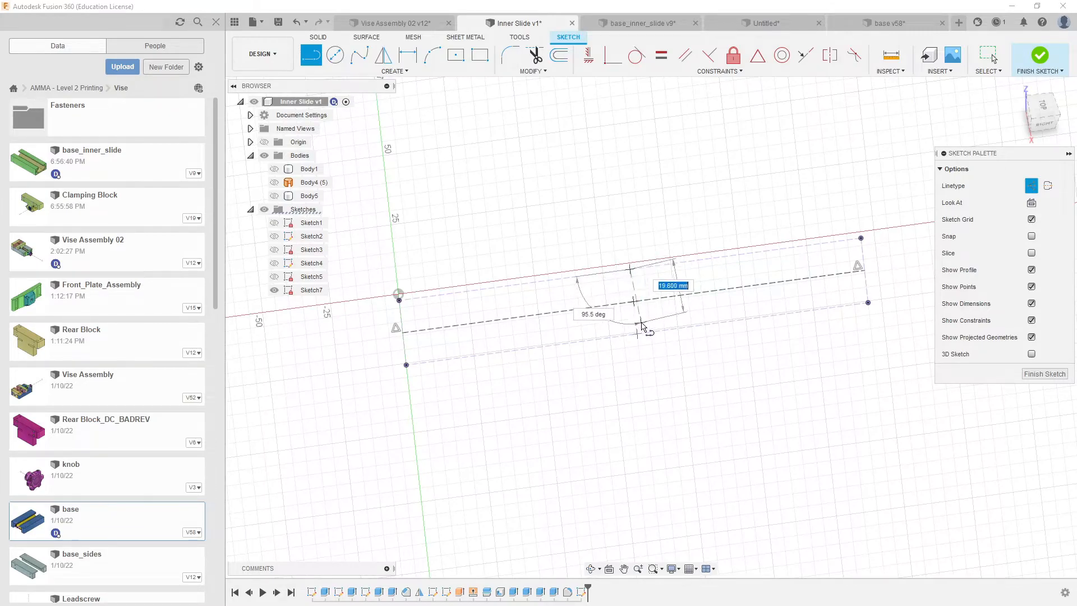
{"action": "double_click", "coordinate": [638, 334]}
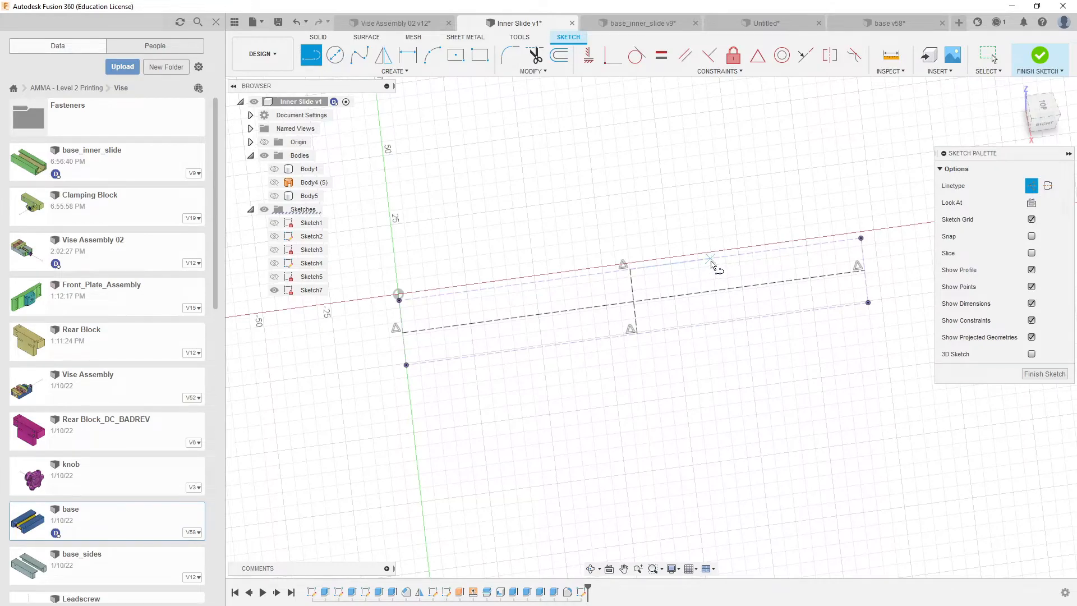
Step: Switch off the construction linetype and draw a circle centred where the two centrelines cross
{"action": "scroll", "coordinate": [651, 252], "scroll_direction": "up", "scroll_amount": 3}
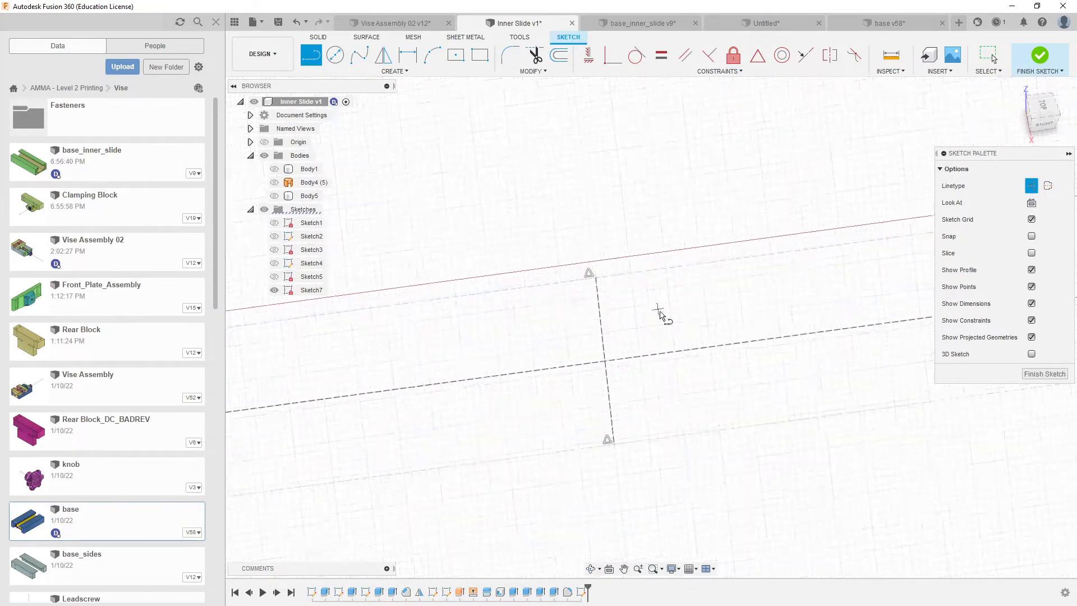
{"action": "scroll", "coordinate": [666, 361], "scroll_direction": "up", "scroll_amount": 2}
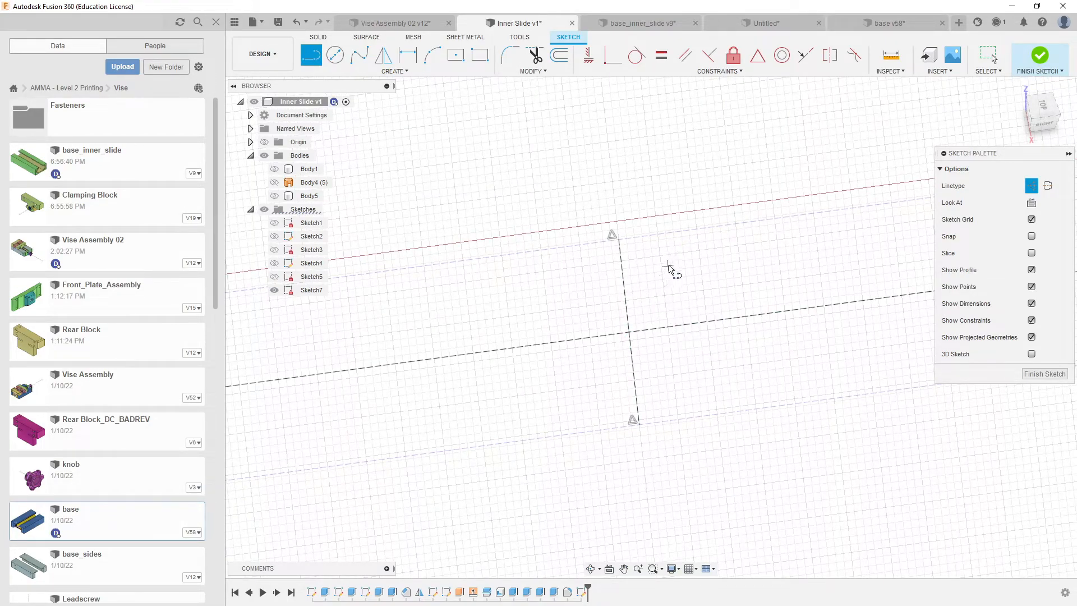
{"action": "key", "text": "c"}
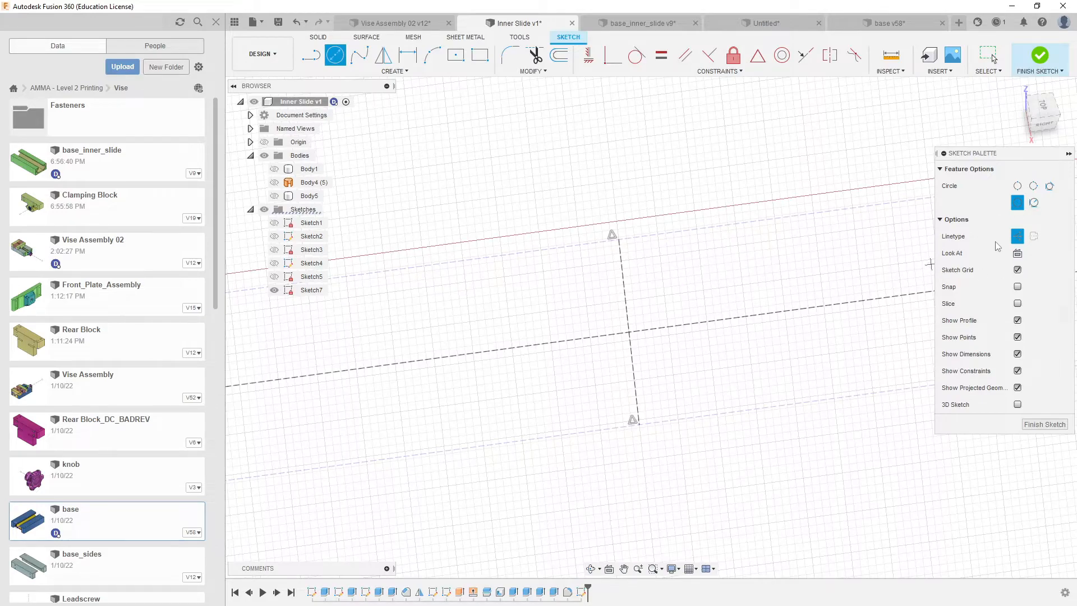
{"action": "left_click", "coordinate": [1017, 236]}
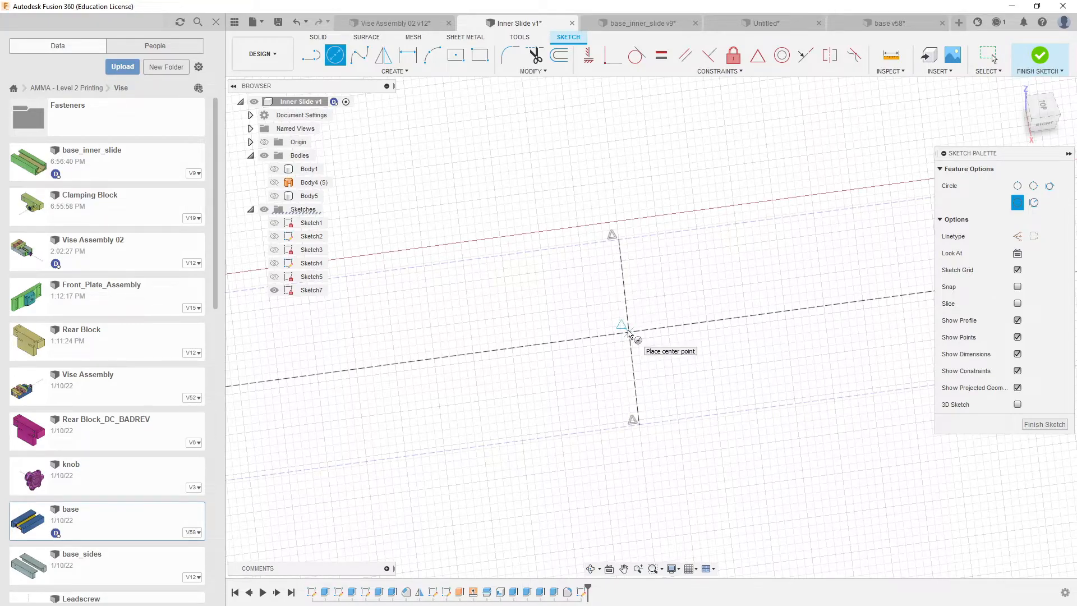
{"action": "left_click", "coordinate": [629, 332]}
{"action": "left_click", "coordinate": [641, 343]}
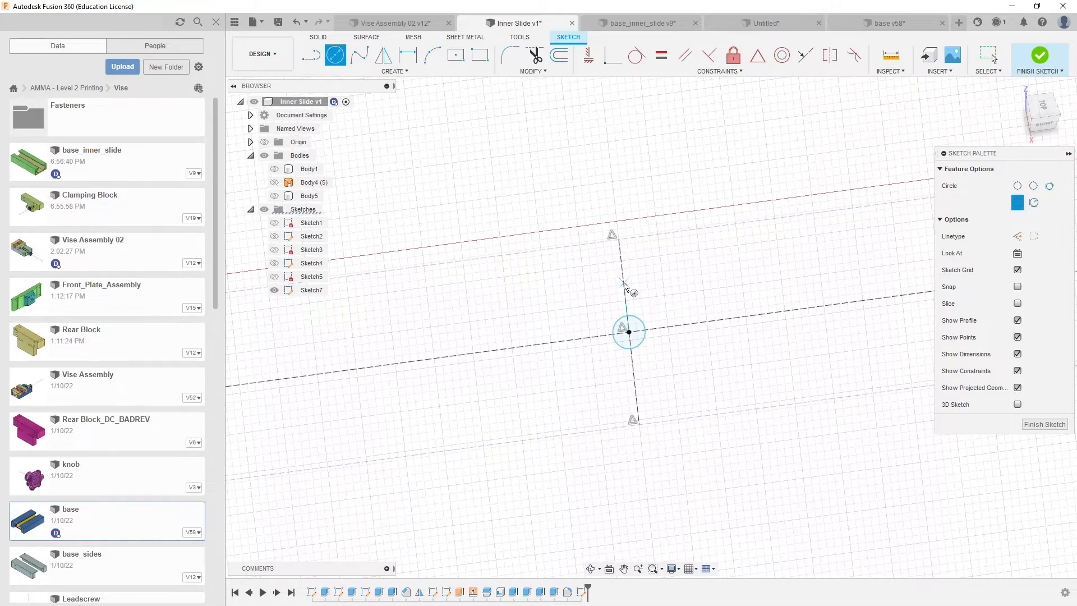
Step: Draw two more circles on the short centreline, one either side of the centre circle, the upper one about 3.9 mm across
{"action": "left_click", "coordinate": [623, 283]}
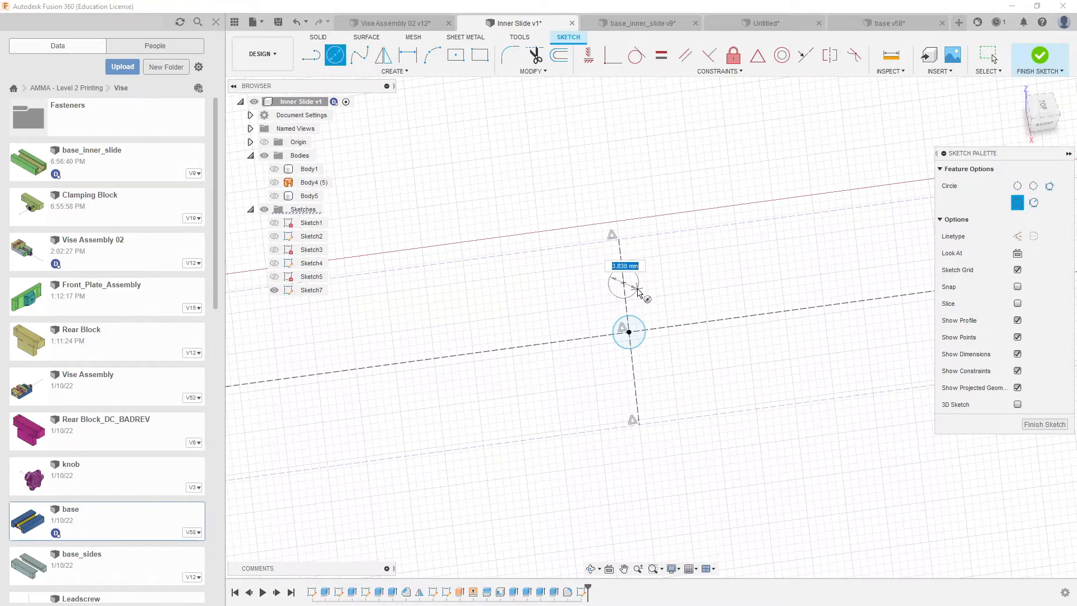
{"action": "left_click", "coordinate": [635, 292]}
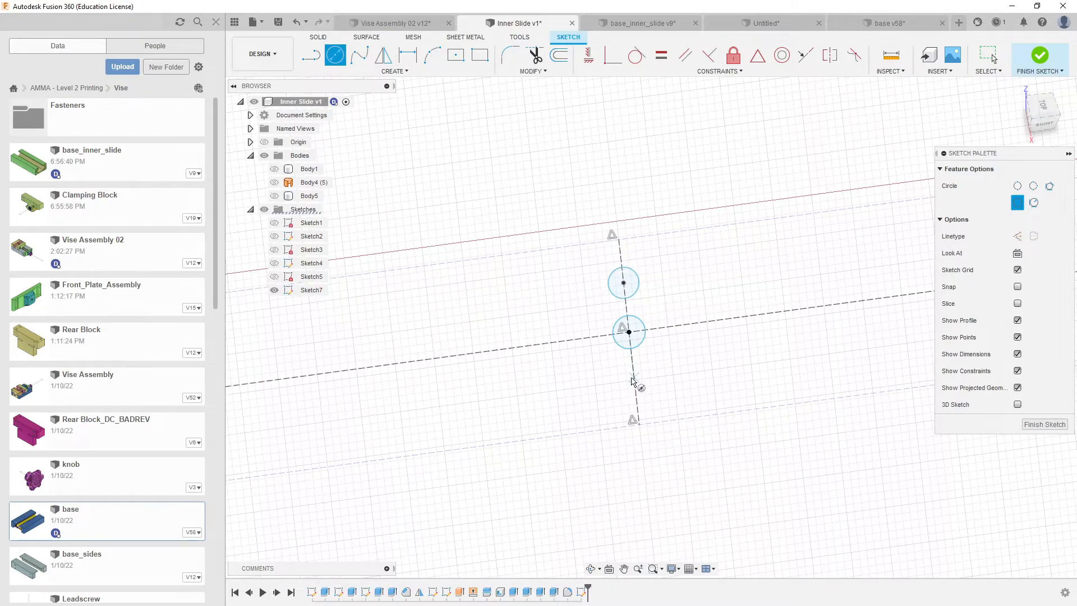
{"action": "left_click", "coordinate": [635, 381]}
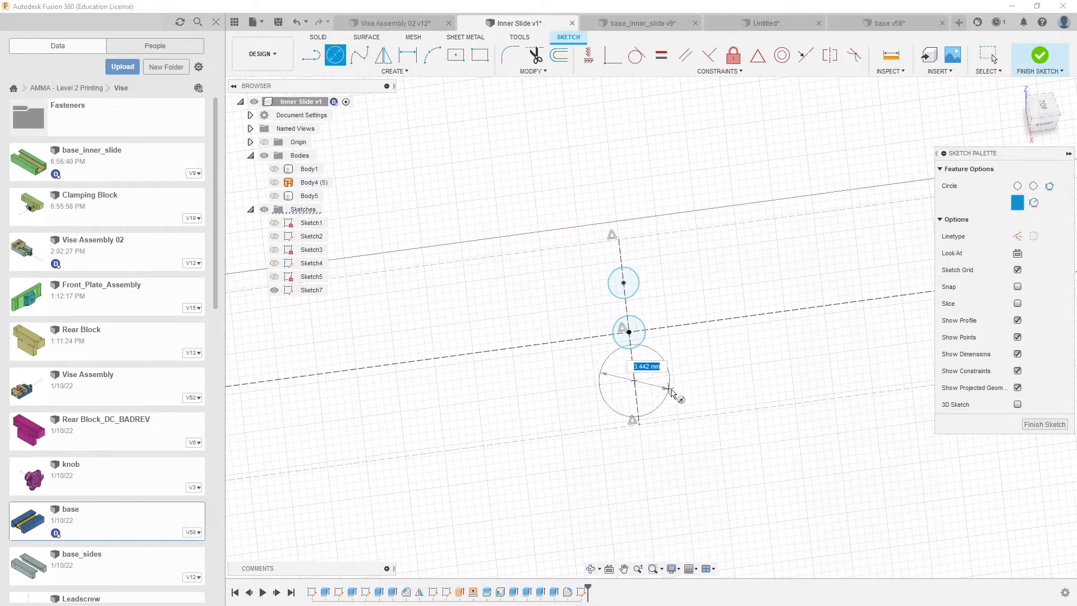
{"action": "left_click", "coordinate": [657, 379]}
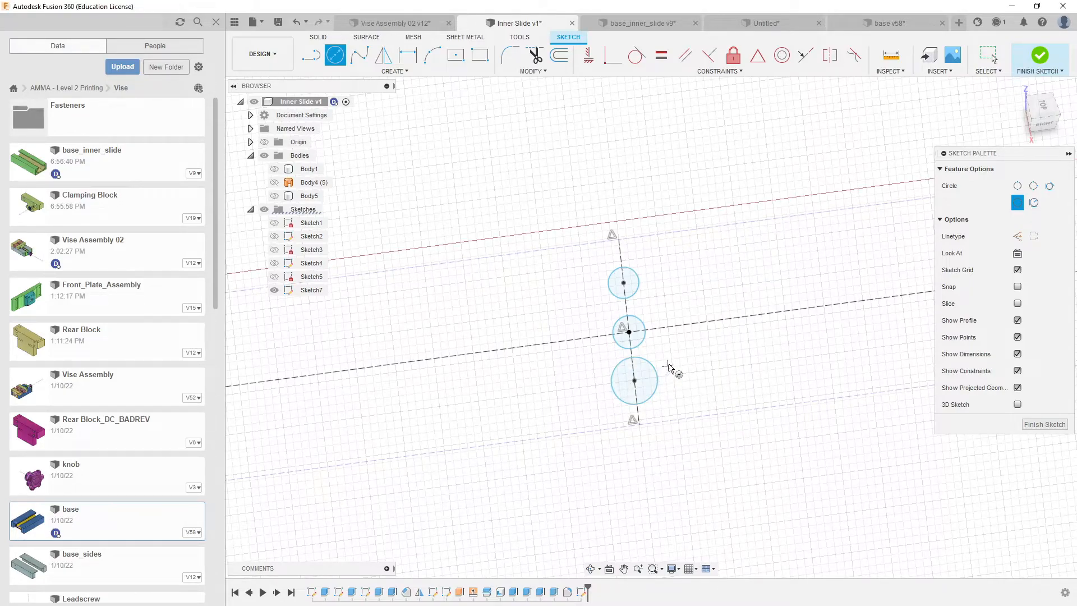
Step: Dimension the centre circle with a diameter of 2.5 mm
{"action": "key", "text": "d"}
{"action": "left_click", "coordinate": [641, 320]}
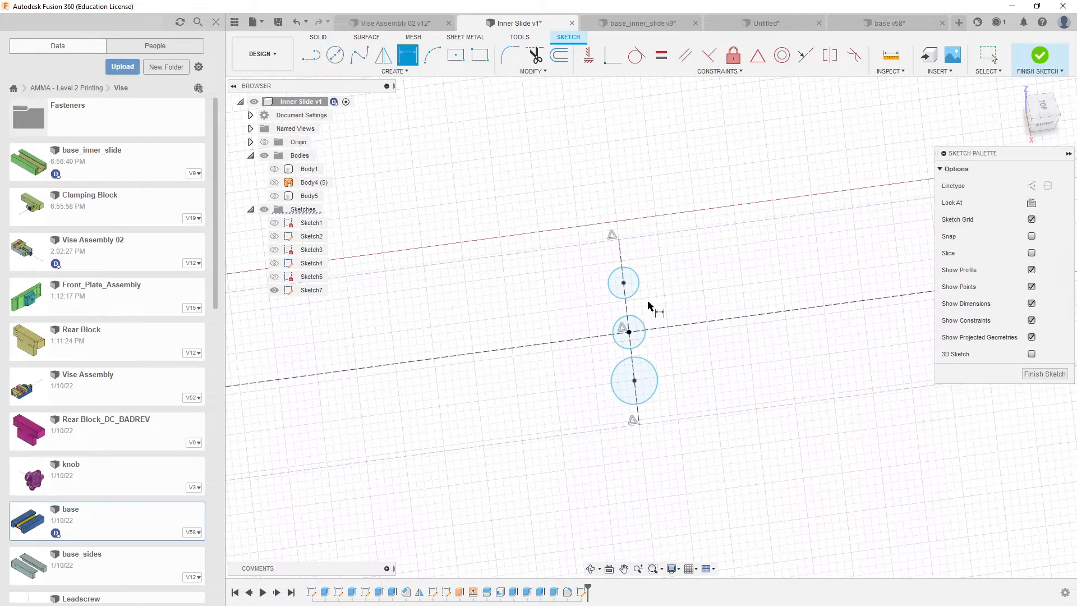
{"action": "left_click", "coordinate": [557, 292]}
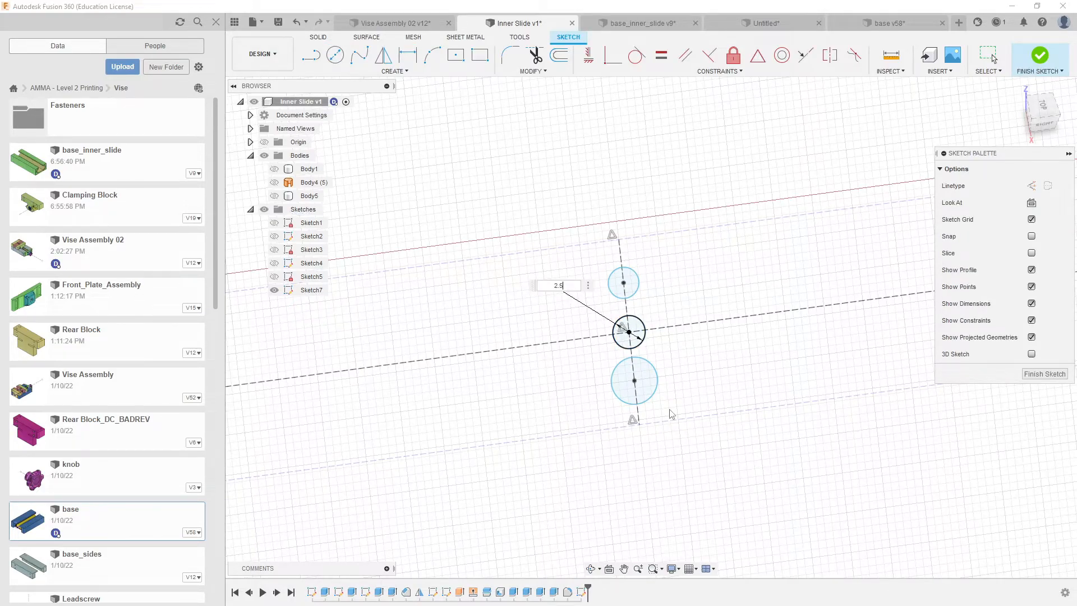
{"action": "key", "text": "Return"}
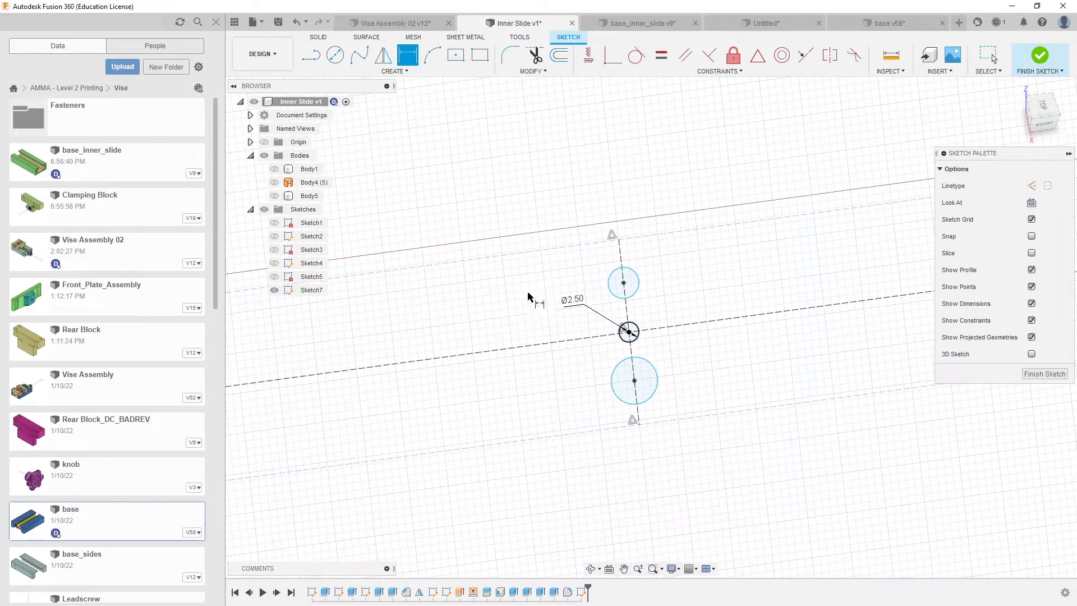
Step: Dimension the two outer circles' diameters by linking both to the centre circle's diameter dimension, d64
{"action": "left_click", "coordinate": [609, 285]}
{"action": "left_click", "coordinate": [539, 193]}
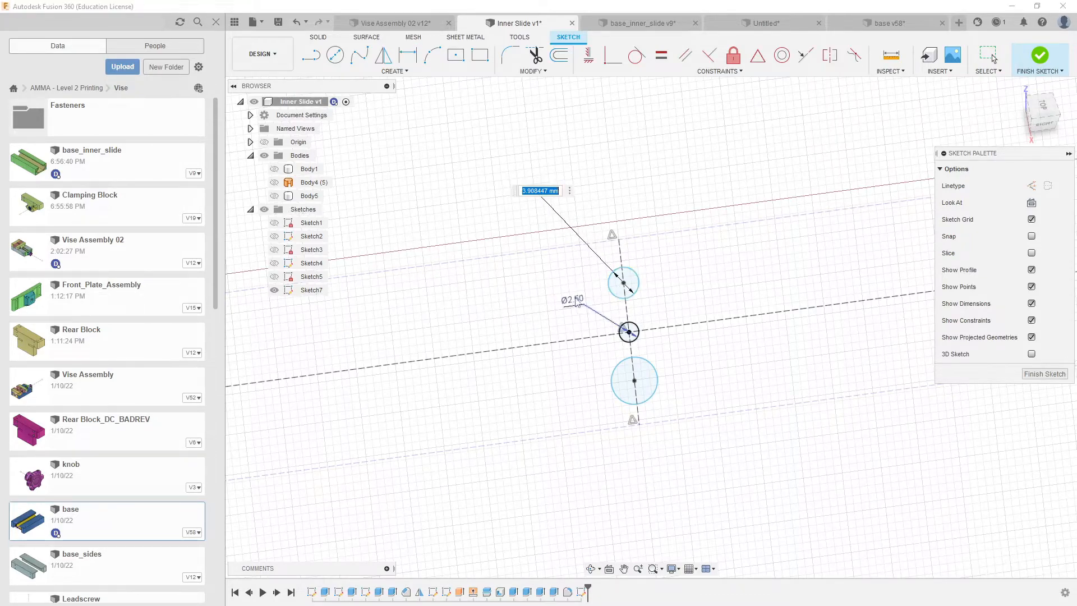
{"action": "key", "text": "Return"}
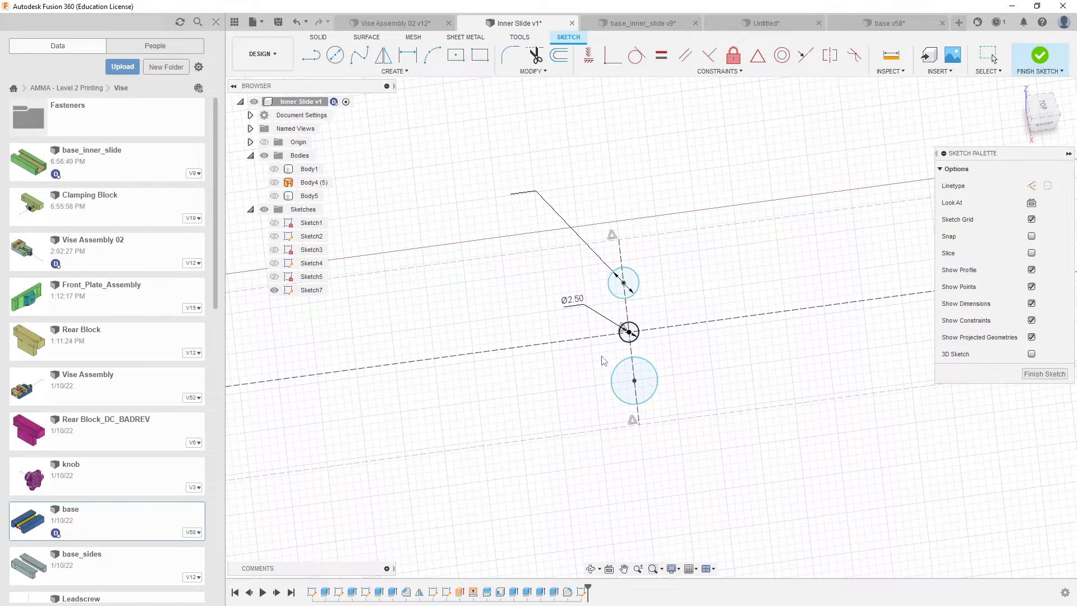
{"action": "key", "text": "d"}
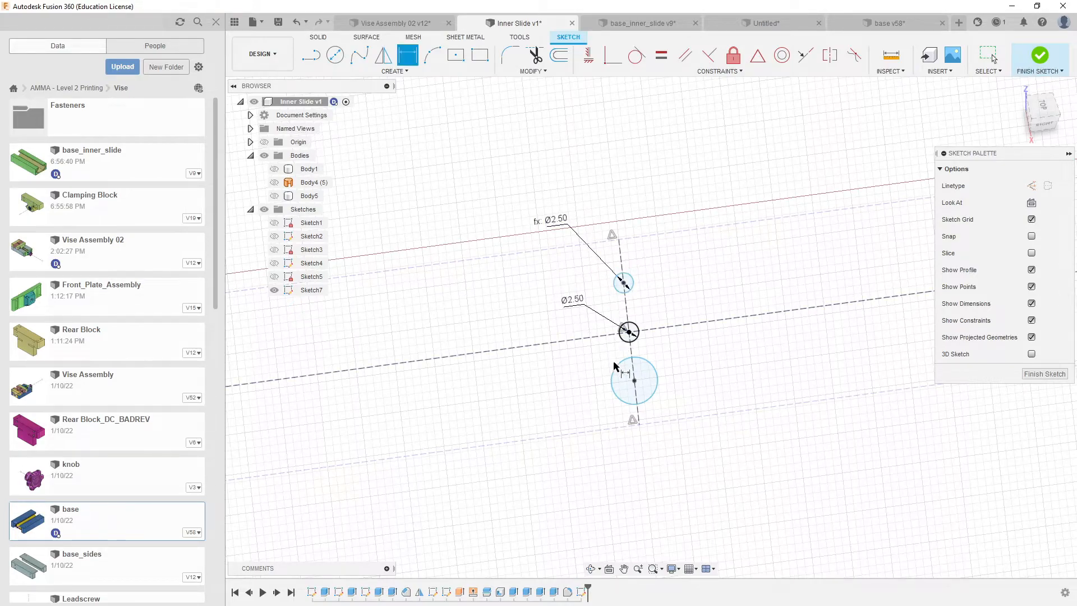
{"action": "left_click", "coordinate": [615, 367]}
{"action": "left_click", "coordinate": [561, 369]}
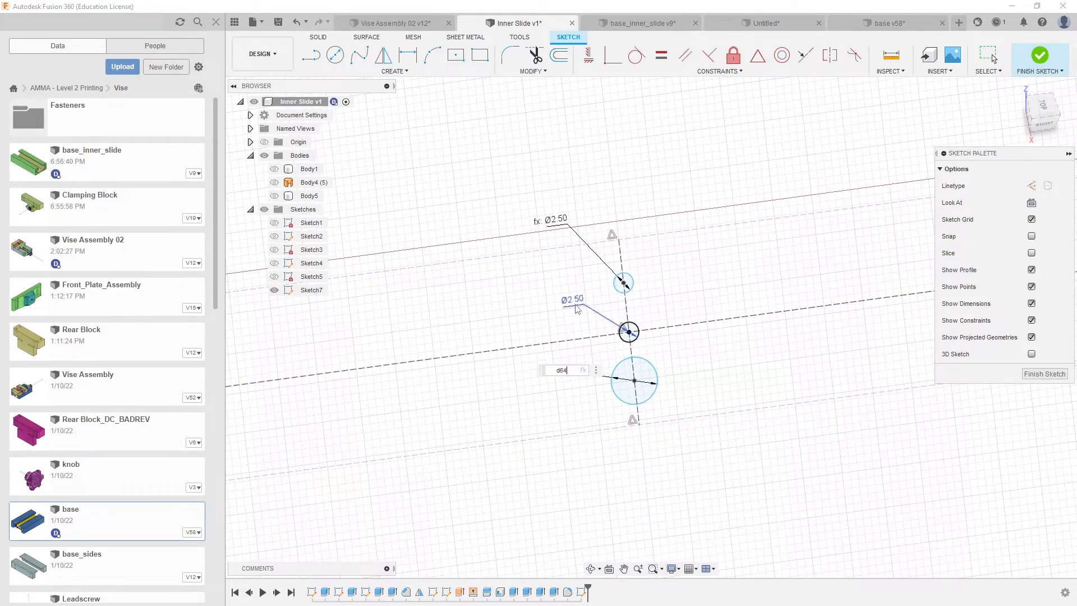
{"action": "type", "text": "d64"}
{"action": "key", "text": "Return"}
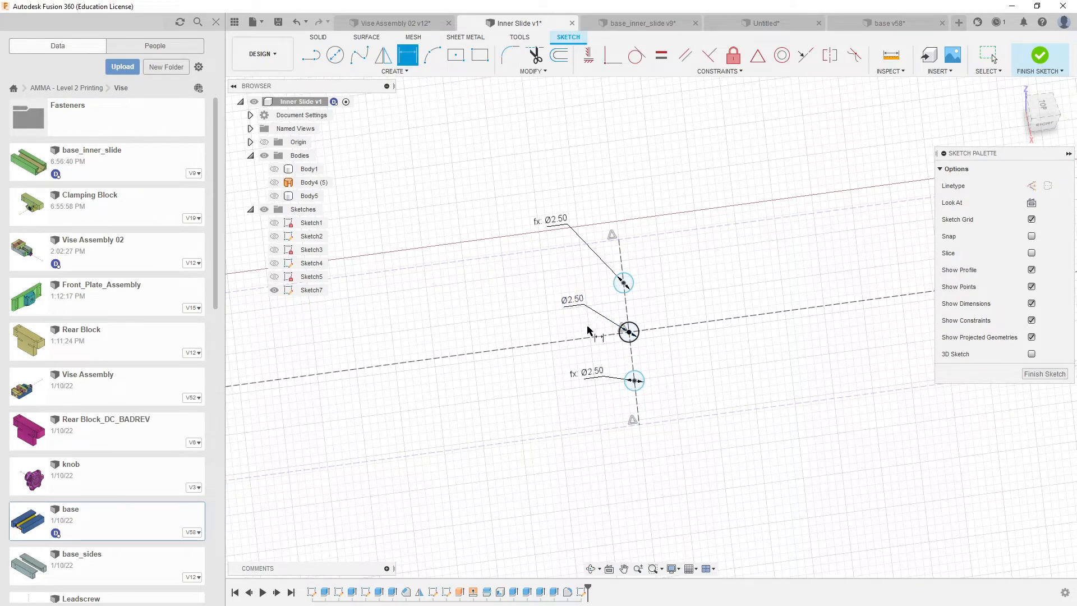
Step: Make the centre points of the two outer circles symmetric about the long construction centreline
{"action": "left_click", "coordinate": [829, 55]}
{"action": "left_click", "coordinate": [625, 285]}
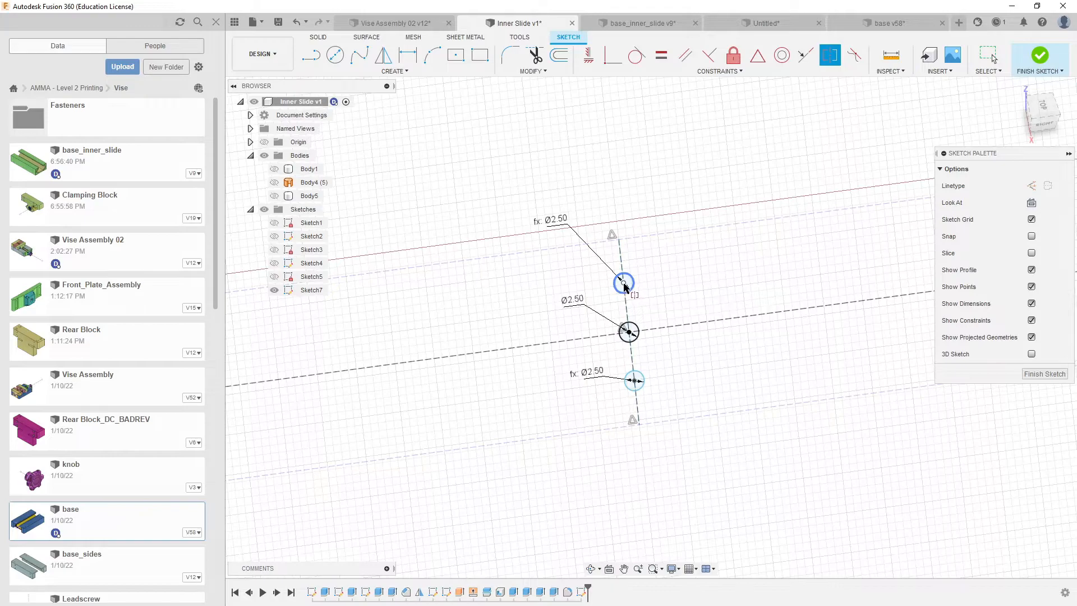
{"action": "left_click", "coordinate": [634, 383]}
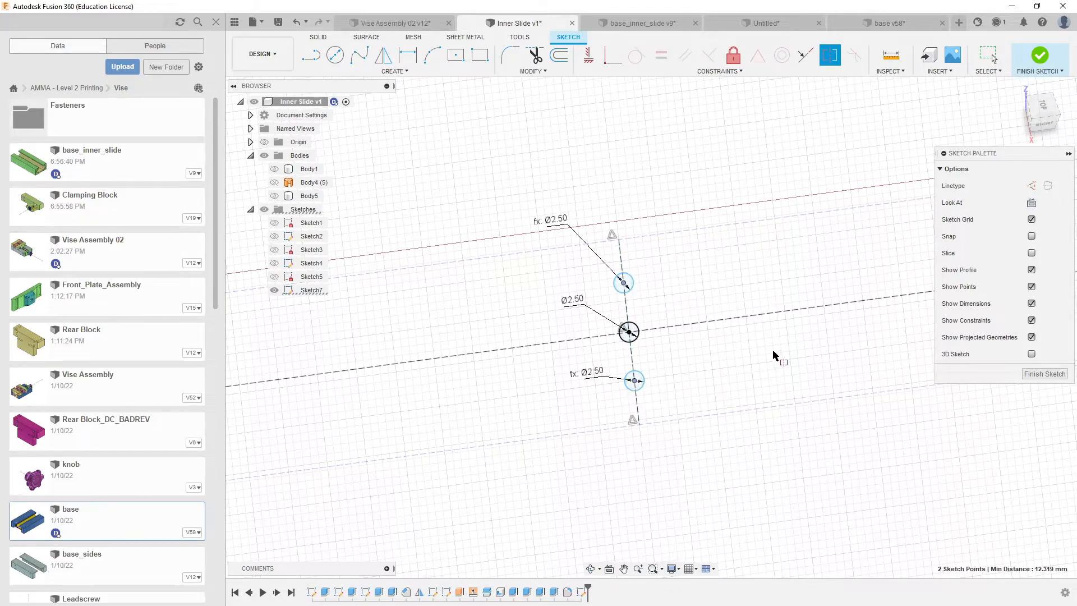
{"action": "left_click", "coordinate": [689, 323]}
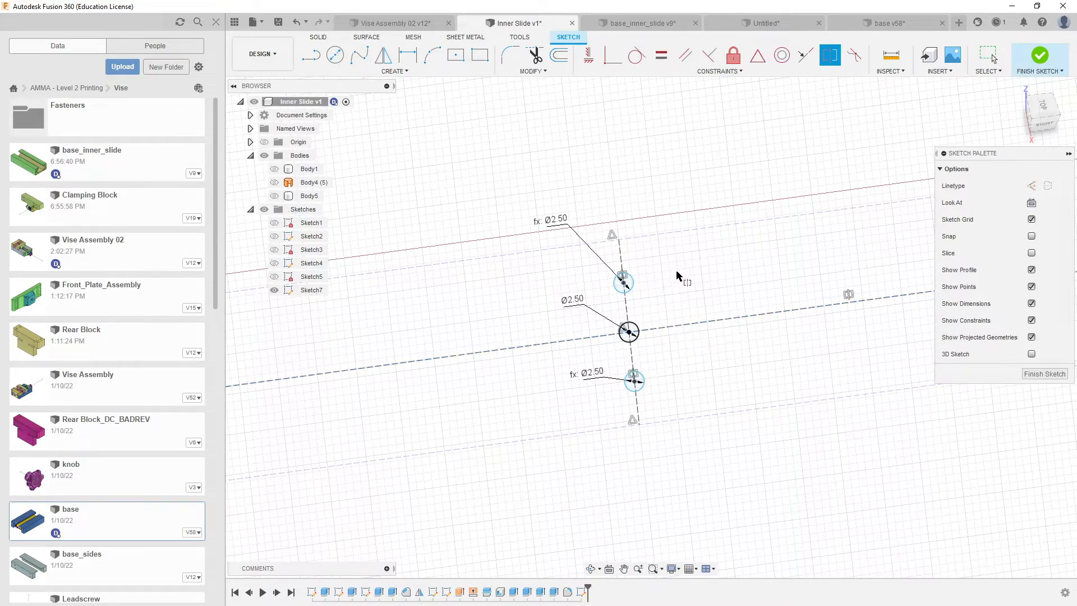
Step: Dimension the distance between the centre points of the two outer circles as 16 mm
{"action": "key", "text": "d"}
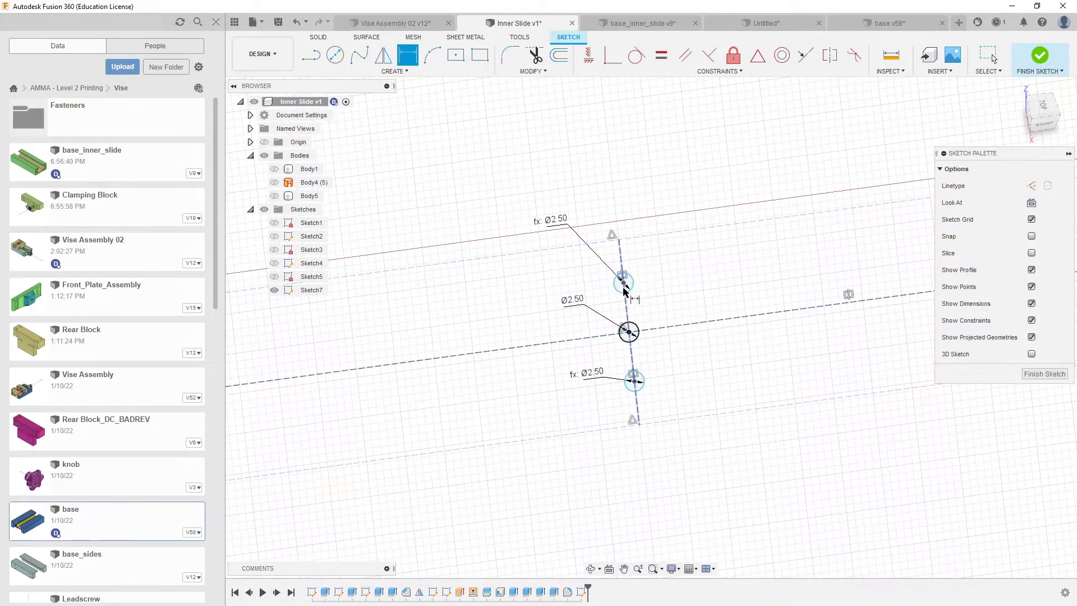
{"action": "left_click", "coordinate": [623, 283]}
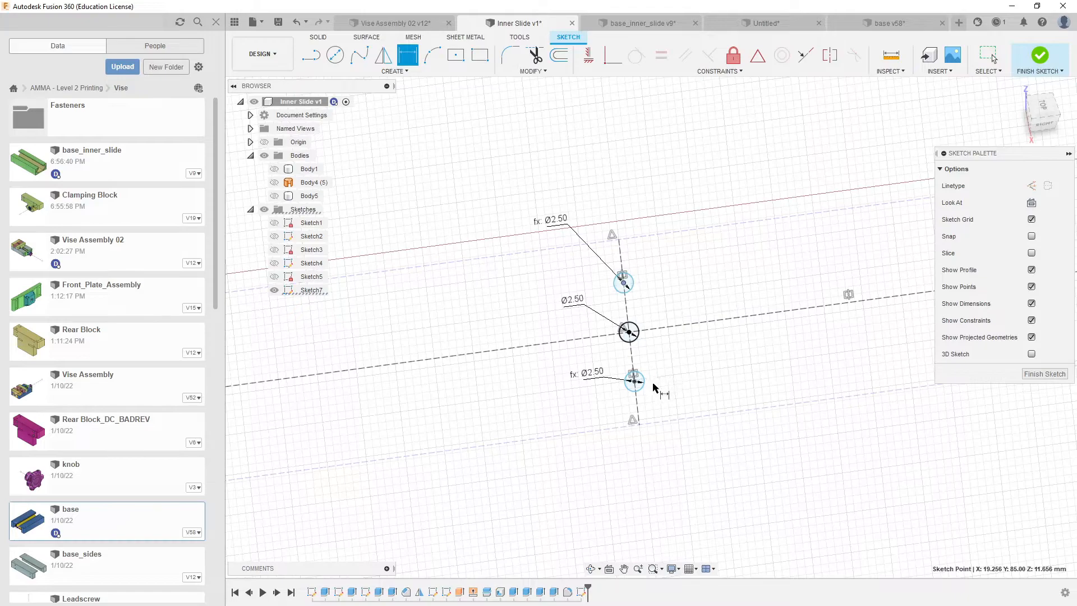
{"action": "left_click", "coordinate": [635, 381]}
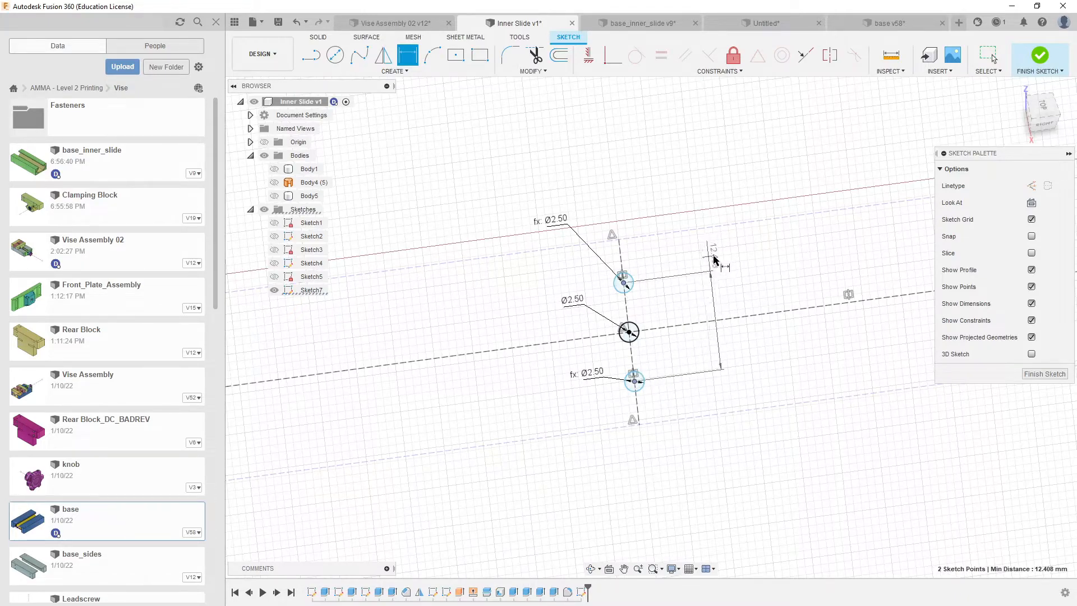
{"action": "left_click", "coordinate": [715, 299]}
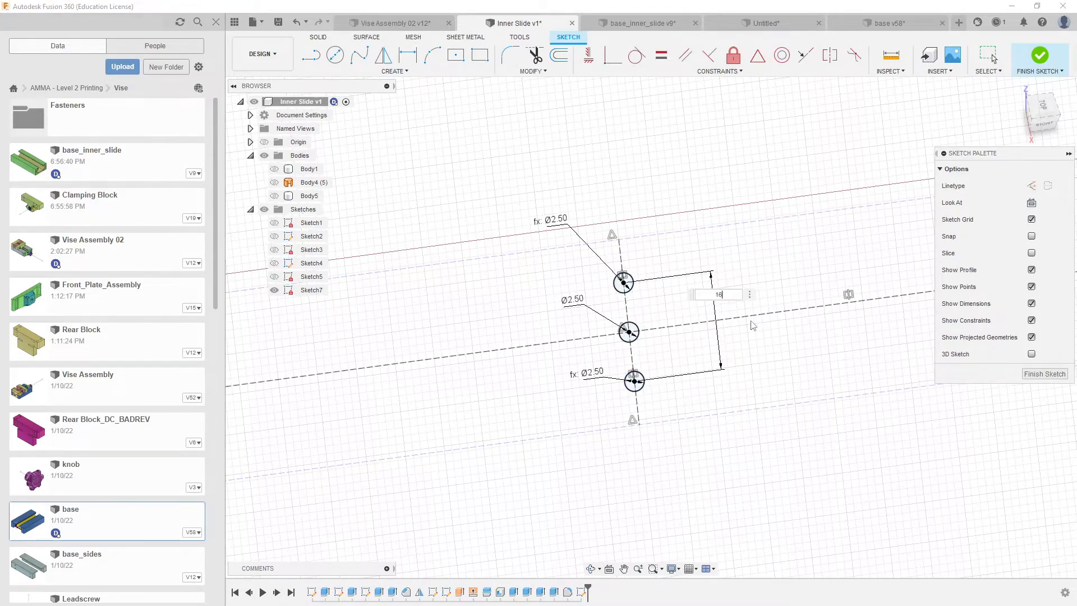
{"action": "key", "text": "Return"}
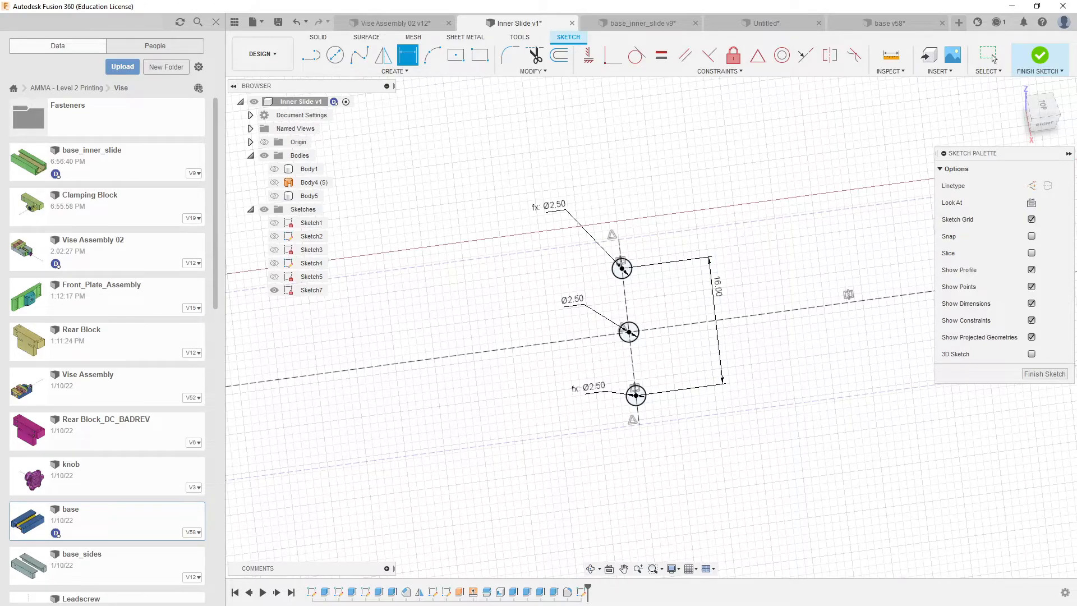
Step: Make Body1 visible again and finish the sketch of the three circles
{"action": "left_click", "coordinate": [994, 58]}
{"action": "left_click", "coordinate": [274, 169]}
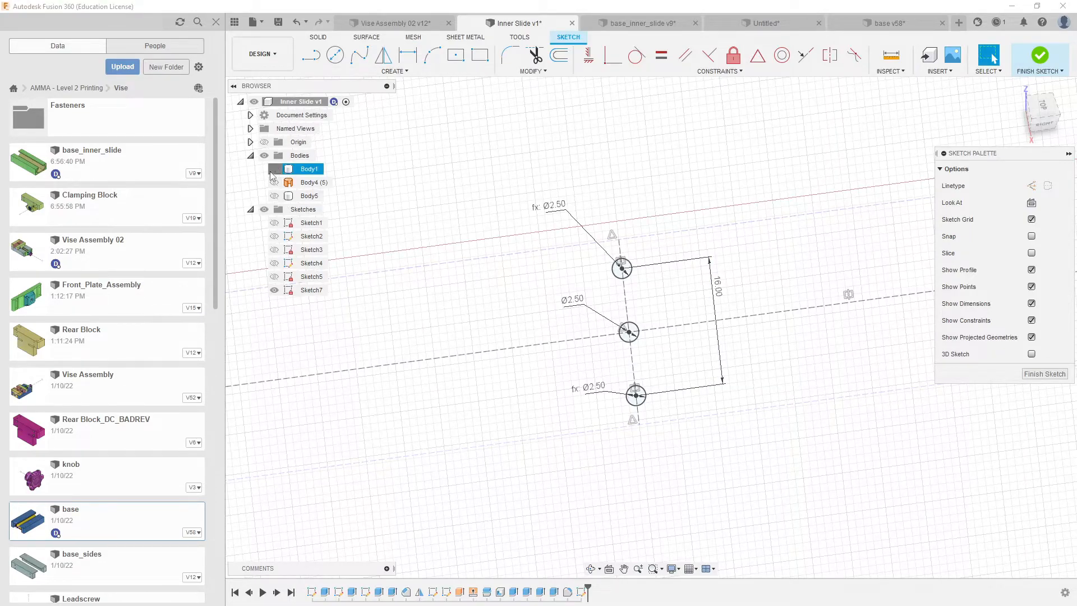
{"action": "mouse_move", "coordinate": [379, 241]}
{"action": "middle_mouse_down", "text": "shift"}
{"action": "mouse_move", "coordinate": [565, 283]}
{"action": "mouse_move", "coordinate": [506, 322]}
{"action": "mouse_move", "coordinate": [550, 301]}
{"action": "mouse_move", "coordinate": [594, 308]}
{"action": "mouse_move", "coordinate": [651, 230]}
{"action": "middle_mouse_up", "text": "shift"}
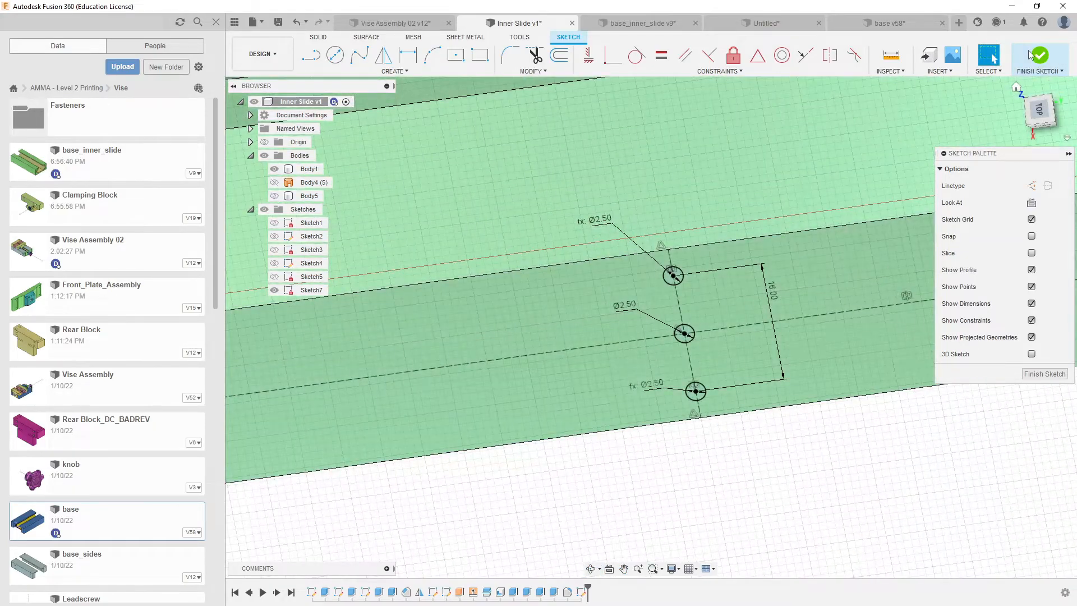
{"action": "left_click", "coordinate": [1039, 54]}
{"action": "mouse_move", "coordinate": [540, 325]}
{"action": "middle_mouse_down", "text": "shift"}
{"action": "mouse_move", "coordinate": [576, 341]}
{"action": "mouse_move", "coordinate": [658, 302]}
{"action": "mouse_move", "coordinate": [716, 256]}
{"action": "middle_mouse_up", "text": "shift"}
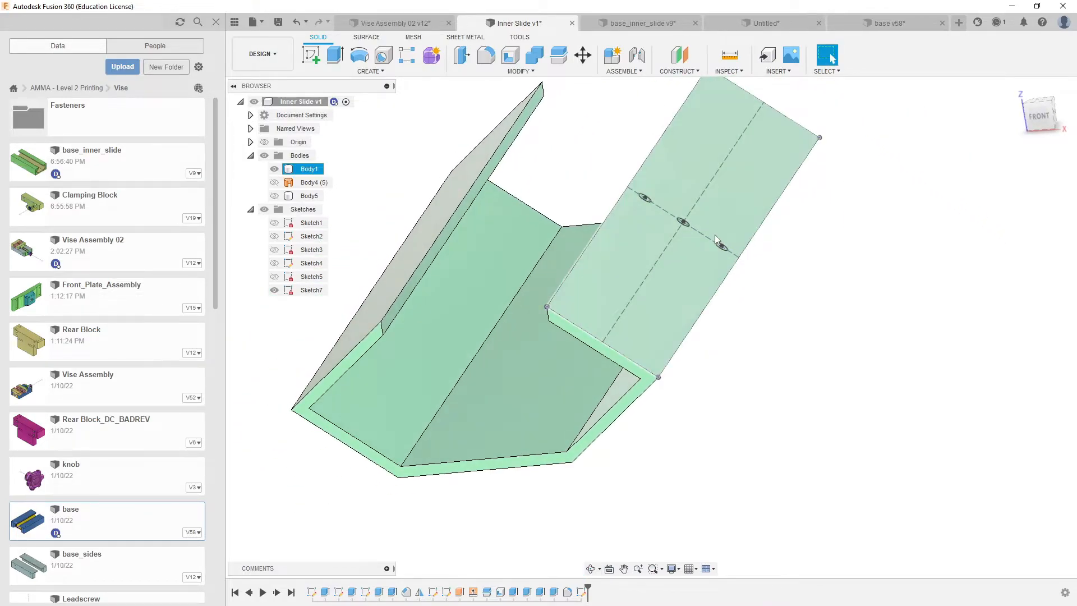
{"action": "middle_click_drag", "start_coordinate": [732, 191], "coordinate": [692, 272], "text": "shift"}
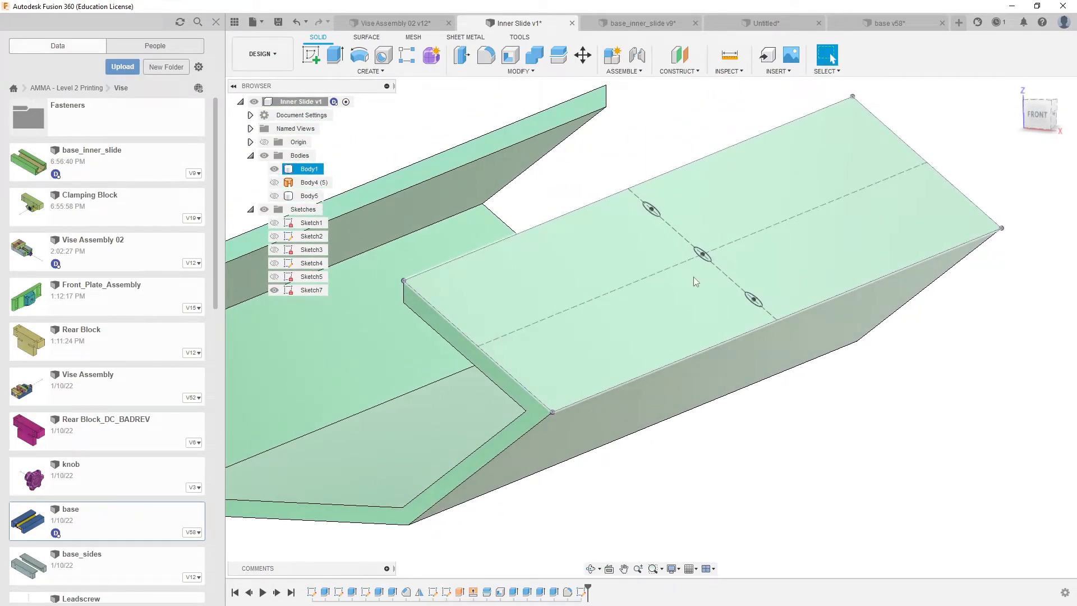
{"action": "scroll", "coordinate": [646, 320], "scroll_direction": "down", "scroll_amount": 2}
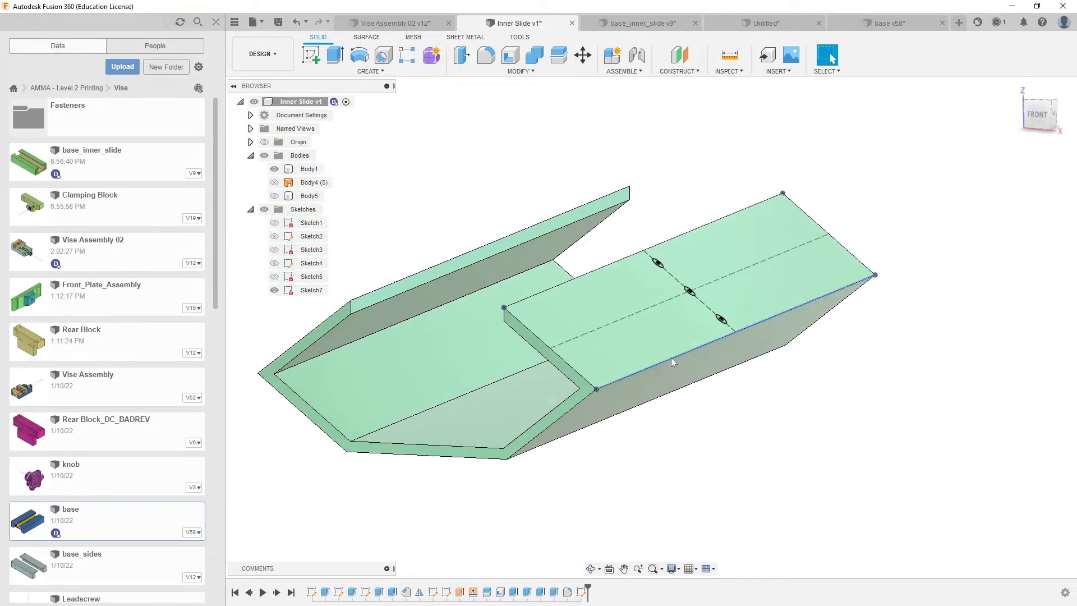
Step: Show Body5 and examine how it fits around the channel body at its front end
{"action": "left_click", "coordinate": [662, 341]}
{"action": "key", "text": "Escape"}
{"action": "left_click", "coordinate": [275, 196]}
{"action": "middle_click_drag", "start_coordinate": [594, 347], "coordinate": [701, 338], "text": "shift"}
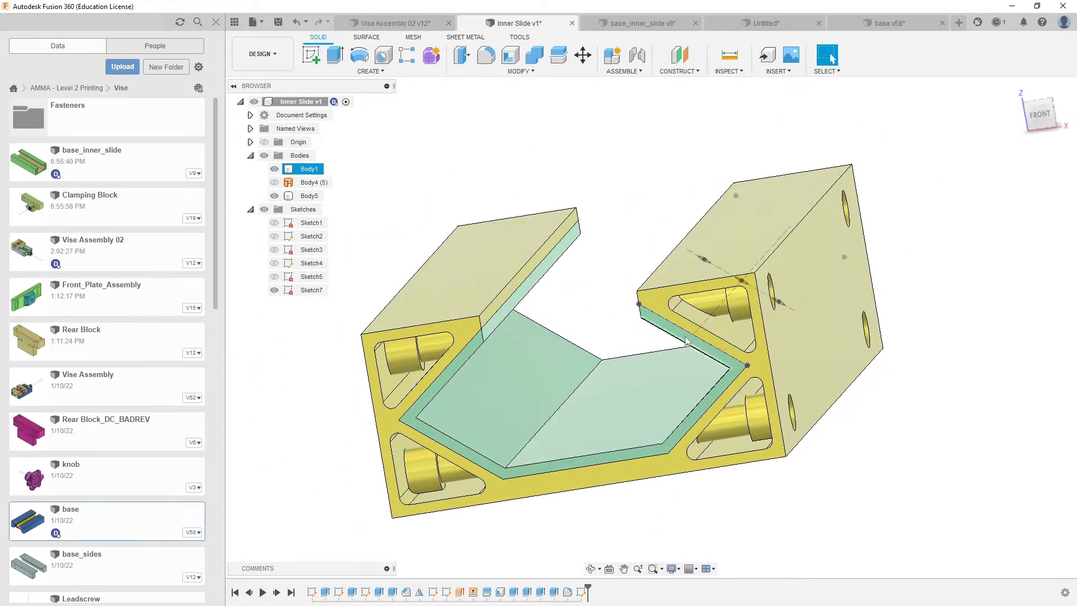
{"action": "scroll", "coordinate": [704, 341], "scroll_direction": "up", "scroll_amount": 3}
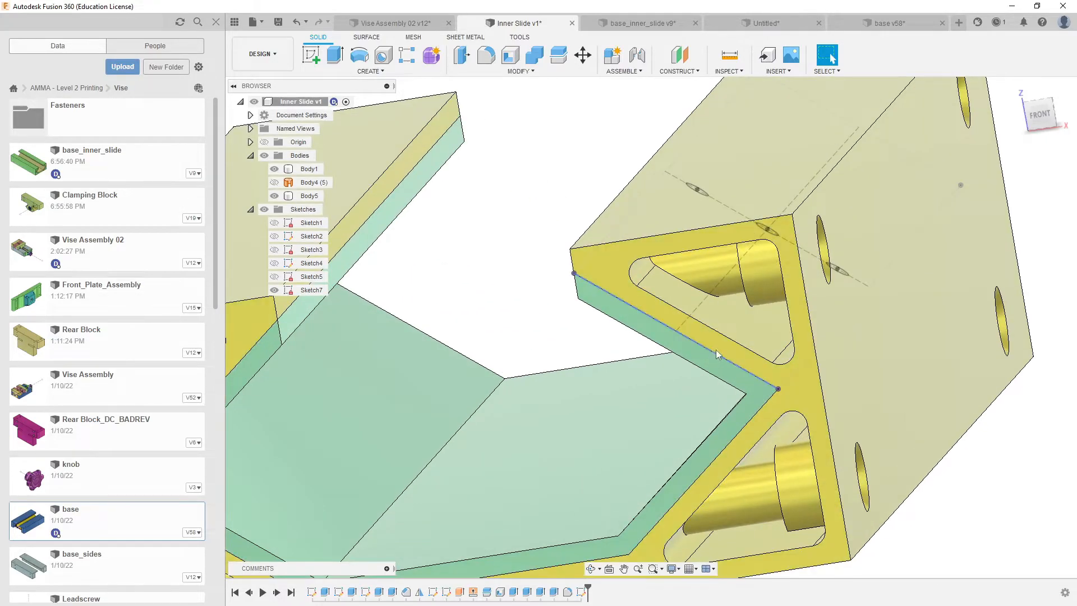
Step: Check the inside thickness in Body5's shell feature without changing it, and inspect its inner slanted wall near the sketched circles
{"action": "left_click", "coordinate": [720, 352]}
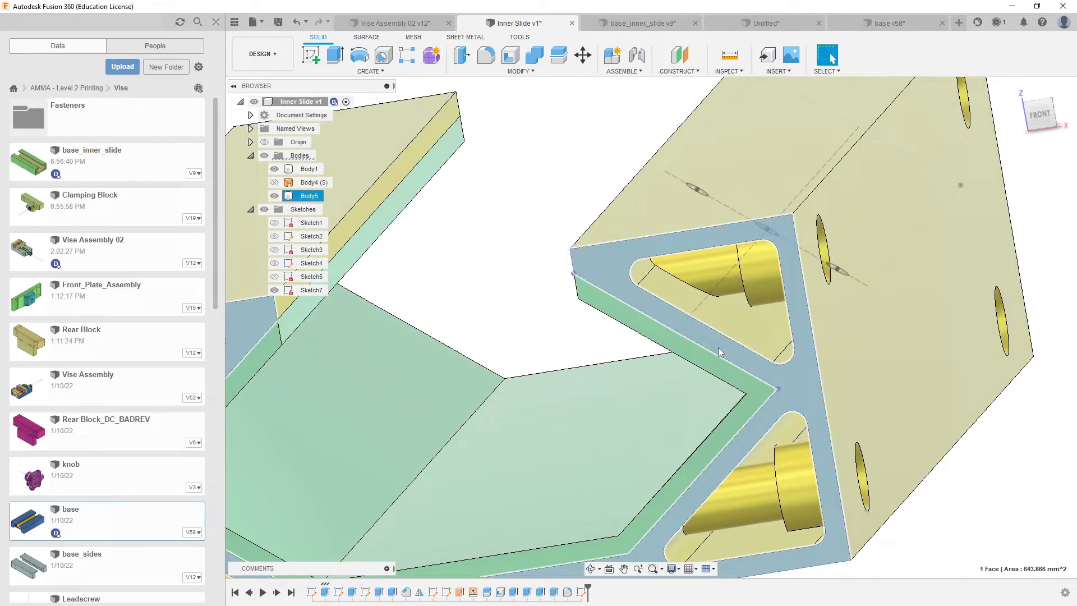
{"action": "double_click", "coordinate": [499, 593]}
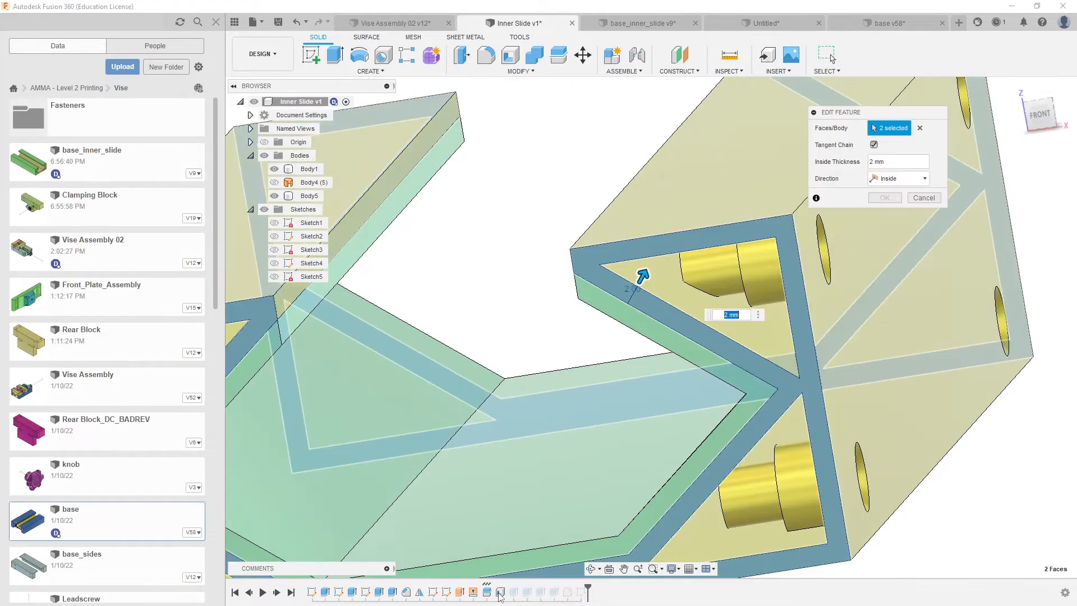
{"action": "left_click", "coordinate": [924, 199]}
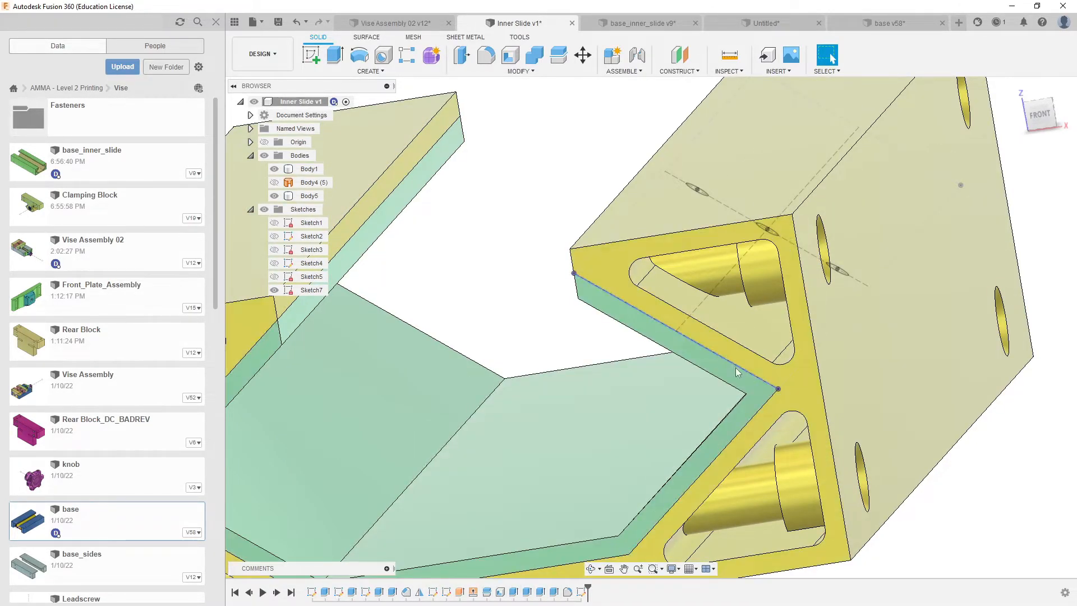
{"action": "left_click", "coordinate": [759, 338]}
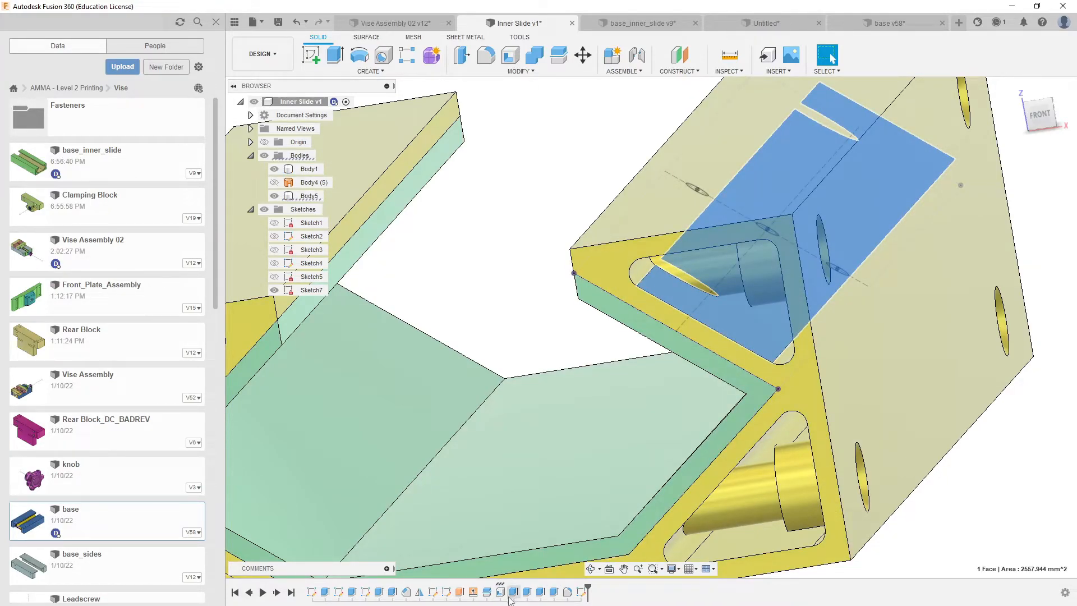
{"action": "scroll", "coordinate": [615, 377], "scroll_direction": "down", "scroll_amount": 5}
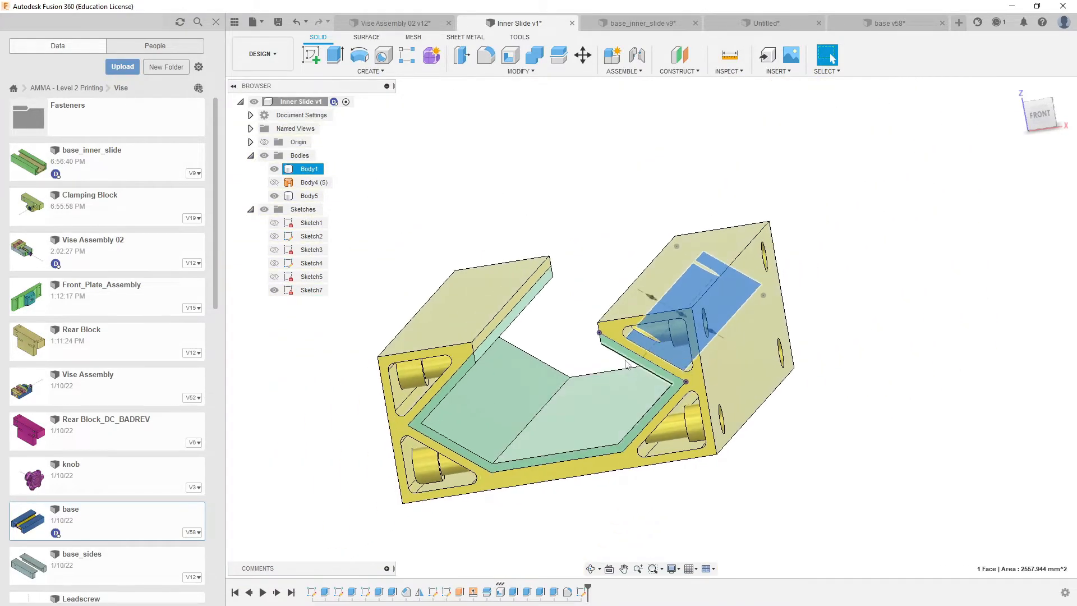
{"action": "scroll", "coordinate": [605, 335], "scroll_direction": "up", "scroll_amount": 5}
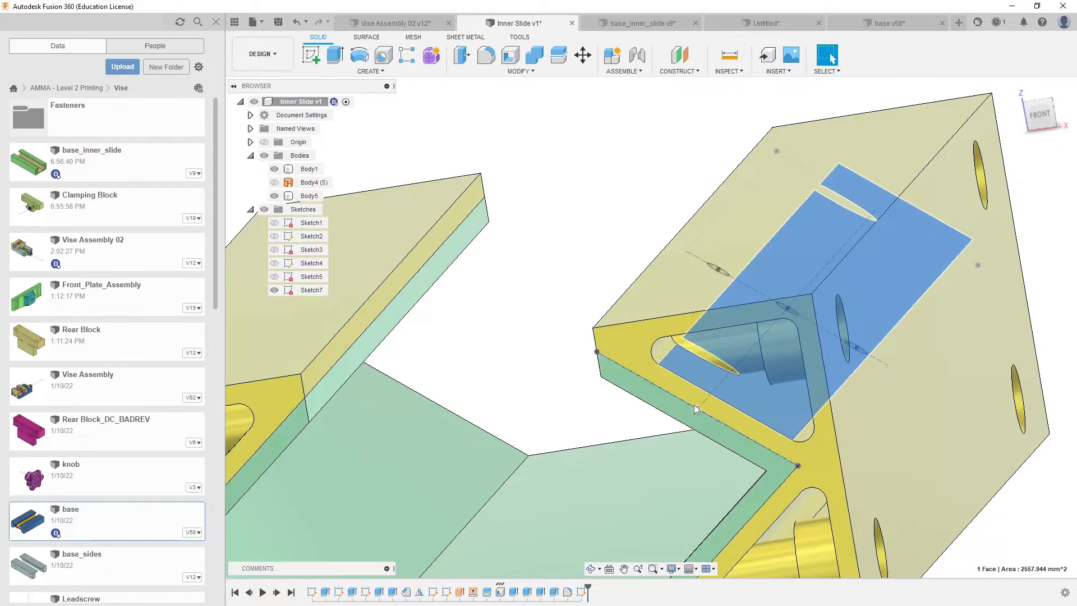
{"action": "scroll", "coordinate": [674, 390], "scroll_direction": "up", "scroll_amount": 3}
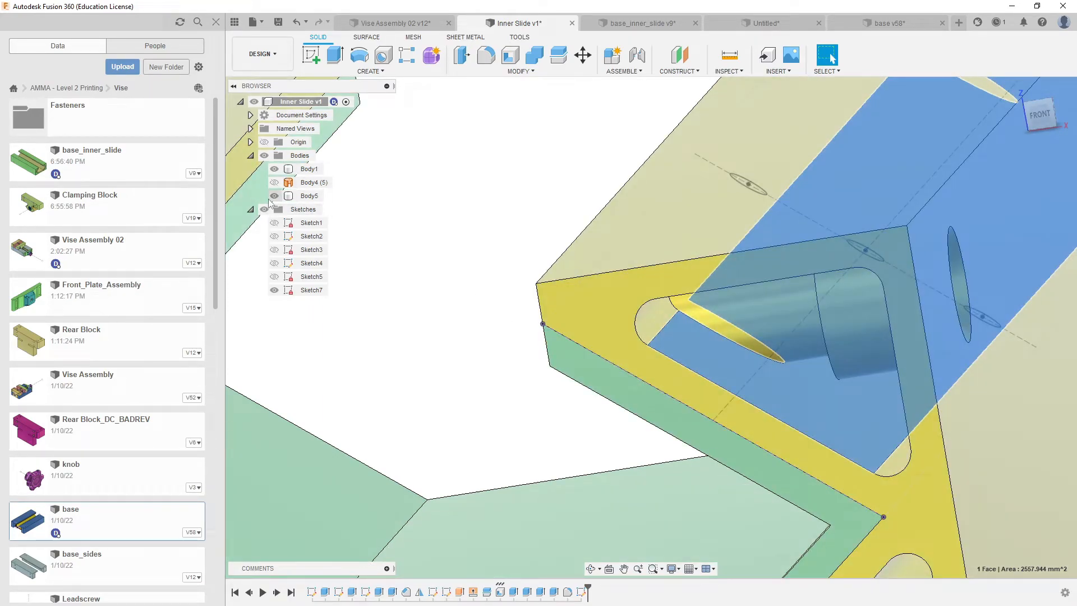
Step: Hide Body5 so only the channel body and its circle sketch remain in view
{"action": "left_click", "coordinate": [270, 200]}
{"action": "left_click", "coordinate": [274, 197]}
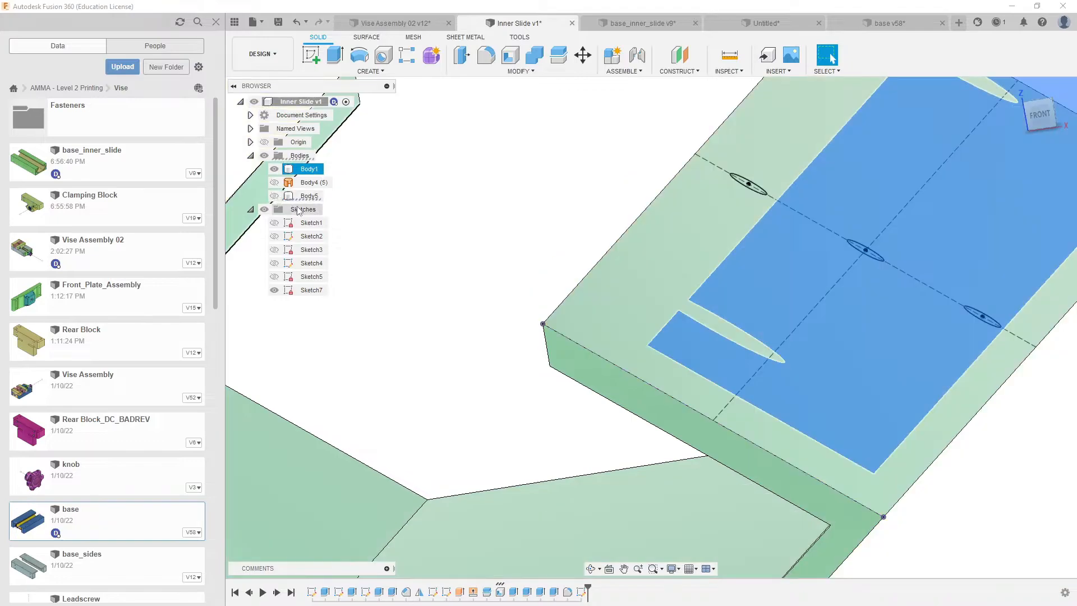
{"action": "scroll", "coordinate": [556, 185], "scroll_direction": "up", "scroll_amount": 4}
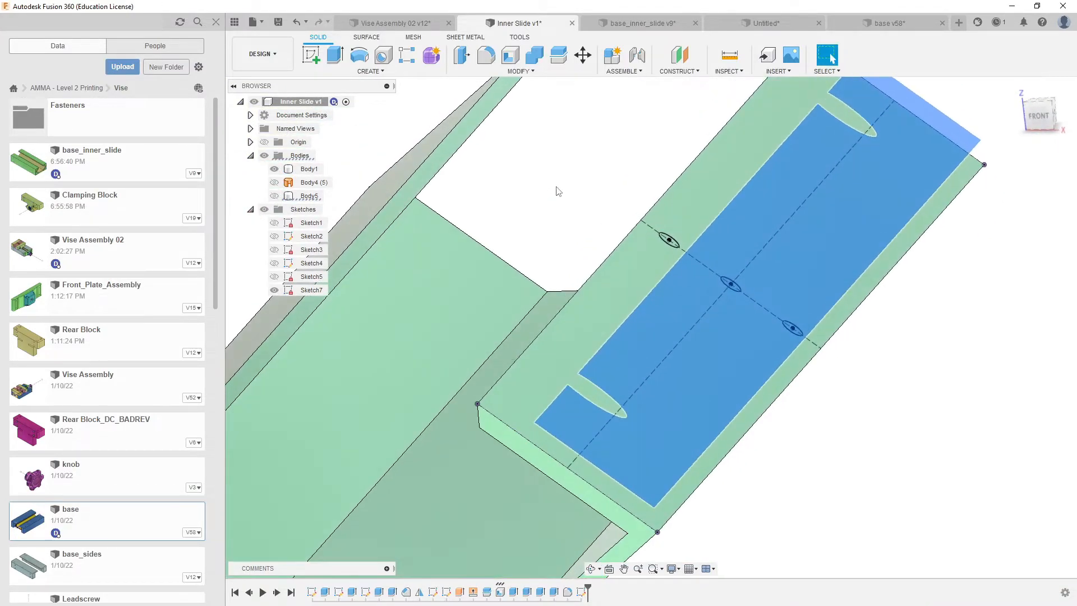
Step: Extrude all three circles outward 1.5 mm from the slanted side face, joining them to the channel body
{"action": "middle_click_drag", "start_coordinate": [612, 196], "coordinate": [733, 238], "text": "shift"}
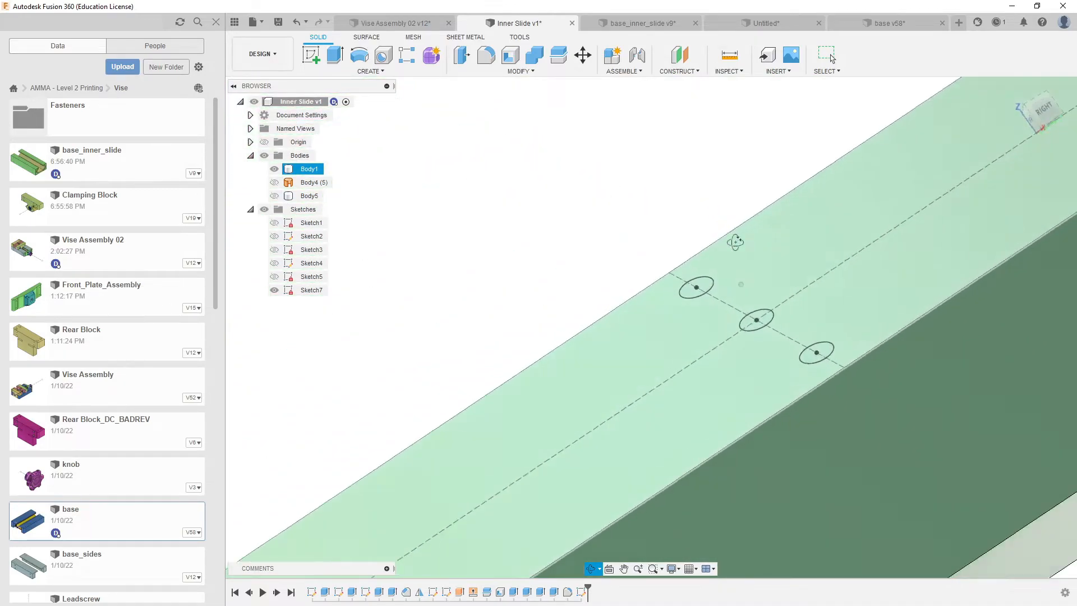
{"action": "scroll", "coordinate": [674, 320], "scroll_direction": "down", "scroll_amount": 3}
{"action": "scroll", "coordinate": [662, 328], "scroll_direction": "down", "scroll_amount": 3}
{"action": "middle_click_drag", "start_coordinate": [662, 330], "coordinate": [755, 304], "text": "shift"}
{"action": "scroll", "coordinate": [751, 306], "scroll_direction": "up", "scroll_amount": 5}
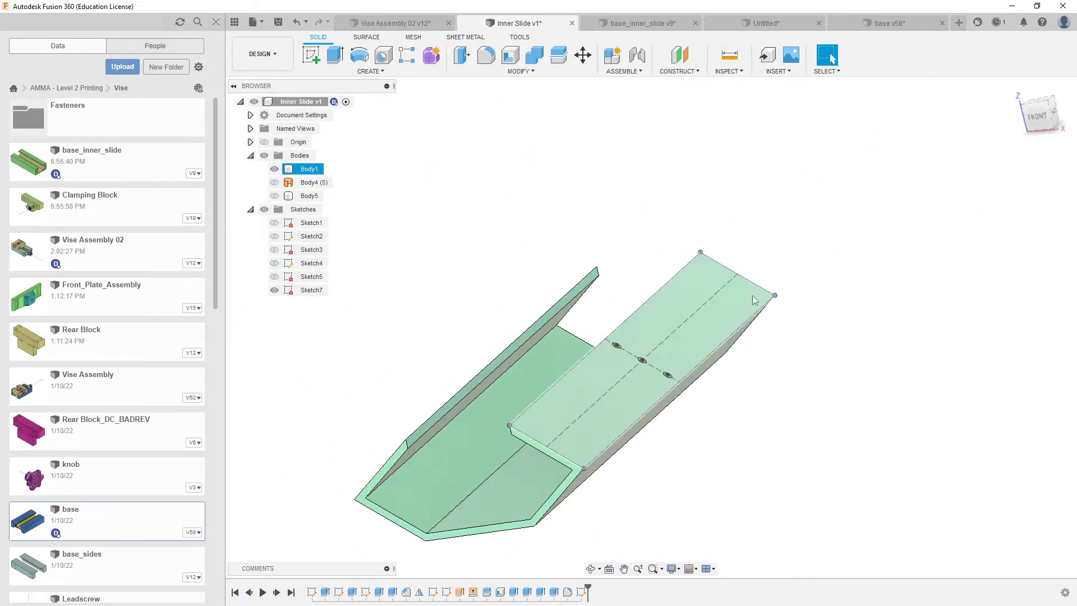
{"action": "middle_click_drag", "start_coordinate": [555, 382], "coordinate": [589, 398]}
{"action": "key", "text": "e"}
{"action": "scroll", "coordinate": [588, 391], "scroll_direction": "up", "scroll_amount": 3}
{"action": "left_click", "coordinate": [541, 267]}
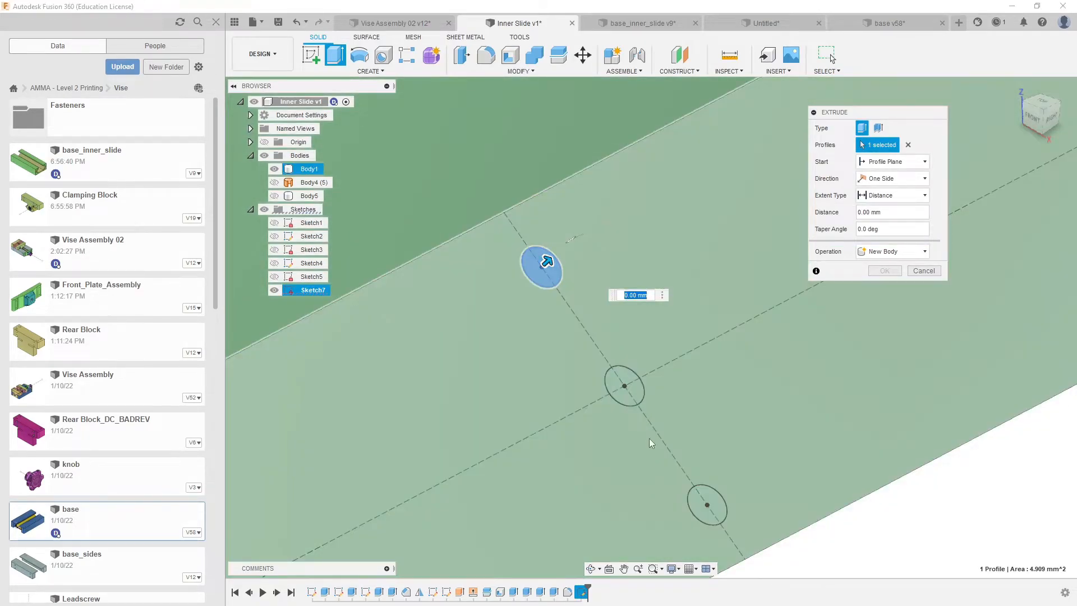
{"action": "left_click", "coordinate": [625, 385]}
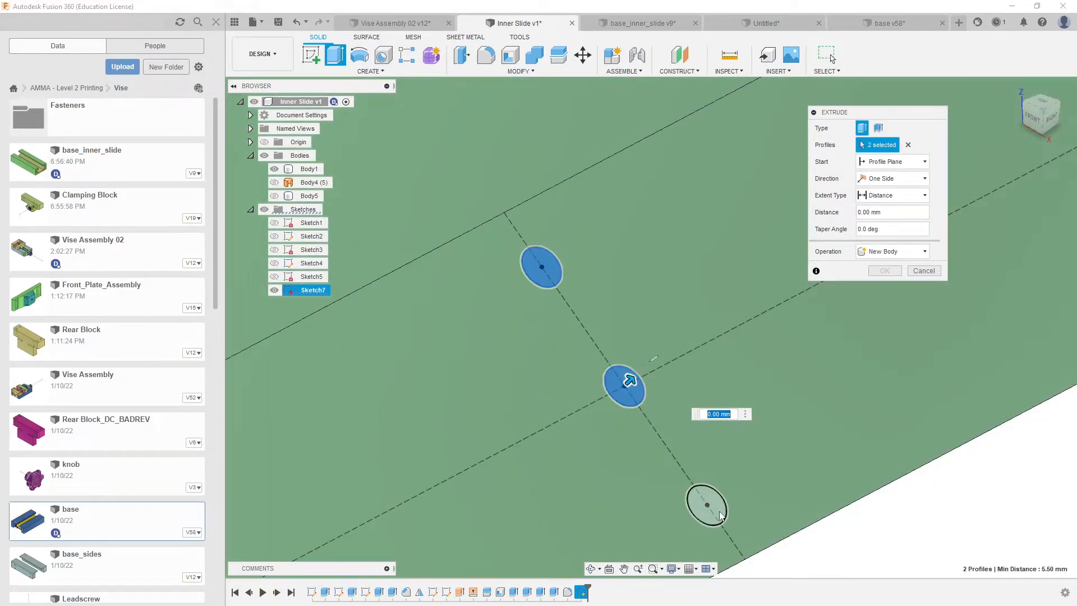
{"action": "left_click", "coordinate": [712, 508]}
{"action": "left_click_drag", "start_coordinate": [714, 501], "coordinate": [735, 478]}
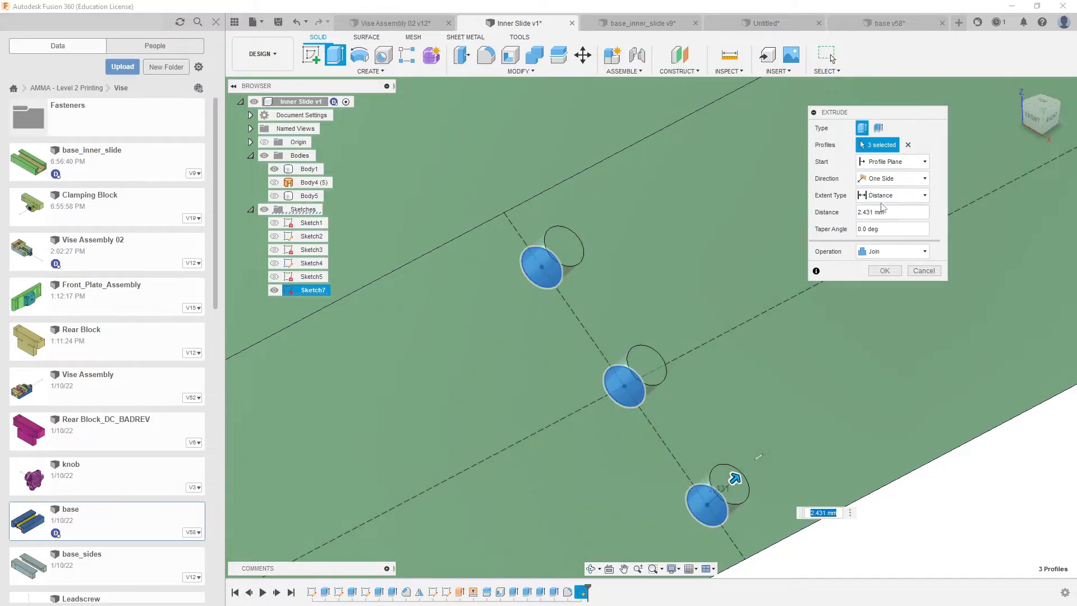
{"action": "left_click", "coordinate": [895, 211]}
{"action": "type", "text": "1.5"}
{"action": "key", "text": "Return"}
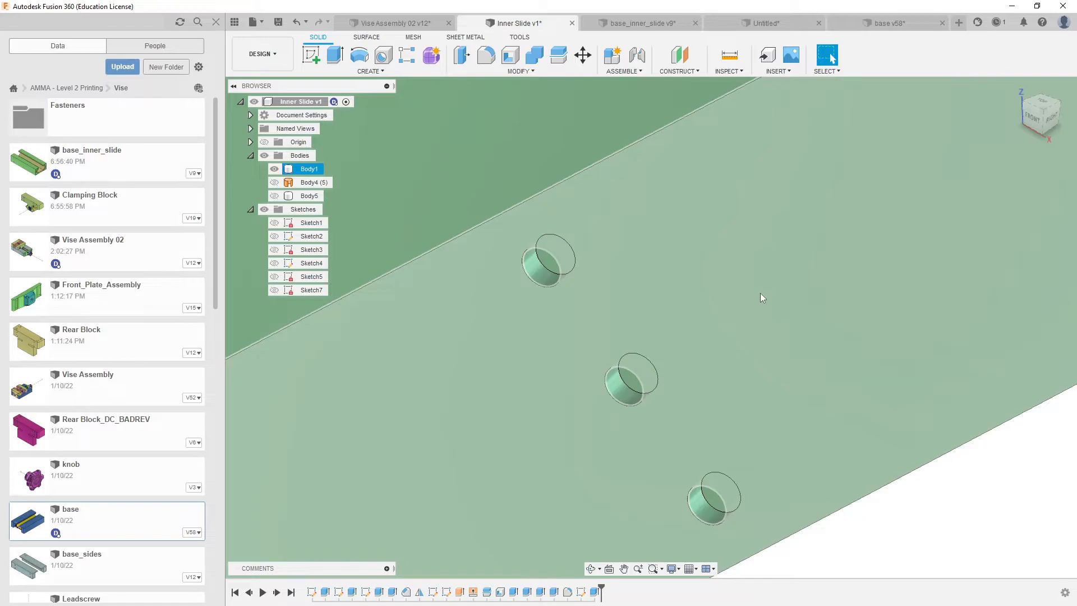
Step: Start a Draft with the channel body's slanted side face around the three bosses as the pull direction
{"action": "scroll", "coordinate": [740, 315], "scroll_direction": "down", "scroll_amount": 3}
{"action": "middle_click_drag", "start_coordinate": [740, 319], "coordinate": [692, 236], "text": "shift"}
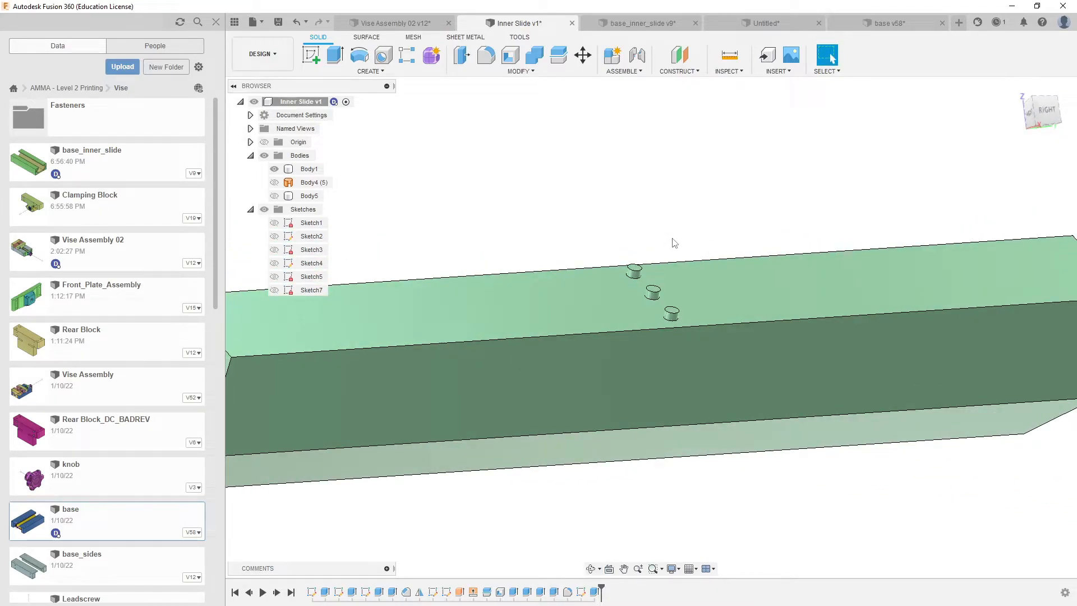
{"action": "left_click", "coordinate": [676, 269]}
{"action": "scroll", "coordinate": [674, 278], "scroll_direction": "up", "scroll_amount": 3}
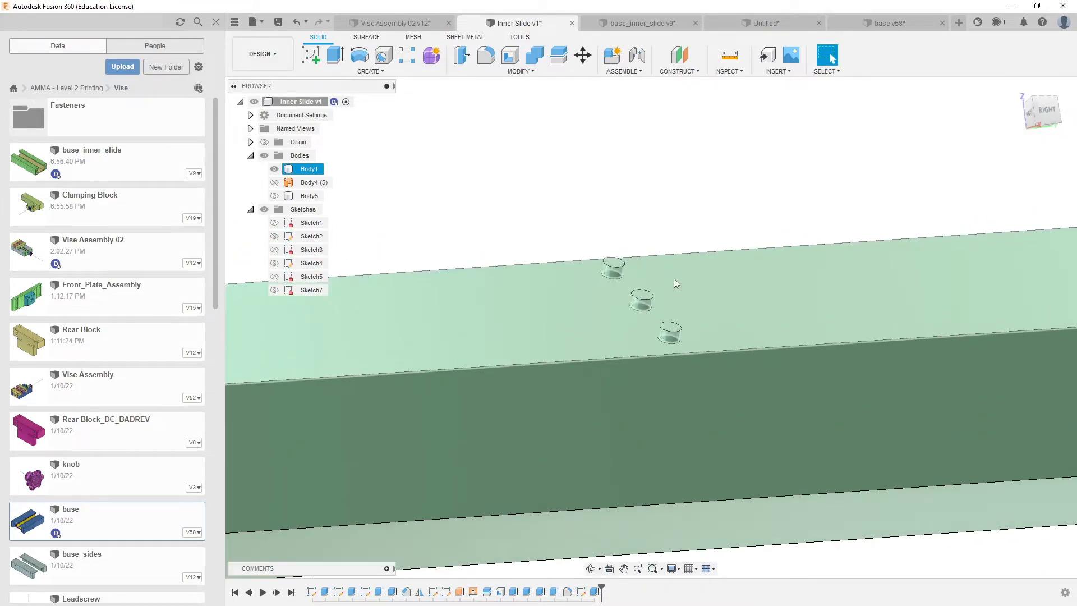
{"action": "scroll", "coordinate": [672, 276], "scroll_direction": "up", "scroll_amount": 1}
{"action": "middle_click_drag", "start_coordinate": [695, 318], "coordinate": [659, 275], "text": "shift"}
{"action": "left_click", "coordinate": [521, 72]}
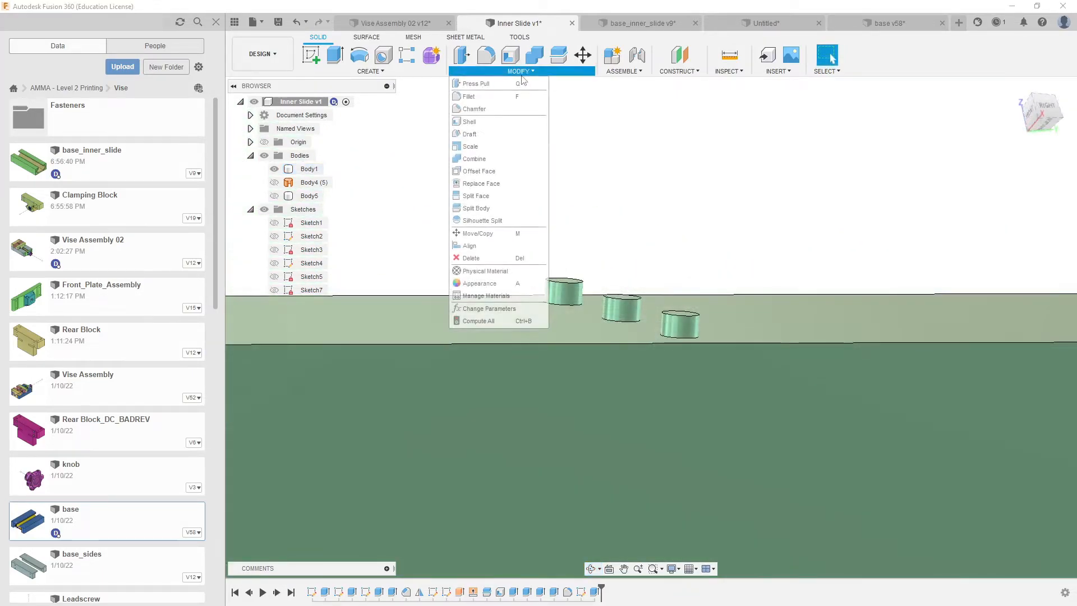
{"action": "left_click", "coordinate": [506, 138]}
{"action": "scroll", "coordinate": [774, 241], "scroll_direction": "up", "scroll_amount": 3}
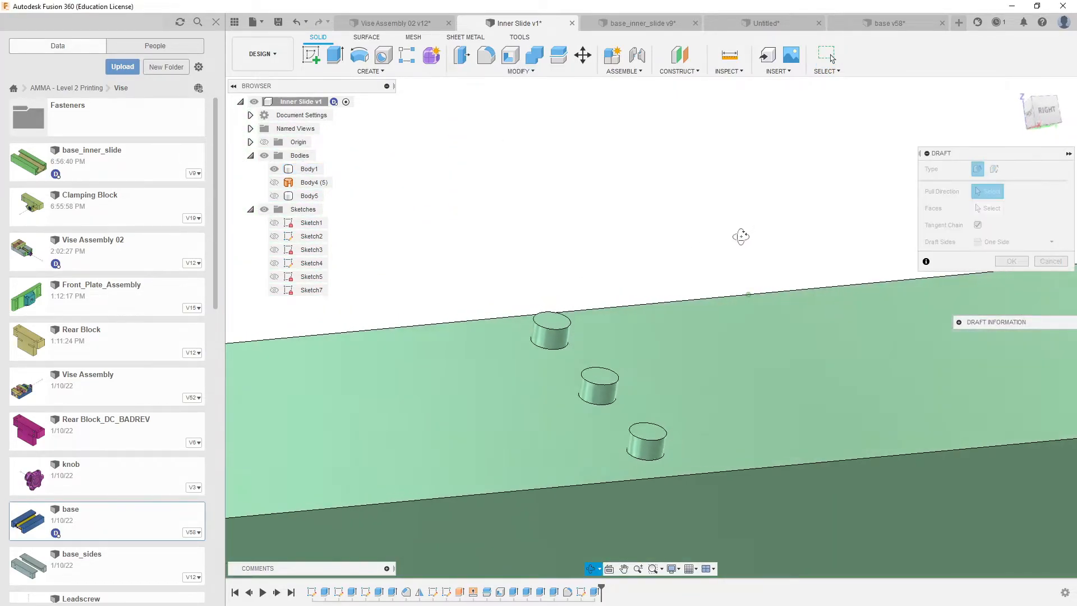
{"action": "scroll", "coordinate": [606, 200], "scroll_direction": "down", "scroll_amount": 4}
{"action": "scroll", "coordinate": [605, 203], "scroll_direction": "up", "scroll_amount": 1}
{"action": "middle_click_drag", "start_coordinate": [604, 208], "coordinate": [629, 163]}
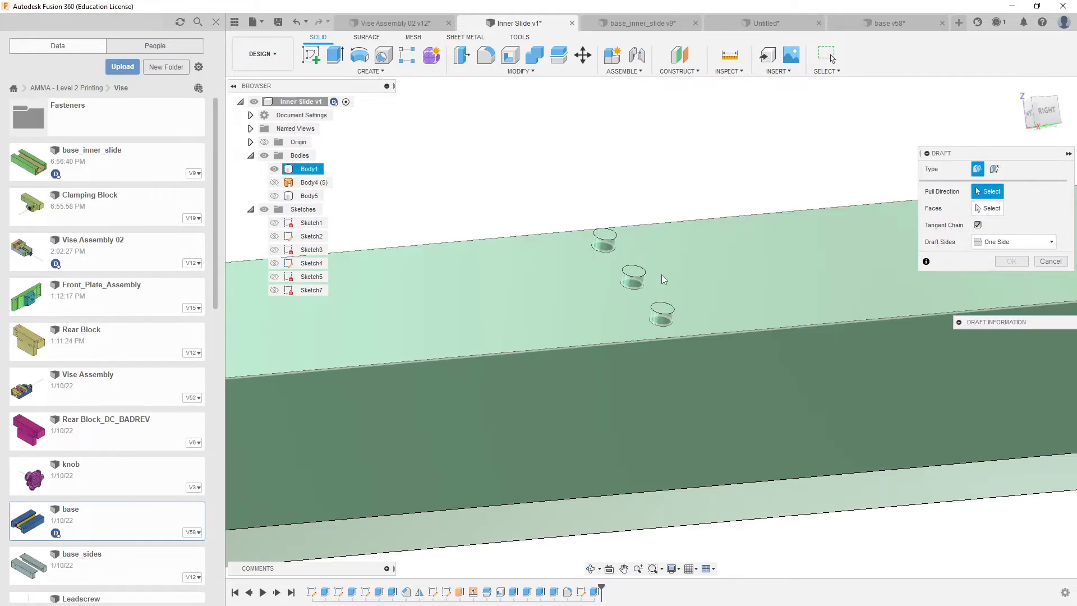
{"action": "left_click", "coordinate": [756, 274]}
Step: Add the cylindrical side faces of all three bosses as the faces to draft
{"action": "scroll", "coordinate": [646, 219], "scroll_direction": "up", "scroll_amount": 5}
{"action": "left_click", "coordinate": [651, 122]}
{"action": "left_click", "coordinate": [732, 218]}
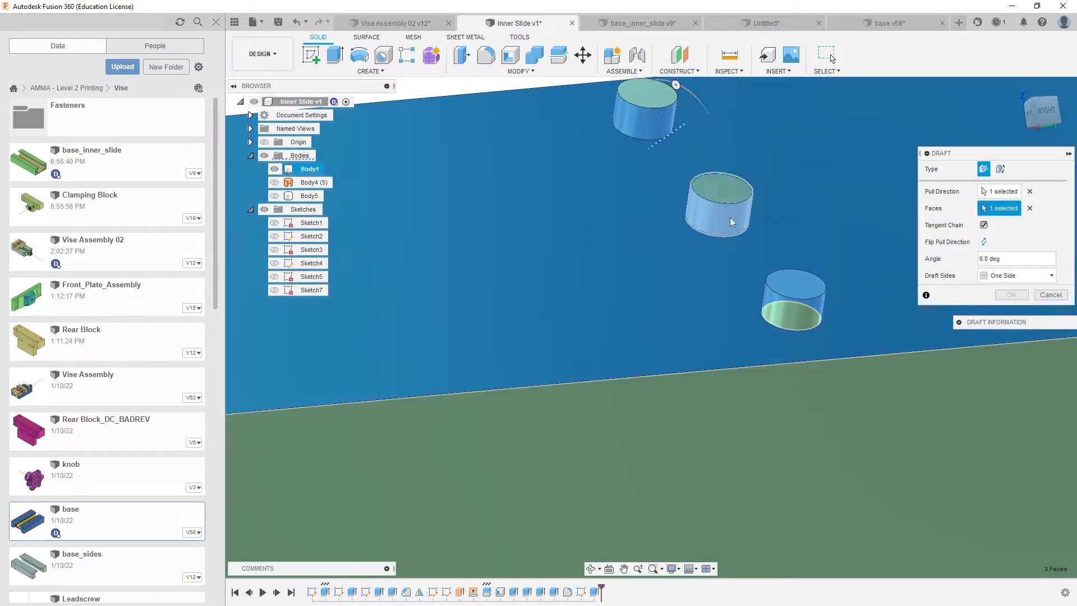
{"action": "left_click", "coordinate": [767, 309]}
Step: Set the draft angle of the three bosses' side faces to -20 degrees and apply the draft
{"action": "scroll", "coordinate": [654, 365], "scroll_direction": "down", "scroll_amount": 4}
{"action": "middle_click_drag", "start_coordinate": [654, 373], "coordinate": [711, 335], "text": "shift"}
{"action": "left_click_drag", "start_coordinate": [608, 278], "coordinate": [633, 278]}
{"action": "middle_click_drag", "start_coordinate": [633, 278], "coordinate": [672, 279], "text": "shift"}
{"action": "scroll", "coordinate": [658, 317], "scroll_direction": "up", "scroll_amount": 3}
{"action": "scroll", "coordinate": [640, 269], "scroll_direction": "down", "scroll_amount": 5}
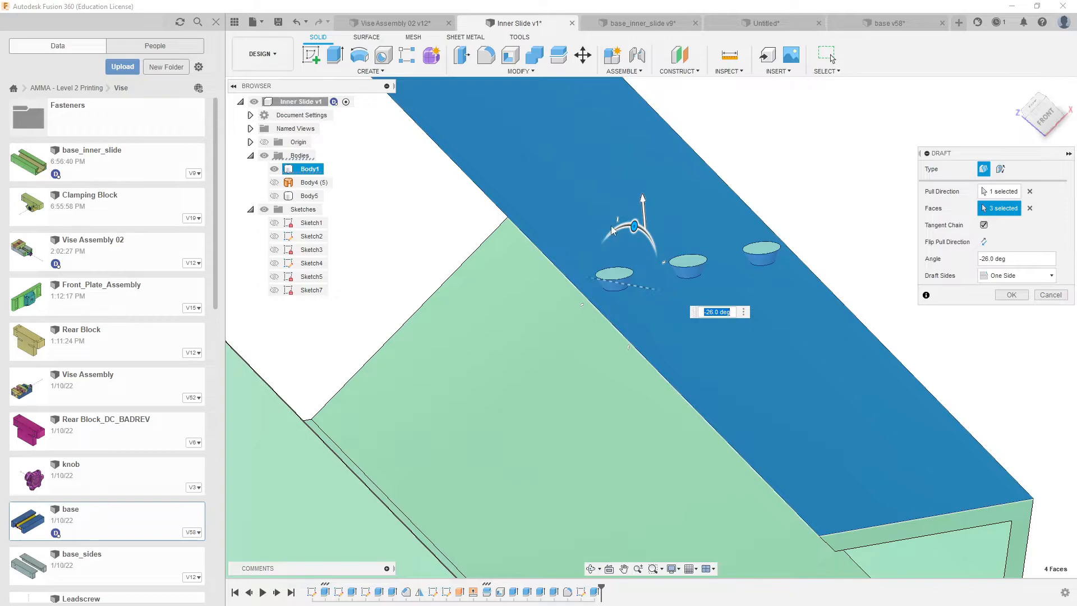
{"action": "middle_click_drag", "start_coordinate": [574, 223], "coordinate": [546, 204], "text": "shift"}
{"action": "middle_click_drag", "start_coordinate": [559, 200], "coordinate": [661, 322], "text": "shift"}
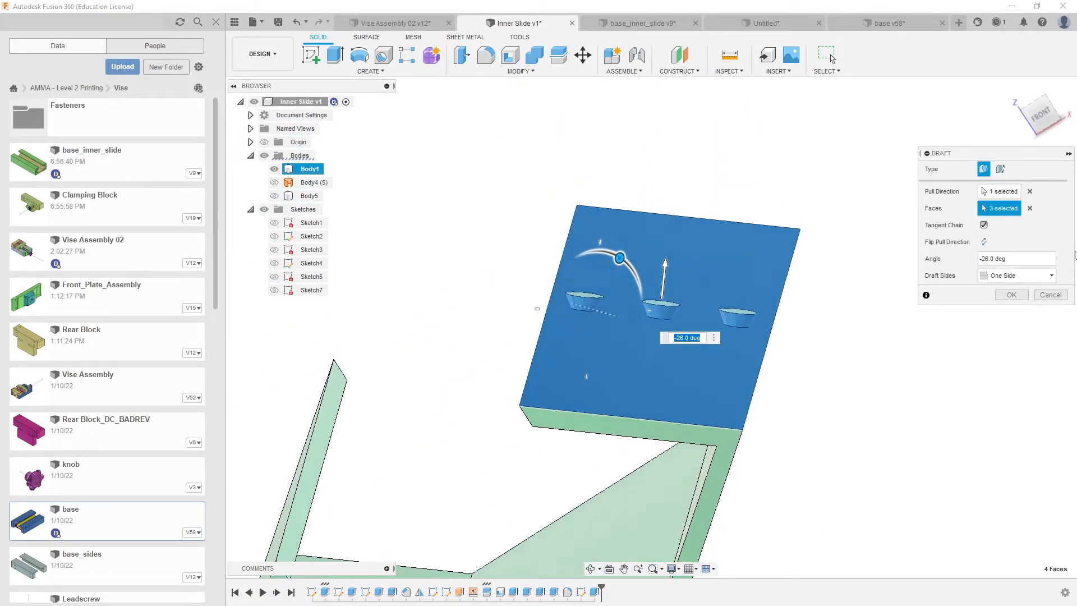
{"action": "left_click", "coordinate": [1021, 262]}
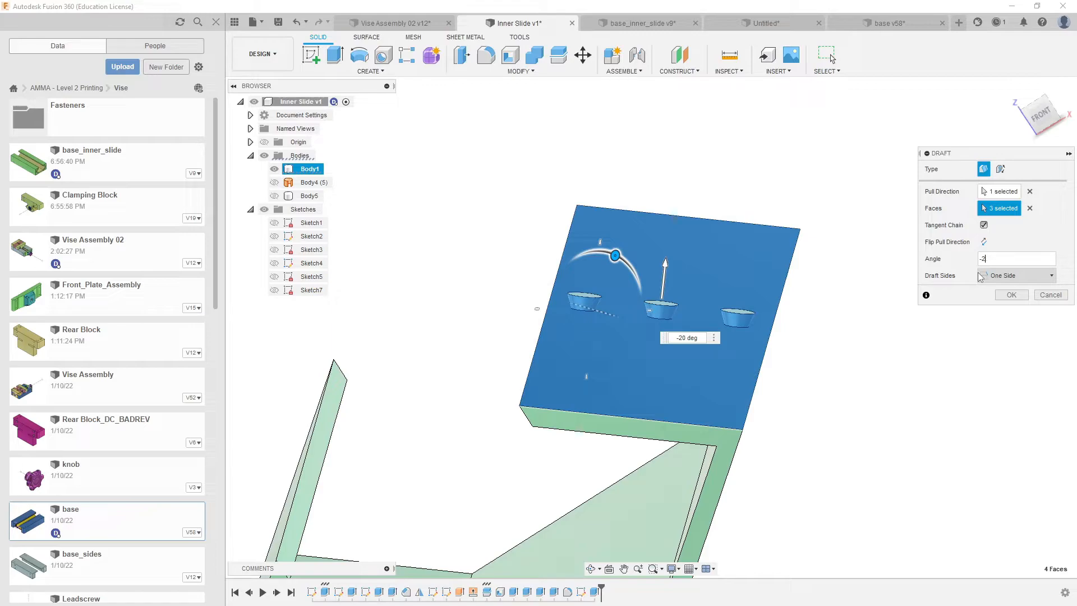
{"action": "key", "text": "Return"}
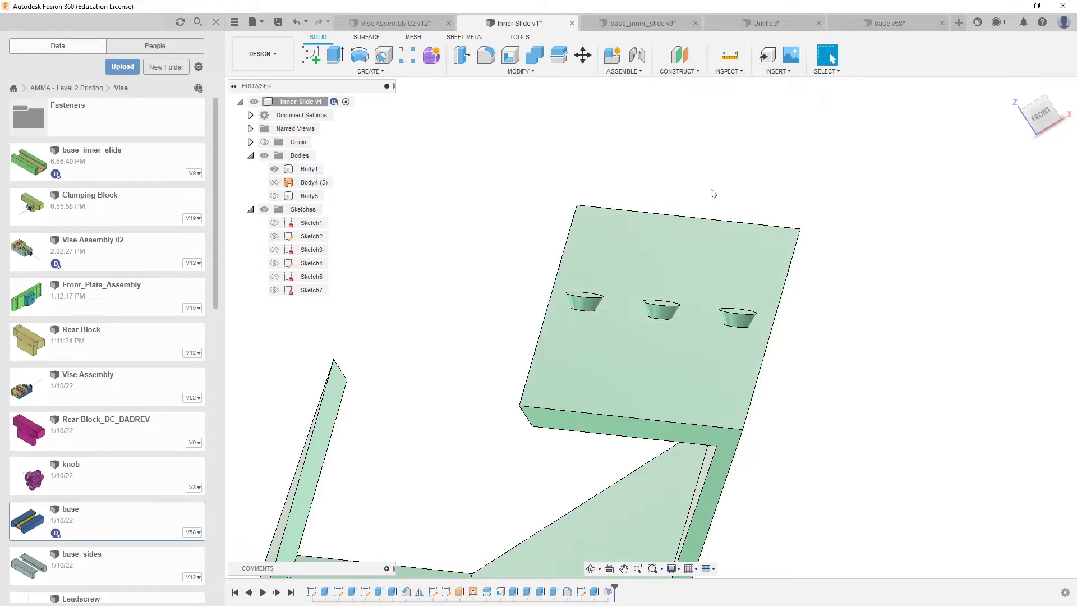
Step: Start a Rectangular Pattern of features with the three bosses' extrusion and their draft as the objects
{"action": "scroll", "coordinate": [715, 289], "scroll_direction": "up", "scroll_amount": 5}
{"action": "middle_click_drag", "start_coordinate": [690, 311], "coordinate": [755, 244], "text": "shift"}
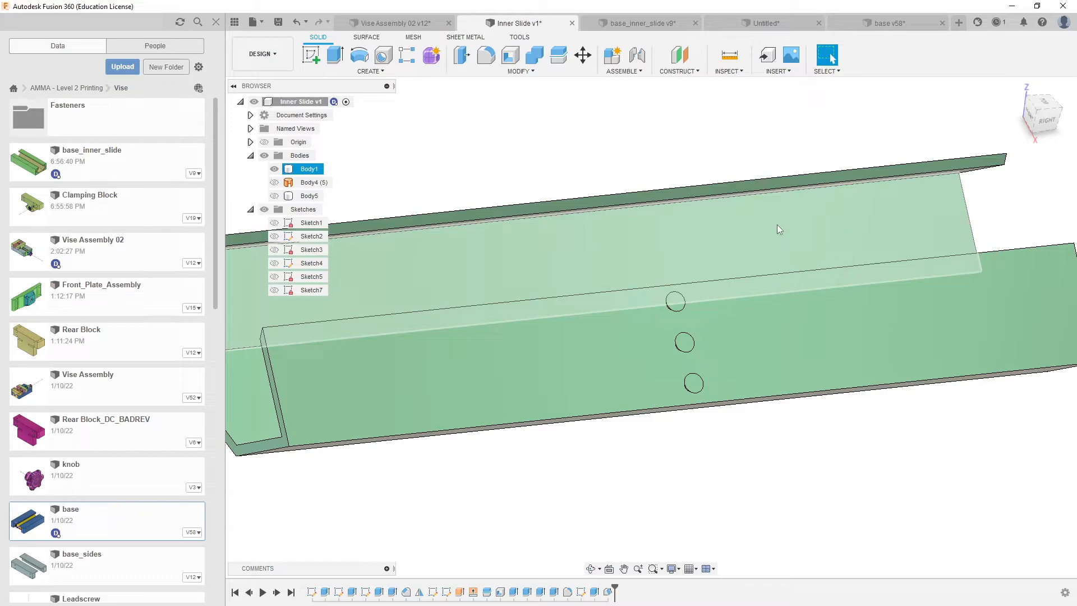
{"action": "middle_click_drag", "start_coordinate": [777, 225], "coordinate": [603, 304], "text": "shift"}
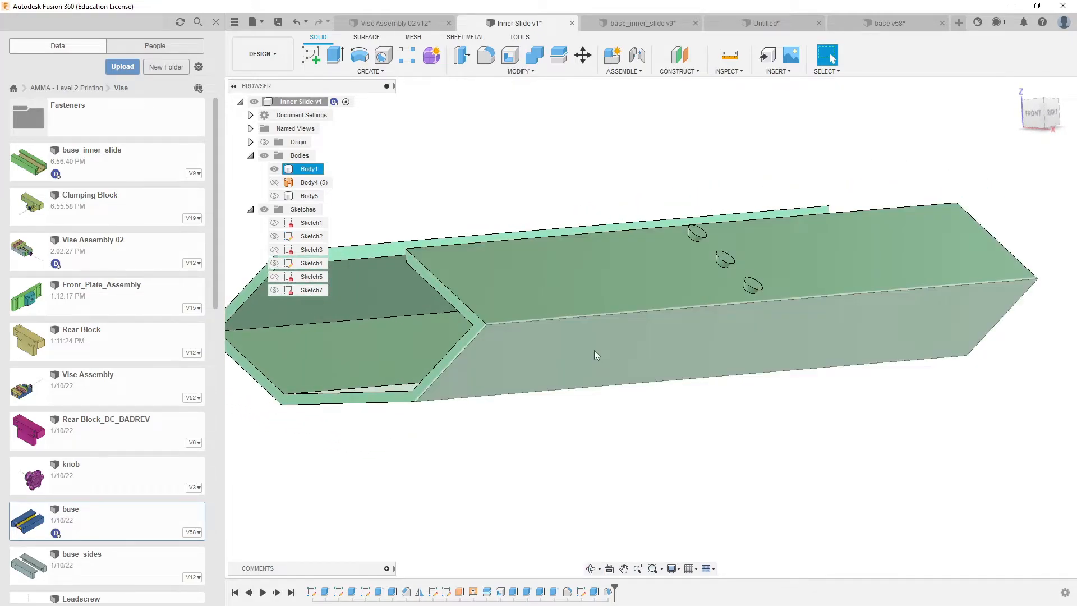
{"action": "middle_click_drag", "start_coordinate": [318, 304], "coordinate": [678, 322], "text": "shift"}
{"action": "scroll", "coordinate": [654, 311], "scroll_direction": "down", "scroll_amount": 1}
{"action": "scroll", "coordinate": [651, 311], "scroll_direction": "up", "scroll_amount": 1}
{"action": "scroll", "coordinate": [687, 325], "scroll_direction": "down", "scroll_amount": 3}
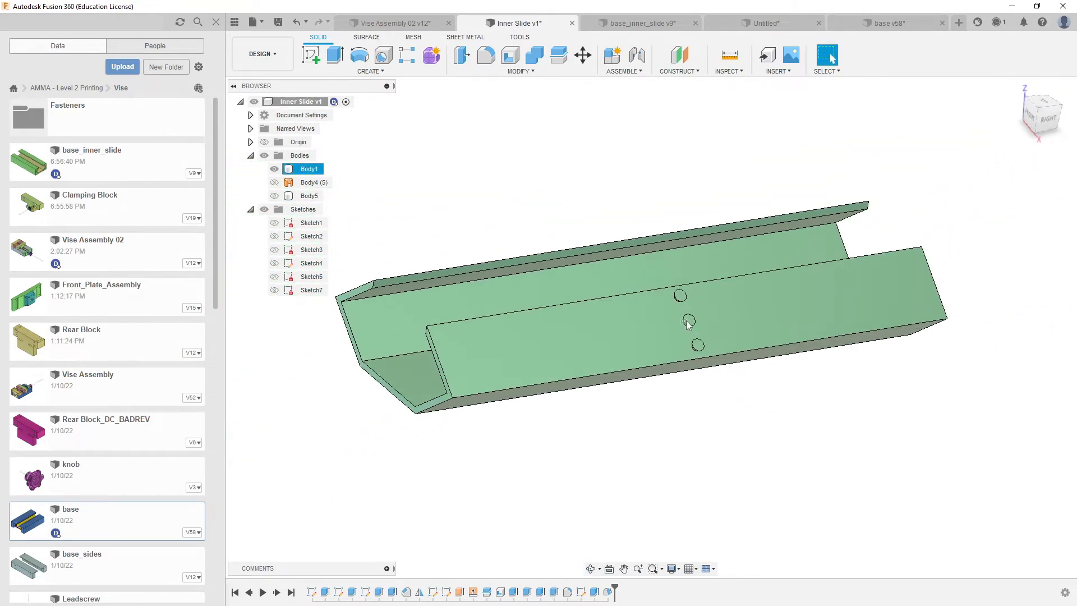
{"action": "left_click", "coordinate": [407, 55]}
{"action": "middle_click_drag", "start_coordinate": [534, 204], "coordinate": [572, 216], "text": "shift"}
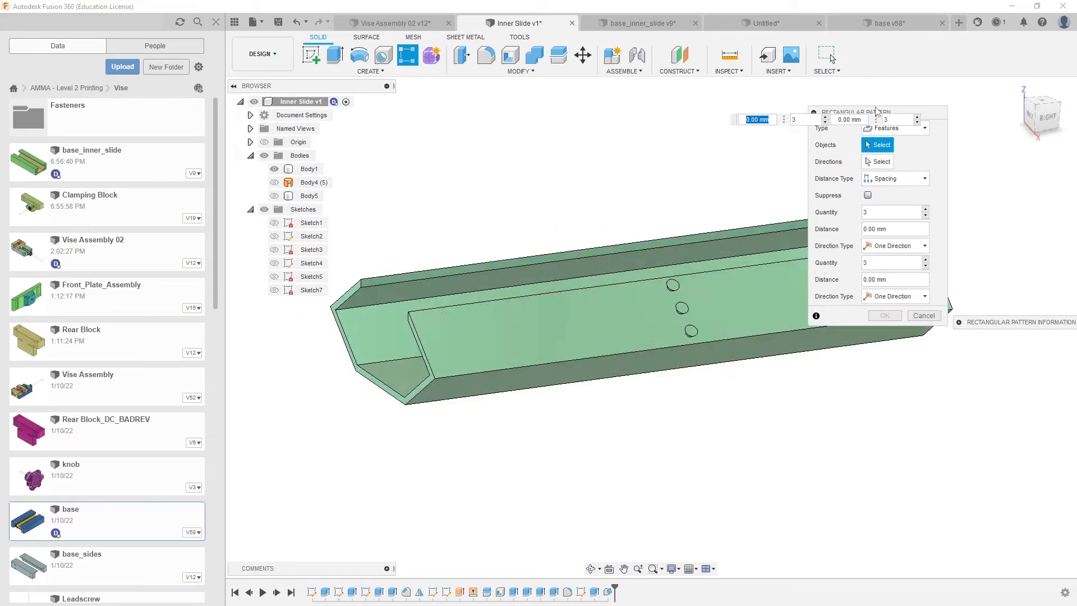
{"action": "left_click_drag", "start_coordinate": [916, 111], "coordinate": [1022, 161]}
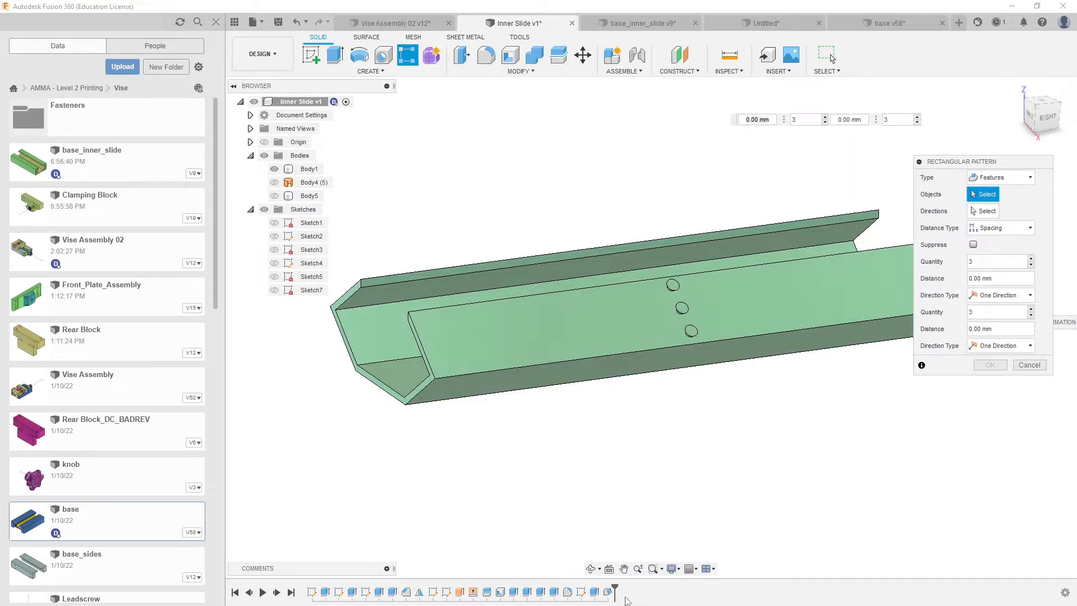
{"action": "left_click", "coordinate": [594, 592]}
{"action": "left_click", "coordinate": [608, 593]}
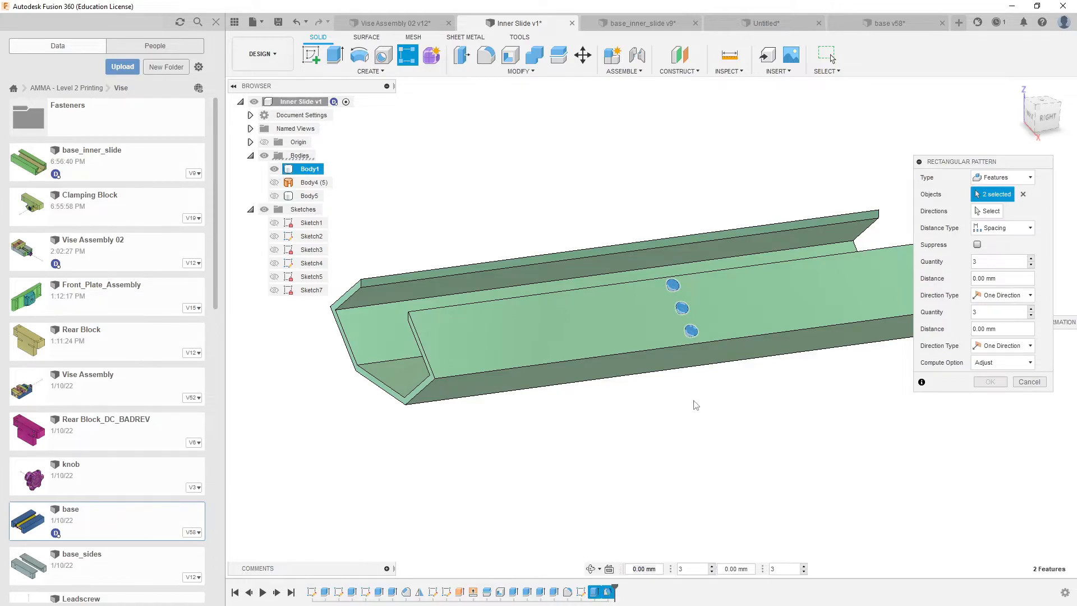
Step: Set the pattern direction along the long upper edge of the slanted side face carrying the bosses
{"action": "scroll", "coordinate": [693, 398], "scroll_direction": "up", "scroll_amount": 3}
{"action": "left_click", "coordinate": [994, 212]}
{"action": "scroll", "coordinate": [535, 451], "scroll_direction": "down", "scroll_amount": 3}
{"action": "mouse_move", "coordinate": [663, 373]}
{"action": "middle_mouse_down", "text": "shift"}
{"action": "mouse_move", "coordinate": [654, 341]}
{"action": "mouse_move", "coordinate": [661, 351]}
{"action": "middle_mouse_up", "text": "shift"}
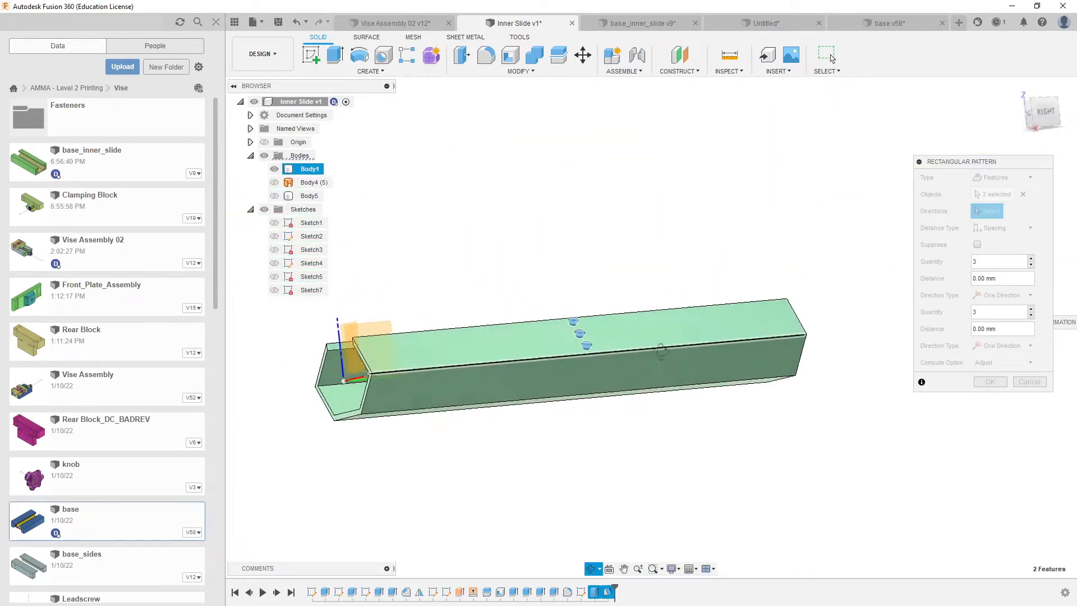
{"action": "scroll", "coordinate": [623, 325], "scroll_direction": "up", "scroll_amount": 4}
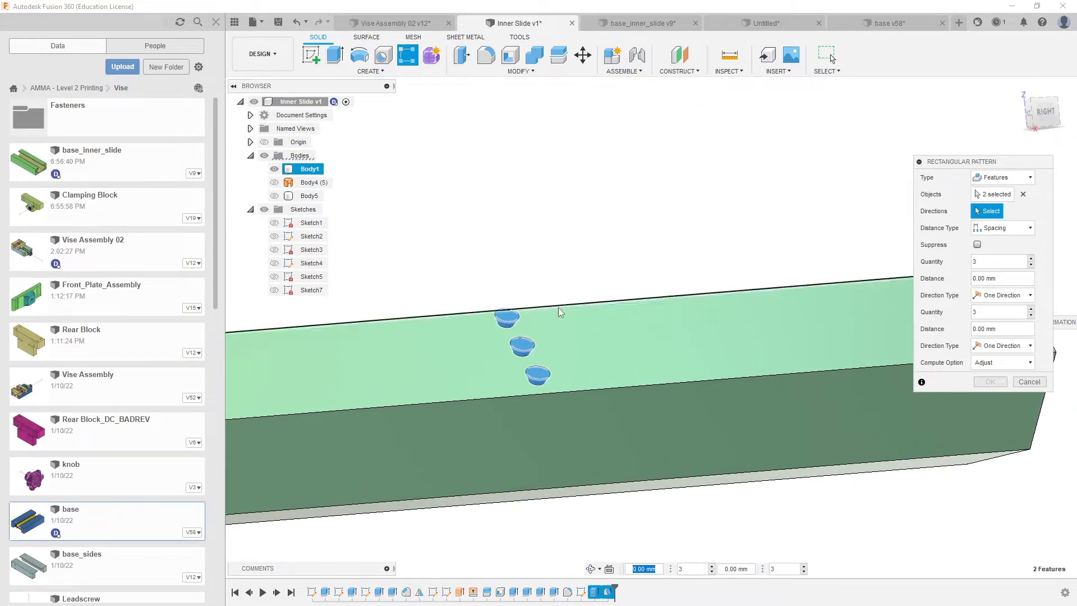
{"action": "left_click", "coordinate": [559, 308]}
{"action": "scroll", "coordinate": [631, 339], "scroll_direction": "down", "scroll_amount": 4}
{"action": "middle_click_drag", "start_coordinate": [631, 338], "coordinate": [616, 347], "text": "shift"}
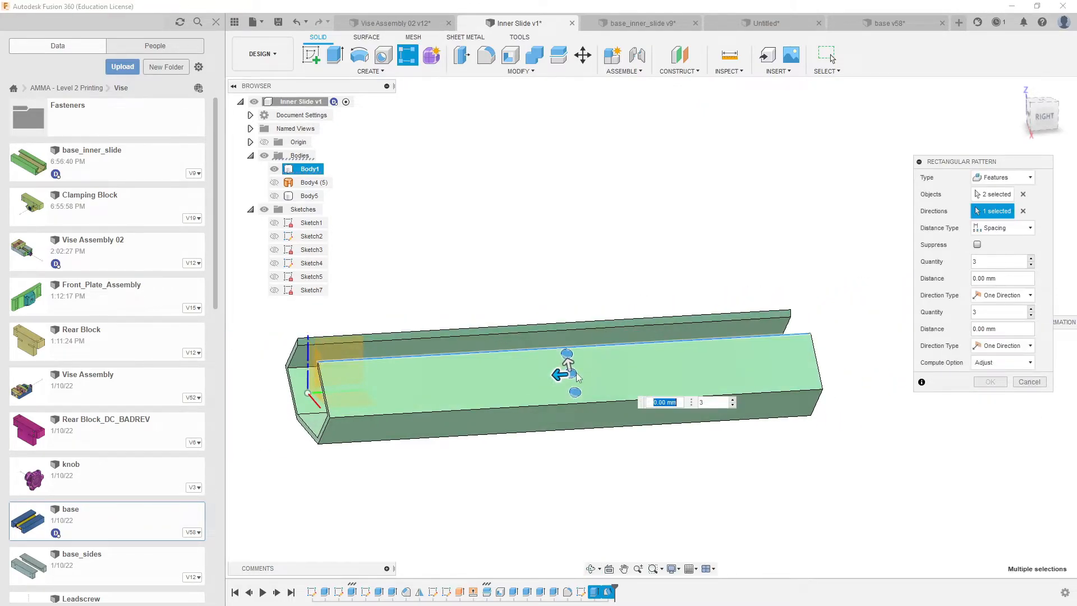
Step: Make the lengthwise pattern direction symmetric, with the boss rows spaced about 16 mm apart
{"action": "left_click_drag", "start_coordinate": [559, 374], "coordinate": [525, 376]}
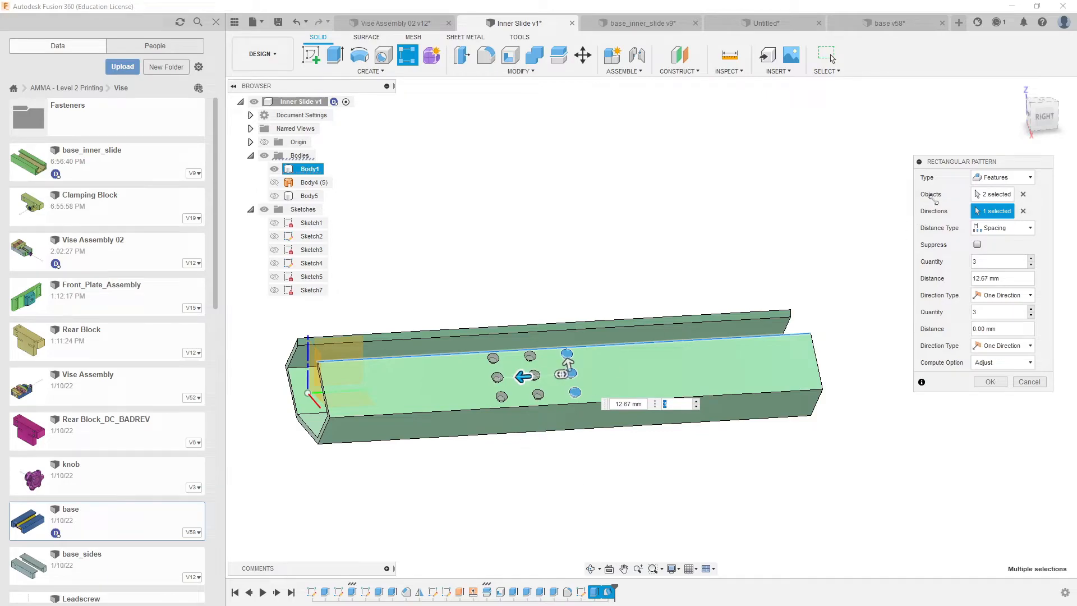
{"action": "left_click", "coordinate": [1009, 295]}
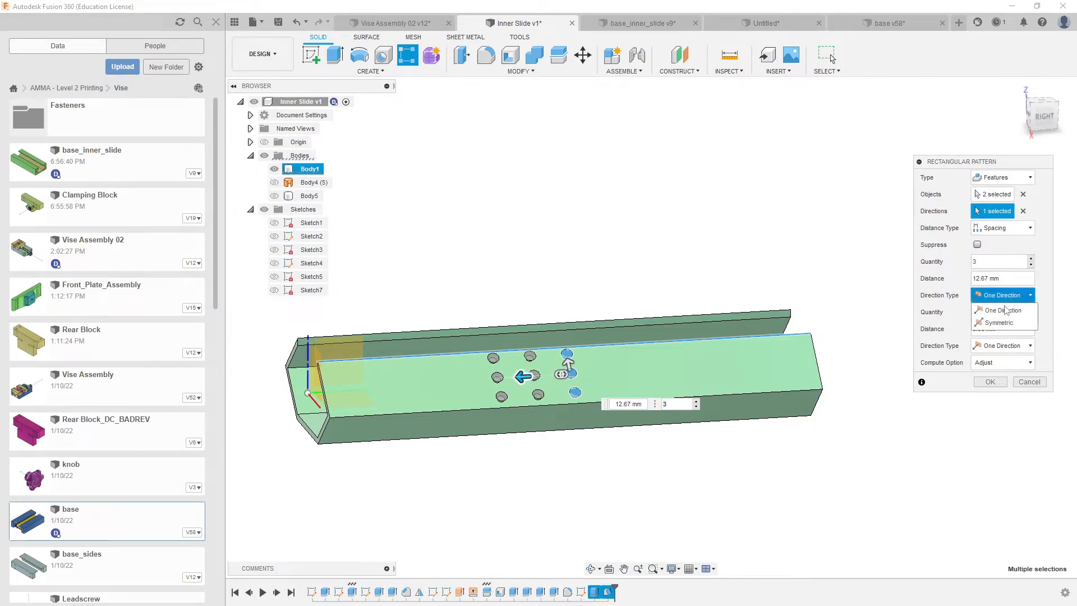
{"action": "left_click", "coordinate": [993, 323]}
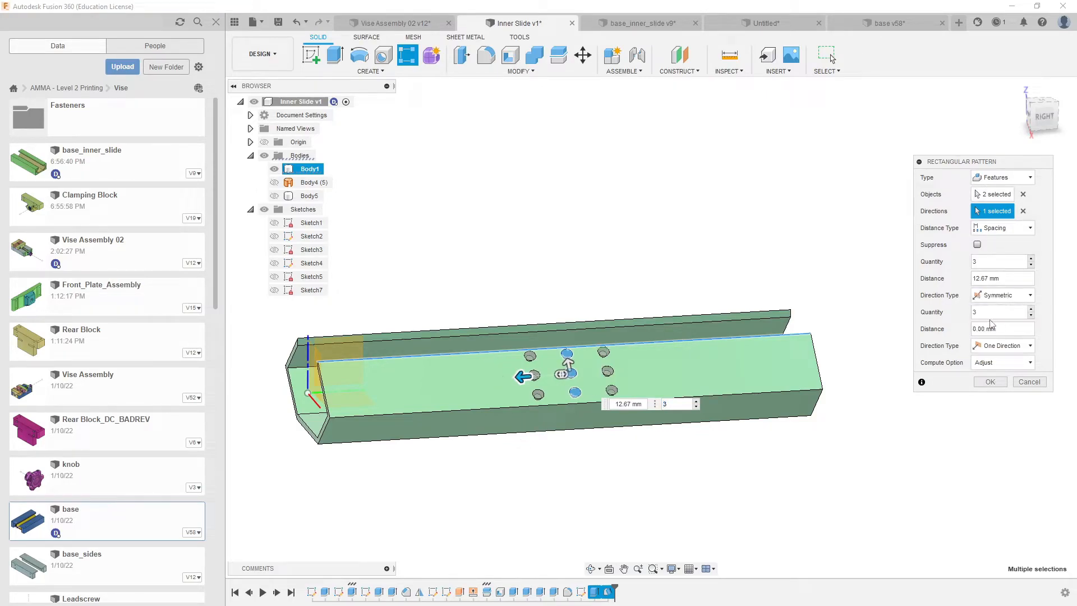
{"action": "left_click_drag", "start_coordinate": [523, 376], "coordinate": [515, 396]}
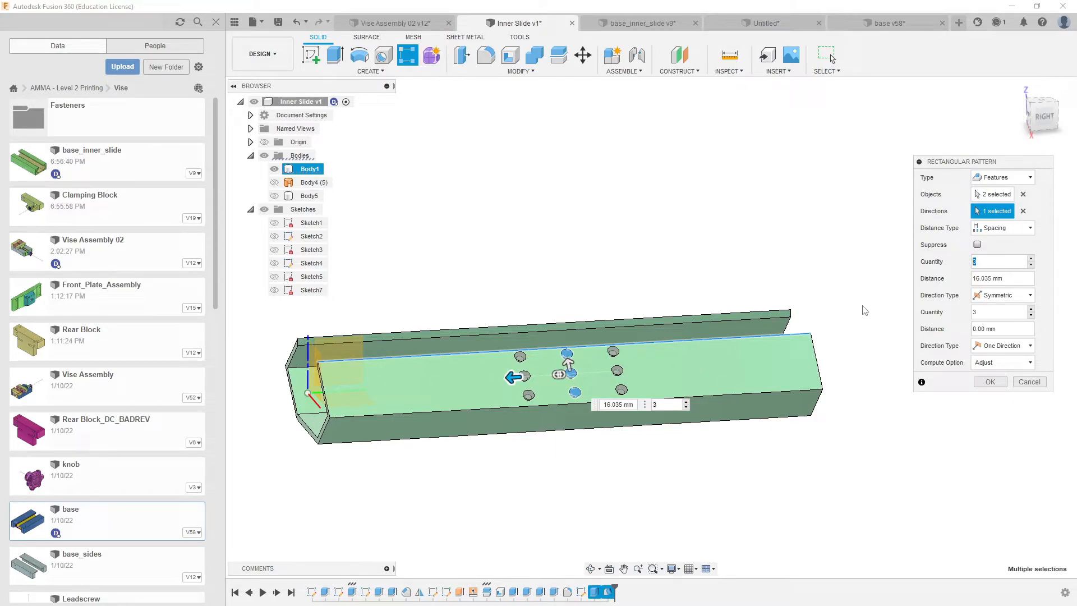
Step: Set the lengthwise pattern quantity to 7 and widen the row spacing to about 26 mm
{"action": "type", "text": "7"}
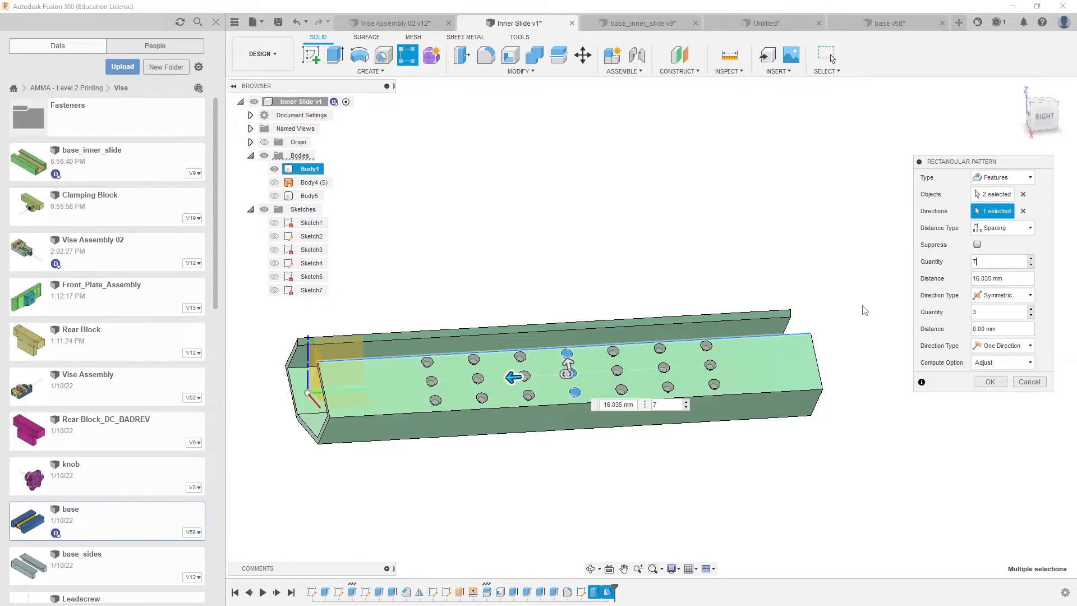
{"action": "left_click_drag", "start_coordinate": [508, 376], "coordinate": [479, 393]}
{"action": "middle_click_drag", "start_coordinate": [599, 301], "coordinate": [595, 305], "text": "shift"}
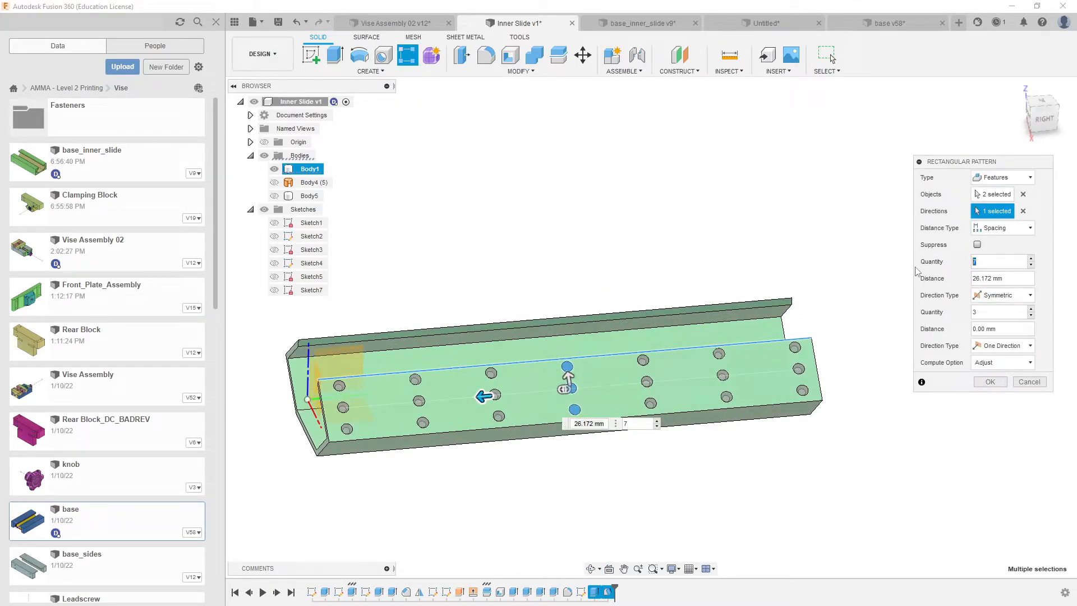
Step: Set the lengthwise pattern quantity to 9 with 20 mm spacing and create the pattern
{"action": "type", "text": "9"}
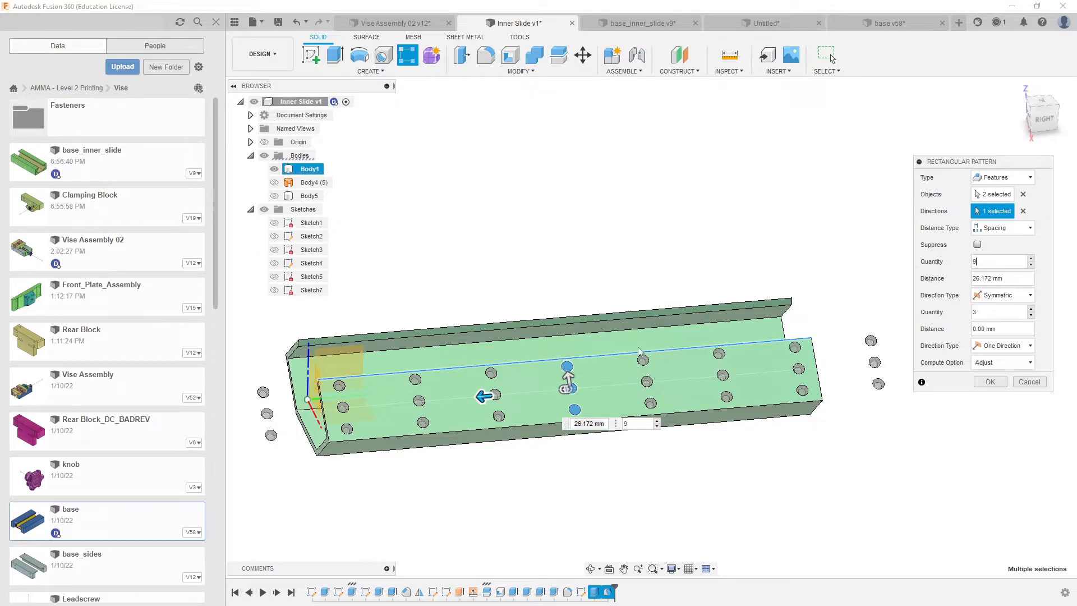
{"action": "left_click_drag", "start_coordinate": [478, 398], "coordinate": [507, 415]}
{"action": "mouse_move", "coordinate": [572, 323]}
{"action": "middle_mouse_down", "text": "shift"}
{"action": "mouse_move", "coordinate": [588, 320]}
{"action": "mouse_move", "coordinate": [578, 286]}
{"action": "mouse_move", "coordinate": [572, 328]}
{"action": "mouse_move", "coordinate": [558, 342]}
{"action": "mouse_move", "coordinate": [565, 332]}
{"action": "middle_mouse_up", "text": "shift"}
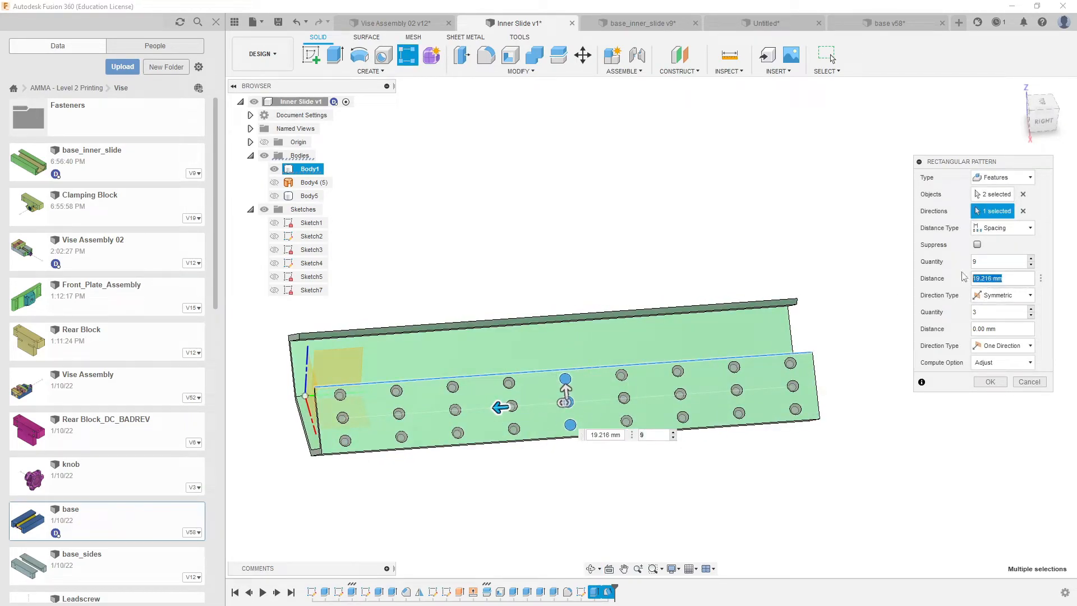
{"action": "type", "text": "0"}
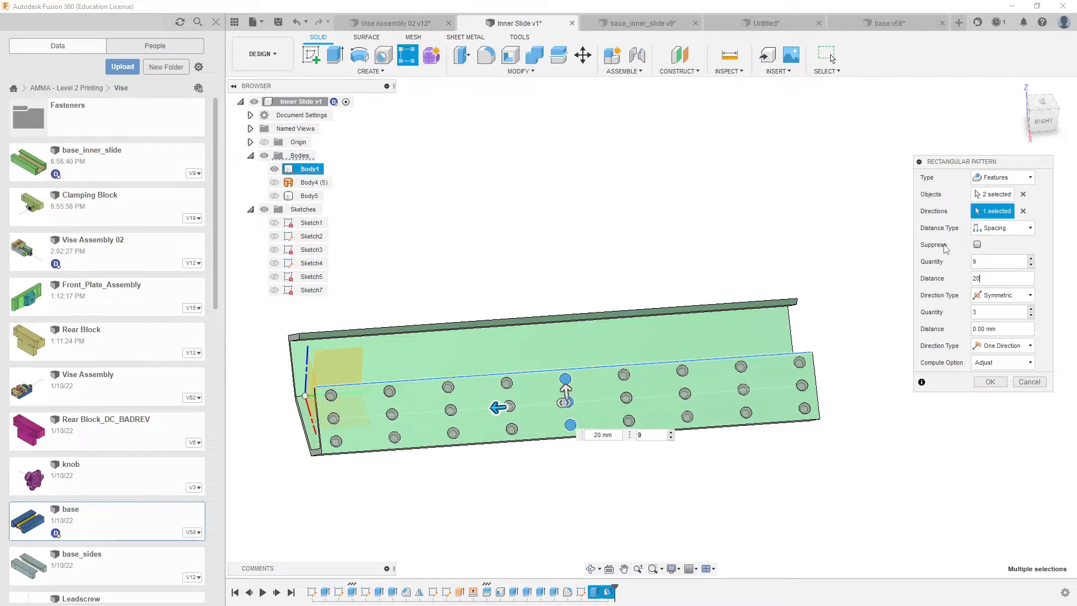
{"action": "middle_click_drag", "start_coordinate": [805, 389], "coordinate": [839, 367], "text": "shift"}
{"action": "left_click", "coordinate": [992, 382]}
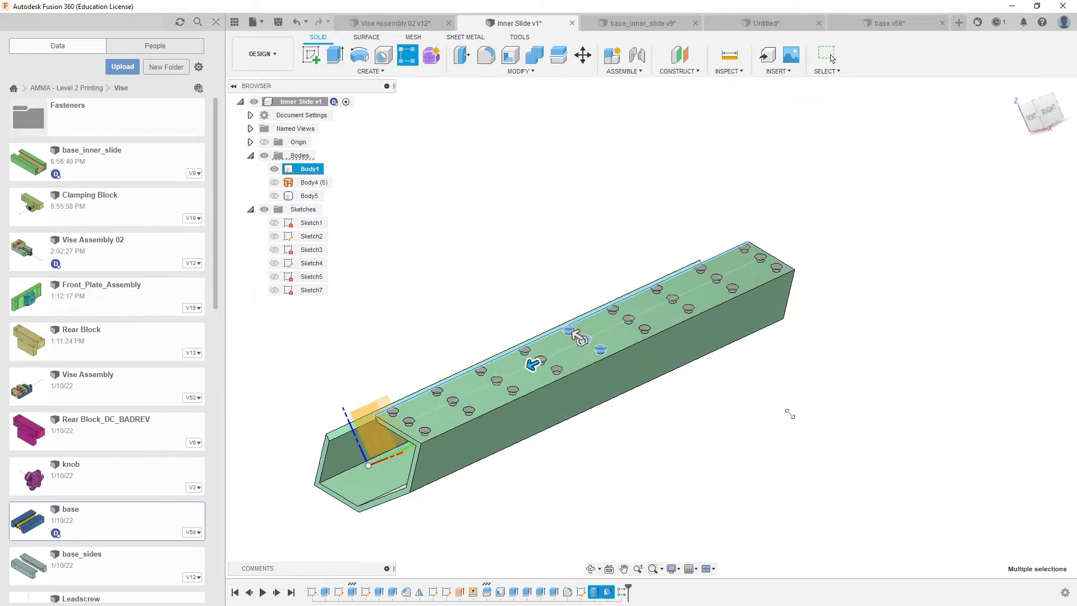
Step: Start a Mirror of features with the boss extrusion, its draft and the rectangular pattern as the objects
{"action": "middle_click_drag", "start_coordinate": [786, 409], "coordinate": [726, 435], "text": "shift"}
{"action": "left_click", "coordinate": [640, 354]}
{"action": "left_click", "coordinate": [769, 399]}
{"action": "middle_click_drag", "start_coordinate": [770, 399], "coordinate": [807, 377], "text": "shift"}
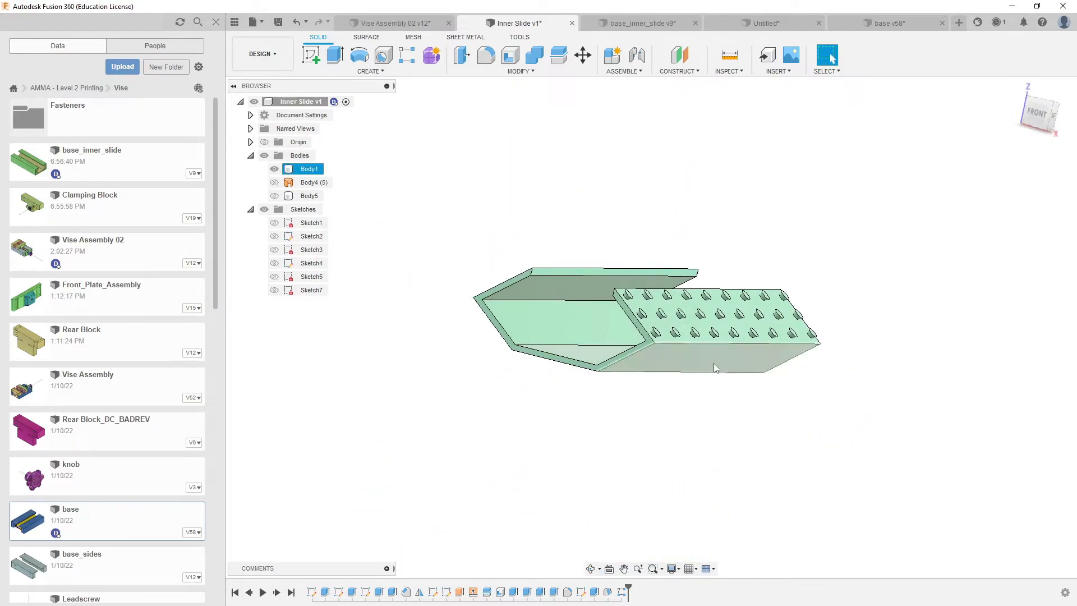
{"action": "middle_click_drag", "start_coordinate": [515, 257], "coordinate": [510, 258], "text": "shift"}
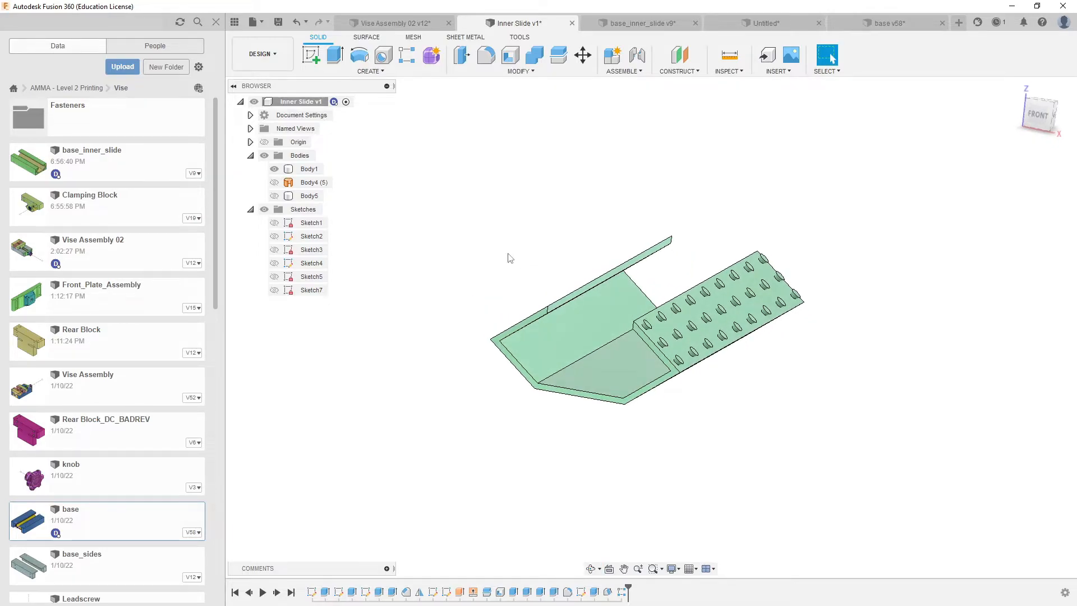
{"action": "left_click", "coordinate": [370, 71]}
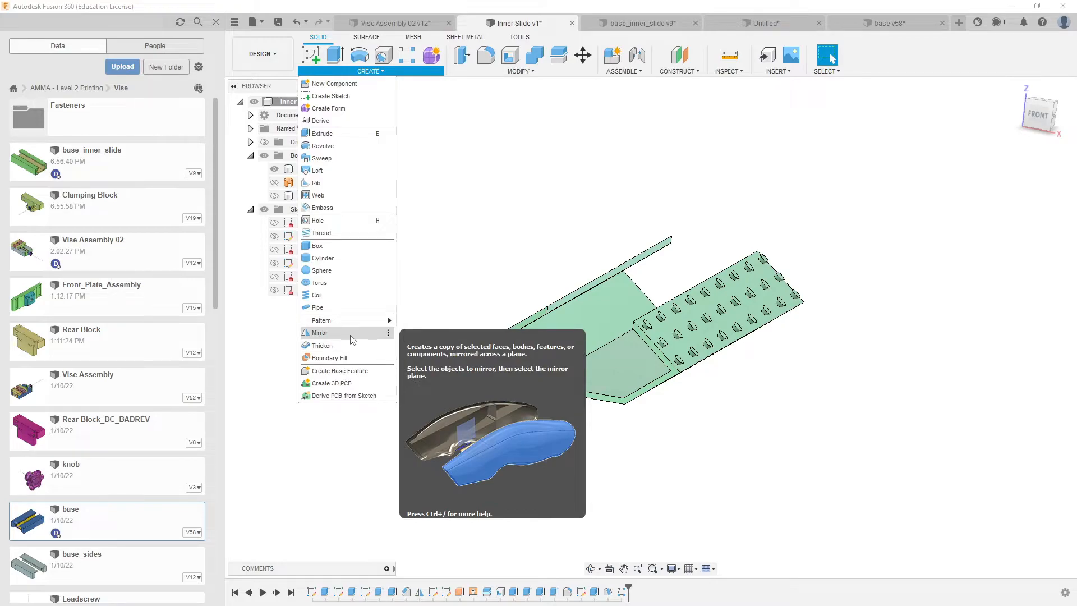
{"action": "left_click", "coordinate": [320, 333]}
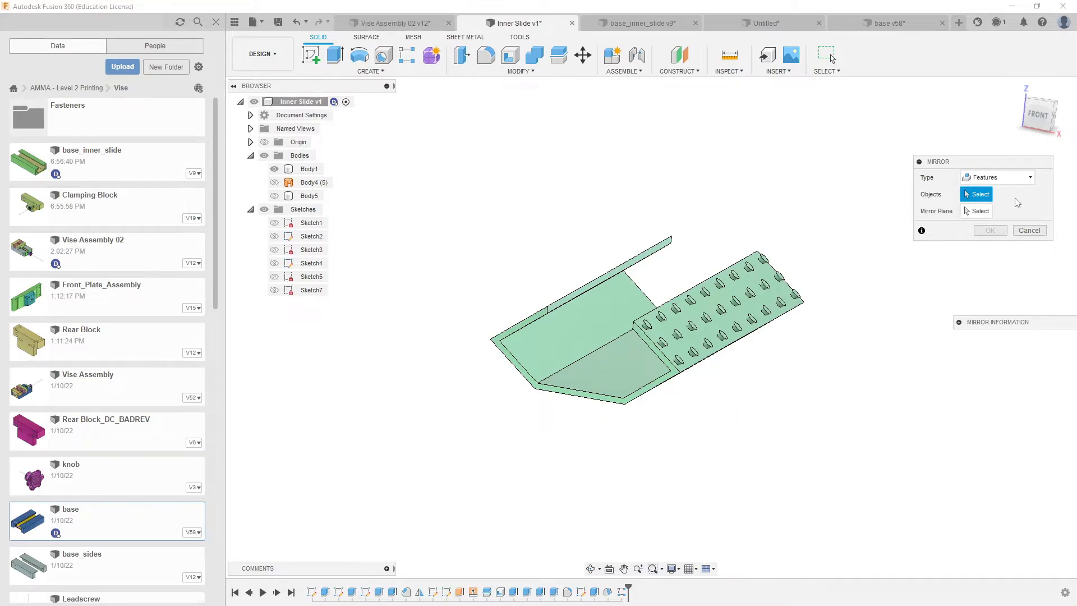
{"action": "left_click", "coordinate": [594, 592]}
{"action": "left_click", "coordinate": [607, 592]}
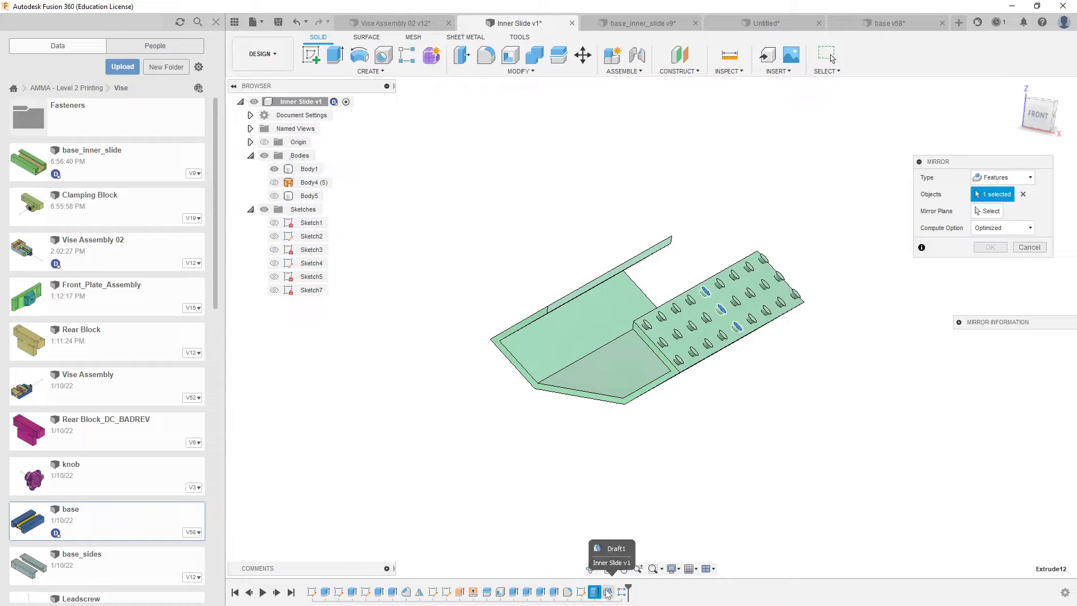
{"action": "left_click", "coordinate": [624, 592]}
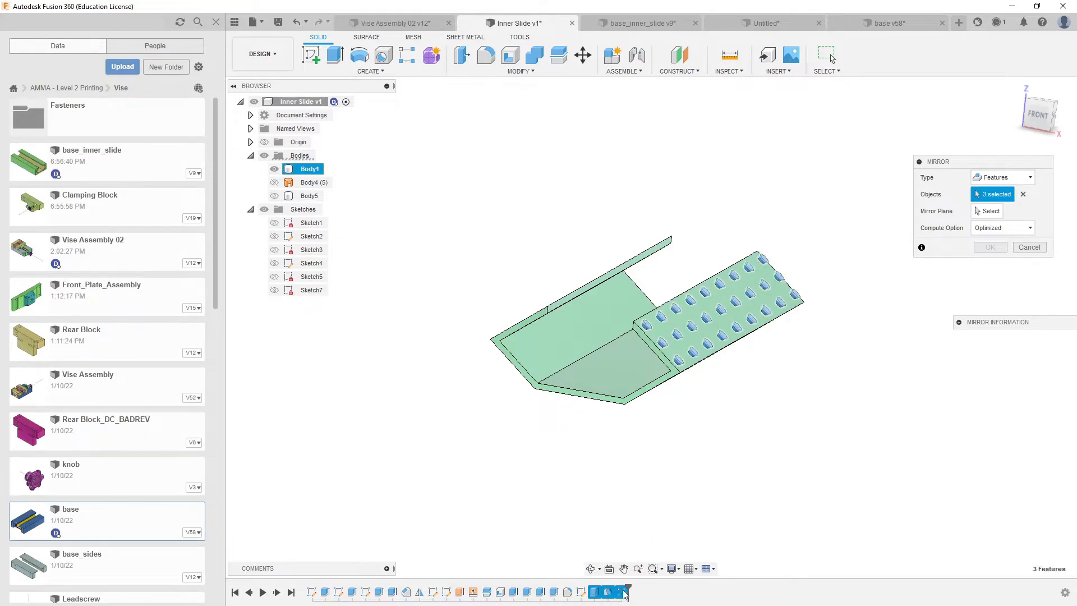
Step: Mirror the boss features about the vertical origin plane running lengthwise through the channel onto the opposite slanted side
{"action": "left_click", "coordinate": [990, 211]}
{"action": "middle_click_drag", "start_coordinate": [861, 346], "coordinate": [785, 443], "text": "shift"}
{"action": "middle_click_drag", "start_coordinate": [679, 419], "coordinate": [756, 267]}
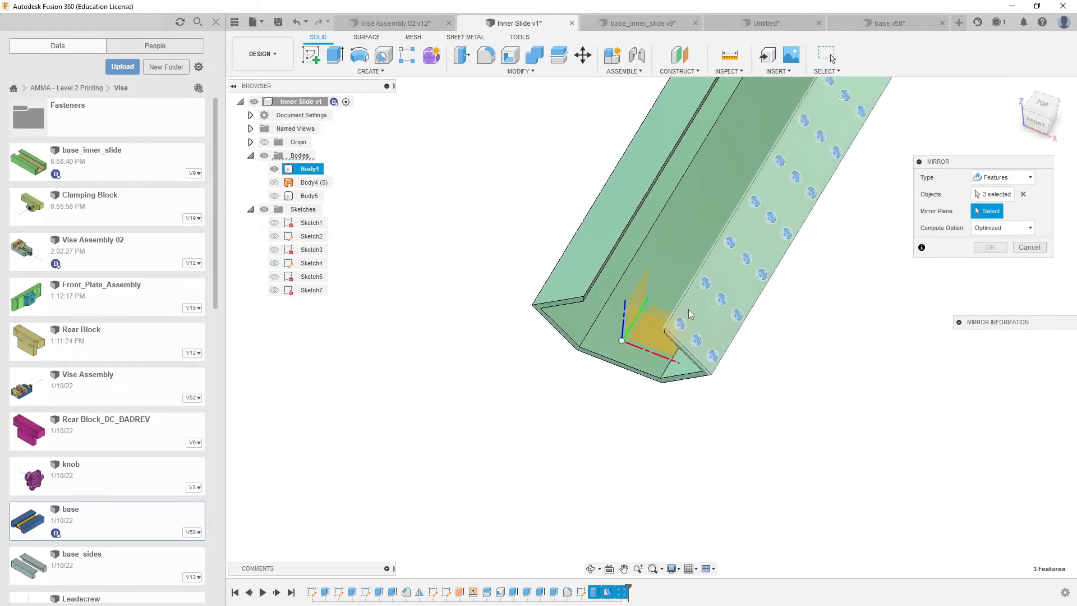
{"action": "middle_click_drag", "start_coordinate": [672, 356], "coordinate": [707, 375], "text": "shift"}
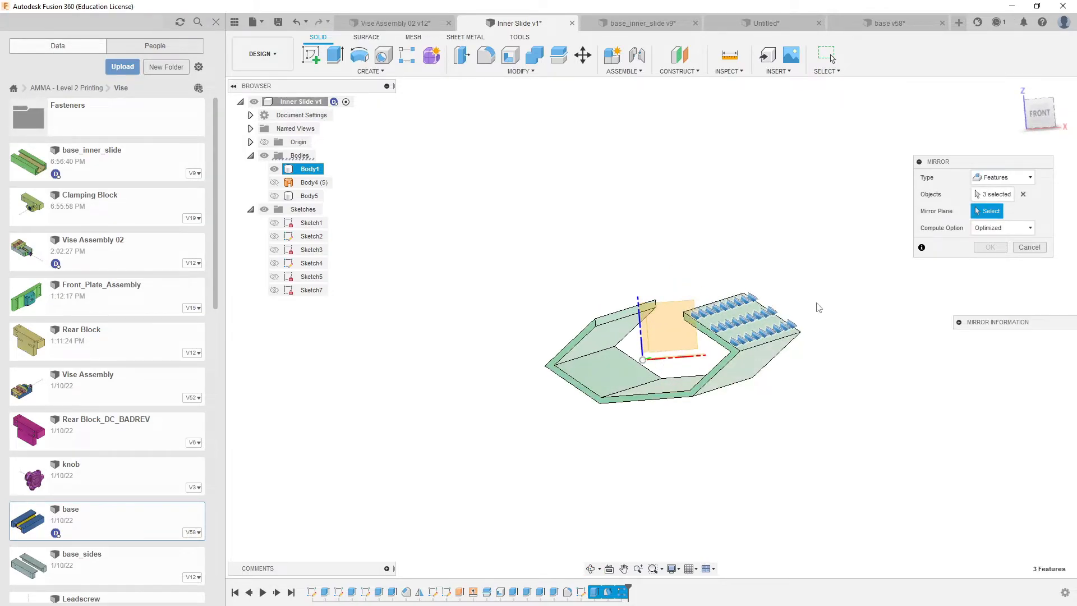
{"action": "middle_click_drag", "start_coordinate": [994, 271], "coordinate": [862, 319], "text": "shift"}
{"action": "left_click", "coordinate": [580, 368]}
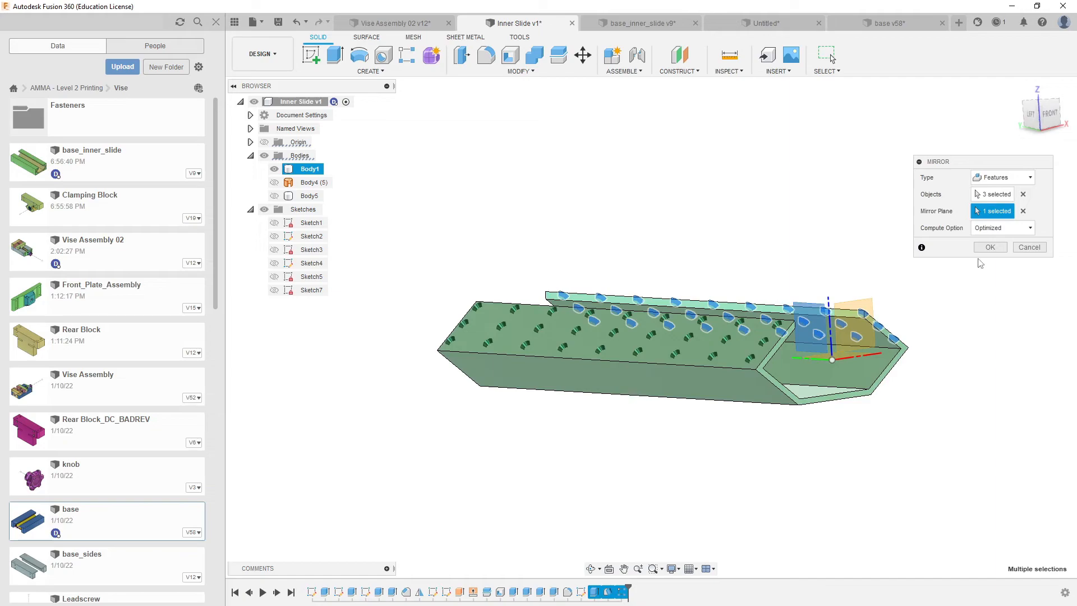
{"action": "left_click", "coordinate": [989, 247]}
Step: Start creating an offset construction plane
{"action": "middle_click_drag", "start_coordinate": [873, 264], "coordinate": [780, 236], "text": "shift"}
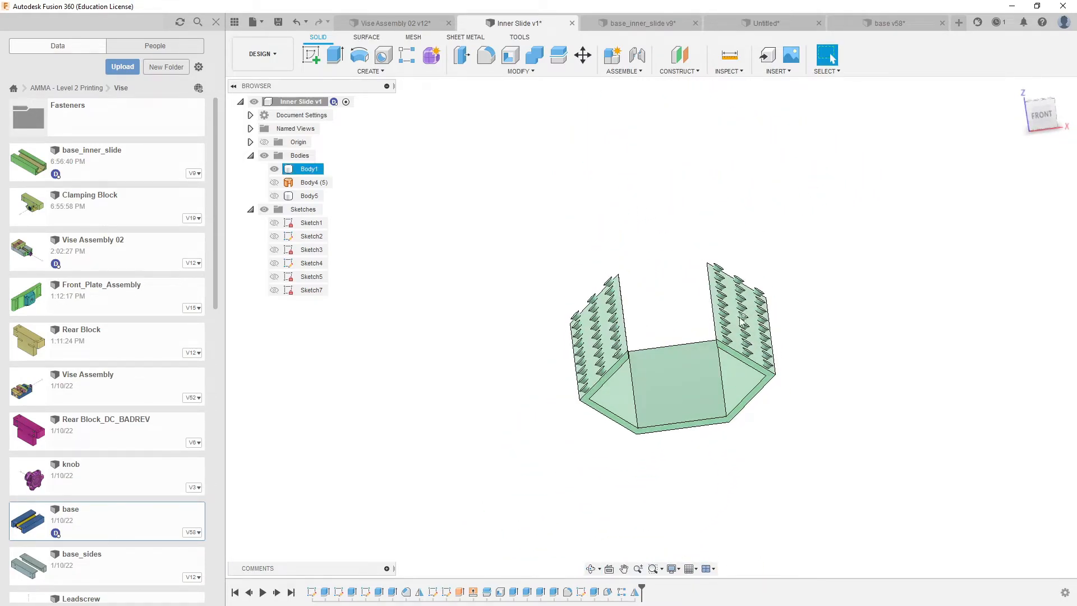
{"action": "middle_click_drag", "start_coordinate": [781, 428], "coordinate": [775, 409], "text": "shift"}
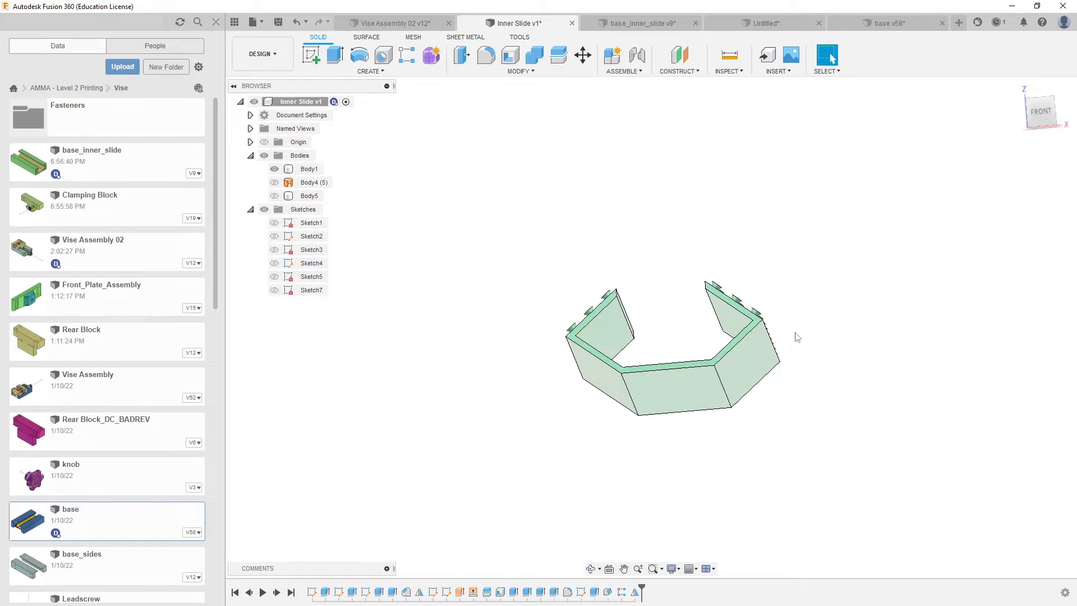
{"action": "middle_click_drag", "start_coordinate": [678, 375], "coordinate": [721, 383], "text": "shift"}
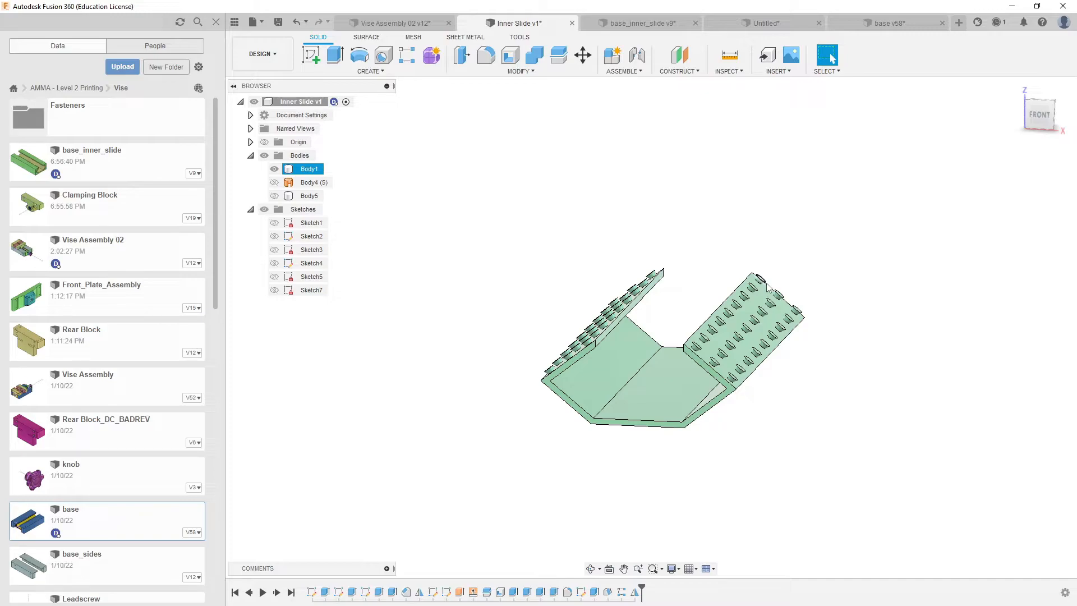
{"action": "left_click", "coordinate": [693, 74]}
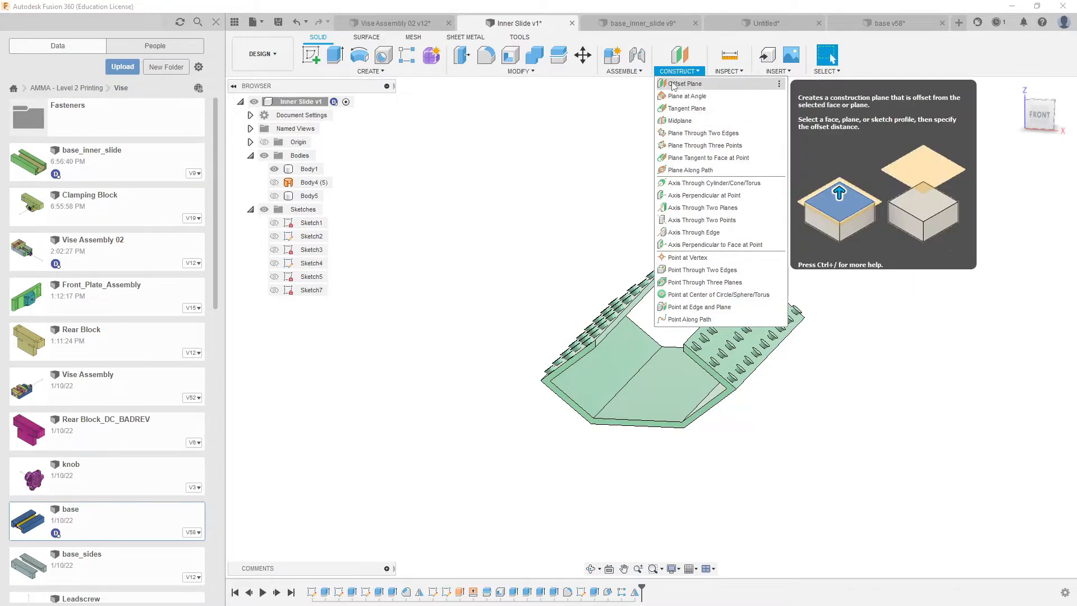
{"action": "left_click", "coordinate": [690, 84]}
{"action": "left_click", "coordinate": [672, 372]}
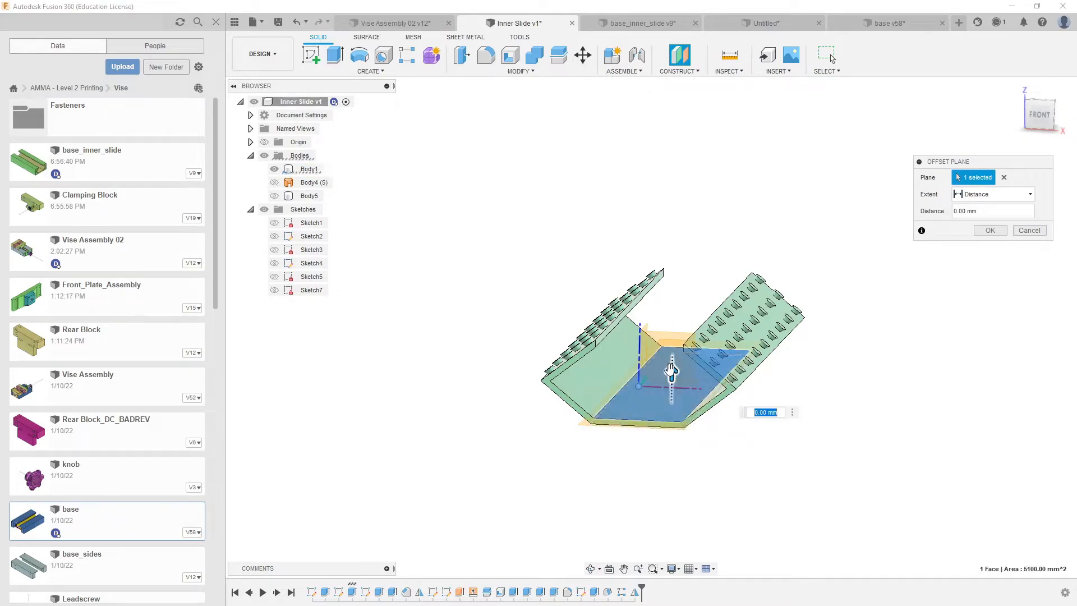
{"action": "left_click_drag", "start_coordinate": [672, 372], "coordinate": [676, 166]}
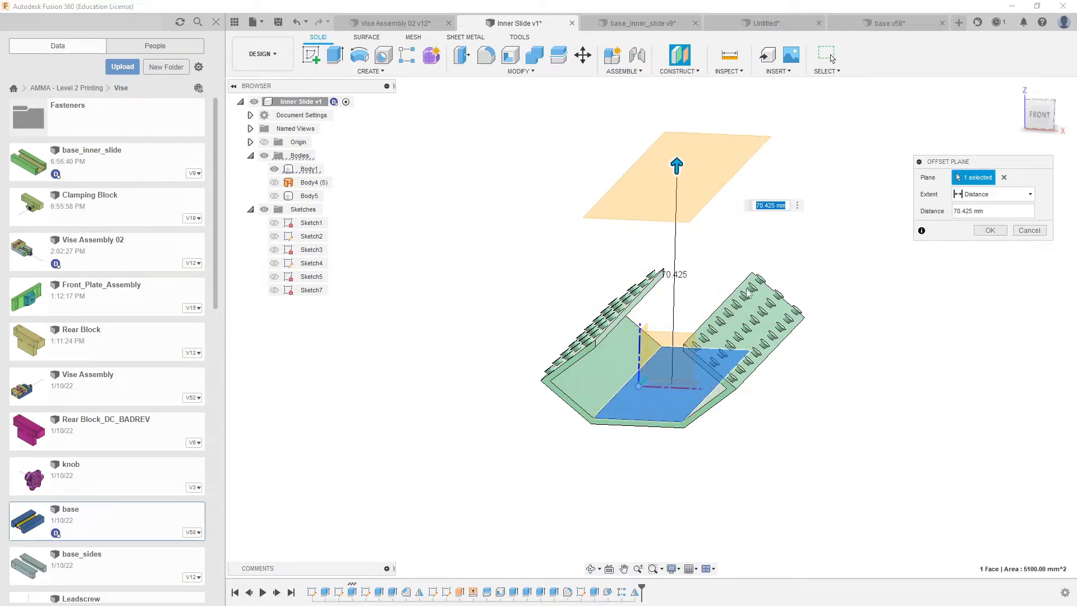
{"action": "left_click", "coordinate": [1030, 231]}
Step: Start a plane through three points, picking the two inner side corner vertices on Body1's front end face
{"action": "mouse_move", "coordinate": [868, 200]}
{"action": "middle_mouse_down", "text": "shift"}
{"action": "mouse_move", "coordinate": [866, 191]}
{"action": "mouse_move", "coordinate": [854, 199]}
{"action": "middle_mouse_up", "text": "shift"}
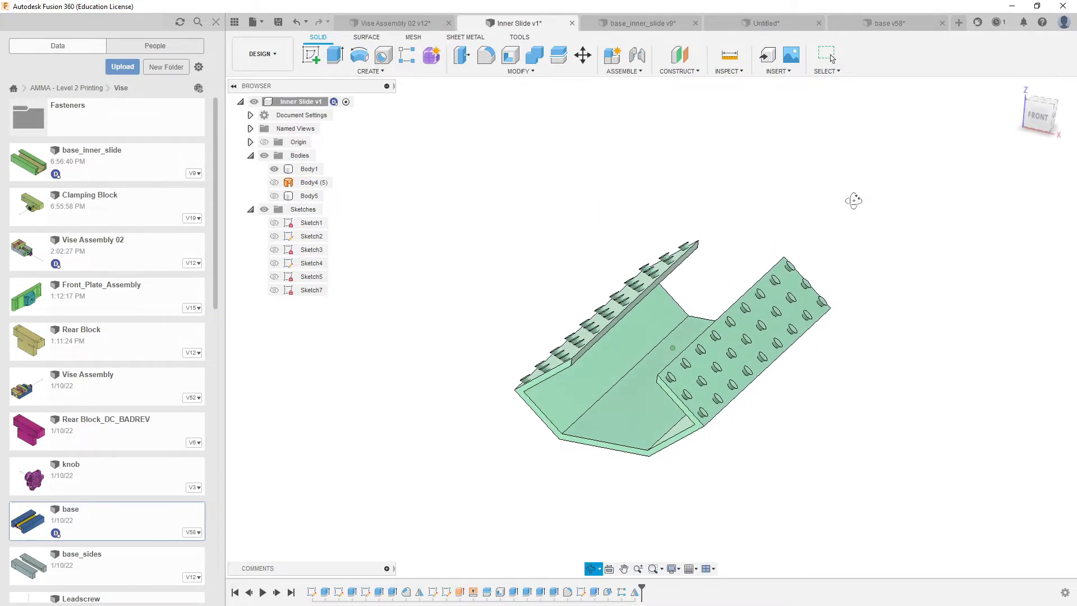
{"action": "left_click", "coordinate": [647, 386]}
{"action": "left_click", "coordinate": [708, 294]}
{"action": "left_click", "coordinate": [694, 71]}
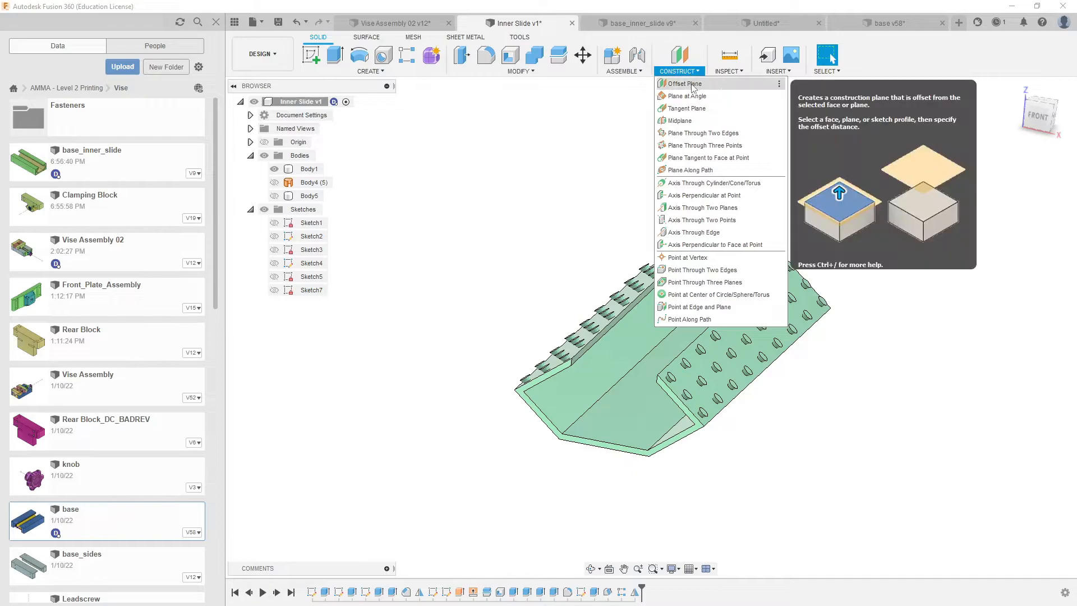
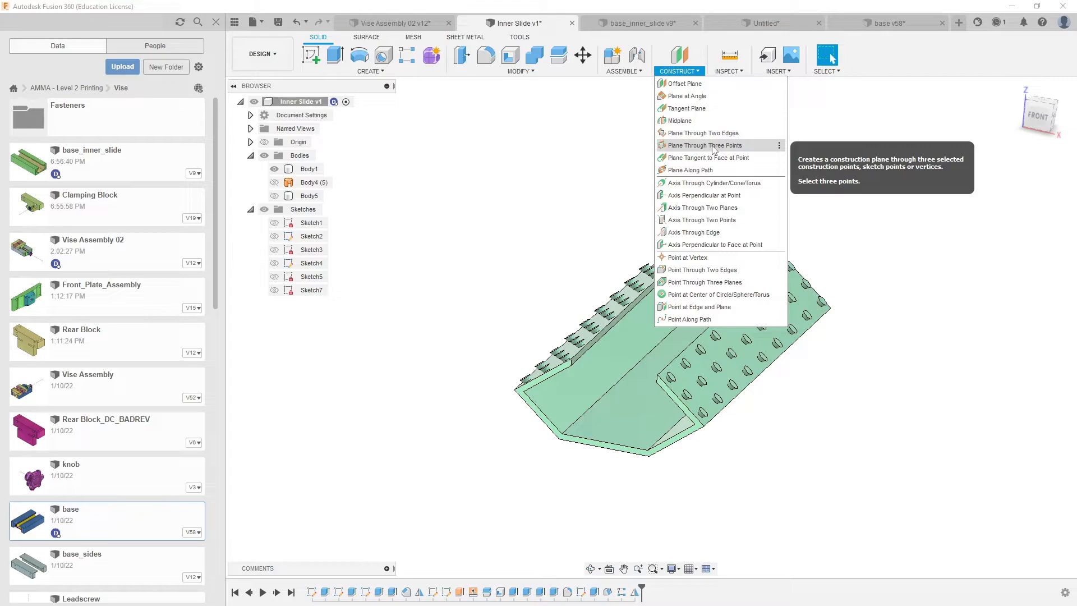
{"action": "left_click", "coordinate": [705, 145]}
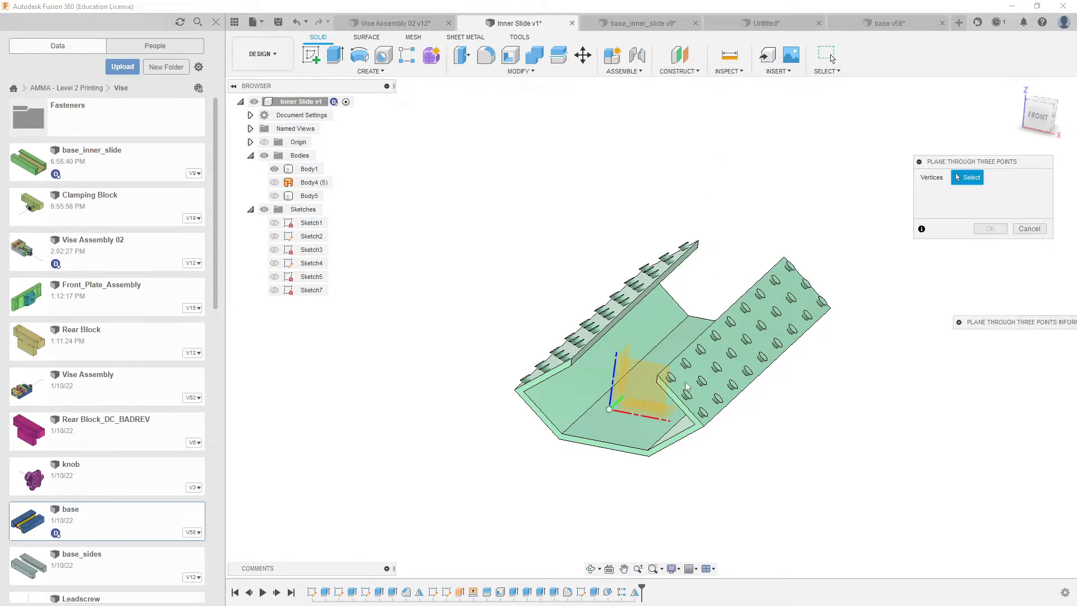
{"action": "scroll", "coordinate": [582, 378], "scroll_direction": "up", "scroll_amount": 5}
{"action": "scroll", "coordinate": [589, 353], "scroll_direction": "up", "scroll_amount": 4}
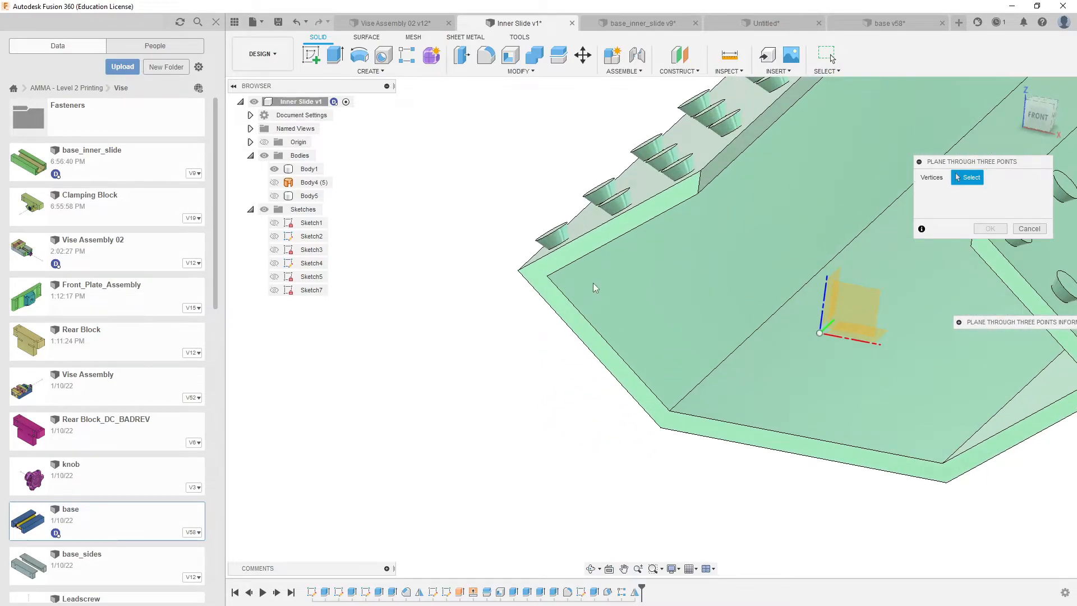
{"action": "left_click", "coordinate": [549, 275]}
{"action": "scroll", "coordinate": [550, 269], "scroll_direction": "down", "scroll_amount": 3}
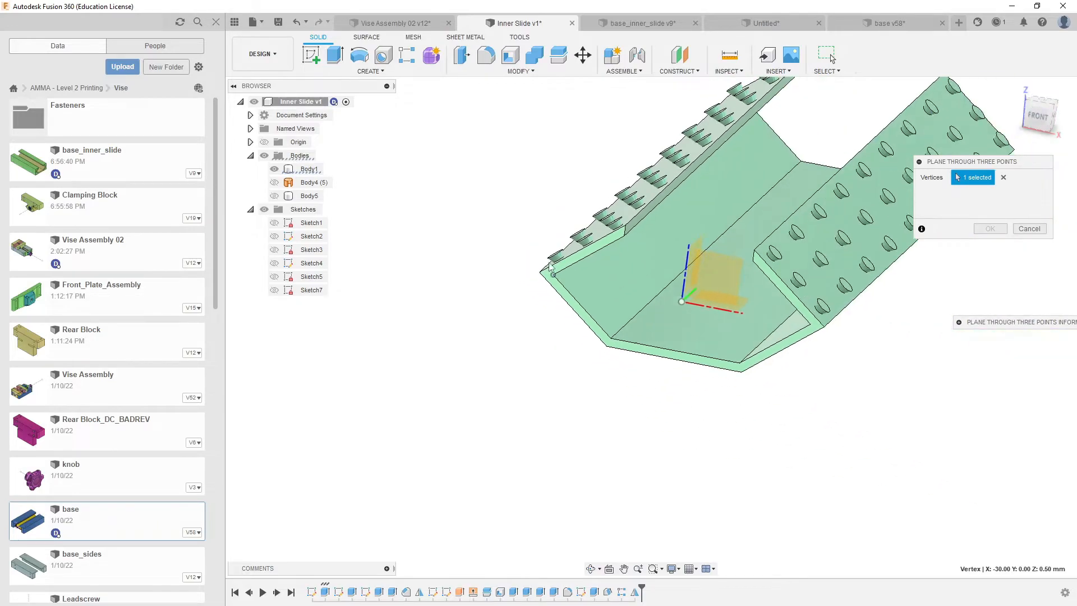
{"action": "scroll", "coordinate": [814, 315], "scroll_direction": "up", "scroll_amount": 5}
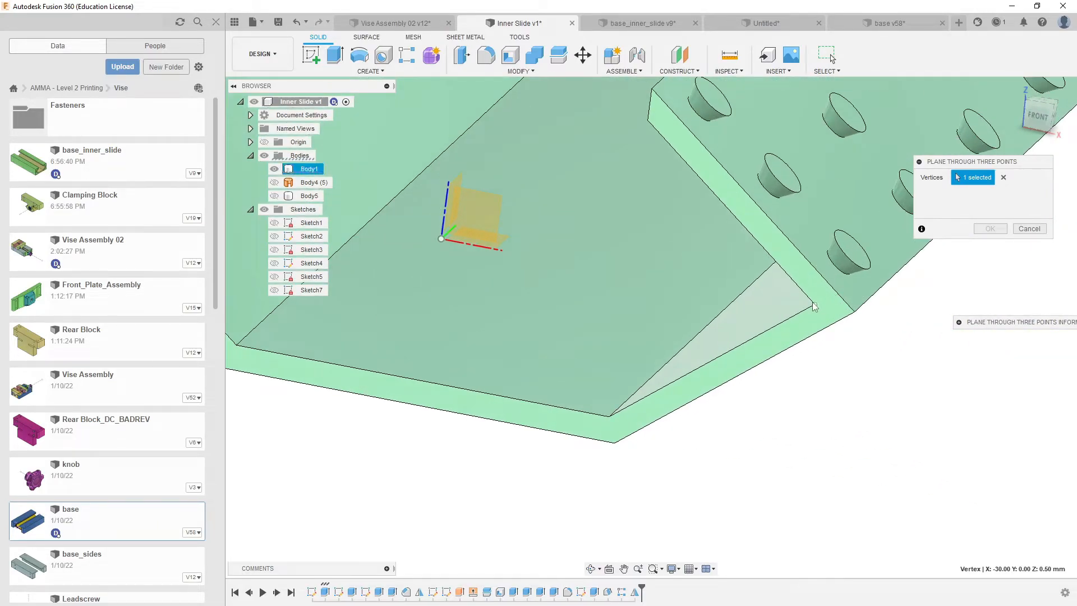
{"action": "left_click", "coordinate": [813, 303]}
{"action": "scroll", "coordinate": [814, 305], "scroll_direction": "down", "scroll_amount": 4}
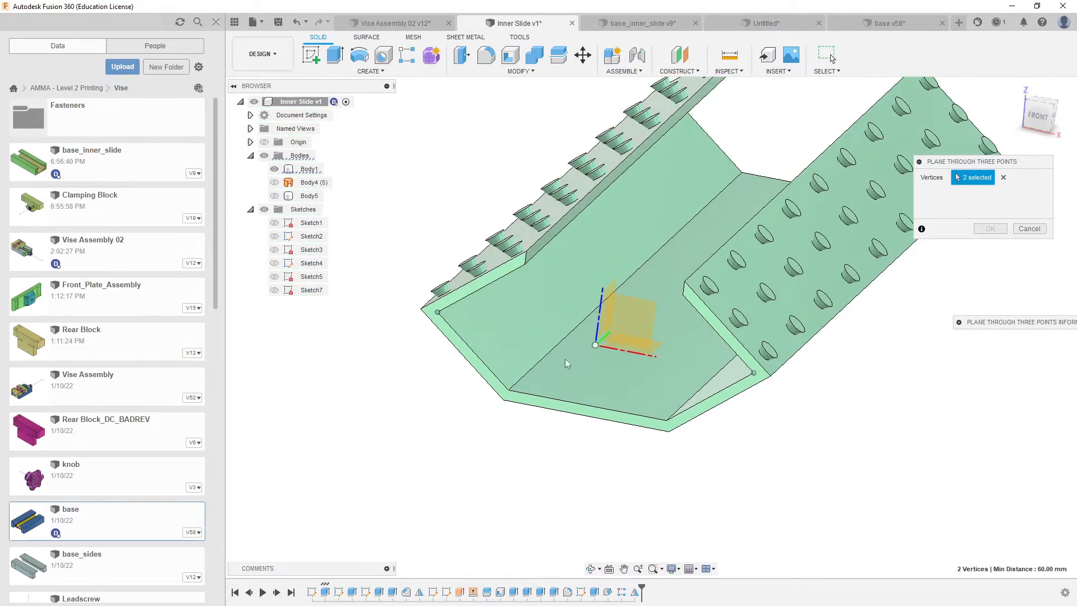
Step: Complete the three-point construction plane with the matching inner side corner vertex on Body1's rear end face
{"action": "scroll", "coordinate": [568, 363], "scroll_direction": "down", "scroll_amount": 3}
{"action": "scroll", "coordinate": [724, 263], "scroll_direction": "up", "scroll_amount": 3}
{"action": "middle_click_drag", "start_coordinate": [730, 284], "coordinate": [896, 256], "text": "shift"}
{"action": "scroll", "coordinate": [703, 273], "scroll_direction": "down", "scroll_amount": 3}
{"action": "scroll", "coordinate": [841, 437], "scroll_direction": "up", "scroll_amount": 5}
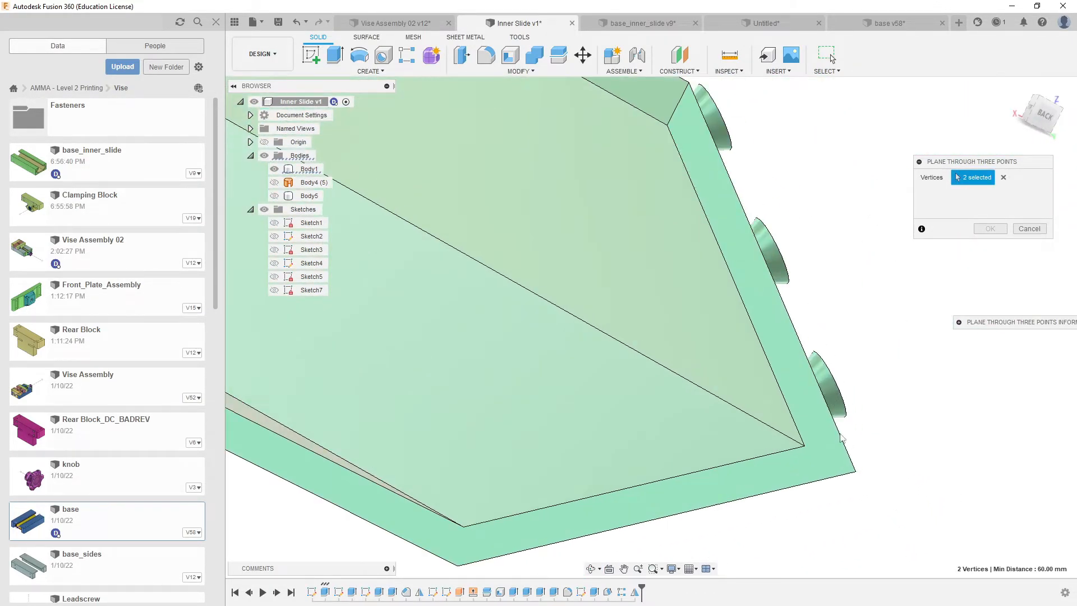
{"action": "left_click", "coordinate": [805, 446]}
{"action": "scroll", "coordinate": [805, 446], "scroll_direction": "down", "scroll_amount": 5}
{"action": "middle_click_drag", "start_coordinate": [703, 269], "coordinate": [366, 228], "text": "shift"}
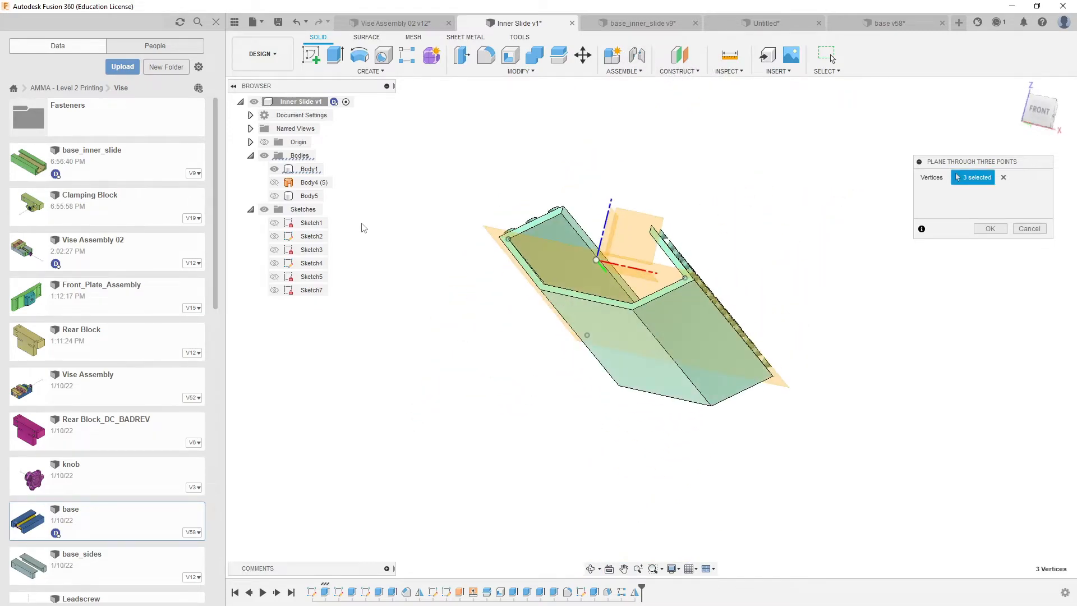
{"action": "middle_click_drag", "start_coordinate": [609, 236], "coordinate": [608, 257], "text": "shift"}
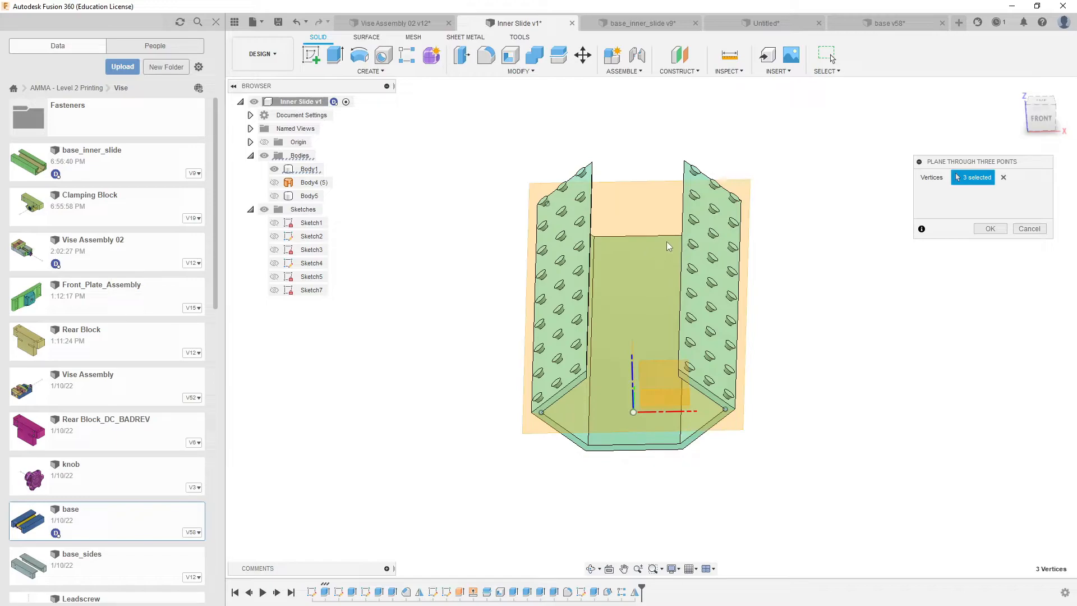
{"action": "left_click", "coordinate": [993, 228]}
Step: Mirror the four latest stud features, including their pattern and existing mirror, across the three-point construction plane
{"action": "middle_click_drag", "start_coordinate": [842, 332], "coordinate": [821, 319], "text": "shift"}
{"action": "middle_click_drag", "start_coordinate": [852, 248], "coordinate": [861, 246]}
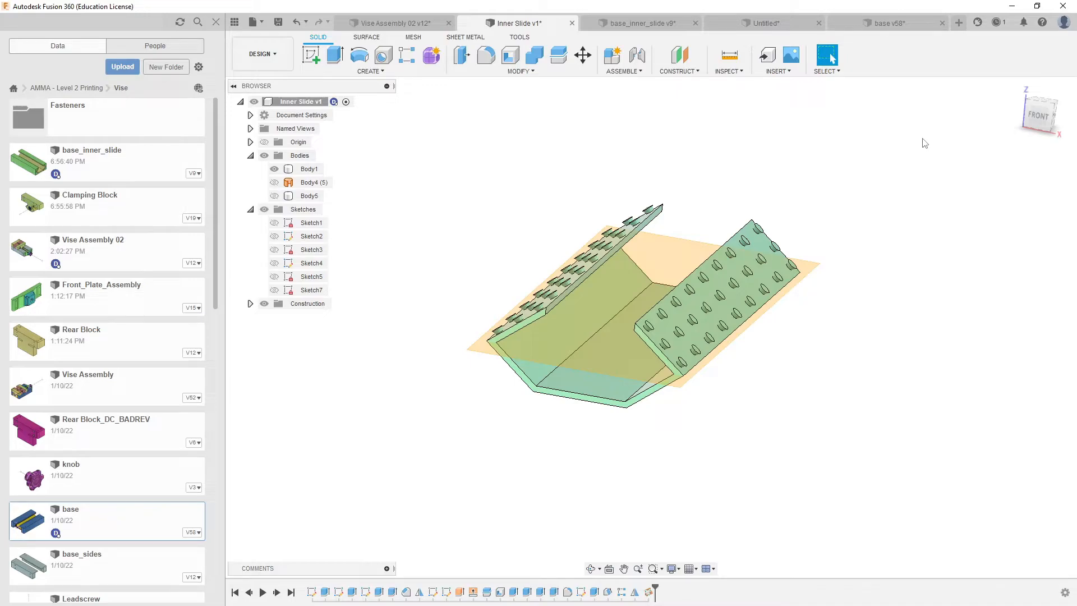
{"action": "middle_click_drag", "start_coordinate": [794, 153], "coordinate": [767, 177], "text": "shift"}
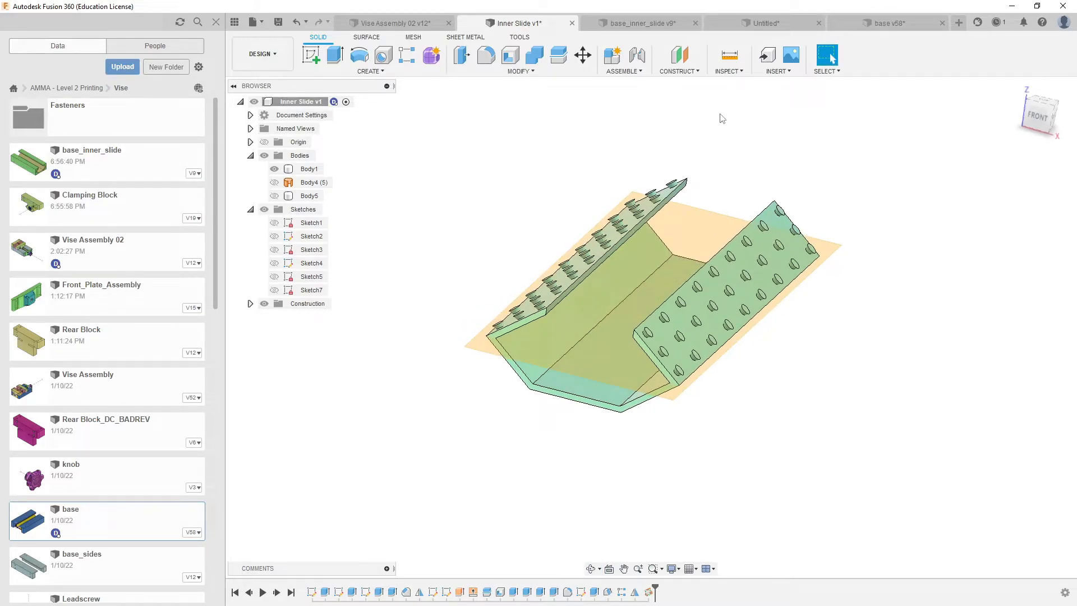
{"action": "middle_click_drag", "start_coordinate": [708, 115], "coordinate": [707, 120], "text": "shift"}
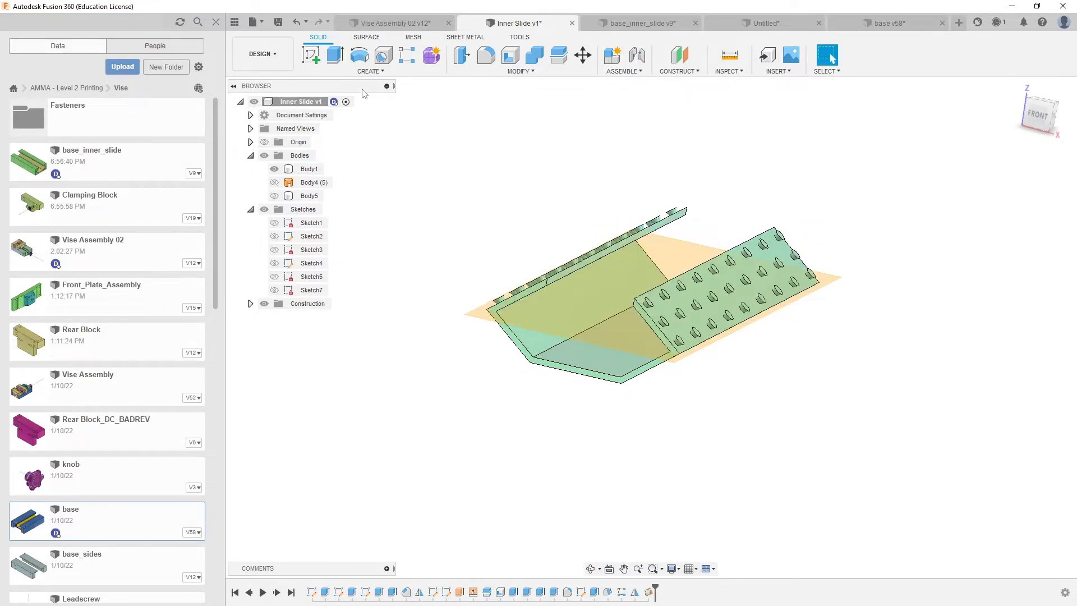
{"action": "left_click", "coordinate": [370, 71]}
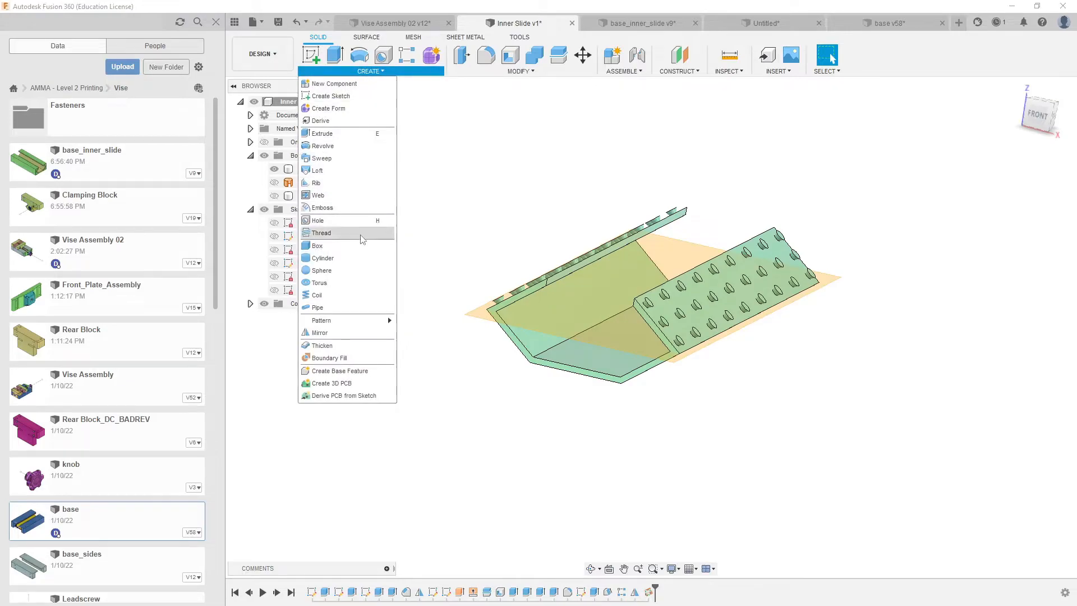
{"action": "left_click", "coordinate": [326, 334]}
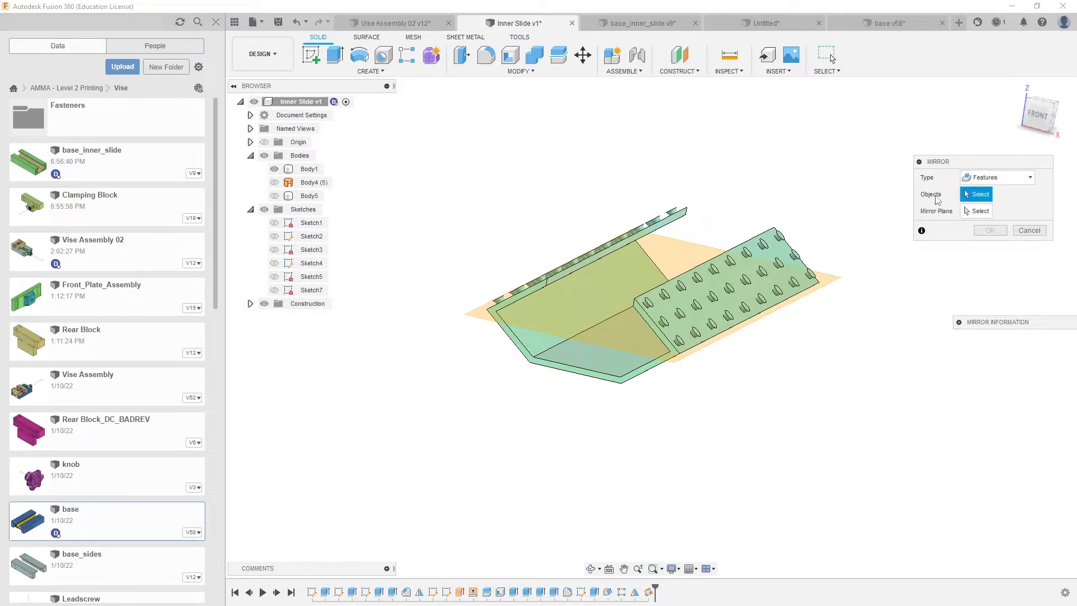
{"action": "left_click", "coordinate": [594, 592]}
{"action": "left_click", "coordinate": [607, 592]}
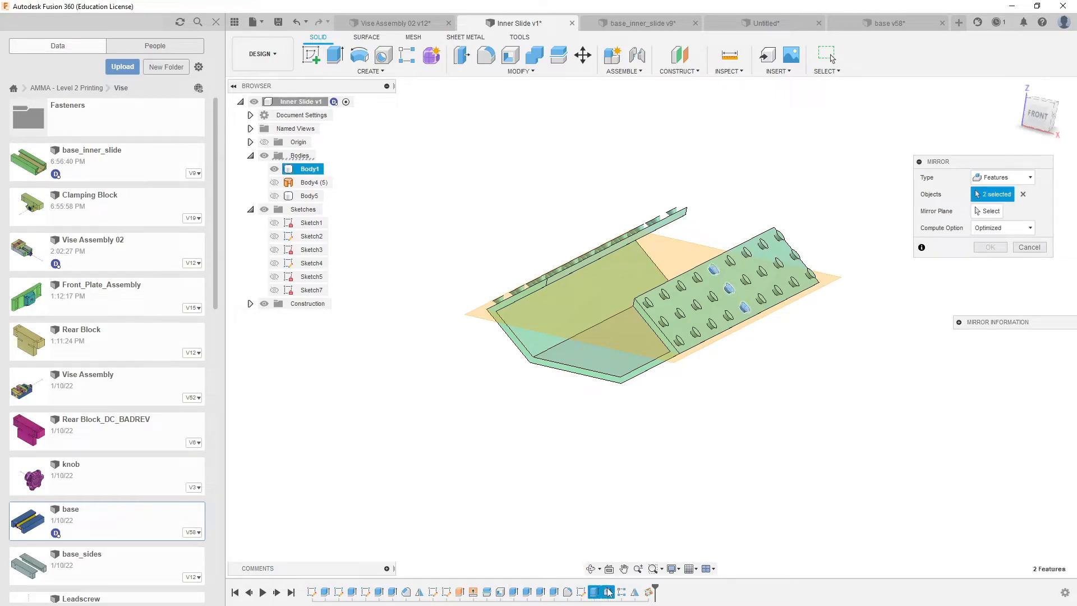
{"action": "left_click", "coordinate": [621, 592]}
{"action": "left_click", "coordinate": [635, 592]}
{"action": "mouse_move", "coordinate": [632, 503]}
{"action": "middle_mouse_down", "text": "shift"}
{"action": "mouse_move", "coordinate": [641, 486]}
{"action": "mouse_move", "coordinate": [650, 507]}
{"action": "mouse_move", "coordinate": [648, 496]}
{"action": "middle_mouse_up", "text": "shift"}
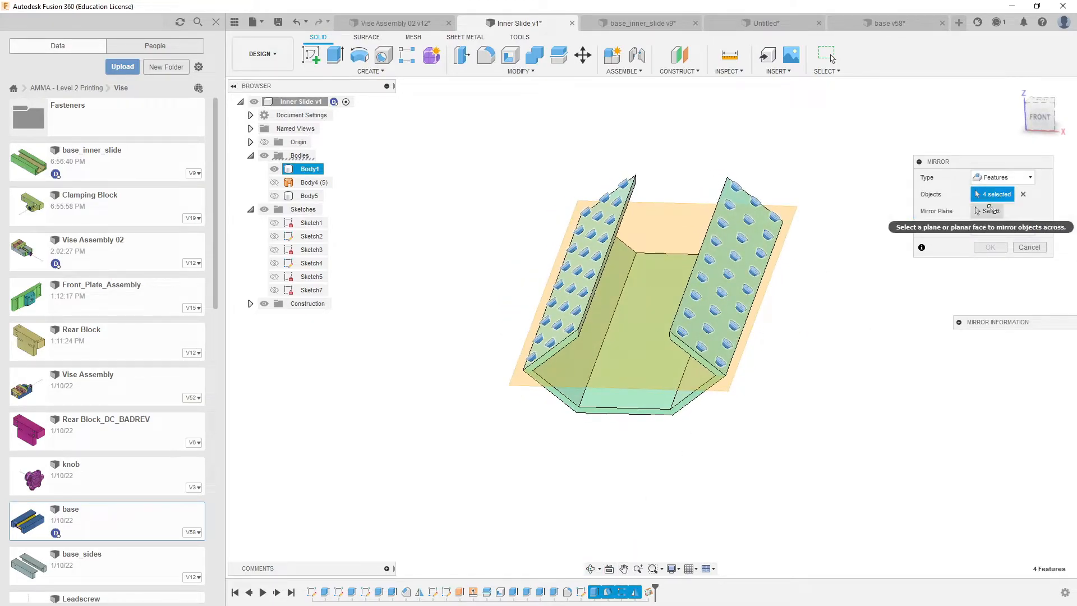
{"action": "left_click", "coordinate": [989, 211]}
{"action": "left_click", "coordinate": [571, 375]}
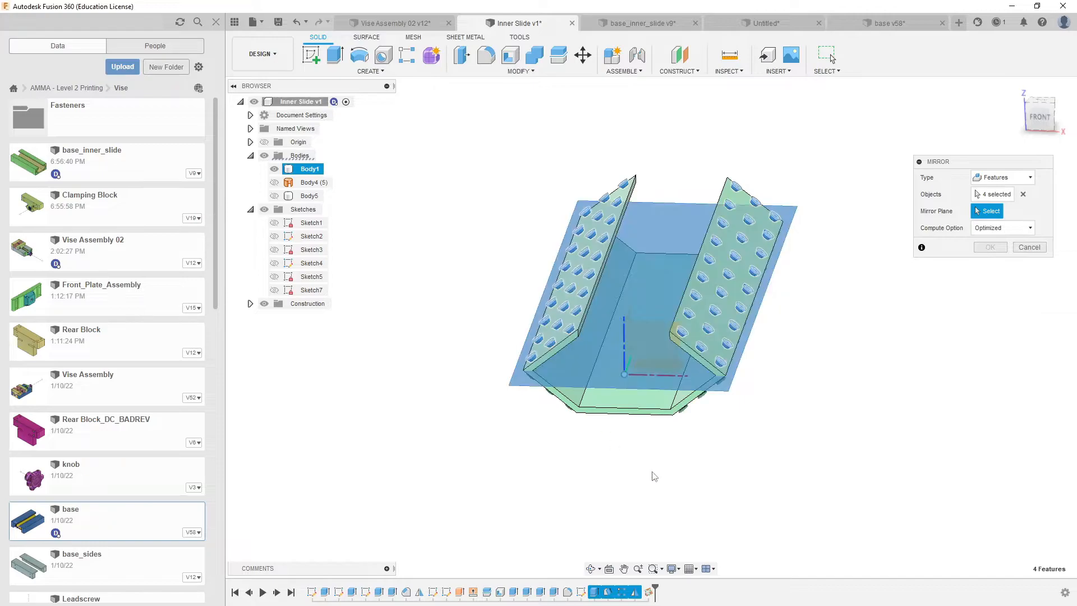
{"action": "middle_click_drag", "start_coordinate": [642, 471], "coordinate": [676, 432], "text": "shift"}
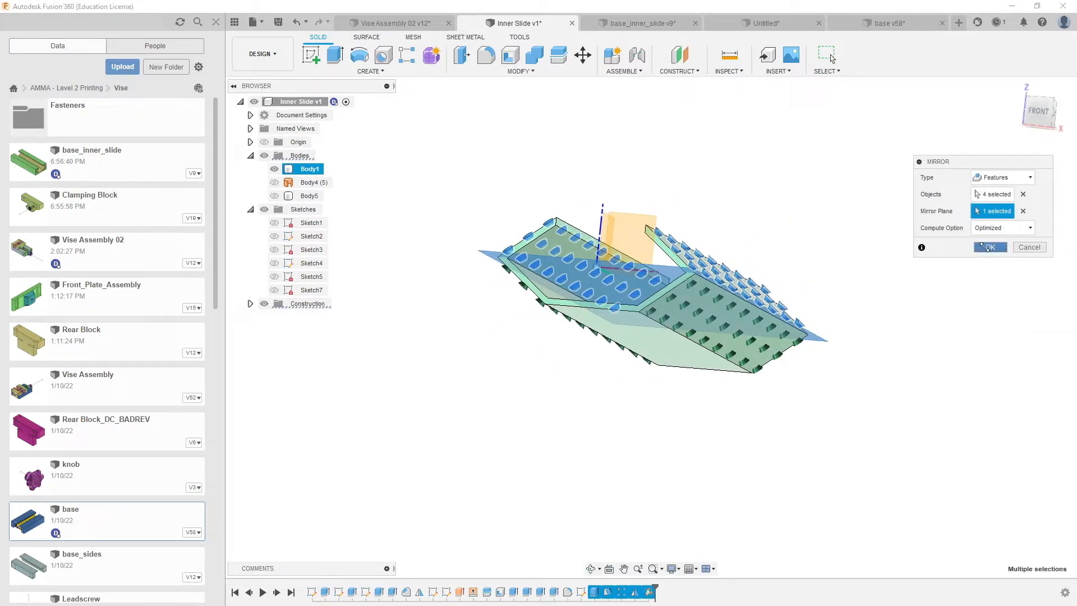
{"action": "left_click", "coordinate": [990, 248]}
{"action": "middle_click_drag", "start_coordinate": [876, 324], "coordinate": [776, 333], "text": "shift"}
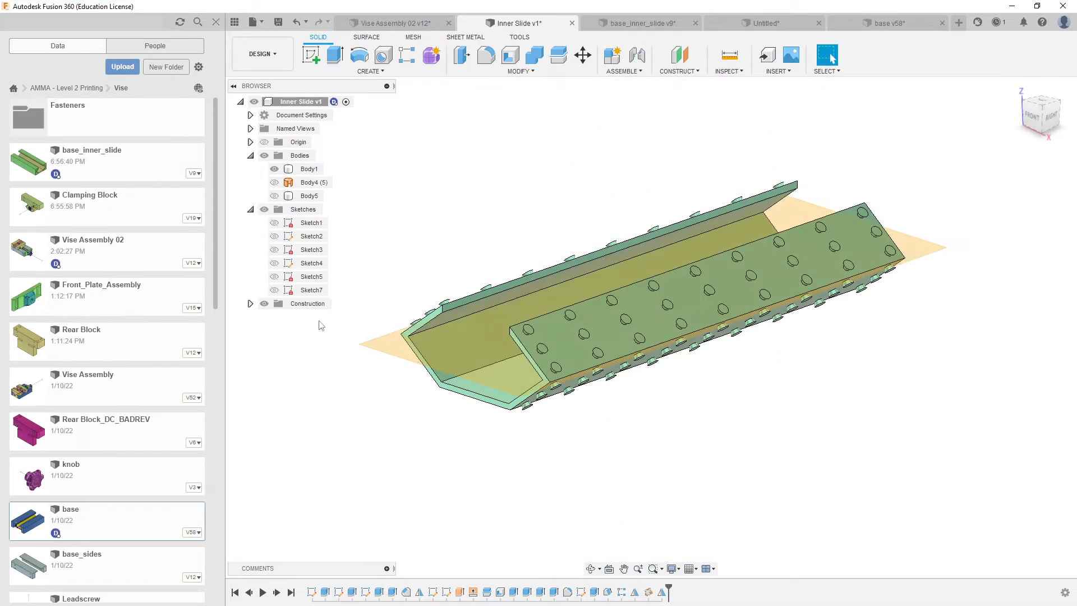
Step: Hide the construction geometry and check the mirrored studs on Body1's lower angled faces
{"action": "scroll", "coordinate": [673, 287], "scroll_direction": "down", "scroll_amount": 3}
{"action": "scroll", "coordinate": [504, 274], "scroll_direction": "up", "scroll_amount": 3}
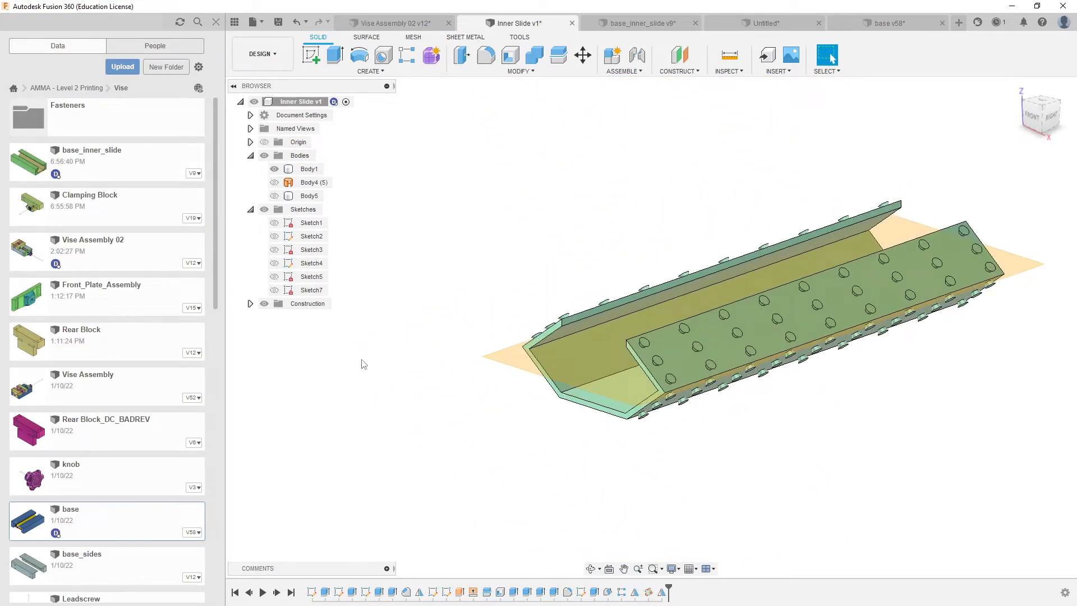
{"action": "left_click", "coordinate": [264, 304]}
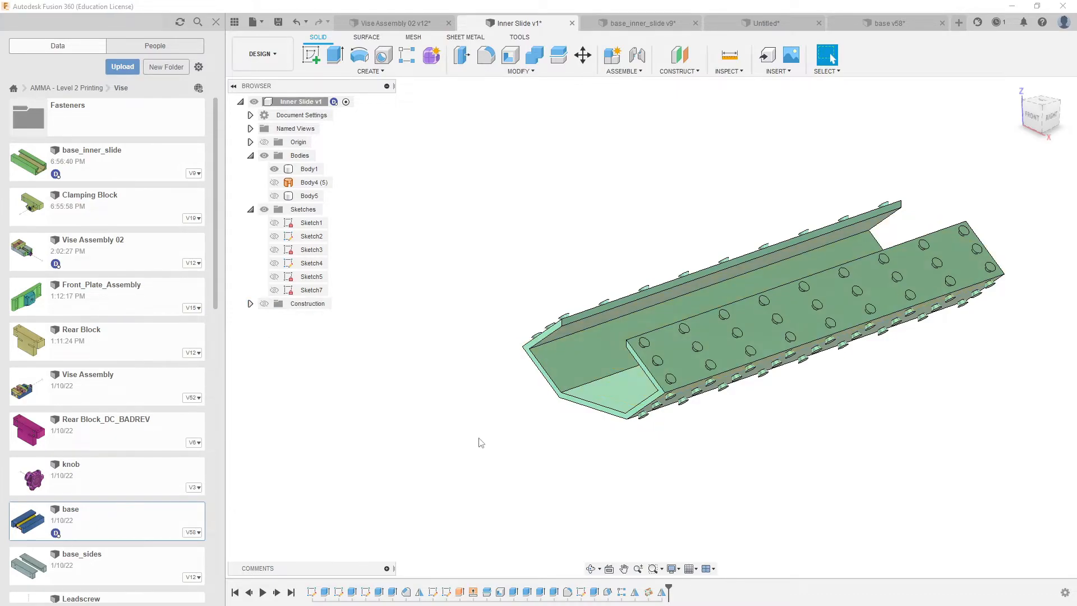
{"action": "scroll", "coordinate": [480, 443], "scroll_direction": "down", "scroll_amount": 2}
{"action": "left_click", "coordinate": [264, 303]}
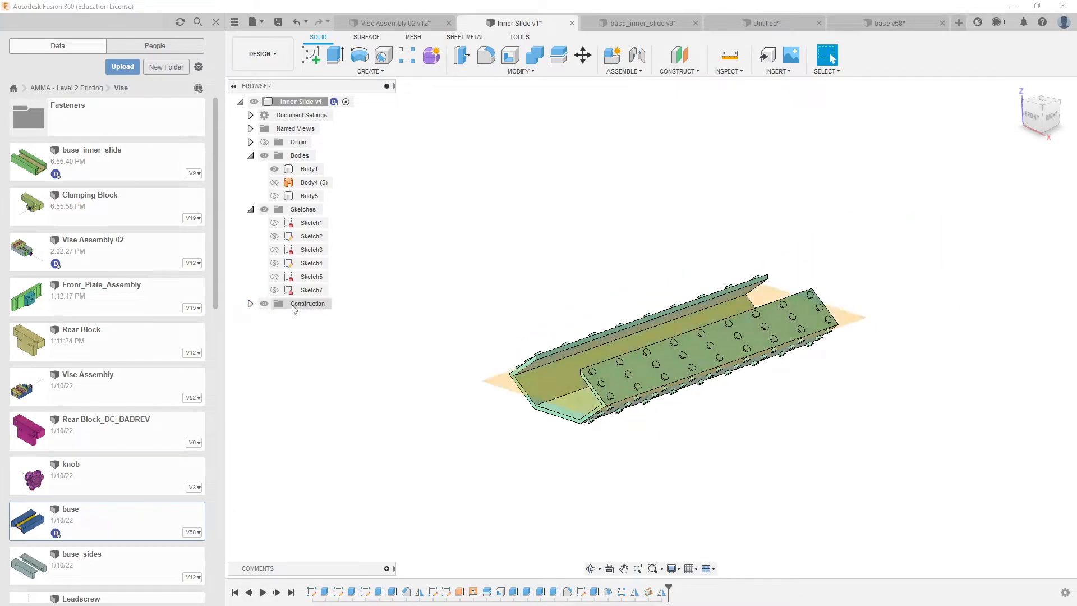
{"action": "left_click", "coordinate": [264, 304]}
{"action": "middle_click_drag", "start_coordinate": [558, 329], "coordinate": [554, 331], "text": "shift"}
{"action": "scroll", "coordinate": [557, 340], "scroll_direction": "up", "scroll_amount": 4}
{"action": "middle_click_drag", "start_coordinate": [584, 379], "coordinate": [581, 285], "text": "shift"}
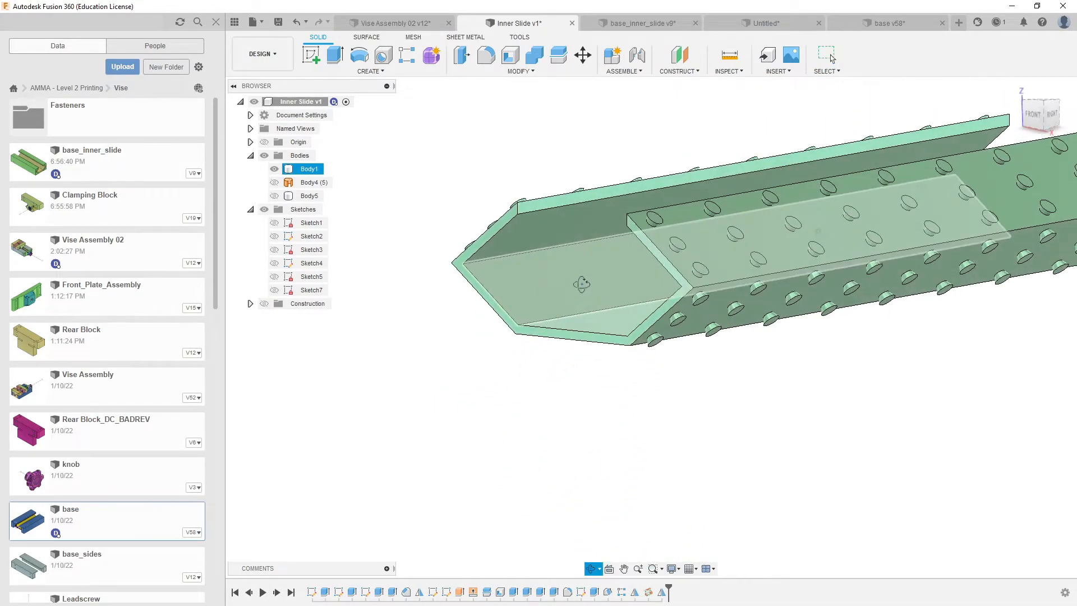
{"action": "key", "text": "Escape"}
Step: Show Body5 and examine how Body1's slide liner sits inside it from several angles
{"action": "left_click", "coordinate": [274, 196]}
{"action": "middle_click_drag", "start_coordinate": [503, 303], "coordinate": [530, 240], "text": "shift"}
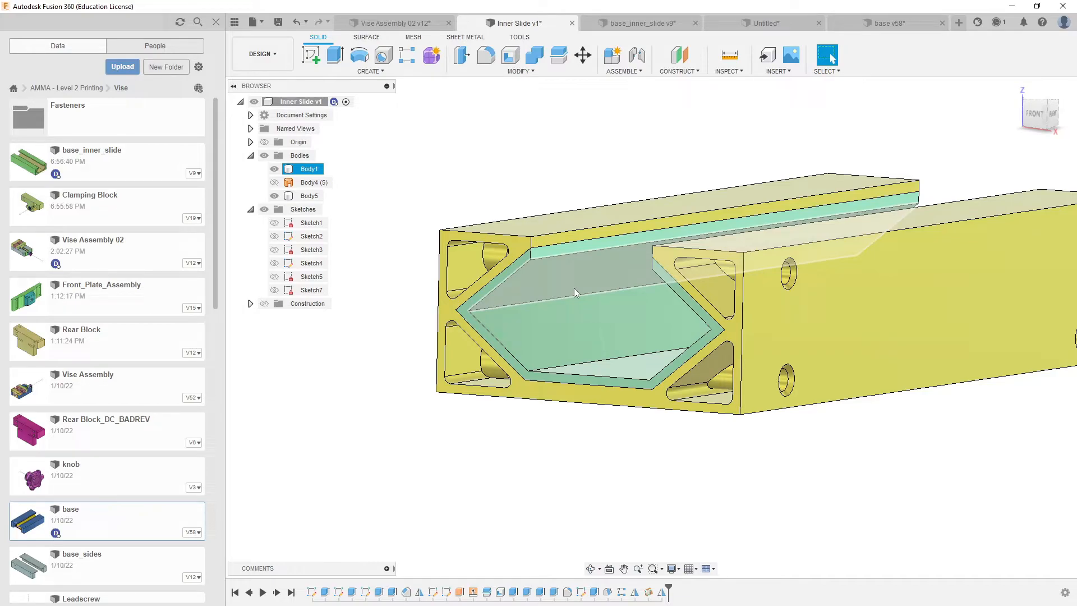
{"action": "middle_click_drag", "start_coordinate": [574, 288], "coordinate": [591, 326]}
{"action": "scroll", "coordinate": [591, 325], "scroll_direction": "up", "scroll_amount": 8}
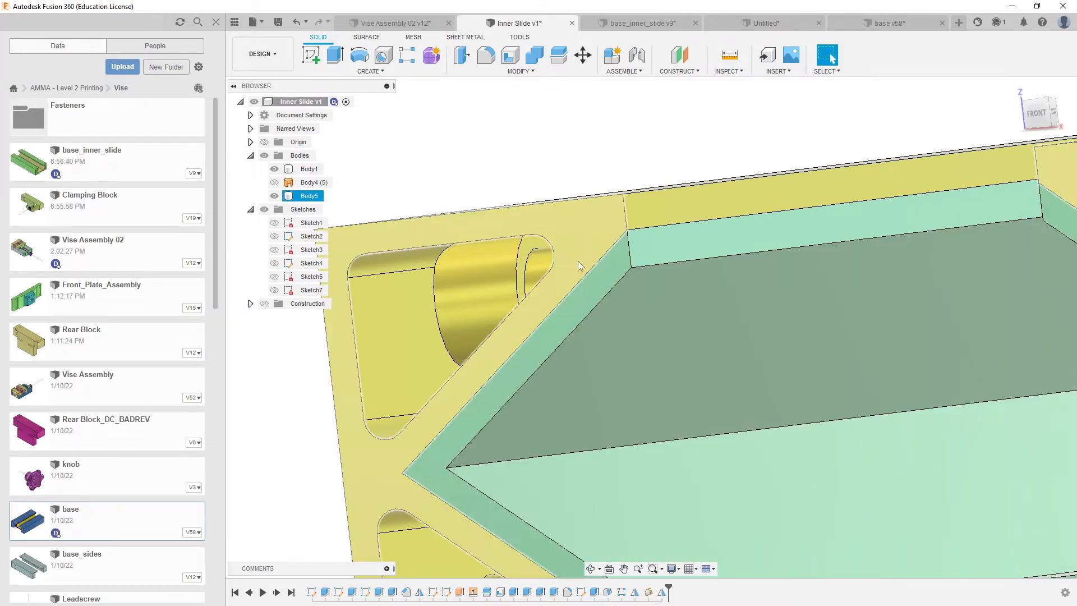
{"action": "middle_click_drag", "start_coordinate": [578, 261], "coordinate": [593, 376], "text": "shift"}
{"action": "scroll", "coordinate": [594, 376], "scroll_direction": "down", "scroll_amount": 5}
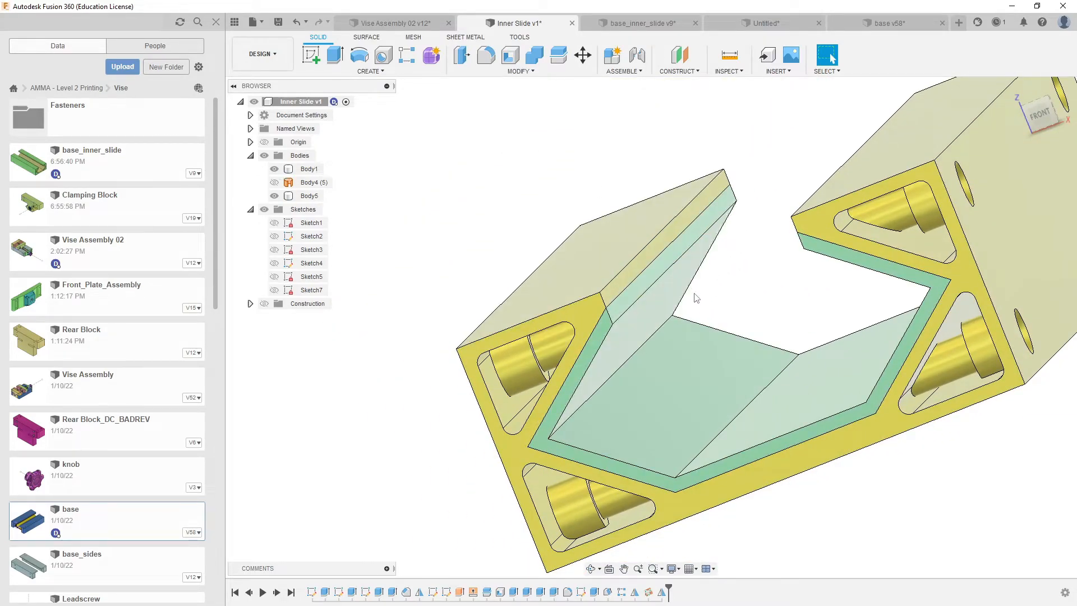
{"action": "middle_click_drag", "start_coordinate": [605, 359], "coordinate": [564, 337], "text": "shift"}
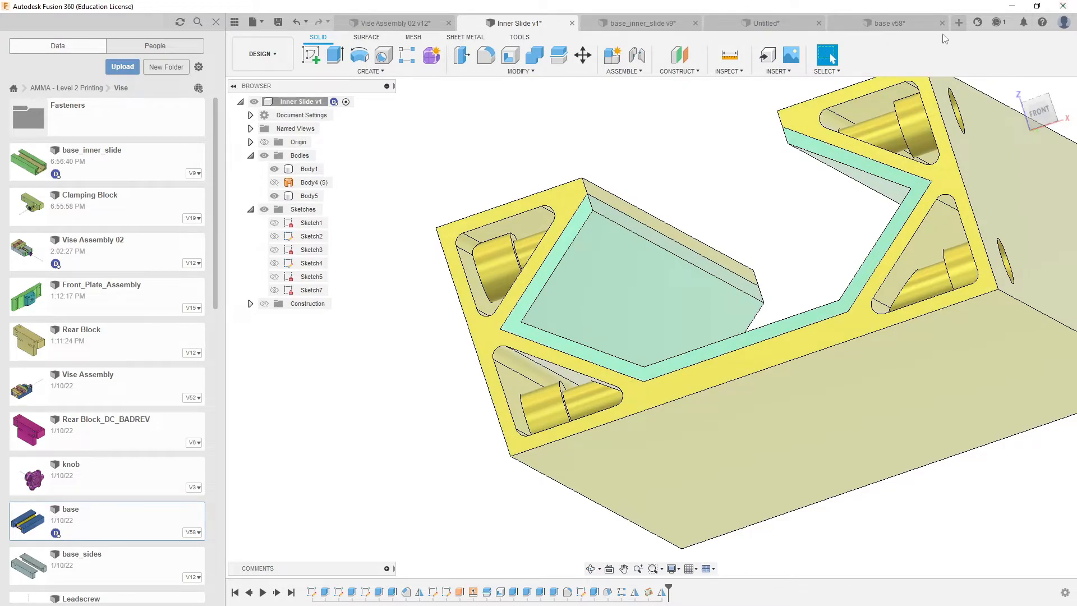
Step: Create a new design and sketch a circle about 62 mm in diameter on the horizontal plane, centred on the origin
{"action": "left_click", "coordinate": [958, 23]}
{"action": "left_click", "coordinate": [311, 54]}
{"action": "left_click", "coordinate": [709, 319]}
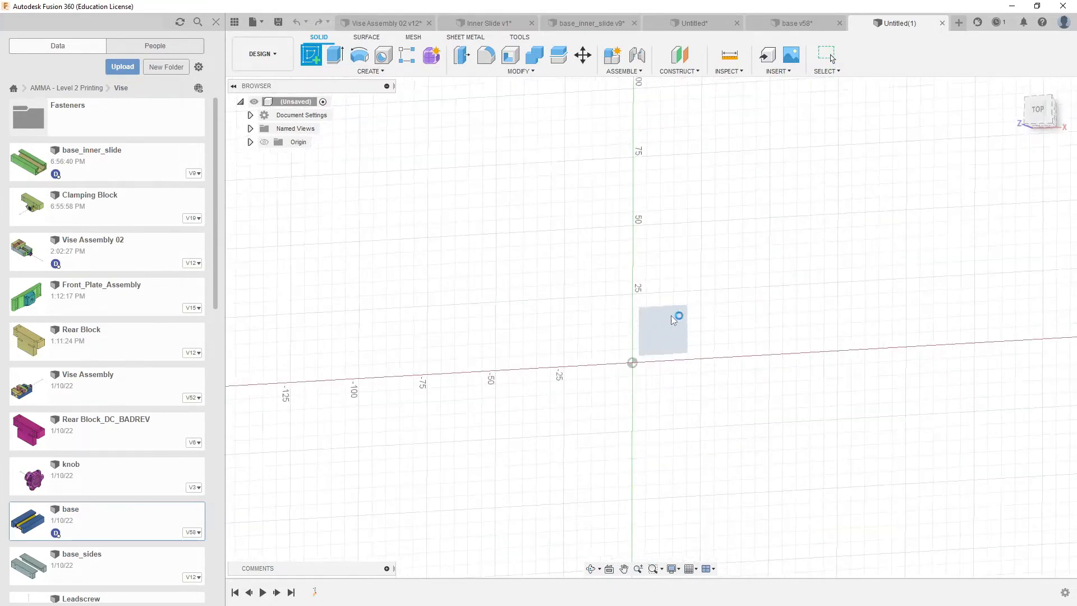
{"action": "left_click", "coordinate": [335, 54]}
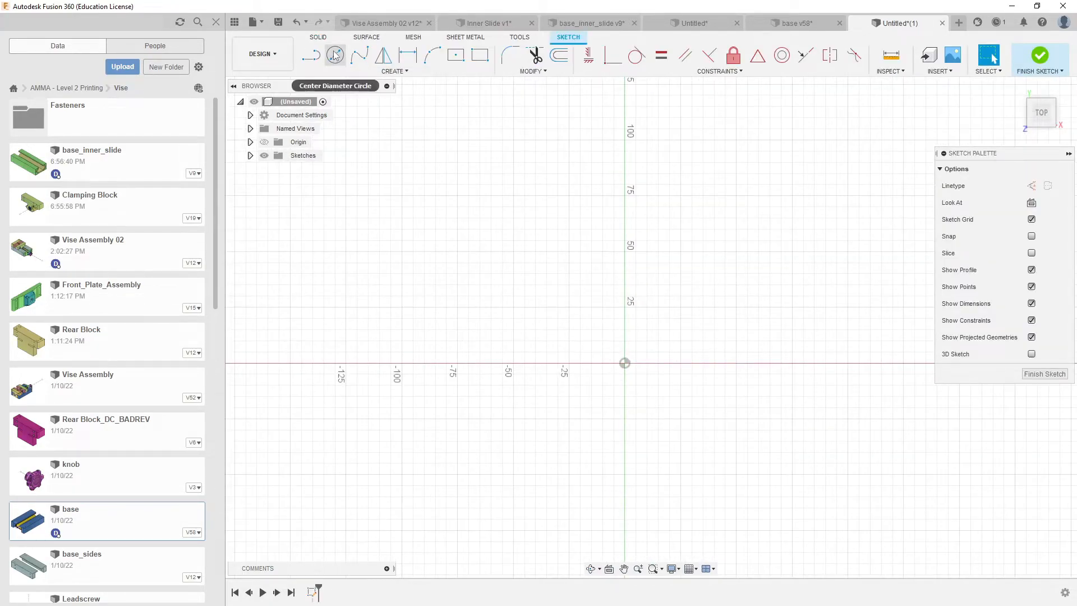
{"action": "left_click", "coordinate": [625, 364]}
{"action": "left_click", "coordinate": [663, 427]}
Step: Extrude the circle upward about 121 mm as a new body
{"action": "key", "text": "e"}
{"action": "middle_click_drag", "start_coordinate": [654, 436], "coordinate": [644, 320], "text": "shift"}
{"action": "left_click_drag", "start_coordinate": [624, 352], "coordinate": [625, 84]}
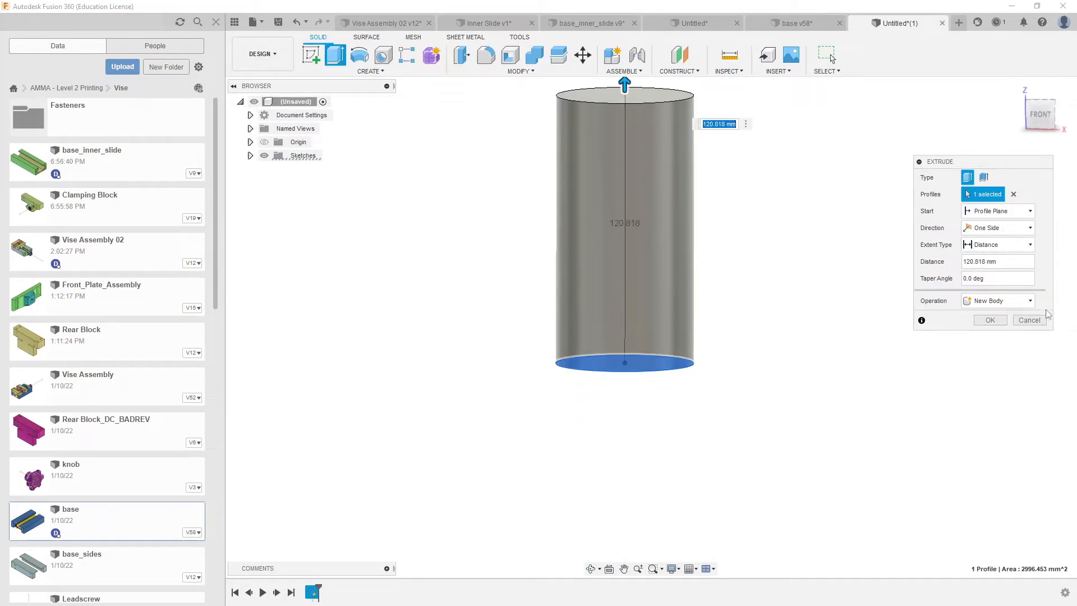
{"action": "left_click", "coordinate": [989, 320]}
{"action": "scroll", "coordinate": [785, 334], "scroll_direction": "down", "scroll_amount": 3}
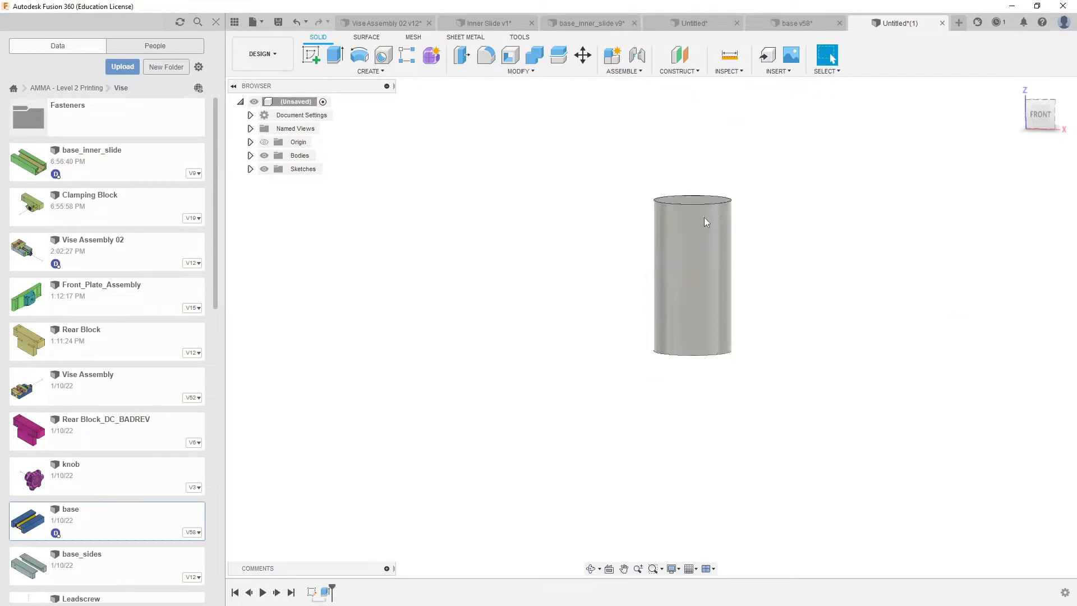
Step: Sketch a closed five-sided zigzag profile on the front plane, crossing the cylinder and extending past both its sides, with a V-notch underneath
{"action": "left_click", "coordinate": [310, 55]}
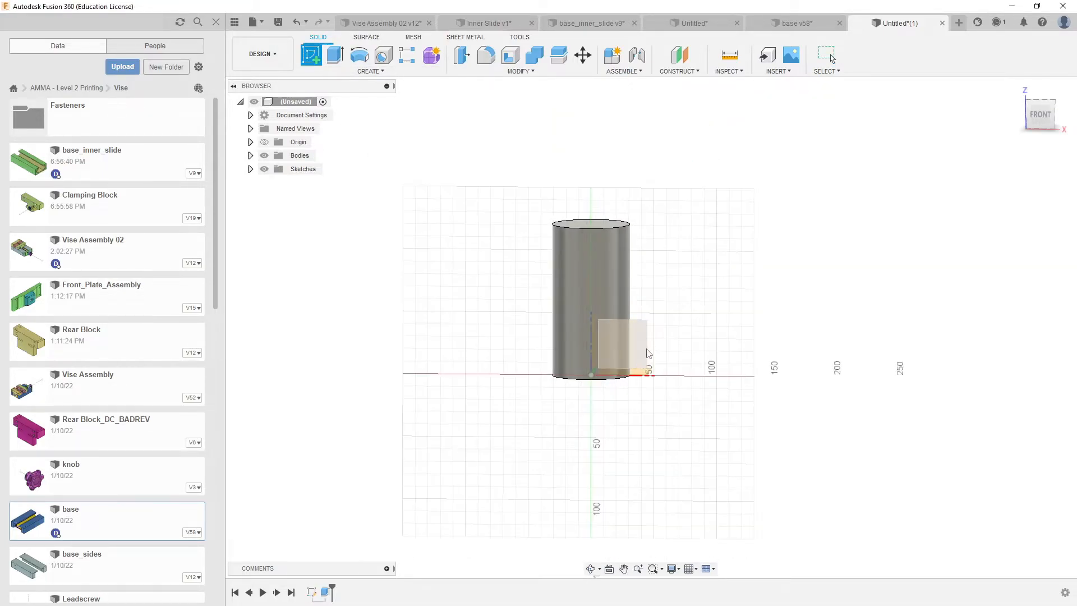
{"action": "left_click", "coordinate": [645, 351]}
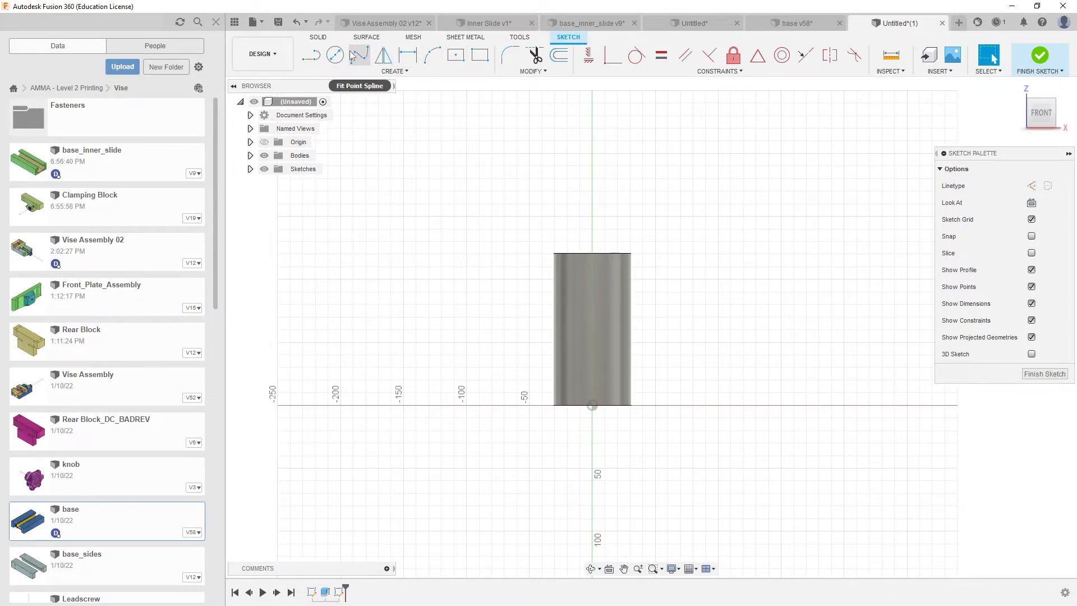
{"action": "left_click", "coordinate": [312, 55]}
{"action": "left_click", "coordinate": [662, 282]}
{"action": "left_click", "coordinate": [537, 321]}
{"action": "left_click", "coordinate": [579, 364]}
{"action": "left_click", "coordinate": [600, 320]}
{"action": "left_click", "coordinate": [655, 382]}
{"action": "left_click", "coordinate": [662, 282]}
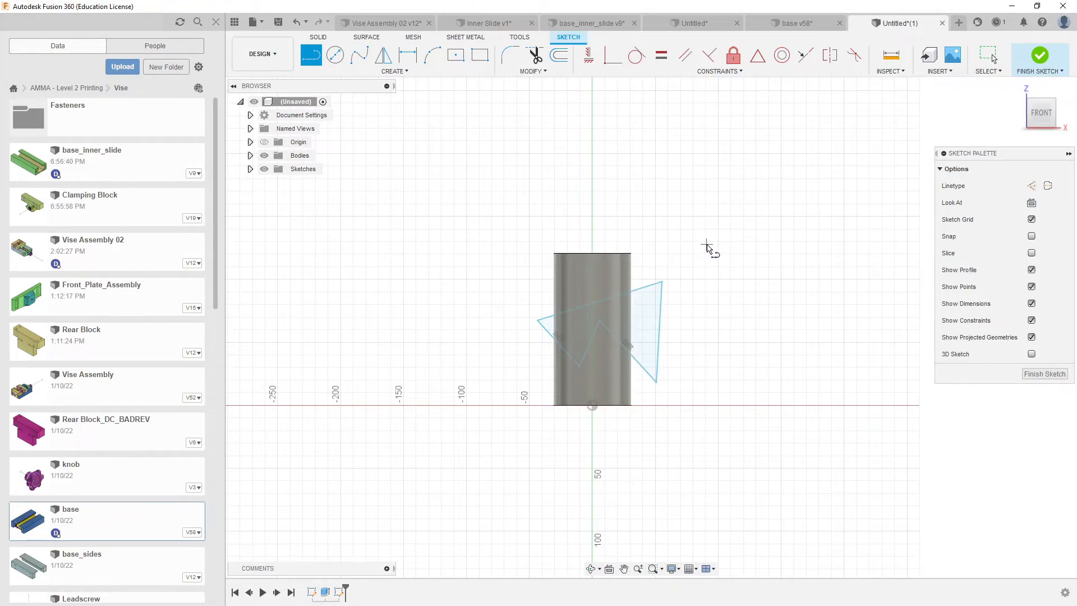
Step: Extrude the zigzag profile symmetrically about 98.7 mm on each side as a new body through the cylinder
{"action": "key", "text": "e"}
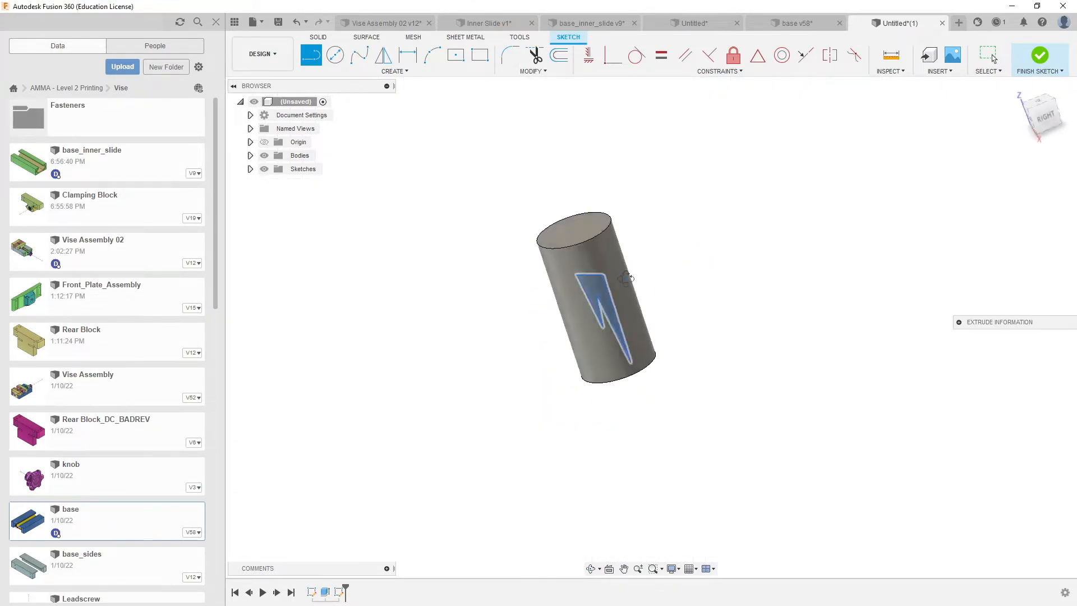
{"action": "left_click", "coordinate": [622, 318]}
{"action": "left_click_drag", "start_coordinate": [614, 300], "coordinate": [700, 258]}
{"action": "left_click", "coordinate": [1010, 230]}
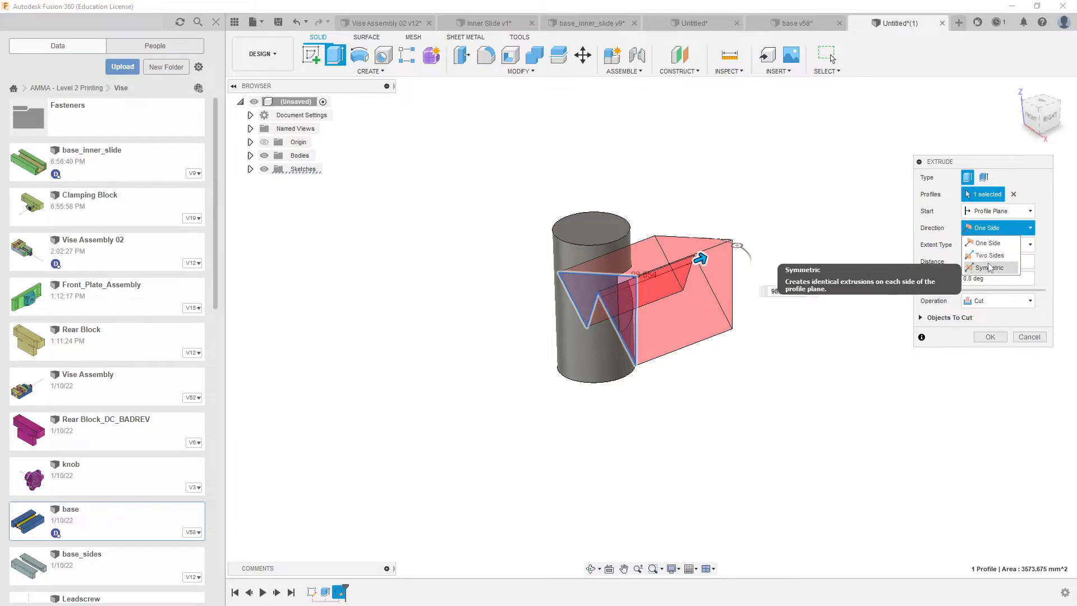
{"action": "left_click", "coordinate": [990, 268]}
{"action": "middle_click_drag", "start_coordinate": [655, 400], "coordinate": [733, 392], "text": "shift"}
{"action": "left_click", "coordinate": [998, 317]}
{"action": "left_click", "coordinate": [994, 333]}
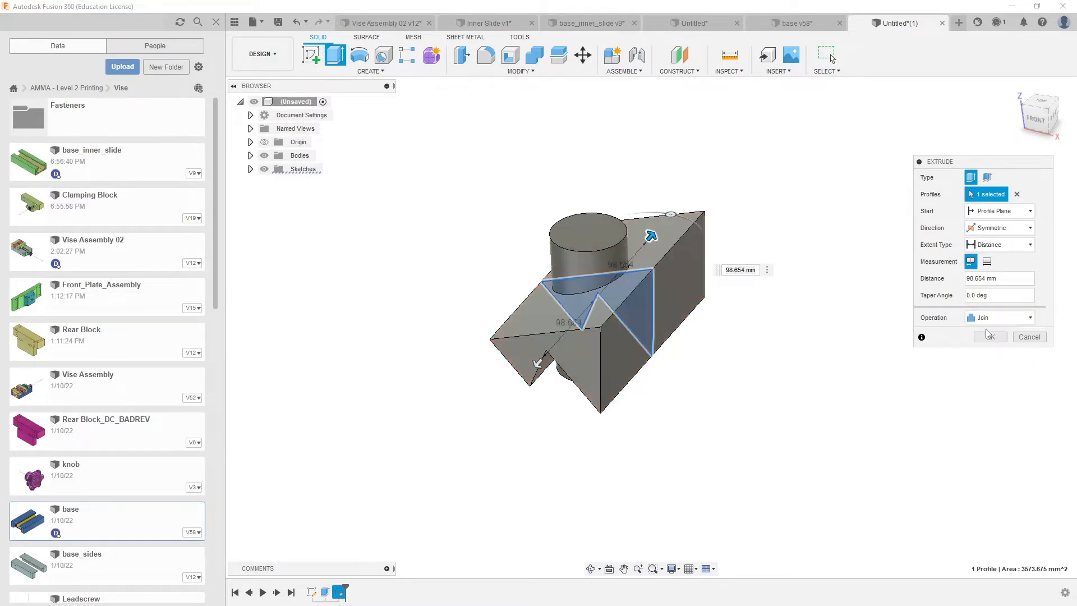
{"action": "mouse_move", "coordinate": [752, 296]}
{"action": "middle_mouse_down", "text": "shift"}
{"action": "mouse_move", "coordinate": [738, 201]}
{"action": "mouse_move", "coordinate": [761, 280]}
{"action": "mouse_move", "coordinate": [753, 271]}
{"action": "mouse_move", "coordinate": [746, 284]}
{"action": "middle_mouse_up", "text": "shift"}
{"action": "left_click", "coordinate": [250, 156]}
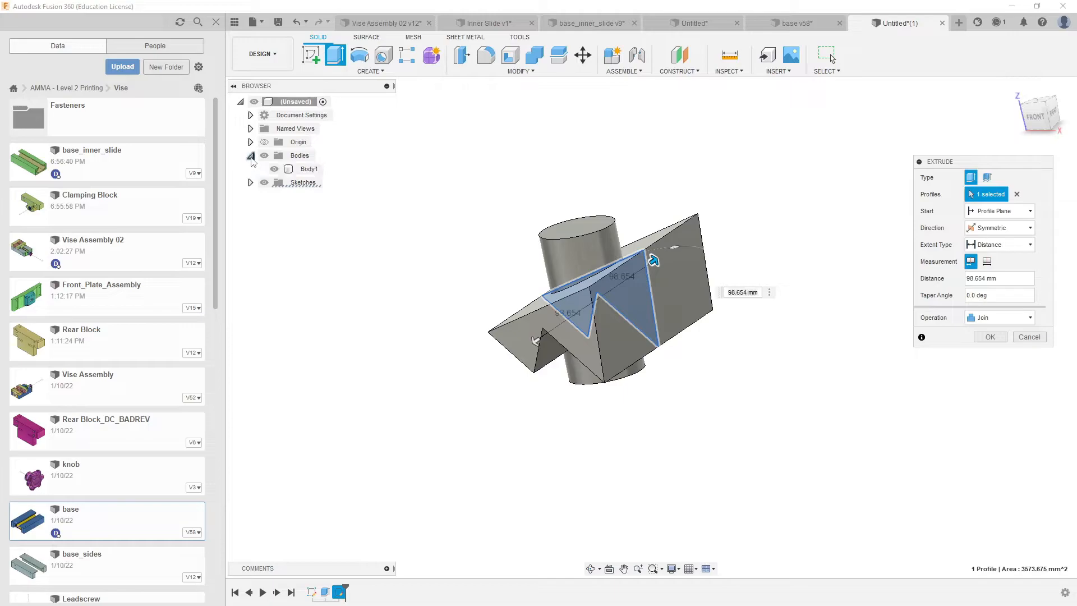
{"action": "left_click", "coordinate": [1005, 317]}
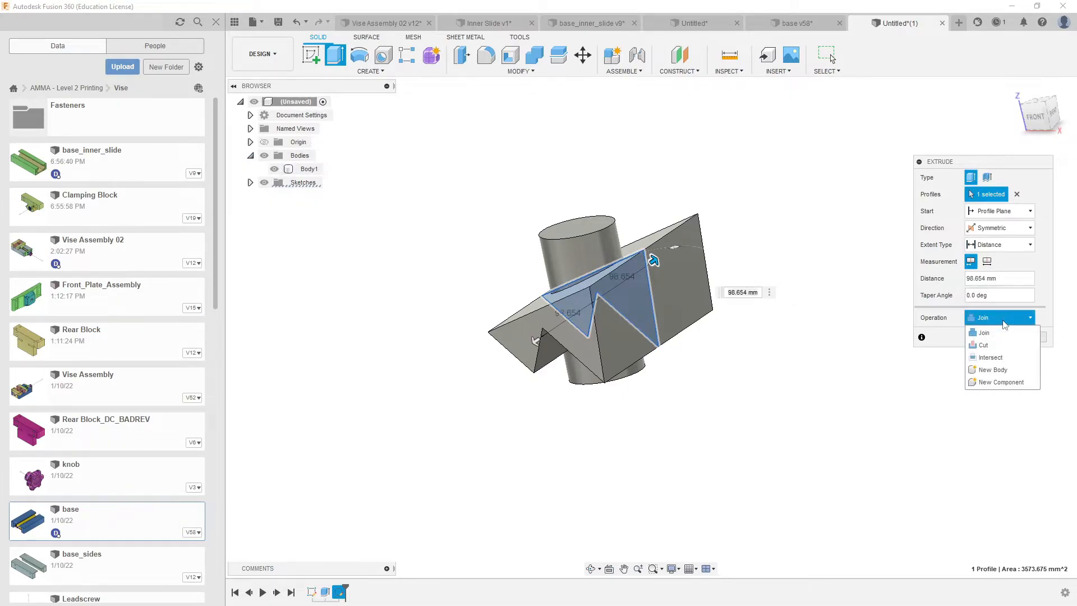
{"action": "left_click", "coordinate": [990, 372]}
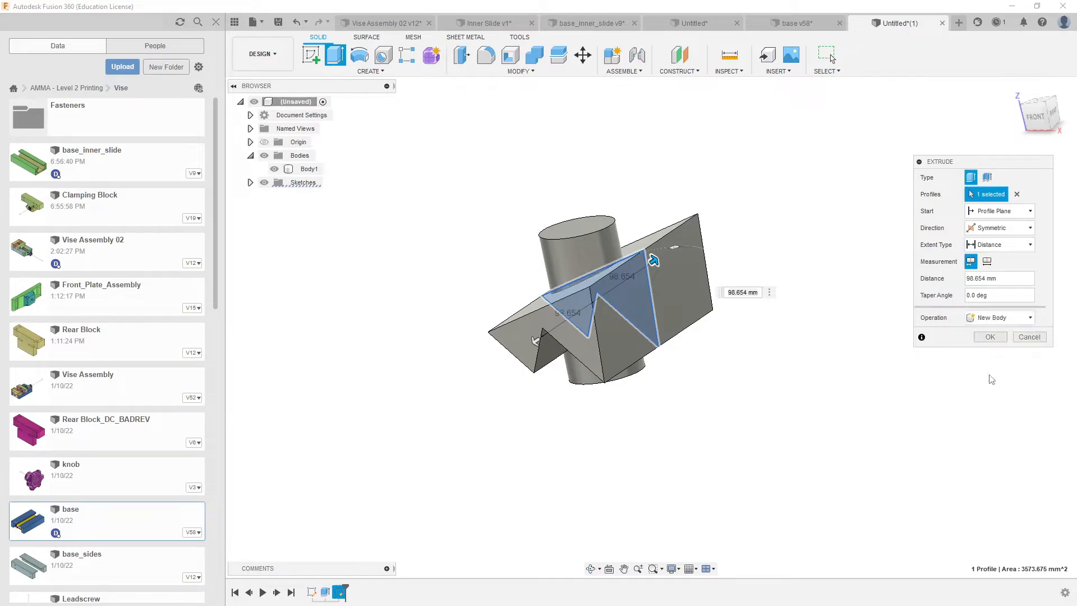
{"action": "left_click", "coordinate": [997, 340]}
Step: Examine how the cylinder and the zigzag block overlap as two separate bodies, highlighting each one in turn
{"action": "middle_click_drag", "start_coordinate": [853, 345], "coordinate": [780, 320], "text": "shift"}
{"action": "scroll", "coordinate": [780, 320], "scroll_direction": "up", "scroll_amount": 4}
{"action": "middle_click_drag", "start_coordinate": [550, 256], "coordinate": [648, 311], "text": "shift"}
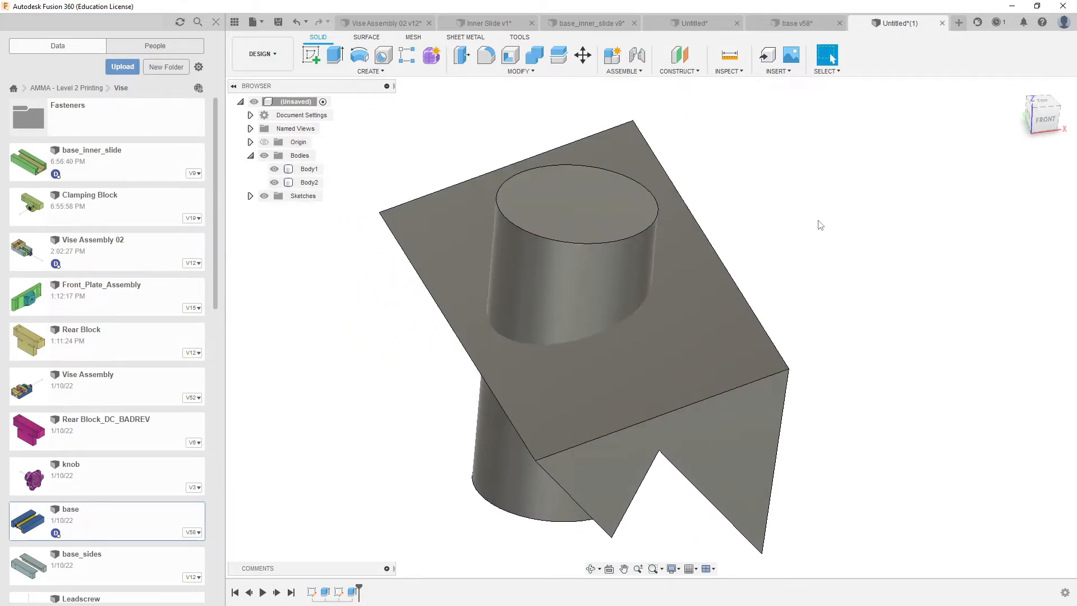
{"action": "left_click", "coordinate": [651, 228]}
{"action": "left_click", "coordinate": [780, 203]}
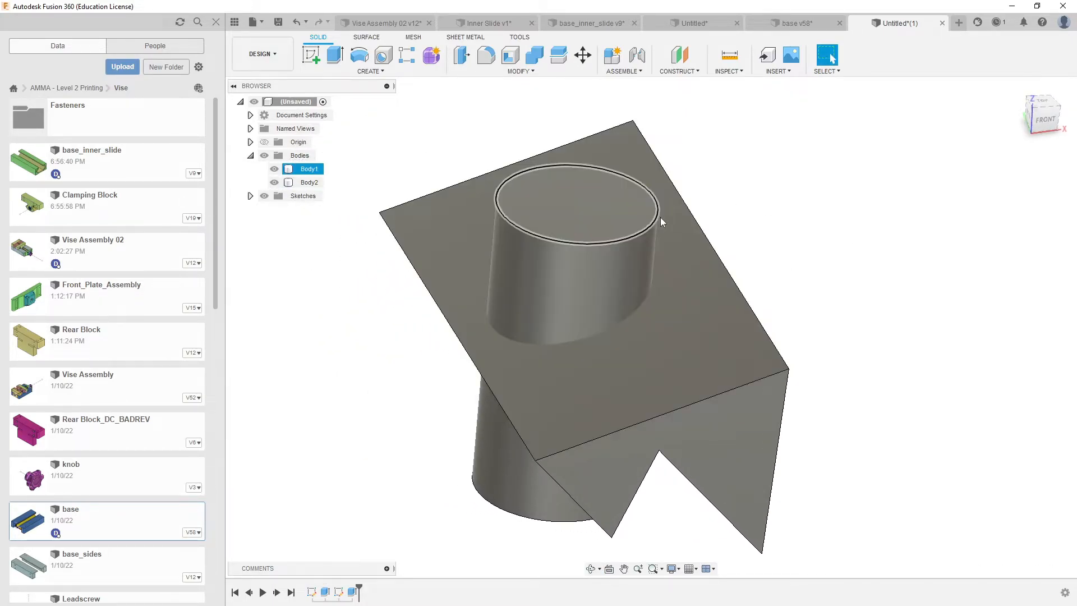
{"action": "left_click", "coordinate": [651, 299]}
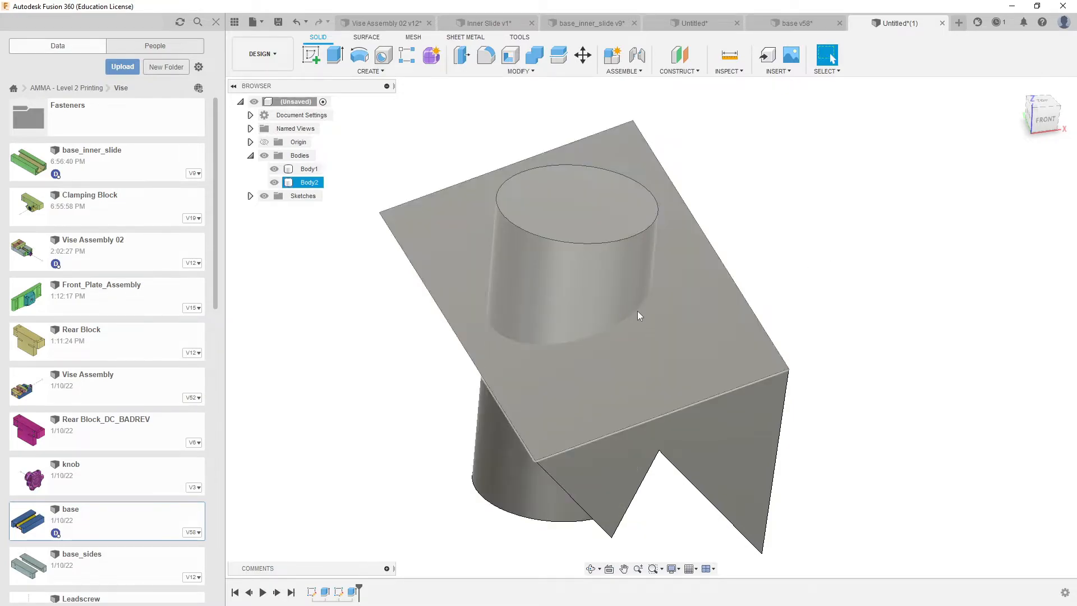
{"action": "left_click_drag", "start_coordinate": [887, 247], "coordinate": [848, 240], "text": "shift"}
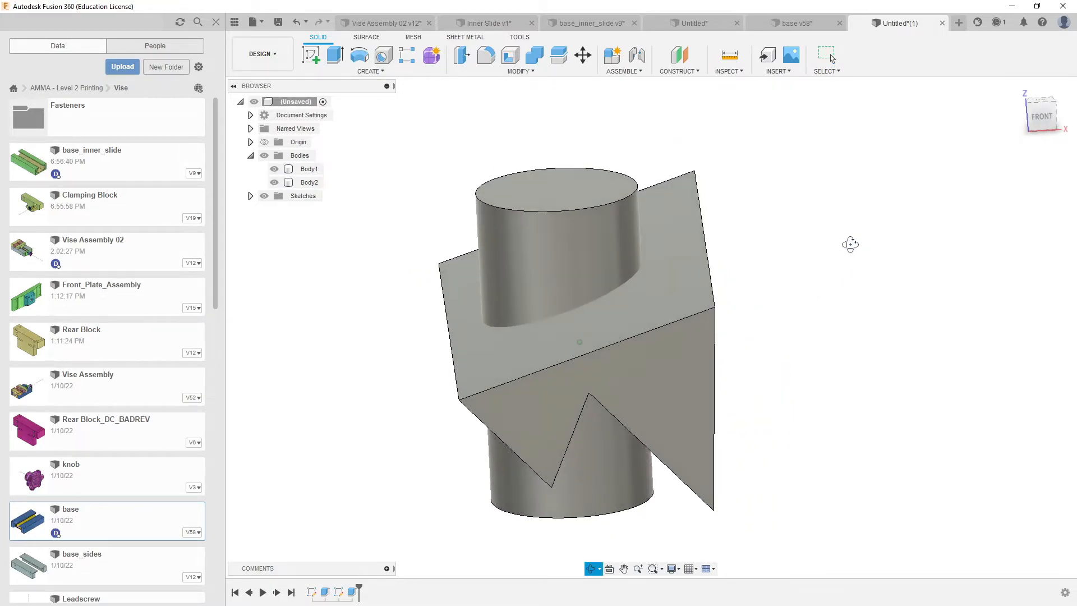
{"action": "left_click", "coordinate": [309, 169]}
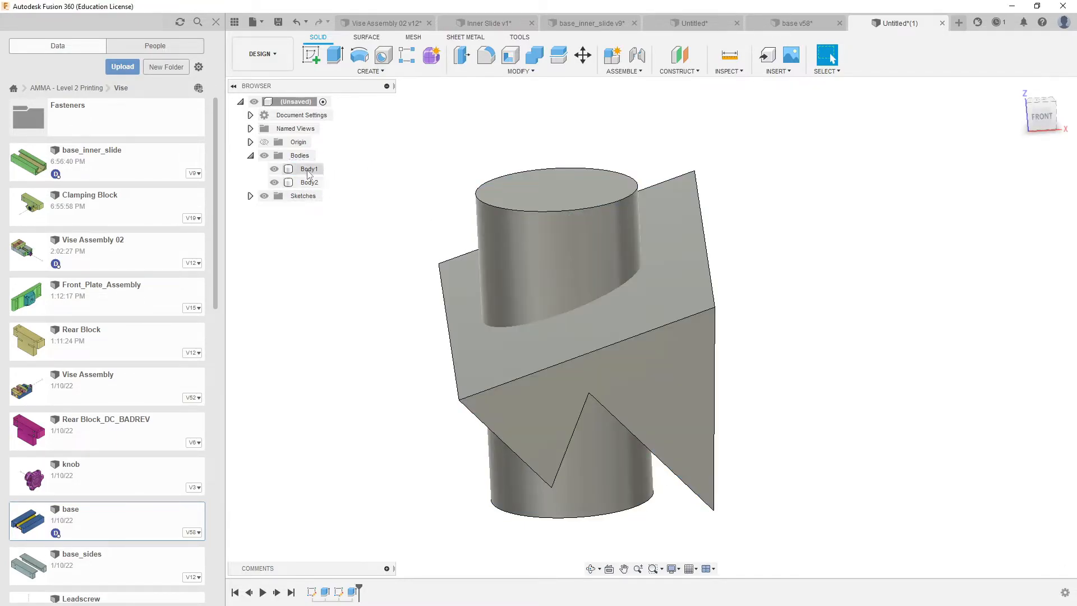
{"action": "left_click", "coordinate": [309, 182]}
{"action": "left_click", "coordinate": [446, 201]}
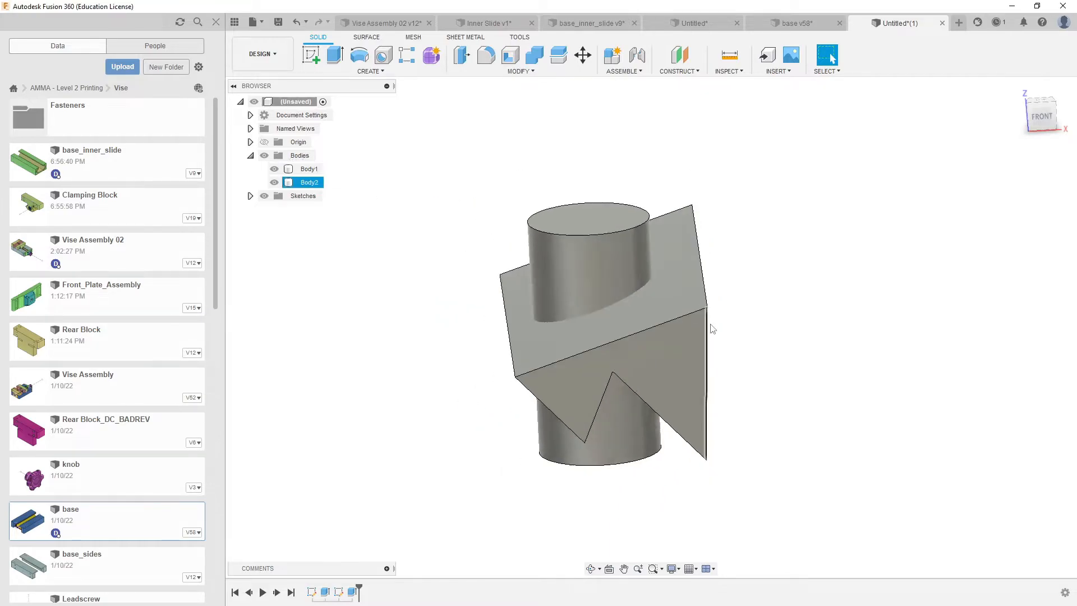
{"action": "middle_click_drag", "start_coordinate": [729, 336], "coordinate": [759, 351], "text": "shift"}
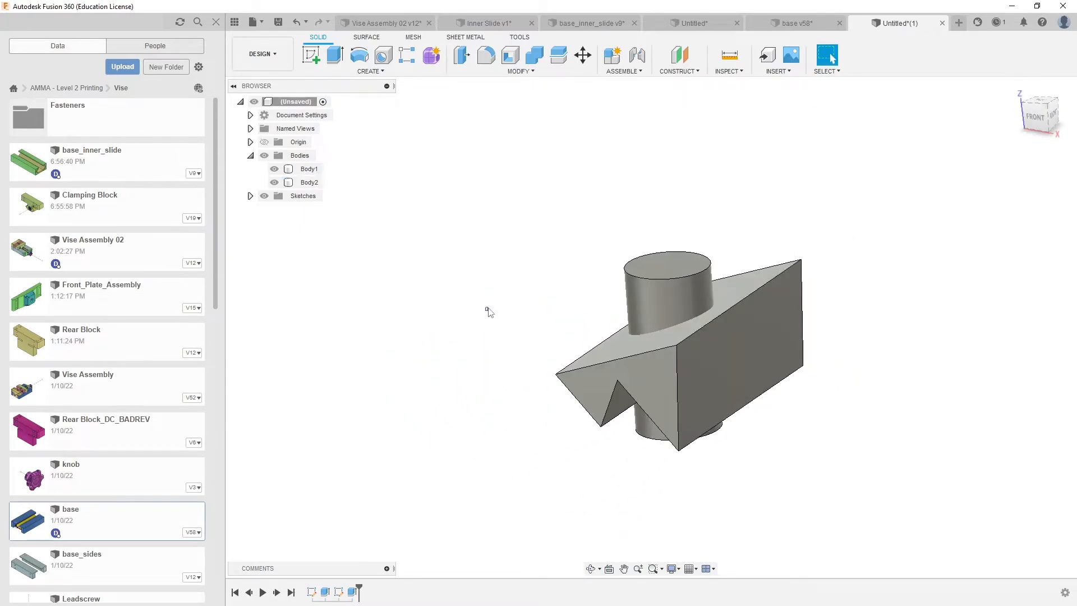
Step: Combine the two bodies with the Join operation, using the zigzag block as target and the cylinder as tool
{"action": "left_click", "coordinate": [531, 60]}
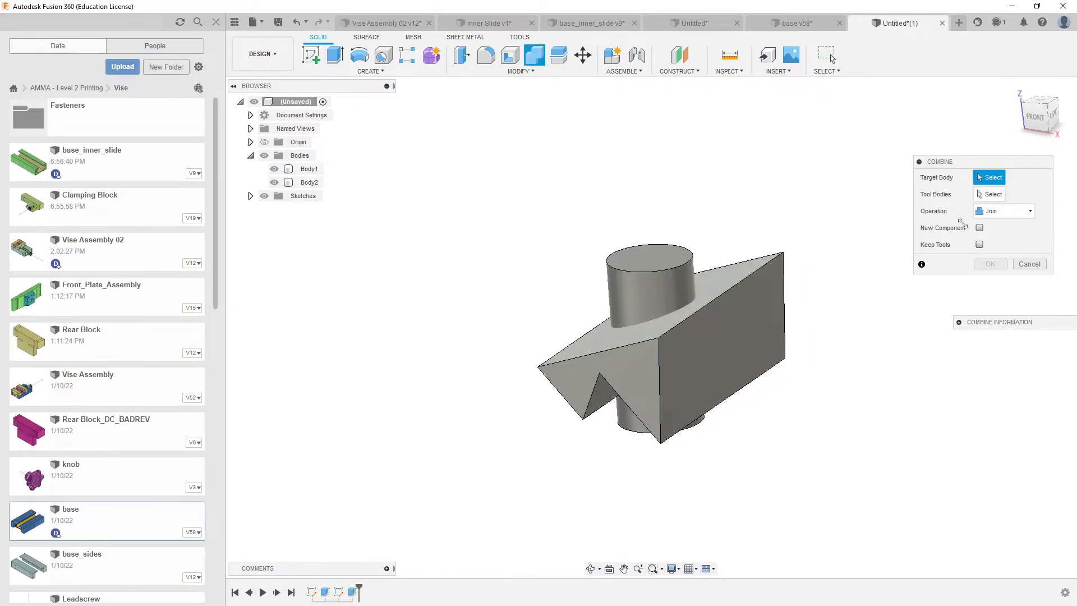
{"action": "left_click", "coordinate": [766, 312]}
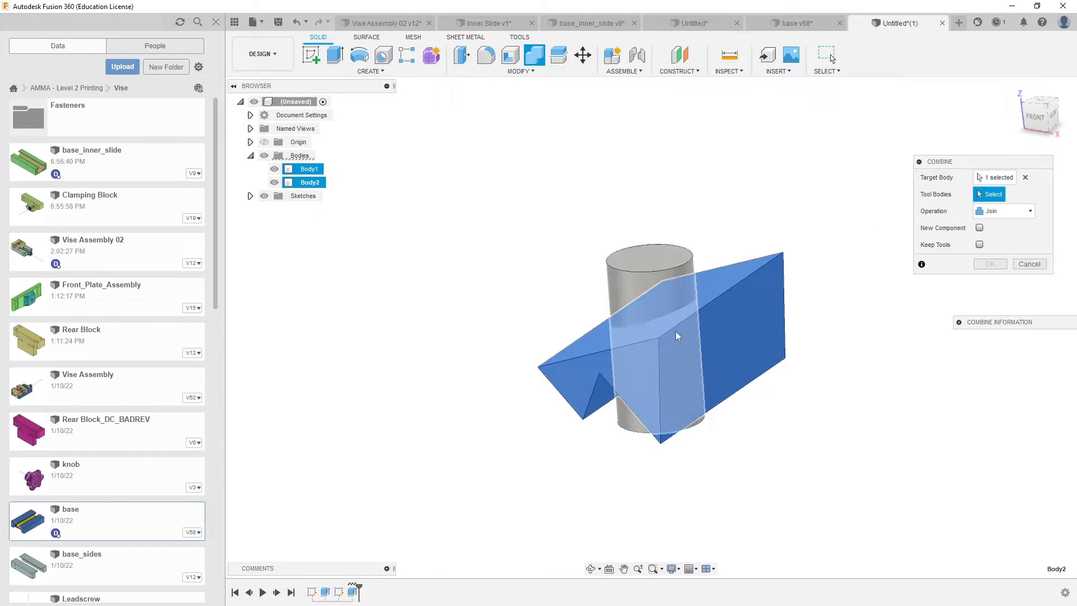
{"action": "left_click", "coordinate": [642, 248]}
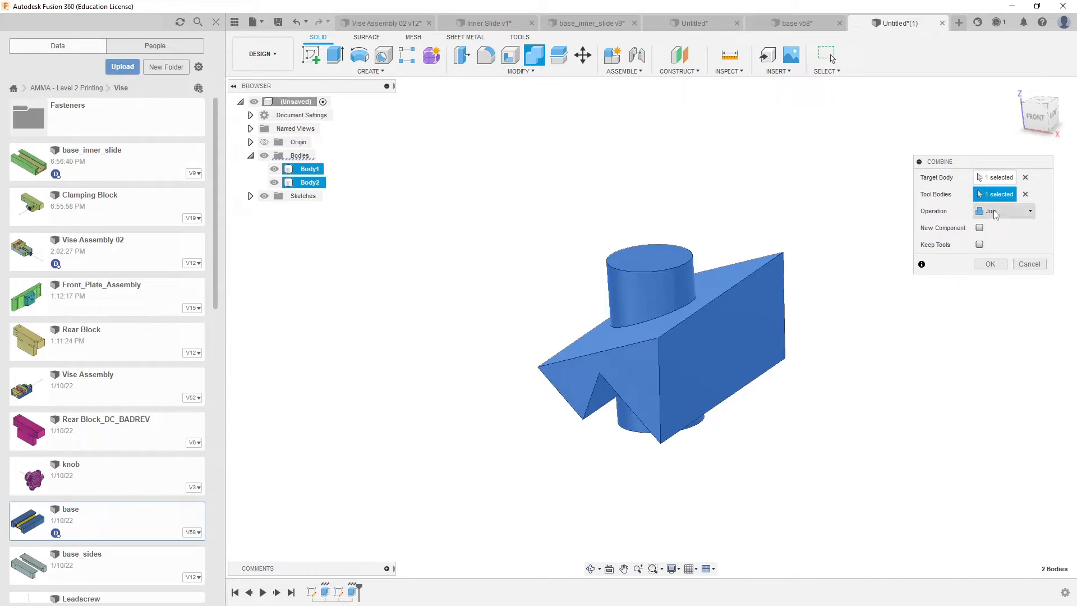
{"action": "left_click", "coordinate": [990, 264]}
Step: Try a fillet of about 15.7 mm on the edge where the cylinder meets the block's sloped top face
{"action": "middle_click_drag", "start_coordinate": [890, 311], "coordinate": [869, 321], "text": "shift"}
{"action": "scroll", "coordinate": [668, 360], "scroll_direction": "up", "scroll_amount": 4}
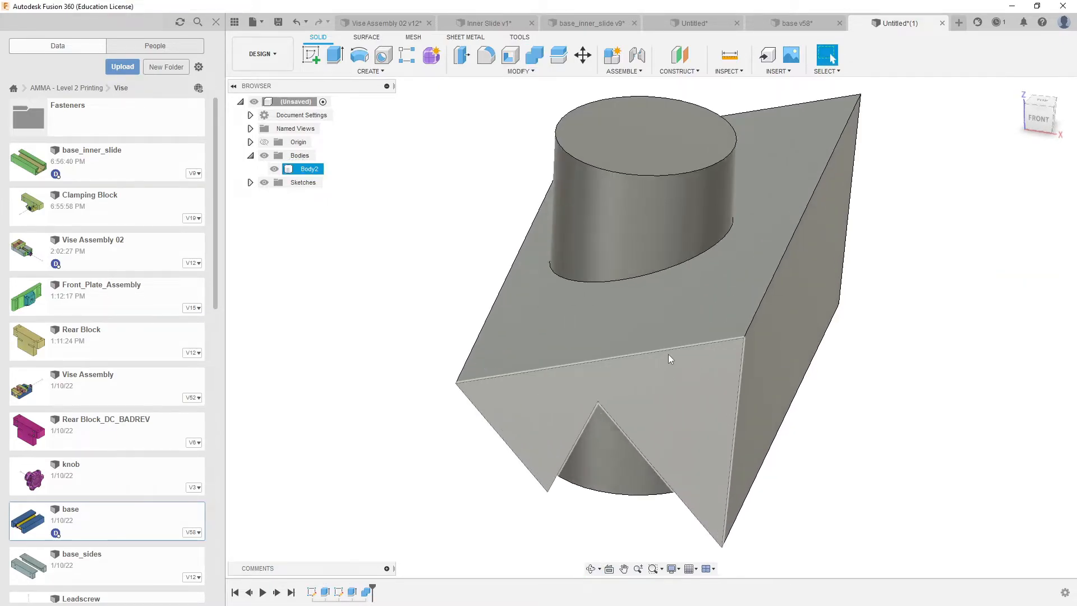
{"action": "left_click", "coordinate": [700, 256]}
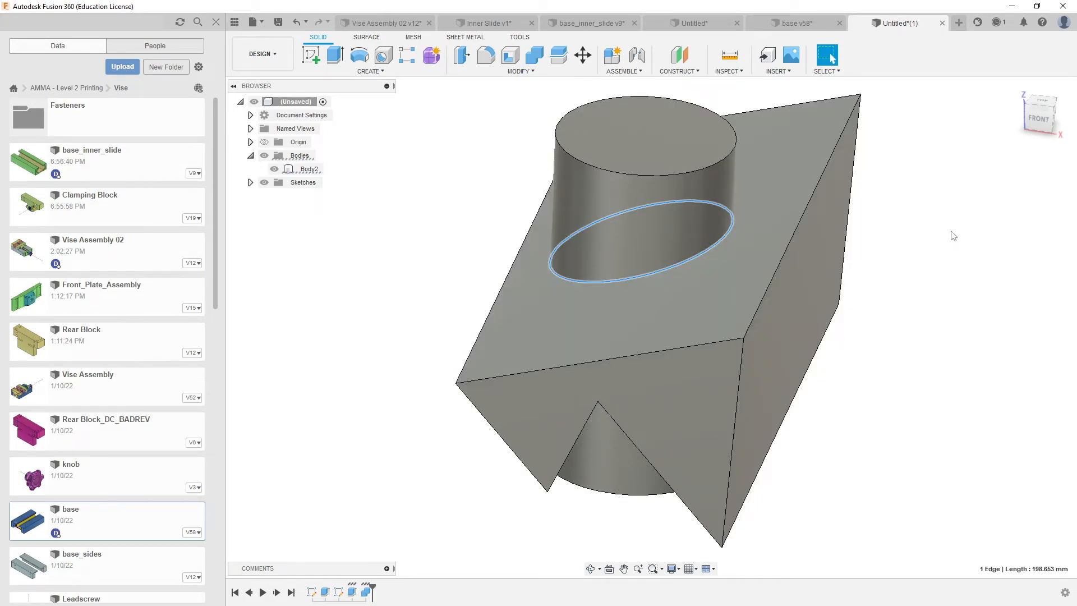
{"action": "key", "text": "f"}
{"action": "left_click_drag", "start_coordinate": [698, 245], "coordinate": [727, 251]}
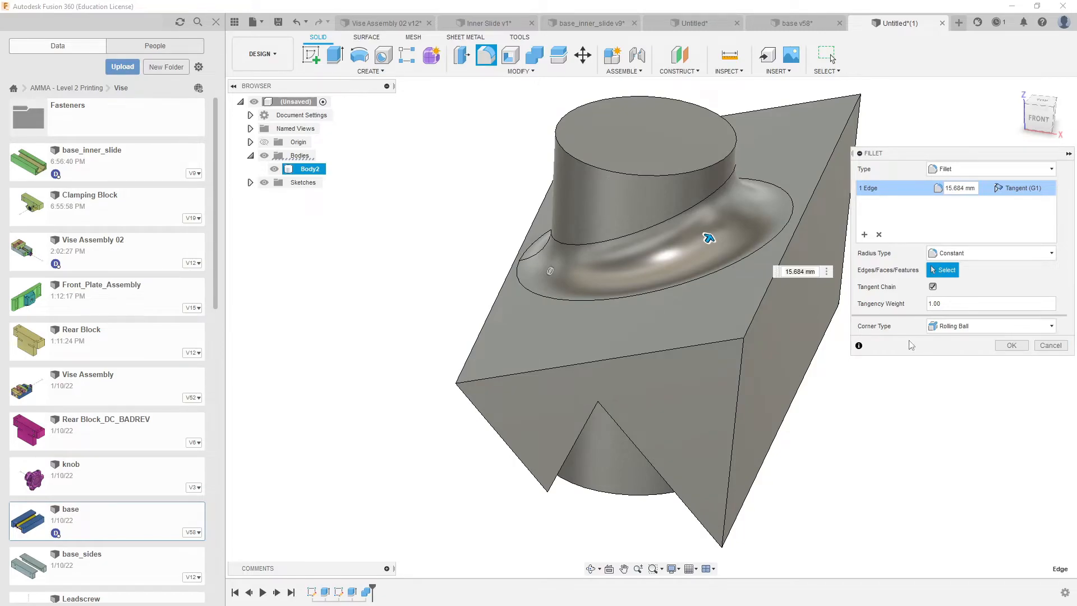
{"action": "left_click", "coordinate": [1048, 348]}
Step: Edit the Combine feature to use the Cut operation, subtracting the cylinder from the zigzag block
{"action": "middle_click_drag", "start_coordinate": [988, 345], "coordinate": [954, 339], "text": "shift"}
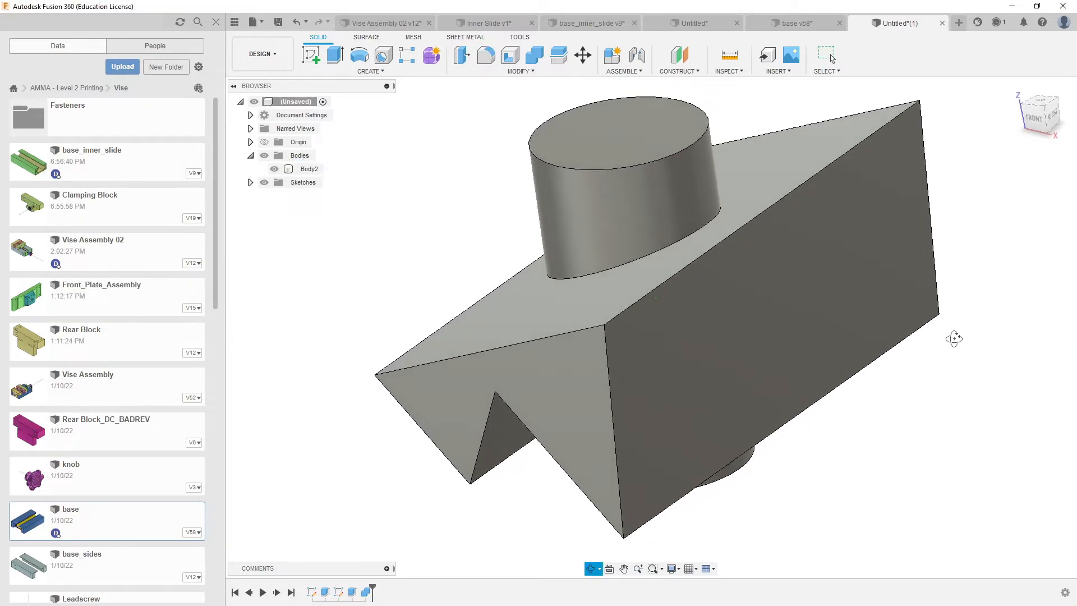
{"action": "scroll", "coordinate": [944, 414], "scroll_direction": "down", "scroll_amount": 3}
{"action": "left_click", "coordinate": [655, 315]}
{"action": "middle_click_drag", "start_coordinate": [655, 315], "coordinate": [600, 291]}
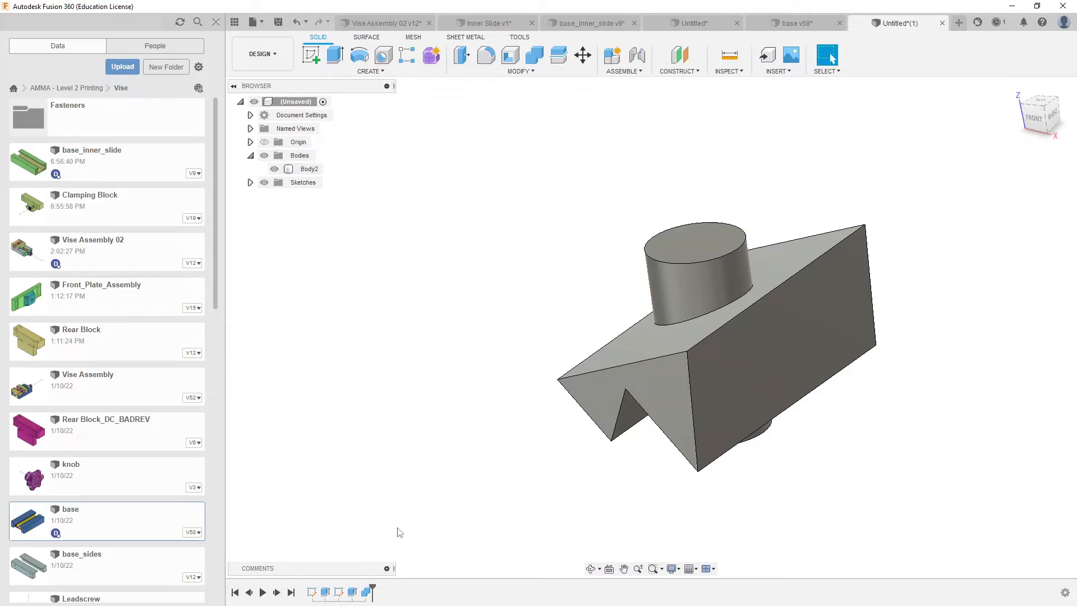
{"action": "double_click", "coordinate": [366, 592]}
{"action": "left_click", "coordinate": [1014, 212]}
{"action": "left_click", "coordinate": [991, 239]}
{"action": "middle_click_drag", "start_coordinate": [882, 311], "coordinate": [939, 318], "text": "shift"}
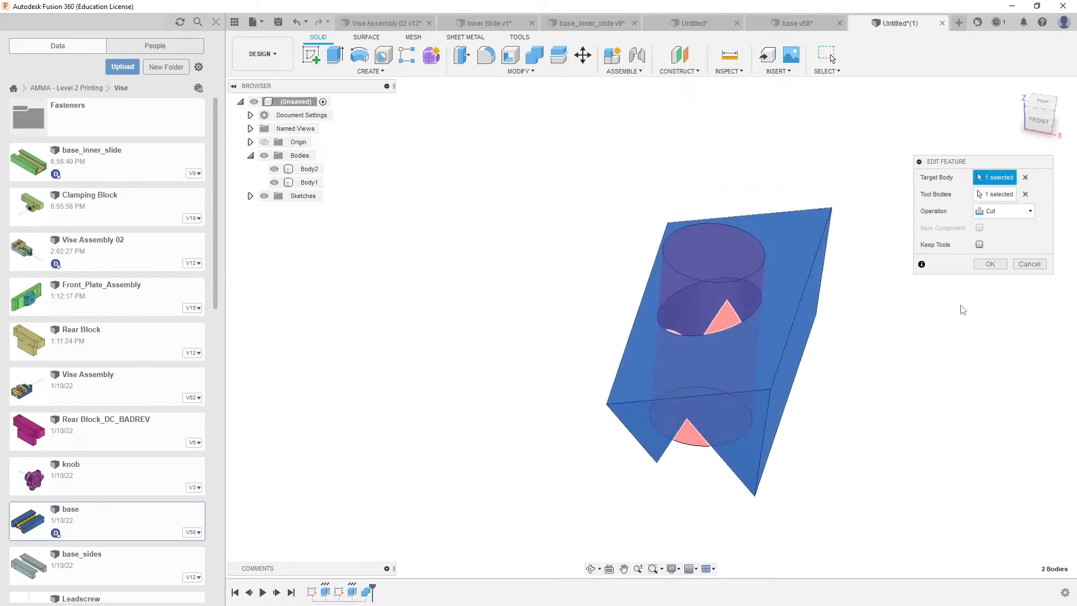
{"action": "left_click", "coordinate": [980, 267]}
{"action": "middle_click_drag", "start_coordinate": [990, 270], "coordinate": [894, 211], "text": "shift"}
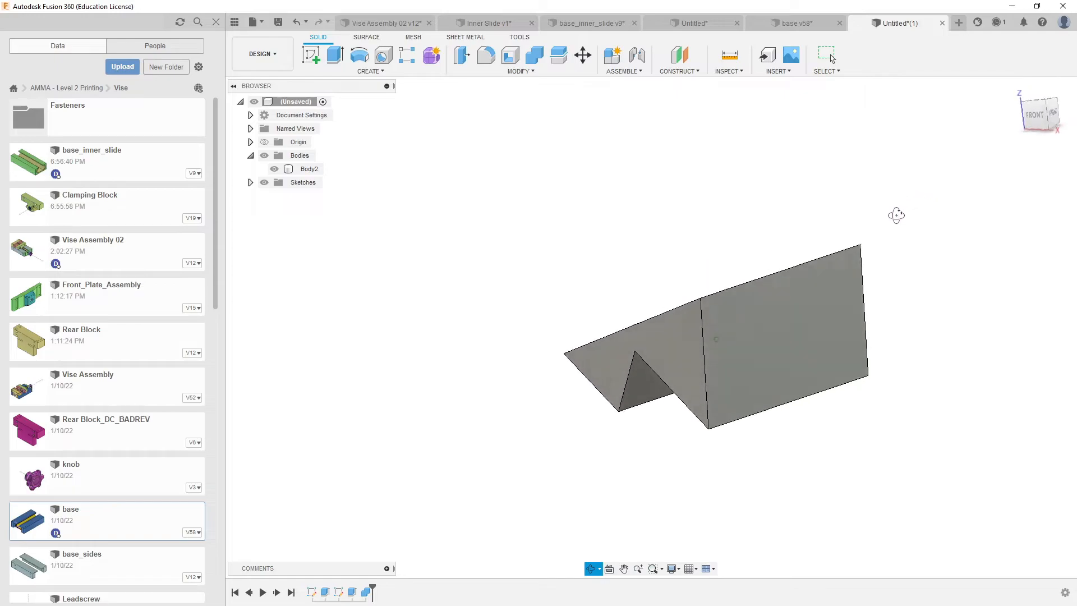
Step: Reopen the Combine feature and swap its bodies, making the cylinder the target and the zigzag block the tool
{"action": "double_click", "coordinate": [366, 592]}
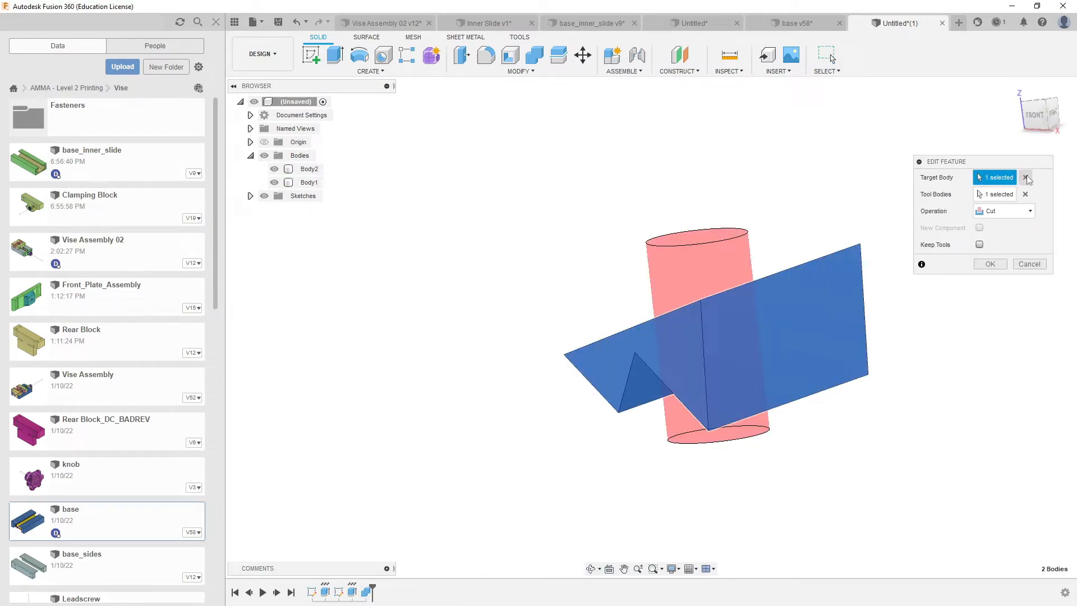
{"action": "left_click", "coordinate": [1025, 177]}
{"action": "left_click", "coordinate": [1025, 194]}
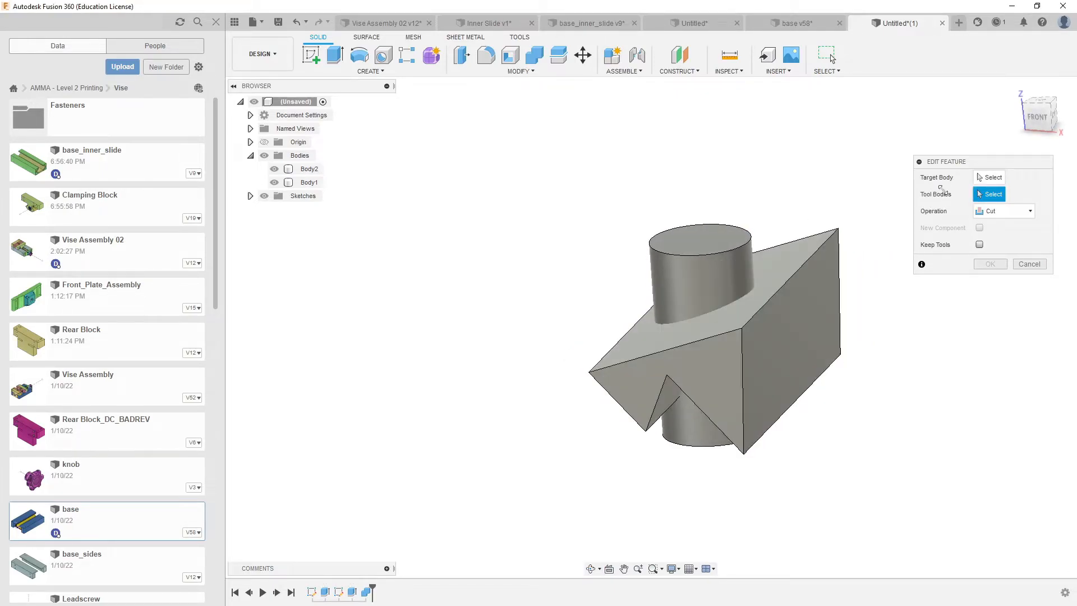
{"action": "left_click", "coordinate": [992, 177]}
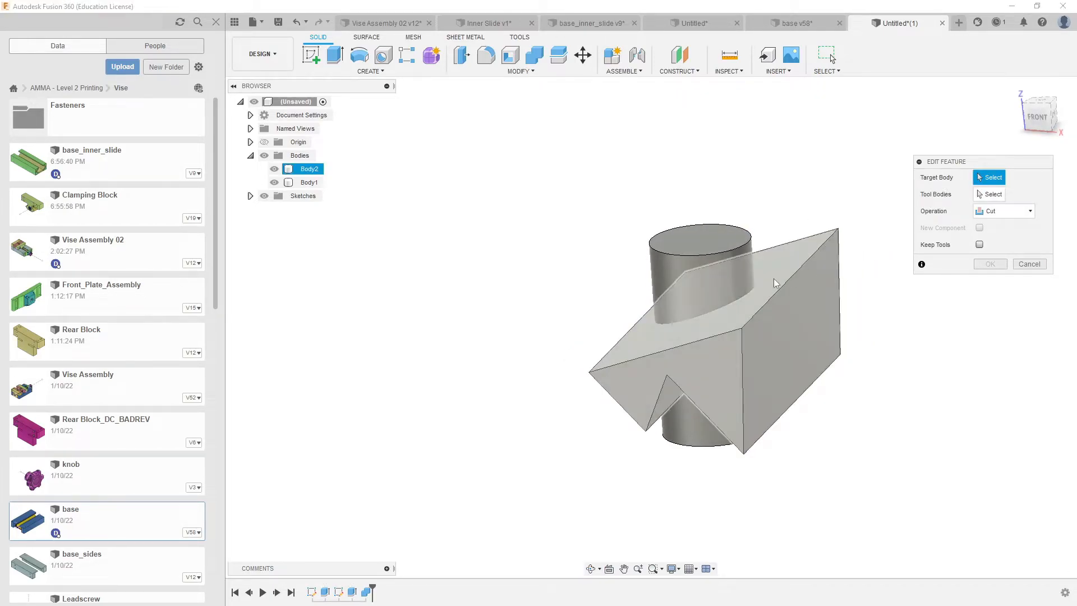
{"action": "left_click", "coordinate": [726, 265]}
{"action": "left_click", "coordinate": [808, 302]}
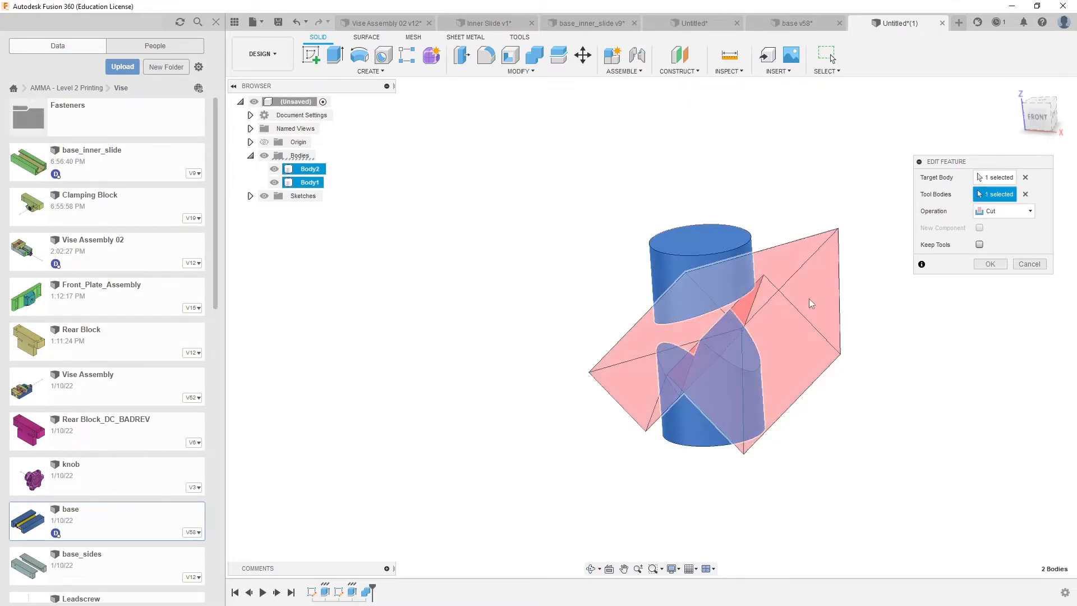
{"action": "middle_click_drag", "start_coordinate": [834, 336], "coordinate": [860, 313], "text": "shift"}
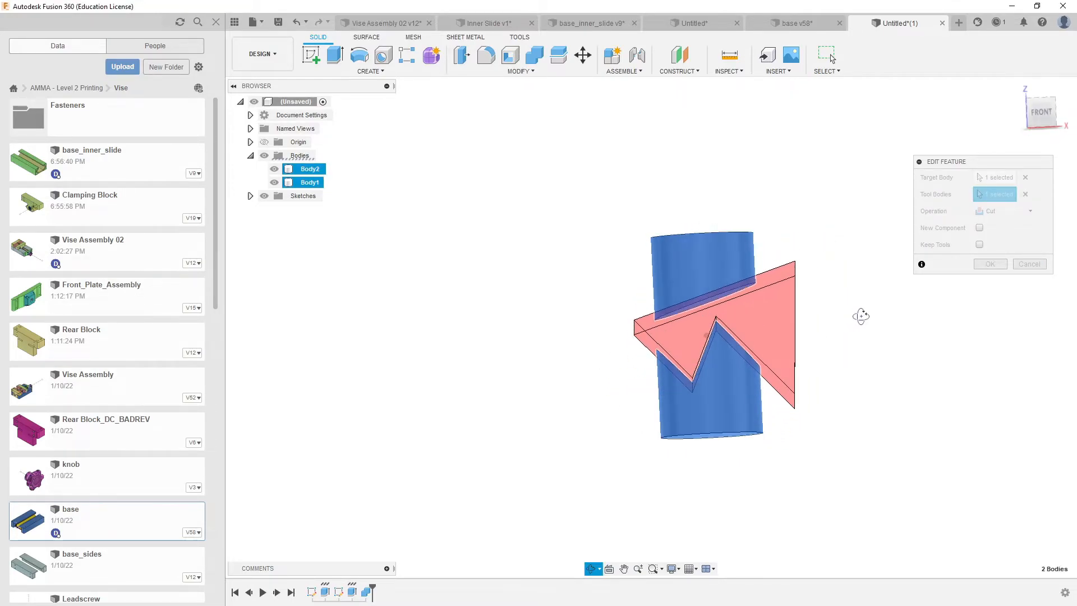
{"action": "middle_click_drag", "start_coordinate": [867, 366], "coordinate": [837, 344], "text": "shift"}
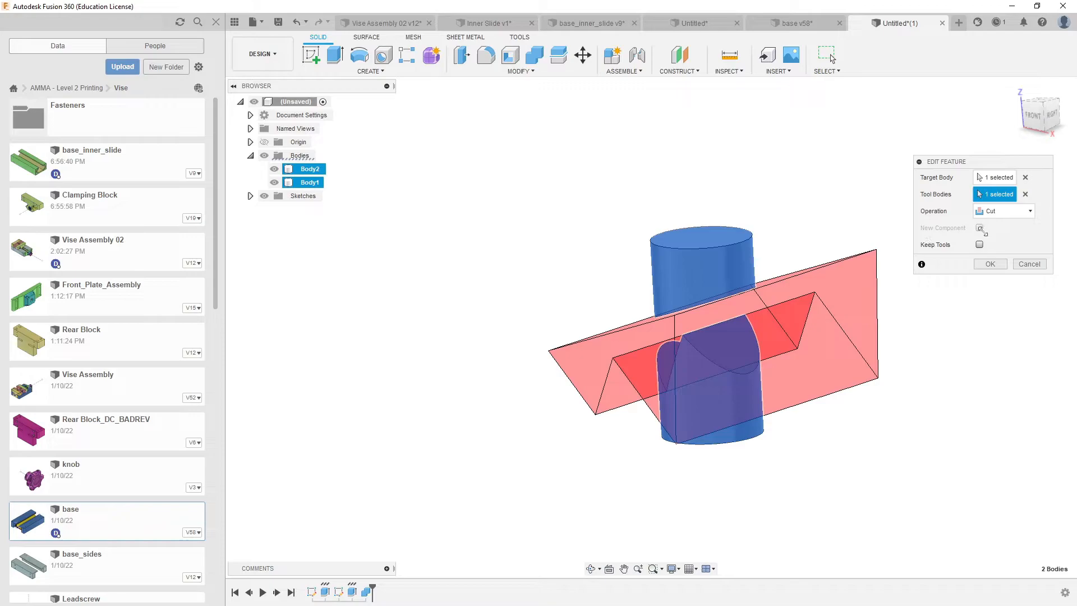
Step: Set the Combine operation to Intersect so only the volume shared by the cylinder and the block is kept
{"action": "left_click", "coordinate": [1000, 213]}
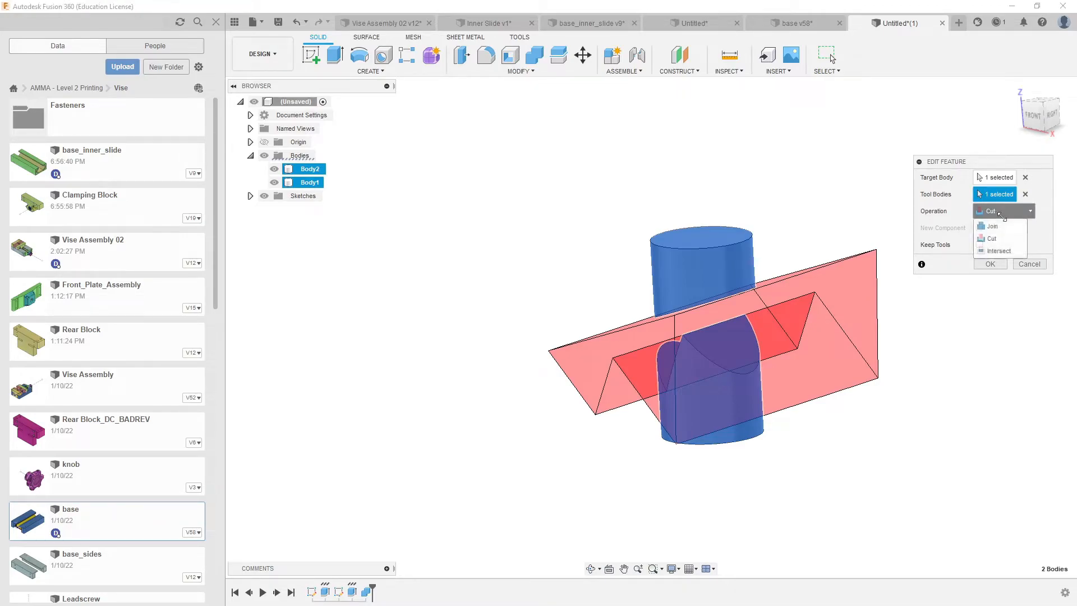
{"action": "left_click", "coordinate": [998, 251]}
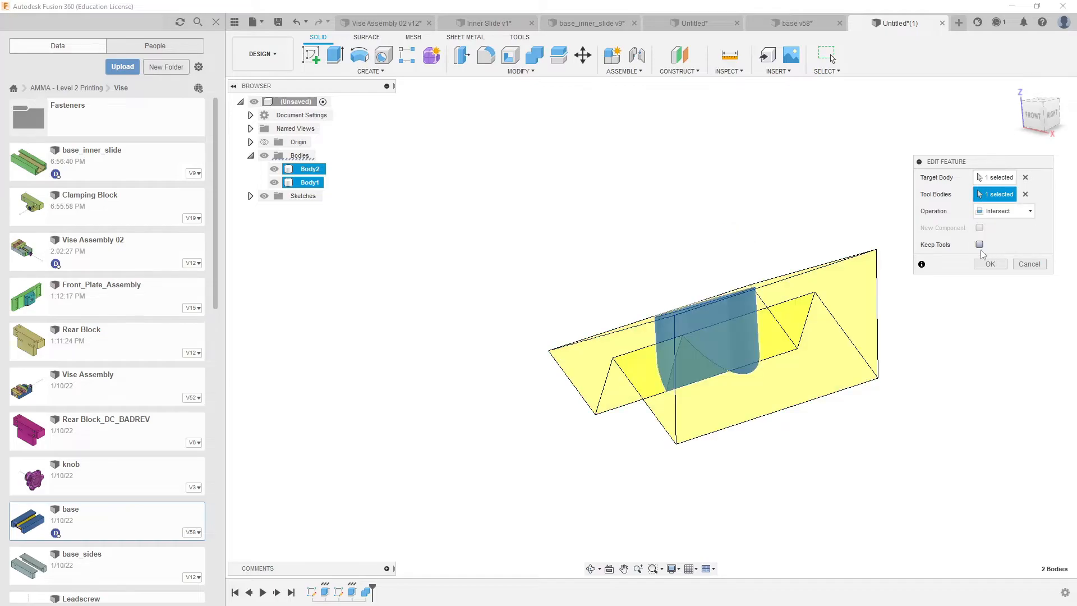
{"action": "middle_click_drag", "start_coordinate": [830, 344], "coordinate": [863, 352], "text": "shift"}
{"action": "left_click", "coordinate": [990, 265]}
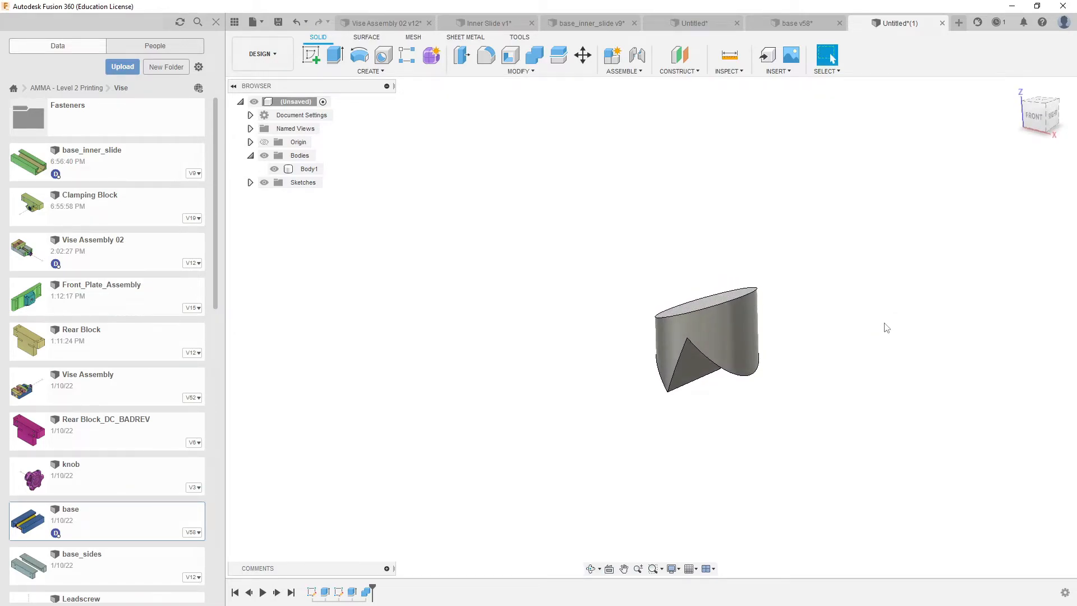
Step: Switch to the Inner Slide design and view the open end of its channel
{"action": "mouse_move", "coordinate": [885, 301]}
{"action": "middle_mouse_down", "text": "shift"}
{"action": "mouse_move", "coordinate": [858, 305]}
{"action": "mouse_move", "coordinate": [887, 298]}
{"action": "middle_mouse_up", "text": "shift"}
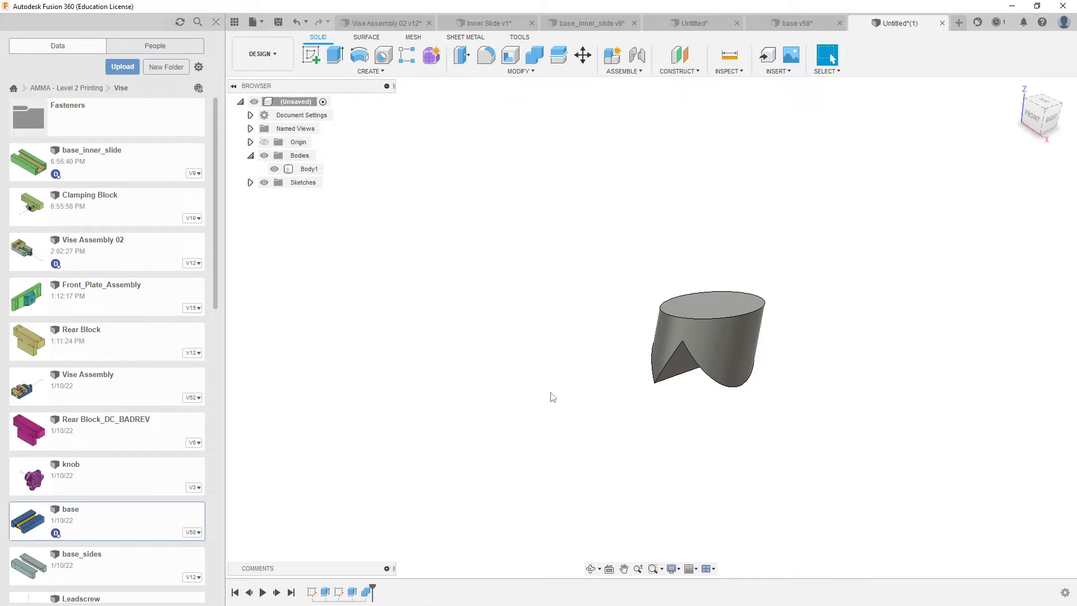
{"action": "scroll", "coordinate": [552, 397], "scroll_direction": "down", "scroll_amount": 2}
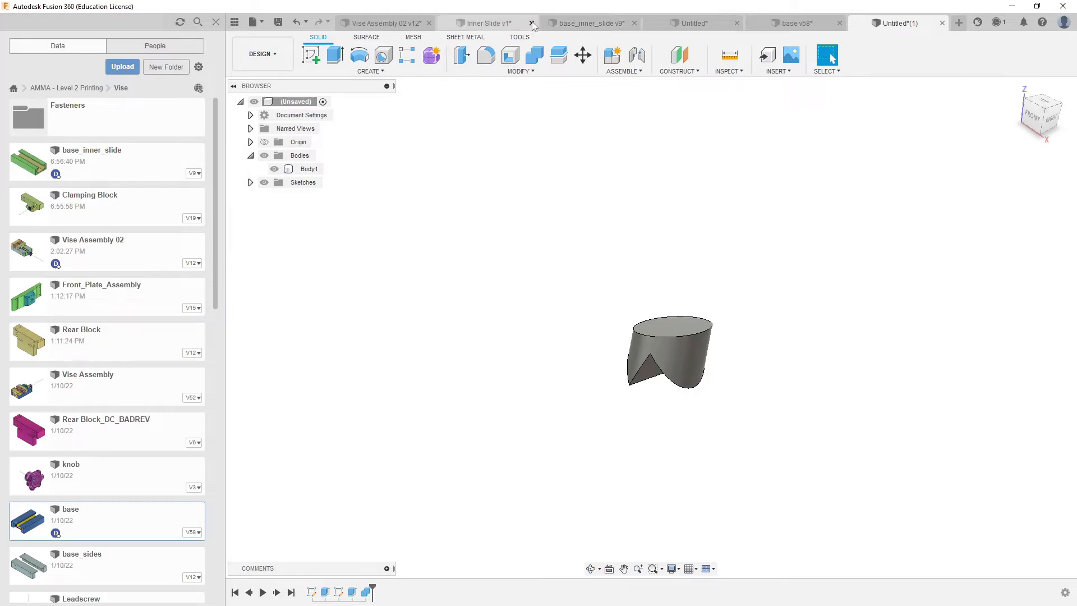
{"action": "left_click", "coordinate": [492, 25]}
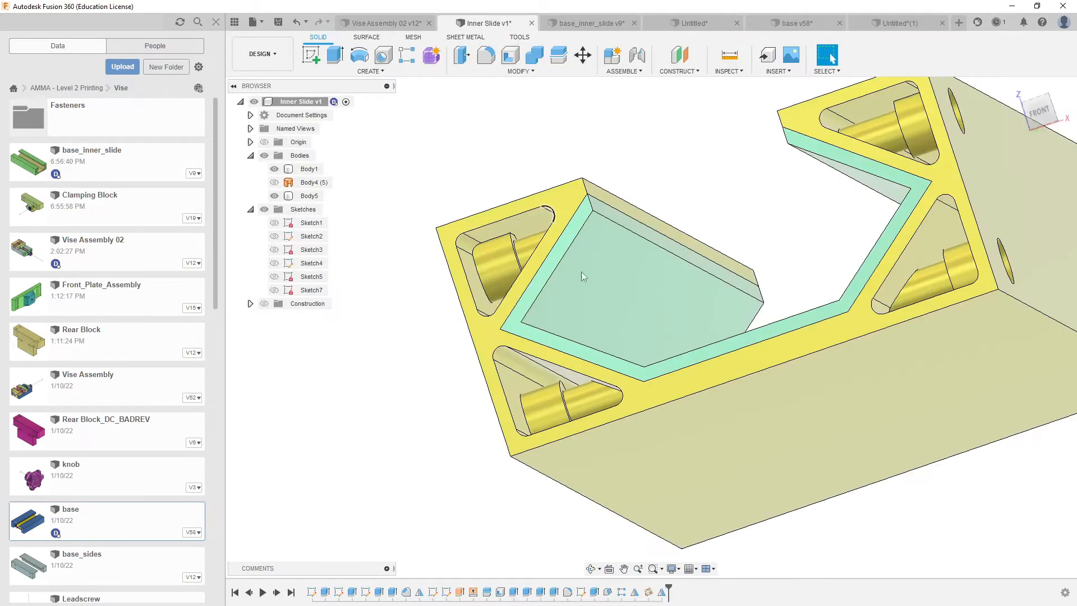
{"action": "middle_click_drag", "start_coordinate": [590, 277], "coordinate": [681, 294], "text": "shift"}
{"action": "scroll", "coordinate": [708, 326], "scroll_direction": "down", "scroll_amount": 3}
{"action": "scroll", "coordinate": [708, 326], "scroll_direction": "up", "scroll_amount": 3}
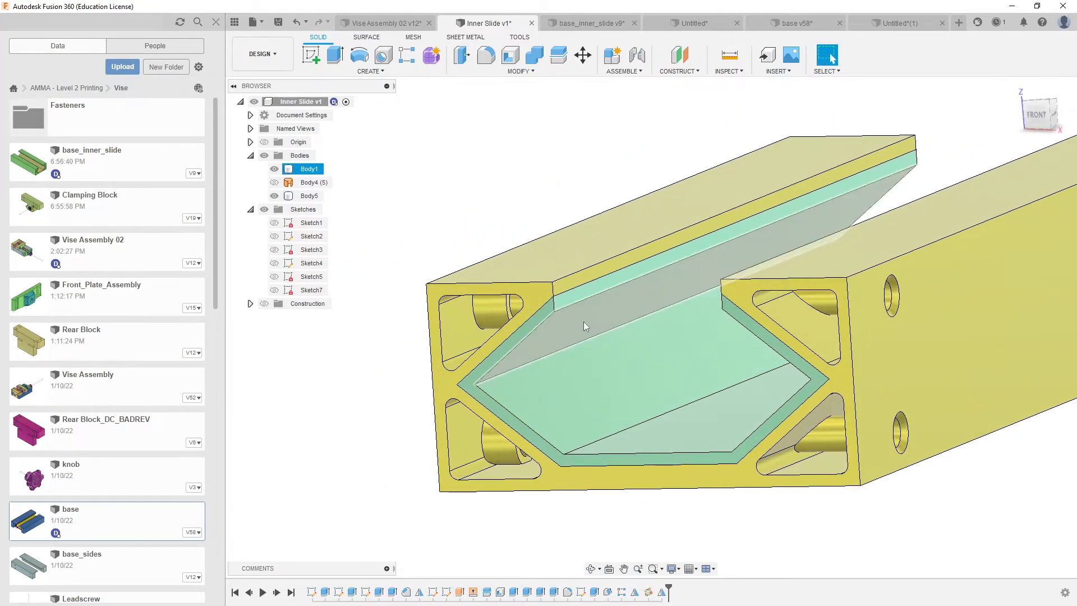
{"action": "left_click", "coordinate": [466, 322]}
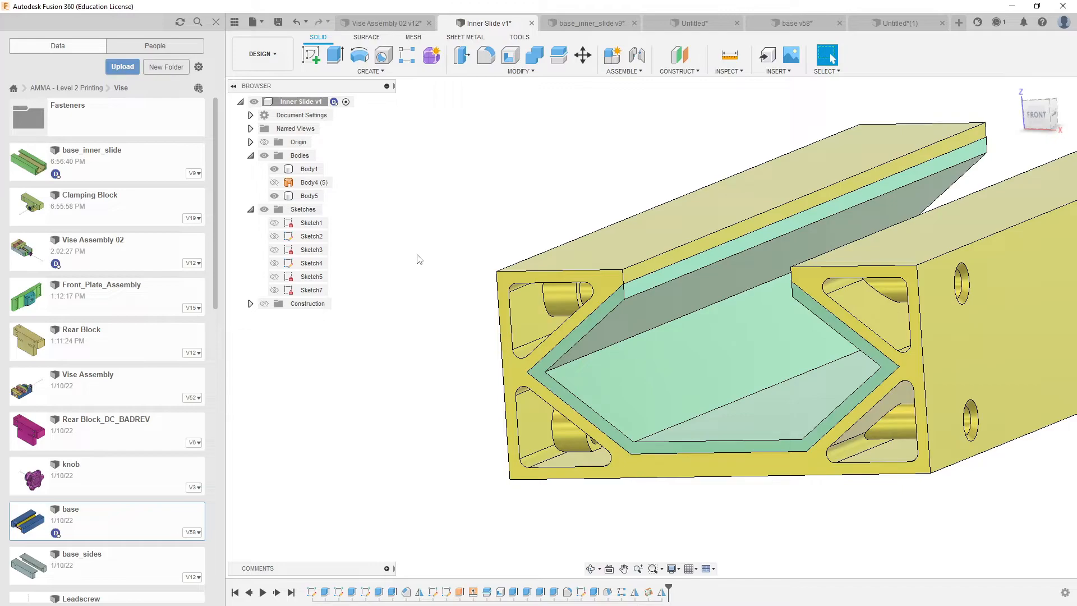
Step: Combine the bodies with the Cut operation, using the yellow outer block (Body5) as target and the green liner (Body1) as tool
{"action": "left_click", "coordinate": [541, 60]}
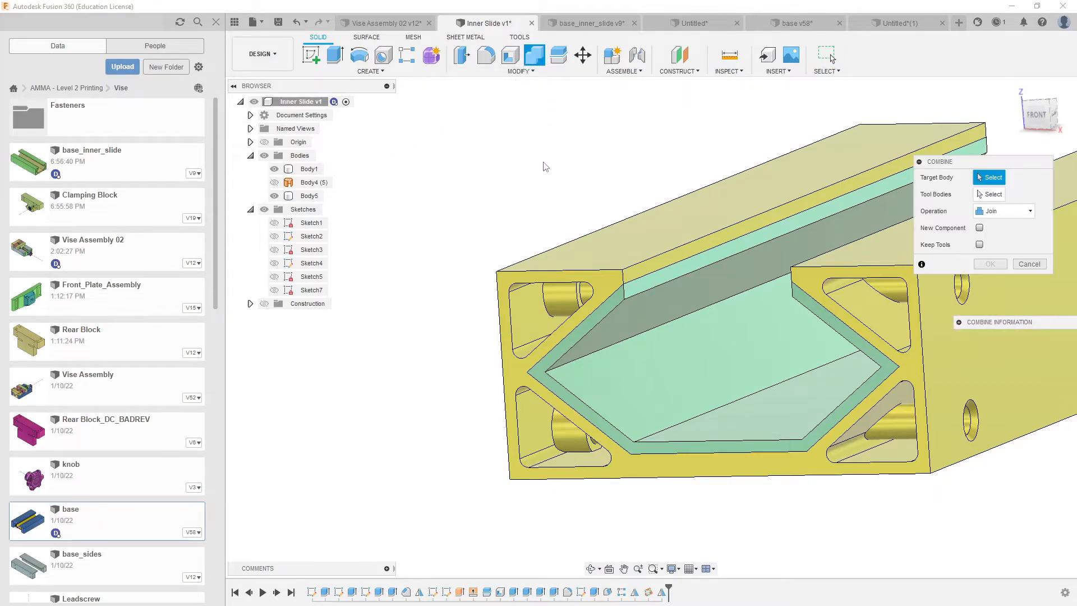
{"action": "left_click", "coordinate": [638, 233]}
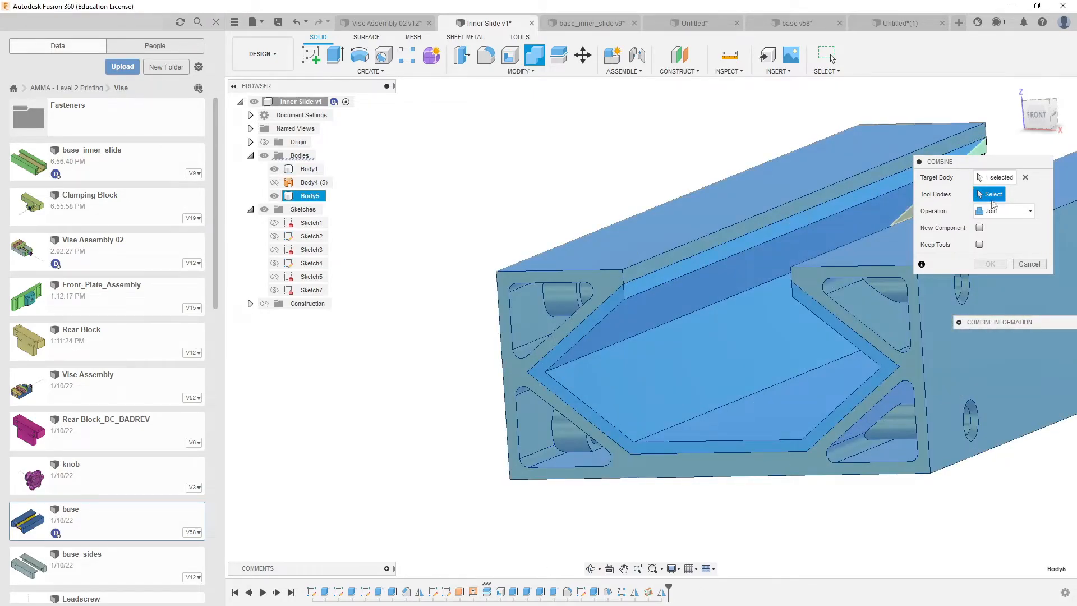
{"action": "middle_click_drag", "start_coordinate": [684, 386], "coordinate": [665, 262], "text": "shift"}
{"action": "left_click", "coordinate": [681, 339]}
{"action": "scroll", "coordinate": [645, 224], "scroll_direction": "down", "scroll_amount": 3}
{"action": "middle_click_drag", "start_coordinate": [624, 214], "coordinate": [580, 231], "text": "shift"}
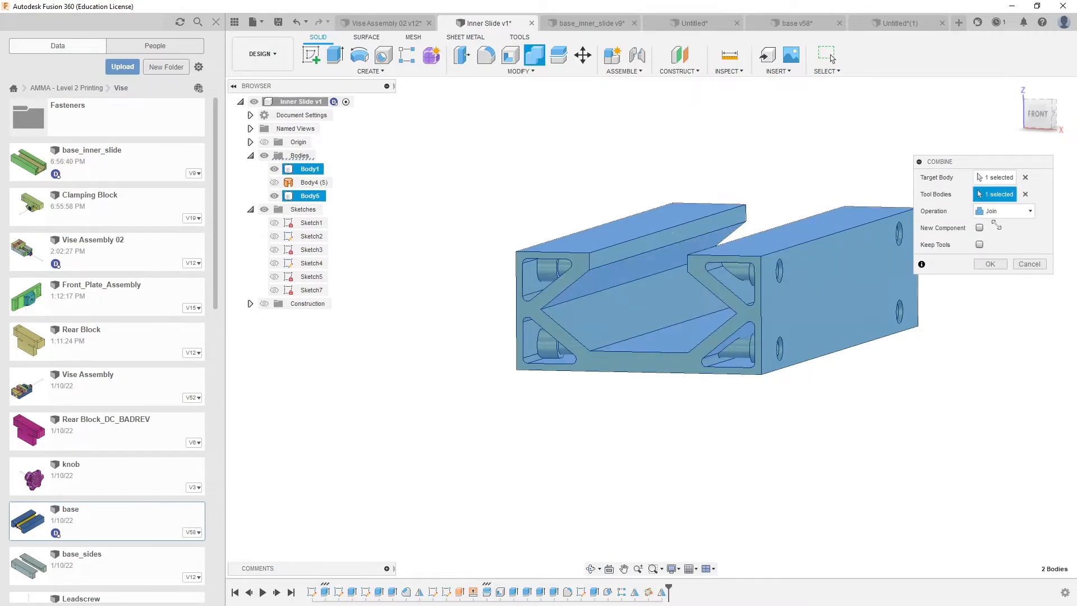
{"action": "left_click", "coordinate": [1002, 211]}
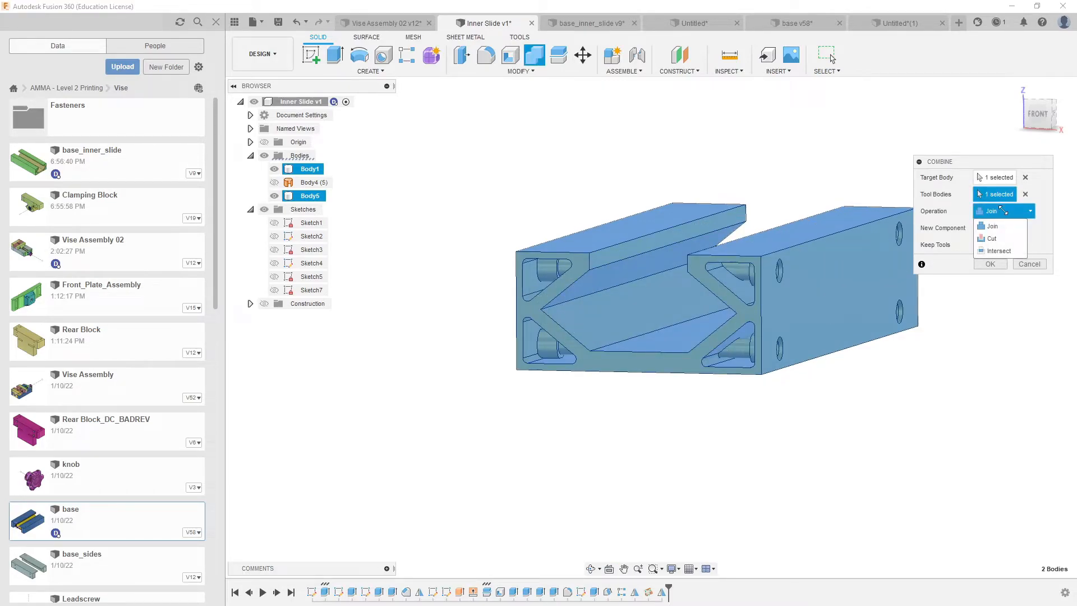
{"action": "left_click", "coordinate": [1005, 240]}
{"action": "middle_click_drag", "start_coordinate": [708, 226], "coordinate": [722, 267], "text": "shift"}
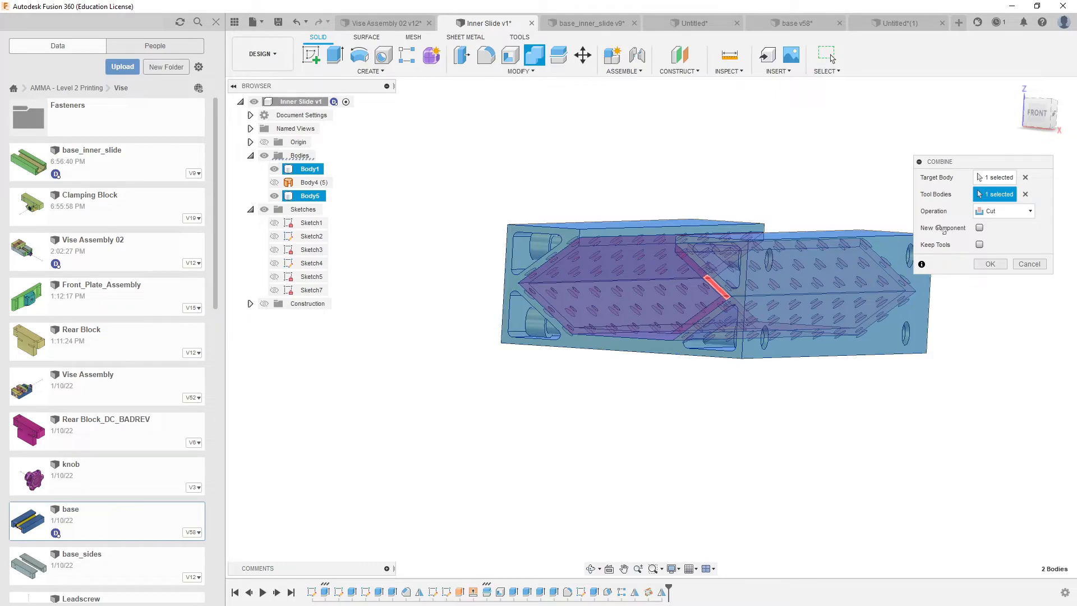
{"action": "left_click", "coordinate": [988, 266]}
Step: Inspect the stud holes cut into the channel walls of the outer block, selecting a face of one hole
{"action": "middle_click_drag", "start_coordinate": [755, 274], "coordinate": [764, 298], "text": "shift"}
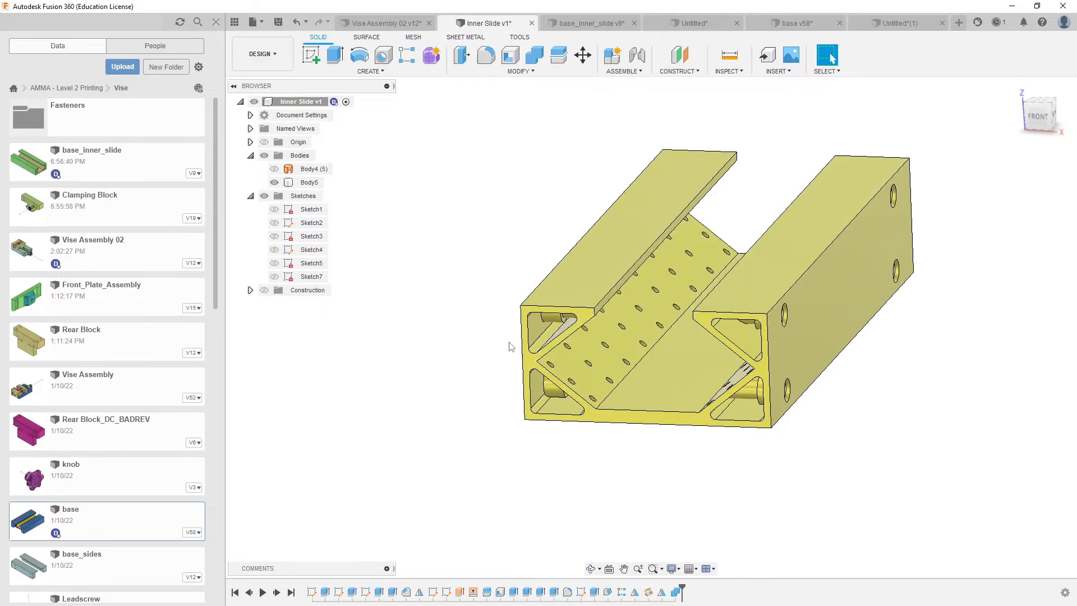
{"action": "scroll", "coordinate": [515, 346], "scroll_direction": "up", "scroll_amount": 10}
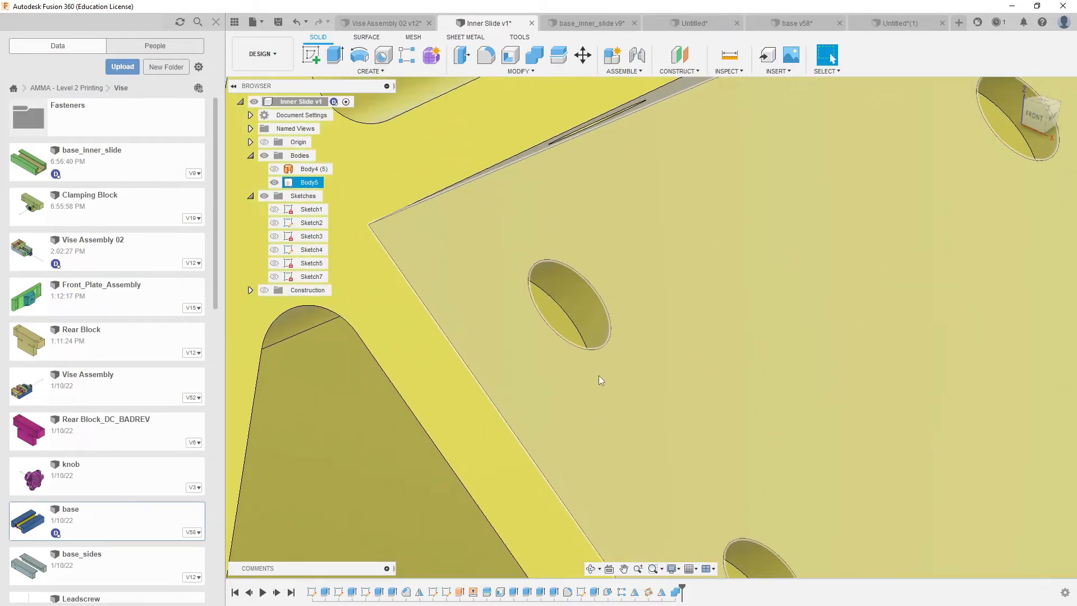
{"action": "mouse_move", "coordinate": [662, 336]}
{"action": "middle_mouse_down", "text": "shift"}
{"action": "mouse_move", "coordinate": [634, 316]}
{"action": "mouse_move", "coordinate": [632, 252]}
{"action": "mouse_move", "coordinate": [678, 272]}
{"action": "mouse_move", "coordinate": [679, 328]}
{"action": "middle_mouse_up", "text": "shift"}
{"action": "left_click", "coordinate": [604, 284]}
{"action": "scroll", "coordinate": [680, 337], "scroll_direction": "down", "scroll_amount": 6}
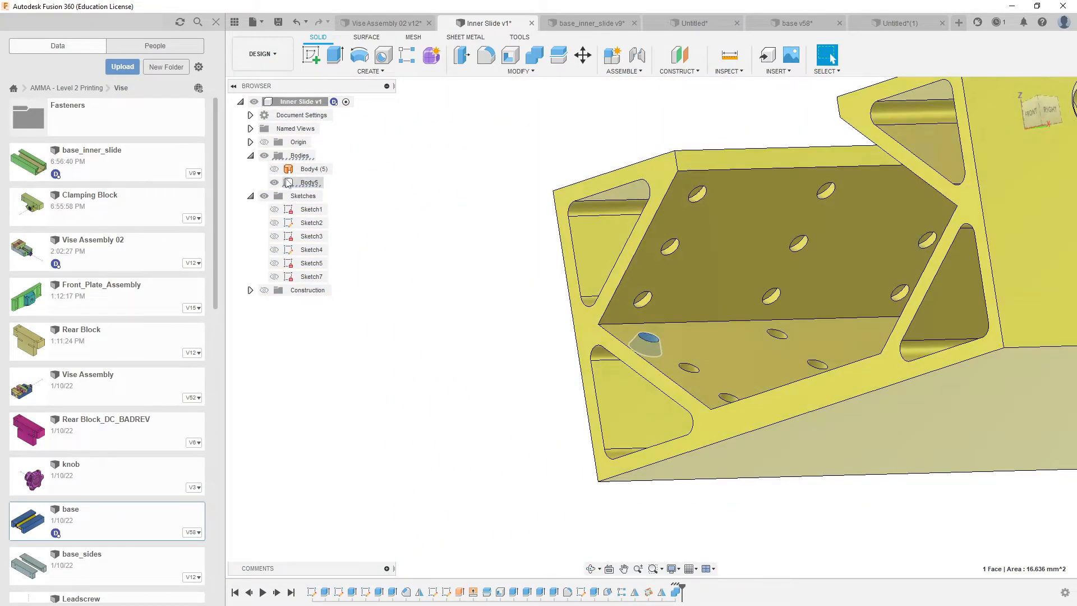
Step: Edit the Combine cut to enable Keep Tools so the green liner body is preserved
{"action": "double_click", "coordinate": [676, 592]}
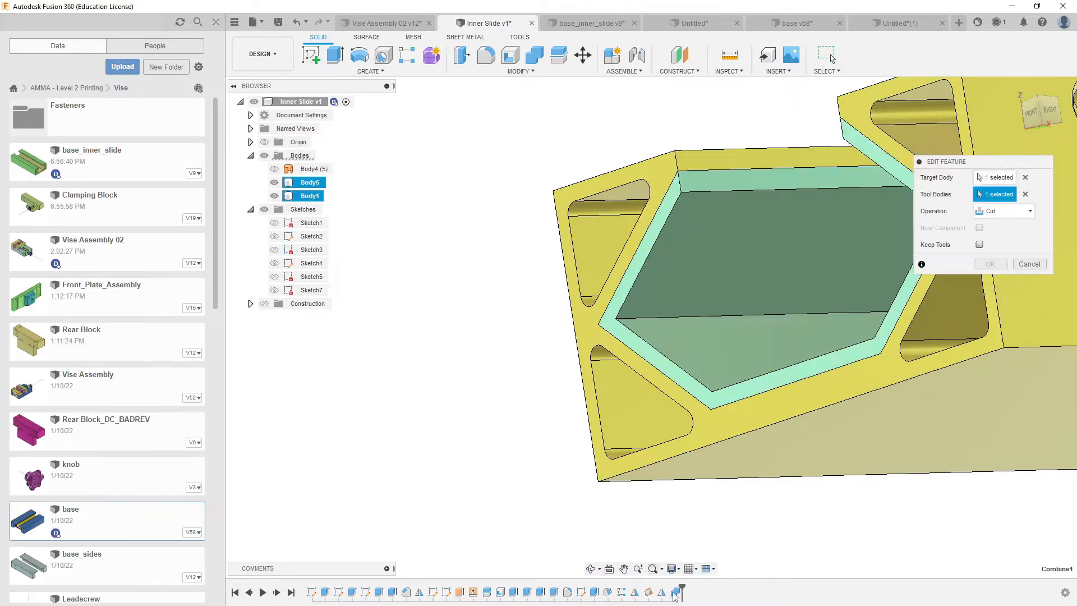
{"action": "left_click", "coordinate": [979, 245]}
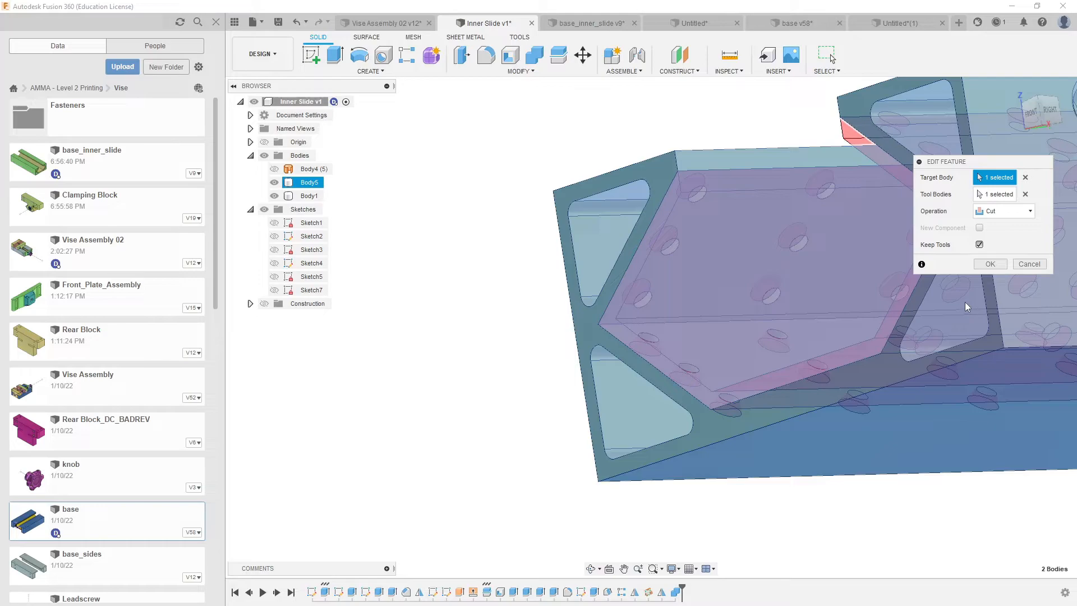
{"action": "left_click", "coordinate": [990, 264]}
{"action": "middle_click_drag", "start_coordinate": [780, 335], "coordinate": [662, 314], "text": "shift"}
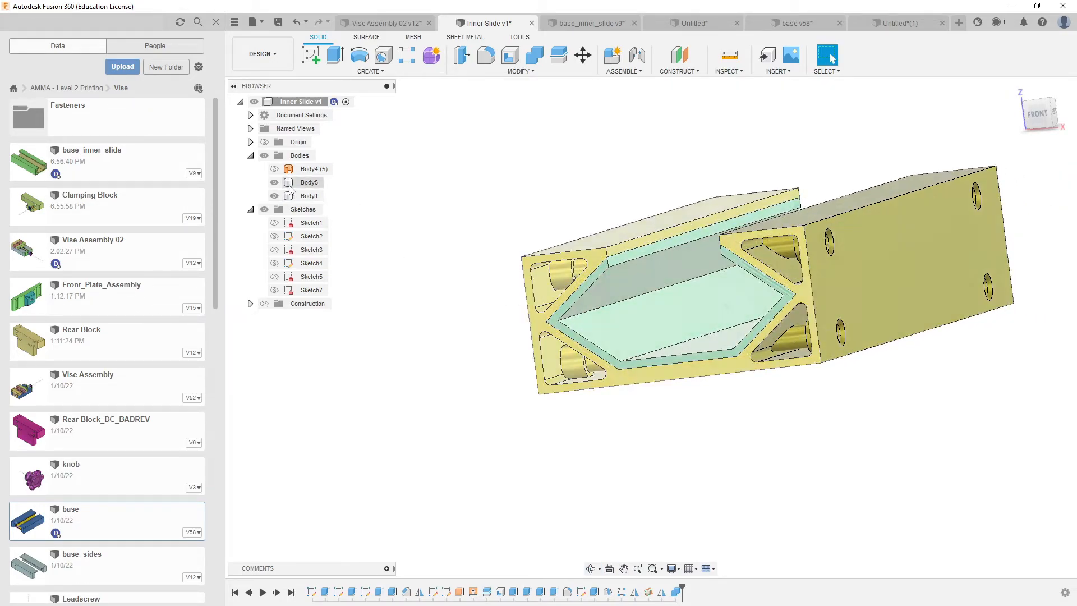
Step: Hide the outer block (Body5) to check the liner by itself, and show it again
{"action": "left_click", "coordinate": [274, 182]}
{"action": "mouse_move", "coordinate": [553, 218]}
{"action": "middle_mouse_down", "text": "shift"}
{"action": "mouse_move", "coordinate": [579, 221]}
{"action": "mouse_move", "coordinate": [564, 218]}
{"action": "middle_mouse_up", "text": "shift"}
{"action": "left_click", "coordinate": [275, 185]}
{"action": "left_click", "coordinate": [274, 182]}
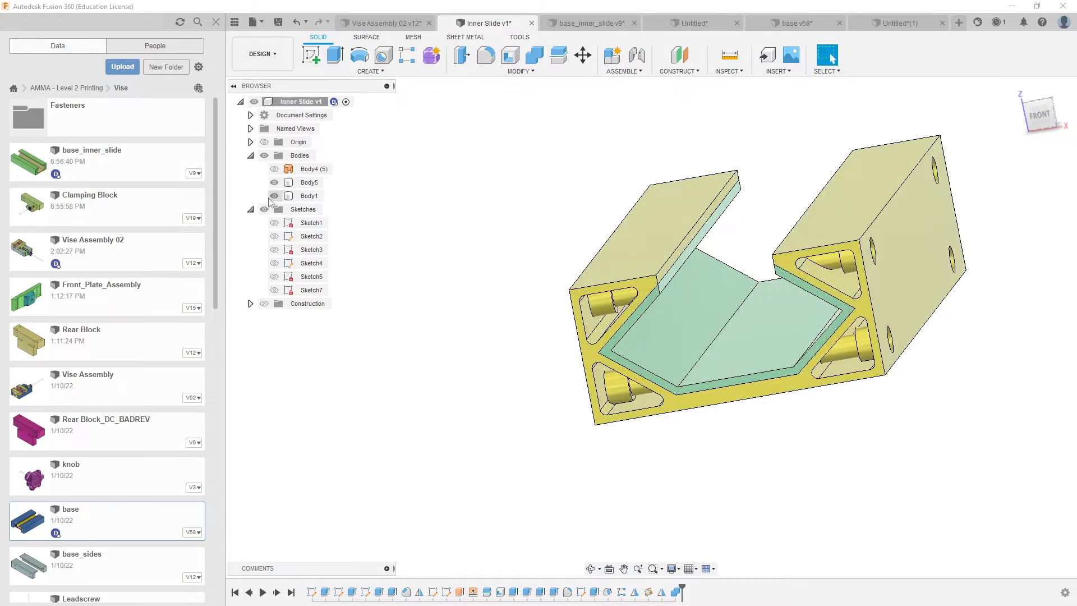
Step: Hide the liner (Body1) to examine the stud recesses in the outer block up close, and show it again
{"action": "left_click", "coordinate": [274, 196]}
{"action": "middle_click_drag", "start_coordinate": [556, 280], "coordinate": [575, 272], "text": "shift"}
{"action": "scroll", "coordinate": [575, 272], "scroll_direction": "up", "scroll_amount": 10}
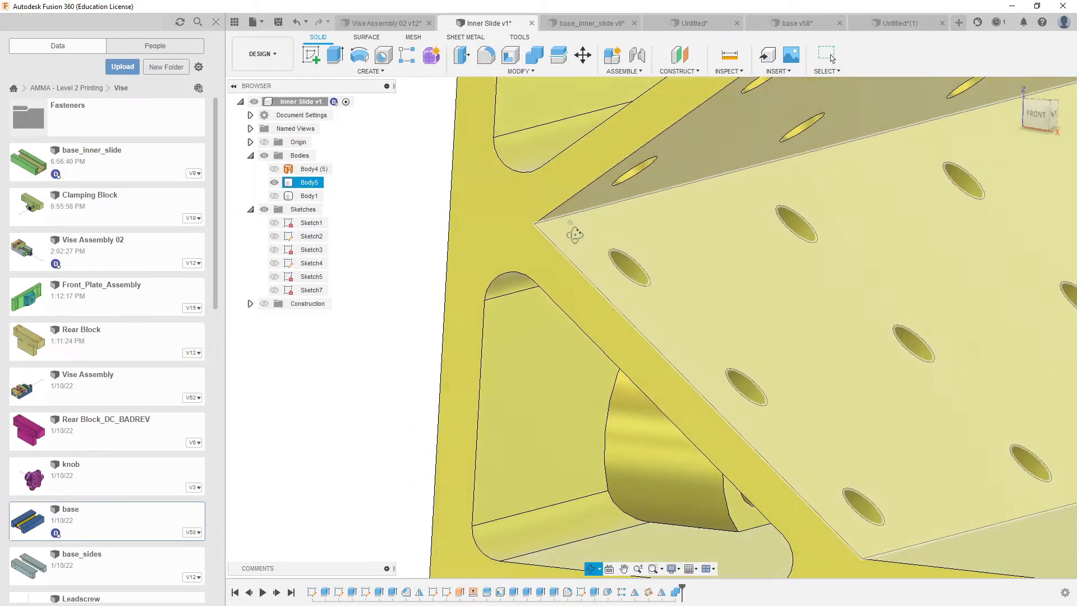
{"action": "middle_click_drag", "start_coordinate": [575, 235], "coordinate": [565, 246], "text": "shift"}
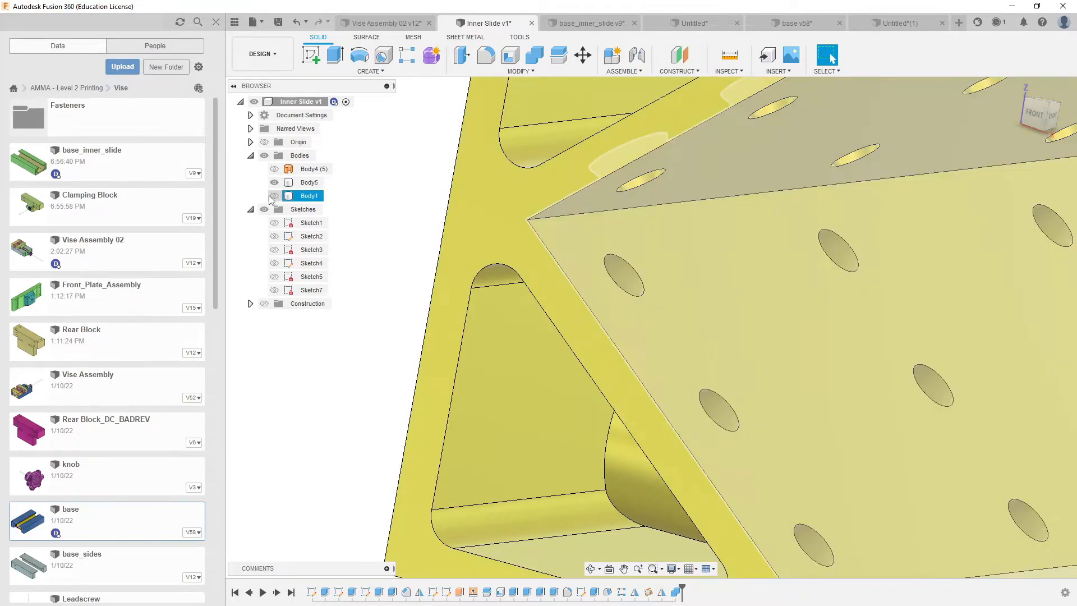
{"action": "left_click", "coordinate": [274, 196]}
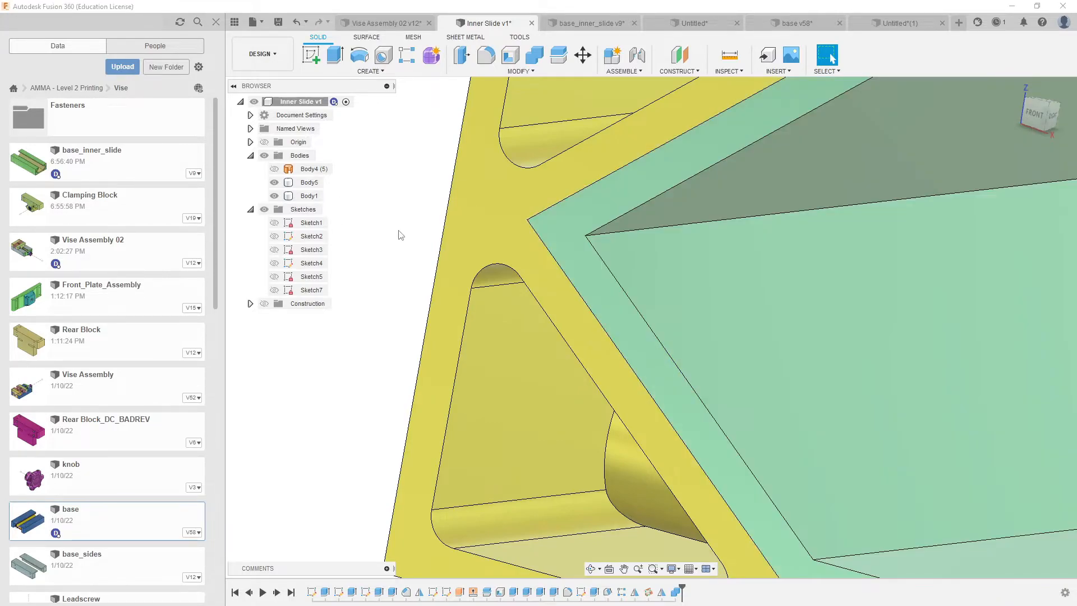
Step: Examine how the liner sits inside the outer block along the channel and at its end profile
{"action": "scroll", "coordinate": [429, 287], "scroll_direction": "down", "scroll_amount": 5}
{"action": "scroll", "coordinate": [552, 337], "scroll_direction": "down", "scroll_amount": 3}
{"action": "middle_click_drag", "start_coordinate": [610, 343], "coordinate": [594, 382], "text": "shift"}
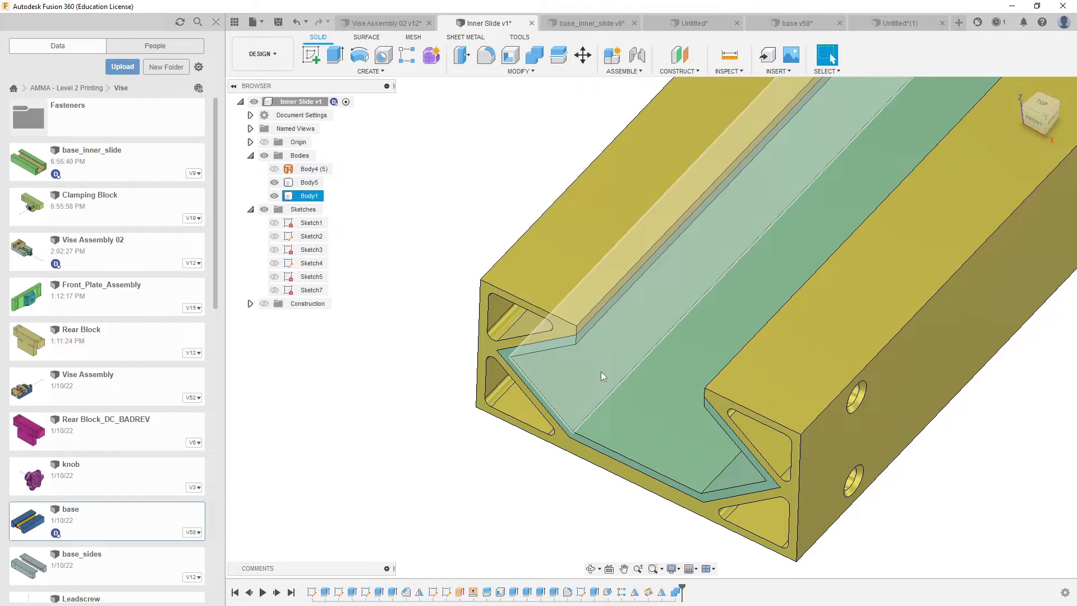
{"action": "middle_click_drag", "start_coordinate": [600, 371], "coordinate": [702, 422], "text": "shift"}
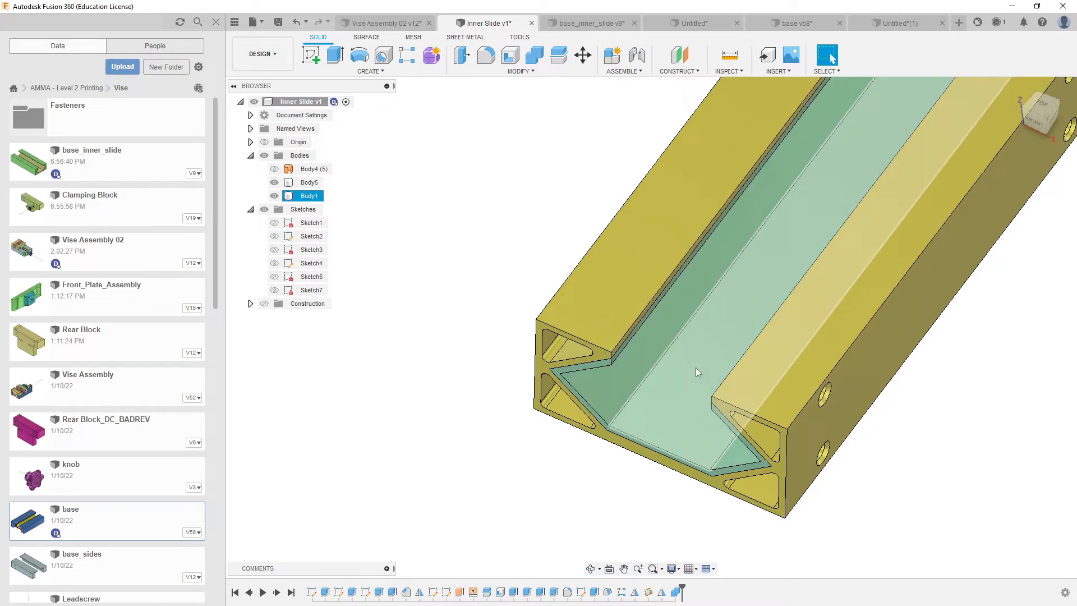
{"action": "middle_click_drag", "start_coordinate": [698, 365], "coordinate": [712, 320], "text": "shift"}
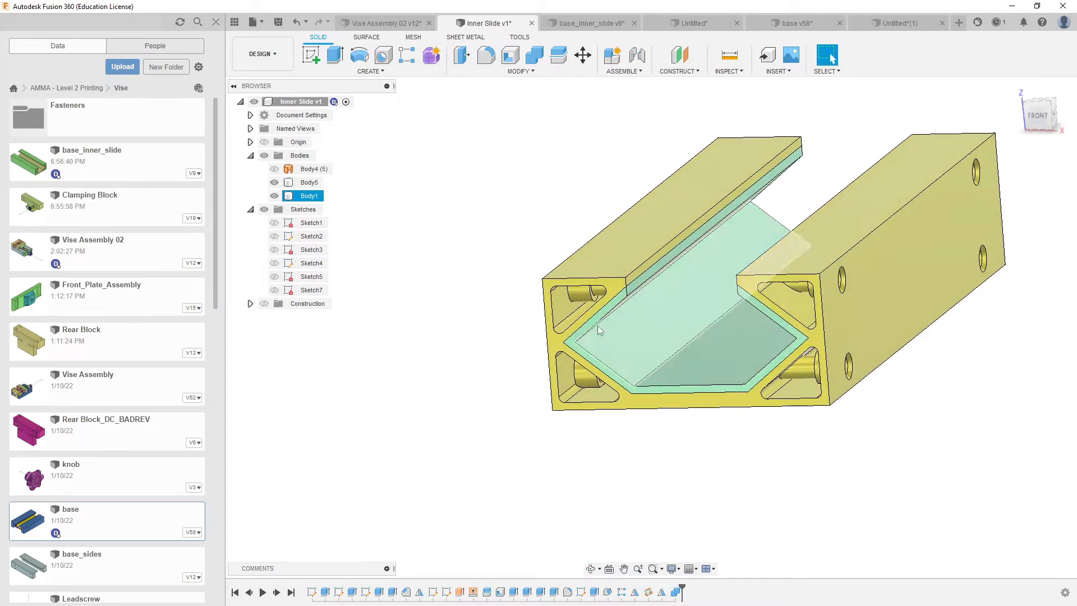
{"action": "scroll", "coordinate": [601, 280], "scroll_direction": "up", "scroll_amount": 5}
{"action": "mouse_move", "coordinate": [639, 339]}
{"action": "middle_mouse_down", "text": "shift"}
{"action": "mouse_move", "coordinate": [653, 342]}
{"action": "mouse_move", "coordinate": [655, 330]}
{"action": "middle_mouse_up", "text": "shift"}
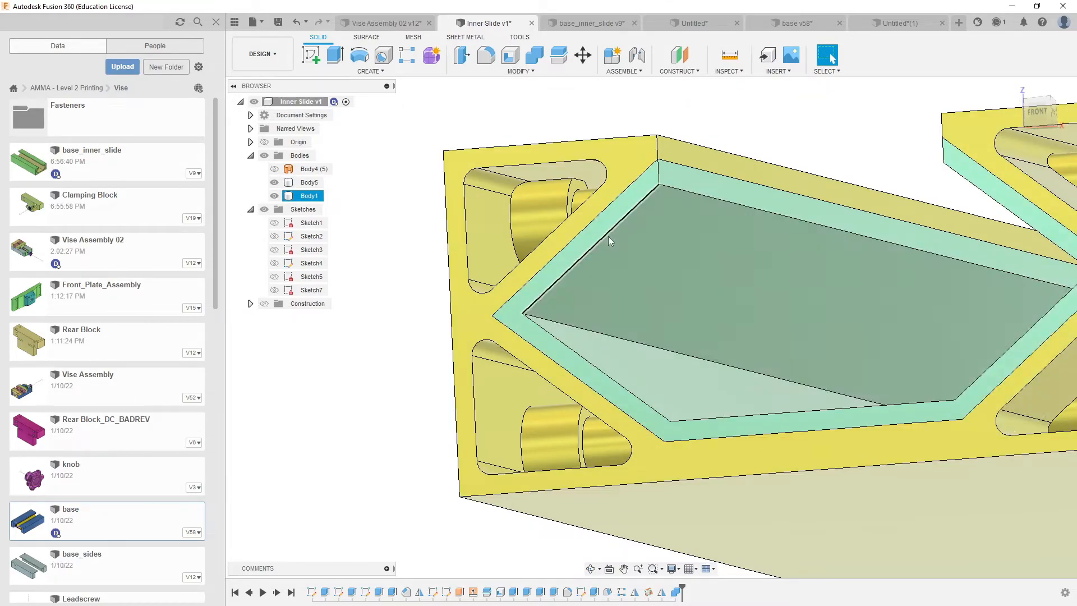
{"action": "middle_click_drag", "start_coordinate": [596, 230], "coordinate": [598, 240], "text": "shift"}
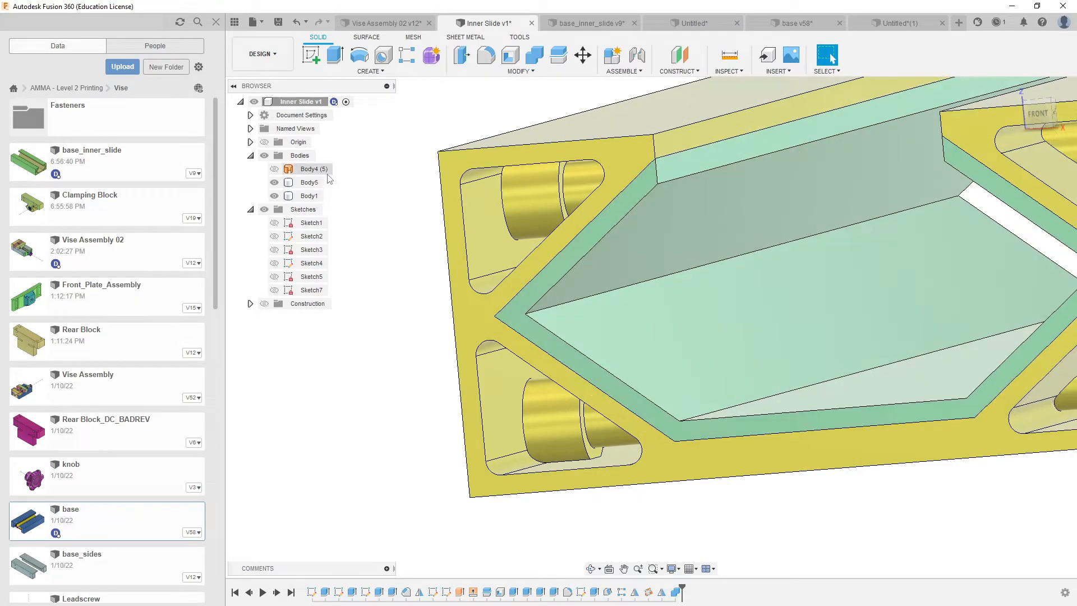
Step: Toggle the liner (Body1) off and on to compare the recessed channel walls with the nested liner
{"action": "scroll", "coordinate": [547, 306], "scroll_direction": "down", "scroll_amount": 3}
{"action": "middle_click_drag", "start_coordinate": [547, 309], "coordinate": [436, 294], "text": "shift"}
{"action": "left_click", "coordinate": [286, 169]}
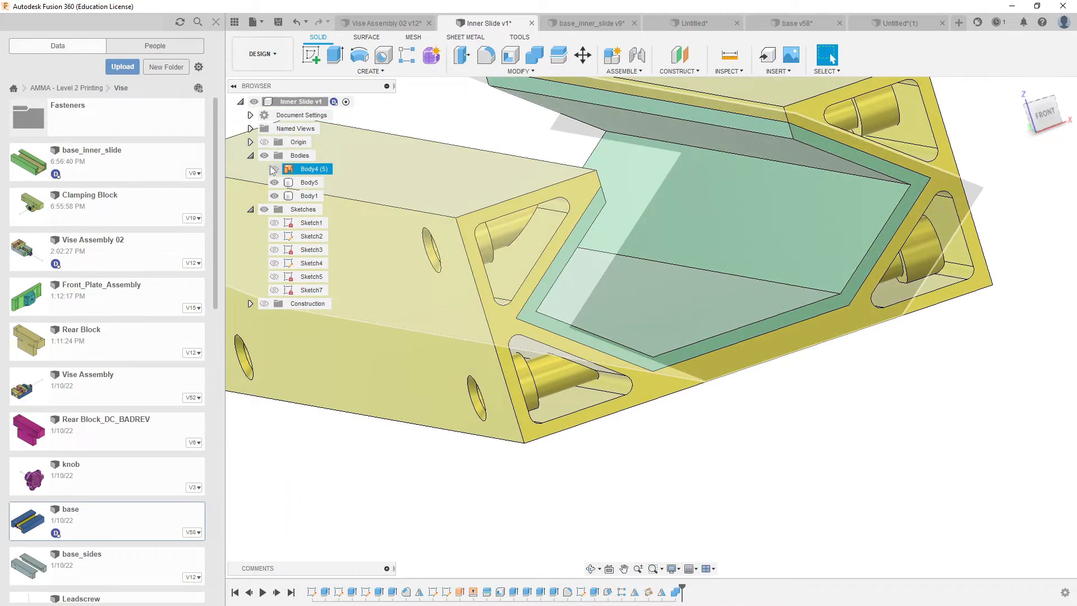
{"action": "left_click", "coordinate": [275, 198]}
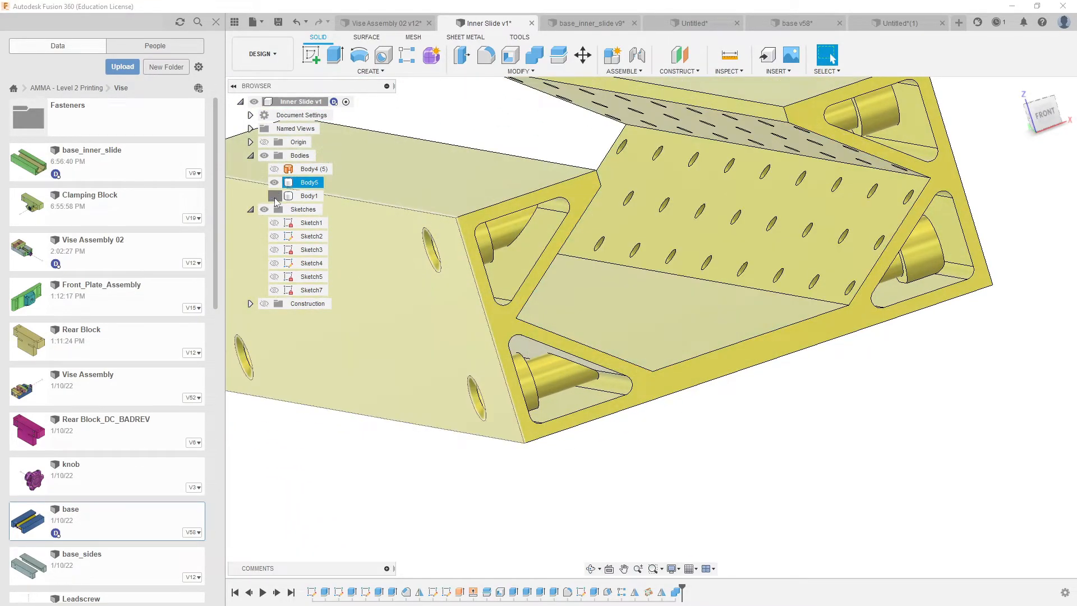
{"action": "left_click", "coordinate": [275, 198]}
Step: Hide the outer block (Body5) and examine the studs on the outside faces of the liner
{"action": "left_click", "coordinate": [274, 183]}
{"action": "middle_click_drag", "start_coordinate": [672, 250], "coordinate": [722, 286], "text": "shift"}
{"action": "scroll", "coordinate": [712, 329], "scroll_direction": "down", "scroll_amount": 3}
{"action": "middle_click_drag", "start_coordinate": [713, 330], "coordinate": [814, 207], "text": "shift"}
{"action": "scroll", "coordinate": [840, 178], "scroll_direction": "up", "scroll_amount": 4}
{"action": "middle_click_drag", "start_coordinate": [850, 150], "coordinate": [737, 298], "text": "shift"}
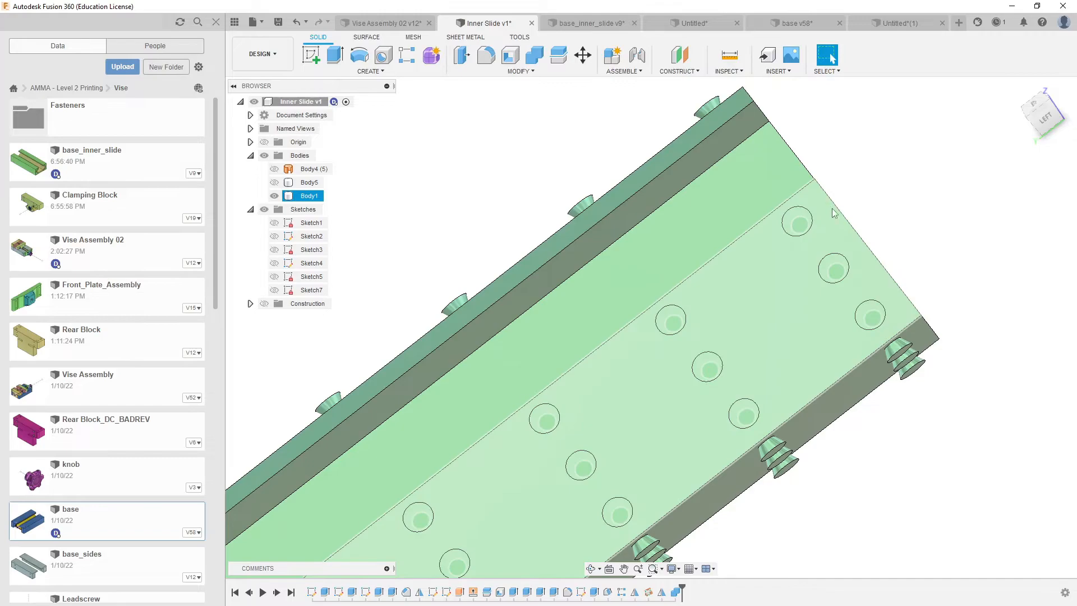
{"action": "middle_click_drag", "start_coordinate": [865, 276], "coordinate": [823, 286], "text": "shift"}
{"action": "scroll", "coordinate": [867, 348], "scroll_direction": "down", "scroll_amount": 5}
{"action": "middle_click_drag", "start_coordinate": [866, 348], "coordinate": [819, 288], "text": "shift"}
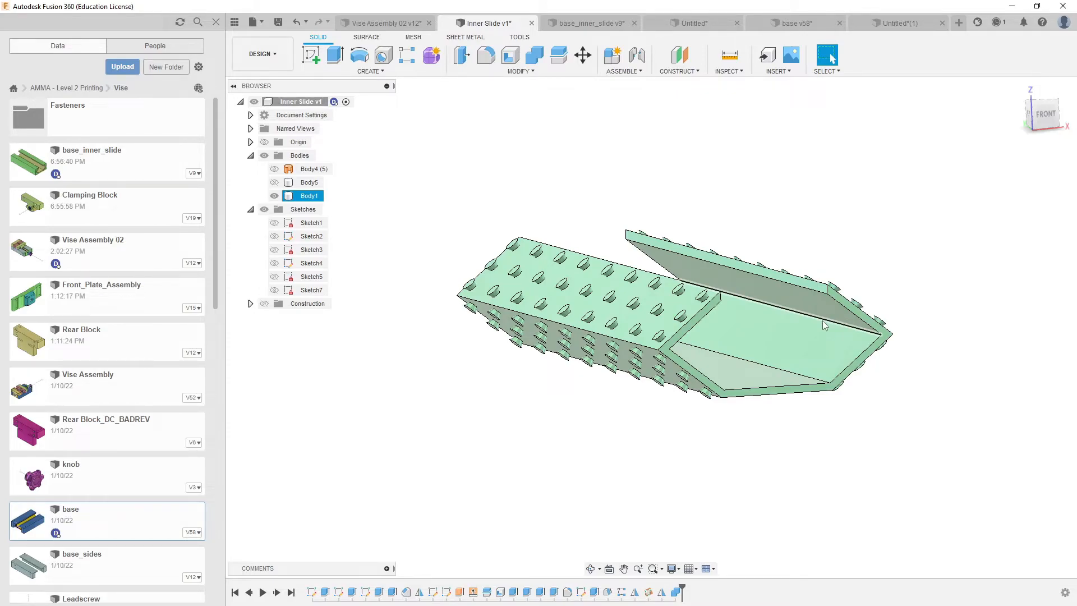
{"action": "middle_click_drag", "start_coordinate": [791, 370], "coordinate": [769, 376], "text": "shift"}
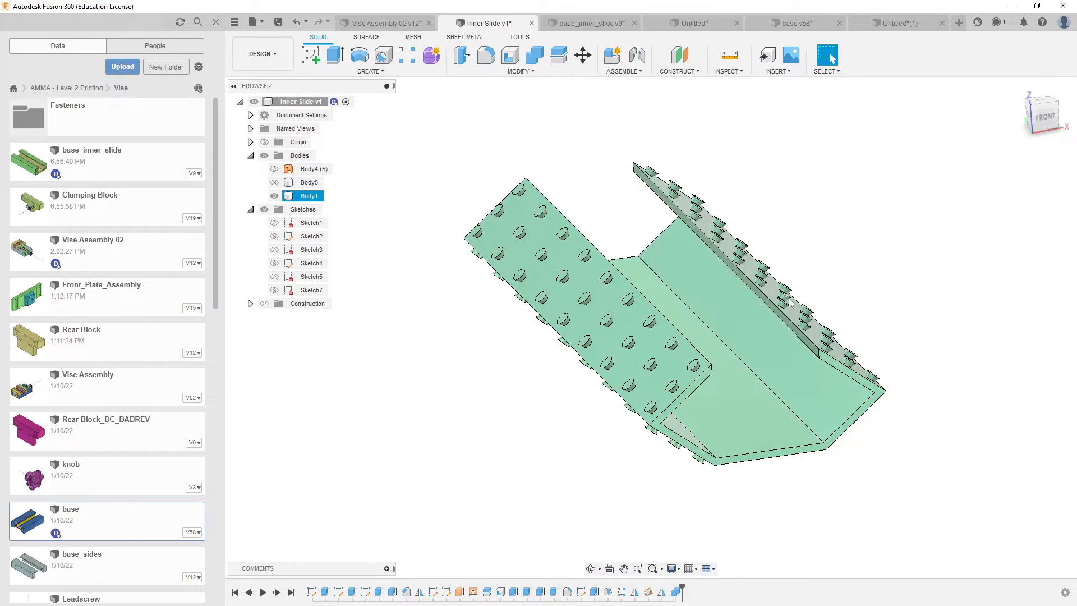
{"action": "key", "text": "Escape"}
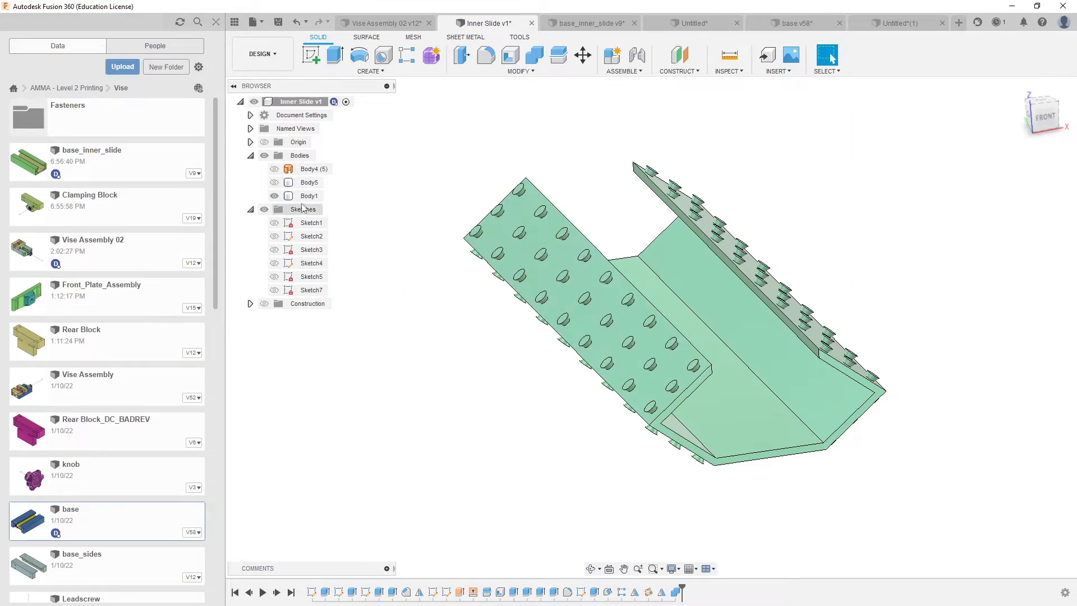
Step: Show the outer block (Body5) again and look over both nested bodies and their screw holes from both sides
{"action": "left_click", "coordinate": [274, 182]}
{"action": "middle_click_drag", "start_coordinate": [445, 372], "coordinate": [465, 392], "text": "shift"}
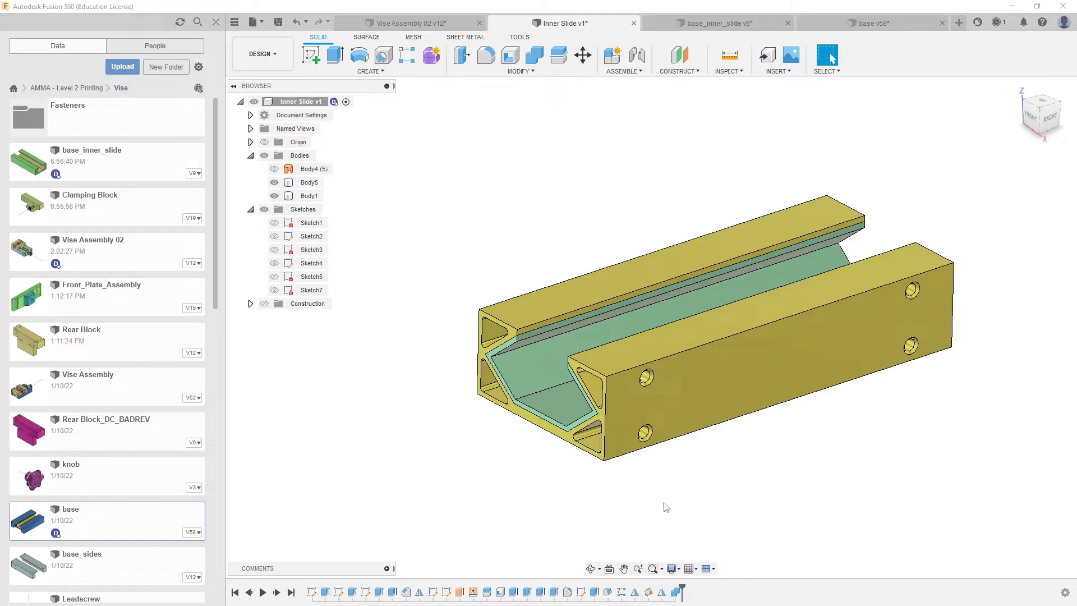
{"action": "middle_click_drag", "start_coordinate": [632, 428], "coordinate": [684, 428], "text": "shift"}
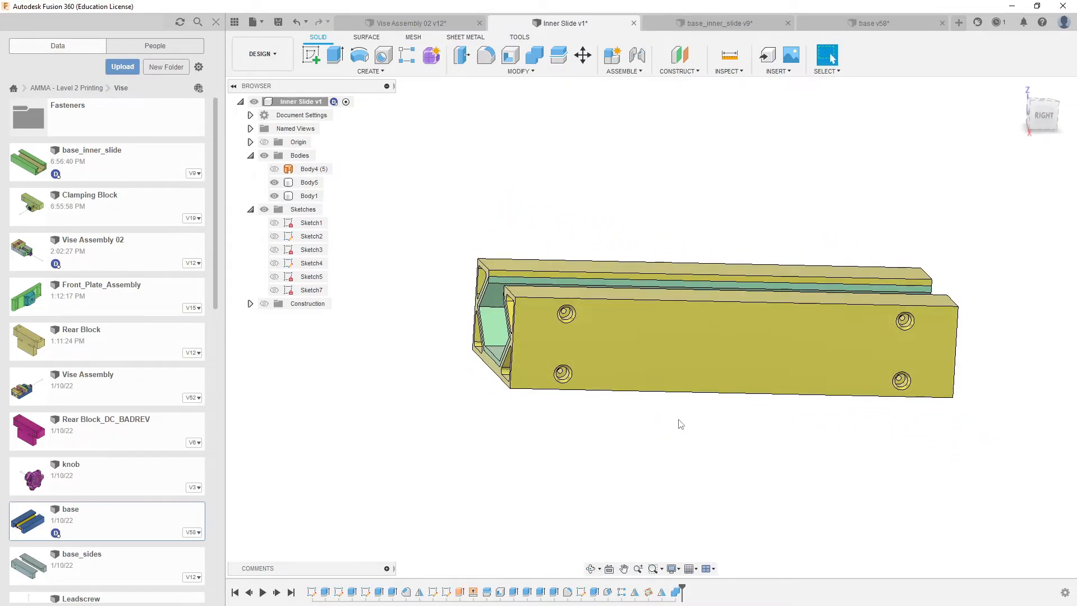
{"action": "middle_click_drag", "start_coordinate": [574, 452], "coordinate": [651, 449], "text": "shift"}
{"action": "middle_click_drag", "start_coordinate": [605, 368], "coordinate": [628, 365], "text": "shift"}
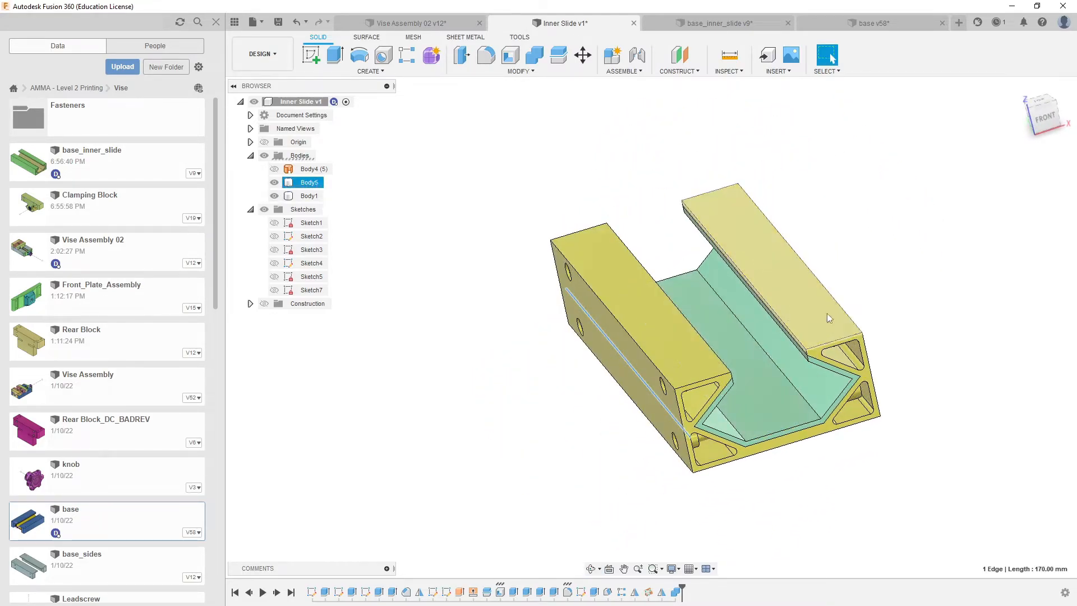
{"action": "left_click", "coordinate": [649, 414]}
{"action": "middle_click_drag", "start_coordinate": [649, 413], "coordinate": [810, 359], "text": "shift"}
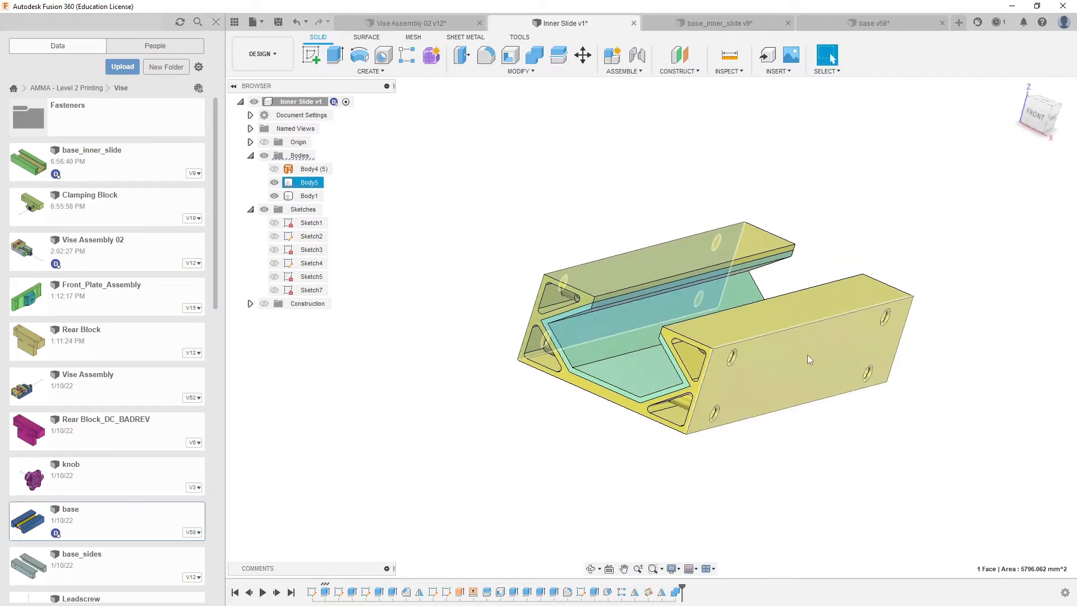
Step: Switch to the Vise Assembly 02 design and examine the open end of the inner slide between the base sides
{"action": "left_click", "coordinate": [710, 113]}
{"action": "left_click_drag", "start_coordinate": [693, 177], "coordinate": [691, 158]}
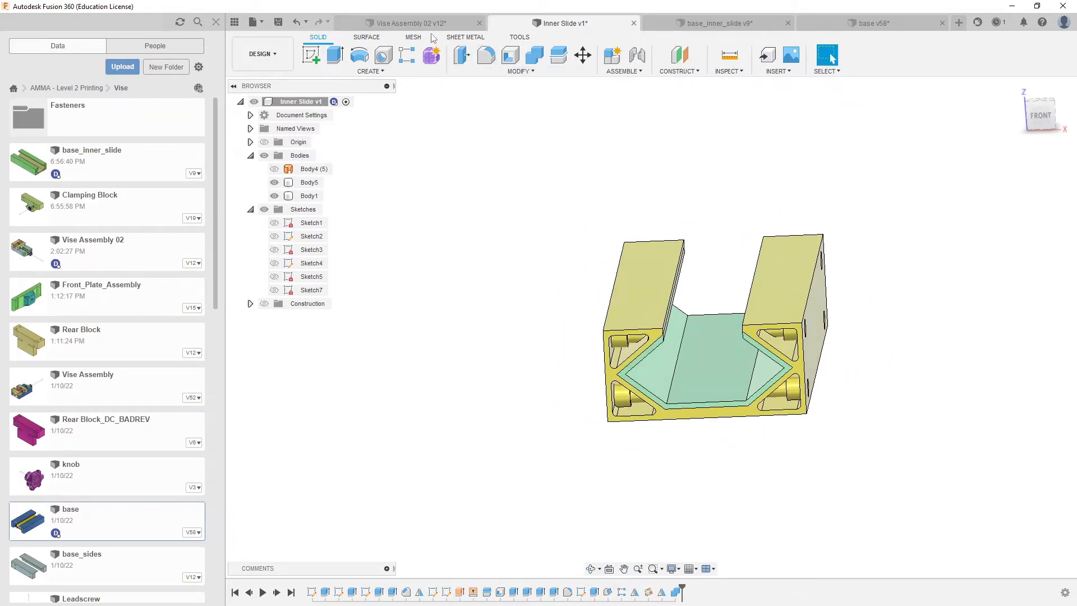
{"action": "left_click", "coordinate": [411, 23]}
{"action": "middle_click_drag", "start_coordinate": [595, 318], "coordinate": [705, 351], "text": "shift"}
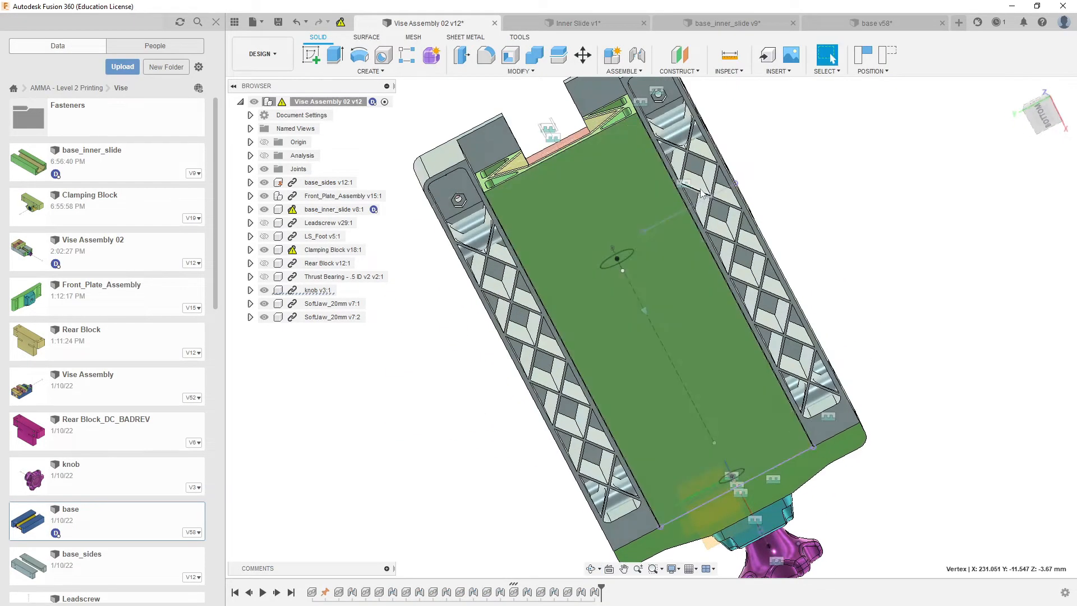
{"action": "scroll", "coordinate": [587, 309], "scroll_direction": "up", "scroll_amount": 3}
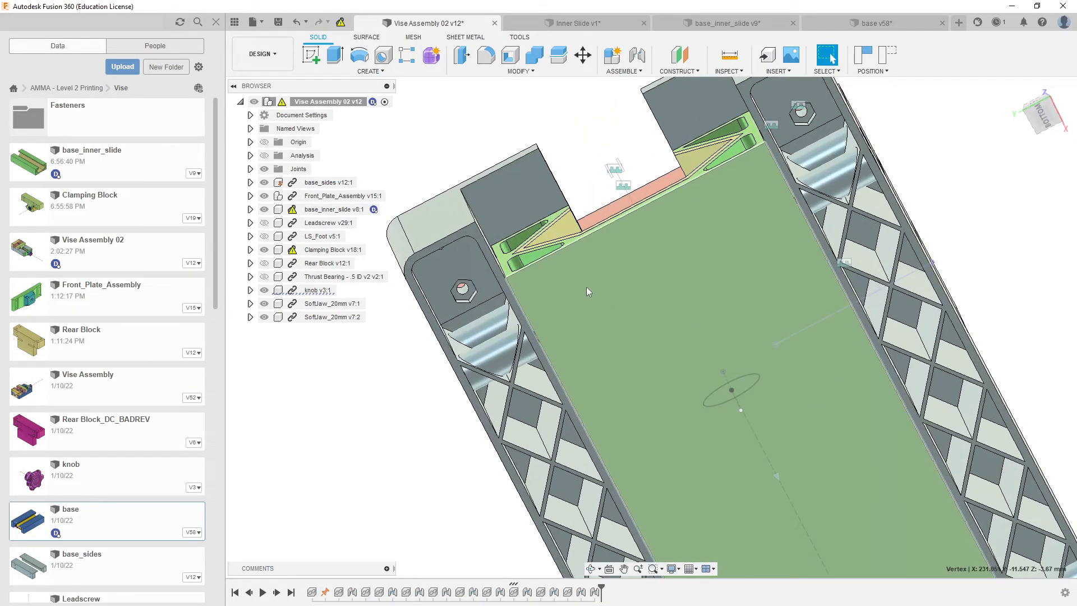
{"action": "scroll", "coordinate": [566, 310], "scroll_direction": "up", "scroll_amount": 2}
{"action": "middle_click_drag", "start_coordinate": [492, 244], "coordinate": [474, 209], "text": "shift"}
{"action": "key", "text": "F6"}
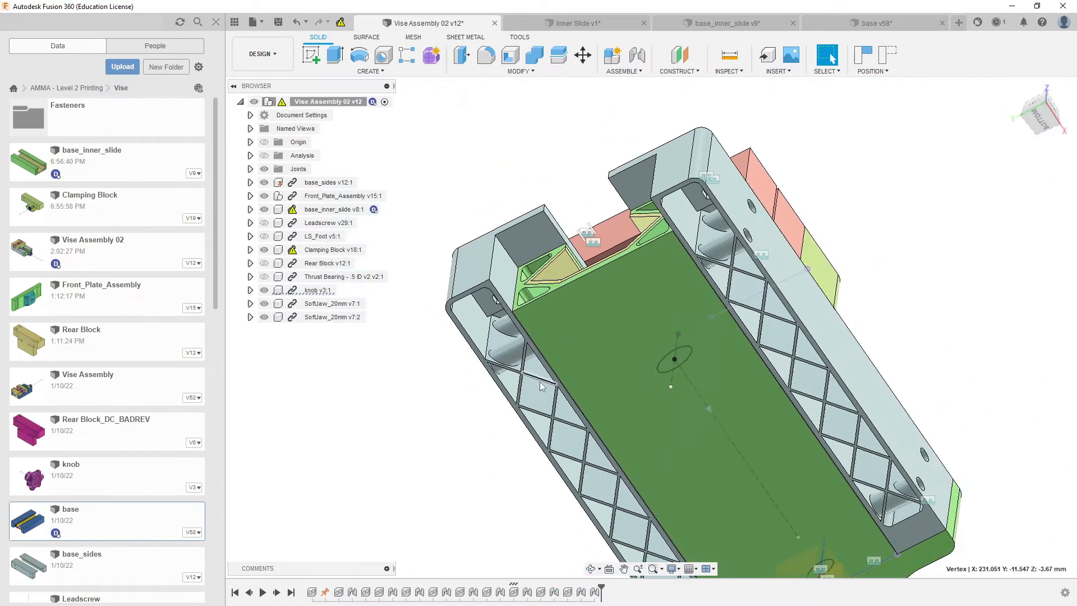
Step: Look over the vise's underside, checking the bottom of the inner slide against the lattice-ribbed base sides and their nut pockets
{"action": "middle_click_drag", "start_coordinate": [680, 191], "coordinate": [674, 277], "text": "shift"}
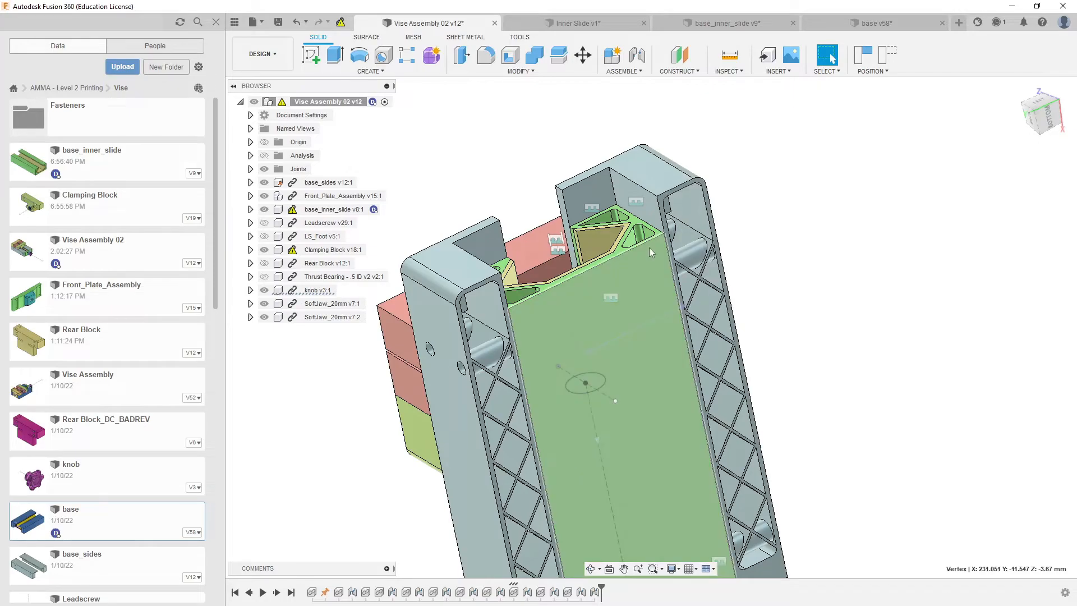
{"action": "mouse_move", "coordinate": [611, 337]}
{"action": "middle_mouse_down", "text": "shift"}
{"action": "mouse_move", "coordinate": [610, 307]}
{"action": "mouse_move", "coordinate": [606, 317]}
{"action": "middle_mouse_up", "text": "shift"}
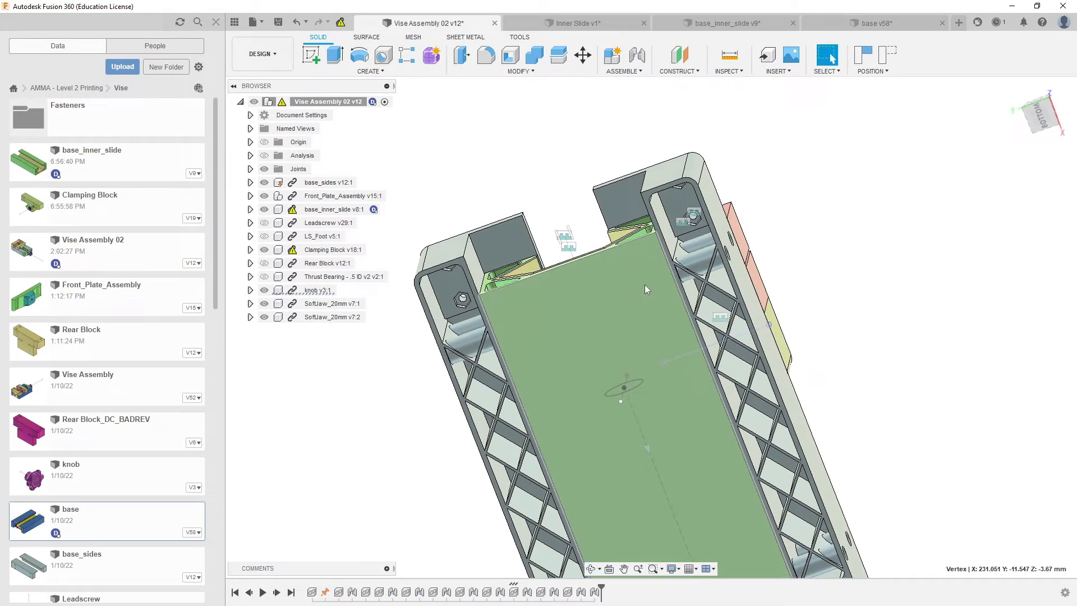
{"action": "scroll", "coordinate": [561, 321], "scroll_direction": "up", "scroll_amount": 2}
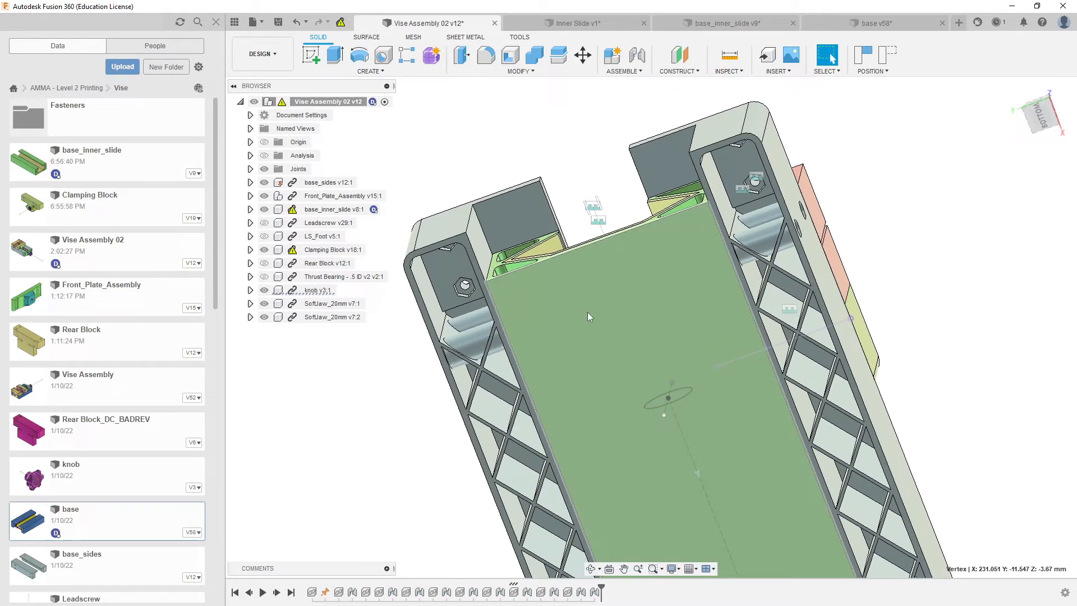
{"action": "scroll", "coordinate": [645, 286], "scroll_direction": "down", "scroll_amount": 1}
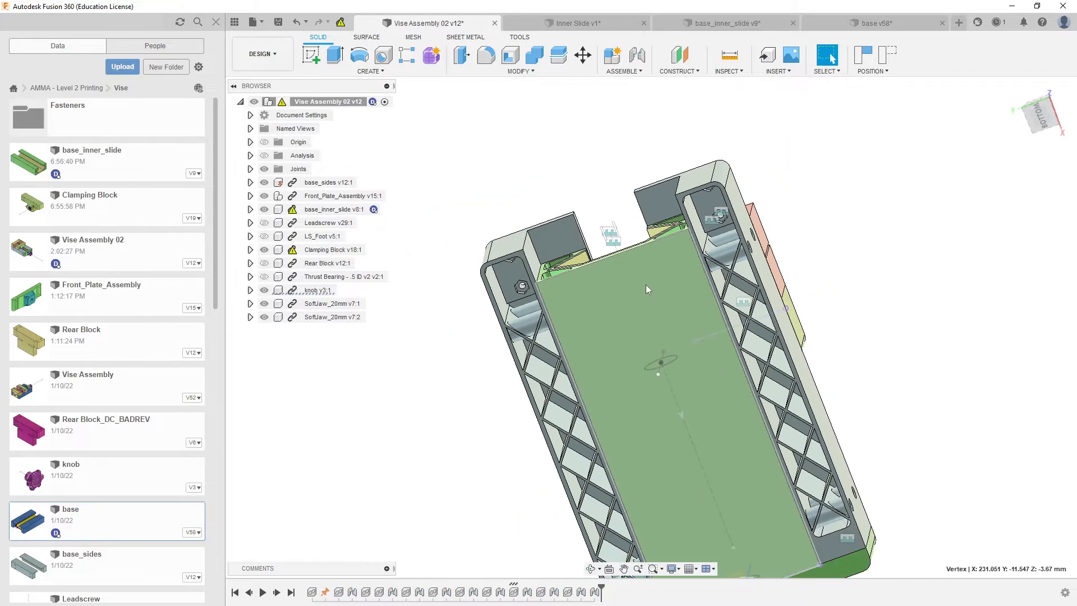
{"action": "scroll", "coordinate": [650, 262], "scroll_direction": "up", "scroll_amount": 1}
{"action": "middle_click_drag", "start_coordinate": [734, 380], "coordinate": [716, 326]}
{"action": "scroll", "coordinate": [697, 279], "scroll_direction": "down", "scroll_amount": 2}
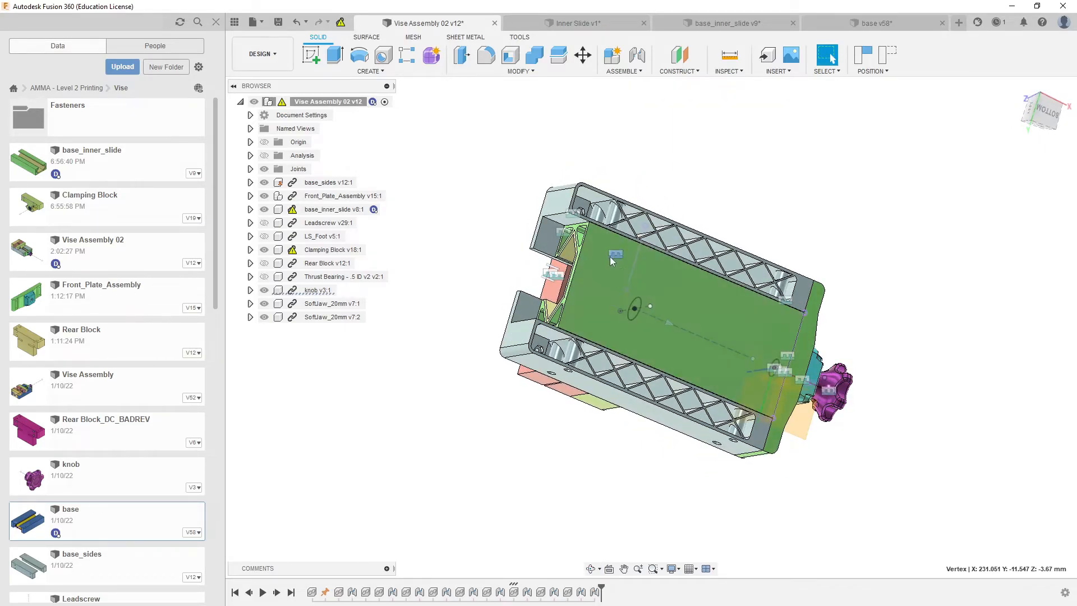
{"action": "scroll", "coordinate": [607, 247], "scroll_direction": "up", "scroll_amount": 2}
{"action": "middle_click_drag", "start_coordinate": [606, 248], "coordinate": [573, 246], "text": "shift"}
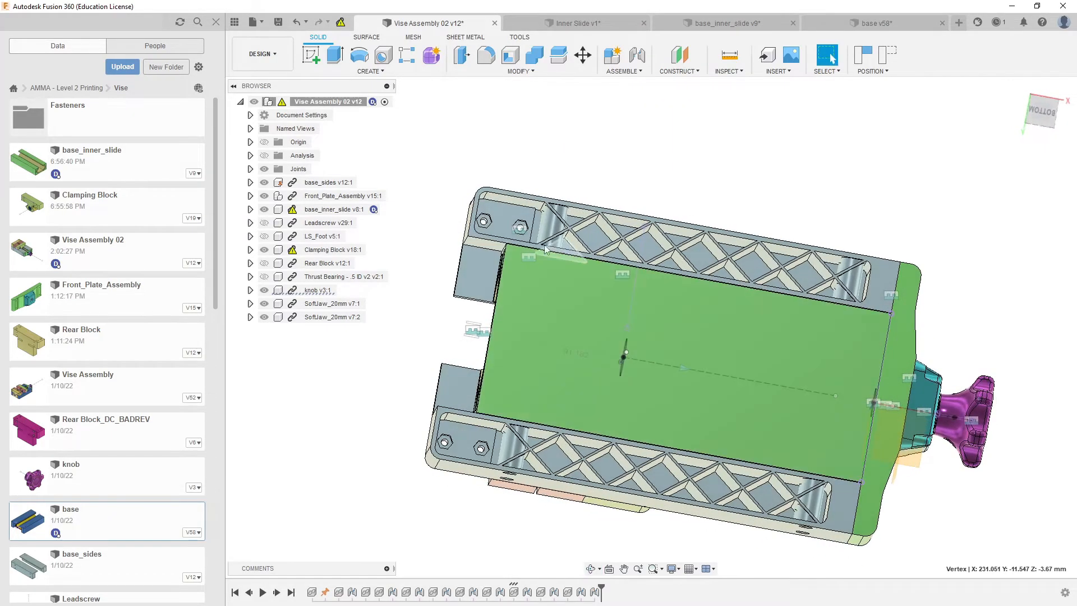
Step: Update the assembly's out-of-date components and show the Rear Block
{"action": "left_click", "coordinate": [341, 21]}
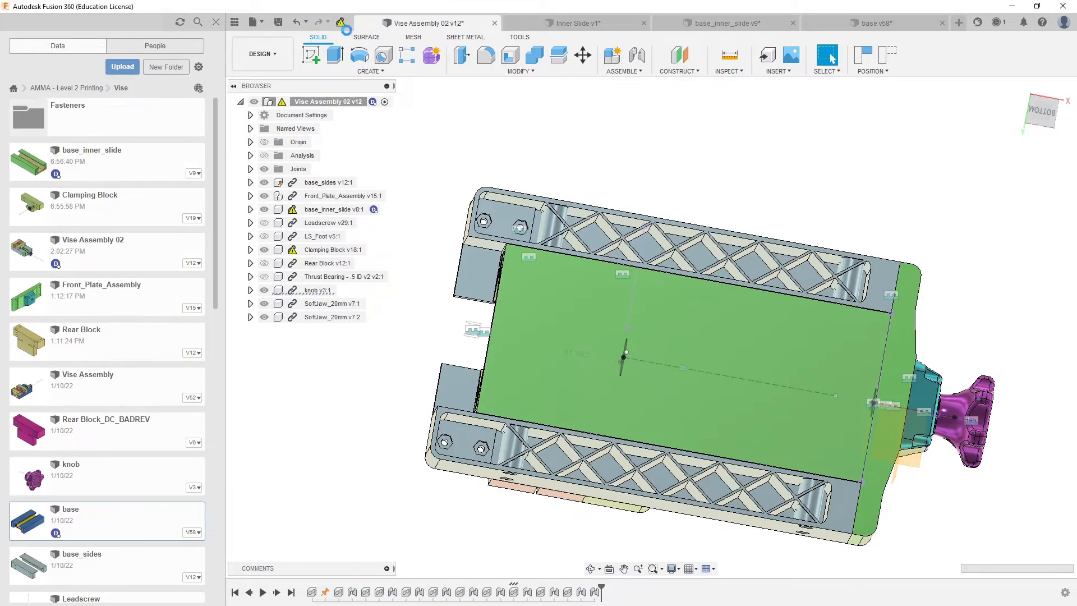
{"action": "middle_click_drag", "start_coordinate": [568, 257], "coordinate": [733, 313], "text": "shift"}
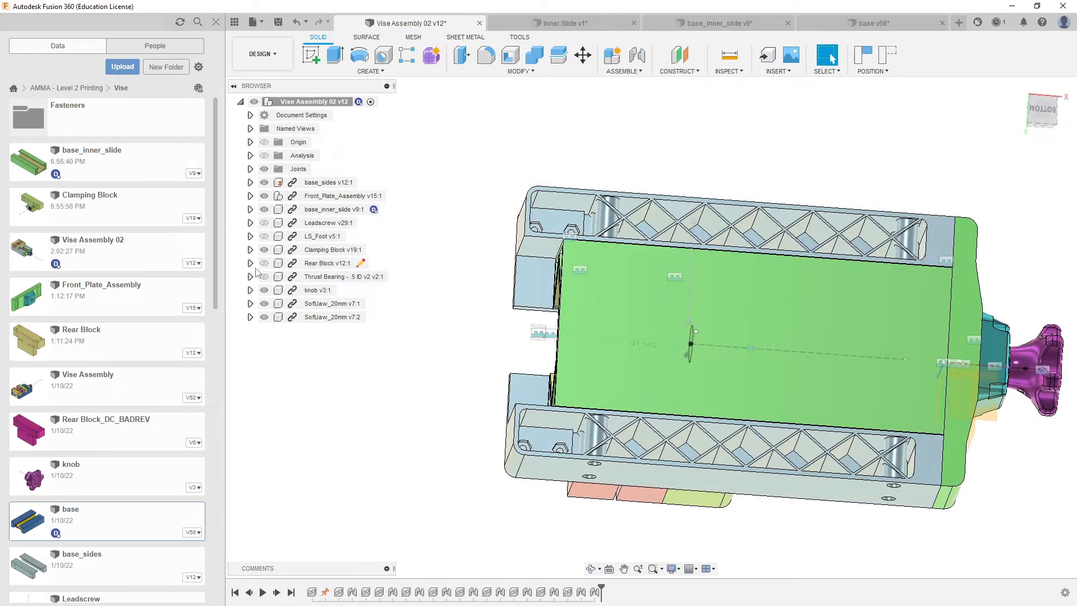
{"action": "scroll", "coordinate": [552, 291], "scroll_direction": "up", "scroll_amount": 5}
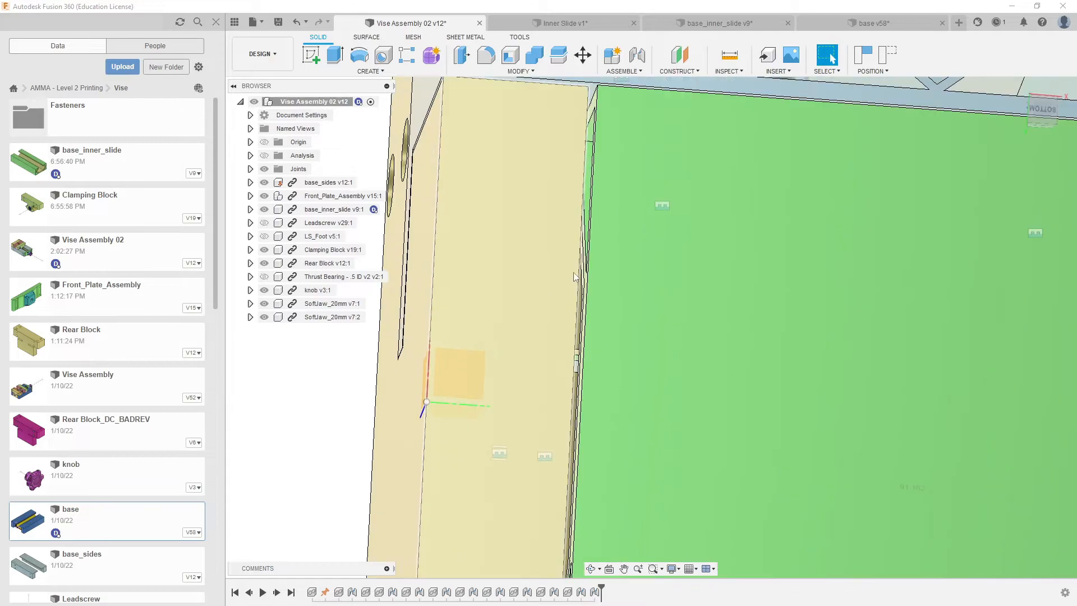
Step: Examine from below how the Rear Block closes the end of the inner slide between the two base sides
{"action": "scroll", "coordinate": [491, 292], "scroll_direction": "down", "scroll_amount": 5}
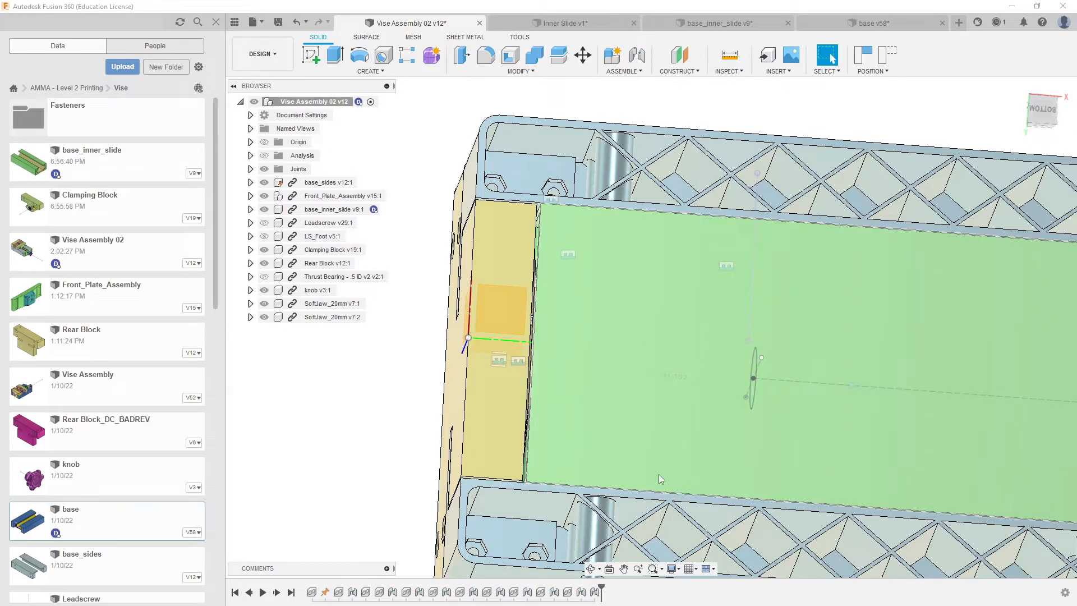
{"action": "scroll", "coordinate": [442, 336], "scroll_direction": "down", "scroll_amount": 4}
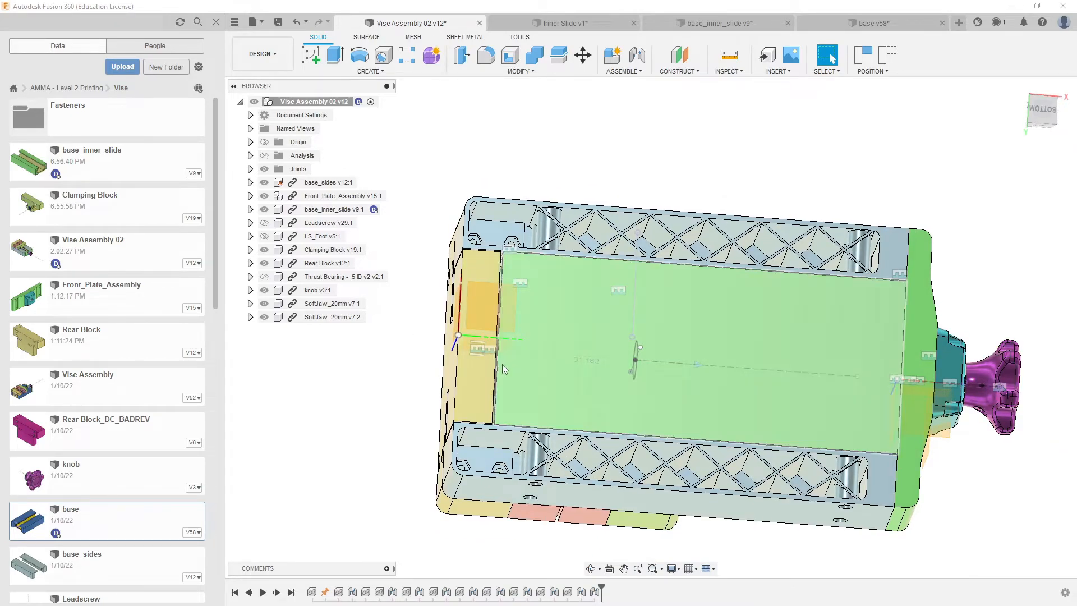
{"action": "middle_click_drag", "start_coordinate": [521, 336], "coordinate": [597, 364], "text": "shift"}
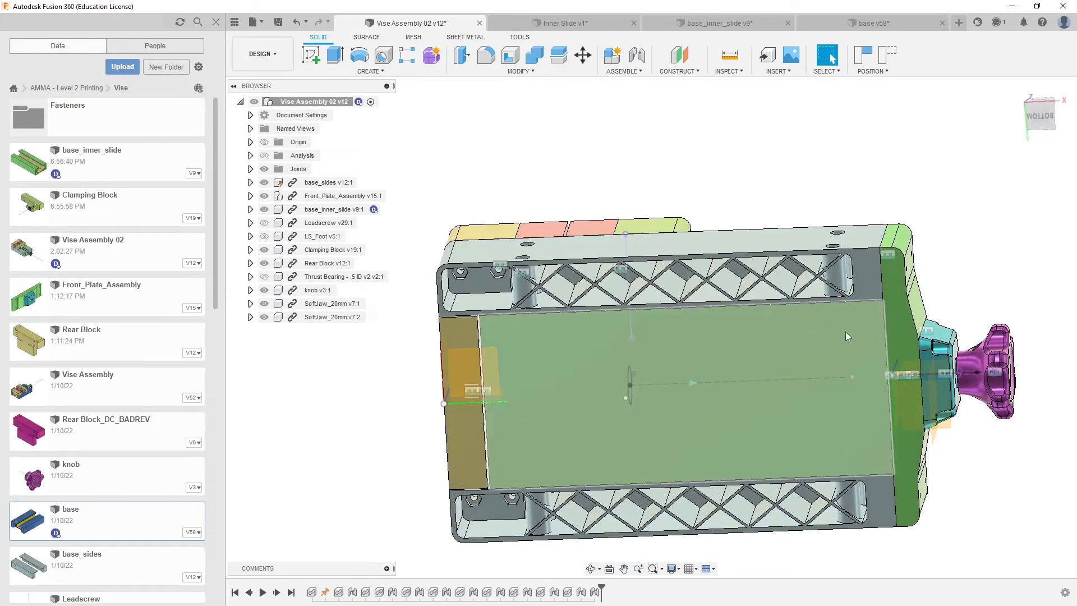
{"action": "middle_click_drag", "start_coordinate": [512, 351], "coordinate": [480, 348], "text": "shift"}
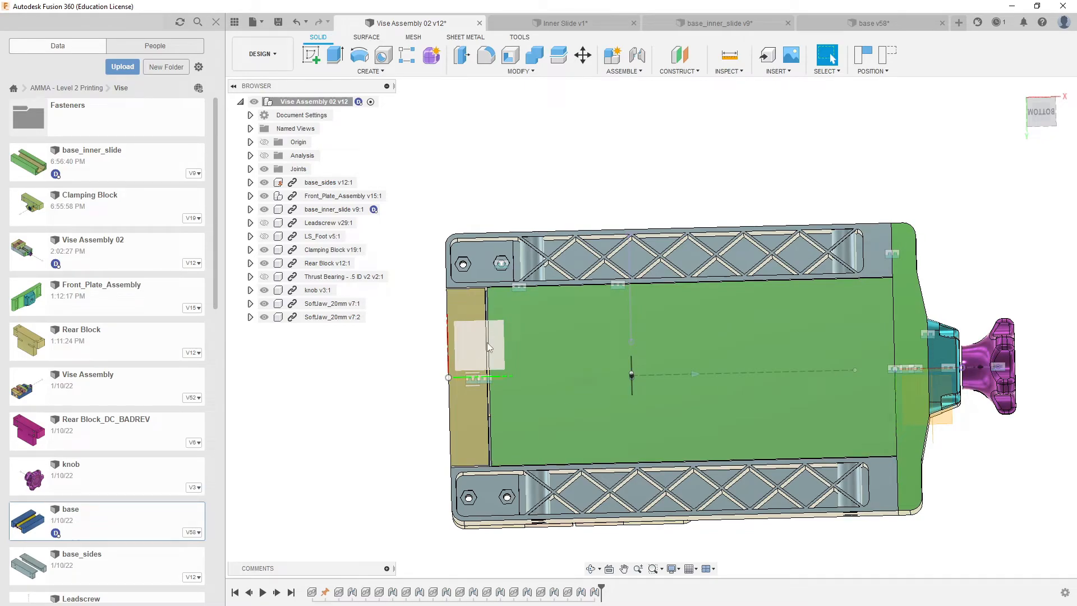
{"action": "scroll", "coordinate": [491, 331], "scroll_direction": "up", "scroll_amount": 3}
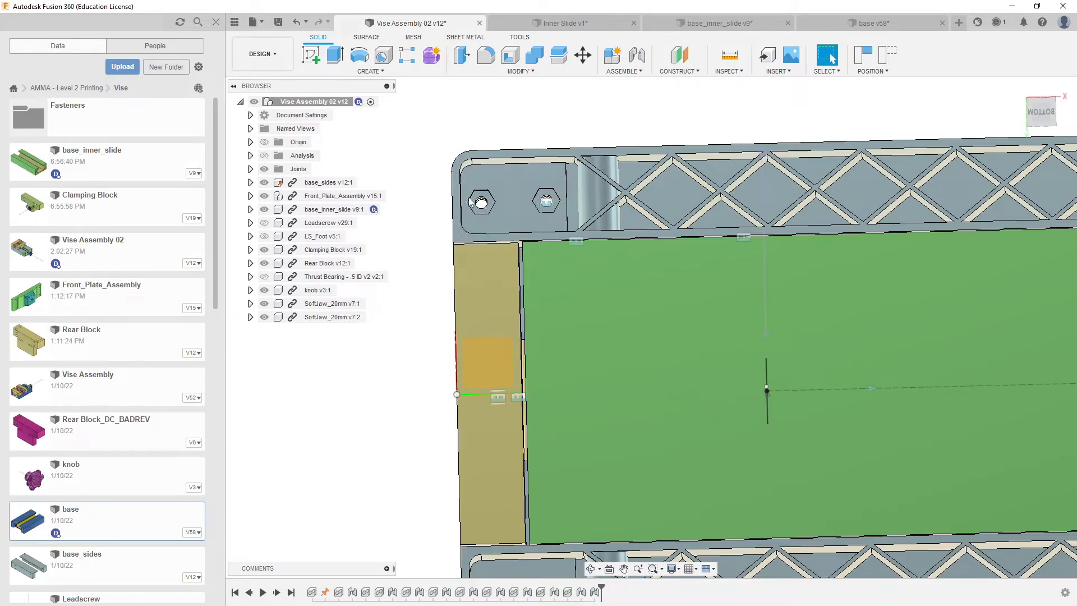
{"action": "middle_click_drag", "start_coordinate": [587, 279], "coordinate": [601, 312], "text": "shift"}
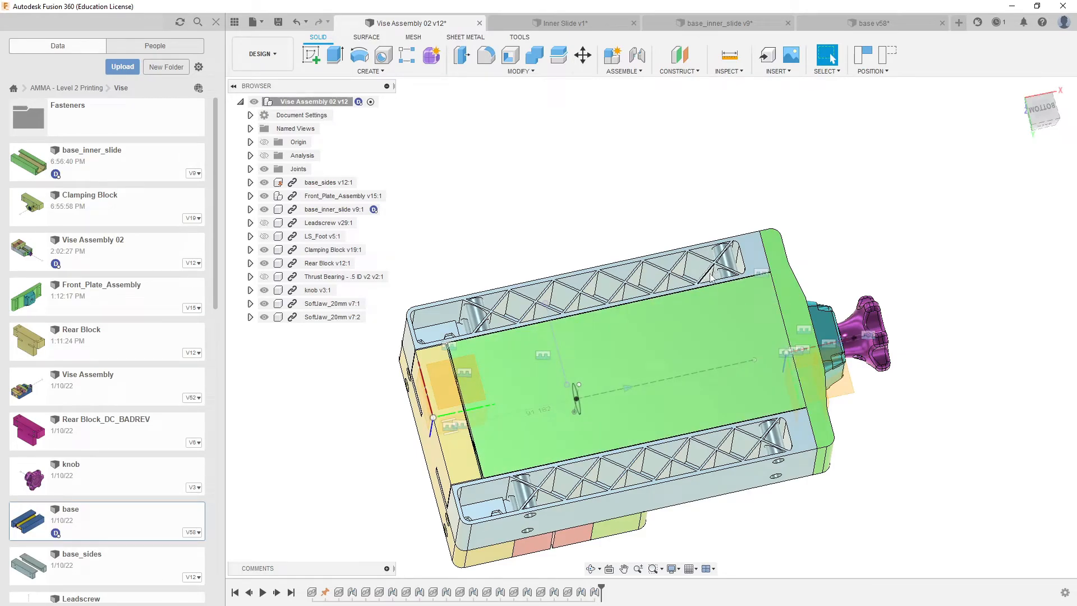
{"action": "middle_click_drag", "start_coordinate": [695, 300], "coordinate": [708, 257]}
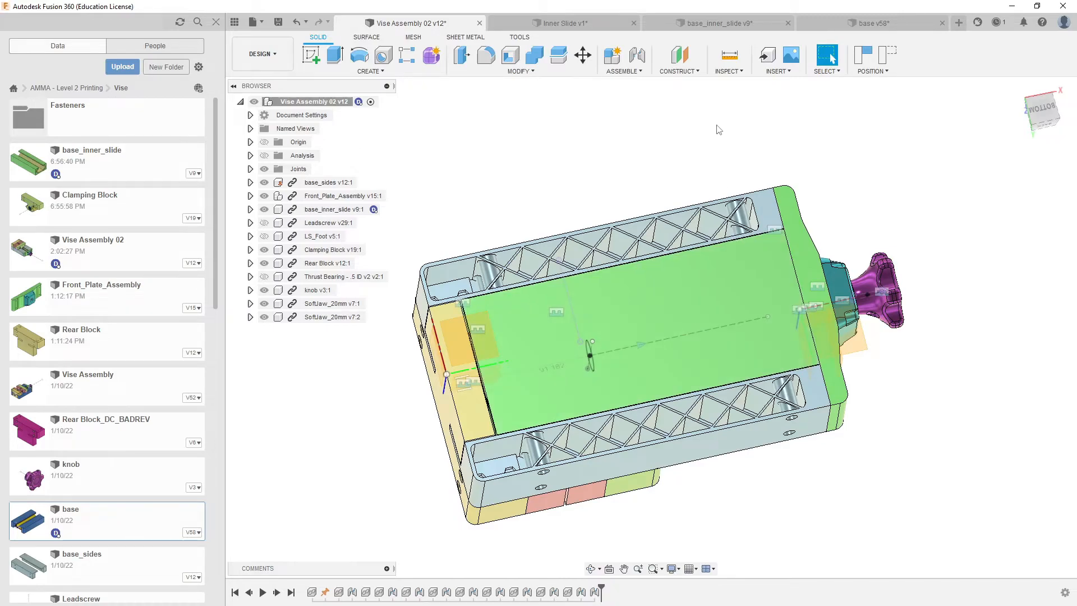
Step: Switch to the Inner Slide design and examine the screw bosses inside the outer block's triangular end pockets
{"action": "left_click", "coordinate": [563, 23]}
{"action": "middle_click_drag", "start_coordinate": [882, 372], "coordinate": [646, 400], "text": "shift"}
{"action": "scroll", "coordinate": [736, 243], "scroll_direction": "up", "scroll_amount": 5}
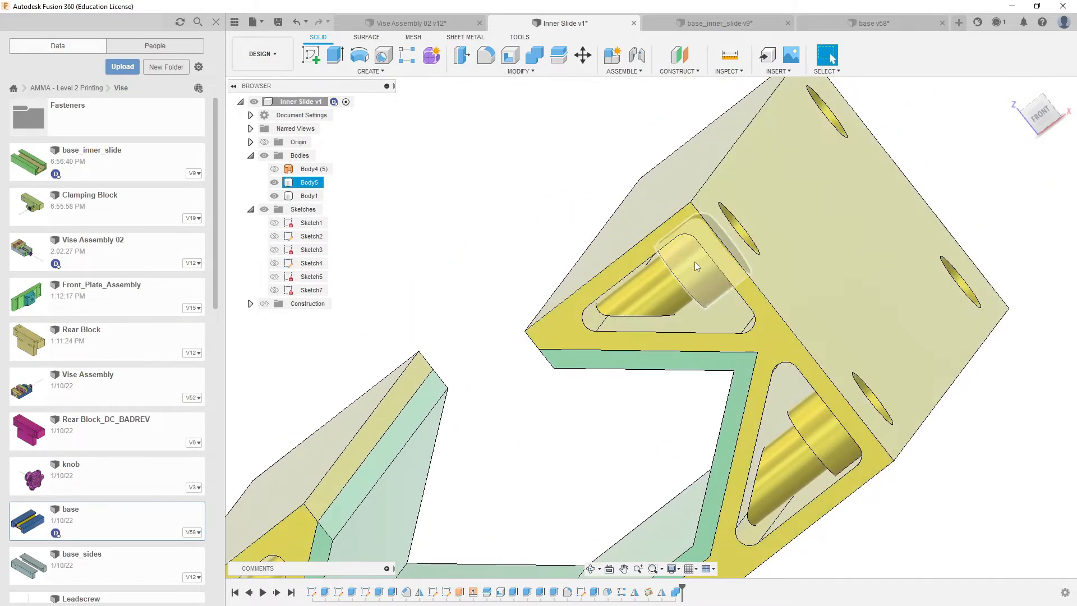
{"action": "middle_click_drag", "start_coordinate": [695, 261], "coordinate": [723, 264], "text": "shift"}
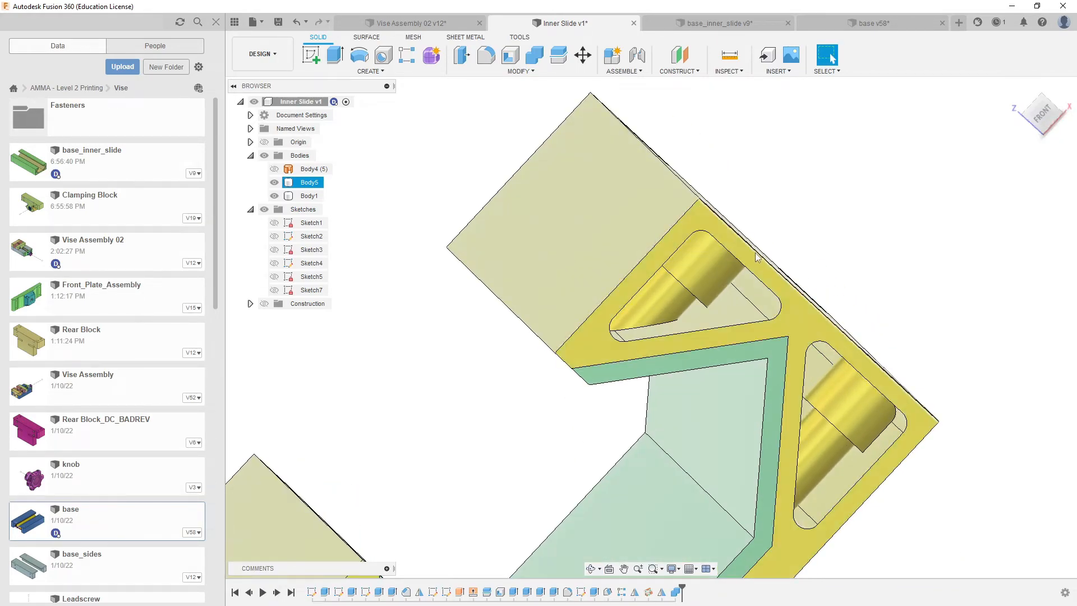
{"action": "middle_click_drag", "start_coordinate": [885, 267], "coordinate": [829, 232], "text": "shift"}
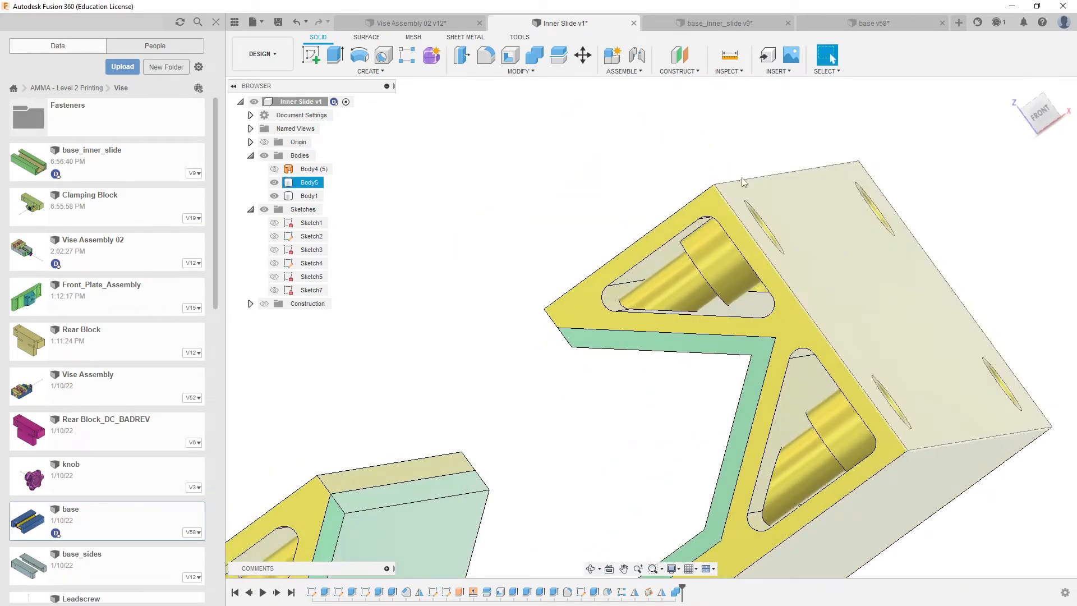
{"action": "left_click", "coordinate": [335, 55]}
{"action": "left_click", "coordinate": [834, 252]}
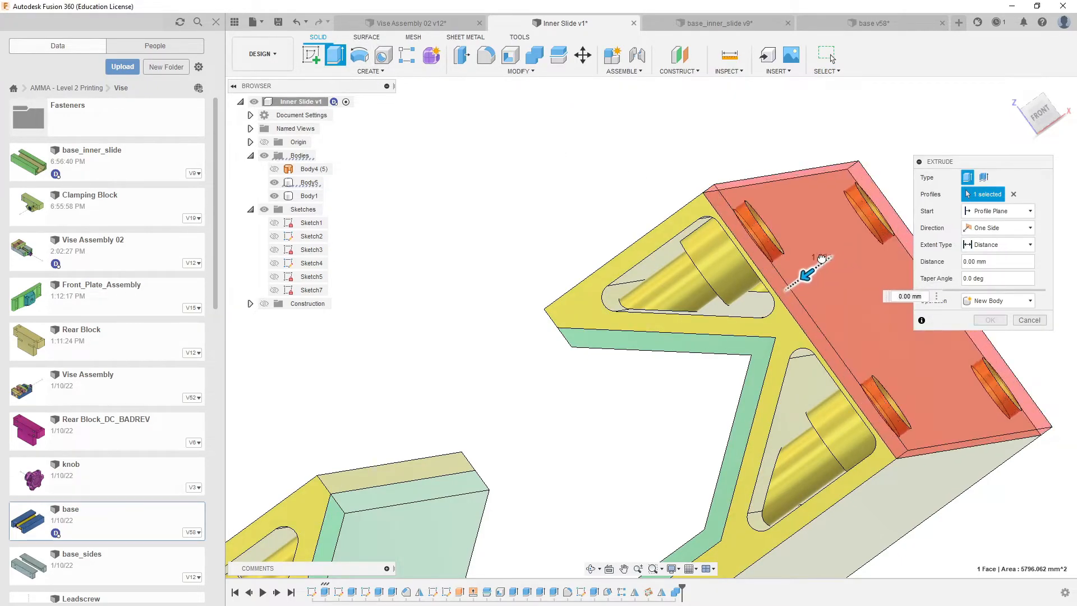
{"action": "middle_click_drag", "start_coordinate": [819, 271], "coordinate": [763, 335], "text": "shift"}
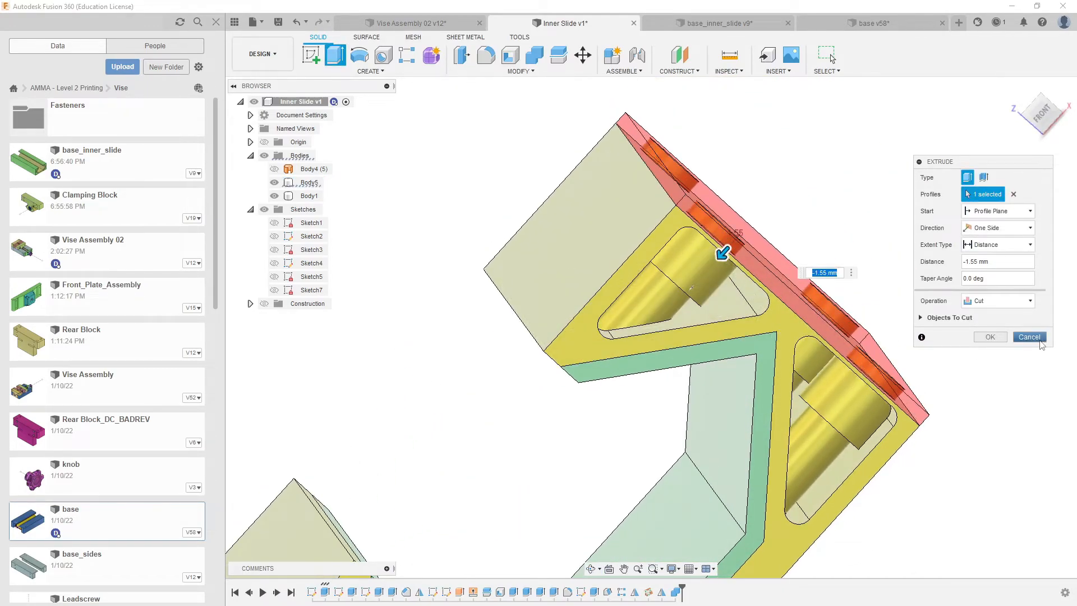
{"action": "left_click", "coordinate": [990, 337]}
Step: Examine the shelled outer block, its four corner pockets and the side screw holes from several angles
{"action": "scroll", "coordinate": [801, 301], "scroll_direction": "down", "scroll_amount": 3}
{"action": "middle_click_drag", "start_coordinate": [801, 301], "coordinate": [765, 377], "text": "shift"}
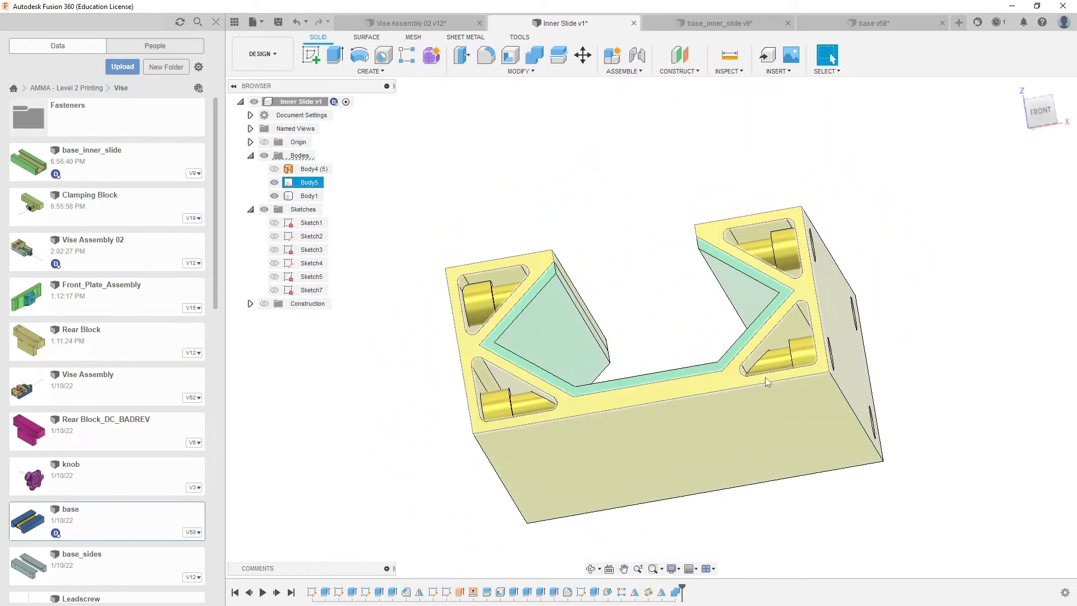
{"action": "middle_click_drag", "start_coordinate": [752, 322], "coordinate": [771, 321]}
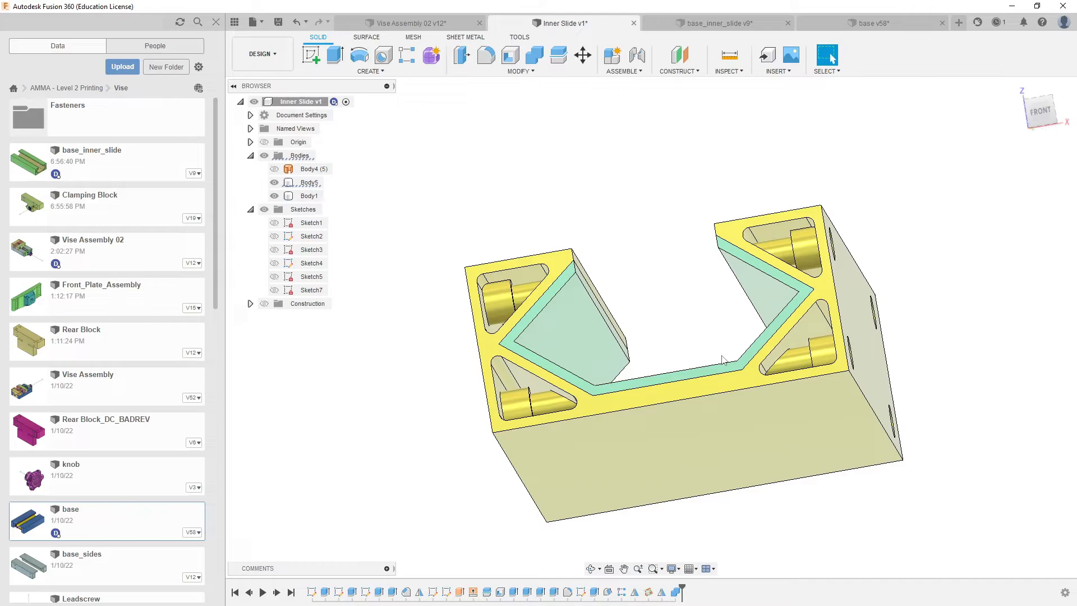
{"action": "mouse_move", "coordinate": [642, 282]}
{"action": "middle_mouse_down"}
{"action": "mouse_move", "coordinate": [641, 264]}
{"action": "mouse_move", "coordinate": [659, 274]}
{"action": "mouse_move", "coordinate": [649, 263]}
{"action": "middle_mouse_up"}
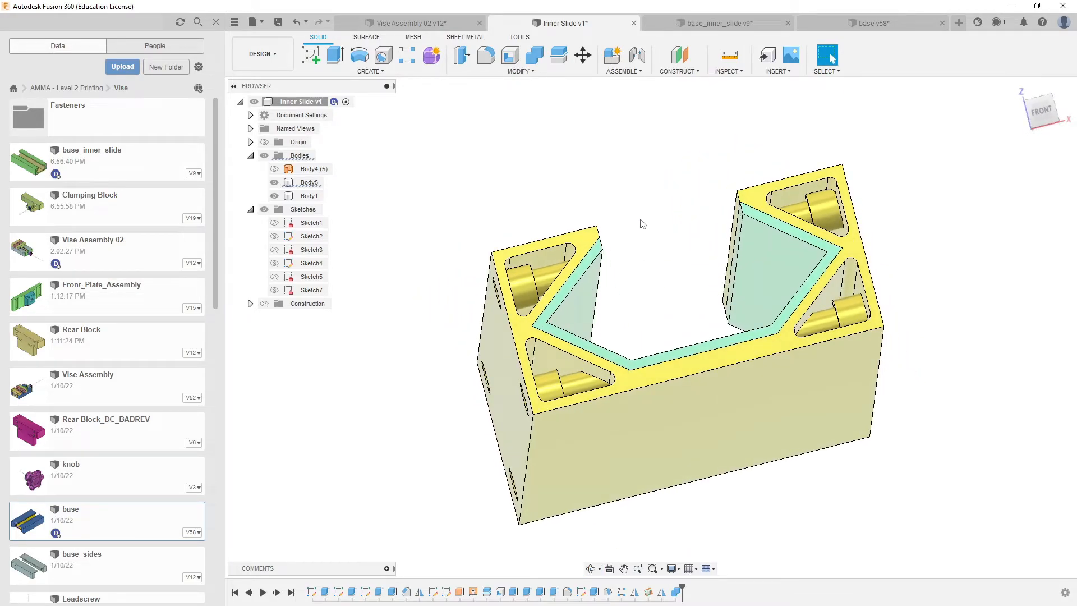
{"action": "middle_click_drag", "start_coordinate": [640, 218], "coordinate": [652, 248], "text": "shift"}
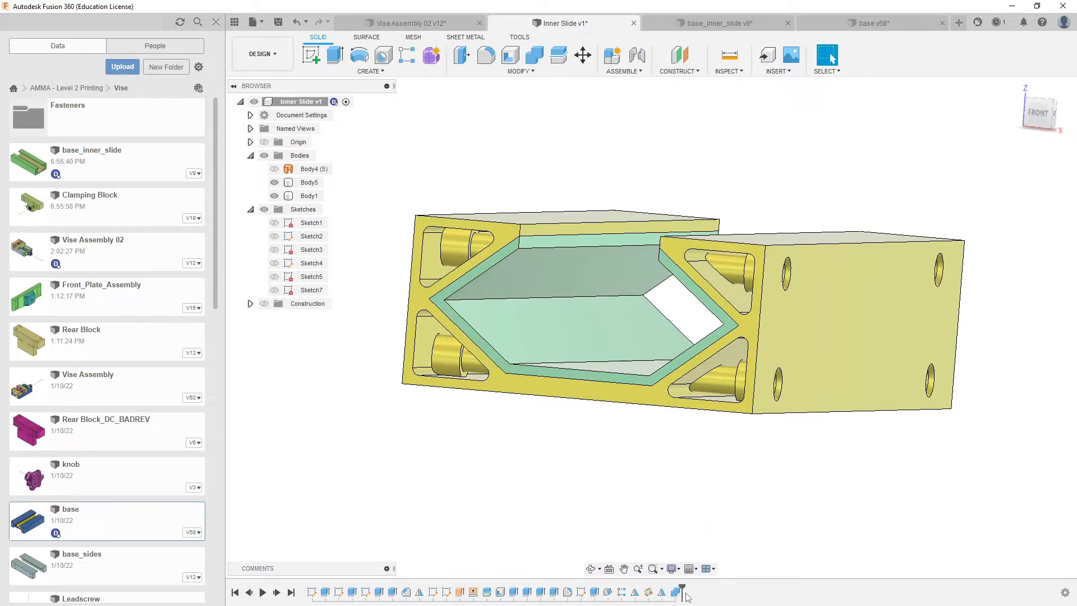
Step: Identify the feature behind an inner pocket face and roll the history back to just before Shell1
{"action": "middle_click_drag", "start_coordinate": [699, 494], "coordinate": [739, 443]}
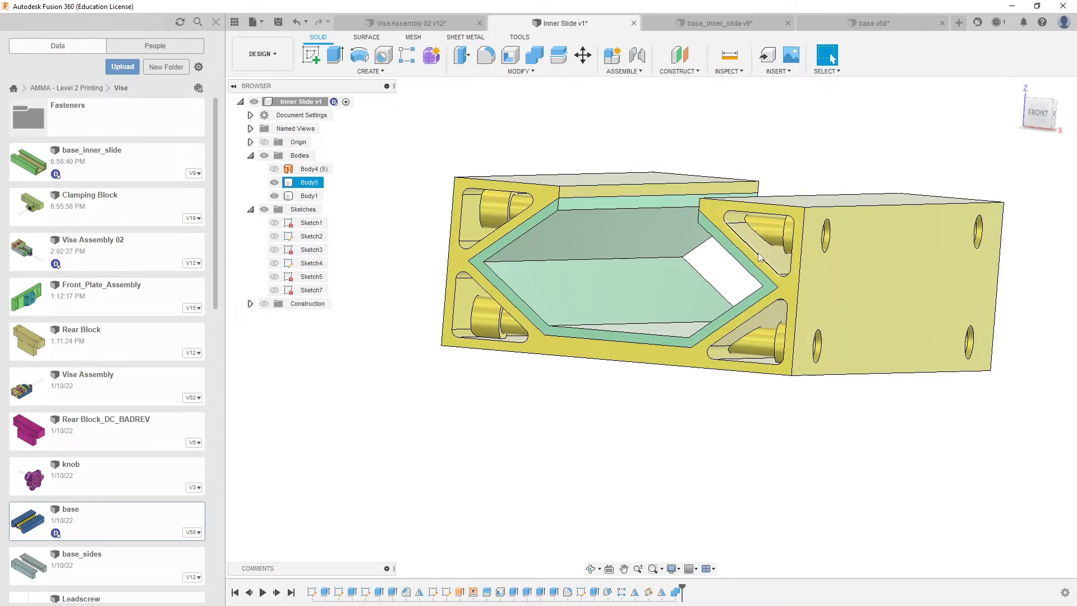
{"action": "left_click", "coordinate": [790, 267]}
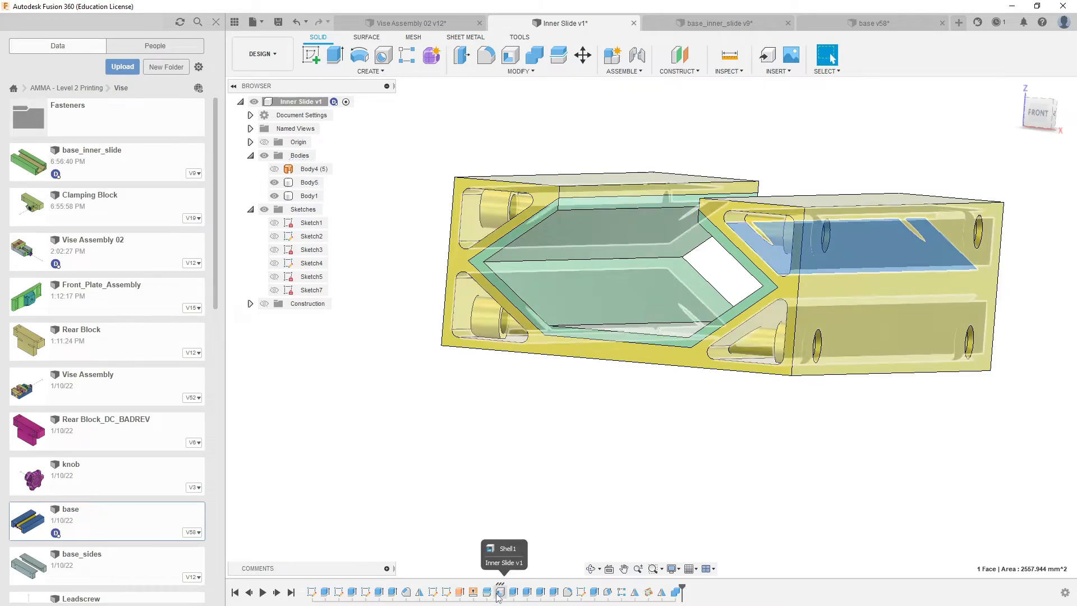
{"action": "left_click_drag", "start_coordinate": [682, 586], "coordinate": [493, 587]}
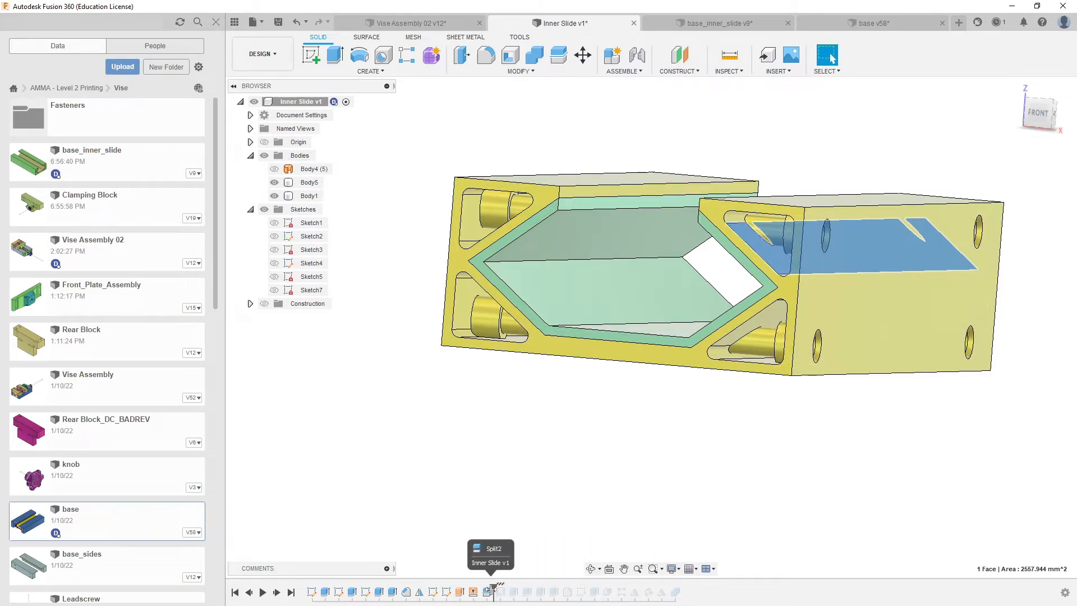
{"action": "middle_click_drag", "start_coordinate": [636, 430], "coordinate": [630, 442]}
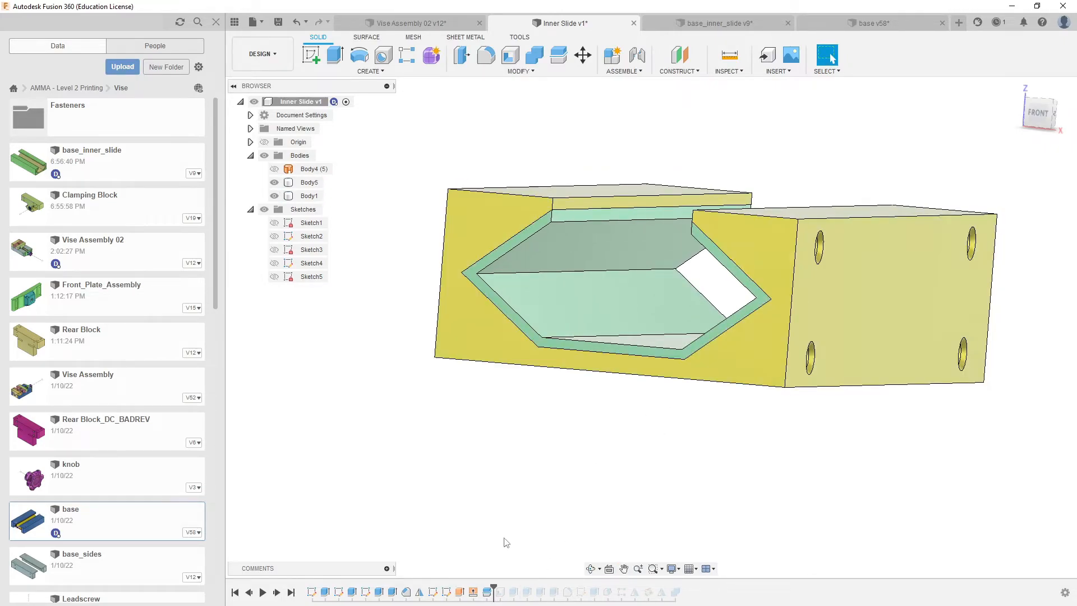
Step: Identify the feature behind an outer block side screw hole and roll the history back to before Sketch3, leaving the plain channel block
{"action": "scroll", "coordinate": [801, 280], "scroll_direction": "up", "scroll_amount": 8}
{"action": "middle_click_drag", "start_coordinate": [878, 130], "coordinate": [845, 132], "text": "shift"}
{"action": "left_click", "coordinate": [849, 129]}
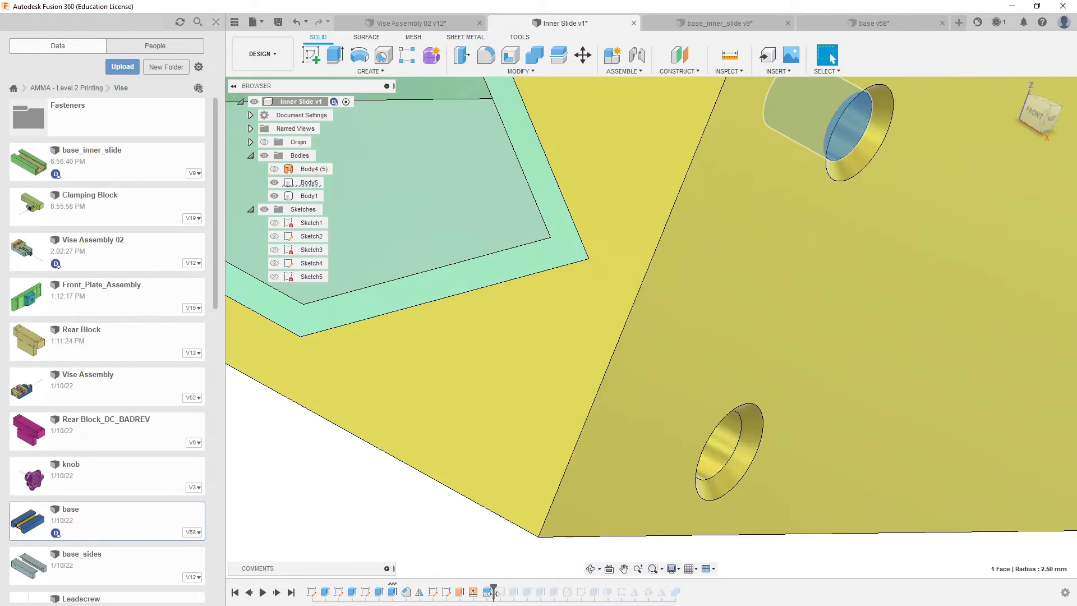
{"action": "left_click_drag", "start_coordinate": [493, 590], "coordinate": [359, 592]}
{"action": "scroll", "coordinate": [574, 442], "scroll_direction": "down", "scroll_amount": 5}
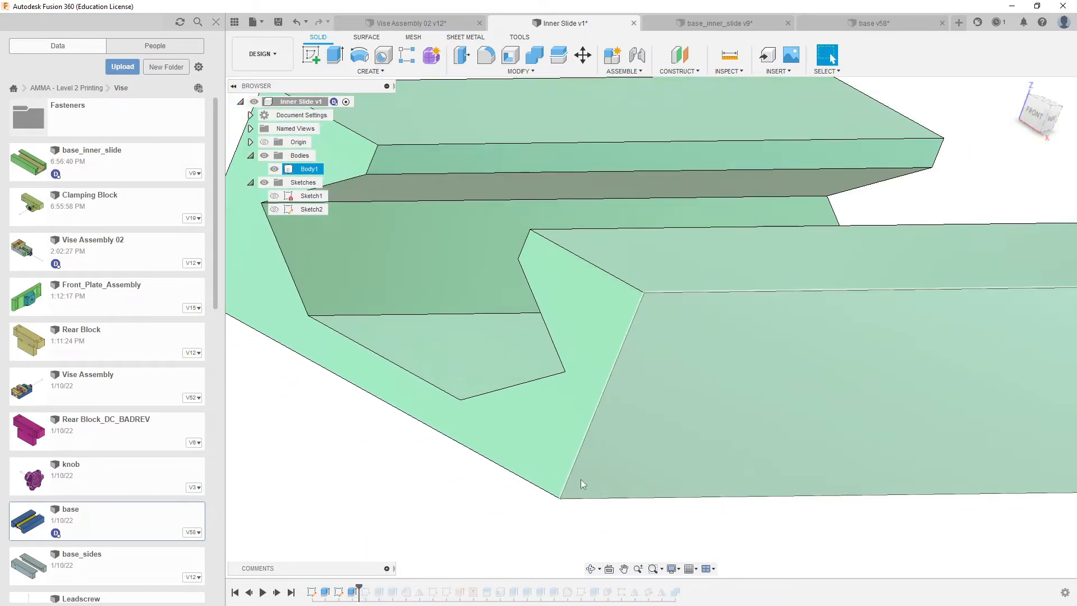
Step: Examine the rolled-back plain channel block, its angled channel walls and its outer side faces from several angles
{"action": "scroll", "coordinate": [534, 473], "scroll_direction": "down", "scroll_amount": 5}
{"action": "scroll", "coordinate": [426, 548], "scroll_direction": "up", "scroll_amount": 6}
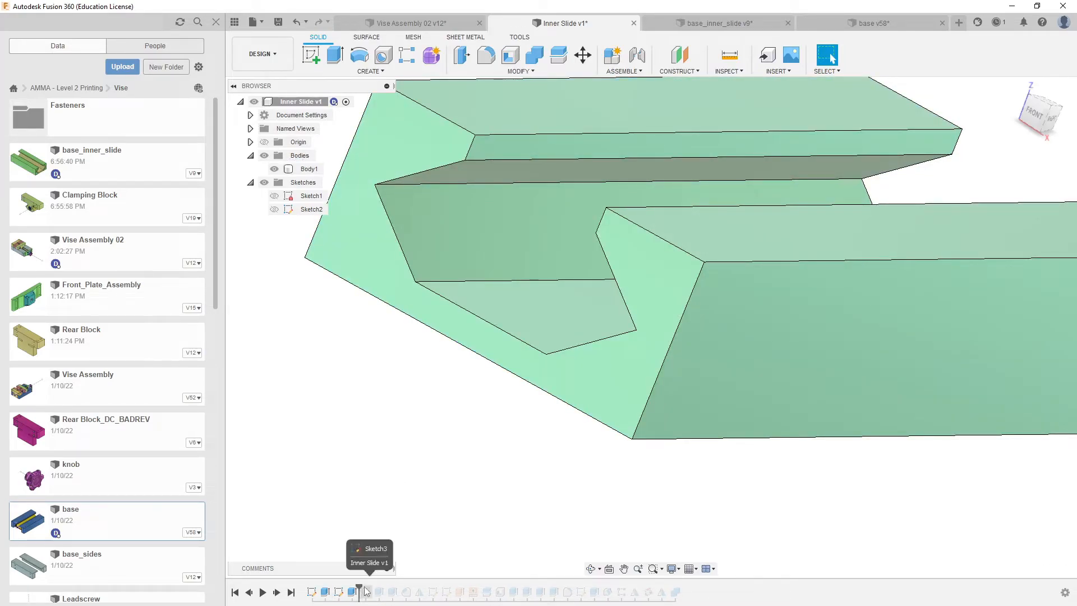
{"action": "mouse_move", "coordinate": [354, 590]}
{"action": "left_mouse_down"}
{"action": "mouse_move", "coordinate": [332, 589]}
{"action": "mouse_move", "coordinate": [359, 590]}
{"action": "left_mouse_up"}
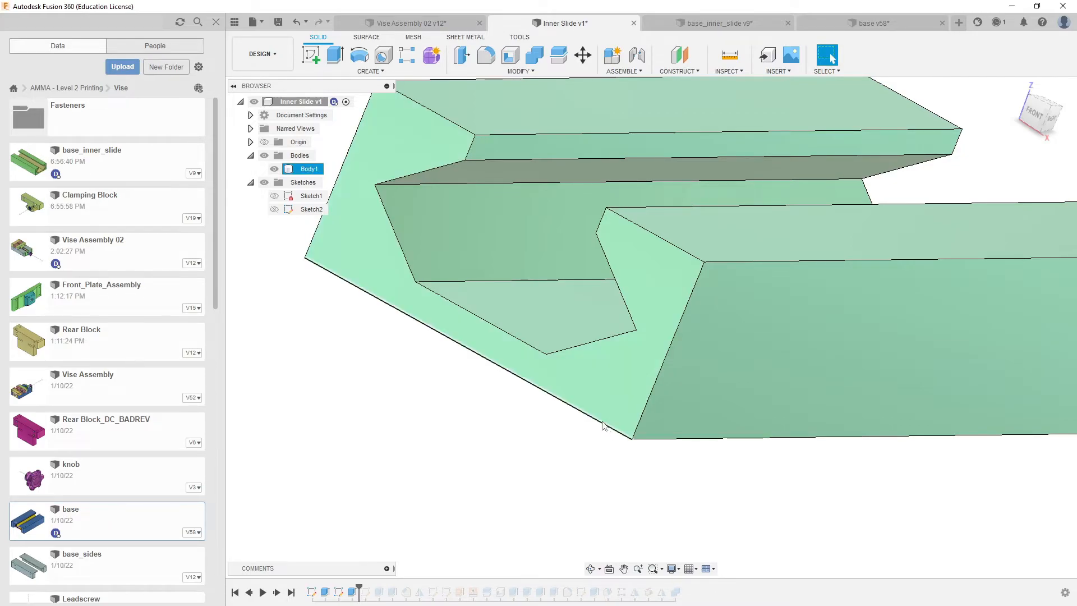
{"action": "middle_click_drag", "start_coordinate": [589, 457], "coordinate": [635, 499]}
{"action": "scroll", "coordinate": [633, 492], "scroll_direction": "down", "scroll_amount": 3}
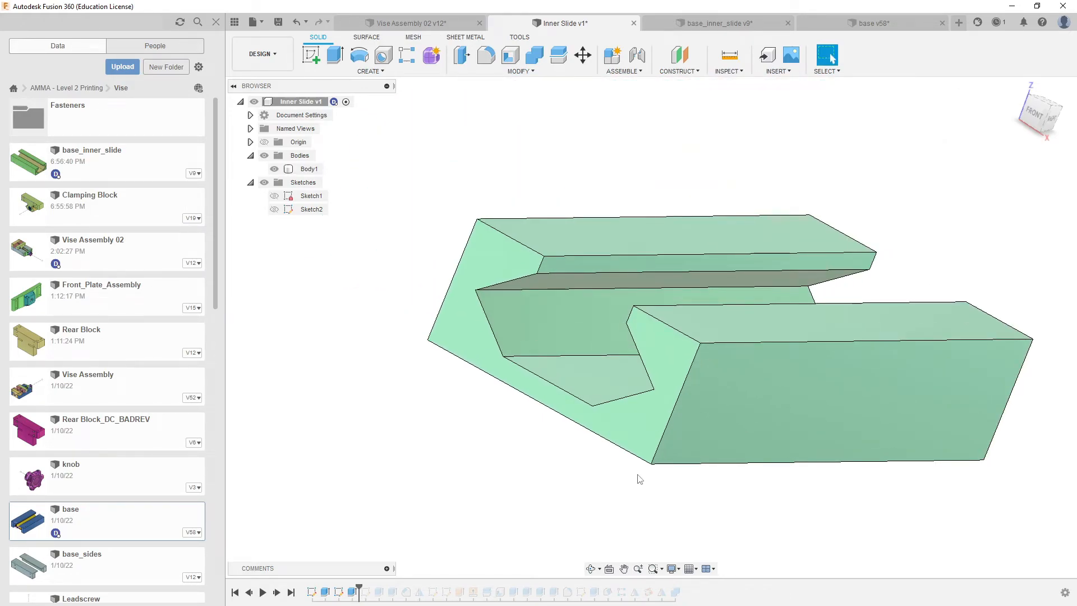
{"action": "middle_click_drag", "start_coordinate": [668, 379], "coordinate": [678, 336], "text": "shift"}
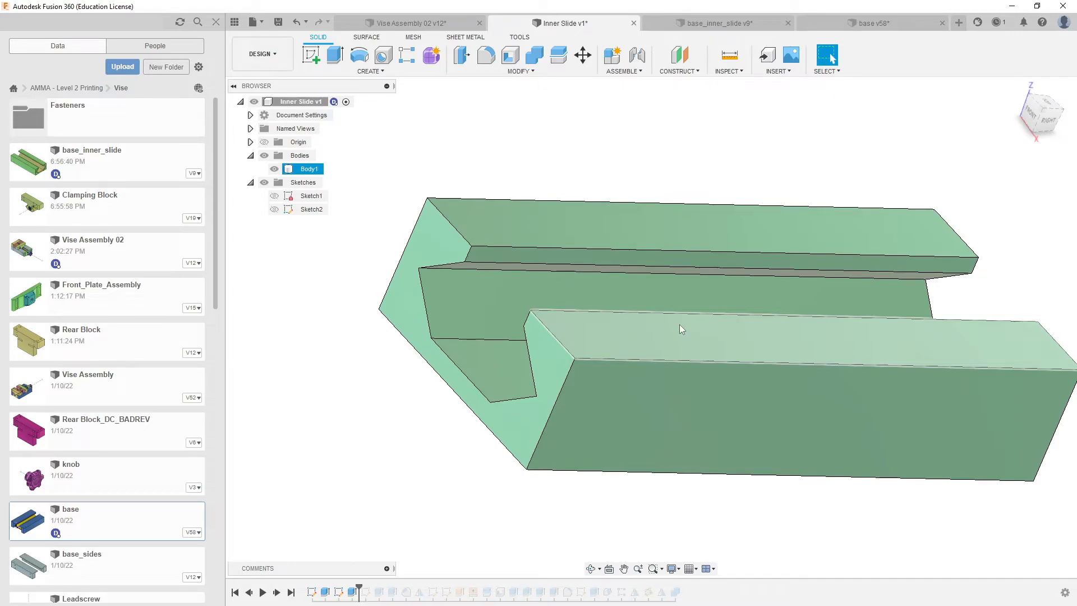
{"action": "middle_click_drag", "start_coordinate": [635, 362], "coordinate": [655, 360], "text": "shift"}
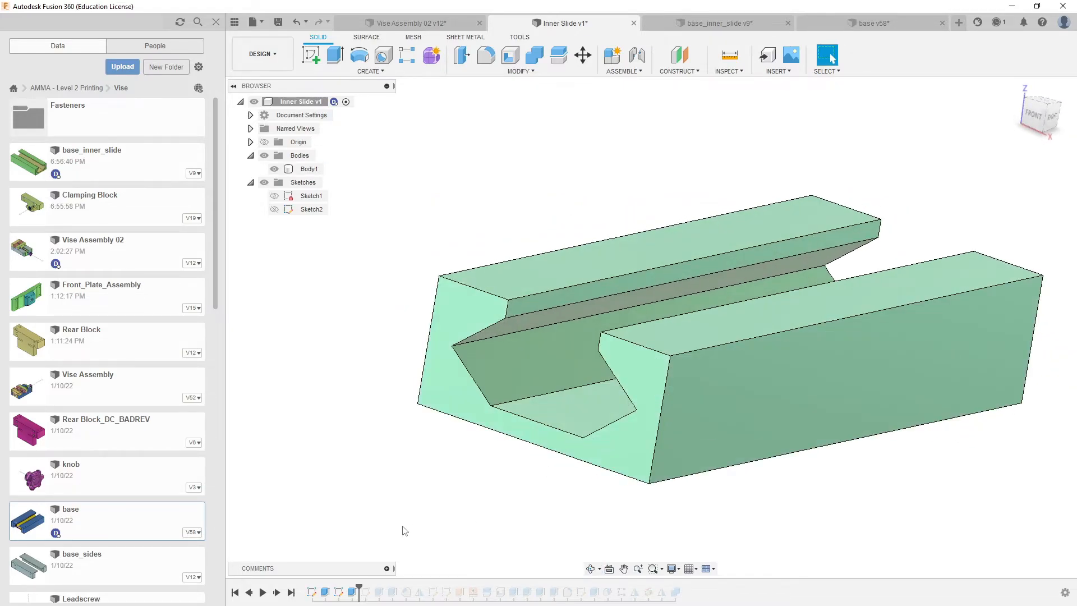
{"action": "middle_click_drag", "start_coordinate": [475, 488], "coordinate": [497, 437]}
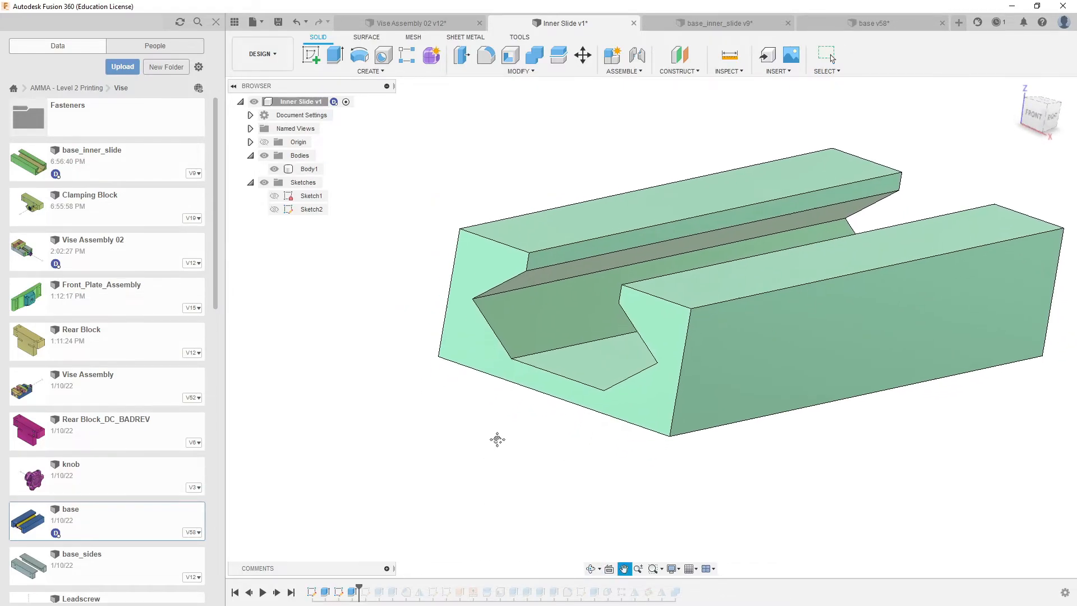
Step: Open the channel profile sketch, Sketch2, review its dimensions and constraints, and finish the sketch
{"action": "double_click", "coordinate": [339, 593]}
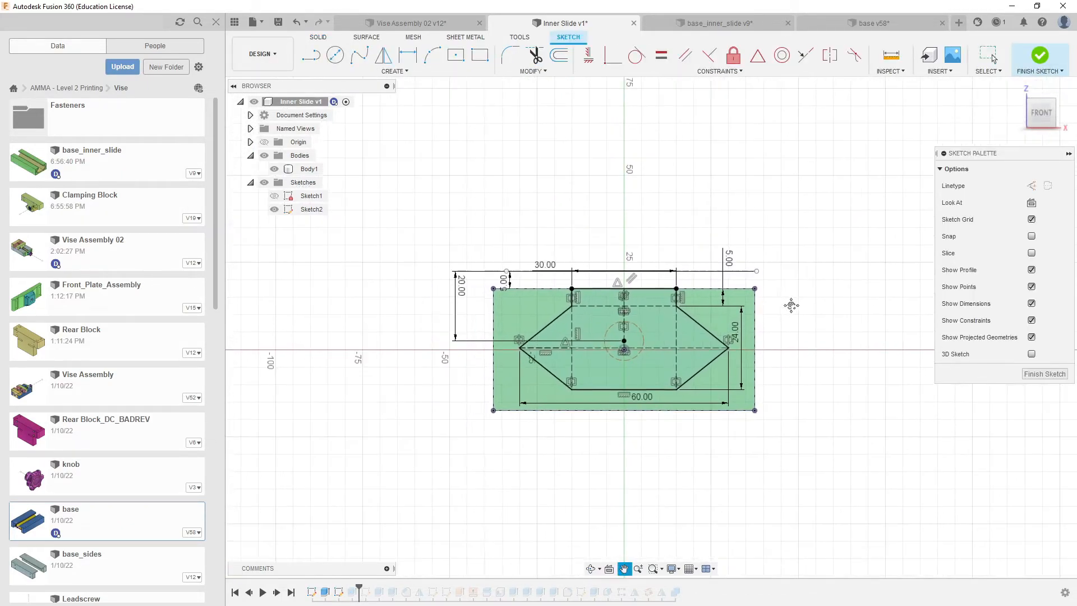
{"action": "middle_click_drag", "start_coordinate": [791, 306], "coordinate": [808, 300]}
{"action": "scroll", "coordinate": [624, 357], "scroll_direction": "up", "scroll_amount": 2}
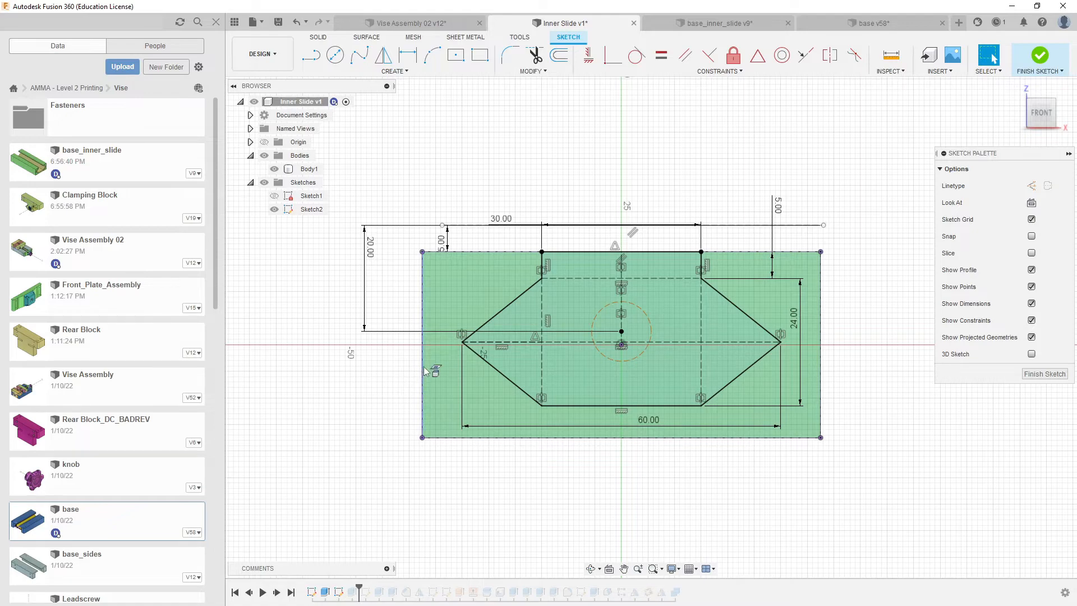
{"action": "left_click", "coordinate": [1039, 56]}
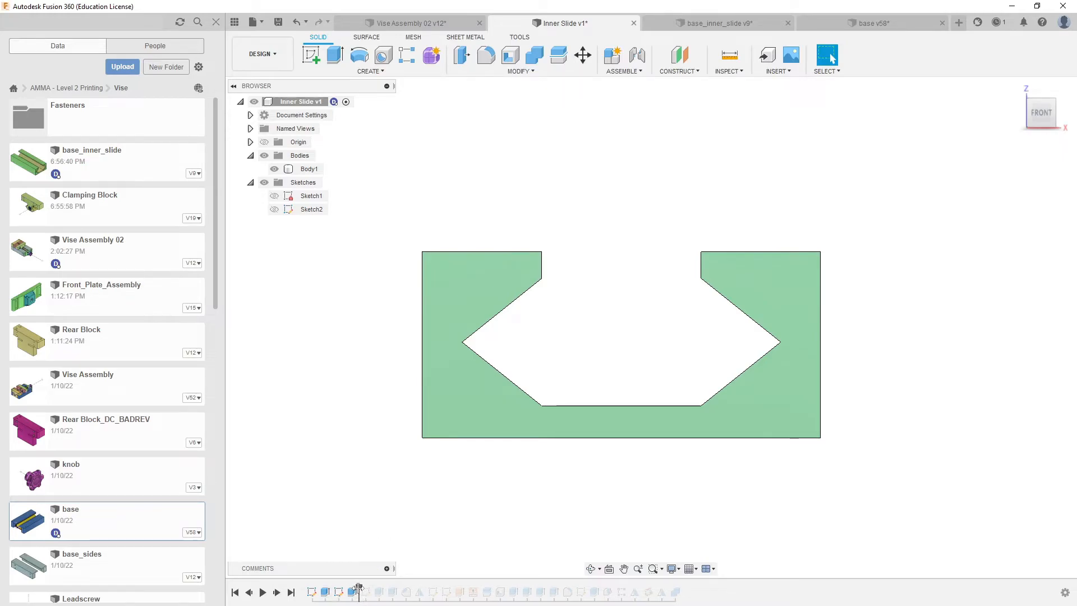
Step: Roll the history back to the solid block before Sketch2, return it to after the channel cut, and examine the channel
{"action": "left_click_drag", "start_coordinate": [359, 589], "coordinate": [332, 589]}
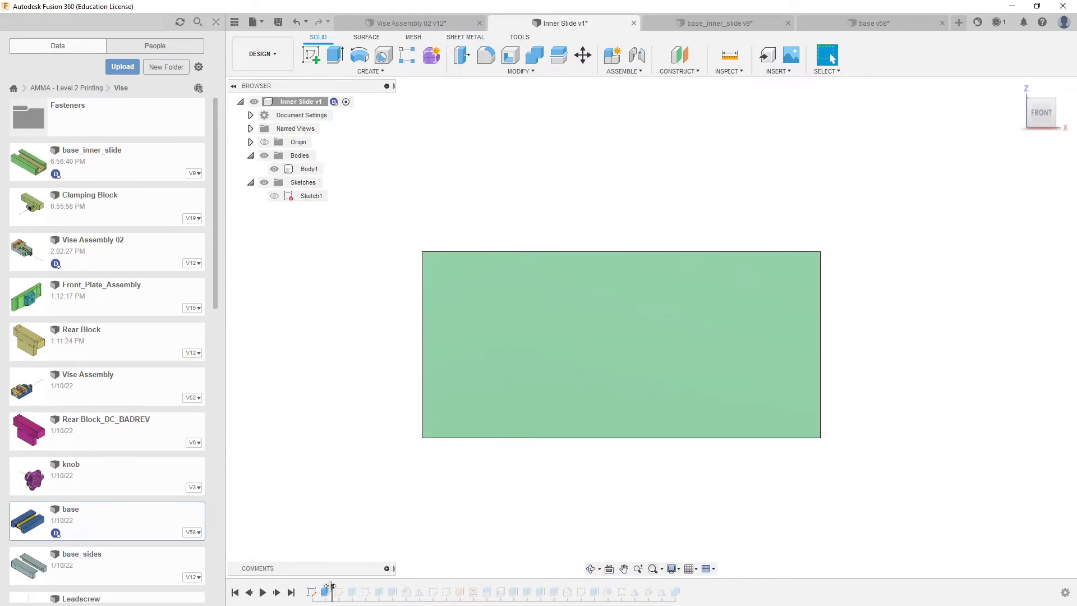
{"action": "left_click_drag", "start_coordinate": [332, 586], "coordinate": [359, 587]}
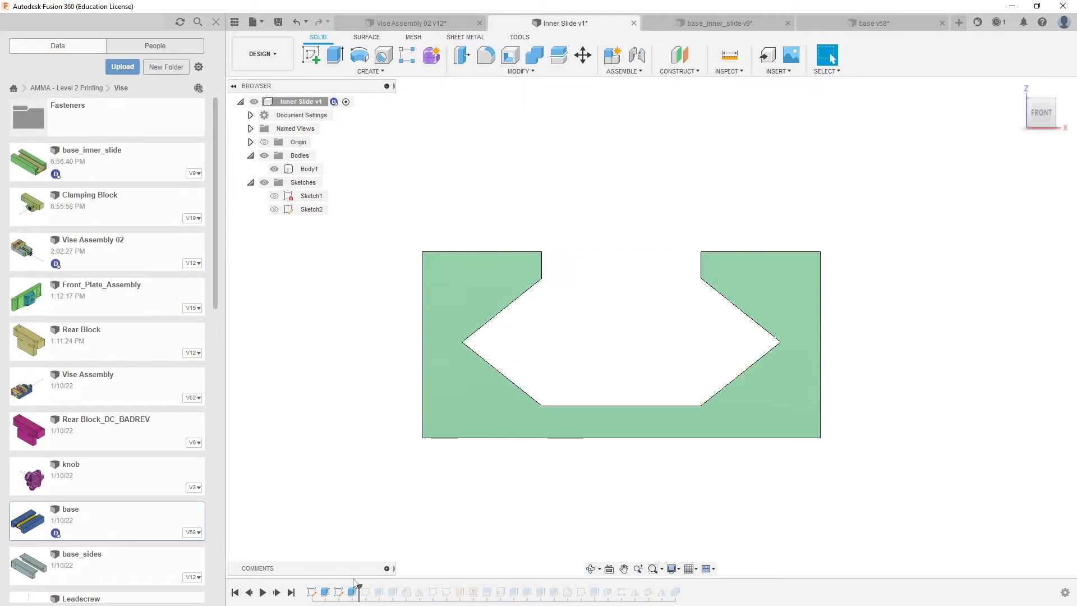
{"action": "mouse_move", "coordinate": [558, 435]}
{"action": "middle_mouse_down", "text": "shift"}
{"action": "mouse_move", "coordinate": [543, 449]}
{"action": "mouse_move", "coordinate": [549, 441]}
{"action": "middle_mouse_up", "text": "shift"}
{"action": "scroll", "coordinate": [608, 387], "scroll_direction": "down", "scroll_amount": 2}
{"action": "scroll", "coordinate": [608, 386], "scroll_direction": "up", "scroll_amount": 3}
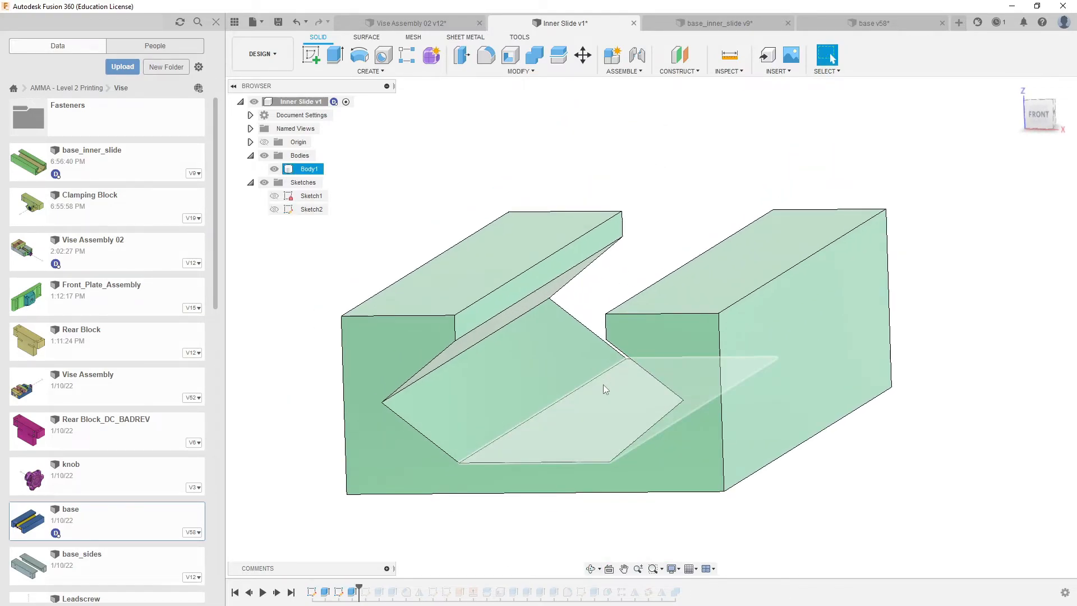
{"action": "middle_click_drag", "start_coordinate": [603, 385], "coordinate": [628, 360]}
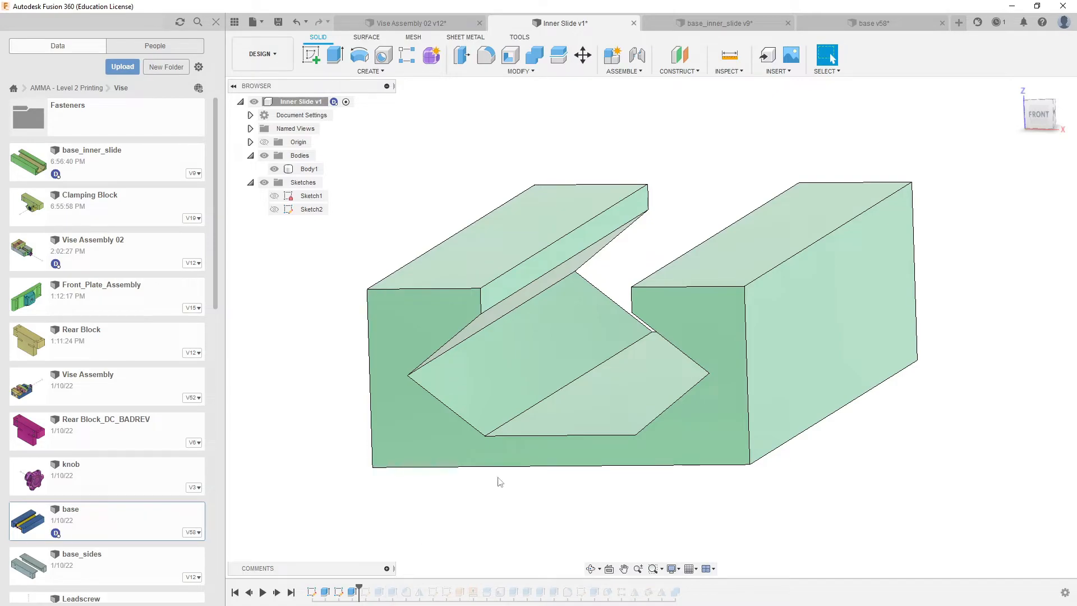
Step: Start an Offset Face operation on the channel block
{"action": "scroll", "coordinate": [516, 471], "scroll_direction": "down", "scroll_amount": 3}
{"action": "scroll", "coordinate": [507, 460], "scroll_direction": "down", "scroll_amount": 1}
{"action": "middle_click_drag", "start_coordinate": [509, 458], "coordinate": [553, 434]}
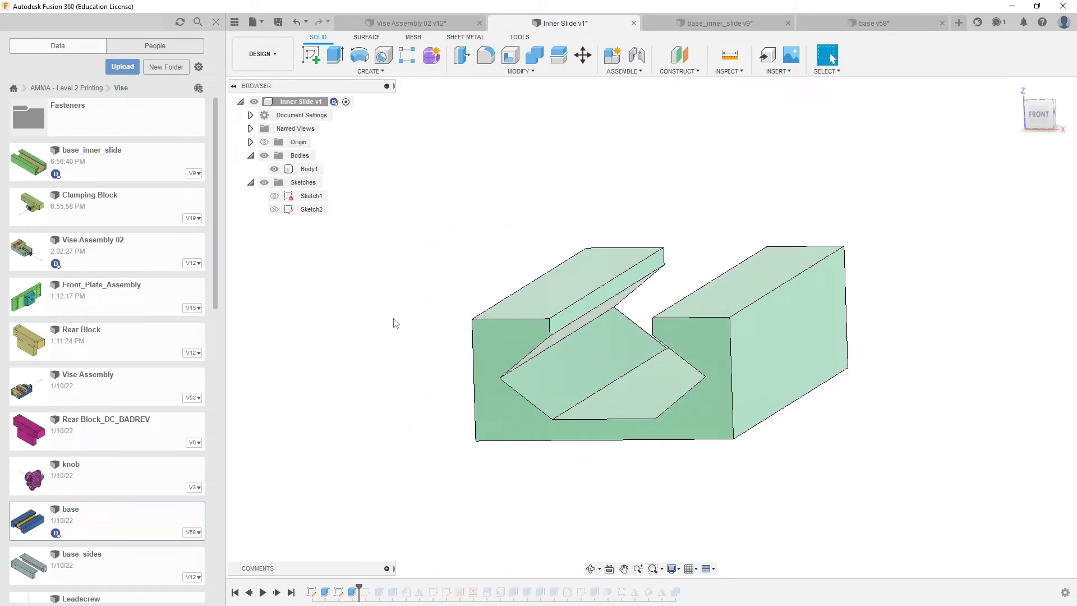
{"action": "left_click", "coordinate": [504, 71]}
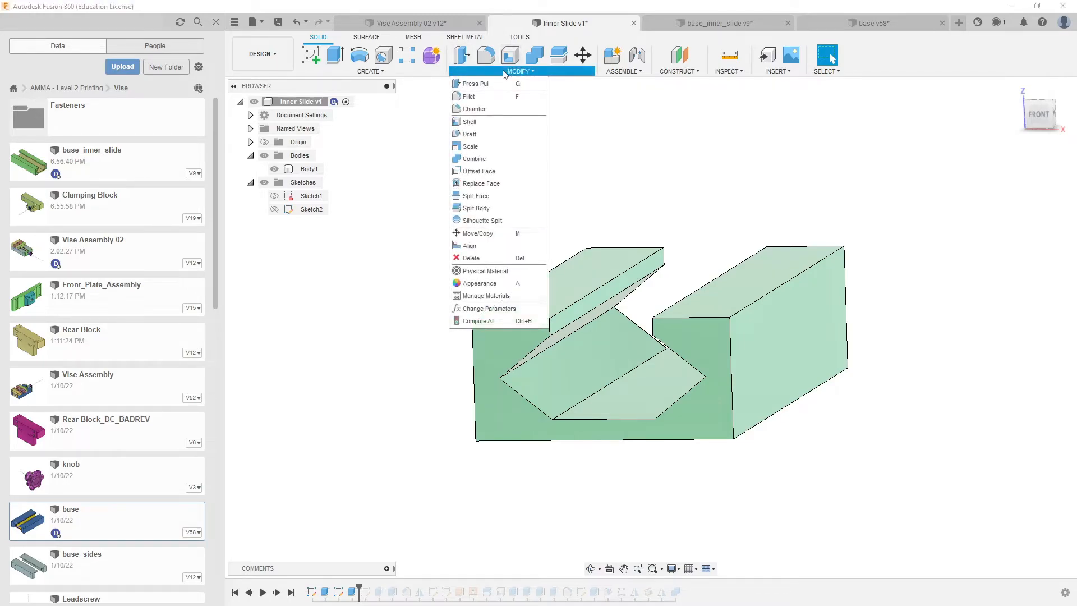
{"action": "left_click", "coordinate": [477, 171]}
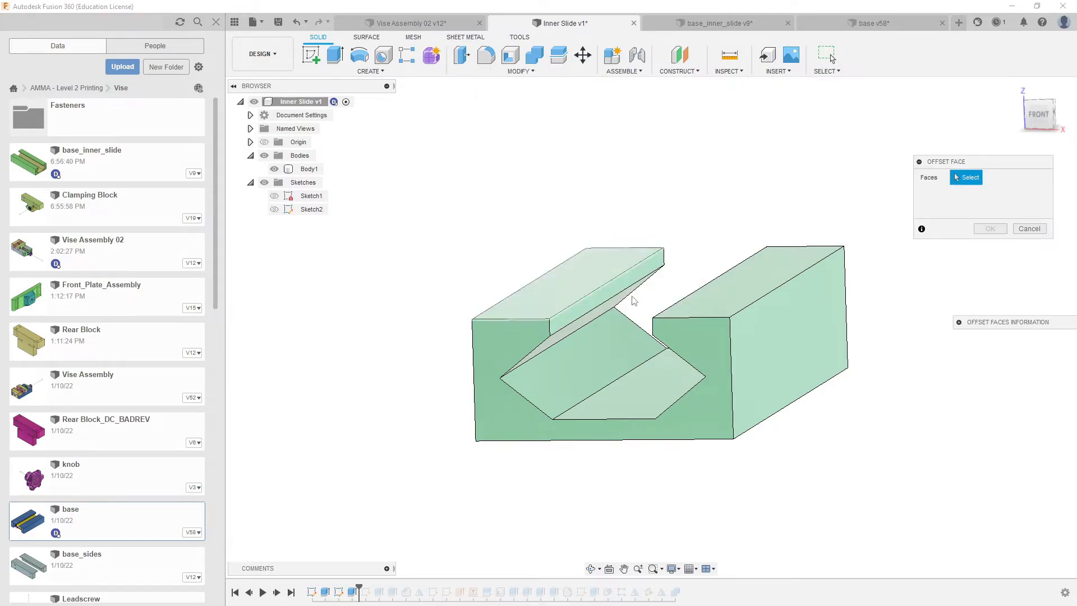
{"action": "left_click", "coordinate": [782, 345]}
{"action": "left_click_drag", "start_coordinate": [783, 346], "coordinate": [785, 368]}
{"action": "middle_click_drag", "start_coordinate": [671, 387], "coordinate": [693, 381], "text": "shift"}
{"action": "left_click", "coordinate": [549, 340]}
{"action": "middle_click_drag", "start_coordinate": [701, 276], "coordinate": [685, 298], "text": "shift"}
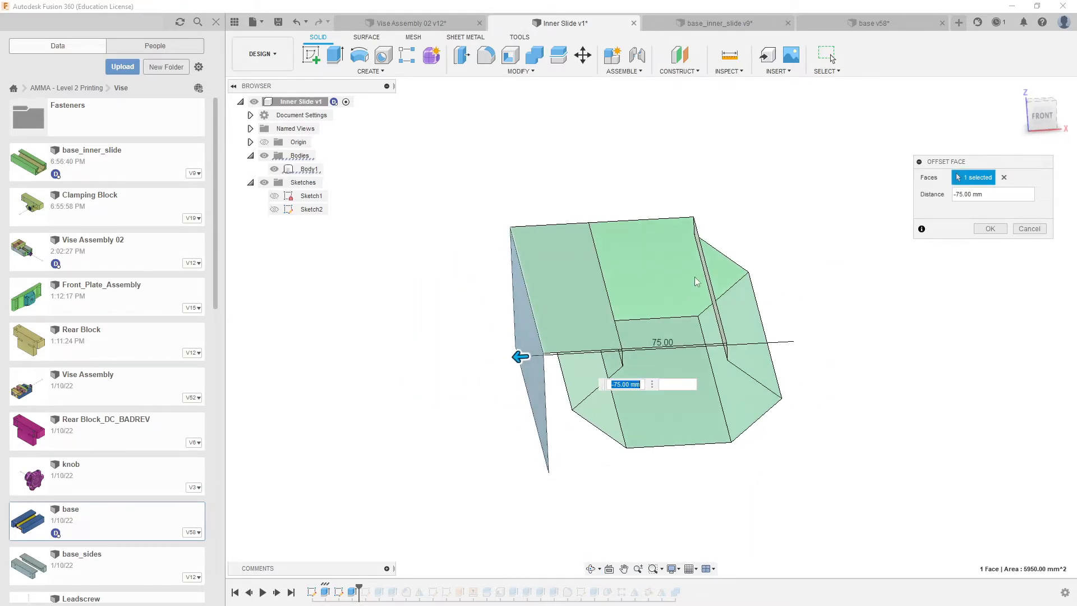
{"action": "left_click", "coordinate": [1004, 178]}
{"action": "middle_click_drag", "start_coordinate": [929, 298], "coordinate": [912, 306], "text": "shift"}
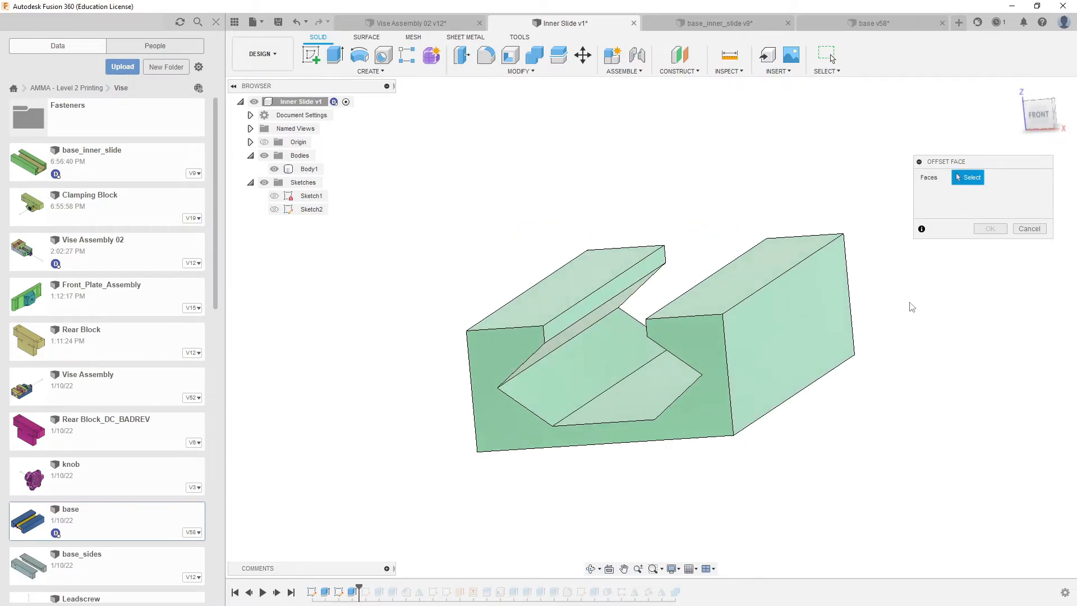
Step: Offset both outer side faces of the channel block by -0.25 mm
{"action": "left_click", "coordinate": [813, 318]}
{"action": "middle_click_drag", "start_coordinate": [813, 318], "coordinate": [660, 322], "text": "shift"}
{"action": "left_click", "coordinate": [543, 362]}
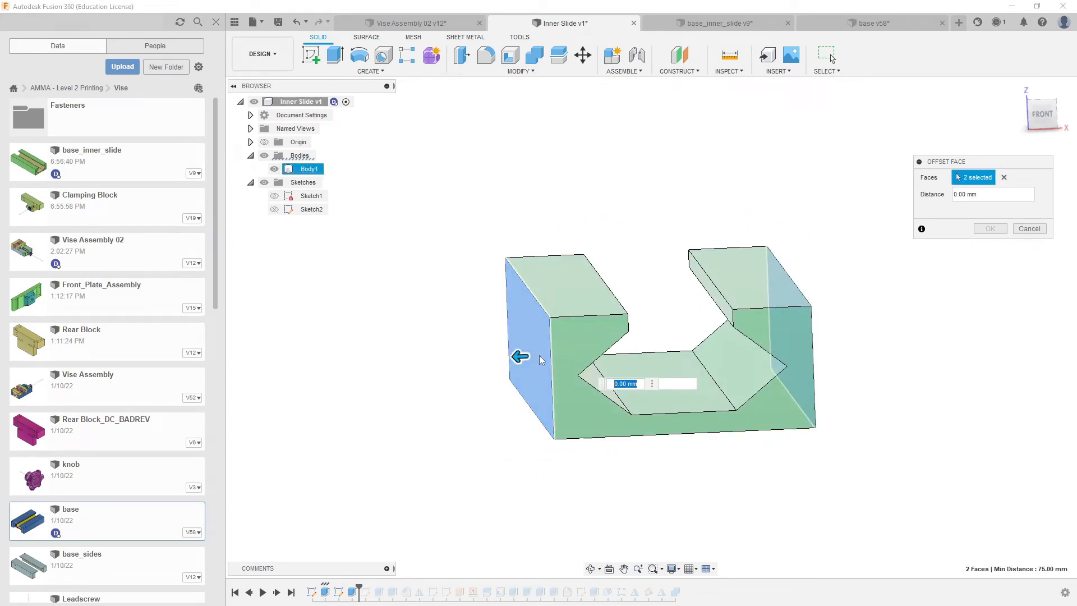
{"action": "left_click_drag", "start_coordinate": [519, 357], "coordinate": [527, 358]}
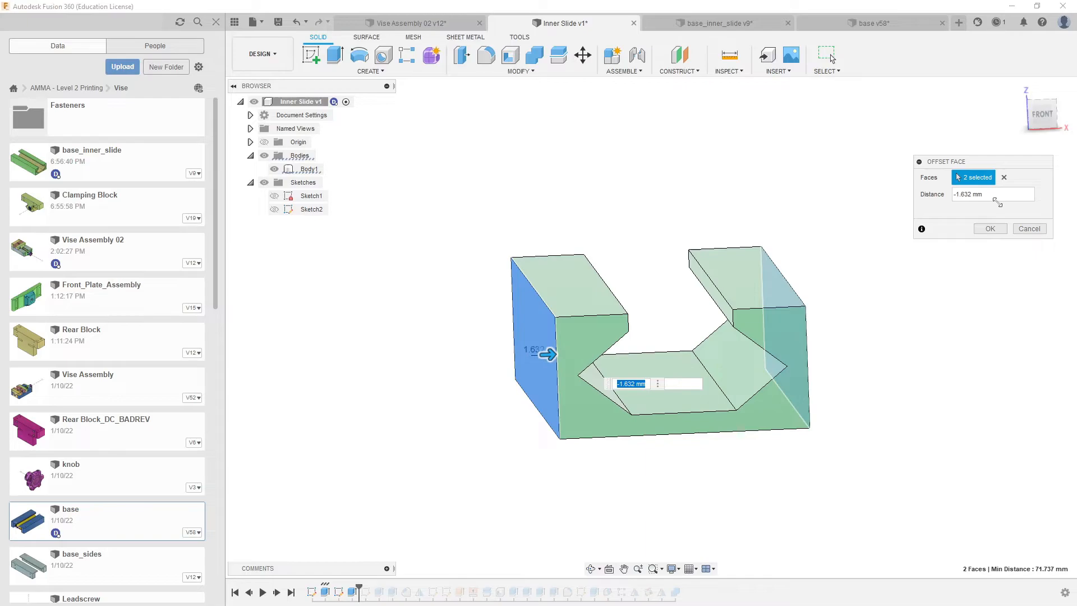
{"action": "left_click", "coordinate": [994, 195]}
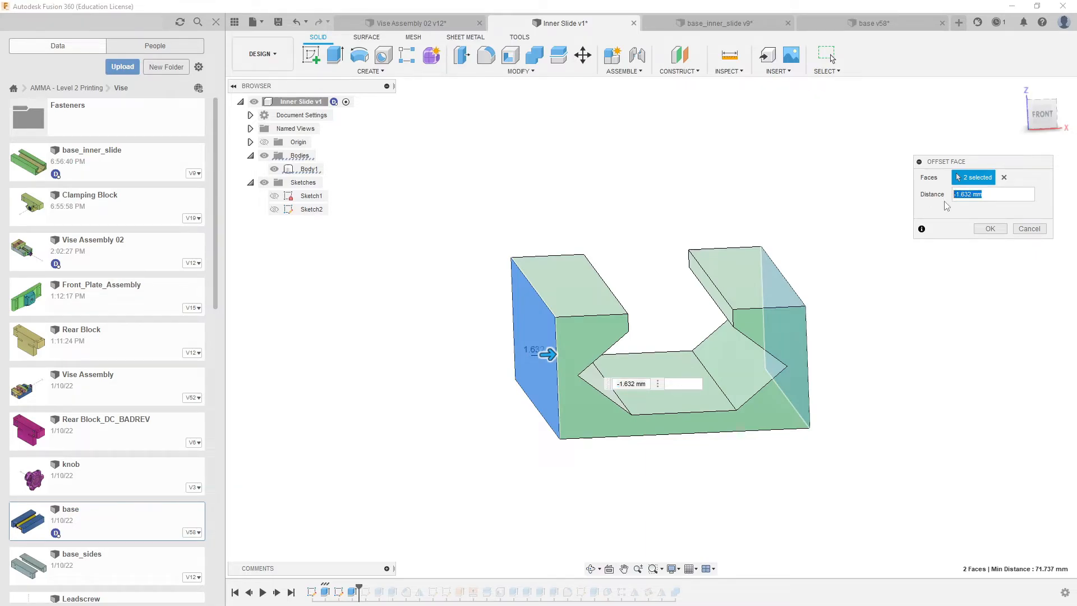
{"action": "type", "text": "-.25"}
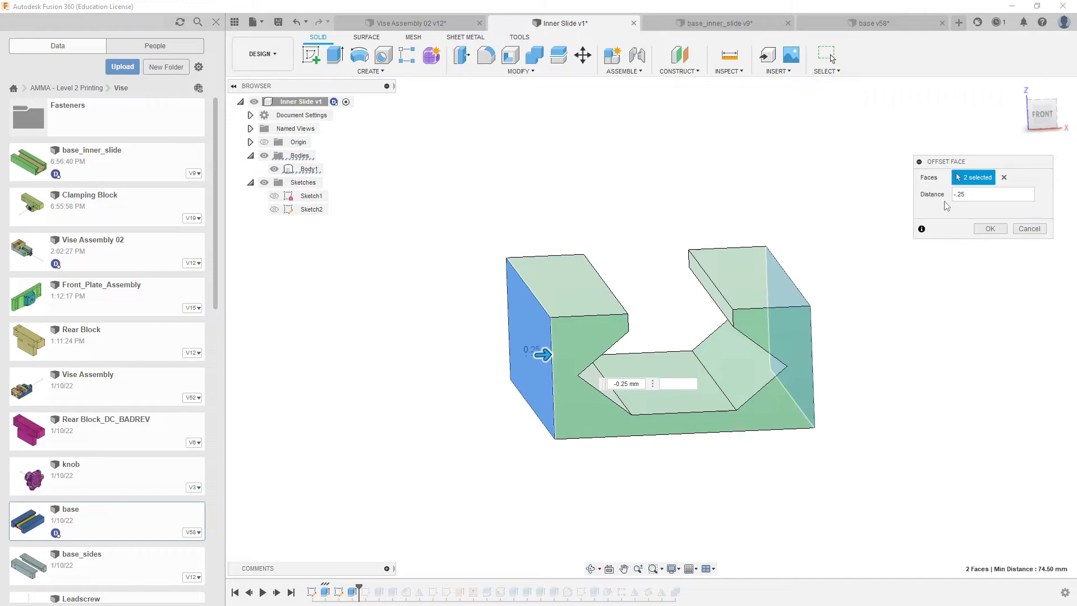
{"action": "key", "text": "Return"}
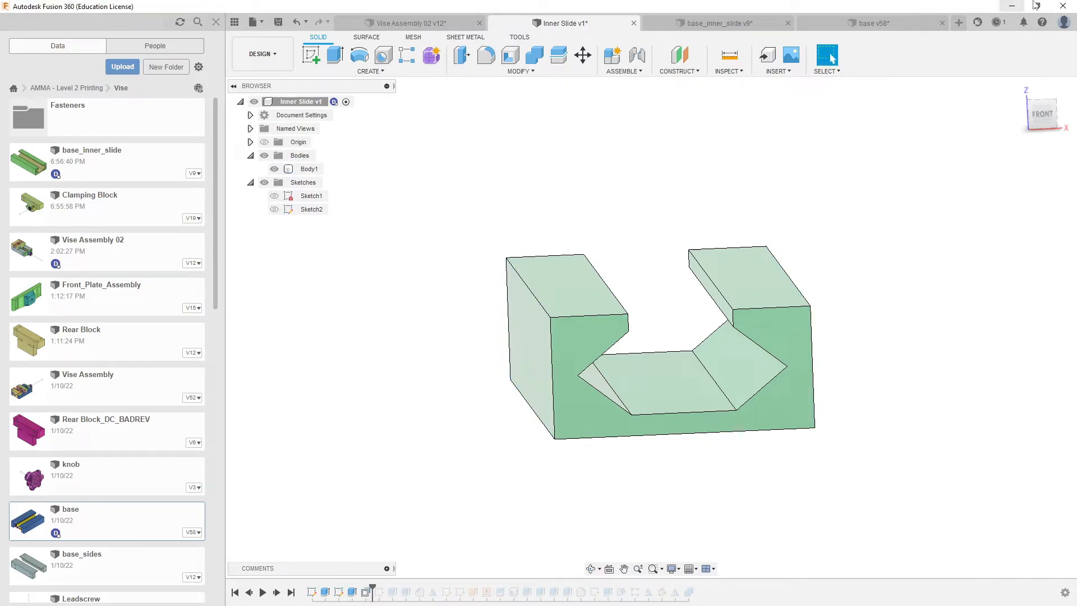
Step: Measure the distance between the channel block's two outer side faces
{"action": "left_click", "coordinate": [729, 55]}
{"action": "left_click", "coordinate": [521, 339]}
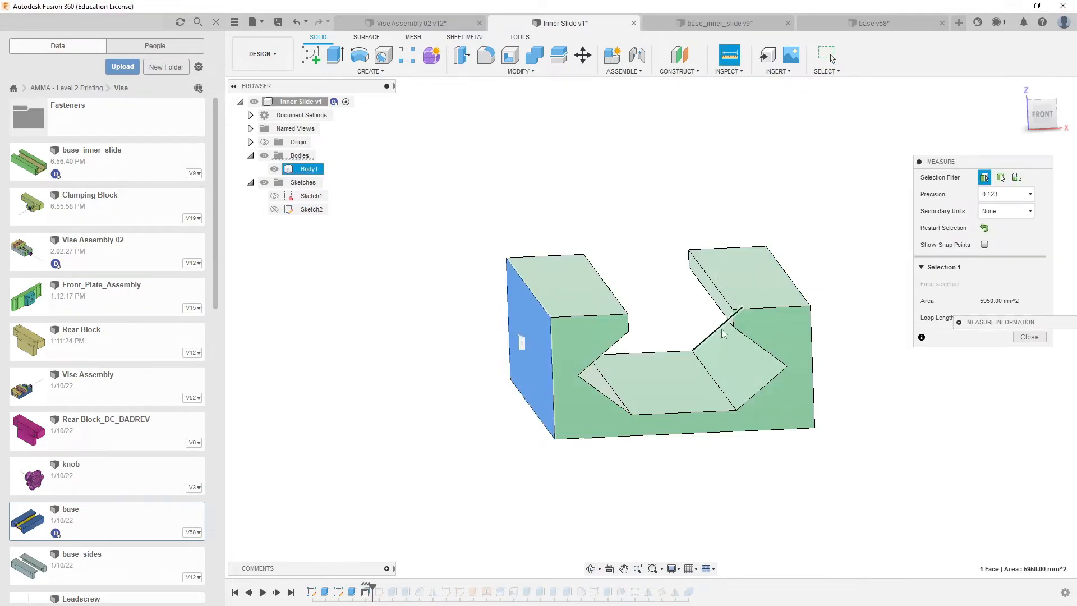
{"action": "middle_click_drag", "start_coordinate": [521, 338], "coordinate": [707, 327], "text": "shift"}
{"action": "left_click", "coordinate": [730, 360]}
{"action": "middle_click_drag", "start_coordinate": [683, 400], "coordinate": [692, 400], "text": "shift"}
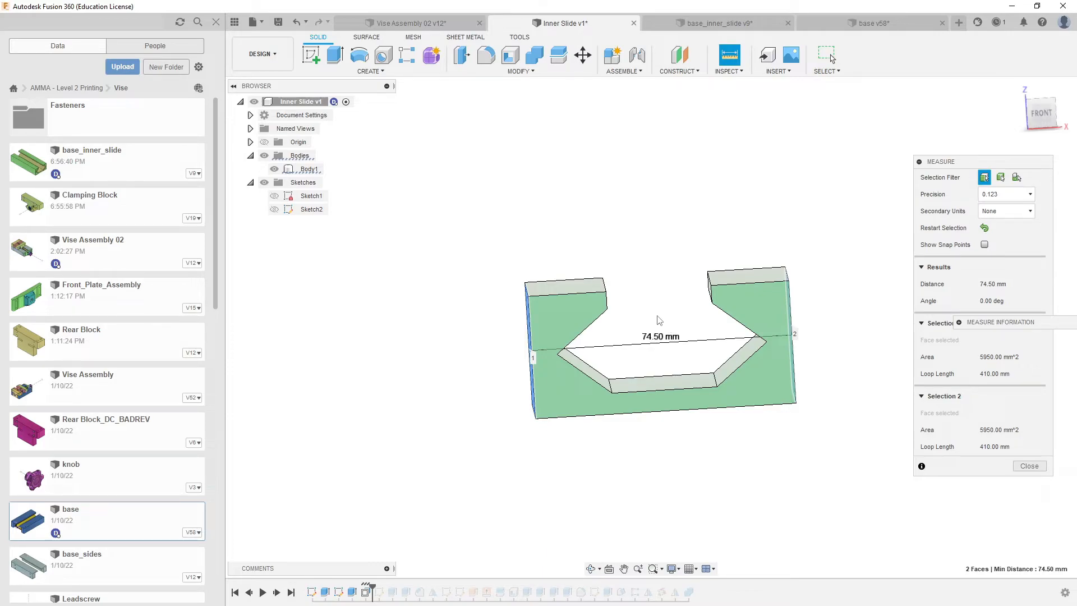
{"action": "left_click", "coordinate": [1029, 466]}
Step: Roll the history forward to the end of the timeline to restore all later features of the inner slide
{"action": "middle_click_drag", "start_coordinate": [838, 466], "coordinate": [832, 476], "text": "shift"}
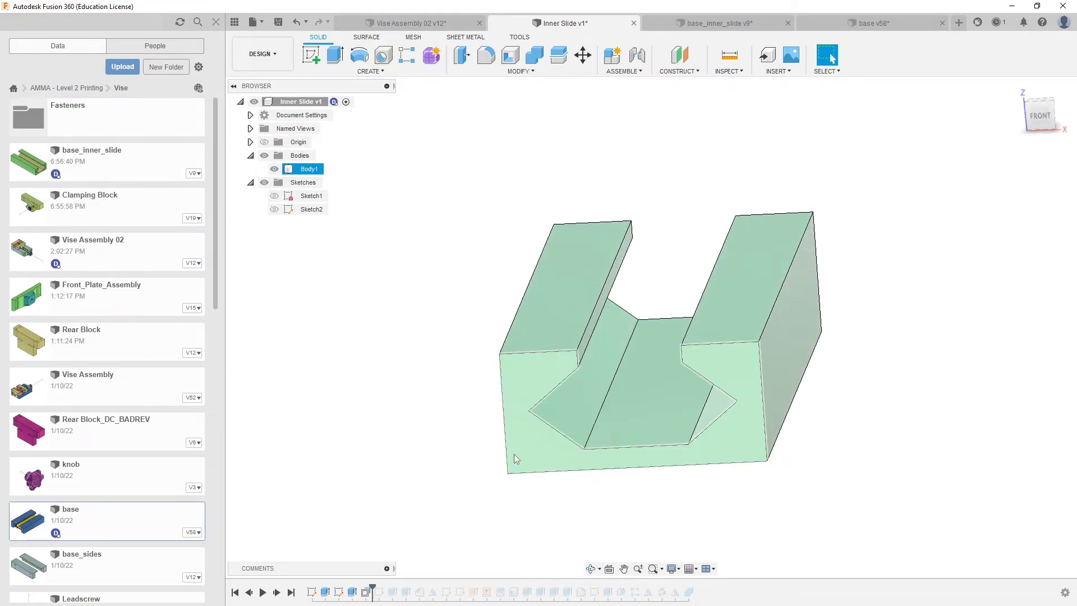
{"action": "scroll", "coordinate": [516, 468], "scroll_direction": "down", "scroll_amount": 2}
{"action": "scroll", "coordinate": [516, 467], "scroll_direction": "up", "scroll_amount": 2}
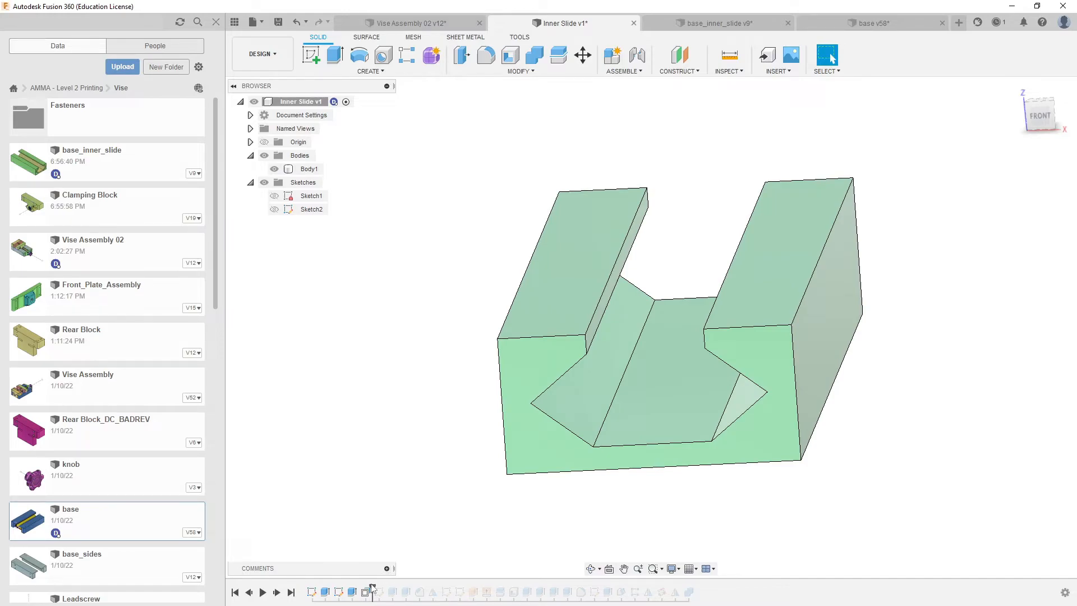
{"action": "left_click_drag", "start_coordinate": [370, 586], "coordinate": [695, 589]}
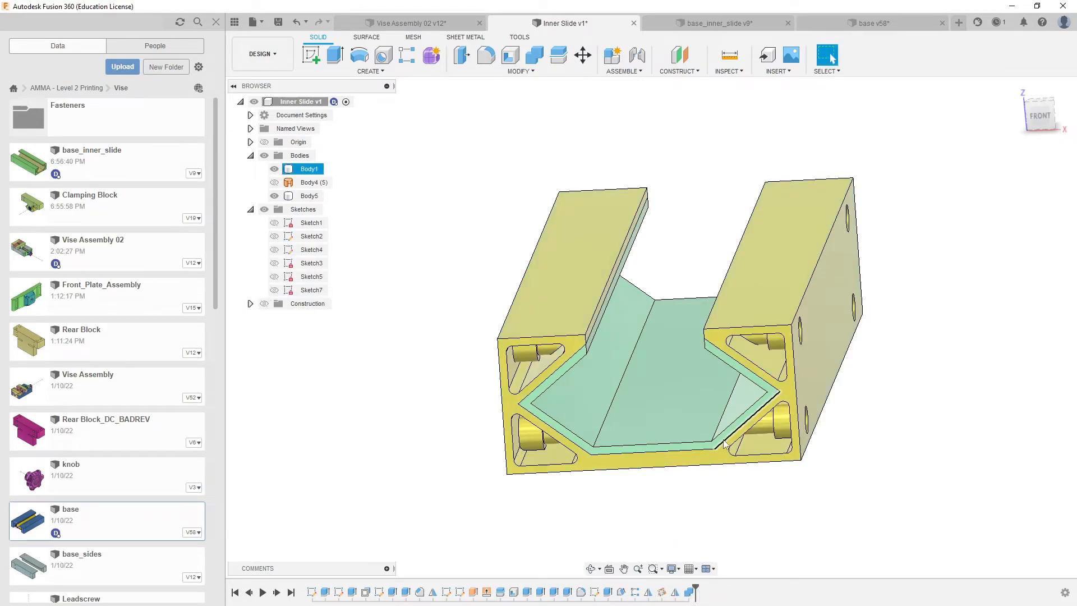
Step: Examine the nested inner liner and outer block, including the end pockets and side screw holes, from several angles
{"action": "middle_click_drag", "start_coordinate": [850, 331], "coordinate": [764, 359]}
{"action": "middle_click_drag", "start_coordinate": [690, 372], "coordinate": [752, 305]}
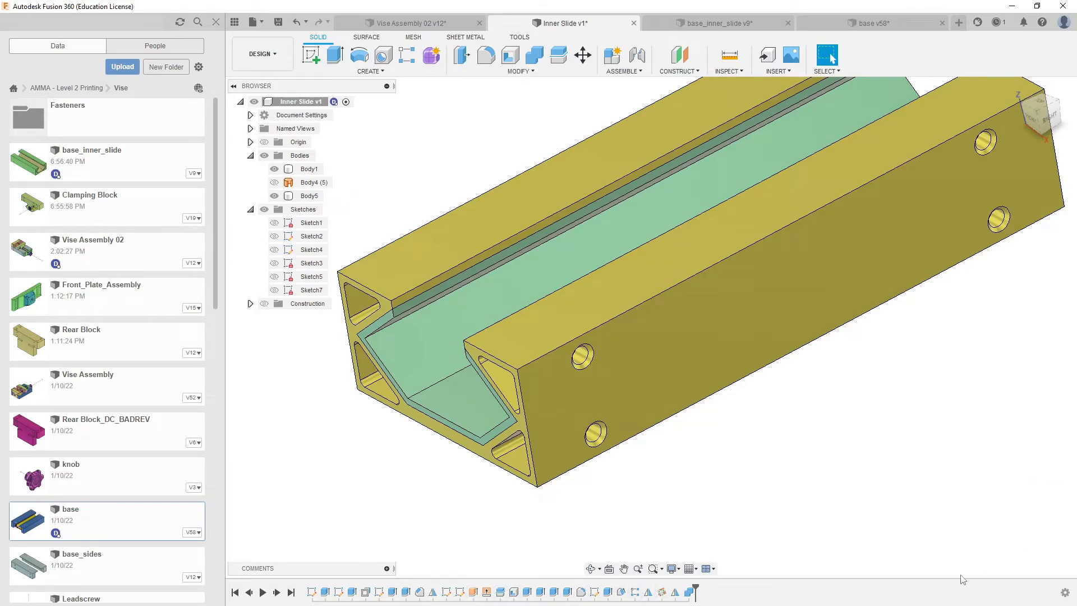
{"action": "scroll", "coordinate": [862, 443], "scroll_direction": "down", "scroll_amount": 2}
{"action": "middle_click_drag", "start_coordinate": [755, 448], "coordinate": [645, 404], "text": "shift"}
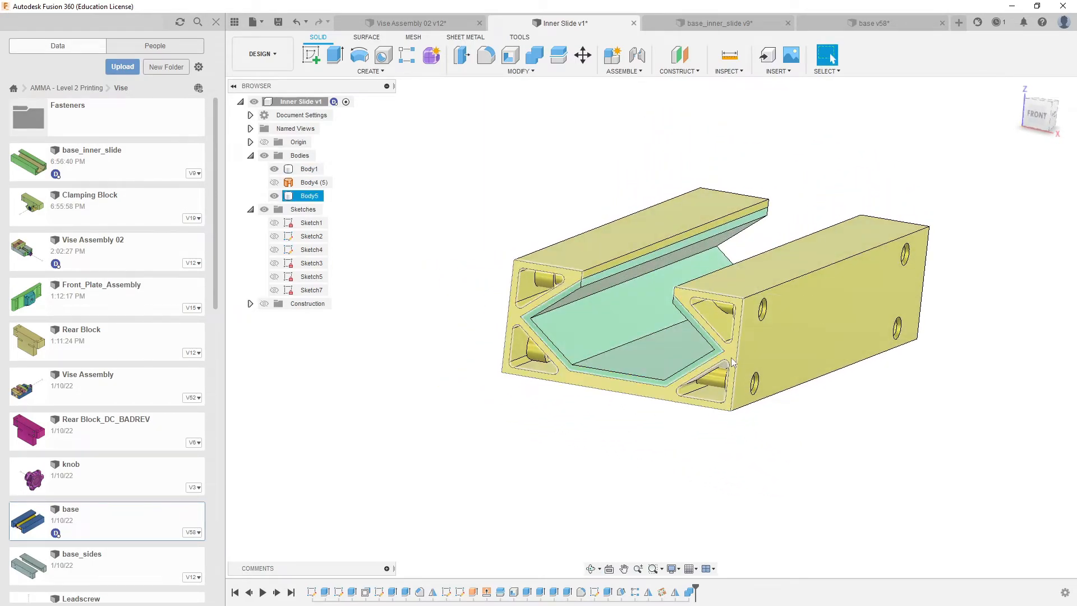
{"action": "middle_click_drag", "start_coordinate": [571, 439], "coordinate": [564, 454]}
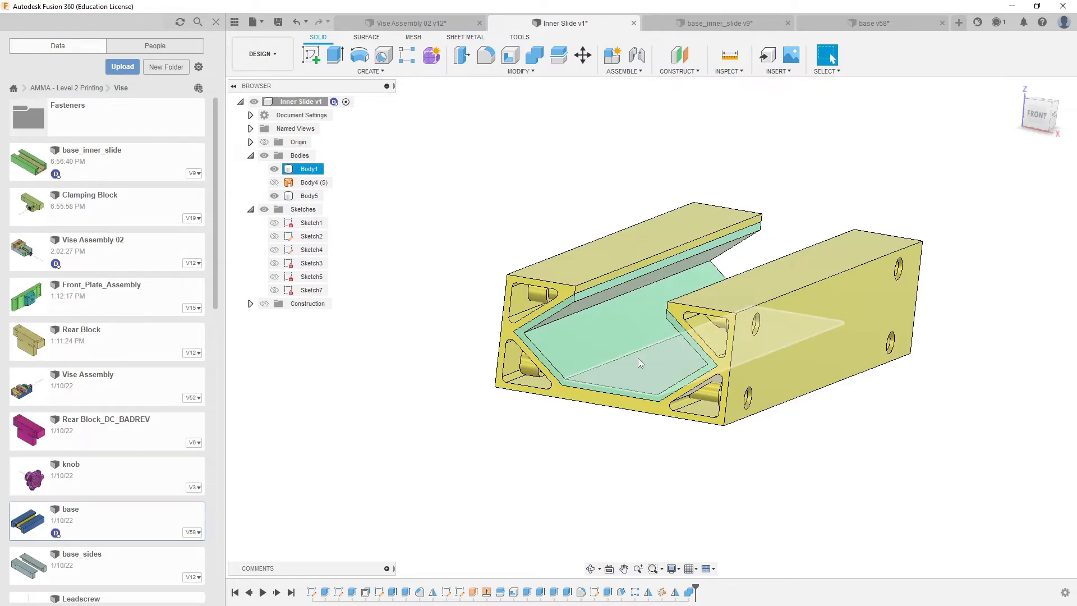
{"action": "middle_click_drag", "start_coordinate": [634, 351], "coordinate": [637, 383], "text": "shift"}
{"action": "middle_click_drag", "start_coordinate": [723, 378], "coordinate": [786, 385], "text": "shift"}
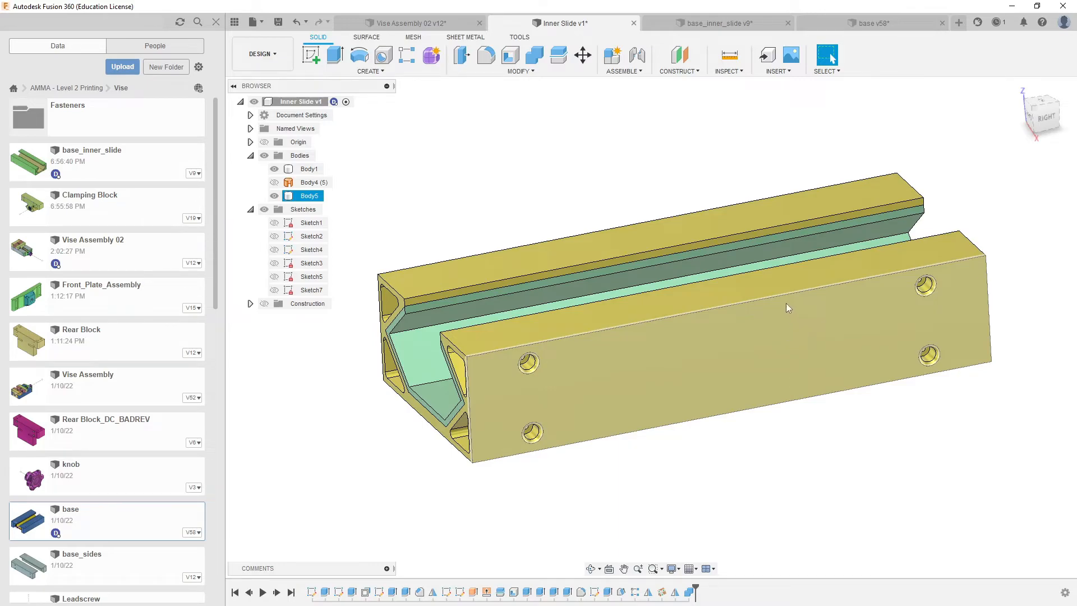
{"action": "left_click", "coordinate": [739, 443]}
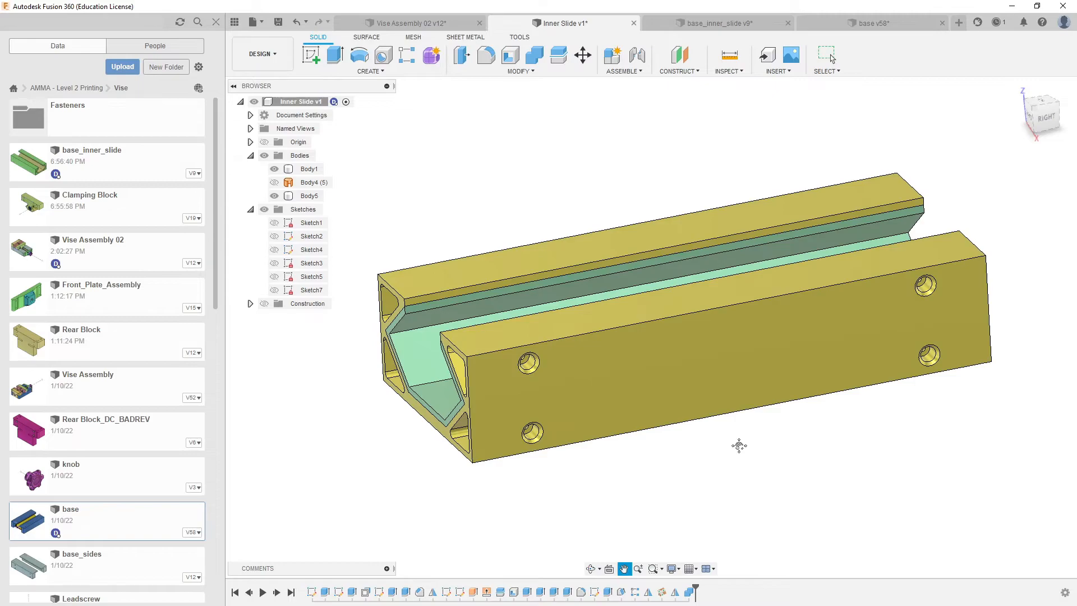
{"action": "middle_click_drag", "start_coordinate": [739, 445], "coordinate": [736, 443]}
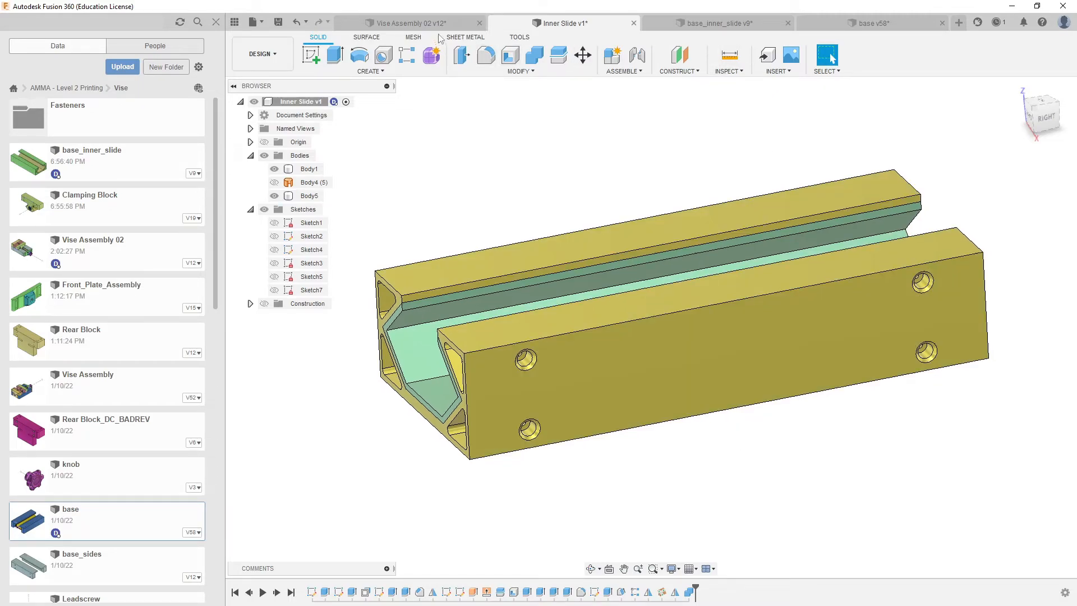
Step: Switch to the Vise Assembly 02 design and hide the base_inner_slide component, viewing the vise from beneath
{"action": "left_click", "coordinate": [412, 23]}
{"action": "middle_click_drag", "start_coordinate": [625, 283], "coordinate": [688, 354], "text": "shift"}
{"action": "left_click", "coordinate": [729, 307]}
{"action": "left_click", "coordinate": [265, 209]}
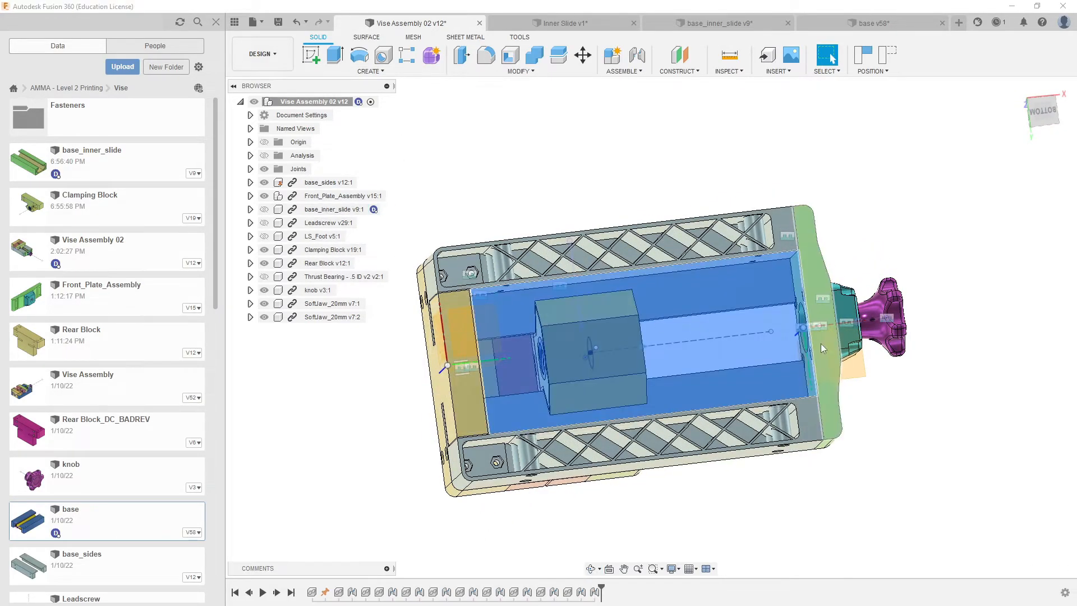
Step: Examine the front plate's round recess and surrounding nut pockets from beneath, including how they sit between the base side rails
{"action": "left_click", "coordinate": [945, 203]}
{"action": "middle_click_drag", "start_coordinate": [865, 258], "coordinate": [890, 268], "text": "shift"}
{"action": "scroll", "coordinate": [840, 318], "scroll_direction": "up", "scroll_amount": 4}
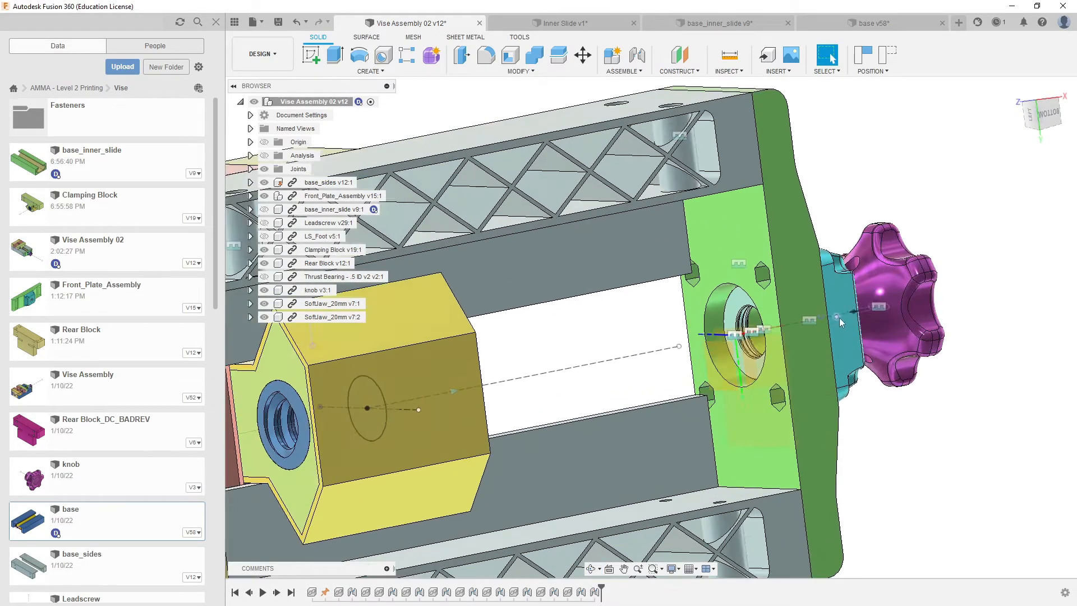
{"action": "scroll", "coordinate": [840, 319], "scroll_direction": "up", "scroll_amount": 3}
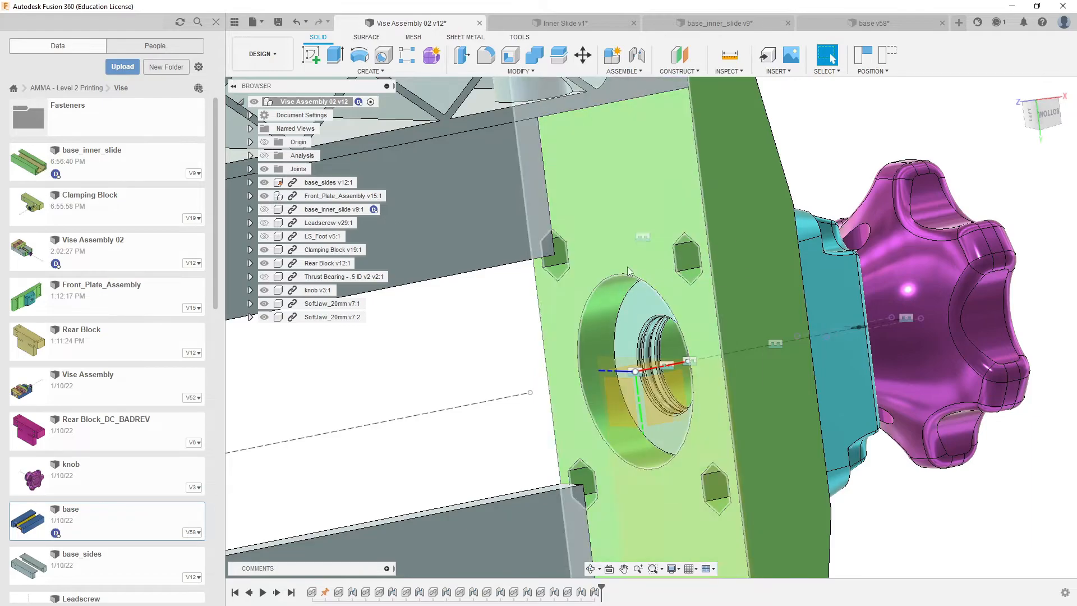
{"action": "scroll", "coordinate": [695, 364], "scroll_direction": "down", "scroll_amount": 4}
{"action": "scroll", "coordinate": [694, 364], "scroll_direction": "down", "scroll_amount": 3}
{"action": "scroll", "coordinate": [668, 271], "scroll_direction": "up", "scroll_amount": 3}
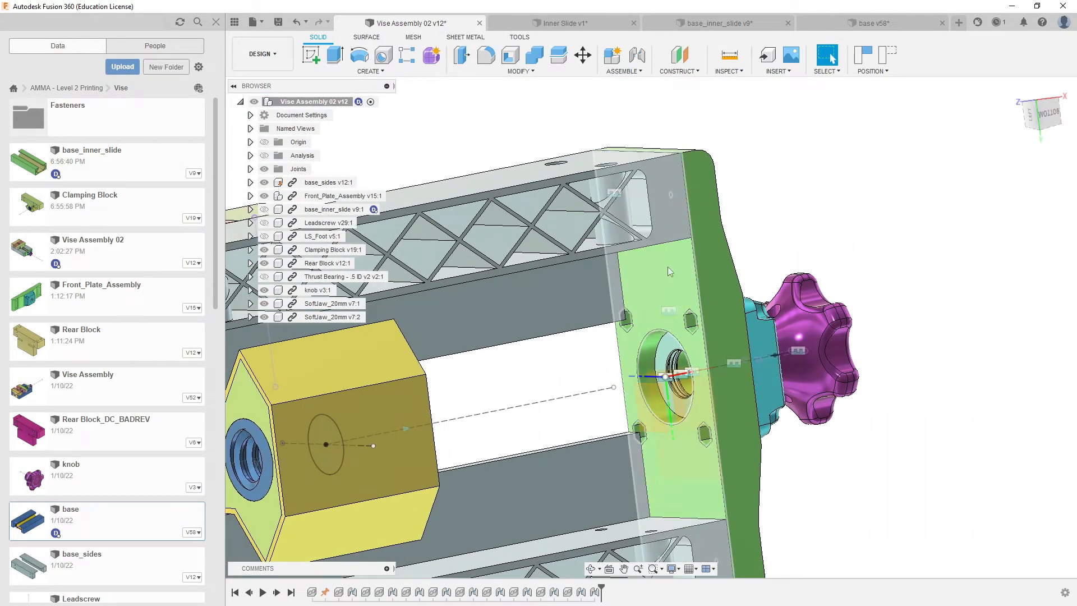
{"action": "scroll", "coordinate": [722, 321], "scroll_direction": "down", "scroll_amount": 3}
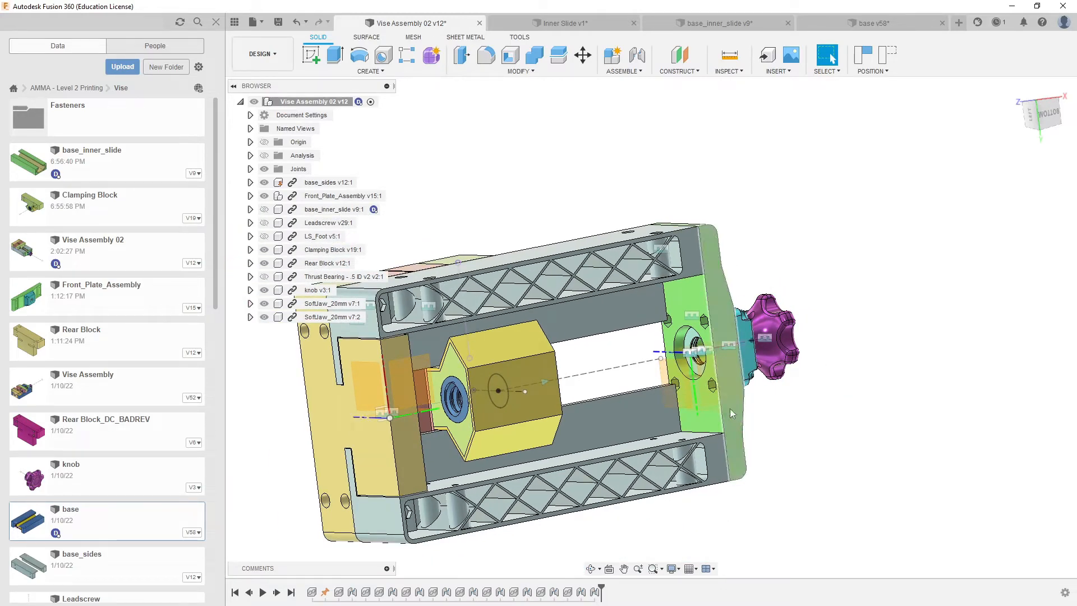
{"action": "scroll", "coordinate": [714, 374], "scroll_direction": "up", "scroll_amount": 5}
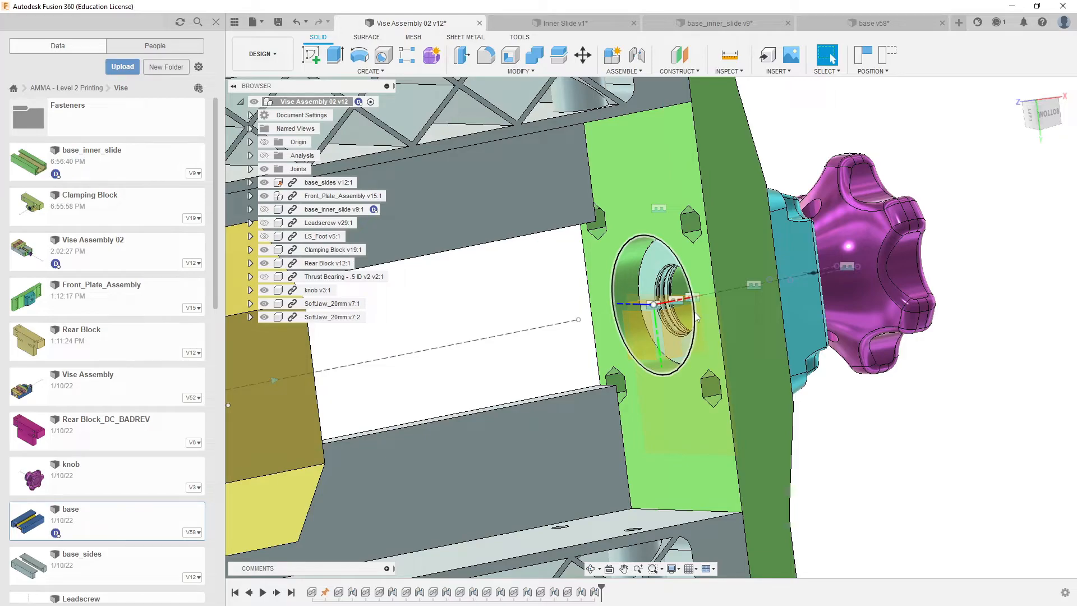
{"action": "scroll", "coordinate": [695, 317], "scroll_direction": "down", "scroll_amount": 5}
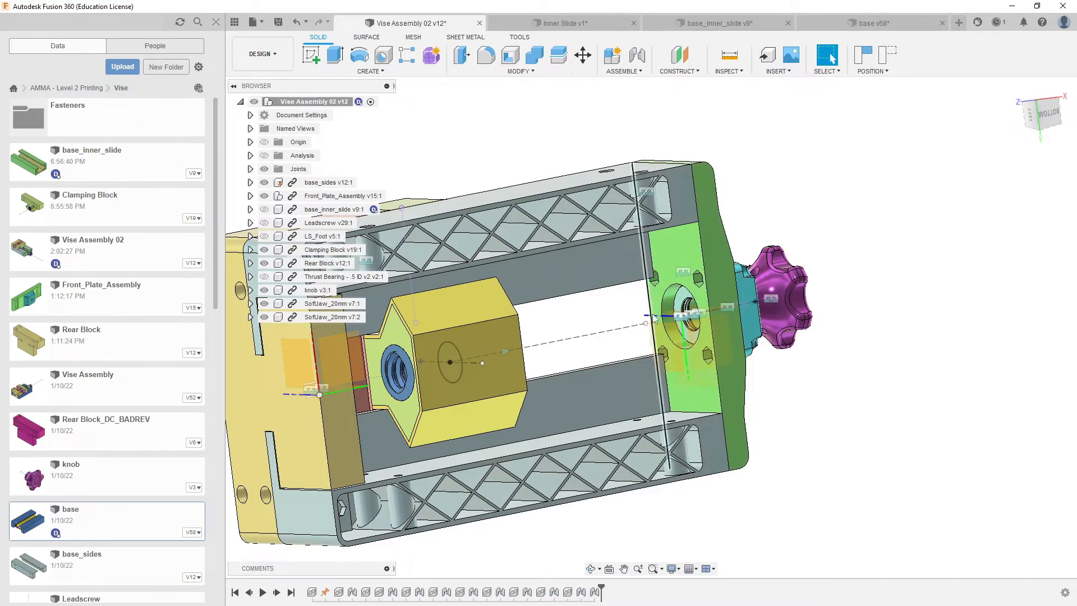
{"action": "middle_click_drag", "start_coordinate": [721, 263], "coordinate": [798, 250]}
{"action": "middle_click_drag", "start_coordinate": [769, 291], "coordinate": [781, 289], "text": "shift"}
{"action": "scroll", "coordinate": [780, 289], "scroll_direction": "up", "scroll_amount": 1}
{"action": "scroll", "coordinate": [782, 291], "scroll_direction": "up", "scroll_amount": 2}
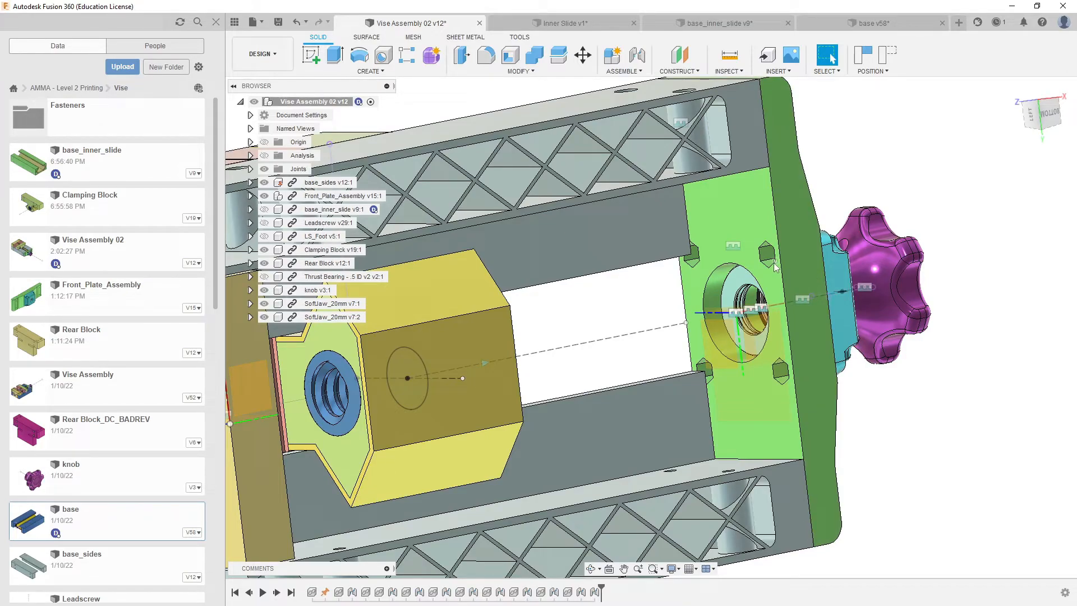
{"action": "scroll", "coordinate": [708, 331], "scroll_direction": "down", "scroll_amount": 3}
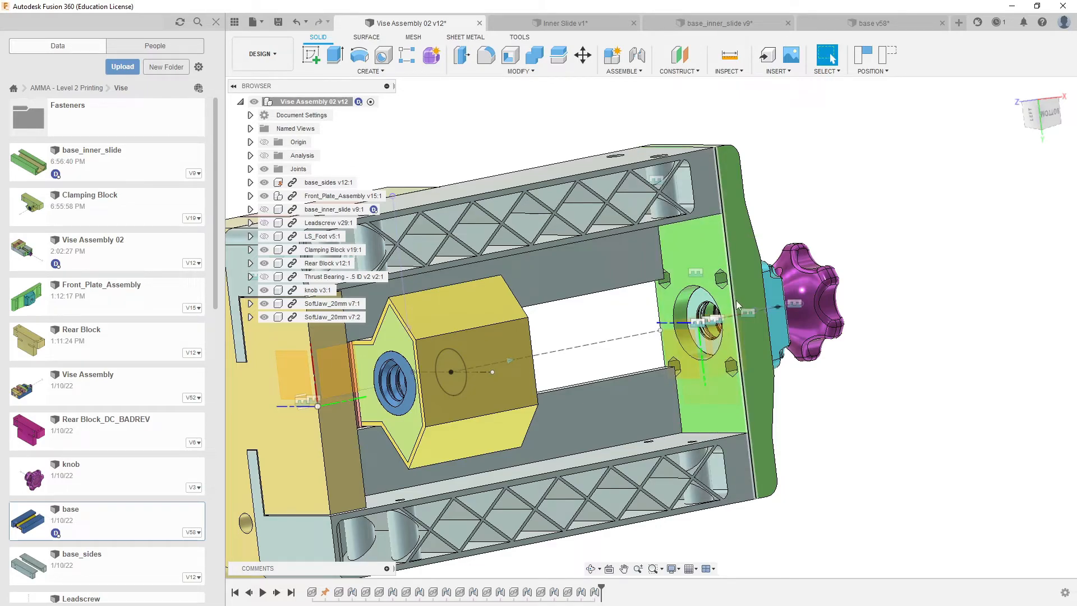
{"action": "scroll", "coordinate": [701, 185], "scroll_direction": "up", "scroll_amount": 3}
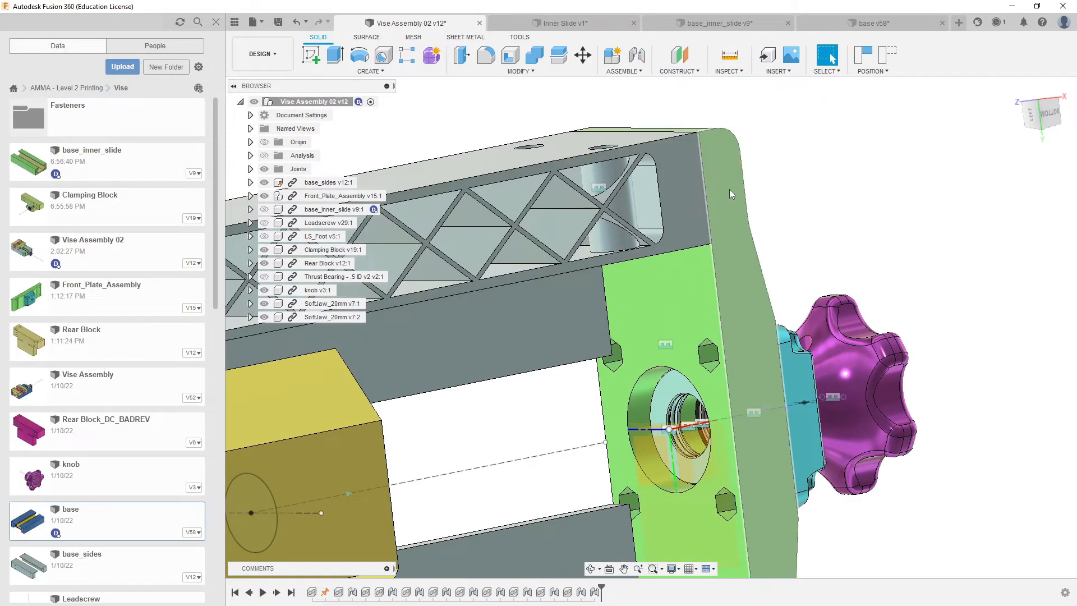
Step: Examine the corner where the side rail's end meets the front plate, from the outer side and from beneath
{"action": "middle_click_drag", "start_coordinate": [806, 264], "coordinate": [773, 220], "text": "shift"}
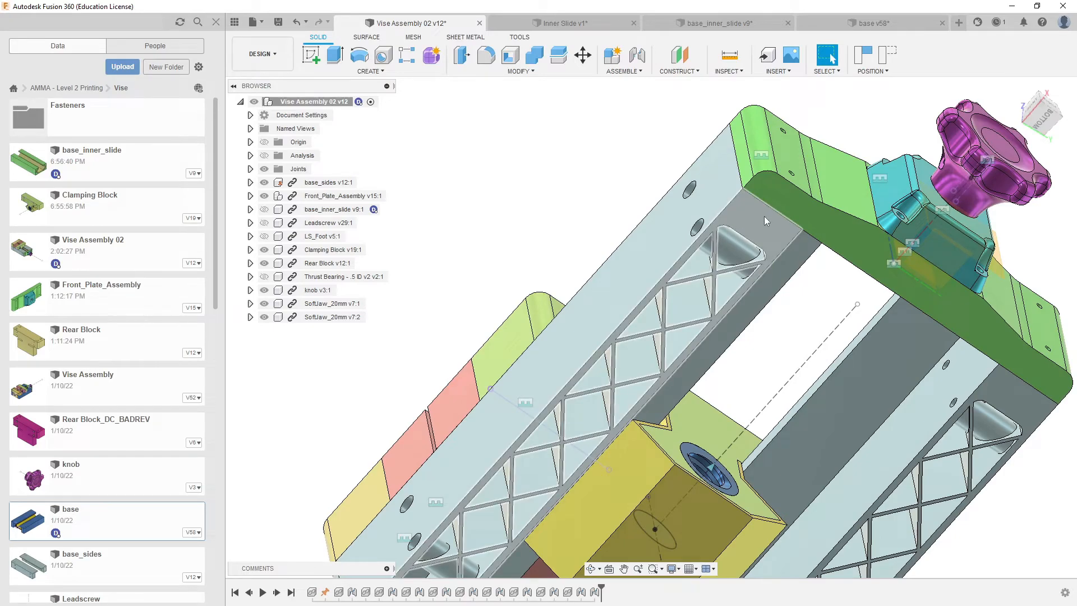
{"action": "middle_click_drag", "start_coordinate": [766, 214], "coordinate": [738, 260]}
{"action": "scroll", "coordinate": [738, 260], "scroll_direction": "down", "scroll_amount": 1}
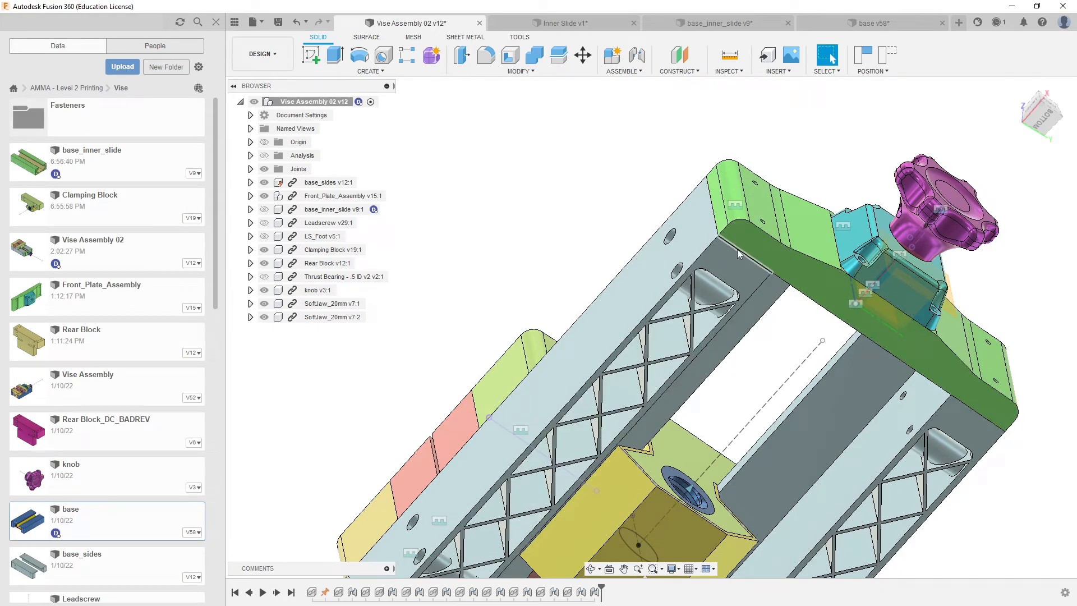
{"action": "scroll", "coordinate": [738, 253], "scroll_direction": "up", "scroll_amount": 5}
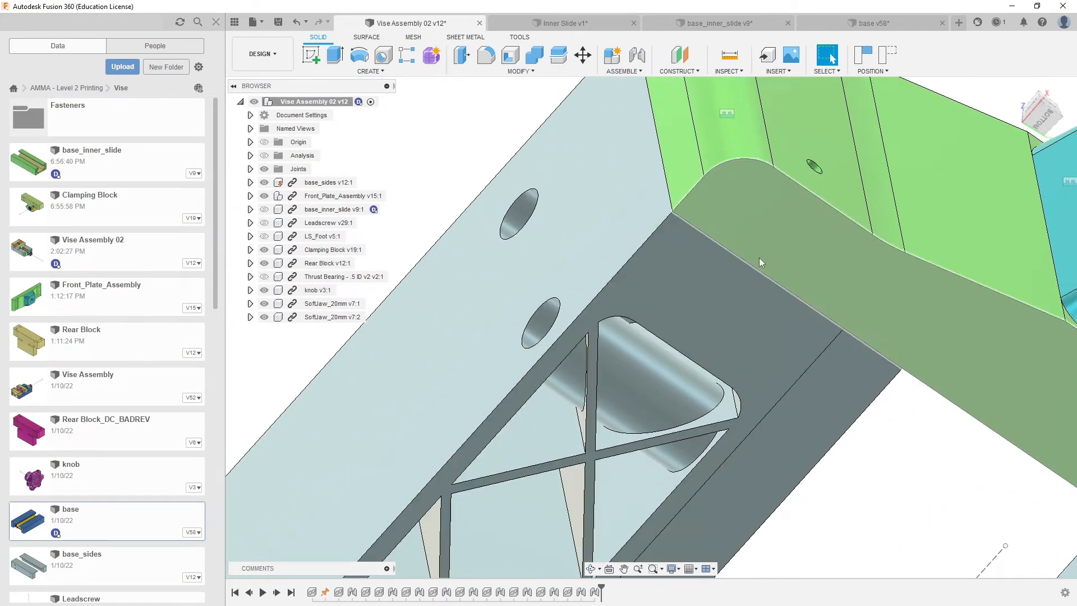
{"action": "middle_click_drag", "start_coordinate": [762, 241], "coordinate": [730, 263], "text": "shift"}
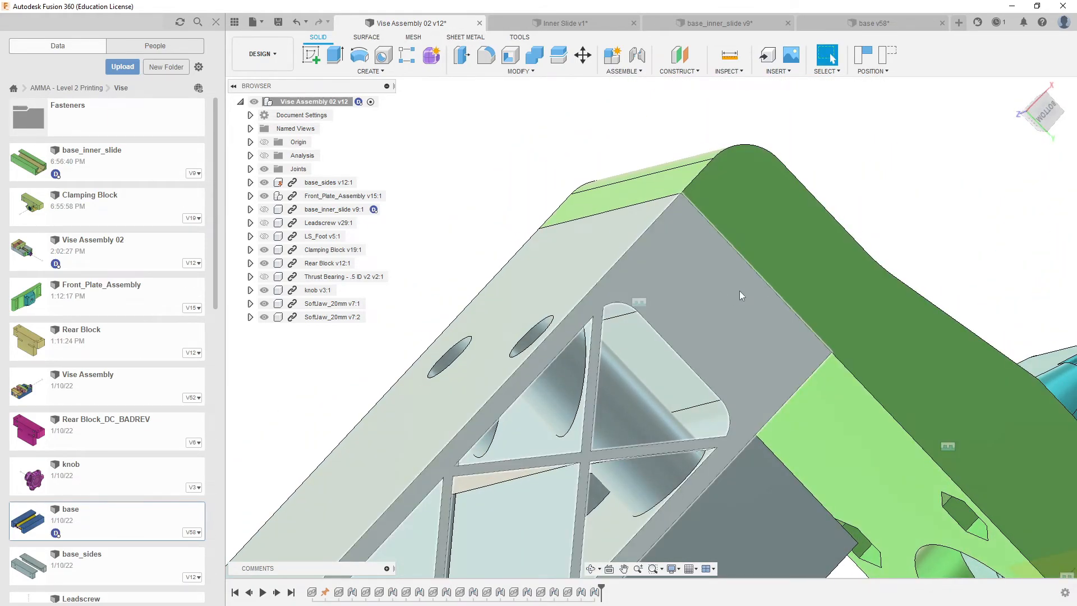
{"action": "scroll", "coordinate": [696, 292], "scroll_direction": "down", "scroll_amount": 4}
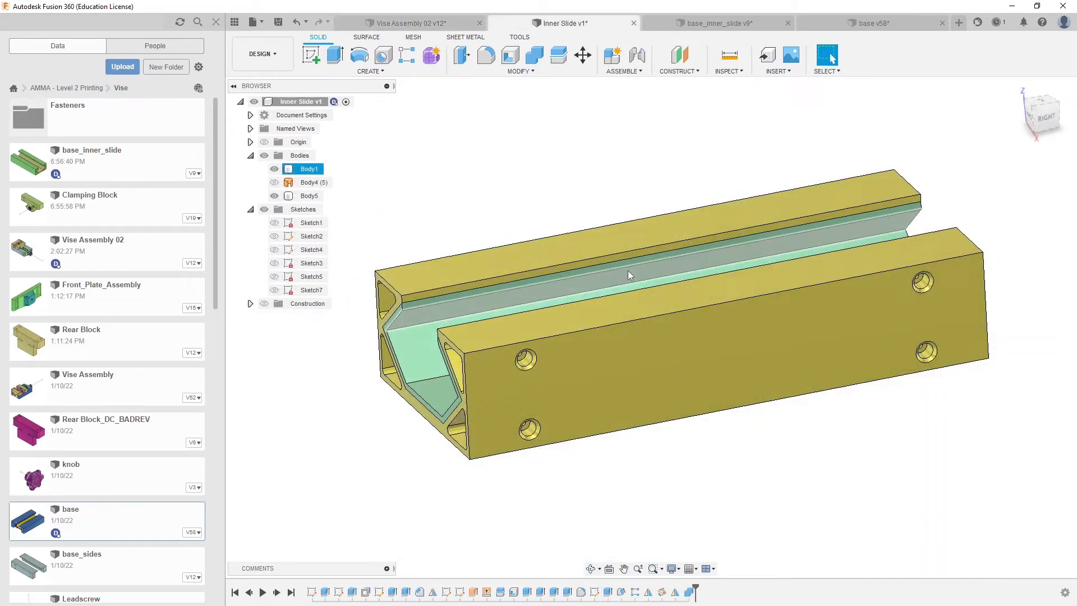
Step: Switch to the Inner Slide design and start a sketch on the front XZ origin plane at the channel's end
{"action": "mouse_move", "coordinate": [628, 271]}
{"action": "middle_mouse_down", "text": "shift"}
{"action": "mouse_move", "coordinate": [657, 261]}
{"action": "mouse_move", "coordinate": [694, 279]}
{"action": "mouse_move", "coordinate": [714, 260]}
{"action": "mouse_move", "coordinate": [698, 247]}
{"action": "mouse_move", "coordinate": [570, 247]}
{"action": "mouse_move", "coordinate": [708, 253]}
{"action": "middle_mouse_up", "text": "shift"}
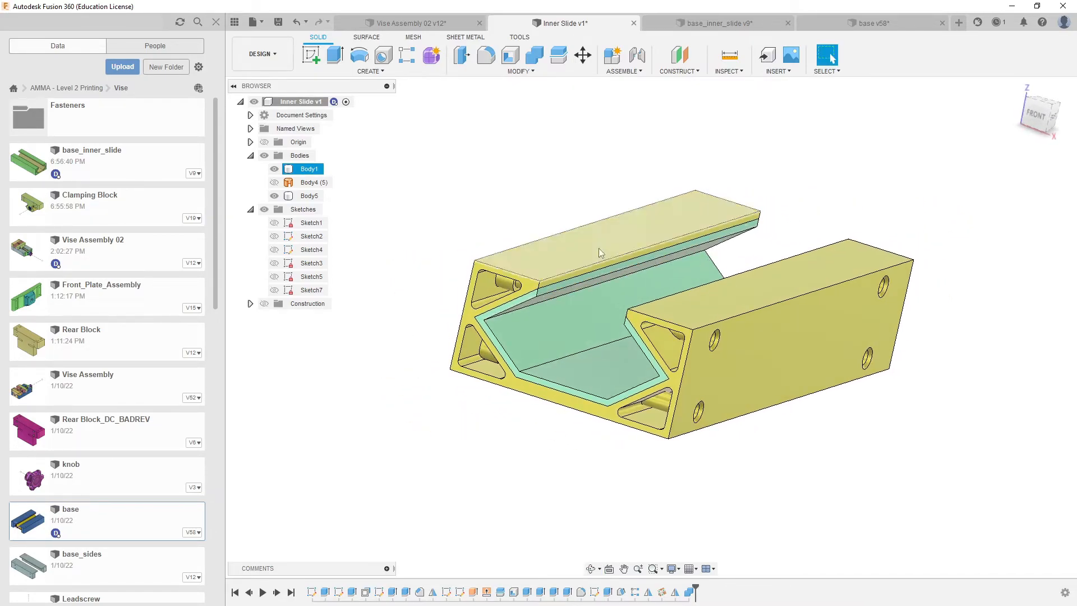
{"action": "left_click", "coordinate": [313, 56]}
{"action": "mouse_move", "coordinate": [548, 487]}
{"action": "middle_mouse_down", "text": "shift"}
{"action": "mouse_move", "coordinate": [527, 513]}
{"action": "mouse_move", "coordinate": [472, 536]}
{"action": "mouse_move", "coordinate": [504, 522]}
{"action": "mouse_move", "coordinate": [507, 507]}
{"action": "mouse_move", "coordinate": [510, 517]}
{"action": "middle_mouse_up", "text": "shift"}
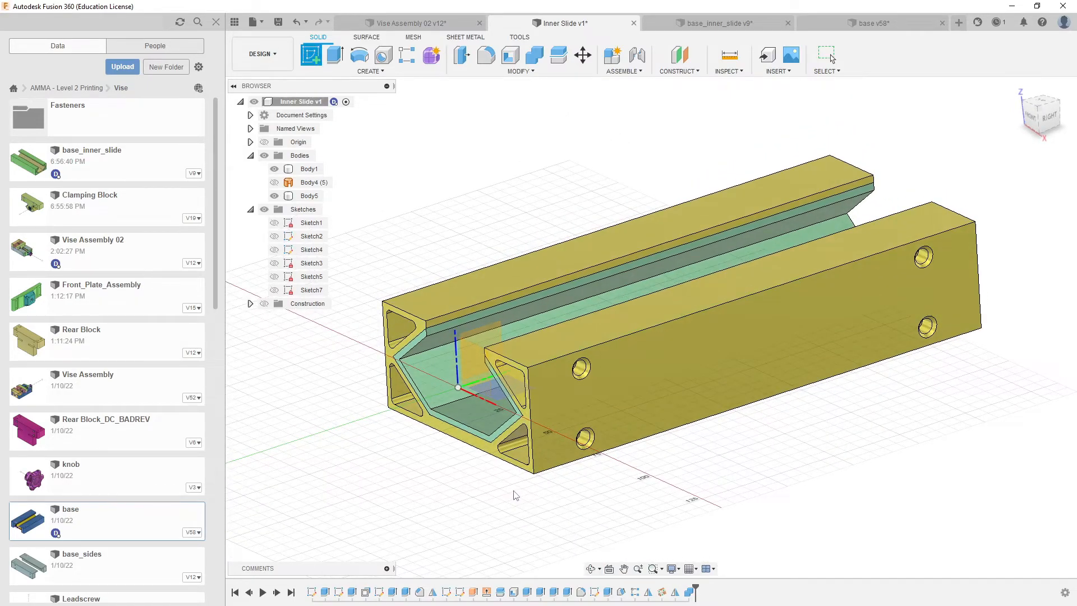
{"action": "left_click", "coordinate": [550, 436]}
{"action": "middle_click_drag", "start_coordinate": [551, 437], "coordinate": [628, 416]}
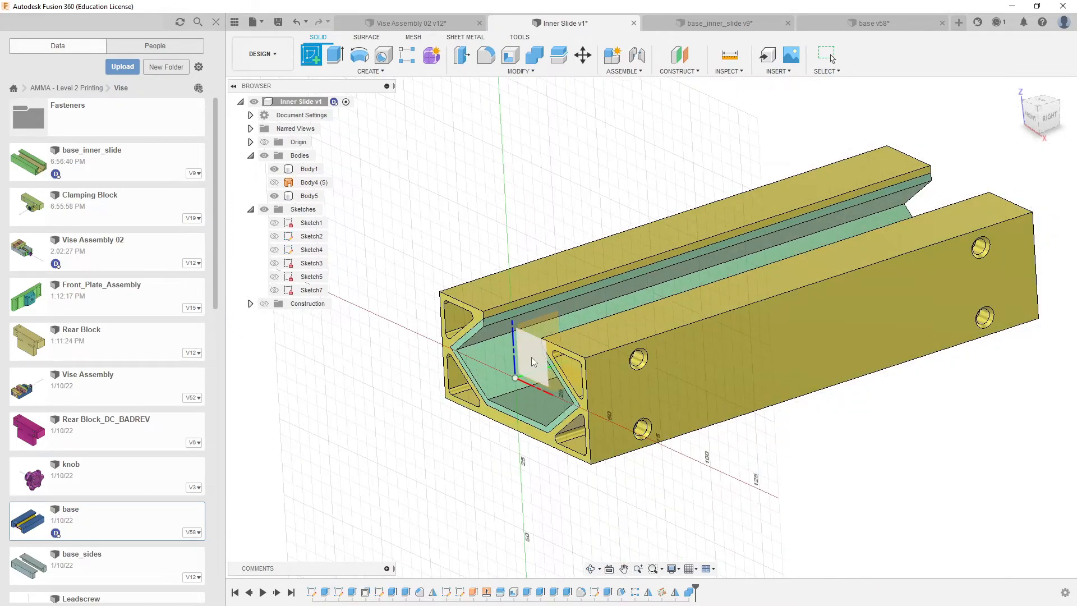
{"action": "scroll", "coordinate": [535, 364], "scroll_direction": "up", "scroll_amount": 3}
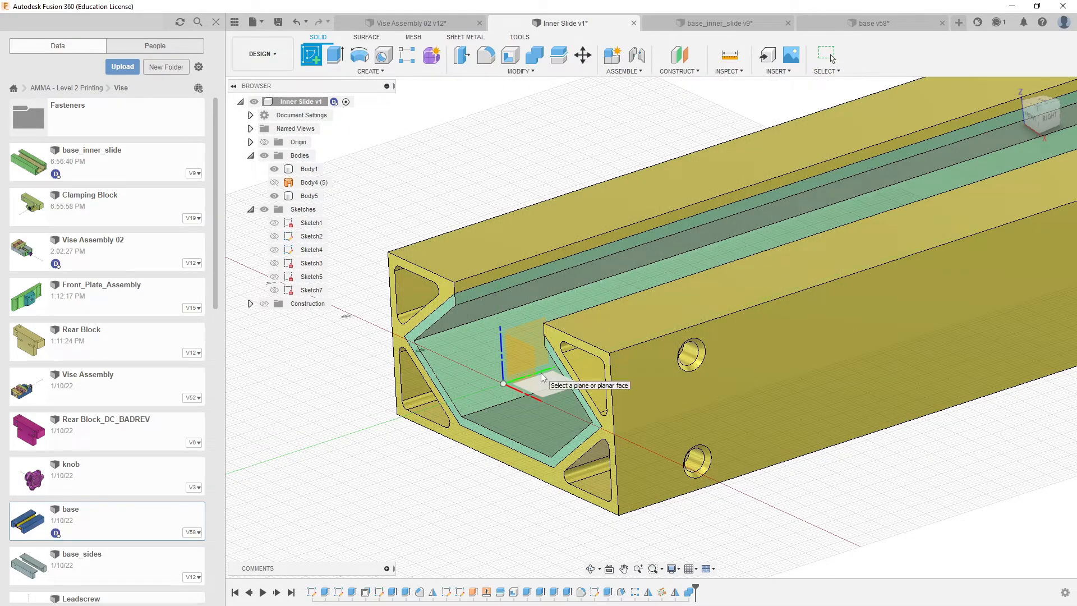
{"action": "left_click", "coordinate": [518, 362]}
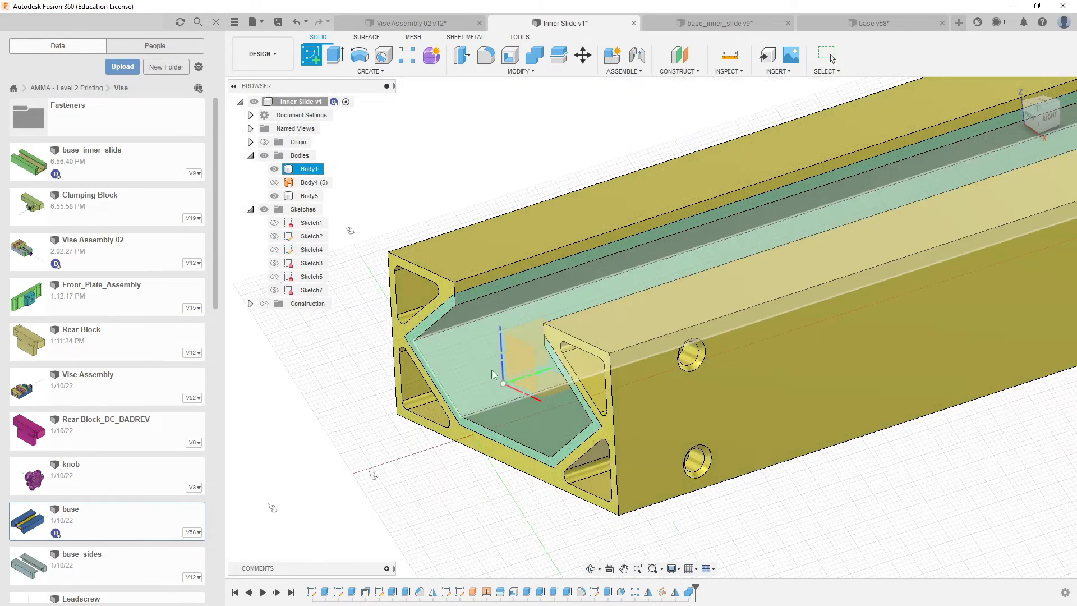
{"action": "left_click", "coordinate": [528, 360]}
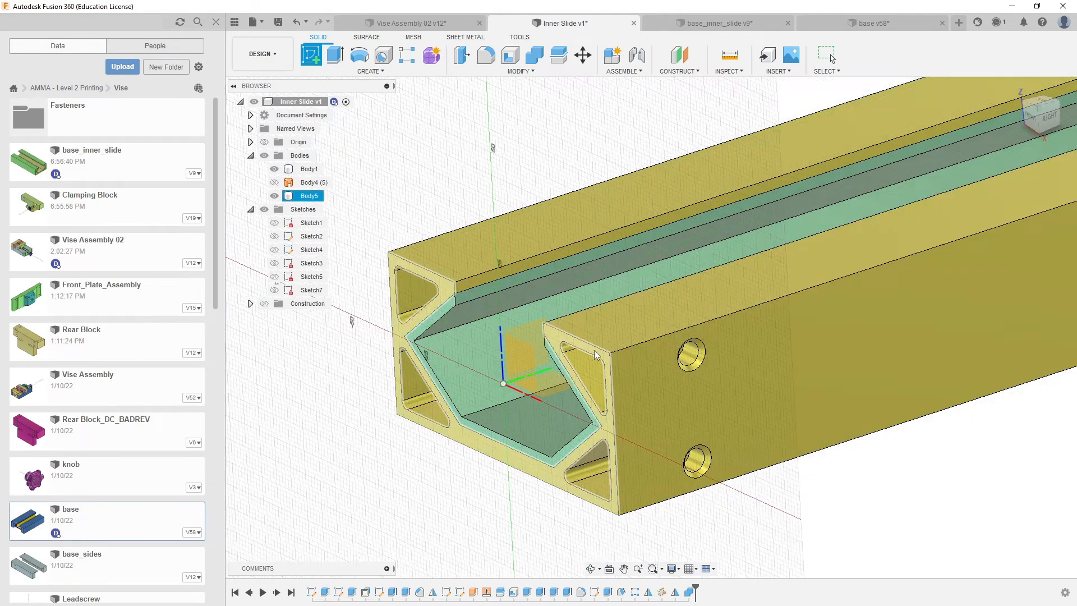
{"action": "left_click", "coordinate": [519, 362]}
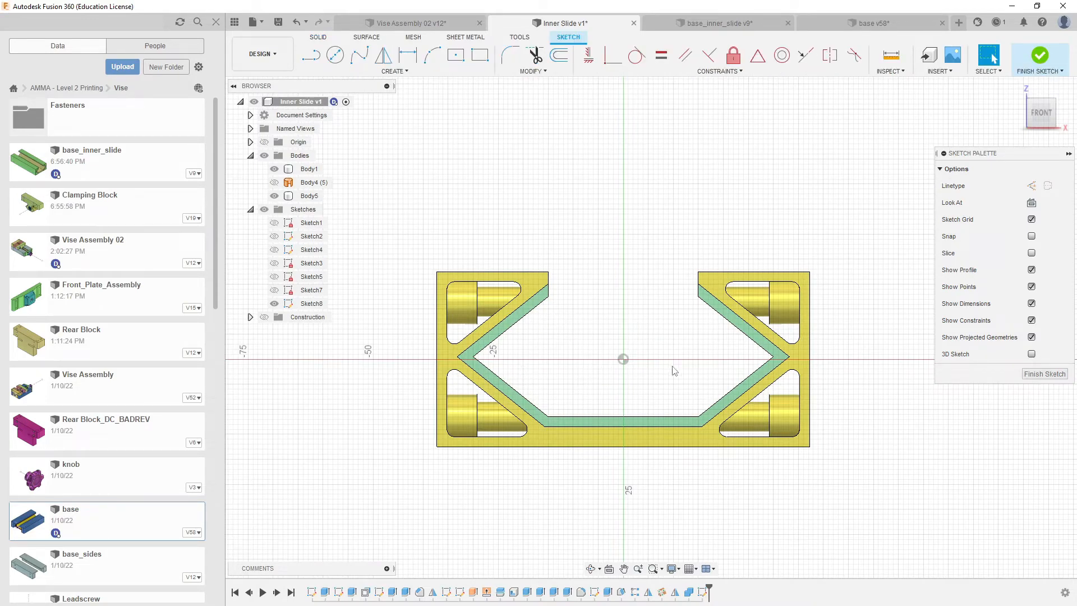
{"action": "key", "text": "f"}
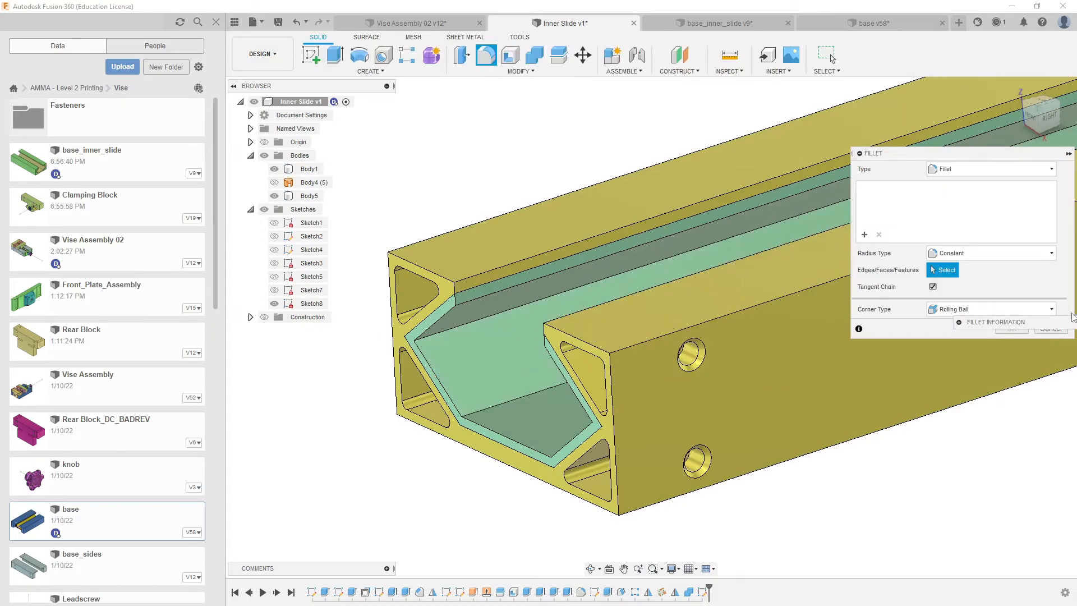
{"action": "left_click", "coordinate": [1043, 333]}
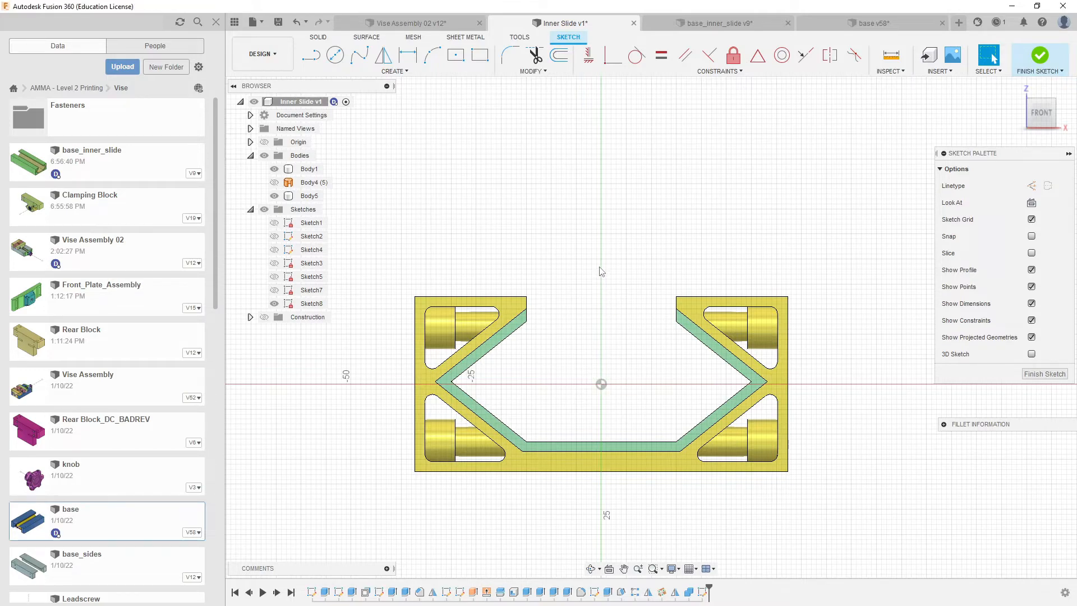
Step: Sketch a vertical line from the origin up past the channel's open top and convert it to construction
{"action": "key", "text": "l"}
{"action": "left_click", "coordinate": [601, 385]}
{"action": "left_click", "coordinate": [601, 215]}
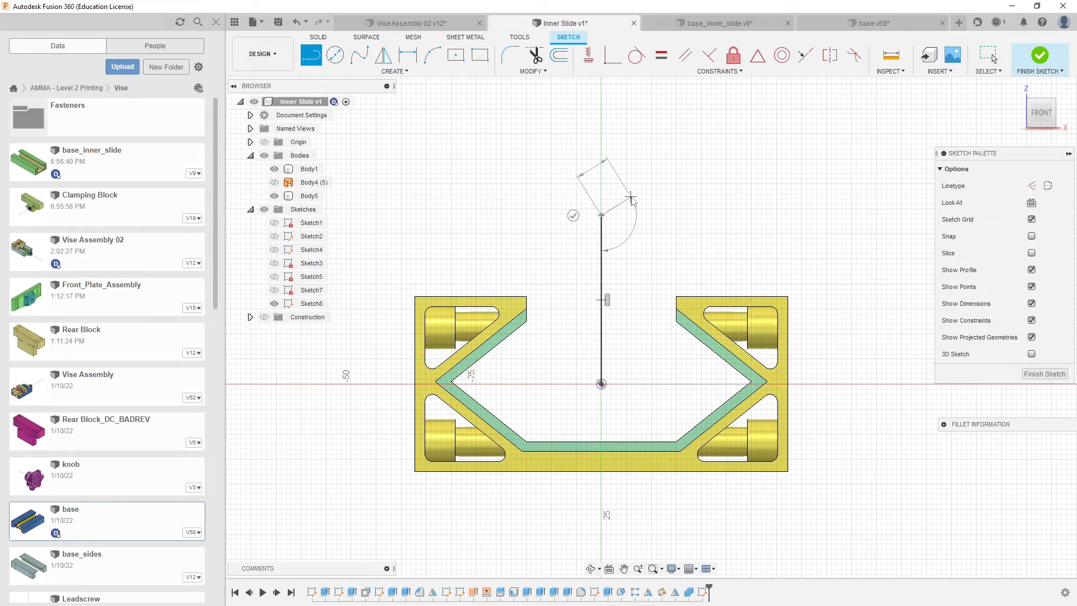
{"action": "key", "text": "Escape"}
{"action": "left_click", "coordinate": [609, 272]}
{"action": "key", "text": "x"}
{"action": "left_click", "coordinate": [658, 212]}
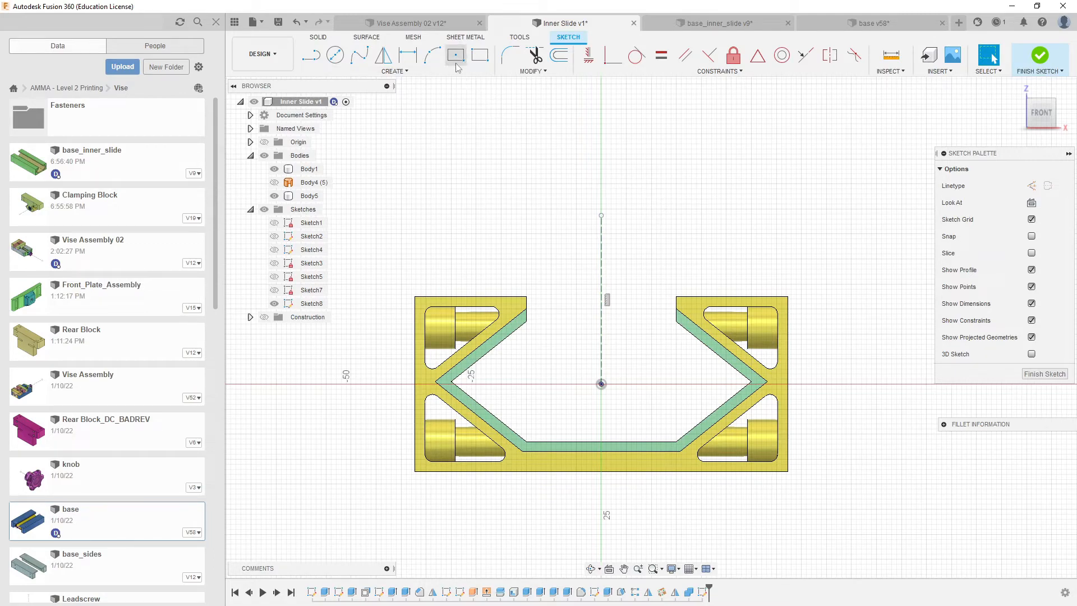
Step: Sketch a circle about 12 mm in diameter centred on the construction line, its centre slightly above the origin
{"action": "left_click", "coordinate": [335, 56]}
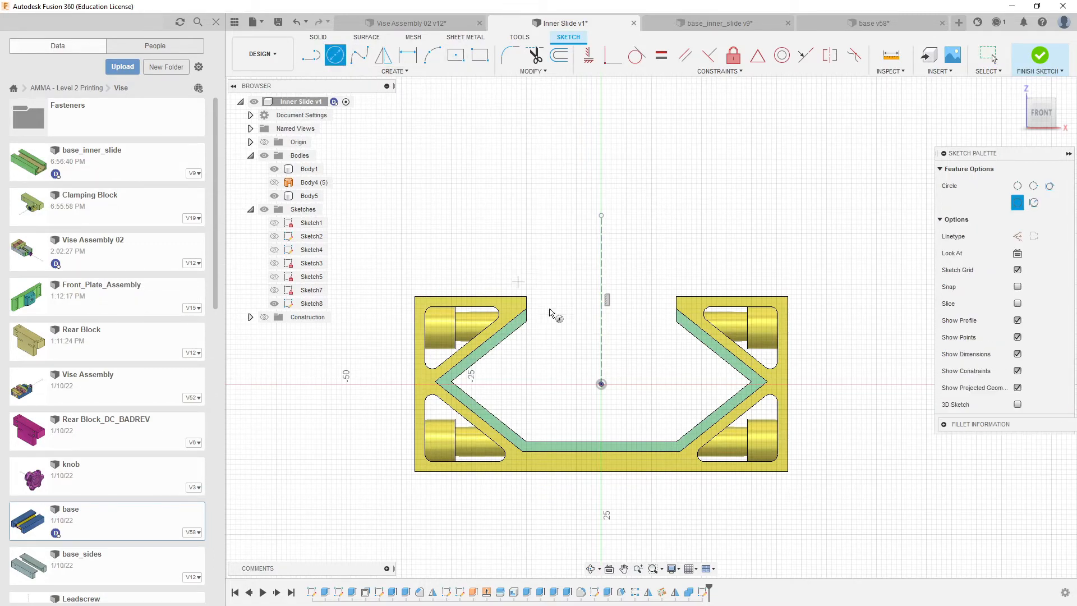
{"action": "left_click", "coordinate": [600, 355]}
{"action": "left_click", "coordinate": [632, 350]}
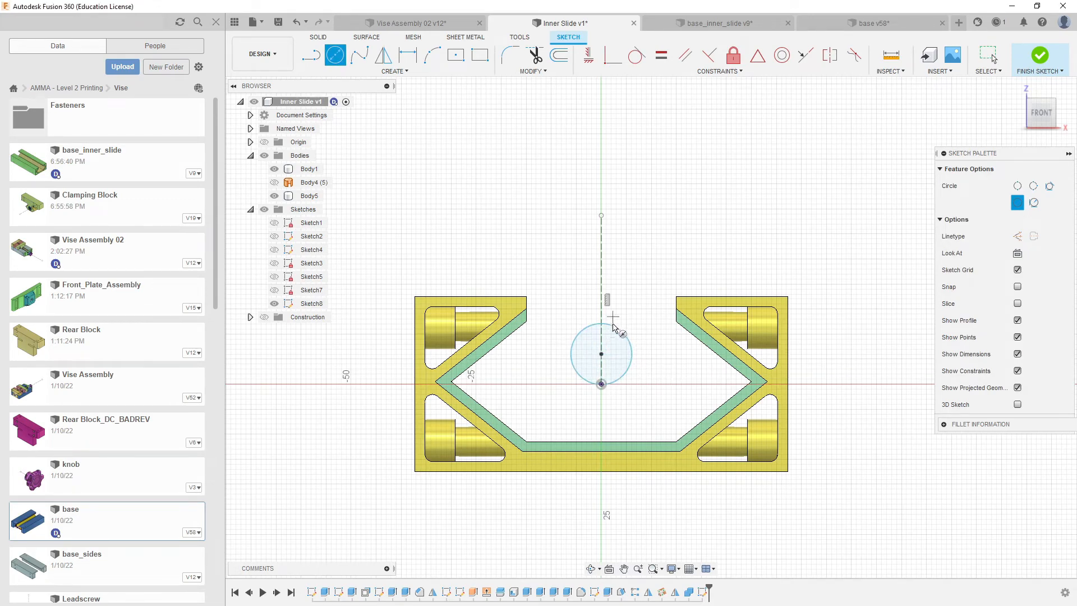
{"action": "key", "text": "Escape"}
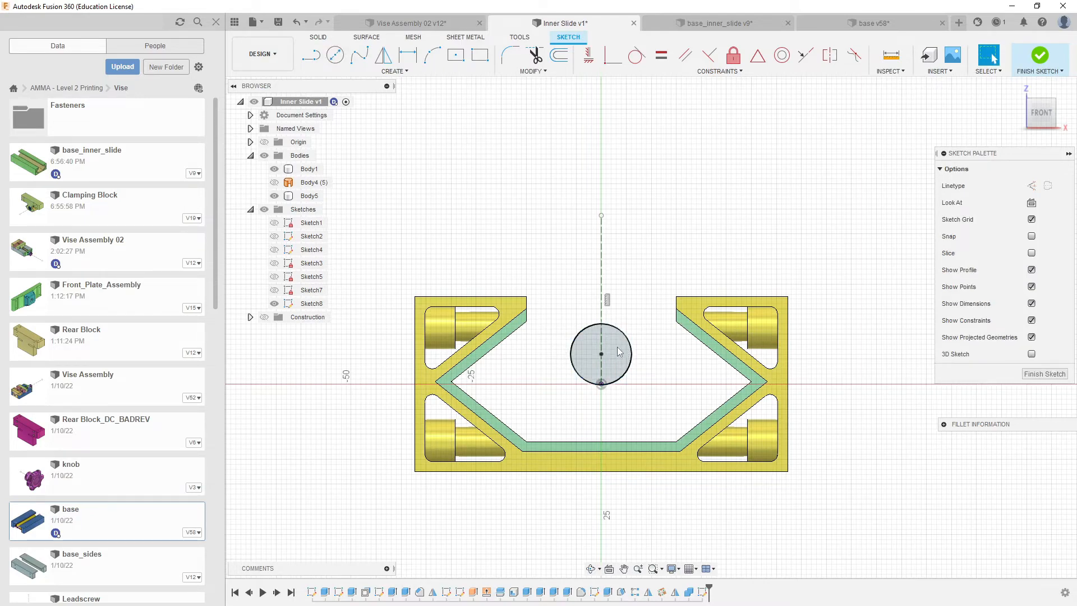
{"action": "left_click_drag", "start_coordinate": [602, 356], "coordinate": [618, 374]}
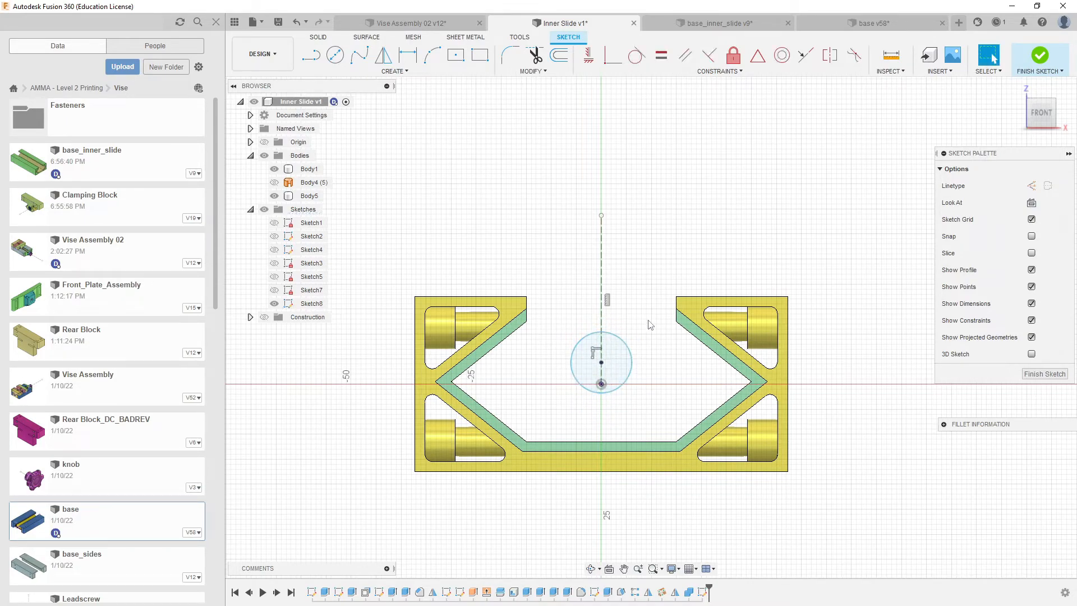
Step: Dimension the circle's diameter to 20 mm
{"action": "key", "text": "d"}
{"action": "left_click", "coordinate": [625, 341]}
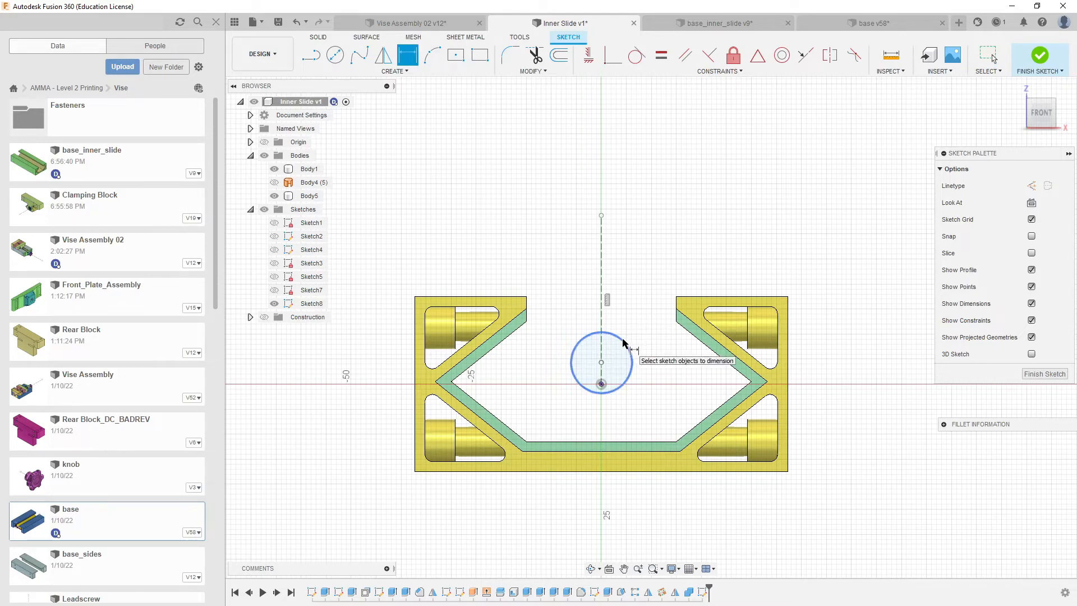
{"action": "left_click", "coordinate": [656, 332]}
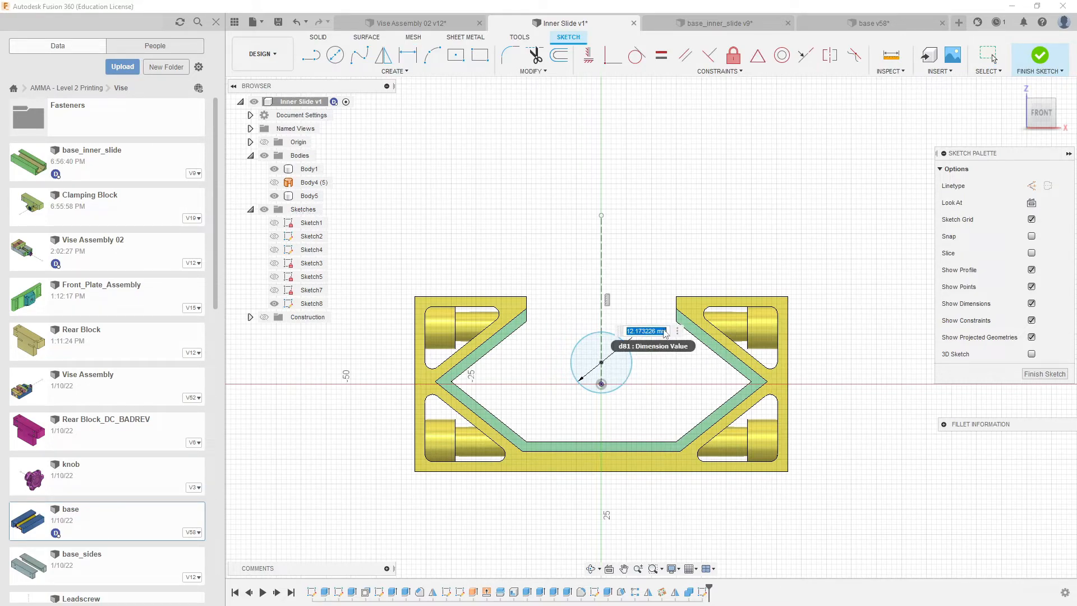
{"action": "key", "text": "Return"}
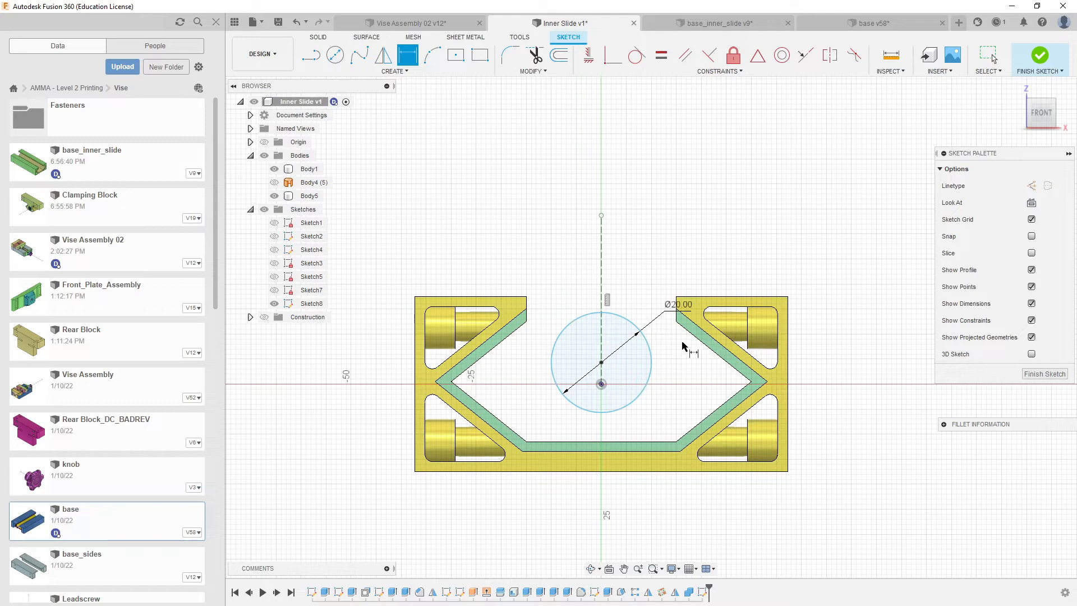
Step: Dimension the circle's centre 20 mm above the channel block's lower edge and finish the sketch
{"action": "middle_click_drag", "start_coordinate": [595, 404], "coordinate": [621, 431]}
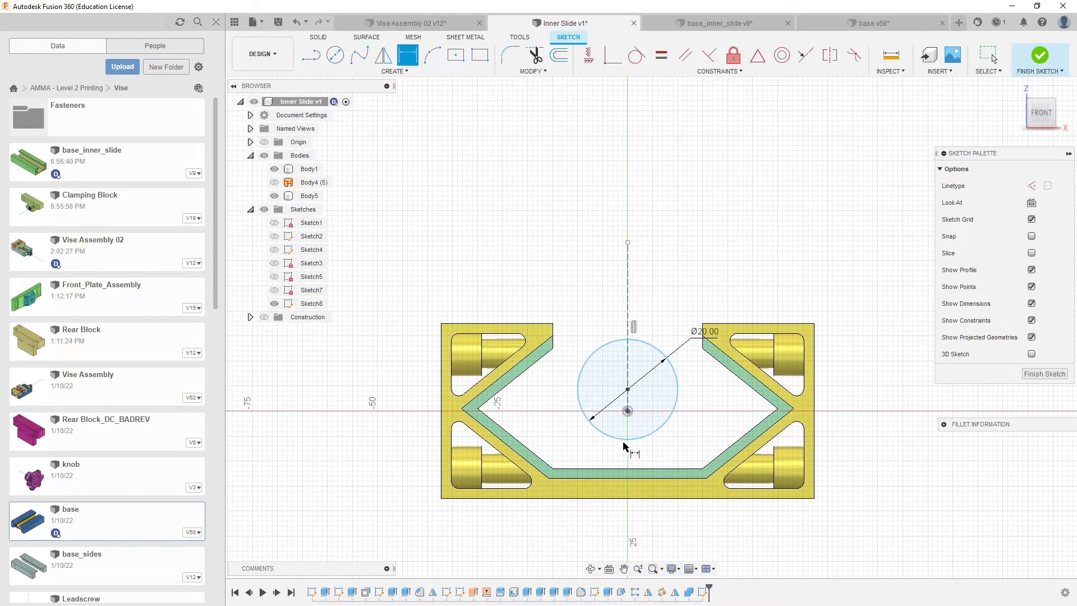
{"action": "left_click", "coordinate": [627, 411]}
{"action": "left_click", "coordinate": [683, 497]}
{"action": "left_click", "coordinate": [627, 390]}
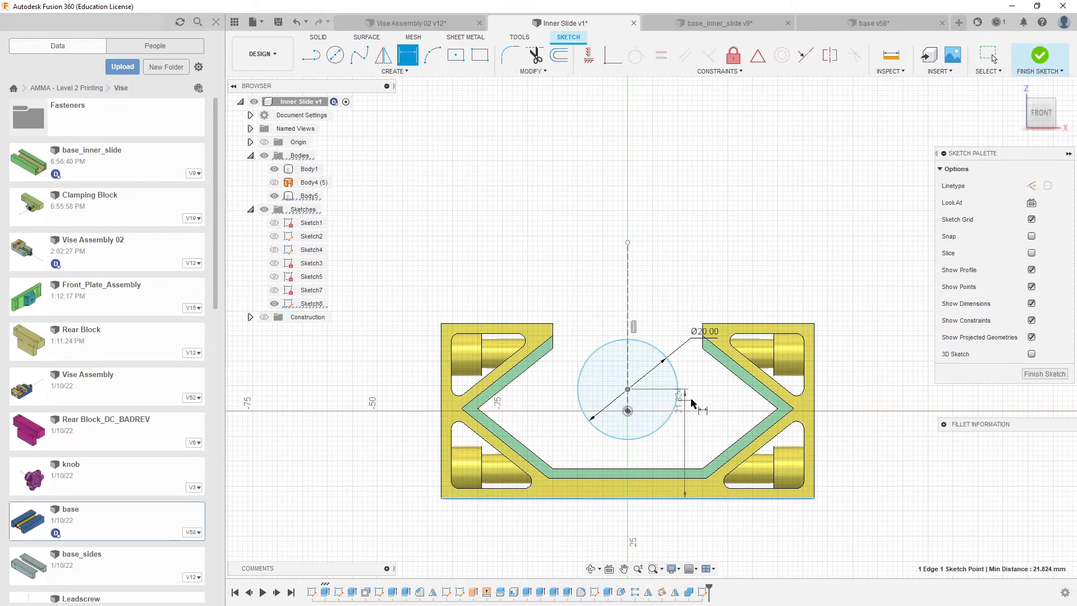
{"action": "left_click", "coordinate": [874, 448]}
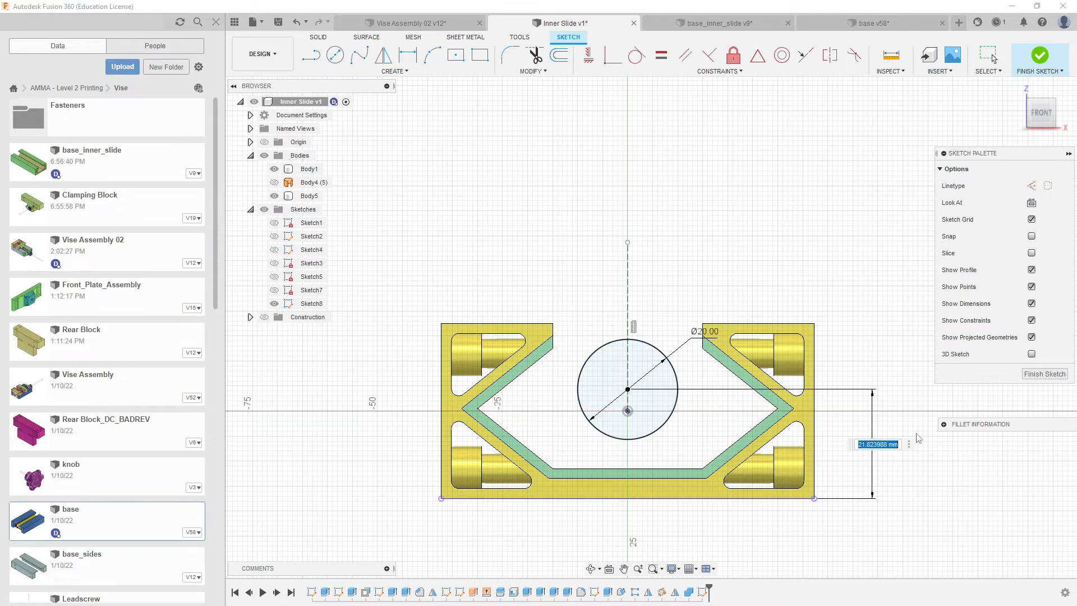
{"action": "type", "text": "20"}
{"action": "key", "text": "Return"}
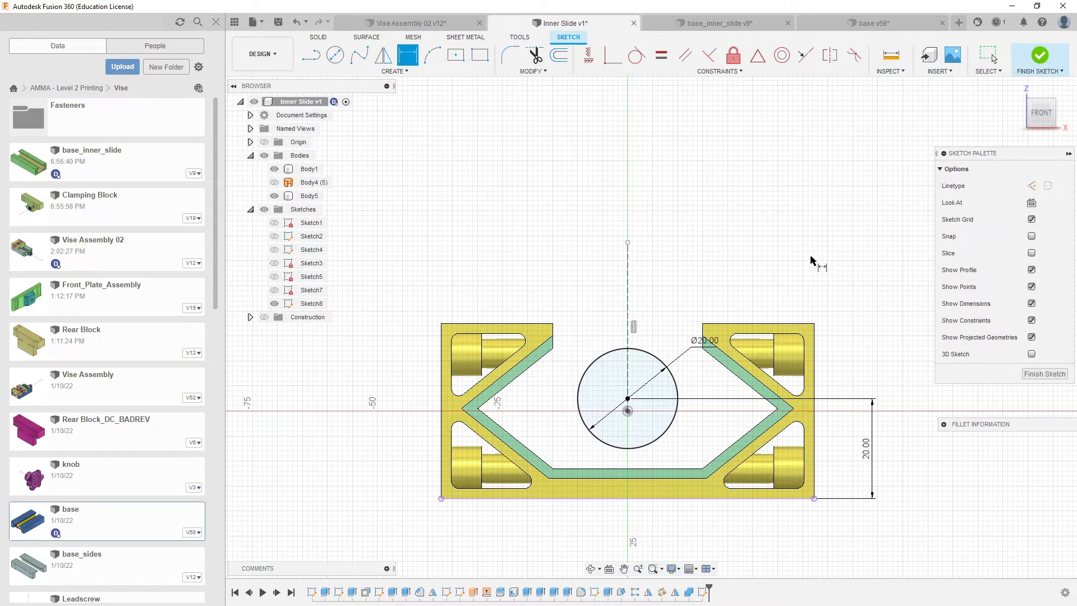
{"action": "key", "text": "Escape"}
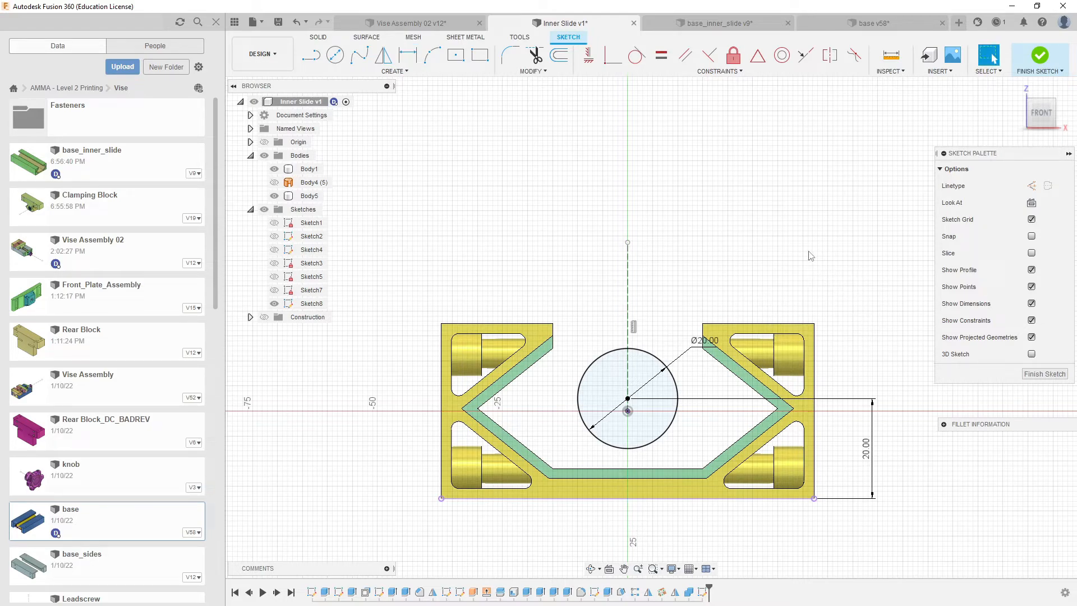
{"action": "left_click", "coordinate": [1039, 56]}
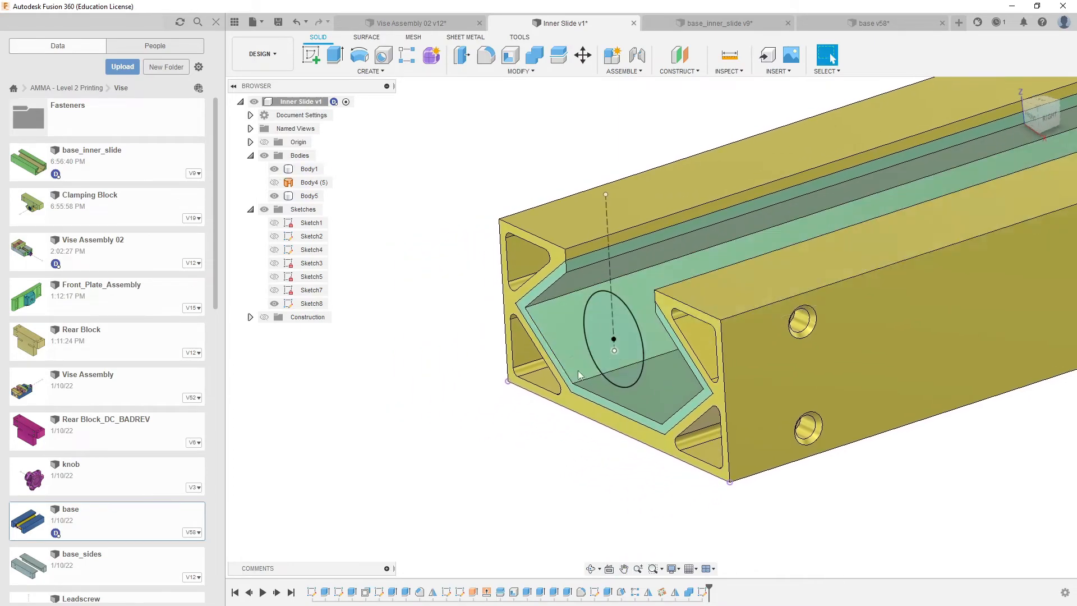
Step: Switch to the Vise Assembly 02 design, show base_inner_slide and examine how the slide and base sides meet the front plate and rear block
{"action": "left_click", "coordinate": [421, 22]}
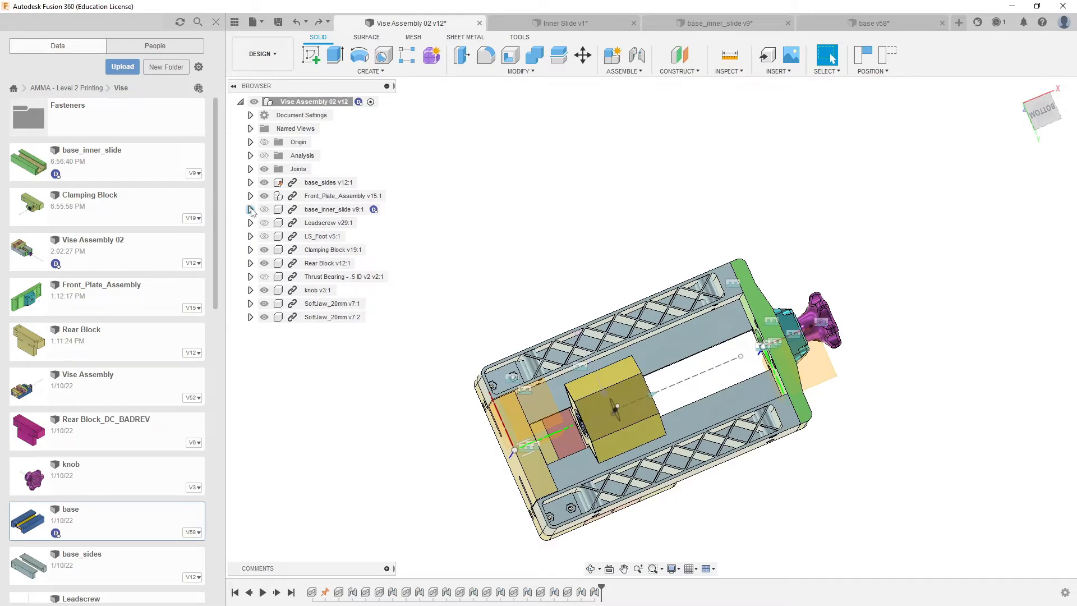
{"action": "middle_click_drag", "start_coordinate": [657, 256], "coordinate": [645, 184], "text": "shift"}
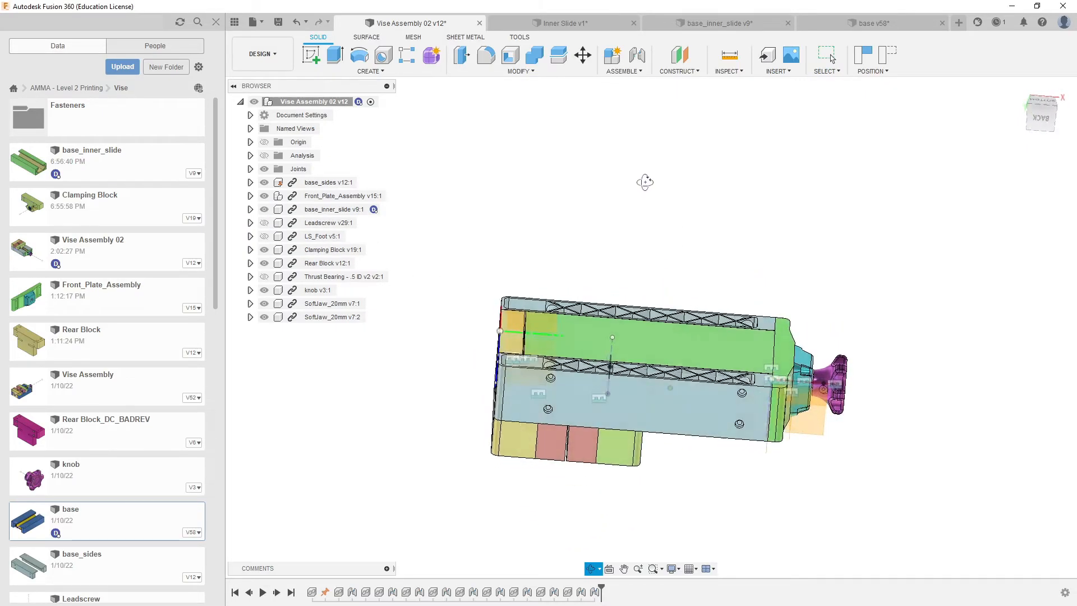
{"action": "scroll", "coordinate": [711, 283], "scroll_direction": "up", "scroll_amount": 10}
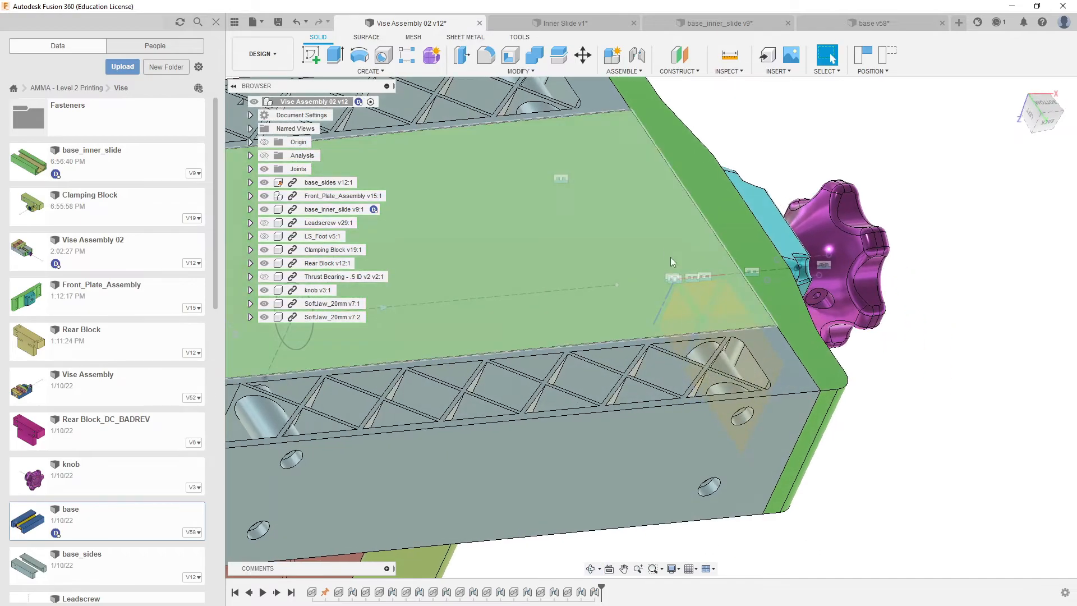
{"action": "left_click", "coordinate": [655, 237]}
{"action": "scroll", "coordinate": [655, 238], "scroll_direction": "down", "scroll_amount": 5}
{"action": "scroll", "coordinate": [752, 335], "scroll_direction": "up", "scroll_amount": 8}
{"action": "left_click", "coordinate": [758, 281]}
{"action": "left_click", "coordinate": [724, 220]}
{"action": "key", "text": "Escape"}
{"action": "left_click", "coordinate": [763, 319]}
{"action": "left_click", "coordinate": [729, 224]}
{"action": "left_click", "coordinate": [761, 309]}
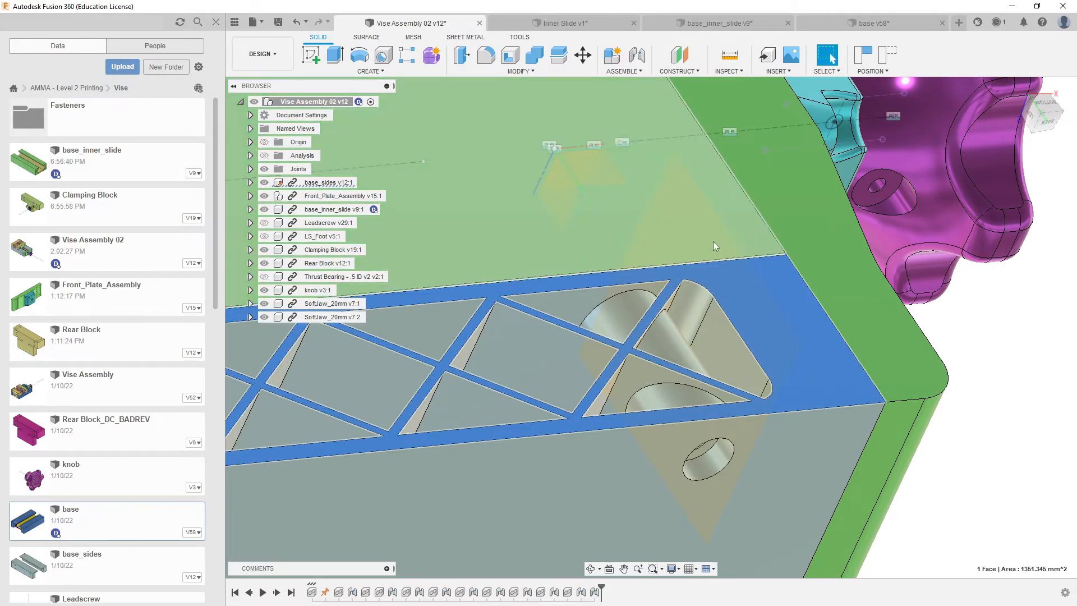
{"action": "scroll", "coordinate": [716, 247], "scroll_direction": "down", "scroll_amount": 10}
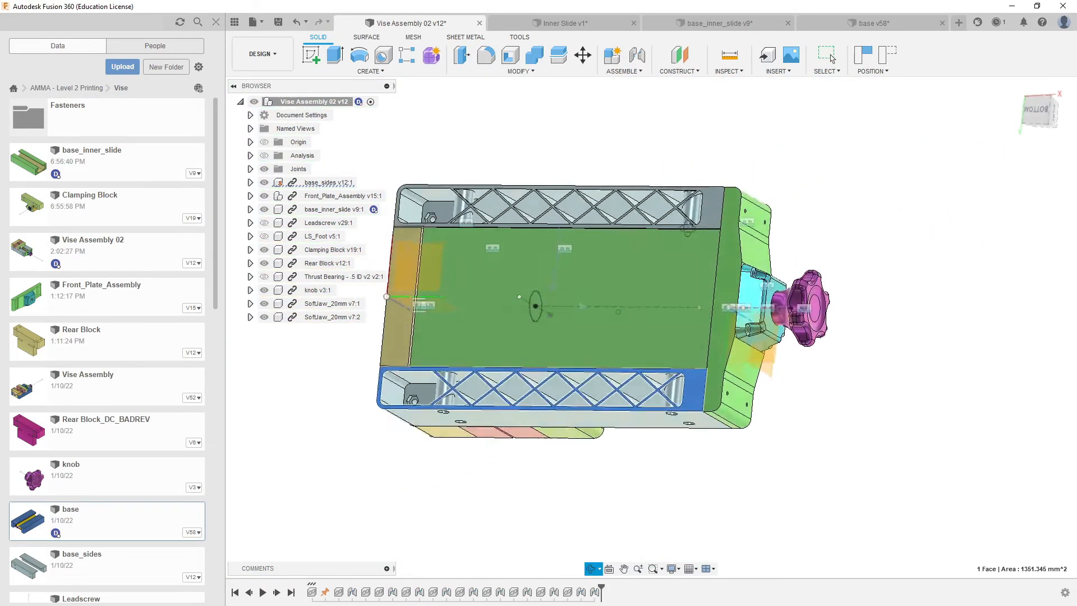
{"action": "middle_click_drag", "start_coordinate": [687, 229], "coordinate": [598, 315], "text": "shift"}
{"action": "middle_click_drag", "start_coordinate": [599, 375], "coordinate": [678, 393], "text": "shift"}
{"action": "middle_click_drag", "start_coordinate": [554, 321], "coordinate": [707, 337], "text": "shift"}
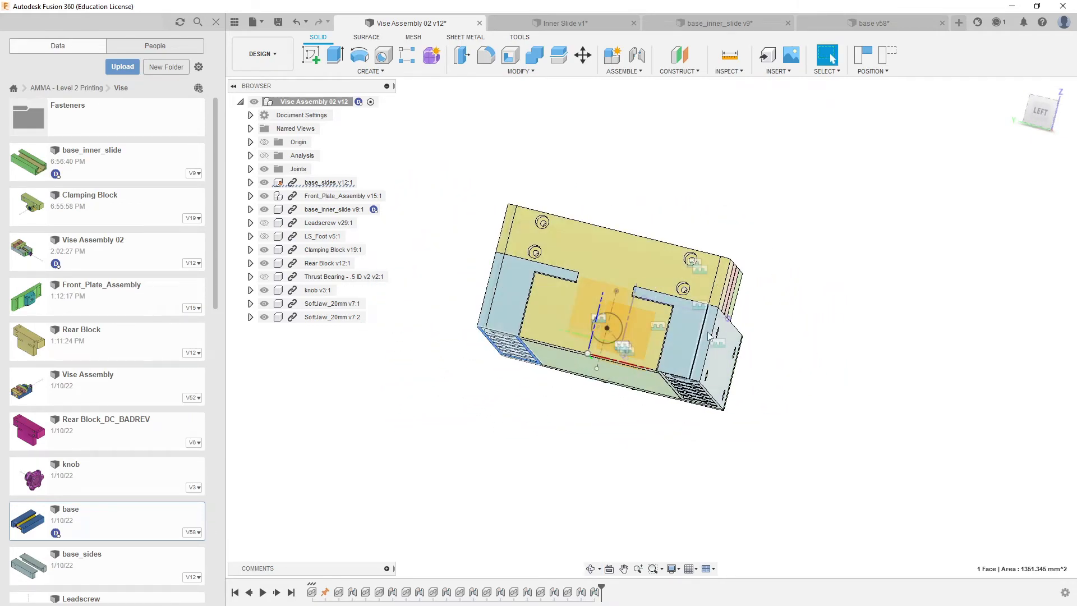
{"action": "middle_click_drag", "start_coordinate": [708, 322], "coordinate": [753, 216], "text": "shift"}
Step: Switch to the Inner Slide design, roll its history back to just after the mirror feature, and review Sketch3 with the screw holes
{"action": "left_click", "coordinate": [567, 23]}
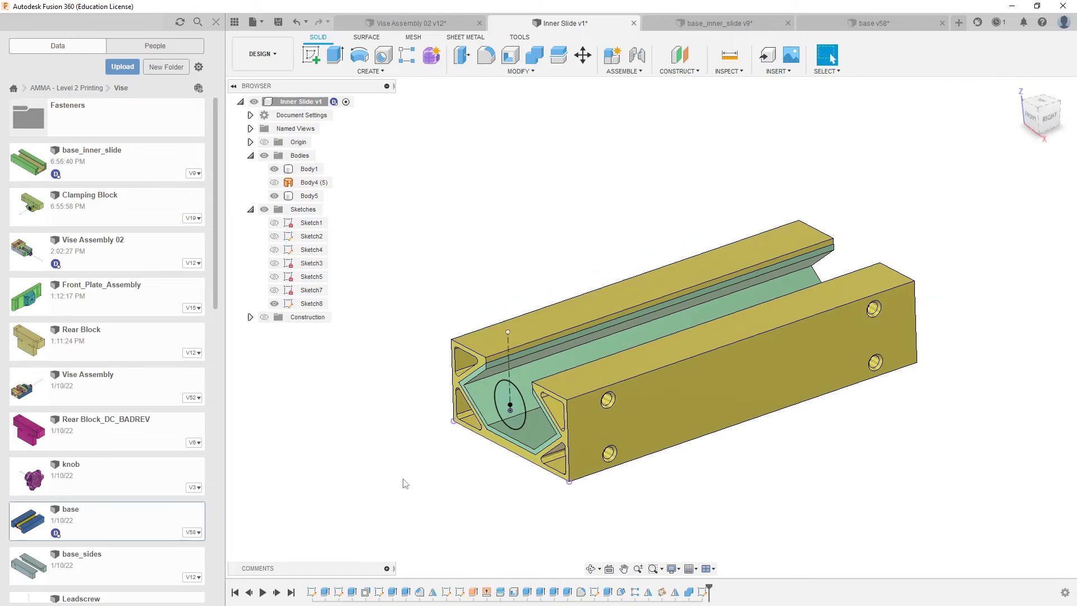
{"action": "middle_click_drag", "start_coordinate": [435, 448], "coordinate": [686, 384], "text": "shift"}
{"action": "middle_click_drag", "start_coordinate": [685, 384], "coordinate": [654, 411], "text": "shift"}
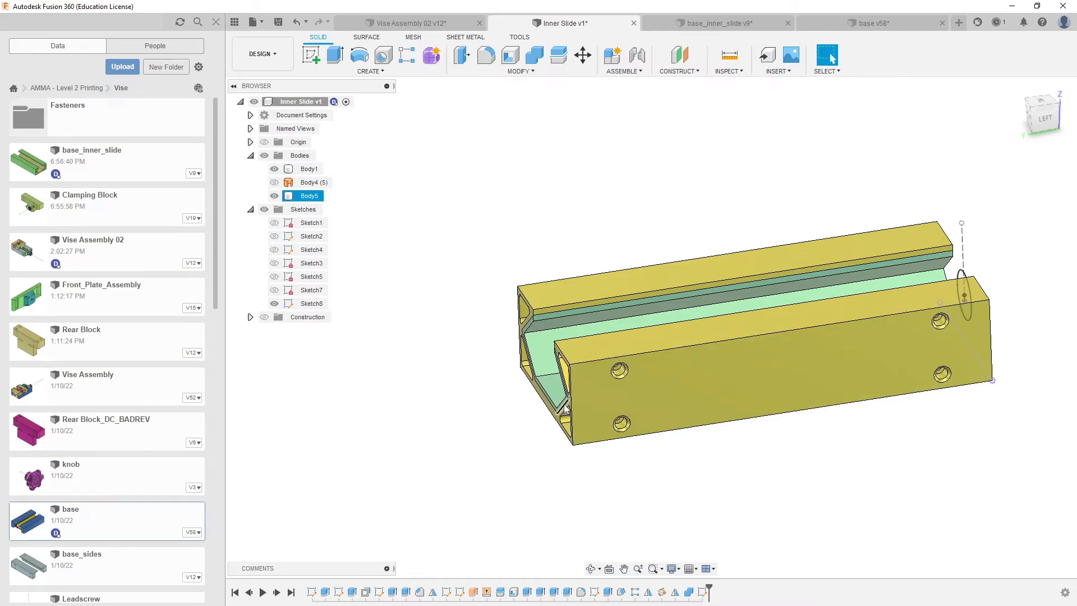
{"action": "middle_click_drag", "start_coordinate": [548, 433], "coordinate": [630, 397], "text": "shift"}
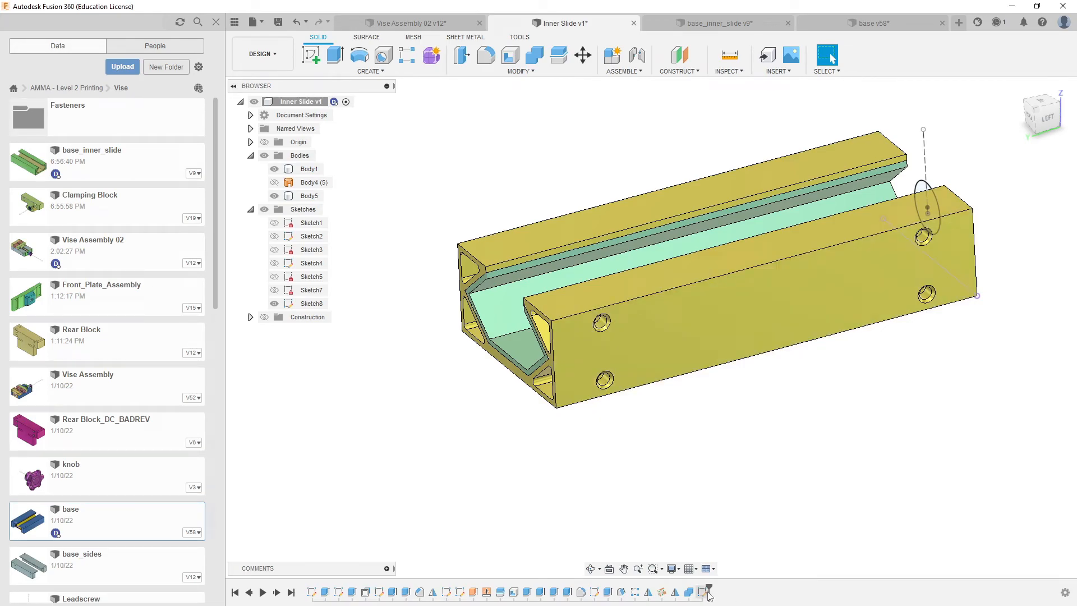
{"action": "left_click_drag", "start_coordinate": [708, 588], "coordinate": [493, 591]}
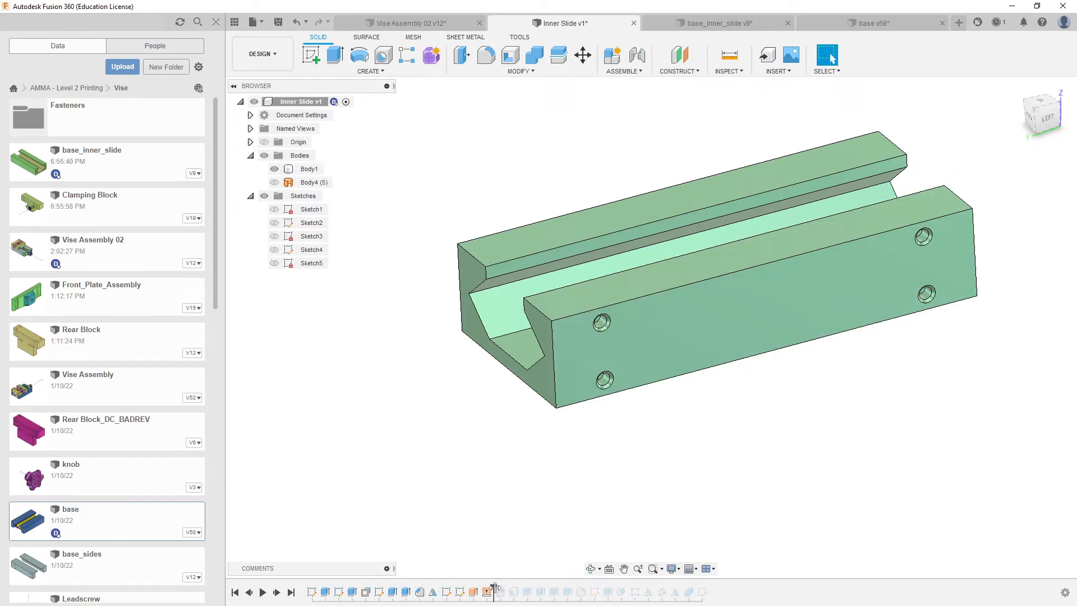
{"action": "left_click_drag", "start_coordinate": [436, 582], "coordinate": [382, 593]}
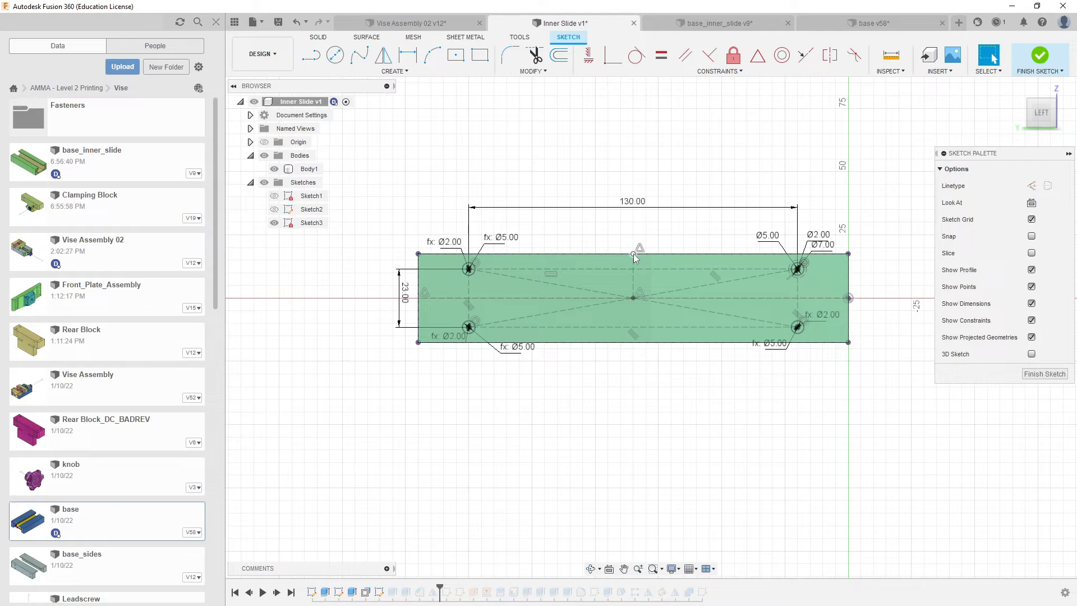
{"action": "left_click", "coordinate": [1039, 55]}
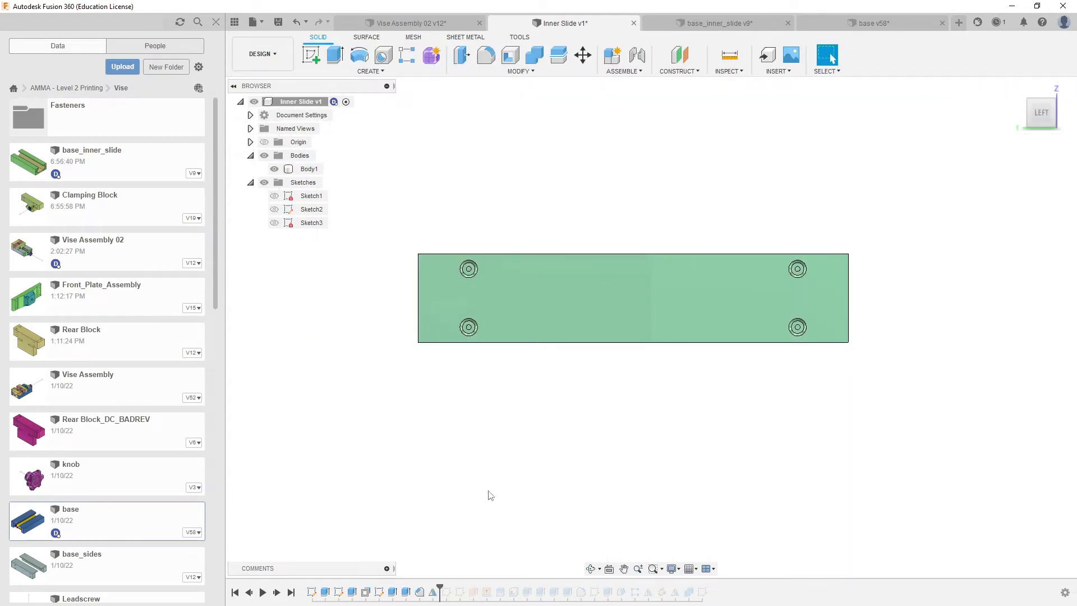
Step: Roll the history forward past the surface extrusion and briefly show Body4 to examine how it passes through the channel
{"action": "mouse_move", "coordinate": [440, 587]}
{"action": "left_mouse_down"}
{"action": "mouse_move", "coordinate": [381, 589]}
{"action": "mouse_move", "coordinate": [436, 581]}
{"action": "left_mouse_up"}
{"action": "middle_click_drag", "start_coordinate": [455, 453], "coordinate": [435, 494], "text": "shift"}
{"action": "left_click_drag", "start_coordinate": [441, 587], "coordinate": [480, 587]}
{"action": "middle_click_drag", "start_coordinate": [491, 483], "coordinate": [506, 482], "text": "shift"}
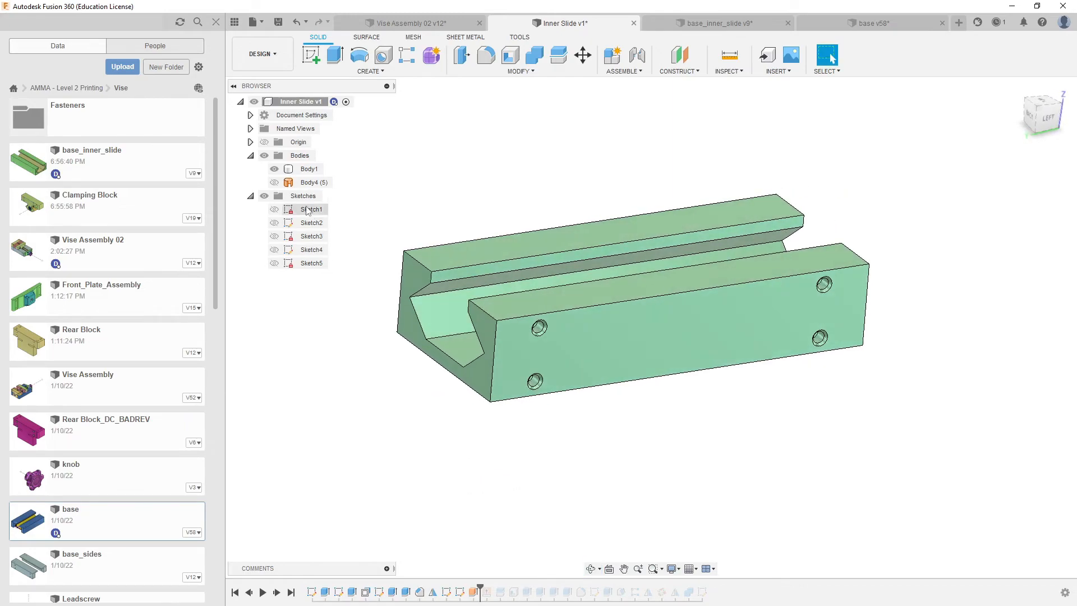
{"action": "left_click", "coordinate": [274, 183]}
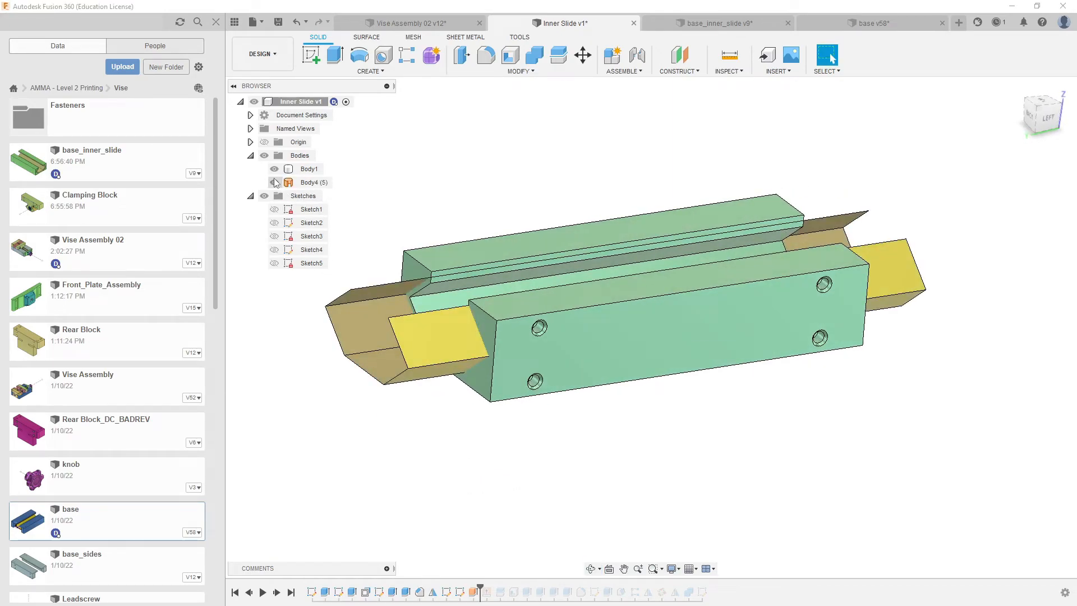
{"action": "left_click", "coordinate": [274, 182]}
Step: Roll the history back to just after the mirror feature and offset the channel's end face inward by about 12.4 mm
{"action": "mouse_move", "coordinate": [481, 587]}
{"action": "left_mouse_down"}
{"action": "mouse_move", "coordinate": [424, 586]}
{"action": "mouse_move", "coordinate": [439, 586]}
{"action": "left_mouse_up"}
{"action": "mouse_move", "coordinate": [539, 538]}
{"action": "middle_mouse_down", "text": "shift"}
{"action": "mouse_move", "coordinate": [561, 507]}
{"action": "mouse_move", "coordinate": [524, 497]}
{"action": "mouse_move", "coordinate": [481, 459]}
{"action": "mouse_move", "coordinate": [493, 479]}
{"action": "mouse_move", "coordinate": [504, 445]}
{"action": "mouse_move", "coordinate": [594, 464]}
{"action": "mouse_move", "coordinate": [632, 450]}
{"action": "middle_mouse_up", "text": "shift"}
{"action": "left_click", "coordinate": [526, 71]}
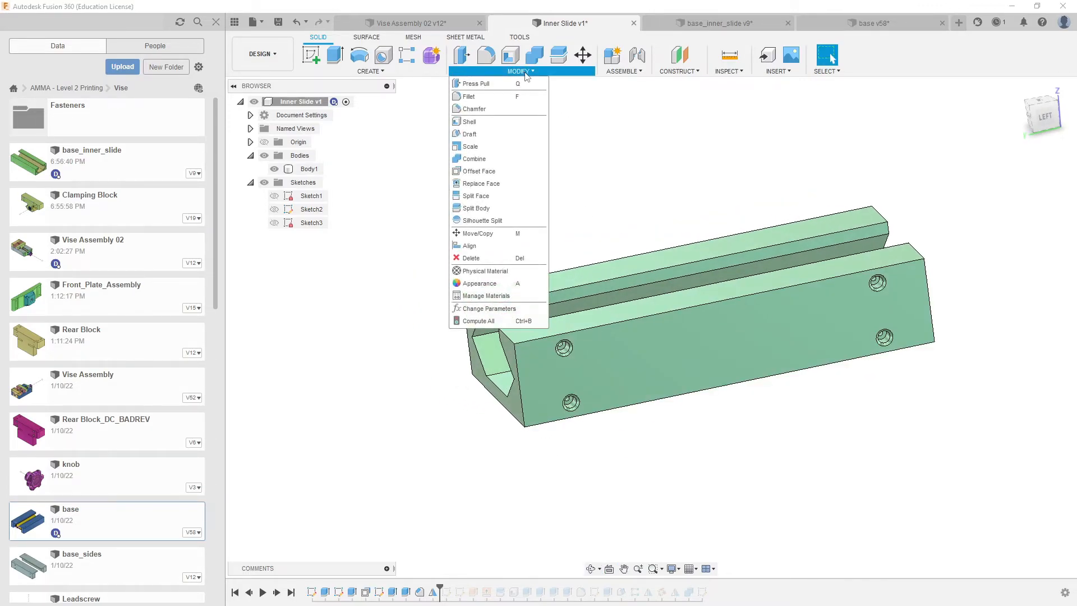
{"action": "left_click", "coordinate": [493, 172]}
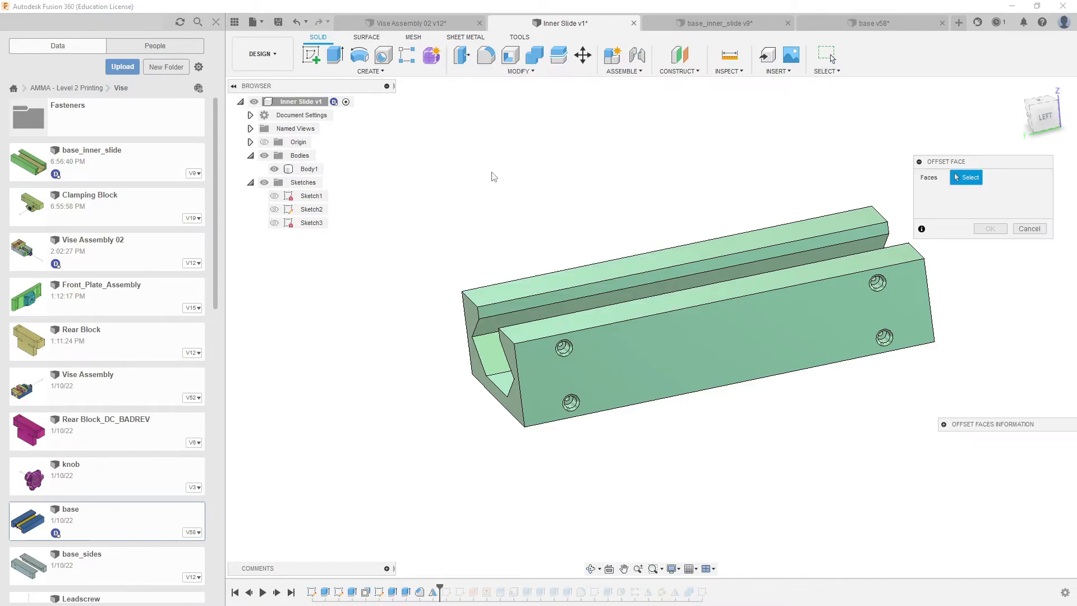
{"action": "left_click", "coordinate": [513, 402]}
{"action": "left_click_drag", "start_coordinate": [506, 408], "coordinate": [547, 367]}
{"action": "left_click", "coordinate": [991, 228]}
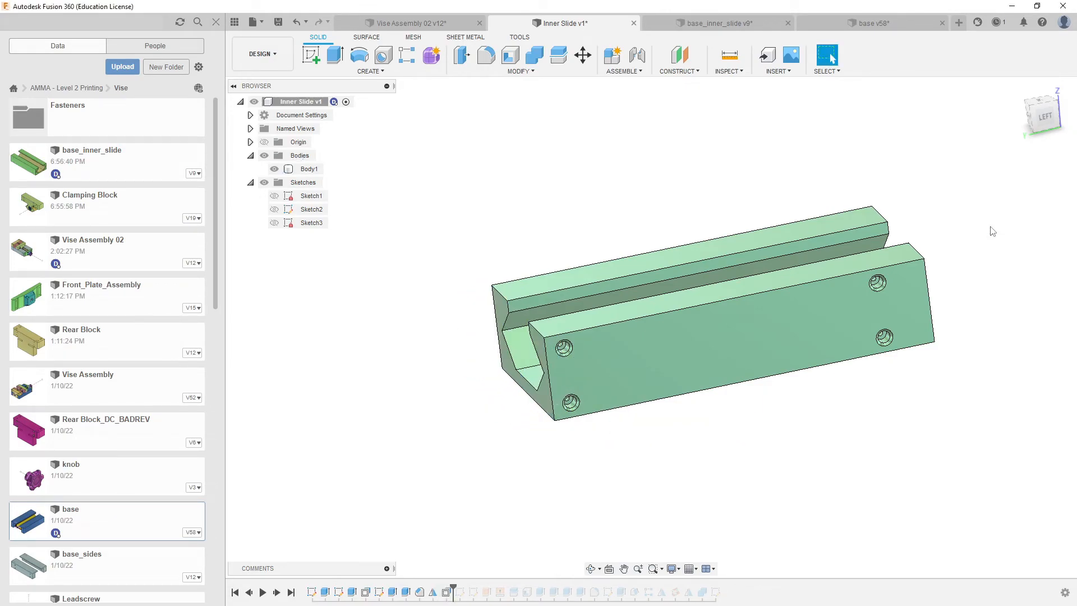
Step: Edit the end face offset and set its distance to -1 mm
{"action": "middle_click_drag", "start_coordinate": [731, 374], "coordinate": [650, 393], "text": "shift"}
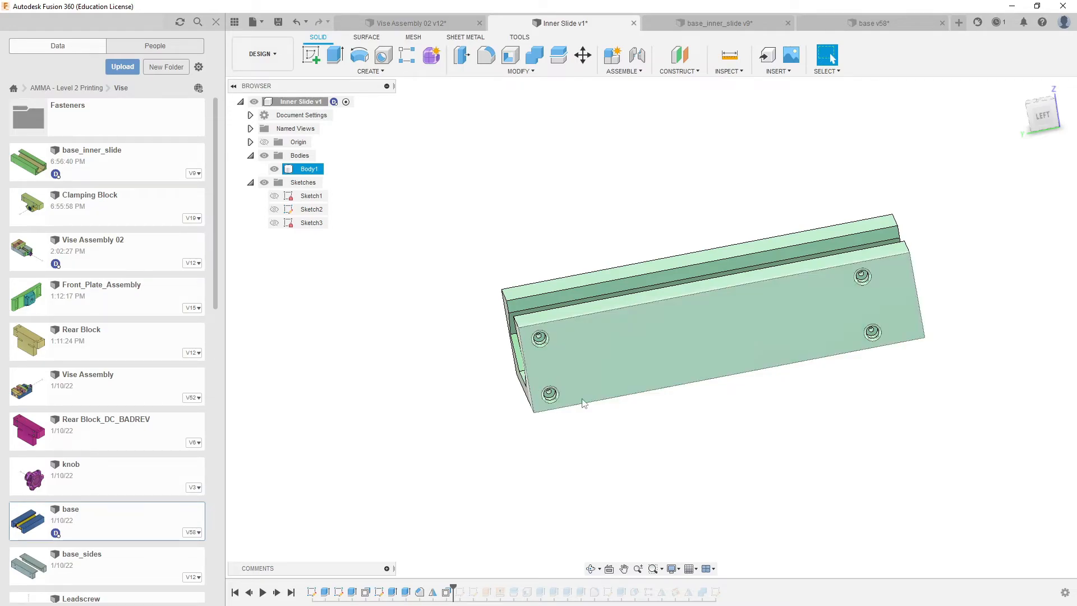
{"action": "left_click", "coordinate": [428, 386]}
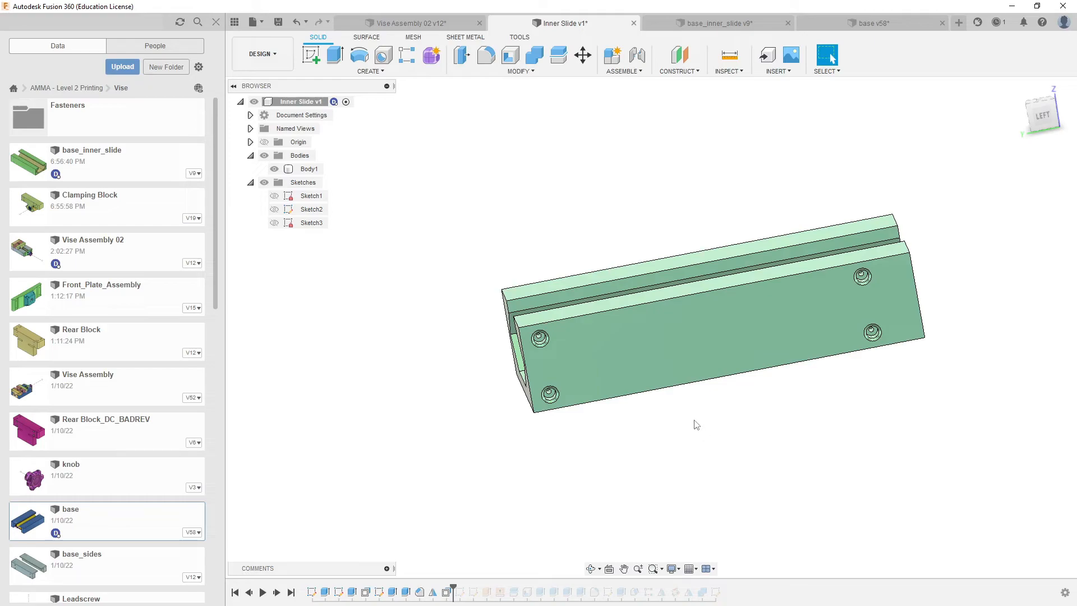
{"action": "double_click", "coordinate": [447, 592]}
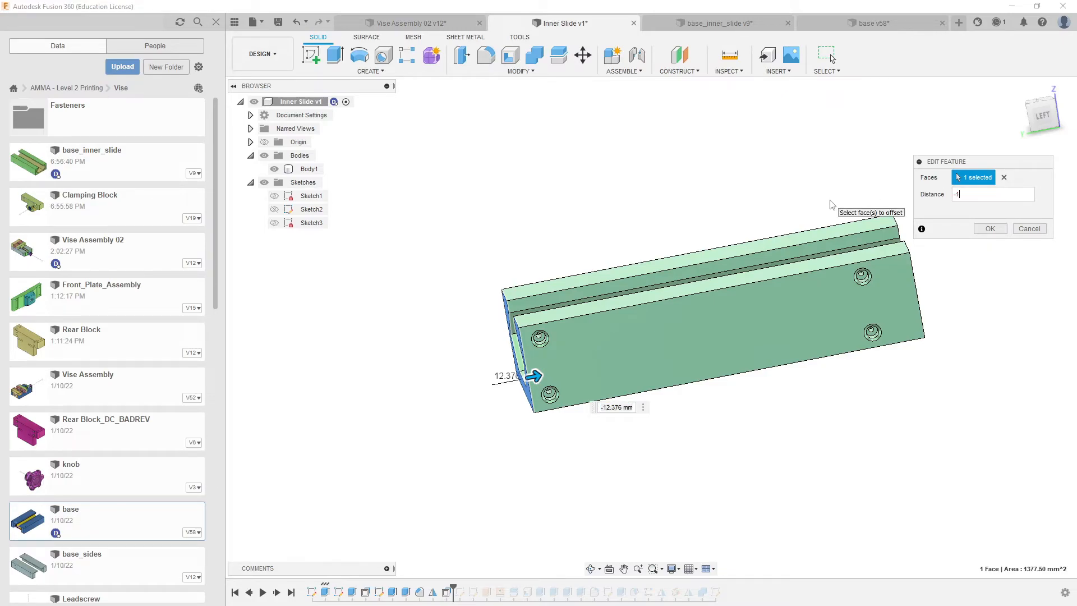
{"action": "key", "text": "Return"}
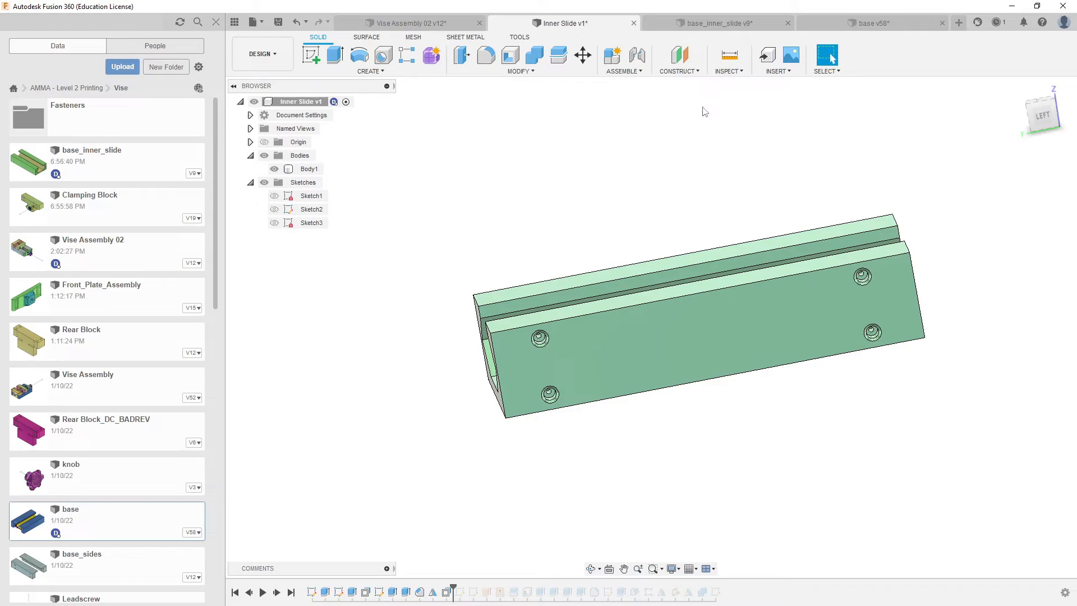
{"action": "mouse_move", "coordinate": [708, 198]}
{"action": "middle_mouse_down", "text": "shift"}
{"action": "mouse_move", "coordinate": [723, 235]}
{"action": "mouse_move", "coordinate": [711, 208]}
{"action": "middle_mouse_up", "text": "shift"}
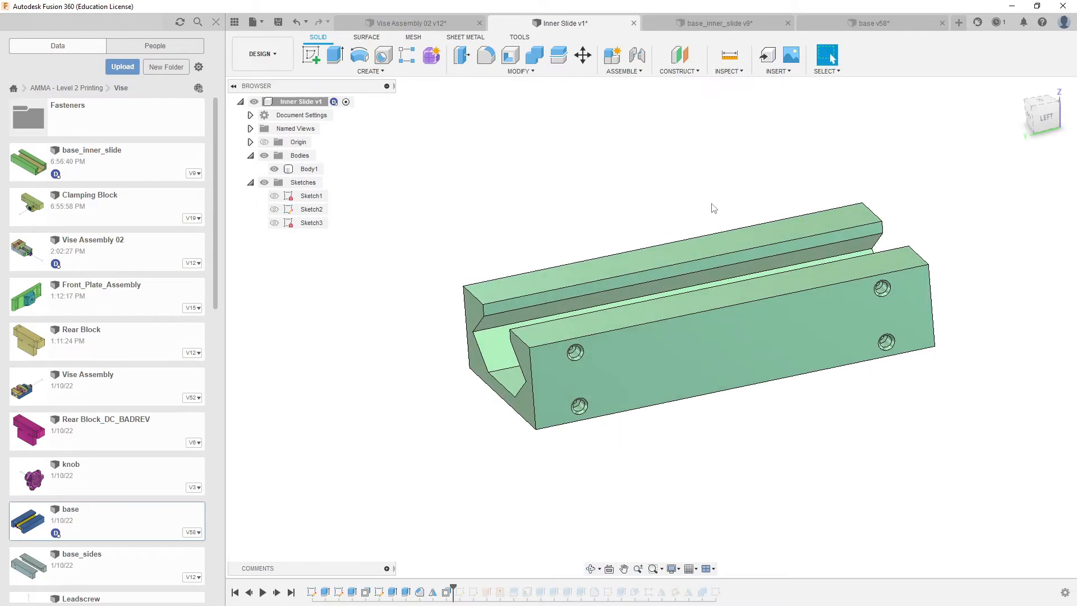
{"action": "middle_click_drag", "start_coordinate": [673, 240], "coordinate": [604, 267], "text": "shift"}
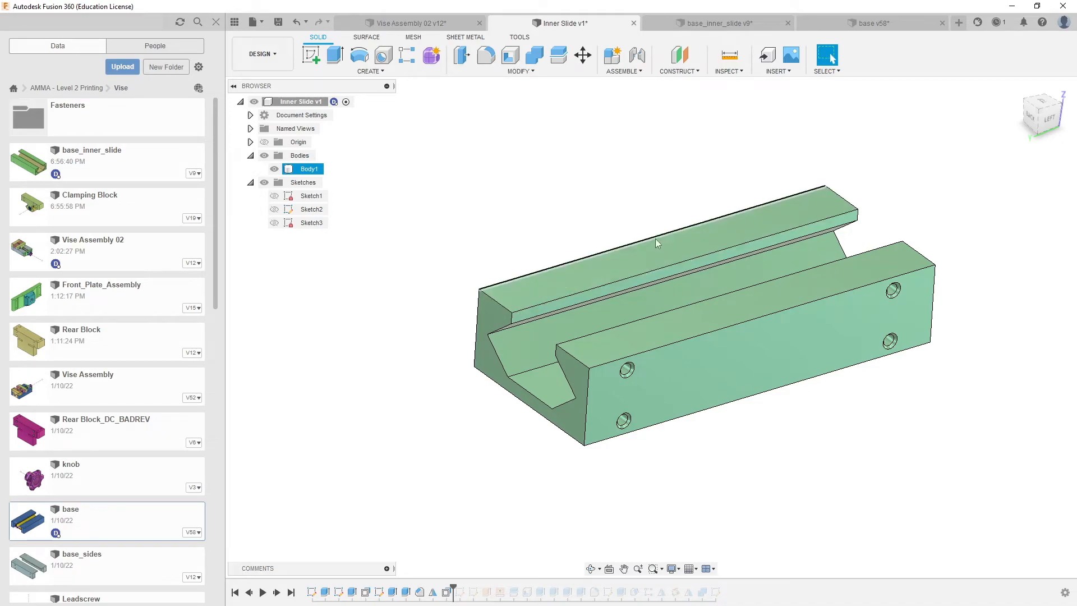
{"action": "left_click", "coordinate": [549, 192]}
Step: Switch to the Vise Assembly 02 design and hide the rear block to expose the slide's end
{"action": "left_click", "coordinate": [435, 24]}
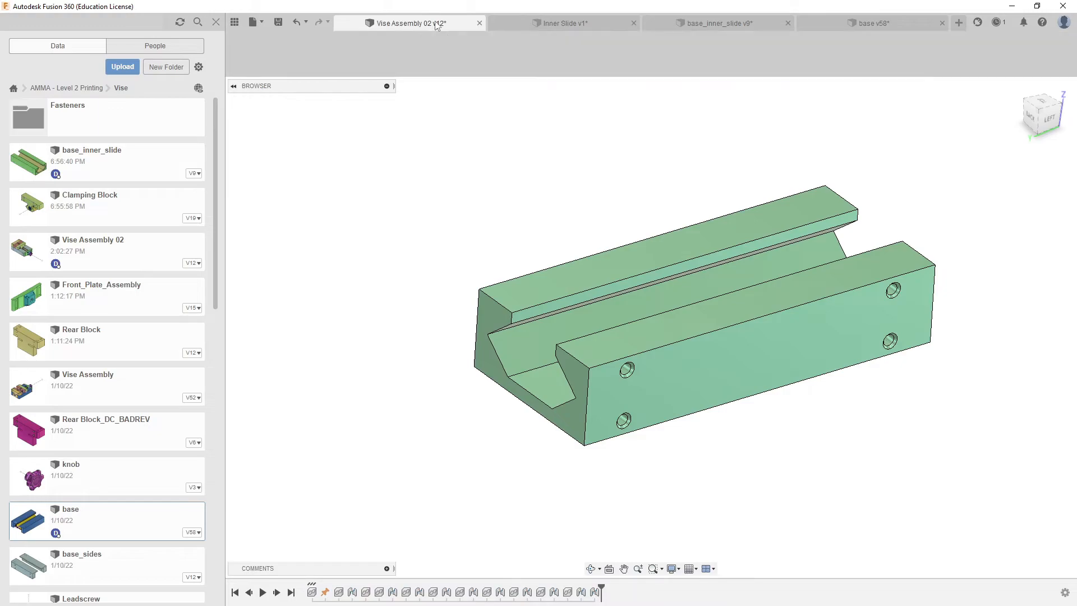
{"action": "middle_click_drag", "start_coordinate": [572, 300], "coordinate": [670, 225], "text": "shift"}
{"action": "left_click", "coordinate": [426, 306]}
{"action": "left_click", "coordinate": [264, 263]}
{"action": "left_click", "coordinate": [475, 172]}
{"action": "middle_click_drag", "start_coordinate": [475, 173], "coordinate": [531, 161], "text": "shift"}
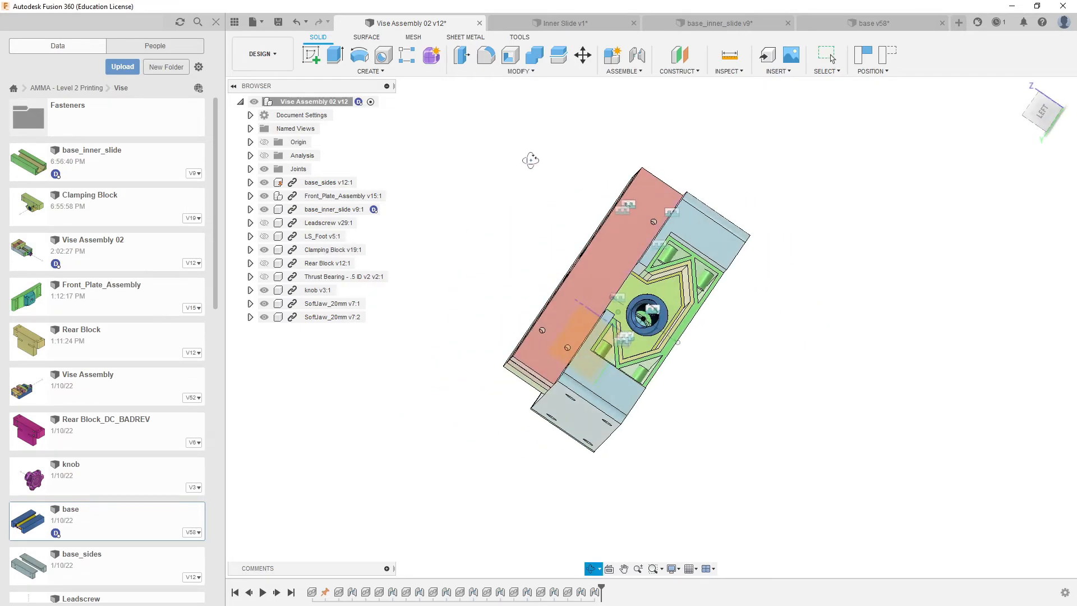
Step: Examine the clearance between the inner slide, the base sides and the clamping block at the open end of the vise
{"action": "scroll", "coordinate": [709, 252], "scroll_direction": "up", "scroll_amount": 6}
{"action": "middle_click_drag", "start_coordinate": [707, 253], "coordinate": [563, 261], "text": "shift"}
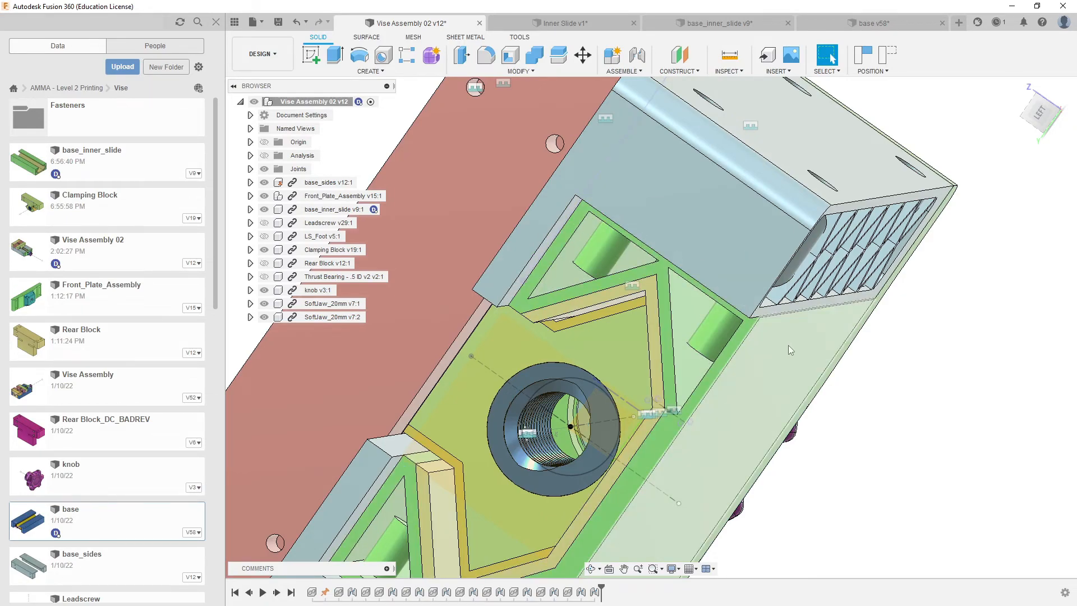
{"action": "scroll", "coordinate": [785, 346], "scroll_direction": "down", "scroll_amount": 5}
{"action": "middle_click_drag", "start_coordinate": [699, 306], "coordinate": [743, 308], "text": "shift"}
{"action": "scroll", "coordinate": [729, 241], "scroll_direction": "up", "scroll_amount": 5}
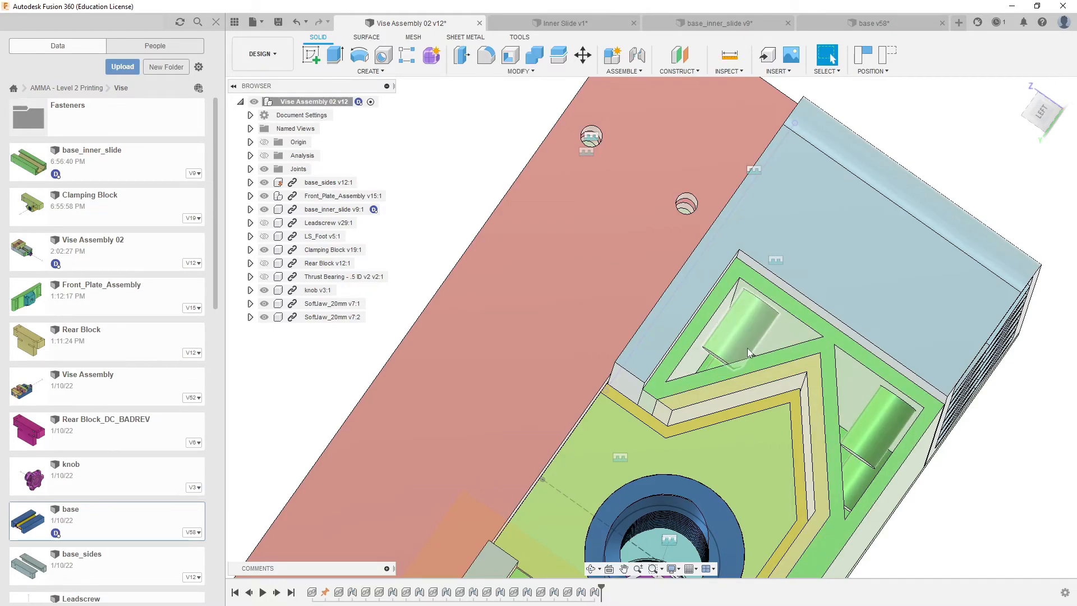
{"action": "scroll", "coordinate": [732, 326], "scroll_direction": "up", "scroll_amount": 2}
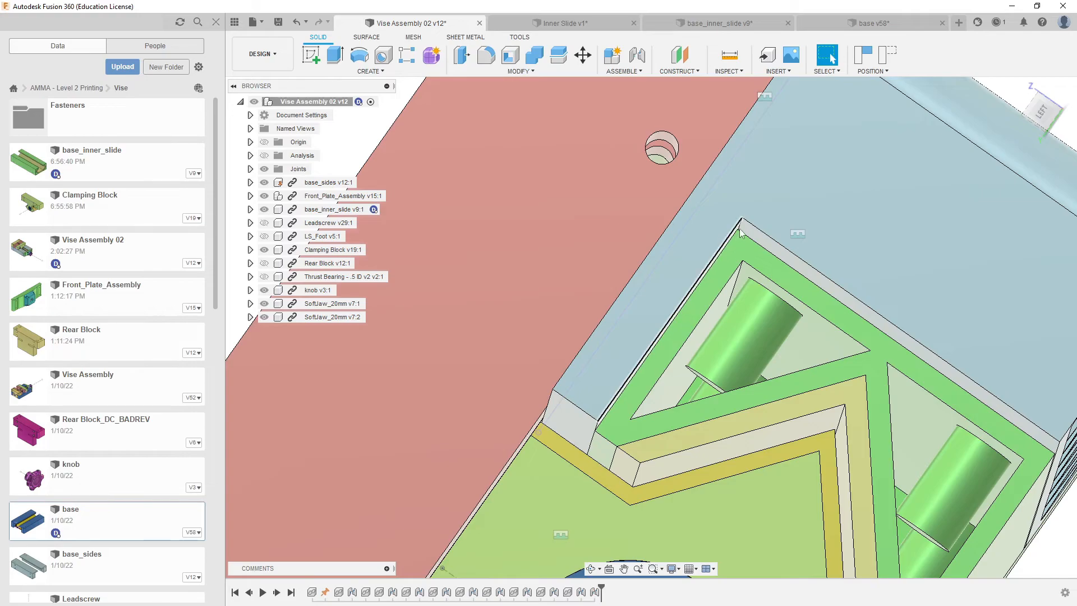
{"action": "scroll", "coordinate": [725, 275], "scroll_direction": "down", "scroll_amount": 6}
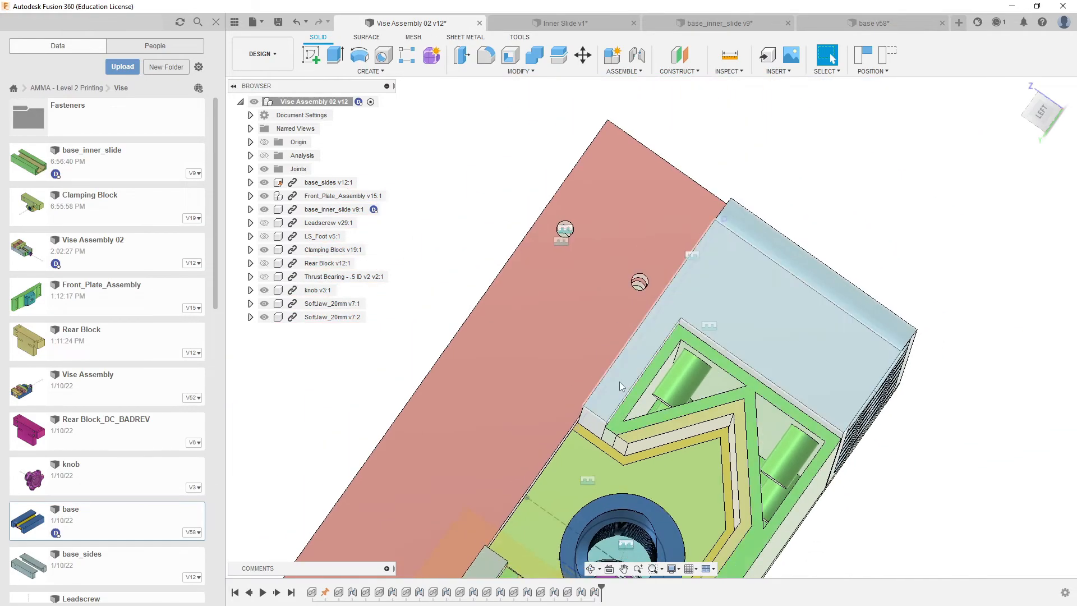
Step: Switch to the Inner Slide design and roll its history forward to the last feature
{"action": "middle_click_drag", "start_coordinate": [723, 297], "coordinate": [769, 283], "text": "shift"}
{"action": "scroll", "coordinate": [769, 282], "scroll_direction": "down", "scroll_amount": 1}
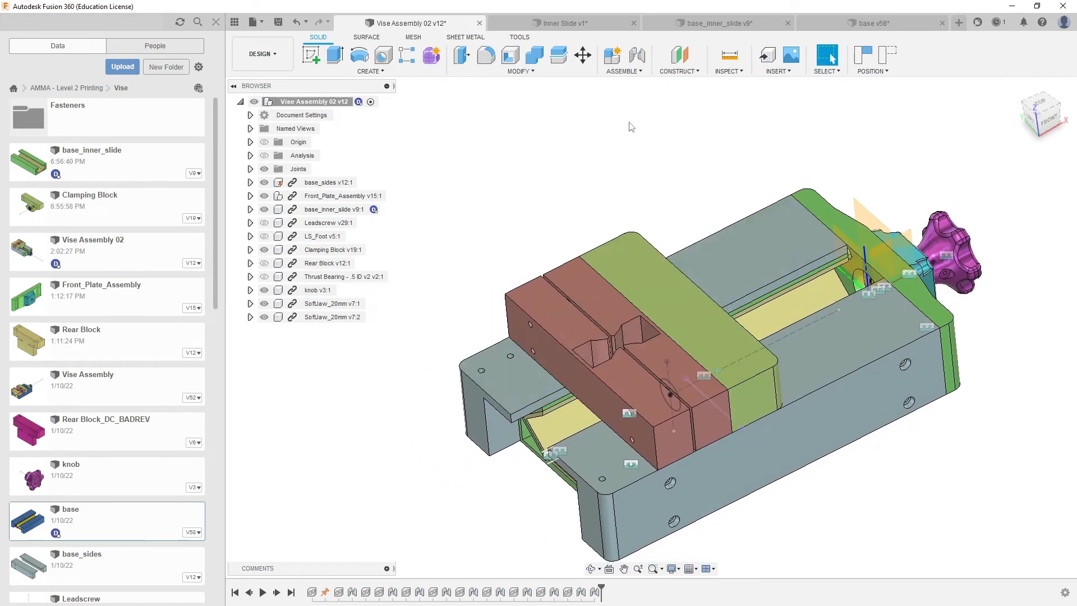
{"action": "left_click", "coordinate": [586, 22]}
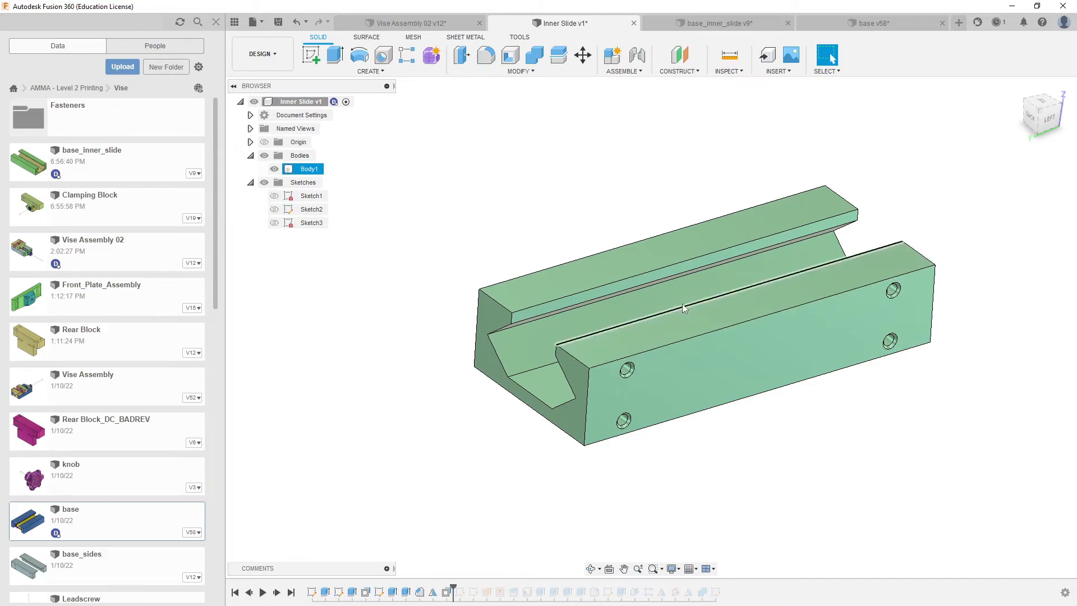
{"action": "scroll", "coordinate": [682, 304], "scroll_direction": "up", "scroll_amount": 3}
{"action": "mouse_move", "coordinate": [639, 333]}
{"action": "middle_mouse_down", "text": "shift"}
{"action": "mouse_move", "coordinate": [620, 326]}
{"action": "mouse_move", "coordinate": [632, 321]}
{"action": "middle_mouse_up", "text": "shift"}
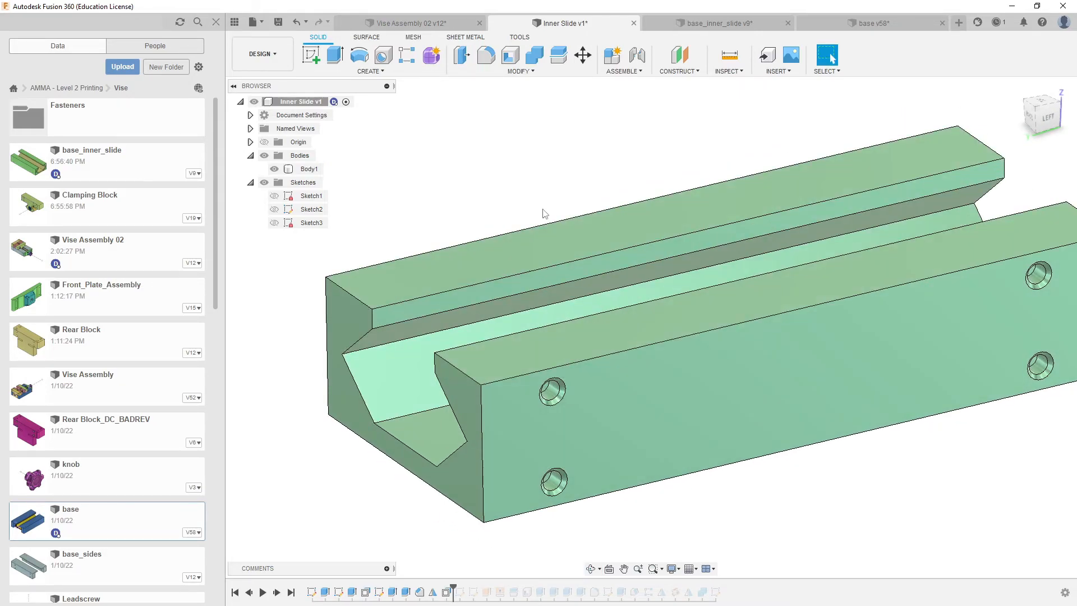
{"action": "scroll", "coordinate": [599, 432], "scroll_direction": "up", "scroll_amount": 2}
{"action": "scroll", "coordinate": [641, 428], "scroll_direction": "down", "scroll_amount": 2}
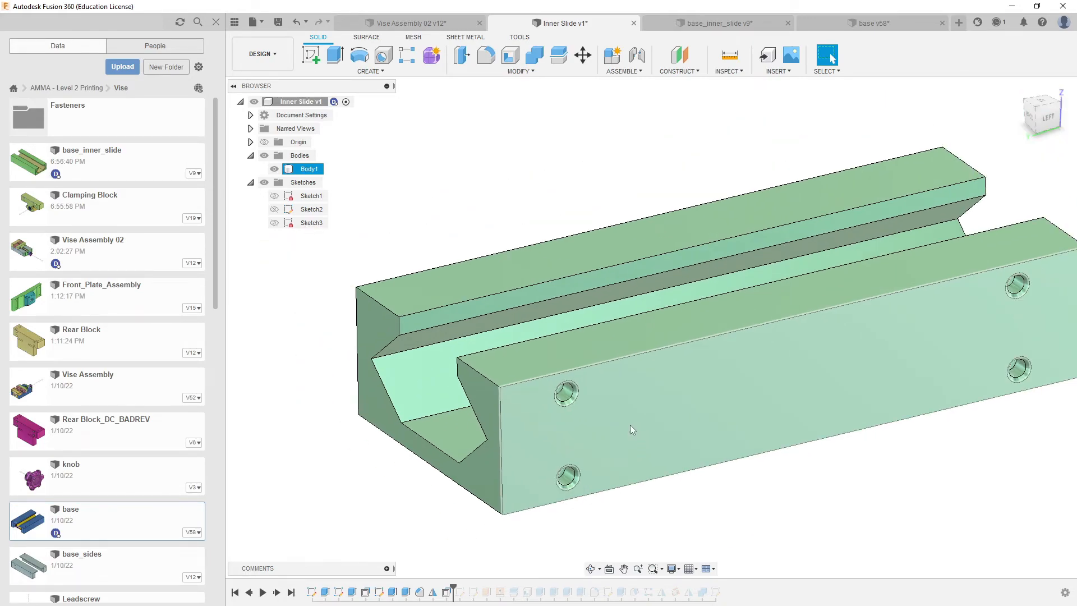
{"action": "left_click", "coordinate": [438, 508]}
{"action": "left_click", "coordinate": [518, 466]}
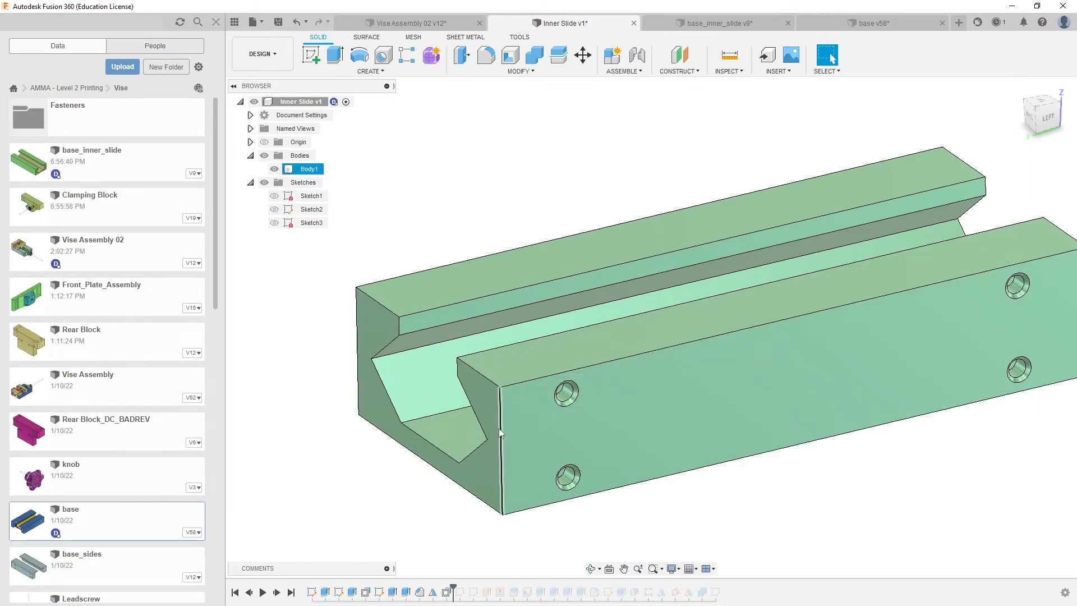
{"action": "middle_click_drag", "start_coordinate": [452, 424], "coordinate": [448, 425], "text": "shift"}
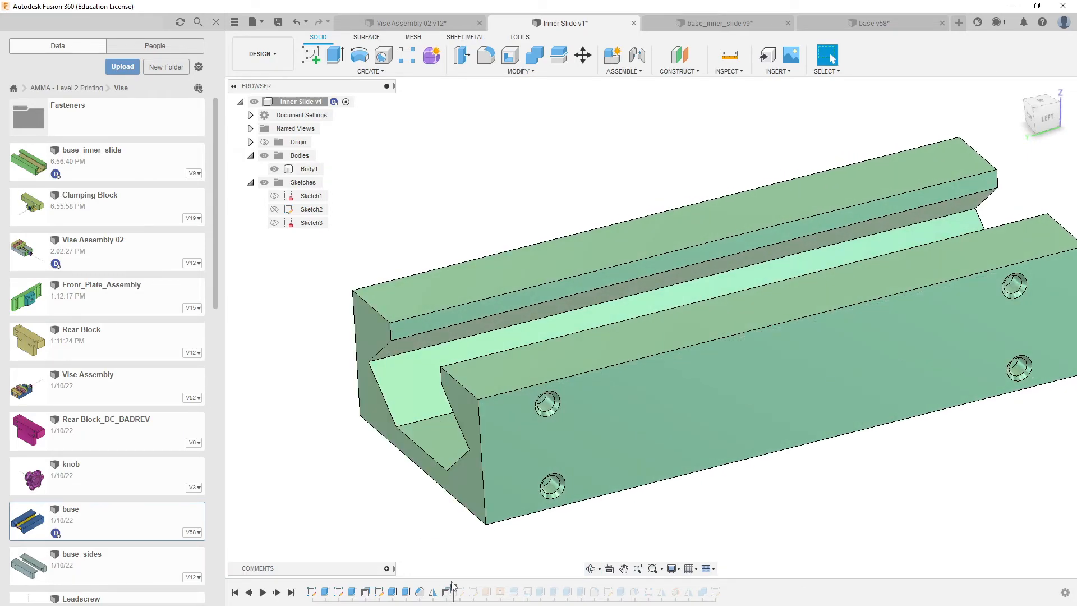
{"action": "mouse_move", "coordinate": [452, 588]}
{"action": "left_mouse_down"}
{"action": "mouse_move", "coordinate": [670, 588]}
{"action": "mouse_move", "coordinate": [757, 602]}
{"action": "left_mouse_up"}
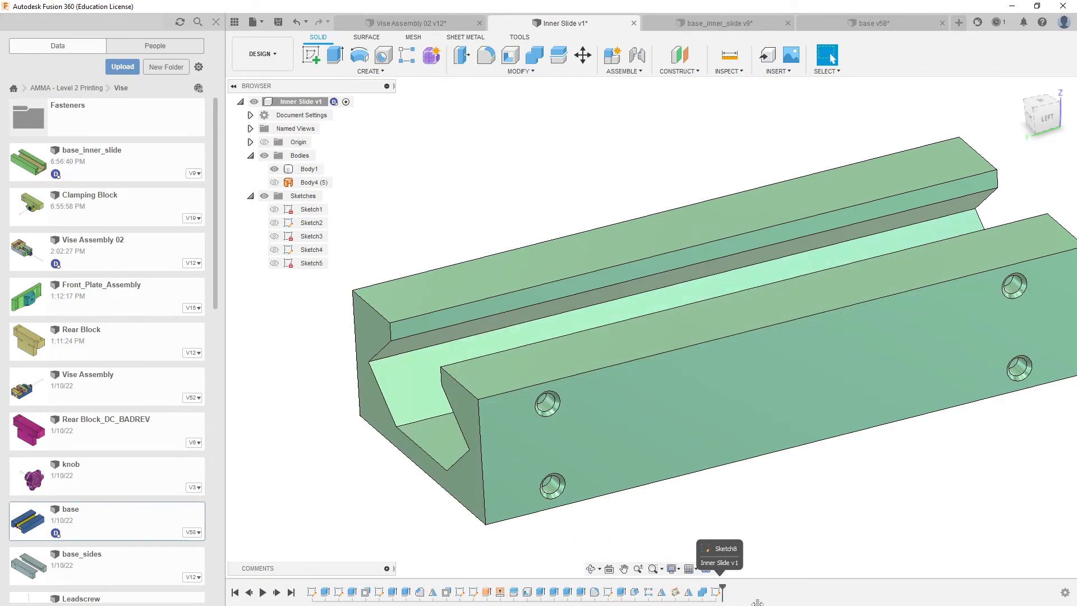
Step: Review the slide's hollowing by rolling the history back to just after the shell and forward to the end again
{"action": "scroll", "coordinate": [707, 440], "scroll_direction": "down", "scroll_amount": 3}
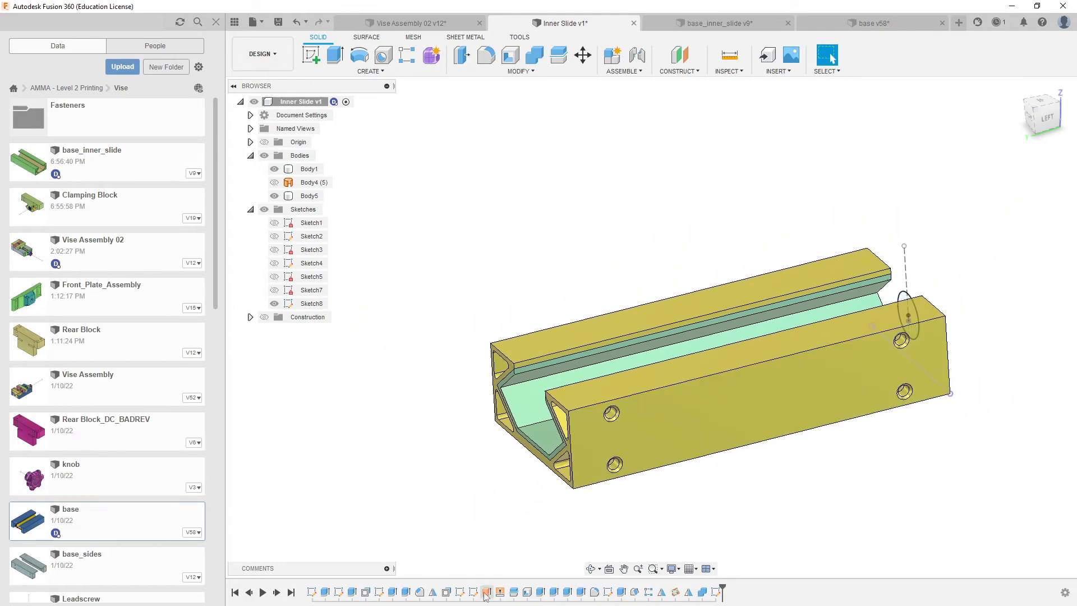
{"action": "scroll", "coordinate": [639, 464], "scroll_direction": "up", "scroll_amount": 3}
{"action": "middle_click_drag", "start_coordinate": [639, 464], "coordinate": [704, 418], "text": "shift"}
{"action": "mouse_move", "coordinate": [723, 589]}
{"action": "left_mouse_down"}
{"action": "mouse_move", "coordinate": [501, 596]}
{"action": "mouse_move", "coordinate": [537, 596]}
{"action": "left_mouse_up"}
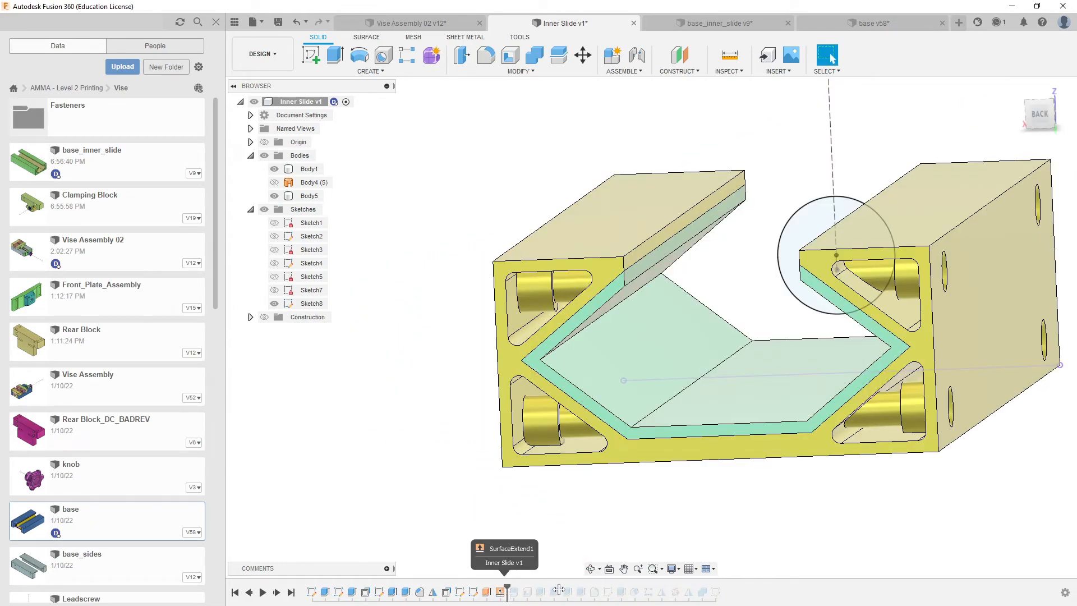
{"action": "middle_click_drag", "start_coordinate": [583, 510], "coordinate": [582, 519], "text": "shift"}
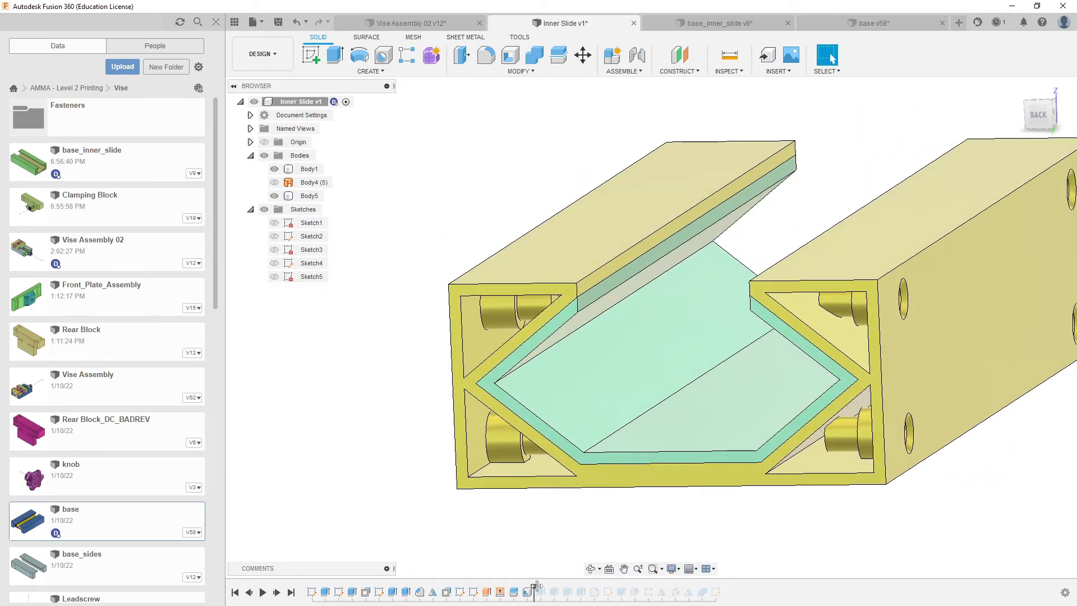
{"action": "left_click_drag", "start_coordinate": [534, 589], "coordinate": [722, 589]}
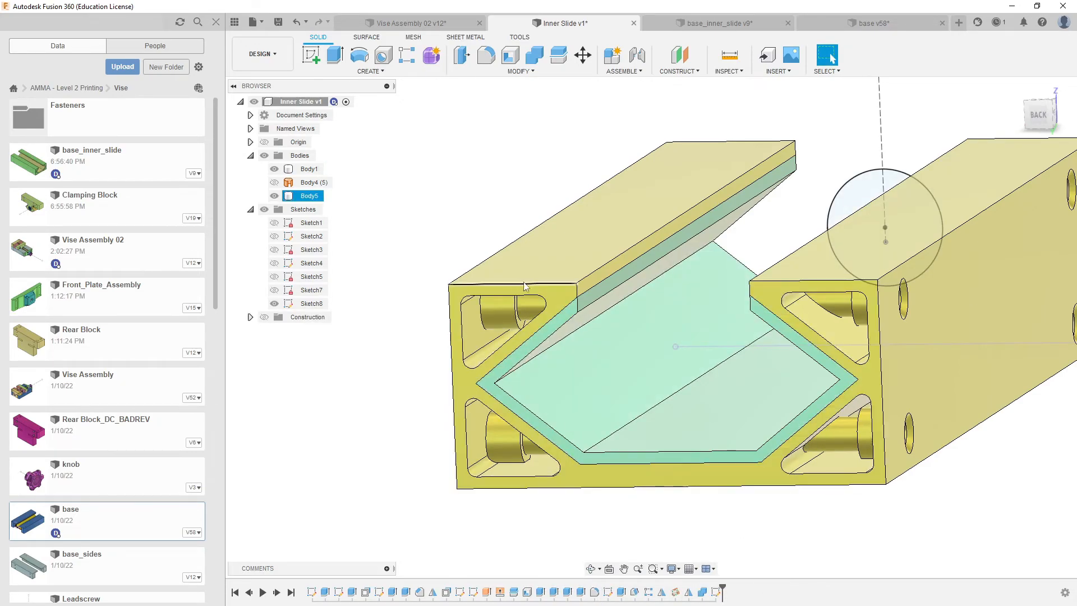
Step: Examine the wall above the upper pocket on the slide's rear end face
{"action": "middle_click_drag", "start_coordinate": [522, 272], "coordinate": [556, 297], "text": "shift"}
{"action": "scroll", "coordinate": [561, 343], "scroll_direction": "up", "scroll_amount": 5}
{"action": "scroll", "coordinate": [561, 369], "scroll_direction": "down", "scroll_amount": 2}
{"action": "middle_click_drag", "start_coordinate": [563, 377], "coordinate": [567, 366], "text": "shift"}
{"action": "left_click", "coordinate": [567, 365]}
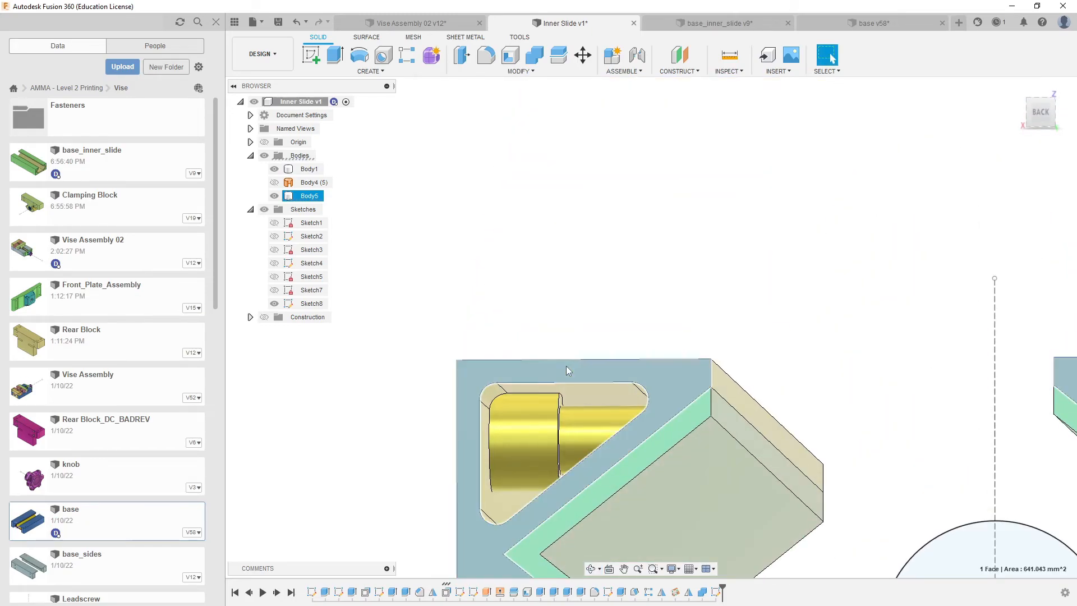
{"action": "scroll", "coordinate": [581, 264], "scroll_direction": "down", "scroll_amount": 3}
{"action": "middle_click_drag", "start_coordinate": [580, 264], "coordinate": [642, 281], "text": "shift"}
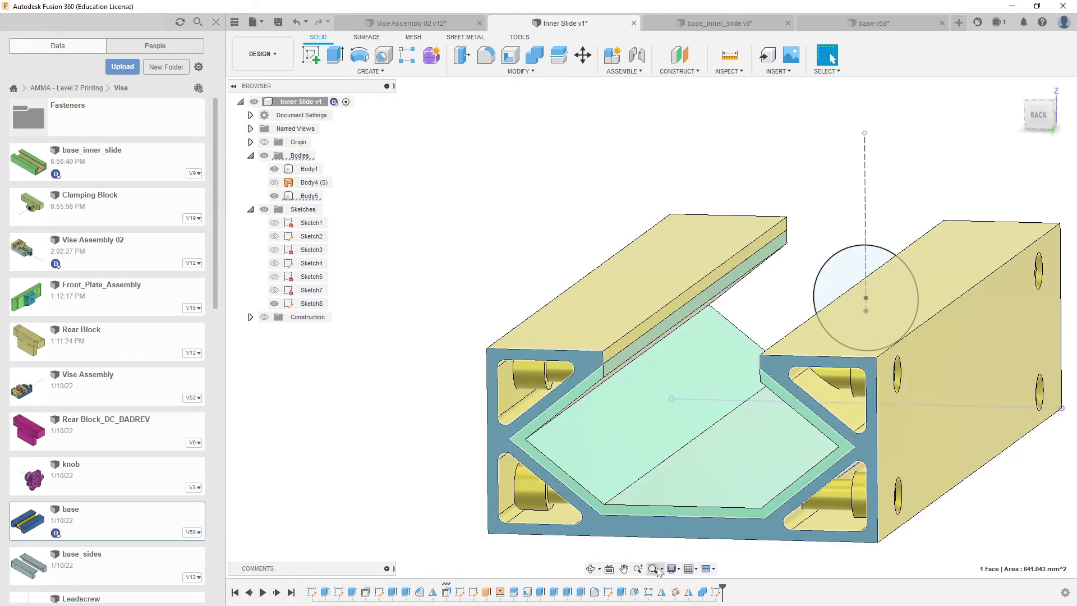
{"action": "key", "text": "Escape"}
Step: Roll the history back to just before the shell and offset the outer body's two top faces by -0.2 mm
{"action": "left_click_drag", "start_coordinate": [723, 588], "coordinate": [520, 590]}
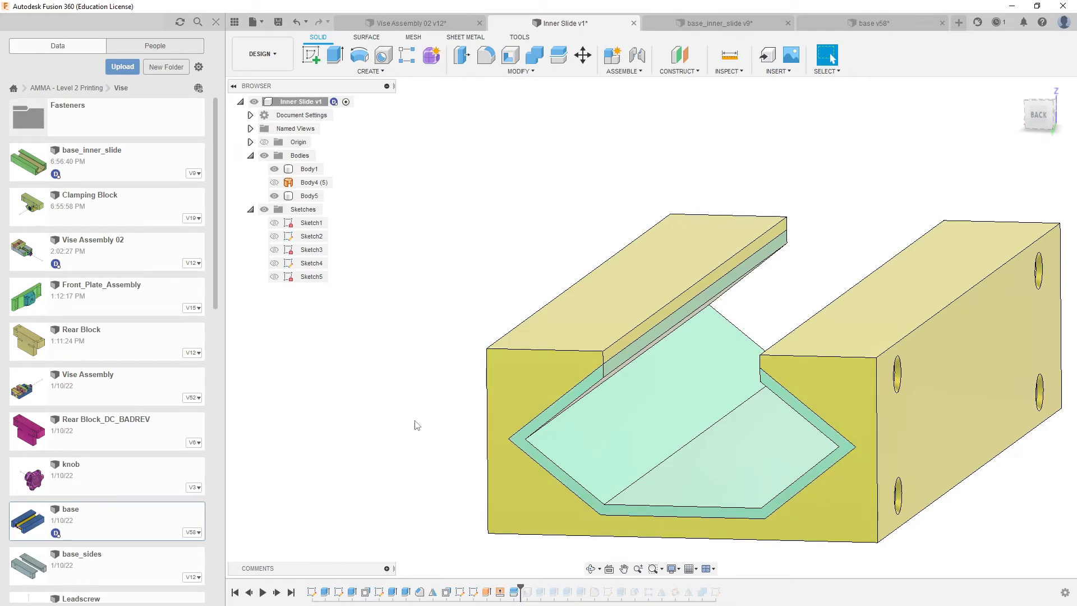
{"action": "left_click", "coordinate": [567, 362]}
{"action": "left_click", "coordinate": [581, 314]}
{"action": "left_click", "coordinate": [511, 183]}
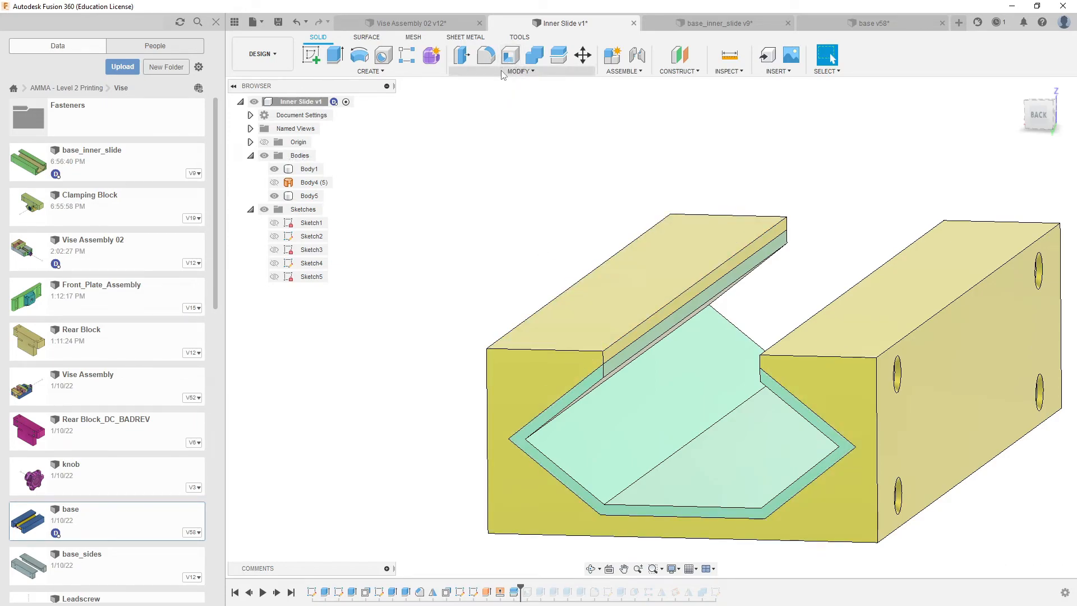
{"action": "left_click", "coordinate": [519, 71]}
{"action": "left_click", "coordinate": [478, 173]}
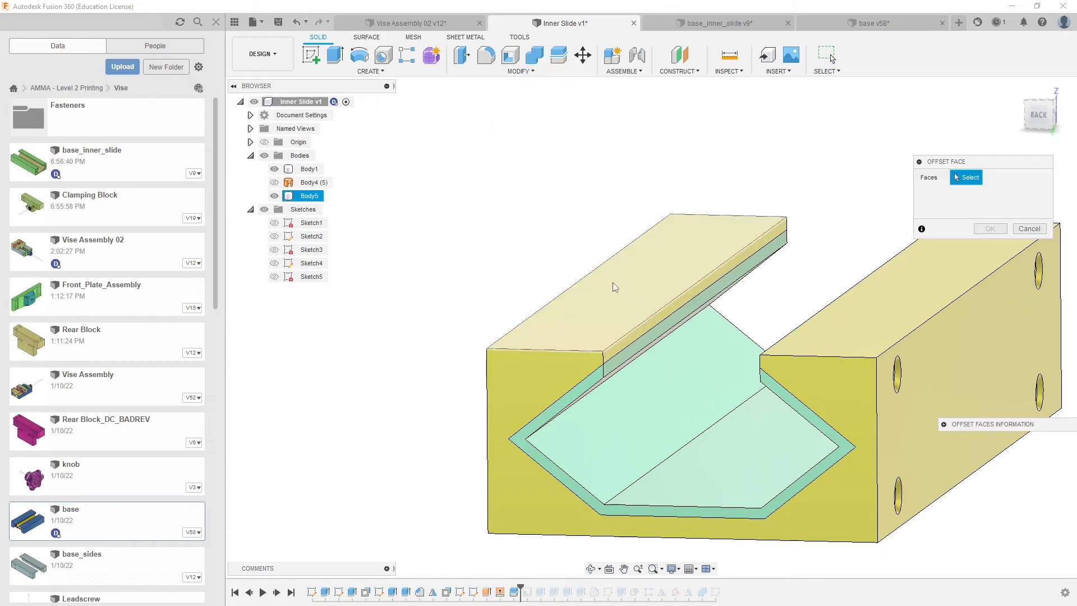
{"action": "left_click", "coordinate": [610, 281]}
{"action": "left_click", "coordinate": [914, 300]}
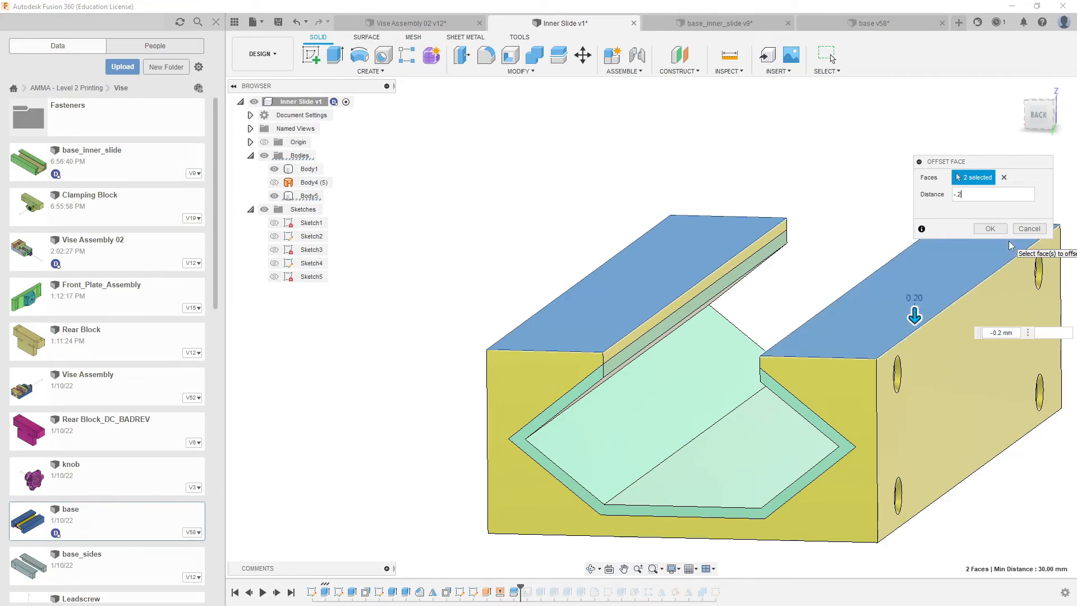
{"action": "key", "text": "Return"}
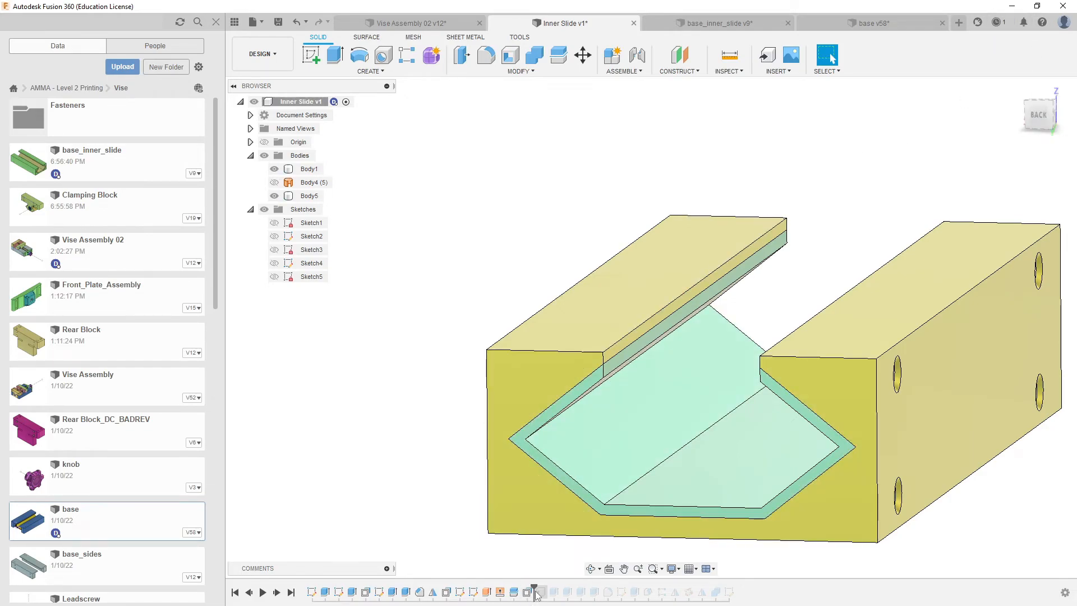
Step: Roll the history forward past the shell to check the wall thickness, and on to the last feature
{"action": "left_click_drag", "start_coordinate": [534, 590], "coordinate": [547, 590]}
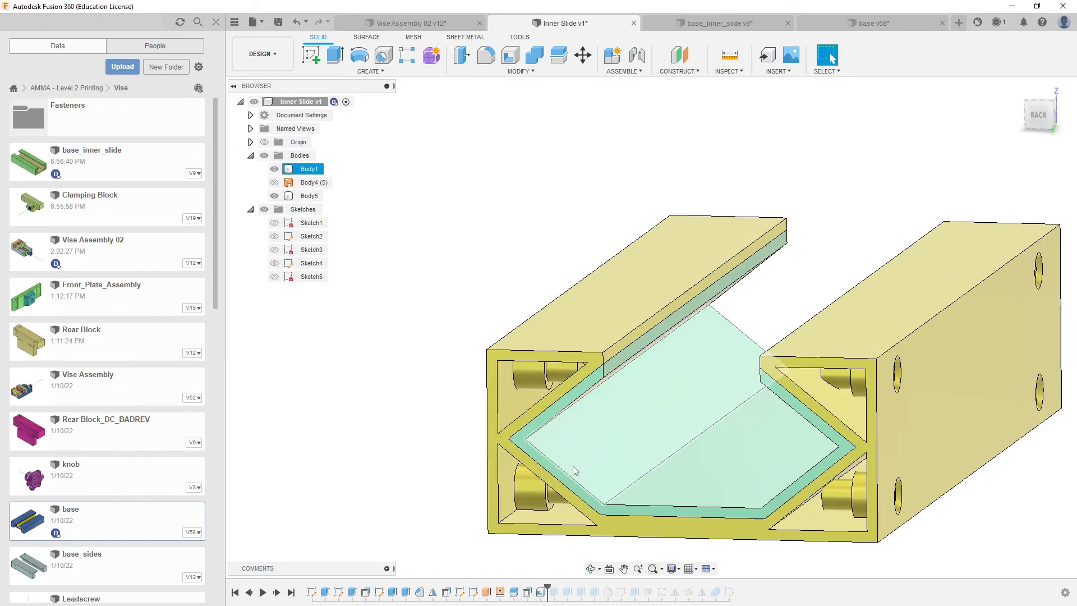
{"action": "scroll", "coordinate": [583, 436], "scroll_direction": "up", "scroll_amount": 3}
{"action": "middle_click_drag", "start_coordinate": [583, 436], "coordinate": [506, 317], "text": "shift"}
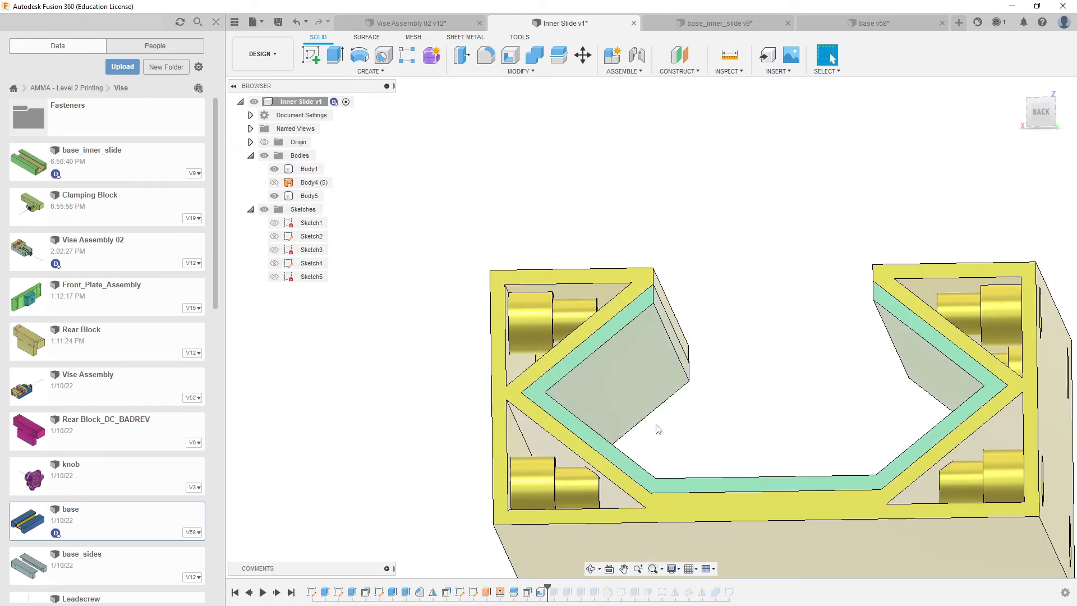
{"action": "middle_click_drag", "start_coordinate": [675, 431], "coordinate": [655, 370], "text": "shift"}
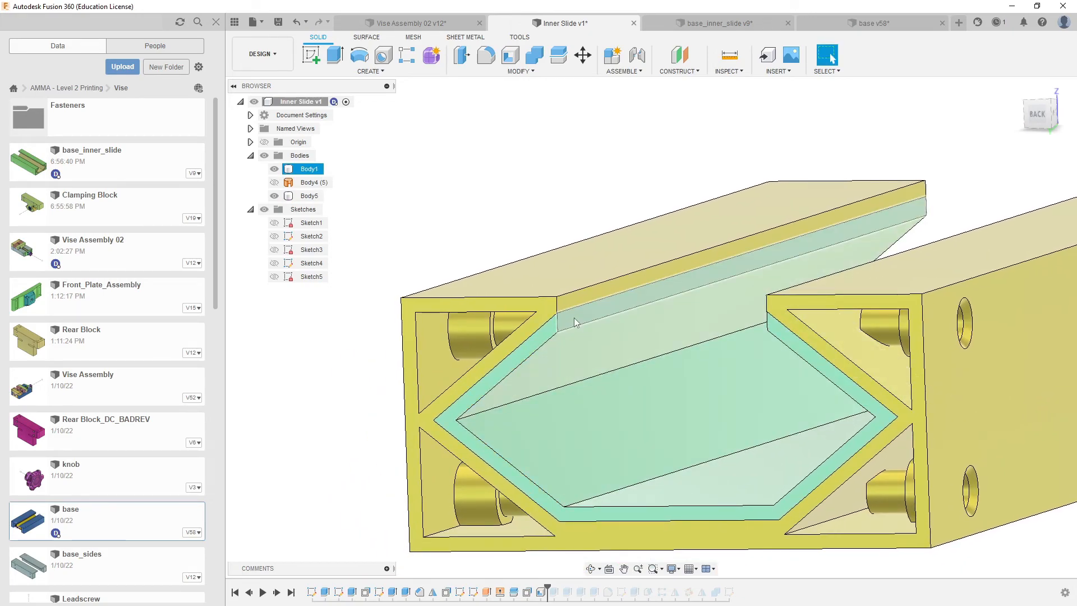
{"action": "scroll", "coordinate": [575, 323], "scroll_direction": "down", "scroll_amount": 3}
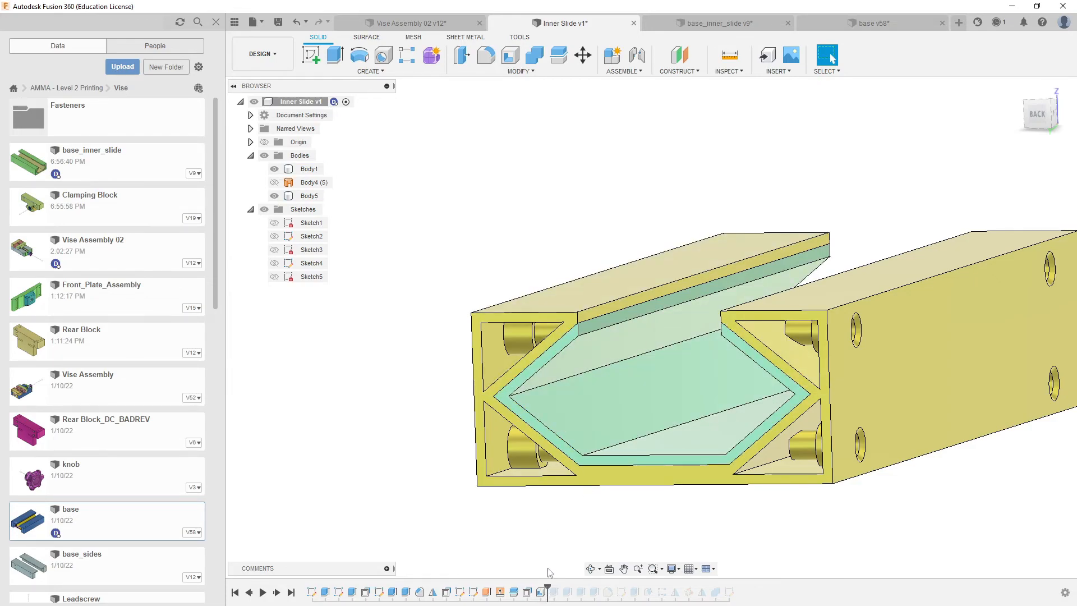
{"action": "left_click_drag", "start_coordinate": [547, 589], "coordinate": [834, 592]}
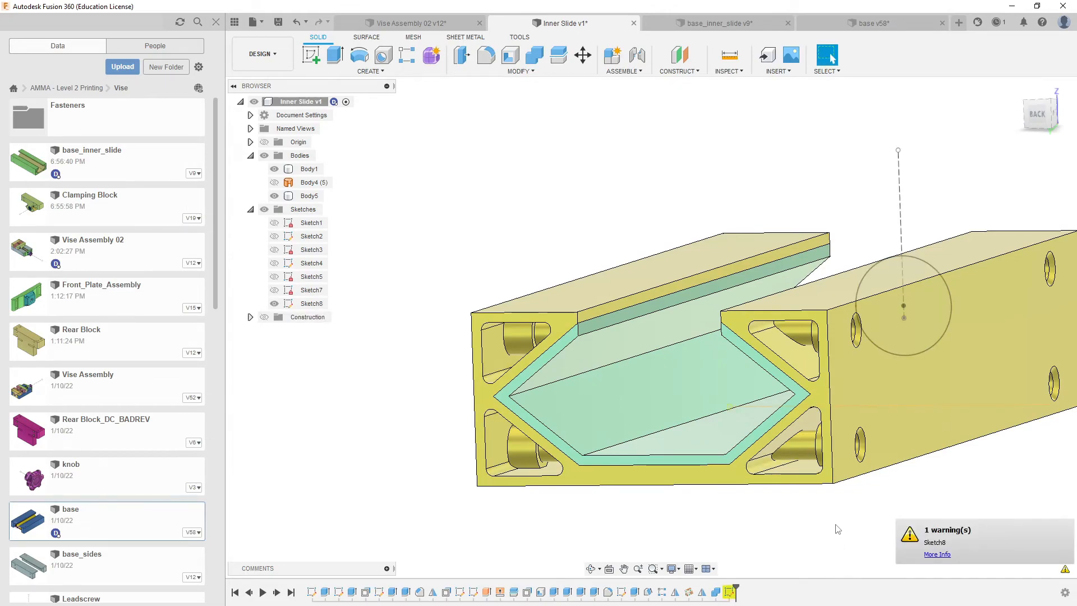
Step: Examine the slide from both ends, including the circle sketch and its reference points at the front end face
{"action": "scroll", "coordinate": [810, 511], "scroll_direction": "down", "scroll_amount": 1}
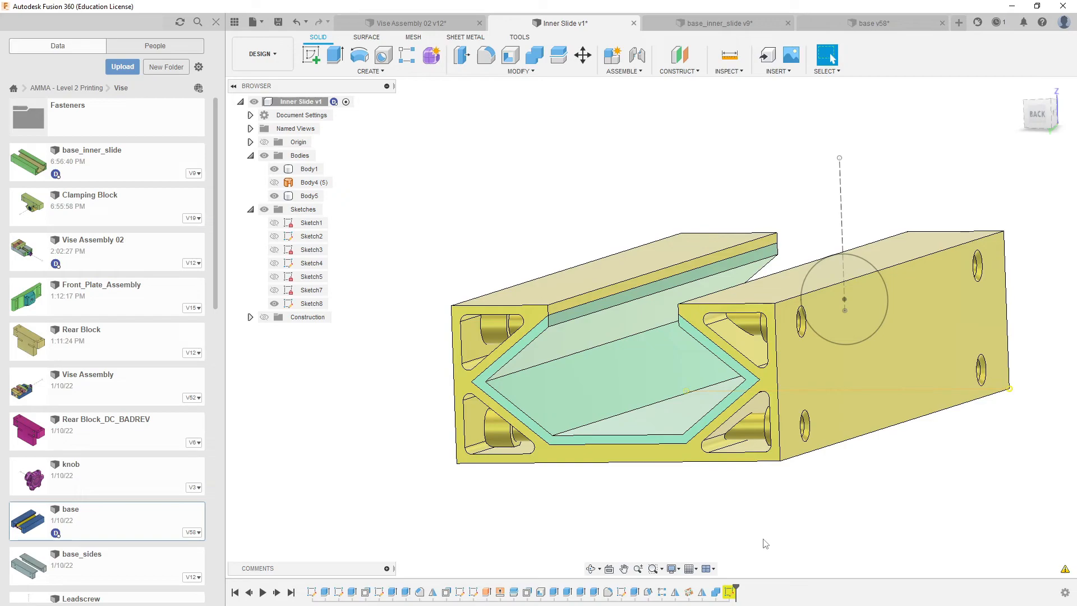
{"action": "middle_click_drag", "start_coordinate": [696, 535], "coordinate": [701, 488]}
{"action": "key", "text": "Escape"}
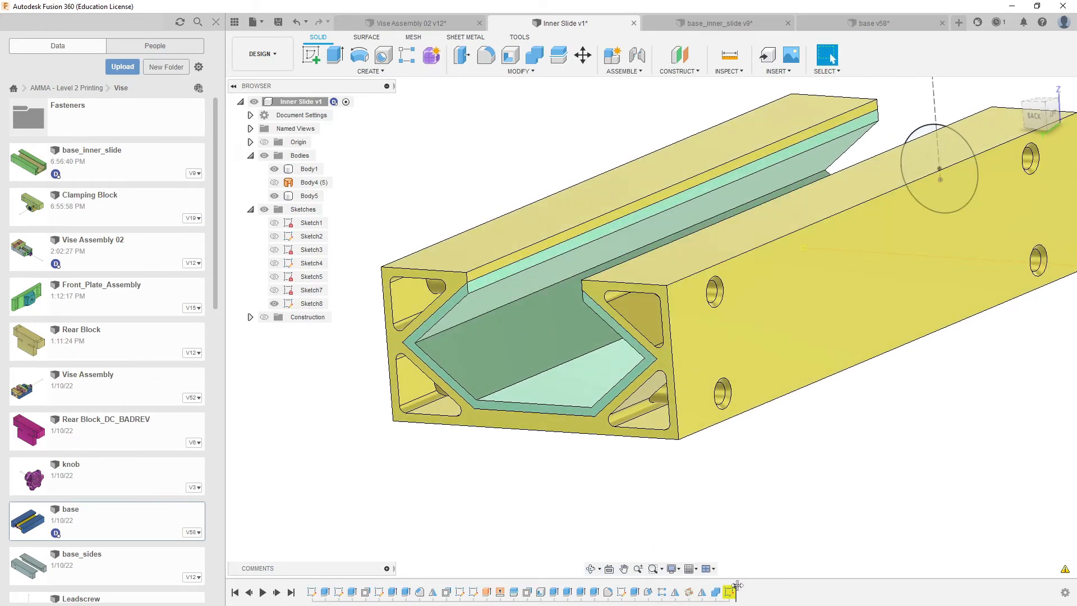
{"action": "middle_click_drag", "start_coordinate": [762, 445], "coordinate": [627, 430], "text": "shift"}
{"action": "scroll", "coordinate": [684, 491], "scroll_direction": "down", "scroll_amount": 5}
{"action": "middle_click_drag", "start_coordinate": [744, 489], "coordinate": [738, 445], "text": "shift"}
{"action": "scroll", "coordinate": [641, 333], "scroll_direction": "up", "scroll_amount": 3}
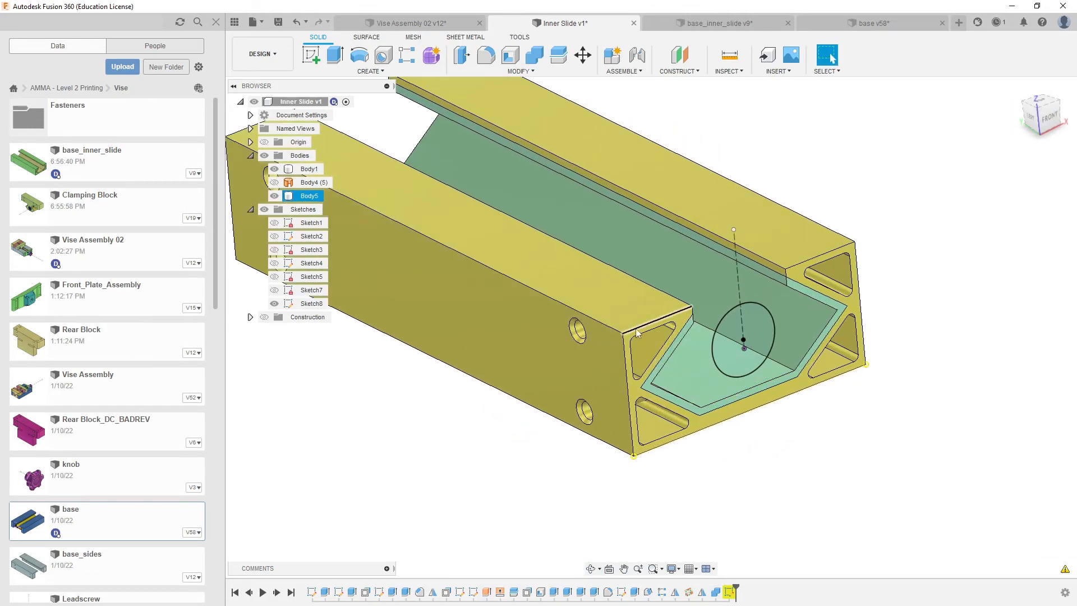
{"action": "left_click", "coordinate": [699, 367]}
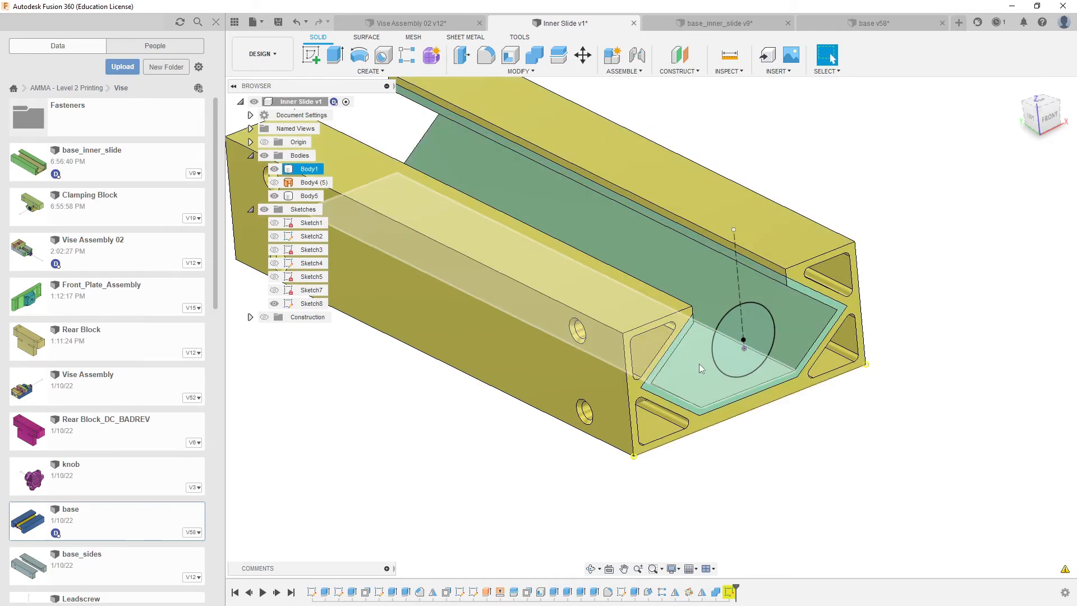
{"action": "key", "text": "Escape"}
{"action": "middle_click_drag", "start_coordinate": [752, 328], "coordinate": [802, 455], "text": "shift"}
{"action": "scroll", "coordinate": [771, 409], "scroll_direction": "up", "scroll_amount": 1}
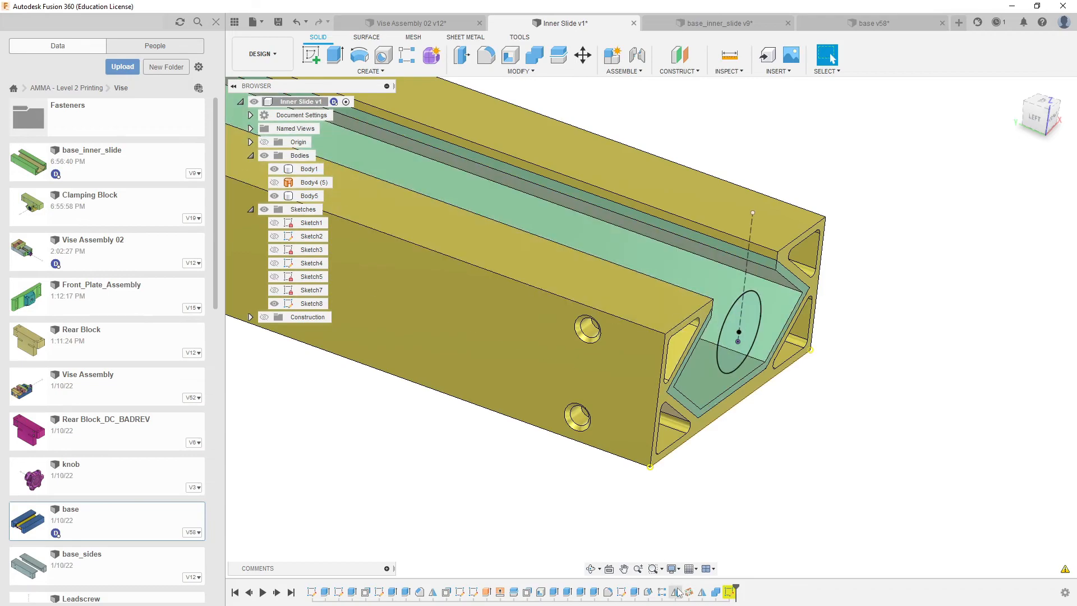
Step: Open the 20 mm circle sketch for editing and hide Body1 and Body5 to expose its projected bottom line
{"action": "double_click", "coordinate": [729, 592]}
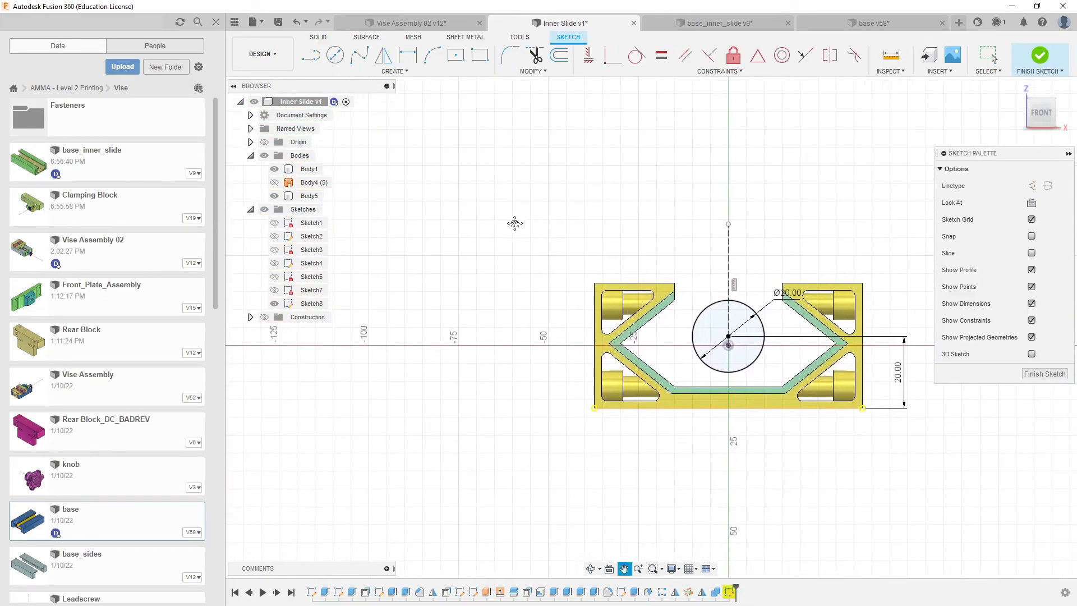
{"action": "mouse_move", "coordinate": [521, 224]}
{"action": "middle_mouse_down", "text": "shift"}
{"action": "mouse_move", "coordinate": [547, 271]}
{"action": "mouse_move", "coordinate": [554, 250]}
{"action": "mouse_move", "coordinate": [543, 245]}
{"action": "middle_mouse_up", "text": "shift"}
{"action": "scroll", "coordinate": [518, 399], "scroll_direction": "up", "scroll_amount": 6}
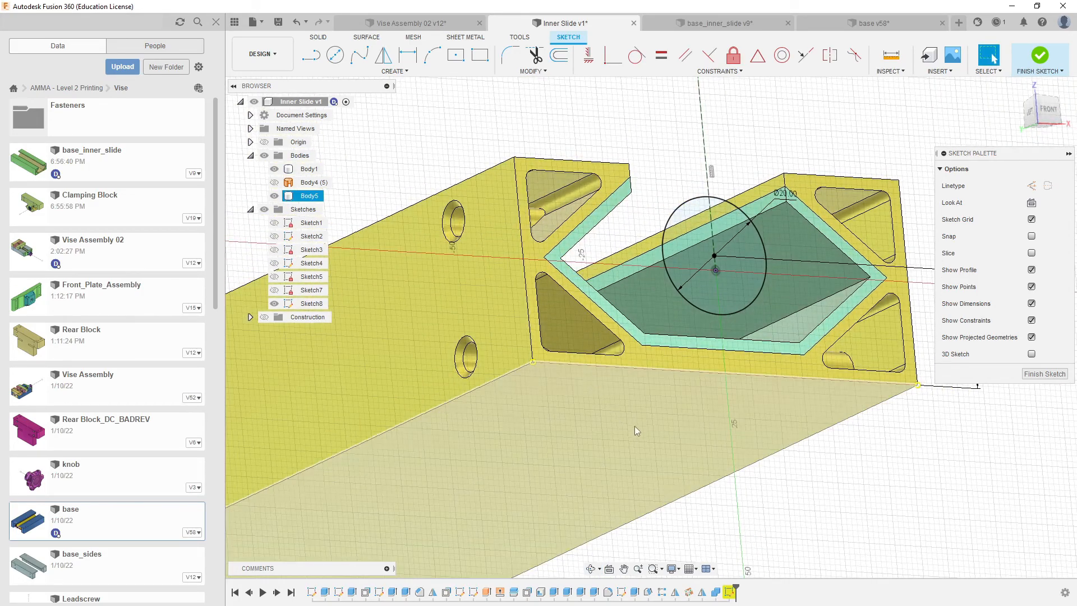
{"action": "mouse_move", "coordinate": [777, 421]}
{"action": "middle_mouse_down", "text": "shift"}
{"action": "mouse_move", "coordinate": [858, 452]}
{"action": "mouse_move", "coordinate": [867, 467]}
{"action": "middle_mouse_up", "text": "shift"}
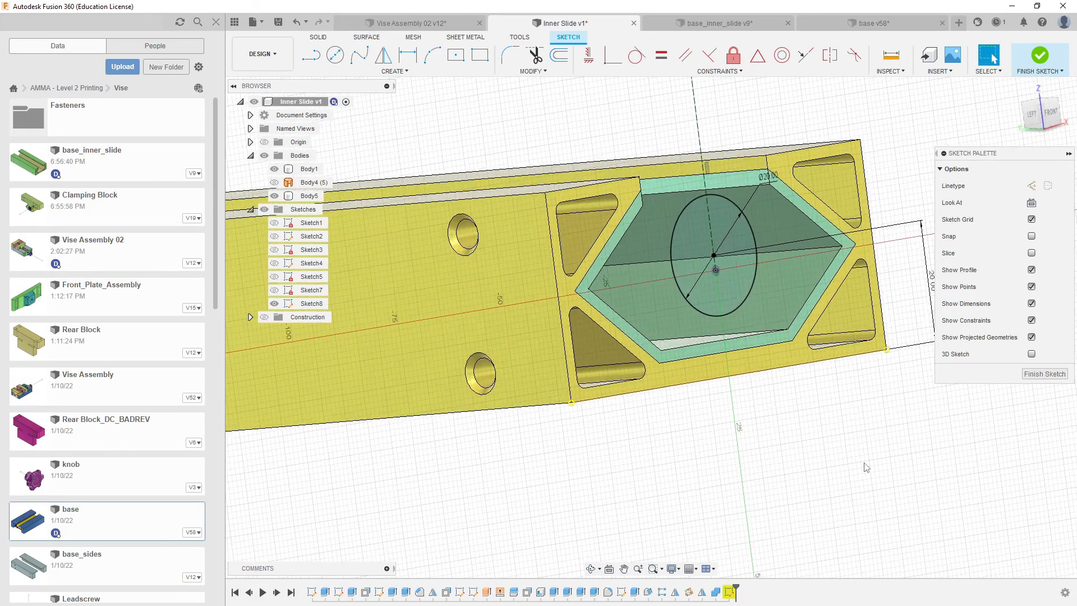
{"action": "left_click", "coordinate": [274, 170]}
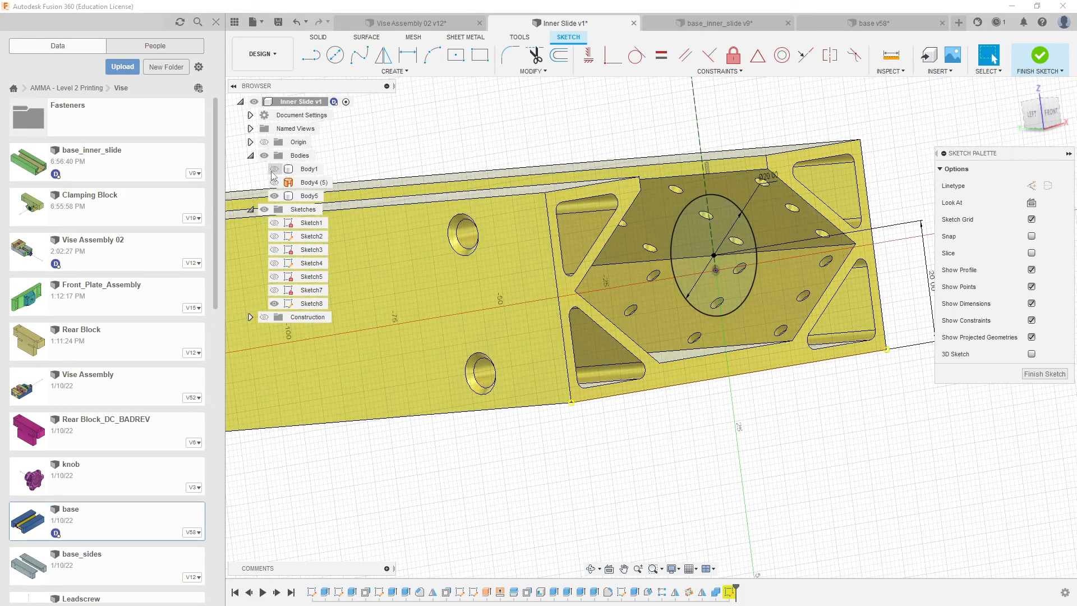
{"action": "left_click", "coordinate": [282, 199]}
{"action": "left_click", "coordinate": [274, 196]}
{"action": "mouse_move", "coordinate": [836, 371]}
{"action": "middle_mouse_down", "text": "shift"}
{"action": "mouse_move", "coordinate": [841, 377]}
{"action": "mouse_move", "coordinate": [827, 368]}
{"action": "mouse_move", "coordinate": [820, 383]}
{"action": "mouse_move", "coordinate": [657, 336]}
{"action": "mouse_move", "coordinate": [698, 349]}
{"action": "mouse_move", "coordinate": [681, 395]}
{"action": "mouse_move", "coordinate": [694, 387]}
{"action": "mouse_move", "coordinate": [627, 366]}
{"action": "mouse_move", "coordinate": [654, 370]}
{"action": "middle_mouse_up", "text": "shift"}
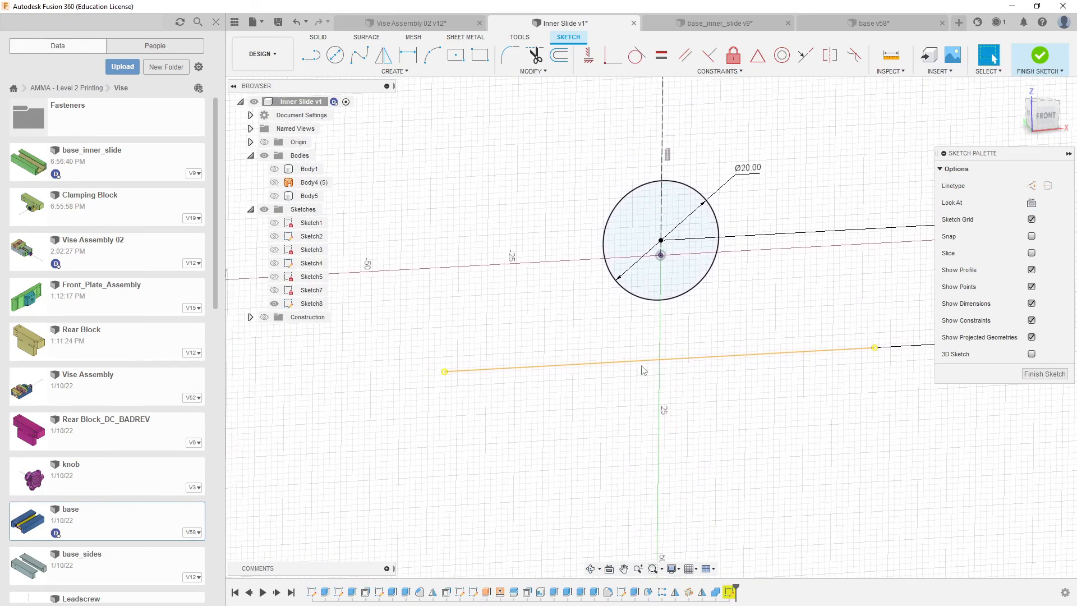
Step: Try to toggle the projected bottom line's construction style and review the circle sketch's reference warning down to the missing edge
{"action": "left_click", "coordinate": [791, 354]}
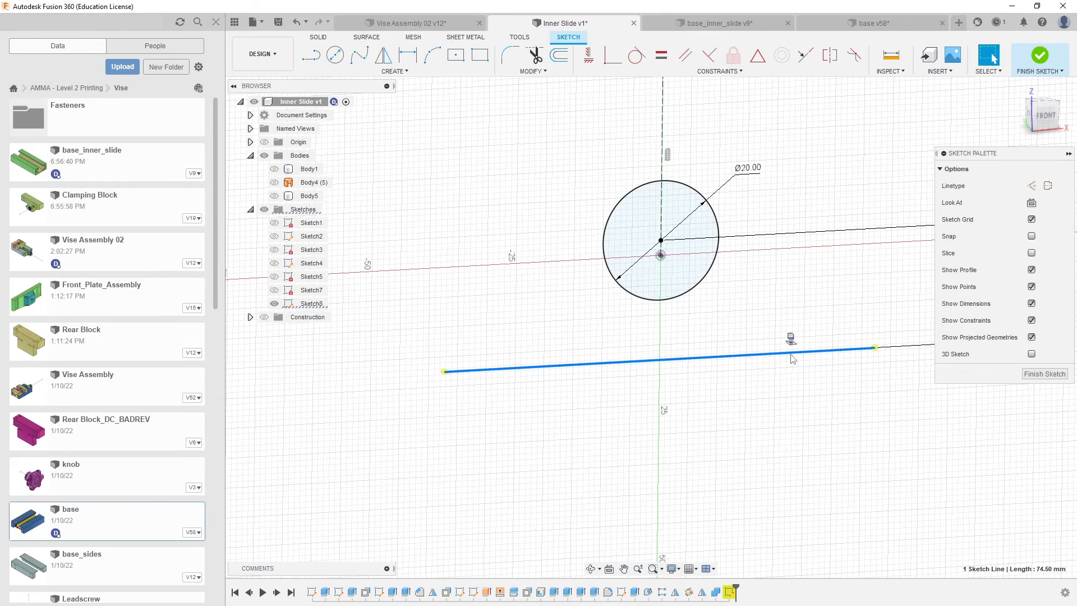
{"action": "key", "text": "x"}
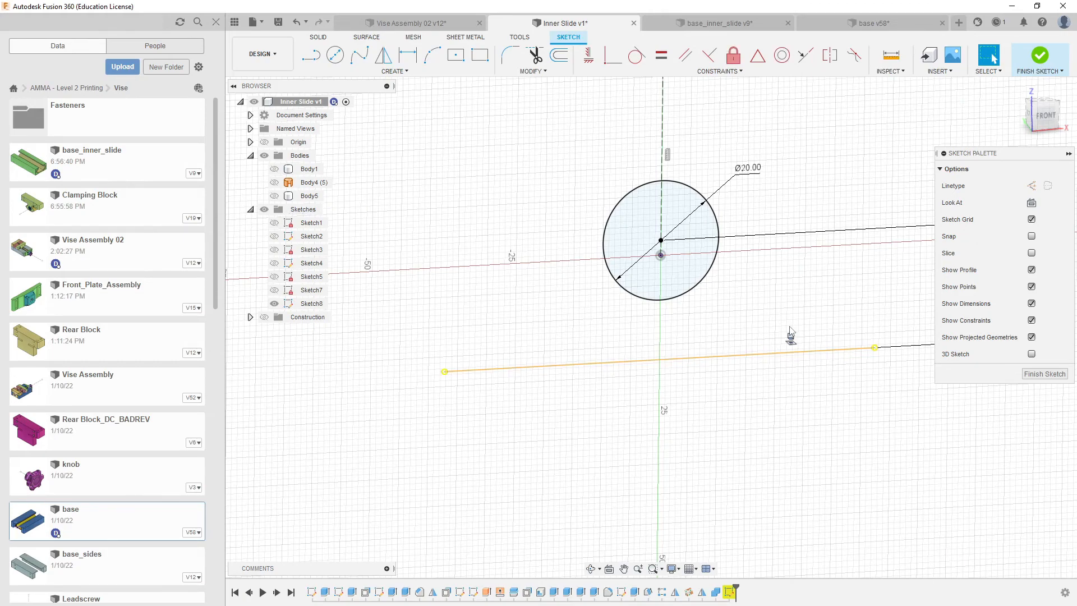
{"action": "right_click", "coordinate": [728, 592]}
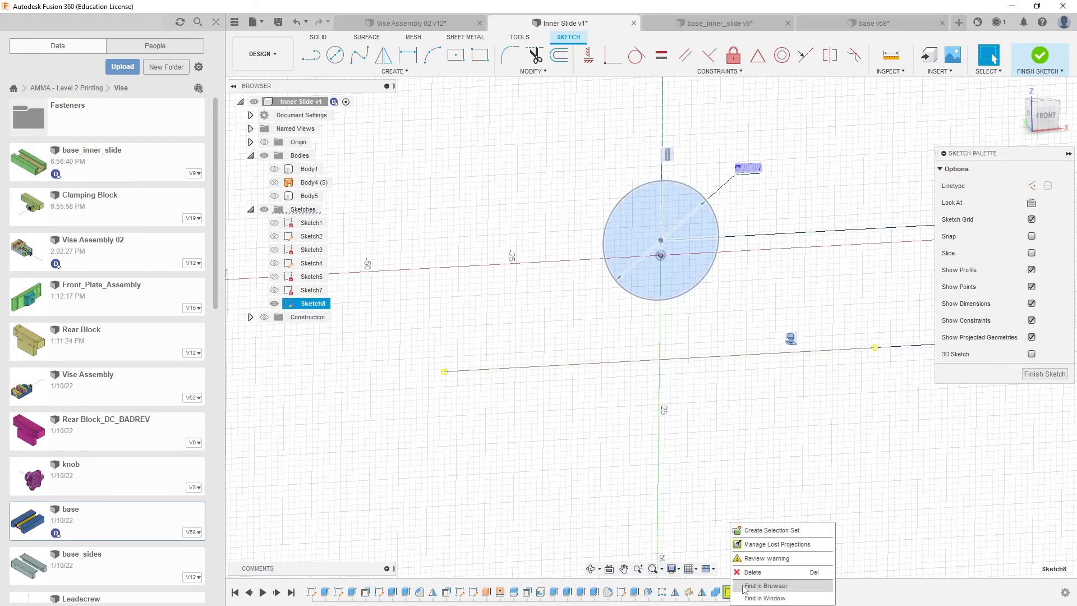
{"action": "left_click", "coordinate": [768, 558]}
{"action": "left_click", "coordinate": [863, 453]}
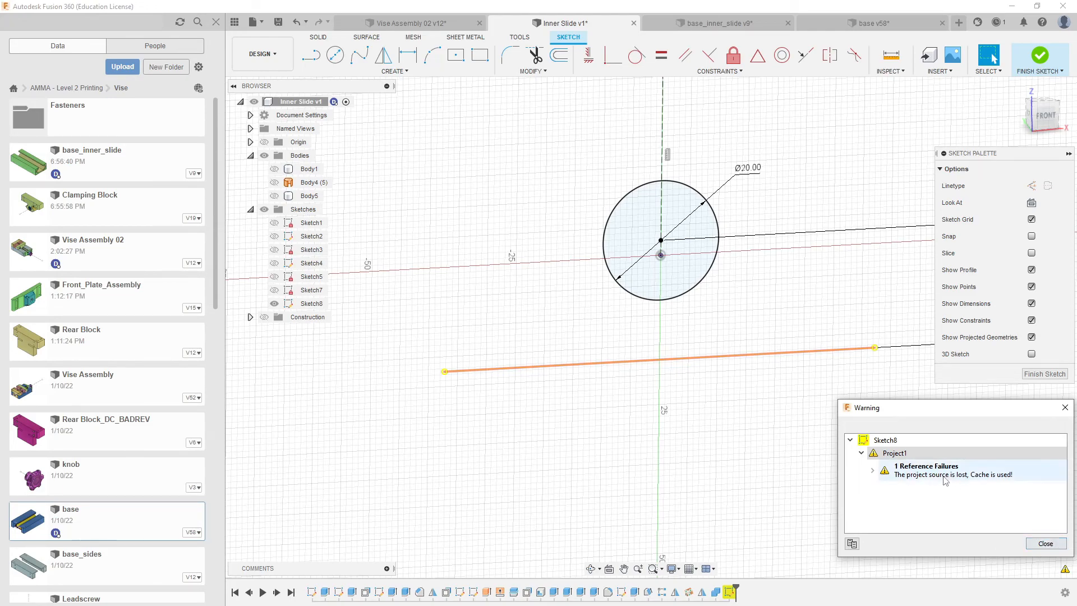
{"action": "left_click", "coordinate": [872, 471]}
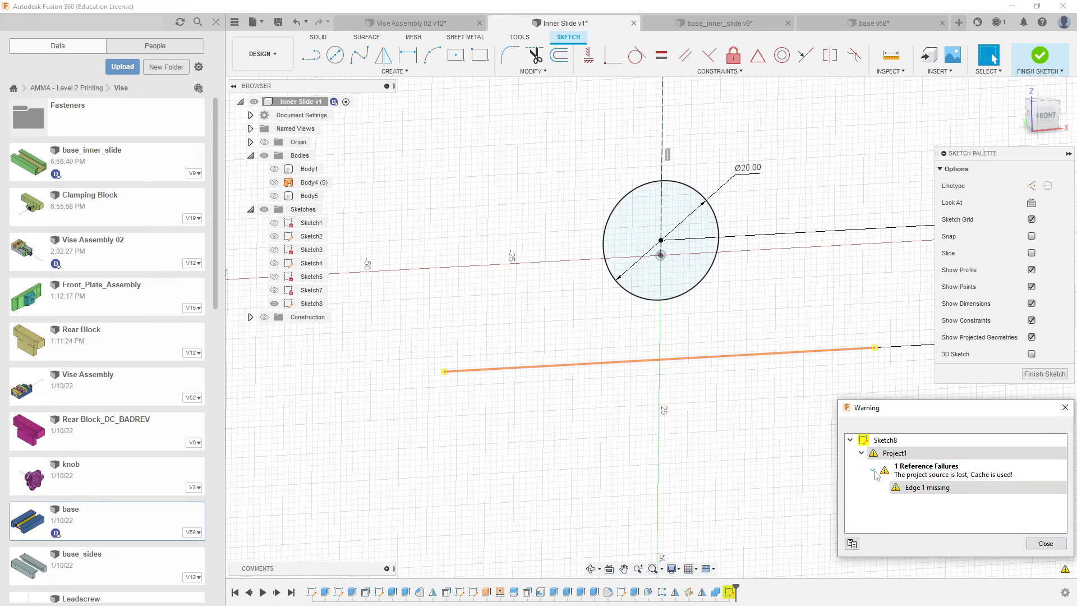
{"action": "left_click", "coordinate": [922, 492]}
{"action": "left_click", "coordinate": [1063, 543]}
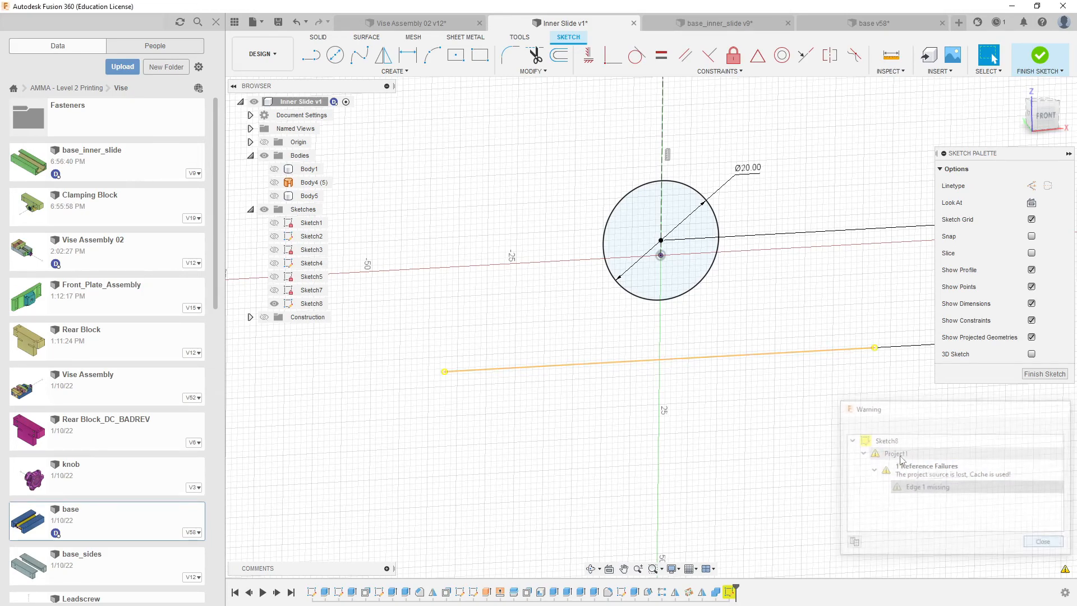
Step: Delete the broken projected bottom line and project Body5's front bottom edge as a construction line in its place, with Body5 hidden again
{"action": "left_click_drag", "start_coordinate": [839, 409], "coordinate": [635, 339]}
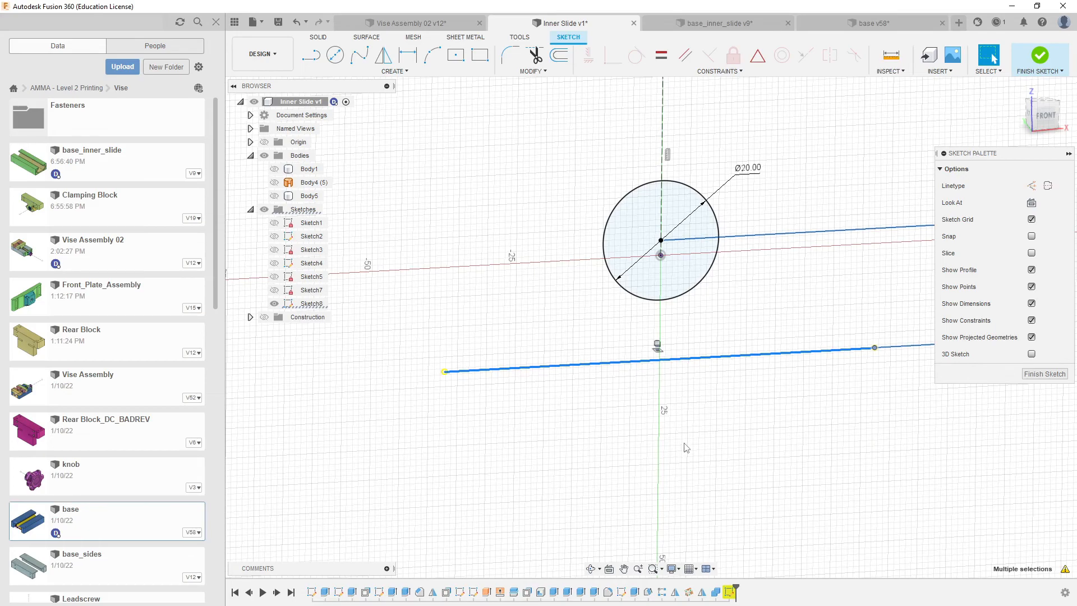
{"action": "key", "text": "Delete"}
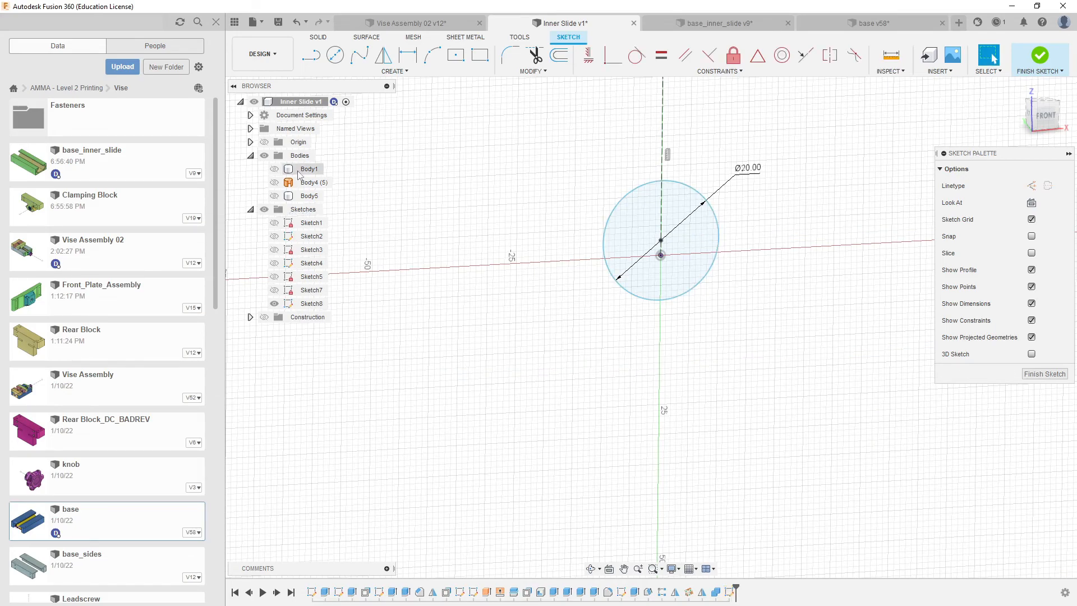
{"action": "left_click", "coordinate": [274, 169]}
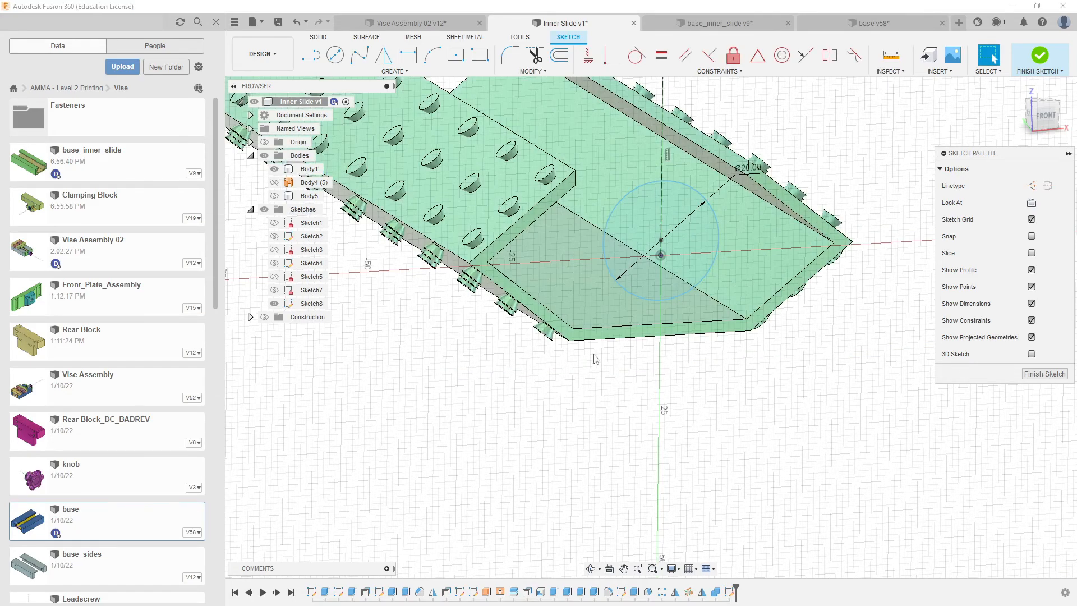
{"action": "left_click", "coordinate": [274, 169]}
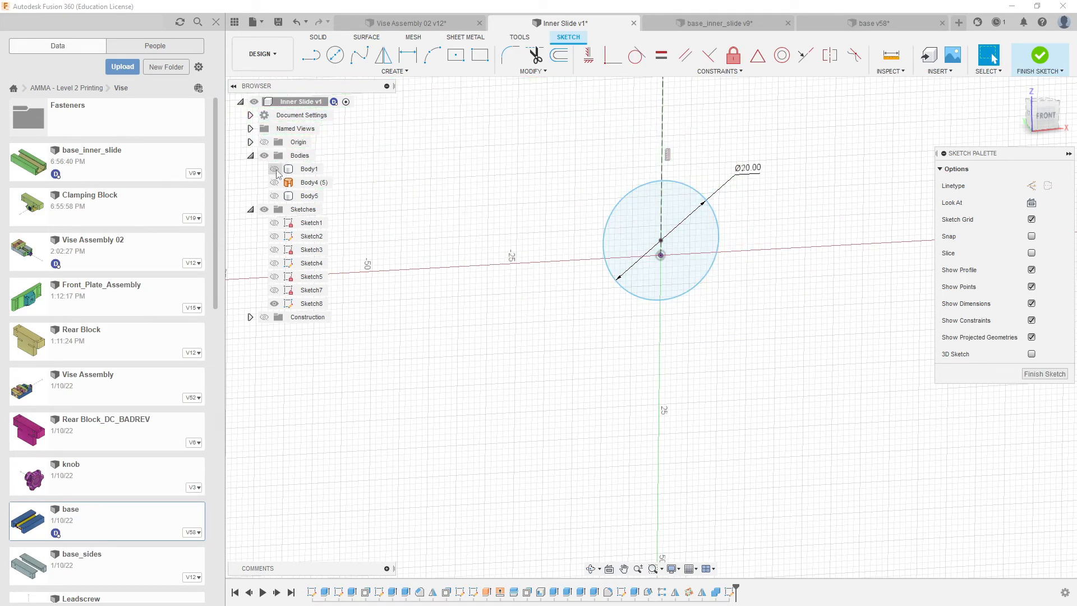
{"action": "left_click", "coordinate": [274, 196]}
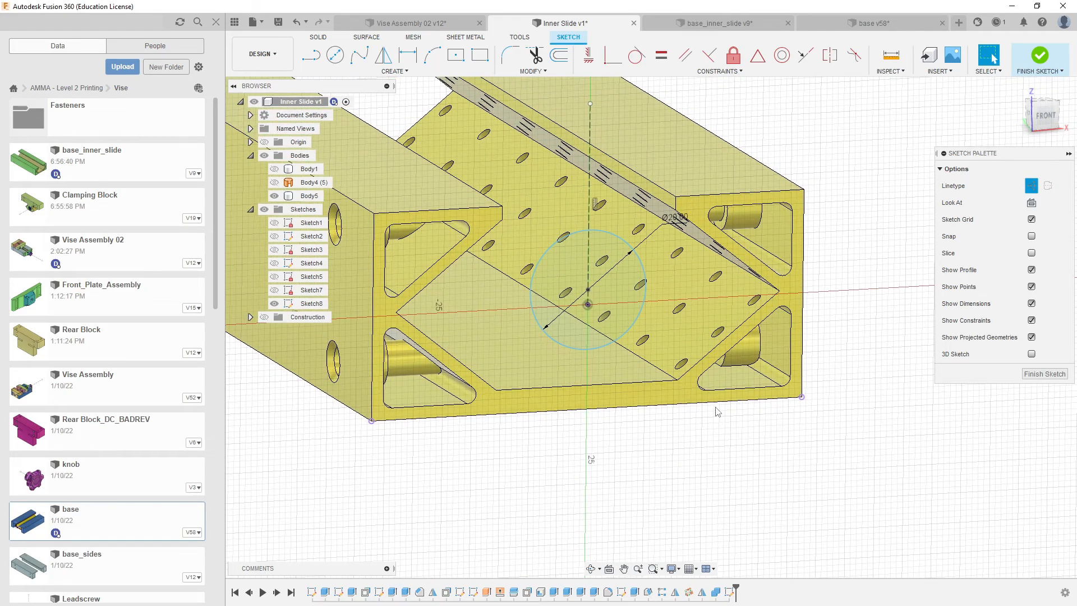
{"action": "left_click", "coordinate": [278, 192]}
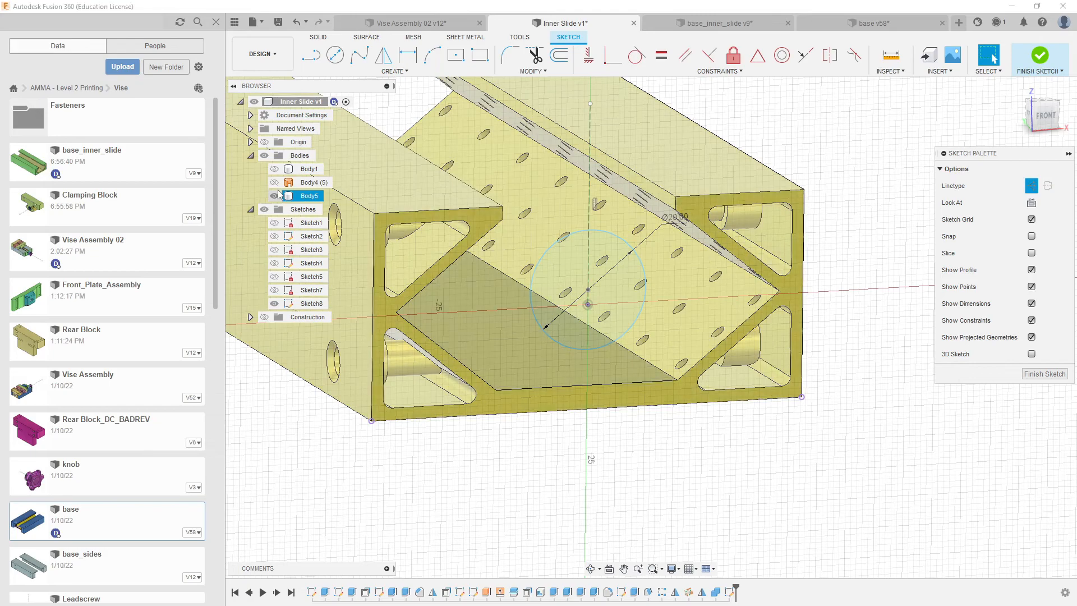
{"action": "left_click", "coordinate": [274, 195]}
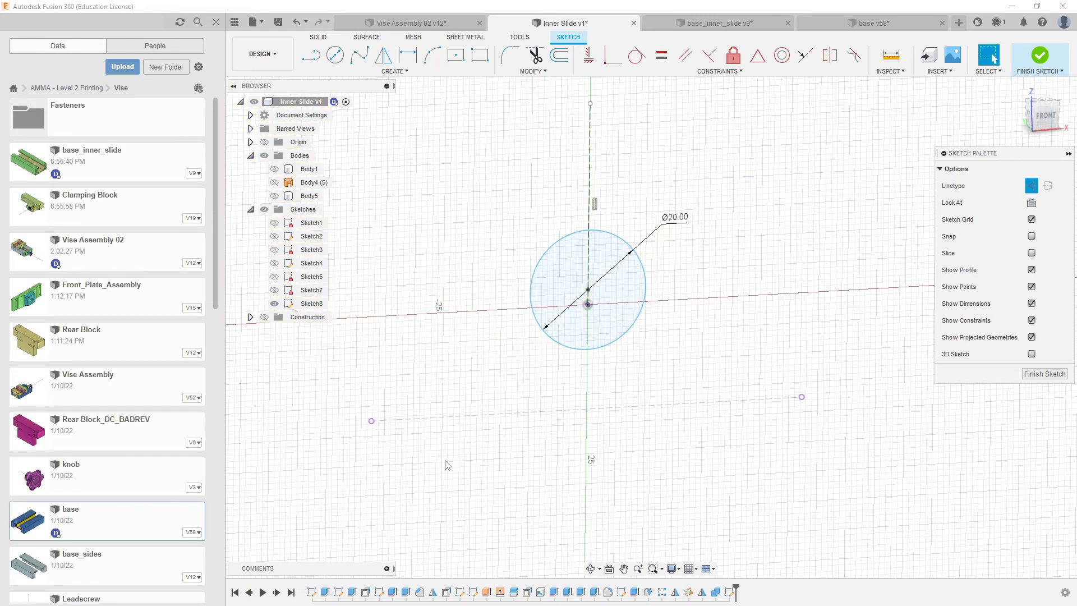
Step: Dimension the circle's centre at 20 mm from the newly projected bottom line
{"action": "middle_click_drag", "start_coordinate": [755, 444], "coordinate": [779, 441]}
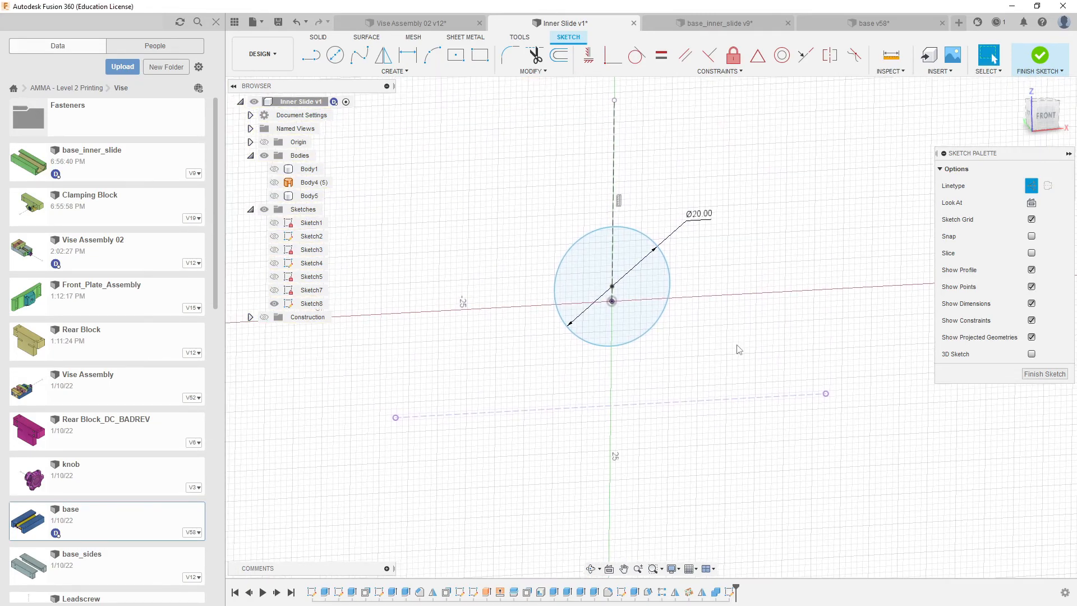
{"action": "key", "text": "d"}
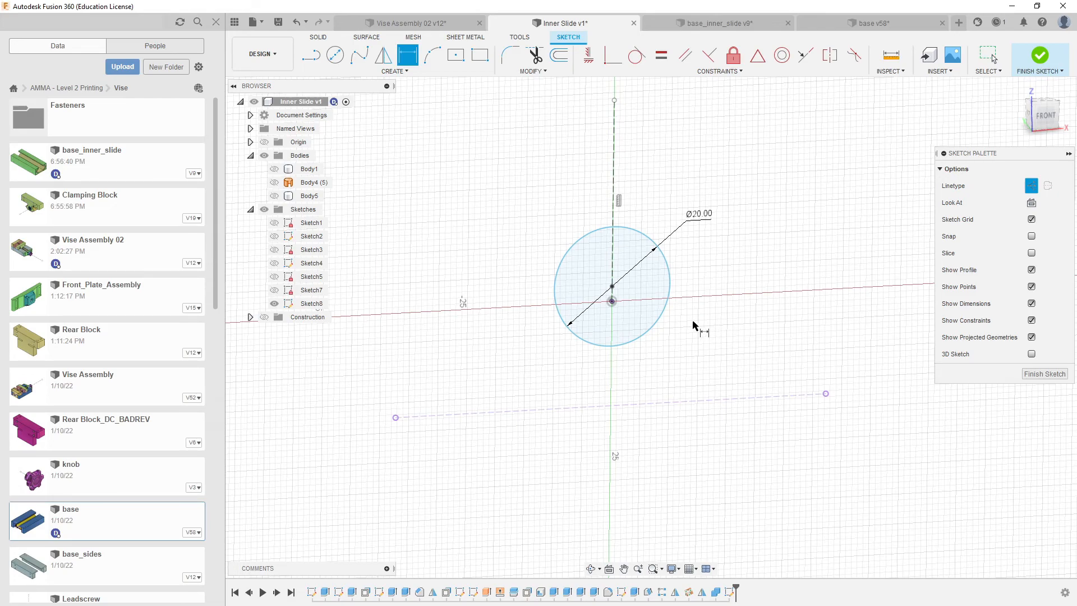
{"action": "left_click", "coordinate": [613, 288]}
{"action": "left_click", "coordinate": [712, 400]}
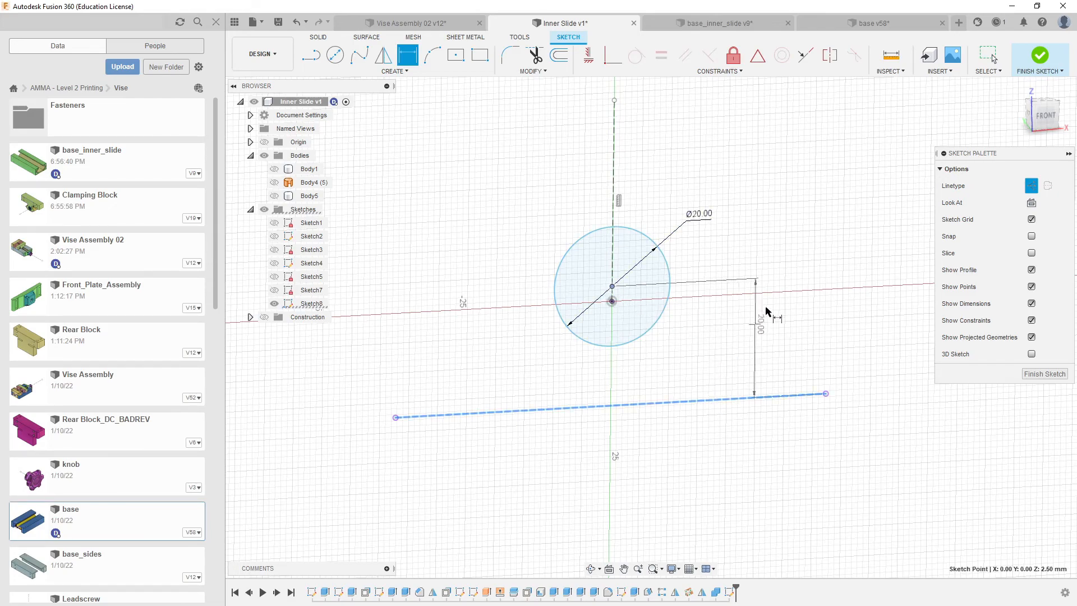
{"action": "left_click", "coordinate": [764, 334]}
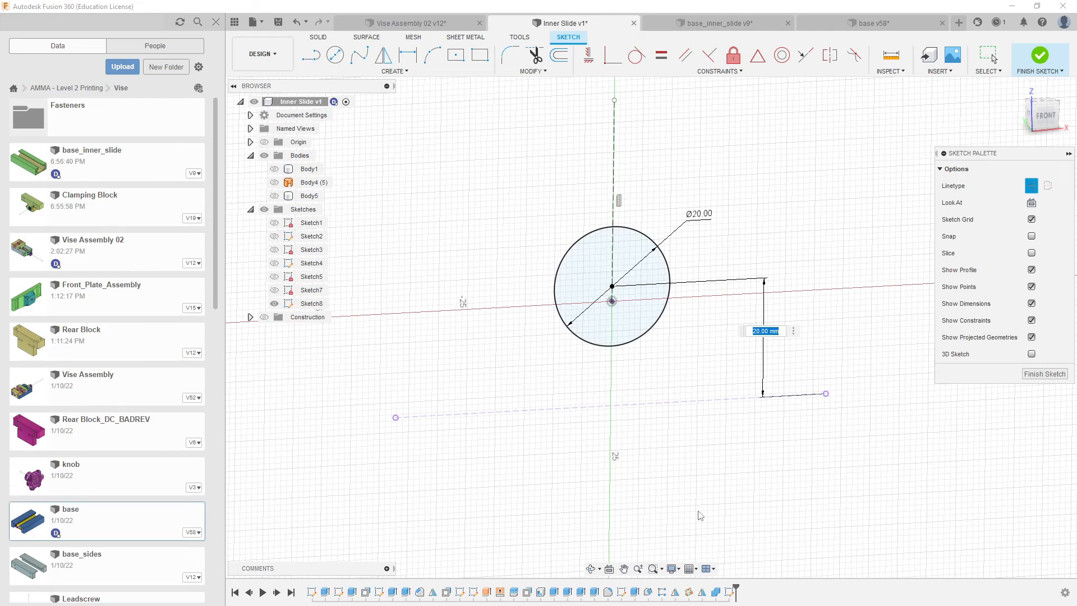
{"action": "key", "text": "Return"}
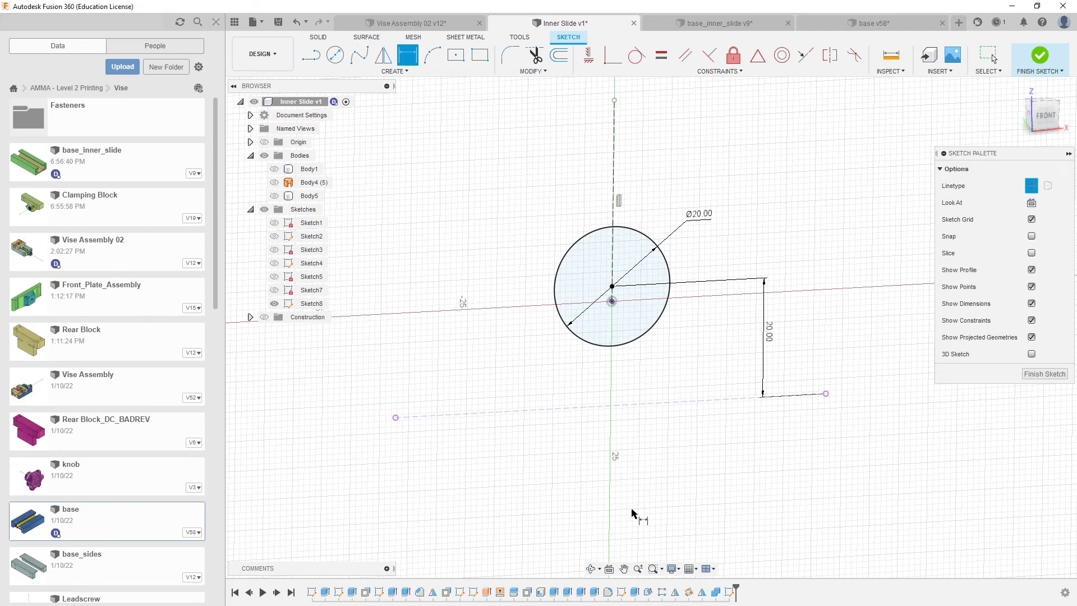
Step: Finish the circle sketch, show Body5 and Body1 again, and inspect the slide from its back end
{"action": "left_click", "coordinate": [274, 197]}
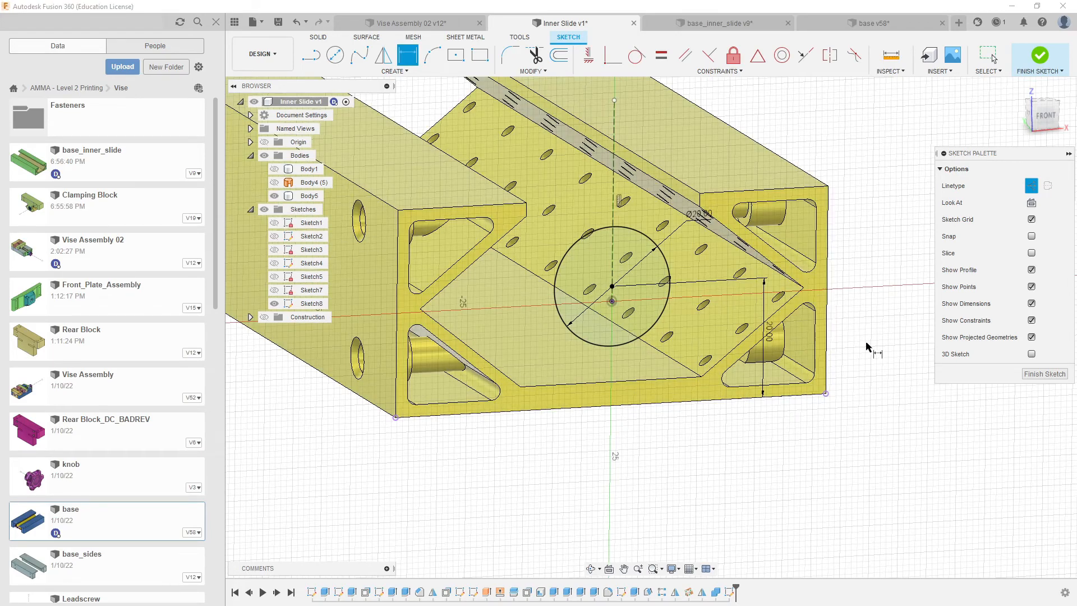
{"action": "left_click", "coordinate": [1043, 54]}
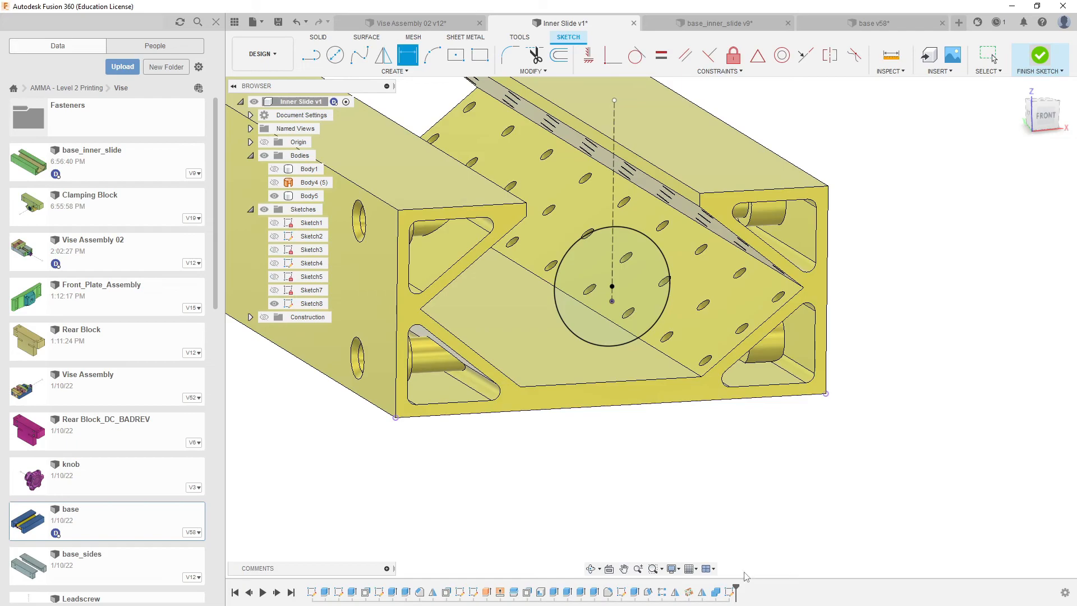
{"action": "scroll", "coordinate": [746, 482], "scroll_direction": "down", "scroll_amount": 2}
{"action": "middle_click_drag", "start_coordinate": [690, 478], "coordinate": [680, 480]}
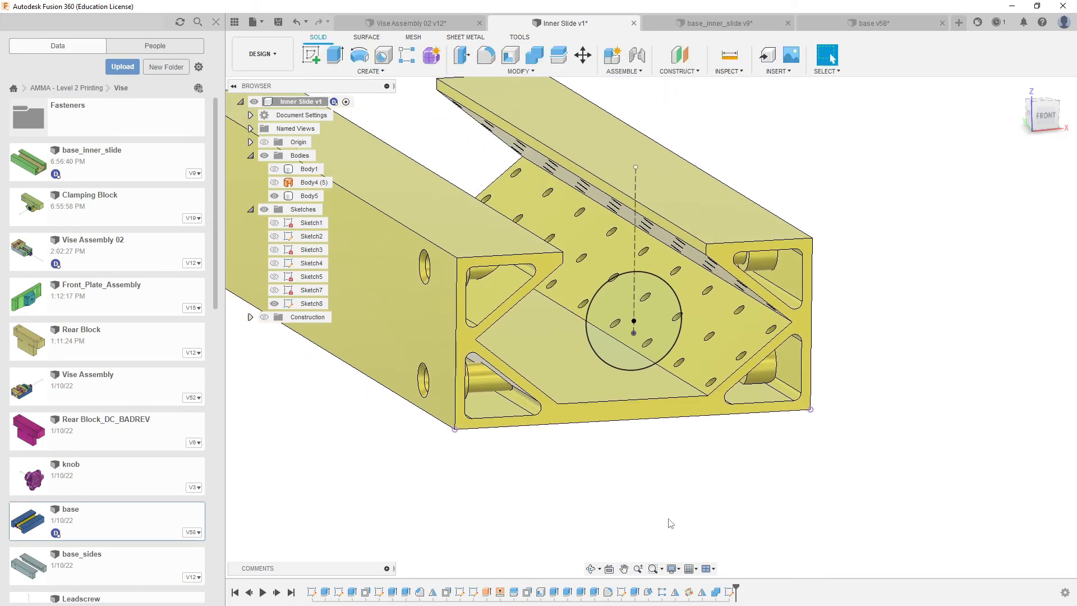
{"action": "scroll", "coordinate": [672, 520], "scroll_direction": "down", "scroll_amount": 4}
{"action": "left_click", "coordinate": [275, 169]}
{"action": "scroll", "coordinate": [873, 336], "scroll_direction": "down", "scroll_amount": 5}
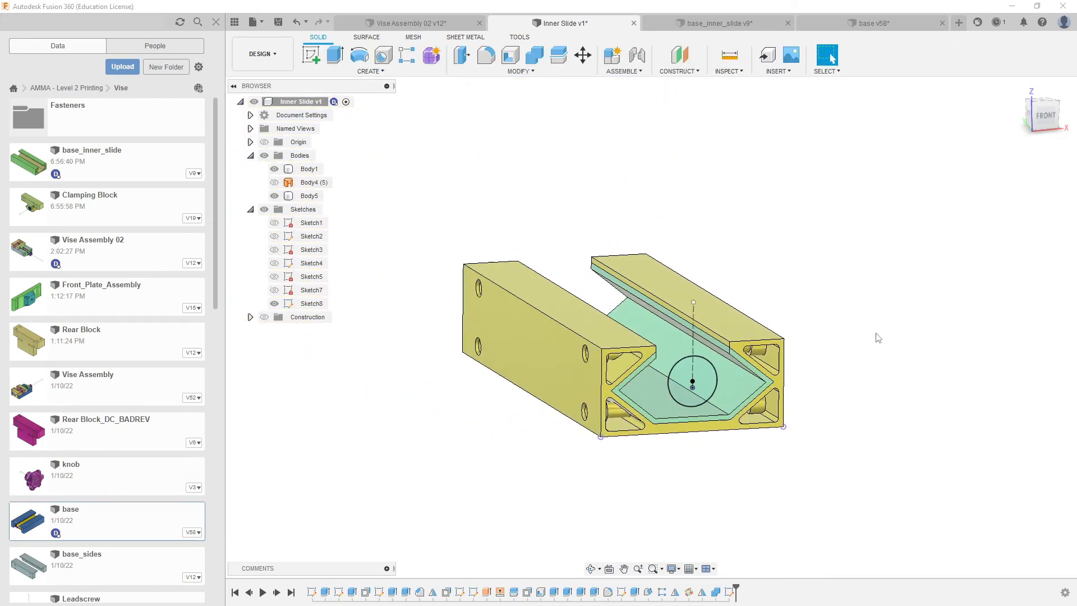
{"action": "middle_click_drag", "start_coordinate": [592, 400], "coordinate": [711, 379], "text": "shift"}
{"action": "left_click_drag", "start_coordinate": [710, 385], "coordinate": [614, 408]}
{"action": "middle_click_drag", "start_coordinate": [614, 409], "coordinate": [705, 357]}
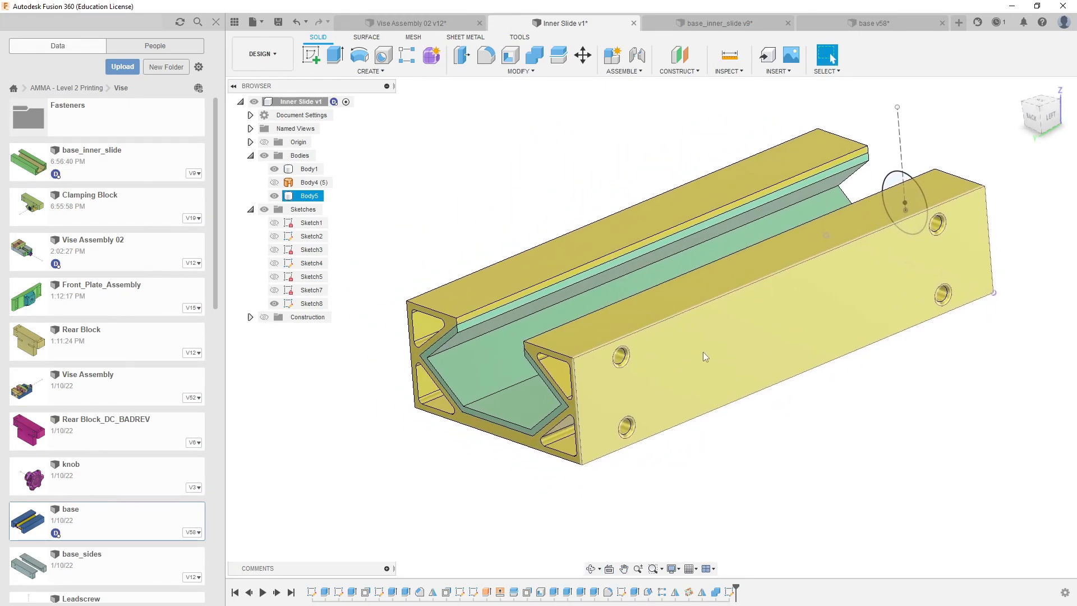
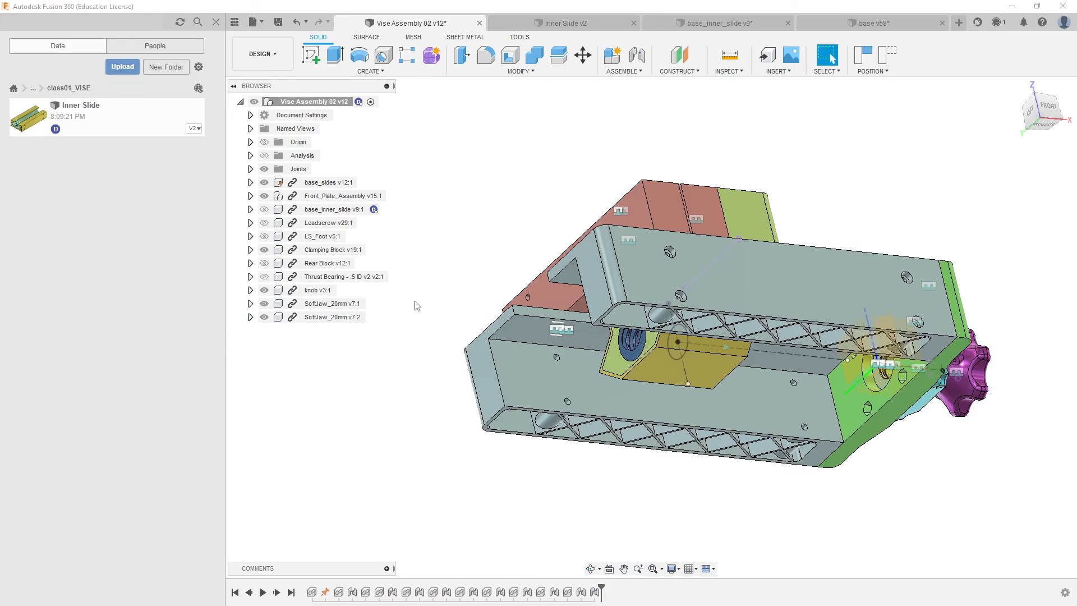
Step: Examine the underside of the vise assembly with base_inner_slide shown and hidden
{"action": "middle_click_drag", "start_coordinate": [894, 168], "coordinate": [786, 247], "text": "shift"}
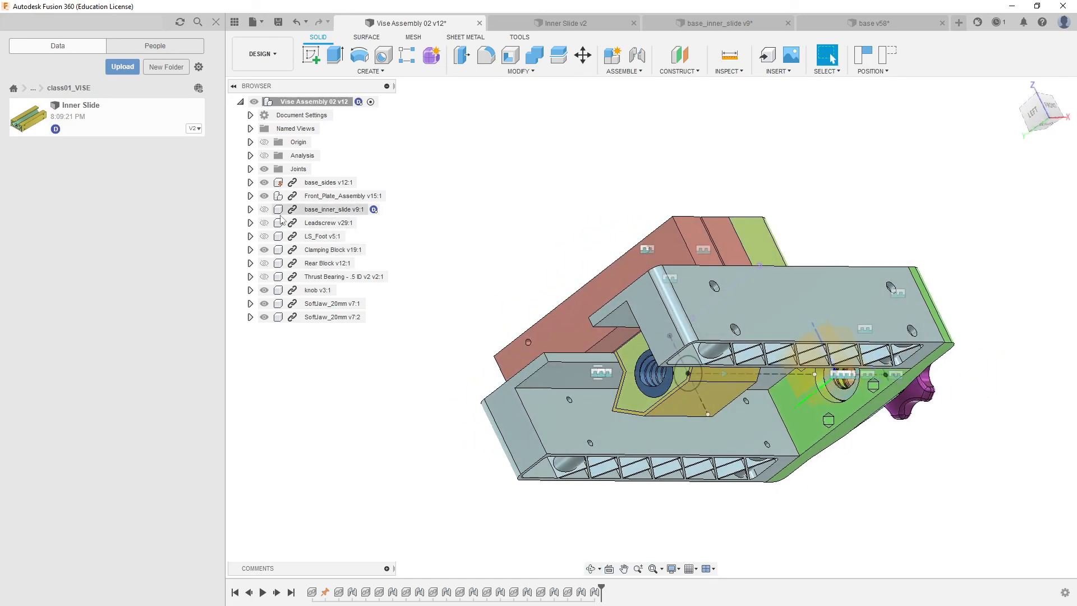
{"action": "left_click", "coordinate": [264, 210]}
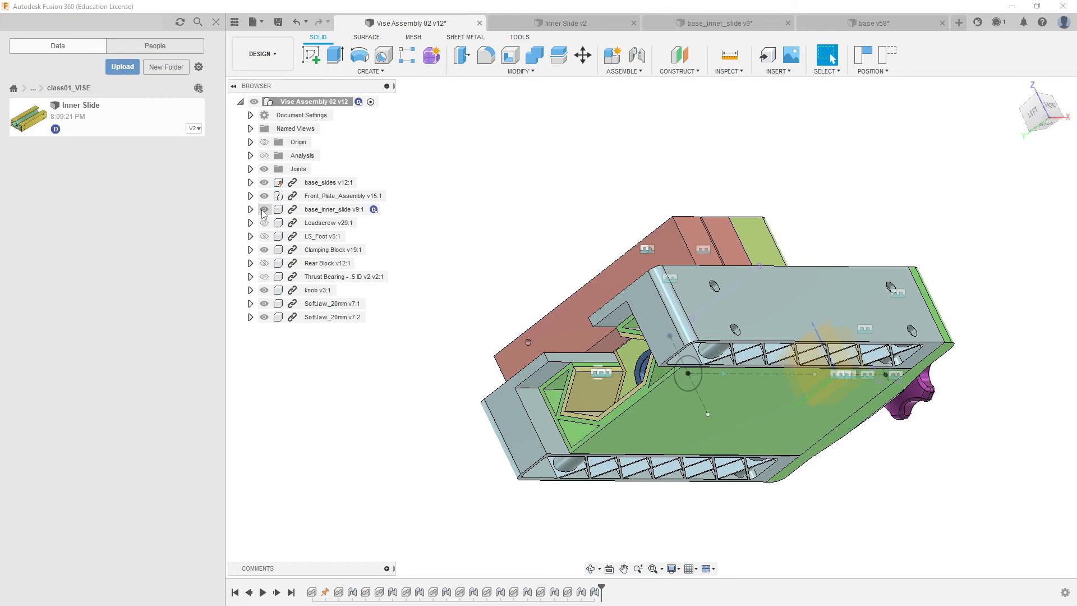
{"action": "middle_click_drag", "start_coordinate": [899, 268], "coordinate": [870, 253], "text": "shift"}
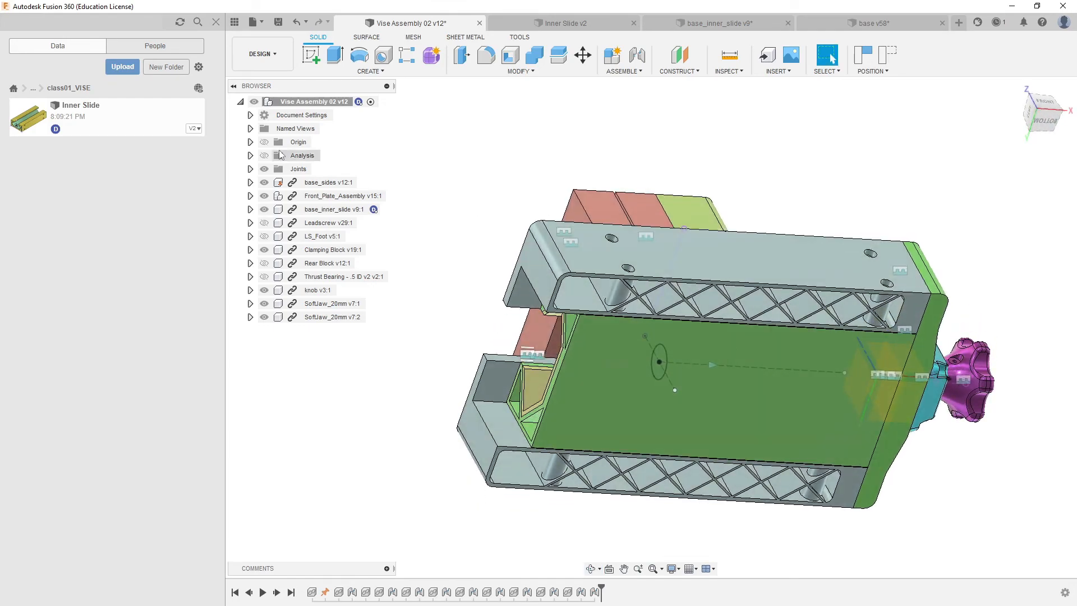
{"action": "left_click", "coordinate": [269, 214]}
{"action": "left_click", "coordinate": [264, 209]}
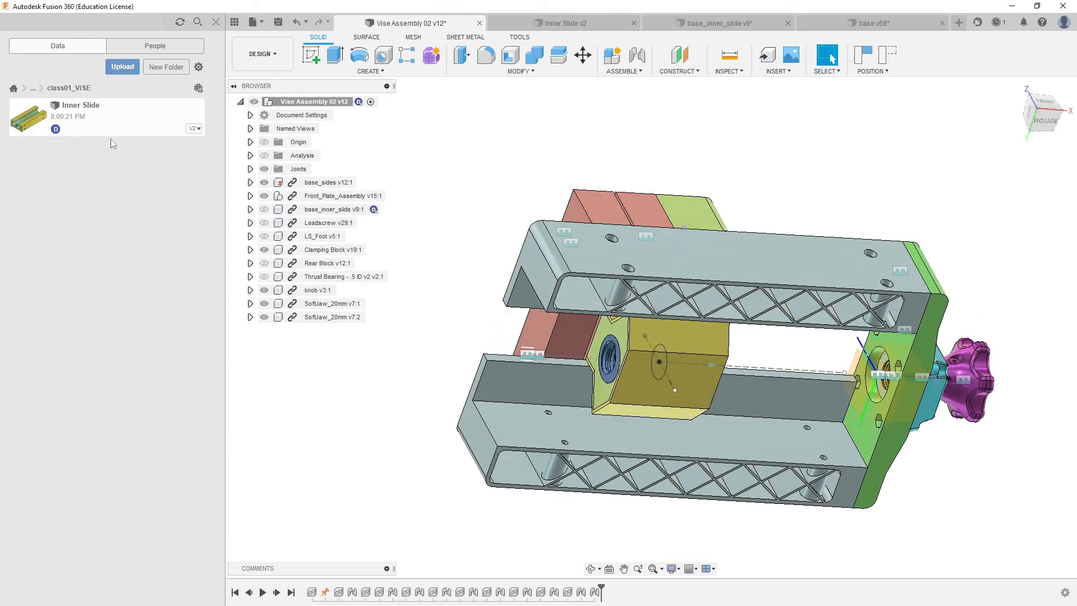
Step: Insert the Inner Slide design from the class01_VISE folder into the vise assembly, placed freely beside the open end of the base sides
{"action": "left_click_drag", "start_coordinate": [18, 122], "coordinate": [443, 319]}
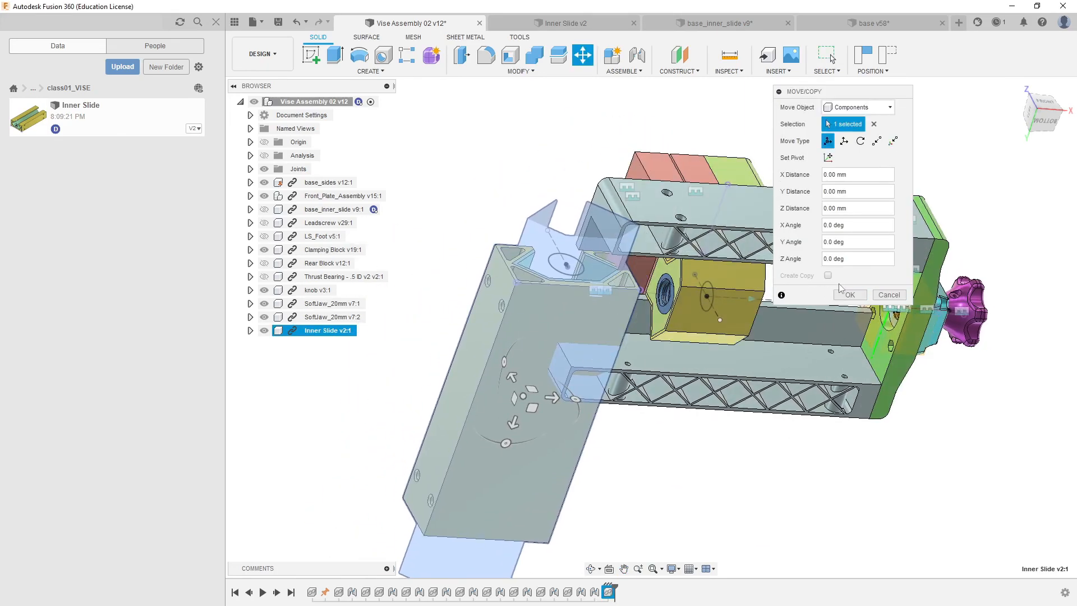
{"action": "left_click", "coordinate": [850, 295]}
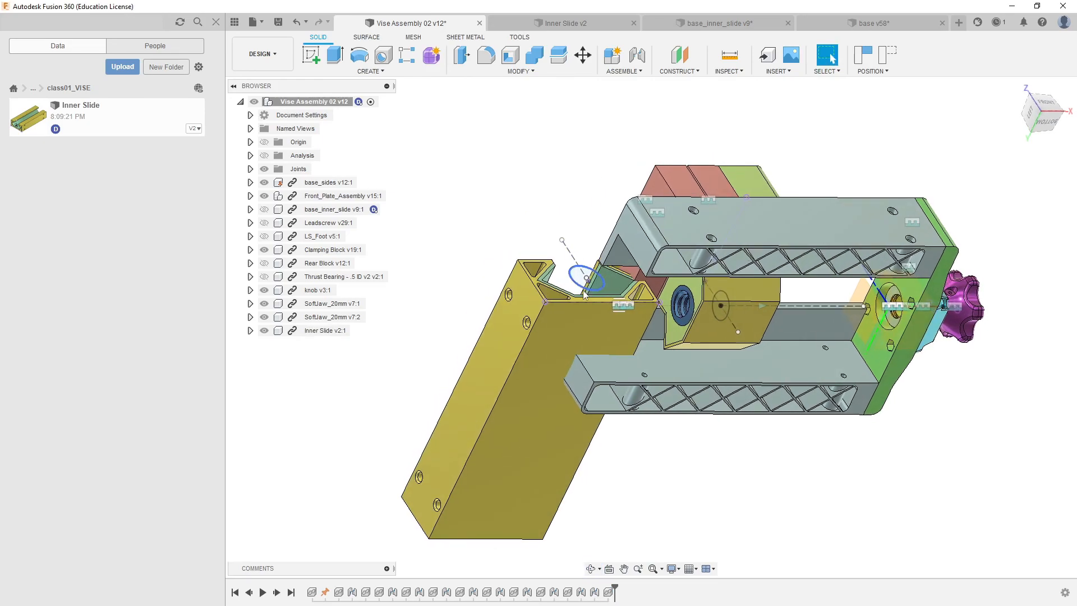
{"action": "scroll", "coordinate": [617, 268], "scroll_direction": "up", "scroll_amount": 5}
{"action": "scroll", "coordinate": [617, 268], "scroll_direction": "down", "scroll_amount": 5}
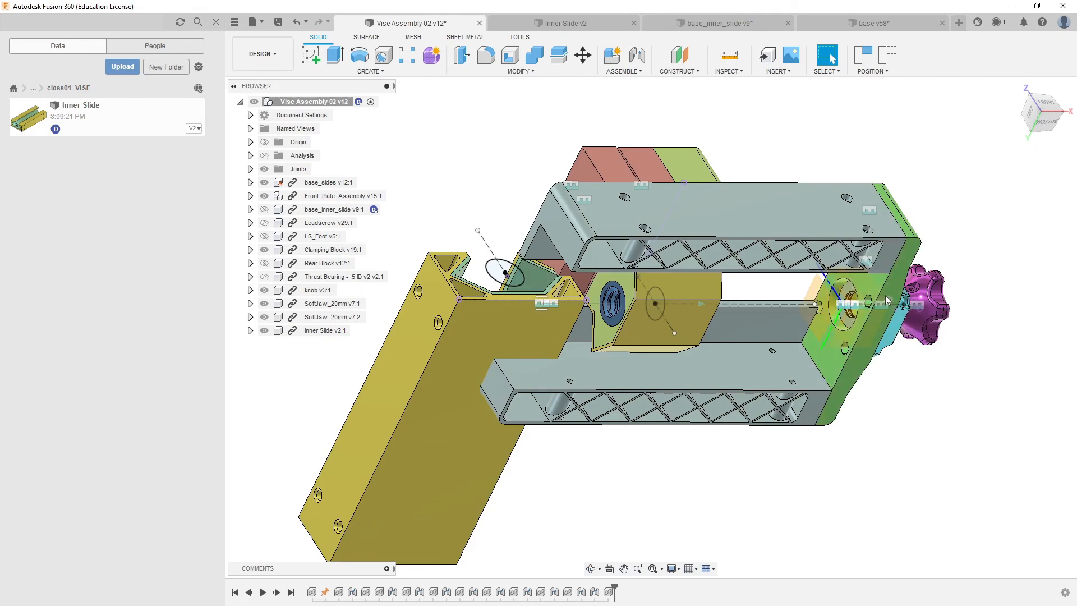
{"action": "middle_click_drag", "start_coordinate": [494, 312], "coordinate": [478, 290], "text": "shift"}
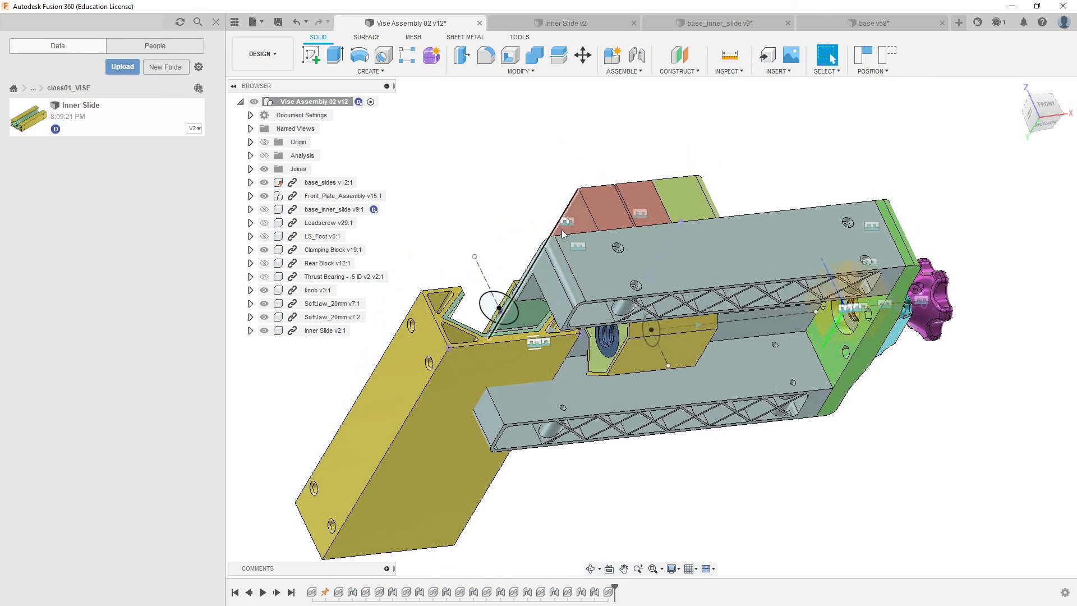
{"action": "middle_click_drag", "start_coordinate": [570, 214], "coordinate": [629, 242]}
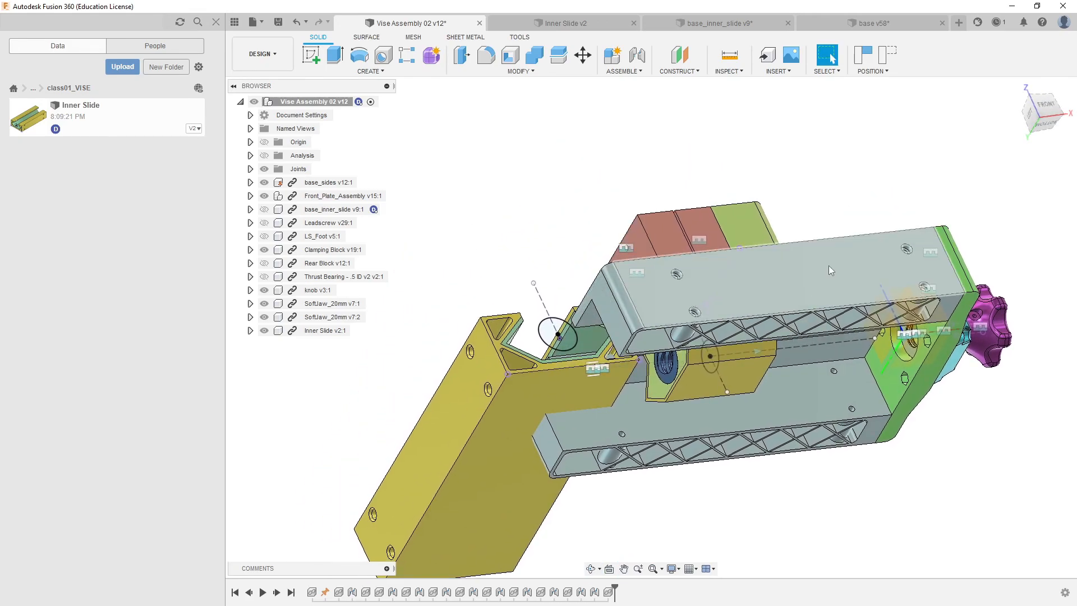
{"action": "middle_click_drag", "start_coordinate": [516, 176], "coordinate": [511, 159]}
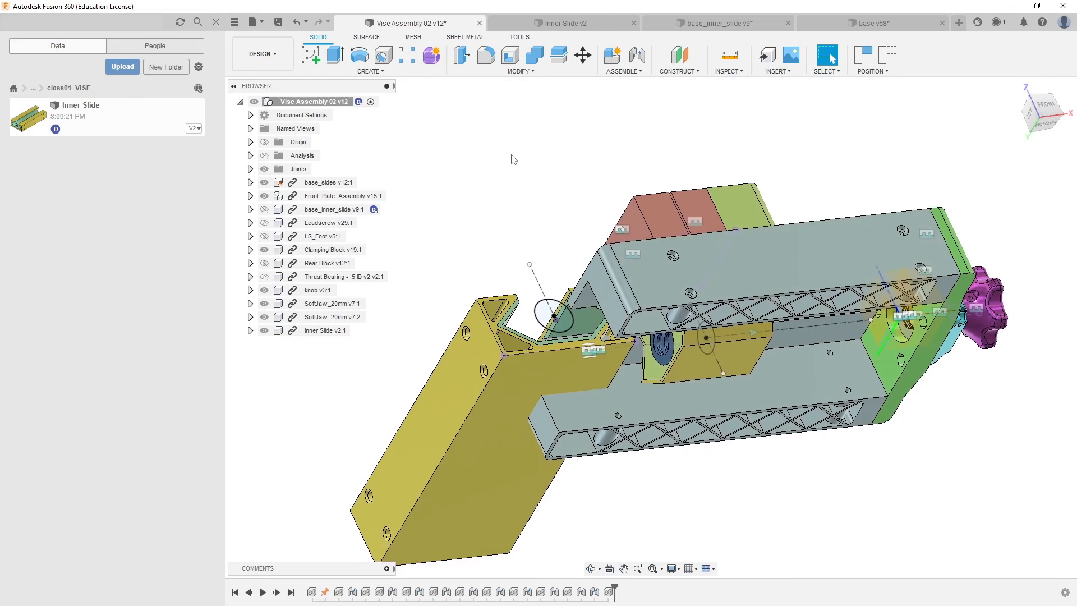
{"action": "scroll", "coordinate": [538, 233], "scroll_direction": "down", "scroll_amount": 1}
{"action": "middle_click_drag", "start_coordinate": [544, 247], "coordinate": [640, 228]}
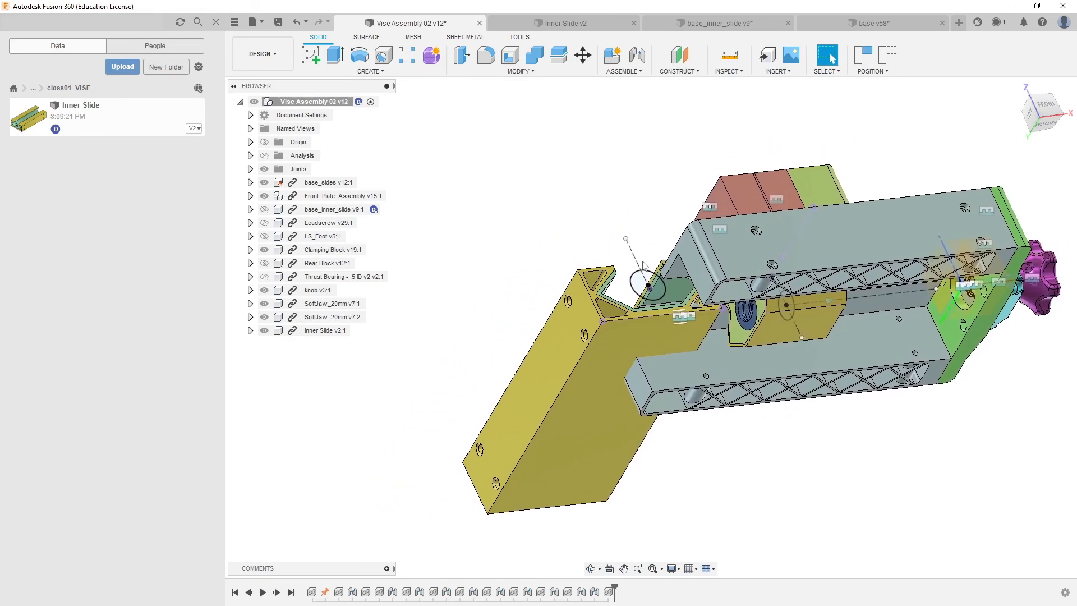
Step: Joint the Inner Slide to the front plate, snapping its end circle's centre to the centre of the bearing recess, at -90° with zero offsets
{"action": "middle_click_drag", "start_coordinate": [740, 313], "coordinate": [711, 299]}
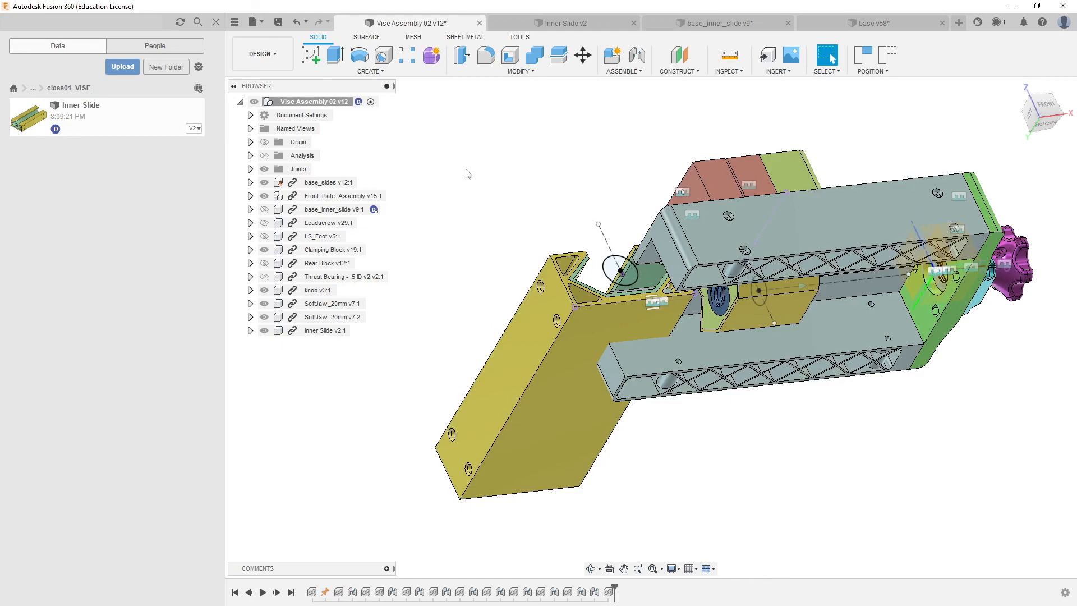
{"action": "key", "text": "j"}
{"action": "middle_click_drag", "start_coordinate": [806, 274], "coordinate": [755, 263]}
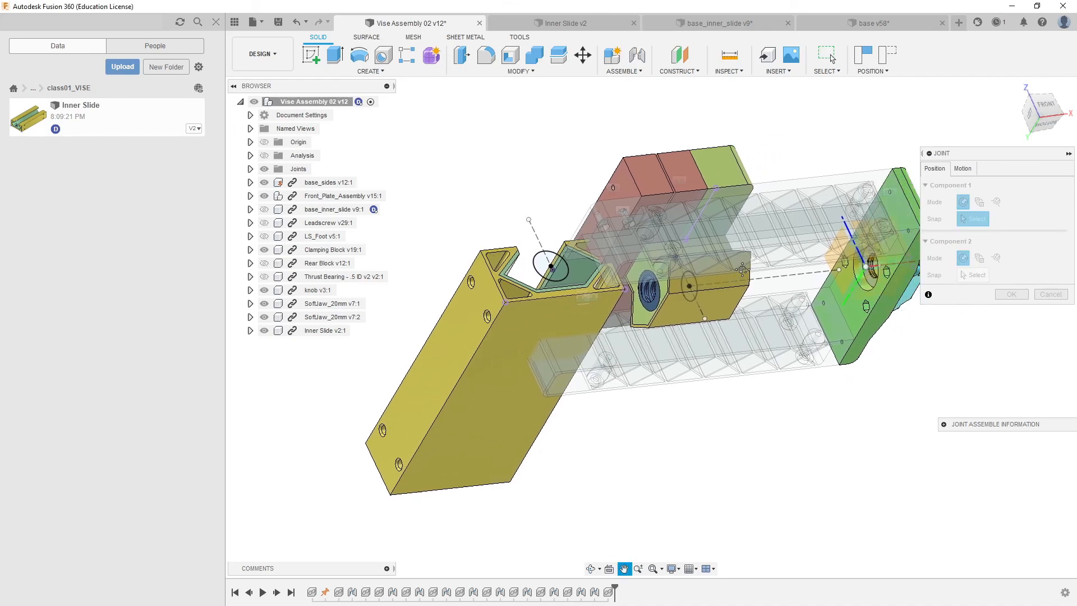
{"action": "scroll", "coordinate": [584, 294], "scroll_direction": "up", "scroll_amount": 6}
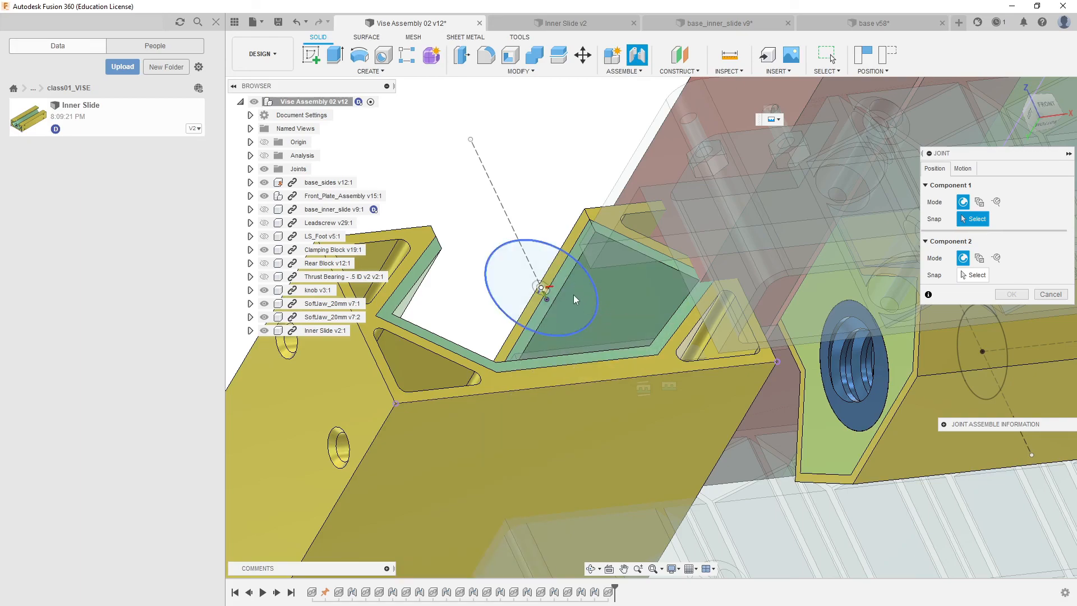
{"action": "left_click", "coordinate": [540, 287]}
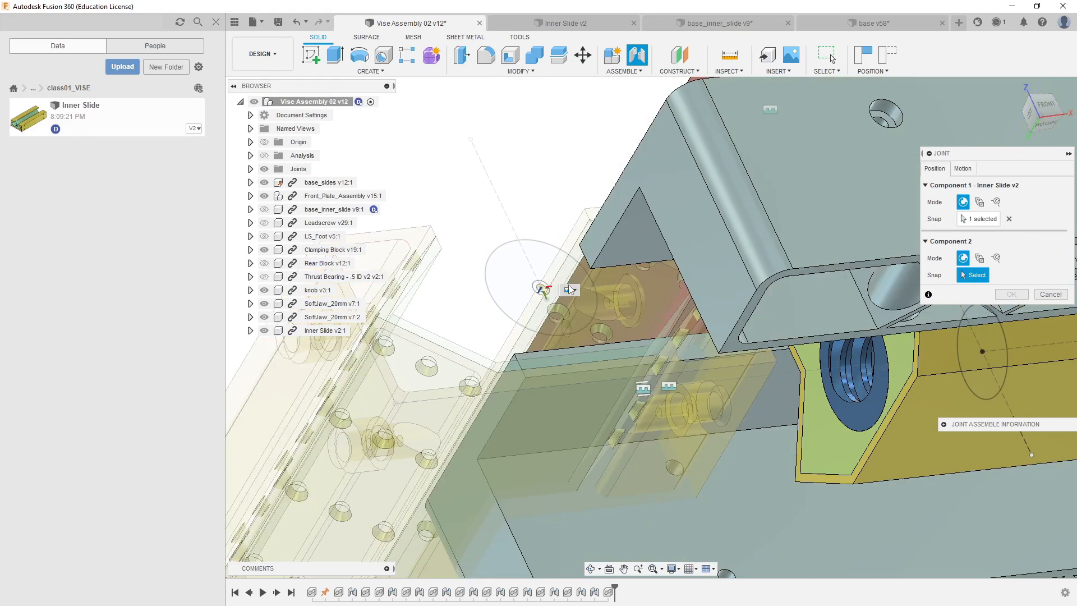
{"action": "scroll", "coordinate": [541, 289], "scroll_direction": "down", "scroll_amount": 5}
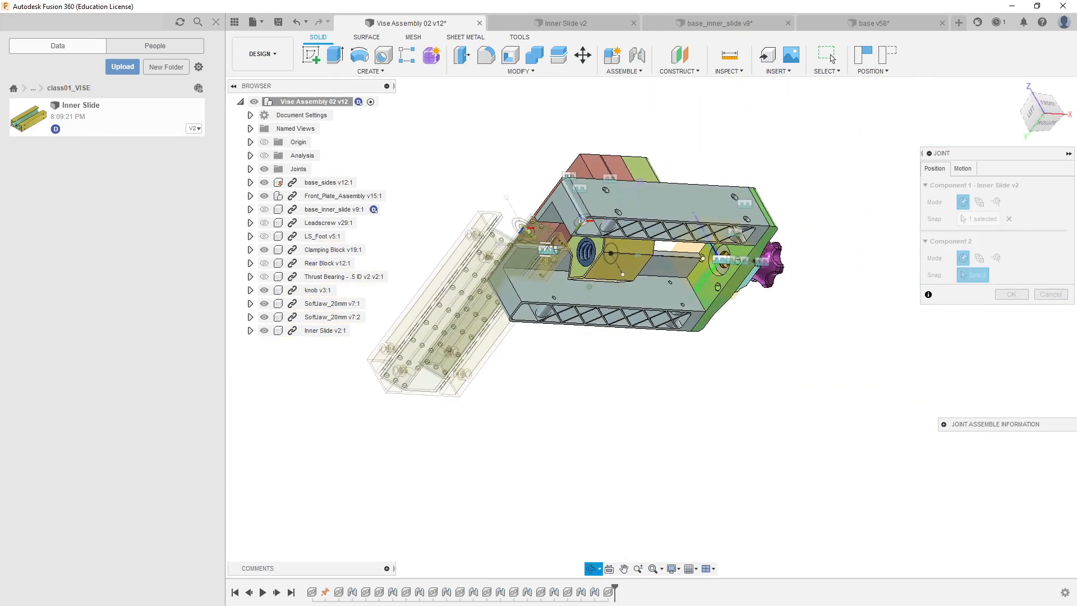
{"action": "scroll", "coordinate": [720, 255], "scroll_direction": "up", "scroll_amount": 10}
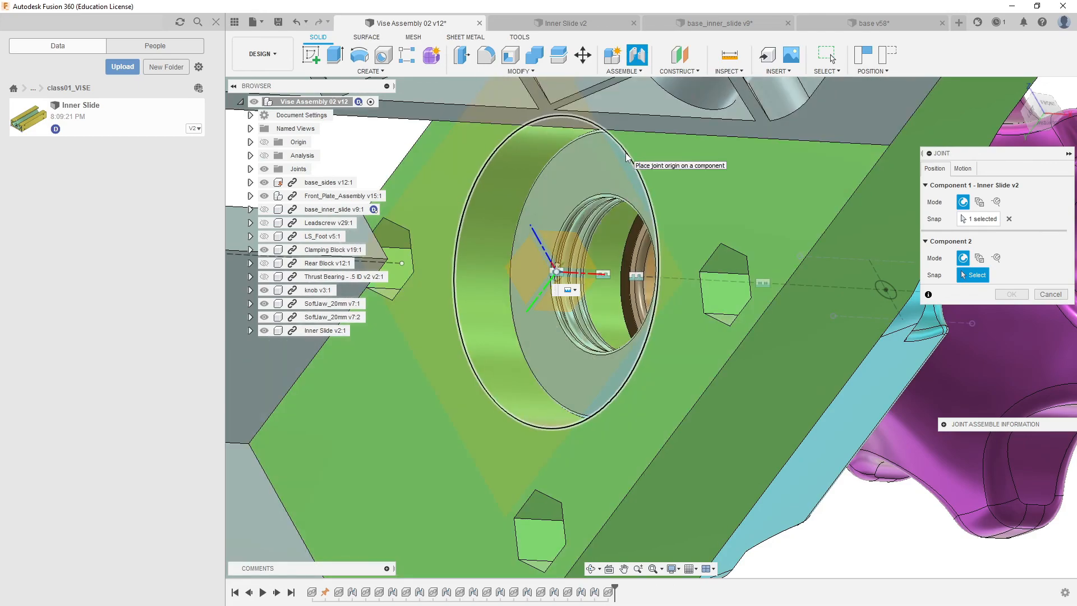
{"action": "left_click", "coordinate": [557, 273]}
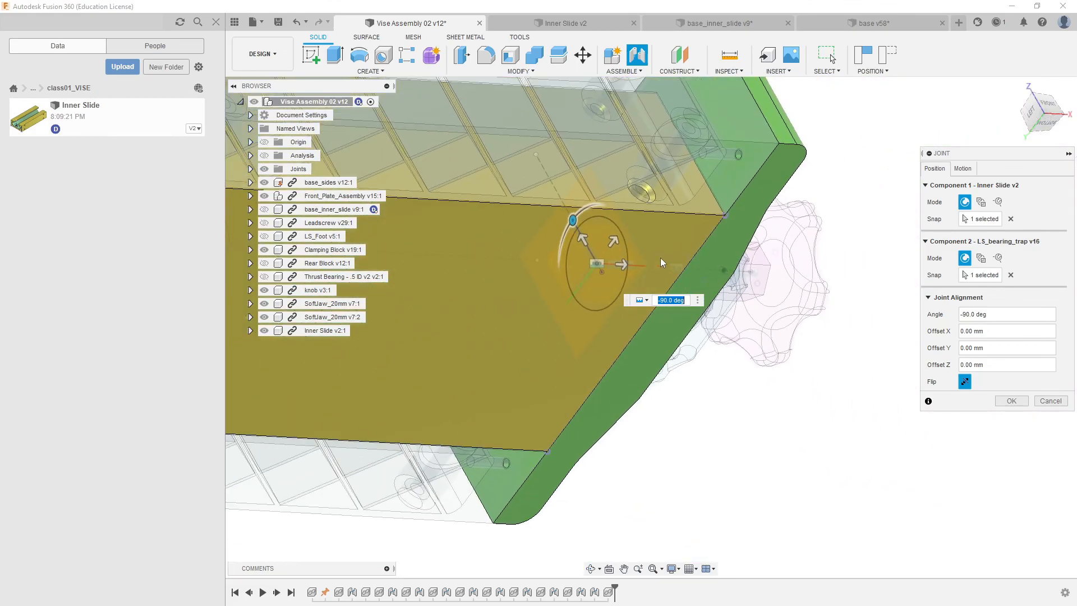
{"action": "scroll", "coordinate": [723, 271], "scroll_direction": "down", "scroll_amount": 3}
{"action": "middle_click_drag", "start_coordinate": [706, 253], "coordinate": [694, 315], "text": "shift"}
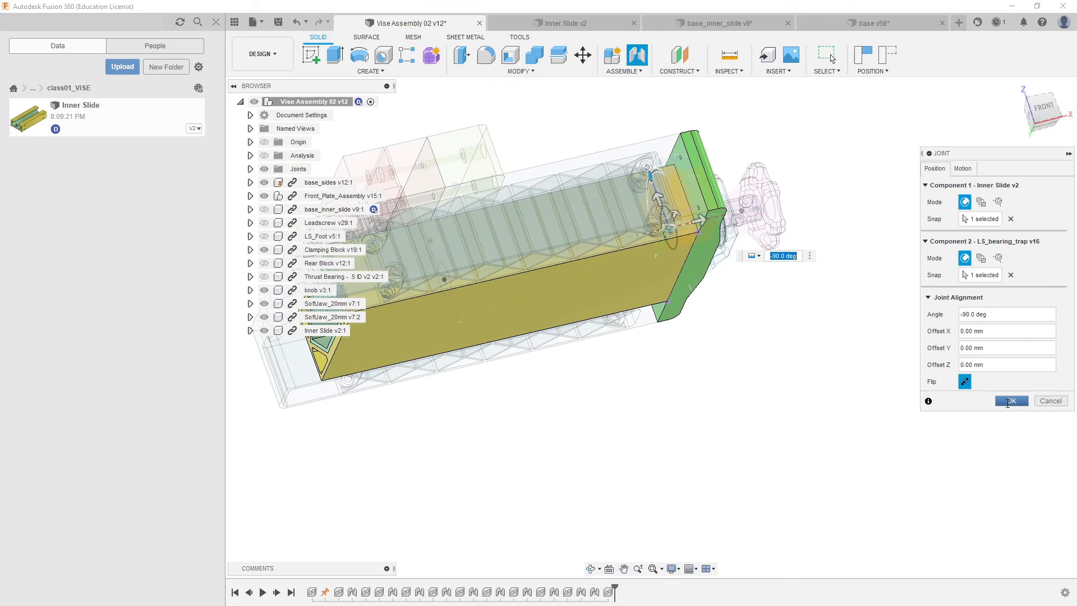
{"action": "left_click", "coordinate": [1012, 401]}
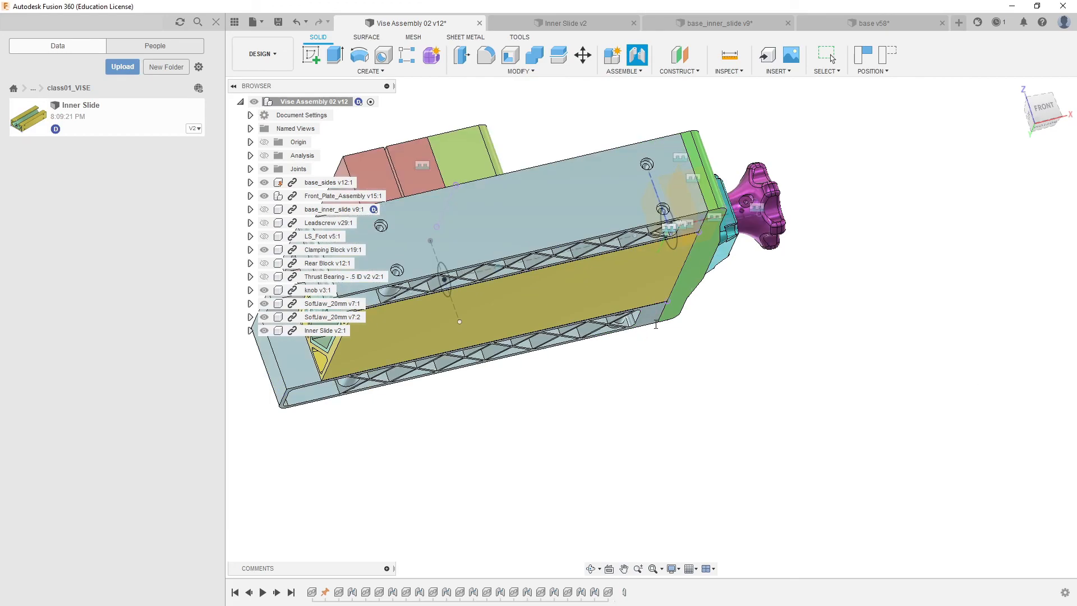
Step: Examine the underside corner where the Inner Slide, base side and front plate meet, and the gap along the slide
{"action": "middle_click_drag", "start_coordinate": [728, 354], "coordinate": [774, 192], "text": "shift"}
{"action": "scroll", "coordinate": [774, 192], "scroll_direction": "up", "scroll_amount": 4}
{"action": "scroll", "coordinate": [774, 192], "scroll_direction": "up", "scroll_amount": 4}
{"action": "middle_click_drag", "start_coordinate": [692, 192], "coordinate": [772, 217]}
{"action": "scroll", "coordinate": [643, 241], "scroll_direction": "up", "scroll_amount": 2}
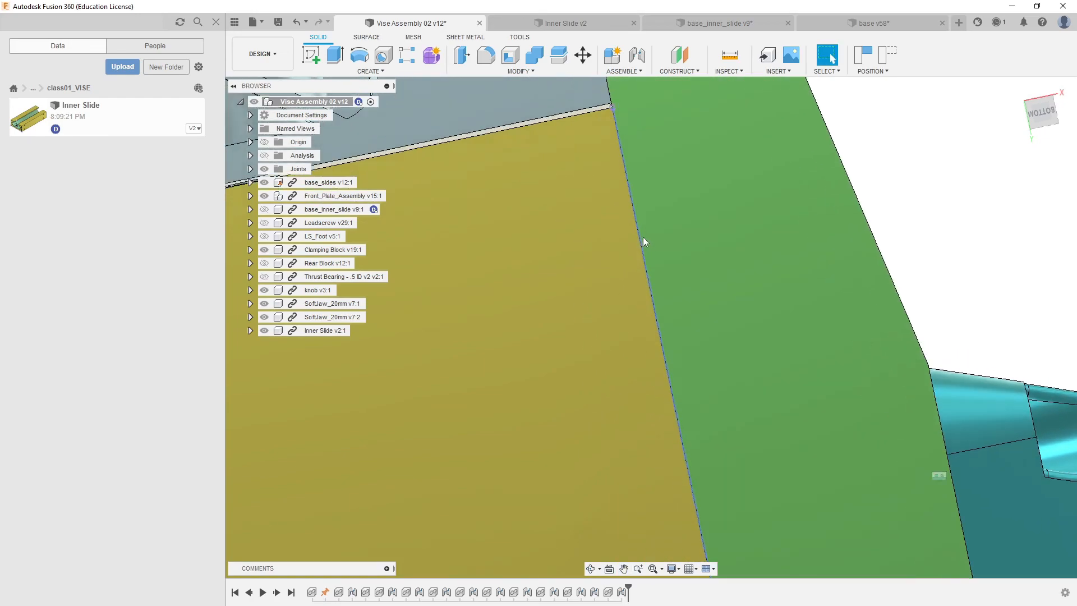
{"action": "scroll", "coordinate": [627, 244], "scroll_direction": "down", "scroll_amount": 4}
{"action": "middle_click_drag", "start_coordinate": [627, 244], "coordinate": [758, 262]}
{"action": "scroll", "coordinate": [756, 203], "scroll_direction": "up", "scroll_amount": 2}
{"action": "scroll", "coordinate": [695, 192], "scroll_direction": "up", "scroll_amount": 5}
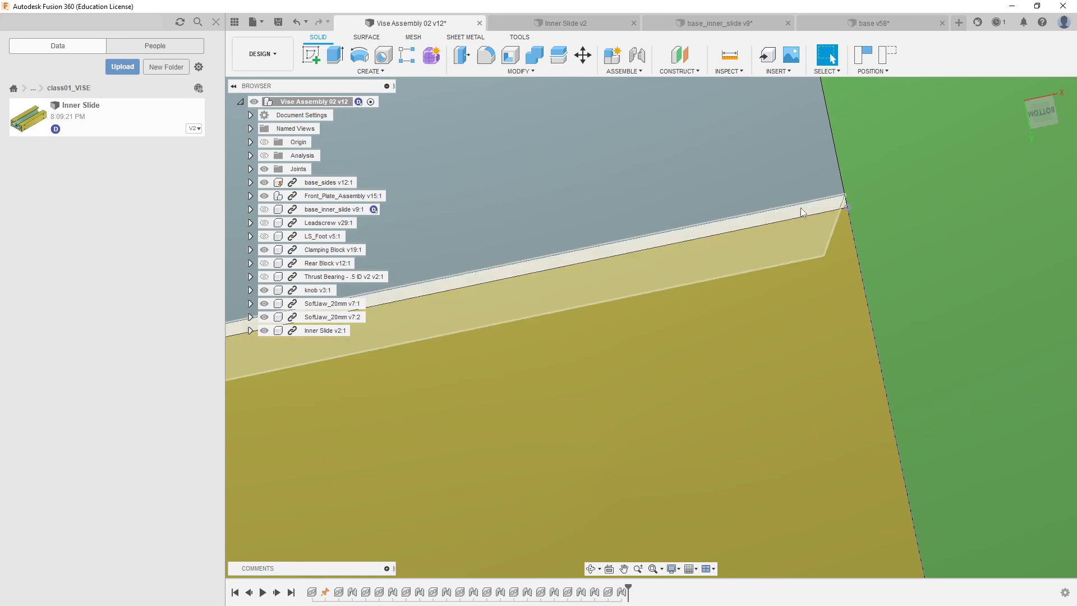
{"action": "scroll", "coordinate": [786, 183], "scroll_direction": "down", "scroll_amount": 2}
{"action": "scroll", "coordinate": [787, 182], "scroll_direction": "up", "scroll_amount": 4}
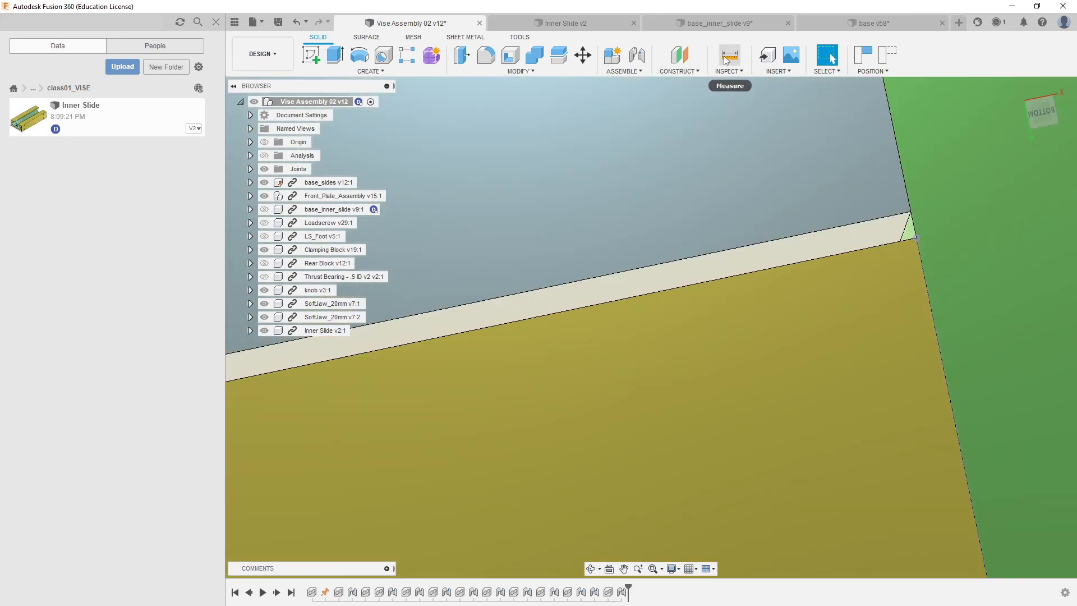
Step: Measure the distance between the base side's inner face and the adjacent side face of the Inner Slide
{"action": "left_click", "coordinate": [729, 54]}
{"action": "left_click", "coordinate": [767, 256]}
{"action": "middle_click_drag", "start_coordinate": [711, 287], "coordinate": [733, 263], "text": "shift"}
{"action": "left_click", "coordinate": [734, 265]}
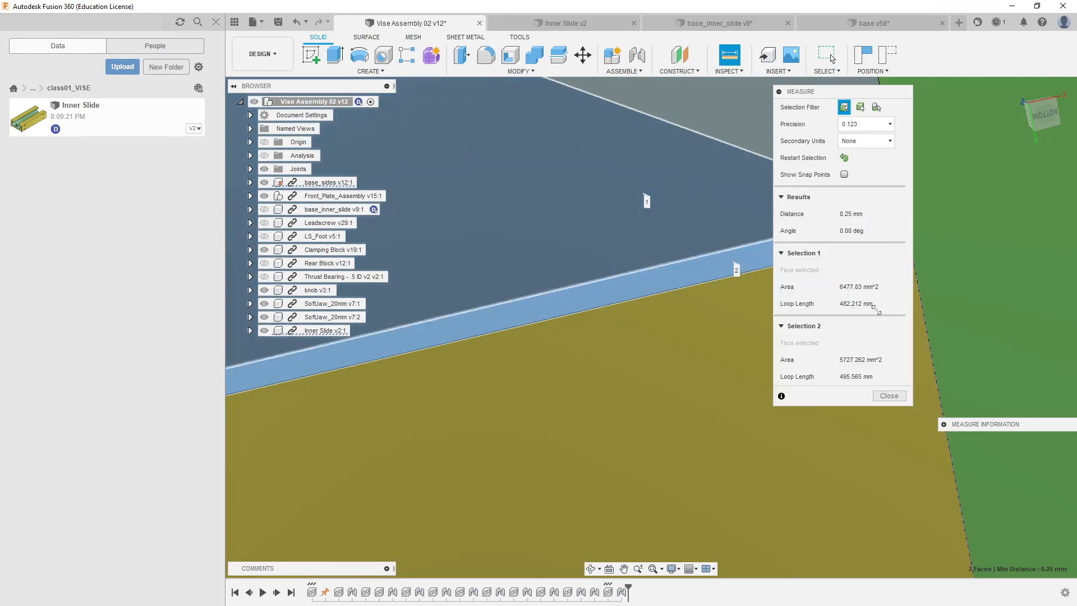
{"action": "left_click", "coordinate": [889, 396]}
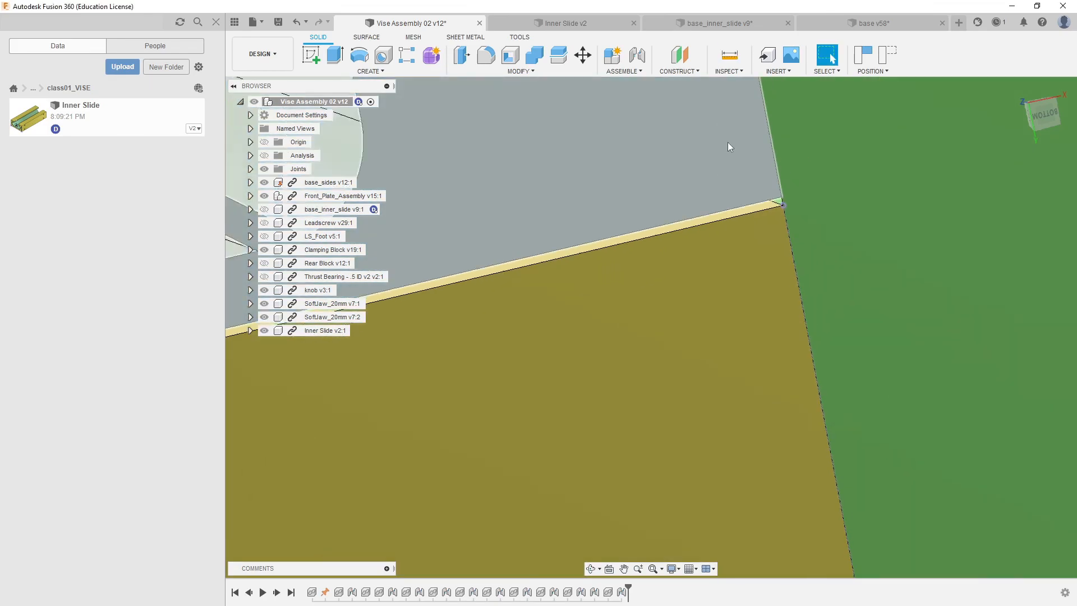
Step: Examine the seam between the Inner Slide and the opposite base side on the underside, near the front plate
{"action": "scroll", "coordinate": [734, 172], "scroll_direction": "down", "scroll_amount": 10}
{"action": "middle_click_drag", "start_coordinate": [839, 377], "coordinate": [814, 383], "text": "shift"}
{"action": "scroll", "coordinate": [738, 435], "scroll_direction": "up", "scroll_amount": 4}
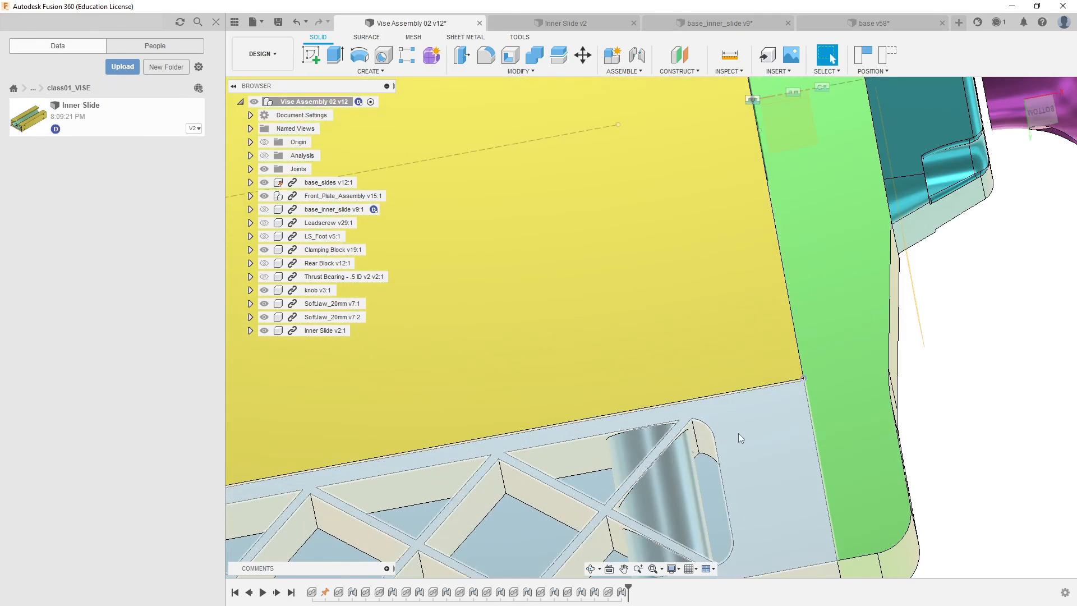
{"action": "scroll", "coordinate": [743, 401], "scroll_direction": "up", "scroll_amount": 10}
{"action": "scroll", "coordinate": [898, 295], "scroll_direction": "down", "scroll_amount": 8}
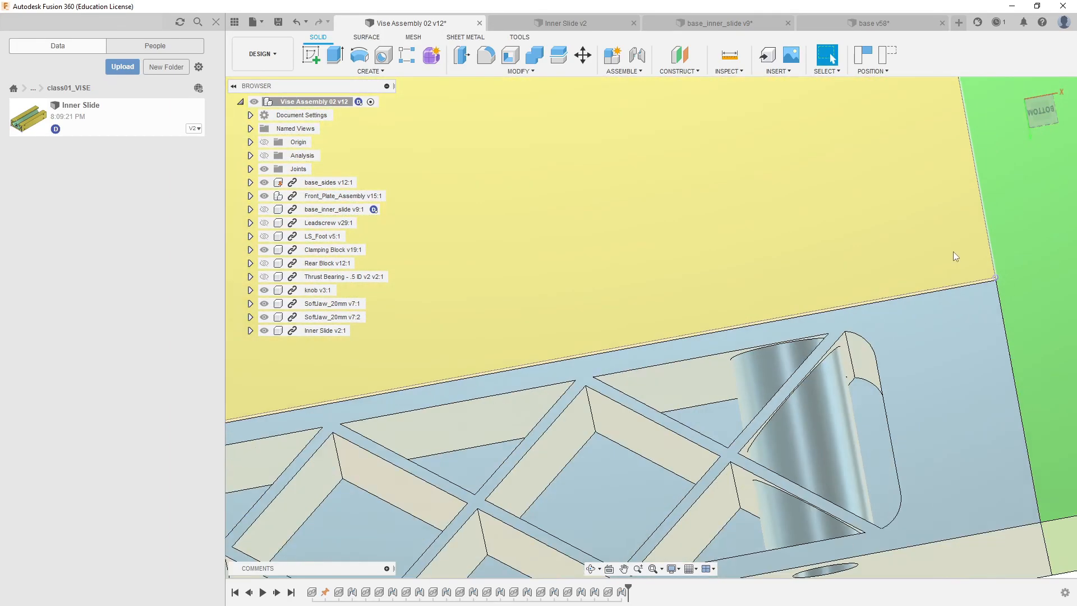
{"action": "scroll", "coordinate": [924, 280], "scroll_direction": "down", "scroll_amount": 8}
Step: Inspect the clearances around the Inner Slide's corner and the clamping block in a square view of the vise's open end
{"action": "middle_click_drag", "start_coordinate": [817, 208], "coordinate": [857, 240], "text": "shift"}
{"action": "left_click", "coordinate": [1041, 113]}
{"action": "scroll", "coordinate": [745, 287], "scroll_direction": "up", "scroll_amount": 8}
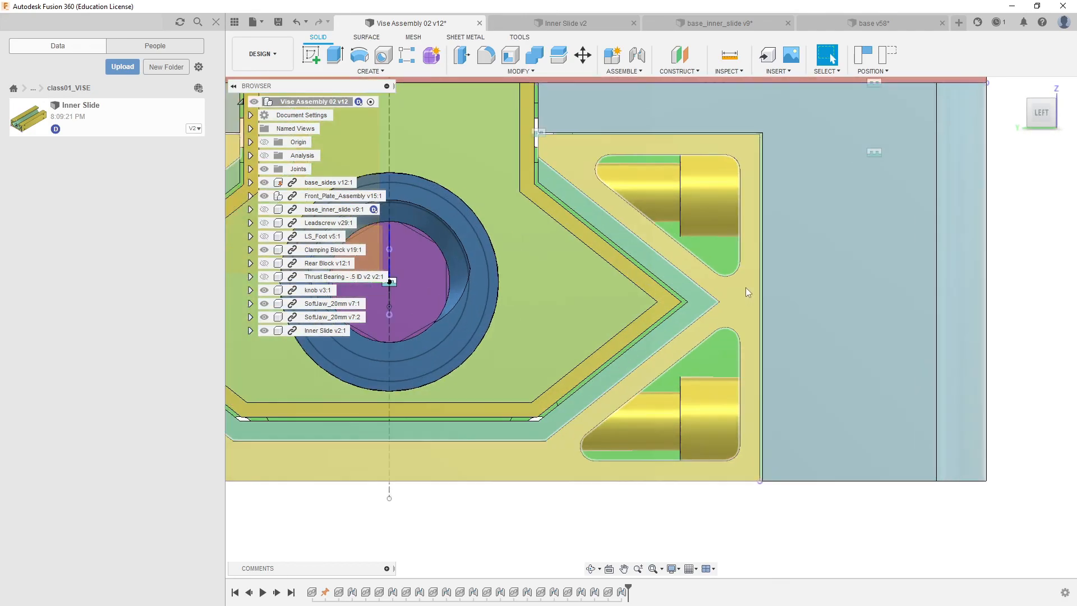
{"action": "scroll", "coordinate": [793, 299], "scroll_direction": "down", "scroll_amount": 5}
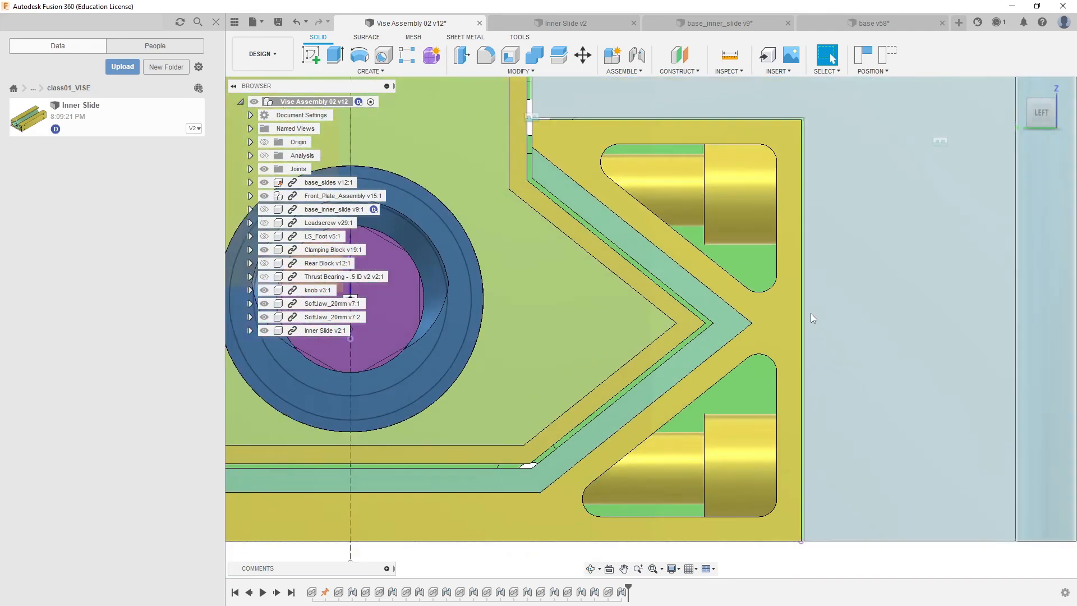
{"action": "scroll", "coordinate": [808, 291], "scroll_direction": "up", "scroll_amount": 5}
{"action": "middle_click_drag", "start_coordinate": [820, 365], "coordinate": [741, 480]}
{"action": "middle_click_drag", "start_coordinate": [788, 180], "coordinate": [755, 386]}
{"action": "scroll", "coordinate": [695, 221], "scroll_direction": "up", "scroll_amount": 4}
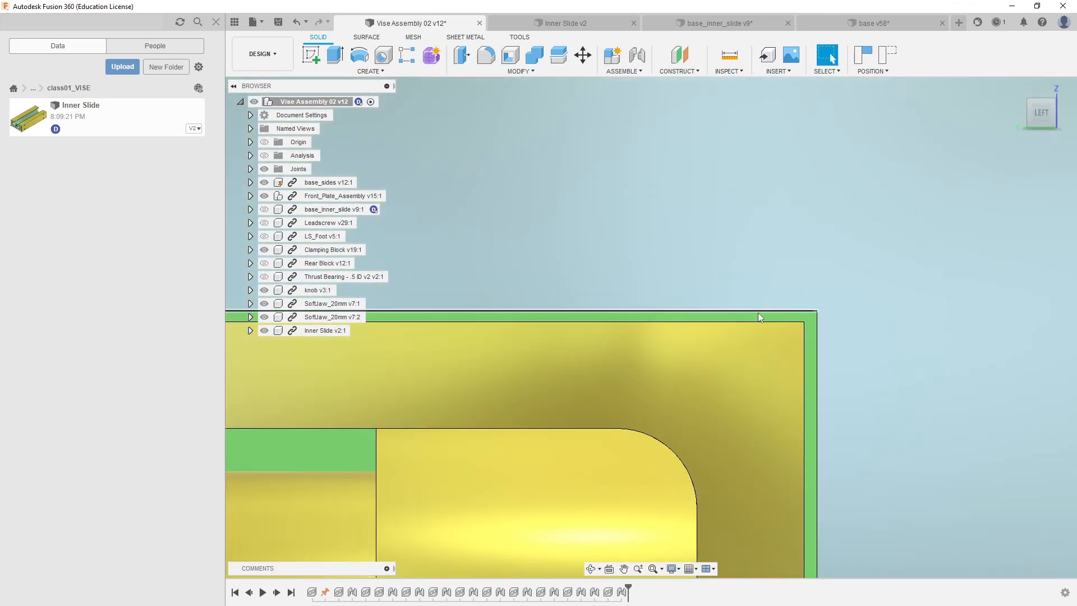
{"action": "scroll", "coordinate": [818, 326], "scroll_direction": "down", "scroll_amount": 4}
{"action": "scroll", "coordinate": [793, 236], "scroll_direction": "down", "scroll_amount": 4}
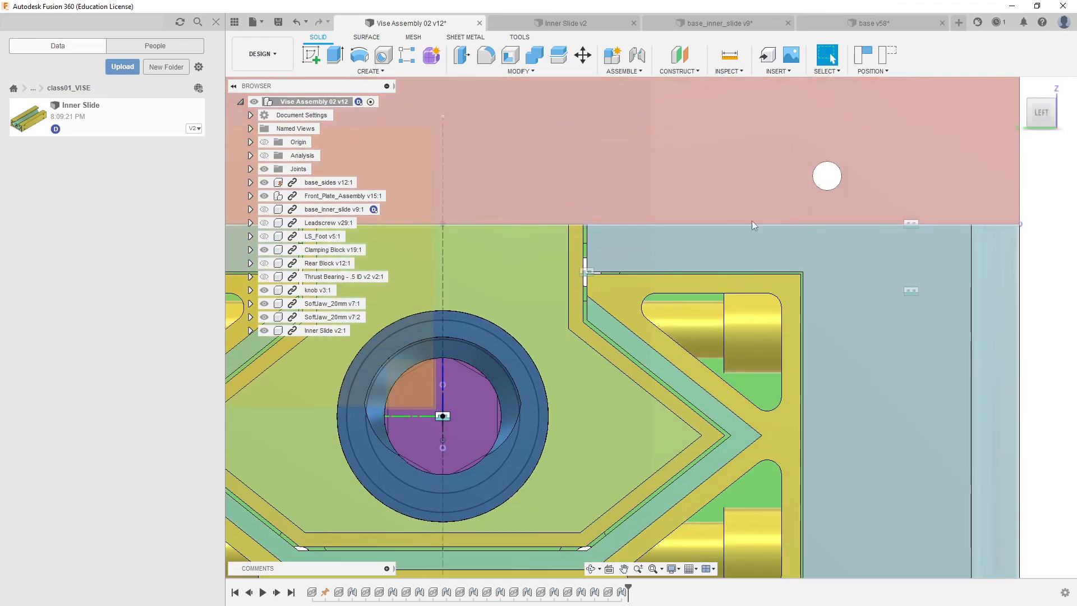
{"action": "scroll", "coordinate": [760, 203], "scroll_direction": "down", "scroll_amount": 4}
Step: Inspect a base side screw hole near the front plate for alignment with the Inner Slide's hole in the front view
{"action": "middle_click_drag", "start_coordinate": [820, 229], "coordinate": [685, 287], "text": "shift"}
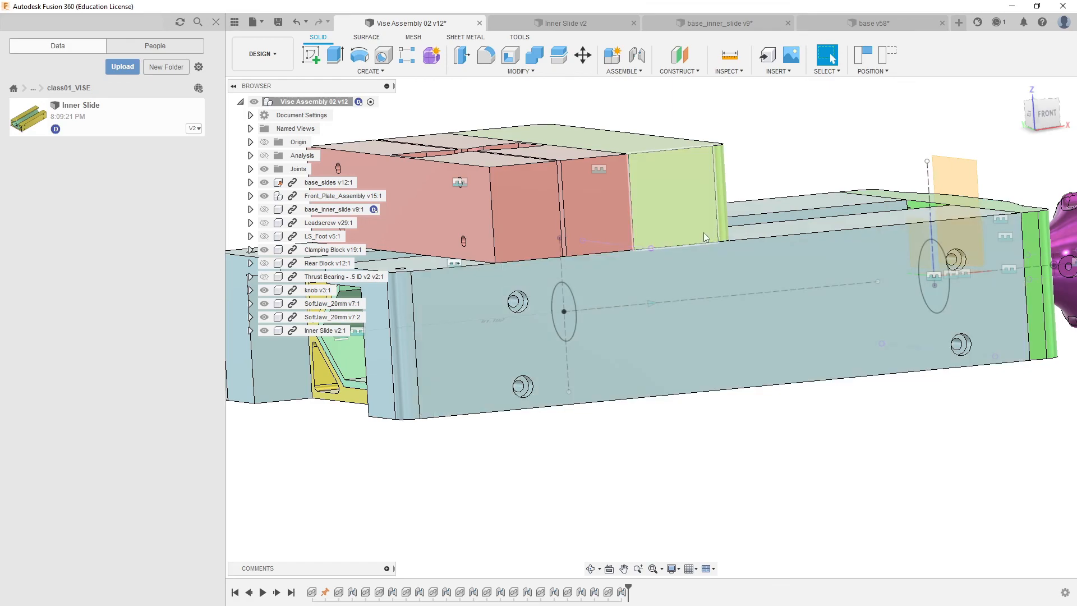
{"action": "middle_click_drag", "start_coordinate": [706, 226], "coordinate": [770, 257], "text": "shift"}
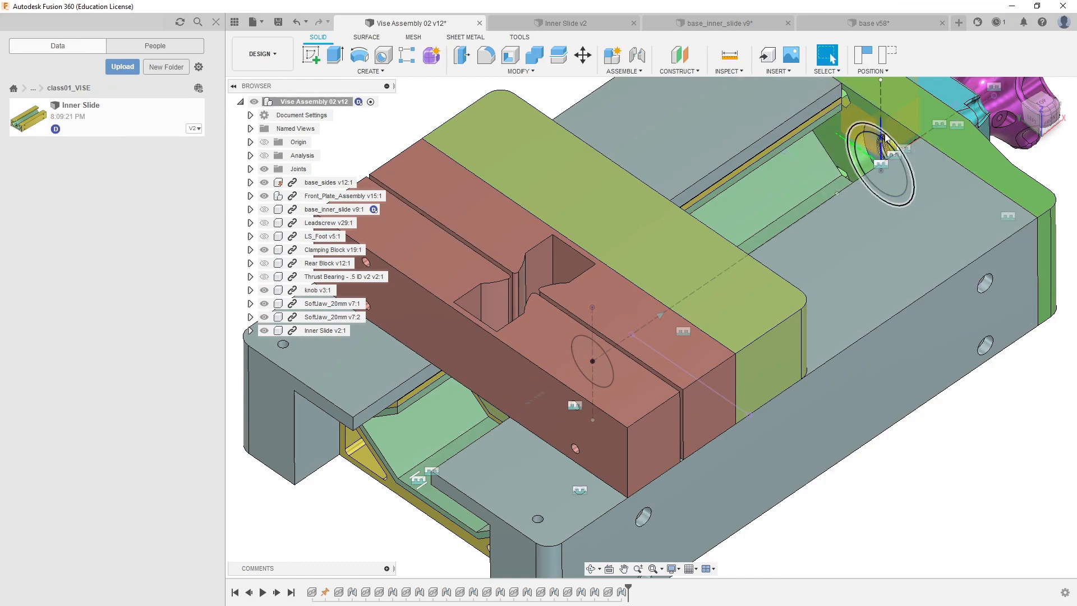
{"action": "middle_click_drag", "start_coordinate": [849, 393], "coordinate": [746, 315], "text": "shift"}
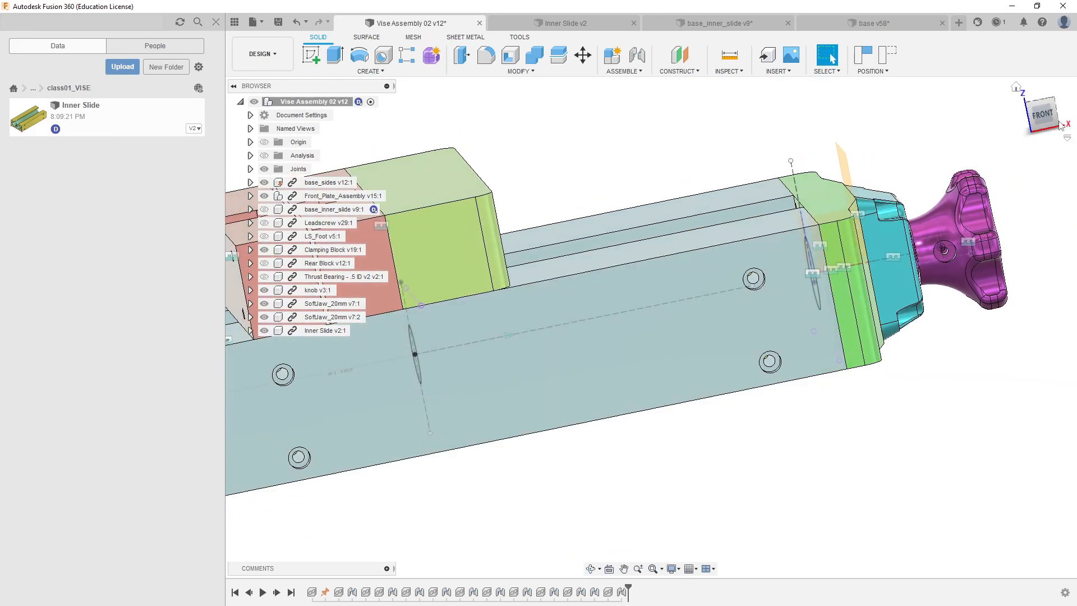
{"action": "left_click", "coordinate": [1044, 119]}
{"action": "scroll", "coordinate": [826, 299], "scroll_direction": "up", "scroll_amount": 8}
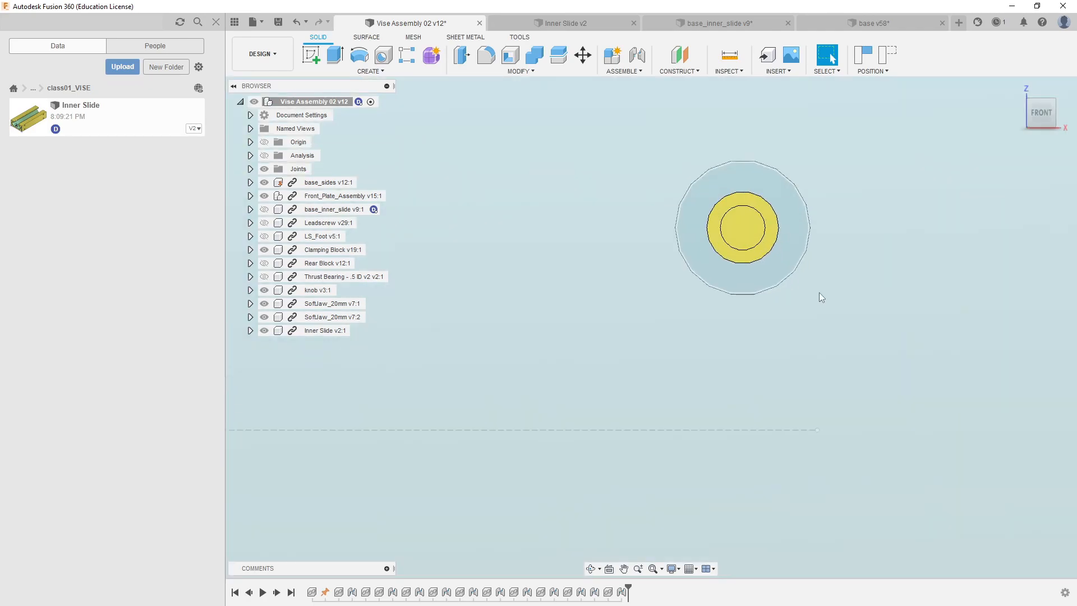
{"action": "middle_click_drag", "start_coordinate": [786, 320], "coordinate": [786, 325], "text": "shift"}
Step: Inspect the screw holes near the vise's open end for alignment with the Inner Slide, and review the whole assembly
{"action": "scroll", "coordinate": [847, 293], "scroll_direction": "down", "scroll_amount": 7}
{"action": "middle_click_drag", "start_coordinate": [846, 385], "coordinate": [837, 420], "text": "shift"}
{"action": "scroll", "coordinate": [937, 363], "scroll_direction": "down", "scroll_amount": 7}
{"action": "scroll", "coordinate": [714, 311], "scroll_direction": "up", "scroll_amount": 9}
{"action": "middle_click_drag", "start_coordinate": [716, 315], "coordinate": [823, 315], "text": "shift"}
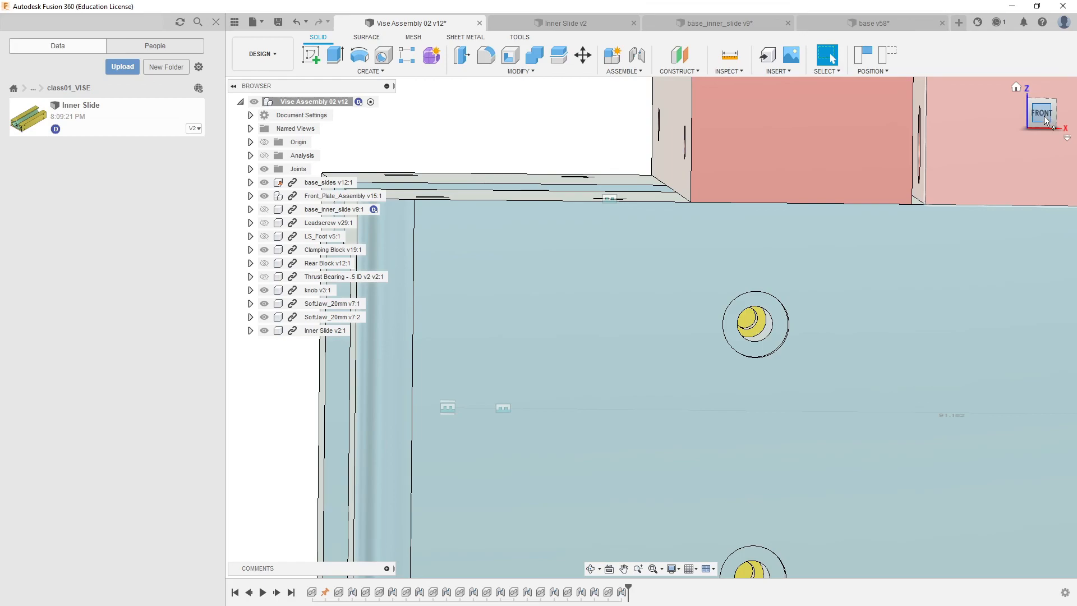
{"action": "left_click", "coordinate": [1043, 115]}
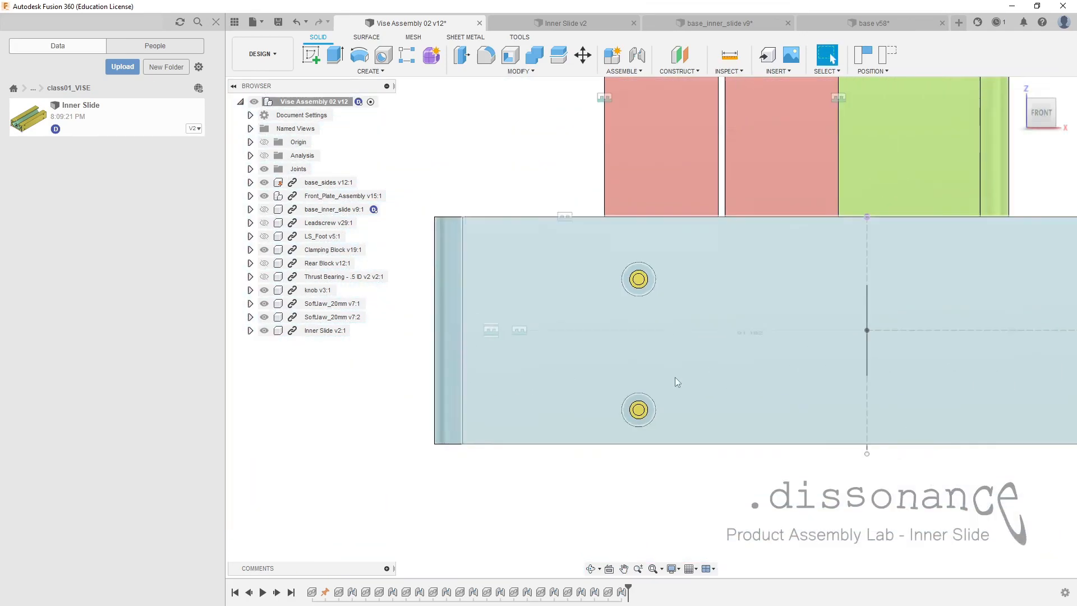
{"action": "middle_click_drag", "start_coordinate": [618, 349], "coordinate": [663, 346], "text": "shift"}
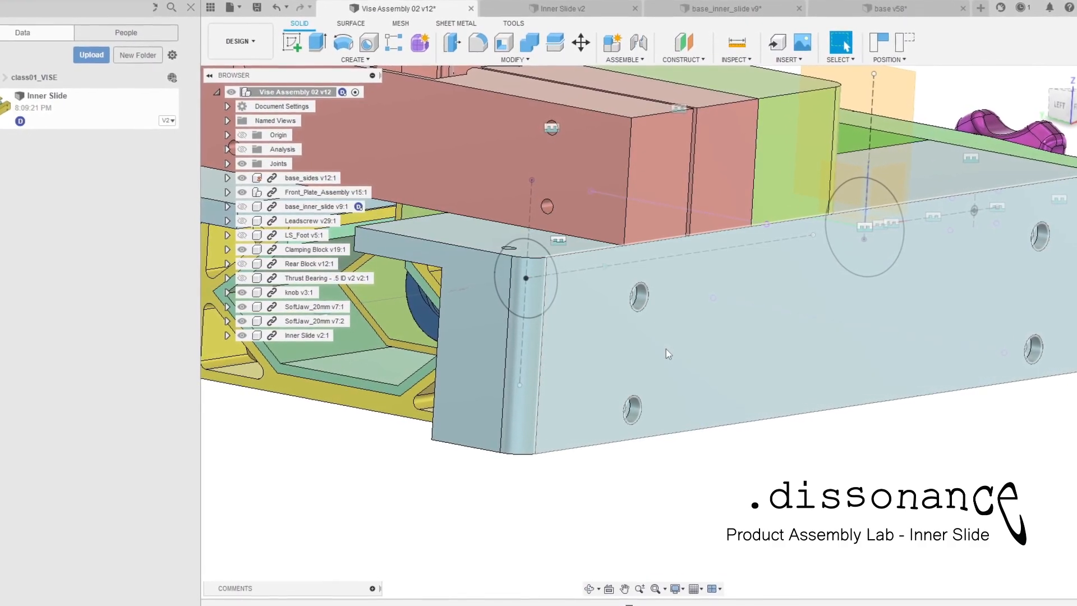
{"action": "scroll", "coordinate": [780, 360], "scroll_direction": "down", "scroll_amount": 3}
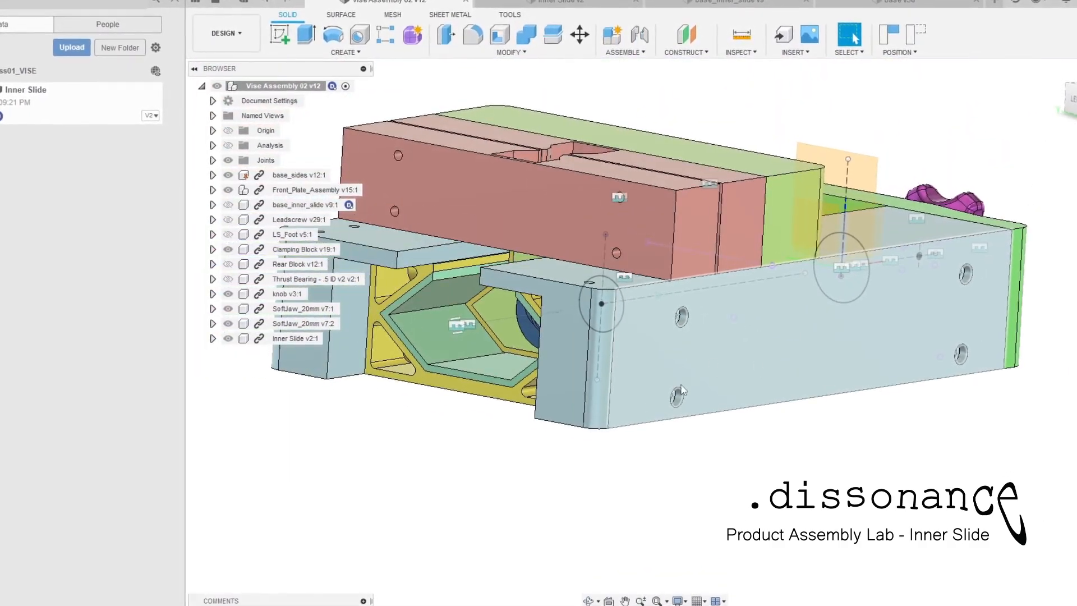